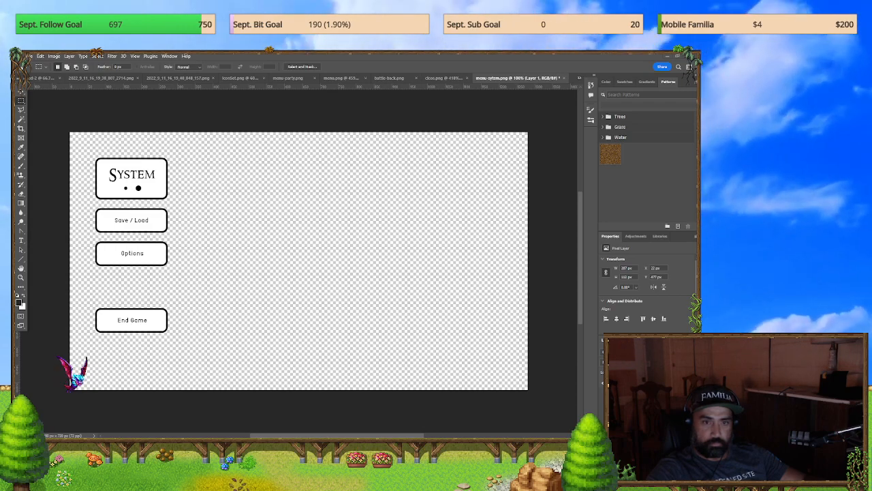
Step: Open shift.png and draw a circle about 74 px in diameter with the Ellipse tool over the existing beige button
{"action": "left_click_drag", "start_coordinate": [522, 92], "coordinate": [549, 70]}
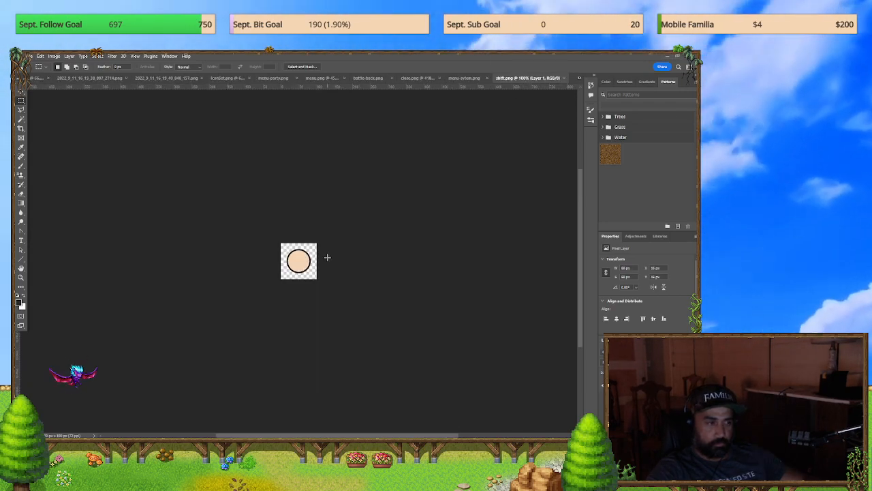
{"action": "scroll", "coordinate": [301, 265], "scroll_direction": "up", "scroll_amount": 15, "text": "alt"}
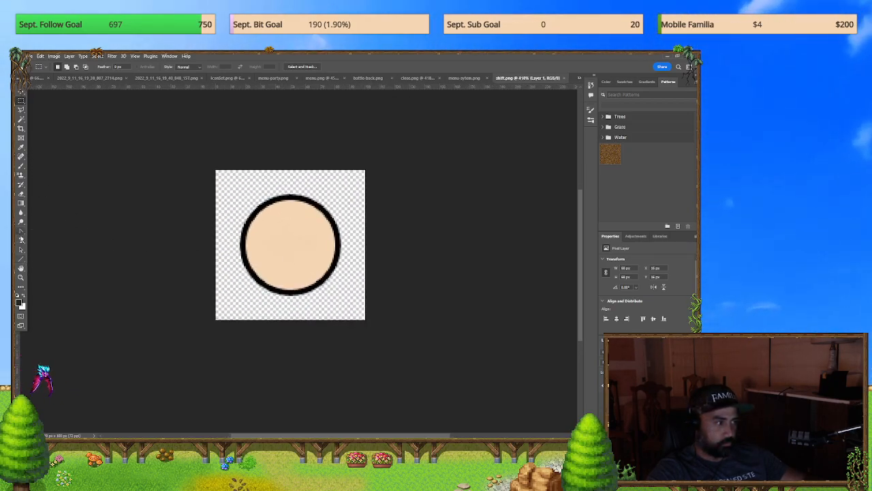
{"action": "left_click", "coordinate": [21, 261]}
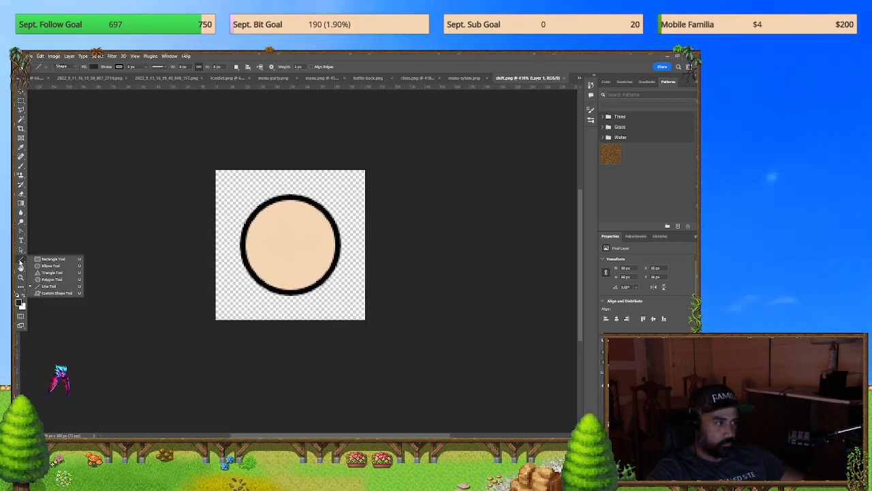
{"action": "left_click", "coordinate": [62, 266]}
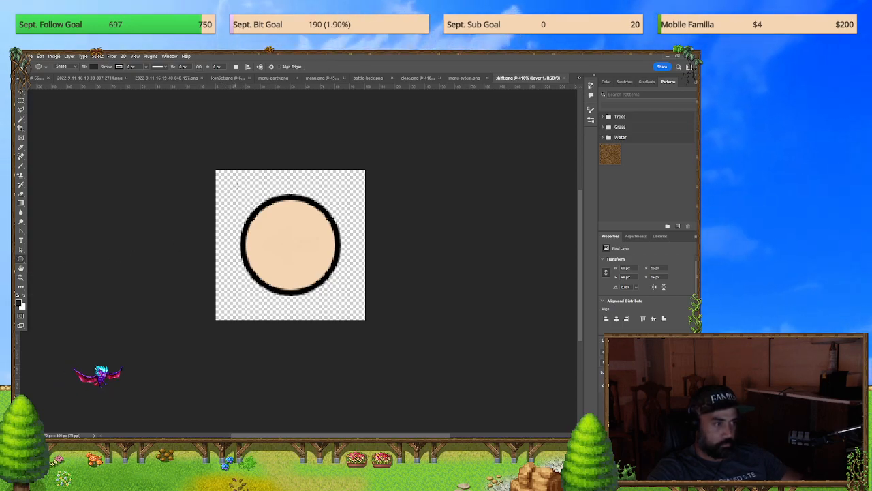
{"action": "left_click_drag", "start_coordinate": [238, 186], "coordinate": [337, 298]}
{"action": "key", "text": "Escape"}
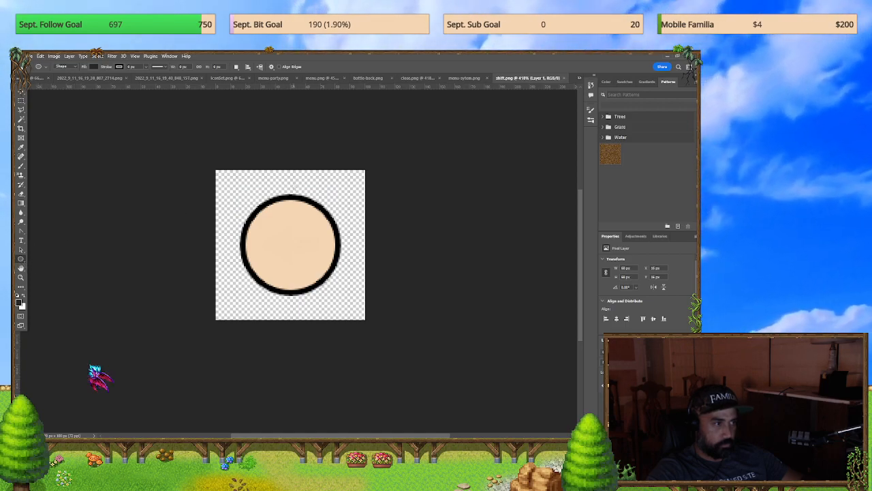
{"action": "left_click_drag", "start_coordinate": [233, 191], "coordinate": [344, 307]}
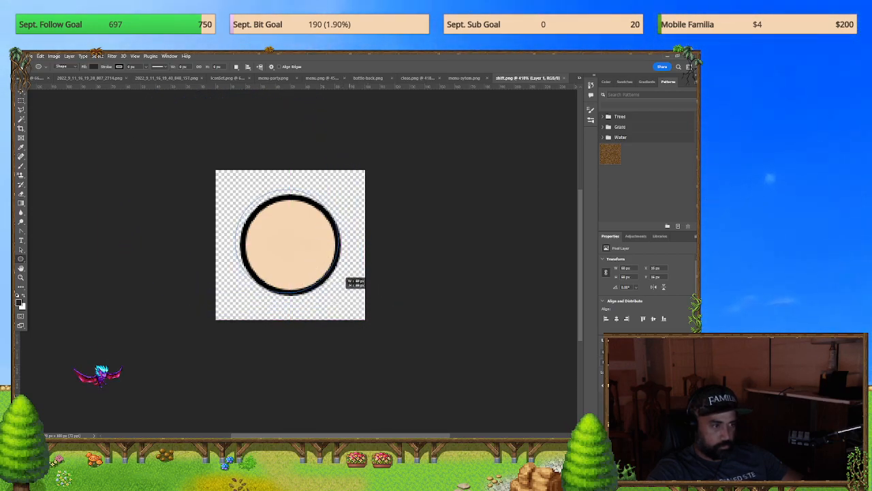
{"action": "left_click_drag", "start_coordinate": [345, 281], "coordinate": [372, 298]}
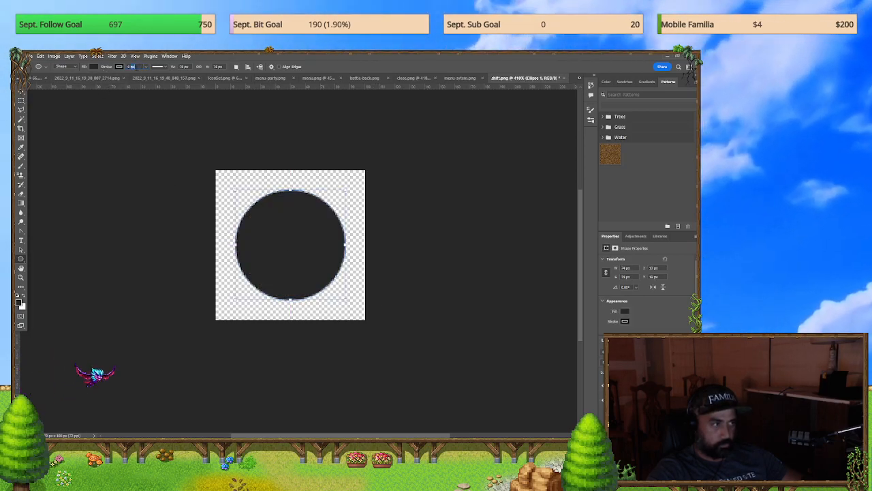
Step: Give the circle a thick black stroke and a white fill
{"action": "left_click", "coordinate": [131, 67]}
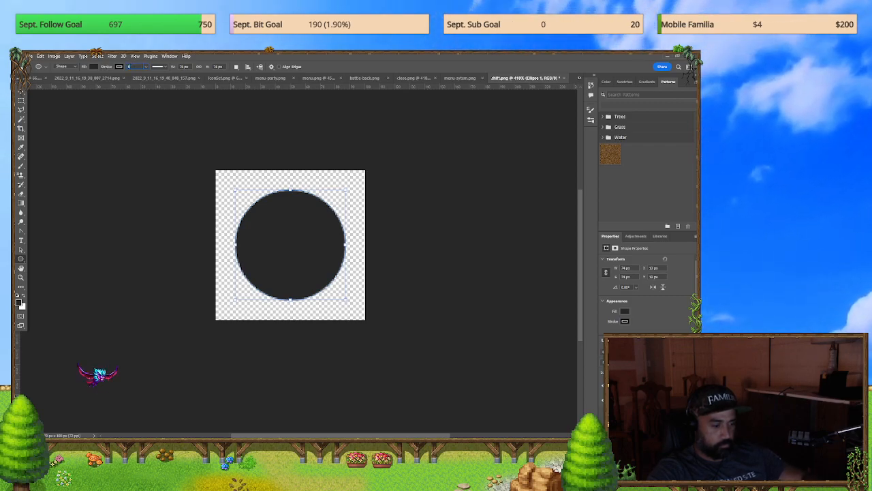
{"action": "key", "text": "Return"}
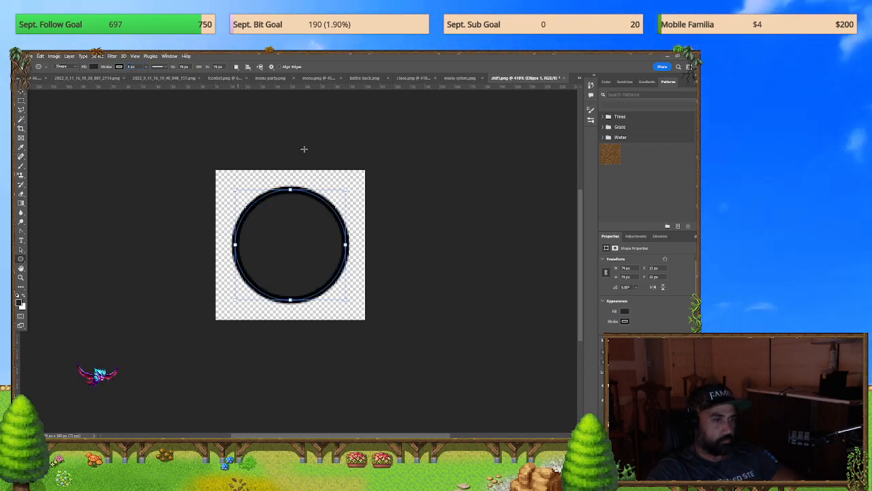
{"action": "left_click", "coordinate": [94, 67]}
{"action": "left_click", "coordinate": [50, 104]}
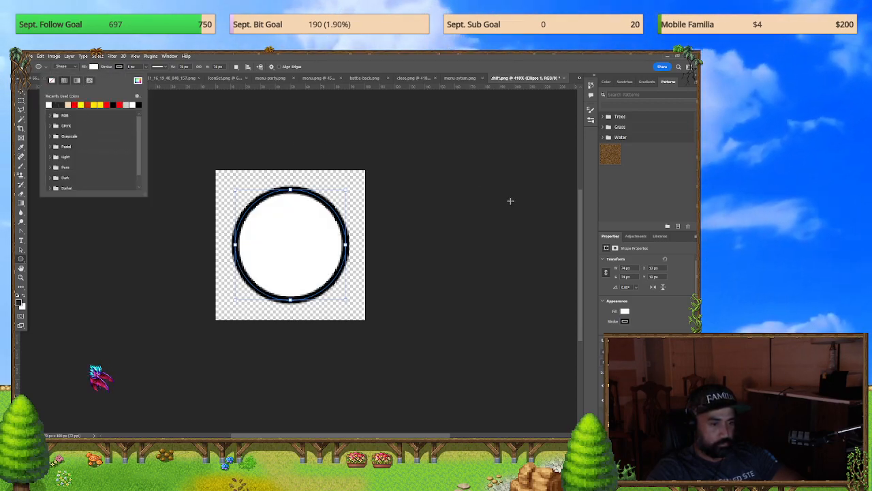
Step: Export the button for web as a PNG-24 named shift.png into the VirtualButtons folder, replacing the existing file
{"action": "left_click", "coordinate": [30, 55]}
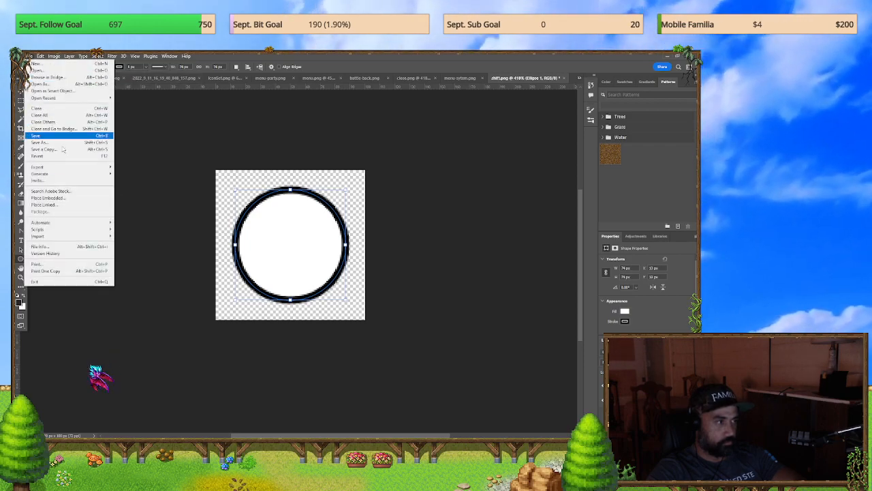
{"action": "mouse_move", "coordinate": [73, 173]}
{"action": "left_click", "coordinate": [143, 195]}
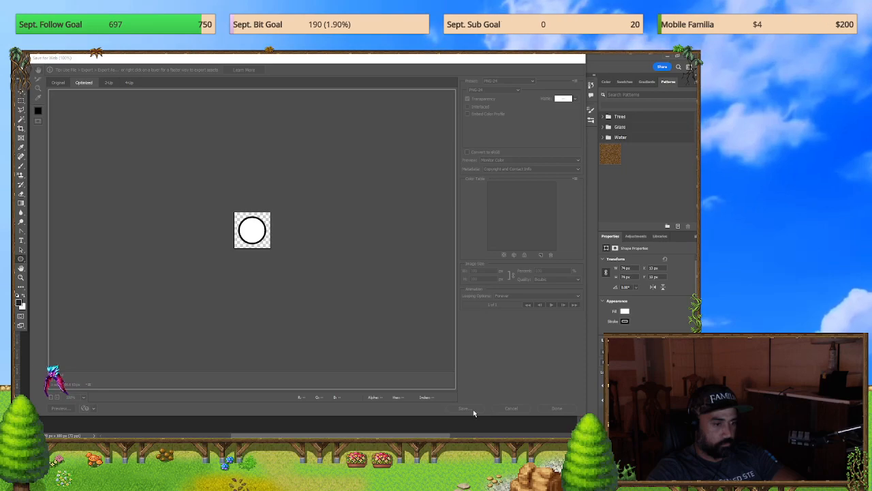
{"action": "left_click", "coordinate": [470, 407]}
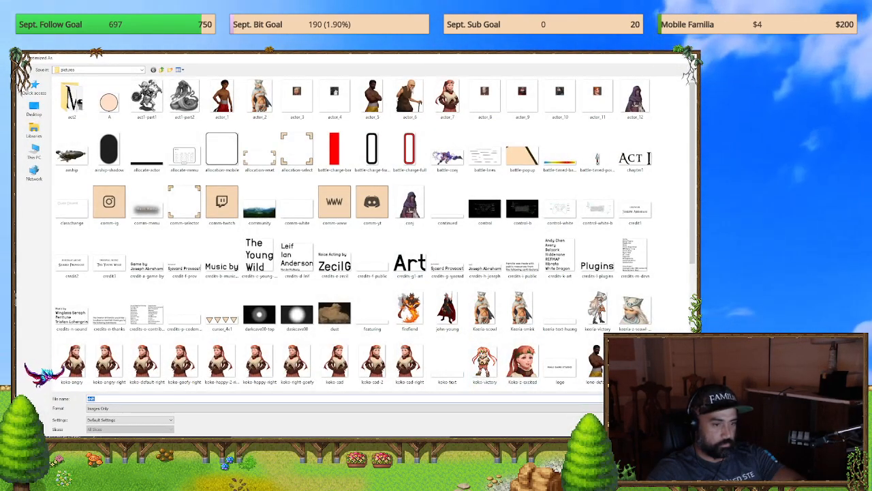
{"action": "left_click", "coordinate": [163, 70]}
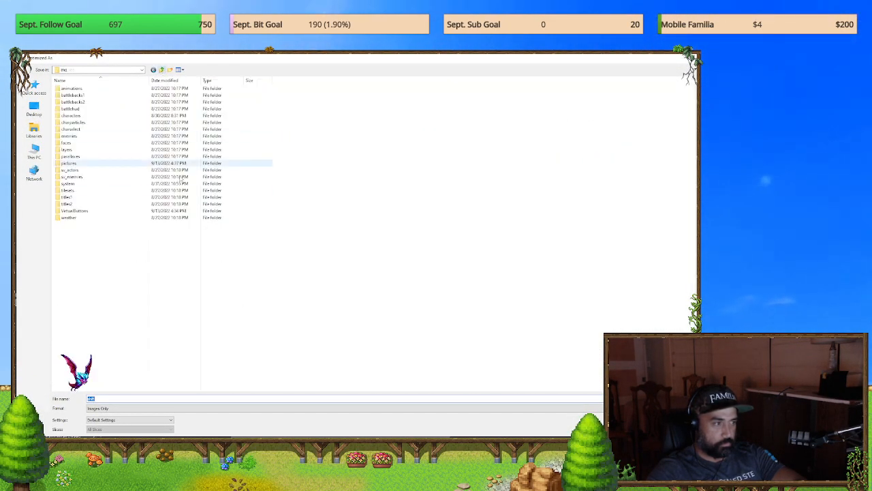
{"action": "double_click", "coordinate": [89, 216]}
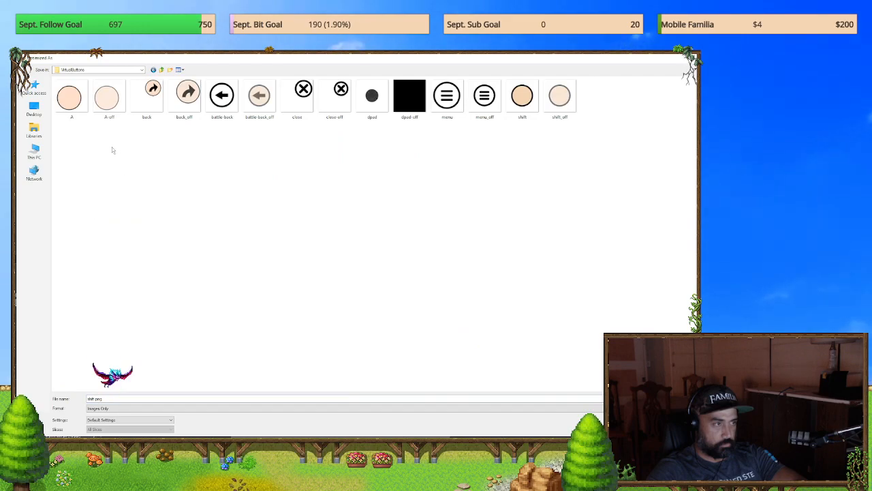
{"action": "key", "text": "Return"}
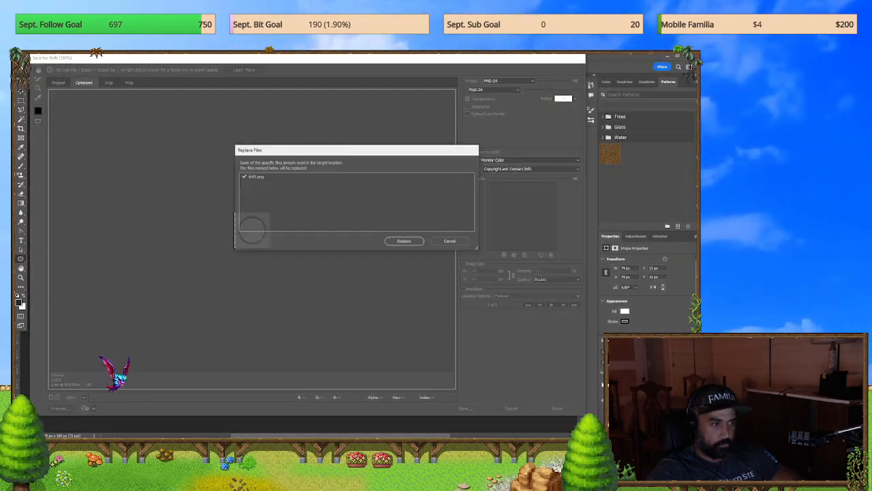
{"action": "key", "text": "Return"}
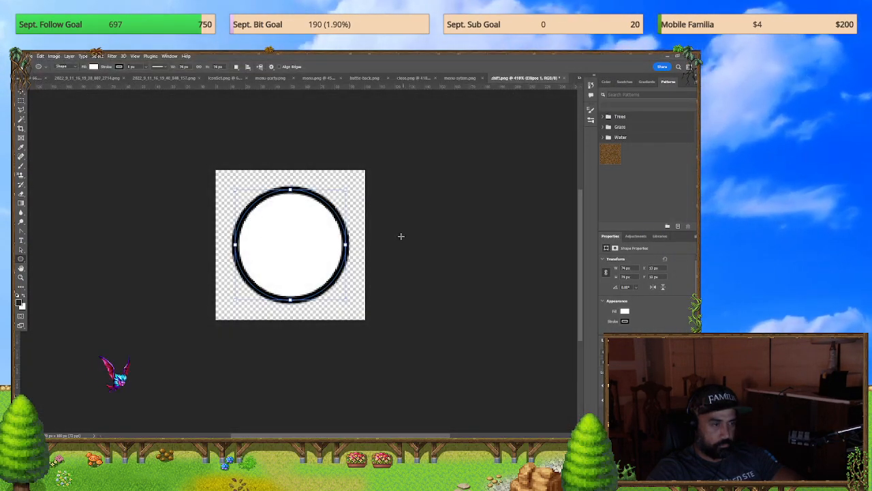
{"action": "key", "text": "alt+Tab"}
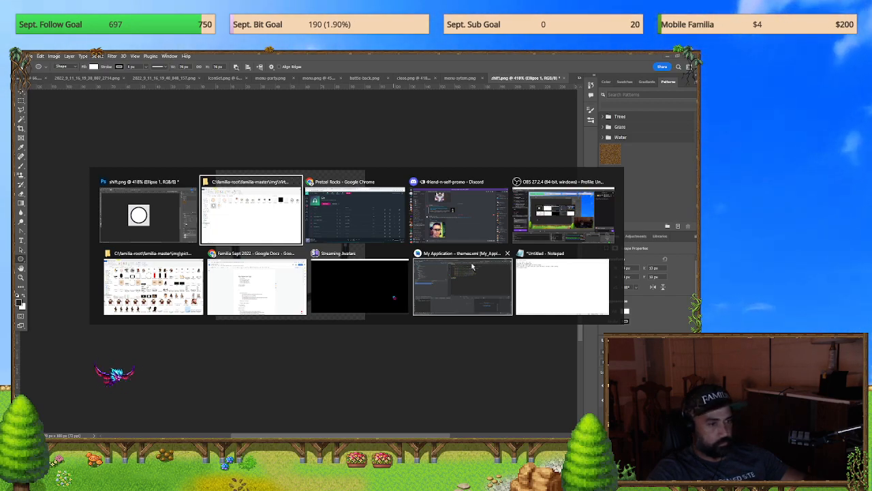
{"action": "key", "text": "Escape"}
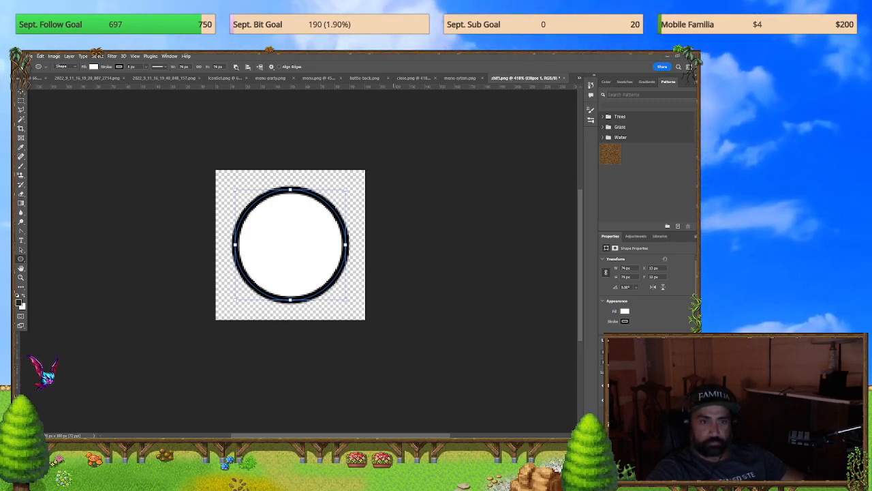
{"action": "key", "text": "alt+Tab"}
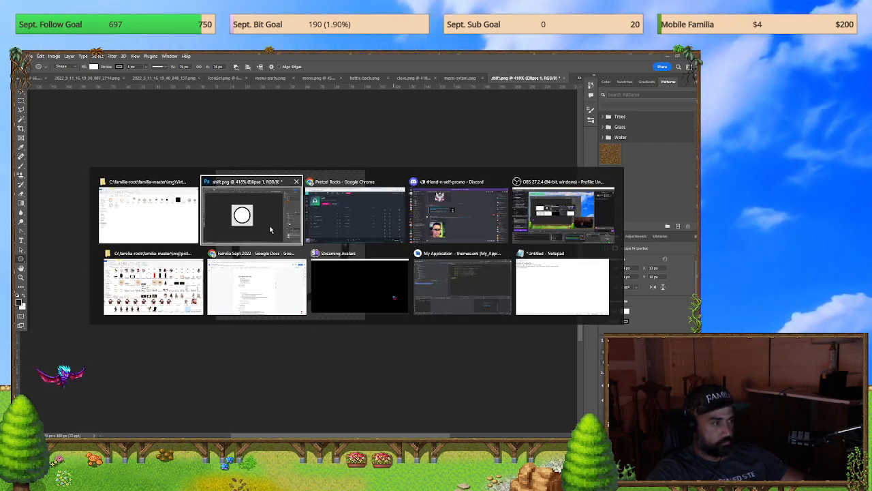
{"action": "left_click", "coordinate": [124, 214]}
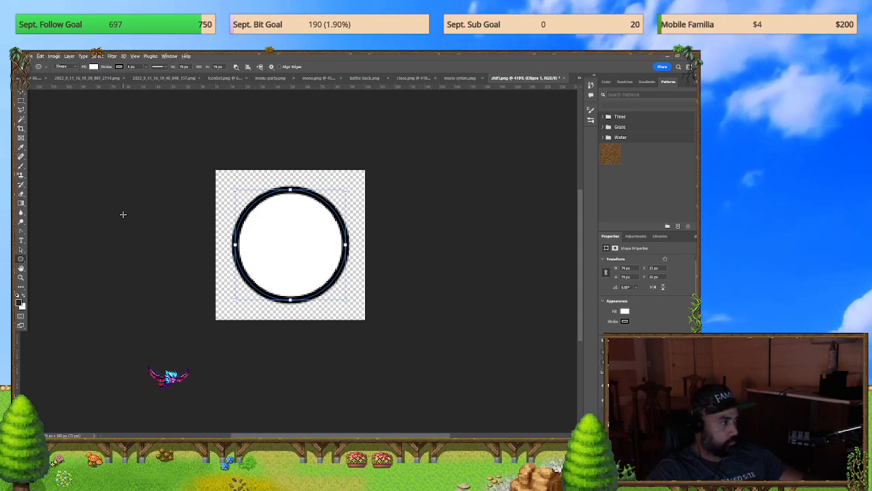
{"action": "key", "text": "alt+Tab"}
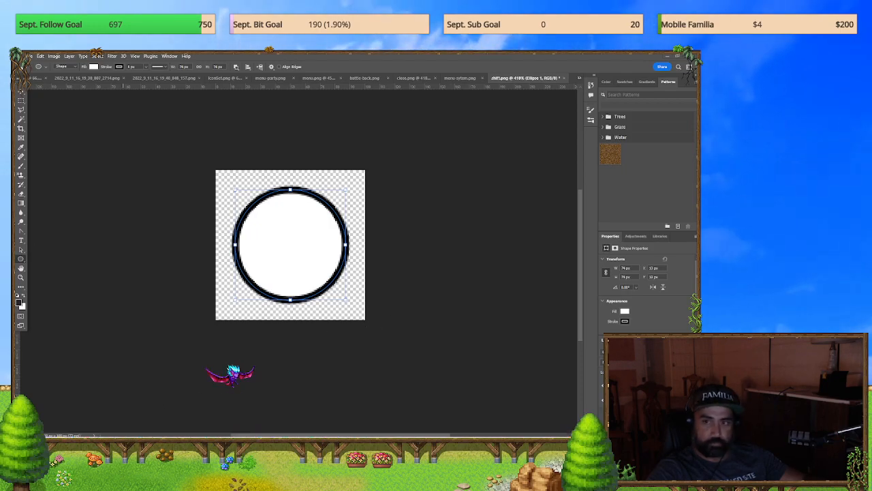
{"action": "key", "text": "alt+Tab"}
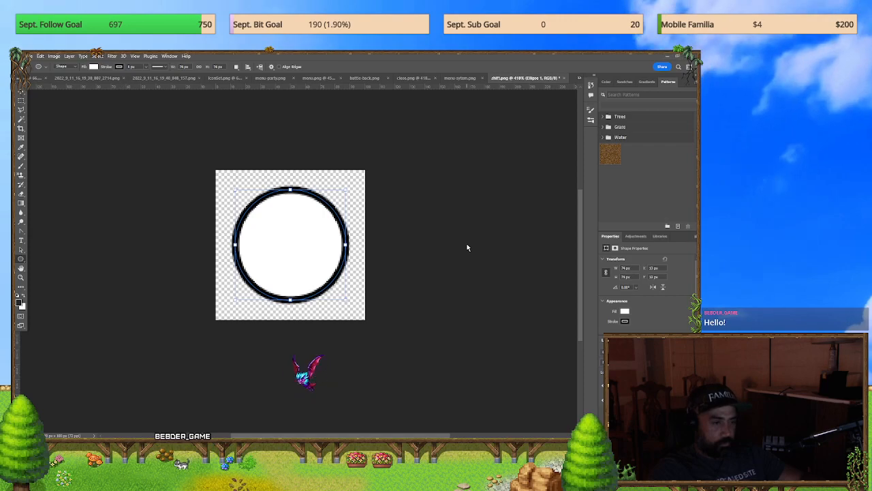
{"action": "key", "text": "alt+Tab"}
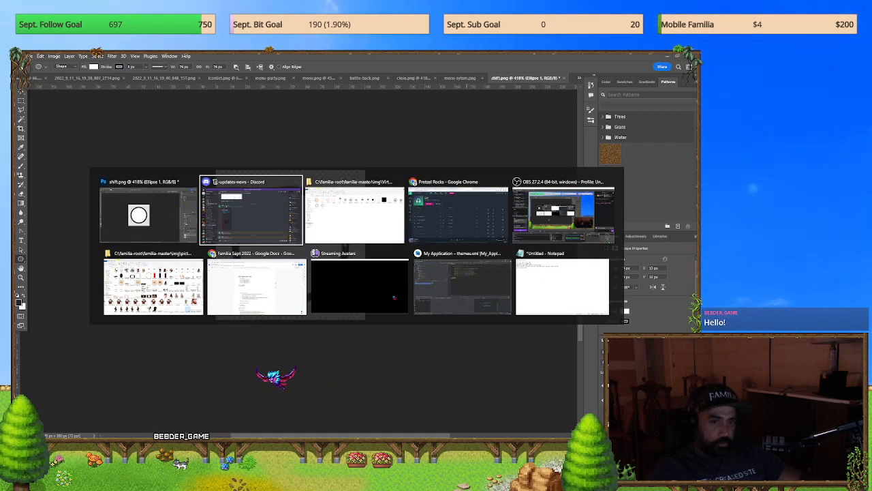
{"action": "key", "text": "Escape"}
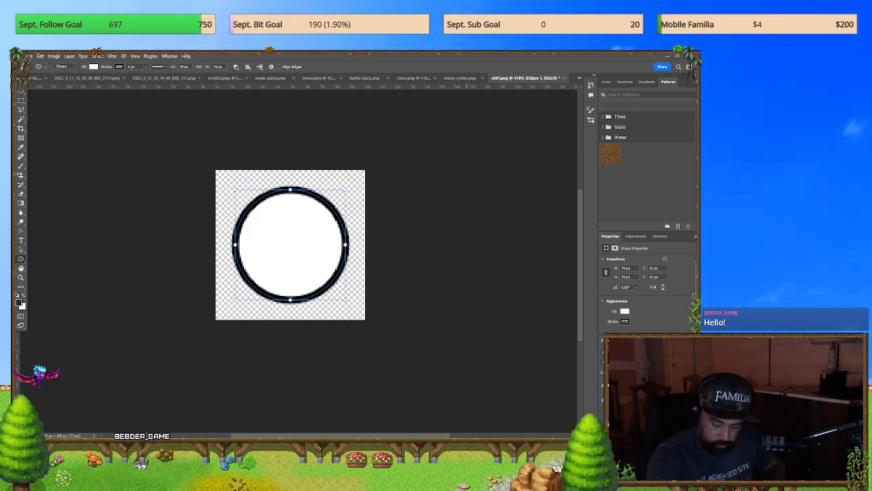
{"action": "mouse_move", "coordinate": [53, 437]}
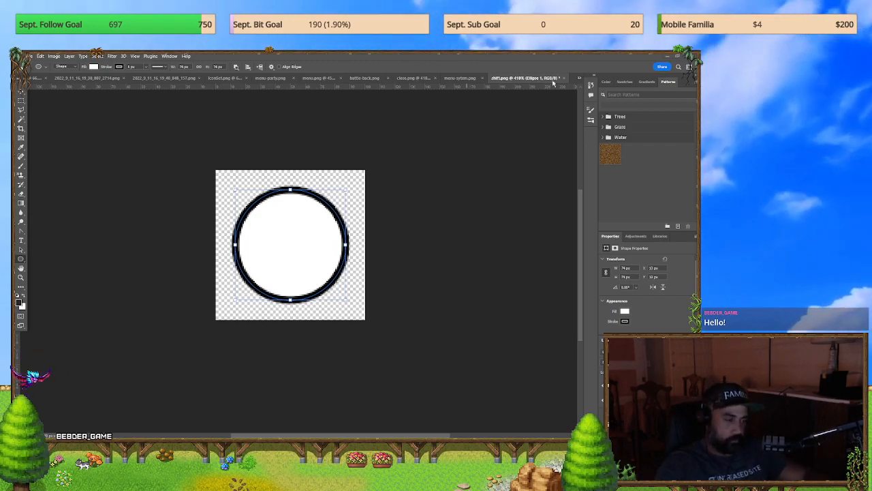
Step: Switch to the Familia project in RPG Maker MZ and fit its window to the screen
{"action": "key", "text": "alt+Tab"}
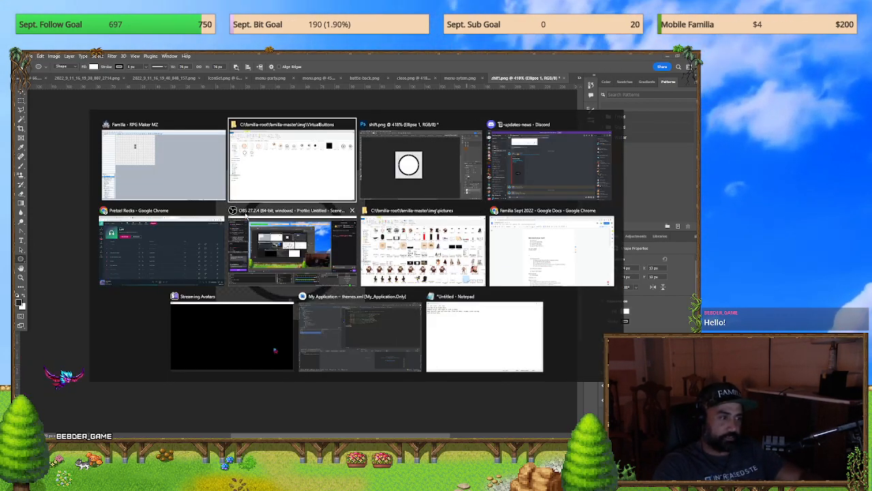
{"action": "left_click", "coordinate": [175, 172]}
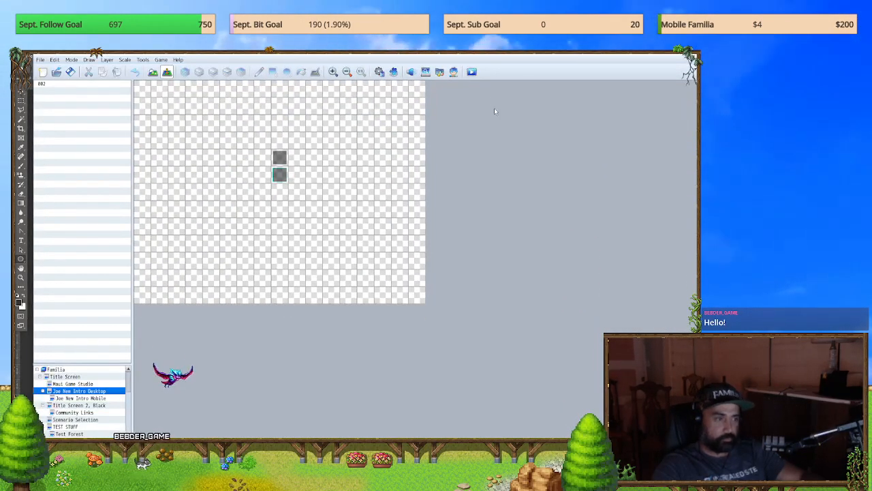
{"action": "left_click_drag", "start_coordinate": [470, 54], "coordinate": [438, 54]}
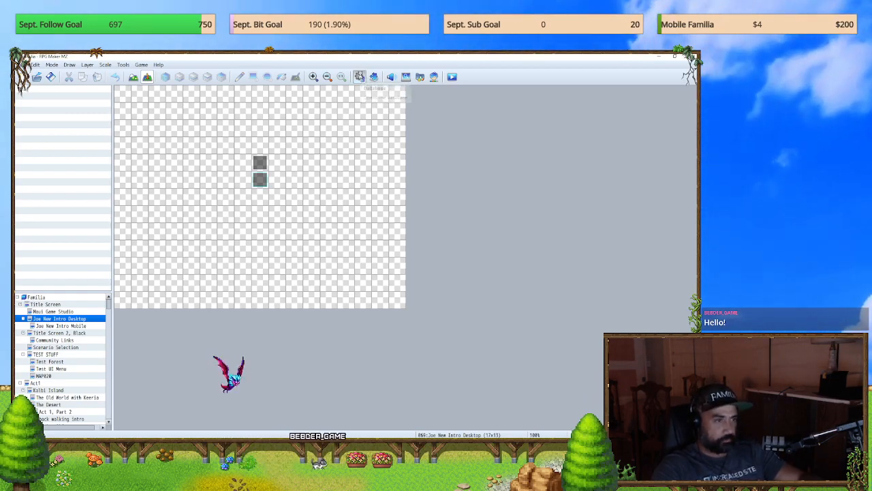
{"action": "left_click", "coordinate": [359, 76]}
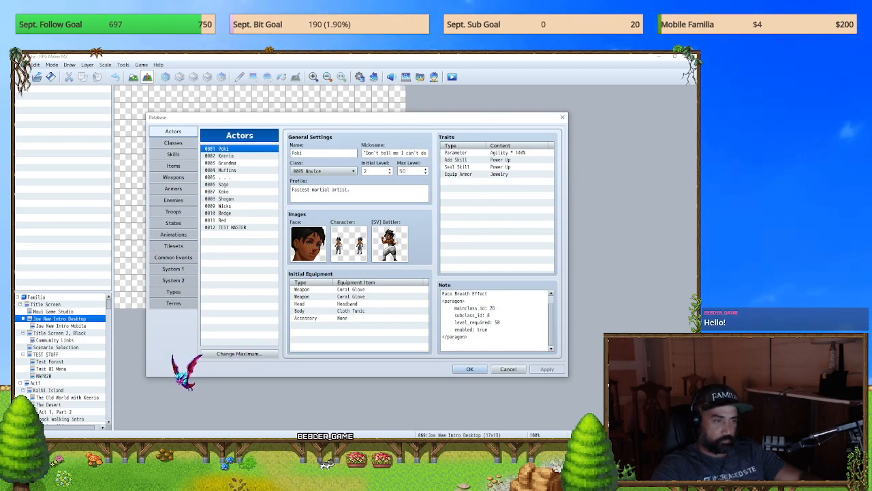
{"action": "key", "text": "Escape"}
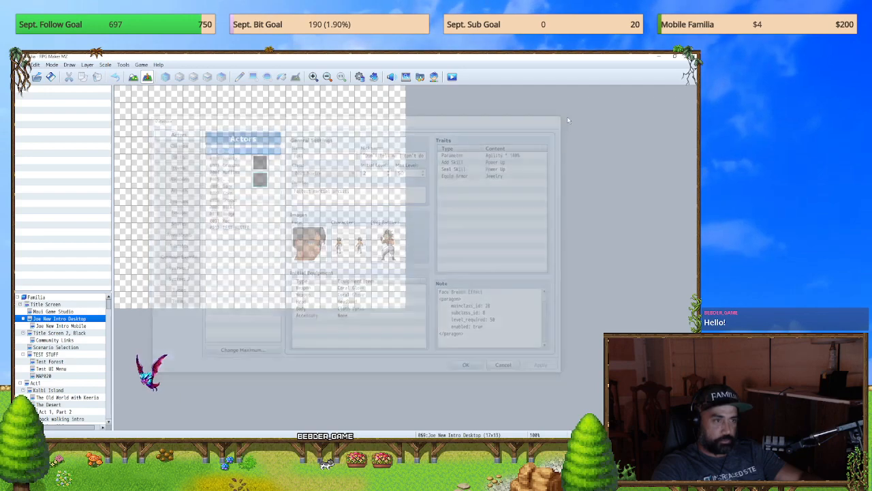
Step: Set the starting position on an empty tile of the TEST STUFF map and launch a playtest, saving the game changes
{"action": "left_click", "coordinate": [46, 355]}
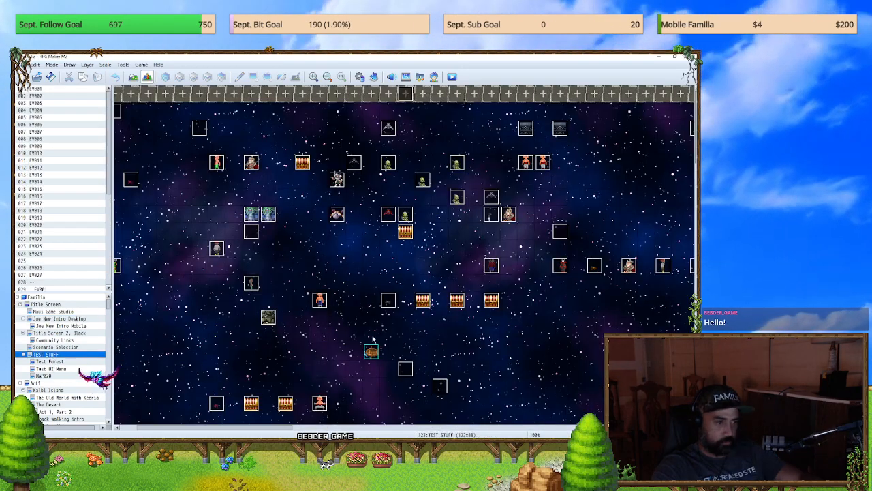
{"action": "right_click", "coordinate": [558, 283]}
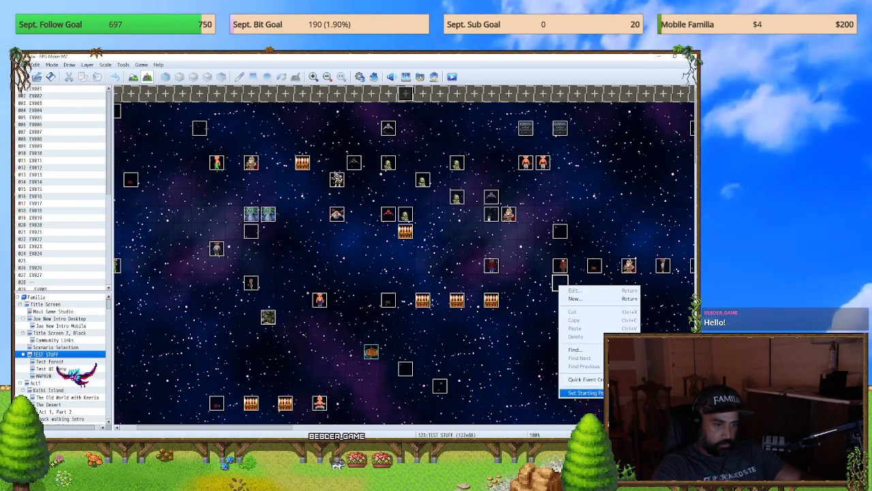
{"action": "left_click", "coordinate": [656, 393]}
{"action": "left_click", "coordinate": [454, 79]}
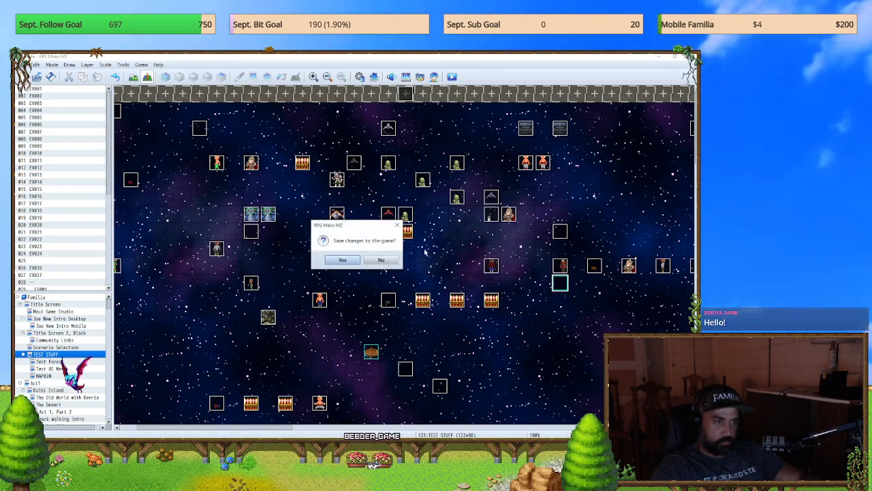
{"action": "key", "text": "Return"}
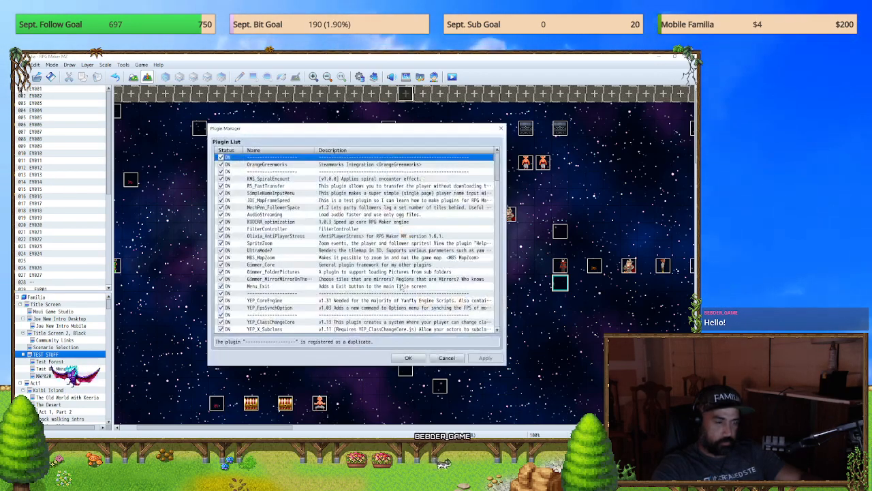
Step: Enable the ALOE_VirtualButtons, JOE_MobileOptimization and SRD_SwipeInput plugins near the end of the plugin list and apply the changes
{"action": "left_click", "coordinate": [497, 260]}
{"action": "left_click", "coordinate": [497, 260]}
{"action": "left_click", "coordinate": [497, 260]}
{"action": "left_click", "coordinate": [497, 260]}
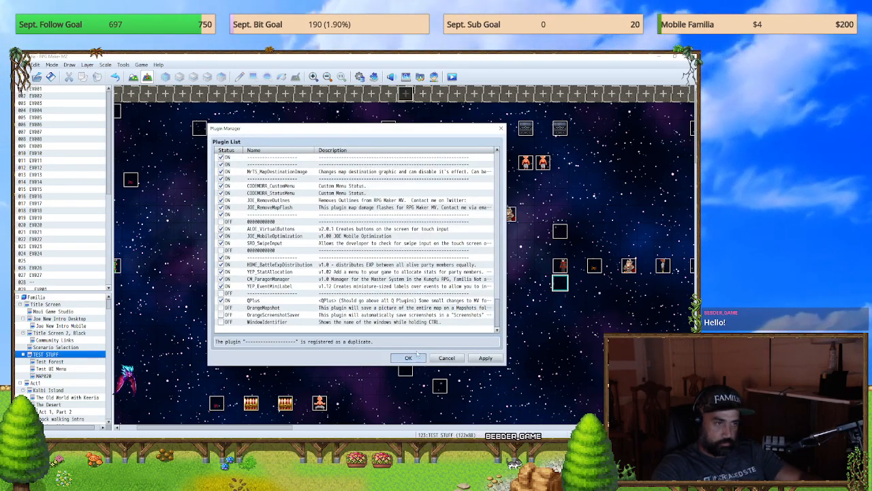
{"action": "left_click", "coordinate": [409, 358]}
Step: Launch a playtest of the game, saving the project changes
{"action": "left_click", "coordinate": [434, 77]}
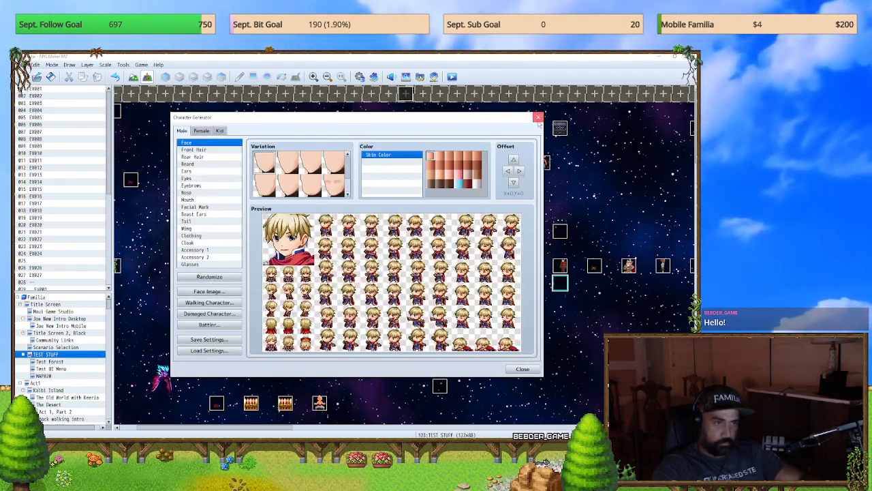
{"action": "left_click", "coordinate": [538, 117]}
{"action": "left_click", "coordinate": [452, 77]}
{"action": "left_click", "coordinate": [342, 260]}
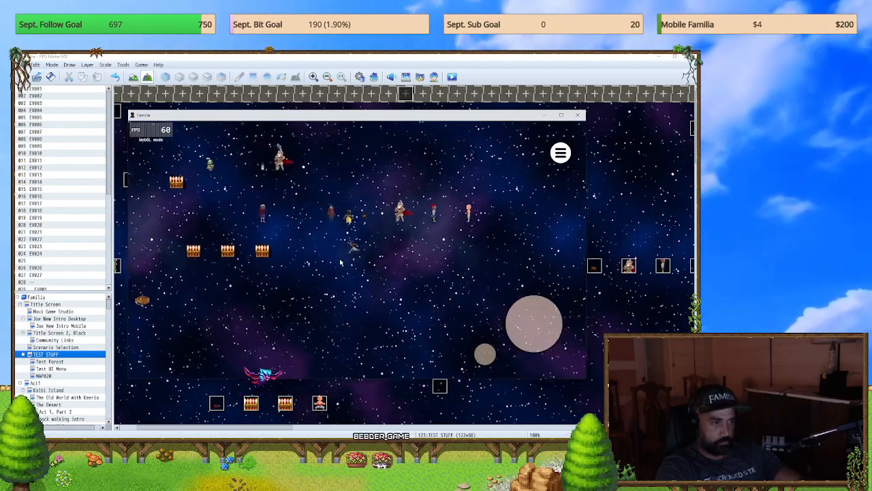
Step: Check the main menu and the Party menu in the running playtest, and close the playtest window
{"action": "key", "text": "Escape"}
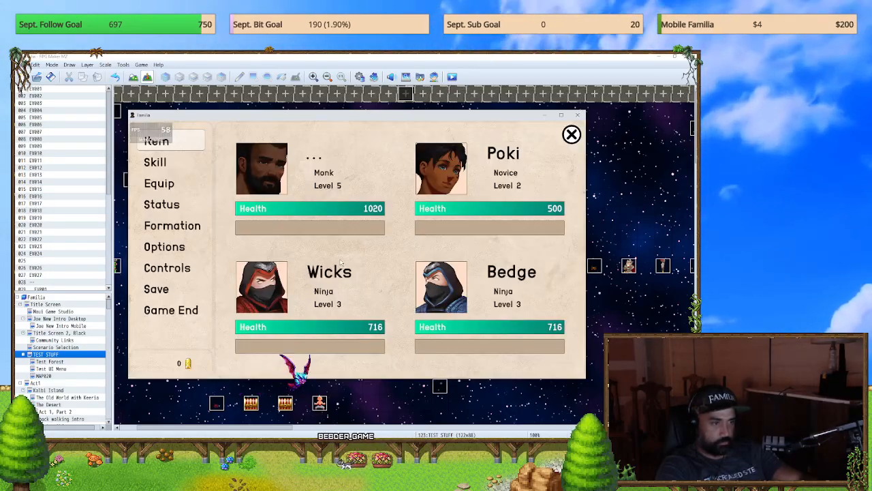
{"action": "key", "text": "Escape"}
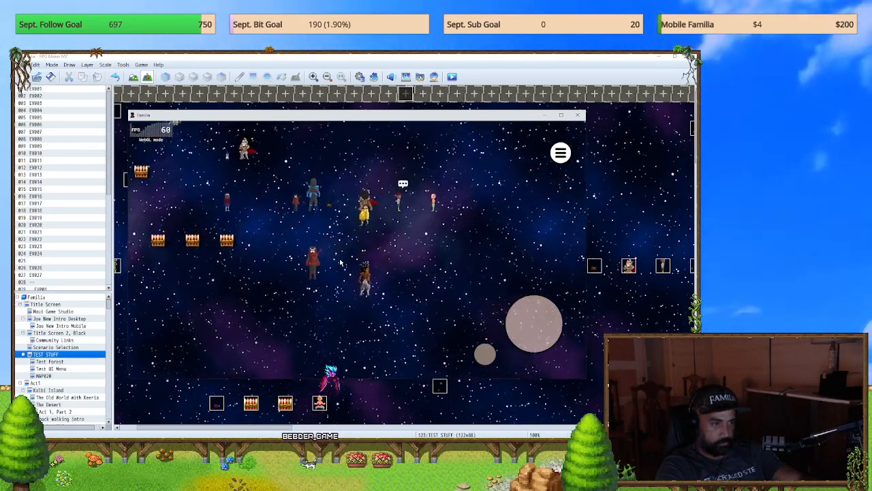
{"action": "key", "text": "Escape"}
{"action": "key", "text": "Escape"}
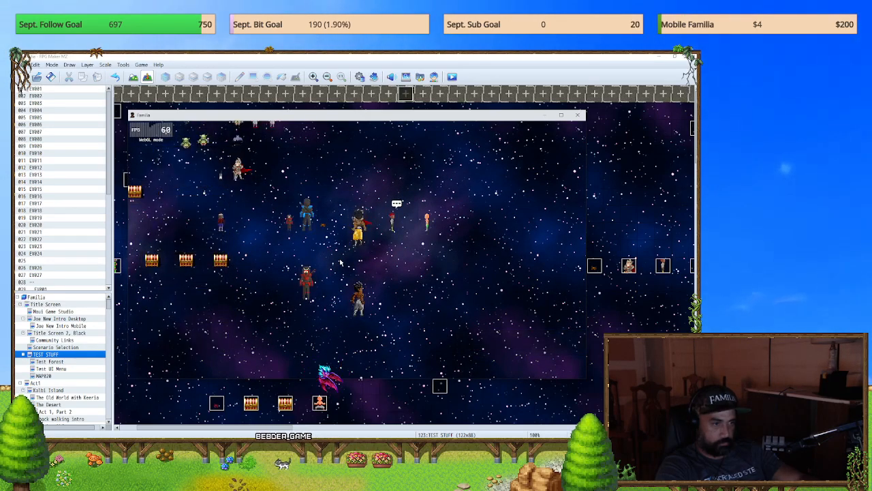
{"action": "key", "text": "Escape"}
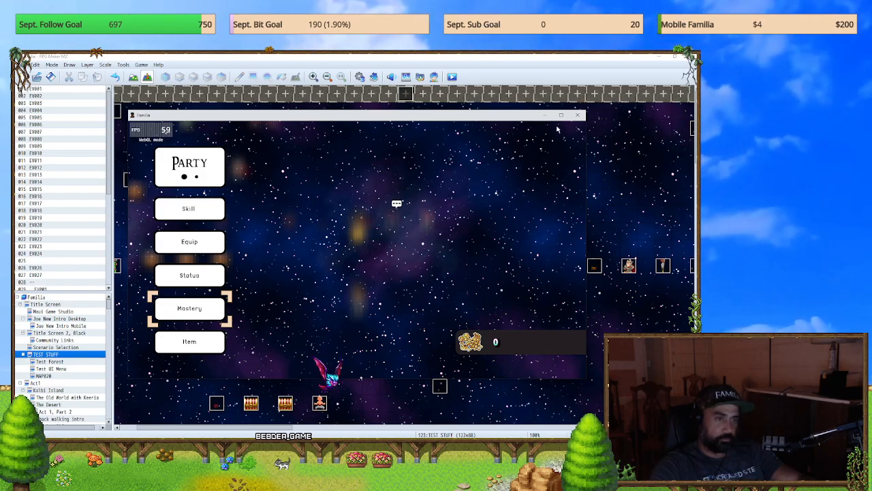
{"action": "left_click", "coordinate": [578, 116]}
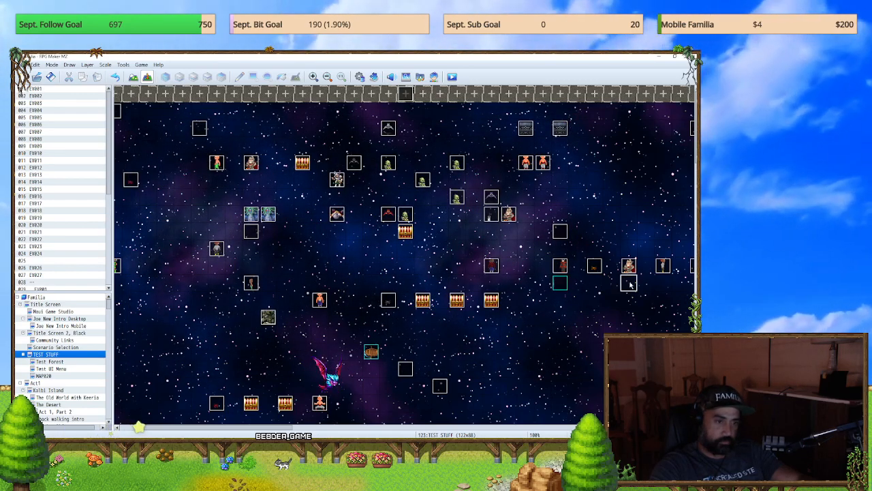
Step: Set the player's starting position on the empty tile directly below the rightmost armoured knight event
{"action": "left_click", "coordinate": [594, 283]}
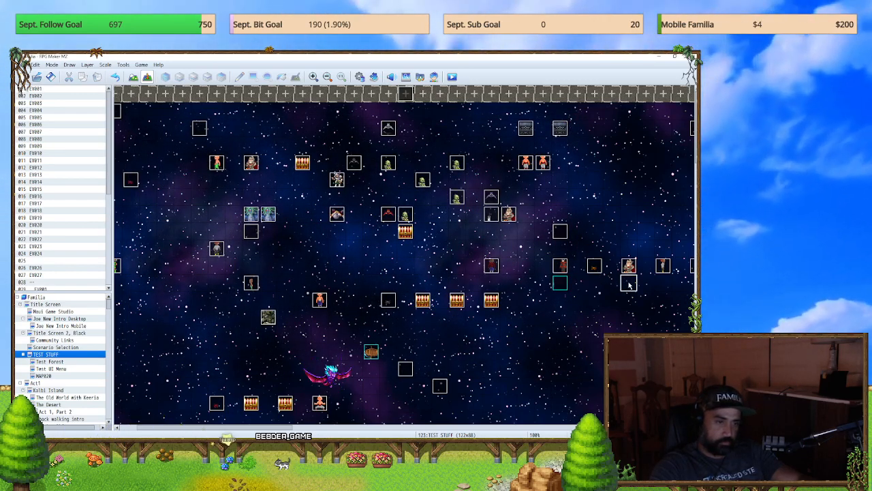
{"action": "right_click", "coordinate": [629, 285]}
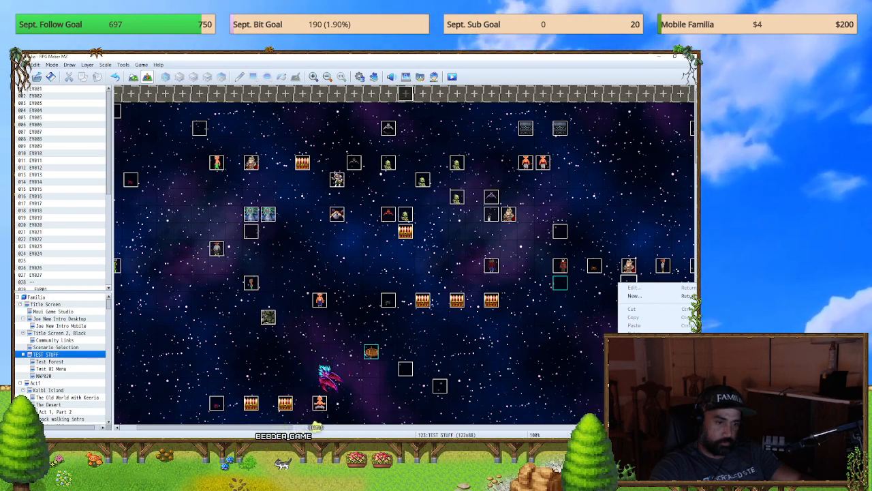
{"action": "left_click", "coordinate": [595, 390]}
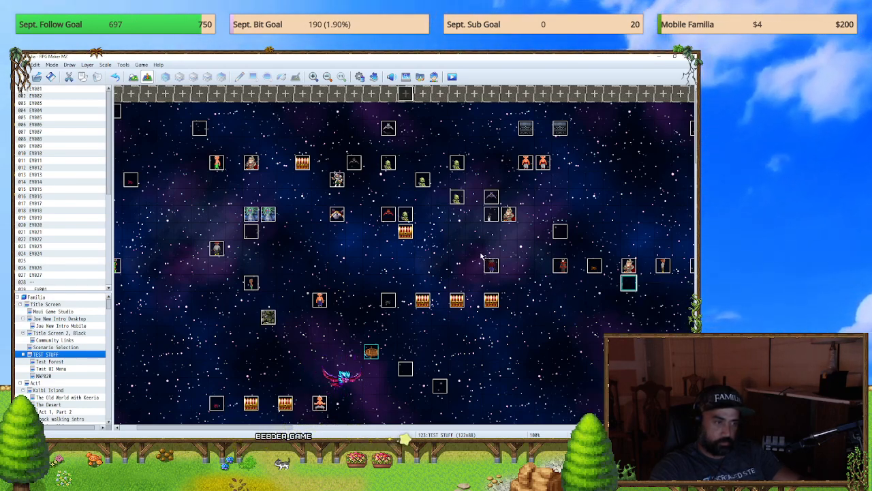
{"action": "key", "text": "alt+Tab"}
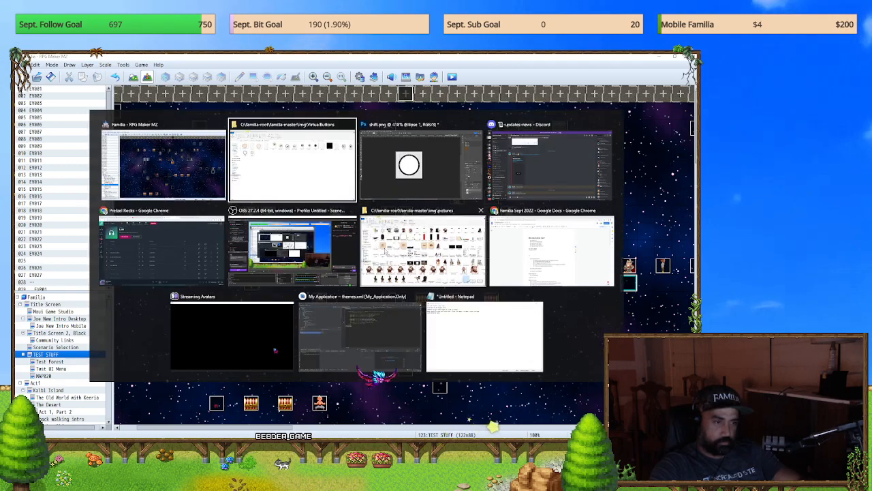
{"action": "key", "text": "shift+Tab"}
{"action": "key", "text": "alt+Tab"}
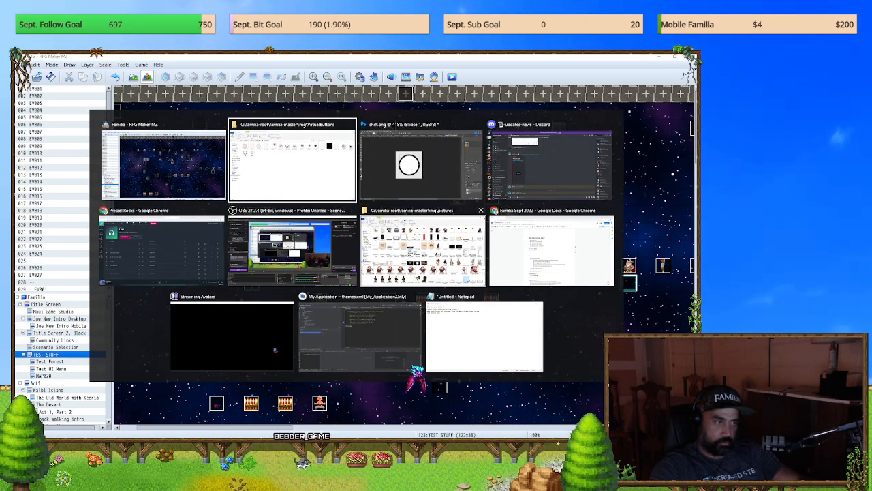
{"action": "key", "text": "shift+Tab"}
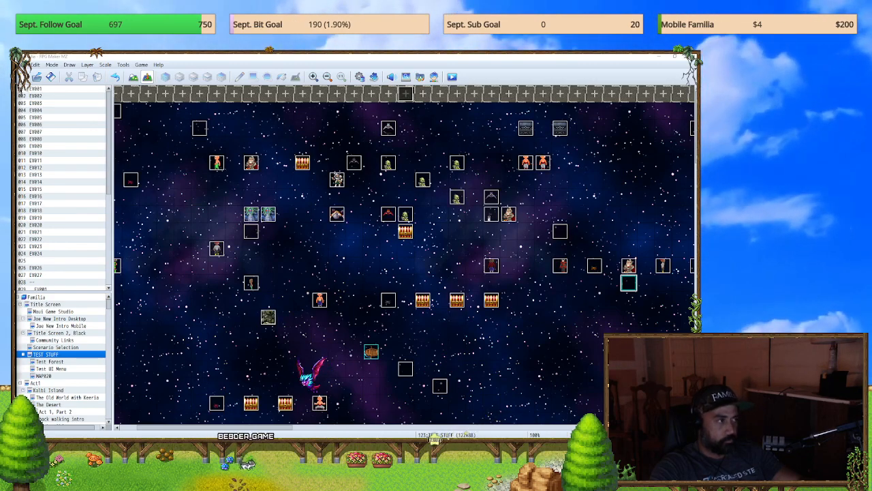
{"action": "key", "text": "alt+Tab"}
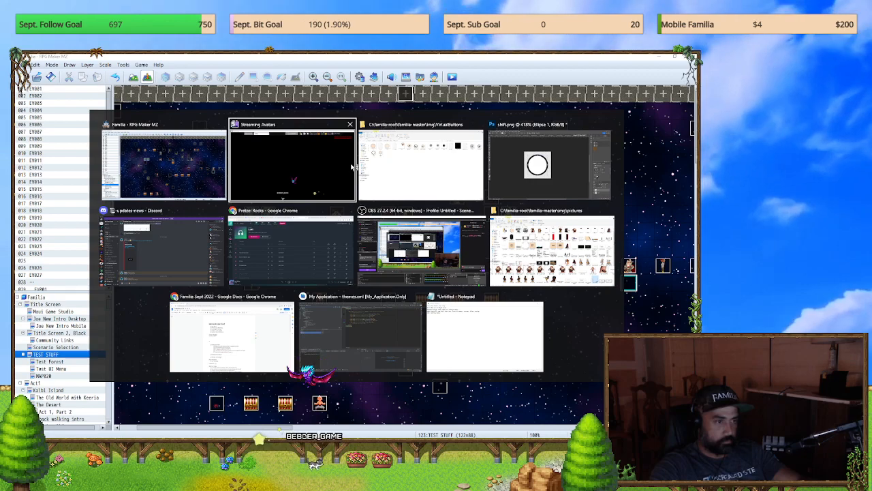
{"action": "left_click", "coordinate": [224, 176]}
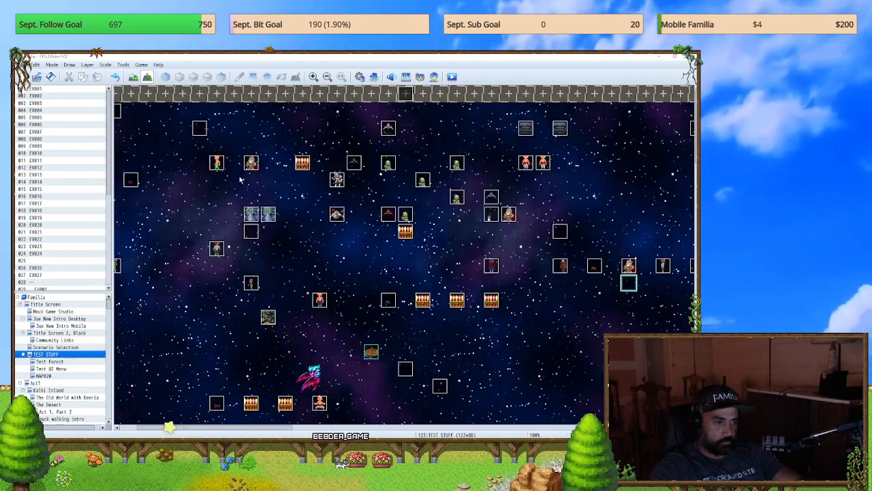
Step: Return to the Familia project and launch a new playtest, saving the game changes
{"action": "key", "text": "alt+Tab"}
{"action": "left_click", "coordinate": [191, 167]}
{"action": "left_click", "coordinate": [452, 77]}
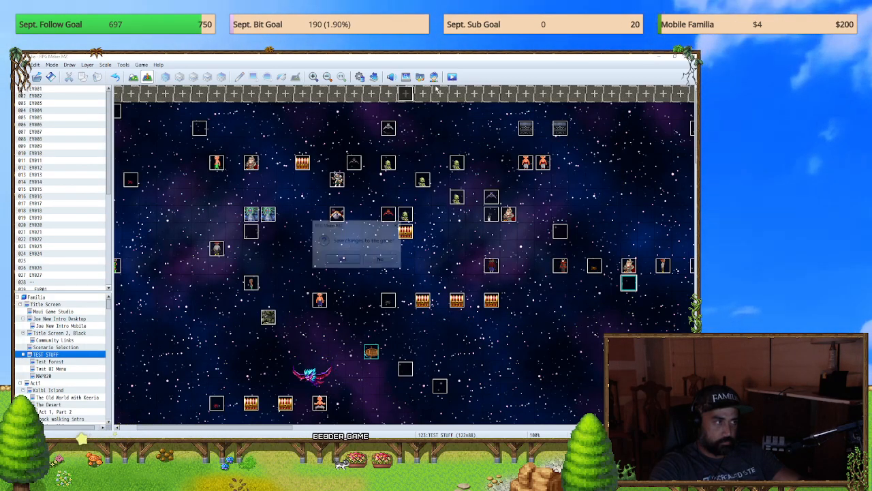
{"action": "left_click", "coordinate": [338, 259]}
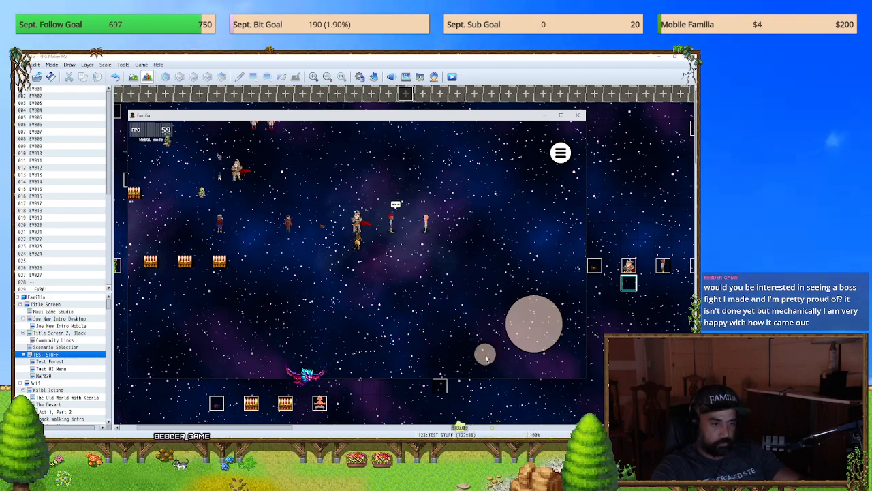
Step: Test the small virtual shift button and the large action button repeatedly in the windowed playtest
{"action": "left_click", "coordinate": [521, 336]}
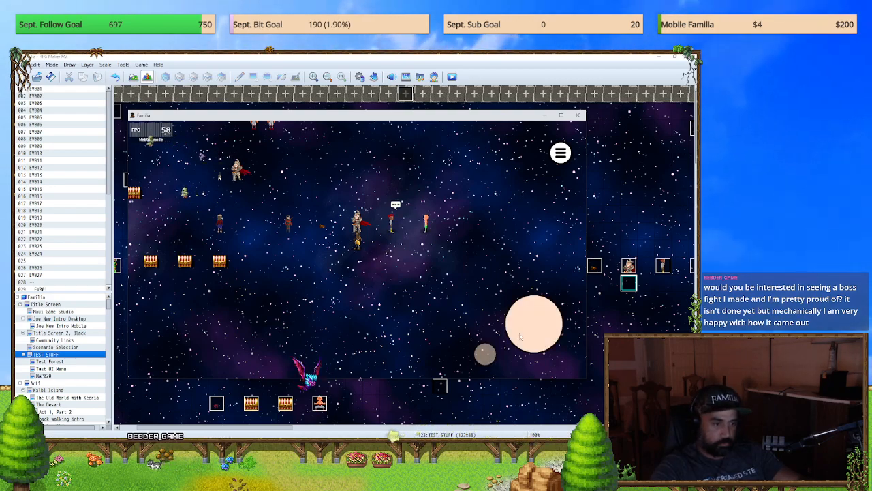
{"action": "left_click", "coordinate": [484, 359]}
{"action": "left_click", "coordinate": [484, 360]}
{"action": "left_click", "coordinate": [485, 359]}
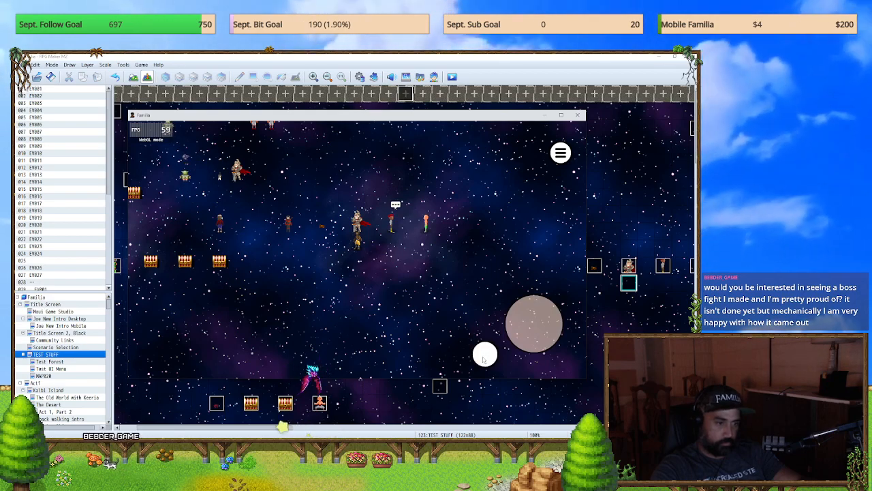
{"action": "left_click", "coordinate": [546, 327]}
{"action": "left_click", "coordinate": [484, 354]}
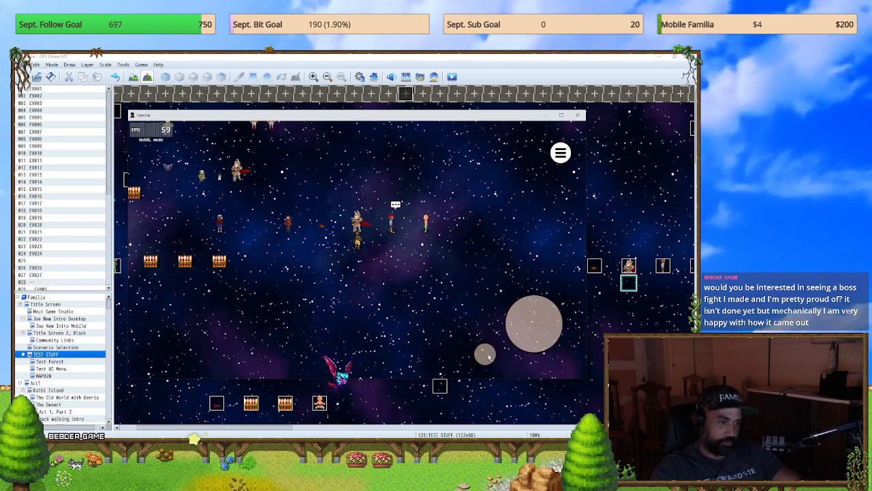
{"action": "left_click", "coordinate": [485, 355]}
Step: Switch the playtest to full screen and test the shift button and the main menu's open and close buttons
{"action": "key", "text": "F4"}
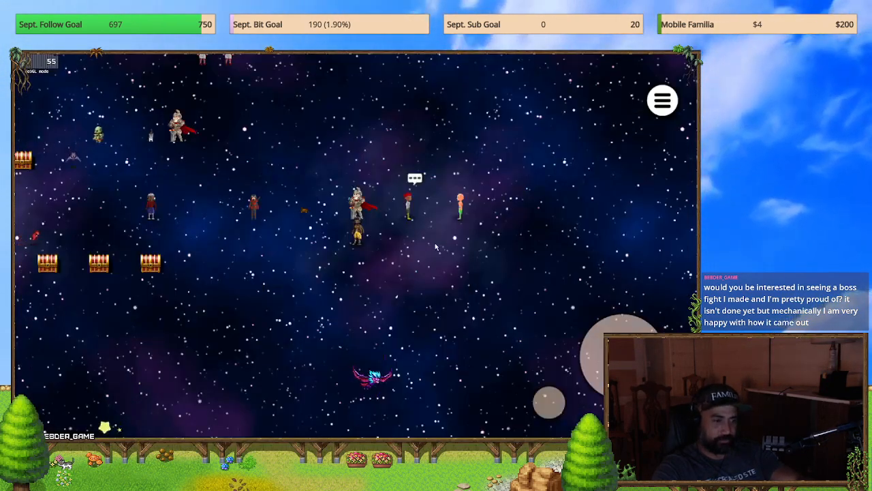
{"action": "left_click", "coordinate": [554, 411]}
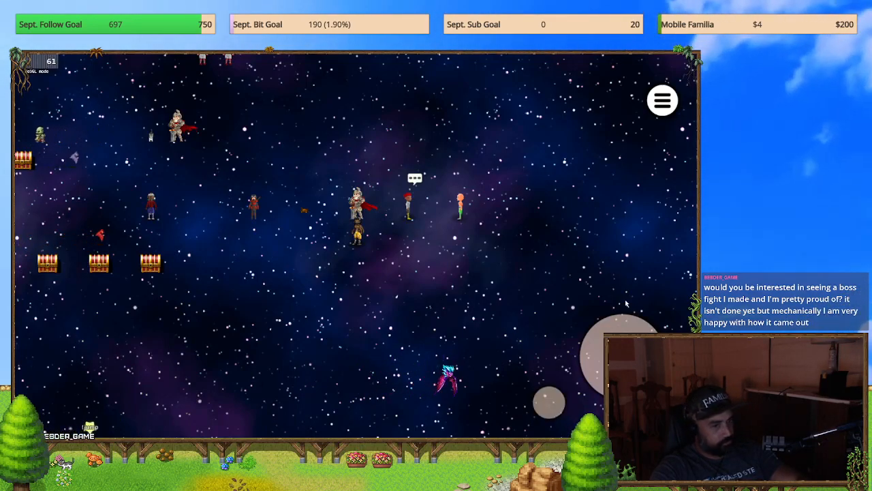
{"action": "left_click", "coordinate": [655, 113]}
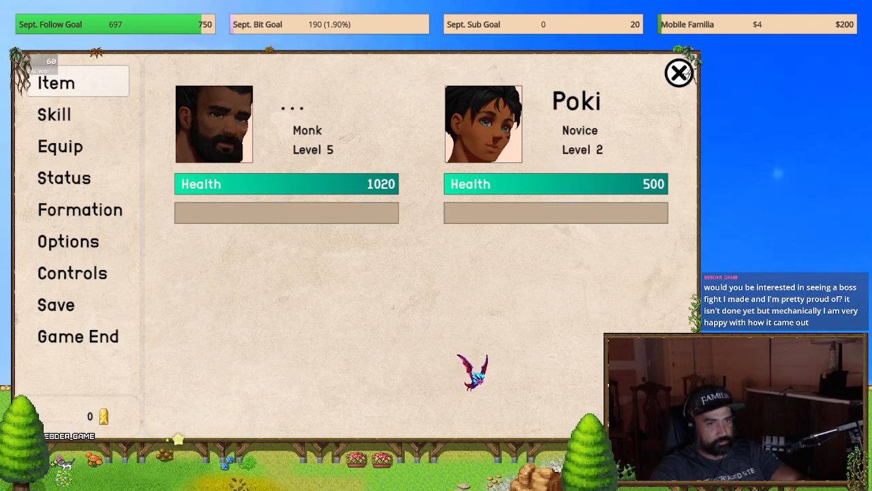
{"action": "left_click", "coordinate": [686, 75]}
{"action": "left_click", "coordinate": [661, 109]}
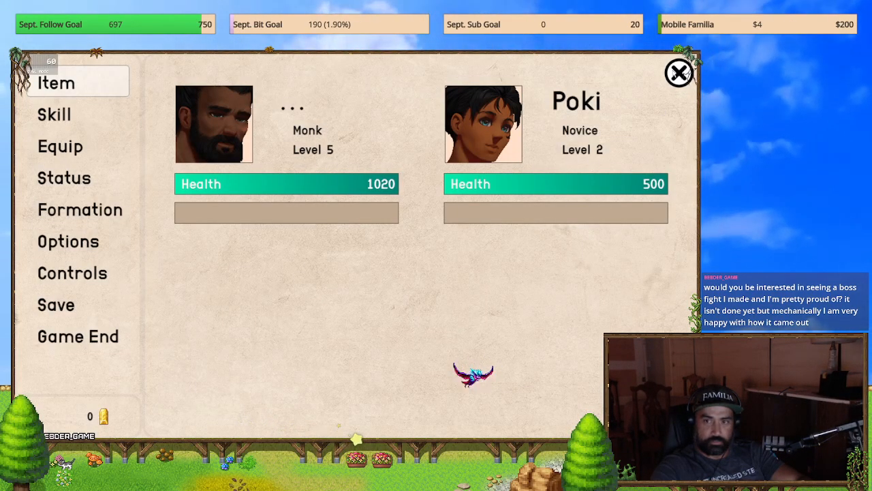
{"action": "left_click", "coordinate": [679, 73]}
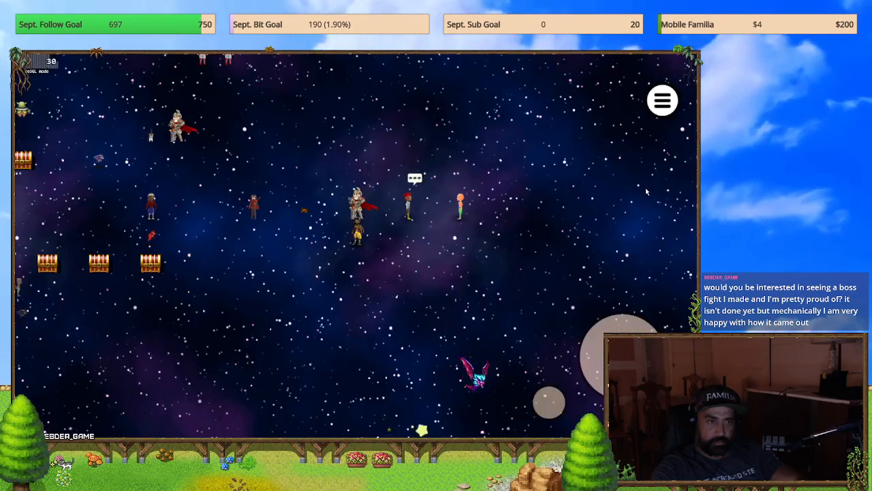
{"action": "left_click", "coordinate": [661, 102]}
{"action": "left_click", "coordinate": [680, 73]}
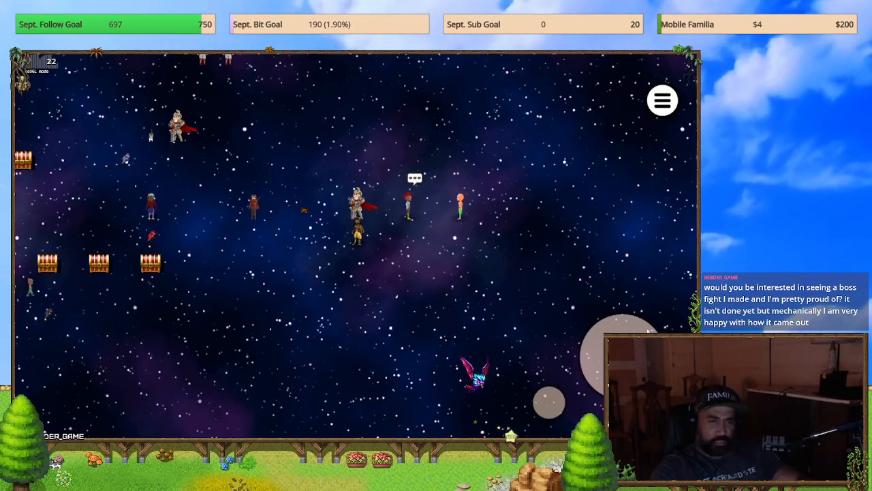
Step: Test the main menu's Equip command on the Monk and return to the map
{"action": "left_click", "coordinate": [667, 109]}
{"action": "left_click", "coordinate": [92, 156]}
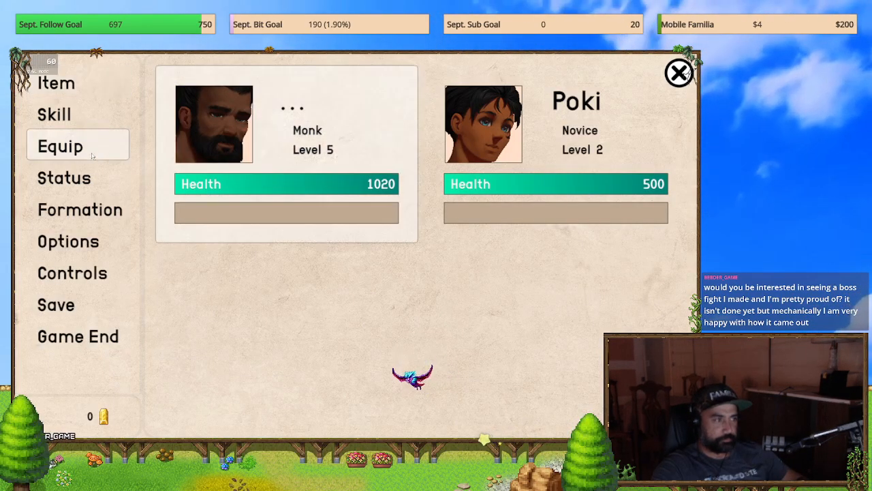
{"action": "left_click", "coordinate": [276, 146]}
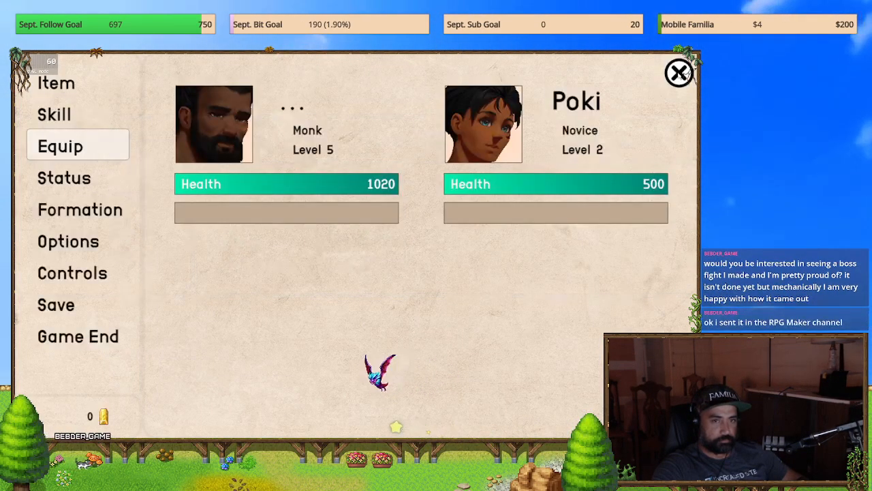
{"action": "left_click", "coordinate": [679, 73]}
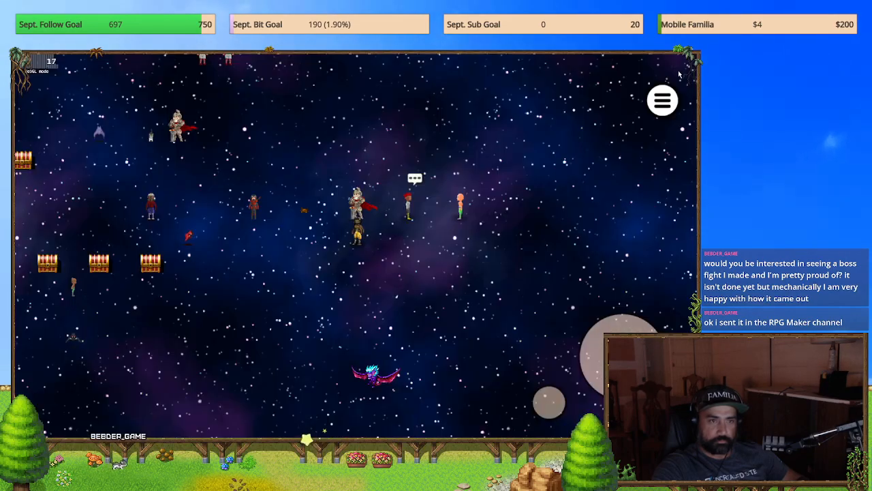
Step: Open and close the main menu two more times and test the large virtual action button on the map
{"action": "left_click", "coordinate": [662, 100]}
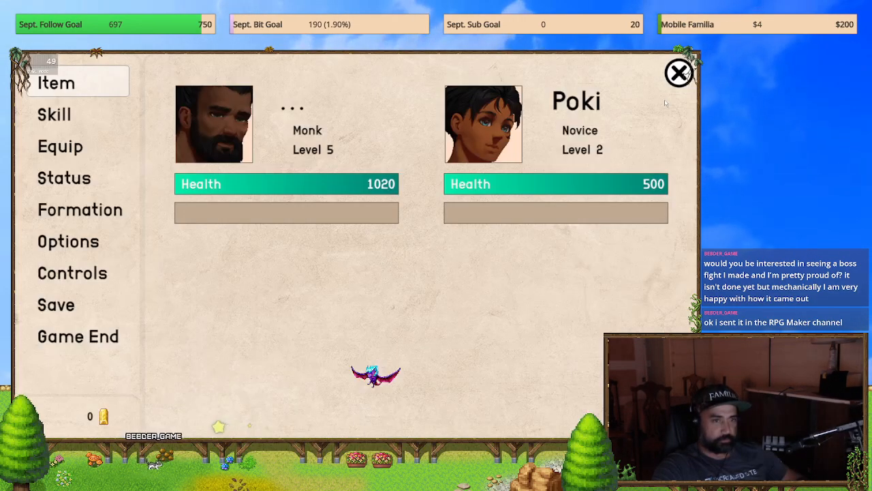
{"action": "key", "text": "Escape"}
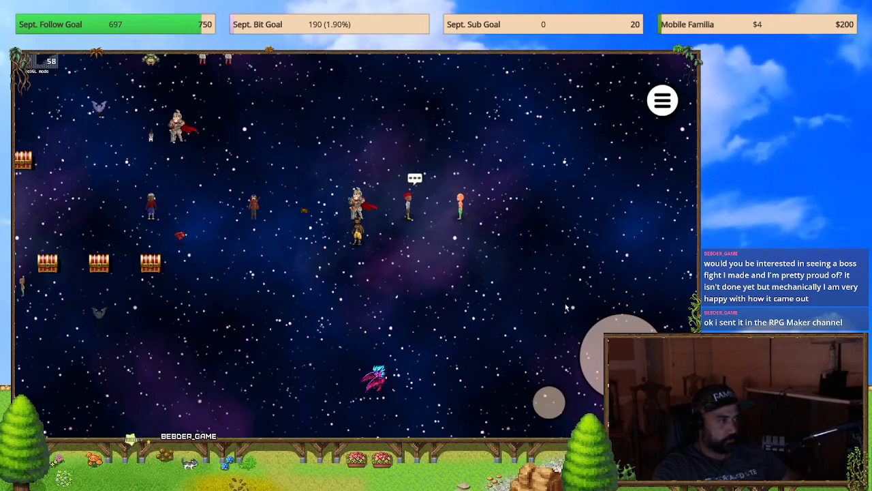
{"action": "left_click", "coordinate": [661, 100]}
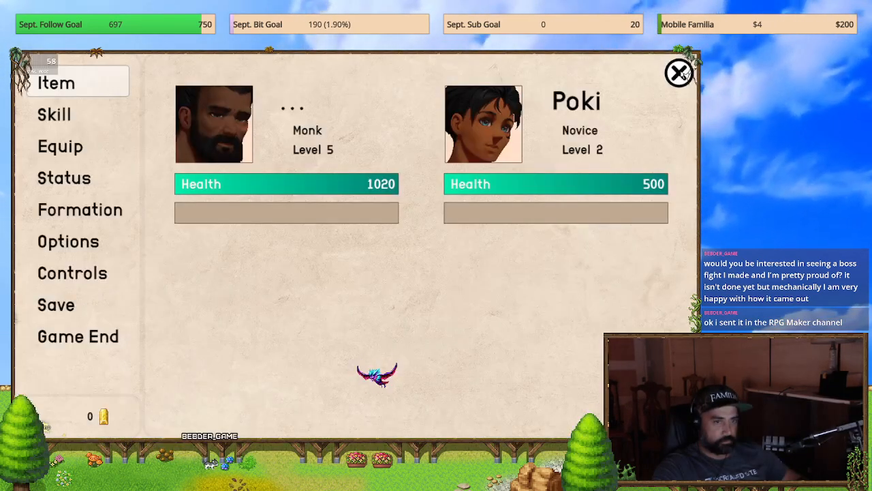
{"action": "key", "text": "Escape"}
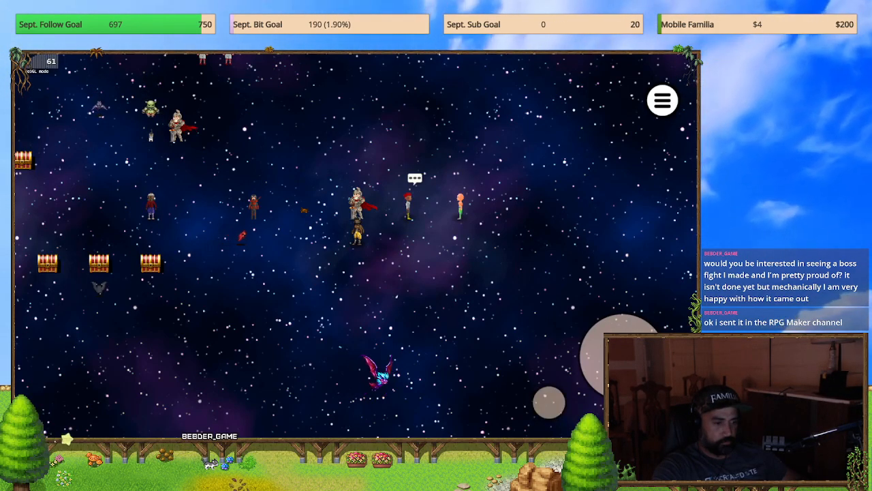
{"action": "left_click", "coordinate": [614, 362]}
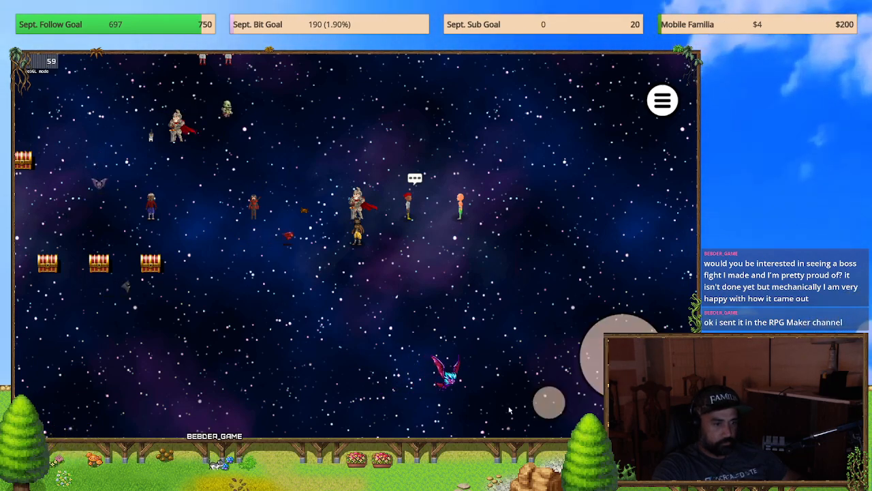
Step: Bring the full-screen playtest back in front of File Explorer and test opening and closing the main menu twice
{"action": "mouse_move", "coordinate": [702, 279]}
{"action": "left_mouse_down"}
{"action": "mouse_move", "coordinate": [576, 393]}
{"action": "mouse_move", "coordinate": [705, 293]}
{"action": "left_mouse_up"}
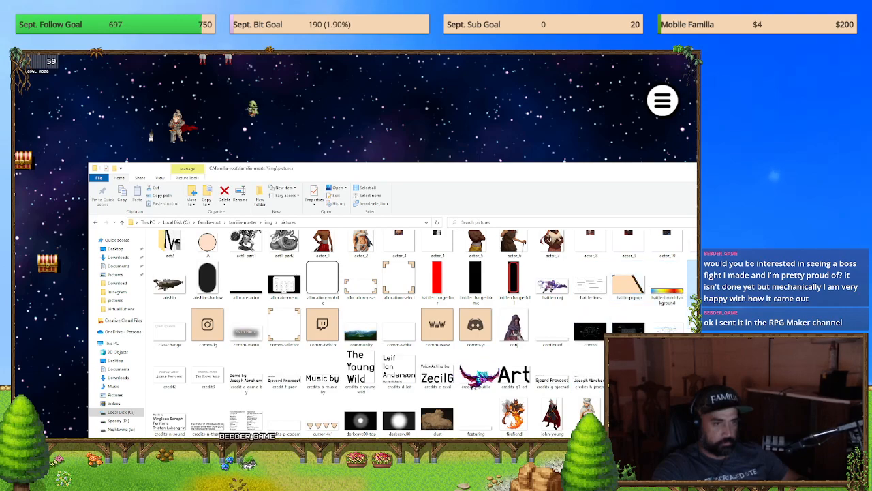
{"action": "left_click", "coordinate": [545, 133]}
{"action": "left_click", "coordinate": [662, 100]}
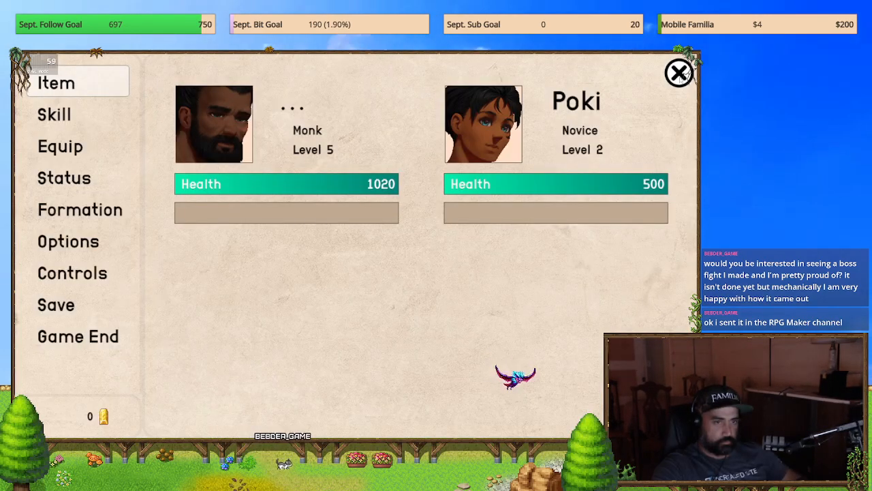
{"action": "left_click", "coordinate": [679, 74]}
{"action": "left_click", "coordinate": [661, 102]}
{"action": "left_click", "coordinate": [685, 75]}
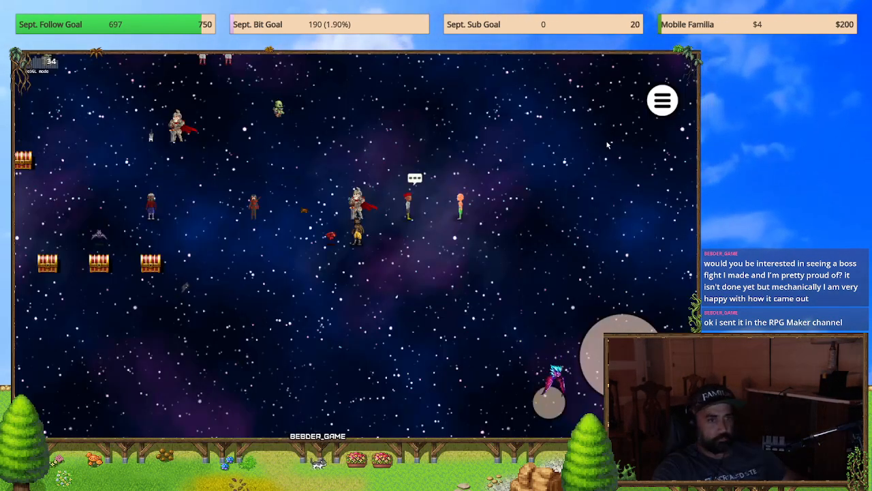
Step: Test the virtual menu and close buttons while walking the party up from the caped knight toward the stone path
{"action": "key", "text": "Left"}
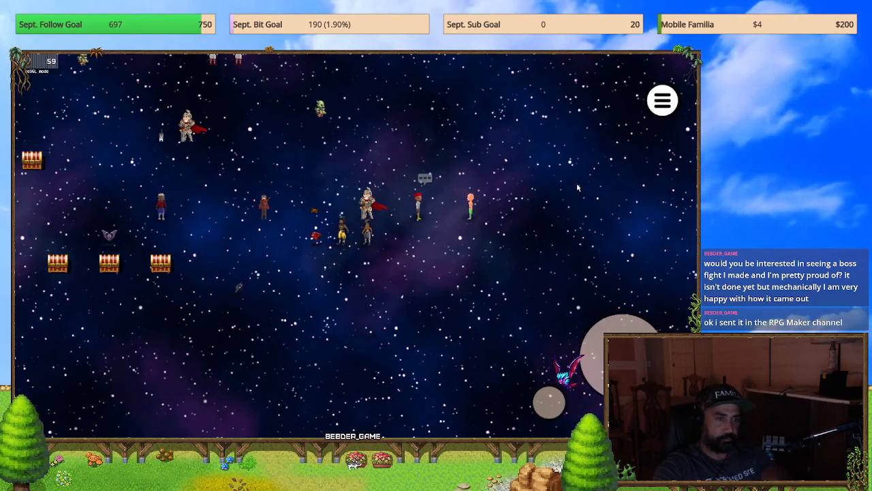
{"action": "key", "text": "Up"}
{"action": "key", "text": "Right"}
{"action": "left_click", "coordinate": [659, 107]}
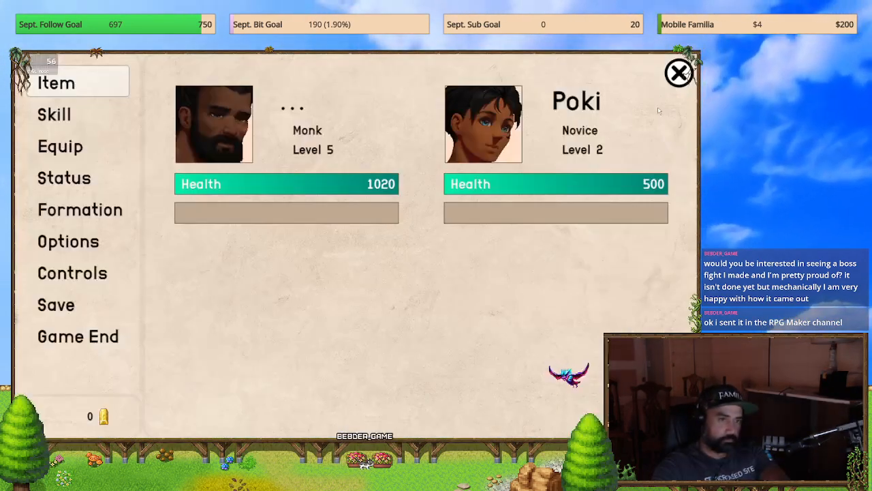
{"action": "left_click", "coordinate": [680, 73]}
{"action": "key", "text": "Left"}
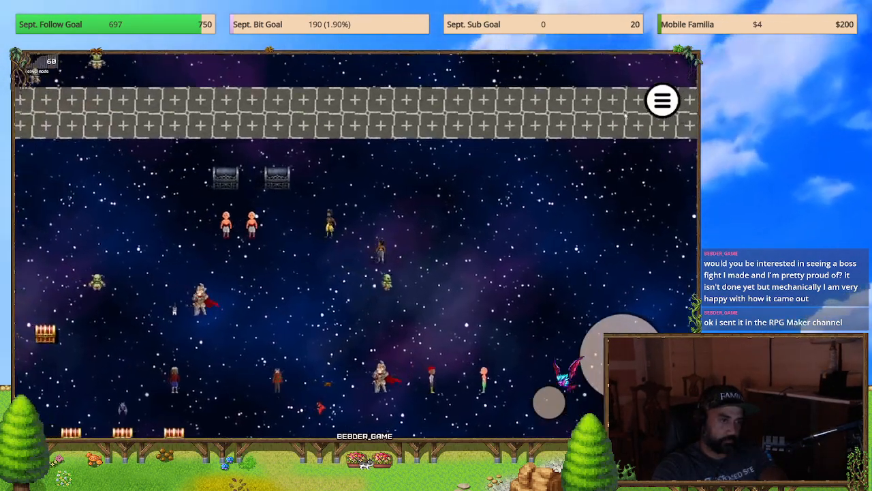
Step: Open and close the main menu four more times while moving the party around the stone path
{"action": "left_click", "coordinate": [662, 100]}
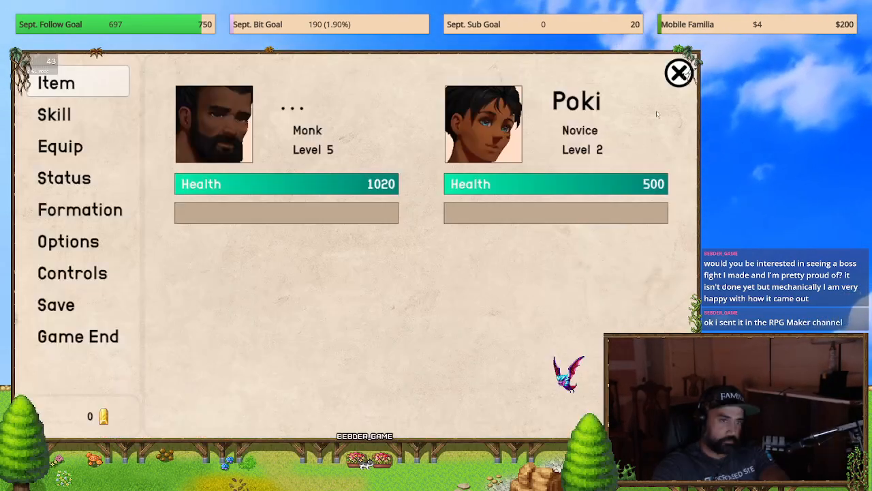
{"action": "left_click", "coordinate": [680, 73]}
{"action": "left_click", "coordinate": [662, 100]}
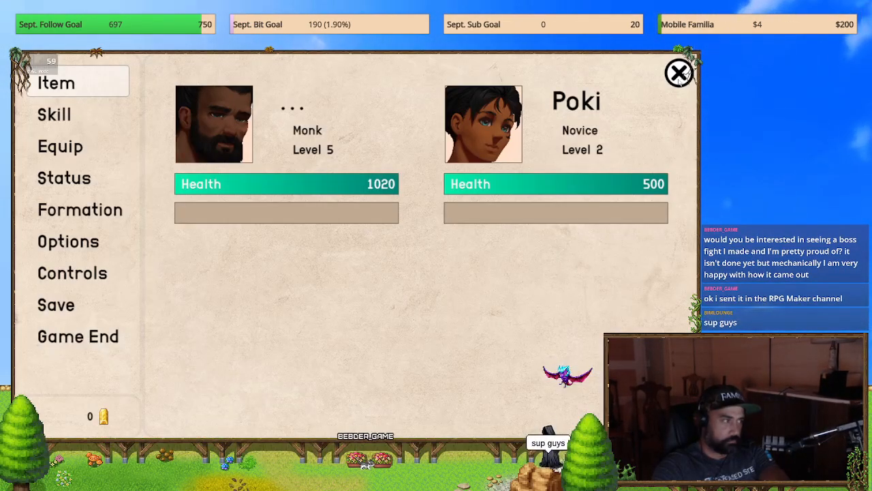
{"action": "left_click", "coordinate": [679, 73]}
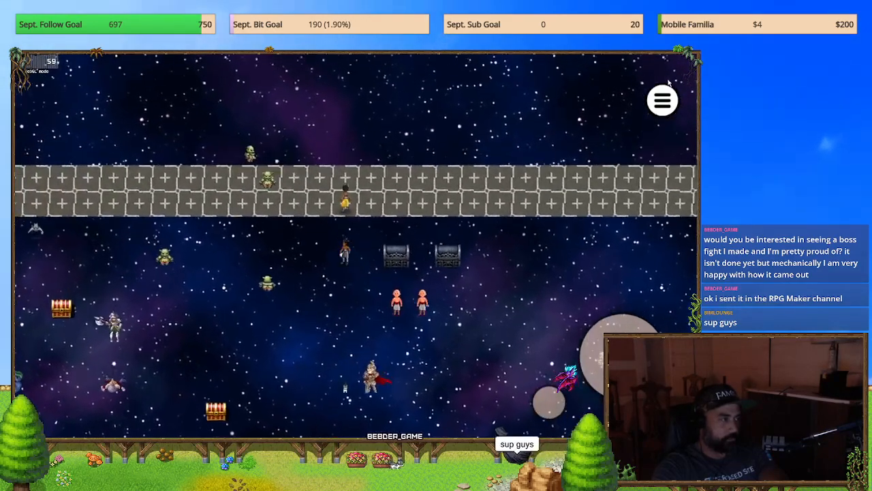
{"action": "left_click", "coordinate": [667, 84]}
{"action": "left_click", "coordinate": [679, 73]}
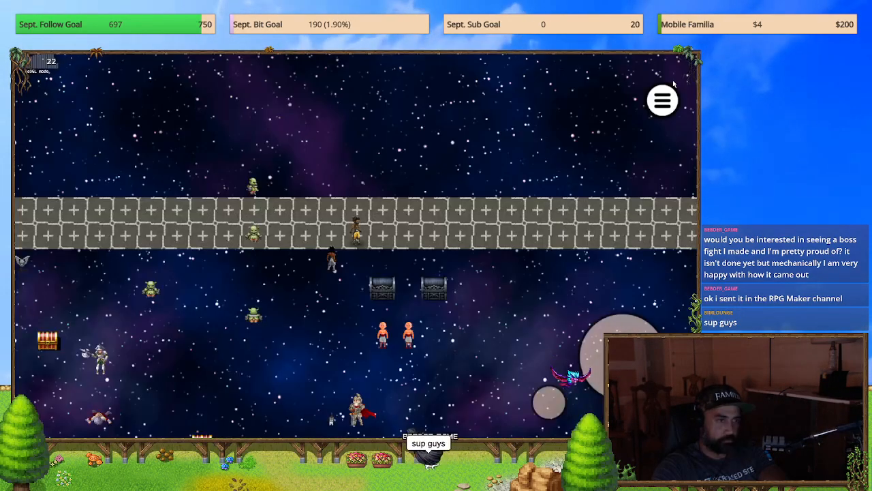
{"action": "left_click", "coordinate": [664, 97]}
{"action": "left_click", "coordinate": [679, 74]}
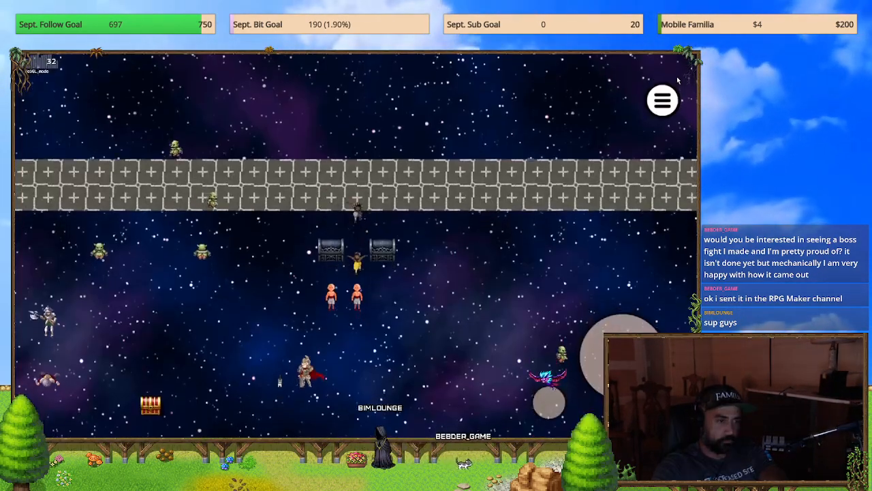
Step: Walk the party from the stone path back down to the spot just below the caped knight
{"action": "key", "text": "Right"}
{"action": "key", "text": "Down"}
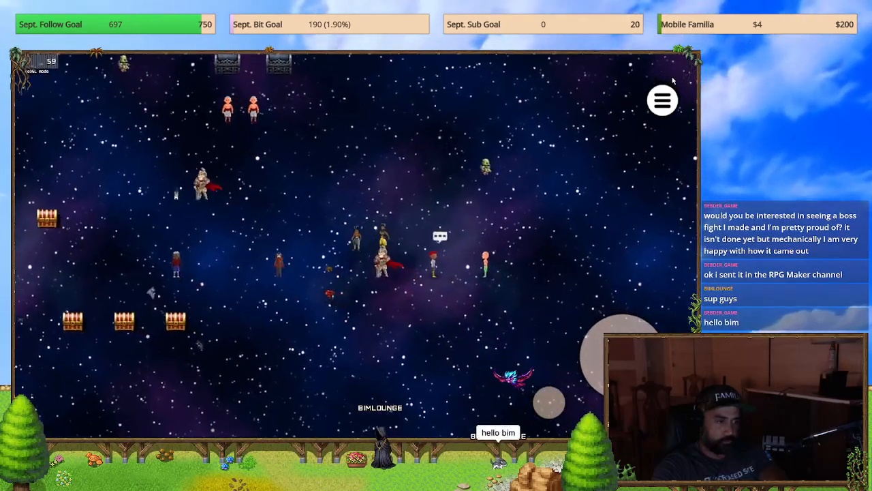
{"action": "key", "text": "Down"}
{"action": "key", "text": "Down"}
{"action": "key", "text": "Right"}
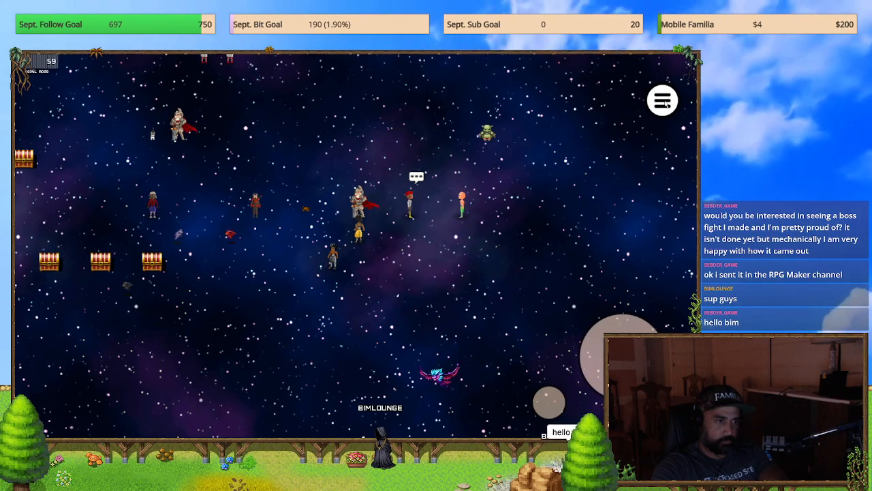
Step: Test the Party menu's selection down to Mastery and return to the map
{"action": "left_click", "coordinate": [662, 101]}
{"action": "key", "text": "Down"}
{"action": "key", "text": "Down"}
{"action": "key", "text": "Down"}
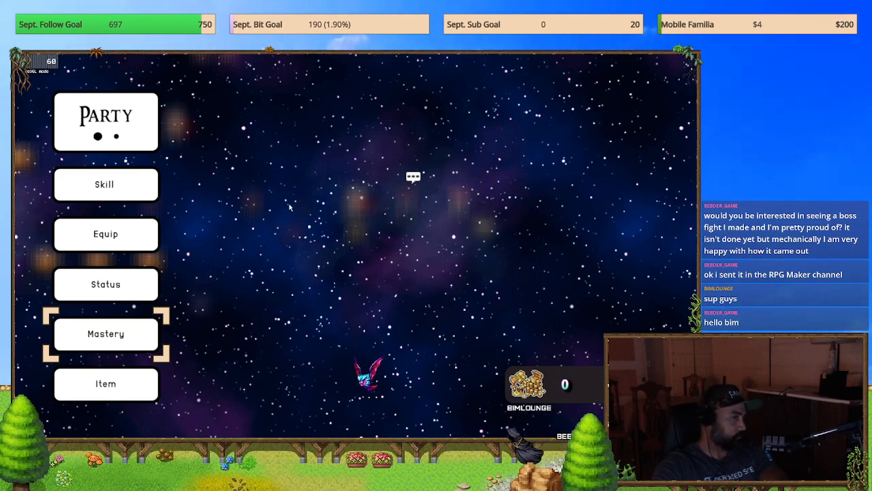
{"action": "key", "text": "Escape"}
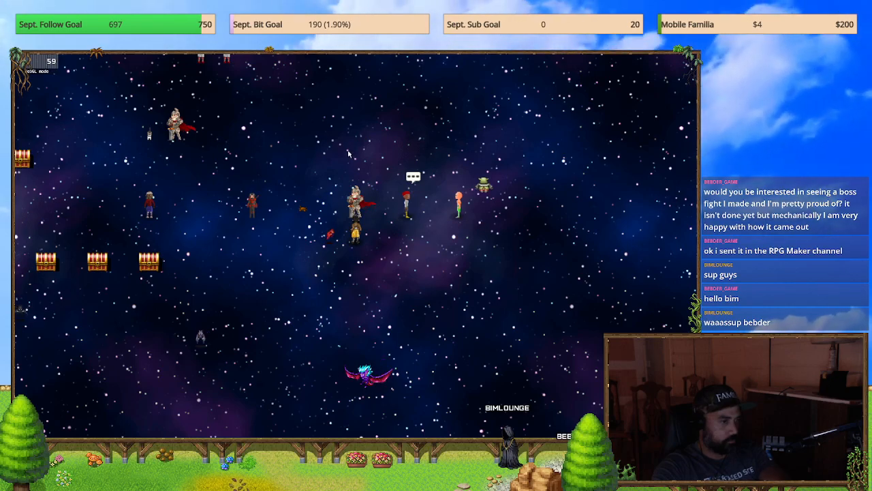
Step: Test walking the party around the caped knight with the virtual buttons hidden
{"action": "left_click", "coordinate": [401, 262]}
{"action": "key", "text": "Down"}
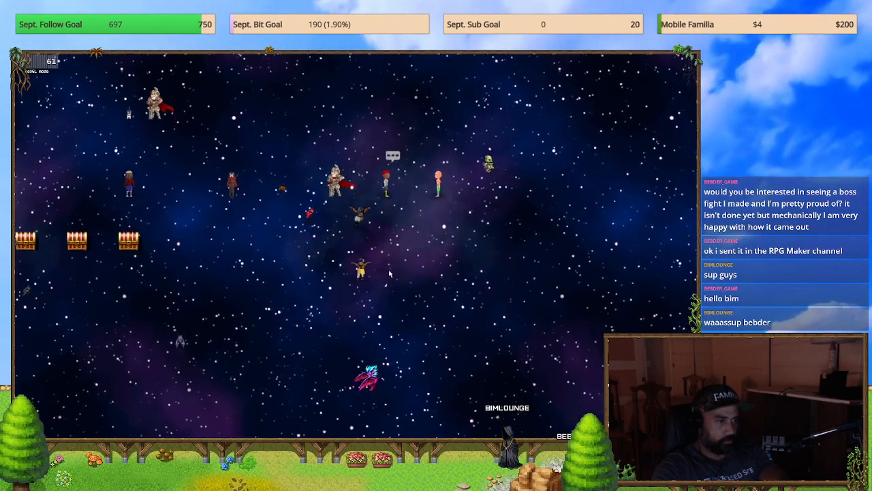
{"action": "key", "text": "Left"}
{"action": "key", "text": "Up"}
{"action": "key", "text": "Right"}
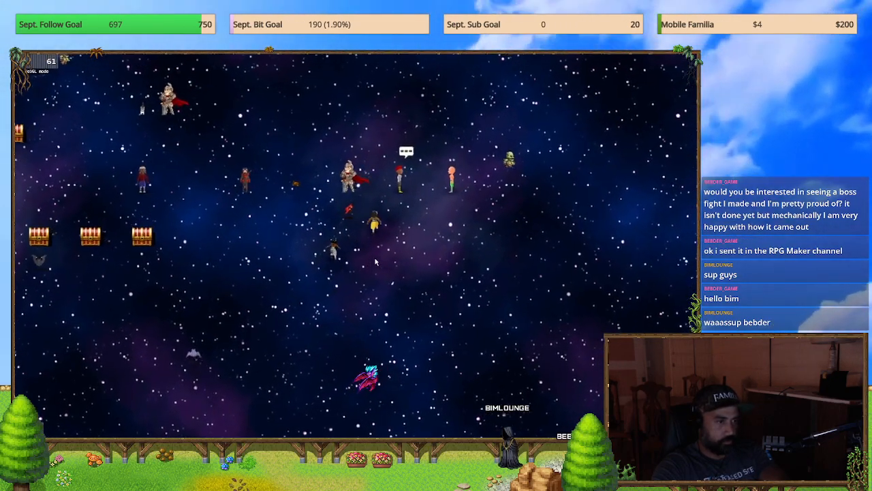
{"action": "key", "text": "Up"}
{"action": "key", "text": "Left"}
Step: Test opening and closing the Party menu, view its System page and return to the map
{"action": "key", "text": "Escape"}
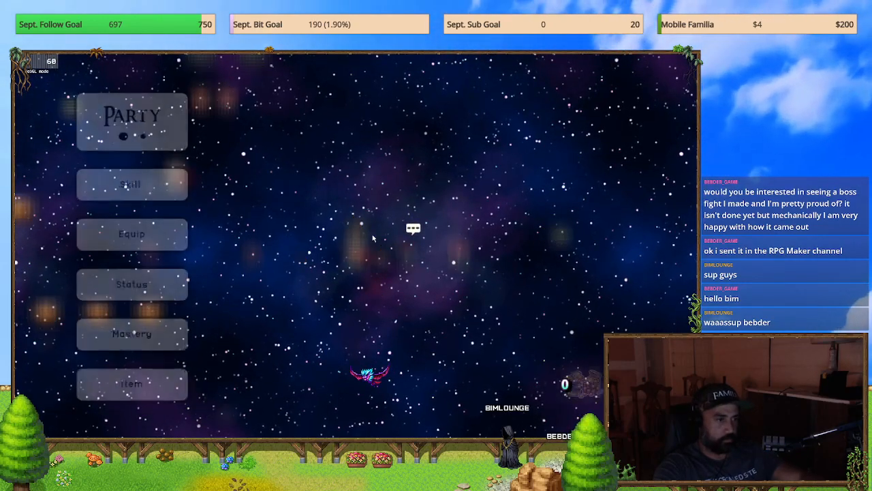
{"action": "key", "text": "Escape"}
{"action": "key", "text": "Escape"}
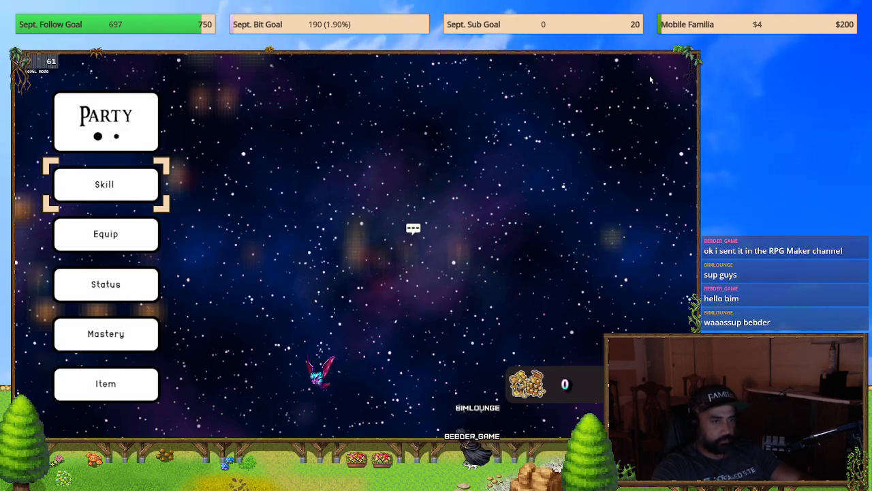
{"action": "key", "text": "w"}
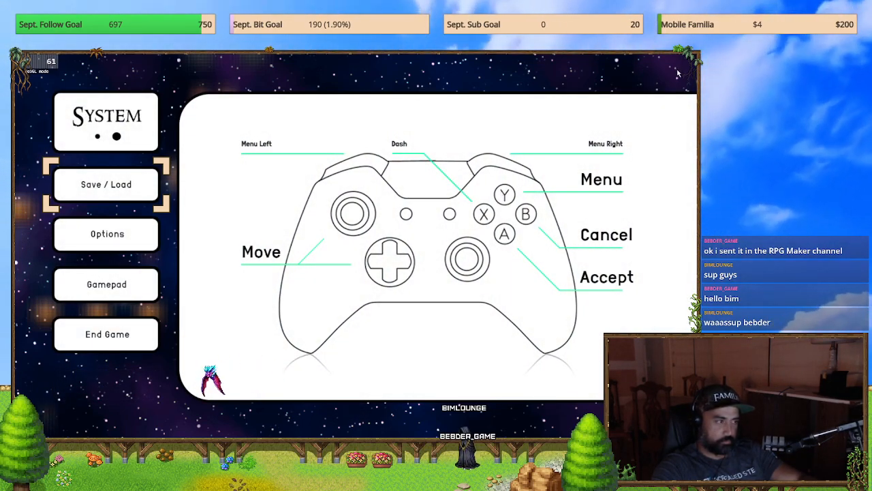
{"action": "key", "text": "Escape"}
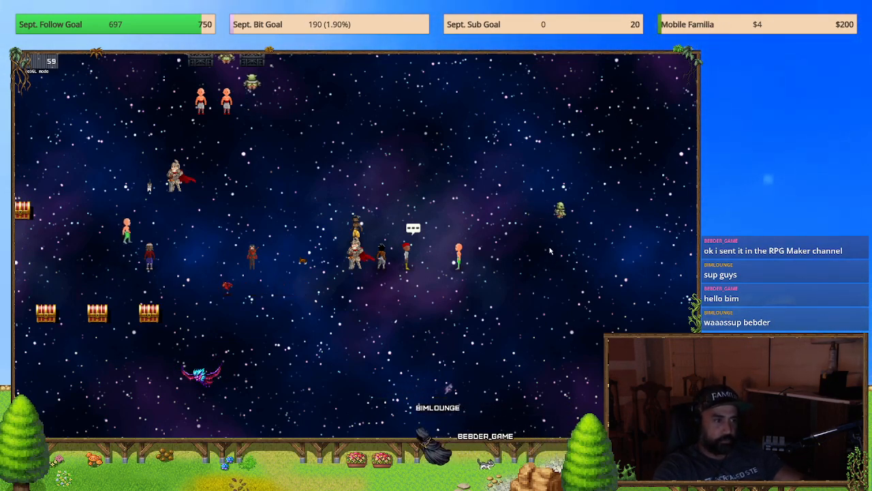
Step: Take the playtest out of full screen, close it and move the File Explorer window off the map editor
{"action": "key", "text": "F4"}
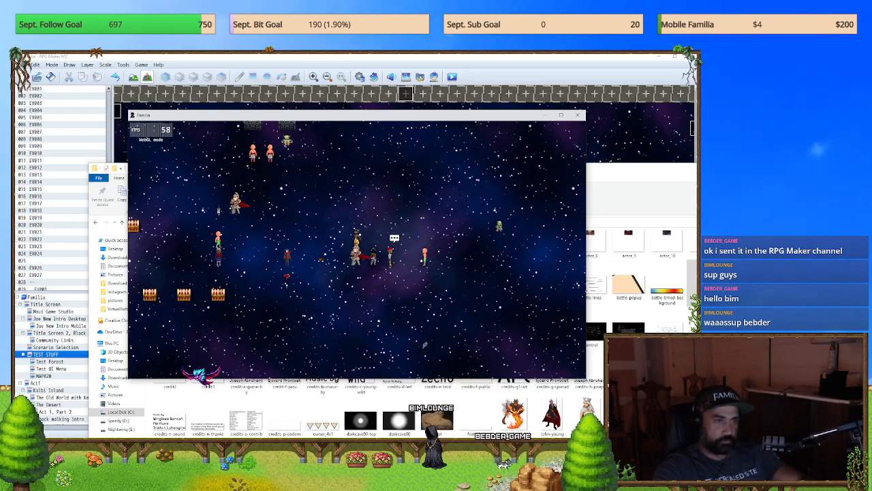
{"action": "left_click", "coordinate": [578, 115]}
{"action": "left_click_drag", "start_coordinate": [390, 174], "coordinate": [301, 171]}
{"action": "left_click_drag", "start_coordinate": [507, 172], "coordinate": [871, 128]}
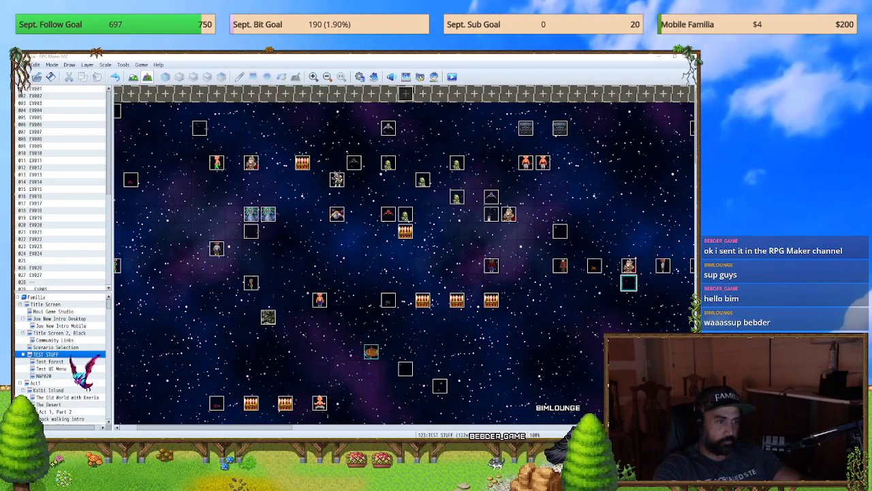
Step: Search the project's plugin list for "common" and open the settings of YEP_PictureCommonEvents
{"action": "left_click", "coordinate": [374, 77]}
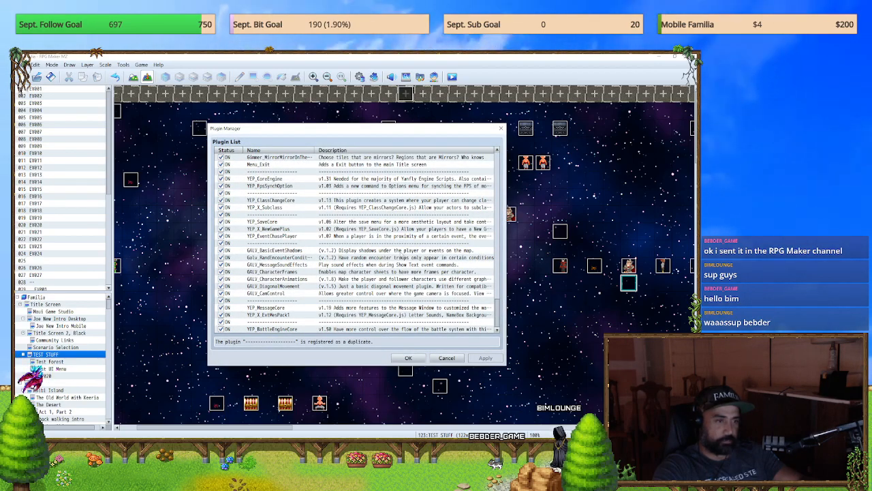
{"action": "scroll", "coordinate": [402, 258], "scroll_direction": "up", "scroll_amount": 10}
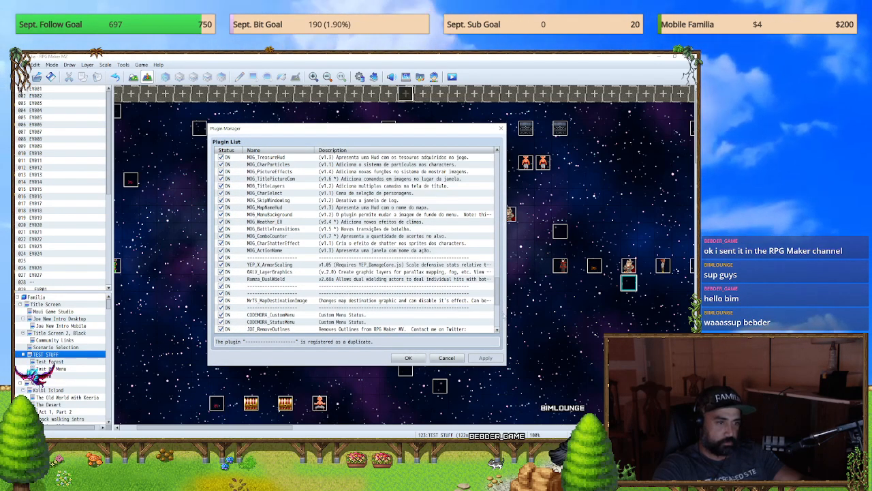
{"action": "left_click_drag", "start_coordinate": [498, 296], "coordinate": [503, 151]}
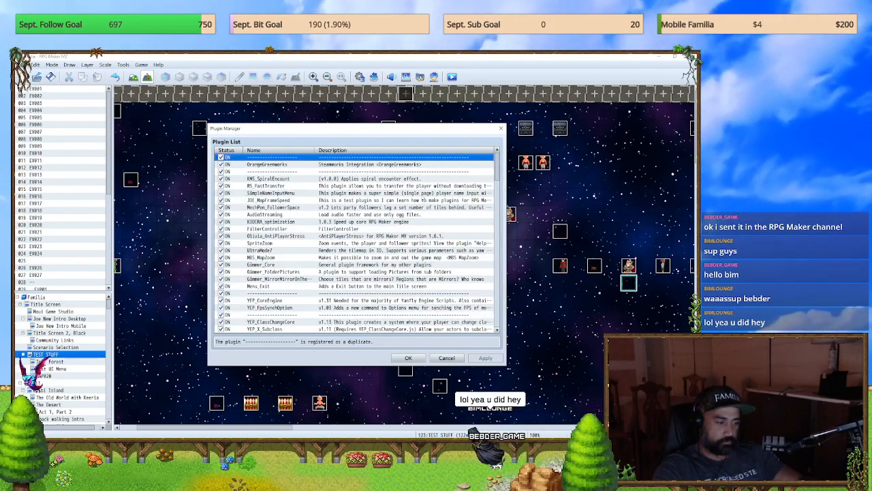
{"action": "key", "text": "ctrl+f"}
{"action": "type", "text": "com"}
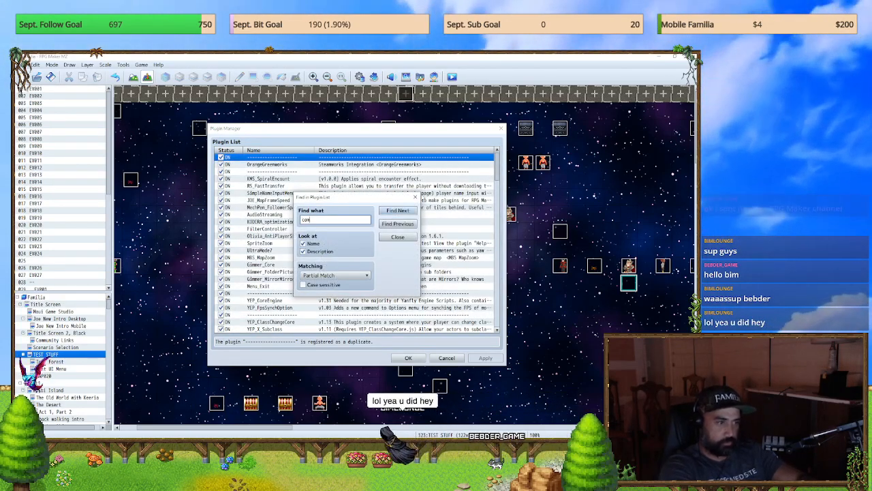
{"action": "type", "text": "mon"}
{"action": "key", "text": "Return"}
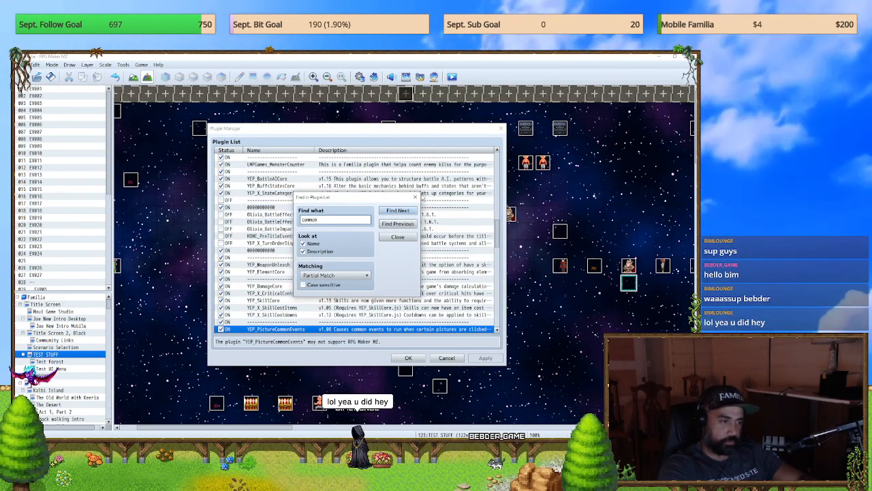
{"action": "left_click", "coordinate": [415, 197]}
{"action": "double_click", "coordinate": [282, 329]}
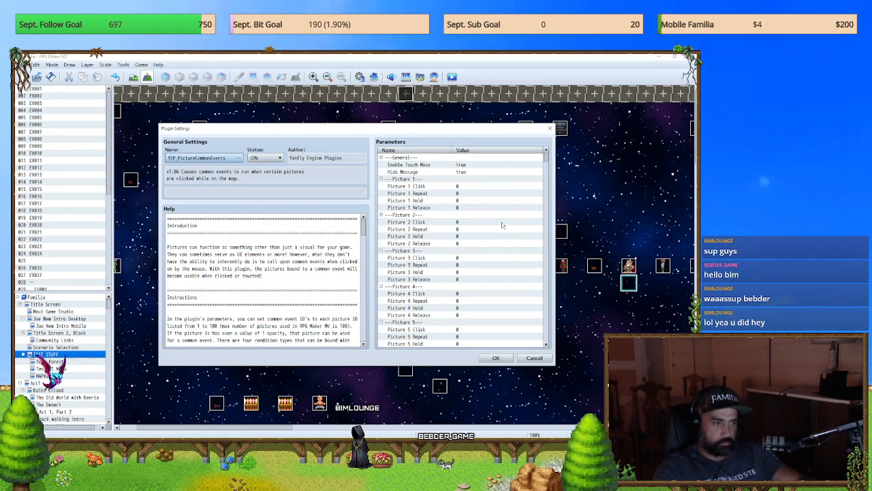
Step: Review the plugin's picture parameters from Picture 1 to Picture 100, inspect Picture 1 Click, and close the plugin windows unchanged
{"action": "left_click_drag", "start_coordinate": [548, 169], "coordinate": [549, 351]}
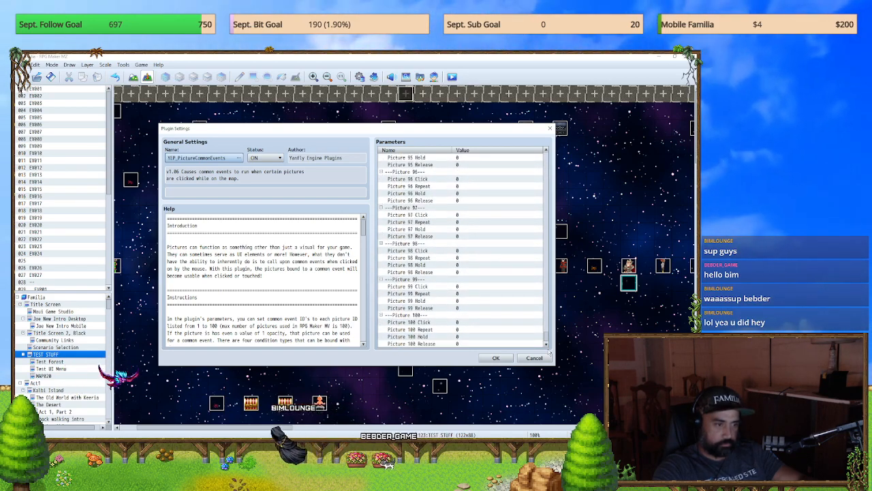
{"action": "left_click_drag", "start_coordinate": [550, 353], "coordinate": [534, 146]}
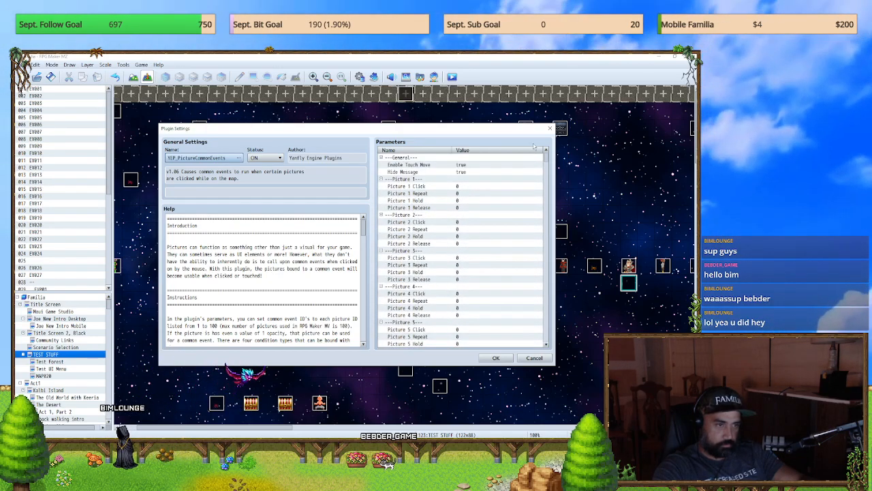
{"action": "double_click", "coordinate": [407, 190]}
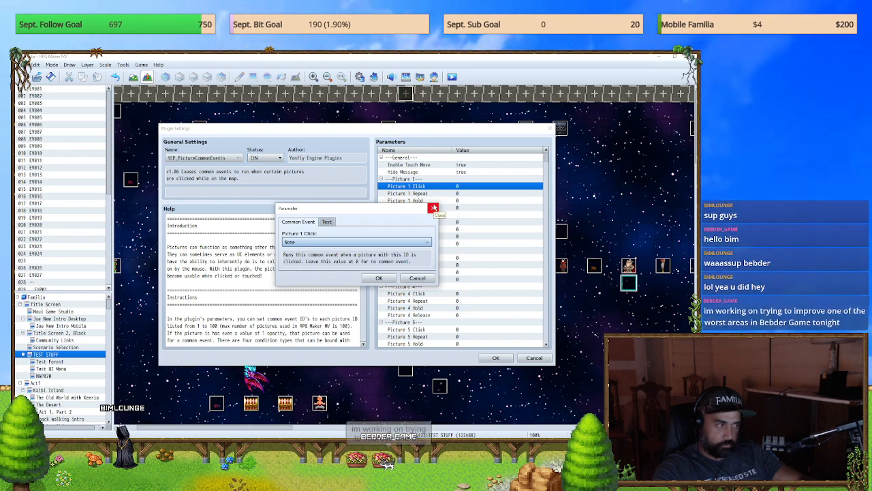
{"action": "left_click", "coordinate": [433, 207]}
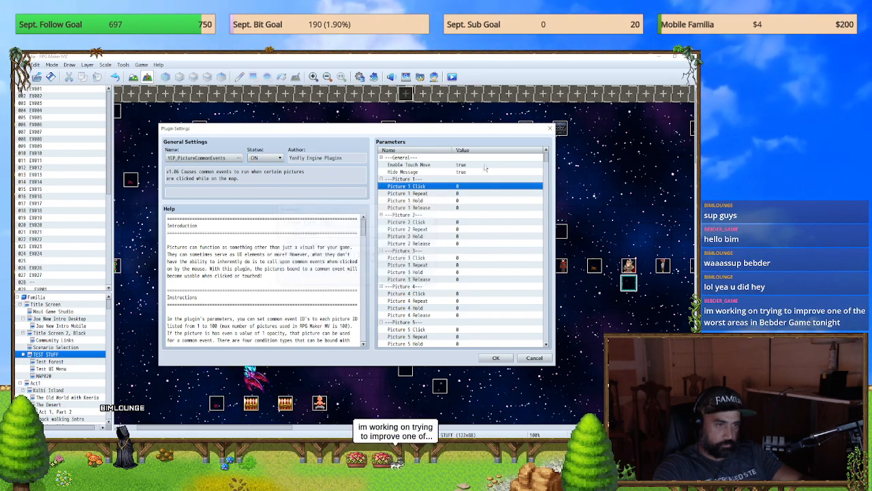
{"action": "left_click", "coordinate": [550, 128]}
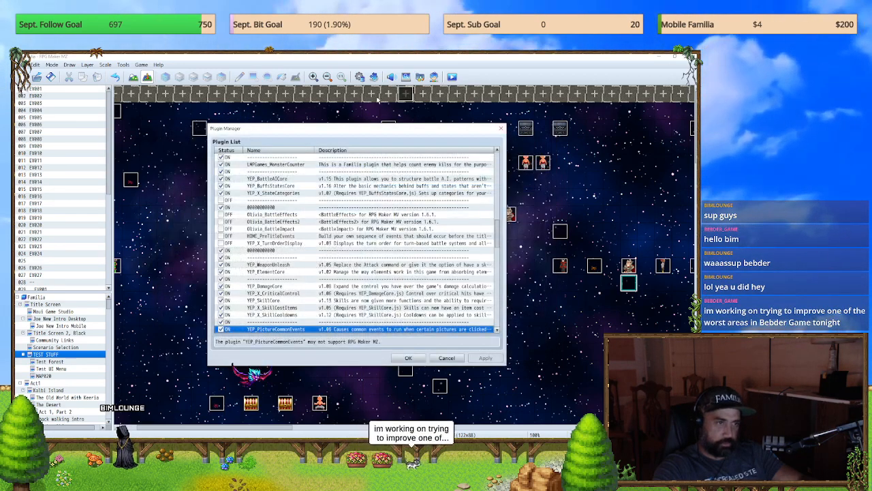
{"action": "left_click", "coordinate": [499, 128]}
Step: Capture a screen snip of the BUTTON MENU common events 0064 to 0075 in the database, then close the database
{"action": "key", "text": "F9"}
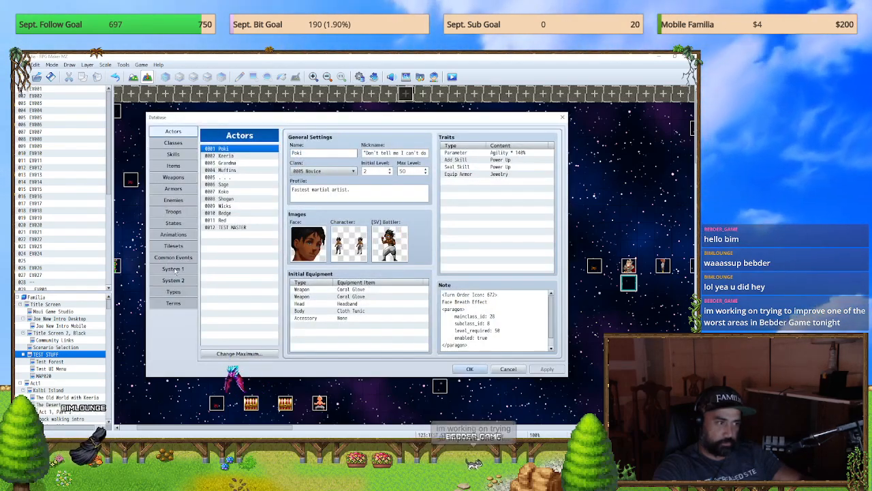
{"action": "left_click", "coordinate": [174, 257]}
{"action": "scroll", "coordinate": [268, 291], "scroll_direction": "down", "scroll_amount": 15}
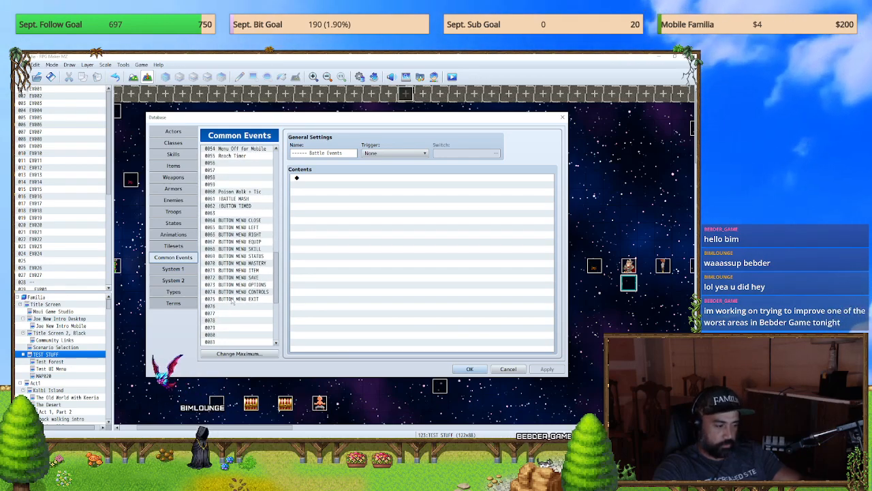
{"action": "key", "text": "super+shift+s"}
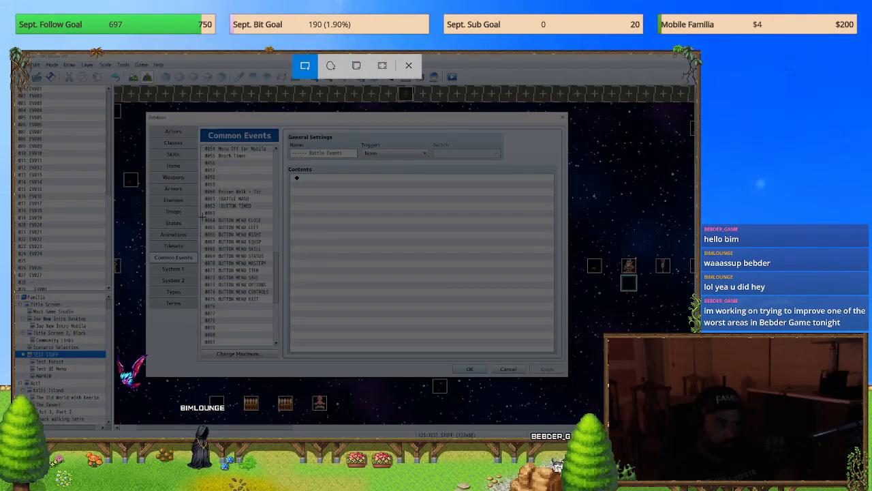
{"action": "left_click_drag", "start_coordinate": [201, 219], "coordinate": [272, 301]}
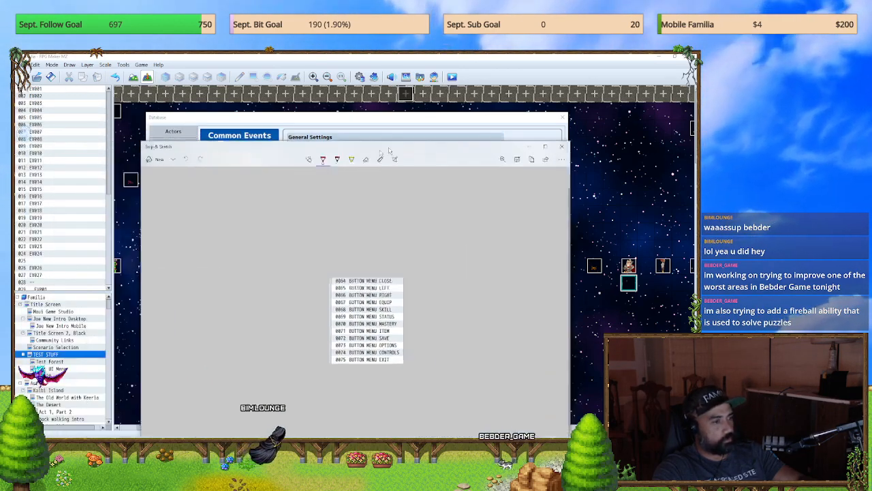
{"action": "mouse_move", "coordinate": [389, 149]}
{"action": "left_mouse_down"}
{"action": "mouse_move", "coordinate": [705, 77]}
{"action": "mouse_move", "coordinate": [871, 75]}
{"action": "left_mouse_up"}
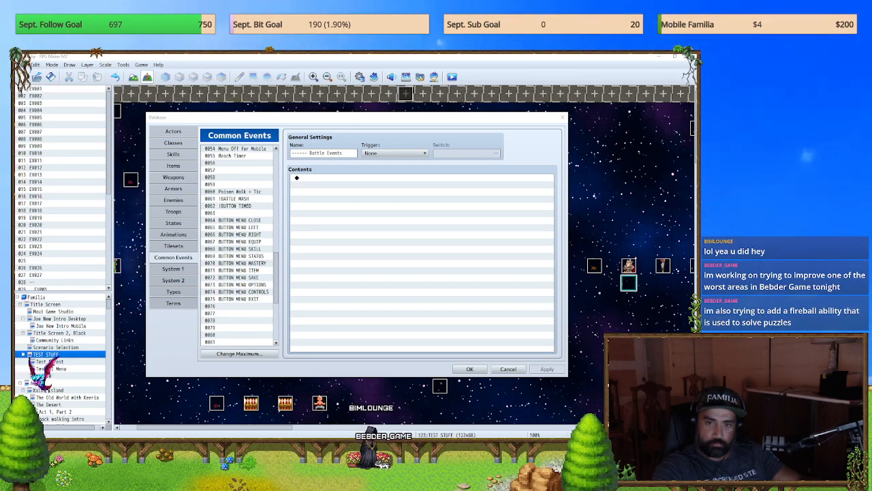
{"action": "mouse_move", "coordinate": [871, 94]}
{"action": "left_mouse_down"}
{"action": "mouse_move", "coordinate": [266, 81]}
{"action": "mouse_move", "coordinate": [871, 87]}
{"action": "left_mouse_up"}
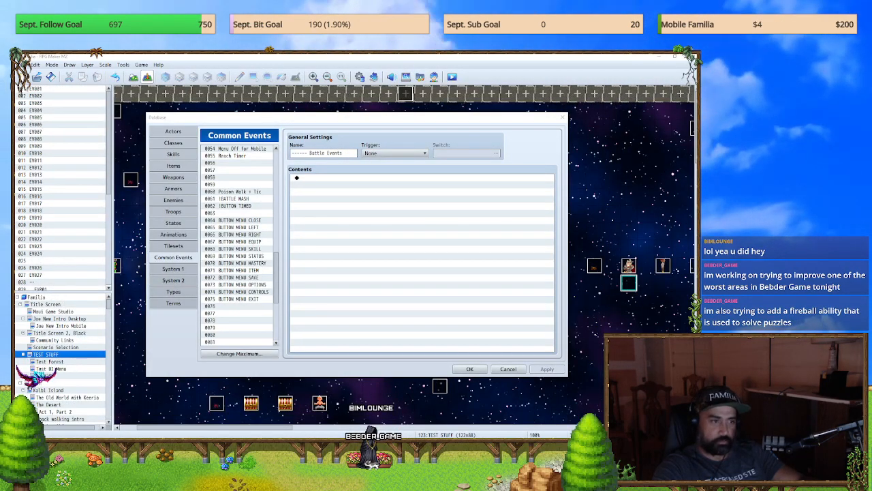
{"action": "left_click", "coordinate": [562, 118]}
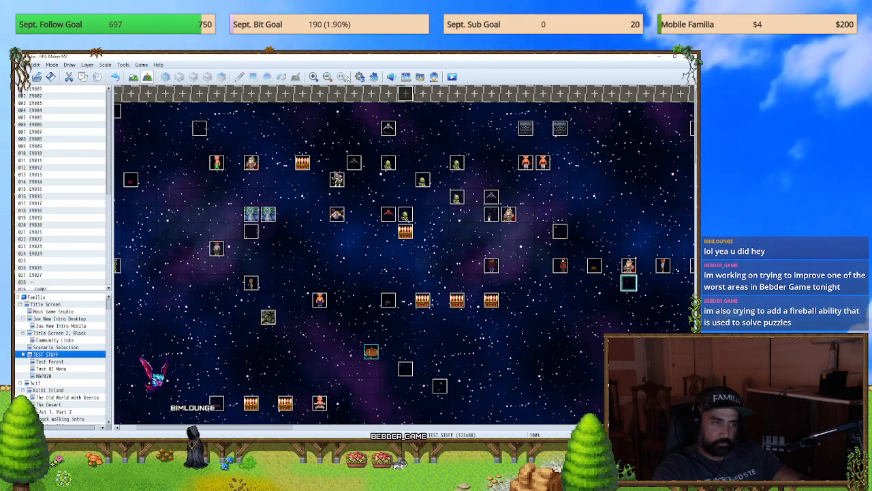
Step: Recheck the BUTTON MENU entries in the database's common events list and close the database unchanged
{"action": "key", "text": "F9"}
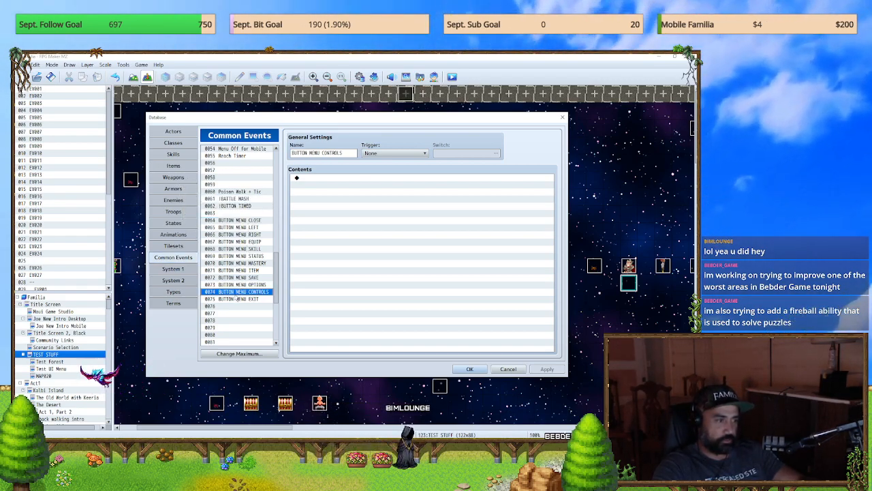
{"action": "left_click", "coordinate": [562, 118]}
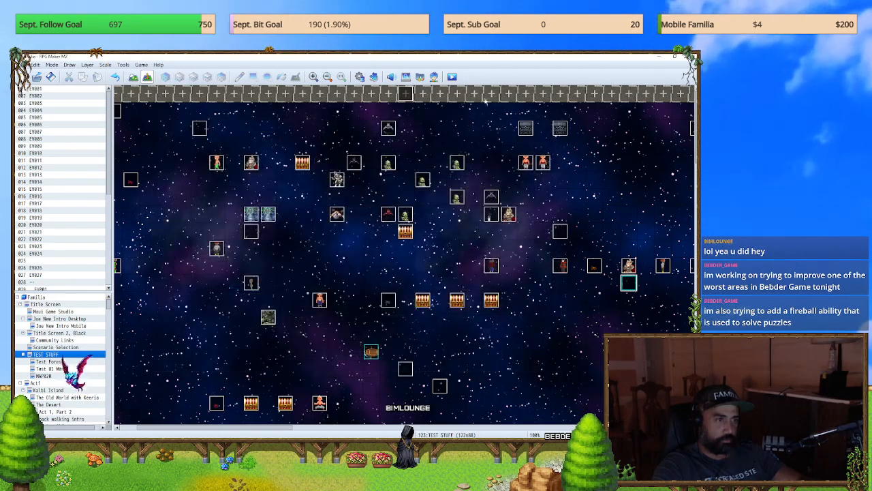
{"action": "left_click", "coordinate": [362, 79]}
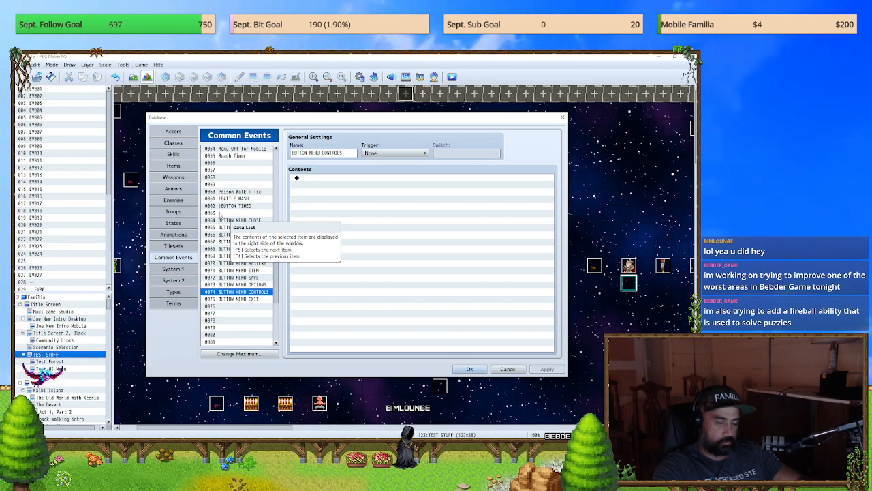
{"action": "left_click", "coordinate": [562, 117]}
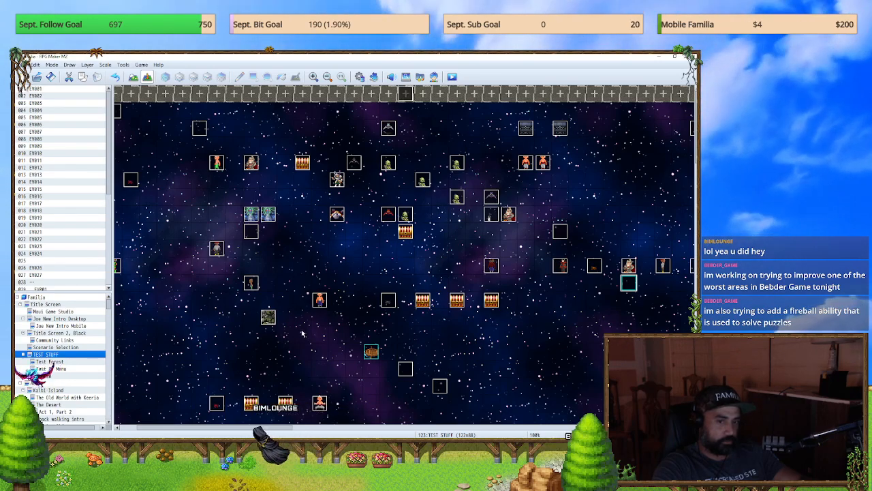
Step: Search the project's plugin list for "common" and open the YEP_PictureCommonEvents settings
{"action": "left_click", "coordinate": [373, 77]}
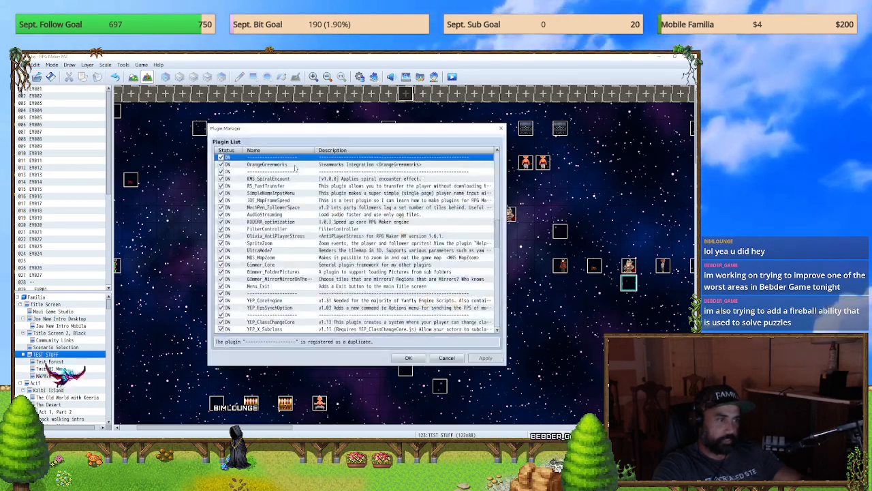
{"action": "left_click_drag", "start_coordinate": [504, 230], "coordinate": [481, 310]}
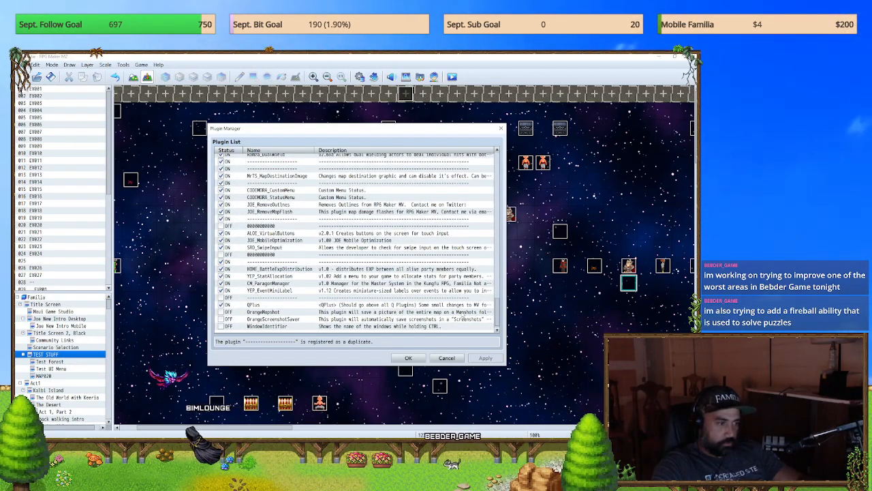
{"action": "key", "text": "ctrl+f"}
{"action": "type", "text": "common"}
{"action": "type", "text": "mon"}
{"action": "key", "text": "Return"}
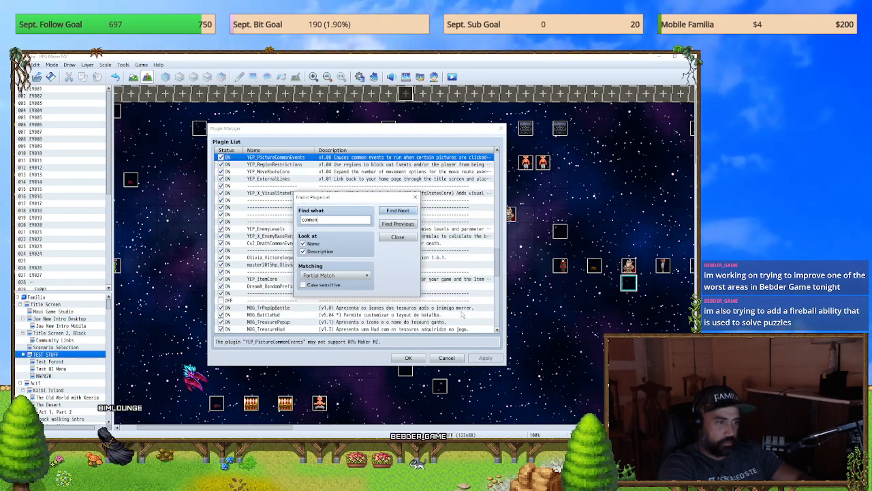
{"action": "left_click", "coordinate": [415, 197]}
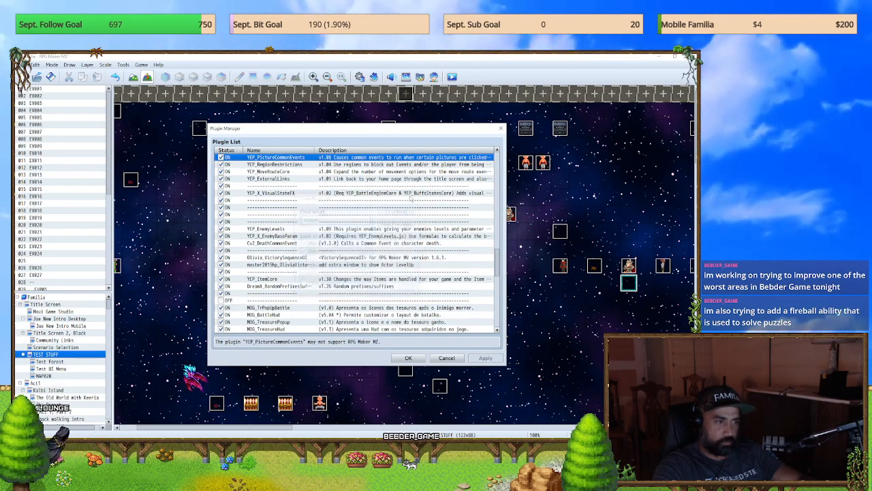
{"action": "double_click", "coordinate": [282, 158]}
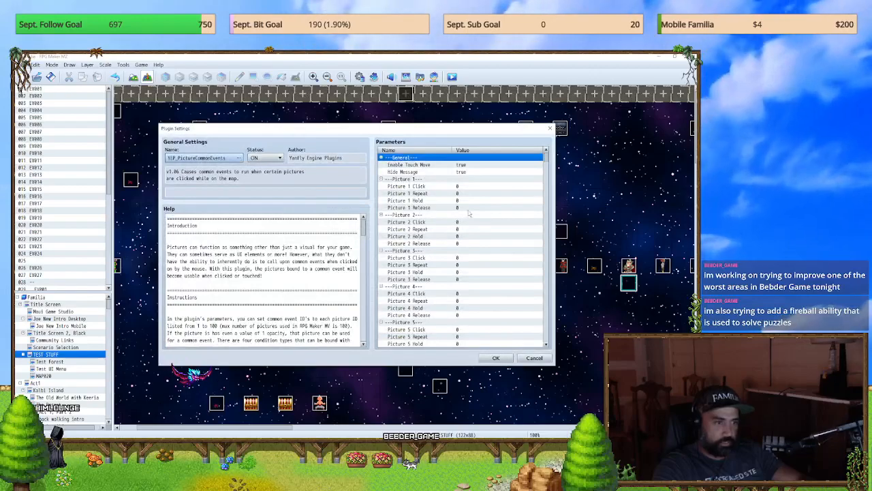
Step: Set the plugin's Picture 64 Click parameter to common event 0064 BUTTON MENU CLOSE
{"action": "scroll", "coordinate": [468, 213], "scroll_direction": "down", "scroll_amount": 2}
{"action": "left_click_drag", "start_coordinate": [545, 157], "coordinate": [552, 250]}
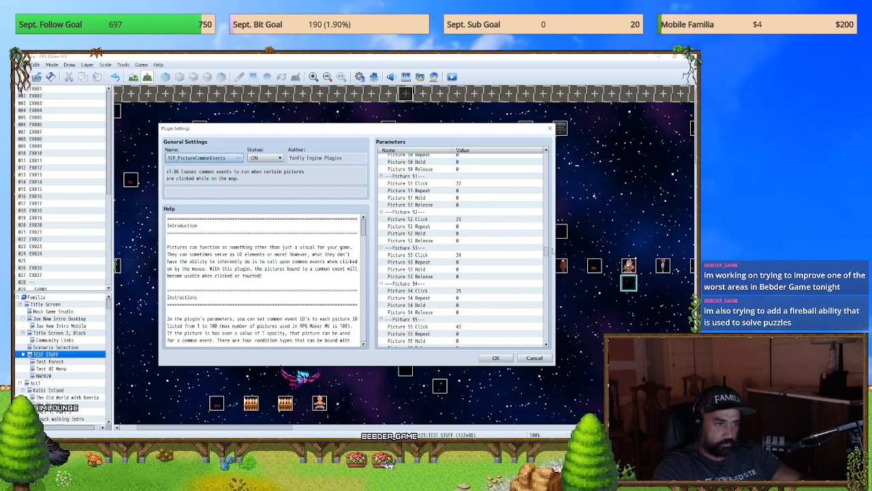
{"action": "left_click_drag", "start_coordinate": [552, 250], "coordinate": [556, 257]}
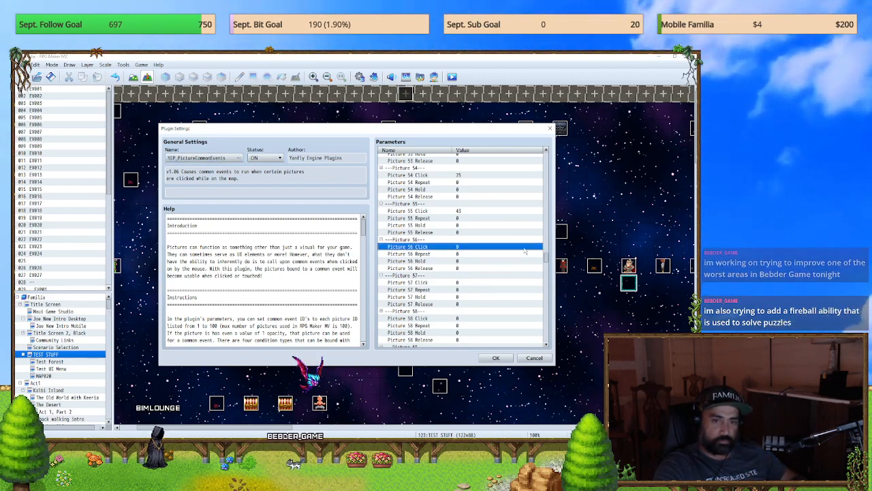
{"action": "scroll", "coordinate": [443, 271], "scroll_direction": "down", "scroll_amount": 3}
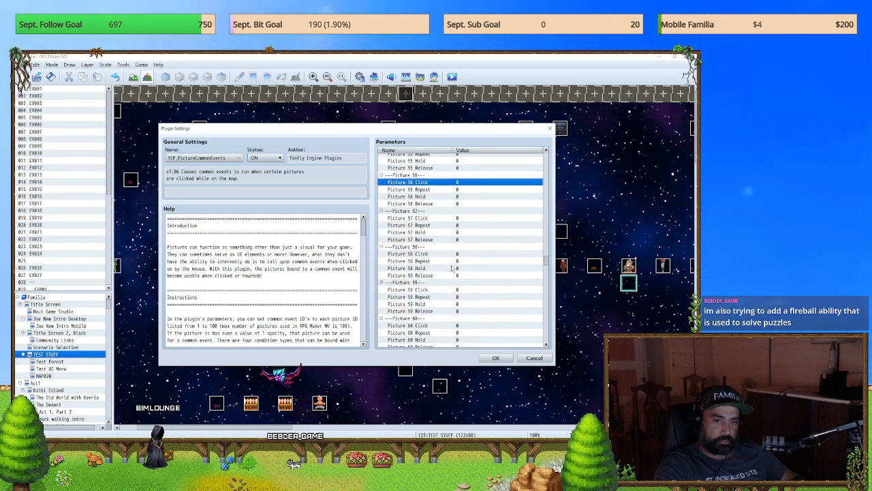
{"action": "scroll", "coordinate": [452, 270], "scroll_direction": "down", "scroll_amount": 2}
{"action": "scroll", "coordinate": [452, 270], "scroll_direction": "up", "scroll_amount": 2}
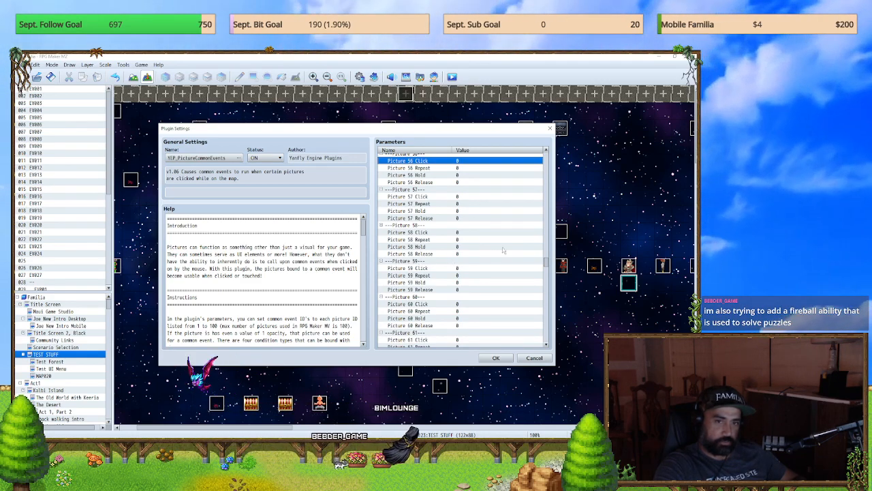
{"action": "scroll", "coordinate": [457, 256], "scroll_direction": "down", "scroll_amount": 5}
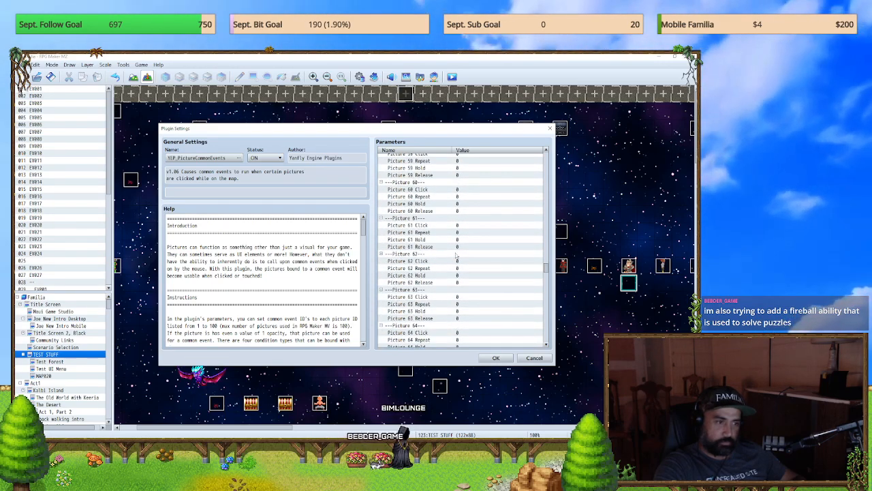
{"action": "scroll", "coordinate": [456, 256], "scroll_direction": "down", "scroll_amount": 3}
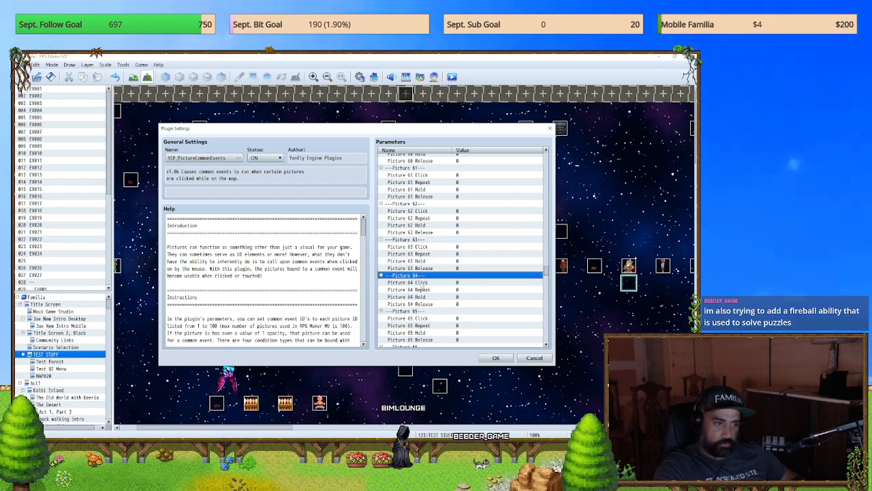
{"action": "left_click", "coordinate": [421, 282]}
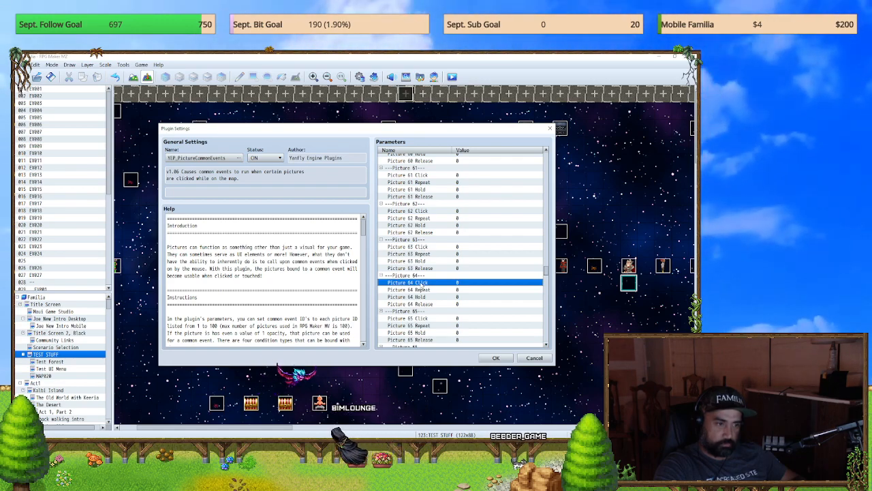
{"action": "double_click", "coordinate": [421, 283]}
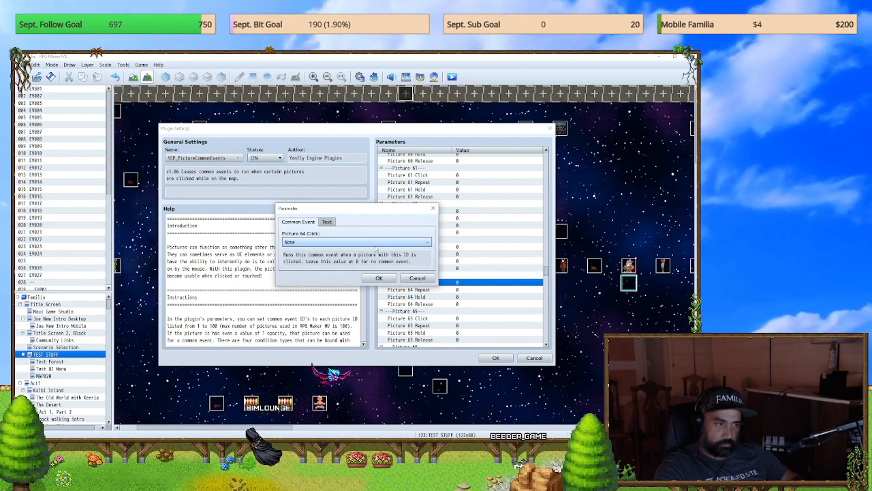
{"action": "left_click", "coordinate": [375, 244]}
{"action": "left_click", "coordinate": [315, 216]}
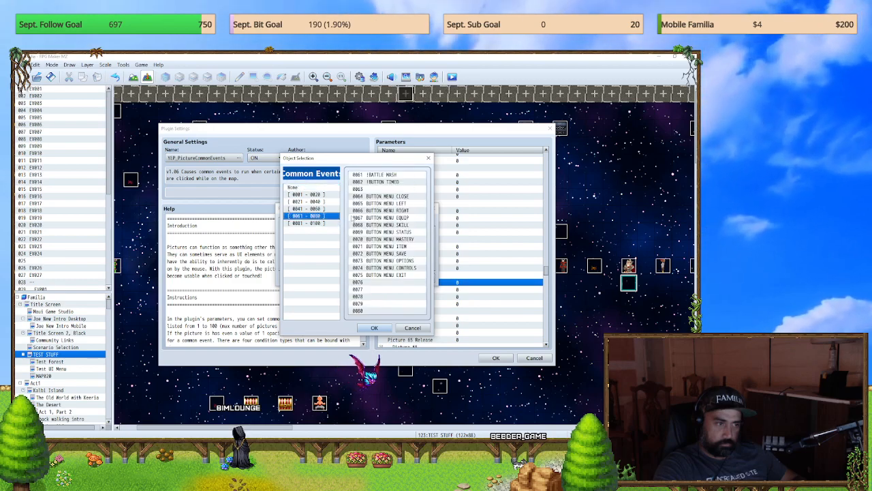
{"action": "left_click", "coordinate": [375, 328]}
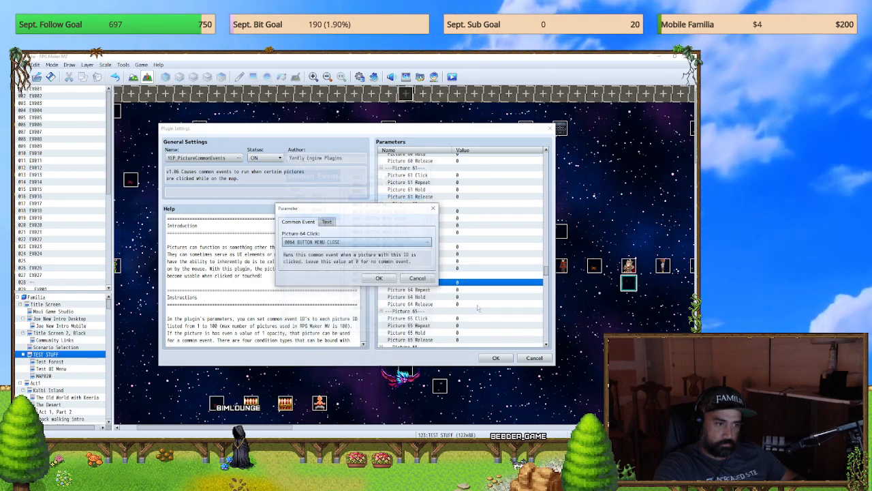
{"action": "left_click", "coordinate": [409, 281]}
Step: Set the Picture 65 Click parameter to common event 0065 BUTTON MENU LEFT
{"action": "scroll", "coordinate": [499, 273], "scroll_direction": "up", "scroll_amount": 12}
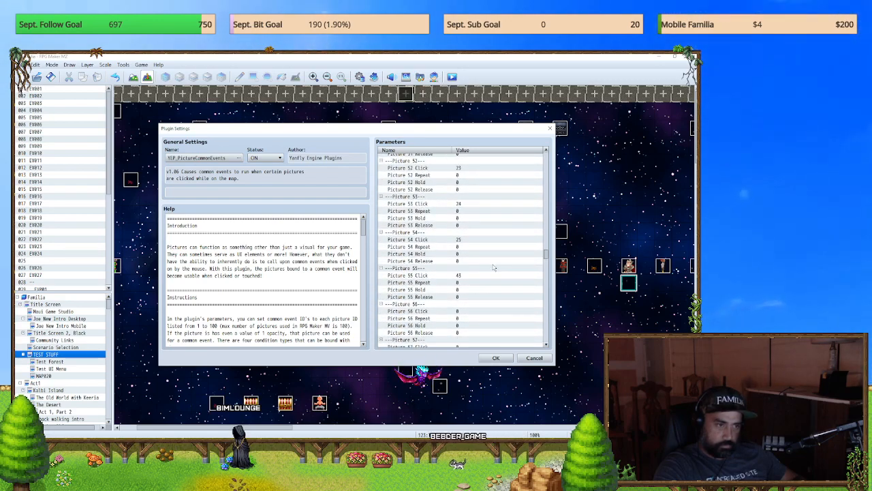
{"action": "scroll", "coordinate": [494, 267], "scroll_direction": "down", "scroll_amount": 10}
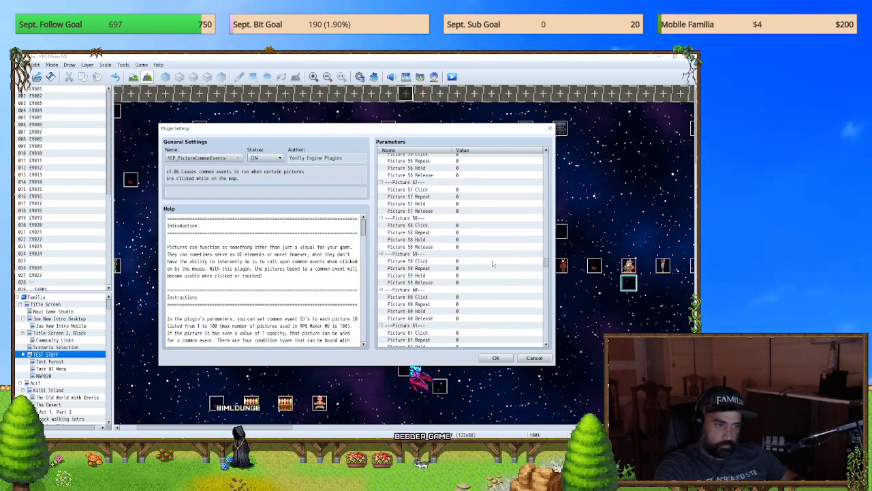
{"action": "scroll", "coordinate": [492, 264], "scroll_direction": "down", "scroll_amount": 5}
{"action": "double_click", "coordinate": [419, 245]}
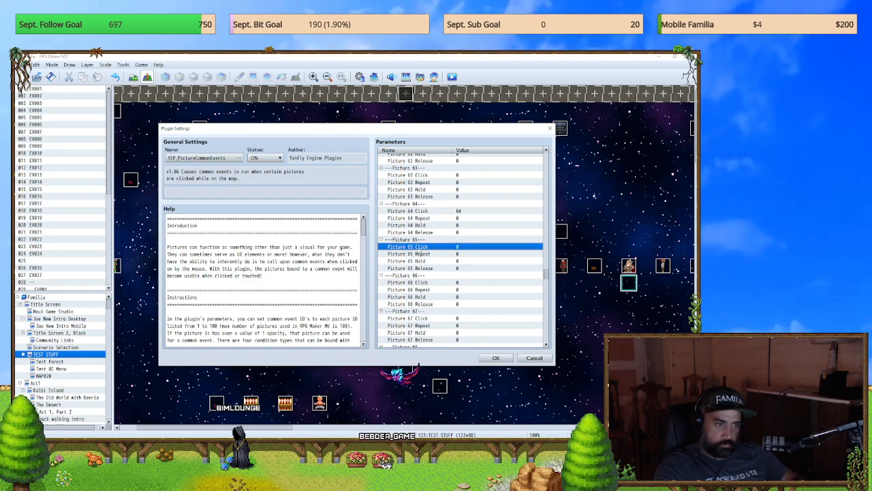
{"action": "left_click", "coordinate": [427, 242]}
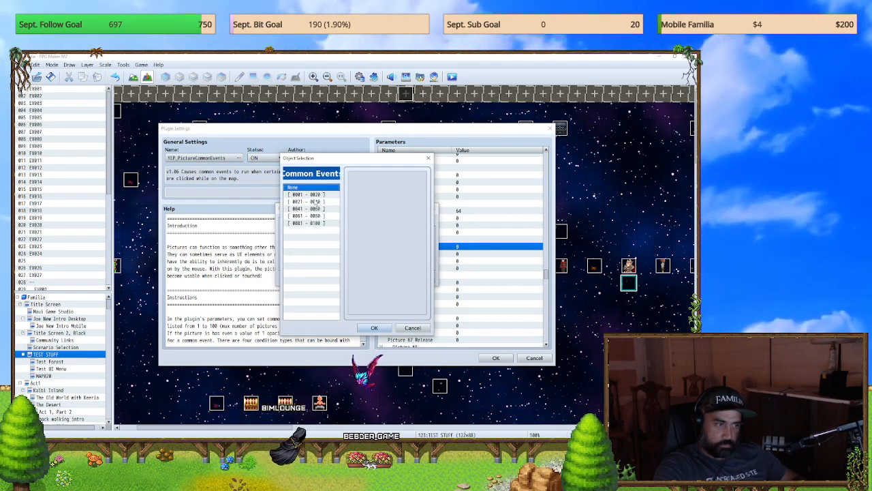
{"action": "left_click", "coordinate": [314, 202]}
{"action": "left_click", "coordinate": [308, 209]}
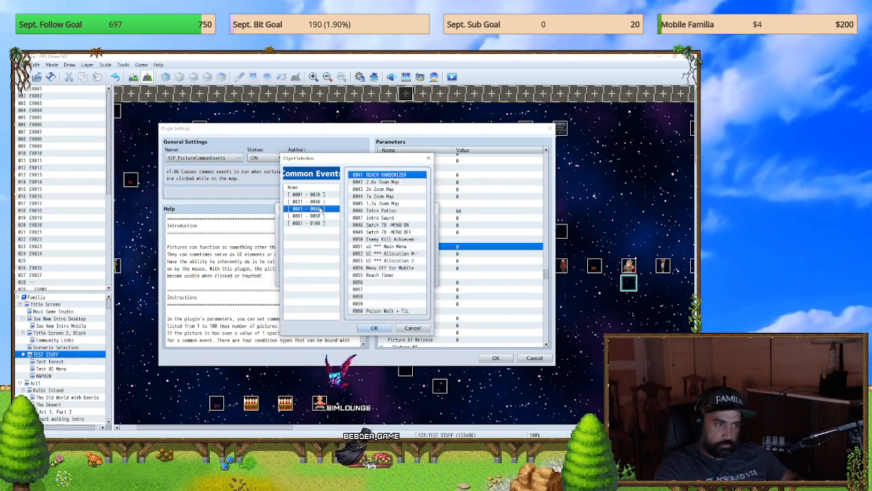
{"action": "left_click", "coordinate": [366, 282]}
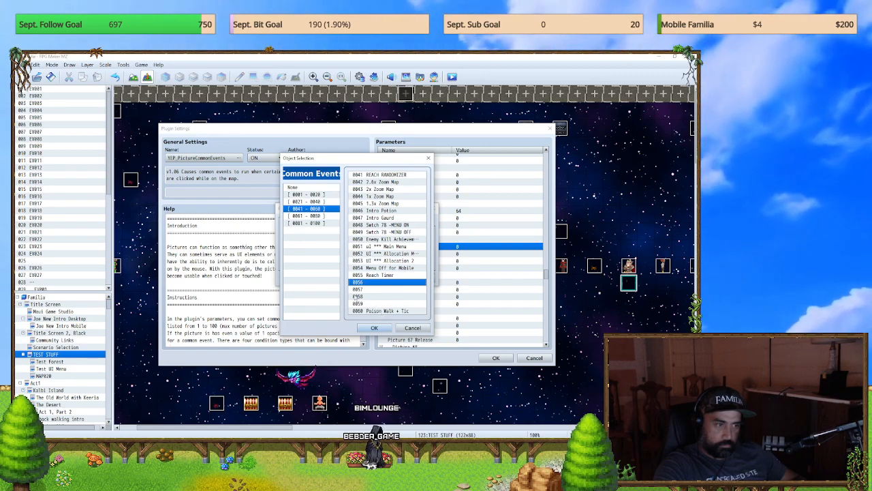
{"action": "left_click", "coordinate": [306, 216]}
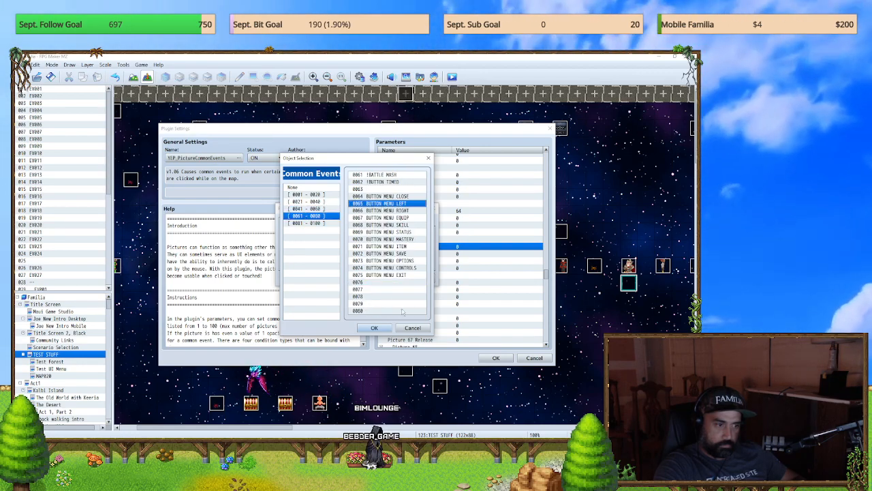
{"action": "left_click", "coordinate": [374, 327]}
{"action": "left_click", "coordinate": [378, 278]}
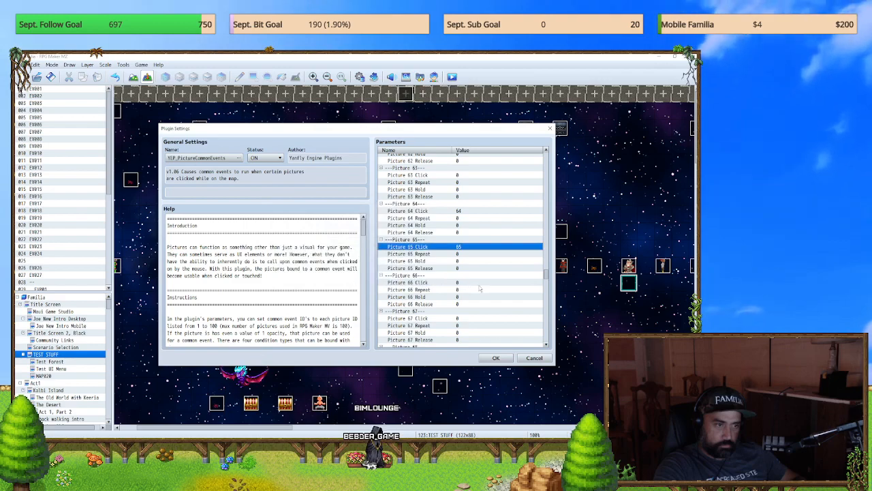
Step: Set the Picture 66 Click parameter to common event 0066 BUTTON MENU RIGHT
{"action": "double_click", "coordinate": [467, 286]}
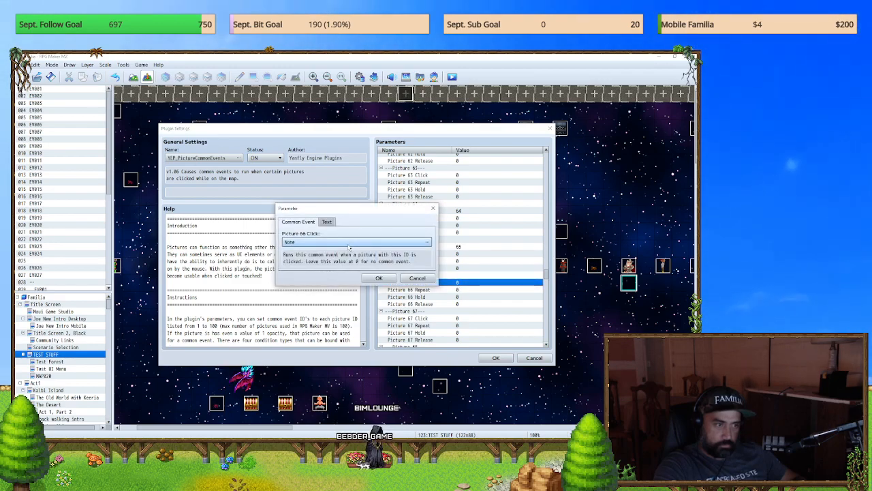
{"action": "double_click", "coordinate": [349, 243]}
{"action": "left_click", "coordinate": [313, 202]}
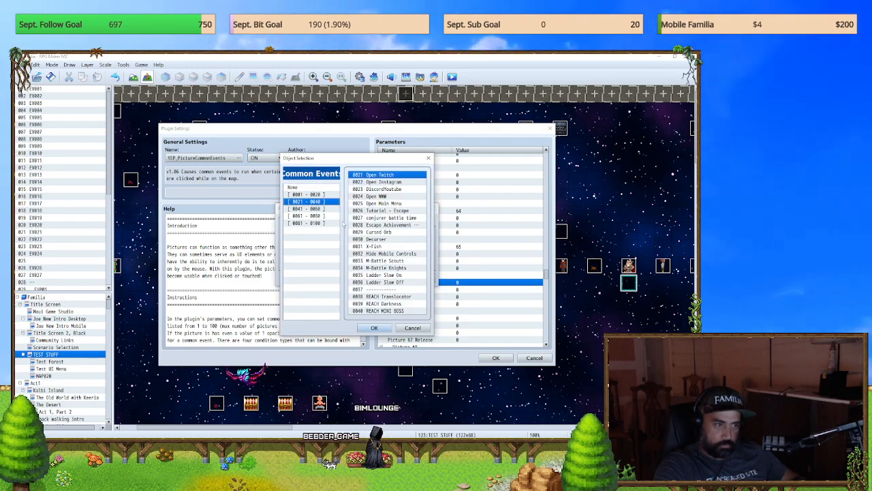
{"action": "left_click", "coordinate": [315, 208]}
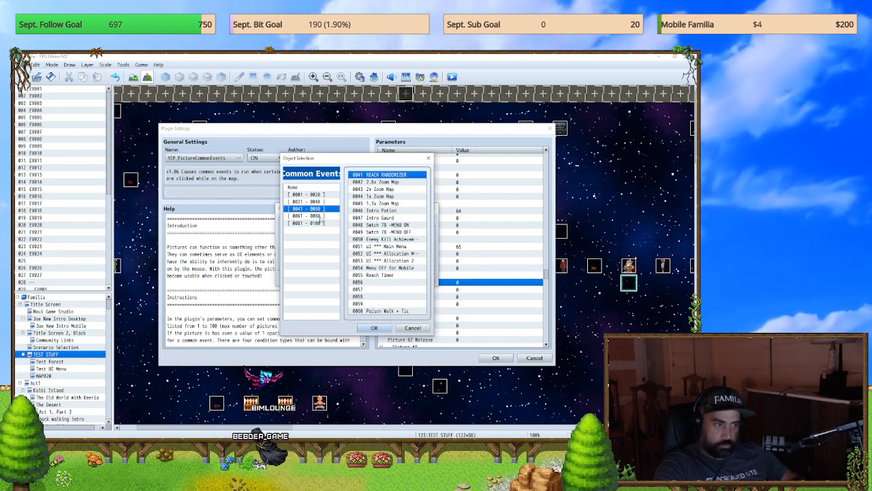
{"action": "left_click", "coordinate": [318, 216]}
{"action": "left_click", "coordinate": [382, 210]}
{"action": "left_click", "coordinate": [374, 328]}
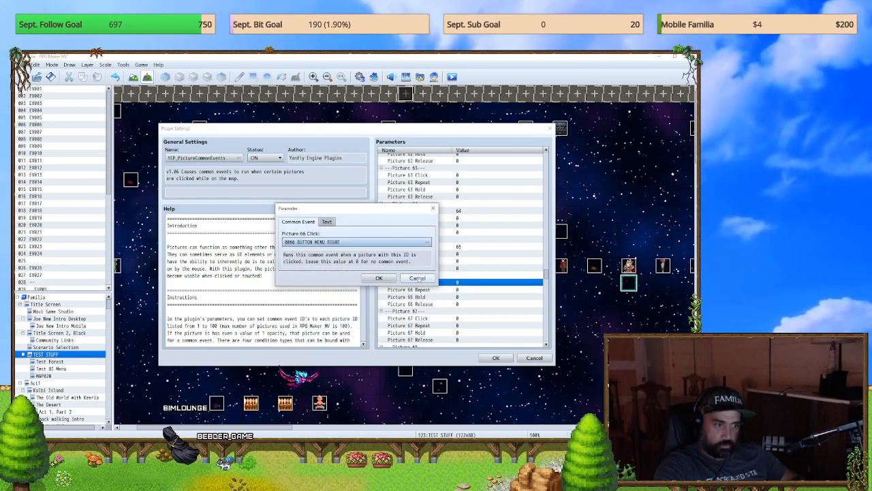
{"action": "left_click", "coordinate": [380, 278]}
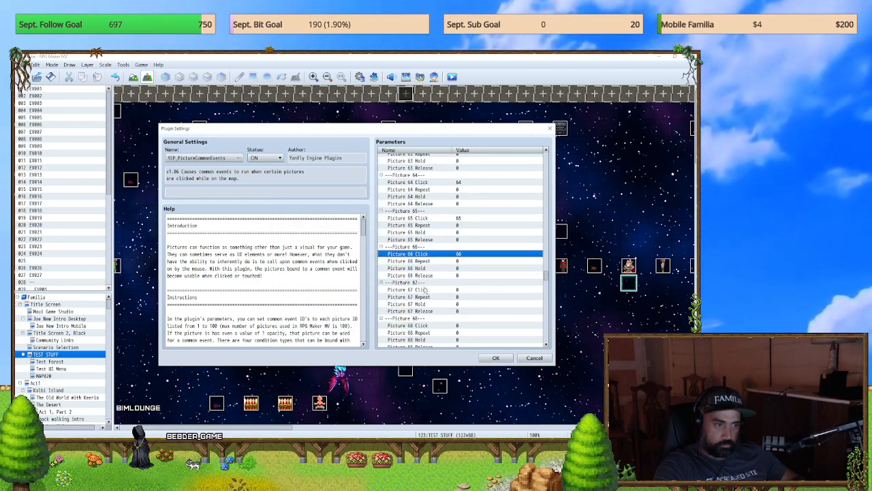
Step: Set the Picture 67 Click parameter to common event 0067 BUTTON MENU EQUIP
{"action": "double_click", "coordinate": [417, 290]}
{"action": "left_click", "coordinate": [365, 240]}
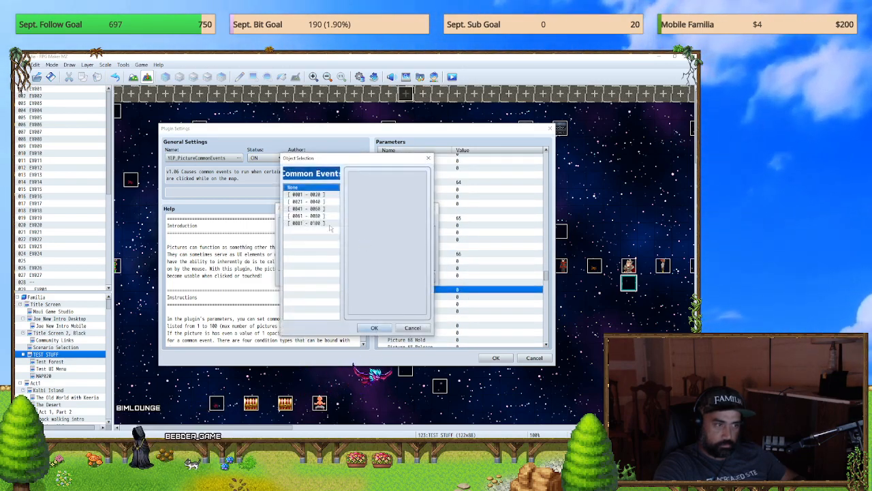
{"action": "left_click", "coordinate": [318, 217]}
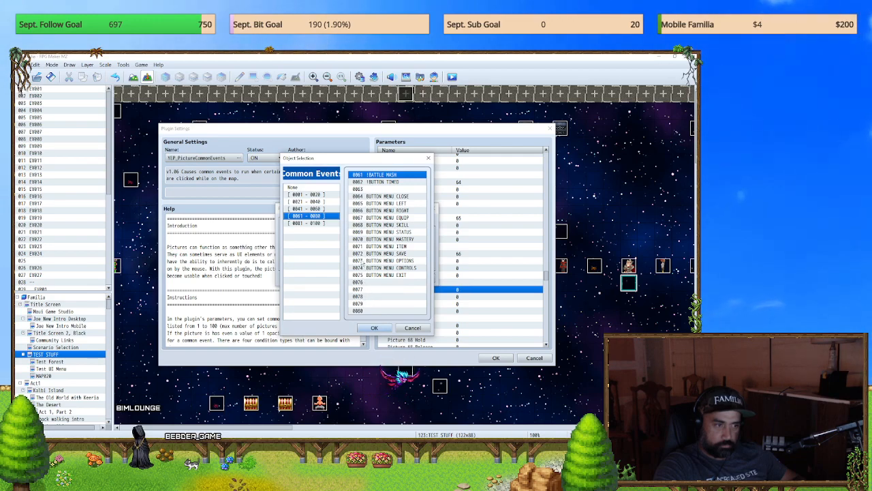
{"action": "left_click", "coordinate": [364, 218]}
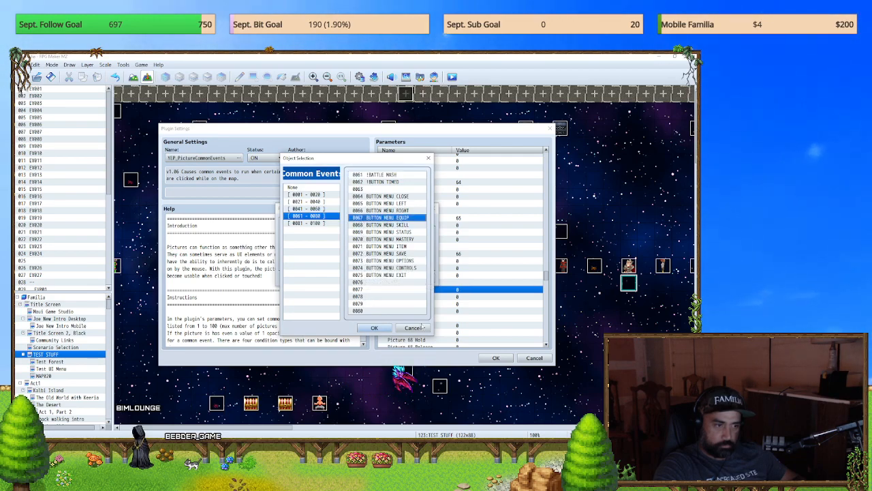
{"action": "left_click", "coordinate": [375, 328]}
{"action": "left_click", "coordinate": [380, 278]}
Step: Set the Picture 68 Click parameter to common event 0068 BUTTON MENU SKILL
{"action": "scroll", "coordinate": [462, 297], "scroll_direction": "down", "scroll_amount": 2}
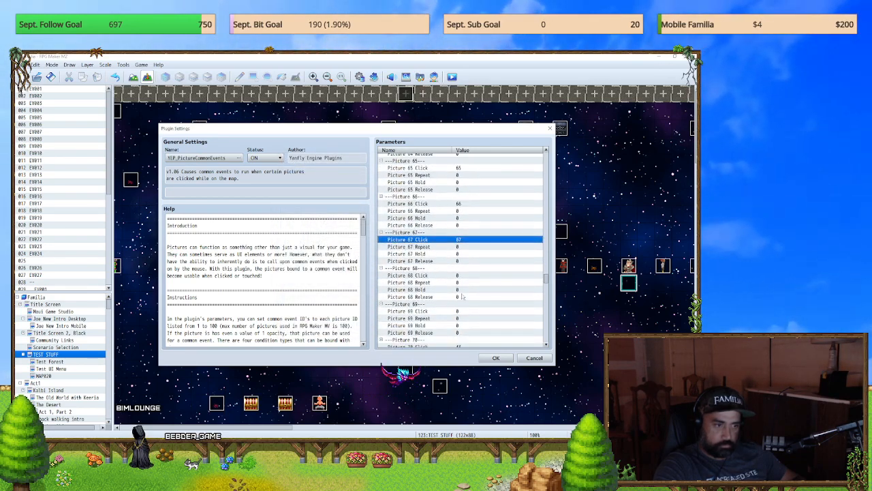
{"action": "double_click", "coordinate": [422, 275]}
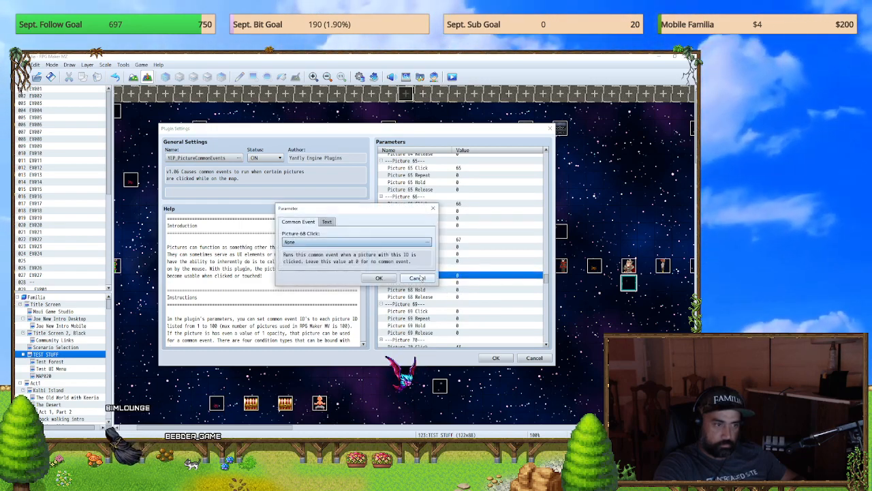
{"action": "double_click", "coordinate": [337, 243]}
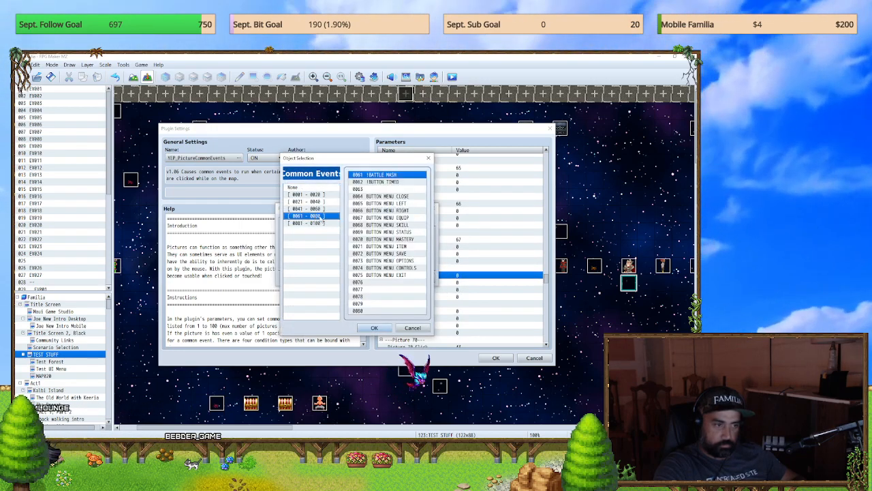
{"action": "left_click", "coordinate": [385, 224]}
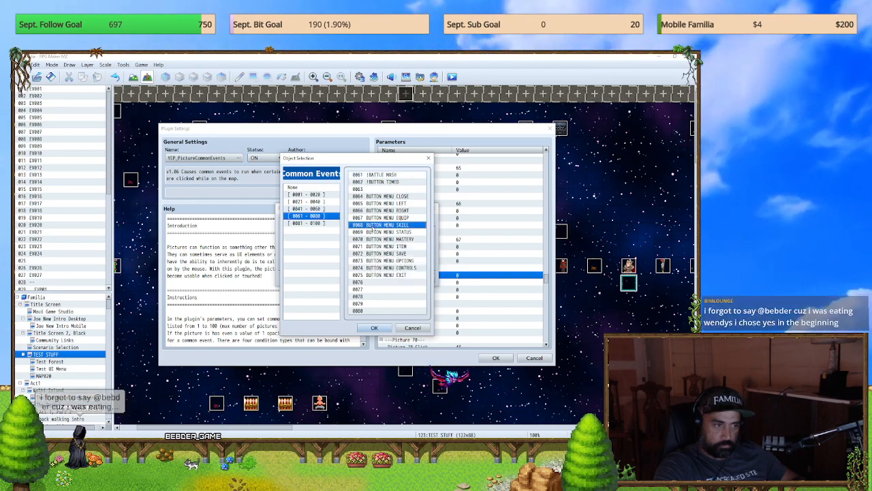
{"action": "left_click", "coordinate": [375, 327]}
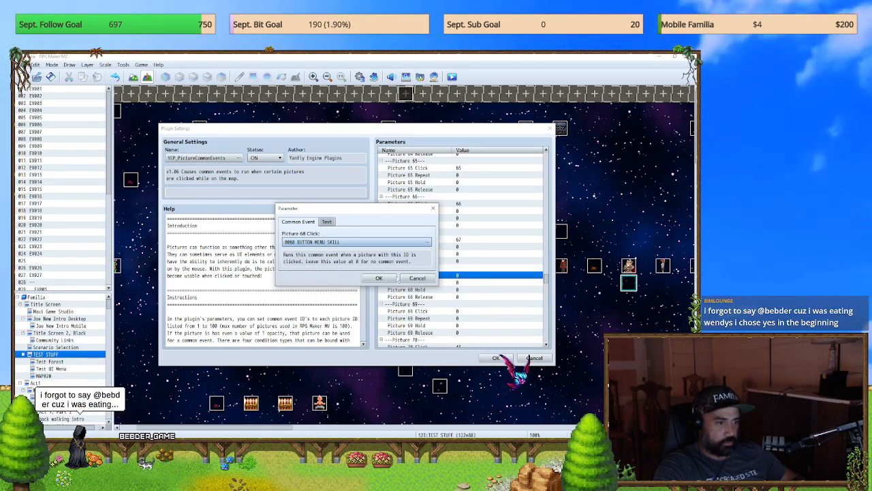
{"action": "left_click", "coordinate": [379, 278]}
Step: Set the Picture 69 Click parameter to common event 0069 BUTTON MENU STATUS
{"action": "scroll", "coordinate": [484, 289], "scroll_direction": "down", "scroll_amount": 1}
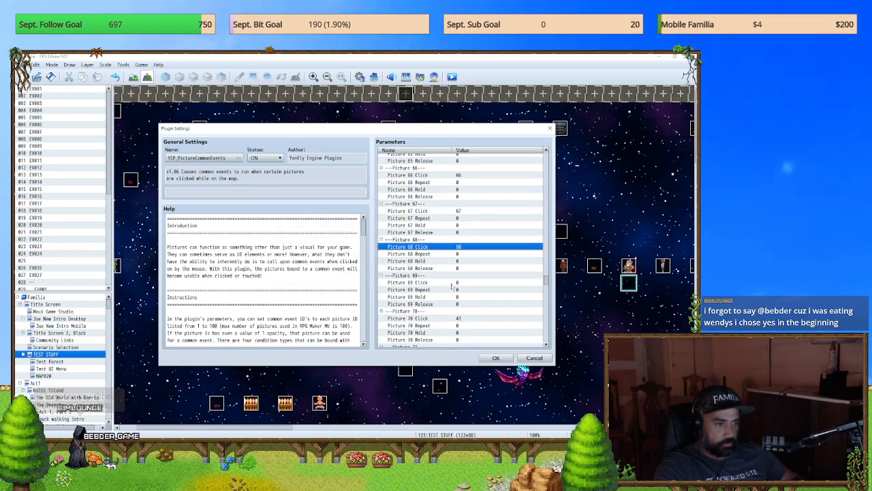
{"action": "double_click", "coordinate": [451, 283]}
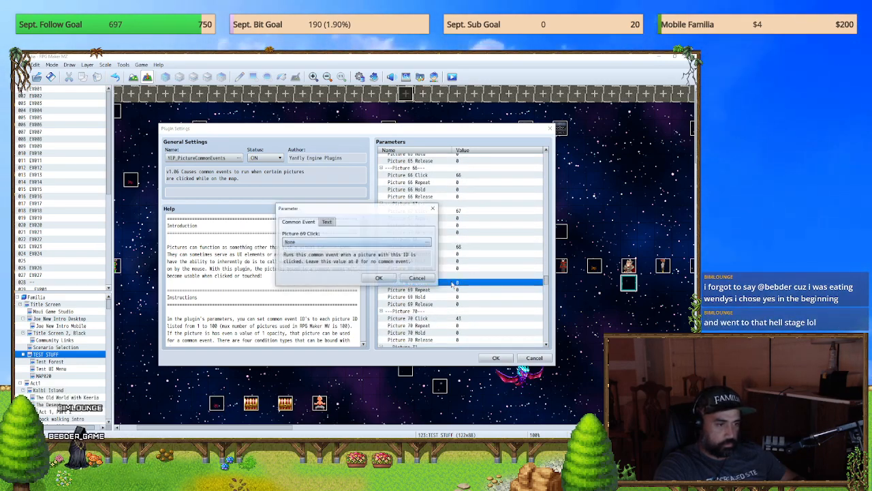
{"action": "left_click", "coordinate": [366, 243]}
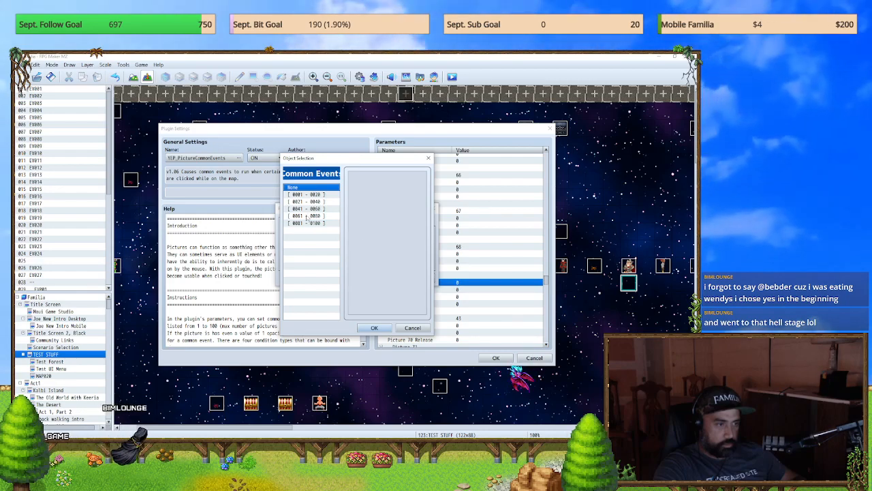
{"action": "left_click", "coordinate": [386, 232]}
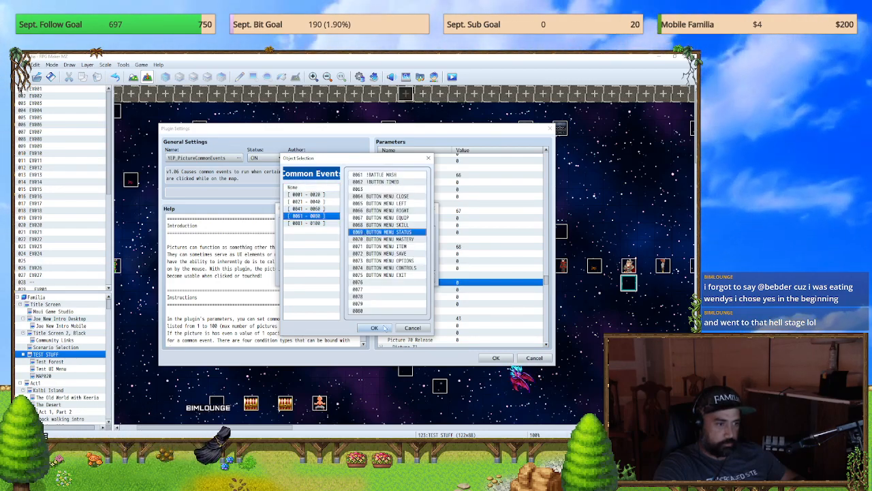
{"action": "left_click", "coordinate": [374, 327]}
{"action": "key", "text": "Return"}
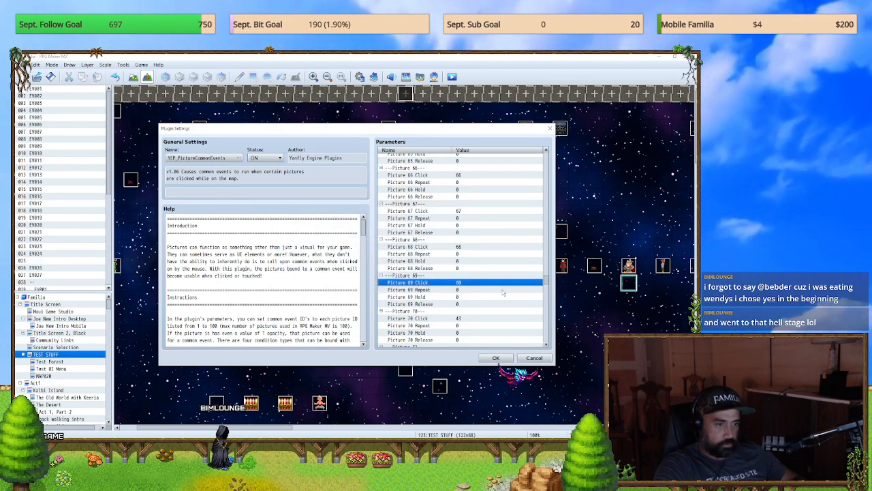
Step: Check the Picture 70 Click parameter, then accept the plugin settings and the plugin list changes
{"action": "scroll", "coordinate": [501, 293], "scroll_direction": "down", "scroll_amount": 3}
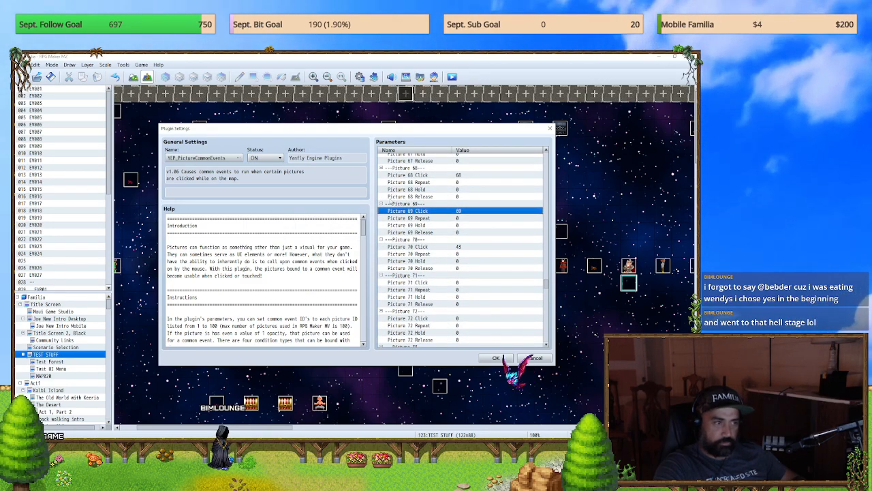
{"action": "left_click", "coordinate": [495, 359]}
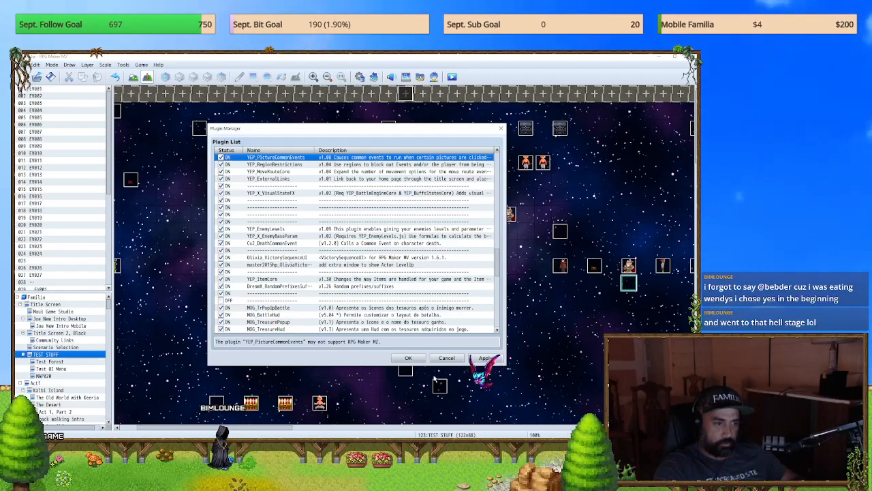
{"action": "left_click", "coordinate": [408, 358]}
Step: Examine common event 0043 2x Zoom Map in the database and close the database unchanged
{"action": "left_click", "coordinate": [359, 76]}
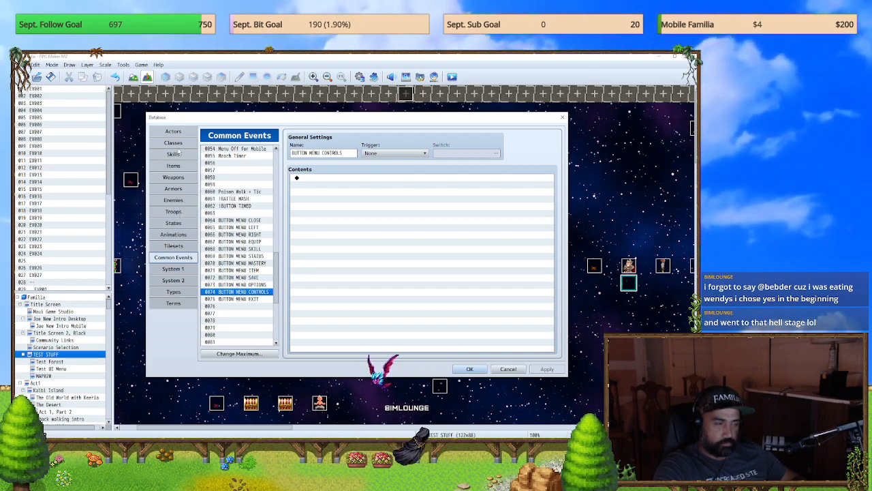
{"action": "scroll", "coordinate": [279, 273], "scroll_direction": "up", "scroll_amount": 7}
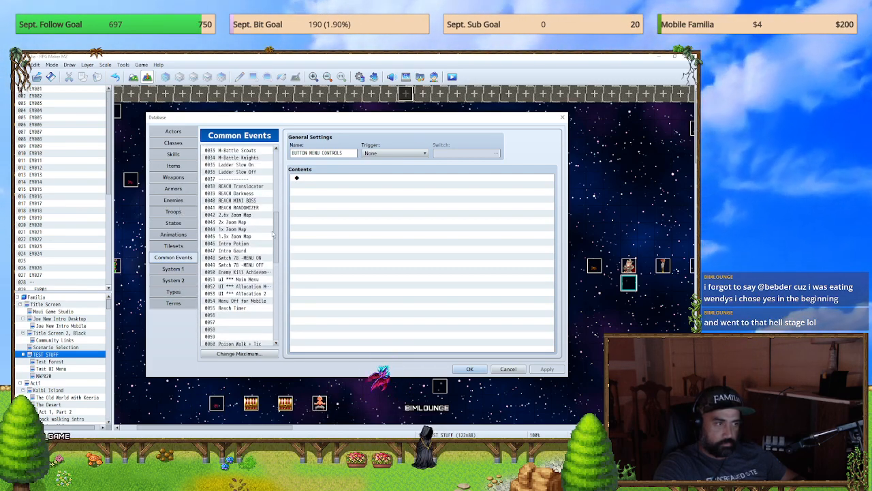
{"action": "left_click", "coordinate": [238, 222]}
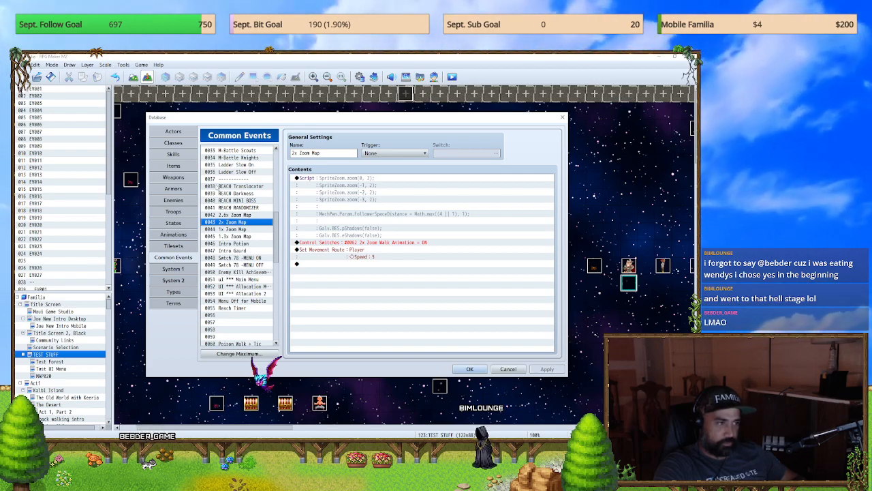
{"action": "left_click", "coordinate": [563, 117]}
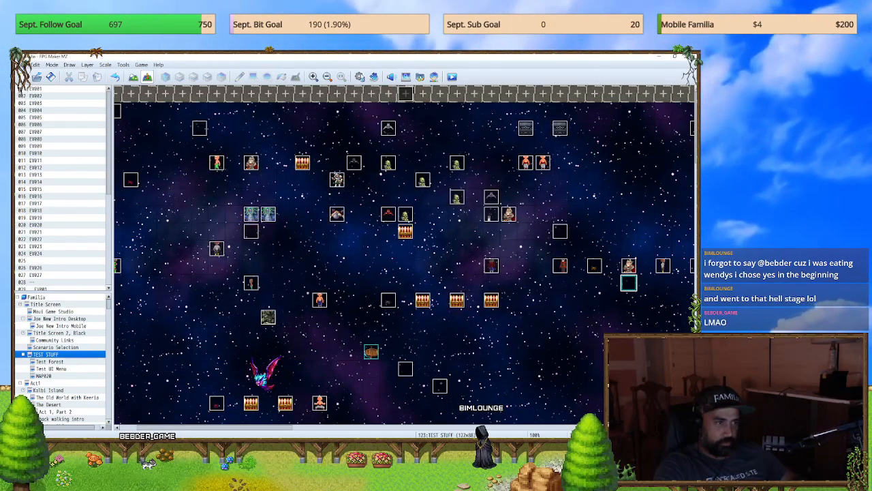
{"action": "key", "text": "F9"}
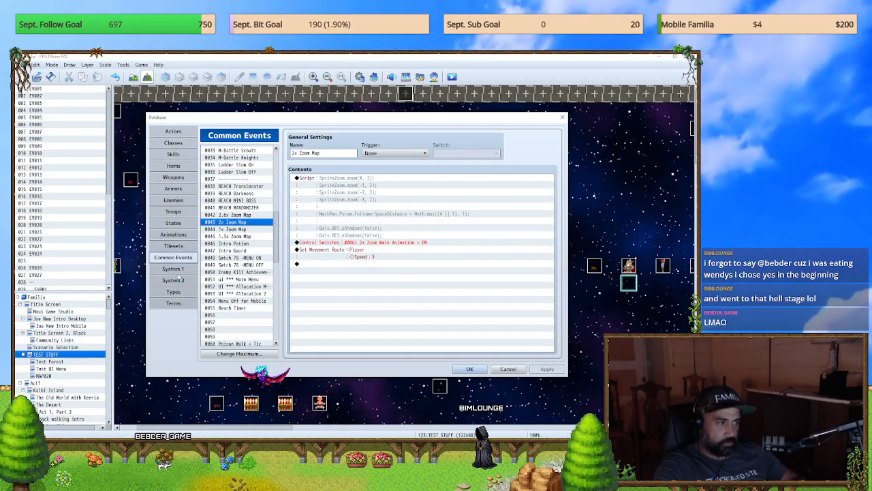
{"action": "left_click", "coordinate": [563, 118]}
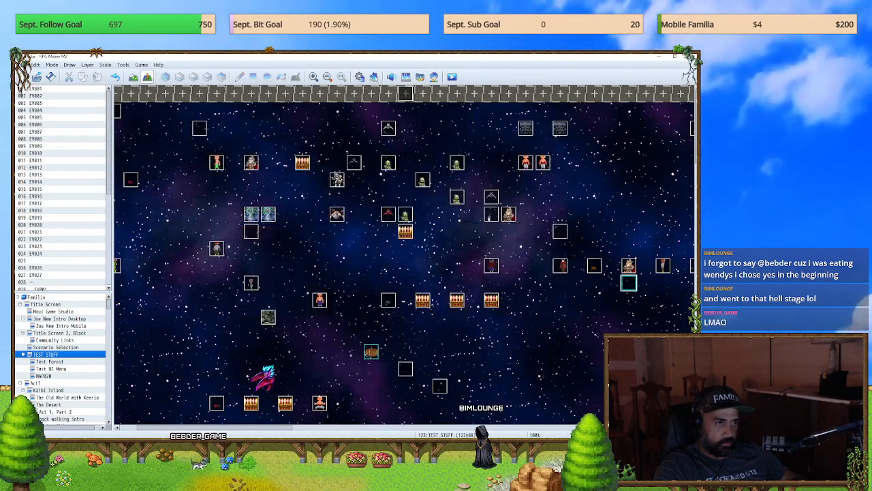
Step: Search the project's plugin list for "common" and reopen the YEP_PictureCommonEvents settings
{"action": "key", "text": "F10"}
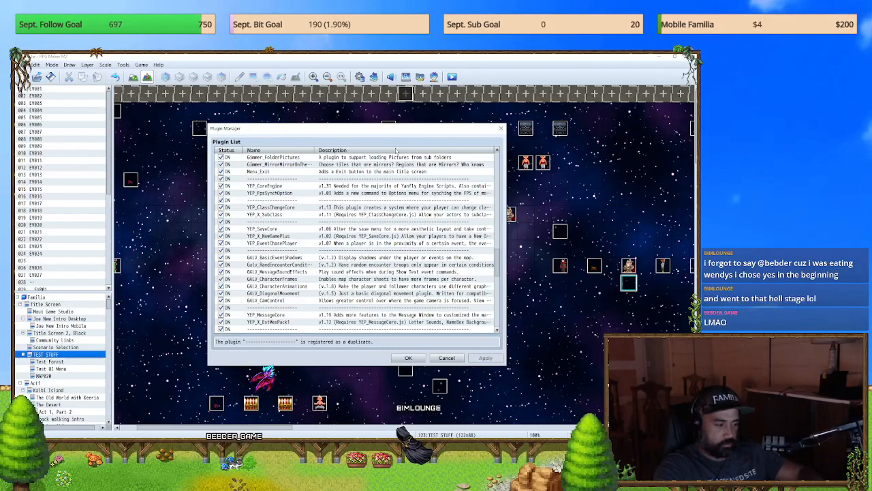
{"action": "key", "text": "ctrl+f"}
{"action": "type", "text": "common"}
{"action": "key", "text": "Return"}
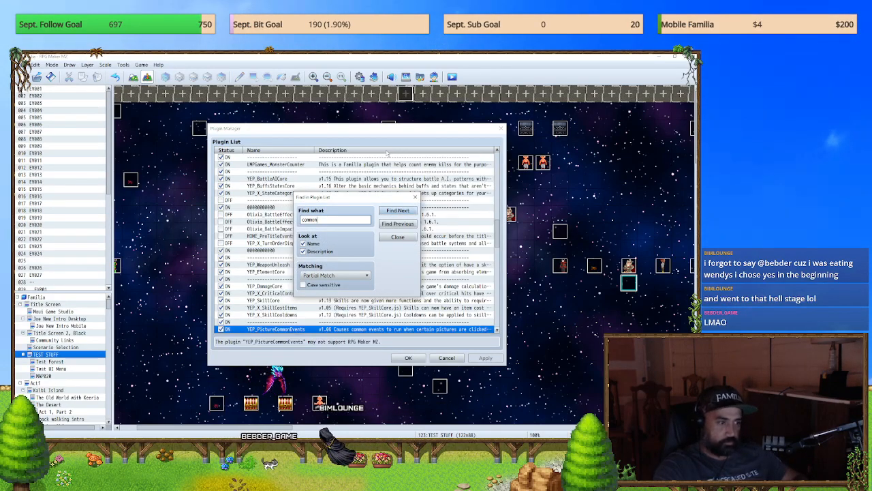
{"action": "left_click", "coordinate": [398, 237]}
{"action": "key", "text": "Return"}
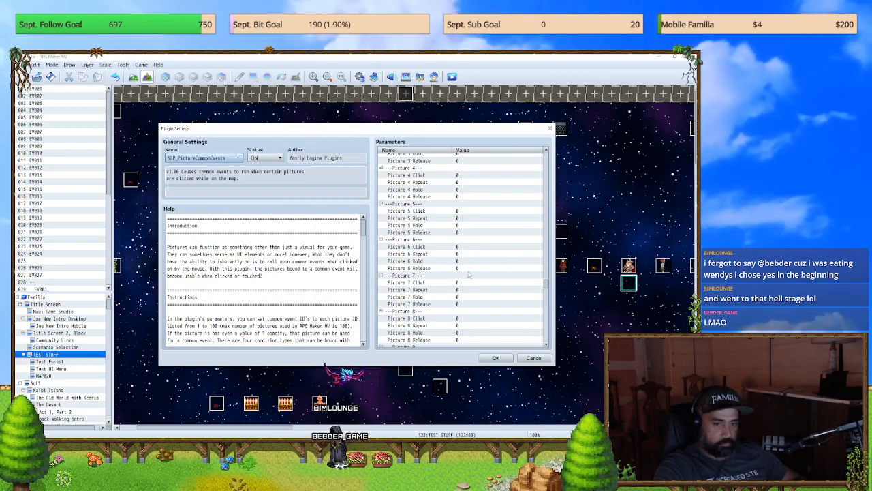
Step: Set the Picture 70 Click parameter to common event 0070 BUTTON MENU MASTERY
{"action": "scroll", "coordinate": [469, 275], "scroll_direction": "down", "scroll_amount": 20}
{"action": "scroll", "coordinate": [469, 275], "scroll_direction": "down", "scroll_amount": 1}
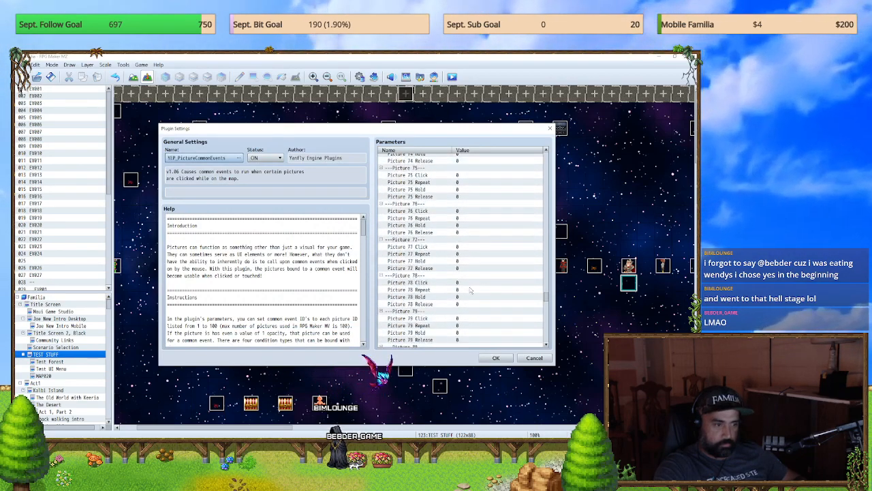
{"action": "scroll", "coordinate": [465, 283], "scroll_direction": "up", "scroll_amount": 1}
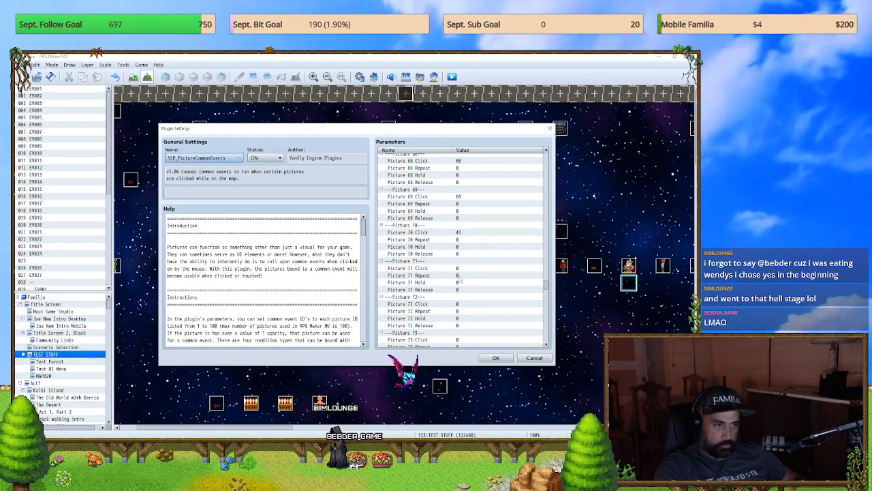
{"action": "double_click", "coordinate": [427, 231]}
{"action": "left_click", "coordinate": [354, 240]}
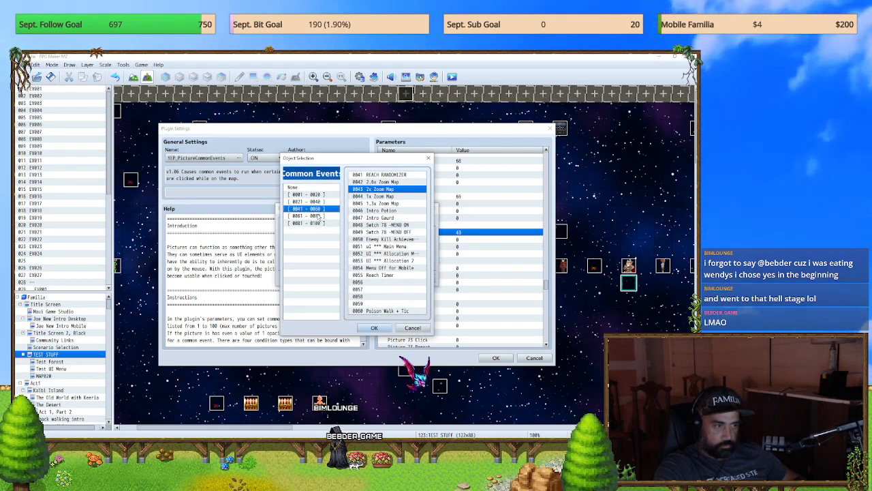
{"action": "left_click", "coordinate": [315, 216]}
{"action": "left_click", "coordinate": [376, 239]}
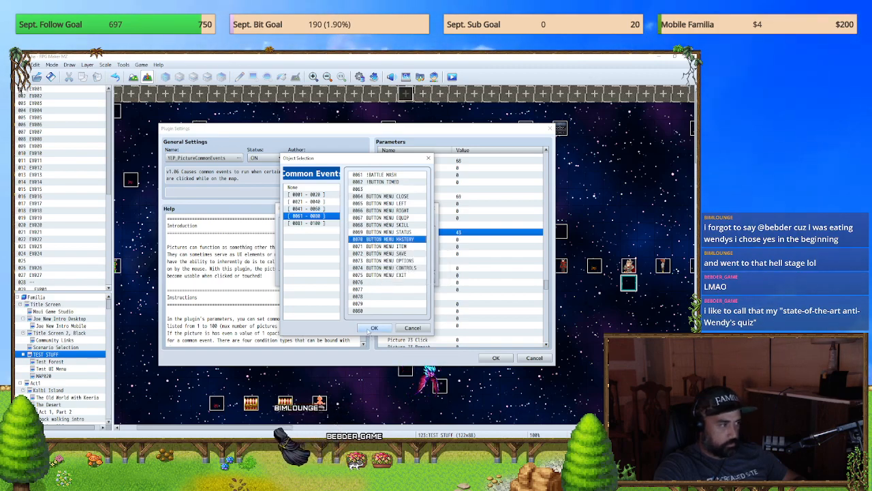
{"action": "left_click", "coordinate": [374, 328]}
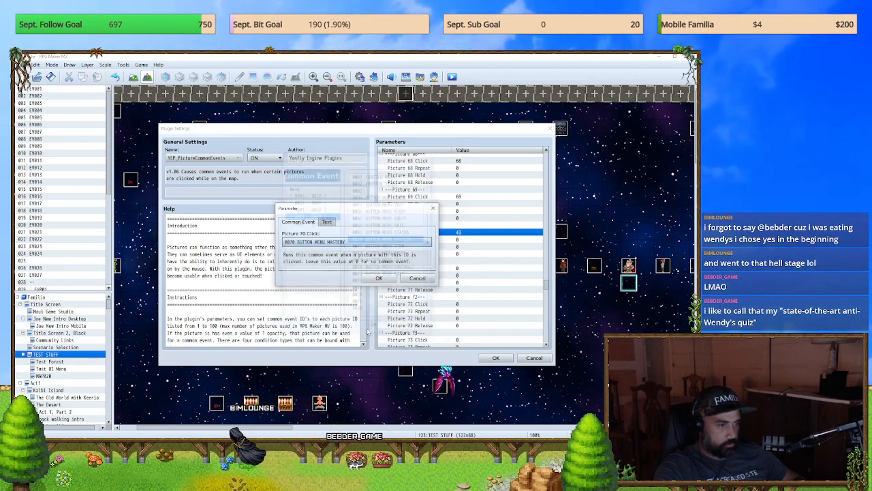
{"action": "left_click", "coordinate": [377, 277]}
Step: Set the Picture 71 Click parameter to common event 0071 BUTTON MENU ITEM
{"action": "double_click", "coordinate": [404, 267]}
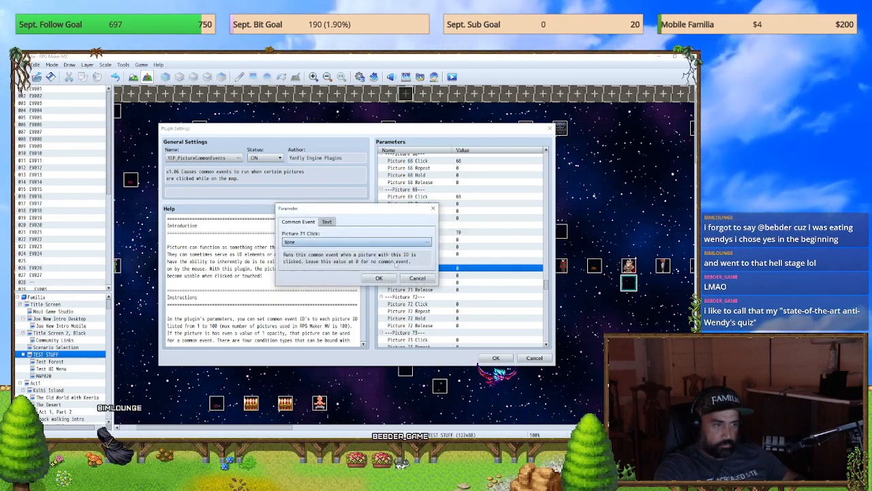
{"action": "double_click", "coordinate": [354, 242]}
{"action": "left_click", "coordinate": [312, 216]}
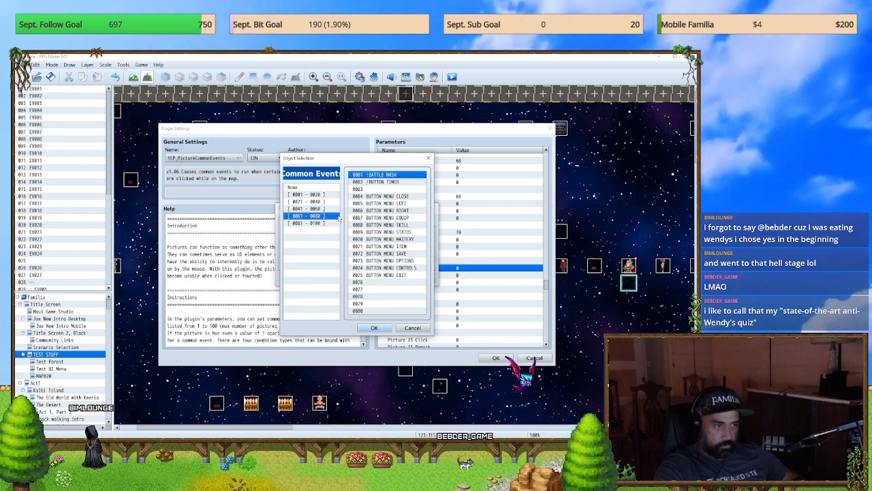
{"action": "left_click", "coordinate": [373, 328]}
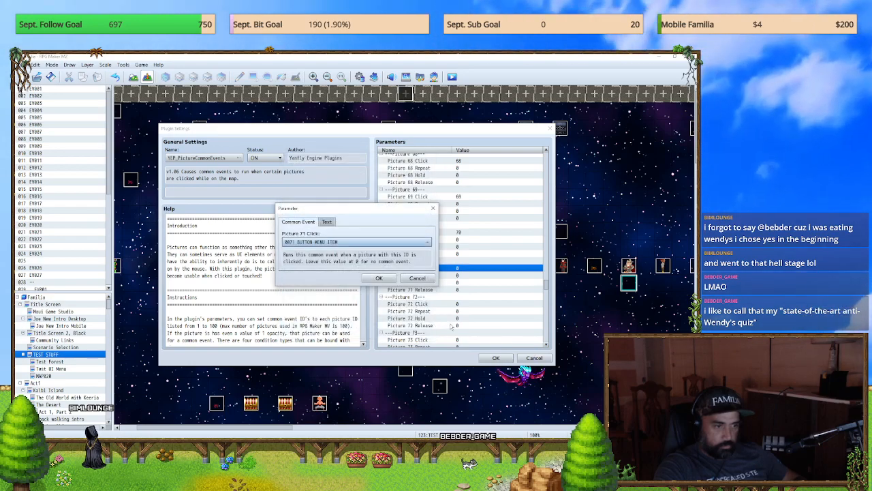
{"action": "left_click", "coordinate": [379, 278]}
Step: Set the Picture 72 Click parameter to common event 0072 BUTTON MENU SAVE
{"action": "double_click", "coordinate": [409, 289]}
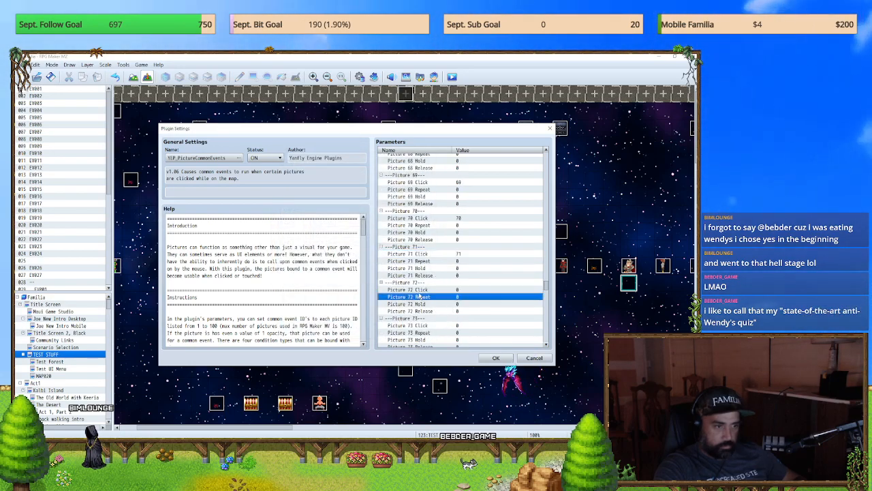
{"action": "left_click", "coordinate": [366, 244]}
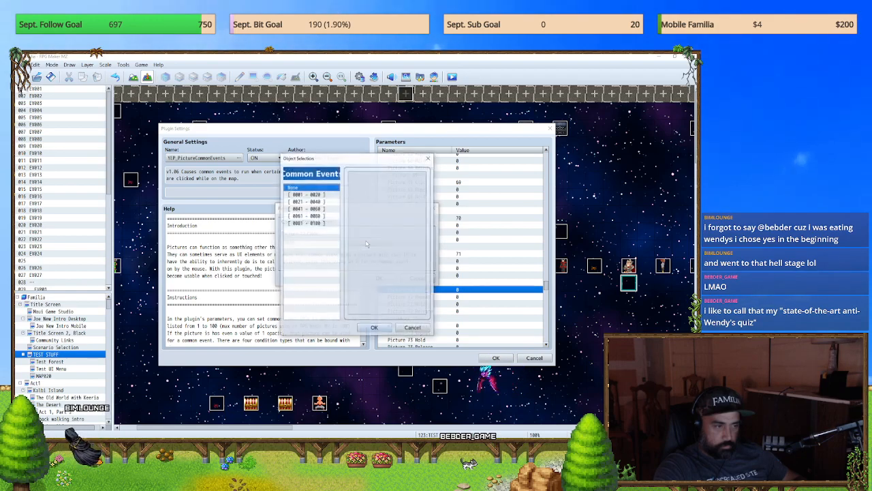
{"action": "left_click", "coordinate": [313, 215]}
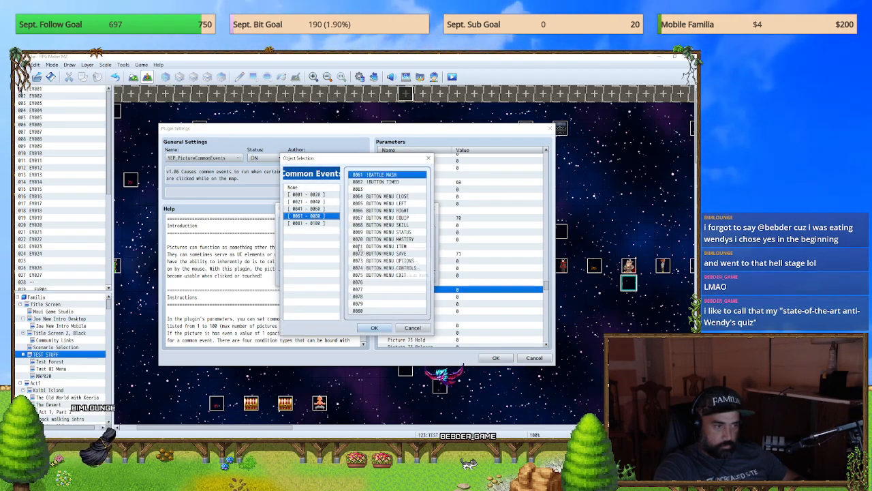
{"action": "left_click", "coordinate": [402, 254]}
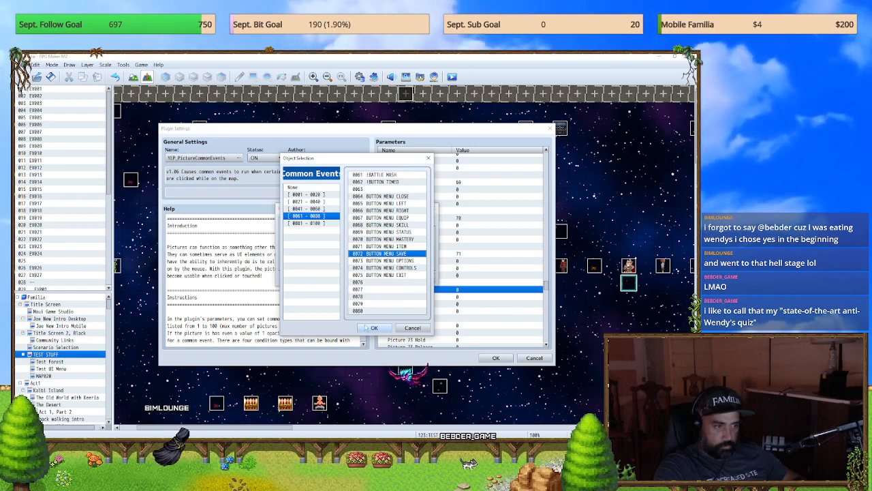
{"action": "left_click", "coordinate": [375, 328]}
{"action": "left_click", "coordinate": [380, 278]}
Step: Set the Picture 73 Click parameter to common event 0073 BUTTON MENU OPTIONS
{"action": "scroll", "coordinate": [421, 310], "scroll_direction": "down", "scroll_amount": 1}
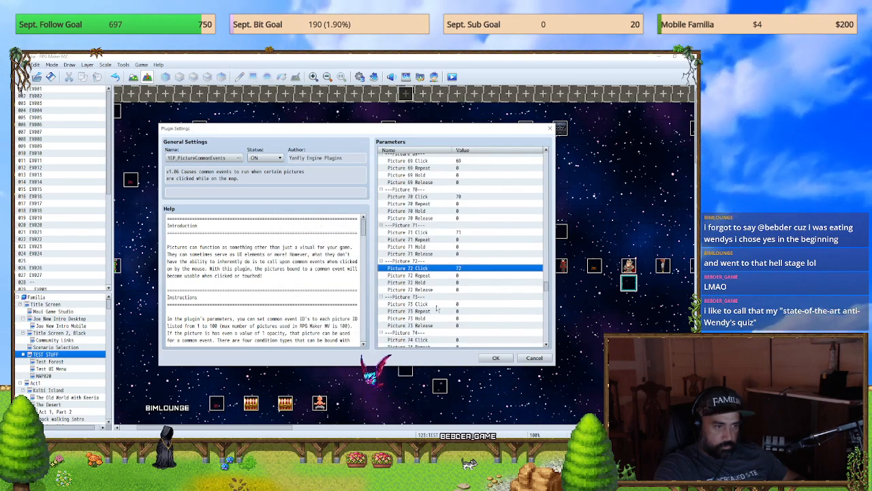
{"action": "double_click", "coordinate": [435, 311]}
{"action": "left_click", "coordinate": [416, 277]}
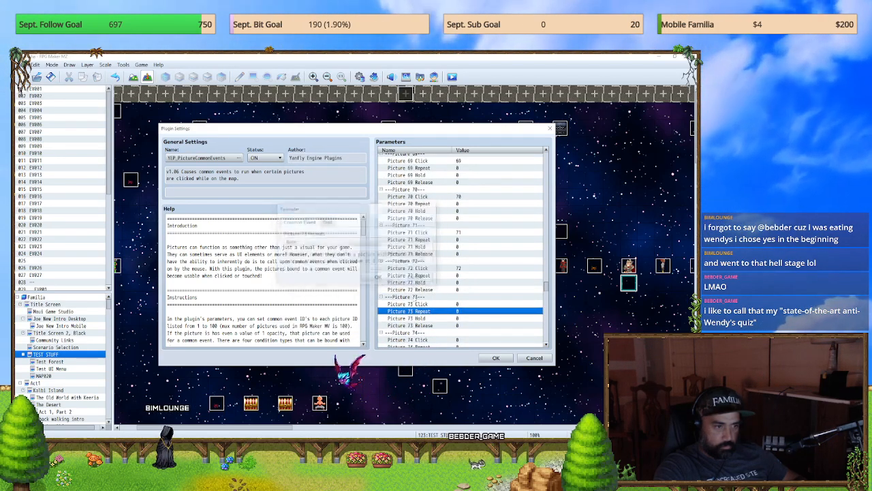
{"action": "double_click", "coordinate": [409, 303]}
{"action": "left_click", "coordinate": [327, 221]}
{"action": "left_click", "coordinate": [310, 215]}
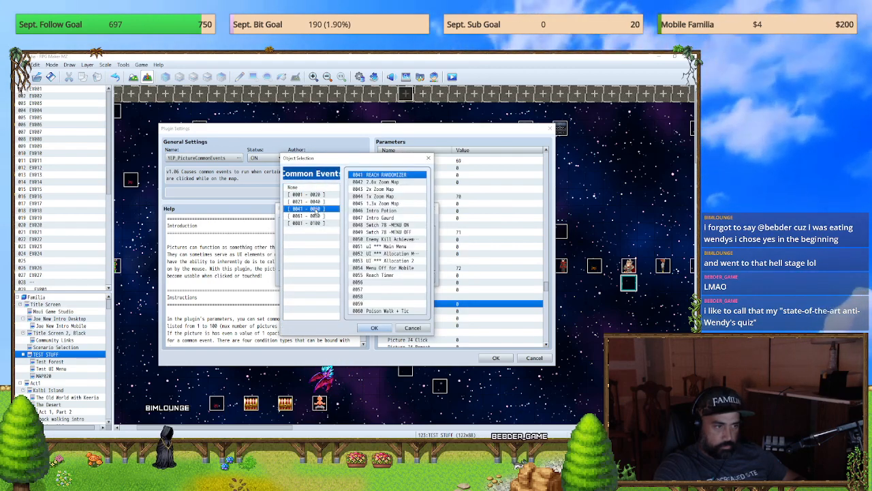
{"action": "double_click", "coordinate": [368, 262]}
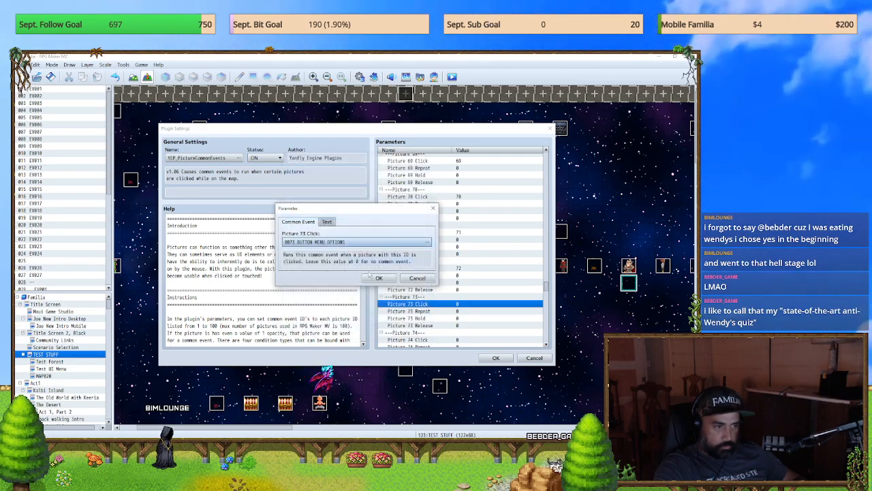
{"action": "left_click", "coordinate": [379, 279]}
Step: Set the Picture 74 Click parameter to common event 0074 BUTTON MENU CONTROLS
{"action": "scroll", "coordinate": [459, 284], "scroll_direction": "down", "scroll_amount": 2}
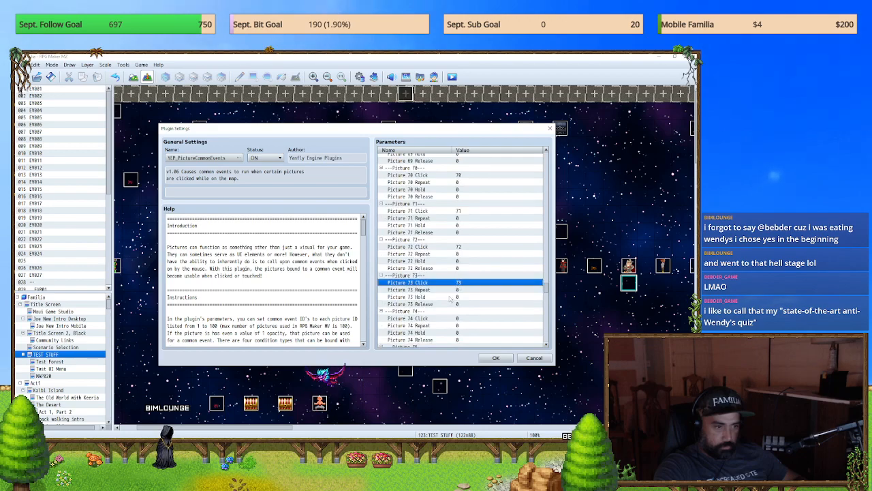
{"action": "double_click", "coordinate": [409, 304]}
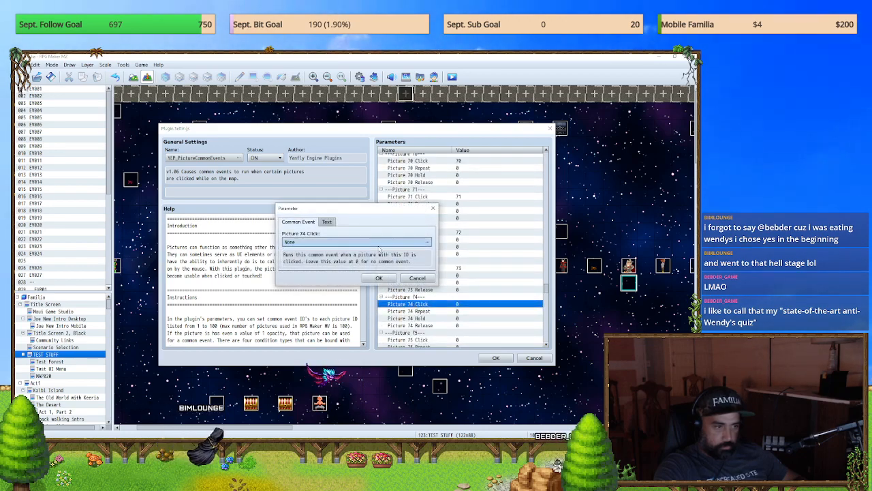
{"action": "double_click", "coordinate": [379, 248]}
{"action": "left_click", "coordinate": [307, 215]}
{"action": "left_click", "coordinate": [386, 268]}
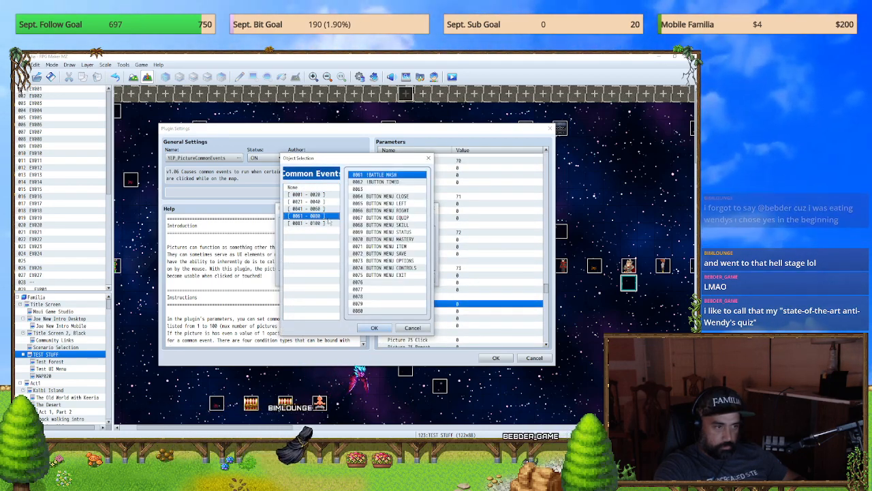
{"action": "double_click", "coordinate": [386, 268]}
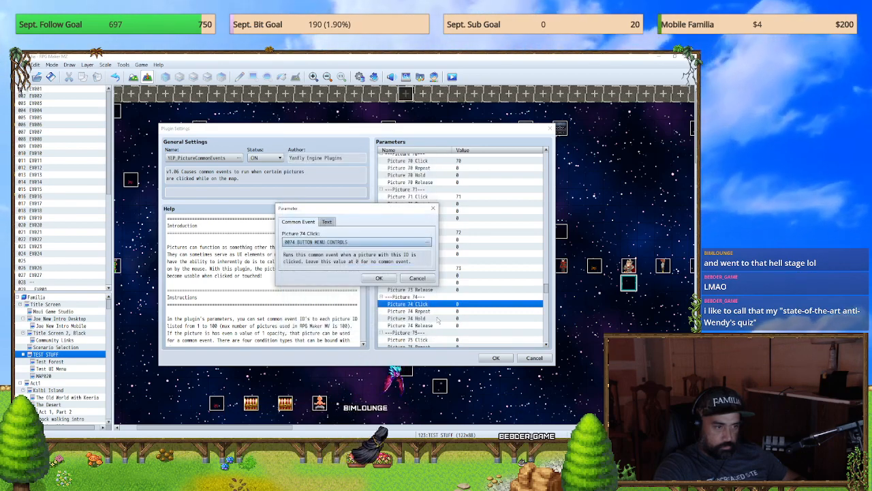
{"action": "left_click", "coordinate": [424, 288]}
Step: Set the Picture 75 Click parameter to common event 0075 BUTTON MENU EXIT
{"action": "double_click", "coordinate": [421, 312]}
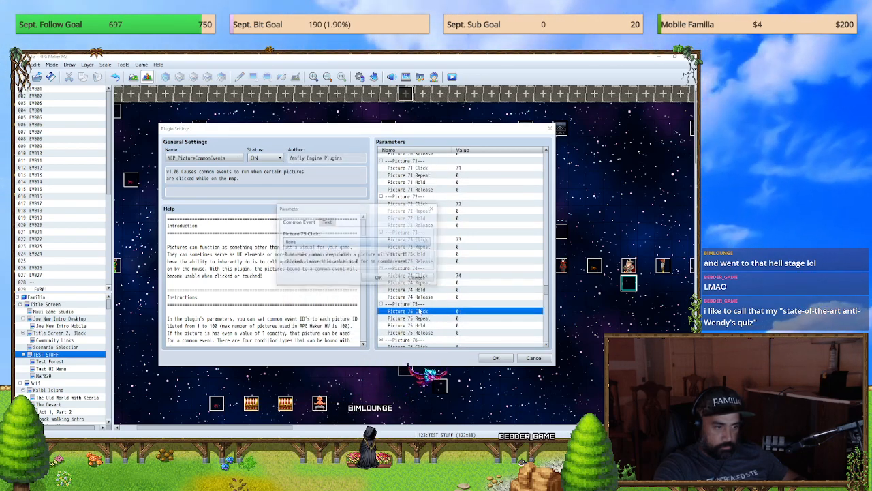
{"action": "double_click", "coordinate": [368, 243]}
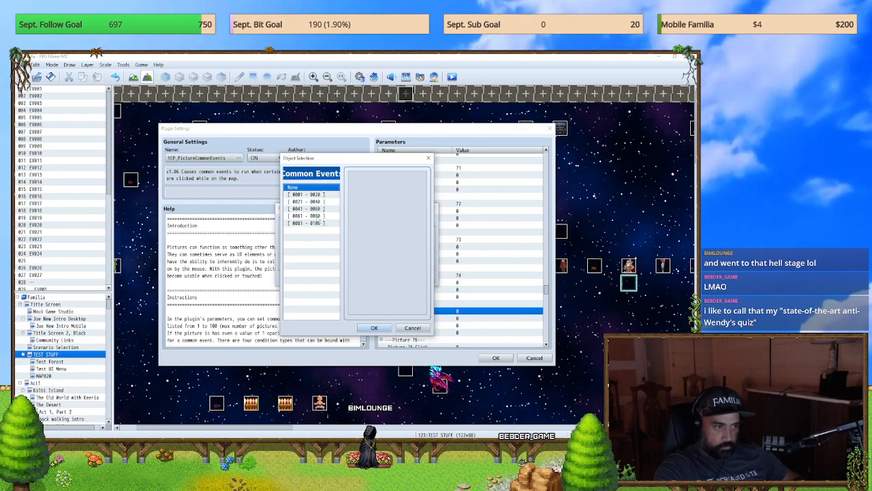
{"action": "left_click", "coordinate": [319, 216]}
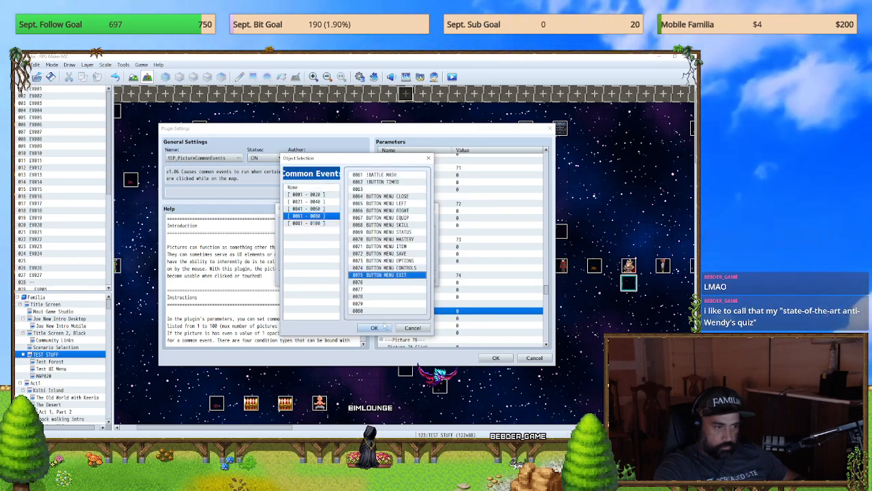
{"action": "double_click", "coordinate": [371, 275]}
{"action": "left_click", "coordinate": [379, 278]}
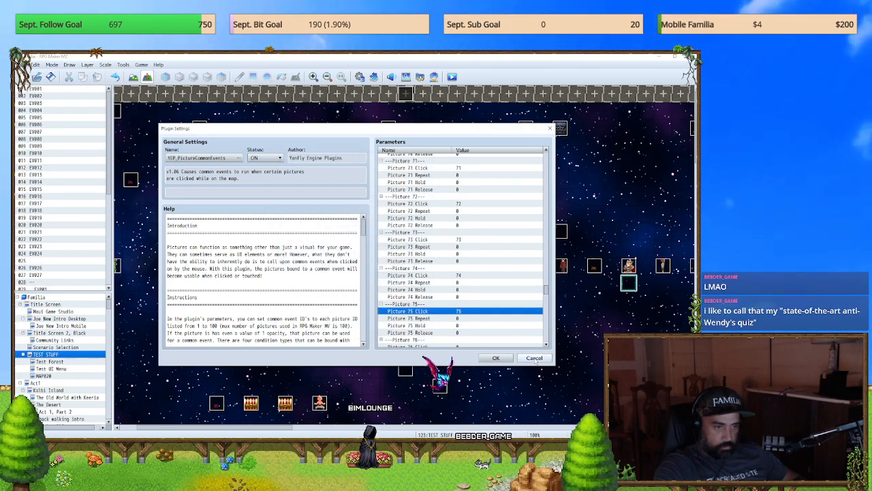
Step: Accept the YEP_PictureCommonEvents settings, then apply the plugin list changes and close the plugin manager
{"action": "left_click", "coordinate": [496, 358]}
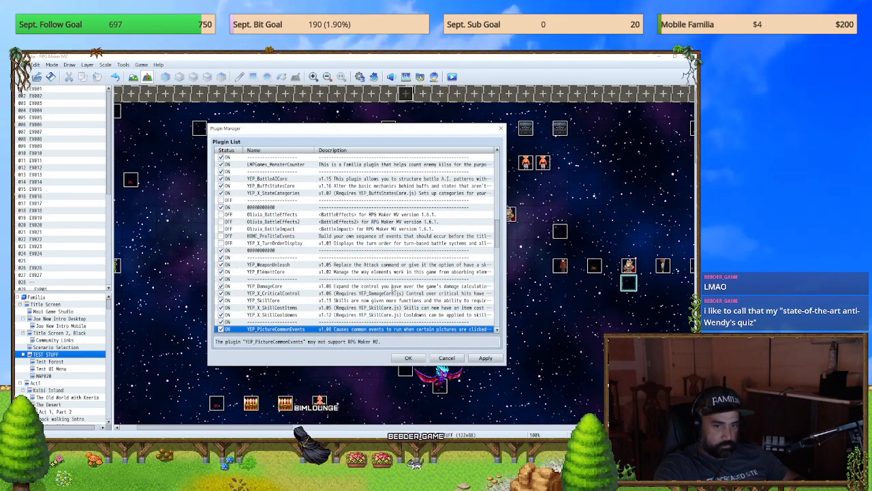
{"action": "left_click", "coordinate": [486, 358]}
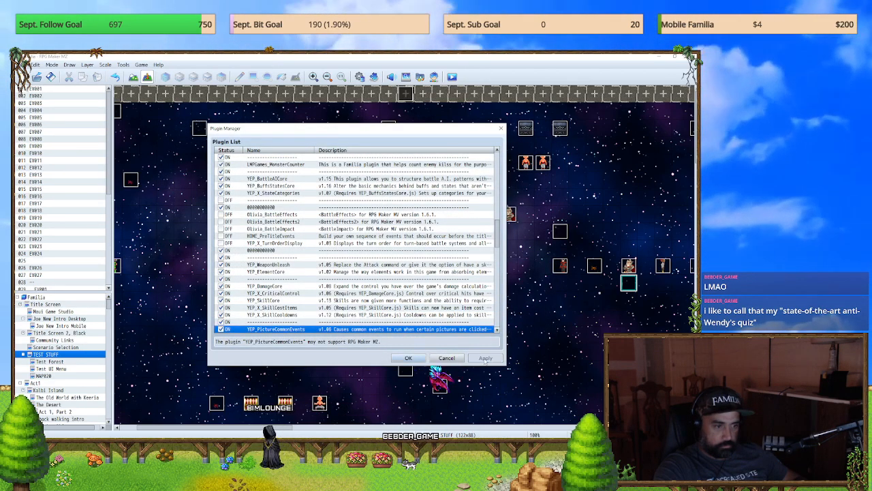
{"action": "scroll", "coordinate": [353, 308], "scroll_direction": "down", "scroll_amount": 3}
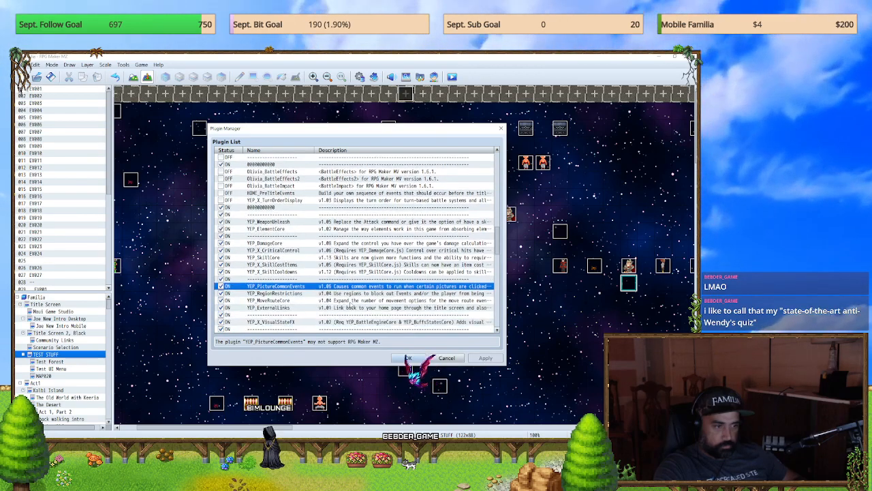
{"action": "scroll", "coordinate": [351, 305], "scroll_direction": "up", "scroll_amount": 4}
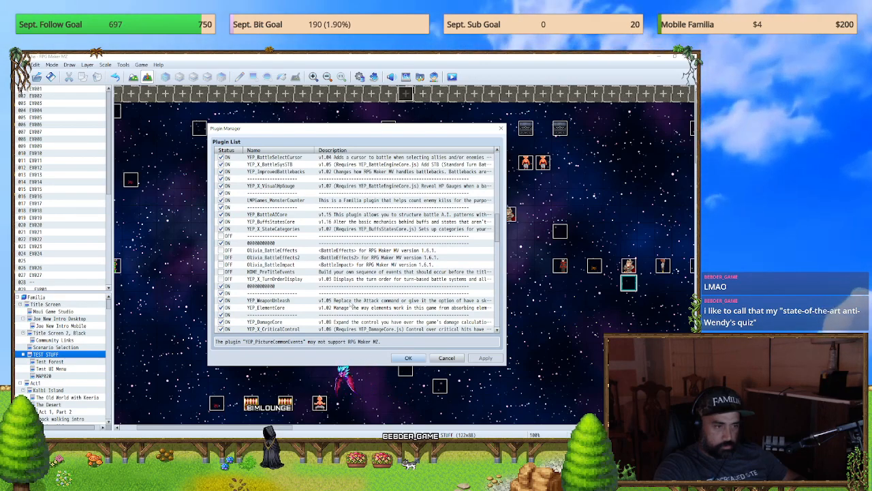
{"action": "left_click", "coordinate": [407, 358]}
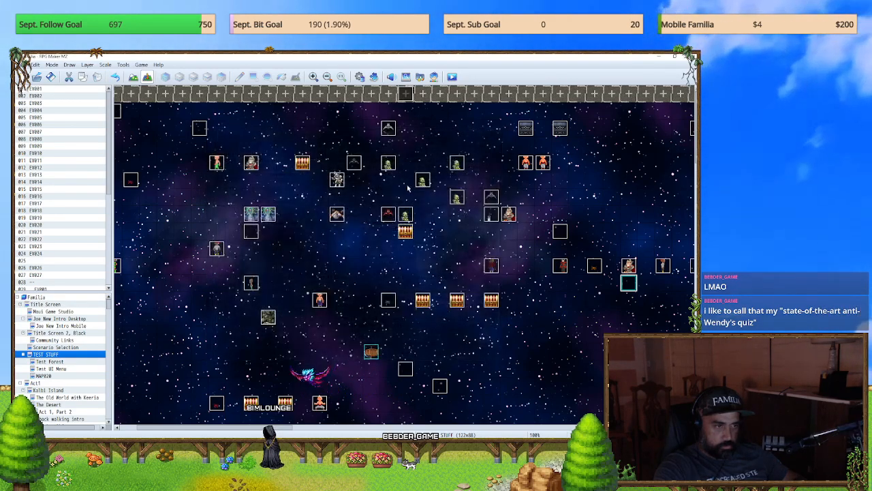
Step: Playtest the game, test opening and closing the menu with the on-screen buttons, and end the playtest
{"action": "left_click", "coordinate": [341, 257]}
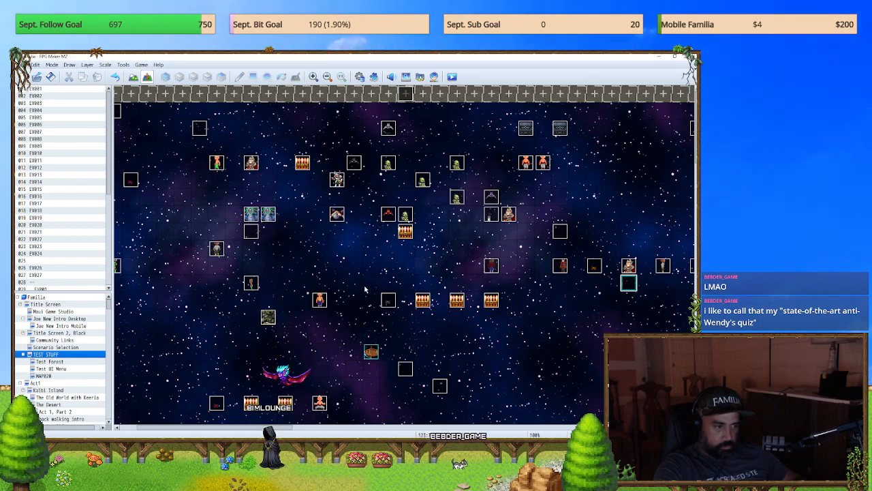
{"action": "key", "text": "ctrl+r"}
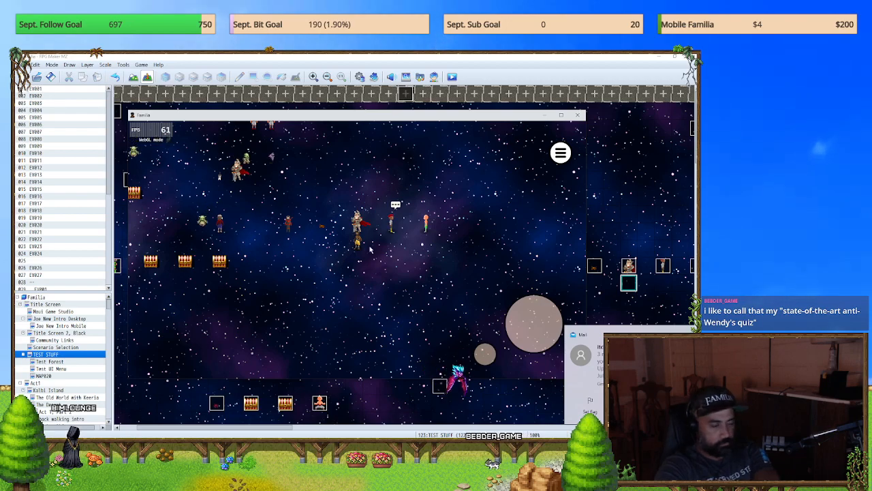
{"action": "left_click", "coordinate": [554, 153]}
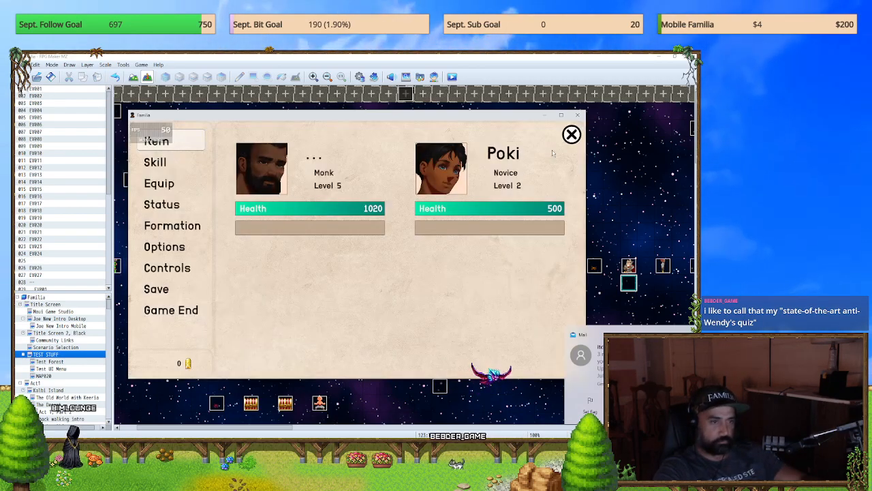
{"action": "left_click", "coordinate": [571, 134]}
{"action": "left_click", "coordinate": [565, 143]}
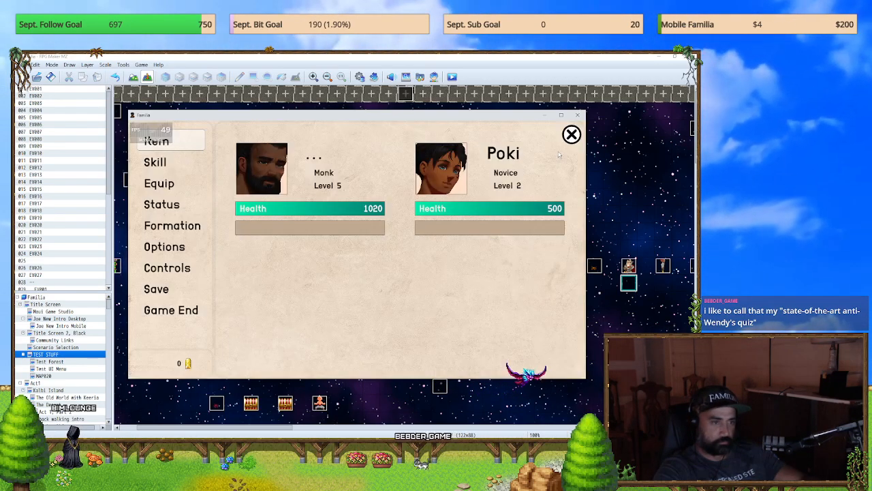
{"action": "left_click", "coordinate": [571, 134]}
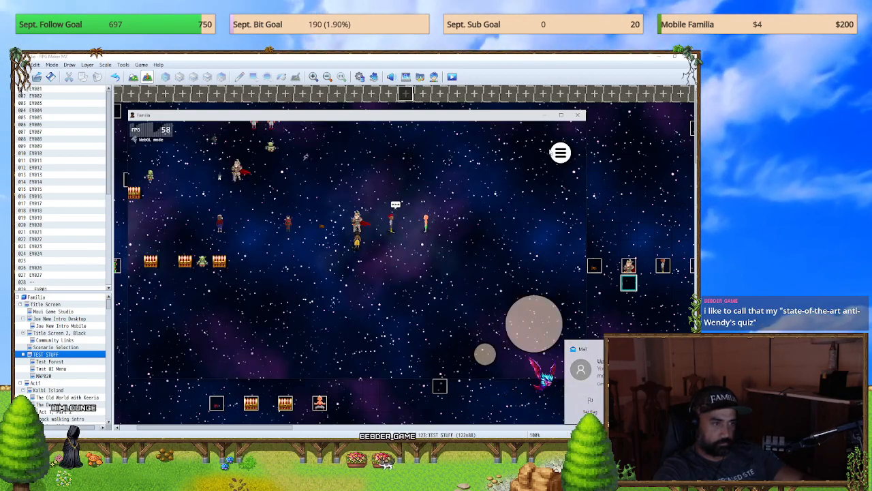
{"action": "left_click", "coordinate": [556, 153]}
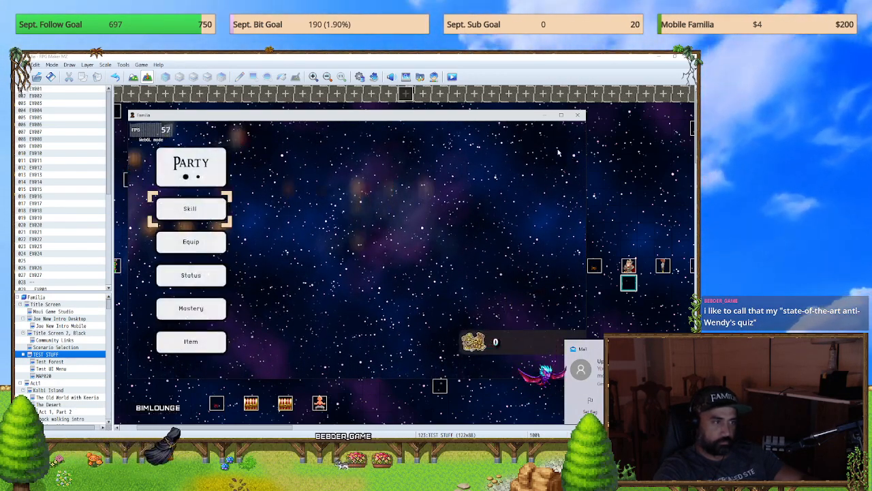
{"action": "left_click", "coordinate": [578, 115]}
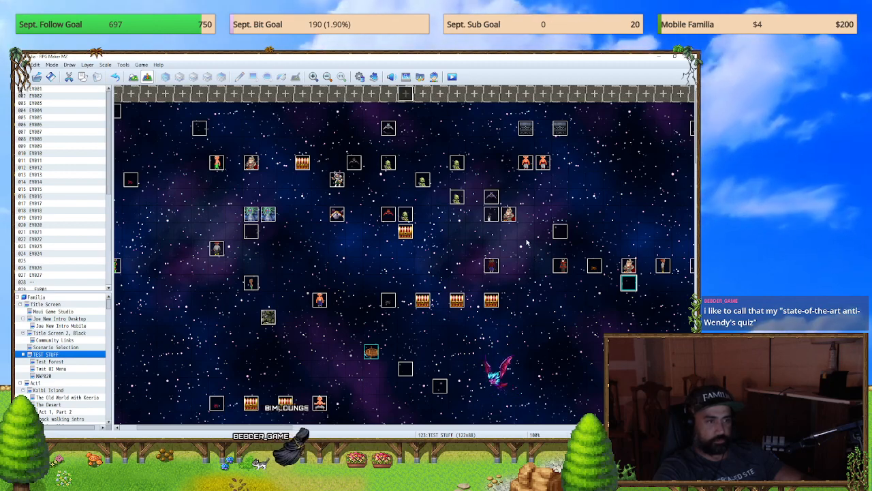
Step: Run a second playtest to check which menu the on-screen menu button opens, then end it
{"action": "left_click", "coordinate": [453, 77]}
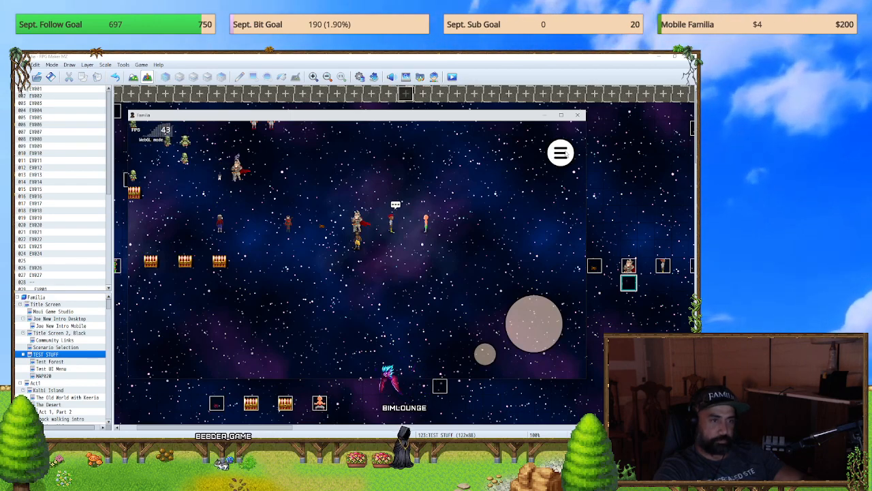
{"action": "left_click", "coordinate": [565, 154]}
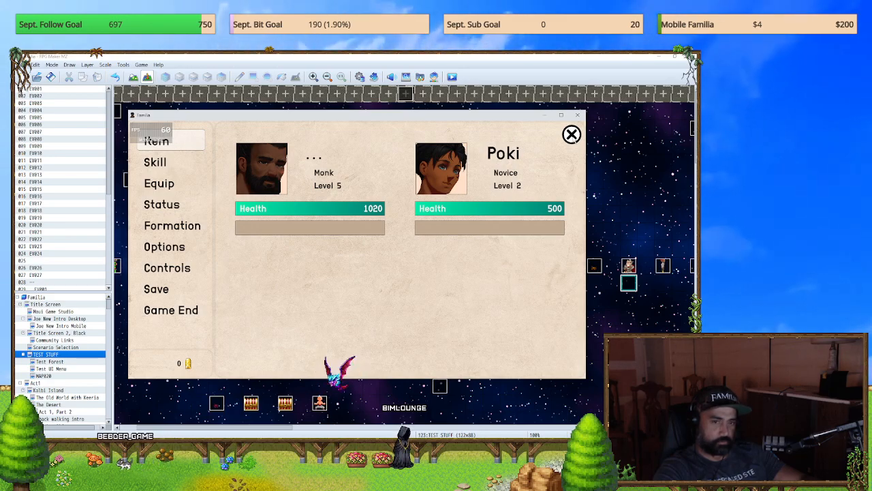
{"action": "left_click", "coordinate": [578, 116]}
Step: Search the plugin list for "common" and open the settings of YEP_PictureCommonEvents
{"action": "left_click", "coordinate": [373, 77]}
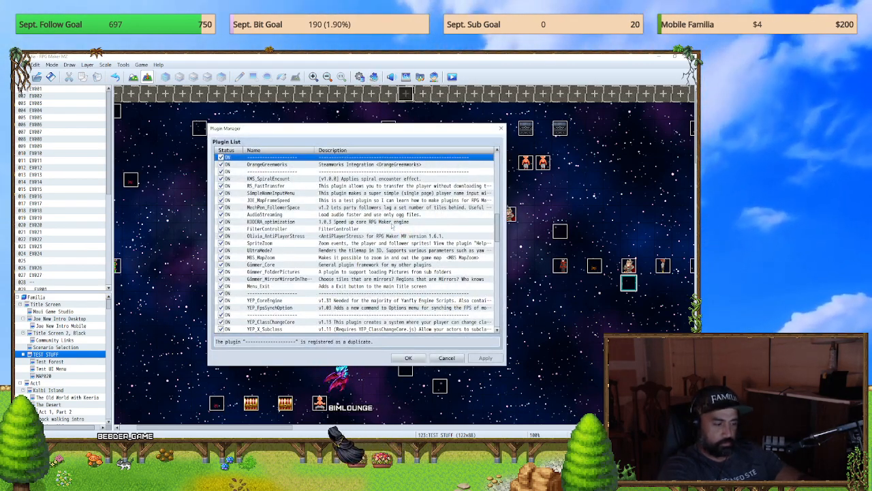
{"action": "key", "text": "ctrl+f"}
{"action": "type", "text": "common"}
{"action": "key", "text": "Return"}
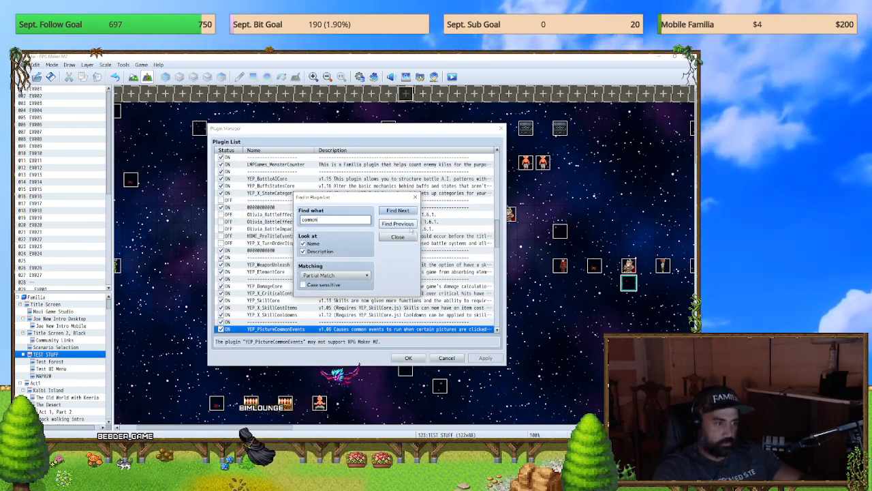
{"action": "left_click", "coordinate": [396, 239]}
{"action": "key", "text": "Return"}
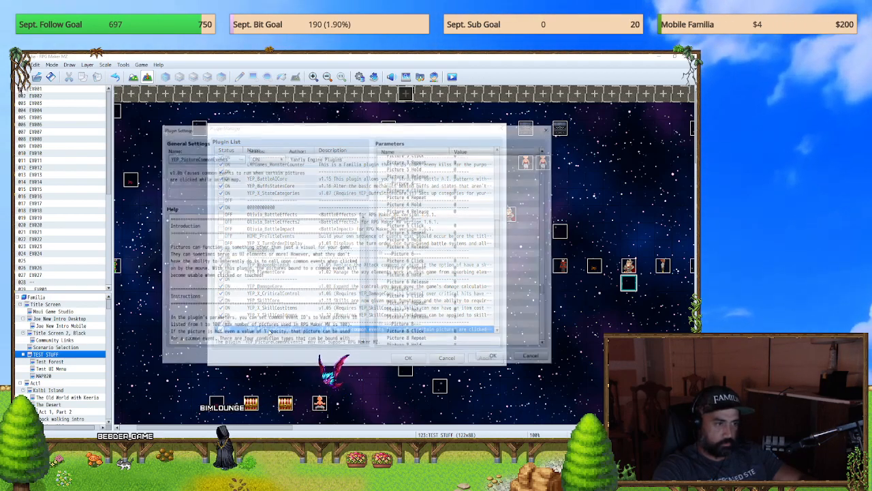
Step: Check which common events are assigned to the Click parameters of Pictures 50, 51 and 52
{"action": "scroll", "coordinate": [531, 268], "scroll_direction": "down", "scroll_amount": 3}
{"action": "scroll", "coordinate": [542, 285], "scroll_direction": "down", "scroll_amount": 4}
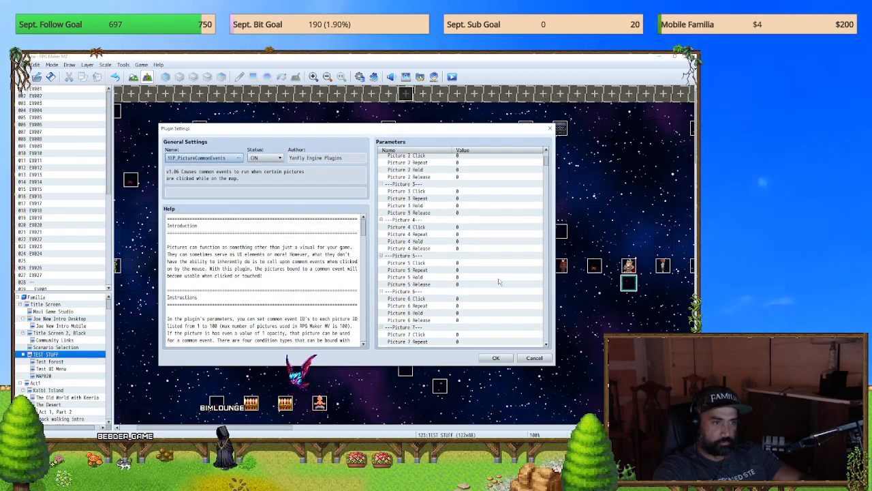
{"action": "scroll", "coordinate": [500, 287], "scroll_direction": "down", "scroll_amount": 20}
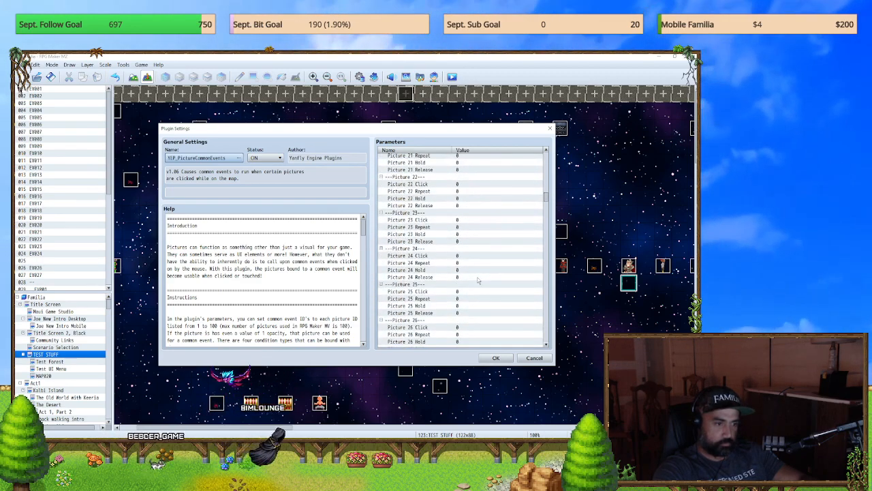
{"action": "left_click_drag", "start_coordinate": [546, 189], "coordinate": [541, 249]}
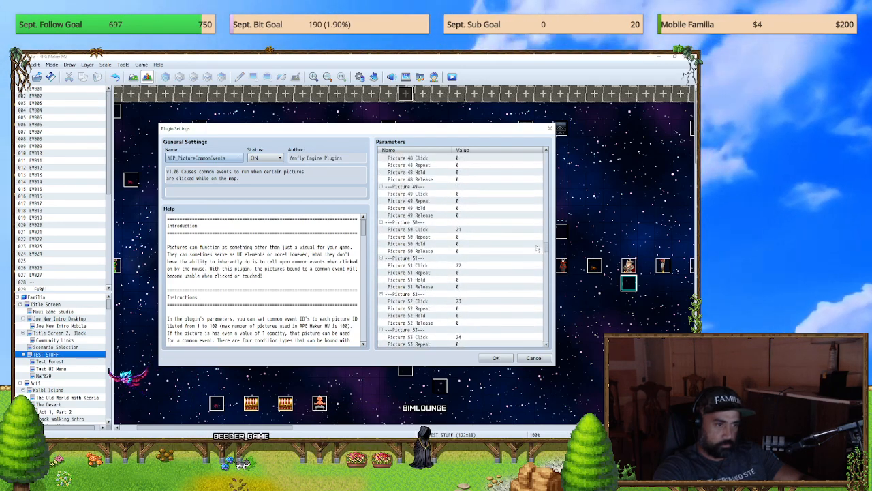
{"action": "double_click", "coordinate": [429, 232]}
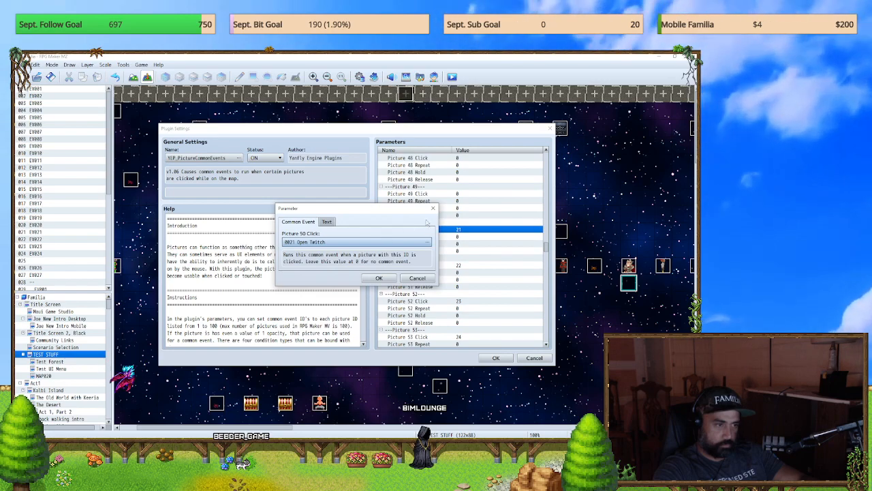
{"action": "left_click", "coordinate": [433, 208]}
{"action": "double_click", "coordinate": [438, 265]}
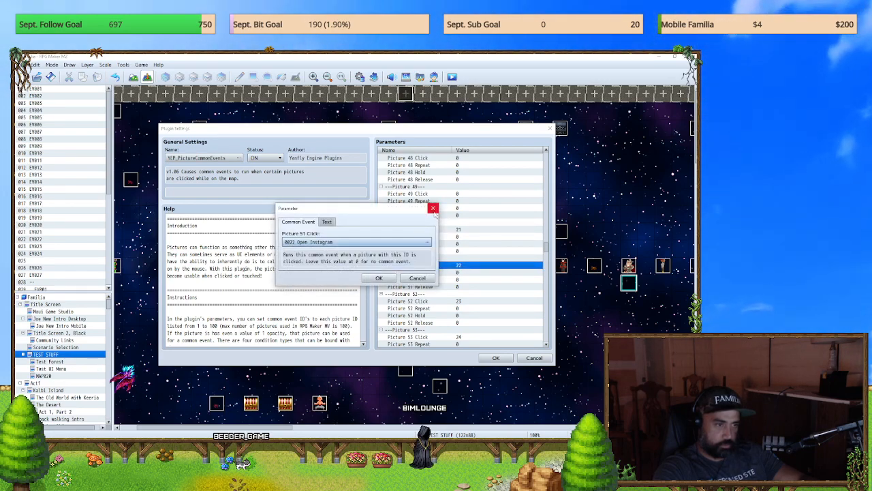
{"action": "left_click", "coordinate": [433, 209]}
{"action": "double_click", "coordinate": [429, 300]}
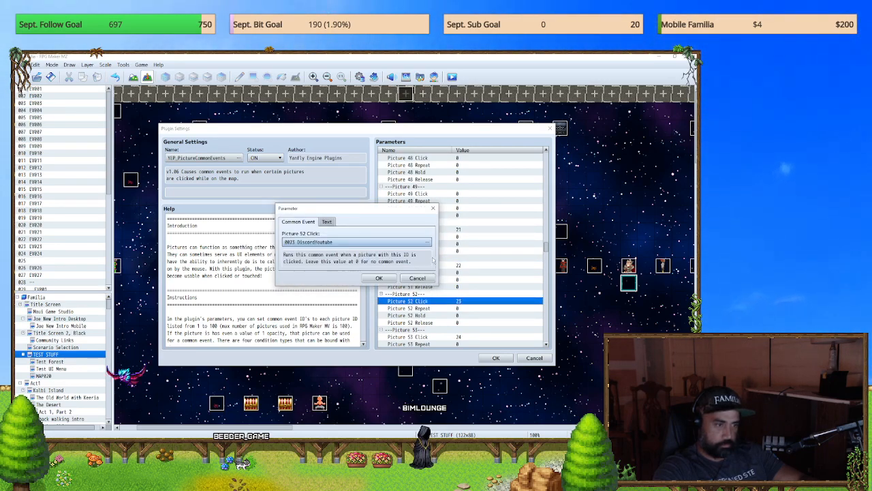
{"action": "left_click", "coordinate": [433, 208]}
Step: Check the common events assigned to the Click parameters of Pictures 53, 54 and 55, leaving Picture 55 Click open for editing
{"action": "scroll", "coordinate": [463, 295], "scroll_direction": "down", "scroll_amount": 1}
{"action": "double_click", "coordinate": [433, 294]}
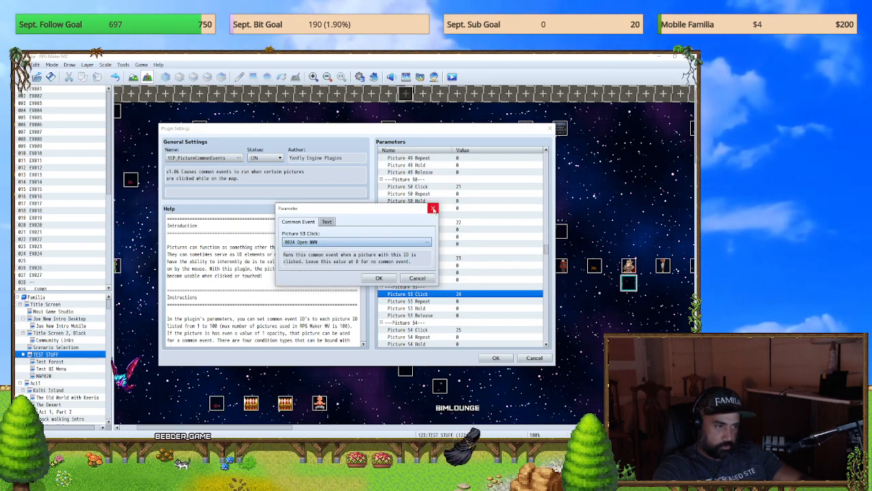
{"action": "left_click", "coordinate": [433, 209]}
{"action": "scroll", "coordinate": [419, 308], "scroll_direction": "down", "scroll_amount": 1}
{"action": "double_click", "coordinate": [419, 302]}
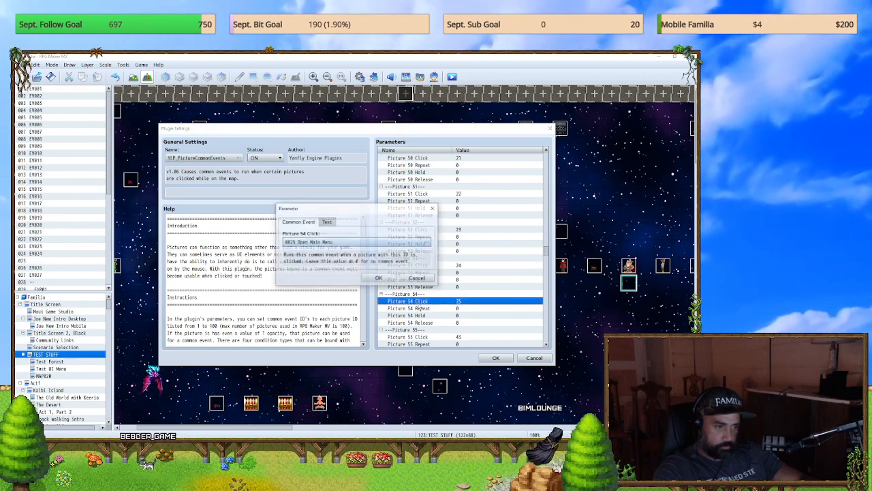
{"action": "left_click", "coordinate": [433, 207]}
{"action": "scroll", "coordinate": [465, 311], "scroll_direction": "down", "scroll_amount": 1}
{"action": "double_click", "coordinate": [434, 315]}
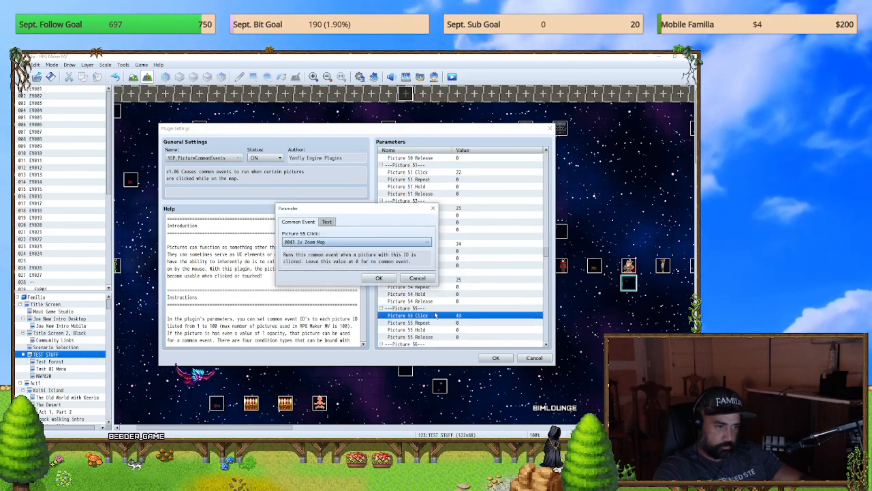
{"action": "left_click", "coordinate": [433, 209]}
{"action": "scroll", "coordinate": [430, 279], "scroll_direction": "down", "scroll_amount": 2}
{"action": "double_click", "coordinate": [429, 273]}
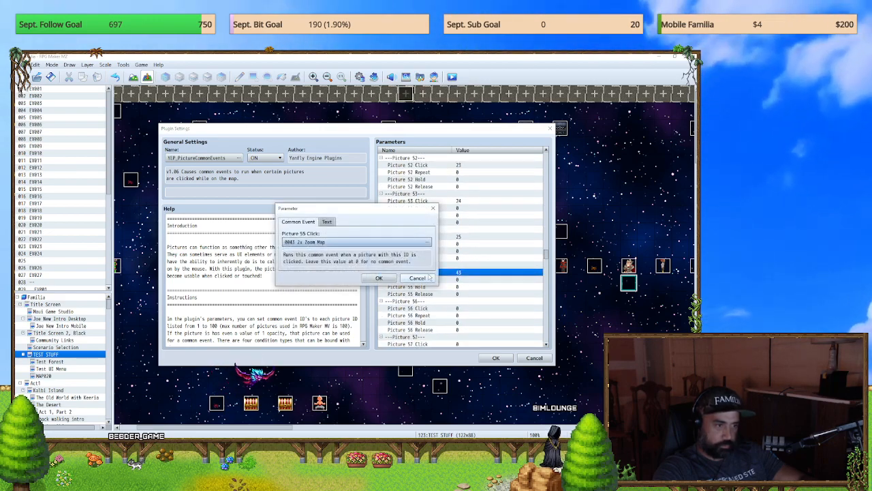
{"action": "double_click", "coordinate": [345, 244]}
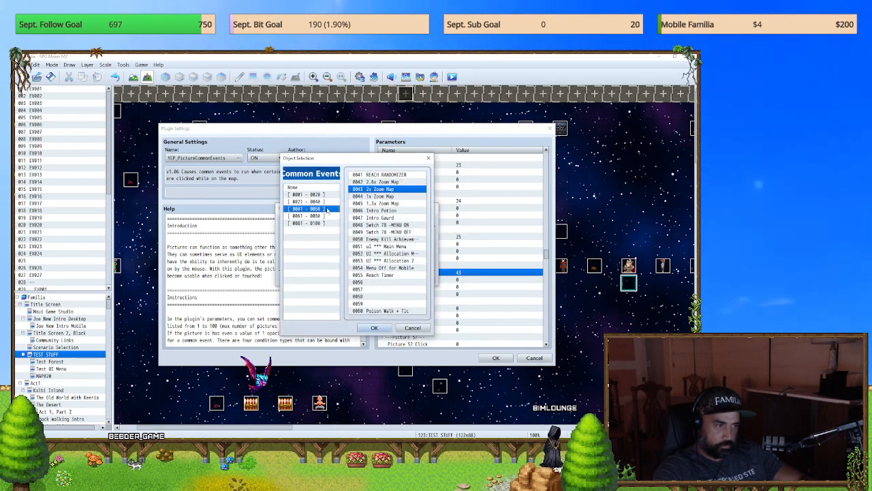
{"action": "left_click", "coordinate": [413, 327]}
{"action": "double_click", "coordinate": [346, 244]}
{"action": "left_click", "coordinate": [305, 194]}
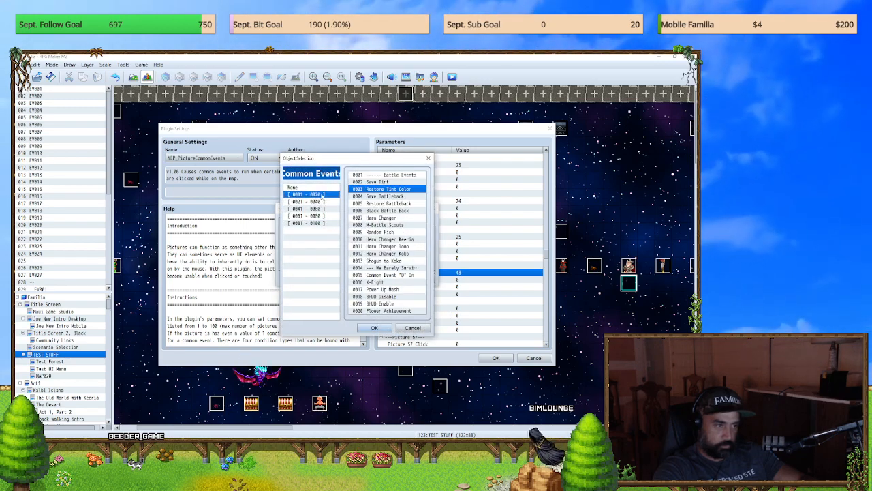
{"action": "left_click", "coordinate": [412, 328]}
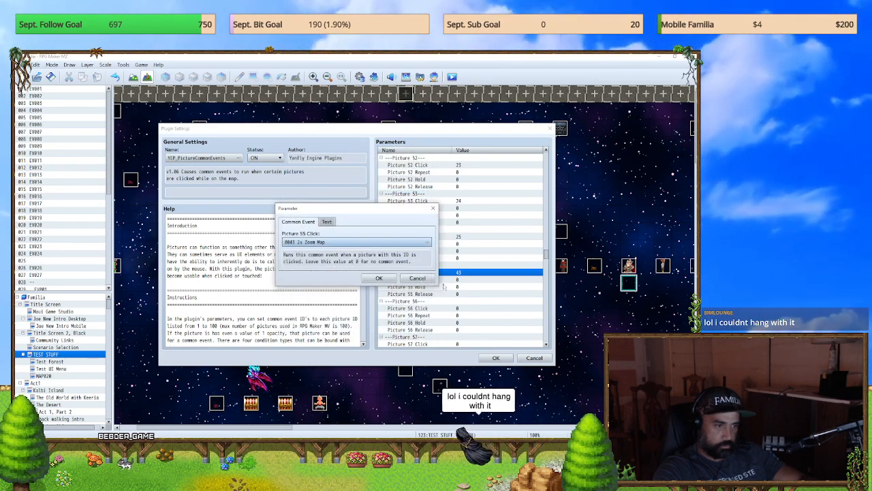
Step: Clear the common event from the Picture 55 Click parameter by entering 0 as its text value
{"action": "left_click", "coordinate": [327, 221]}
{"action": "left_click", "coordinate": [316, 242]}
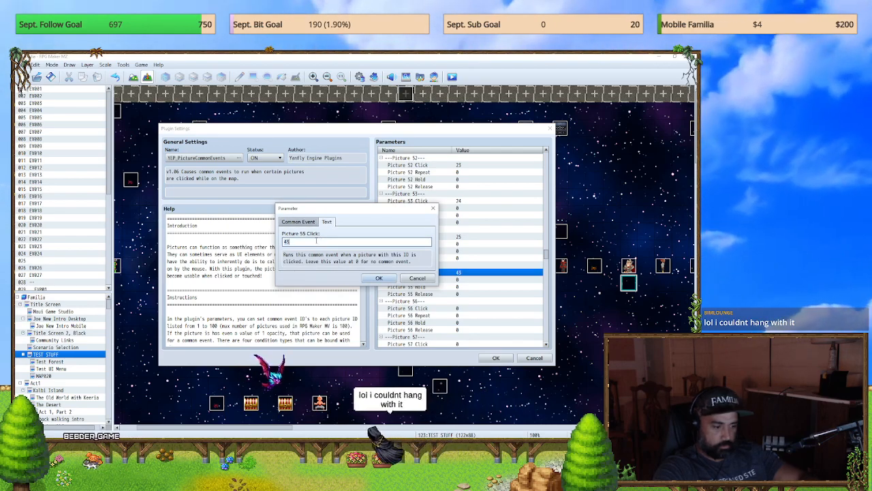
{"action": "left_click", "coordinate": [420, 278]}
{"action": "scroll", "coordinate": [428, 286], "scroll_direction": "down", "scroll_amount": 2}
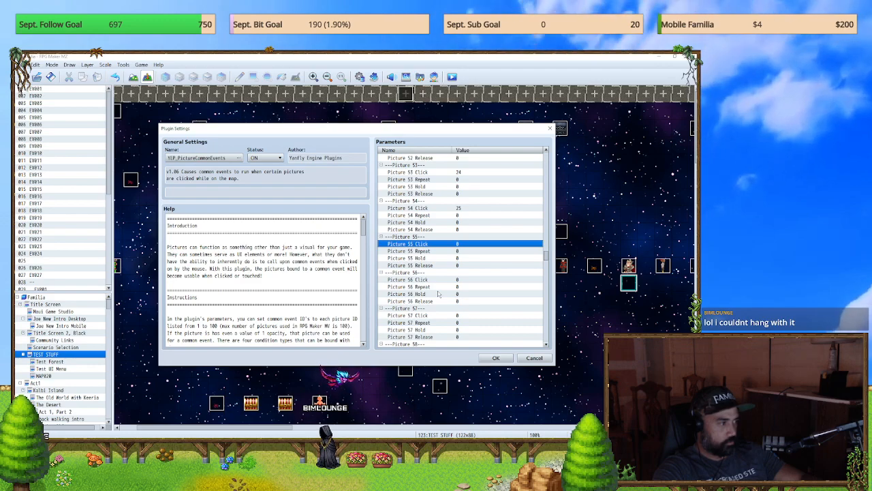
Step: Accept the YEP_PictureCommonEvents settings and close the plugin manager with its changes kept
{"action": "scroll", "coordinate": [462, 297], "scroll_direction": "down", "scroll_amount": 8}
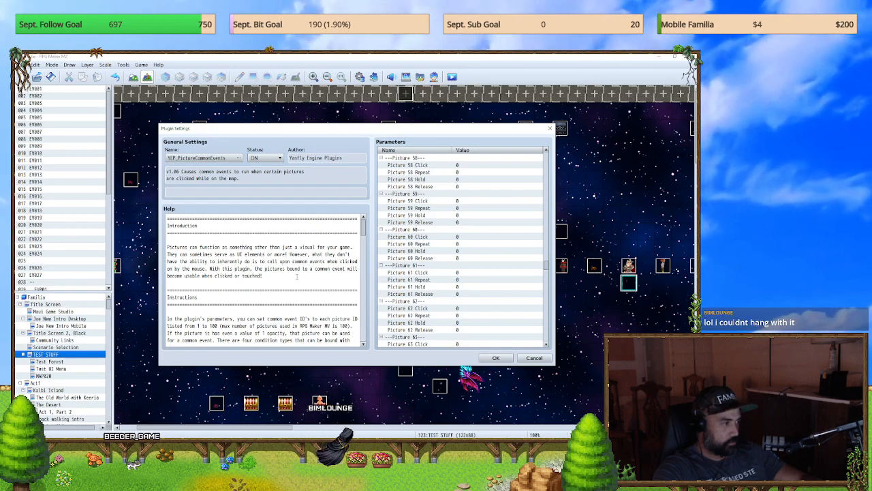
{"action": "scroll", "coordinate": [437, 323], "scroll_direction": "down", "scroll_amount": 2}
{"action": "scroll", "coordinate": [437, 325], "scroll_direction": "down", "scroll_amount": 2}
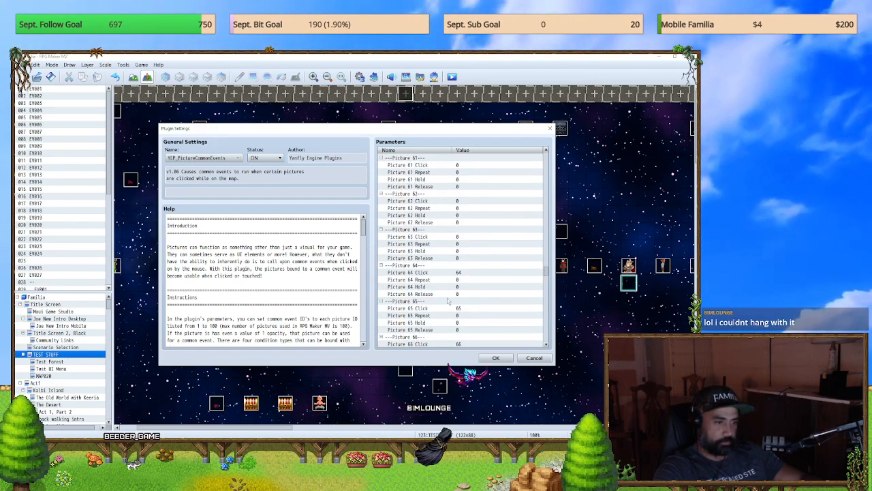
{"action": "left_click", "coordinate": [497, 358]}
{"action": "left_click", "coordinate": [409, 359]}
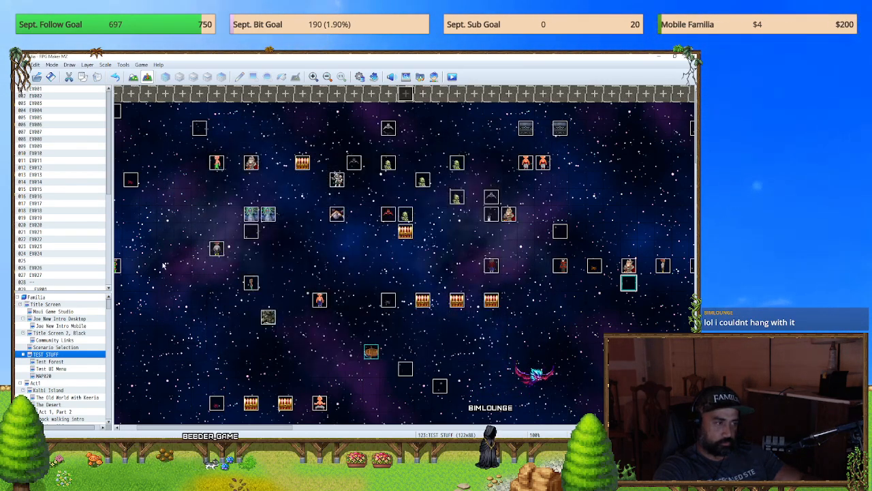
Step: Open the database's common events and bring up the contents of 0064 BUTTON MENU CLOSE
{"action": "left_click", "coordinate": [361, 77]}
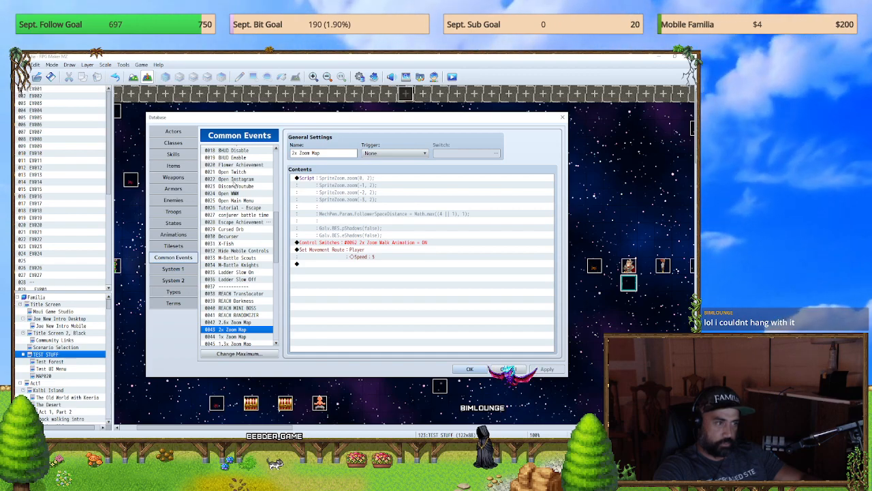
{"action": "left_click_drag", "start_coordinate": [240, 236], "coordinate": [239, 209]}
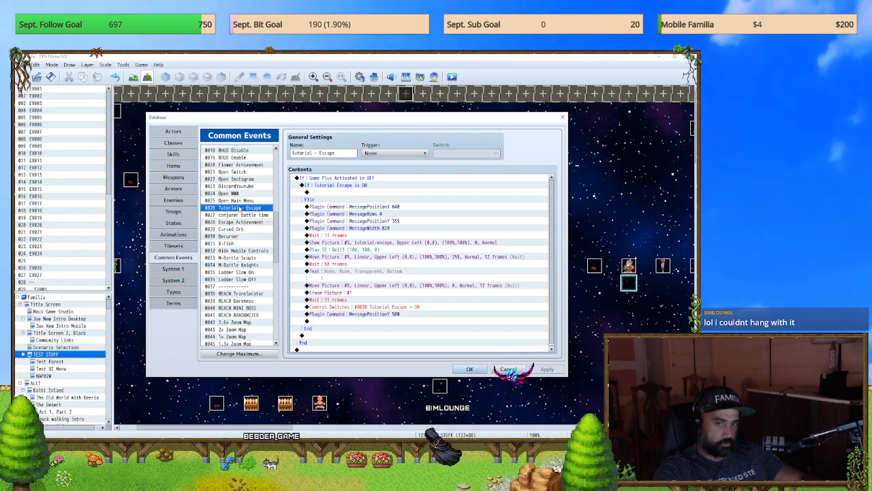
{"action": "left_click_drag", "start_coordinate": [239, 222], "coordinate": [243, 303]}
{"action": "scroll", "coordinate": [244, 303], "scroll_direction": "down", "scroll_amount": 2}
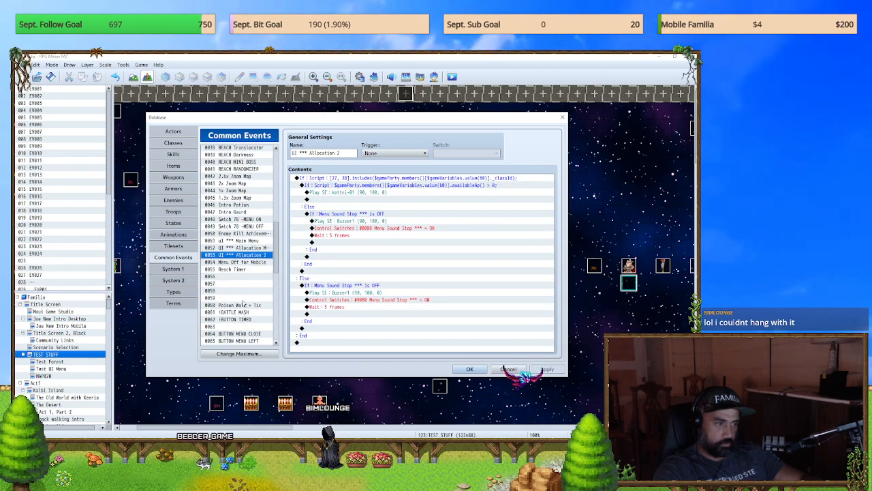
{"action": "left_click", "coordinate": [244, 304]}
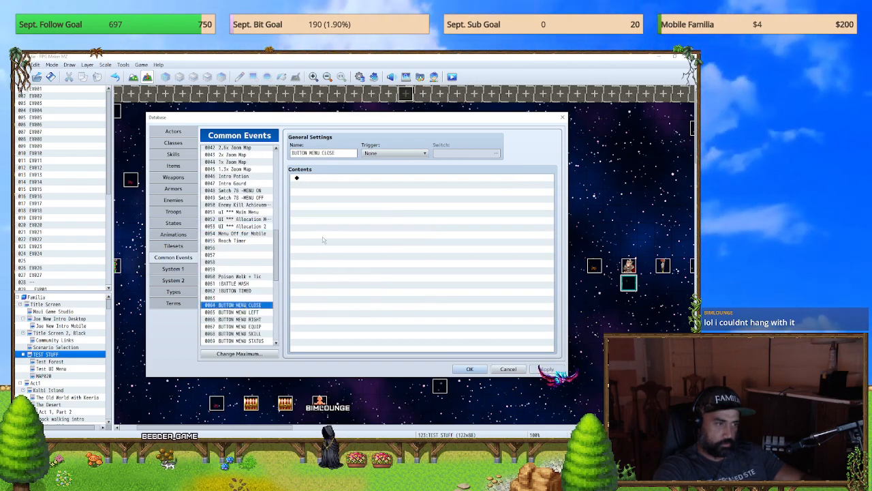
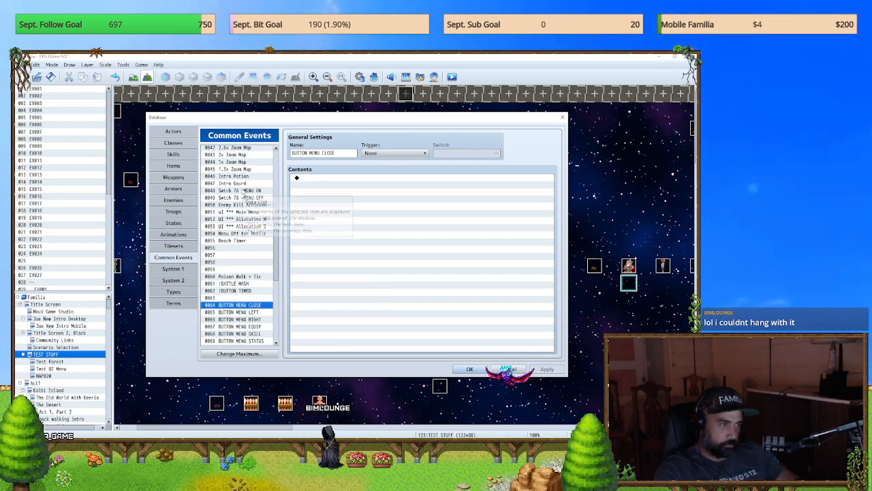
Step: Copy the "Menu Sound Stop *** is OFF" conditional block under the Cancel button condition in common event 0051 uI *** Main Menu
{"action": "left_click", "coordinate": [247, 190]}
{"action": "left_click", "coordinate": [262, 212]}
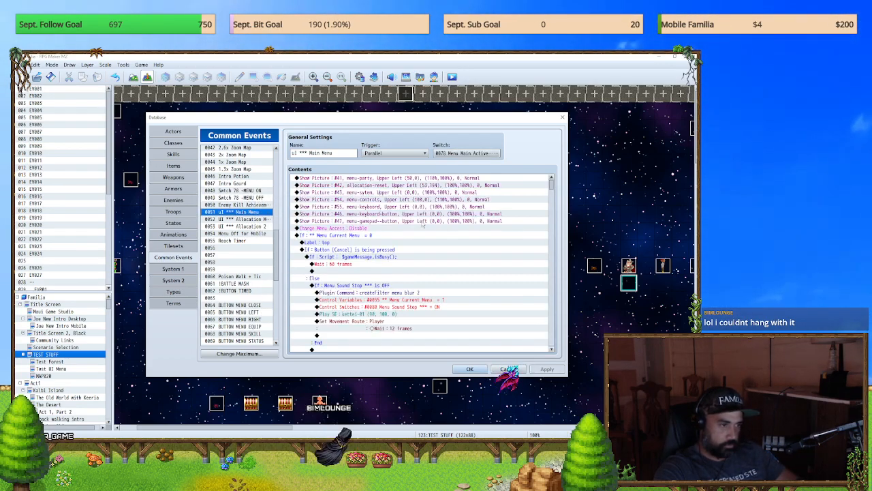
{"action": "scroll", "coordinate": [445, 237], "scroll_direction": "down", "scroll_amount": 3}
{"action": "scroll", "coordinate": [432, 286], "scroll_direction": "down", "scroll_amount": 3}
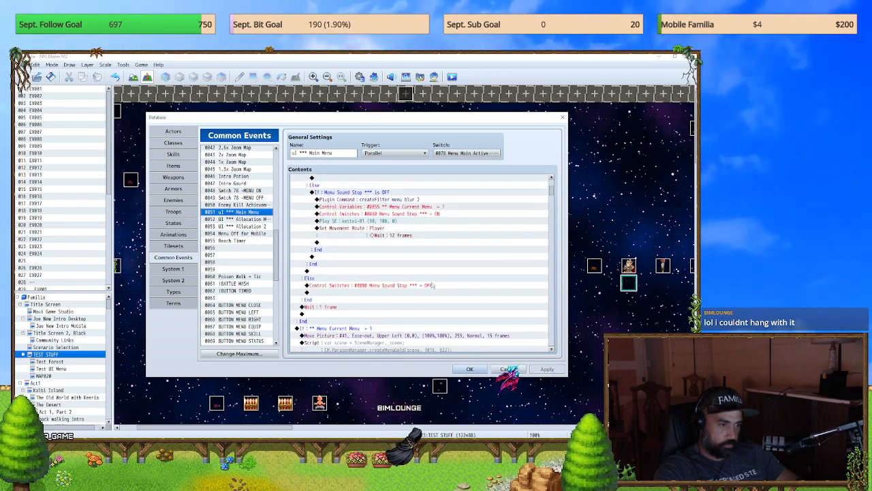
{"action": "scroll", "coordinate": [432, 285], "scroll_direction": "down", "scroll_amount": 3}
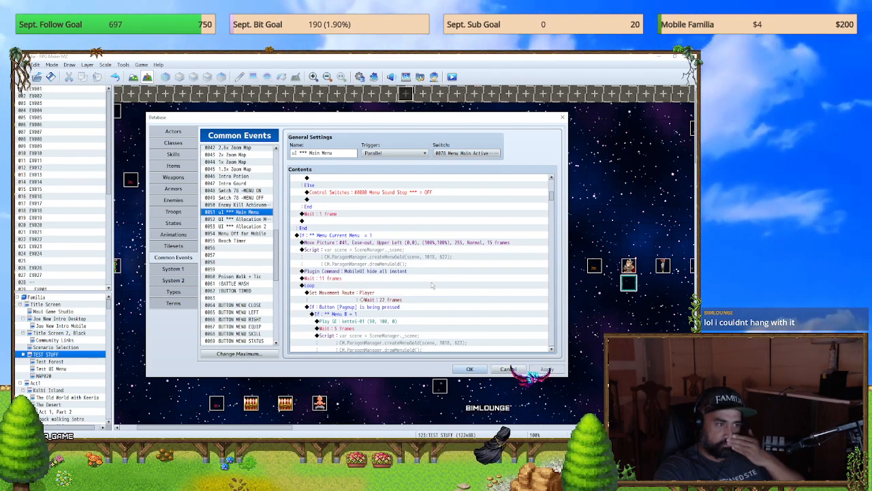
{"action": "scroll", "coordinate": [431, 286], "scroll_direction": "down", "scroll_amount": 4}
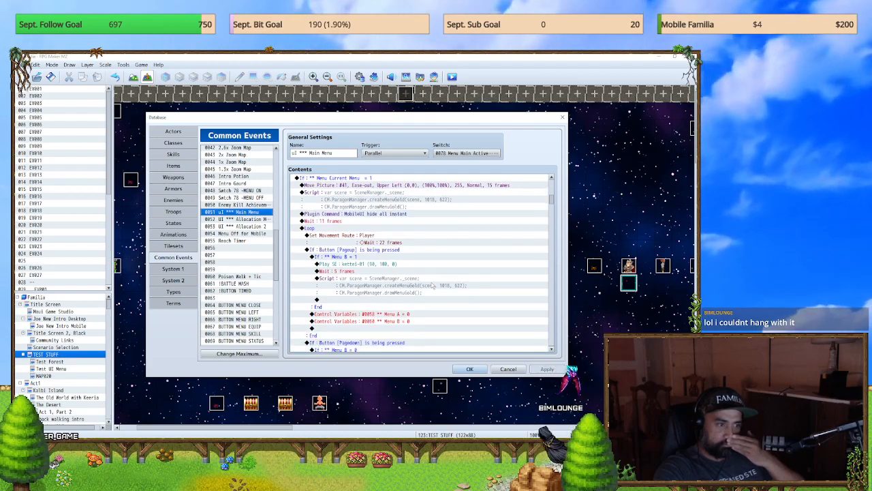
{"action": "scroll", "coordinate": [431, 285], "scroll_direction": "down", "scroll_amount": 5}
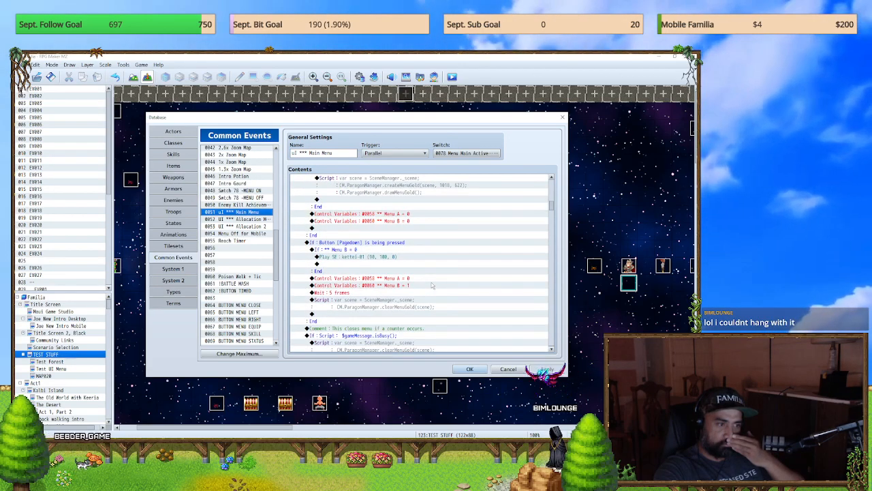
{"action": "scroll", "coordinate": [432, 285], "scroll_direction": "up", "scroll_amount": 5}
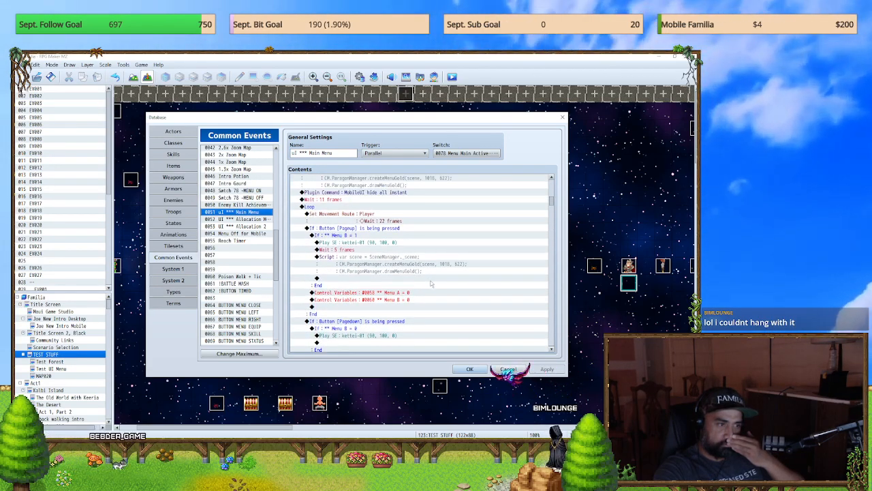
{"action": "scroll", "coordinate": [431, 285], "scroll_direction": "down", "scroll_amount": 10}
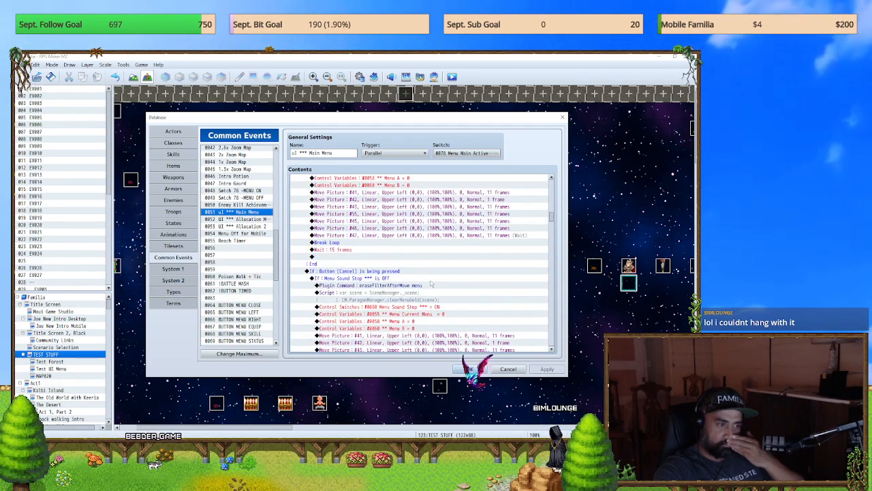
{"action": "left_click", "coordinate": [382, 271]}
{"action": "scroll", "coordinate": [386, 276], "scroll_direction": "down", "scroll_amount": 1}
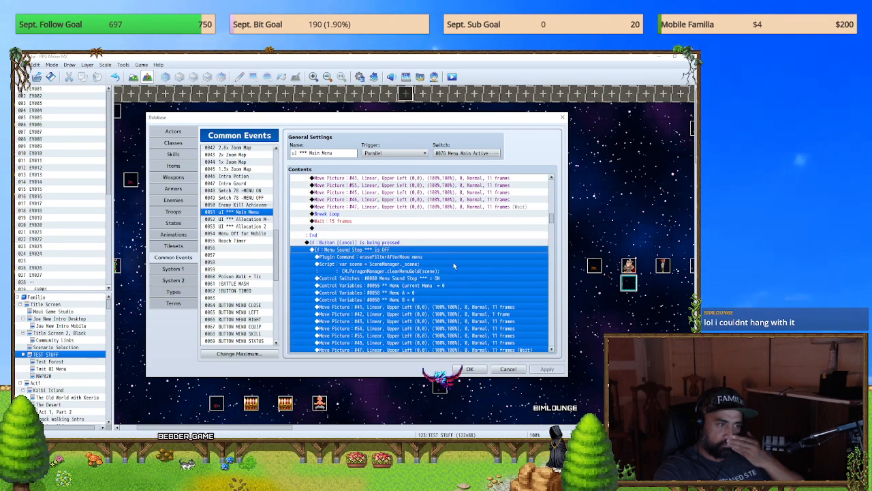
{"action": "scroll", "coordinate": [422, 262], "scroll_direction": "down", "scroll_amount": 3}
{"action": "scroll", "coordinate": [455, 267], "scroll_direction": "up", "scroll_amount": 1}
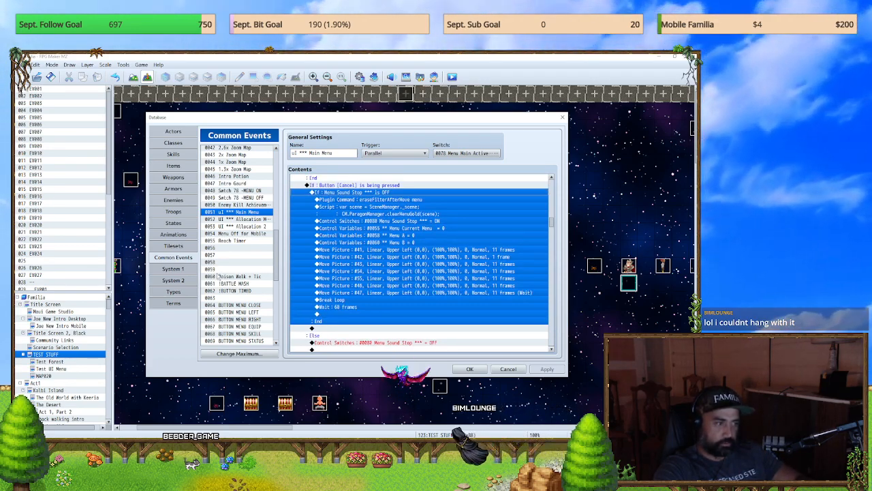
Step: Paste the copied conditional block into the contents of common event 0064 BUTTON MENU CLOSE
{"action": "left_click", "coordinate": [250, 305]}
{"action": "key", "text": "ctrl+v"}
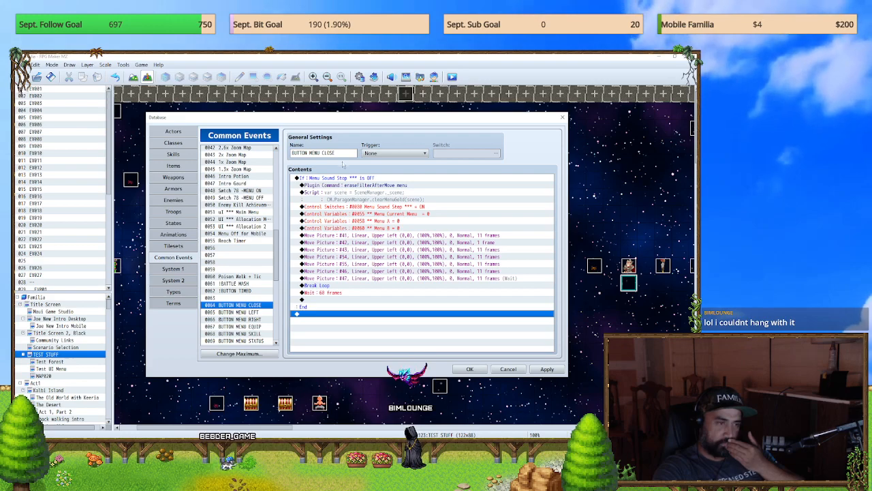
{"action": "left_click", "coordinate": [344, 179]}
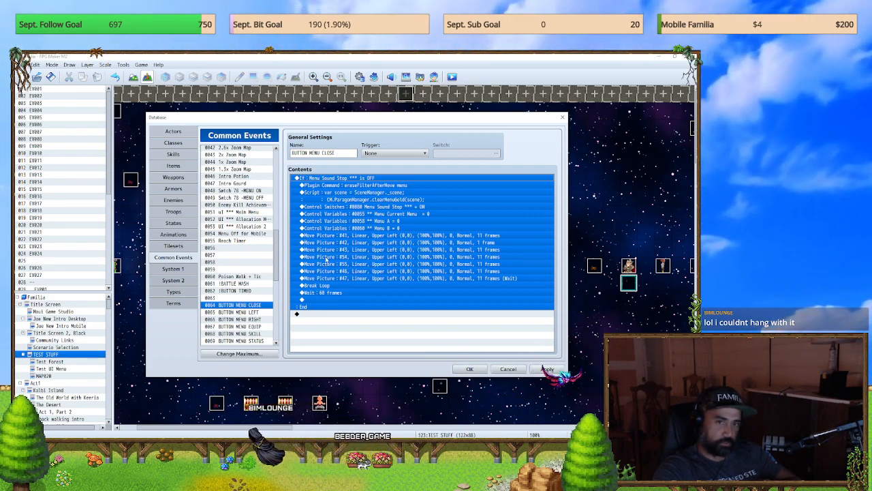
Step: Examine how the uI *** Main Menu common event opens the menu, from the Cancel condition through the Menu Current Menu = 1 branch
{"action": "left_click", "coordinate": [240, 291]}
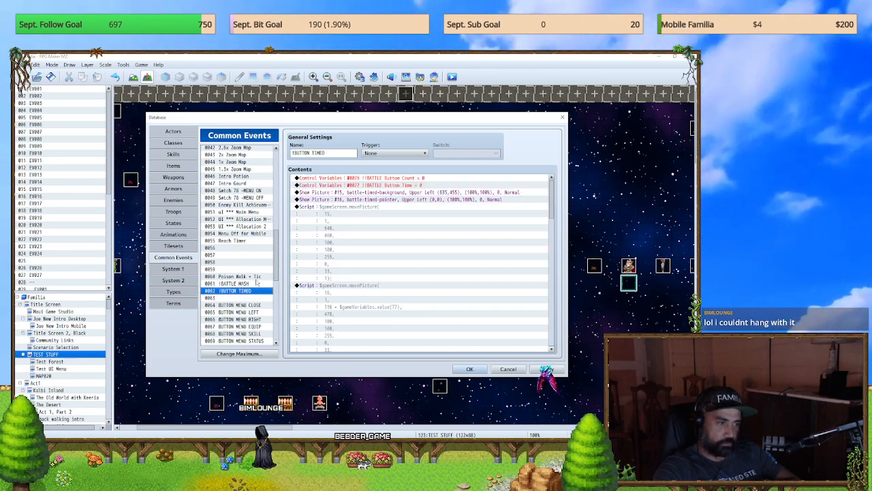
{"action": "left_click", "coordinate": [236, 214]}
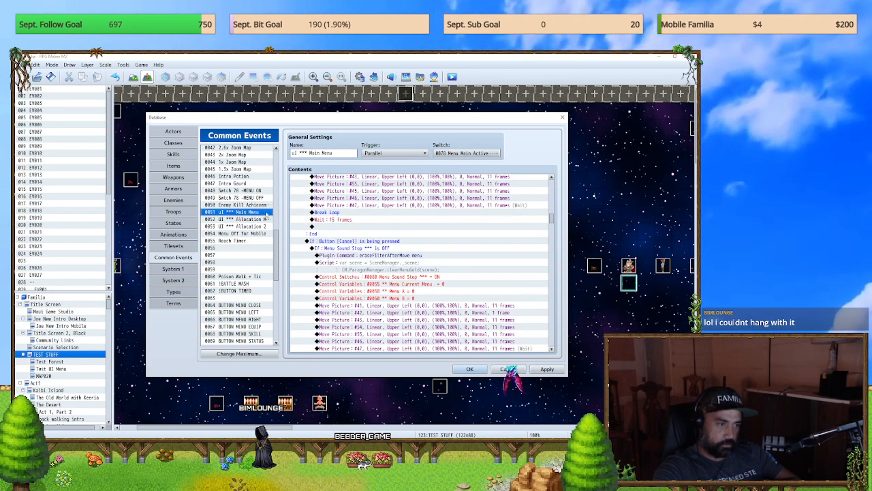
{"action": "left_click_drag", "start_coordinate": [553, 219], "coordinate": [551, 187]}
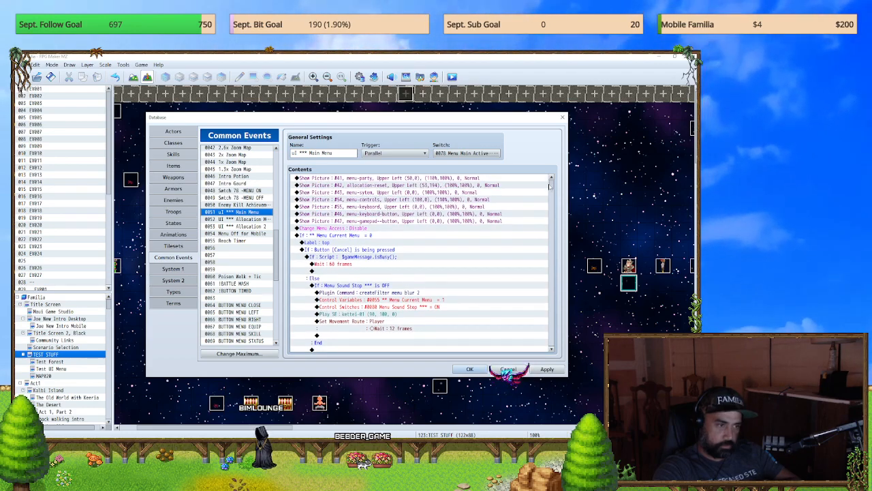
{"action": "left_click", "coordinate": [368, 258]}
{"action": "left_click", "coordinate": [347, 280]}
{"action": "left_click", "coordinate": [365, 293]}
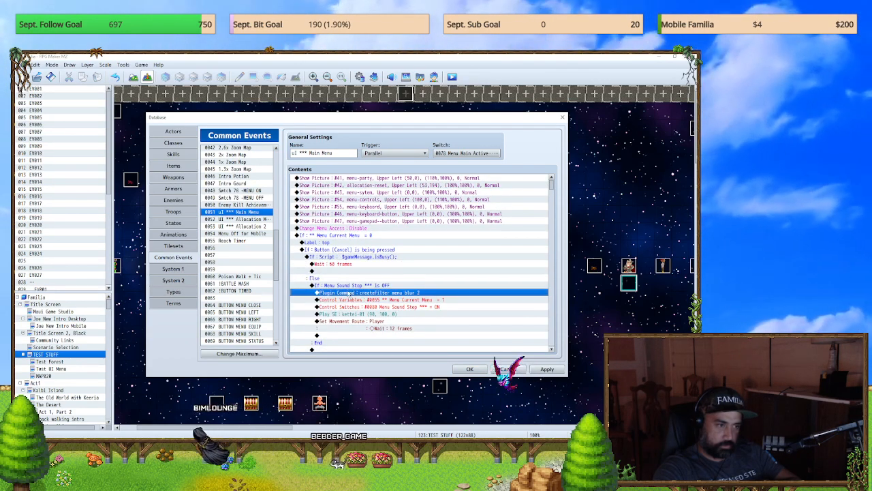
{"action": "left_click", "coordinate": [442, 308]}
{"action": "scroll", "coordinate": [453, 324], "scroll_direction": "down", "scroll_amount": 3}
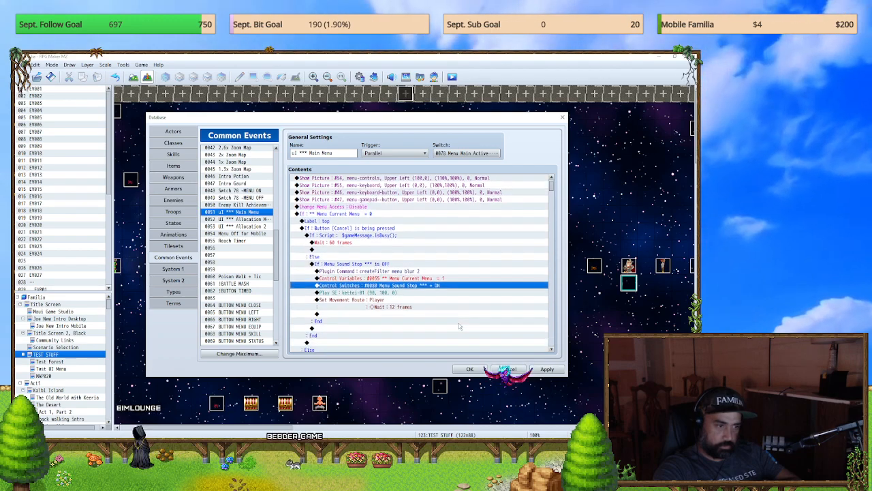
{"action": "left_click", "coordinate": [375, 243]}
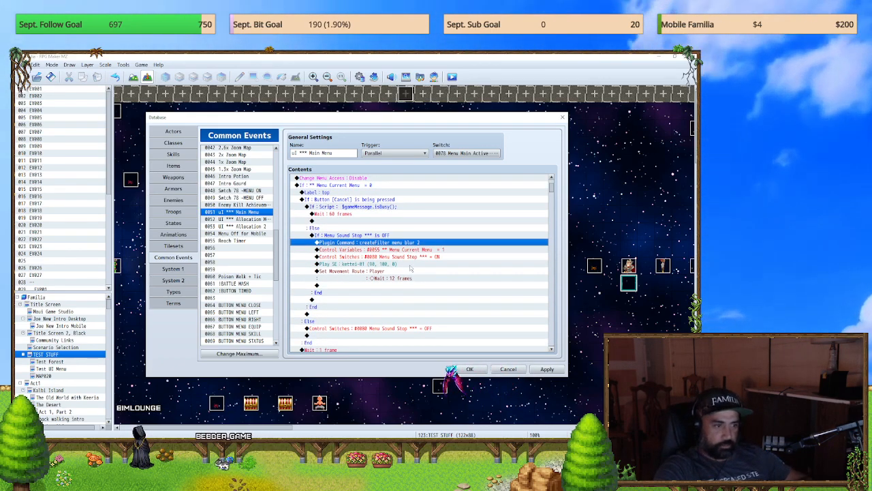
{"action": "key", "text": "Down"}
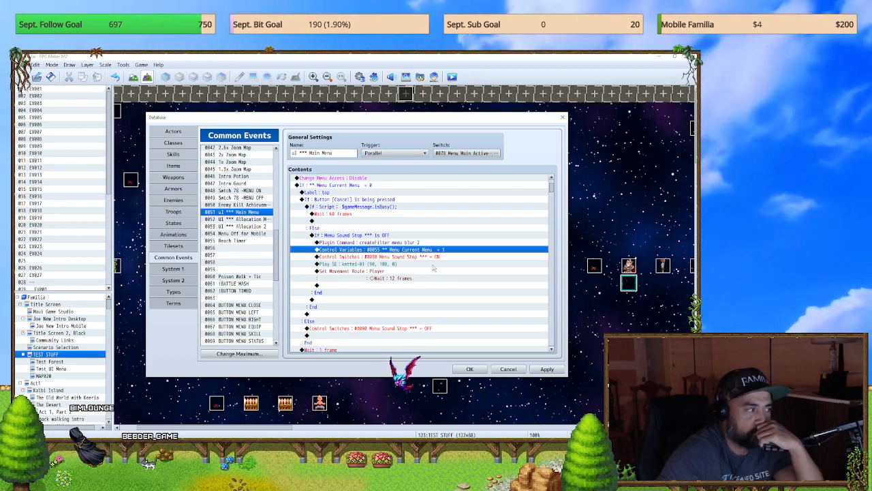
{"action": "scroll", "coordinate": [434, 267], "scroll_direction": "down", "scroll_amount": 3}
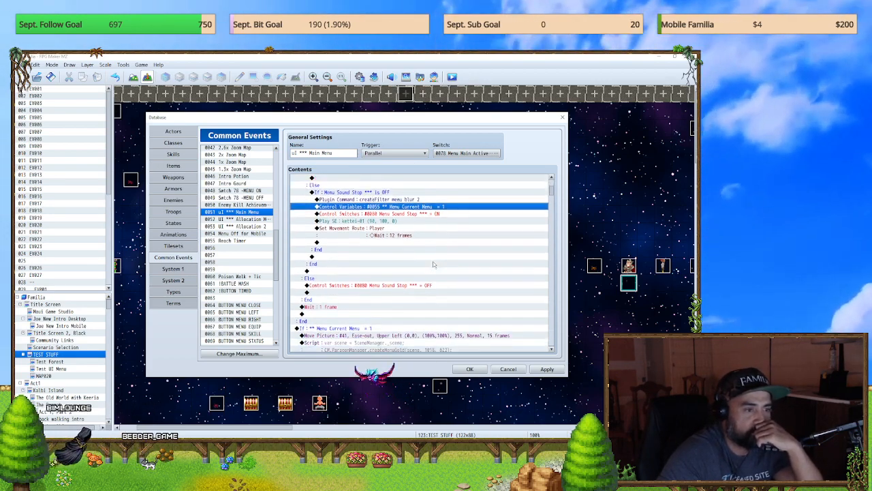
{"action": "scroll", "coordinate": [433, 265], "scroll_direction": "down", "scroll_amount": 6}
{"action": "left_click_drag", "start_coordinate": [552, 198], "coordinate": [553, 246]}
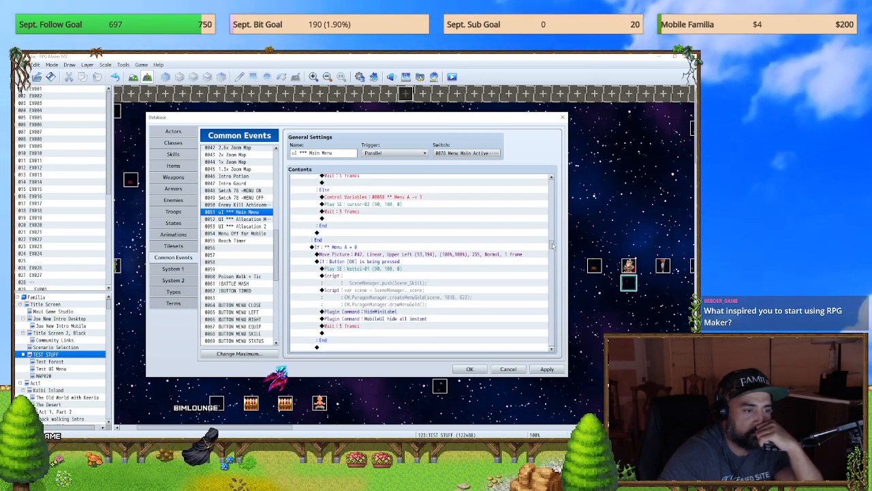
{"action": "left_click_drag", "start_coordinate": [553, 247], "coordinate": [555, 197]}
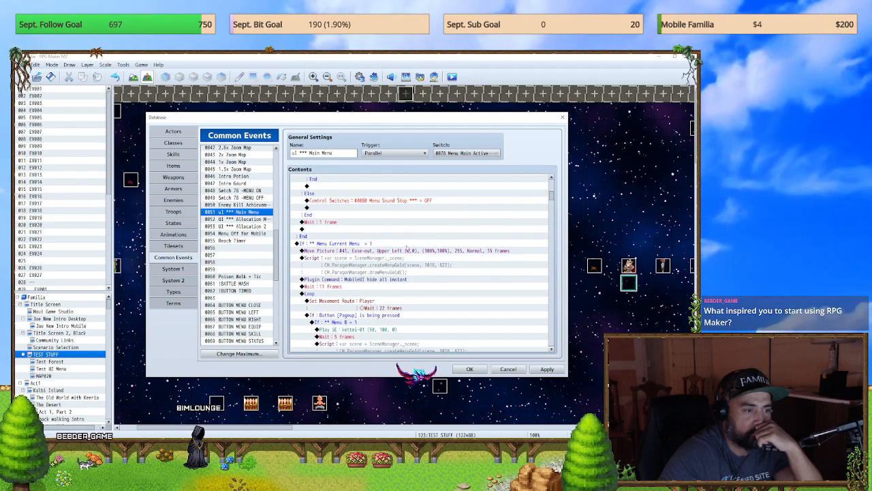
Step: Duplicate the Move Picture #41 command at the start of the Menu Current Menu = 1 branch
{"action": "left_click", "coordinate": [407, 250]}
{"action": "scroll", "coordinate": [444, 256], "scroll_direction": "down", "scroll_amount": 1}
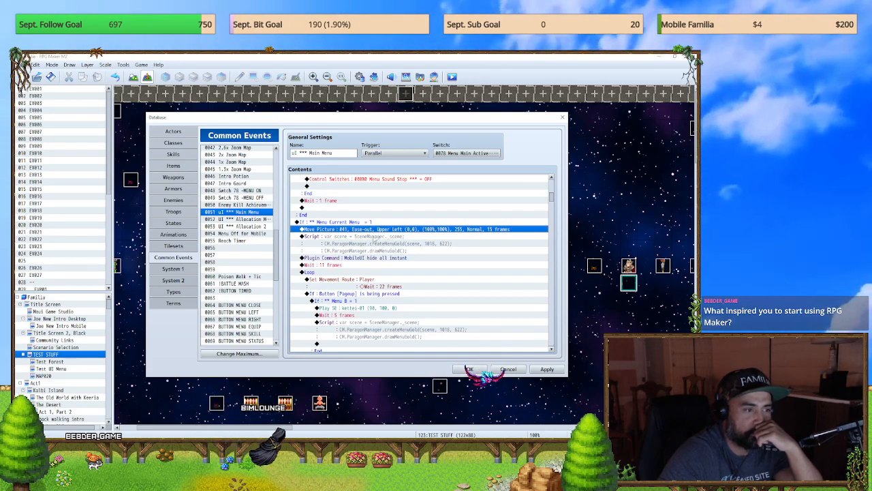
{"action": "key", "text": "ctrl+v"}
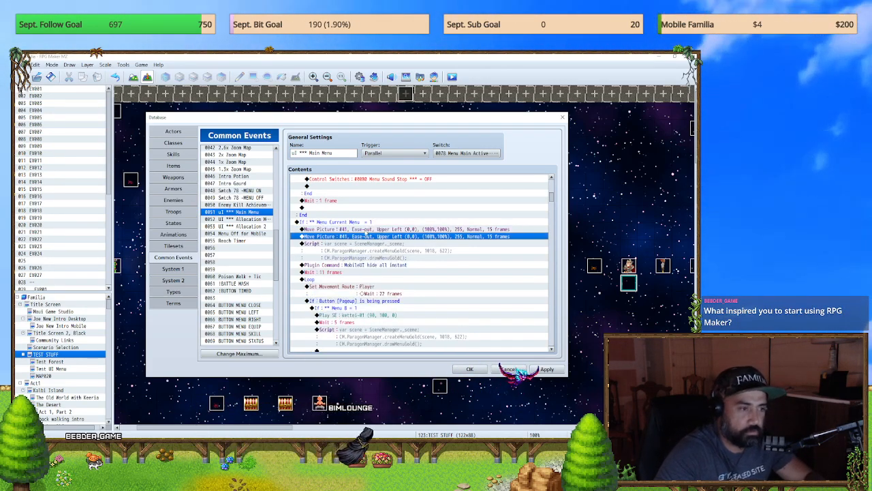
Step: Set the duplicated Move Picture command to picture number 64 with Center origin, X 1200 and Y 80
{"action": "double_click", "coordinate": [367, 236]}
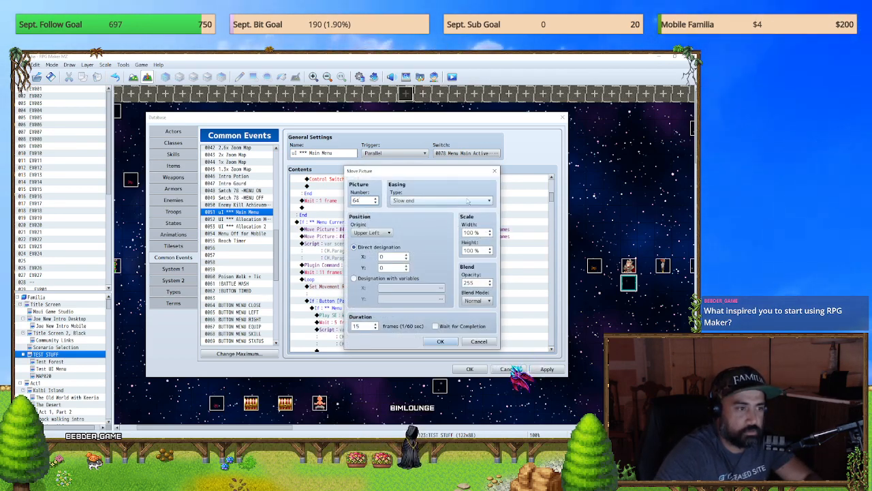
{"action": "left_click", "coordinate": [434, 202]}
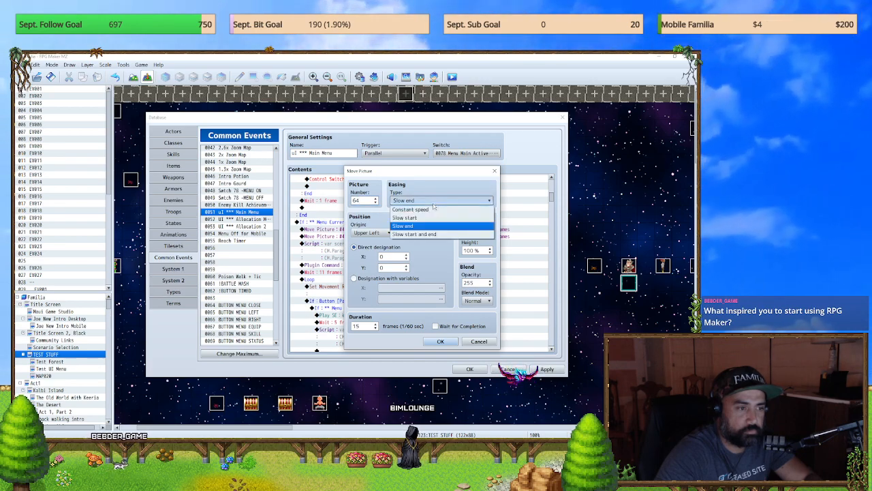
{"action": "left_click", "coordinate": [412, 226]}
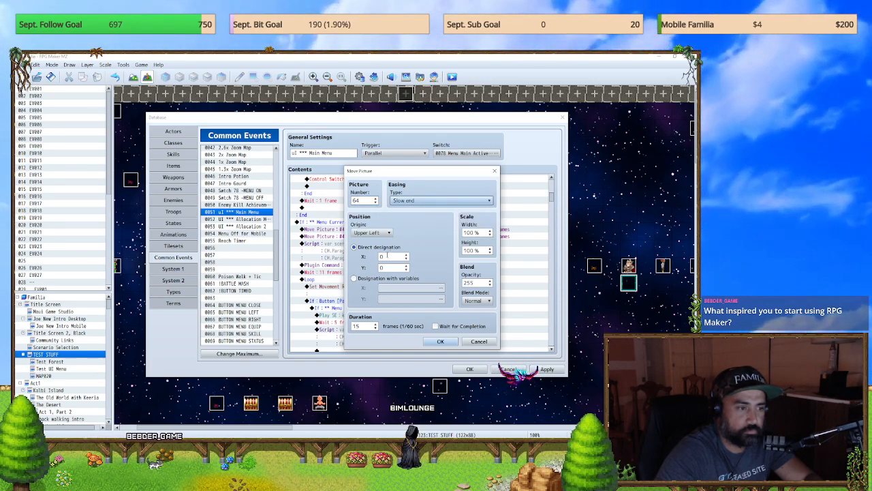
{"action": "left_click", "coordinate": [379, 233]}
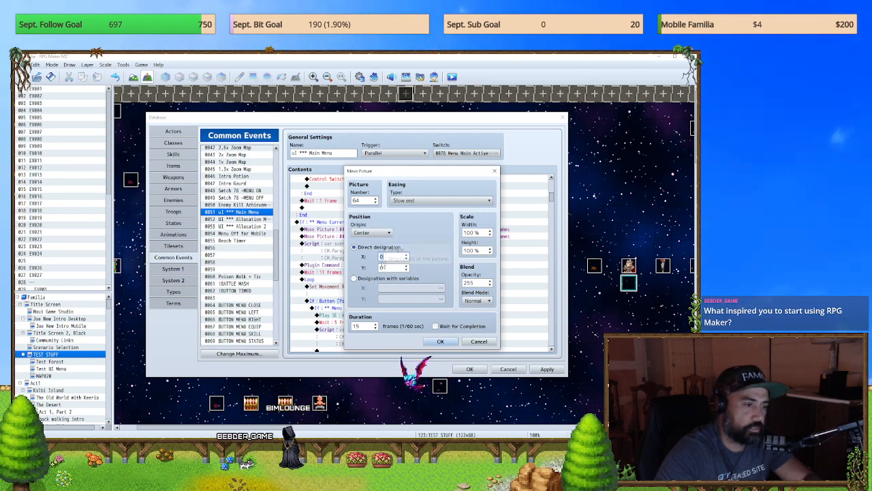
{"action": "type", "text": "120"}
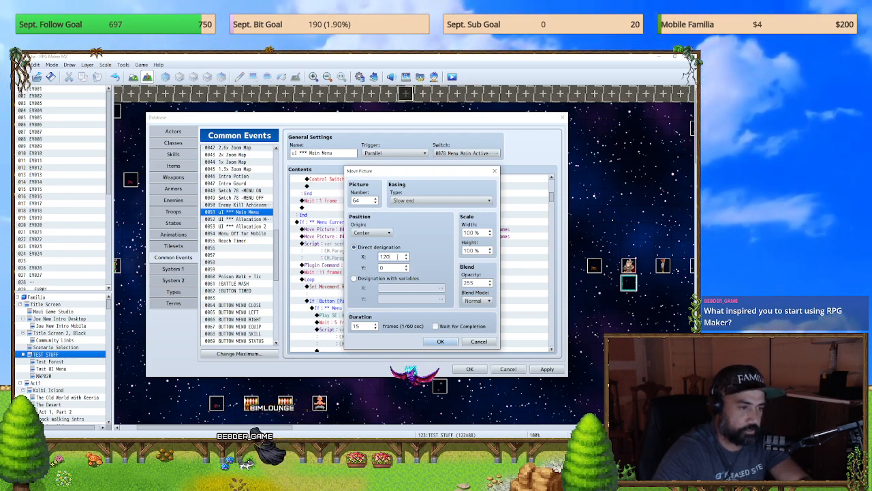
{"action": "type", "text": "0"}
{"action": "key", "text": "Tab"}
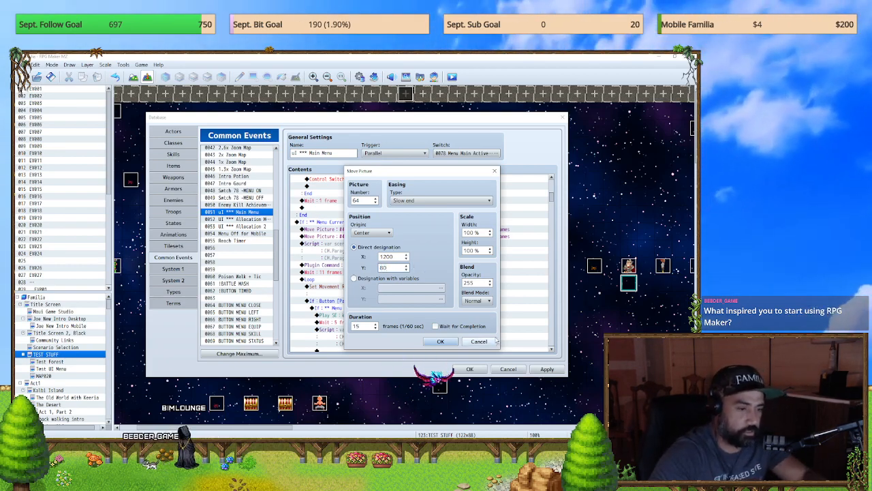
{"action": "left_click", "coordinate": [440, 342]}
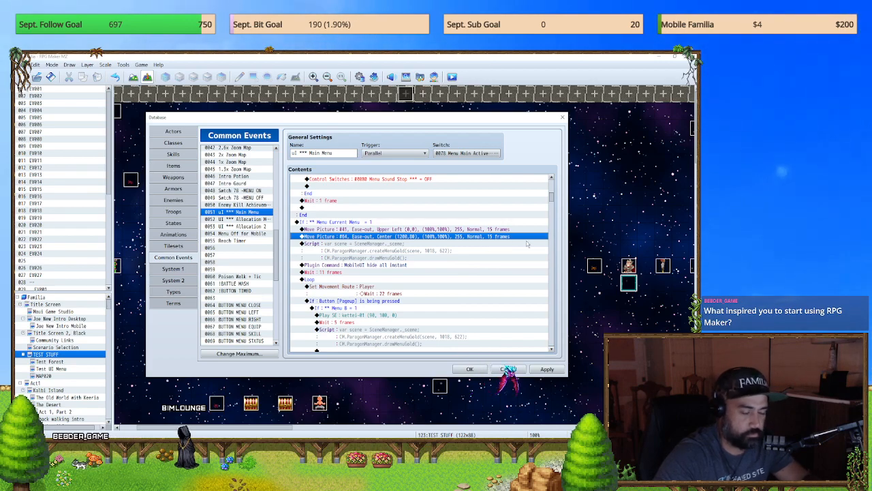
Step: Duplicate the Show Picture #47 command in the picture list at the start of the Main Menu event
{"action": "scroll", "coordinate": [553, 208], "scroll_direction": "down", "scroll_amount": 5}
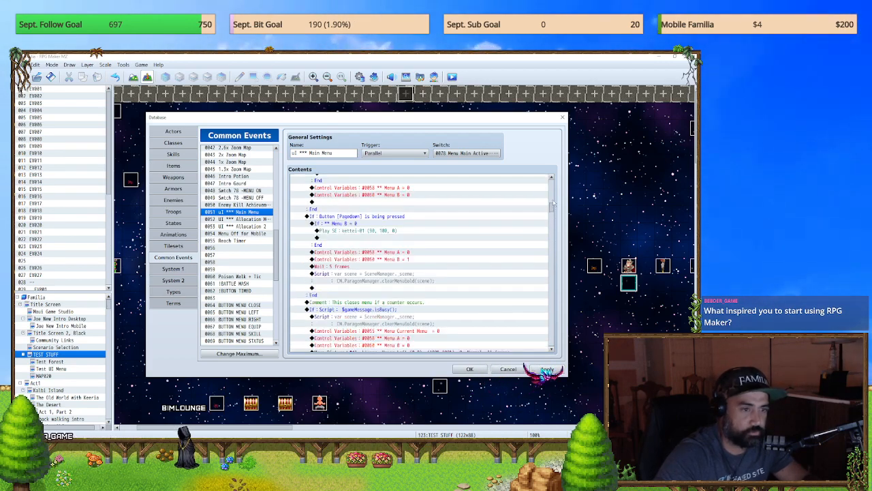
{"action": "left_click_drag", "start_coordinate": [552, 213], "coordinate": [551, 178]}
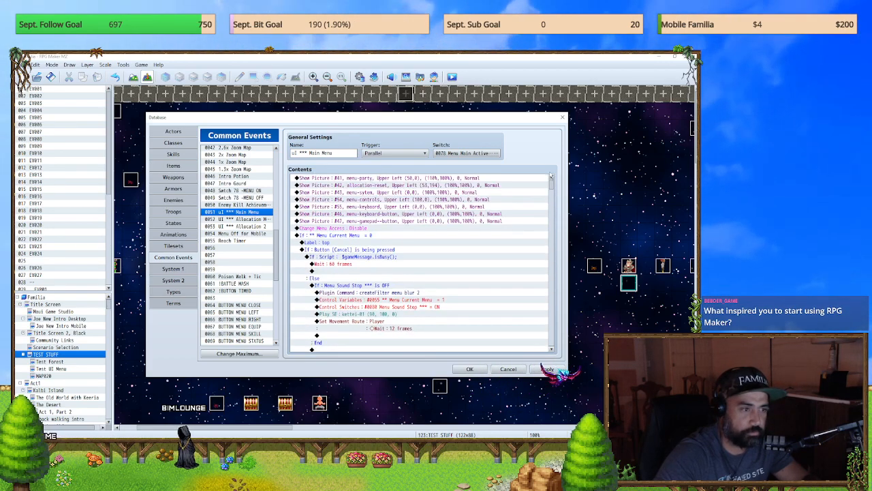
{"action": "left_click", "coordinate": [395, 220]}
{"action": "key", "text": "ctrl+c"}
{"action": "key", "text": "ctrl+v"}
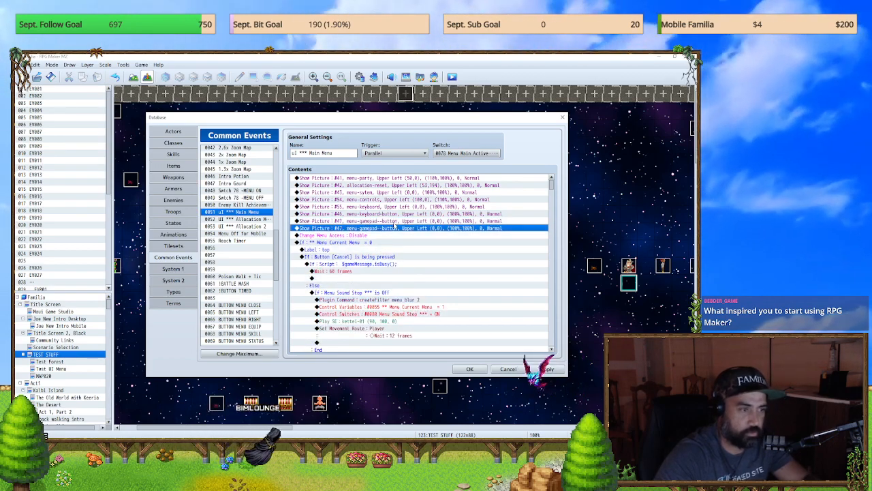
Step: Set the duplicated Show Picture command's picture number to 64 and look through the available menu images
{"action": "double_click", "coordinate": [394, 228]}
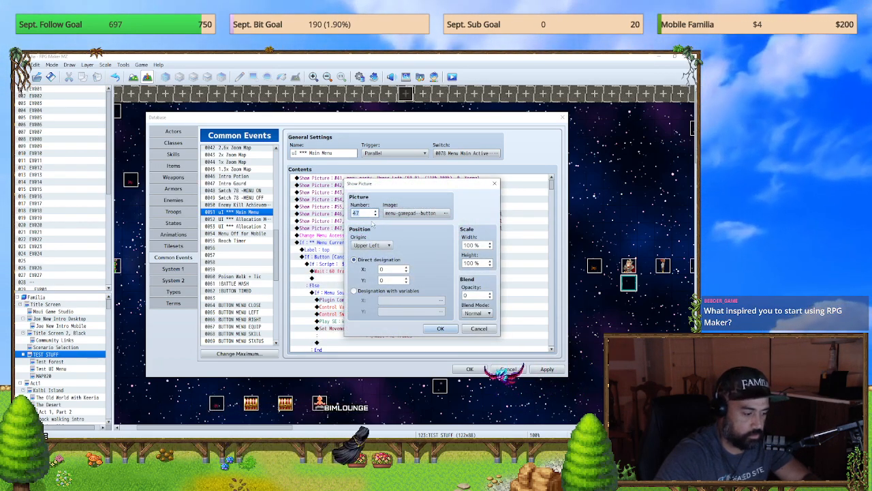
{"action": "left_click", "coordinate": [385, 214]}
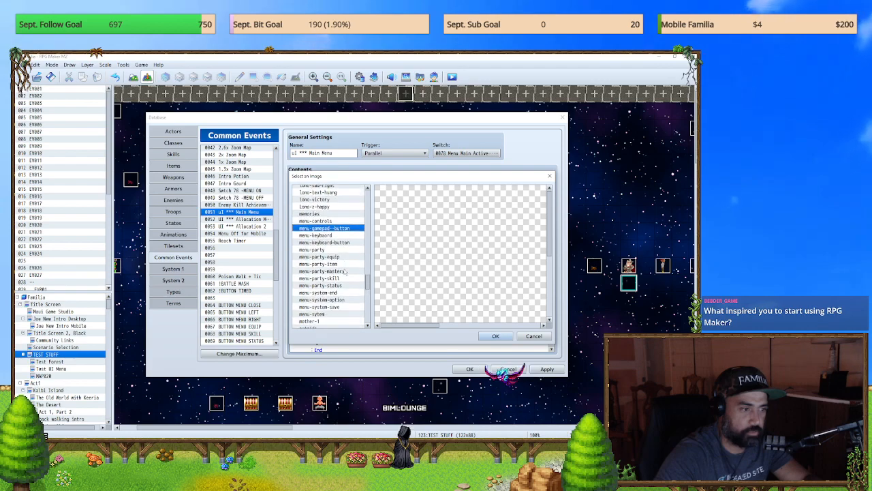
{"action": "scroll", "coordinate": [345, 271], "scroll_direction": "down", "scroll_amount": 3}
{"action": "scroll", "coordinate": [345, 271], "scroll_direction": "up", "scroll_amount": 2}
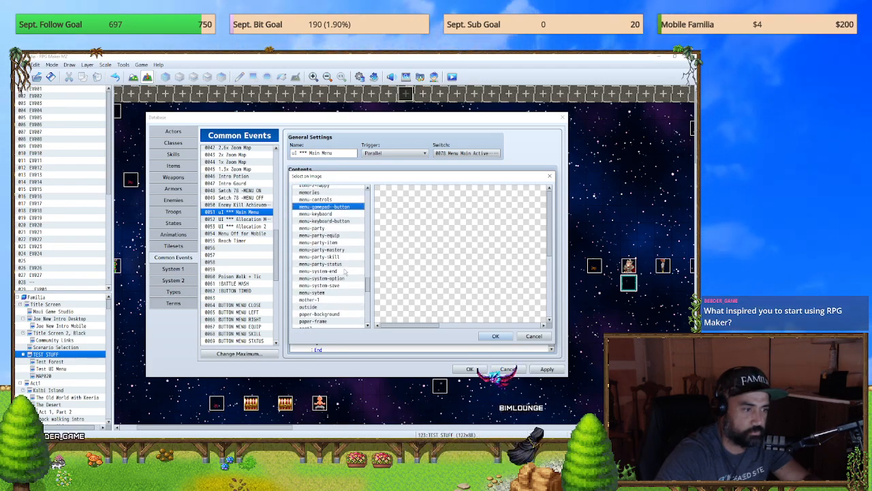
Step: Switch to Photoshop, bring up the close.png document and undo its last two changes
{"action": "key", "text": "alt+Tab"}
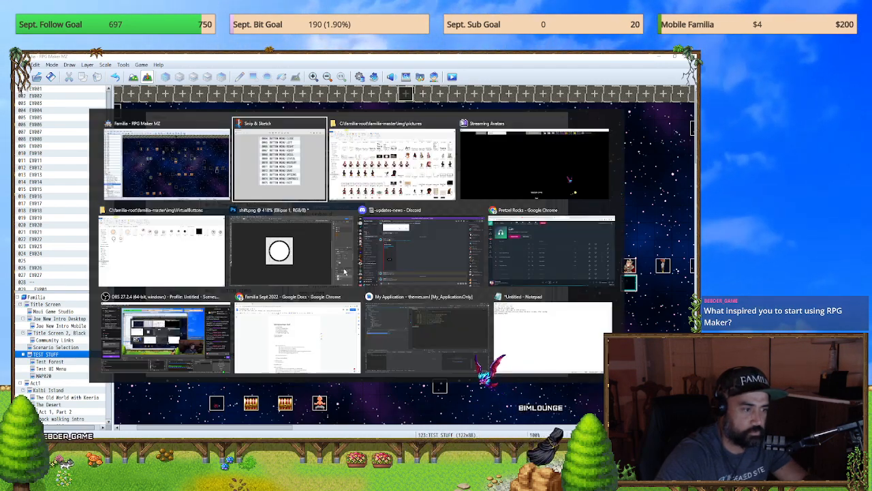
{"action": "left_click", "coordinate": [300, 260]}
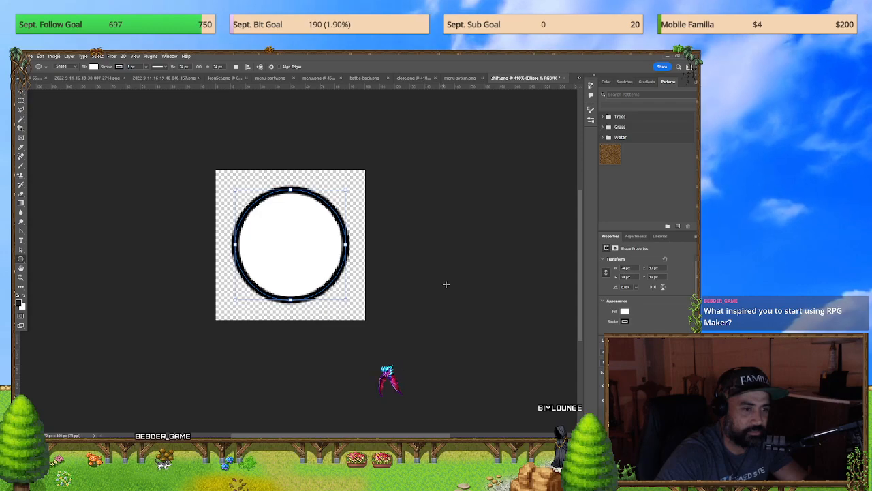
{"action": "left_click", "coordinate": [459, 79]}
{"action": "left_click", "coordinate": [410, 80]}
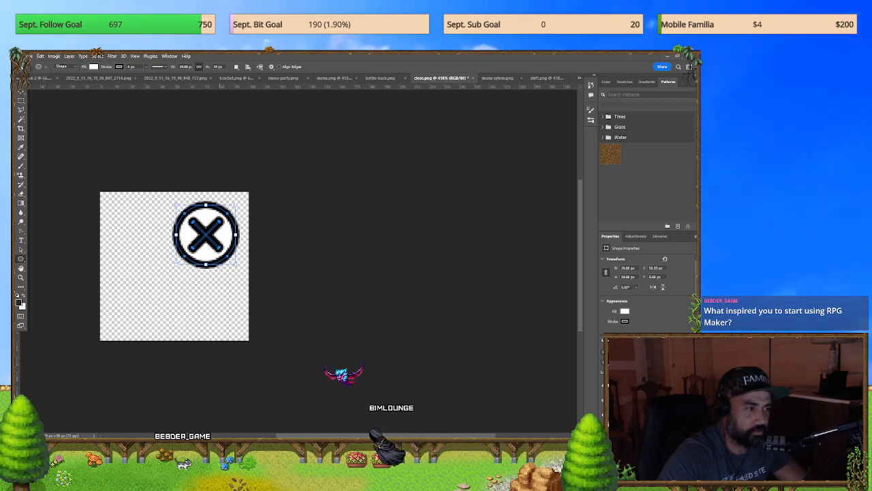
{"action": "left_click", "coordinate": [29, 56]}
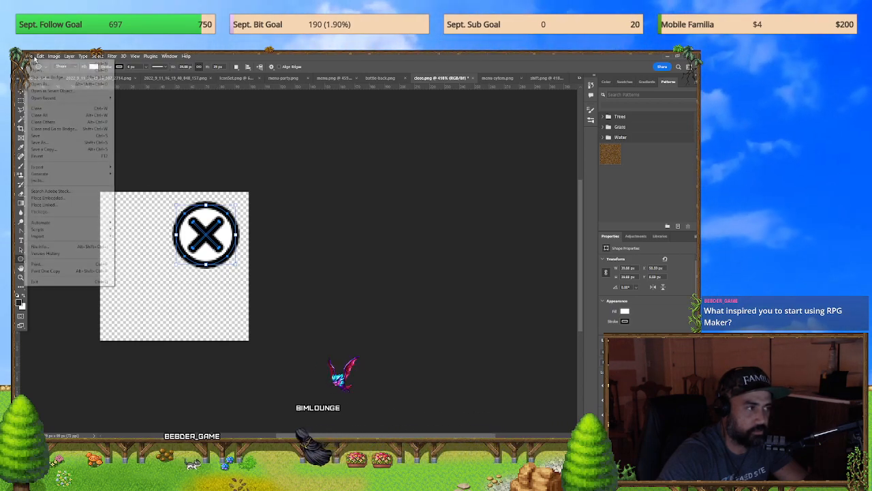
{"action": "left_click", "coordinate": [379, 162]}
{"action": "key", "text": "ctrl+z"}
{"action": "key", "text": "ctrl+z"}
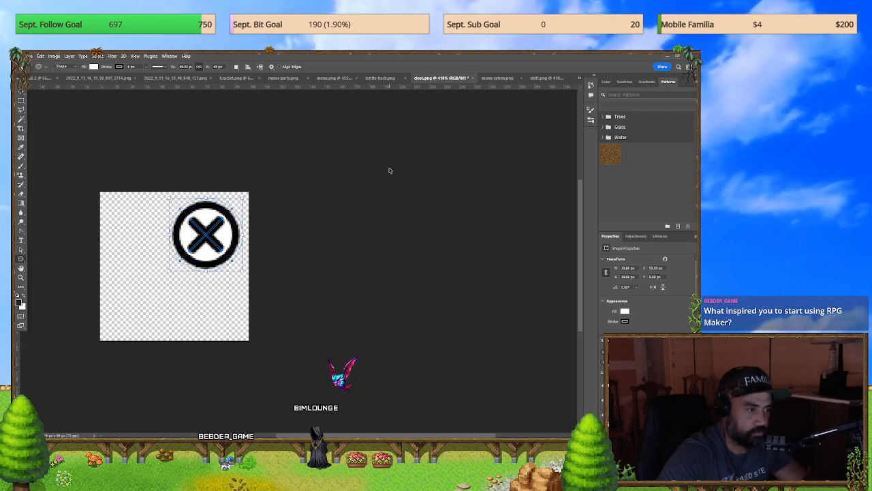
{"action": "left_click", "coordinate": [29, 56]}
{"action": "left_click", "coordinate": [354, 196]}
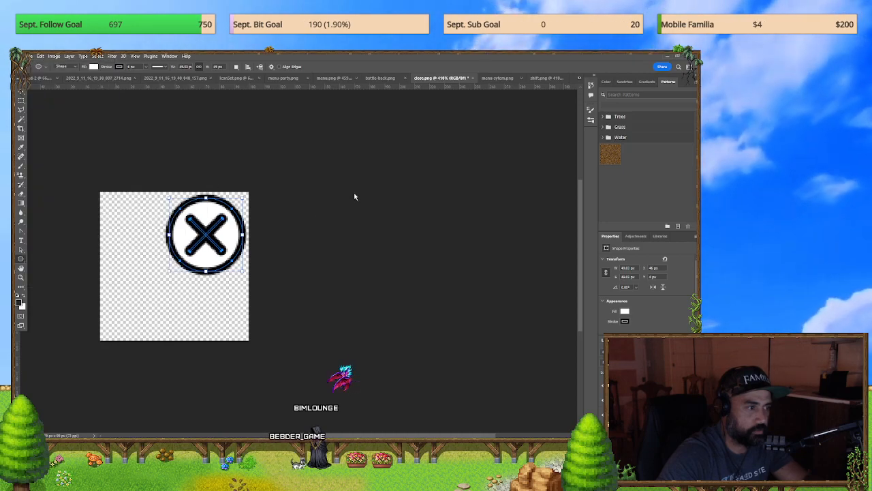
Step: Move the circled X to the center of the close.png canvas with the Move tool
{"action": "left_click_drag", "start_coordinate": [195, 280], "coordinate": [219, 276]}
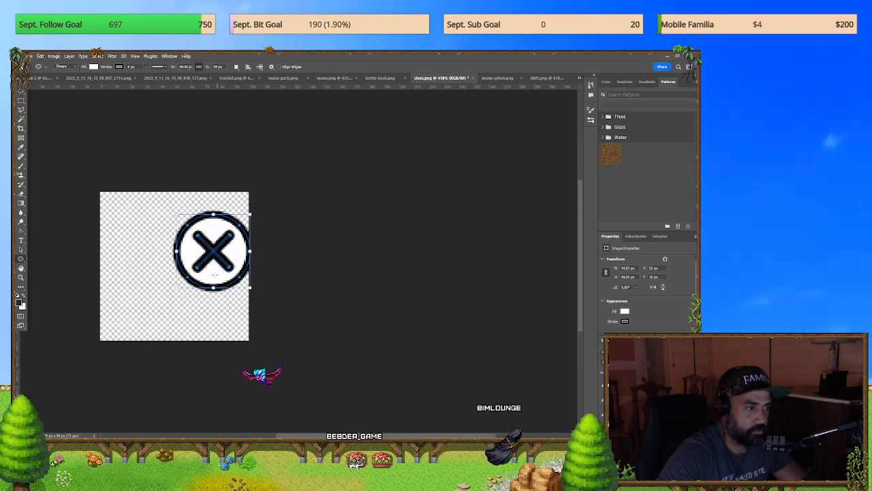
{"action": "left_click_drag", "start_coordinate": [161, 285], "coordinate": [163, 286]}
{"action": "key", "text": "ctrl+z"}
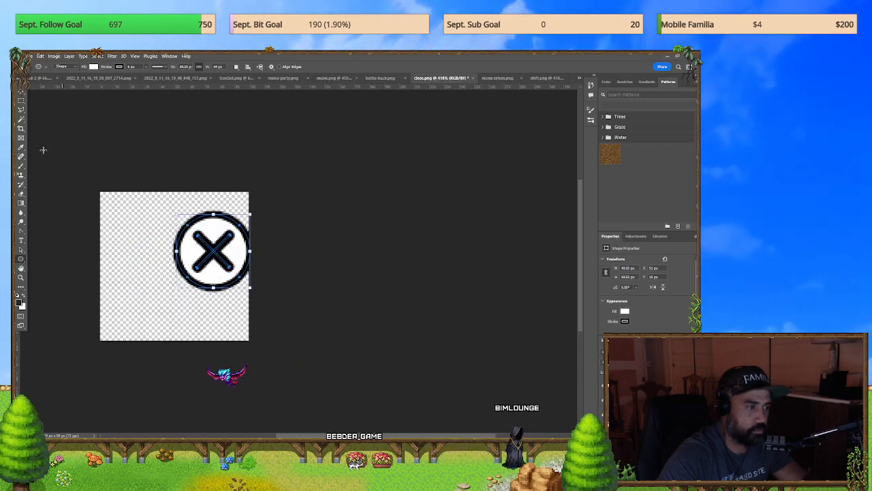
{"action": "left_click", "coordinate": [21, 90]}
{"action": "left_click_drag", "start_coordinate": [223, 280], "coordinate": [194, 284]}
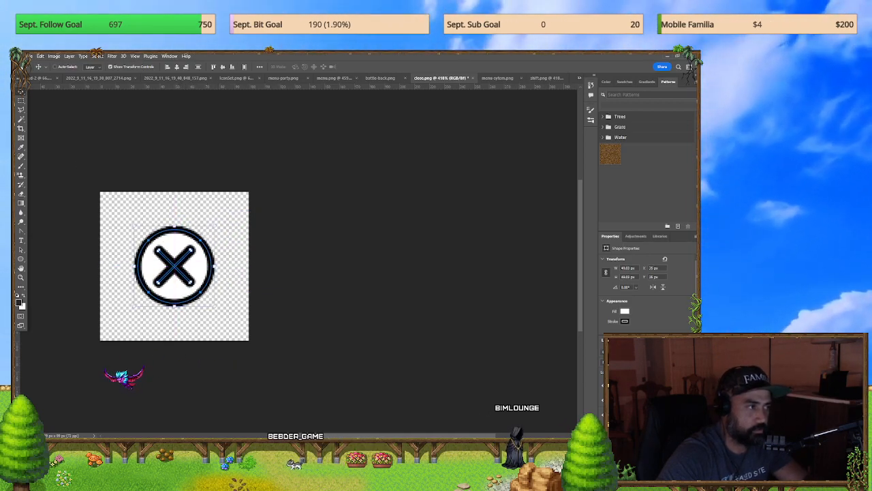
Step: Start a Save for Web export of the centered close button as PNG-24 into the img pictures folder
{"action": "left_click", "coordinate": [28, 56]}
{"action": "mouse_move", "coordinate": [102, 167]}
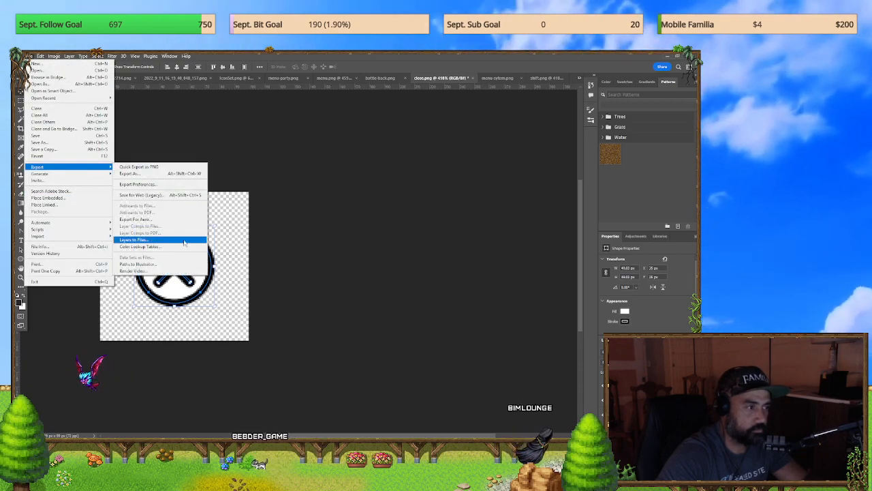
{"action": "left_click", "coordinate": [175, 196]}
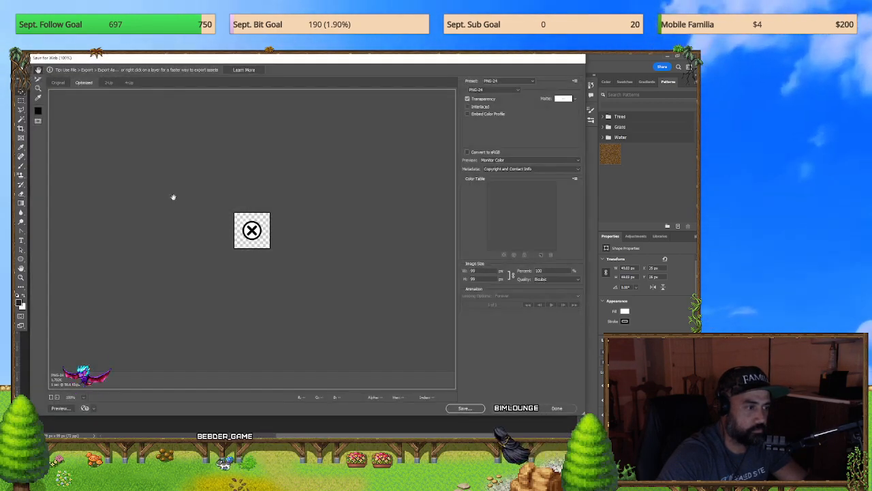
{"action": "left_click", "coordinate": [462, 407]}
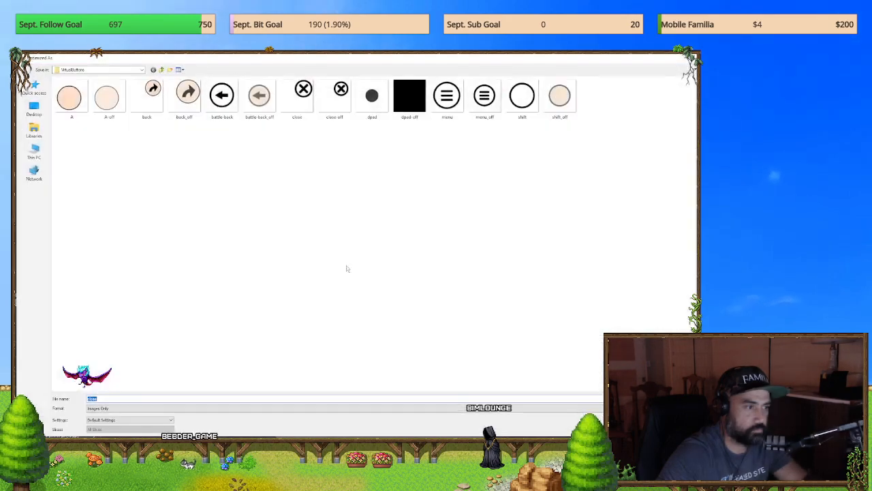
{"action": "left_click", "coordinate": [162, 71]}
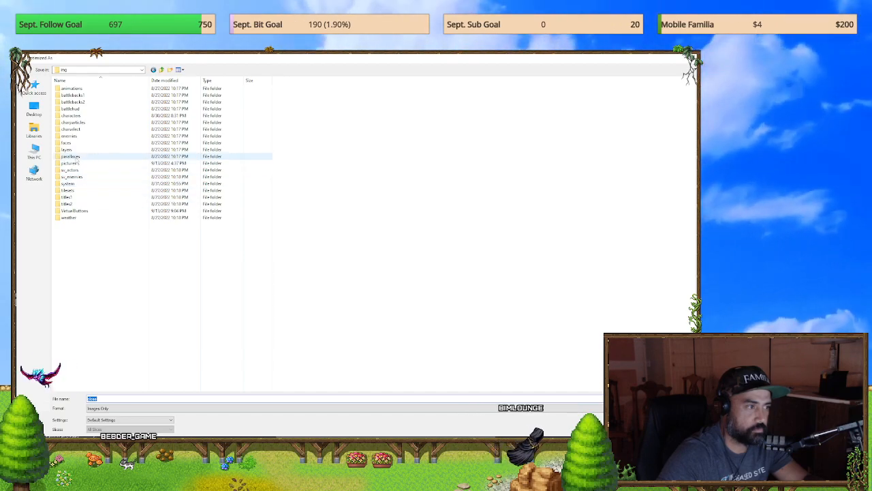
{"action": "double_click", "coordinate": [71, 162]}
{"action": "scroll", "coordinate": [561, 259], "scroll_direction": "down", "scroll_amount": 4}
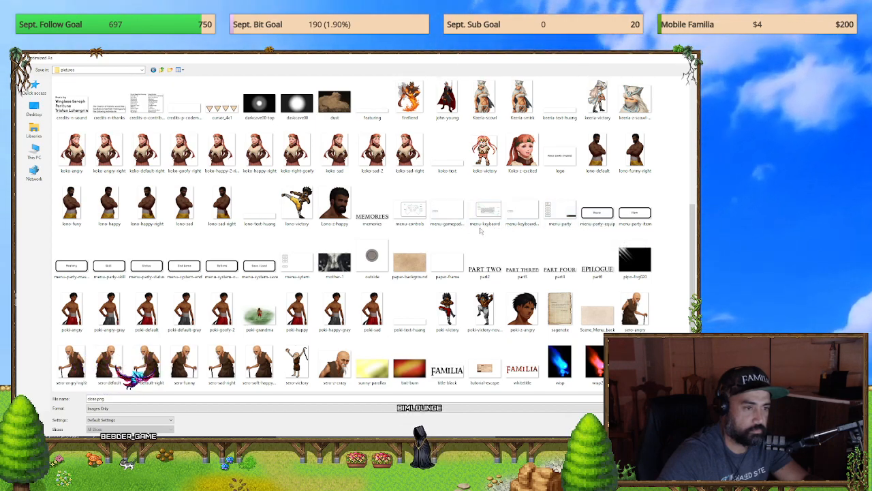
Step: Name the exported image menu-close and save it among the game's pictures
{"action": "left_click", "coordinate": [555, 226]}
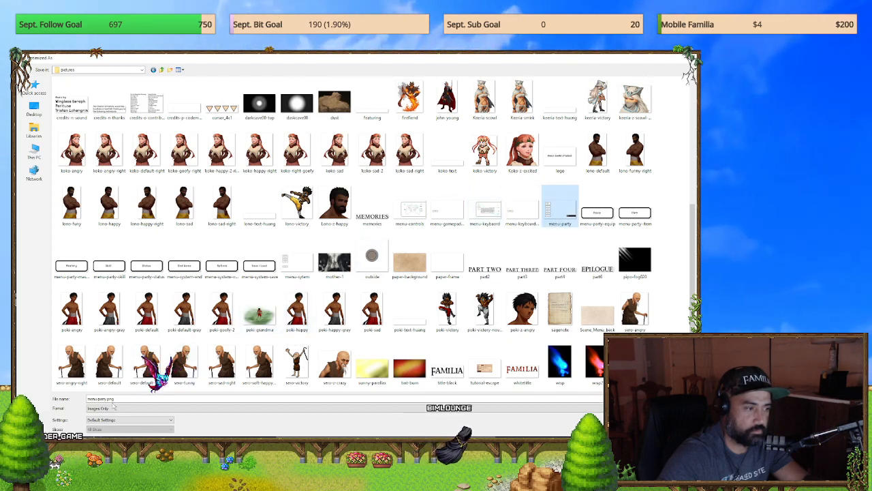
{"action": "left_click", "coordinate": [212, 400]}
{"action": "key", "text": "End"}
{"action": "key", "text": "ctrl+shift+Left"}
{"action": "key", "text": "ctrl+shift+Left"}
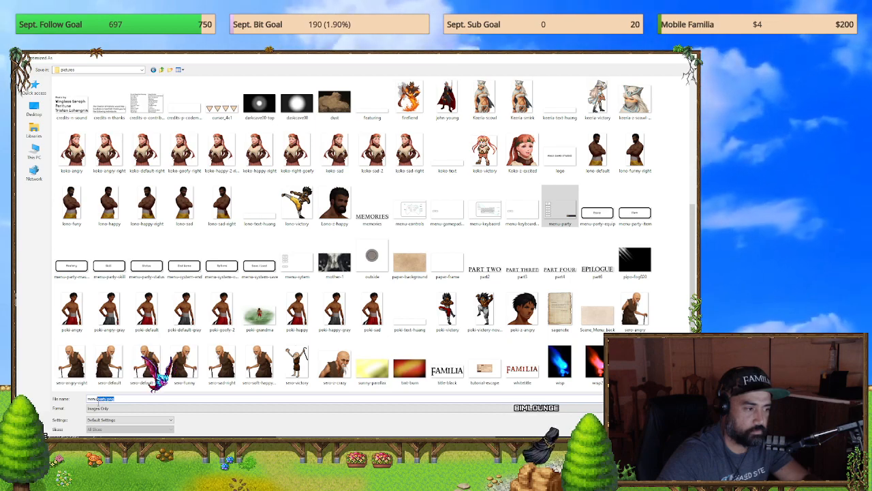
{"action": "key", "text": "BackSpace"}
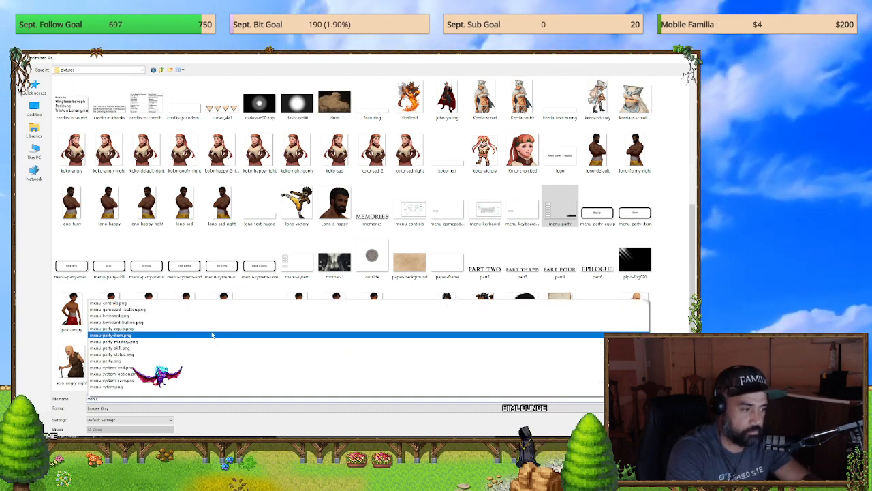
{"action": "type", "text": "quick"}
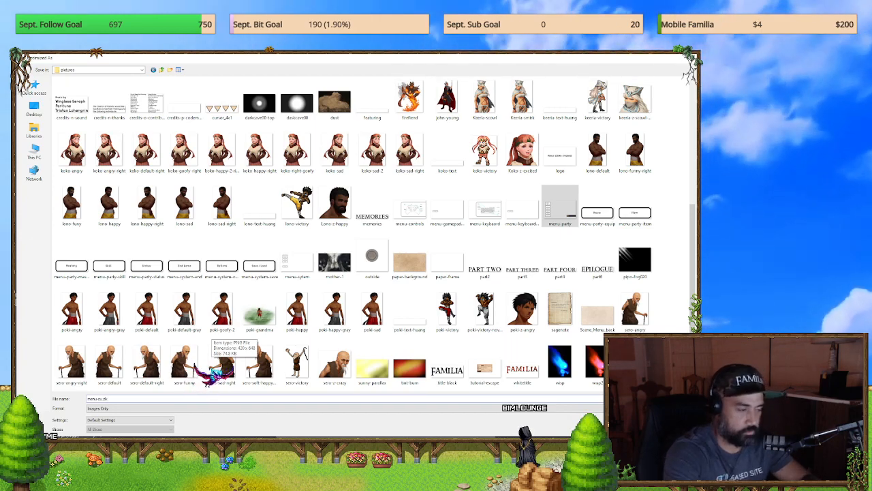
{"action": "key", "text": "BackSpace"}
{"action": "key", "text": "BackSpace"}
{"action": "key", "text": "BackSpace"}
{"action": "key", "text": "BackSpace"}
{"action": "type", "text": "lose"}
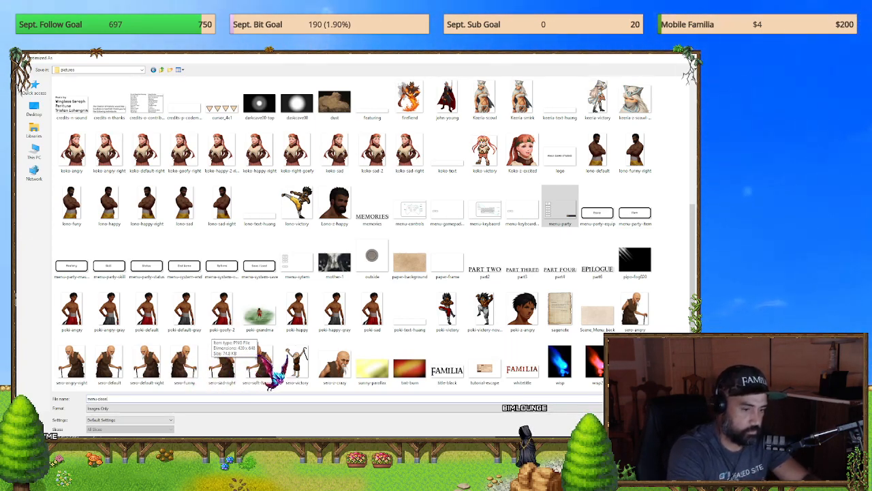
{"action": "key", "text": "Return"}
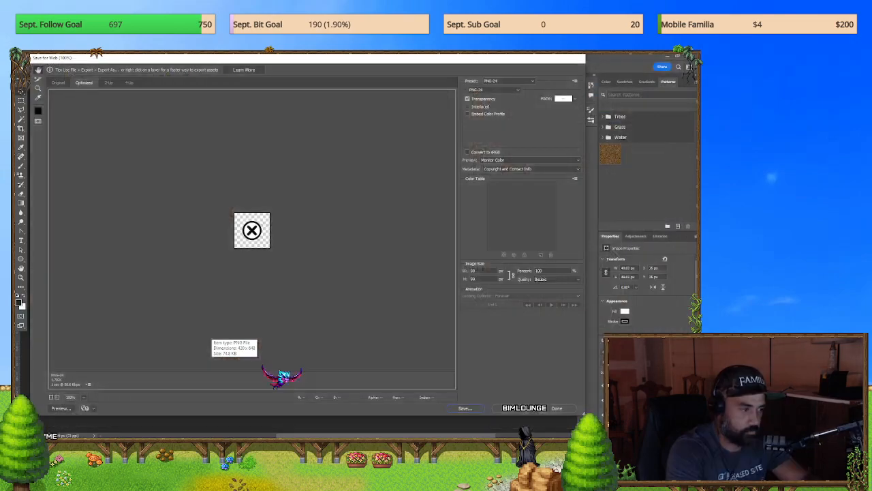
Step: Switch back to RPG Maker MZ and assign the menu-close image to the duplicated Show Picture command
{"action": "key", "text": "alt+Tab"}
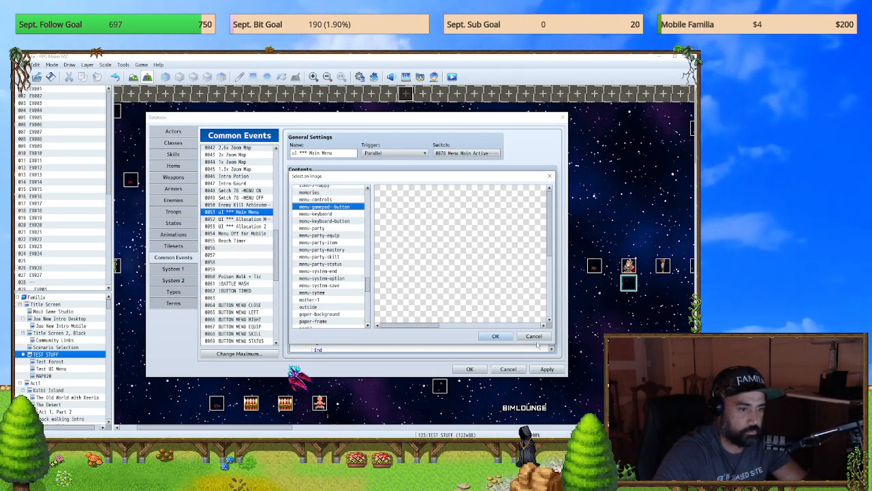
{"action": "left_click", "coordinate": [496, 336]}
{"action": "left_click", "coordinate": [413, 213]}
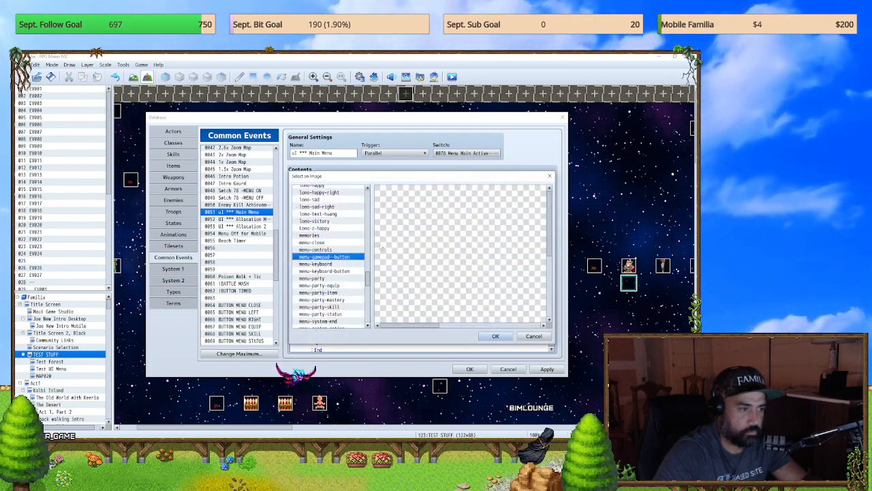
{"action": "left_click", "coordinate": [338, 242]}
{"action": "left_click", "coordinate": [498, 336]}
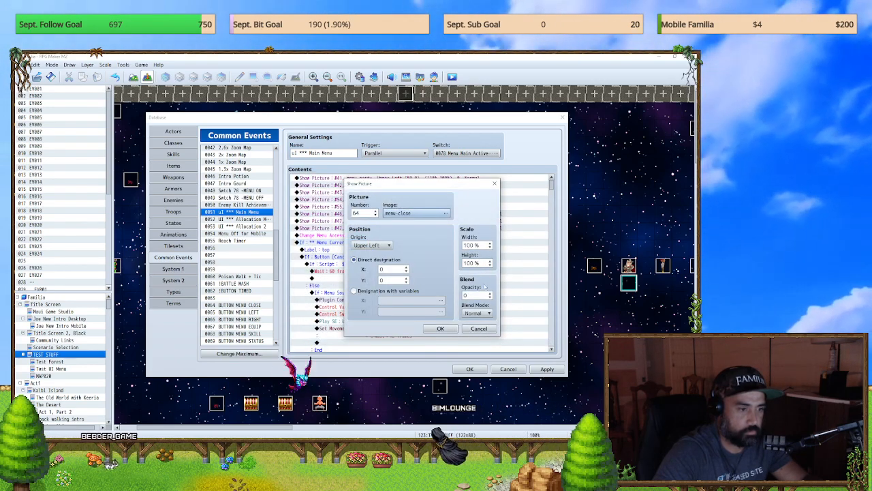
{"action": "left_click", "coordinate": [440, 327]}
Step: Open the Move Picture #64 command in the Menu Current Menu = 1 branch for editing
{"action": "scroll", "coordinate": [547, 253], "scroll_direction": "down", "scroll_amount": 5}
{"action": "left_click_drag", "start_coordinate": [548, 253], "coordinate": [577, 200]}
{"action": "left_click", "coordinate": [444, 252]}
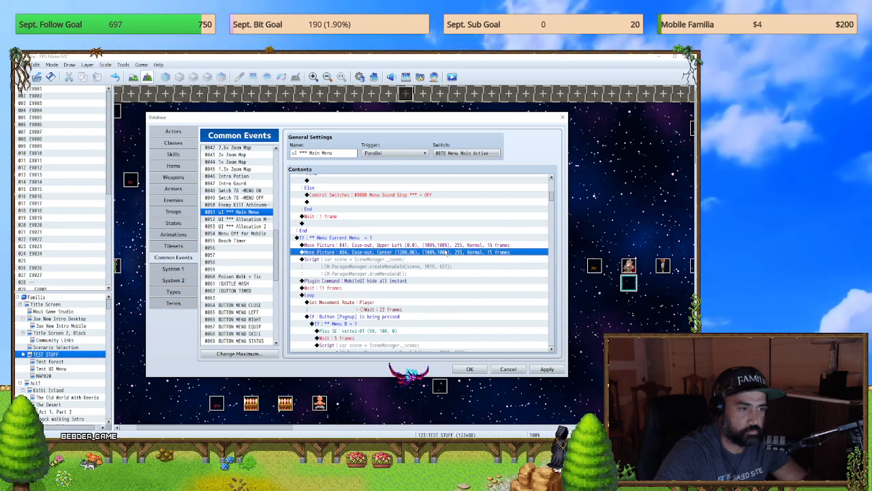
{"action": "double_click", "coordinate": [443, 252]}
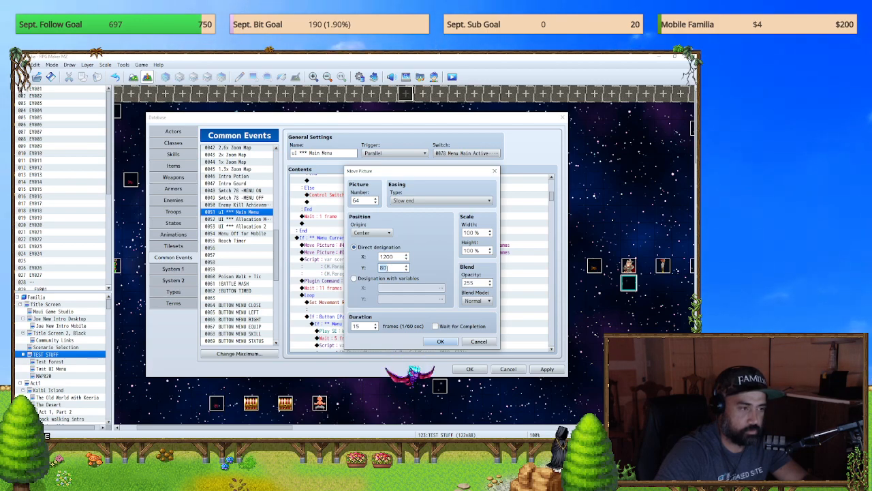
Step: Switch to Photoshop and check the image size of close.png
{"action": "key", "text": "alt+Tab"}
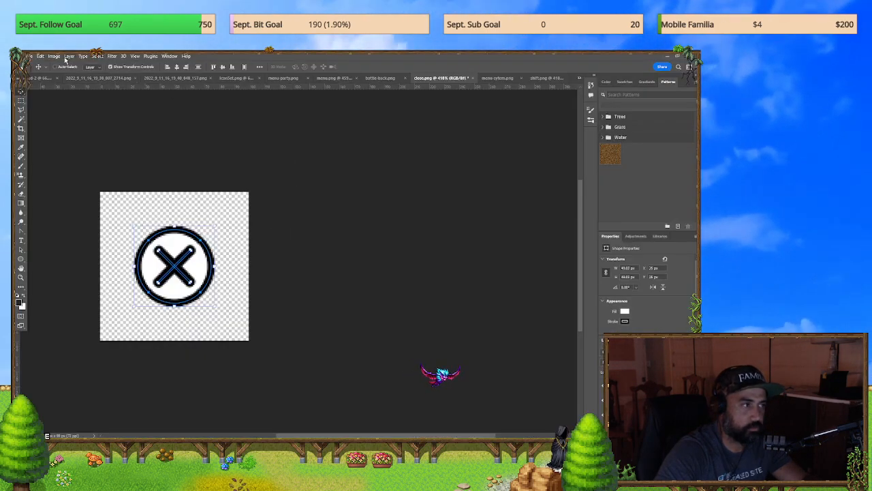
{"action": "left_click", "coordinate": [56, 57]}
{"action": "left_click", "coordinate": [72, 116]}
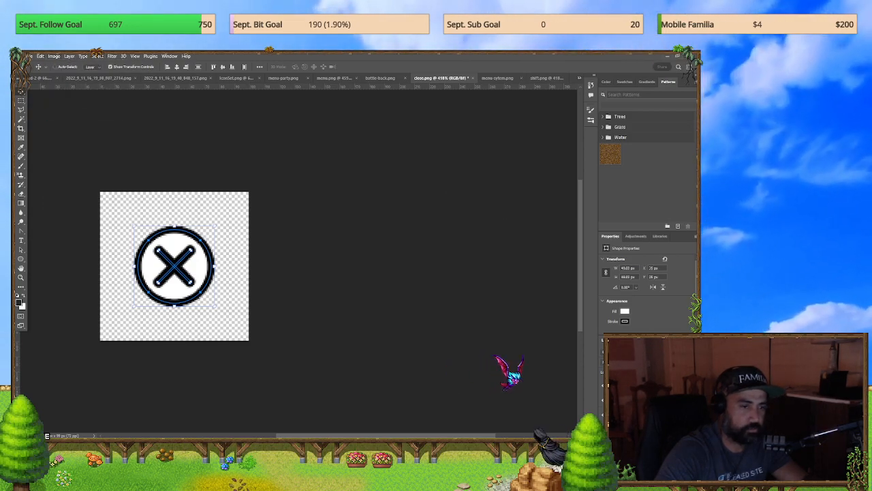
Step: Switch back to RPG Maker MZ and set the X position of the Move Picture #64 command to 1180
{"action": "key", "text": "alt+Tab"}
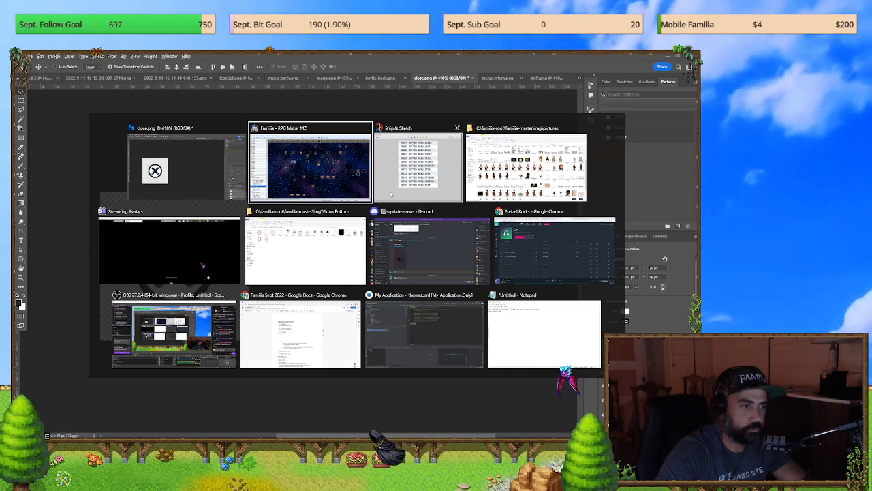
{"action": "left_click", "coordinate": [344, 197]}
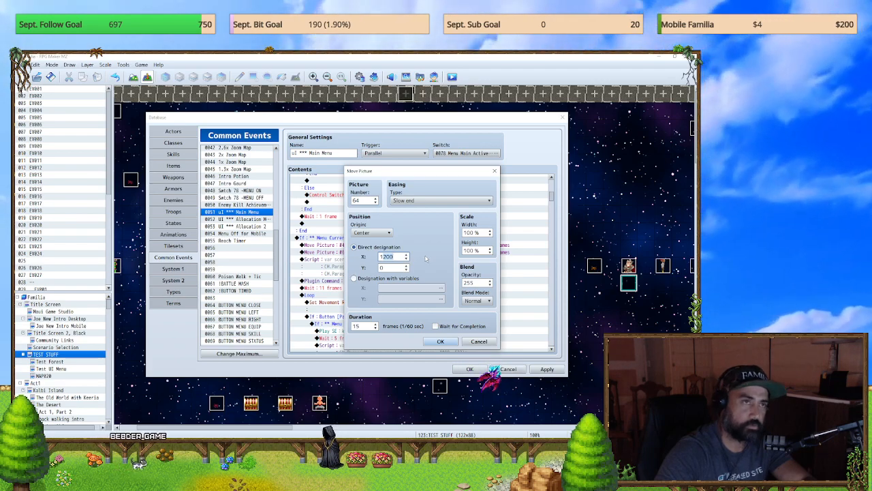
{"action": "type", "text": "11"}
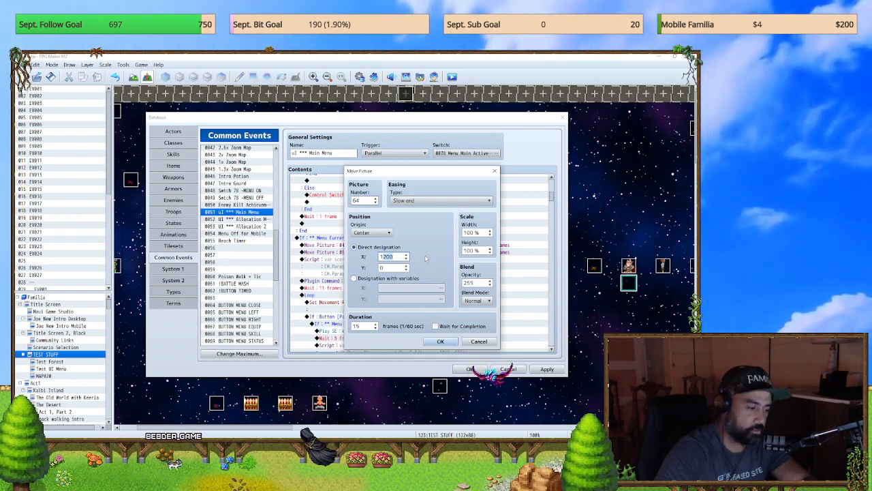
{"action": "type", "text": "80"}
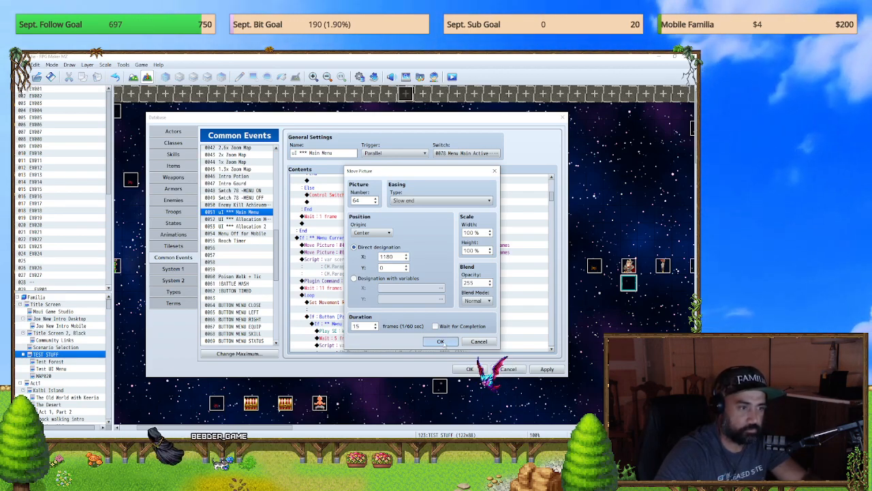
{"action": "left_click", "coordinate": [440, 341]}
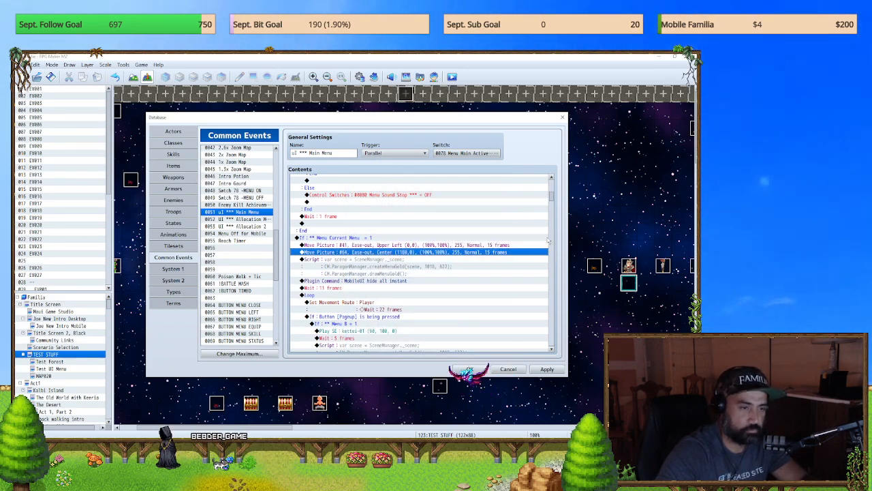
Step: Review the Move Picture commands in the Main Menu event and save the database changes
{"action": "left_click_drag", "start_coordinate": [551, 197], "coordinate": [555, 201]}
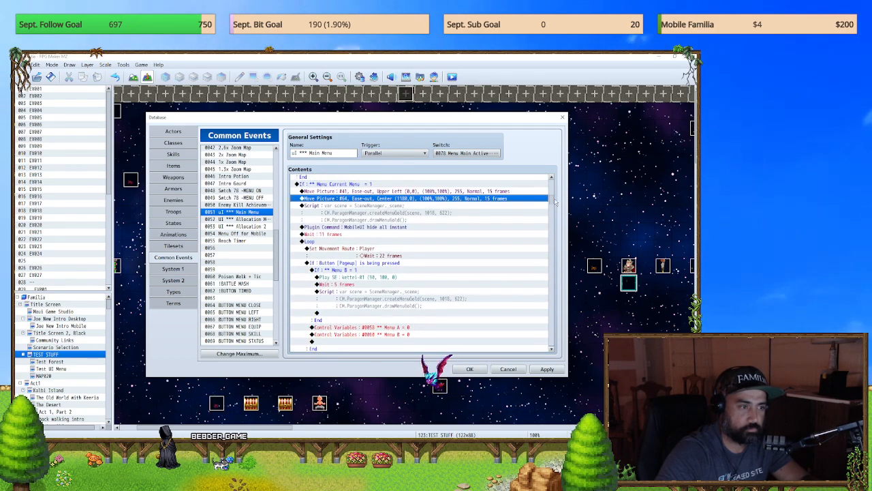
{"action": "left_click", "coordinate": [460, 192]}
{"action": "mouse_move", "coordinate": [553, 200]}
{"action": "left_mouse_down"}
{"action": "mouse_move", "coordinate": [537, 155]}
{"action": "mouse_move", "coordinate": [540, 199]}
{"action": "left_mouse_up"}
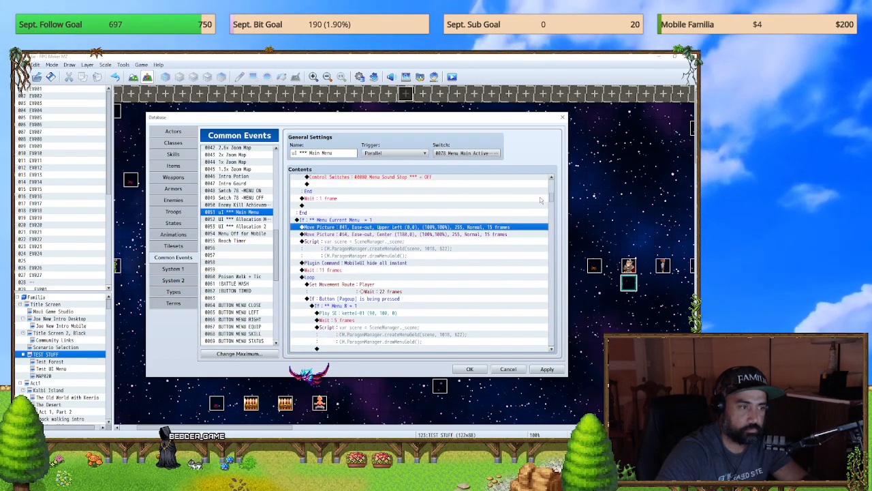
{"action": "left_click", "coordinate": [470, 235]}
{"action": "scroll", "coordinate": [466, 241], "scroll_direction": "down", "scroll_amount": 5}
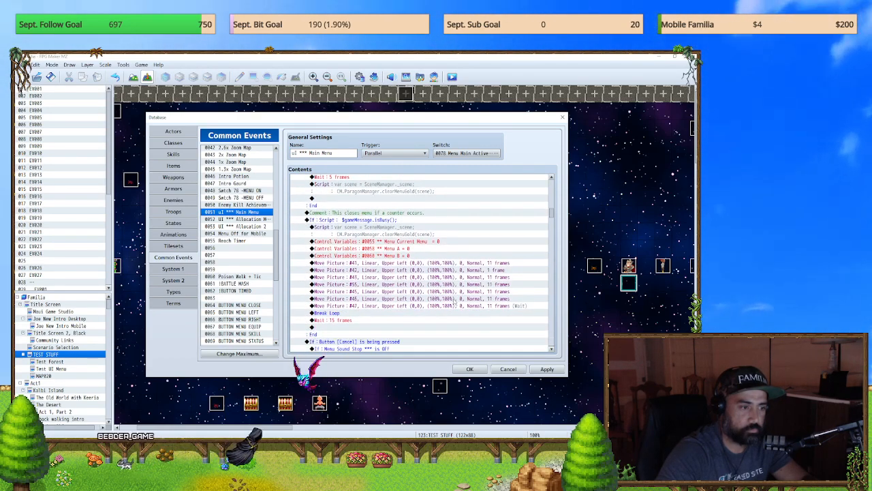
{"action": "scroll", "coordinate": [454, 301], "scroll_direction": "down", "scroll_amount": 3}
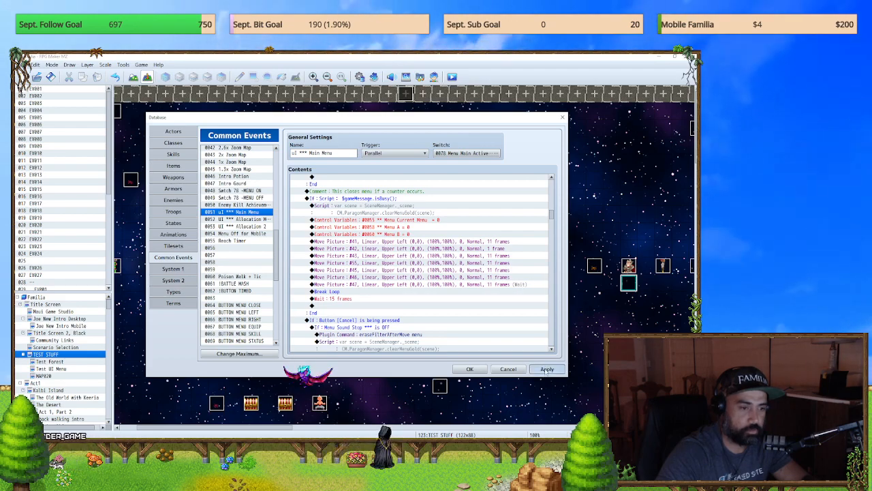
{"action": "left_click", "coordinate": [470, 369]}
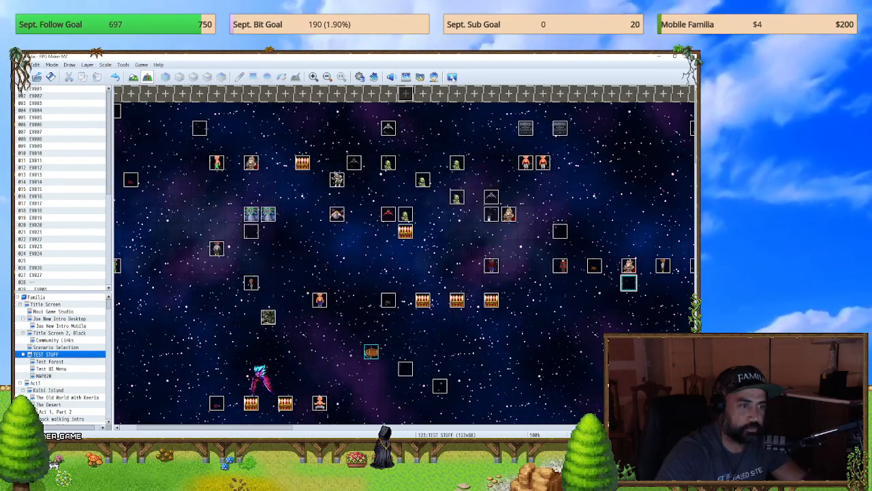
Step: Start a playtest, walk the character on the test map, and open and close the menu to check its close button
{"action": "left_click", "coordinate": [452, 77]}
{"action": "left_click", "coordinate": [342, 260]}
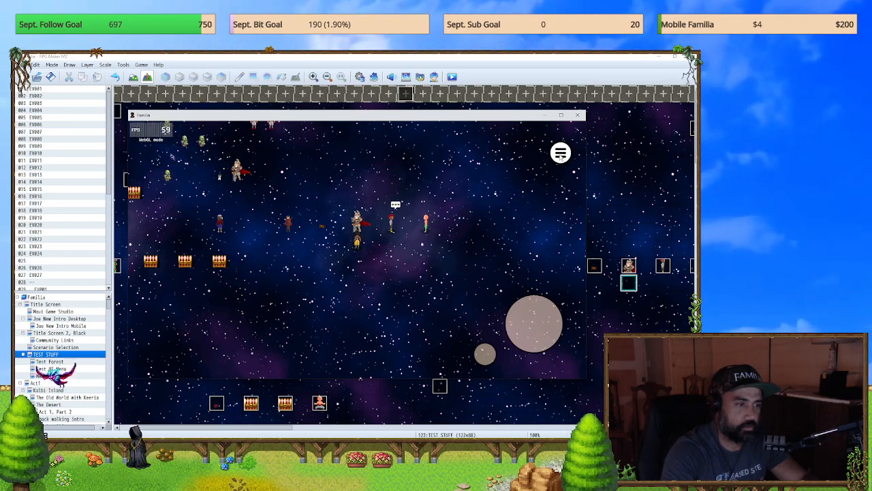
{"action": "key", "text": "Down"}
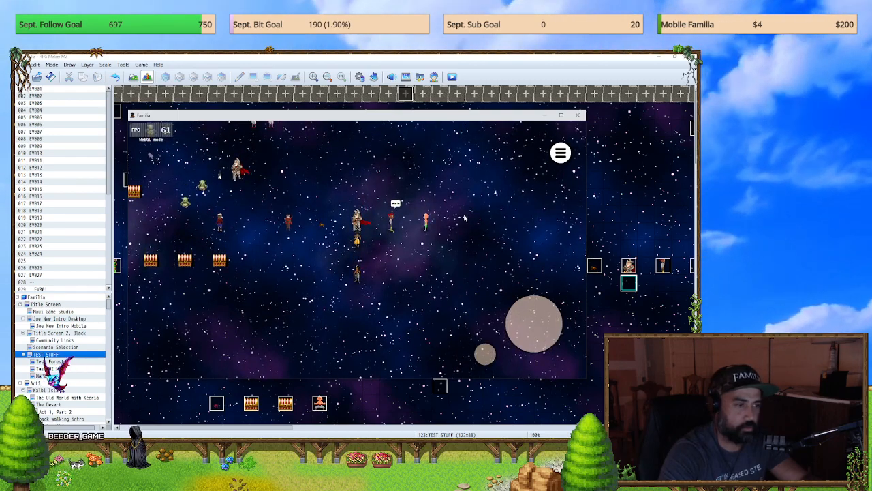
{"action": "key", "text": "Down"}
{"action": "key", "text": "Right"}
{"action": "key", "text": "Escape"}
{"action": "key", "text": "Escape"}
{"action": "key", "text": "Escape"}
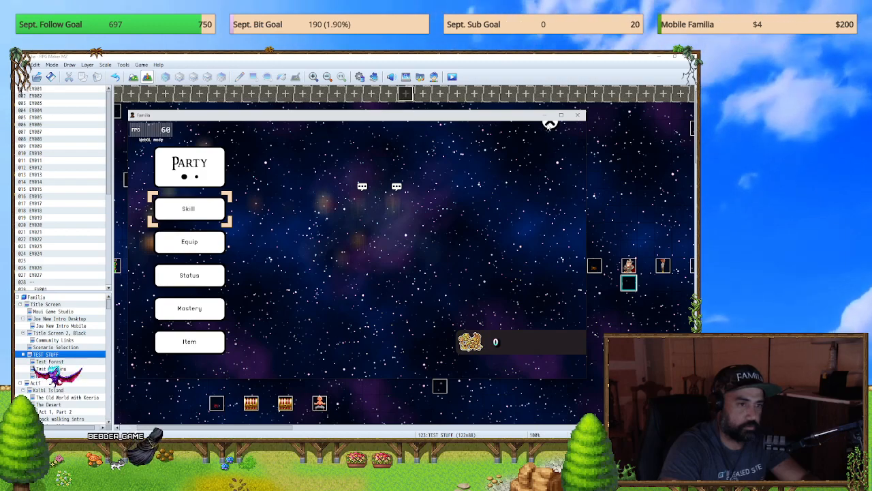
{"action": "key", "text": "Escape"}
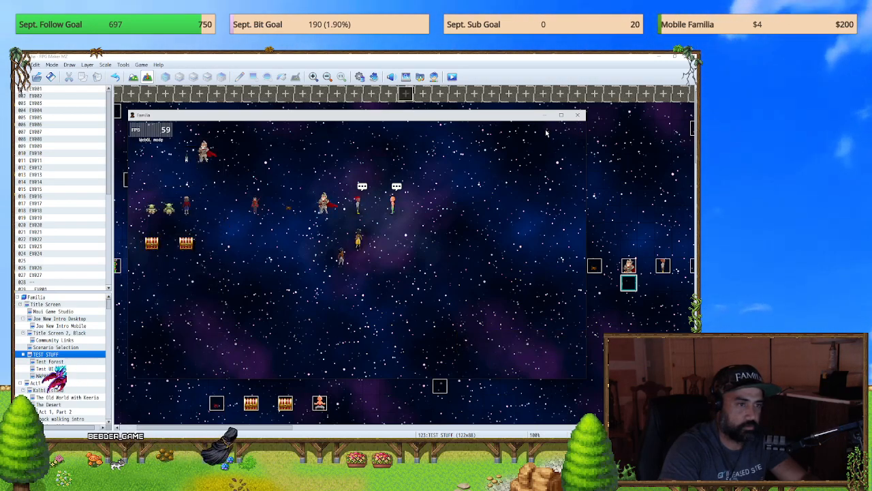
Step: Walk the character around again, reopen the menu to recheck the close button, and end the playtest
{"action": "key", "text": "Left"}
{"action": "key", "text": "Up"}
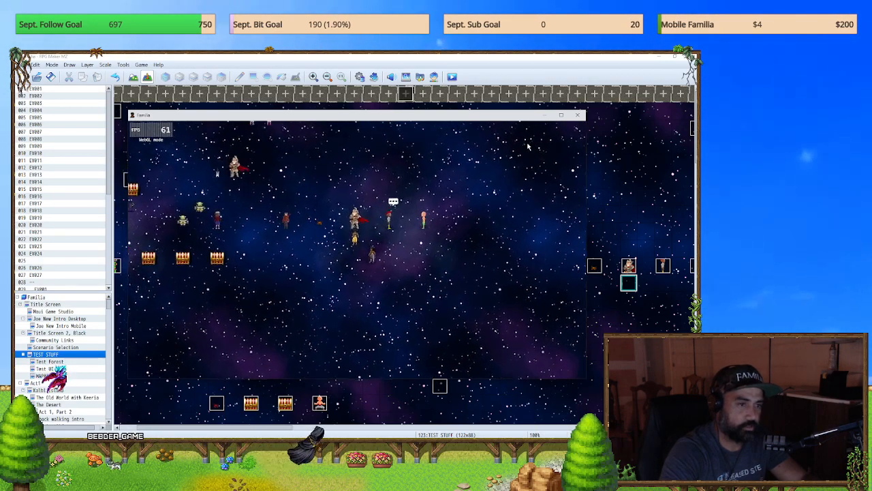
{"action": "key", "text": "Right"}
{"action": "key", "text": "Right"}
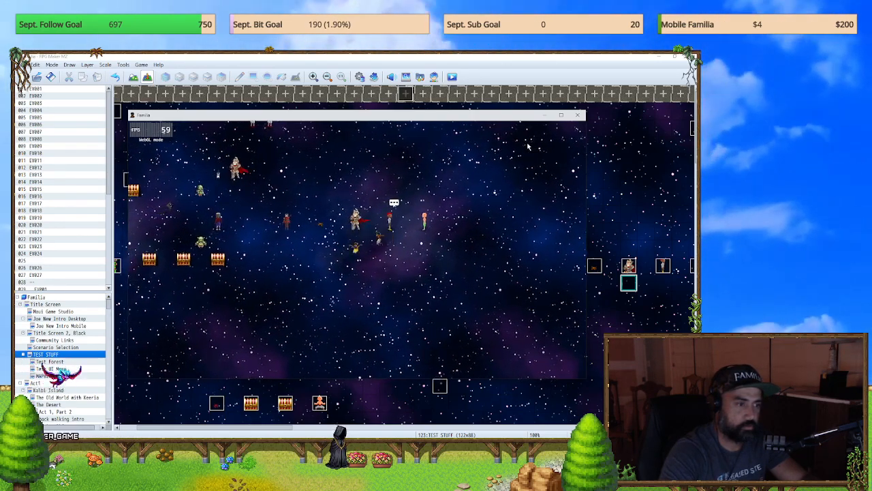
{"action": "key", "text": "Escape"}
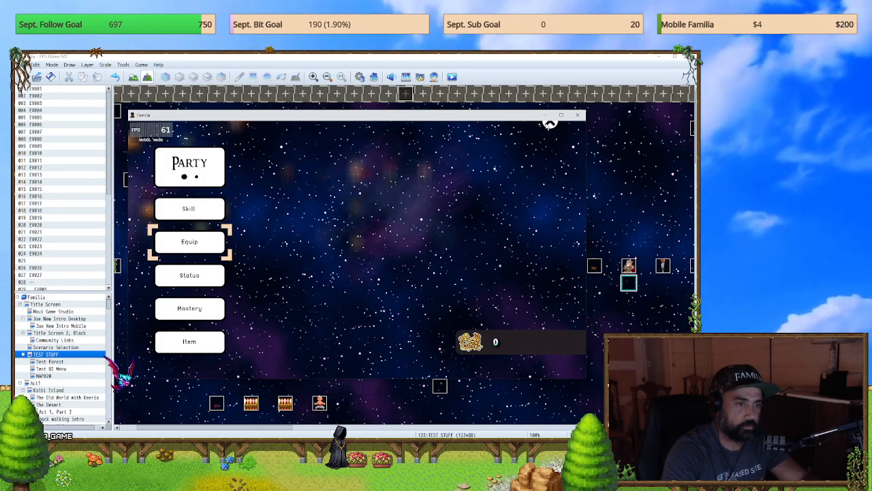
{"action": "left_click", "coordinate": [577, 114]}
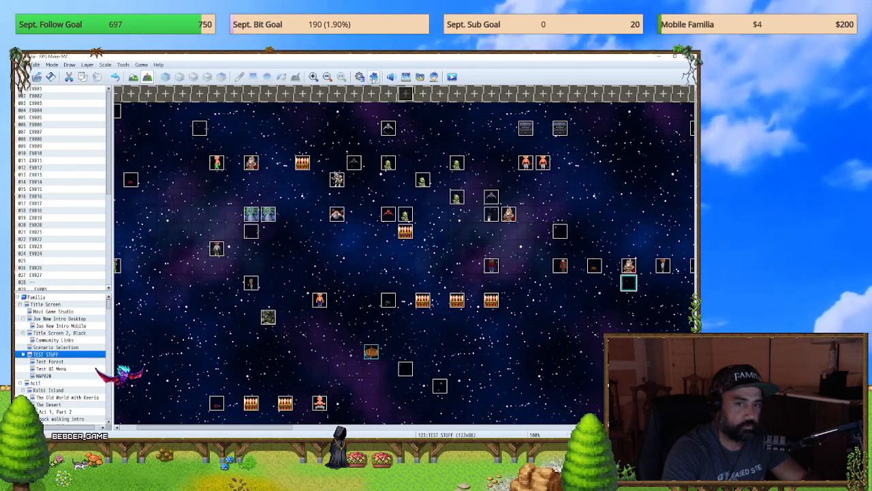
Step: Open the BUTTON MENU CLOSE common event in the database
{"action": "left_click", "coordinate": [373, 77]}
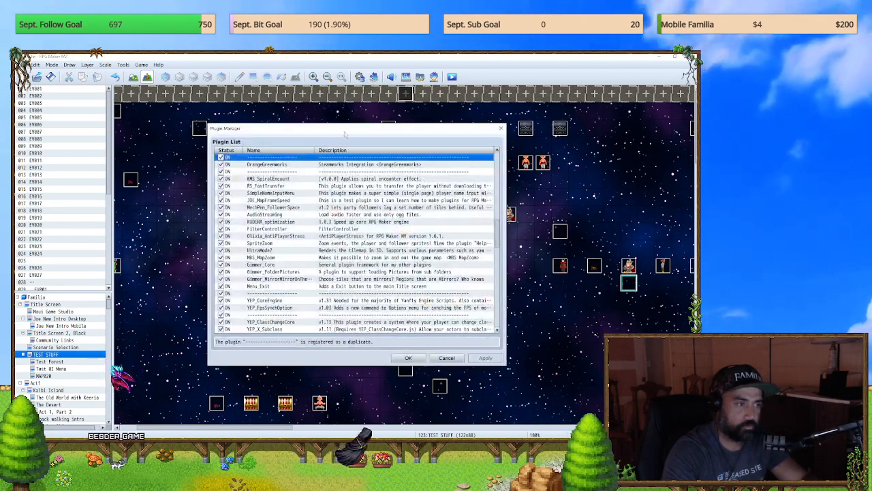
{"action": "left_click", "coordinate": [501, 128]}
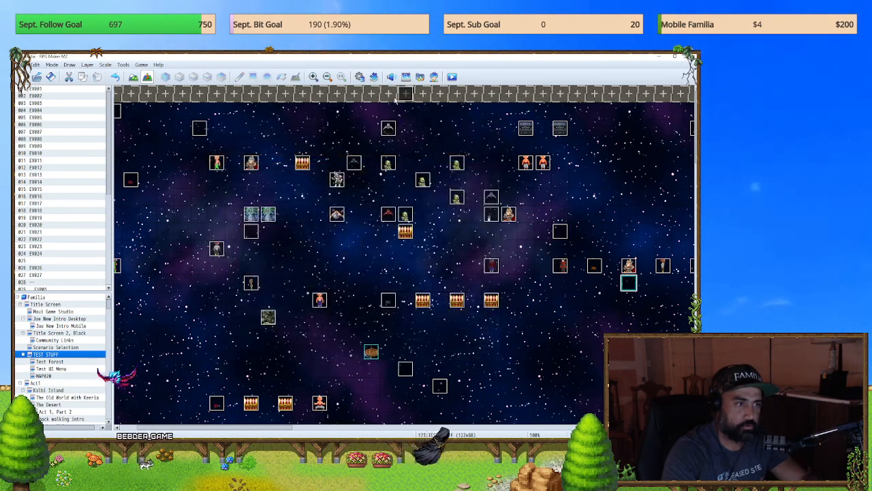
{"action": "left_click", "coordinate": [359, 77]}
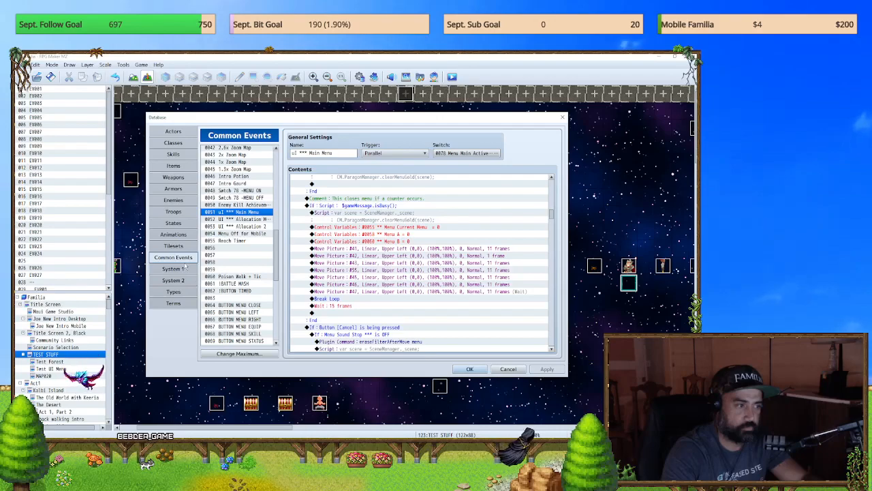
{"action": "left_click", "coordinate": [237, 305]}
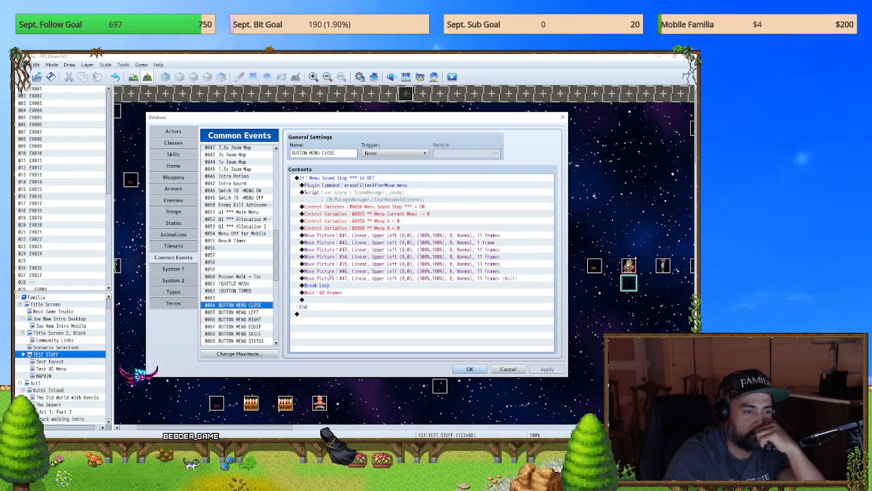
Step: Duplicate the Move Picture #47 command in BUTTON MENU CLOSE and set the copy to picture 64 at X 1180
{"action": "left_click", "coordinate": [337, 279]}
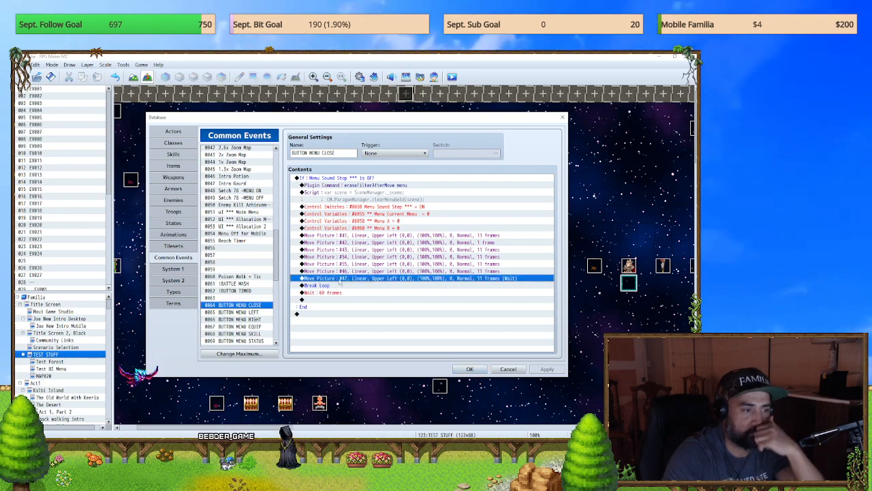
{"action": "key", "text": "ctrl+c"}
{"action": "key", "text": "ctrl+v"}
{"action": "double_click", "coordinate": [340, 285]}
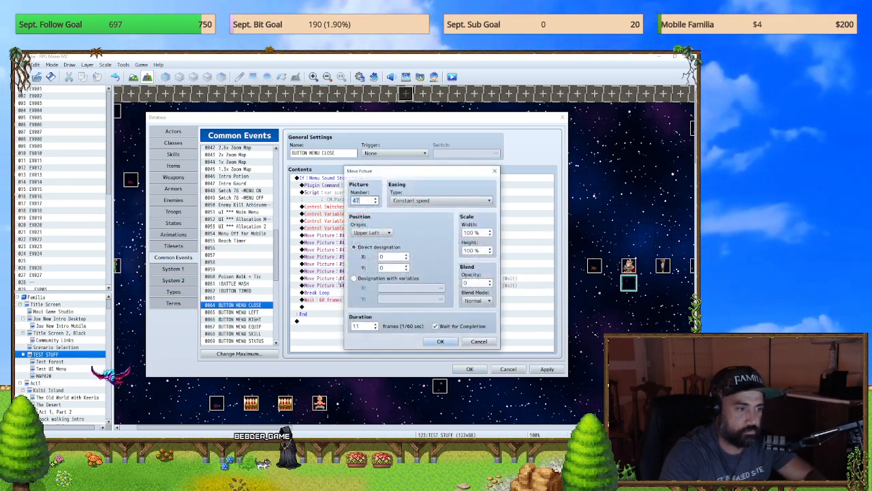
{"action": "type", "text": "64"}
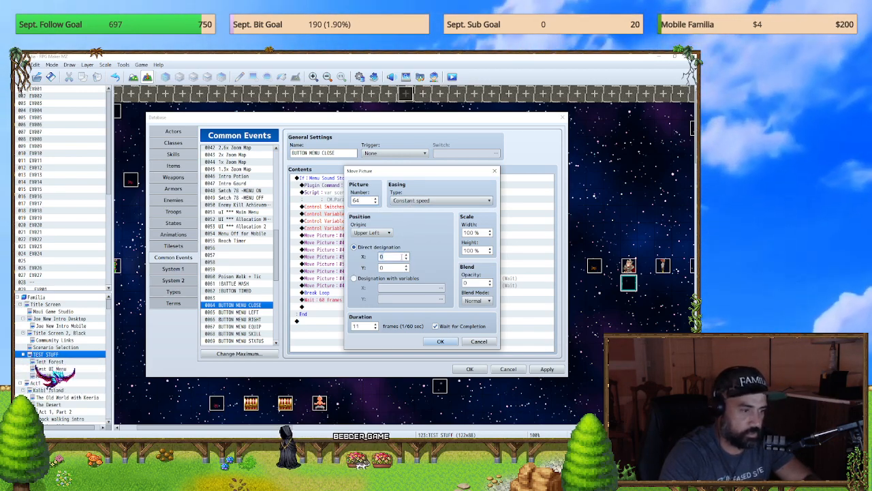
{"action": "type", "text": "118"}
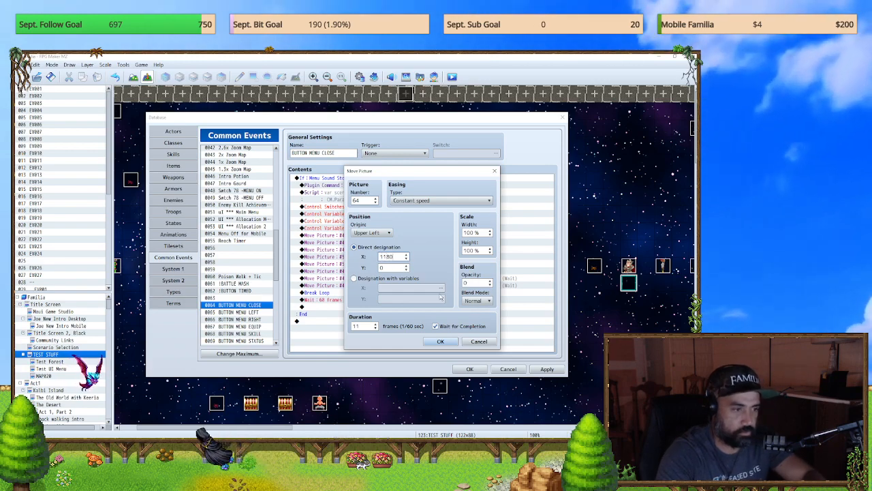
{"action": "left_click", "coordinate": [440, 341]}
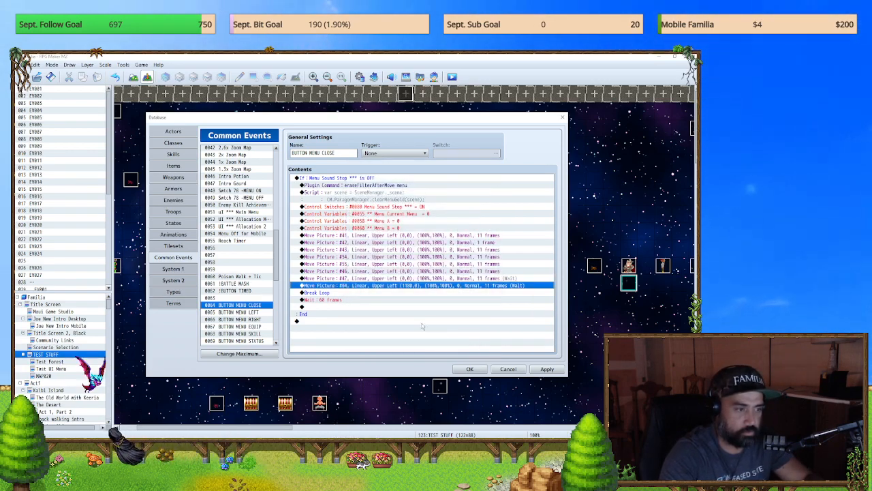
Step: Check the duplicated Move Picture #64 command's origin options and keep Upper Left
{"action": "double_click", "coordinate": [387, 291]}
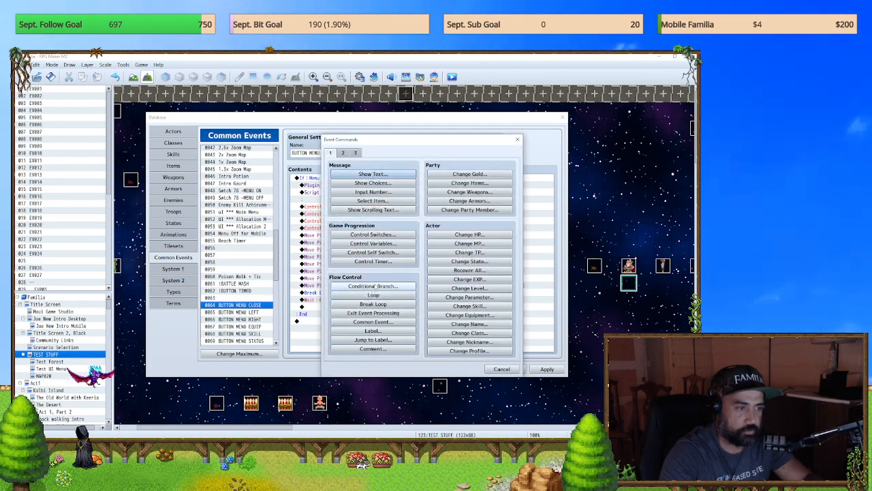
{"action": "left_click", "coordinate": [517, 139]}
{"action": "key", "text": "space"}
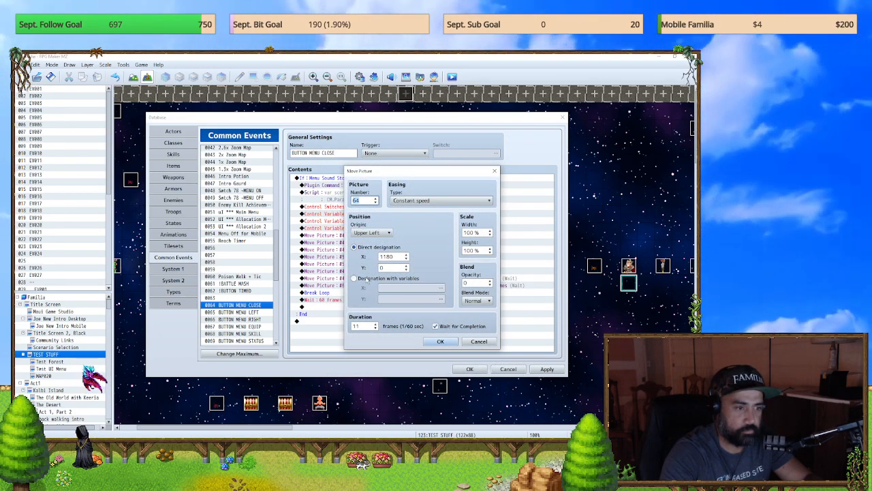
{"action": "left_click", "coordinate": [379, 234]}
{"action": "left_click", "coordinate": [374, 241]}
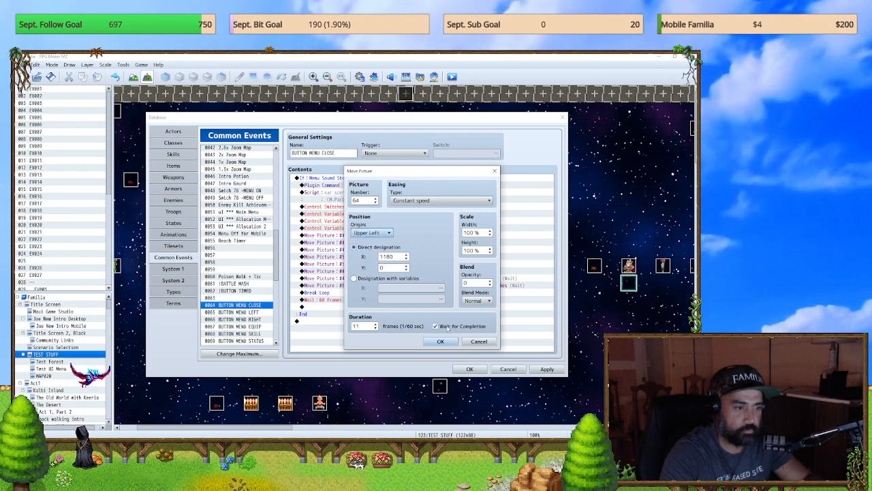
{"action": "left_click", "coordinate": [442, 342]}
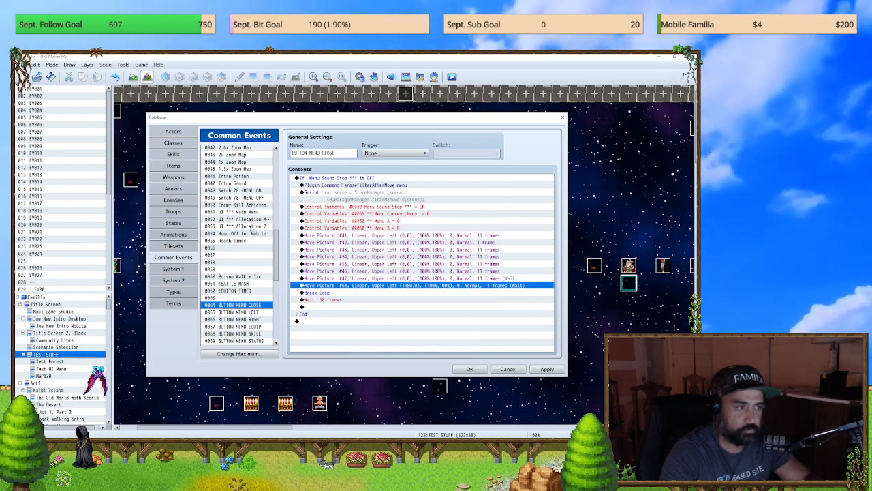
Step: In the Main Menu common event, set the Show Picture #64 menu-close command's X position to 1180 and save the database changes
{"action": "left_click", "coordinate": [247, 214]}
{"action": "scroll", "coordinate": [399, 247], "scroll_direction": "up", "scroll_amount": 3}
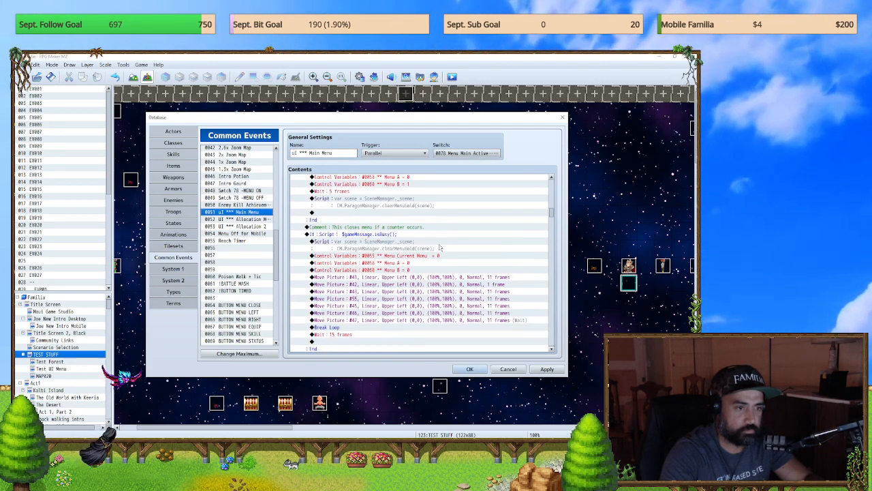
{"action": "left_click_drag", "start_coordinate": [550, 215], "coordinate": [550, 176]}
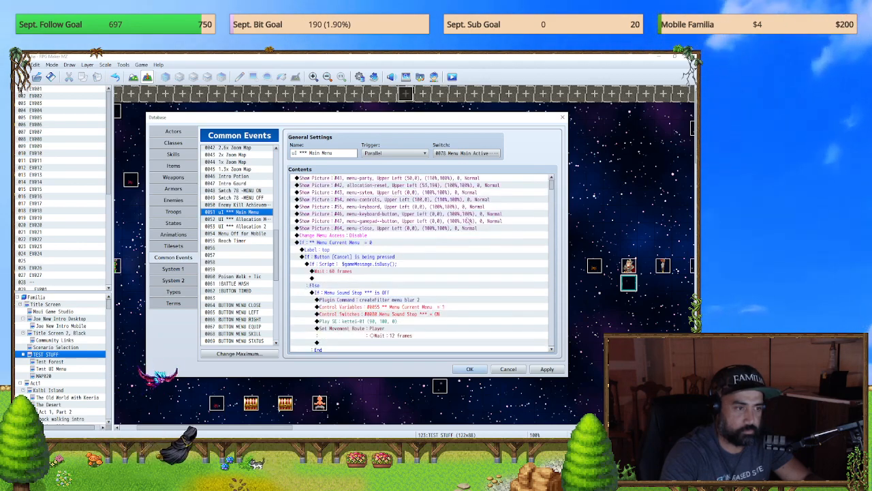
{"action": "double_click", "coordinate": [443, 227]}
{"action": "left_click", "coordinate": [401, 213]}
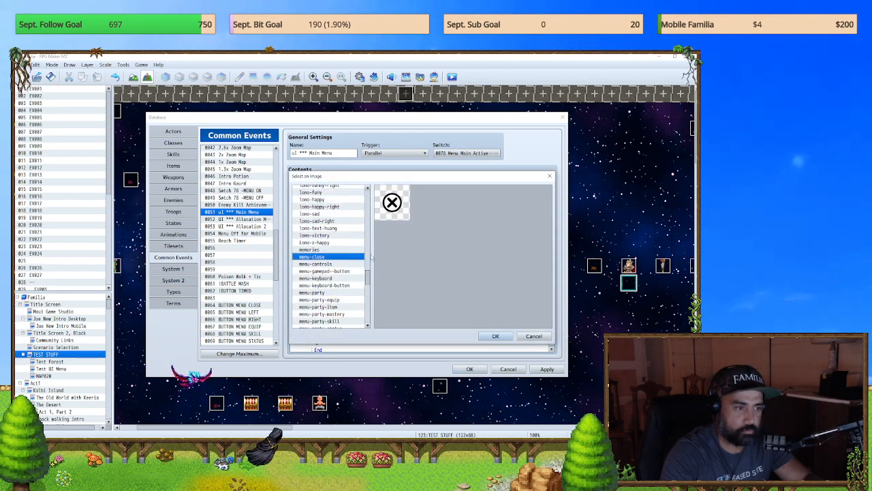
{"action": "left_click", "coordinate": [549, 175]}
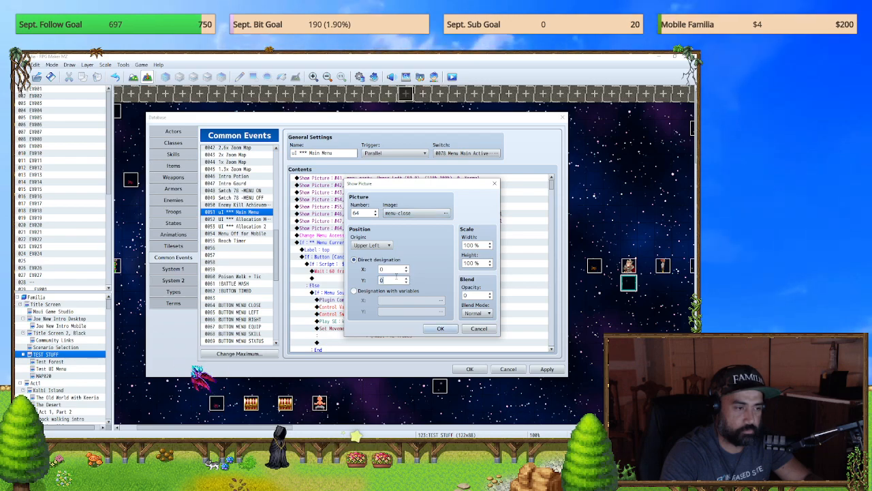
{"action": "type", "text": "1180"}
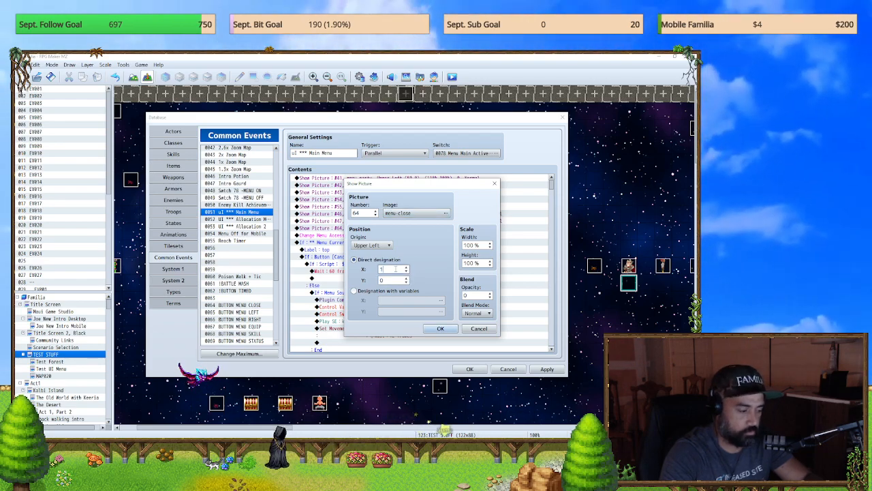
{"action": "left_click", "coordinate": [440, 328]}
{"action": "left_click", "coordinate": [543, 372]}
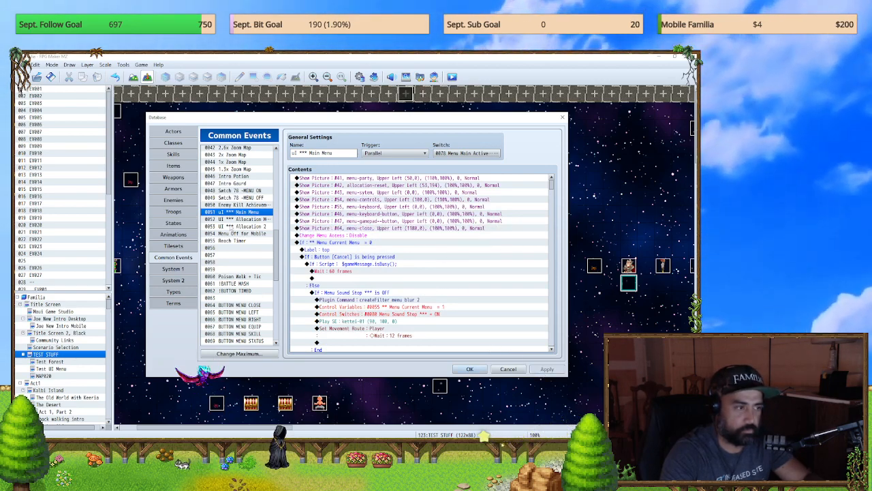
{"action": "left_click", "coordinate": [466, 370]}
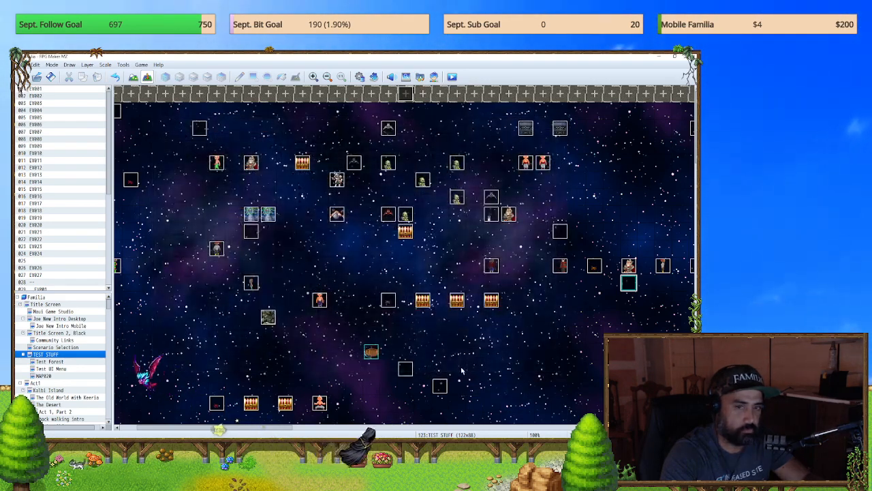
{"action": "left_click", "coordinate": [360, 77]}
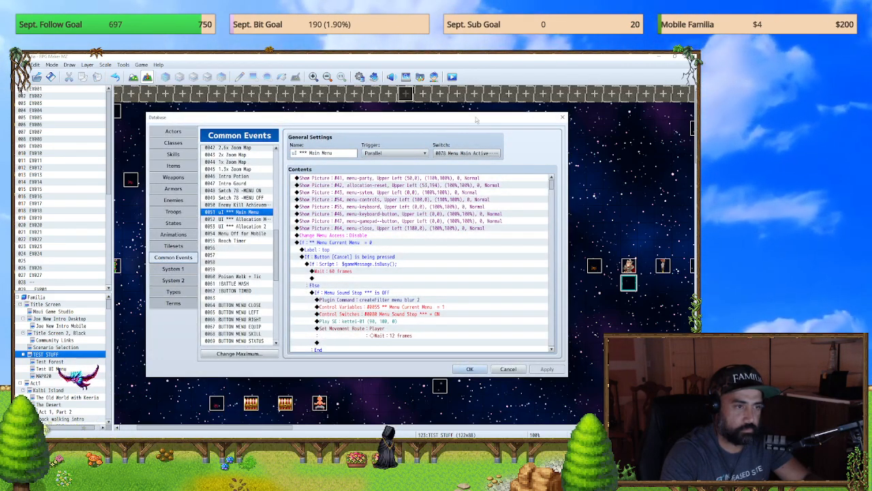
{"action": "left_click", "coordinate": [563, 118]}
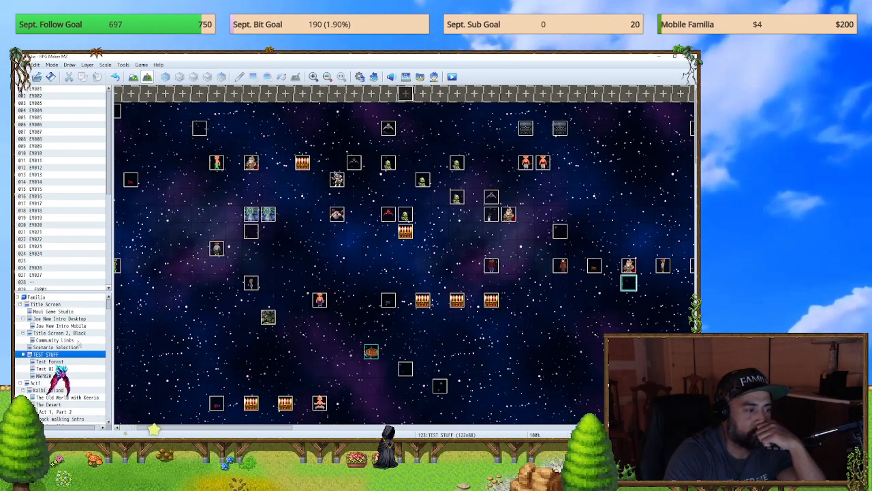
Step: Examine how the Community Links map's events EV011, EV015 and EV016 are set up, including the conditions and commands on EV015's pages
{"action": "left_click", "coordinate": [97, 339]}
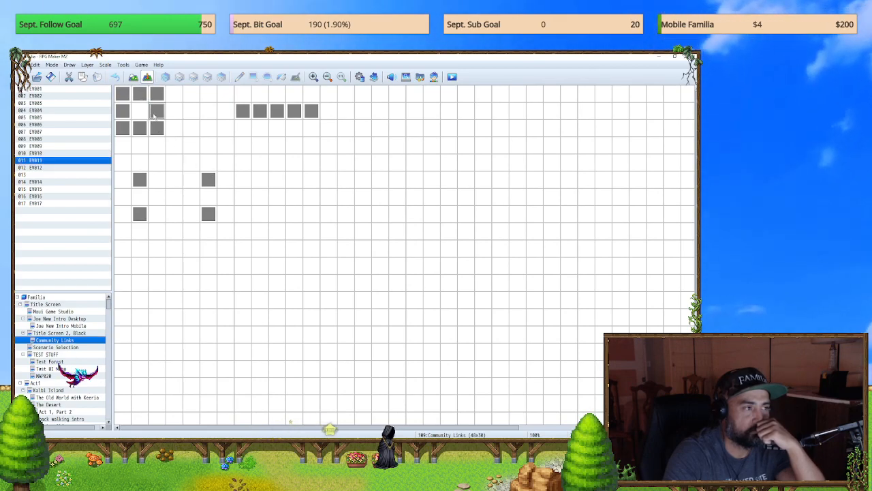
{"action": "double_click", "coordinate": [155, 114]}
{"action": "left_click", "coordinate": [539, 117]}
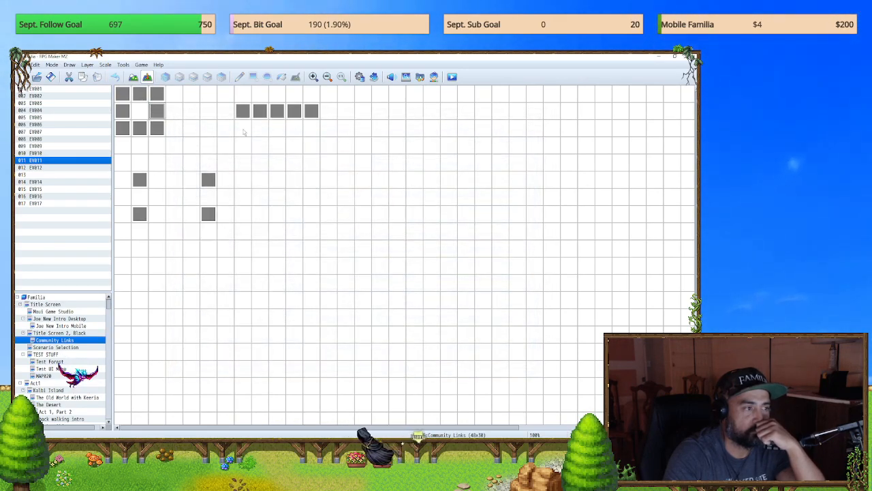
{"action": "double_click", "coordinate": [139, 183]}
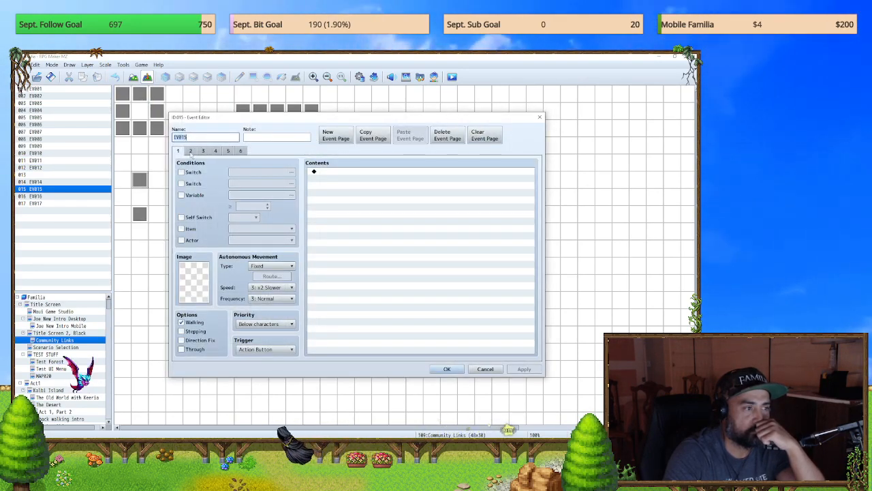
{"action": "left_click", "coordinate": [202, 152]}
{"action": "left_click", "coordinate": [202, 154]}
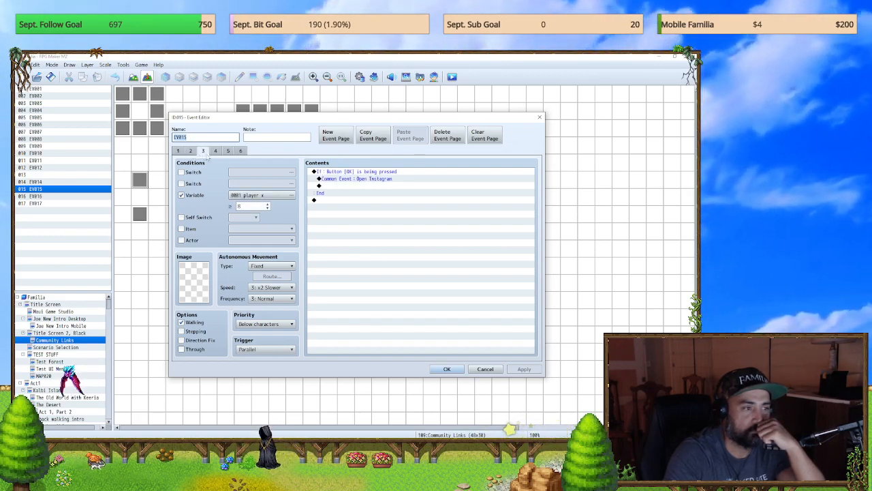
{"action": "left_click", "coordinate": [216, 150]}
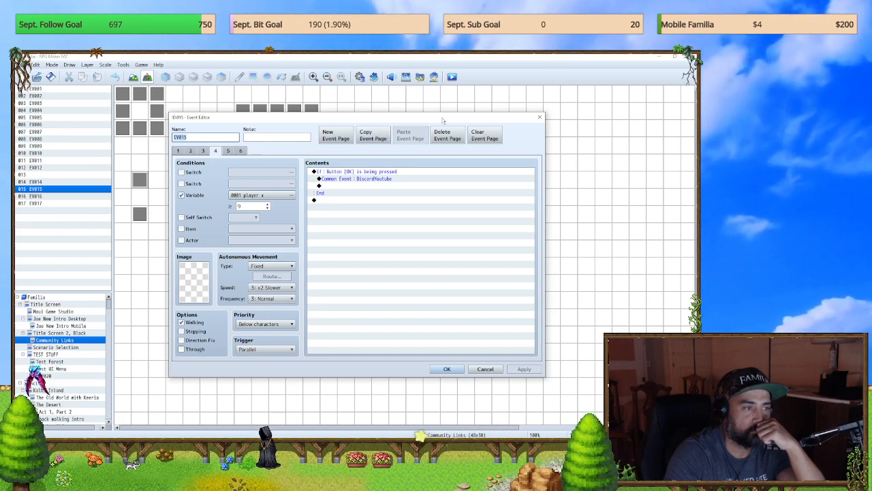
{"action": "left_click", "coordinate": [539, 117]}
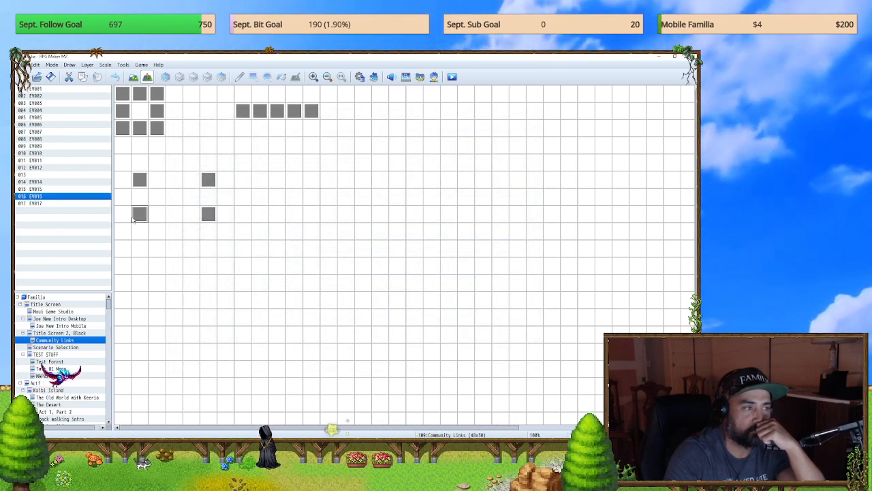
{"action": "double_click", "coordinate": [139, 214]}
{"action": "left_click", "coordinate": [539, 117]}
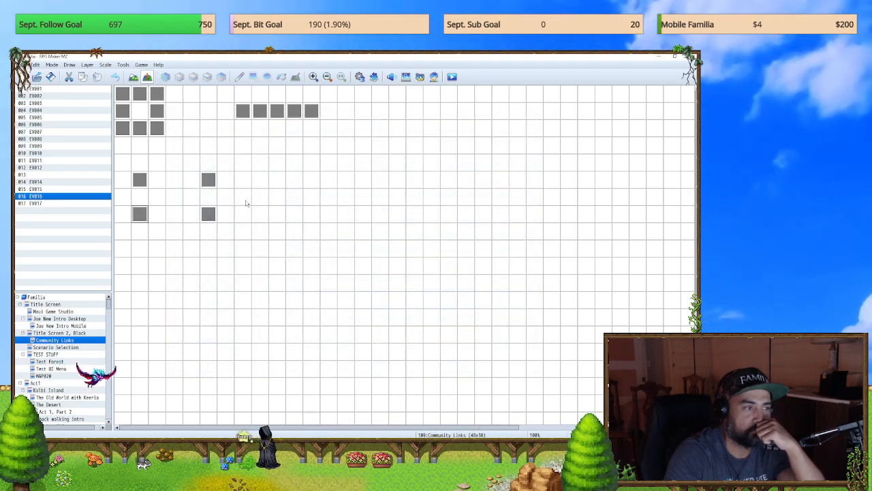
Step: Examine the picture commands in EV001 on the Community Links map, including the number, position and opacity settings of the comm-ig picture
{"action": "double_click", "coordinate": [250, 171]}
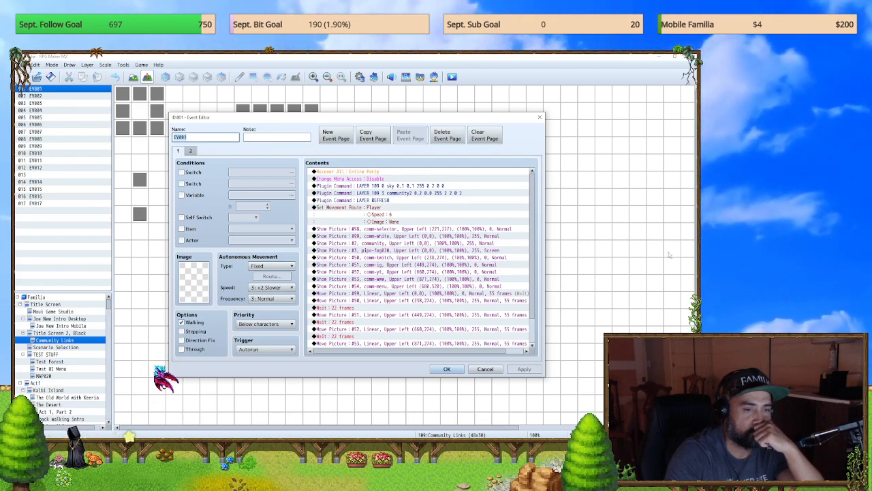
{"action": "scroll", "coordinate": [417, 297], "scroll_direction": "down", "scroll_amount": 2}
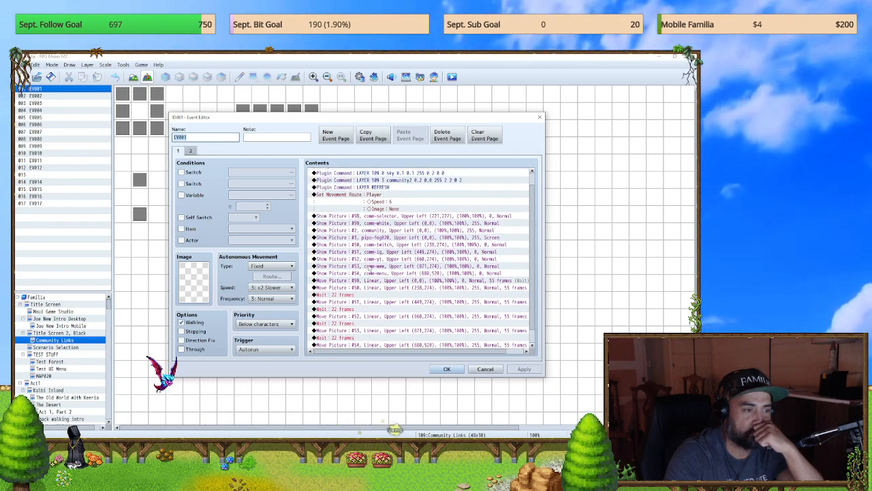
{"action": "double_click", "coordinate": [374, 252]}
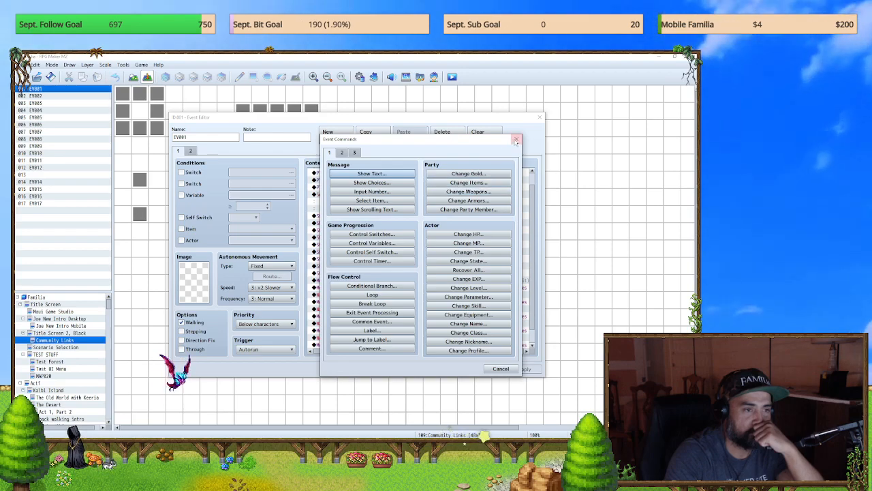
{"action": "left_click", "coordinate": [516, 140]}
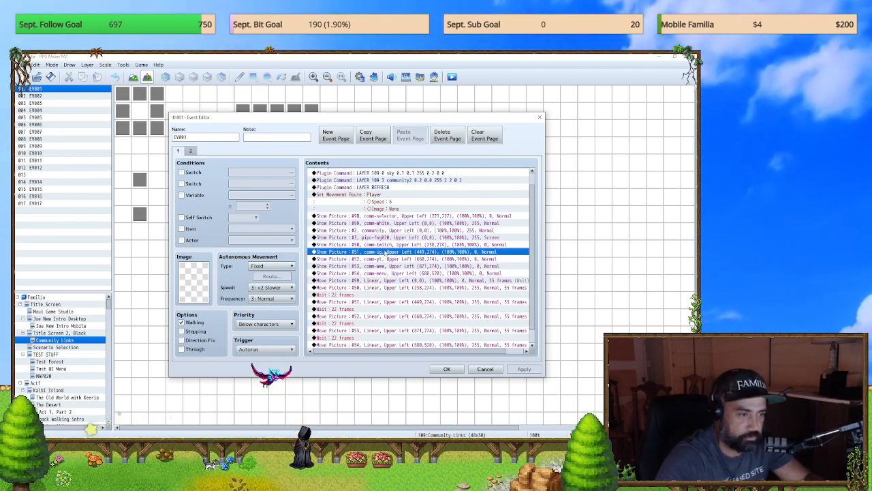
{"action": "key", "text": "Insert"}
{"action": "left_click", "coordinate": [516, 139]}
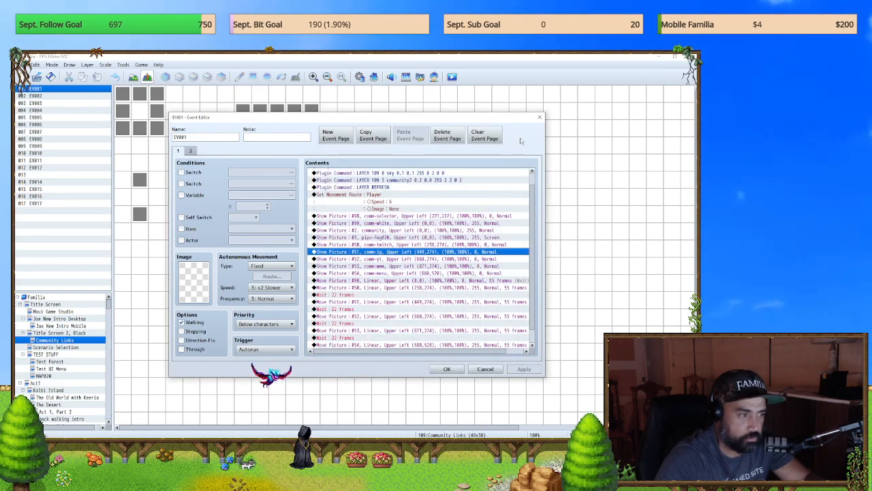
{"action": "key", "text": "Return"}
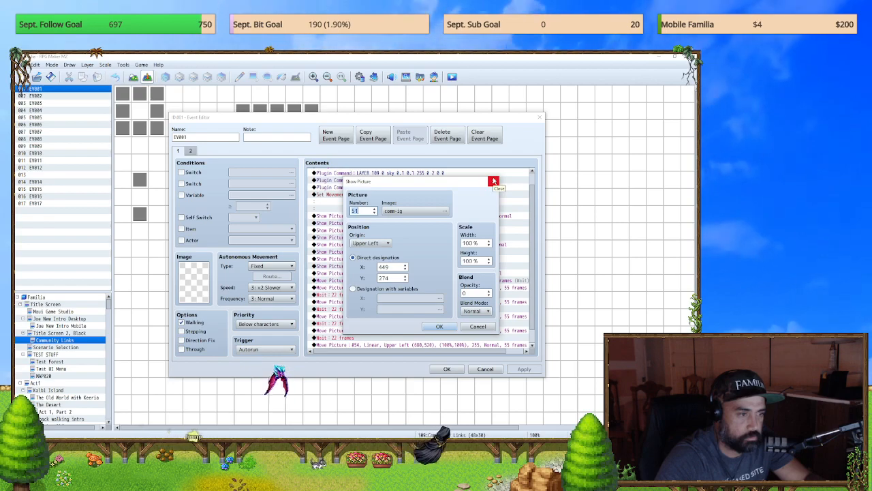
{"action": "left_click", "coordinate": [494, 180]}
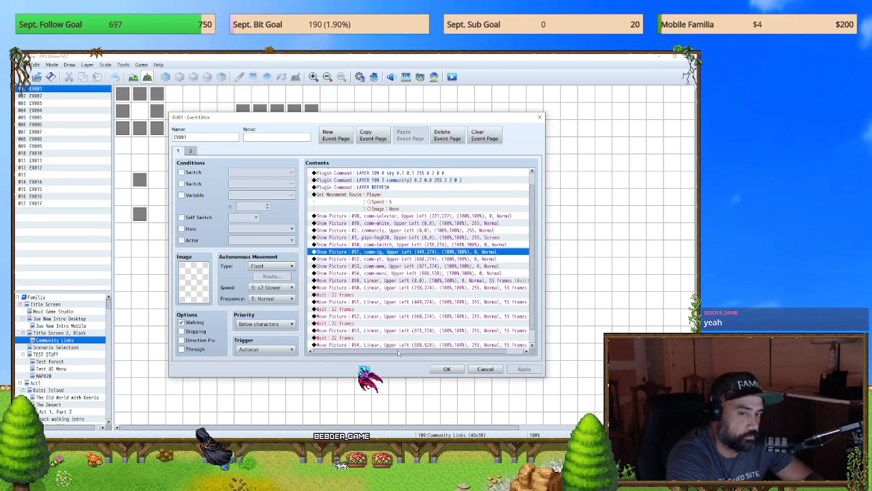
{"action": "left_click", "coordinate": [448, 369]}
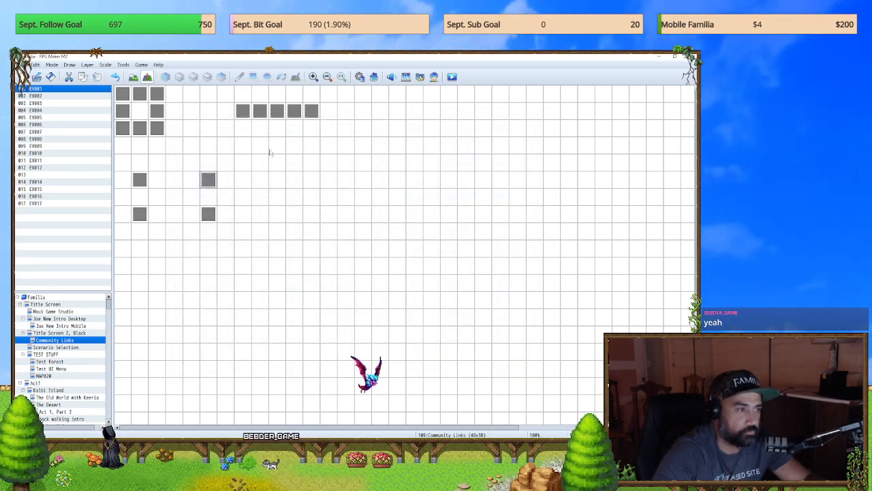
{"action": "double_click", "coordinate": [208, 180]}
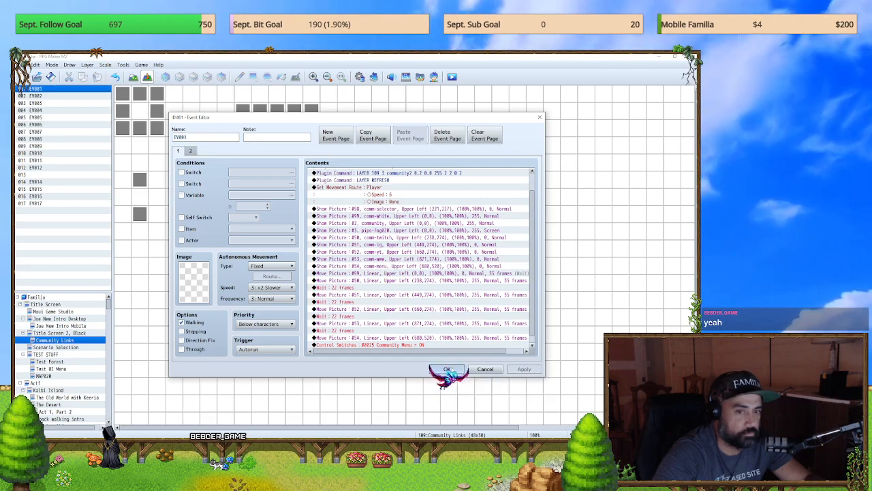
{"action": "left_click", "coordinate": [454, 370]}
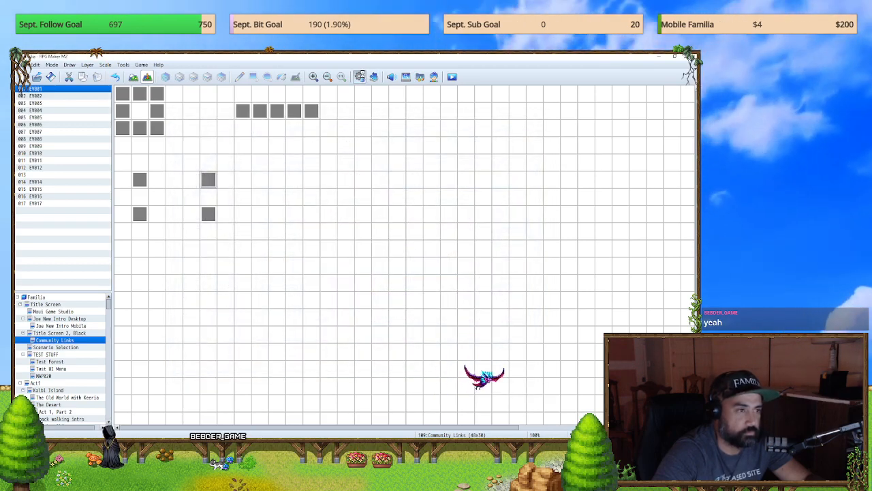
Step: Search the plugin list for "common" and open the YEP_PictureCommonEvents plugin's settings
{"action": "left_click", "coordinate": [359, 77]}
{"action": "left_click", "coordinate": [563, 117]}
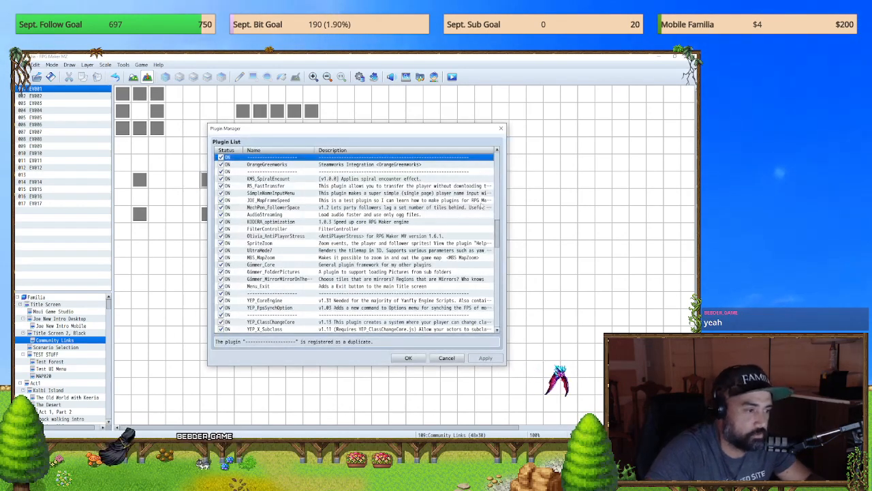
{"action": "key", "text": "ctrl+f"}
{"action": "type", "text": "common"}
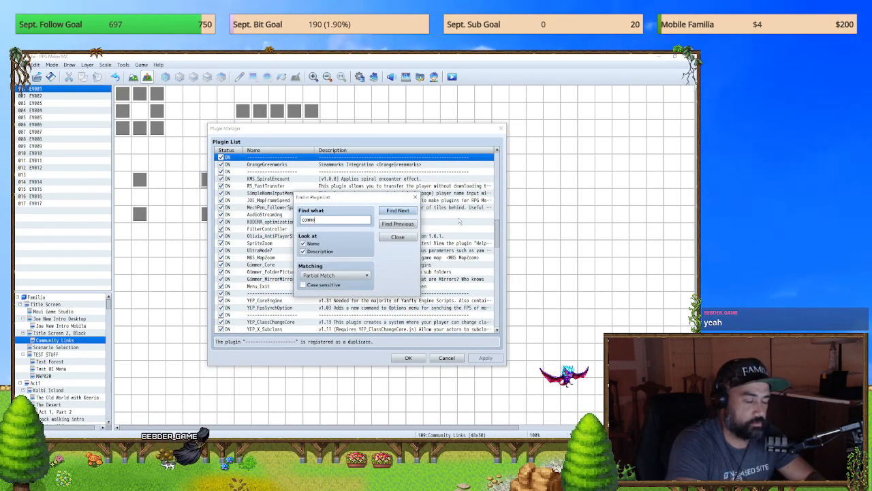
{"action": "key", "text": "Return"}
{"action": "left_click", "coordinate": [398, 237]}
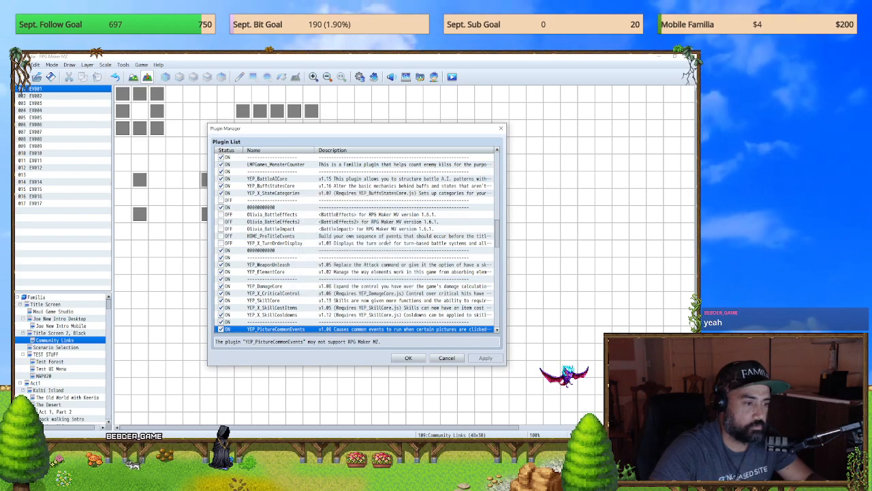
{"action": "key", "text": "space"}
{"action": "key", "text": "Return"}
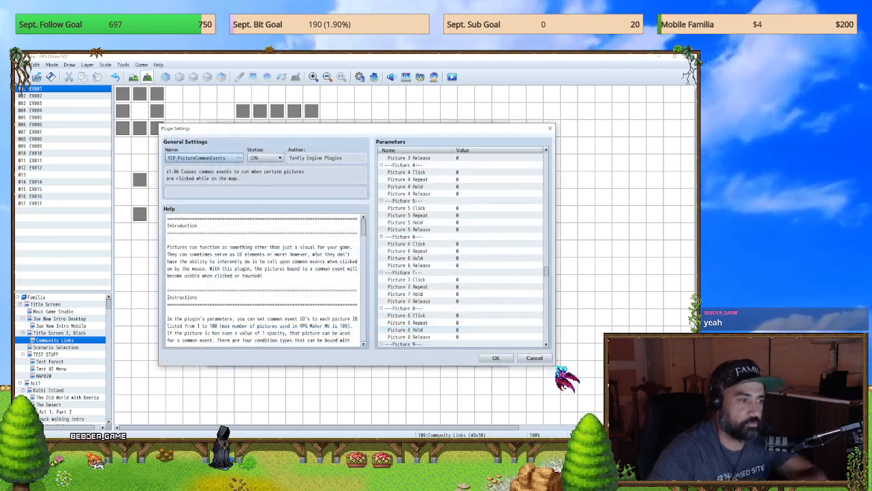
Step: Read the YEP_PictureCommonEvents help on opacity and the Click and Repeat conditions, and close its settings
{"action": "scroll", "coordinate": [269, 272], "scroll_direction": "down", "scroll_amount": 2}
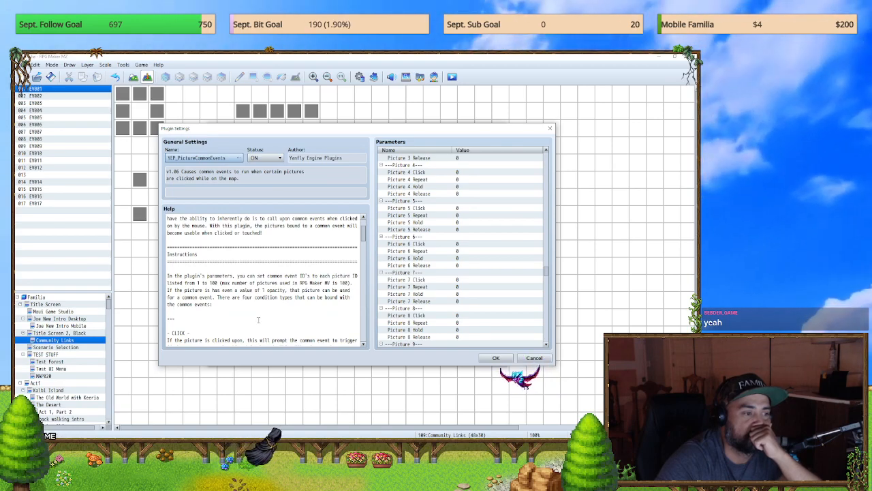
{"action": "scroll", "coordinate": [258, 316], "scroll_direction": "down", "scroll_amount": 1}
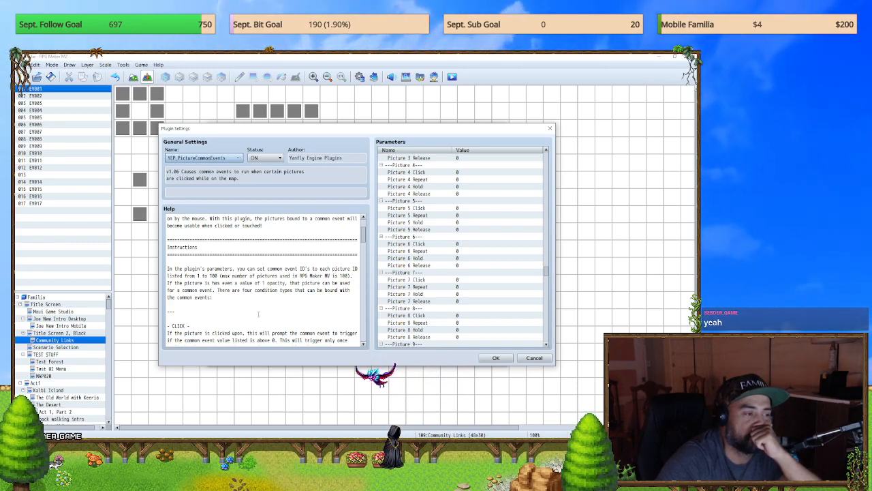
{"action": "scroll", "coordinate": [259, 312], "scroll_direction": "down", "scroll_amount": 2}
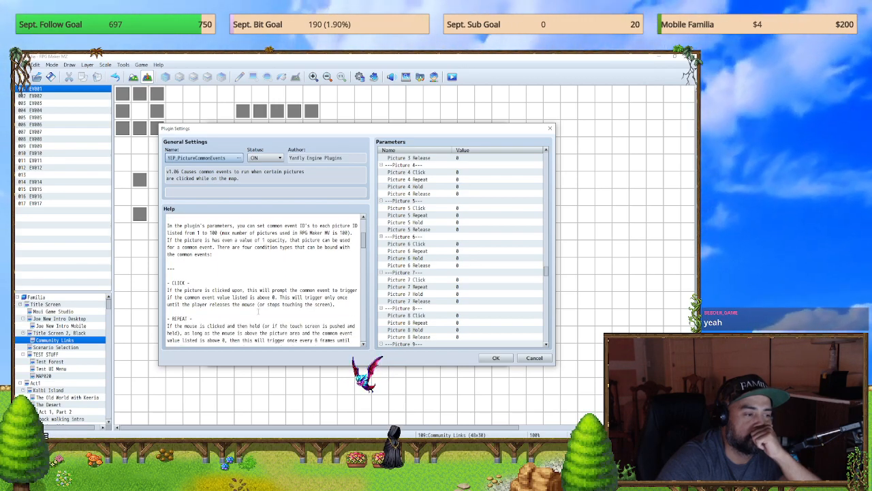
{"action": "scroll", "coordinate": [258, 309], "scroll_direction": "down", "scroll_amount": 1}
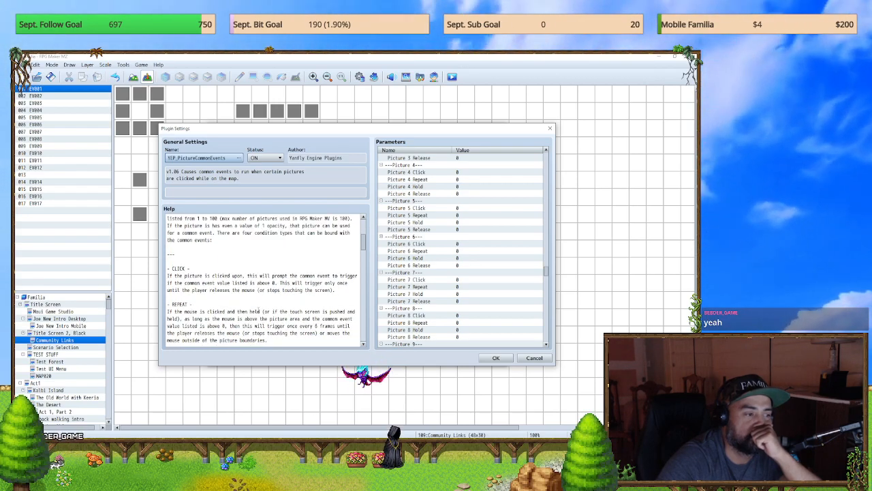
{"action": "left_click", "coordinate": [497, 357]}
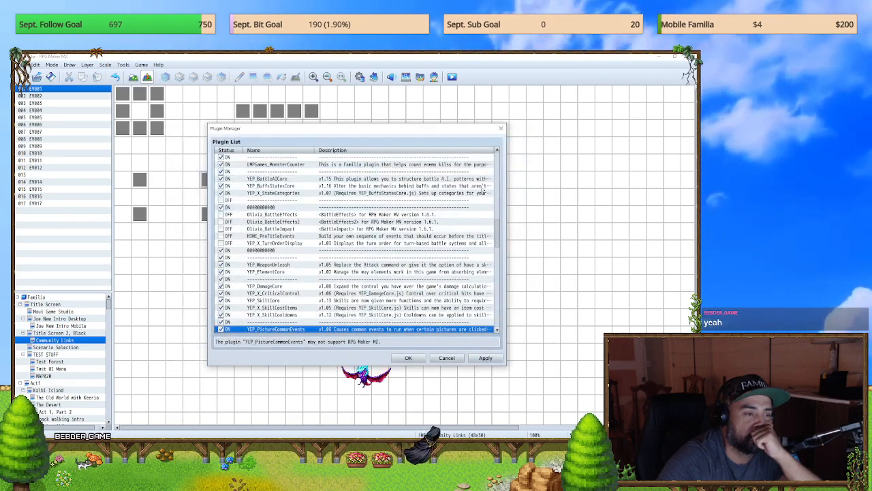
Step: Remove the Menu Sound Stop condition from the BUTTON MENU CLOSE common event, keeping its inner commands unconditional, and save the database changes
{"action": "left_click", "coordinate": [410, 359]}
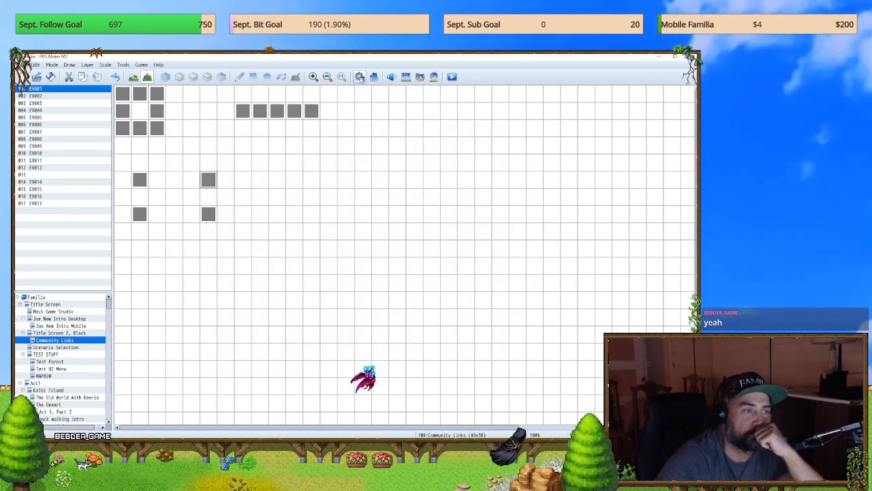
{"action": "key", "text": "F9"}
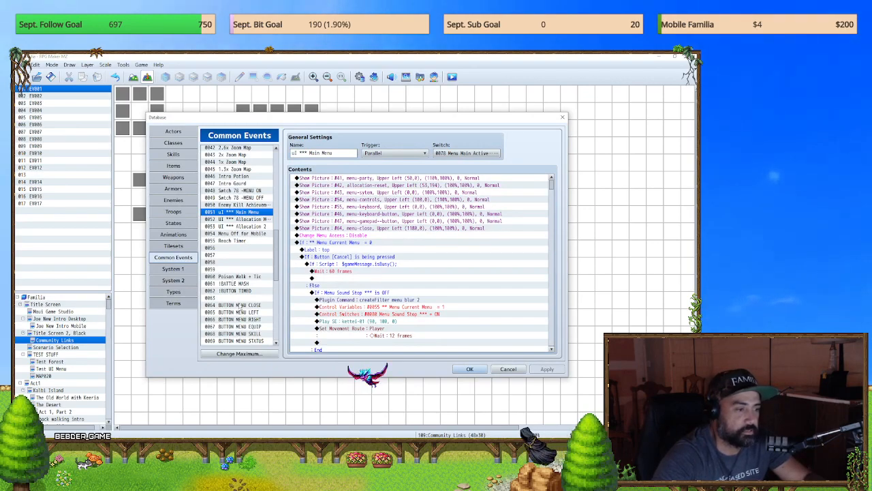
{"action": "left_click", "coordinate": [240, 305]}
{"action": "left_click", "coordinate": [345, 186]}
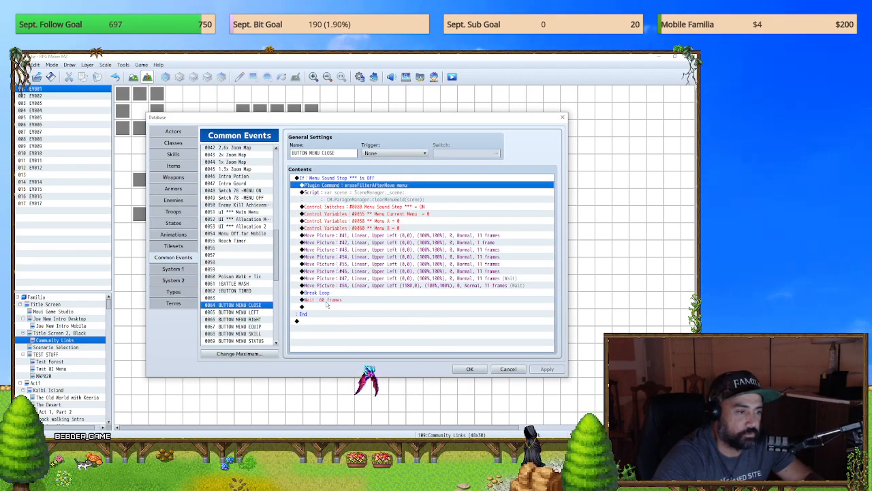
{"action": "left_click", "coordinate": [328, 305], "text": "shift"}
{"action": "key", "text": "Delete"}
{"action": "left_click", "coordinate": [352, 179]}
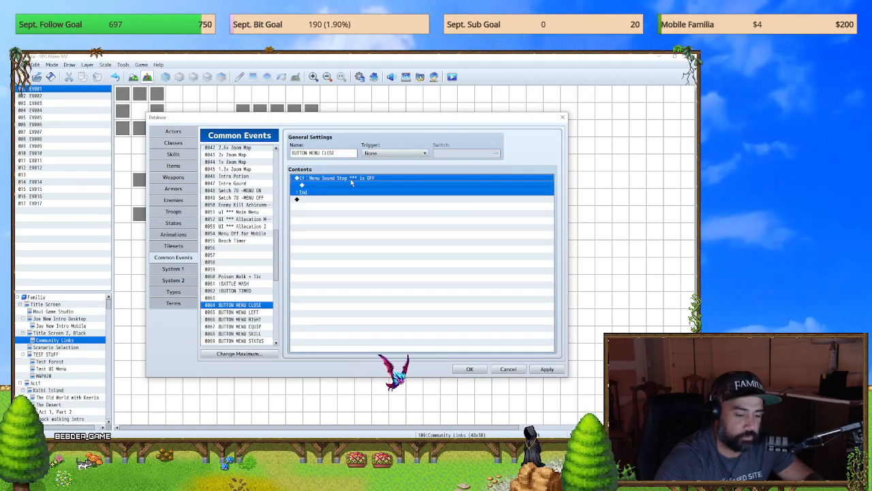
{"action": "key", "text": "Delete"}
{"action": "key", "text": "ctrl+v"}
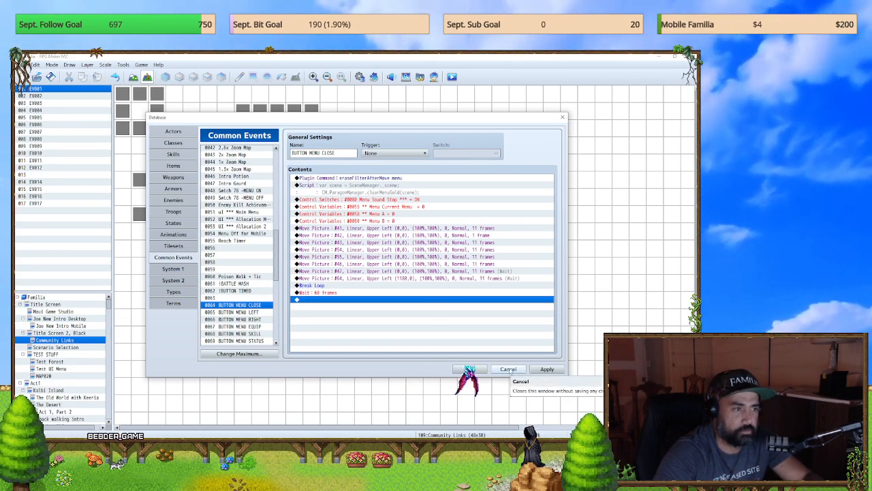
{"action": "left_click", "coordinate": [549, 369]}
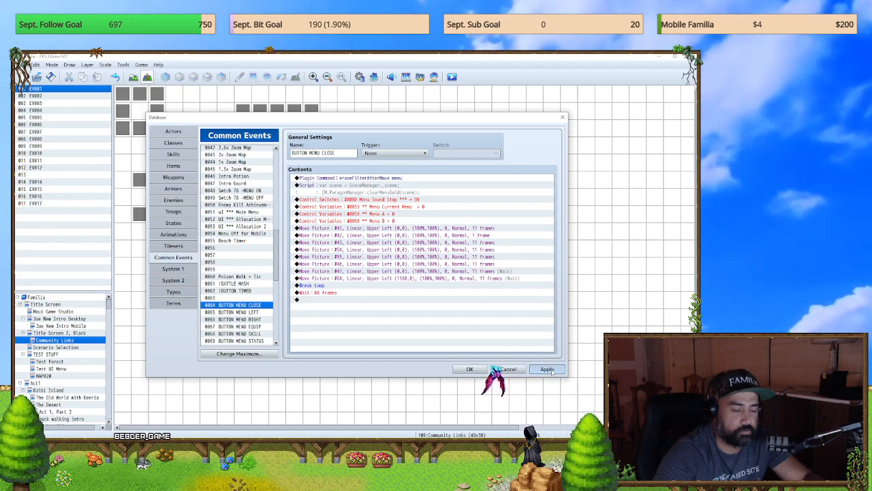
{"action": "left_click", "coordinate": [469, 368]}
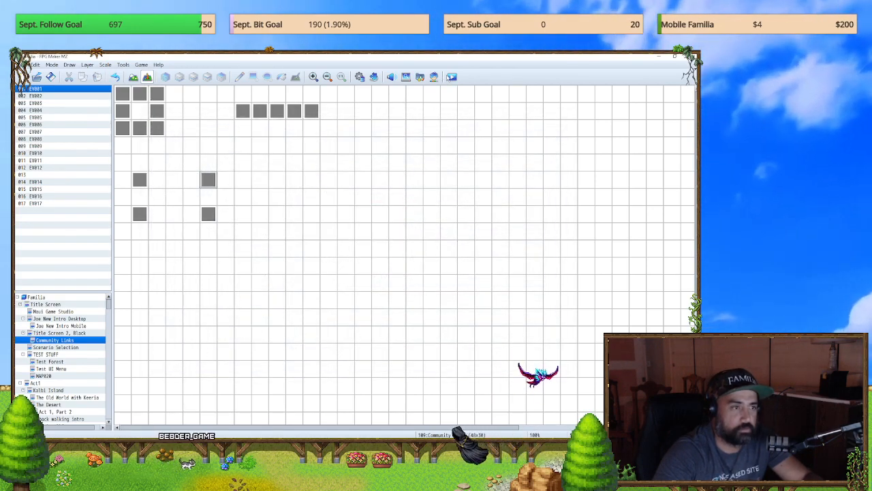
Step: Save the project, start a playtest, and test repeatedly opening and closing the in-game menu
{"action": "left_click", "coordinate": [449, 78]}
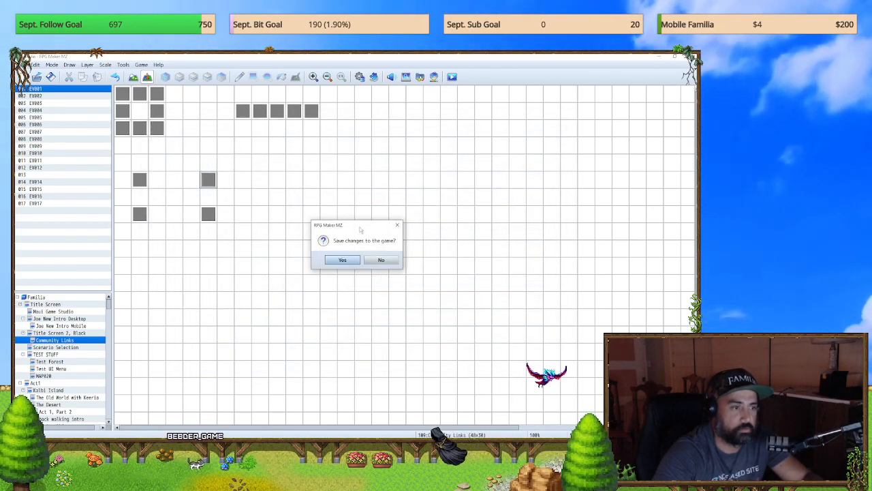
{"action": "left_click", "coordinate": [335, 260]}
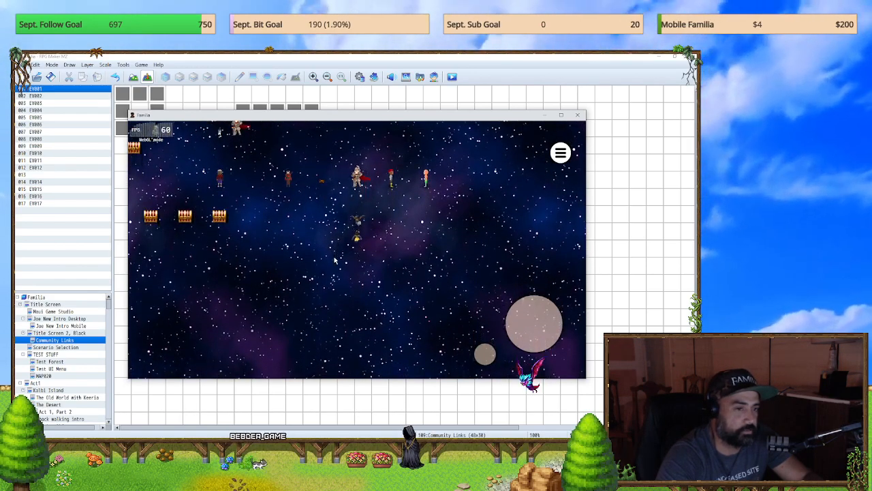
{"action": "key", "text": "Escape"}
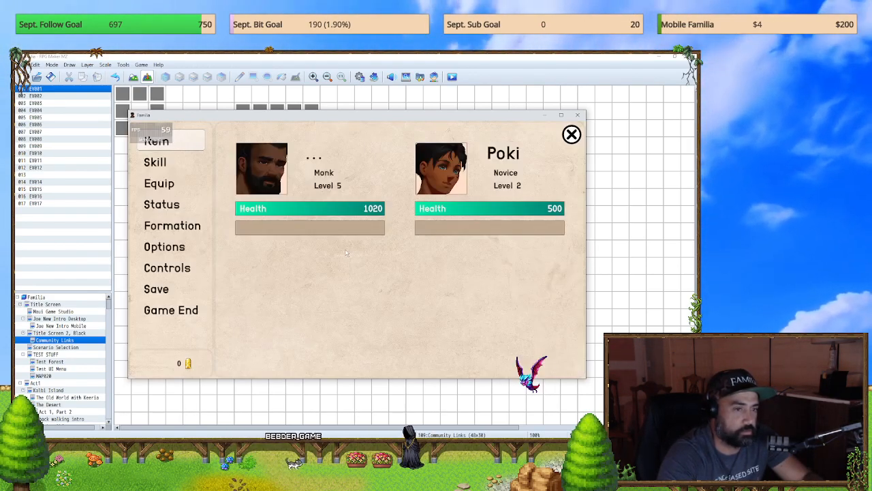
{"action": "key", "text": "Escape"}
{"action": "key", "text": "Escape"}
{"action": "key", "text": "Escape"}
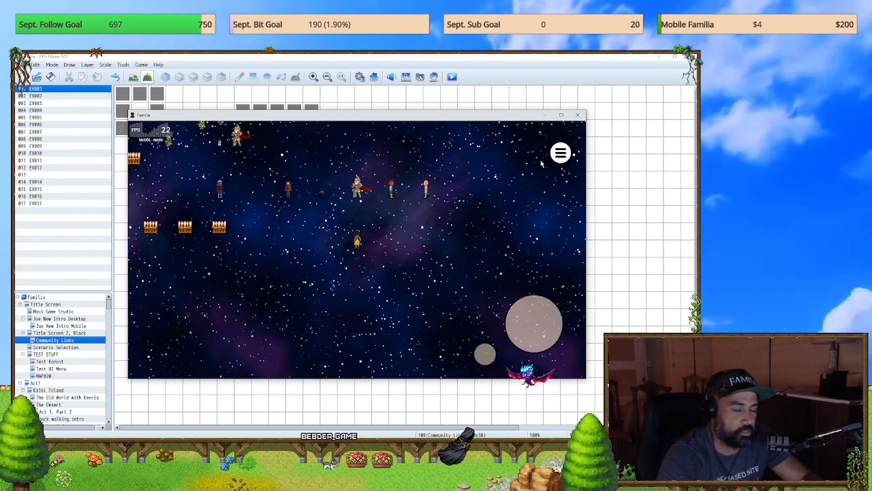
{"action": "key", "text": "i"}
{"action": "key", "text": "Escape"}
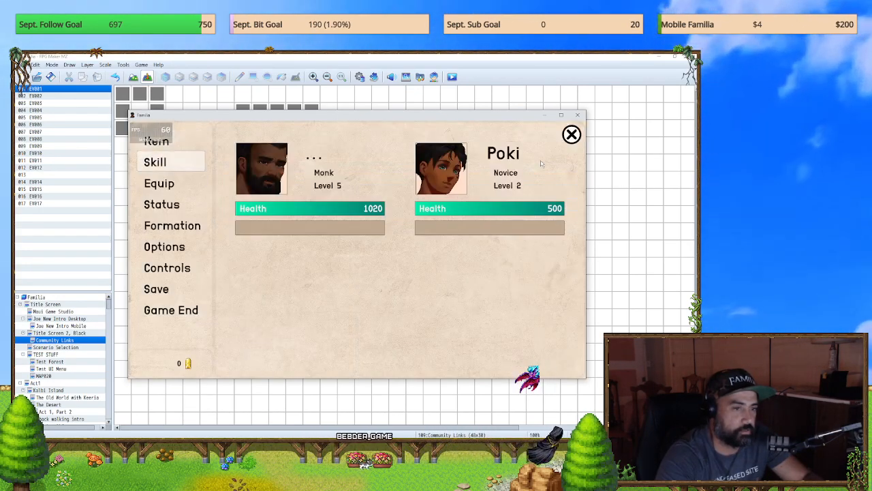
{"action": "key", "text": "Escape"}
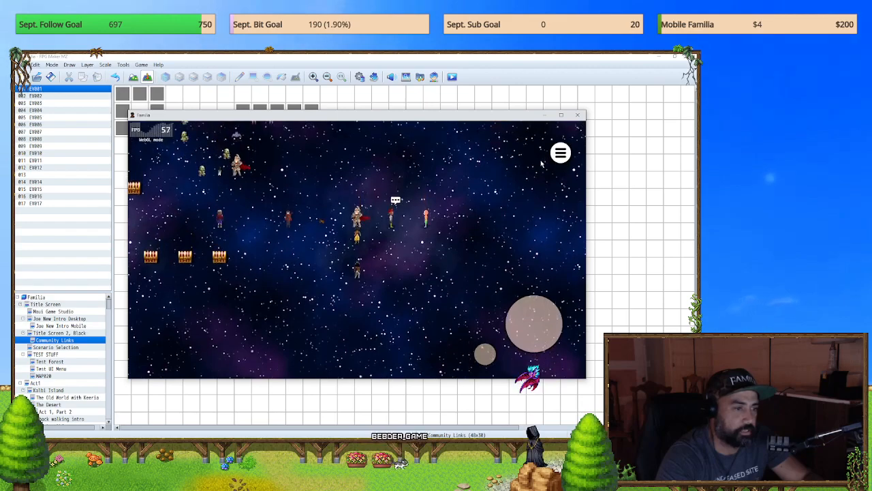
Step: Test closing the custom party menu with its on-screen close picture, and end the playtest
{"action": "key", "text": "Escape"}
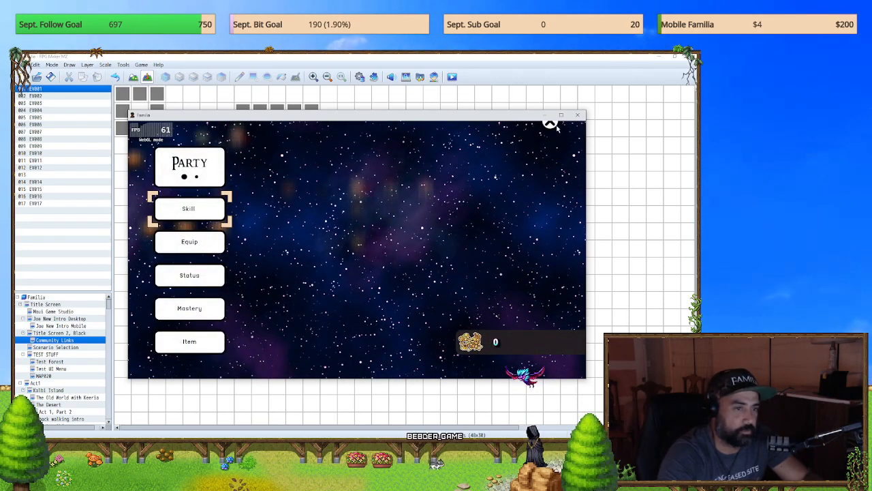
{"action": "left_click", "coordinate": [549, 125]}
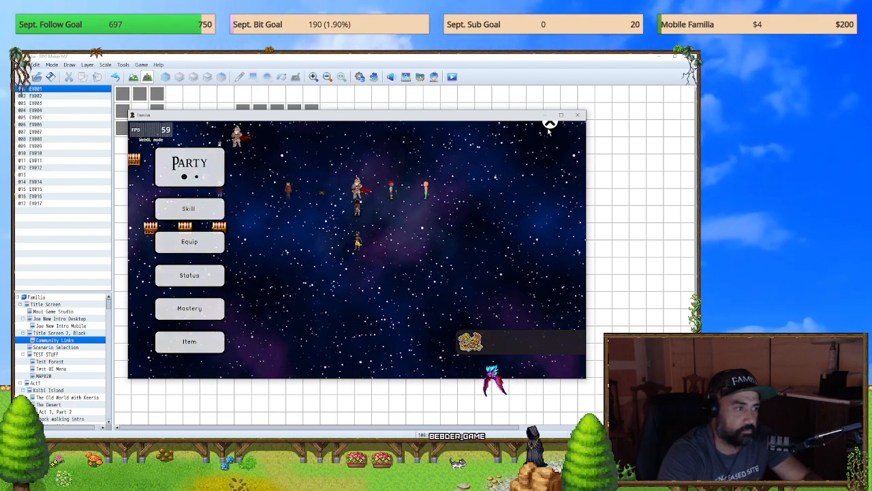
{"action": "left_click", "coordinate": [549, 125]}
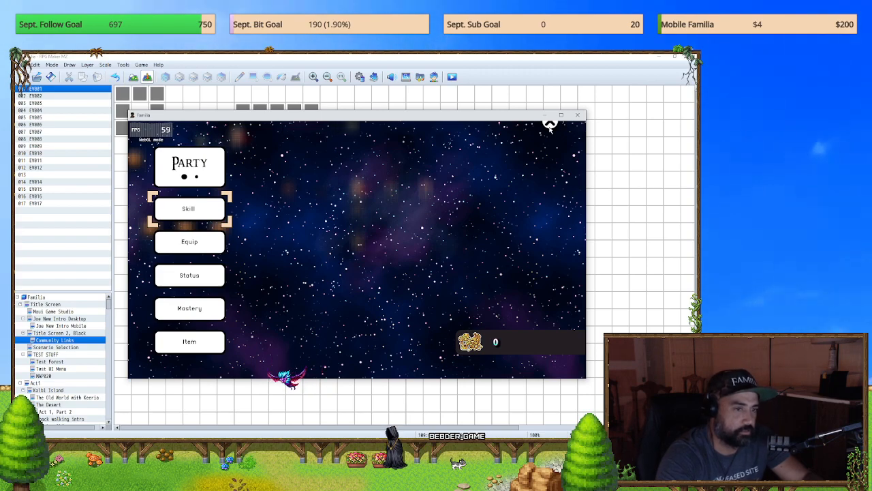
{"action": "left_click_drag", "start_coordinate": [588, 114], "coordinate": [584, 114]}
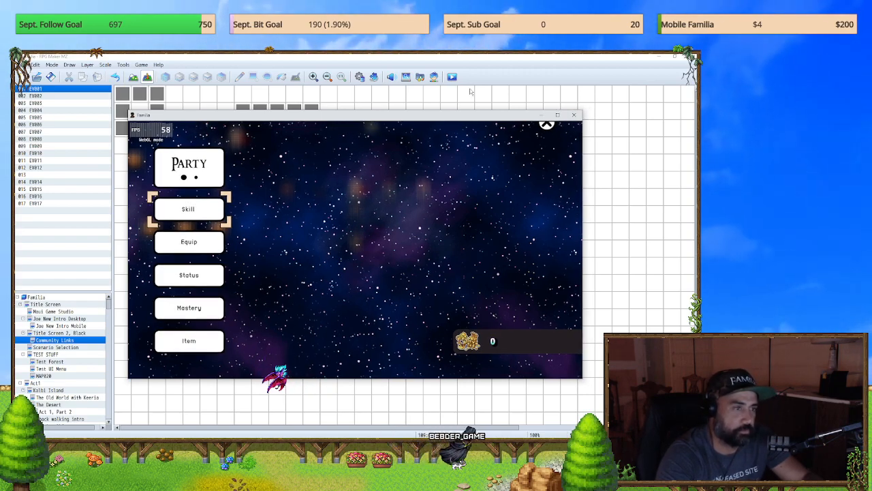
{"action": "left_click", "coordinate": [573, 115]}
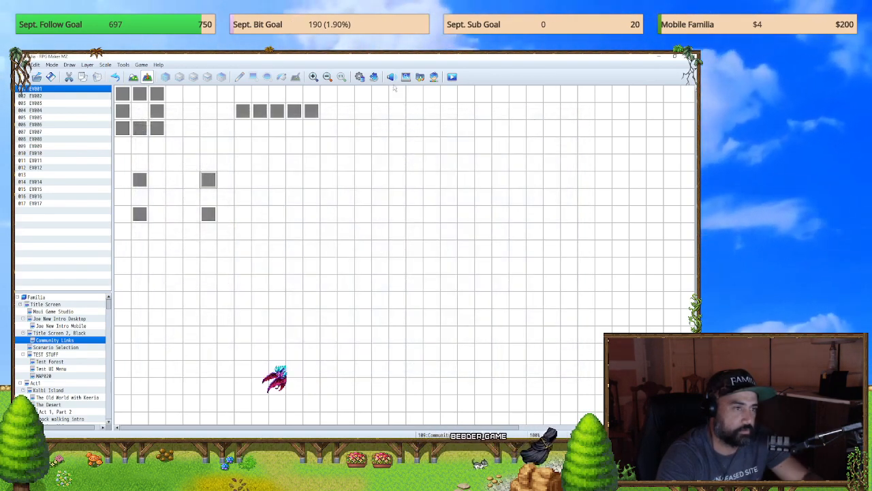
Step: Turn off Wait for Completion on the Move Picture command for picture #64 in BUTTON MENU CLOSE
{"action": "left_click", "coordinate": [359, 76]}
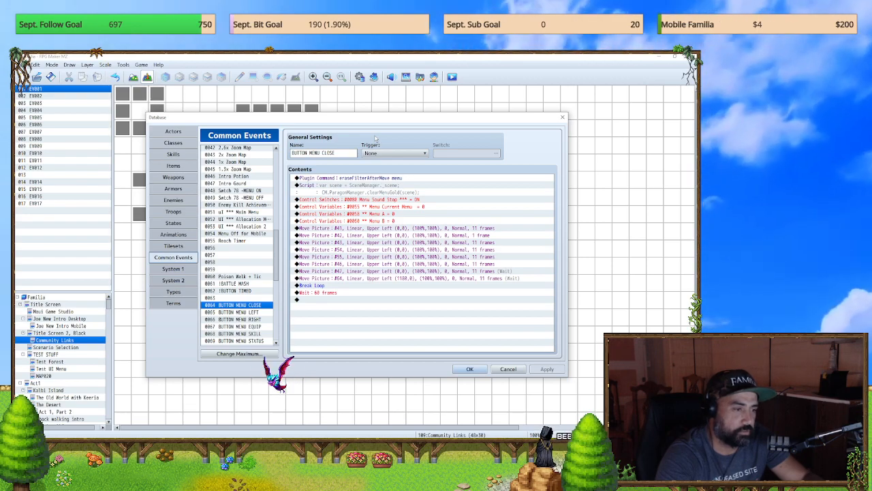
{"action": "double_click", "coordinate": [419, 278]}
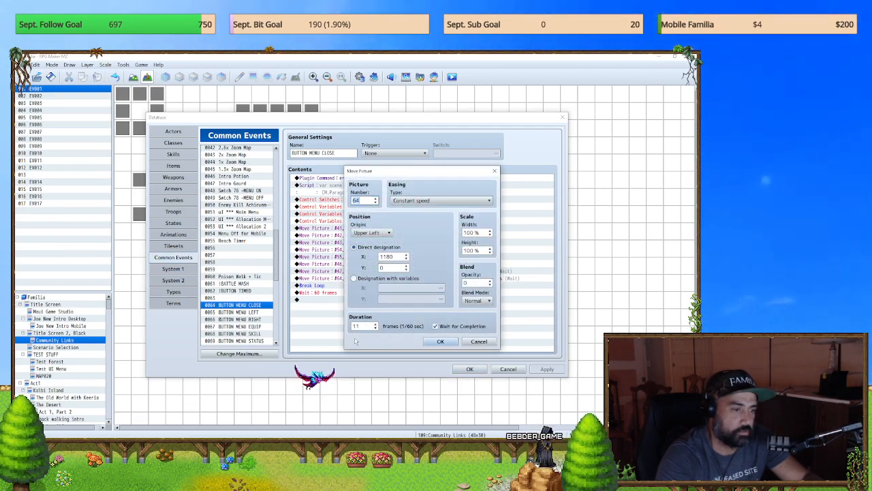
{"action": "left_click", "coordinate": [440, 342]}
{"action": "left_click", "coordinate": [379, 271]}
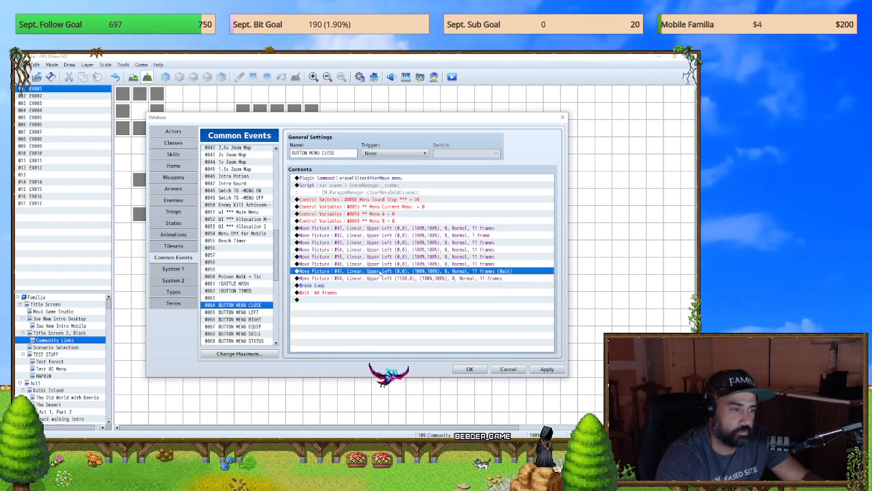
{"action": "left_click", "coordinate": [381, 278]}
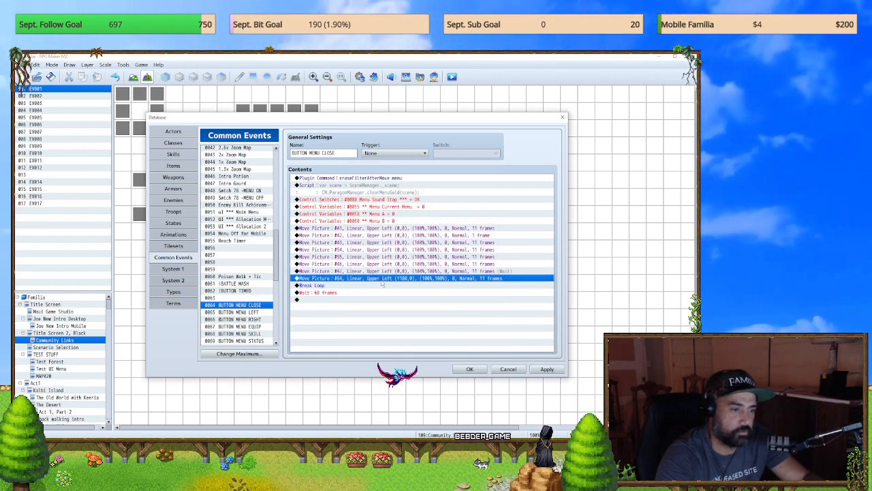
Step: In BUTTON MENU CLOSE, enable Wait for Completion on picture #64's move and disable it on picture #47's move
{"action": "left_click", "coordinate": [382, 271]}
{"action": "double_click", "coordinate": [381, 278]}
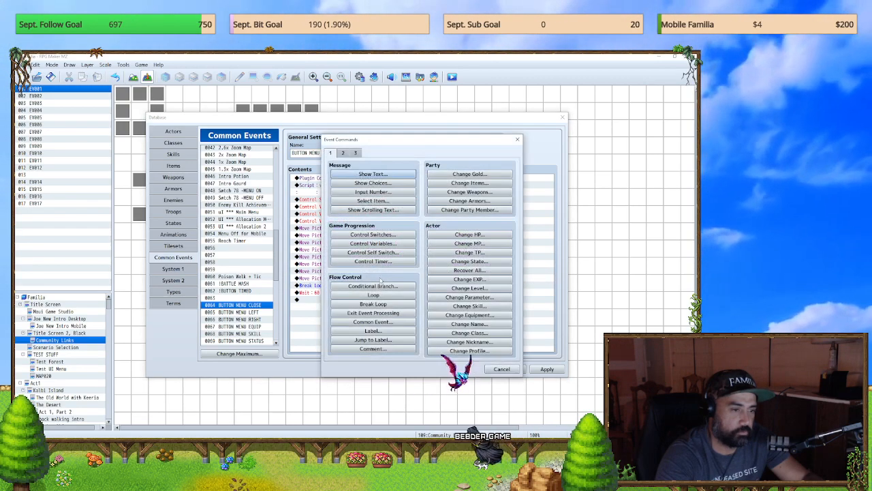
{"action": "left_click", "coordinate": [517, 140]}
{"action": "key", "text": "space"}
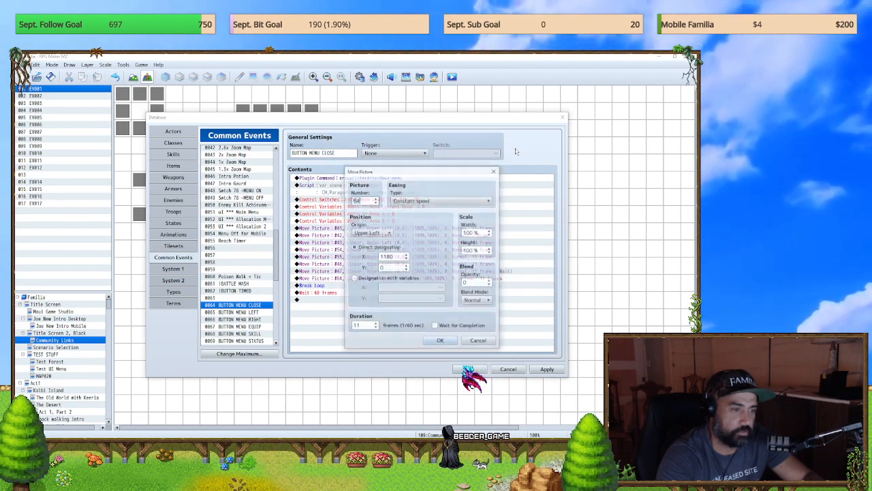
{"action": "left_click", "coordinate": [439, 342]}
{"action": "double_click", "coordinate": [446, 272]}
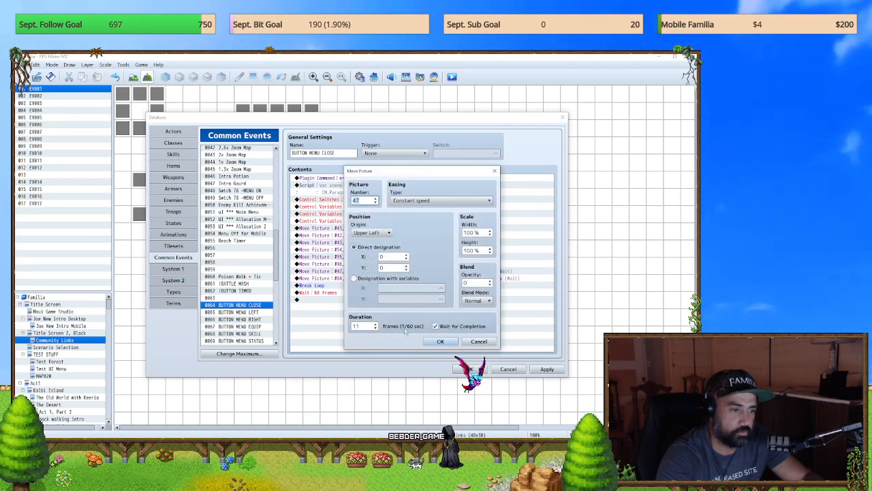
{"action": "left_click", "coordinate": [434, 327]}
{"action": "left_click", "coordinate": [439, 340]}
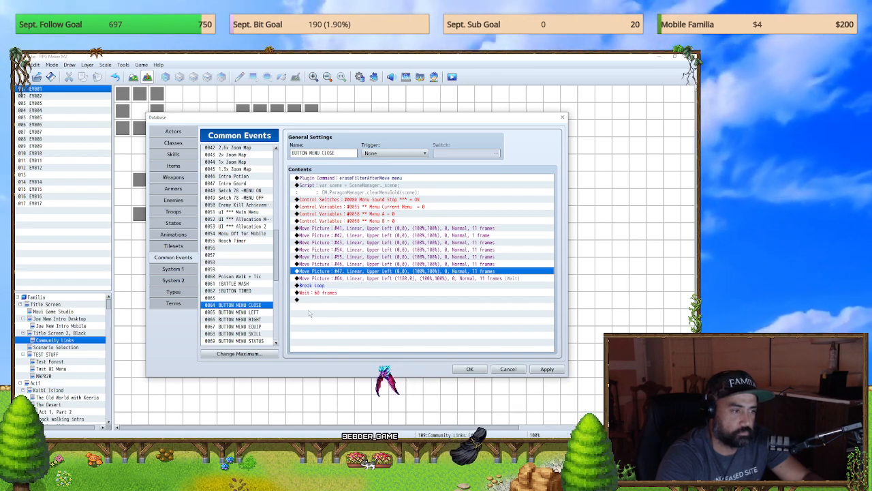
Step: Compare the menu-close picture's Show Picture settings in the Main Menu common event with picture #64's move settings in BUTTON MENU CLOSE
{"action": "left_click", "coordinate": [238, 212]}
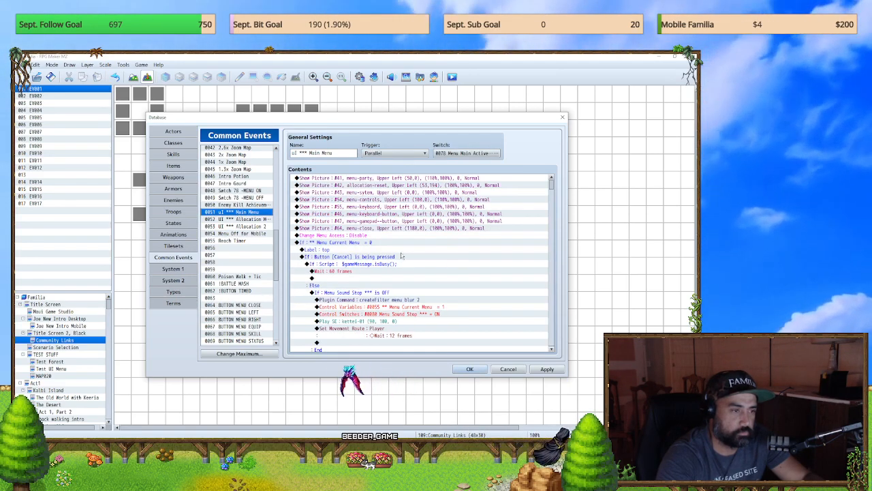
{"action": "left_click", "coordinate": [400, 229]}
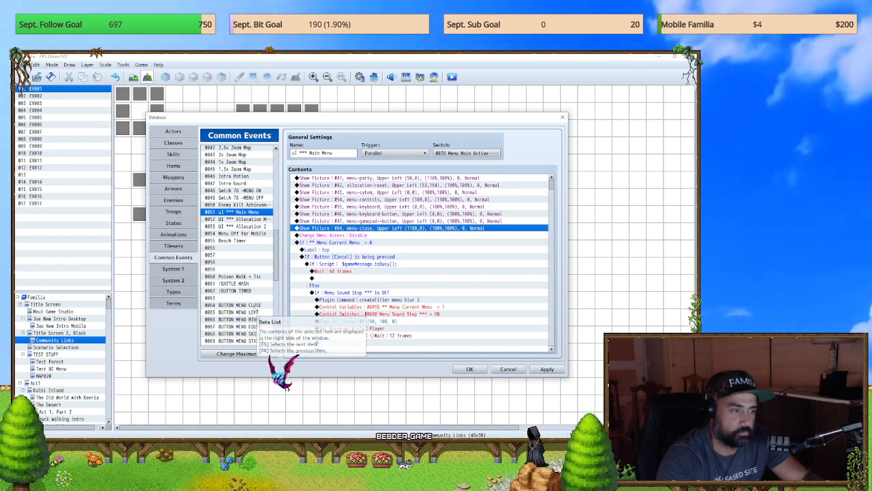
{"action": "left_click", "coordinate": [252, 305]}
{"action": "double_click", "coordinate": [480, 279]}
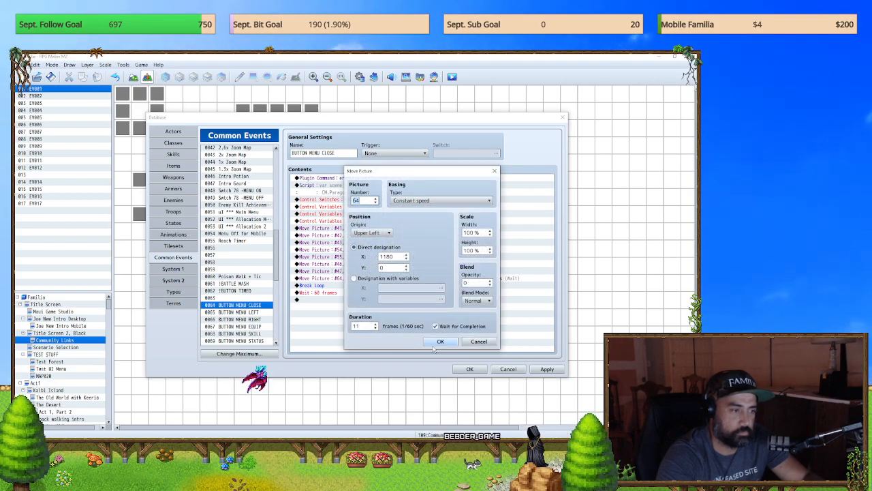
{"action": "left_click", "coordinate": [439, 341]}
Step: In the Main Menu common event, set the origin of picture #64's move under Menu Current Menu = 1 to Upper Left
{"action": "left_click", "coordinate": [243, 212]}
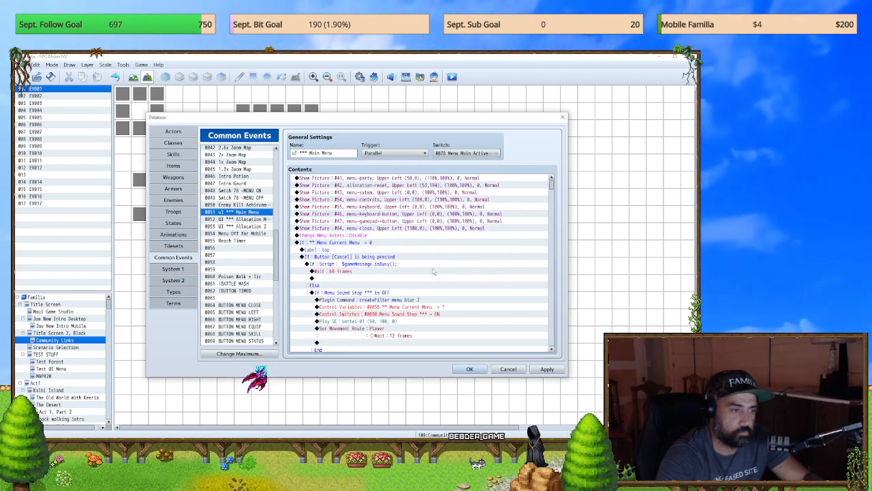
{"action": "scroll", "coordinate": [423, 272], "scroll_direction": "down", "scroll_amount": 5}
{"action": "scroll", "coordinate": [422, 273], "scroll_direction": "up", "scroll_amount": 1}
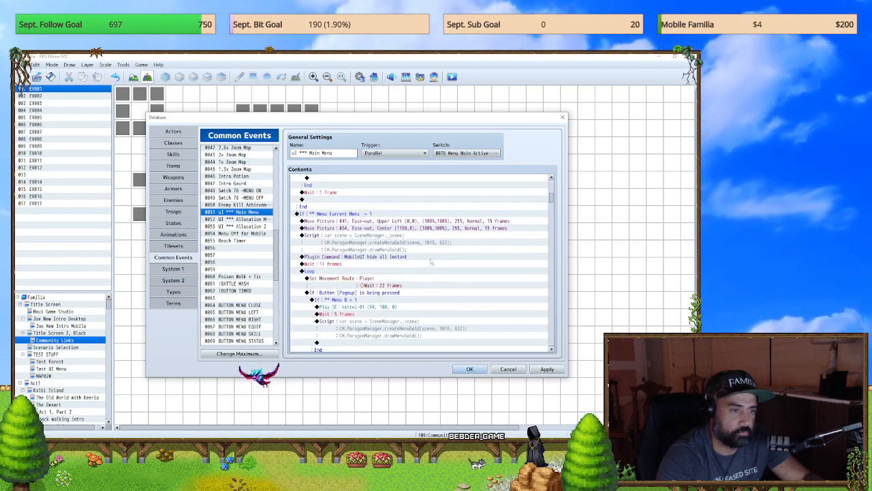
{"action": "left_click", "coordinate": [459, 229]}
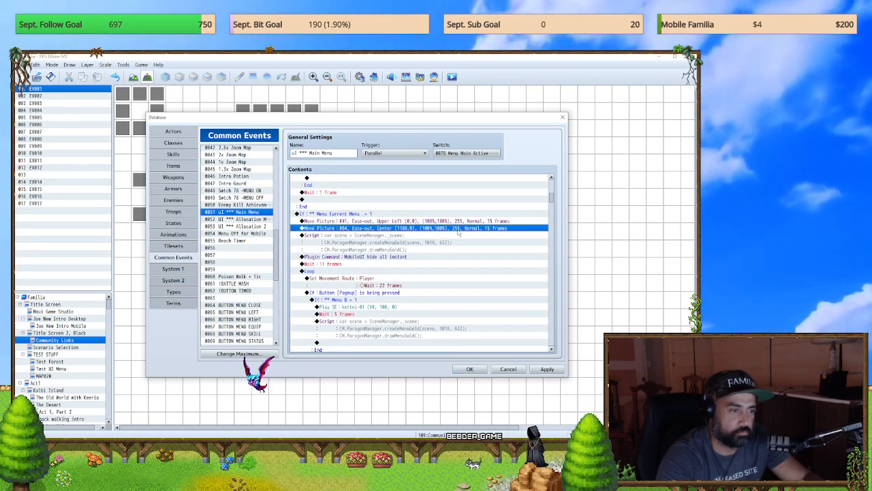
{"action": "double_click", "coordinate": [458, 229]}
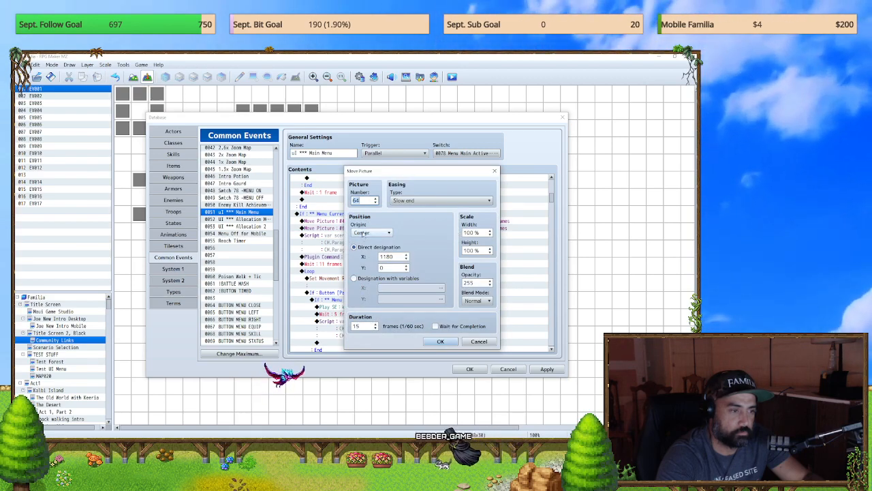
{"action": "left_click", "coordinate": [371, 233]}
{"action": "left_click", "coordinate": [368, 240]}
{"action": "key", "text": "Return"}
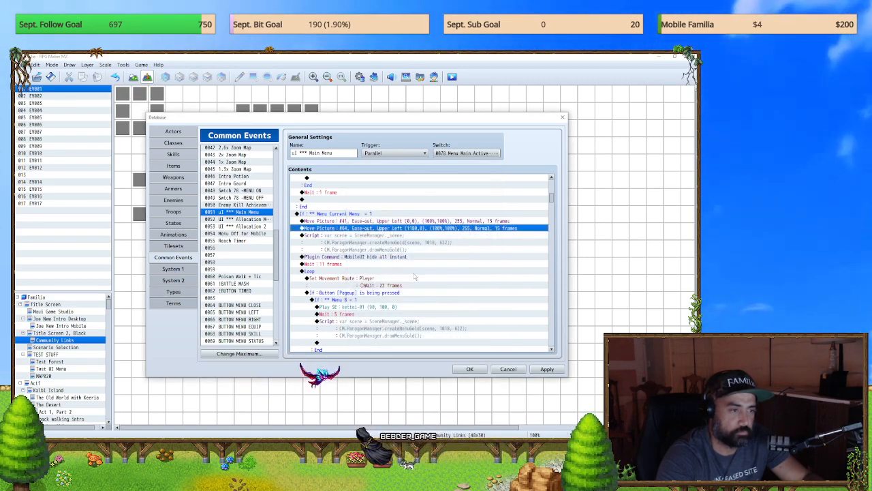
{"action": "scroll", "coordinate": [408, 272], "scroll_direction": "up", "scroll_amount": 10}
{"action": "left_click", "coordinate": [378, 235]}
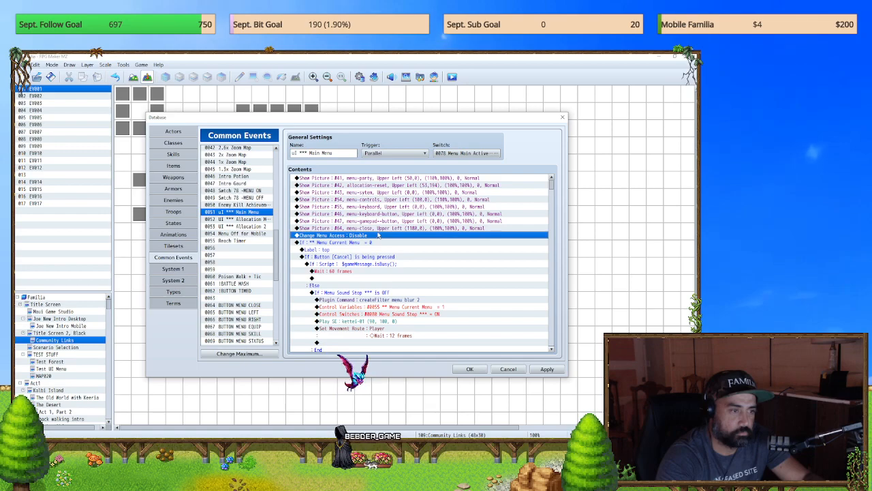
Step: Close the database with its changes applied, save the game and launch a playtest
{"action": "double_click", "coordinate": [378, 234]}
{"action": "left_click", "coordinate": [502, 369]}
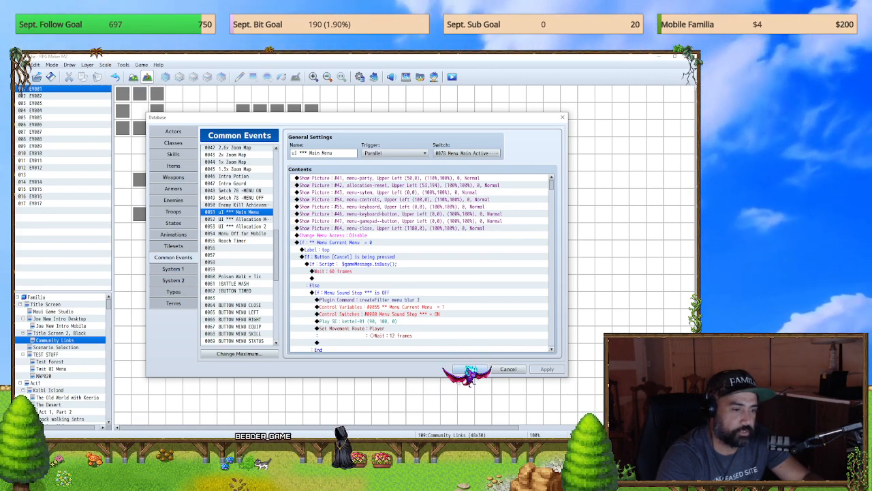
{"action": "left_click", "coordinate": [470, 369]}
{"action": "left_click", "coordinate": [452, 77]}
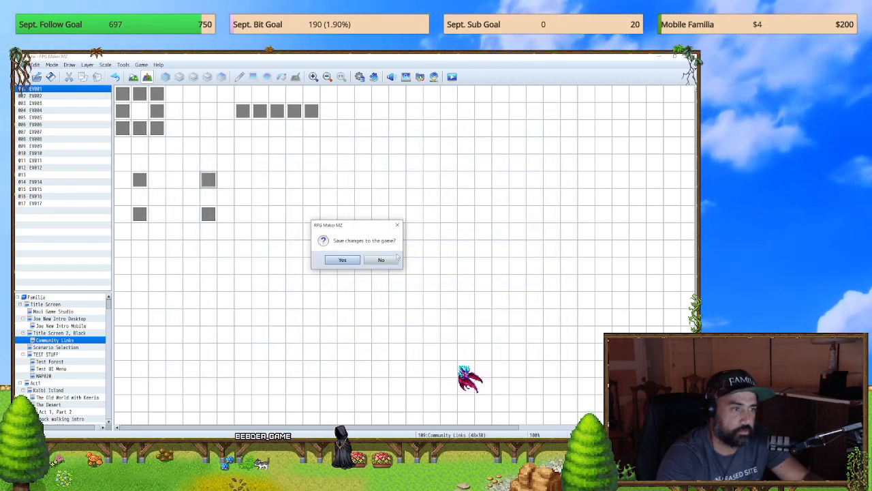
{"action": "left_click", "coordinate": [344, 259]}
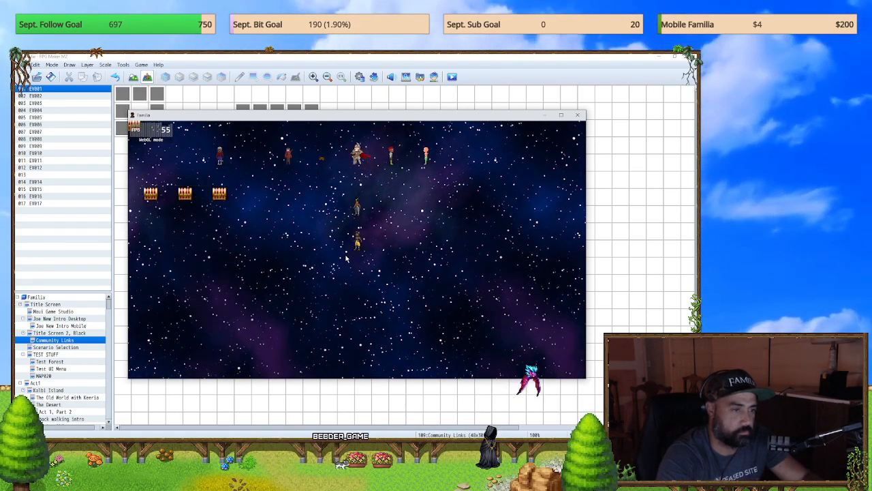
Step: Test closing the main menu with its X button, walking and reopening the menu, and end the playtest
{"action": "key", "text": "Escape"}
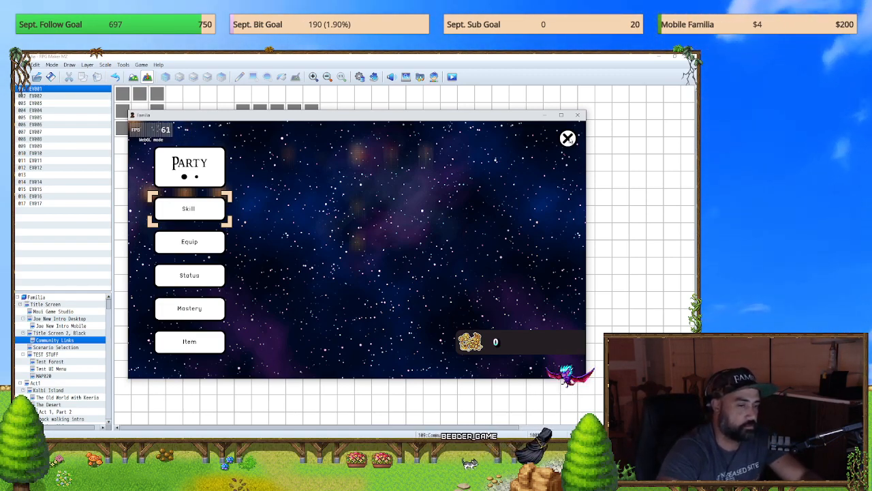
{"action": "left_click", "coordinate": [568, 138]}
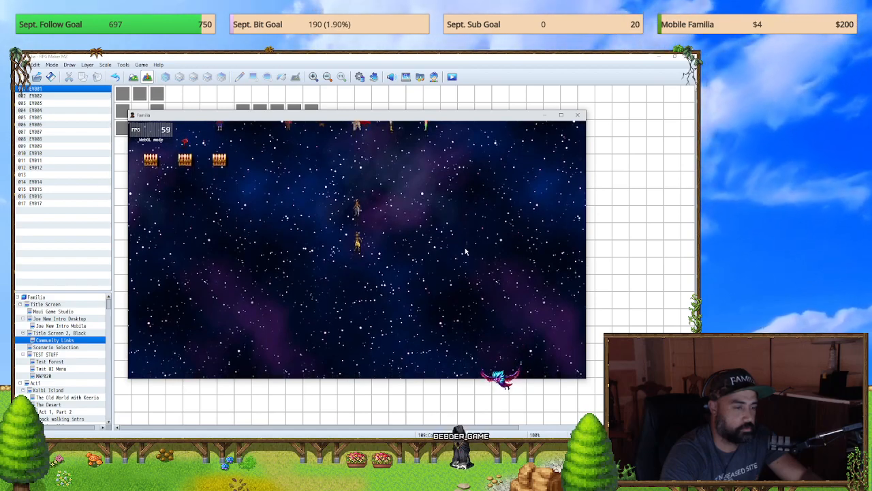
{"action": "key", "text": "Up"}
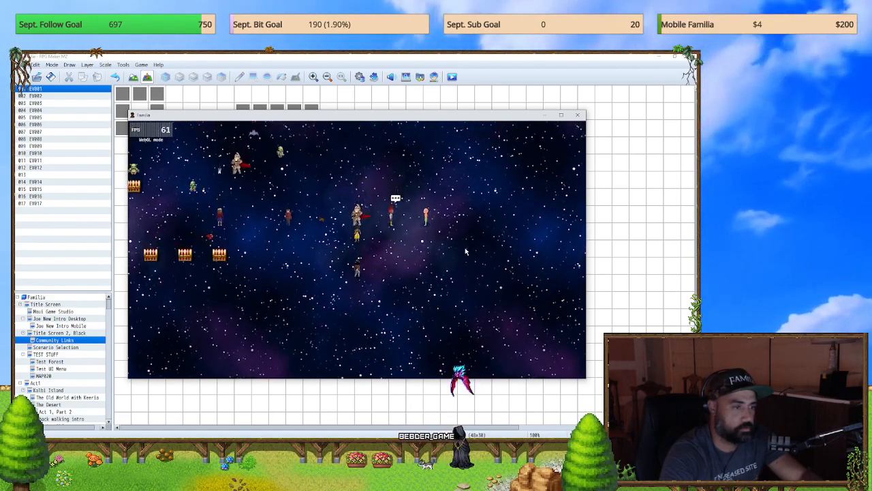
{"action": "key", "text": "Escape"}
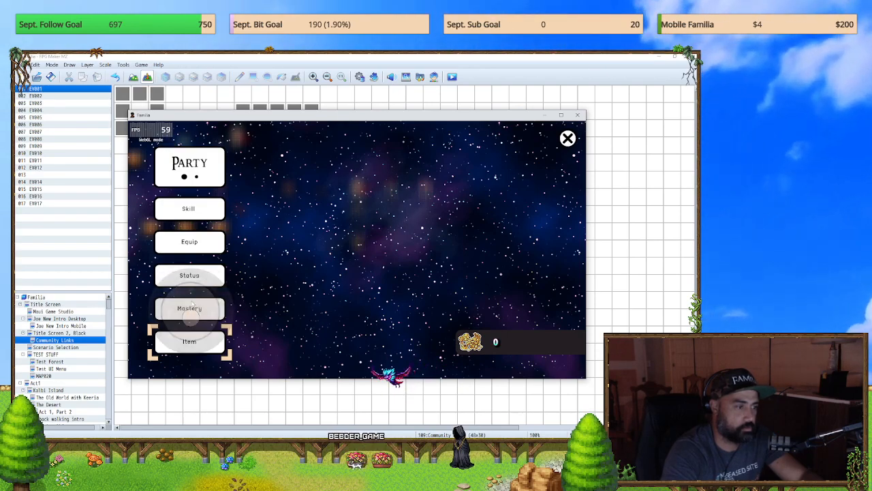
{"action": "left_click_drag", "start_coordinate": [284, 335], "coordinate": [298, 197]}
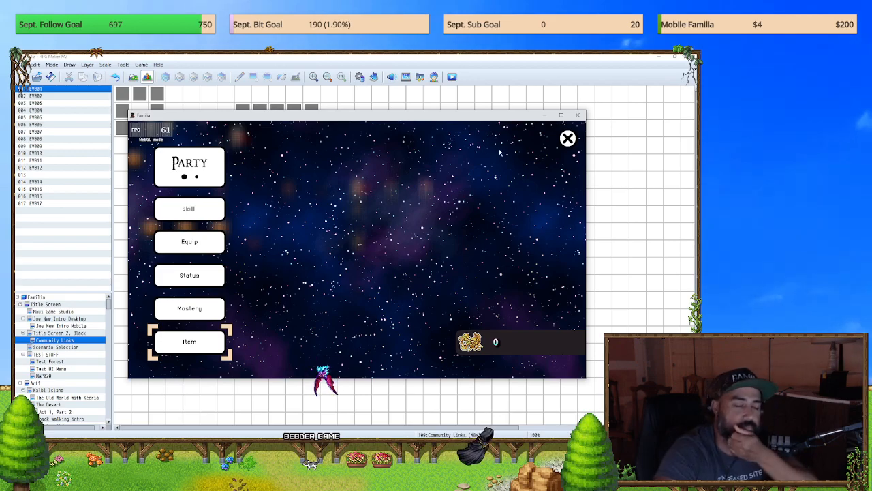
{"action": "left_click", "coordinate": [576, 117]}
Step: In the BUTTON MENU CLOSE common event, delete the Break Loop command and the Menu Sound Stop switch command, and apply the changes
{"action": "left_click", "coordinate": [359, 77]}
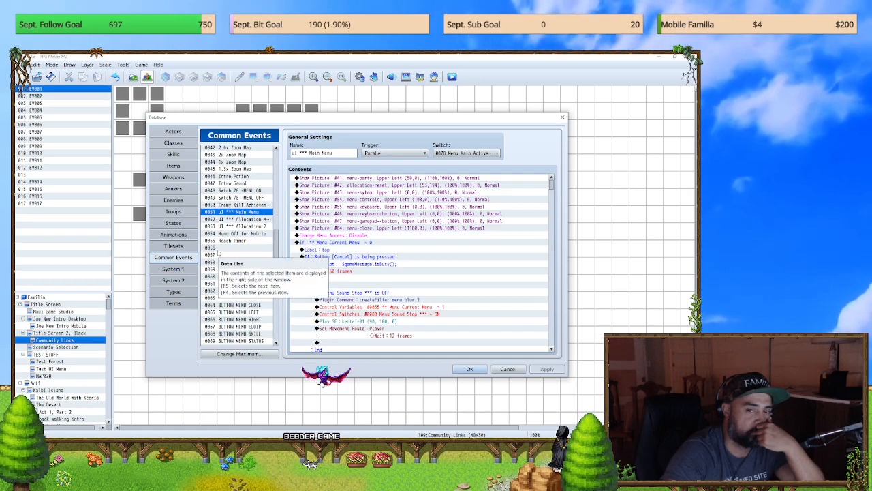
{"action": "left_click", "coordinate": [250, 306]}
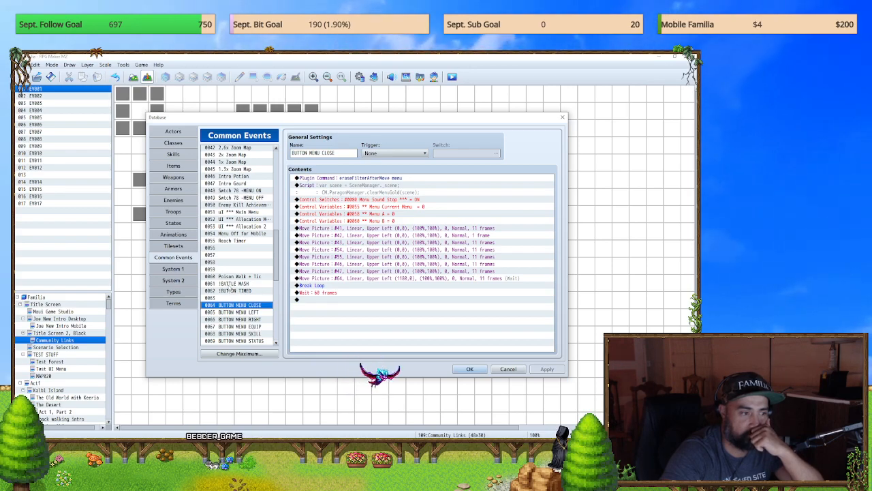
{"action": "left_click", "coordinate": [308, 286]}
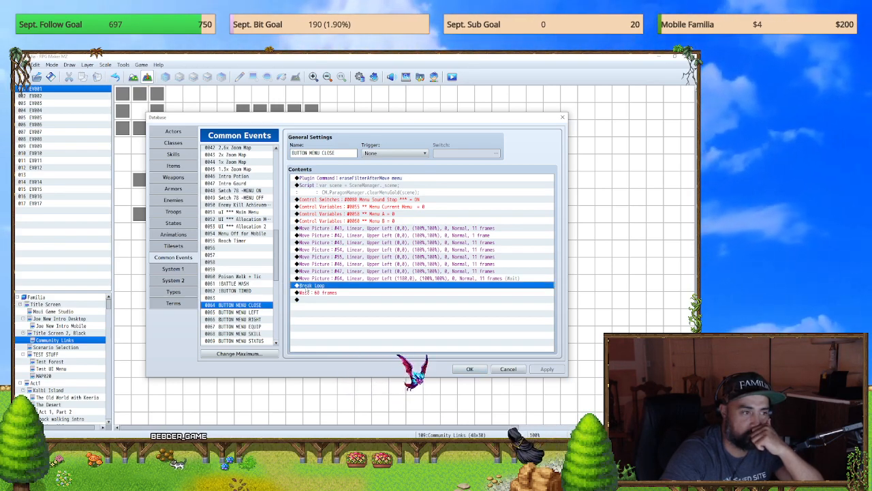
{"action": "left_click", "coordinate": [308, 292]}
{"action": "left_click", "coordinate": [317, 285]}
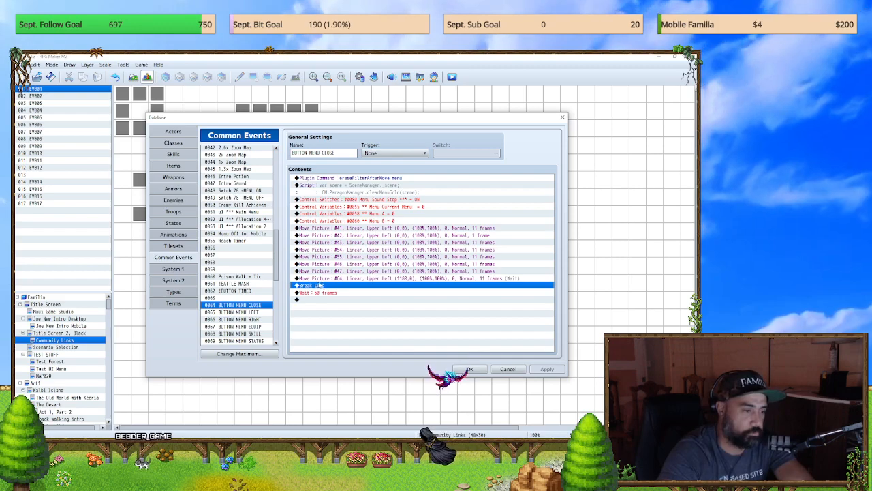
{"action": "key", "text": "Delete"}
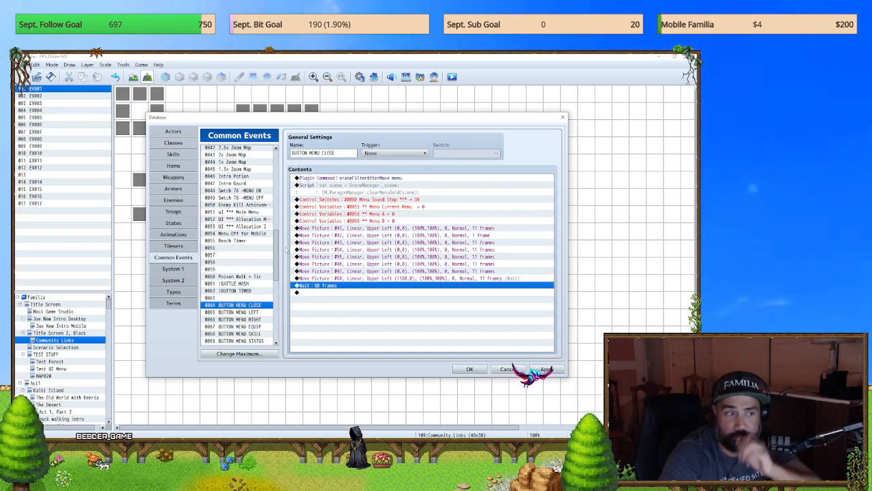
{"action": "left_click", "coordinate": [360, 199]}
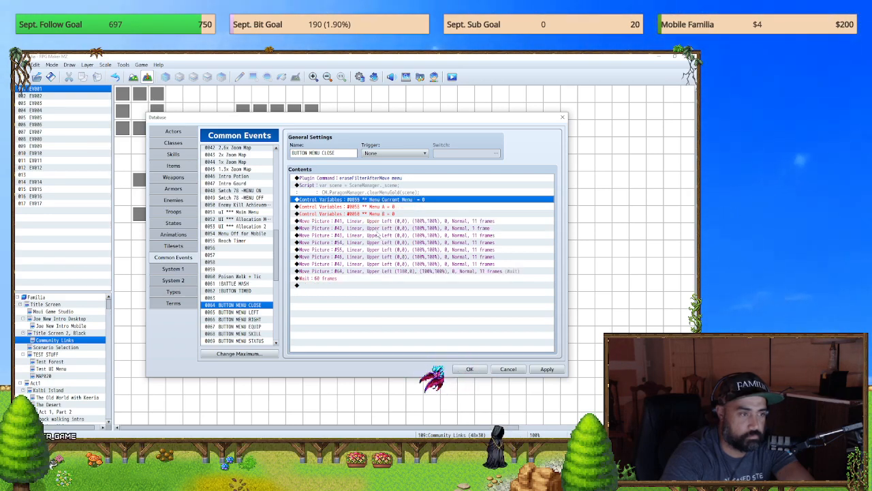
{"action": "left_click", "coordinate": [552, 371]}
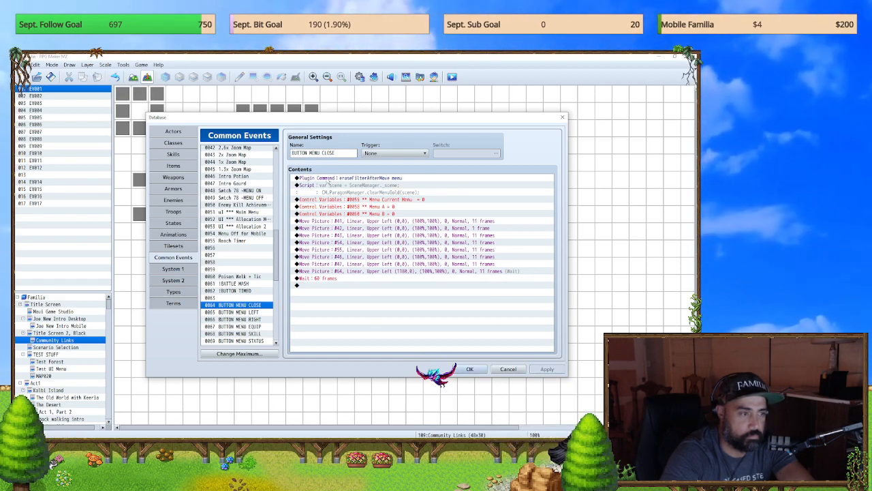
Step: Insert a Play SE command with the Absorb2 sound at the start of BUTTON MENU CLOSE and save the database changes
{"action": "double_click", "coordinate": [327, 179]}
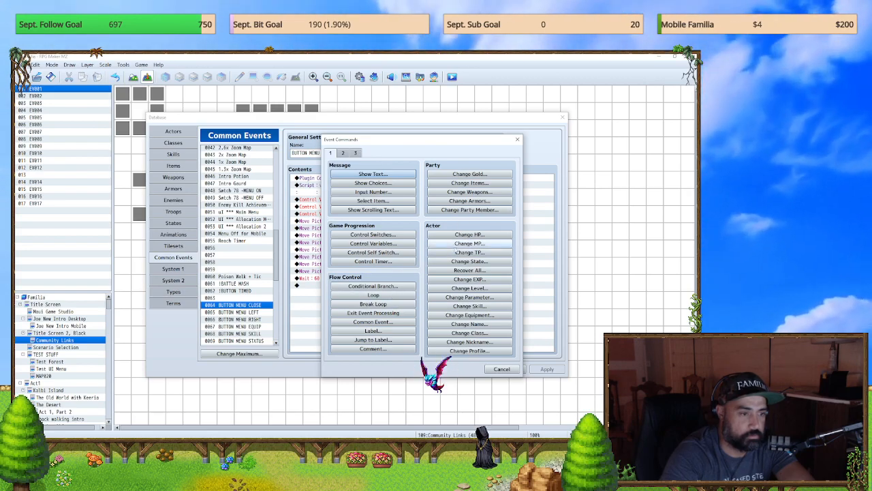
{"action": "left_click", "coordinate": [342, 153]}
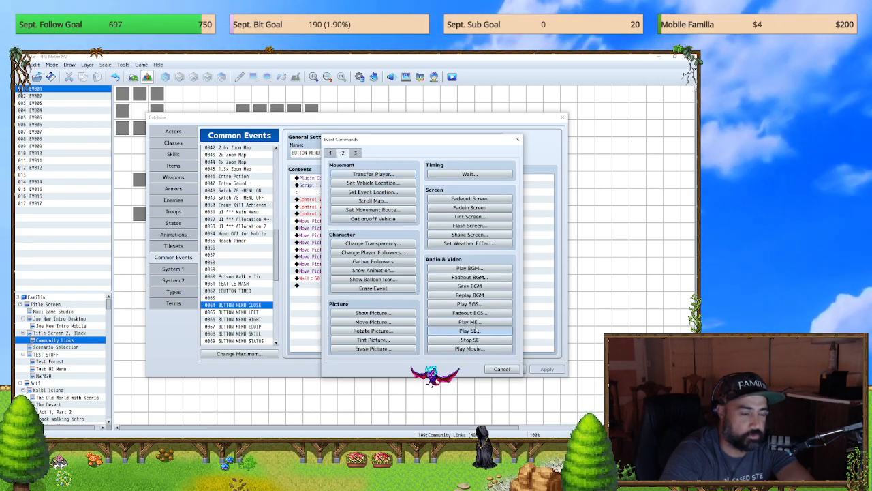
{"action": "left_click", "coordinate": [469, 331]}
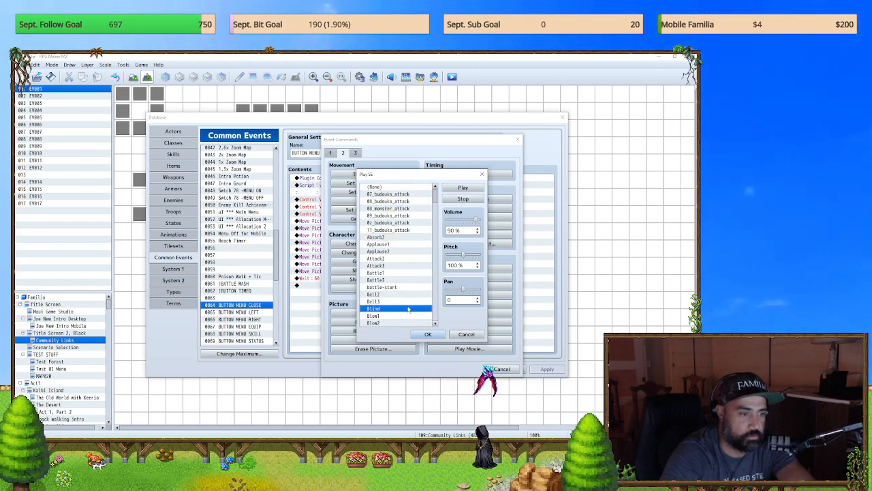
{"action": "left_click", "coordinate": [386, 237]}
{"action": "left_click", "coordinate": [428, 334]}
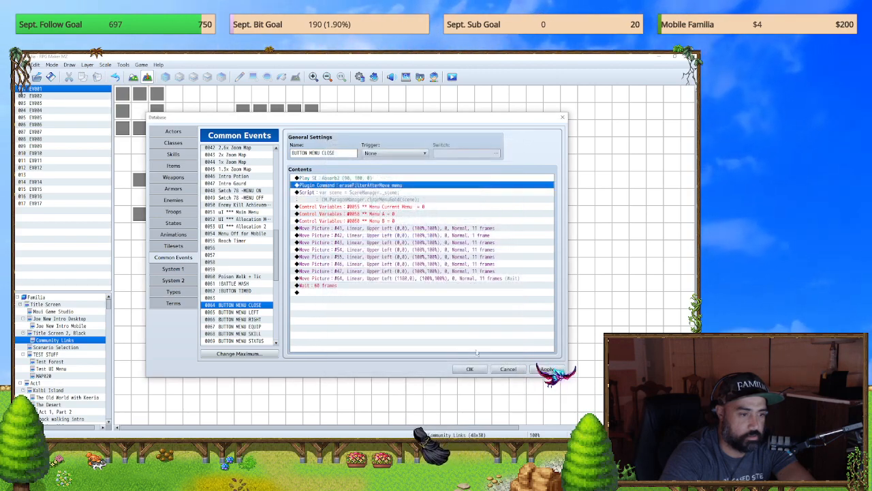
{"action": "left_click", "coordinate": [547, 369]}
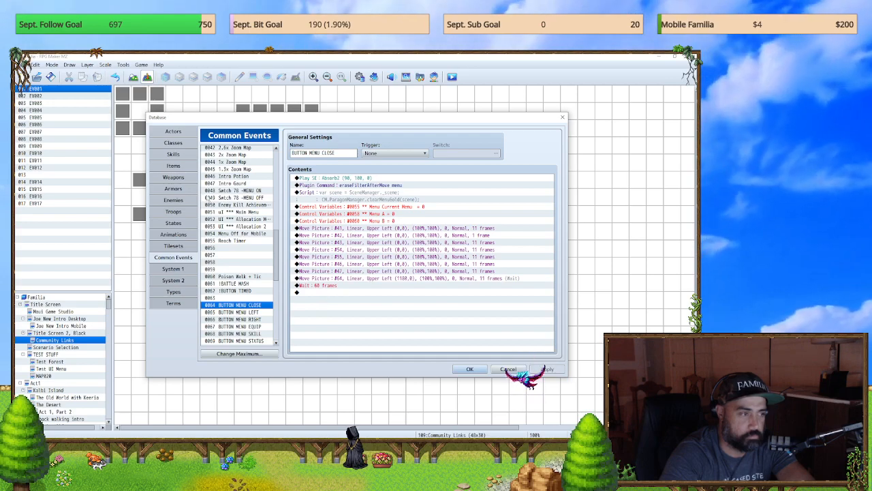
{"action": "left_click", "coordinate": [471, 368]}
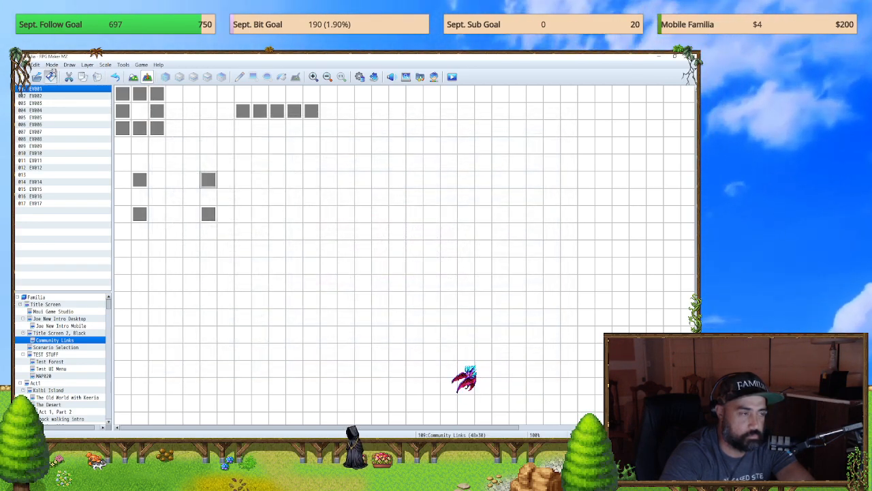
Step: Playtest the game: open the menu with the on-screen menu button, close it with the X button and walk the character up and down
{"action": "left_click", "coordinate": [451, 77]}
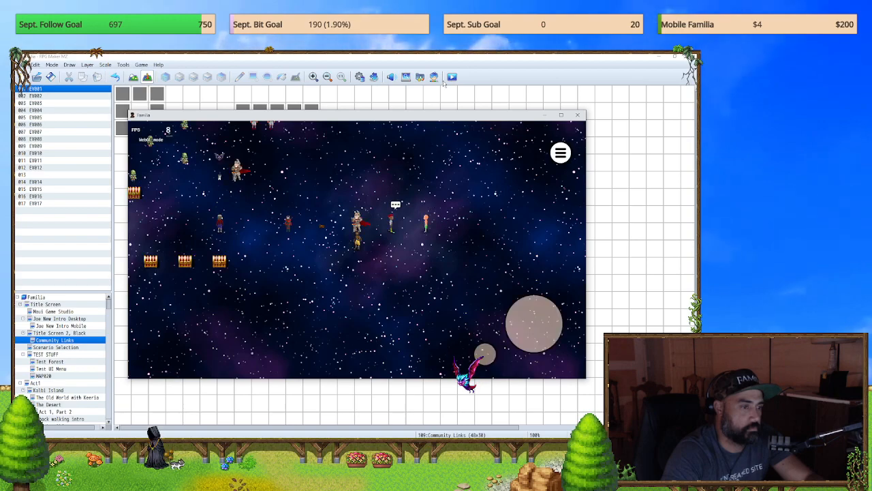
{"action": "key", "text": "Down"}
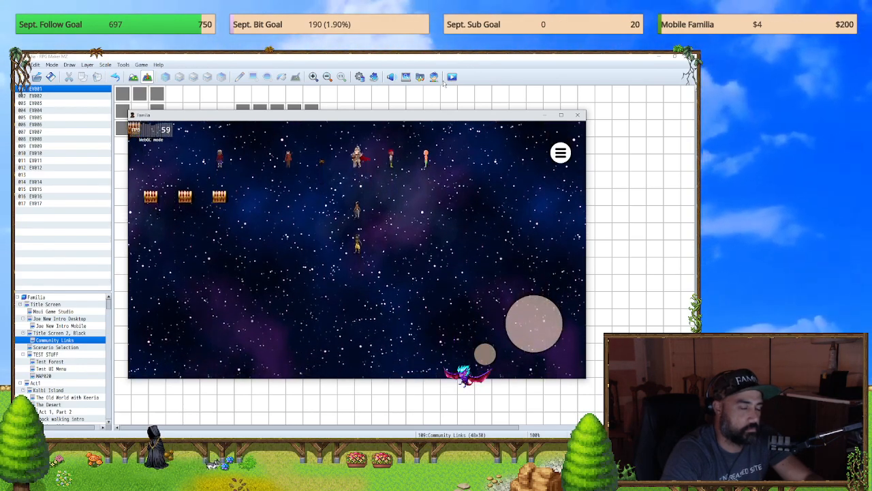
{"action": "left_click", "coordinate": [560, 152]}
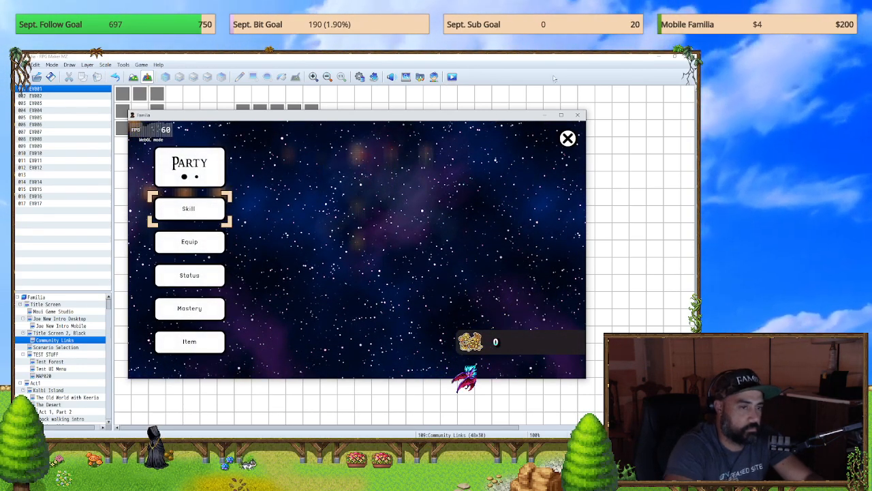
{"action": "left_click", "coordinate": [568, 139]}
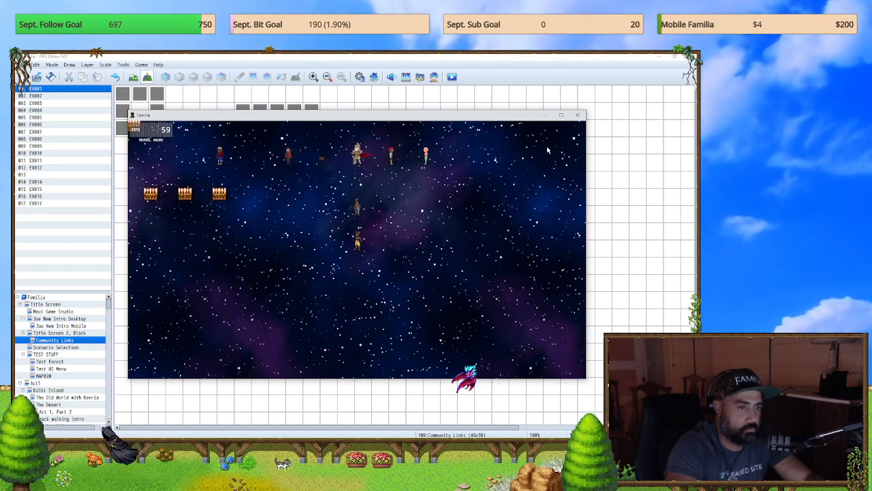
{"action": "key", "text": "Escape"}
{"action": "key", "text": "Escape"}
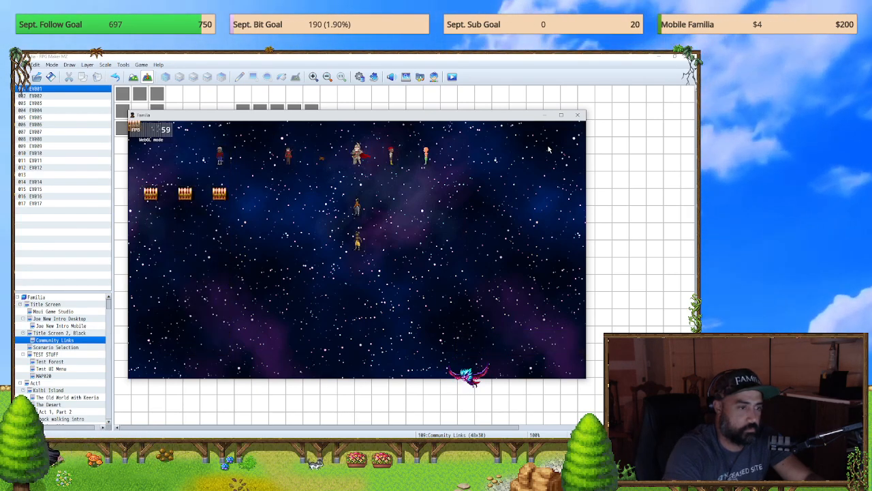
{"action": "key", "text": "Up"}
{"action": "key", "text": "Down"}
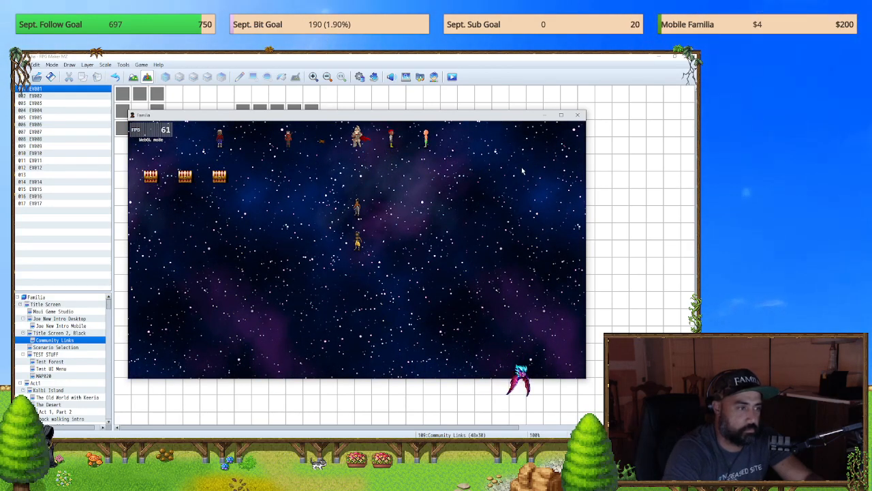
{"action": "key", "text": "Up"}
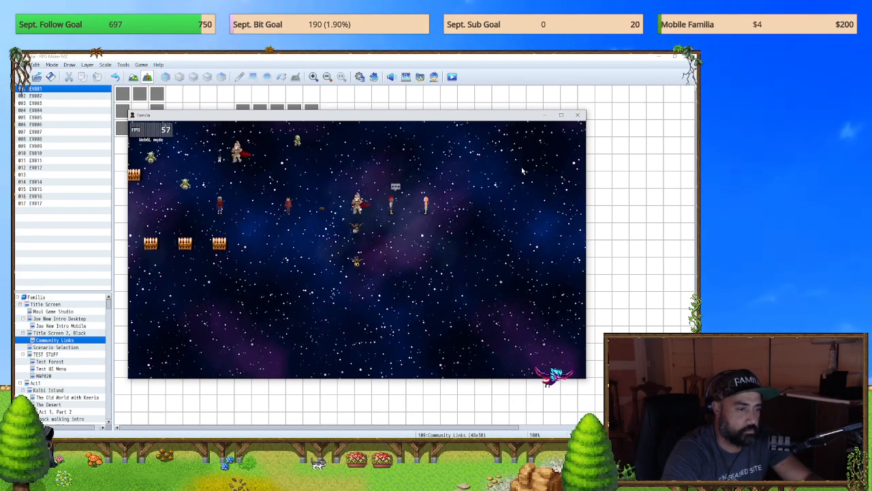
Step: Reopen the main menu and close it with the X button repeatedly in the running game, and end the playtest
{"action": "key", "text": "Escape"}
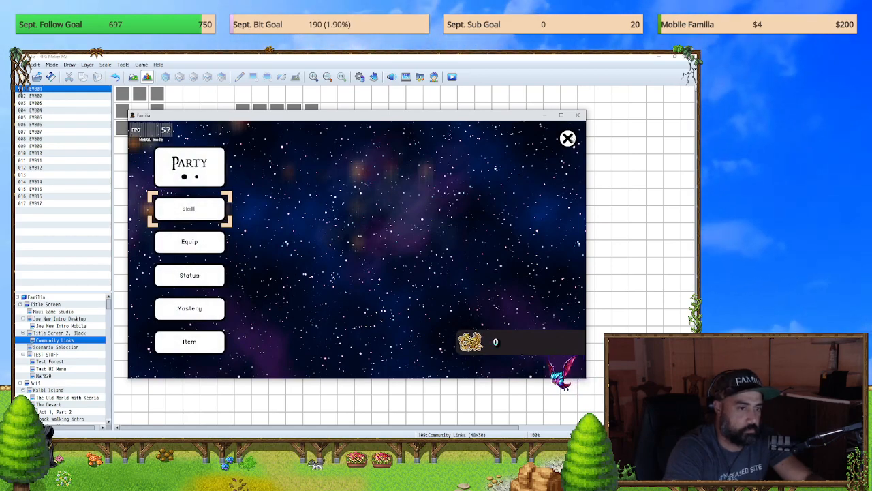
{"action": "left_click", "coordinate": [568, 141]}
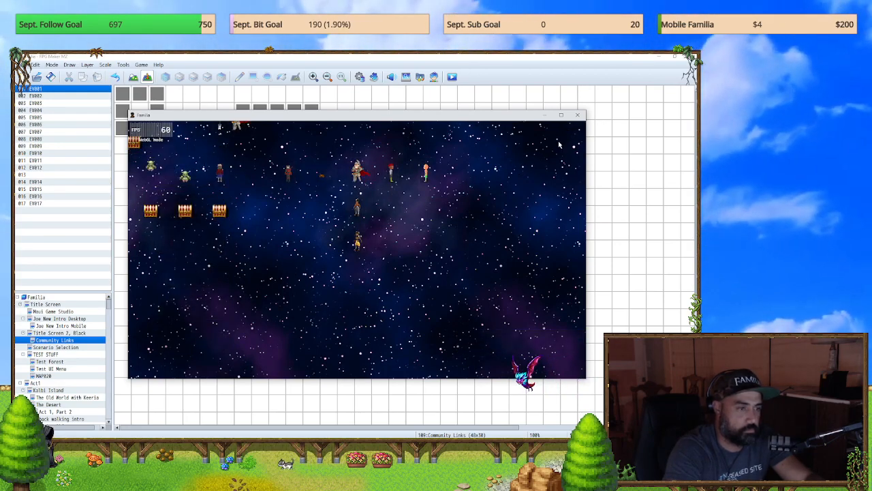
{"action": "key", "text": "Escape"}
{"action": "left_click", "coordinate": [568, 140]}
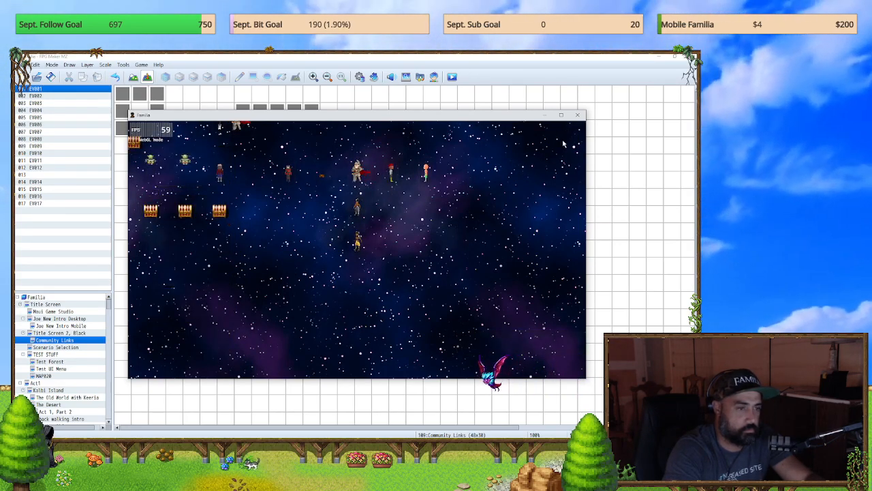
{"action": "key", "text": "Escape"}
{"action": "left_click", "coordinate": [577, 115]}
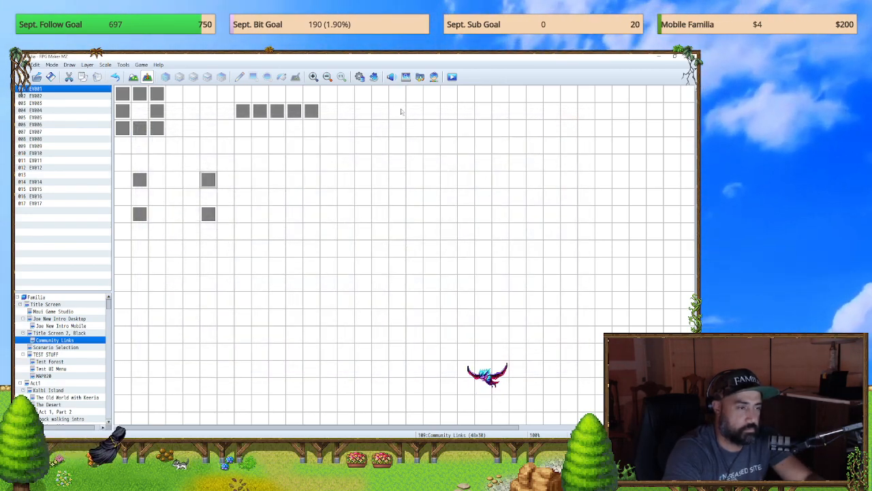
Step: Start a fresh playtest and immediately open and close the menu with the on-screen buttons
{"action": "left_click", "coordinate": [452, 77]}
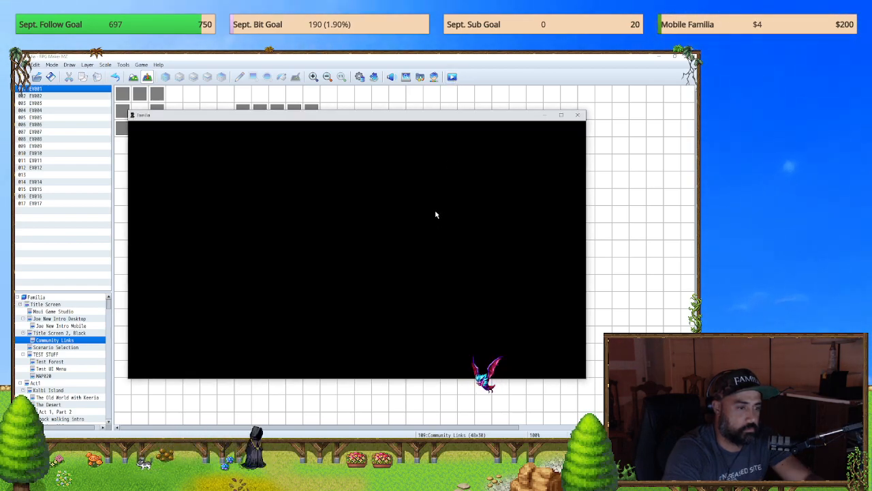
{"action": "left_click", "coordinate": [560, 152]}
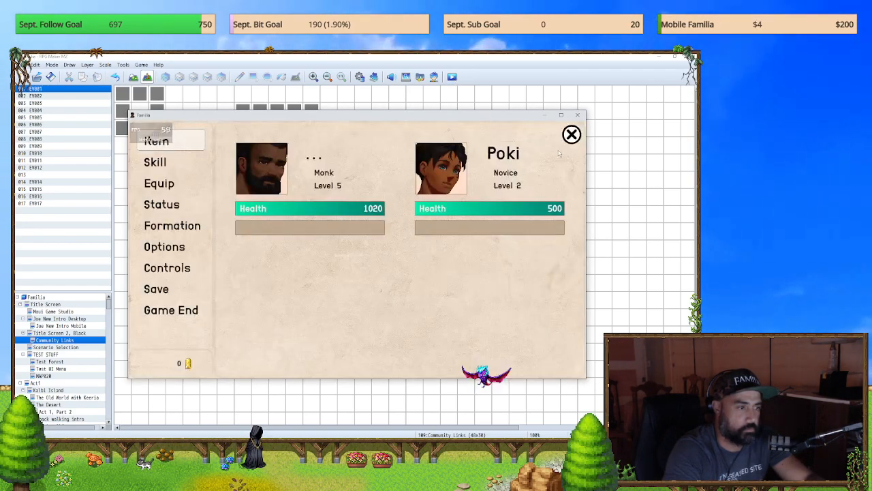
{"action": "left_click", "coordinate": [570, 137]}
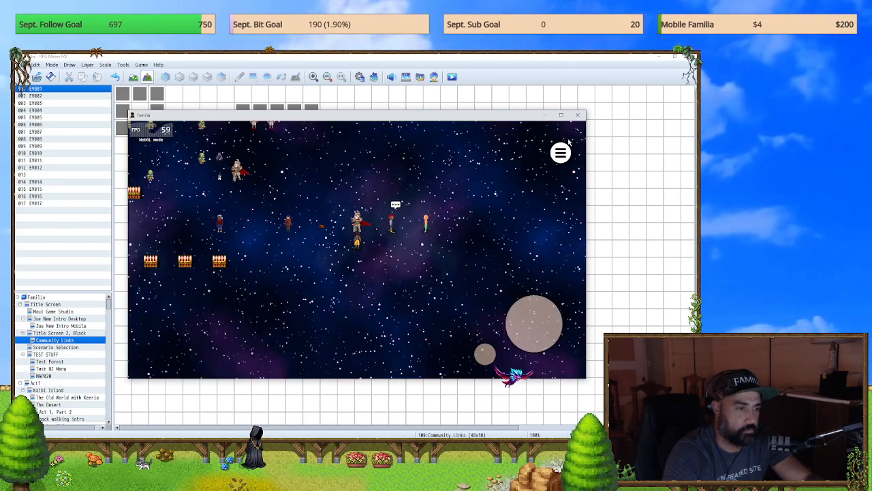
Step: Walk the character down, test opening and closing the main menu with the on-screen buttons, and end the playtest
{"action": "key", "text": "Down"}
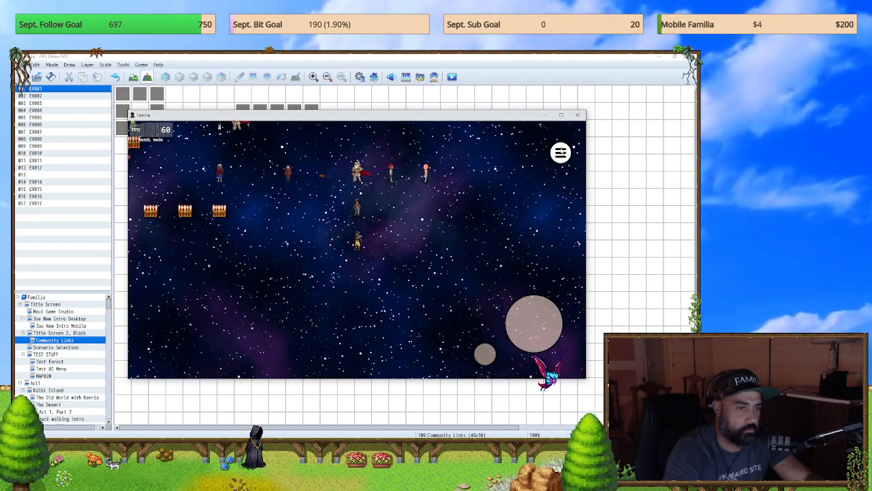
{"action": "left_click", "coordinate": [560, 153]}
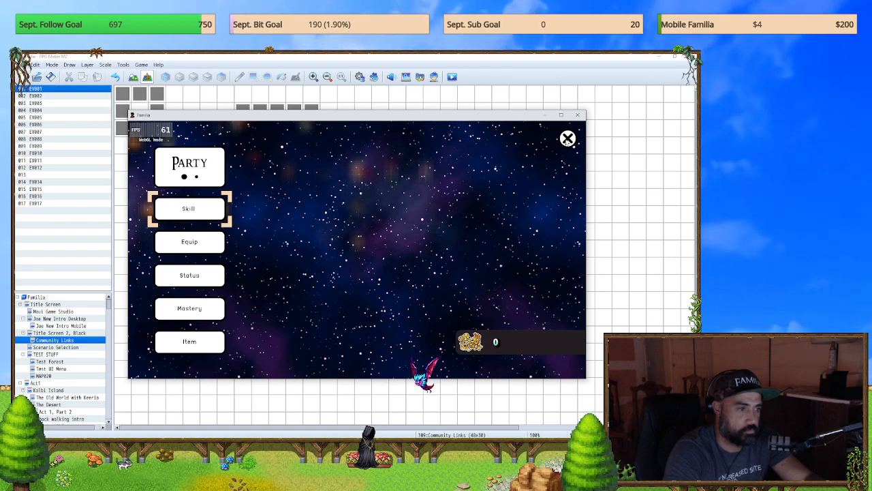
{"action": "left_click", "coordinate": [567, 140]}
{"action": "right_click", "coordinate": [565, 144]}
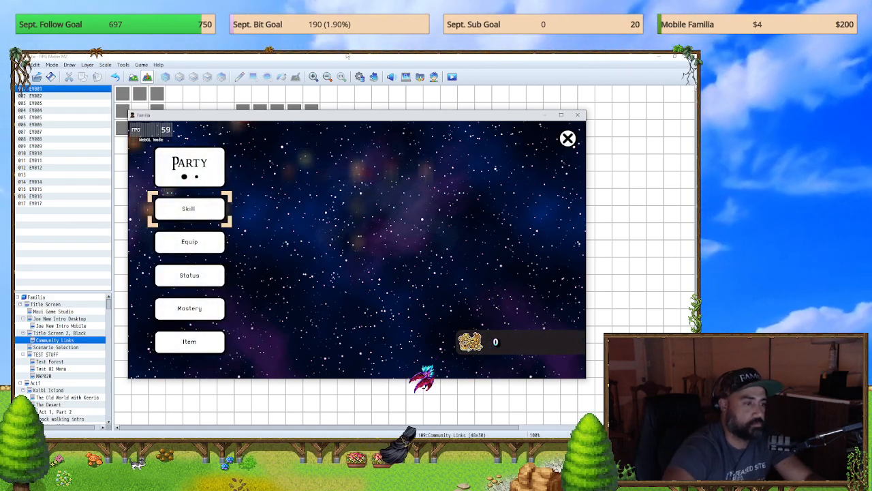
{"action": "left_click", "coordinate": [578, 116]}
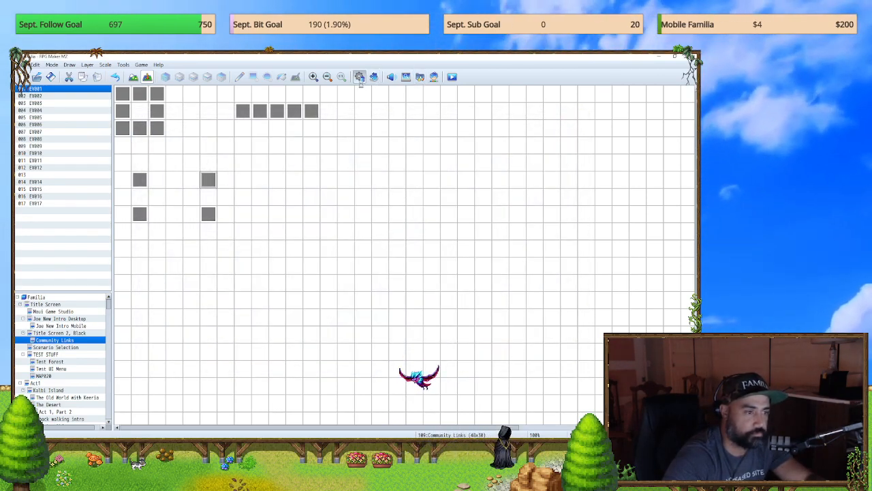
Step: Search the plugin list for "common" and open the settings of the YEP_PictureCommonEvents plugin
{"action": "left_click", "coordinate": [361, 82]}
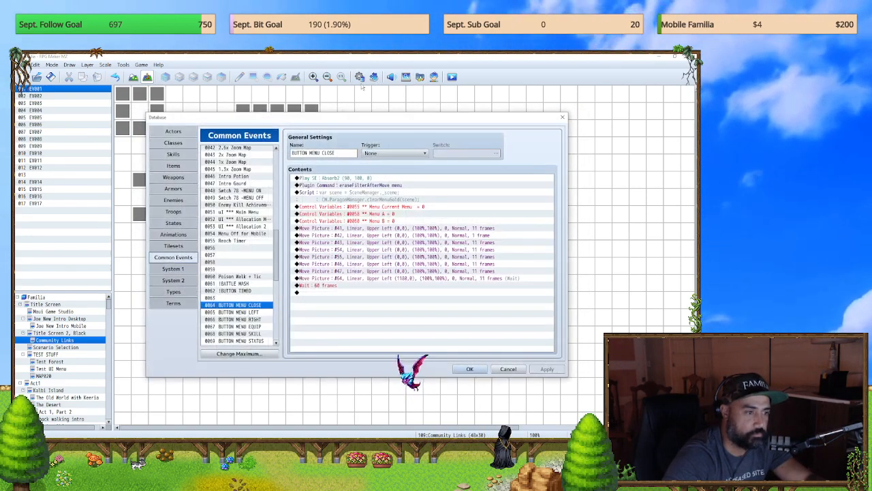
{"action": "left_click", "coordinate": [561, 118]}
{"action": "left_click", "coordinate": [374, 77]}
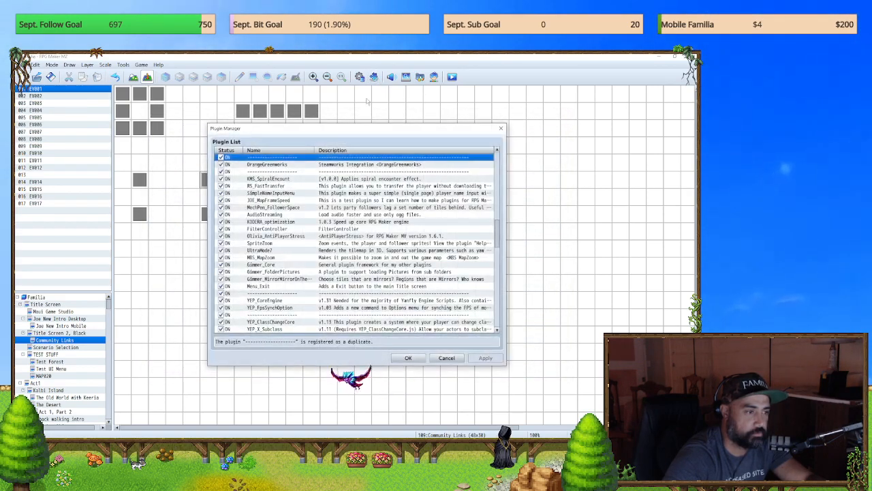
{"action": "key", "text": "ctrl+f"}
{"action": "type", "text": "c"}
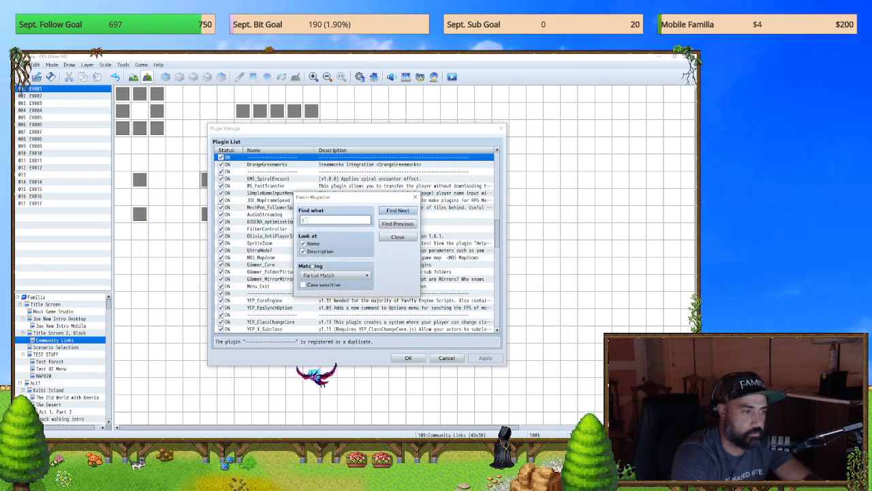
{"action": "type", "text": "ommon"}
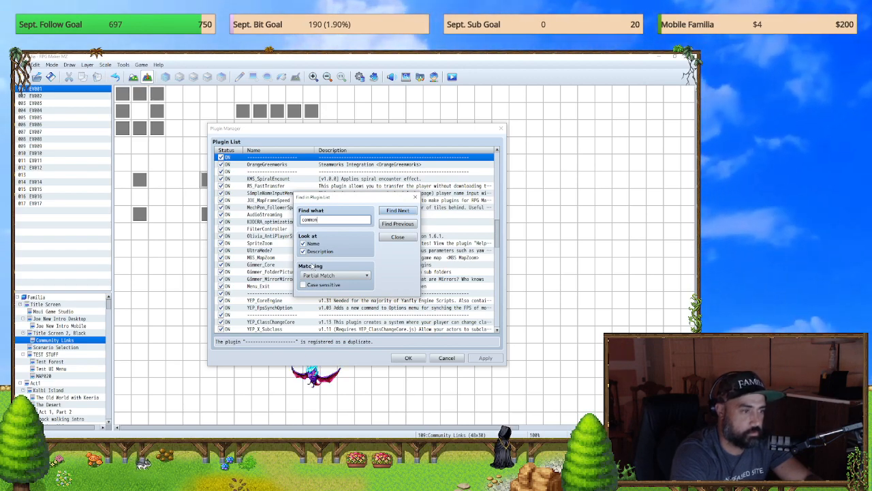
{"action": "key", "text": "Return"}
{"action": "left_click", "coordinate": [399, 237]}
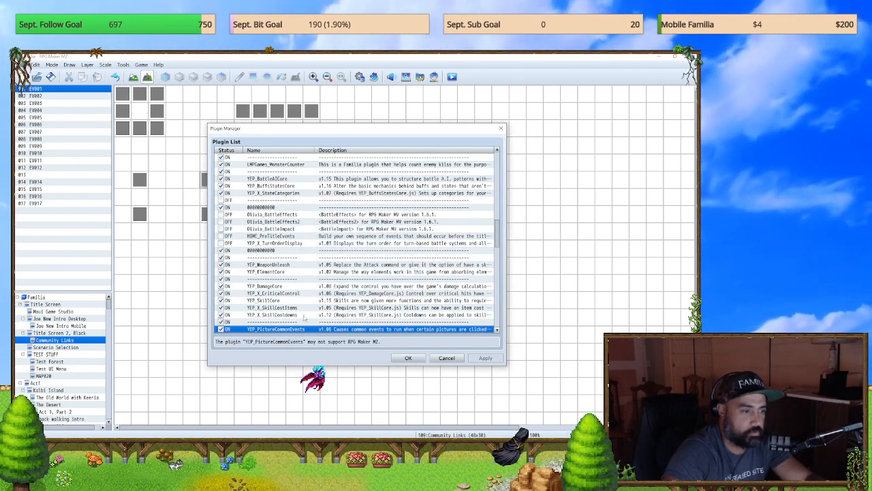
{"action": "double_click", "coordinate": [289, 328]}
Step: Read the plugin help's introduction and its instructions on the click, repeat, hold and release conditions for picture-bound common events
{"action": "scroll", "coordinate": [272, 298], "scroll_direction": "up", "scroll_amount": 4}
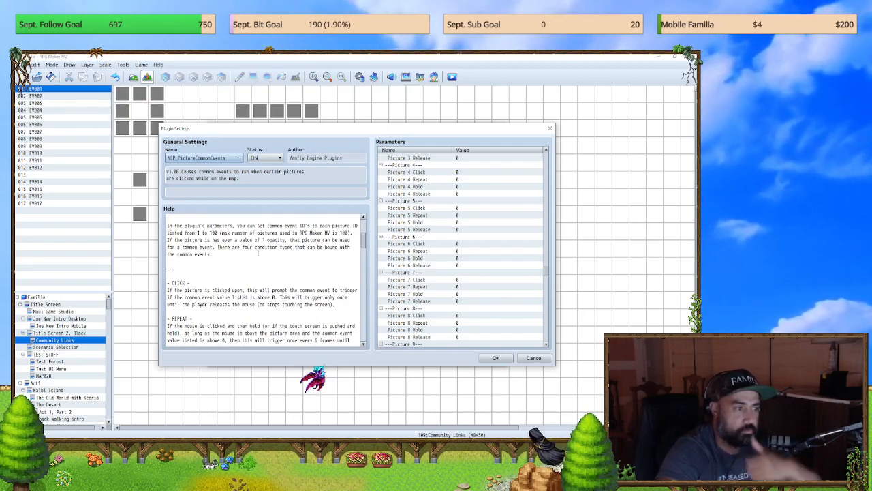
{"action": "scroll", "coordinate": [289, 240], "scroll_direction": "up", "scroll_amount": 1}
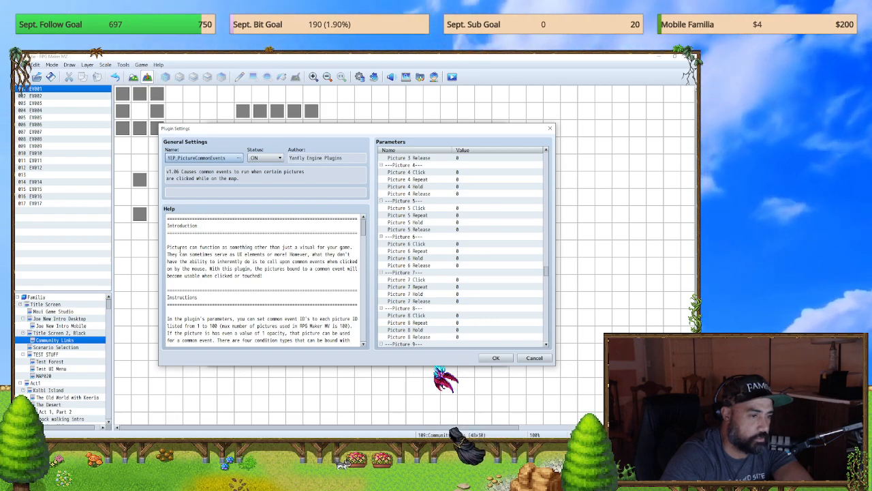
{"action": "scroll", "coordinate": [262, 279], "scroll_direction": "down", "scroll_amount": 1}
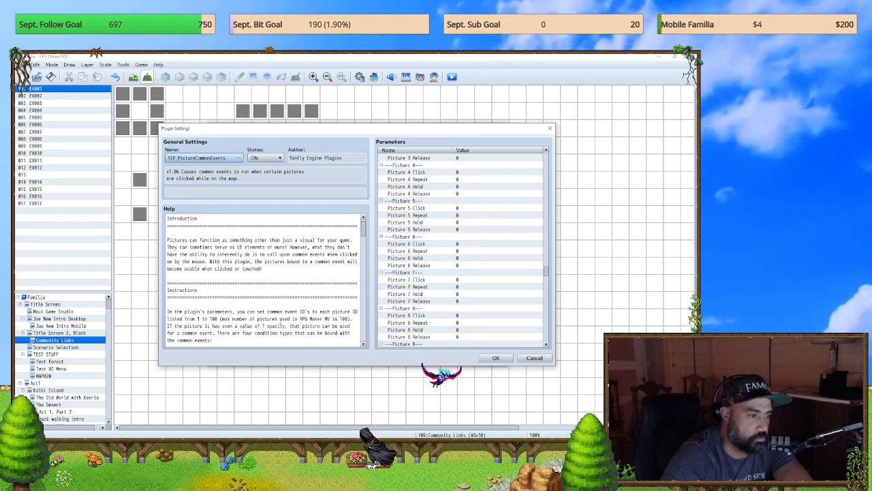
{"action": "scroll", "coordinate": [236, 322], "scroll_direction": "down", "scroll_amount": 4}
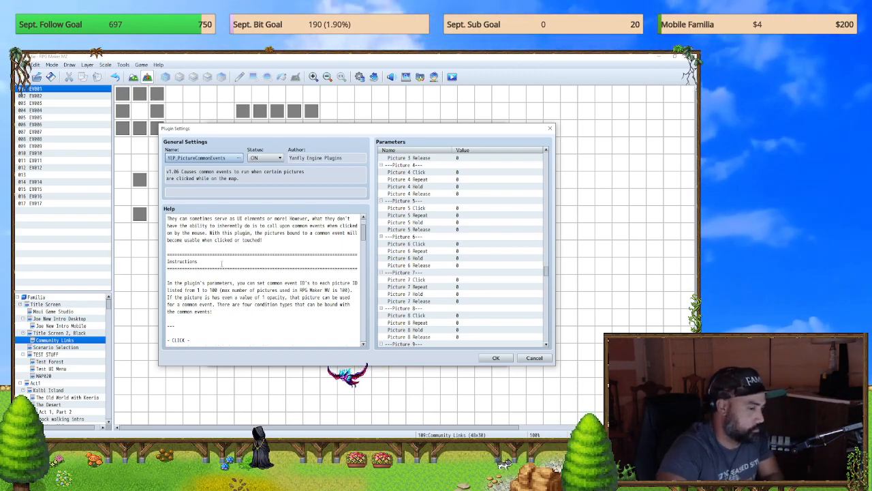
{"action": "scroll", "coordinate": [266, 259], "scroll_direction": "down", "scroll_amount": 4}
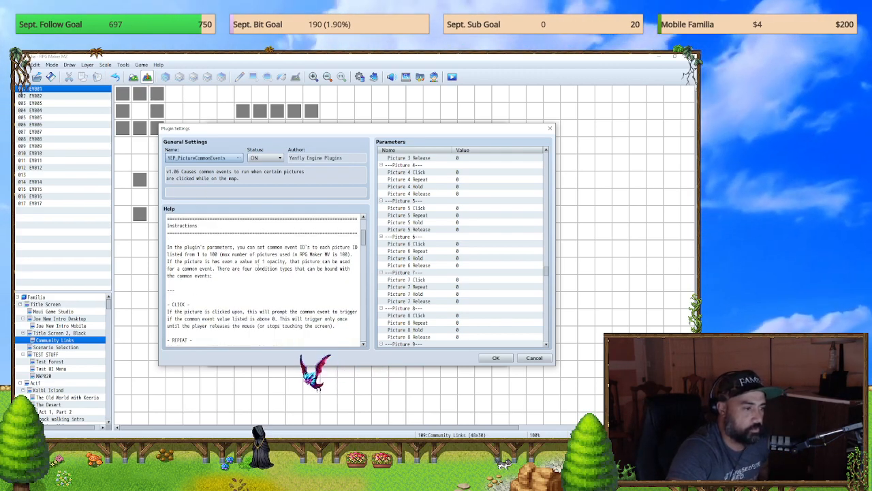
{"action": "scroll", "coordinate": [267, 261], "scroll_direction": "down", "scroll_amount": 5}
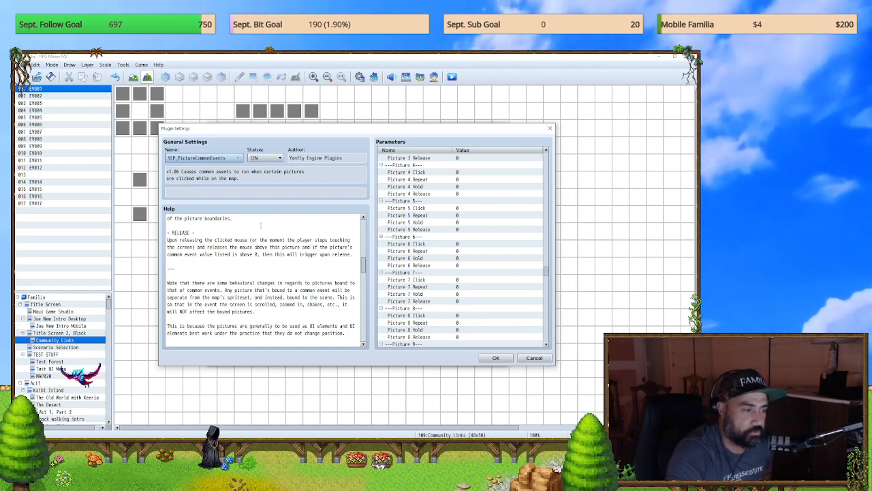
Step: Examine the plugin commands in the help text, including the touch move, show/hide picture, MovePlayer and TriggerButton commands
{"action": "scroll", "coordinate": [234, 311], "scroll_direction": "down", "scroll_amount": 5}
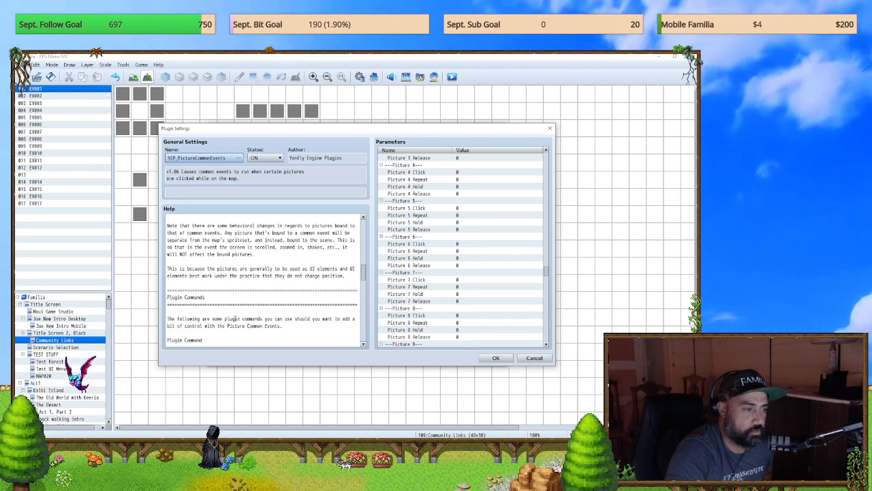
{"action": "scroll", "coordinate": [234, 318], "scroll_direction": "down", "scroll_amount": 3}
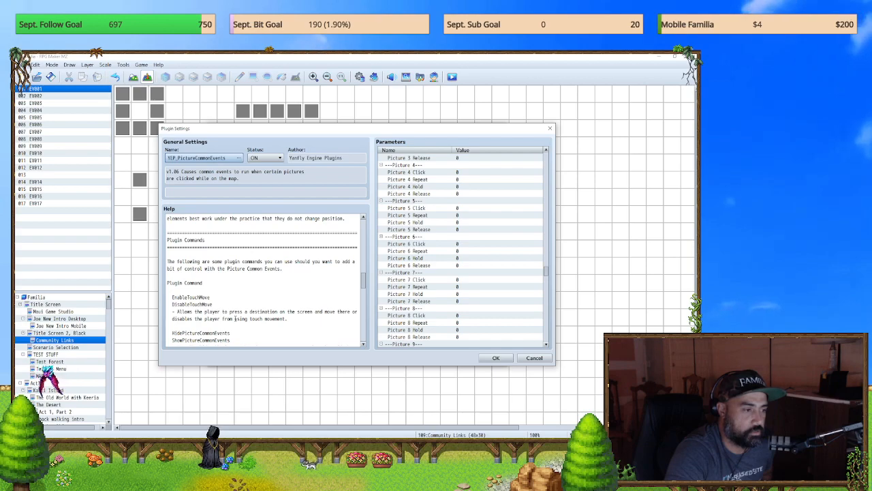
{"action": "scroll", "coordinate": [260, 326], "scroll_direction": "down", "scroll_amount": 2}
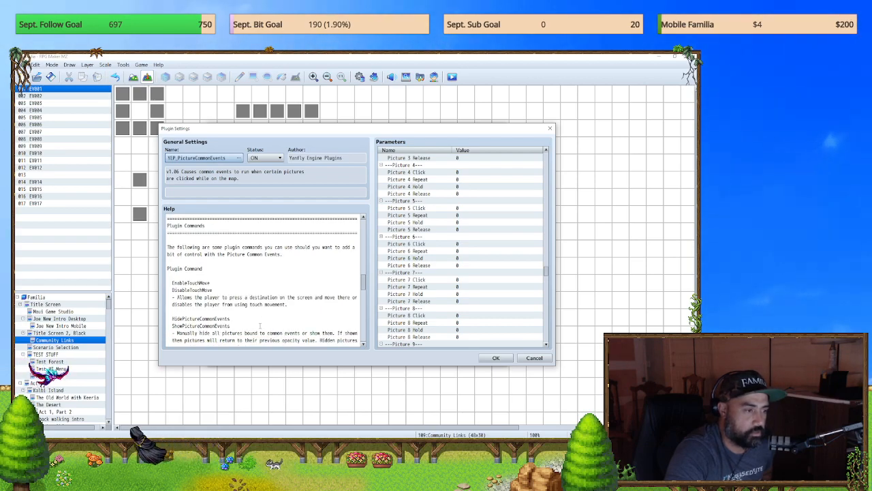
{"action": "scroll", "coordinate": [260, 325], "scroll_direction": "down", "scroll_amount": 2}
{"action": "scroll", "coordinate": [260, 325], "scroll_direction": "down", "scroll_amount": 4}
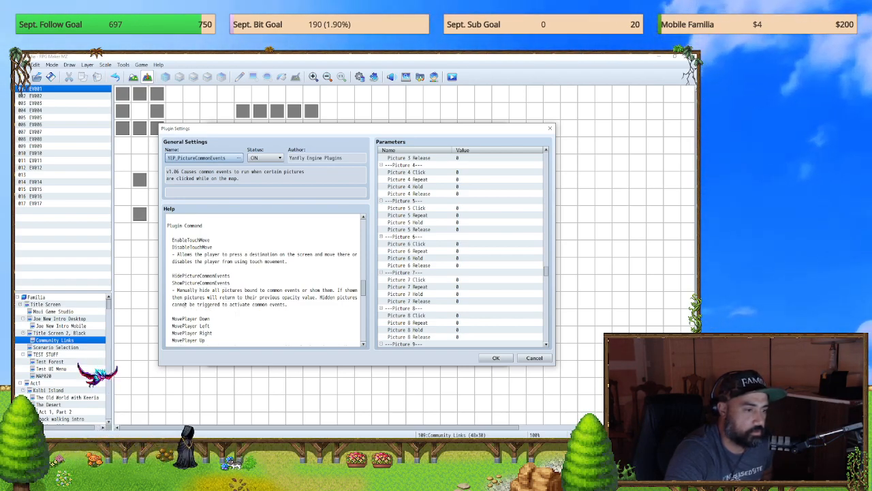
{"action": "scroll", "coordinate": [271, 331], "scroll_direction": "down", "scroll_amount": 4}
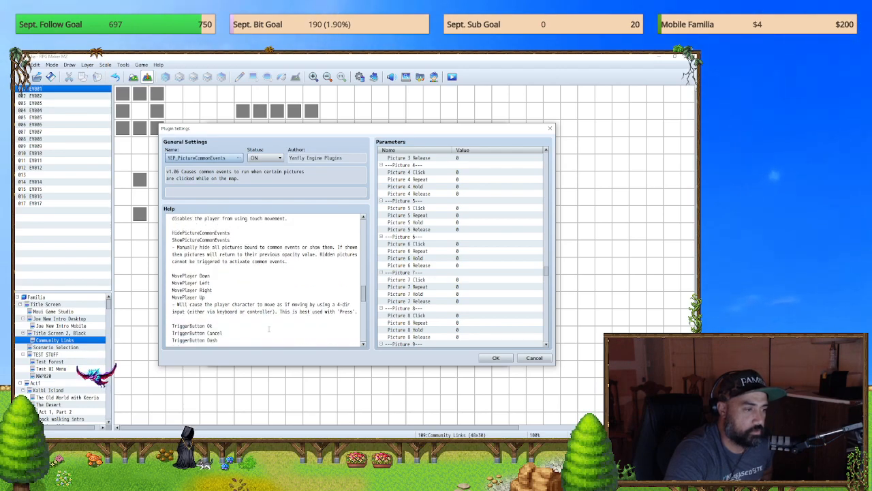
{"action": "scroll", "coordinate": [269, 329], "scroll_direction": "down", "scroll_amount": 1}
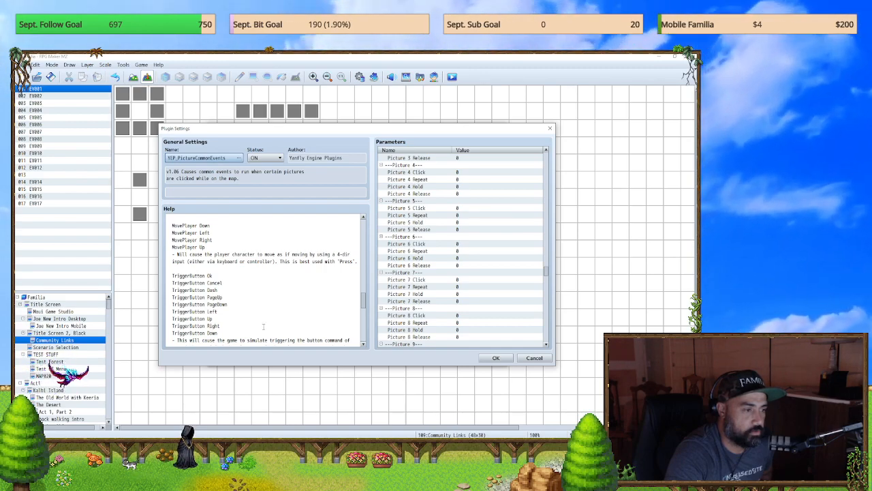
{"action": "scroll", "coordinate": [261, 326], "scroll_direction": "down", "scroll_amount": 1}
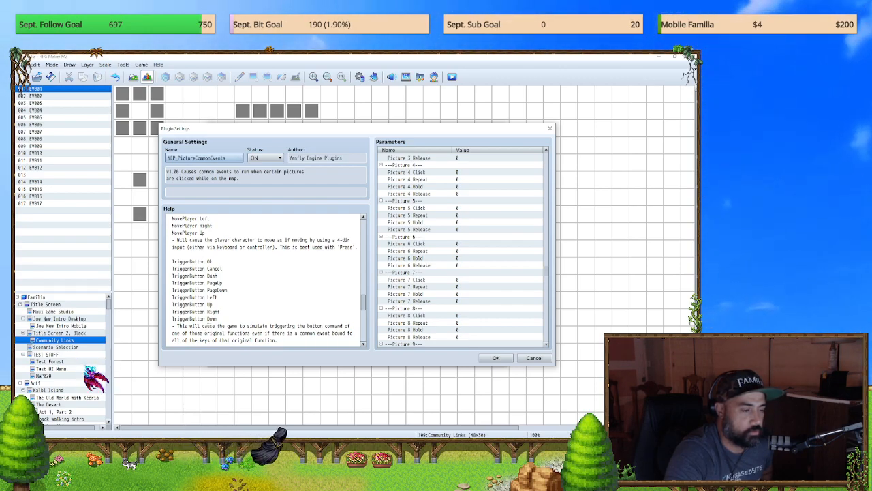
{"action": "scroll", "coordinate": [208, 318], "scroll_direction": "down", "scroll_amount": 1}
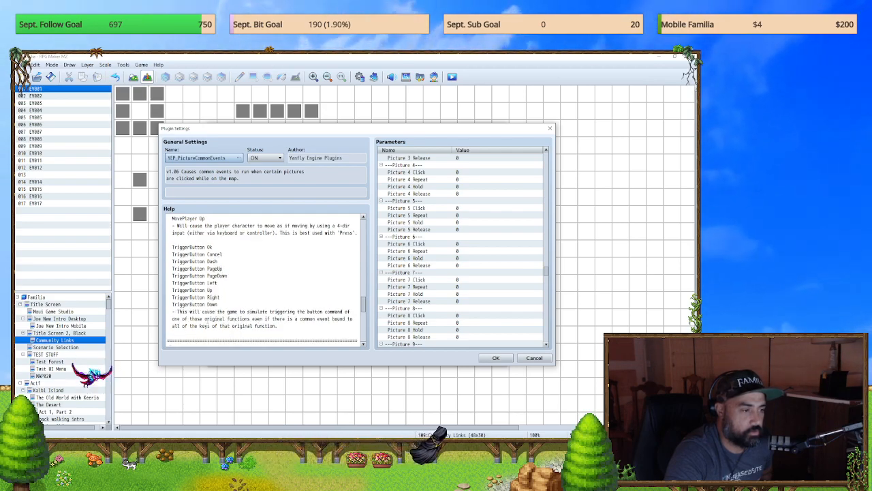
{"action": "scroll", "coordinate": [264, 279], "scroll_direction": "up", "scroll_amount": 6}
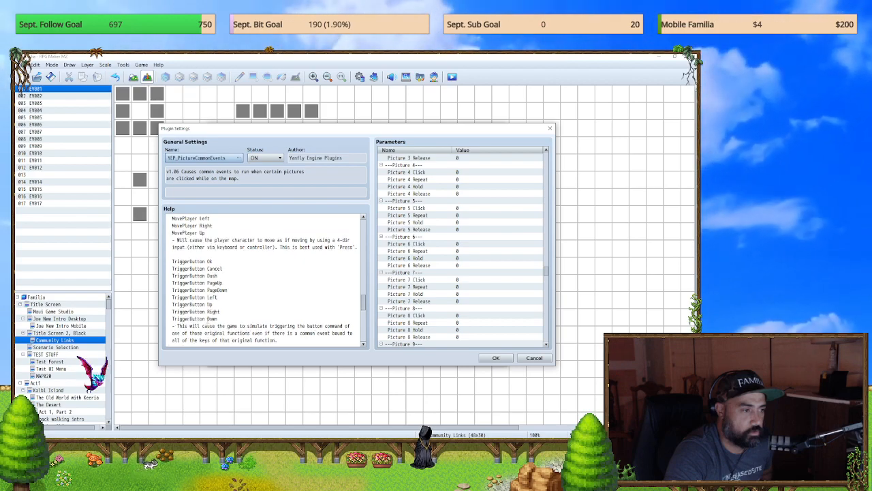
{"action": "scroll", "coordinate": [264, 279], "scroll_direction": "down", "scroll_amount": 4}
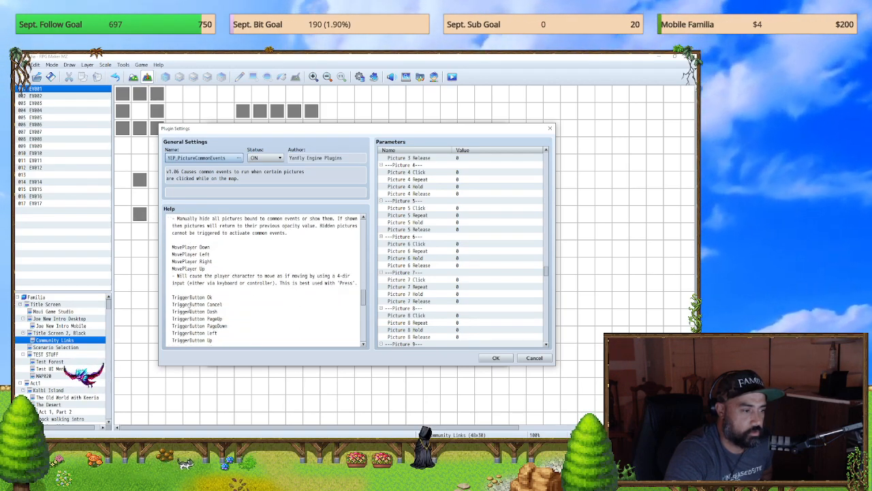
Step: Copy the TriggerButton Cancel command from the plugin help into the untitled Notepad notes, below the to-do lines
{"action": "left_click_drag", "start_coordinate": [224, 305], "coordinate": [123, 306]}
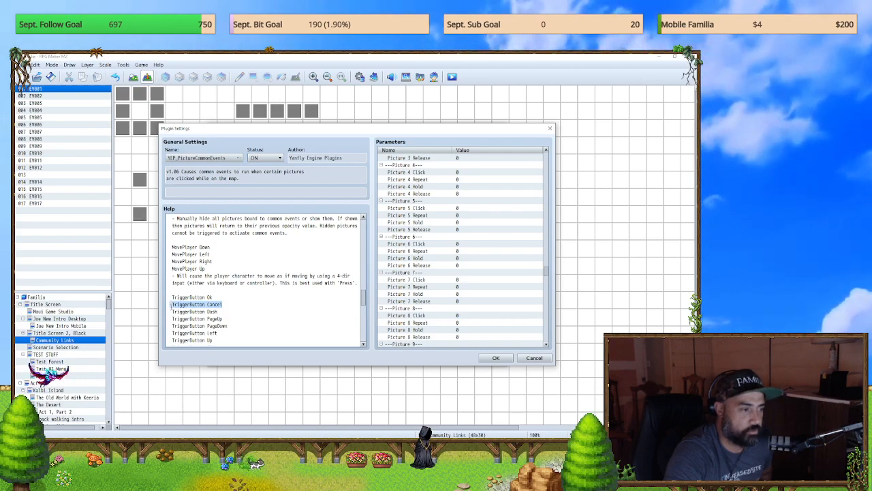
{"action": "scroll", "coordinate": [259, 304], "scroll_direction": "up", "scroll_amount": 4}
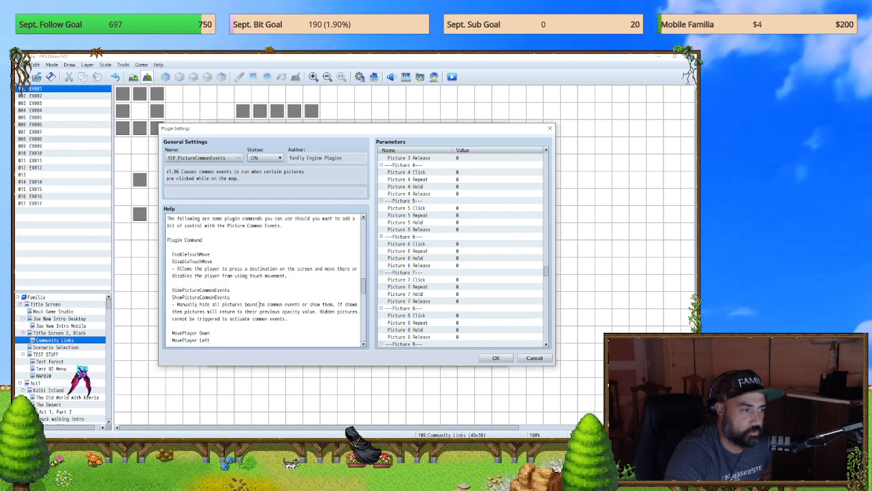
{"action": "scroll", "coordinate": [256, 303], "scroll_direction": "down", "scroll_amount": 4}
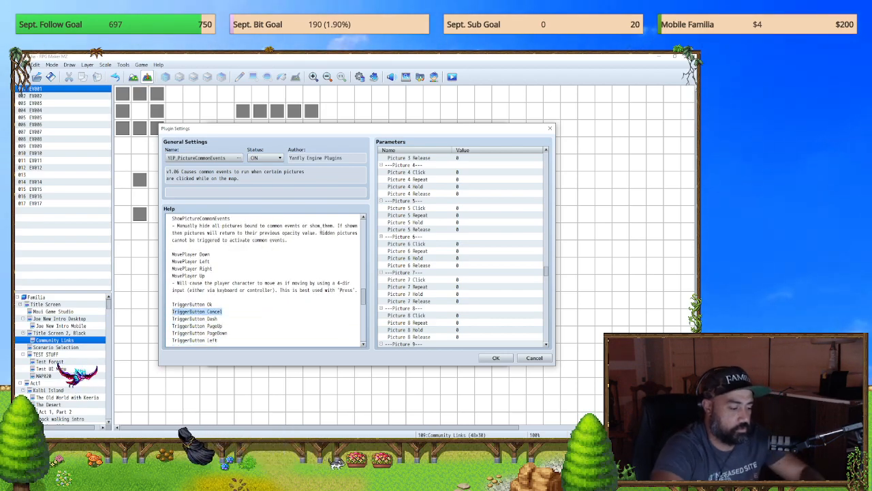
{"action": "key", "text": "alt+Tab"}
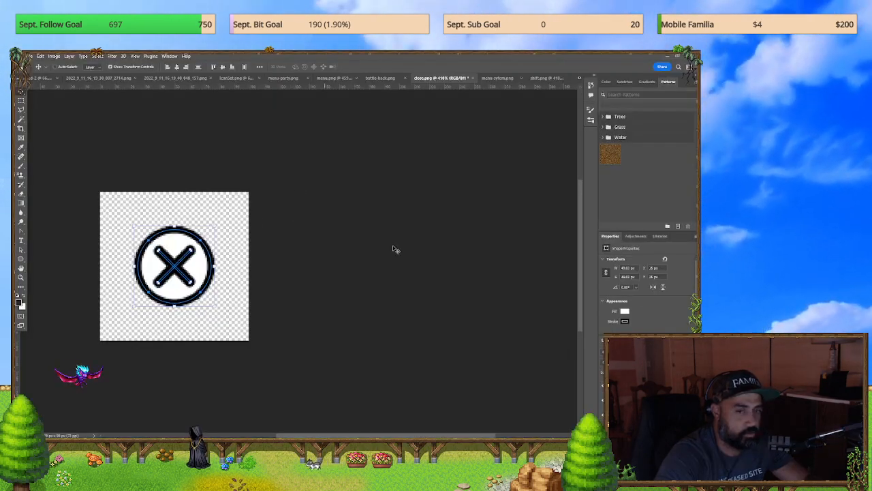
{"action": "key", "text": "alt+Tab"}
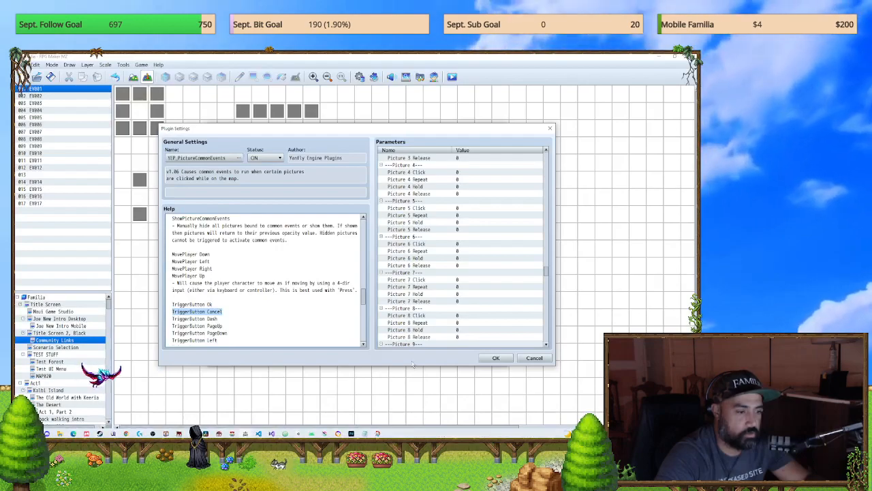
{"action": "key", "text": "alt+Tab"}
{"action": "left_click", "coordinate": [536, 320]}
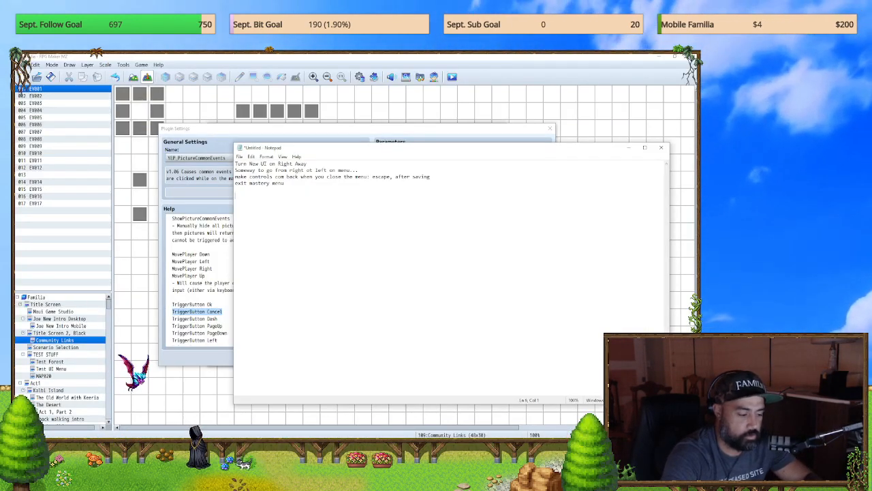
Step: Switch back to RPG Maker MZ and review the YEP_PictureCommonEvents plugin commands around TriggerButton Cancel
{"action": "key", "text": "alt+Tab"}
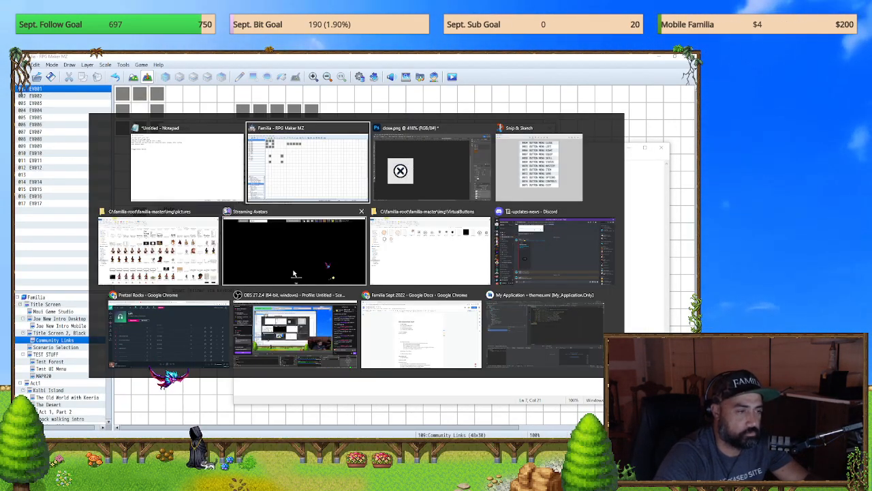
{"action": "left_click", "coordinate": [305, 177]}
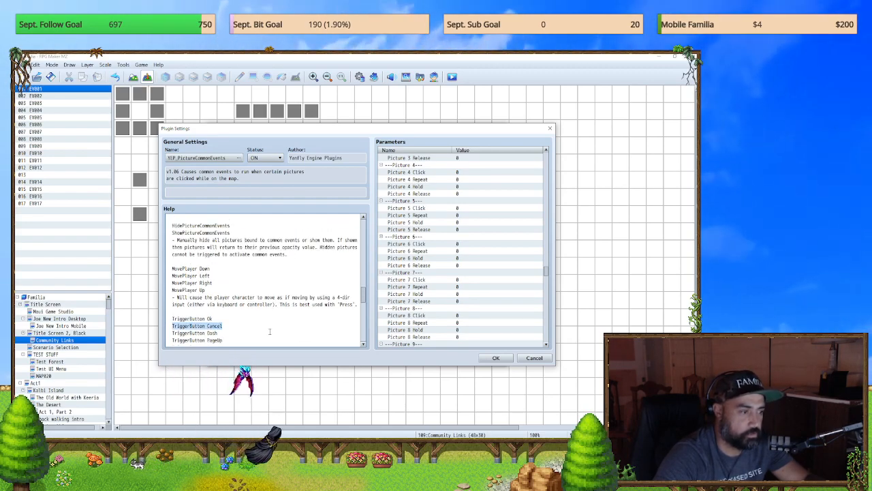
{"action": "key", "text": "alt+Tab"}
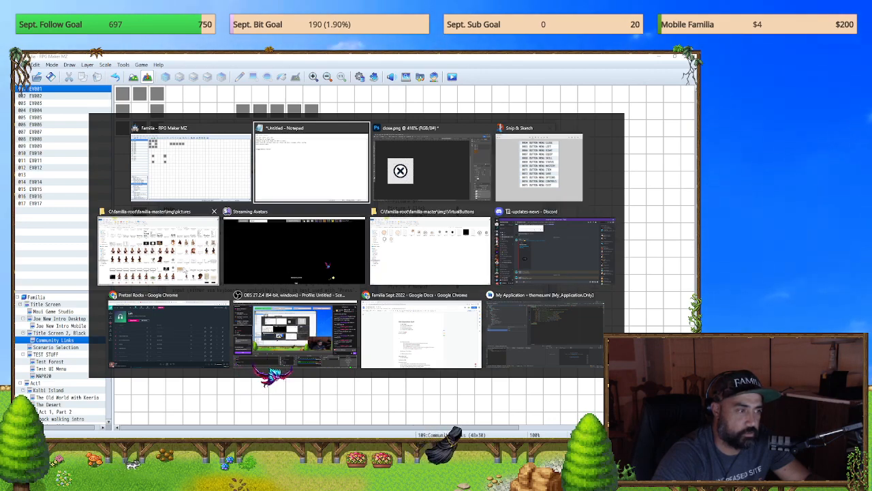
{"action": "left_click", "coordinate": [188, 183]}
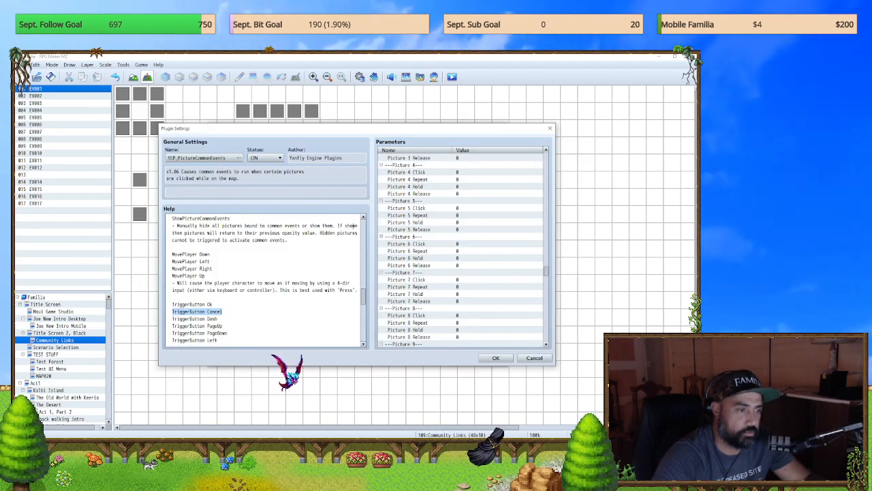
Step: Check the copied TriggerButton Cancel command in the untitled Notepad notes and minimize the notes
{"action": "left_click", "coordinate": [532, 359]}
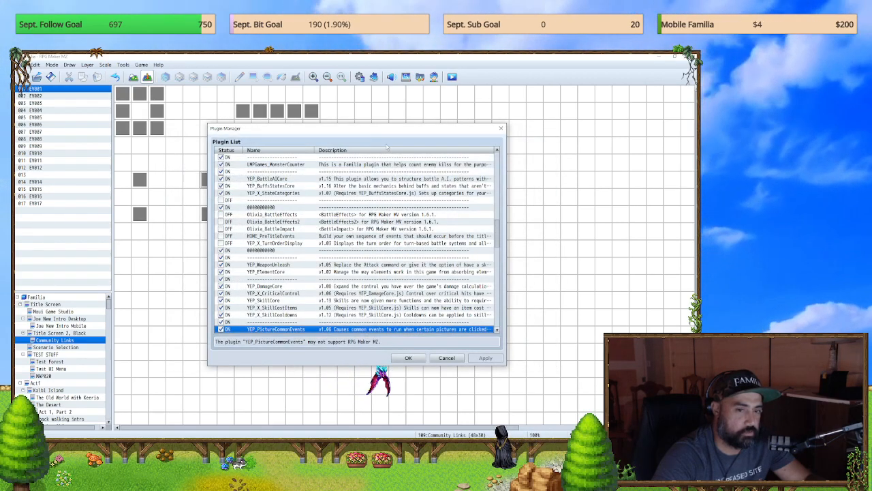
{"action": "key", "text": "alt+Tab"}
{"action": "left_click", "coordinate": [434, 291]}
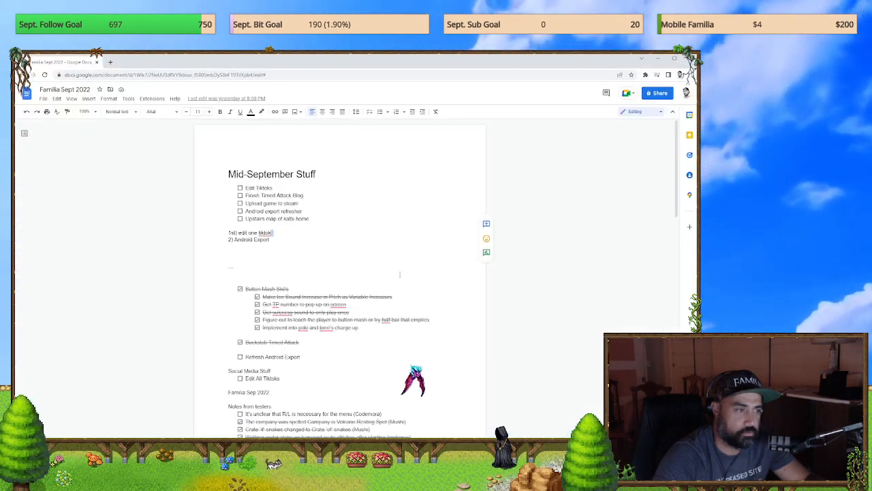
{"action": "key", "text": "alt+Tab"}
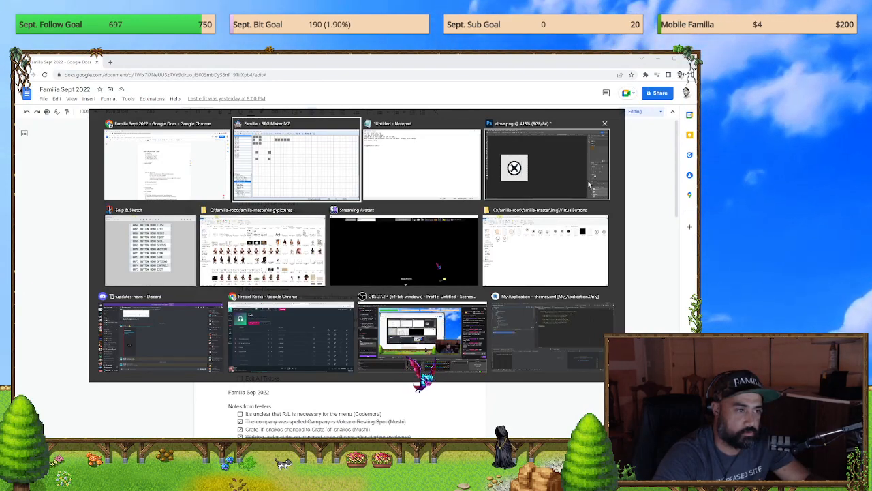
{"action": "left_click", "coordinate": [434, 185]}
{"action": "left_click", "coordinate": [658, 59]}
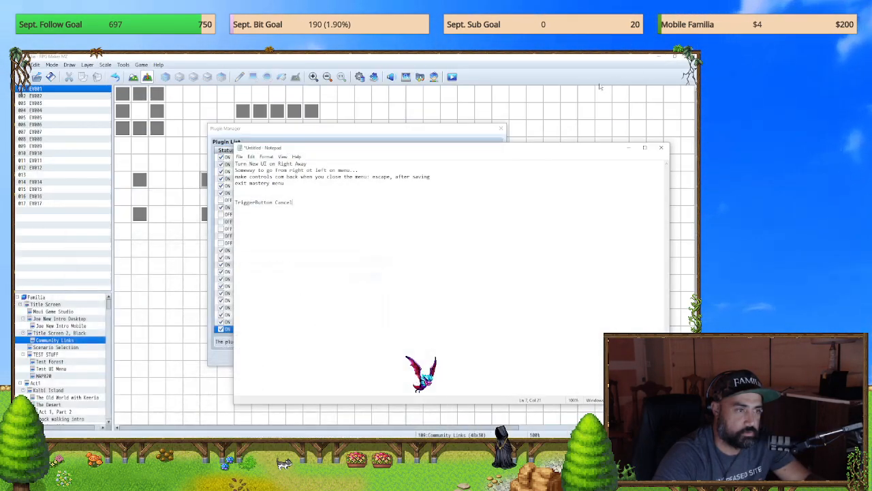
{"action": "left_click", "coordinate": [628, 147]}
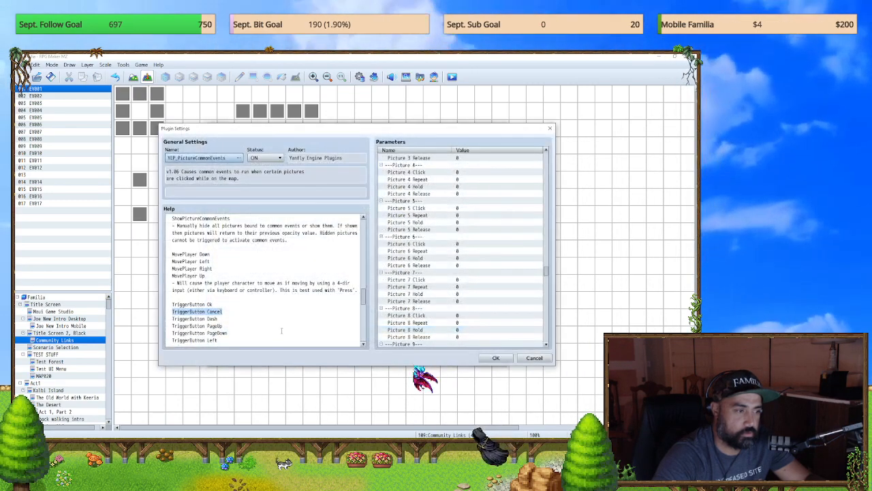
Step: Close the YEP_PictureCommonEvents plugin settings and the Plugin Manager without making changes
{"action": "left_click", "coordinate": [534, 357]}
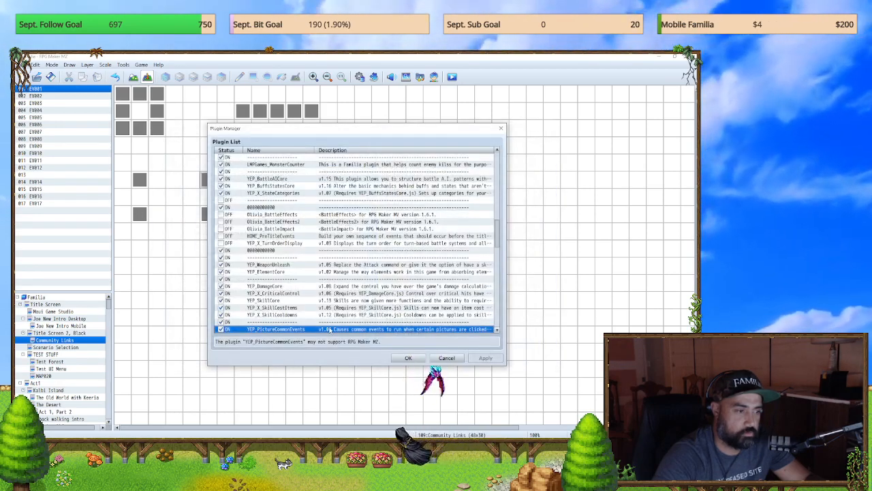
{"action": "double_click", "coordinate": [270, 330]}
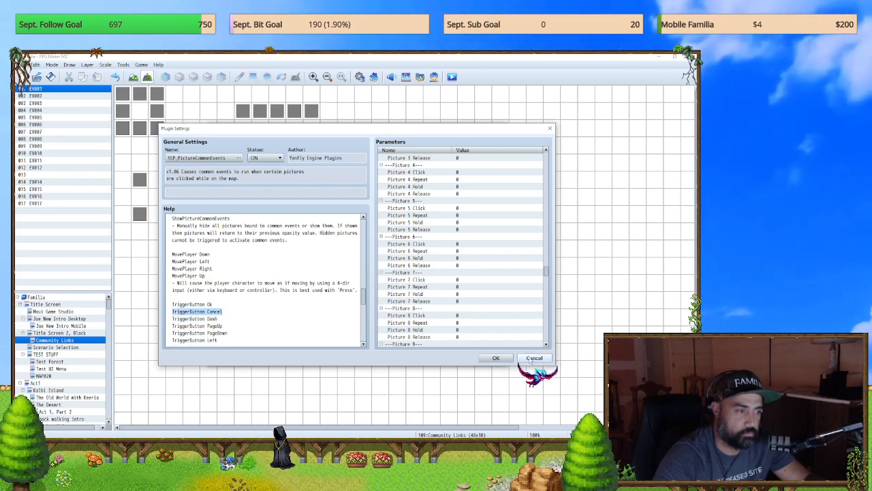
{"action": "left_click", "coordinate": [533, 359]}
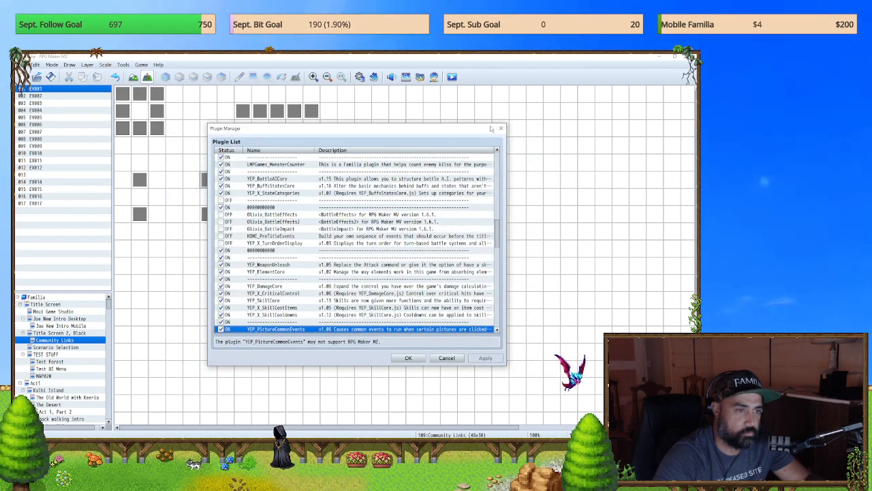
{"action": "left_click", "coordinate": [501, 128]}
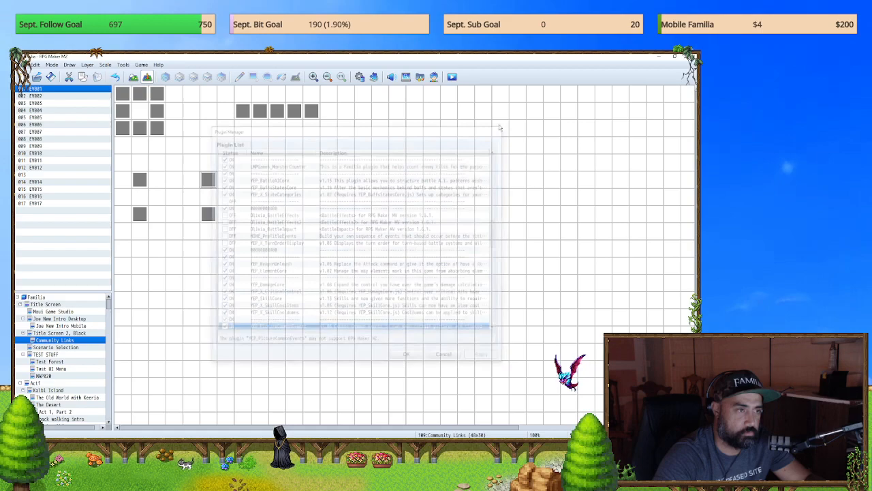
Step: Open the database and delete all commands from the BUTTON MENU CLOSE common event
{"action": "left_click", "coordinate": [360, 77]}
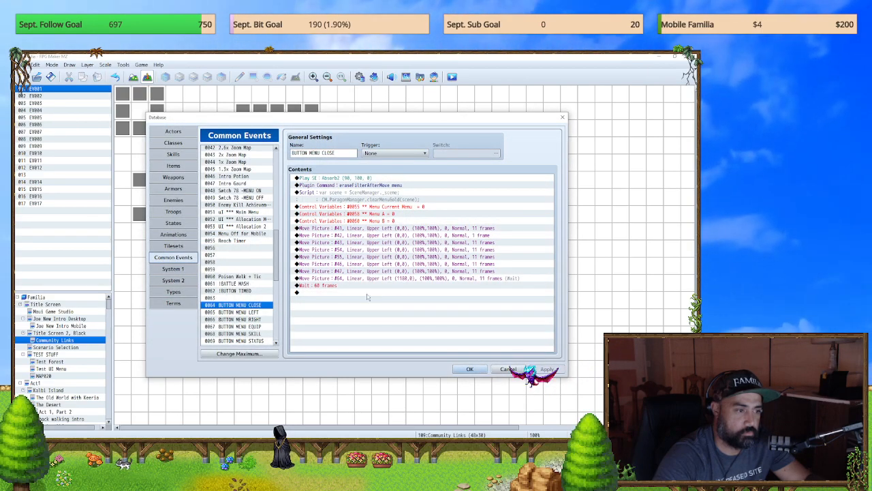
{"action": "left_click", "coordinate": [332, 178], "text": "shift"}
{"action": "key", "text": "Delete"}
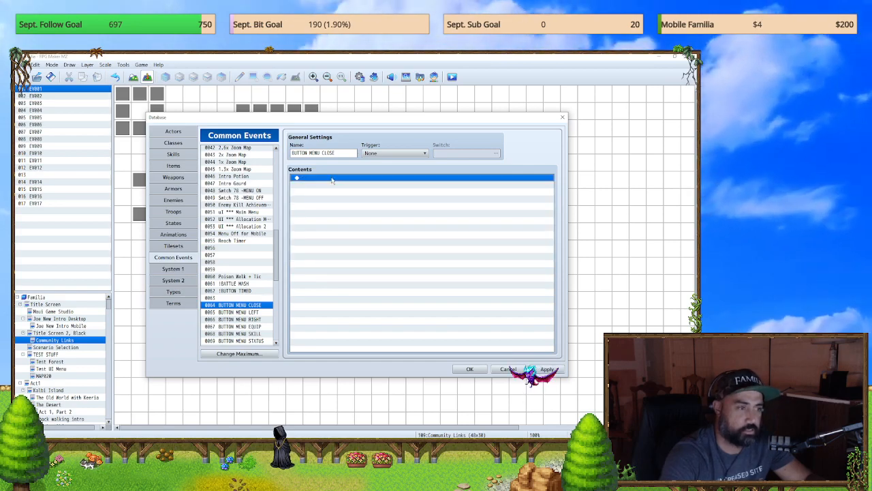
{"action": "double_click", "coordinate": [335, 199]}
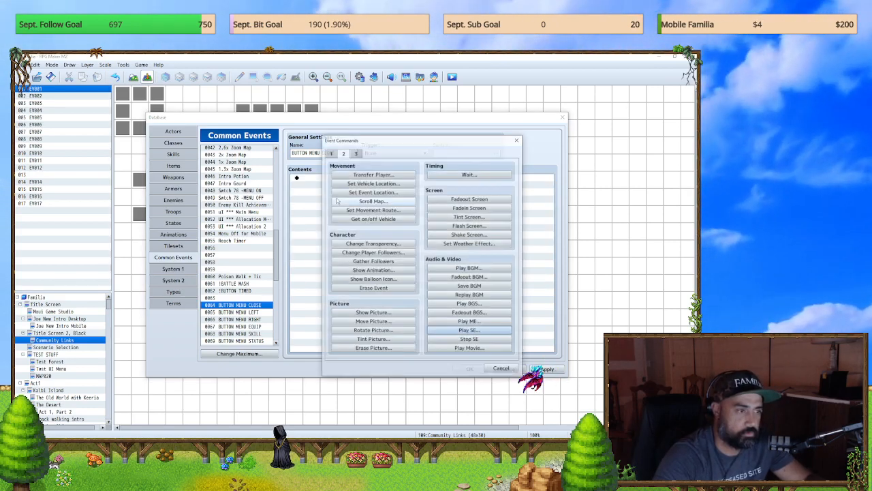
{"action": "left_click", "coordinate": [517, 140]}
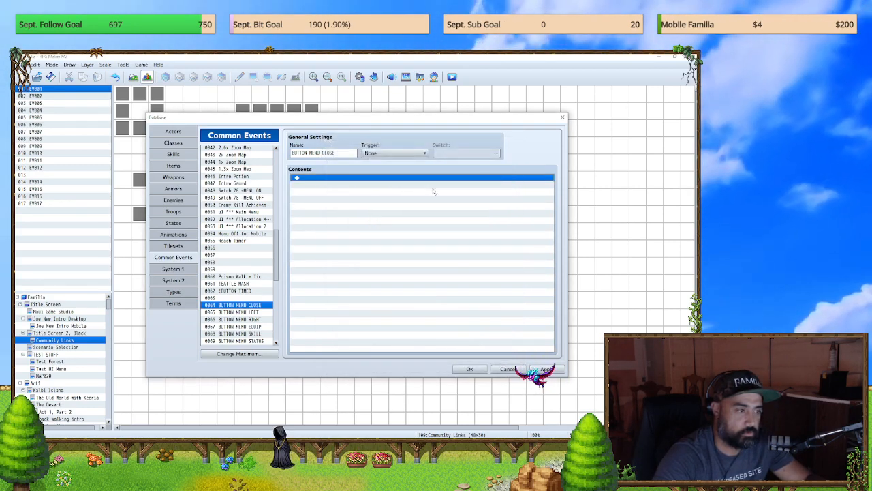
Step: Copy the createFilter menu blur 2 plugin command from the uI *** Main Menu common event into BUTTON MENU CLOSE
{"action": "left_click", "coordinate": [249, 291]}
{"action": "left_click", "coordinate": [238, 219]}
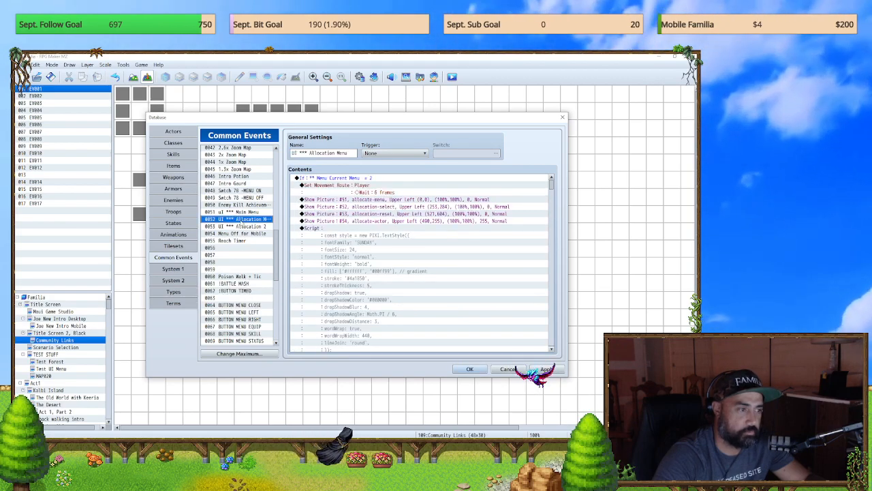
{"action": "left_click", "coordinate": [239, 204]}
{"action": "left_click", "coordinate": [238, 197]}
{"action": "left_click", "coordinate": [240, 212]}
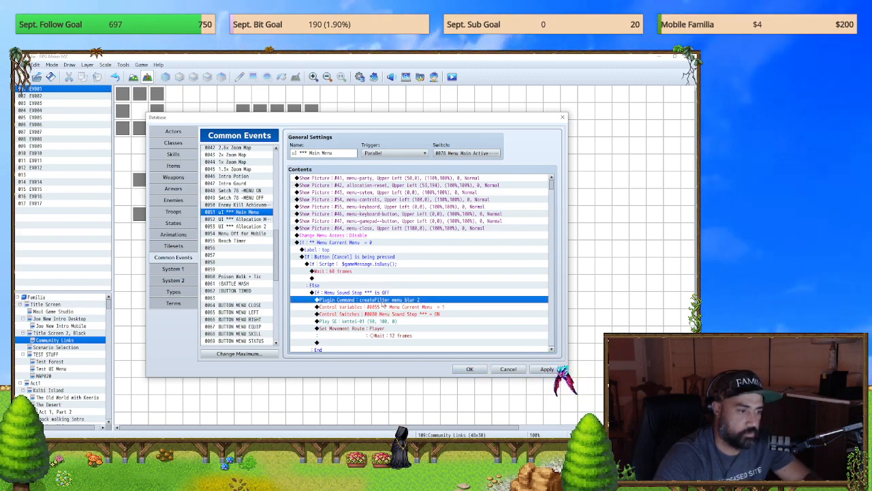
{"action": "left_click", "coordinate": [239, 304]}
{"action": "left_click", "coordinate": [400, 254]}
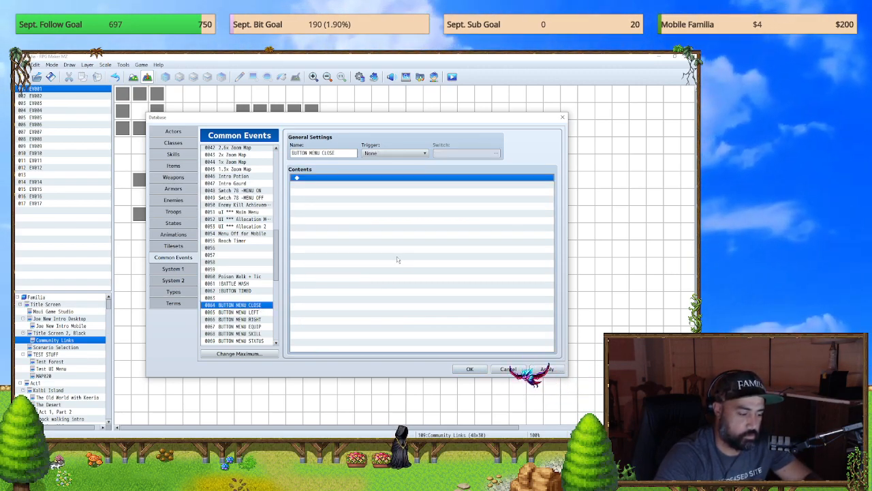
{"action": "key", "text": "ctrl+v"}
Step: Replace the pasted plugin command's text with TriggerButton Cancel and save the database changes
{"action": "double_click", "coordinate": [477, 178]}
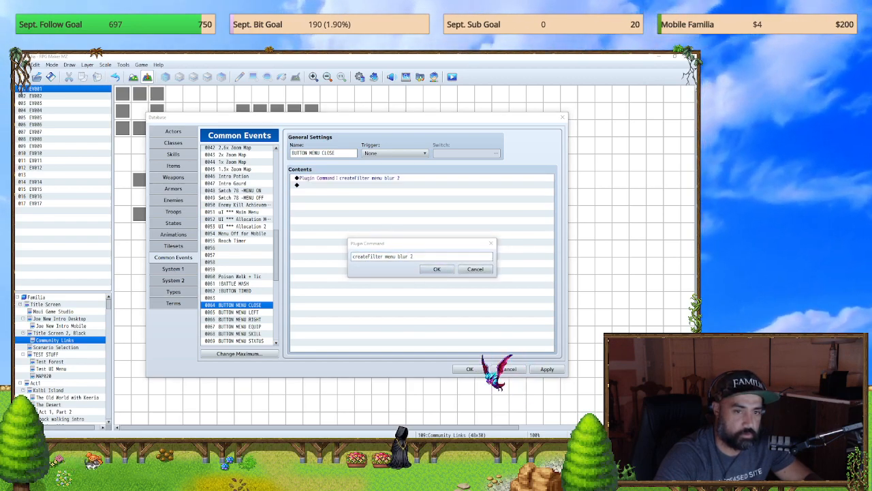
{"action": "left_click", "coordinate": [422, 257]}
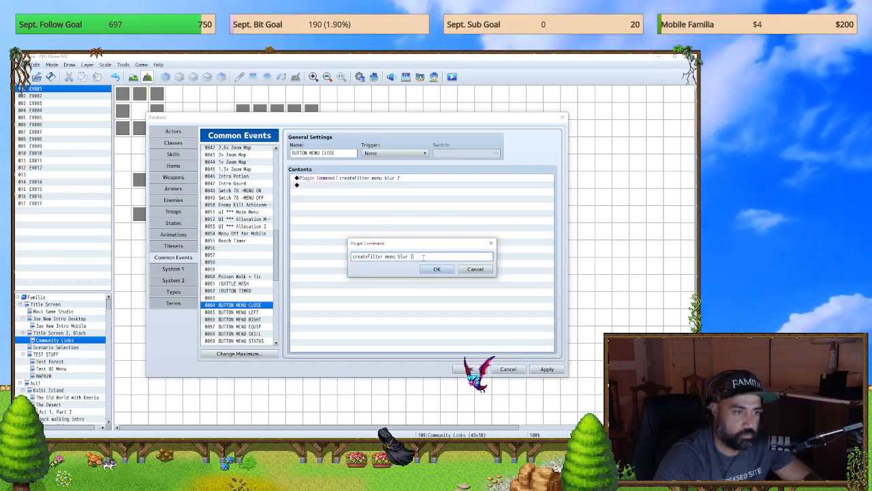
{"action": "type", "text": "TriggerButton Cancel"}
{"action": "key", "text": "Return"}
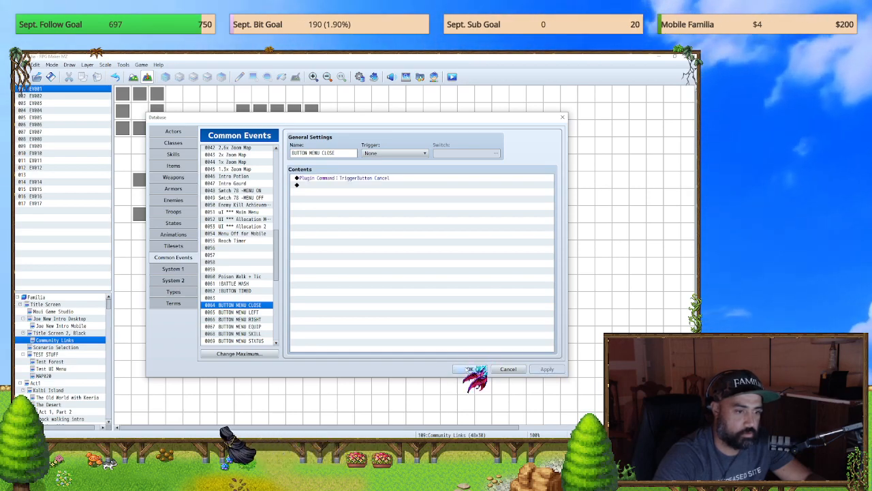
{"action": "left_click", "coordinate": [468, 369]}
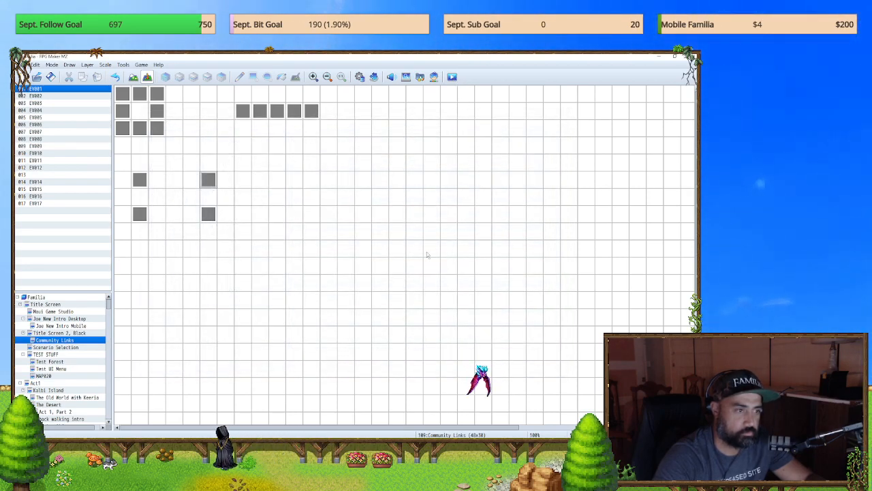
Step: Start a playtest and try opening and closing the default menu, including with the on-screen menu and close buttons
{"action": "key", "text": "ctrl+r"}
{"action": "left_click", "coordinate": [343, 260]}
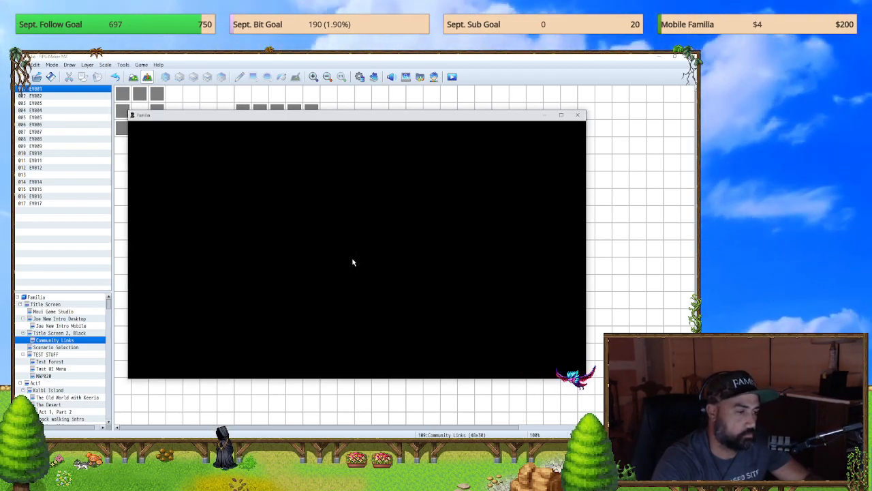
{"action": "key", "text": "Escape"}
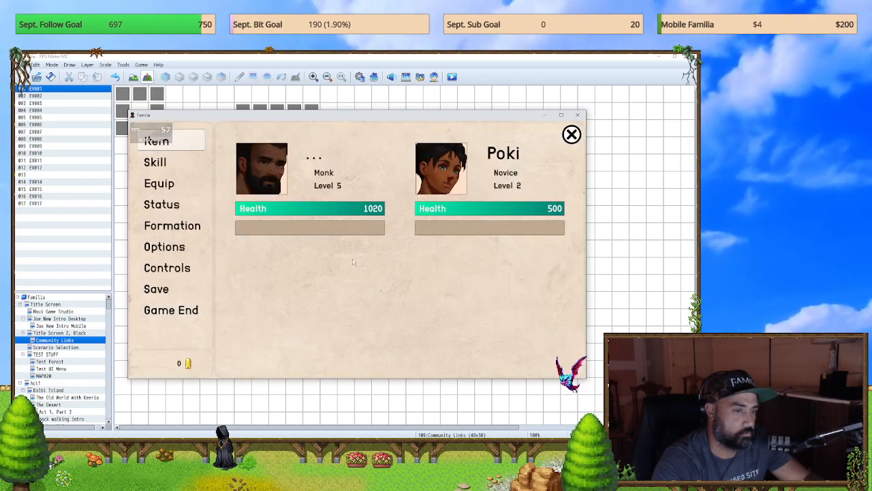
{"action": "key", "text": "Escape"}
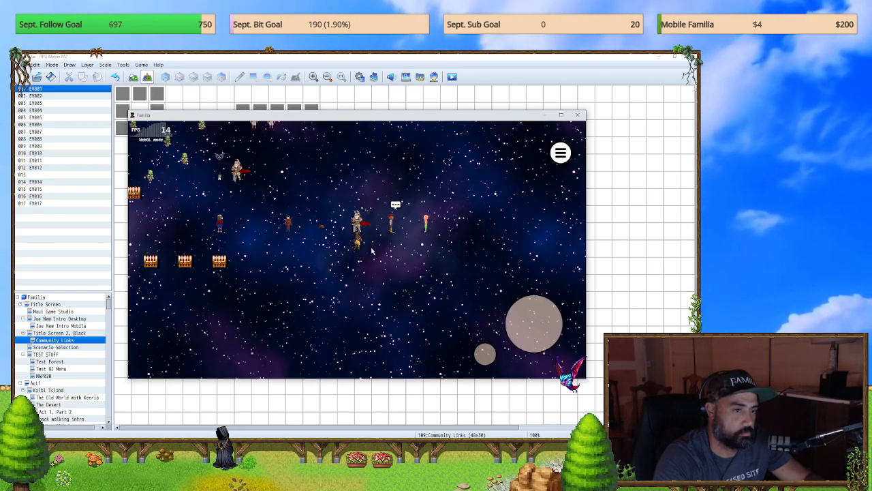
{"action": "left_click", "coordinate": [559, 154]}
{"action": "left_click", "coordinate": [570, 135]}
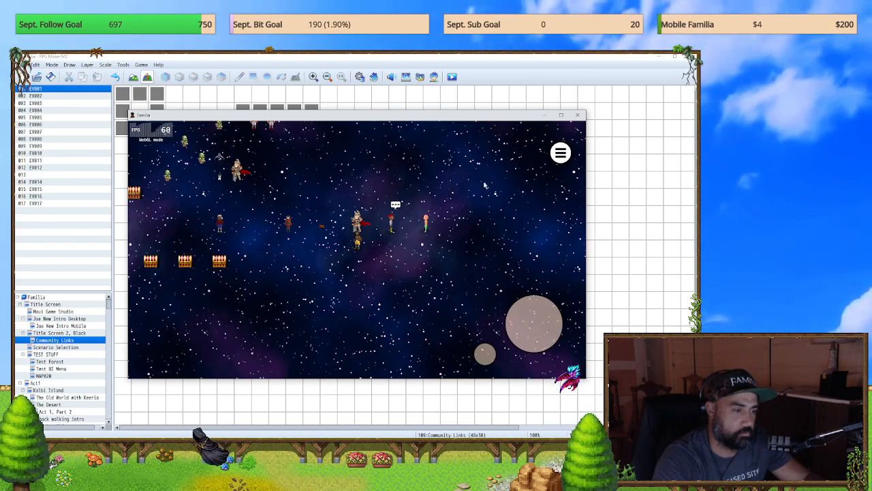
Step: Open the custom Party menu in the playtest and test its on-screen close button repeatedly
{"action": "key", "text": "Escape"}
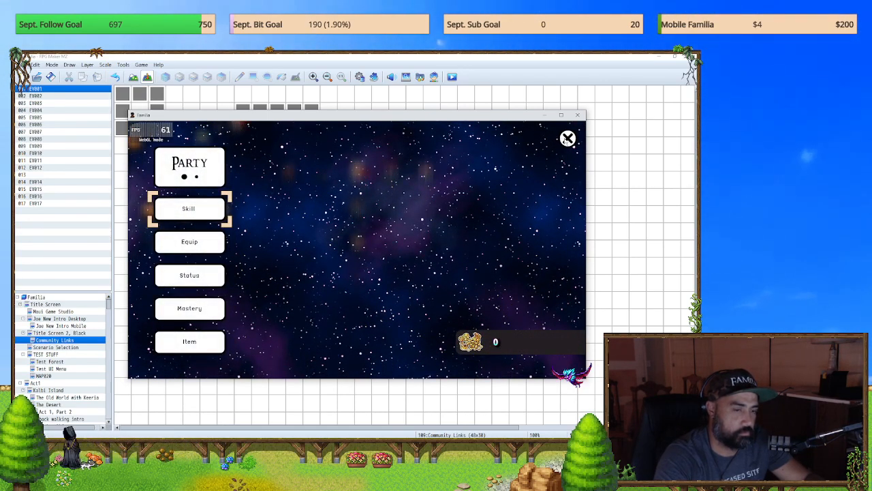
{"action": "left_click_drag", "start_coordinate": [176, 211], "coordinate": [191, 290]}
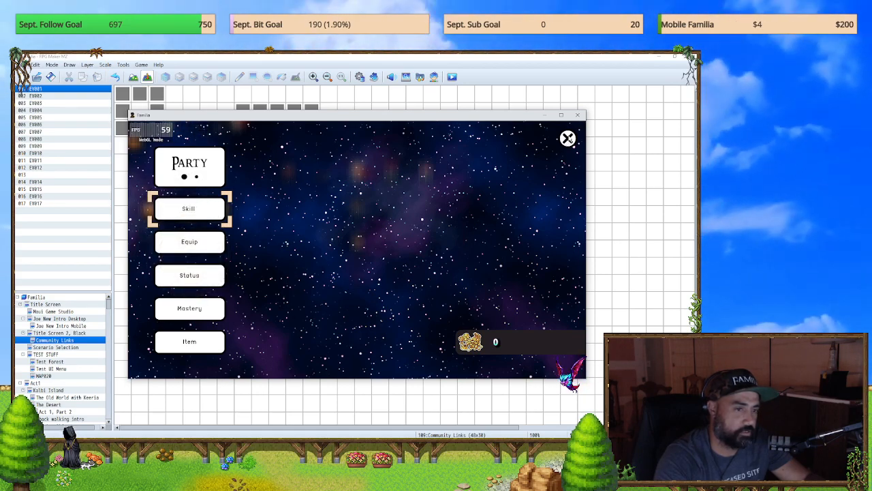
{"action": "left_click", "coordinate": [566, 140]}
{"action": "left_click", "coordinate": [568, 139]}
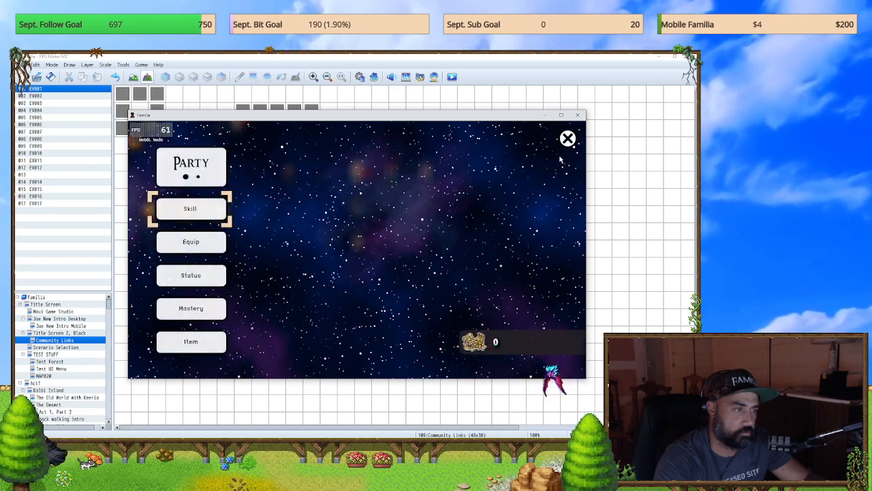
{"action": "left_click", "coordinate": [567, 139]}
{"action": "left_click", "coordinate": [567, 139]}
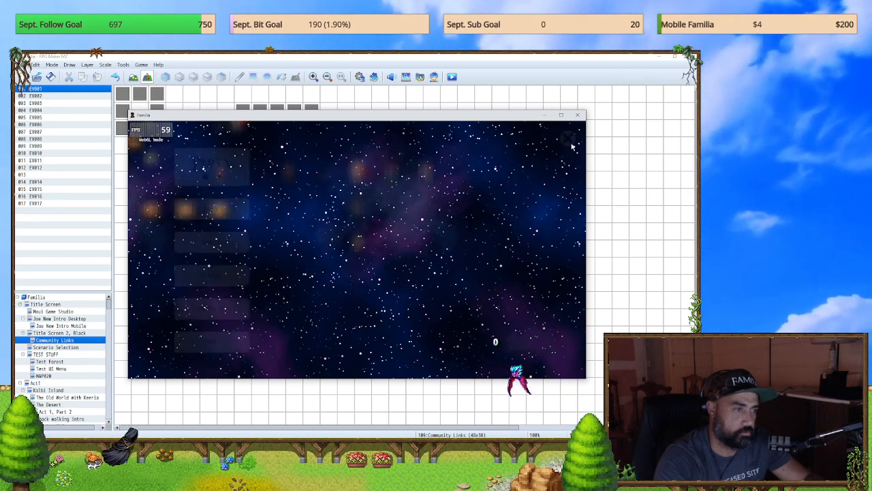
{"action": "left_click", "coordinate": [568, 139]}
{"action": "left_click", "coordinate": [567, 140]}
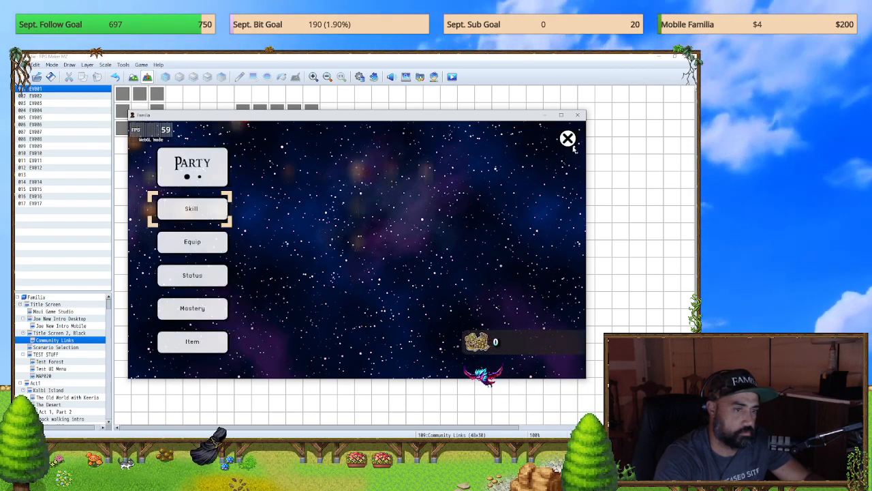
{"action": "left_click", "coordinate": [567, 139]}
{"action": "left_click", "coordinate": [568, 140]}
{"action": "left_click", "coordinate": [568, 139]}
Step: Test opening and closing the Party menu repeatedly with the mouse cancel input at different spots on the map
{"action": "right_click", "coordinate": [515, 145]}
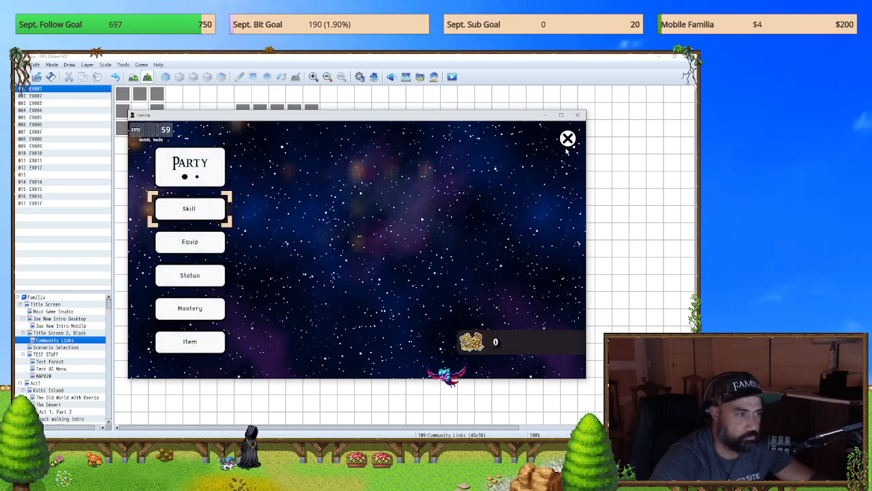
{"action": "right_click", "coordinate": [525, 177]}
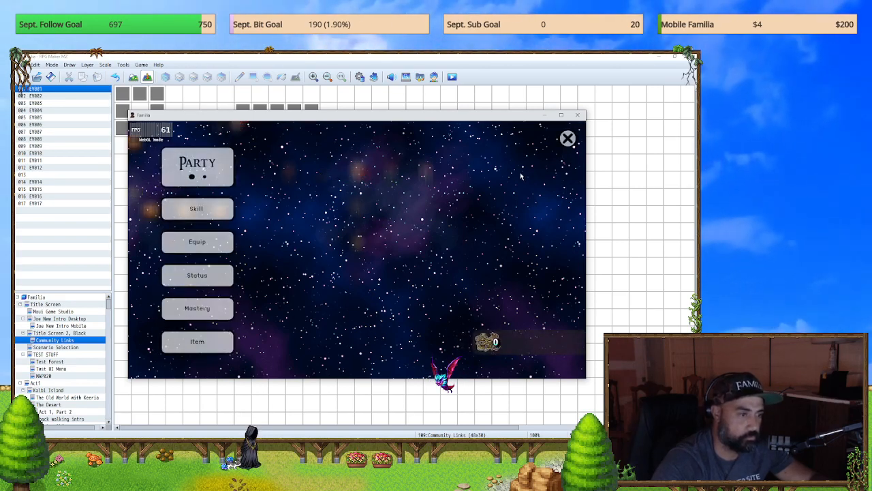
{"action": "right_click", "coordinate": [523, 177]}
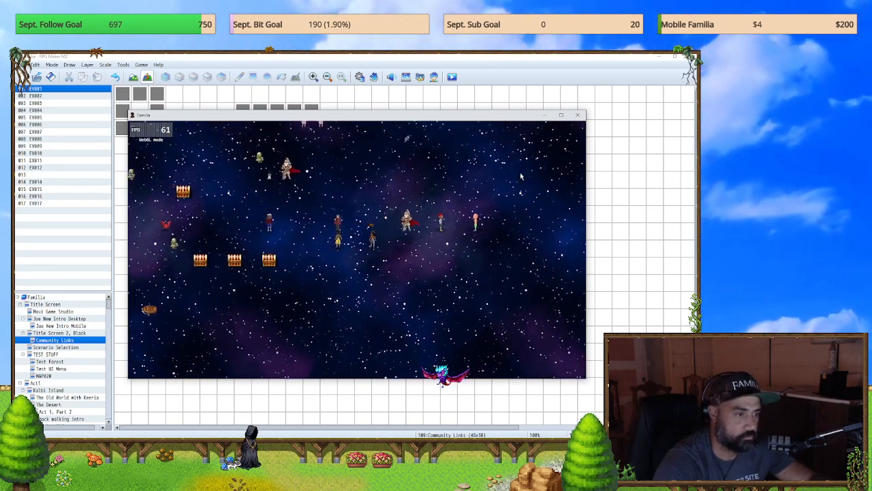
{"action": "right_click", "coordinate": [521, 176]}
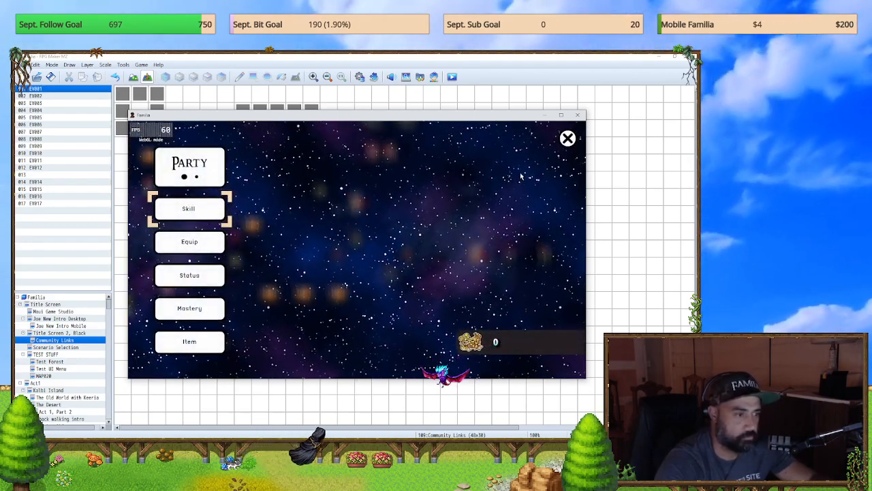
{"action": "right_click", "coordinate": [521, 177]}
{"action": "right_click", "coordinate": [520, 177]}
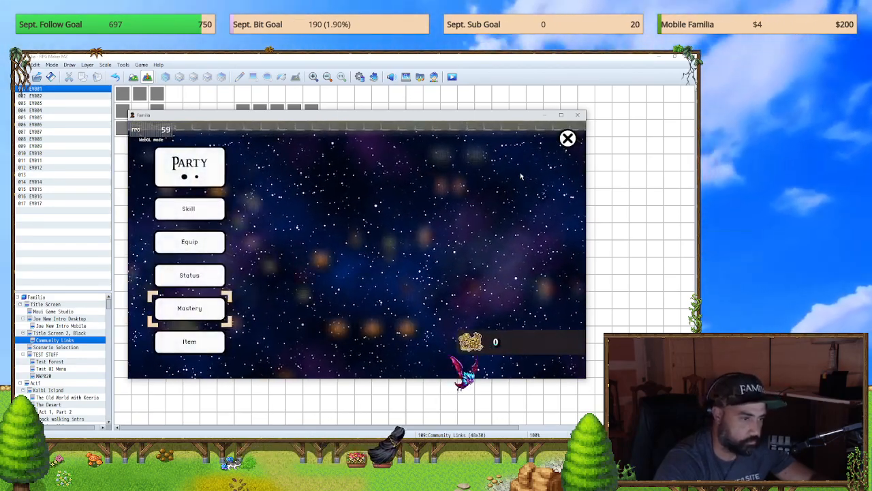
{"action": "right_click", "coordinate": [520, 176]}
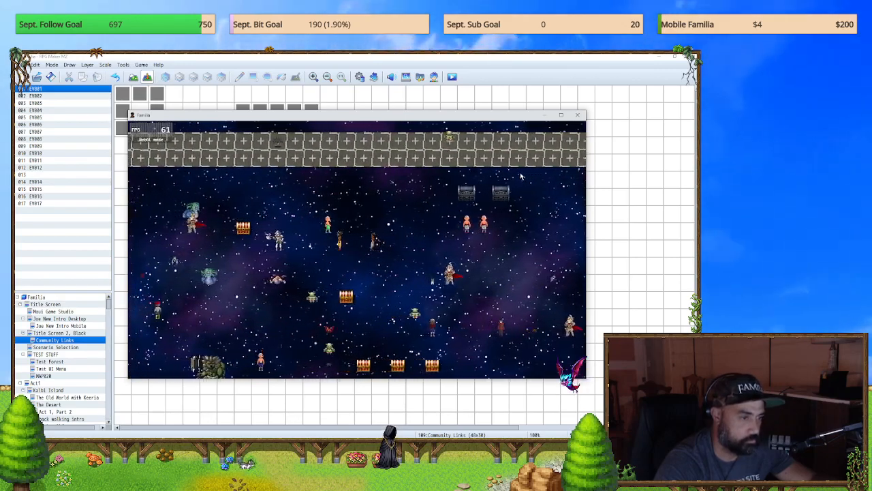
Step: Walk the character around the test map in several directions to check movement, and end the playtest
{"action": "key", "text": "Left"}
{"action": "key", "text": "Up"}
{"action": "key", "text": "Left"}
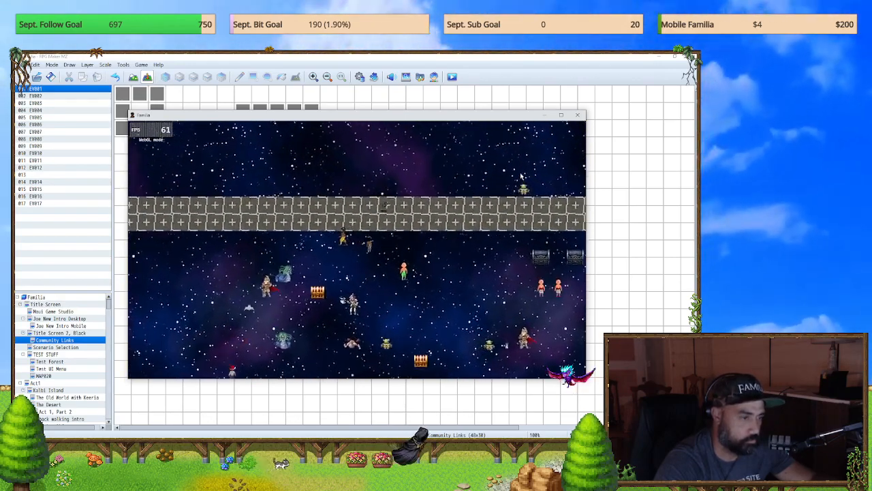
{"action": "key", "text": "Left"}
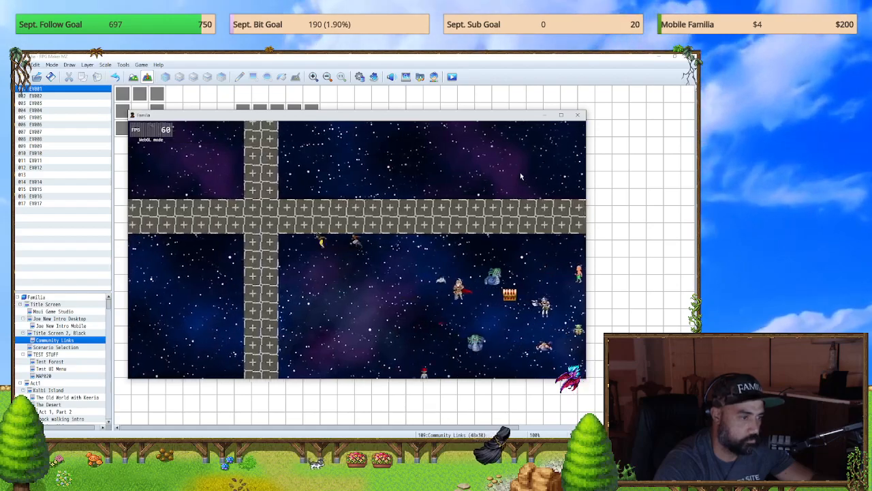
{"action": "key", "text": "Down"}
{"action": "key", "text": "Down"}
{"action": "key", "text": "Right"}
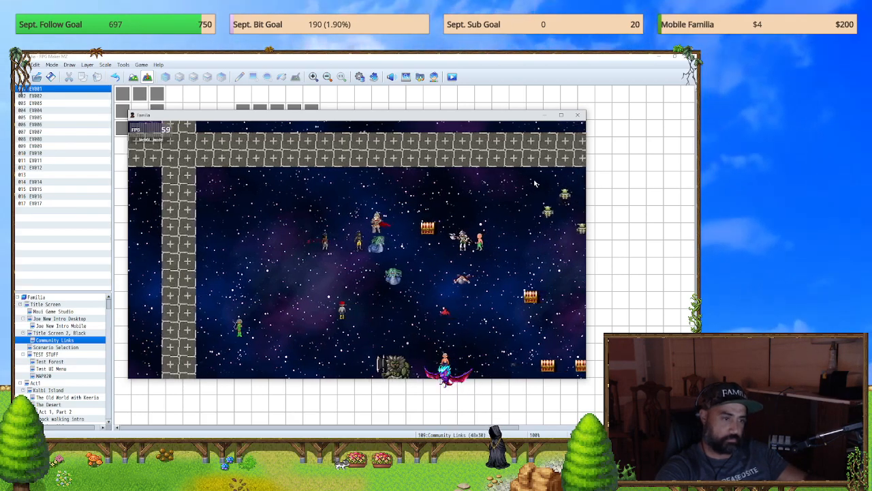
{"action": "key", "text": "Down"}
{"action": "key", "text": "Right"}
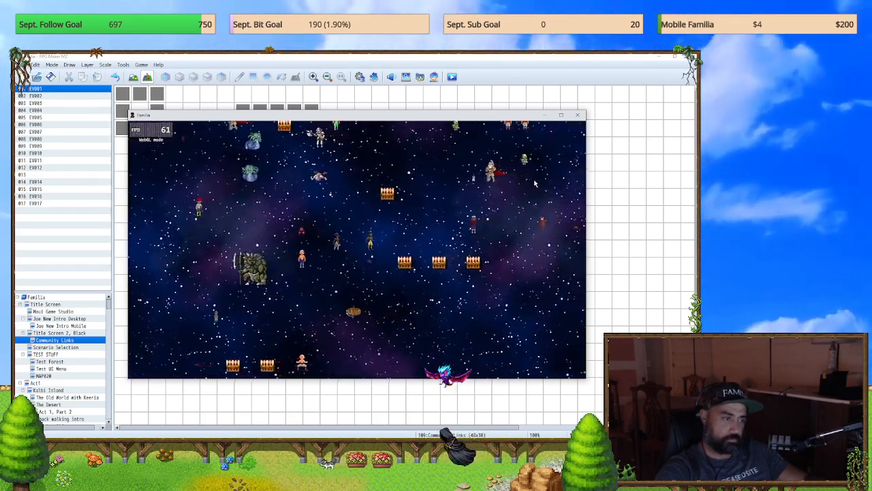
{"action": "key", "text": "Left"}
{"action": "key", "text": "Down"}
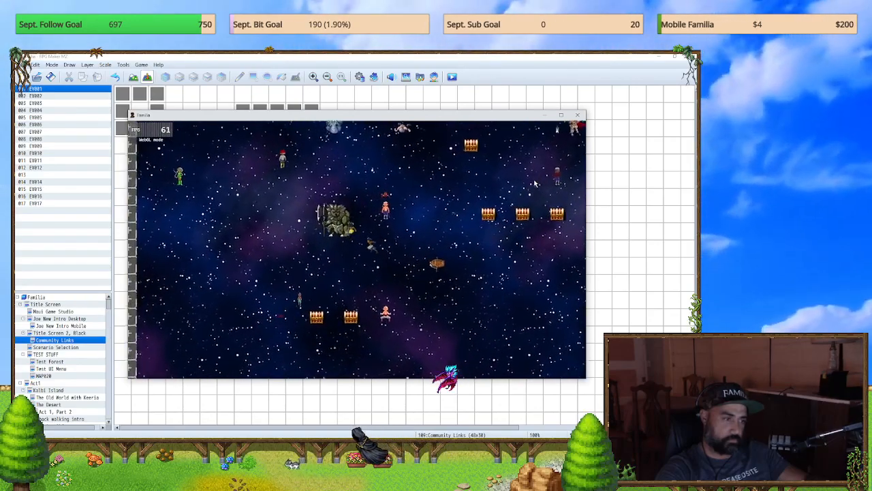
{"action": "key", "text": "Left"}
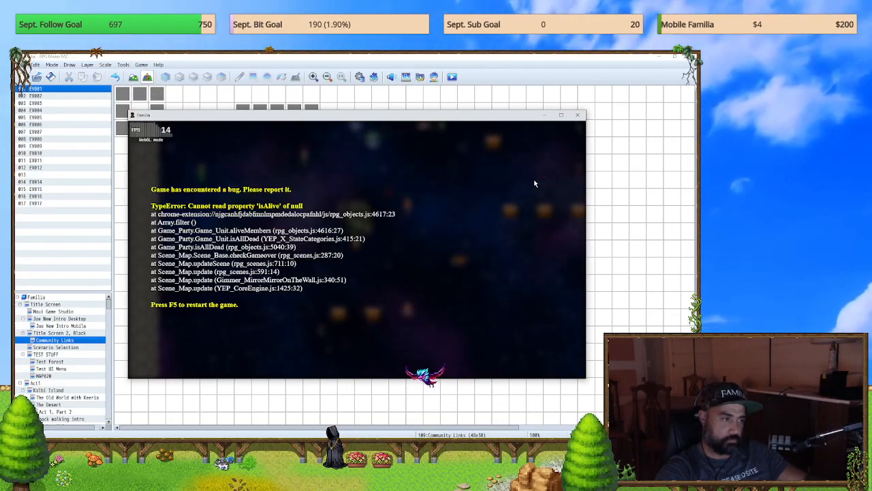
{"action": "left_click", "coordinate": [578, 116]}
Step: Run a fresh playtest, open the Party menu with the on-screen menu button, try closing it, and end the playtest
{"action": "left_click", "coordinate": [451, 77]}
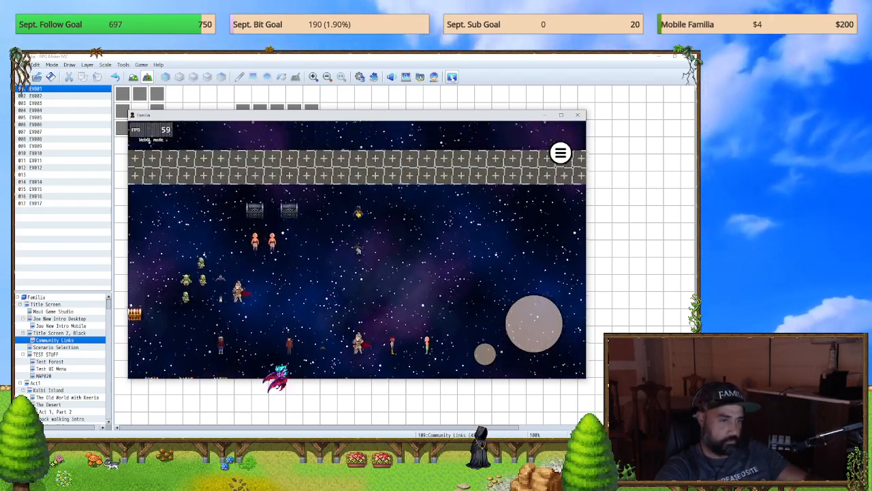
{"action": "left_click", "coordinate": [564, 158]}
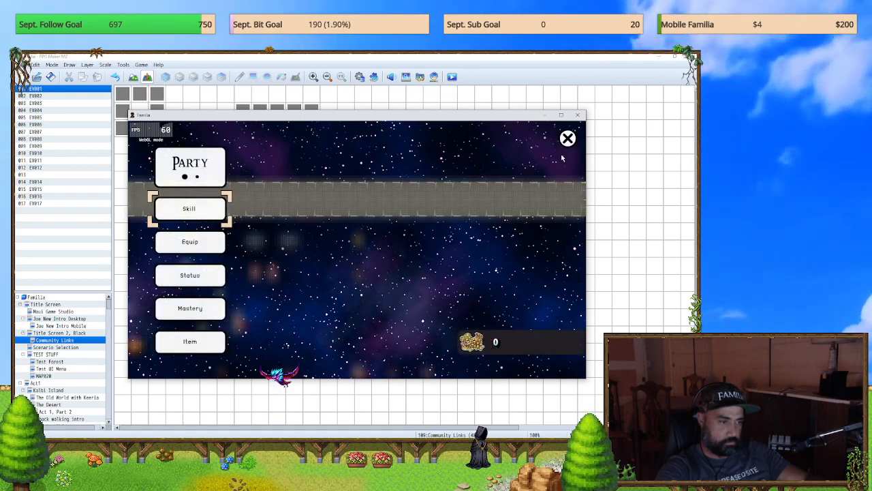
{"action": "right_click", "coordinate": [556, 163]}
{"action": "left_click", "coordinate": [568, 139]}
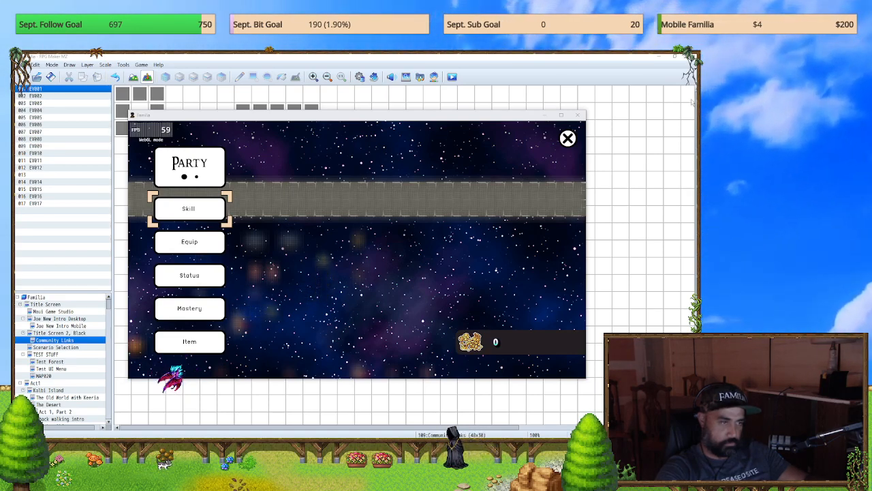
{"action": "left_click", "coordinate": [579, 114]}
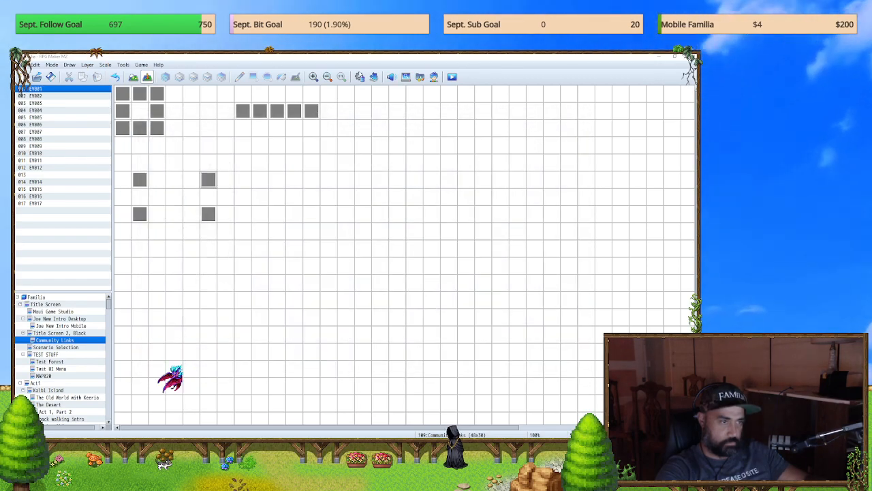
Step: Check the contents of the BUTTON MENU CLOSE common event in the database and exit without editing
{"action": "key", "text": "F9"}
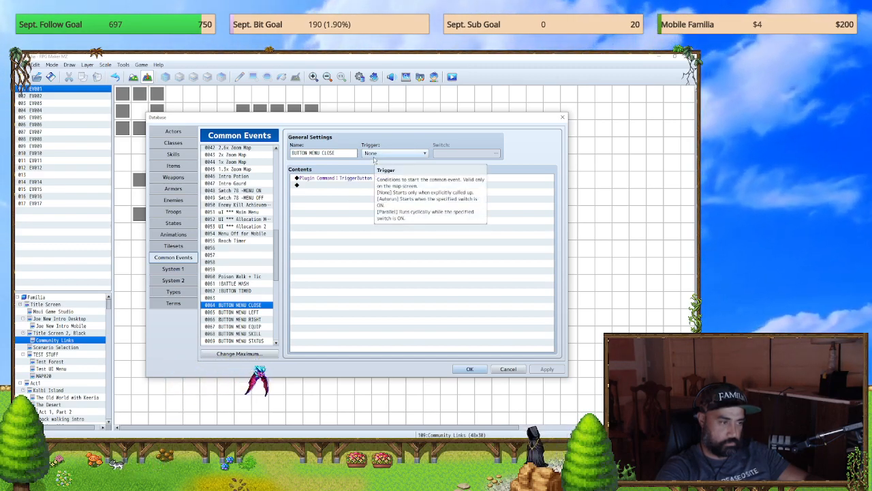
{"action": "left_click", "coordinate": [508, 368]}
{"action": "left_click", "coordinate": [359, 77]}
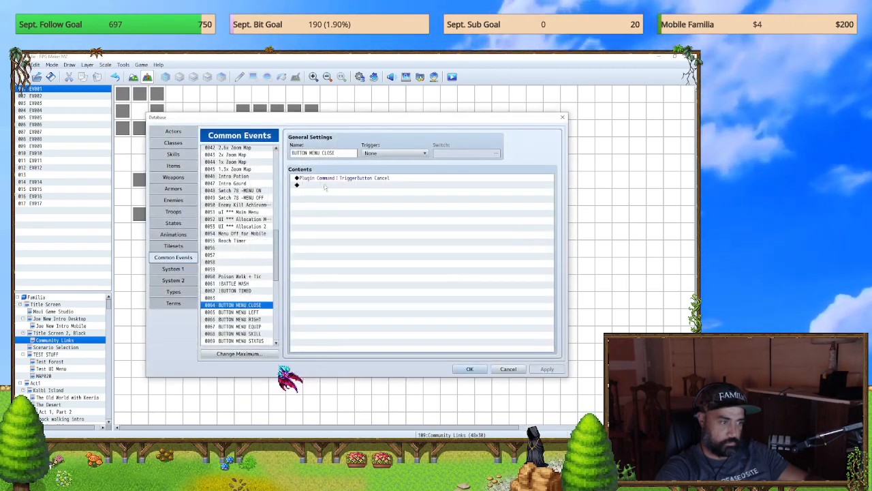
{"action": "left_click", "coordinate": [562, 117]}
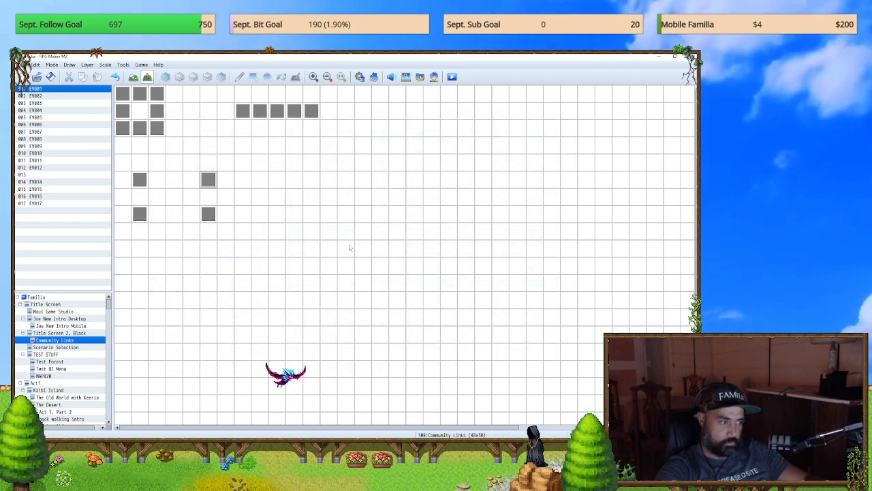
Step: Switch to the TEST STUFF map and inspect the MobileUI plugin command in the Swtch 78 -MENU ON common event
{"action": "left_click", "coordinate": [57, 355]}
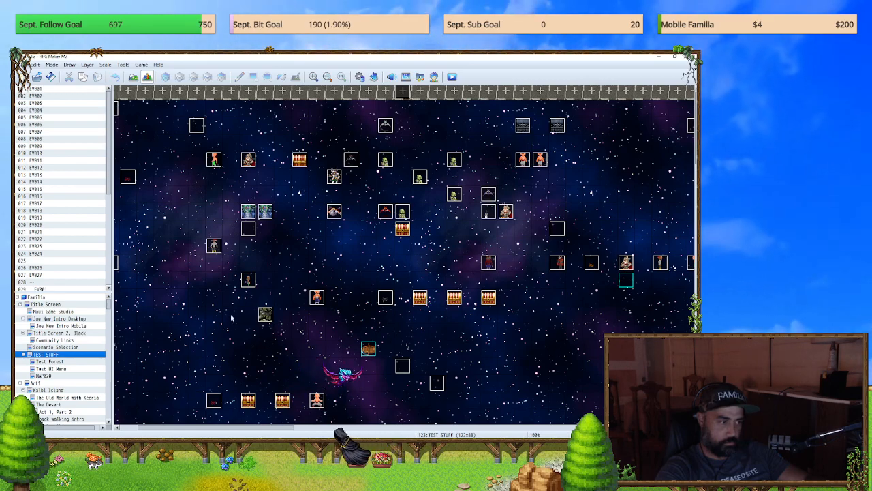
{"action": "key", "text": "F9"}
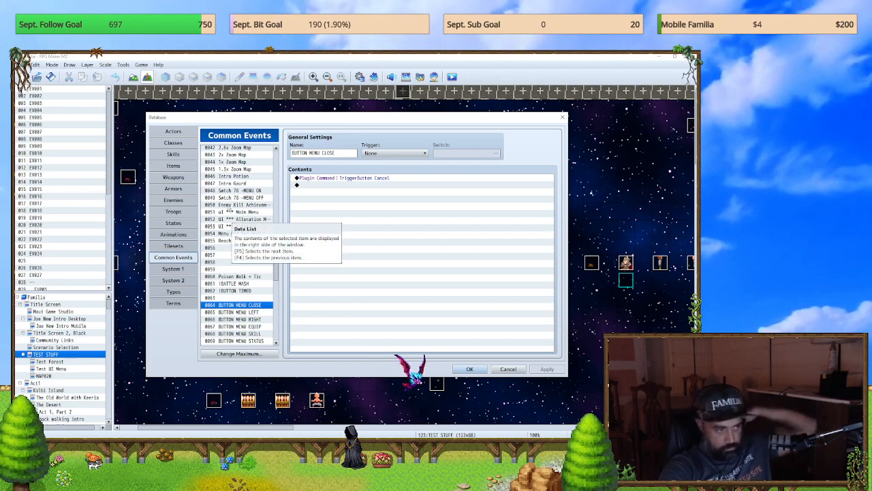
{"action": "left_click", "coordinate": [238, 190]}
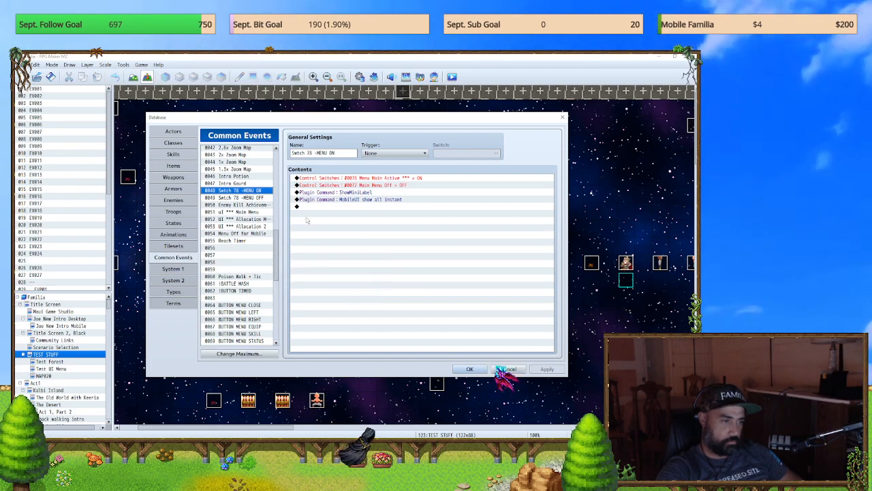
{"action": "left_click", "coordinate": [325, 199]}
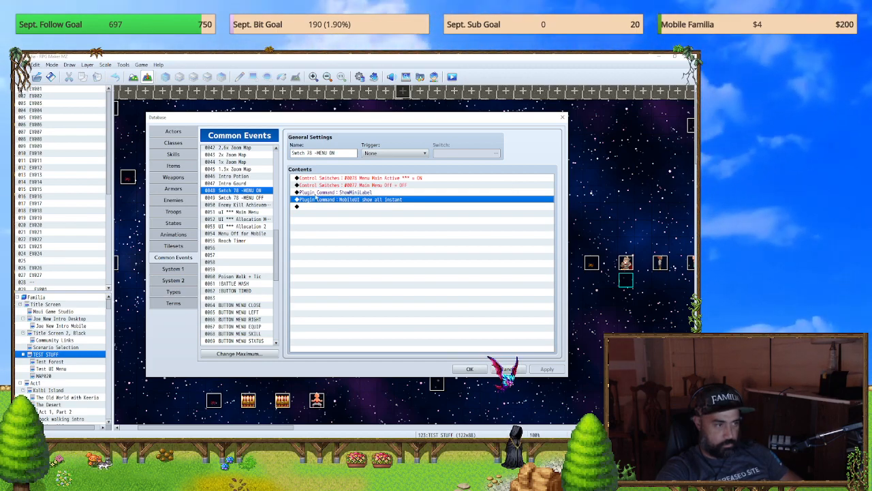
Step: Examine the commands of the uI *** Main Menu common event, including the section for Menu Current Menu = 1
{"action": "left_click", "coordinate": [239, 212]}
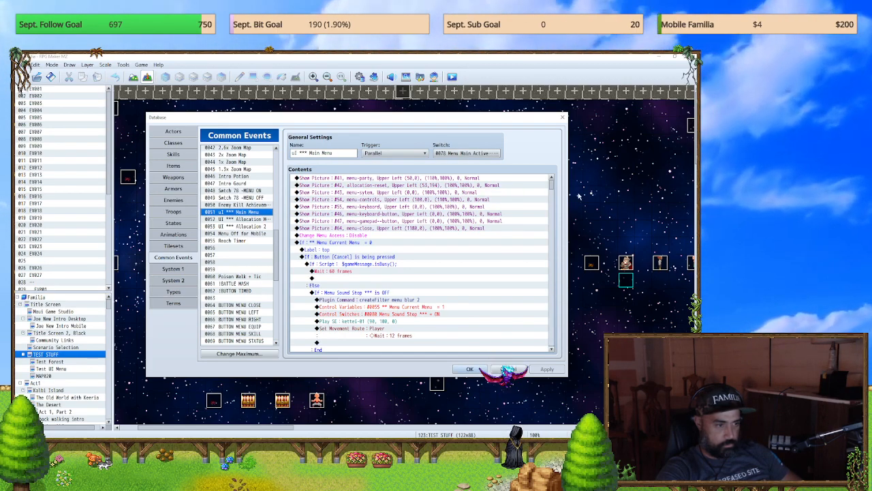
{"action": "scroll", "coordinate": [491, 236], "scroll_direction": "down", "scroll_amount": 8}
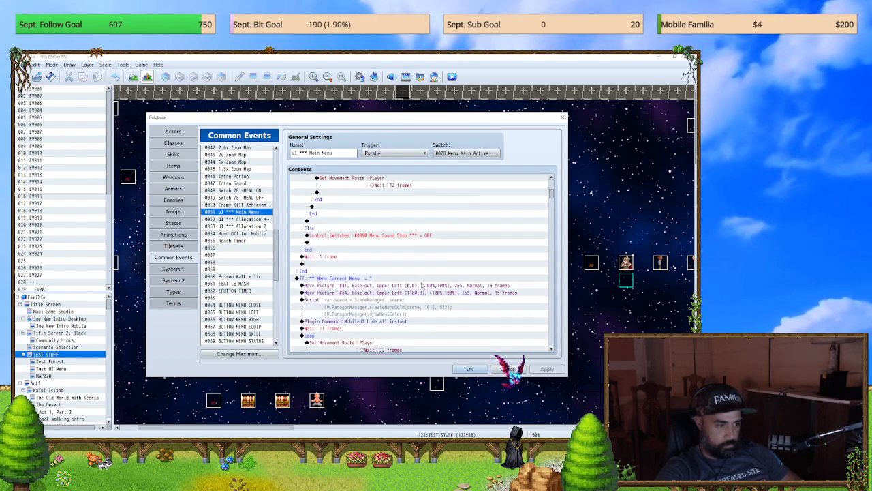
{"action": "scroll", "coordinate": [422, 285], "scroll_direction": "down", "scroll_amount": 2}
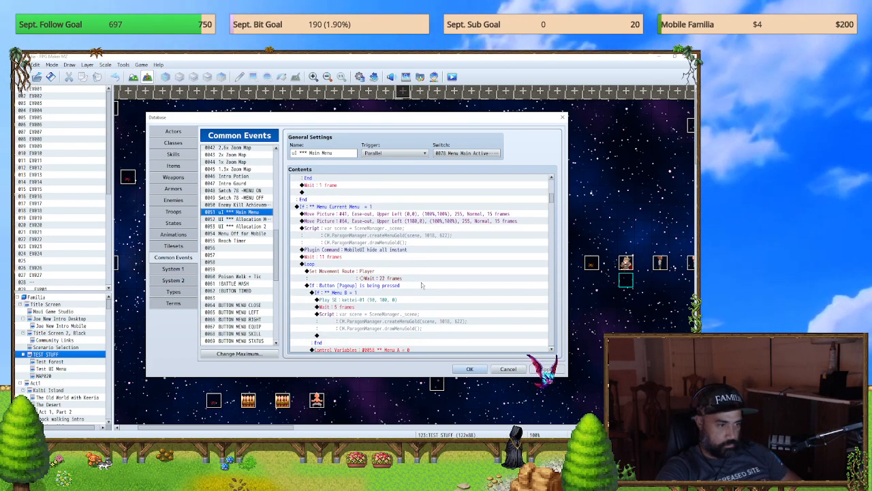
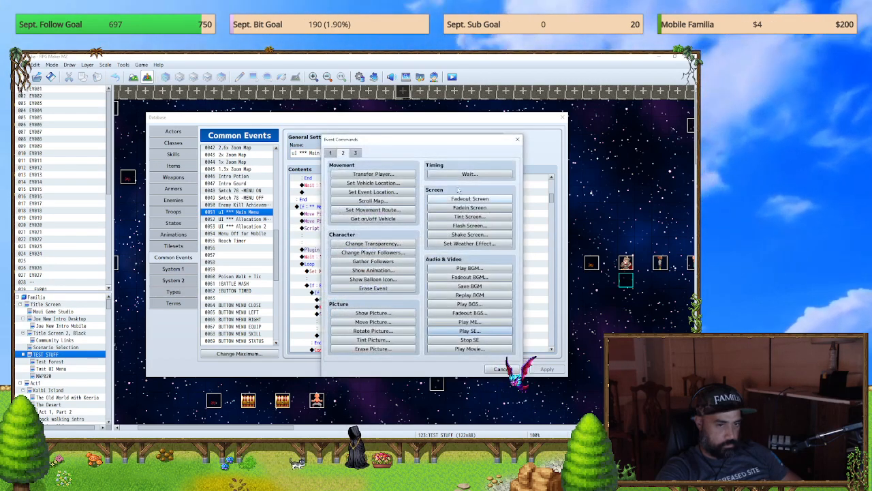
Step: Leave the event command selection and close the database without adding a command
{"action": "left_click", "coordinate": [518, 140]}
{"action": "left_click", "coordinate": [563, 118]}
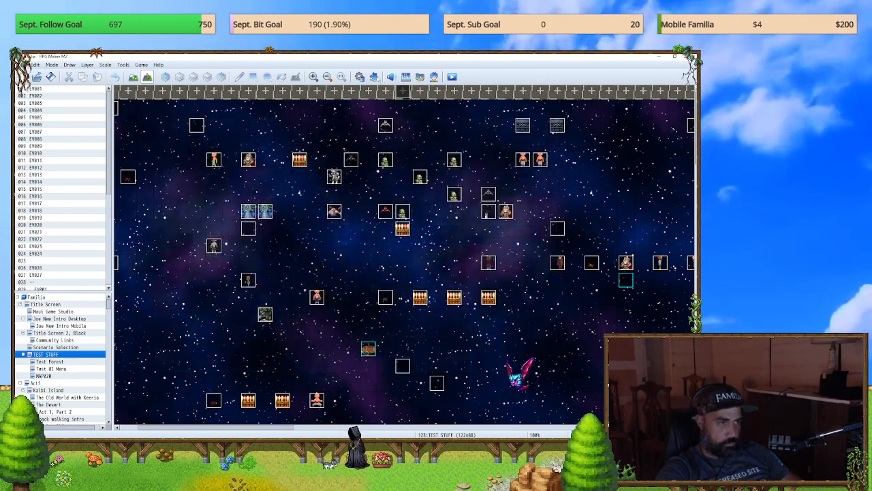
{"action": "left_click", "coordinate": [358, 79]}
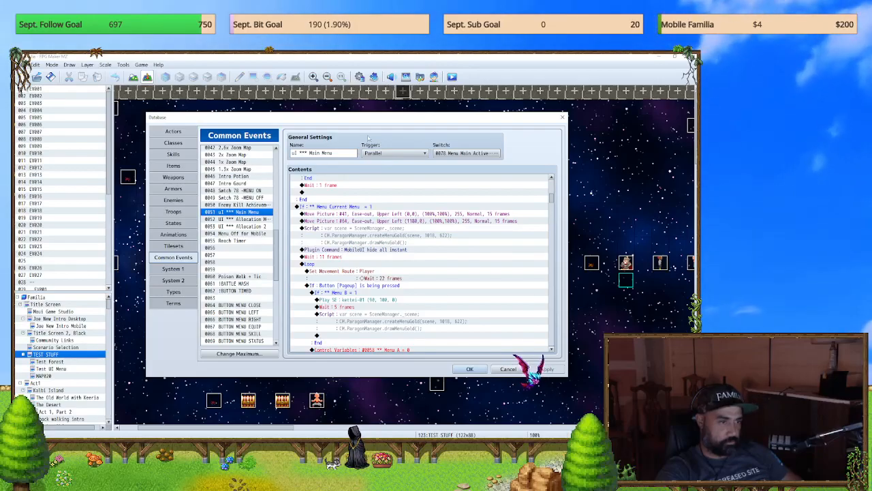
{"action": "left_click", "coordinate": [562, 118]}
Step: Search the plugin list for "common" and open the YEP_PictureCommonEvents plugin settings
{"action": "left_click", "coordinate": [373, 77]}
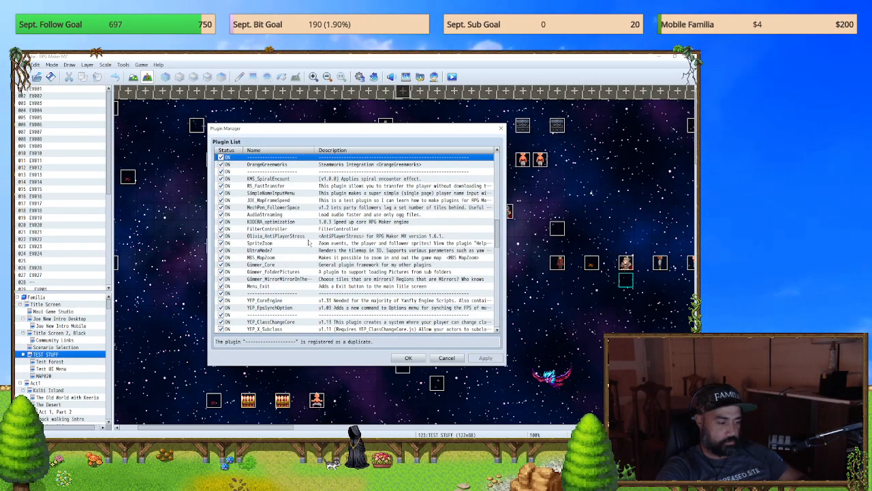
{"action": "key", "text": "ctrl+f"}
{"action": "type", "text": "common"}
{"action": "key", "text": "Return"}
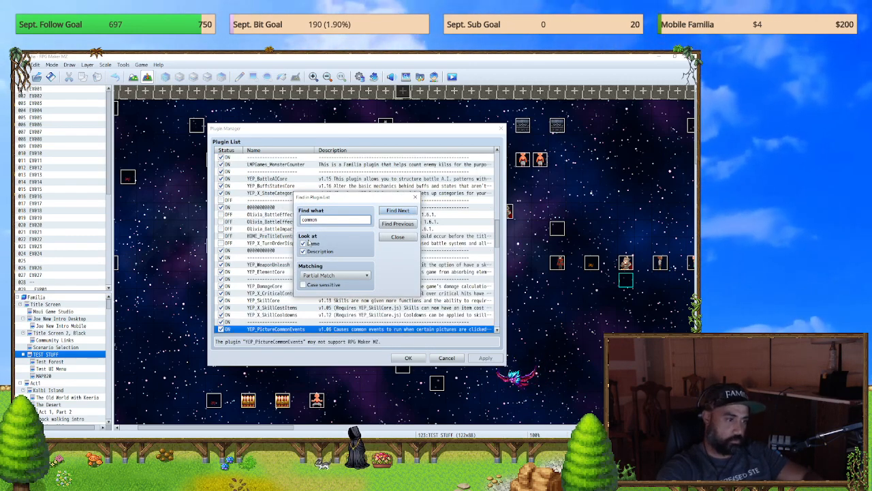
{"action": "key", "text": "Escape"}
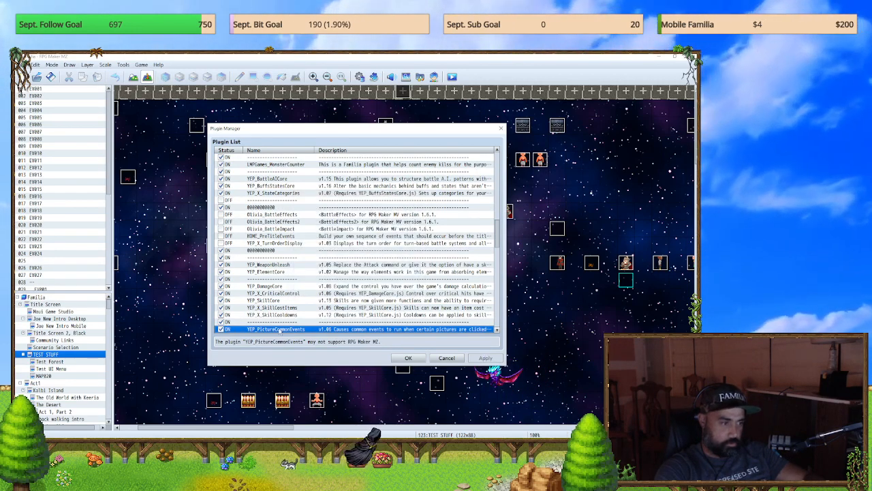
{"action": "double_click", "coordinate": [280, 329]}
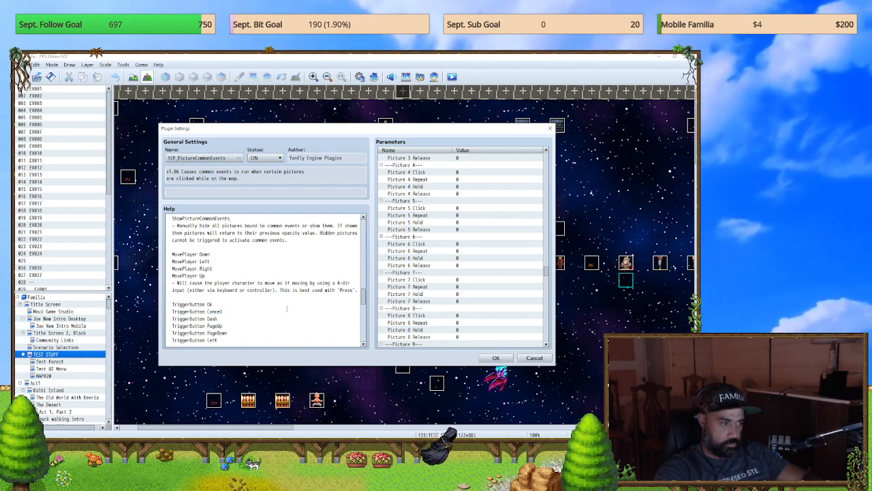
Step: Copy the entire YEP_PictureCommonEvents help text into the untitled Notepad notes
{"action": "left_click", "coordinate": [287, 309]}
{"action": "key", "text": "ctrl+a"}
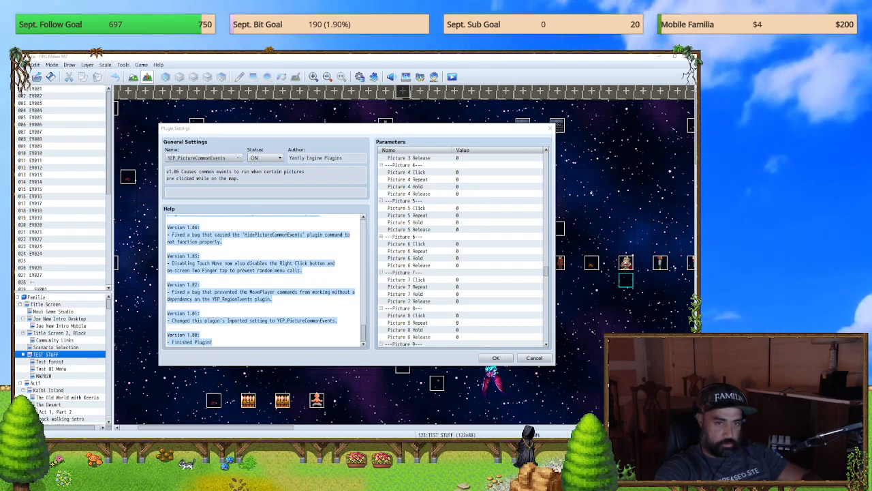
{"action": "left_click_drag", "start_coordinate": [693, 222], "coordinate": [385, 136]}
Step: Enlarge the Notepad text and read the introduction, the Click, Repeat, Hold and Release conditions, and the note on bound pictures
{"action": "scroll", "coordinate": [296, 220], "scroll_direction": "up", "scroll_amount": 7}
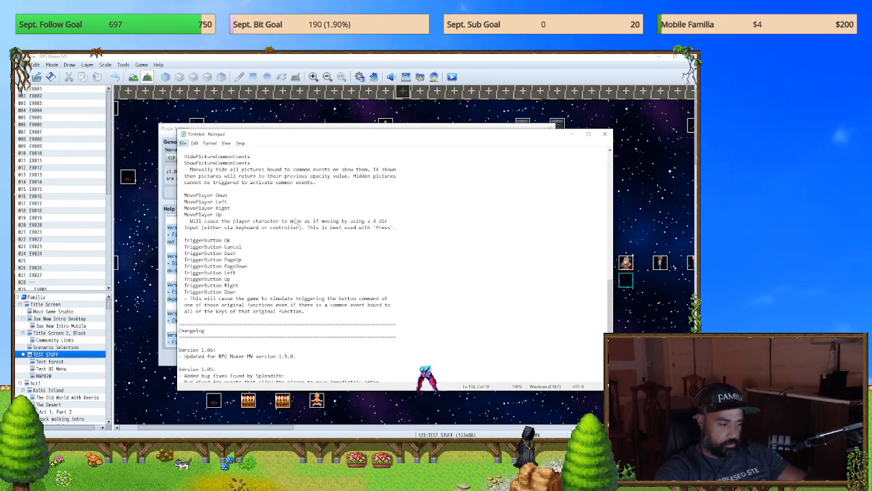
{"action": "scroll", "coordinate": [323, 232], "scroll_direction": "up", "scroll_amount": 4}
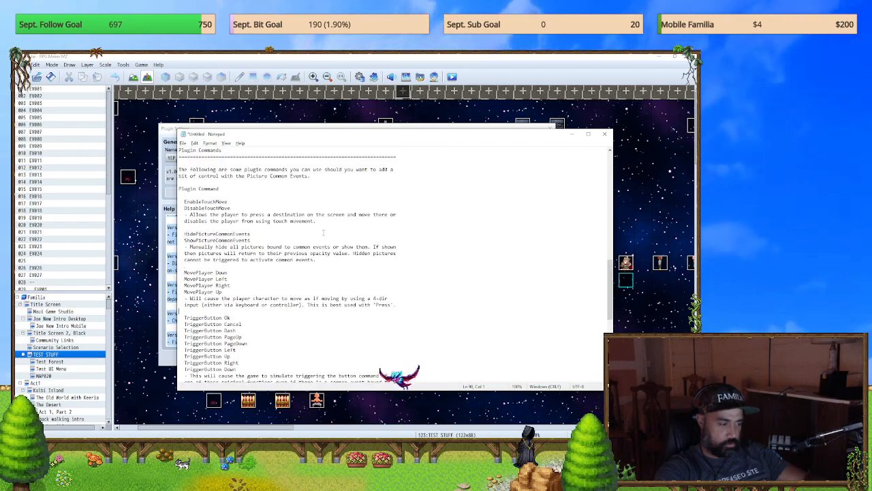
{"action": "scroll", "coordinate": [414, 210], "scroll_direction": "up", "scroll_amount": 6, "text": "ctrl"}
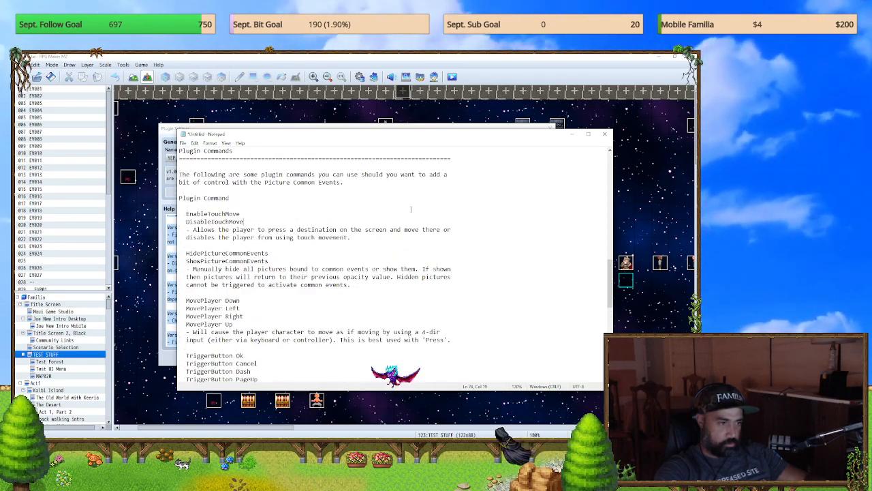
{"action": "scroll", "coordinate": [367, 223], "scroll_direction": "up", "scroll_amount": 15}
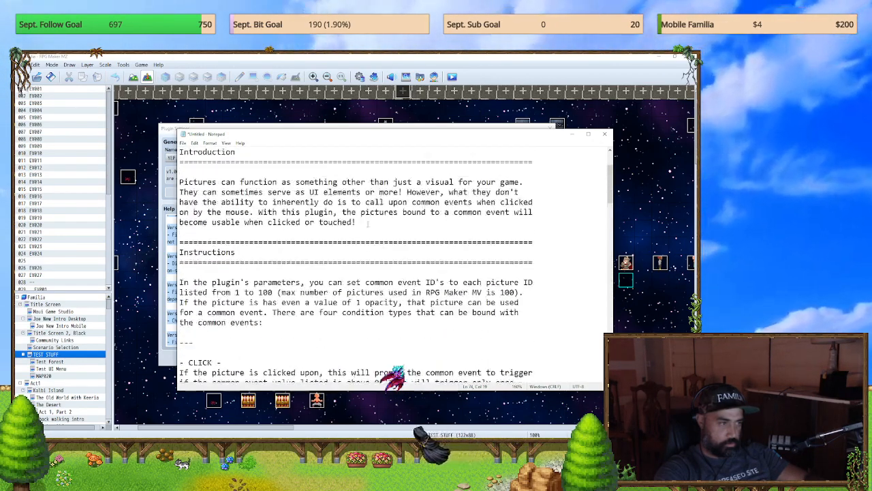
{"action": "scroll", "coordinate": [367, 224], "scroll_direction": "down", "scroll_amount": 12}
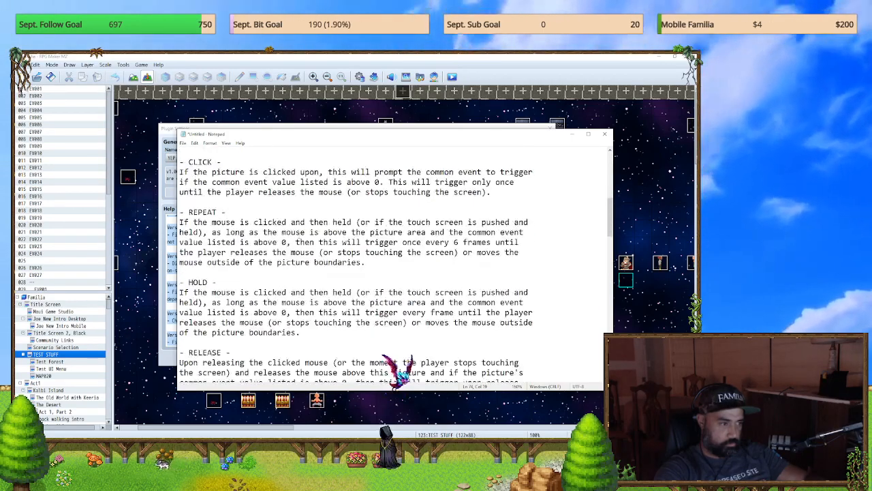
{"action": "scroll", "coordinate": [367, 224], "scroll_direction": "down", "scroll_amount": 1}
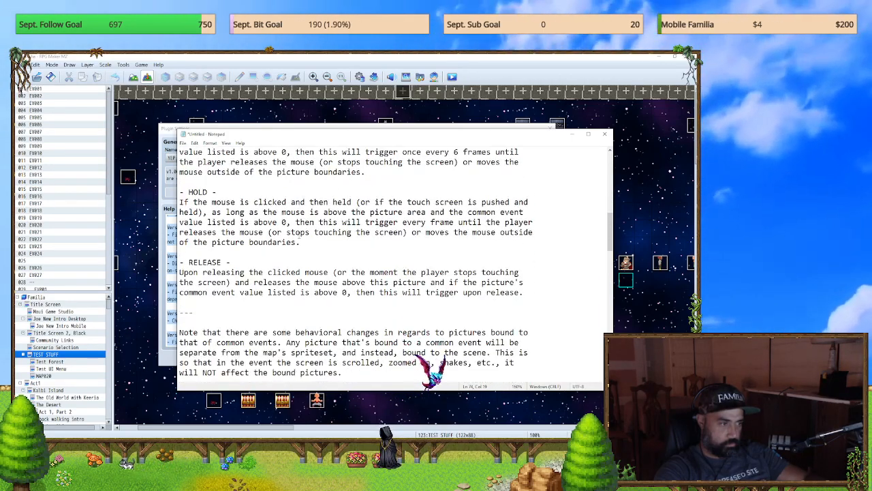
{"action": "scroll", "coordinate": [298, 235], "scroll_direction": "up", "scroll_amount": 4}
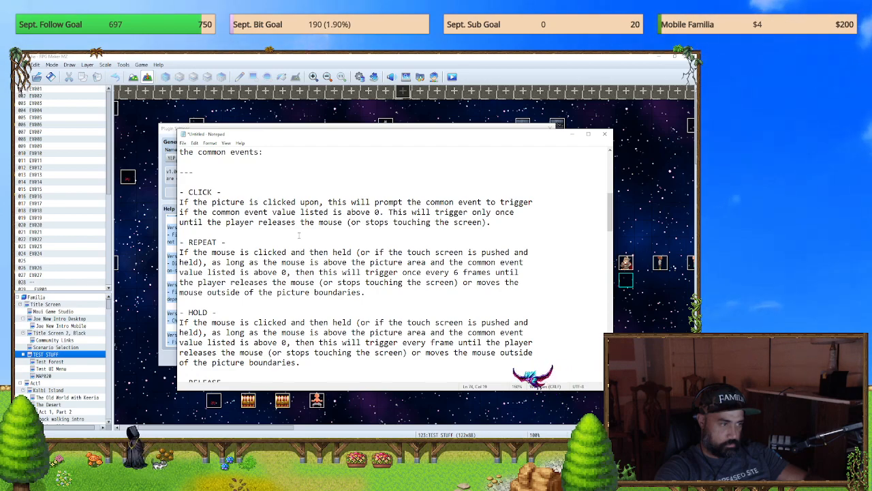
{"action": "scroll", "coordinate": [299, 235], "scroll_direction": "down", "scroll_amount": 8}
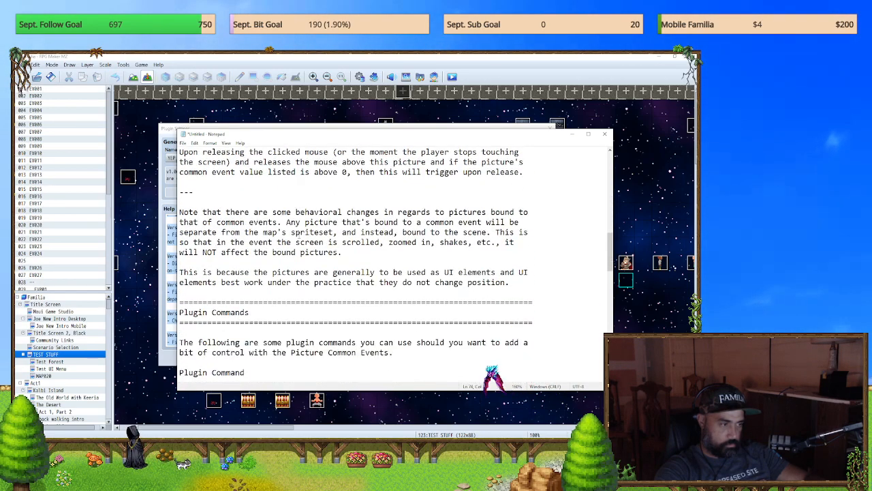
{"action": "scroll", "coordinate": [298, 235], "scroll_direction": "down", "scroll_amount": 1}
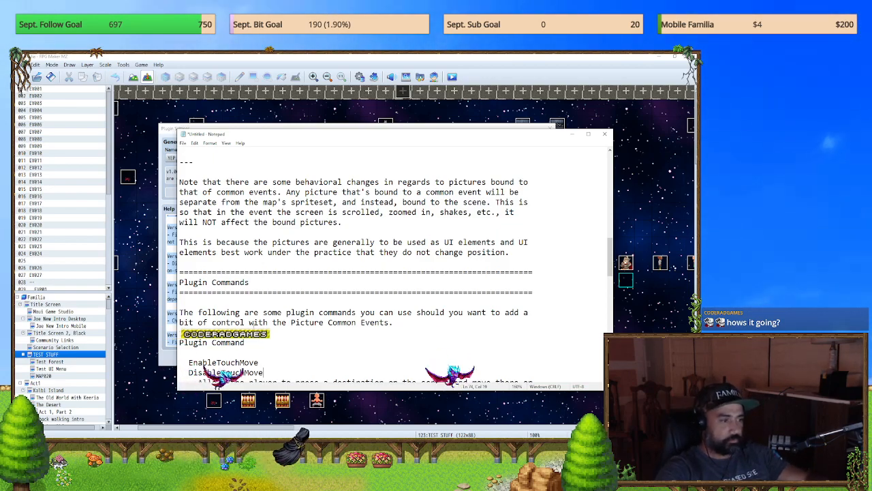
Step: Examine the Plugin Commands section, highlighting ShowPictureCommonEvents and HidePictureCommonEvents, and read on through the TriggerButton commands and changelog
{"action": "scroll", "coordinate": [298, 270], "scroll_direction": "down", "scroll_amount": 4}
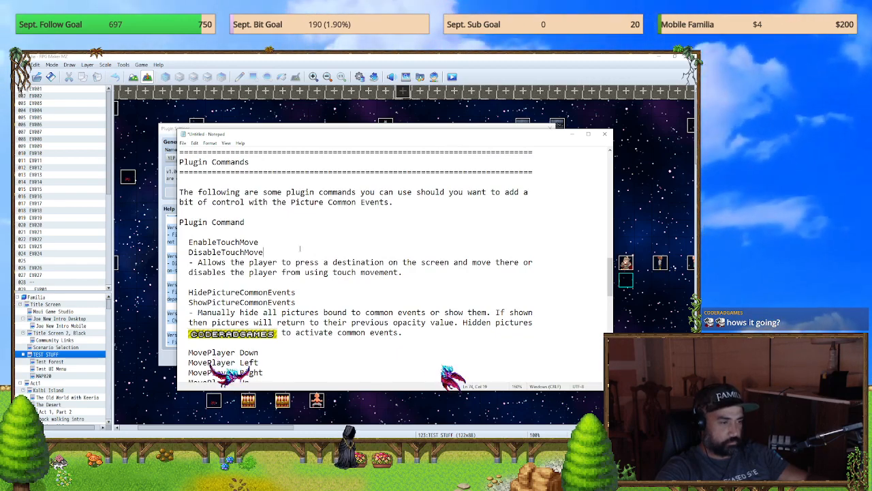
{"action": "scroll", "coordinate": [299, 271], "scroll_direction": "down", "scroll_amount": 2}
{"action": "left_click_drag", "start_coordinate": [295, 242], "coordinate": [189, 241]}
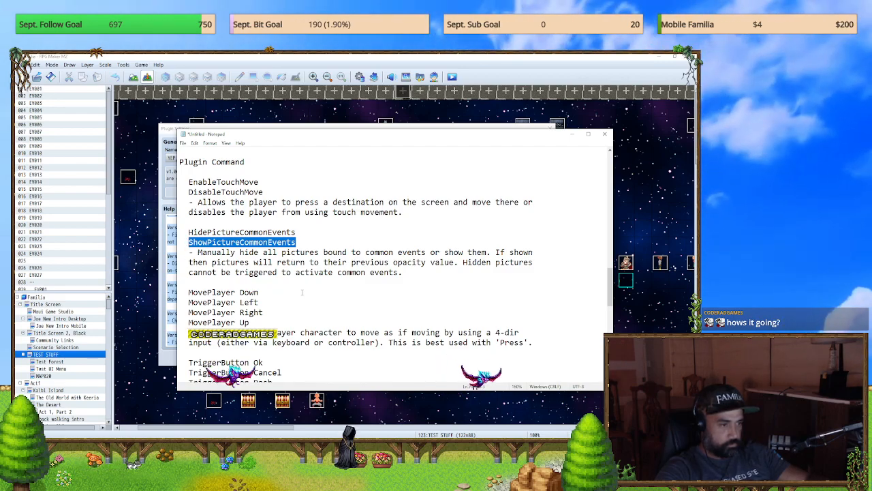
{"action": "scroll", "coordinate": [302, 292], "scroll_direction": "down", "scroll_amount": 1}
{"action": "scroll", "coordinate": [302, 291], "scroll_direction": "up", "scroll_amount": 1}
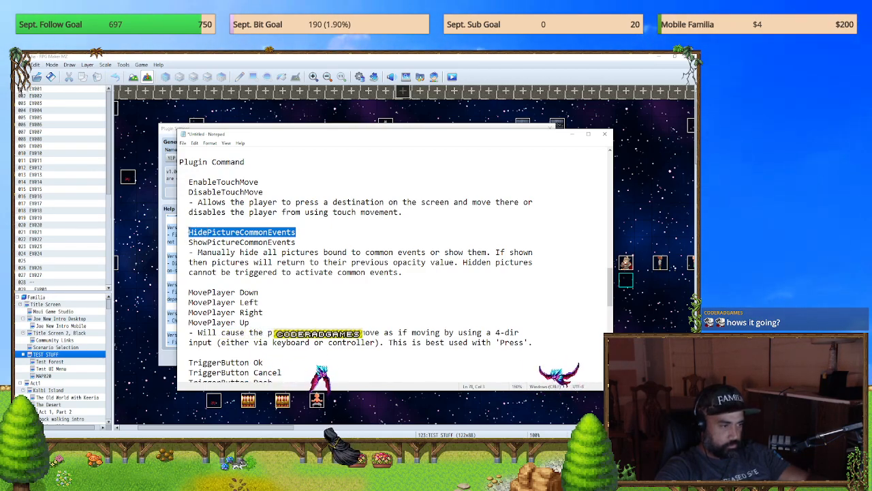
{"action": "scroll", "coordinate": [302, 291], "scroll_direction": "down", "scroll_amount": 3}
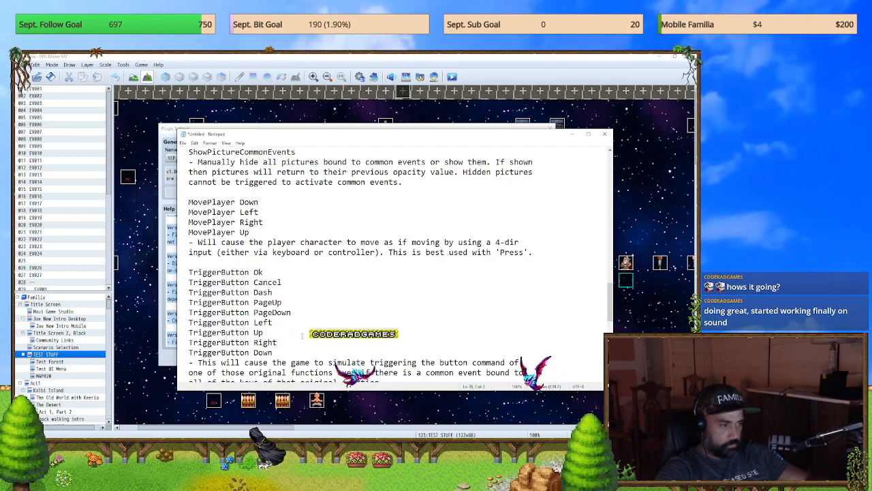
{"action": "scroll", "coordinate": [302, 334], "scroll_direction": "down", "scroll_amount": 3}
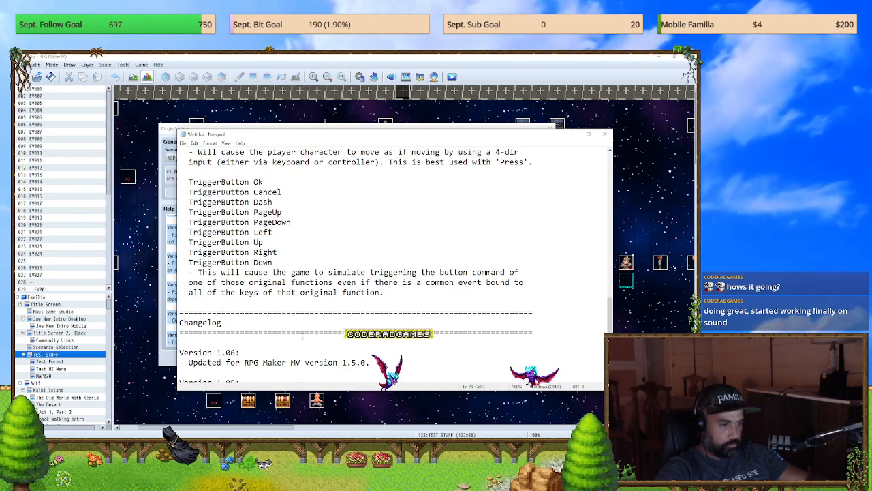
{"action": "scroll", "coordinate": [302, 335], "scroll_direction": "down", "scroll_amount": 2}
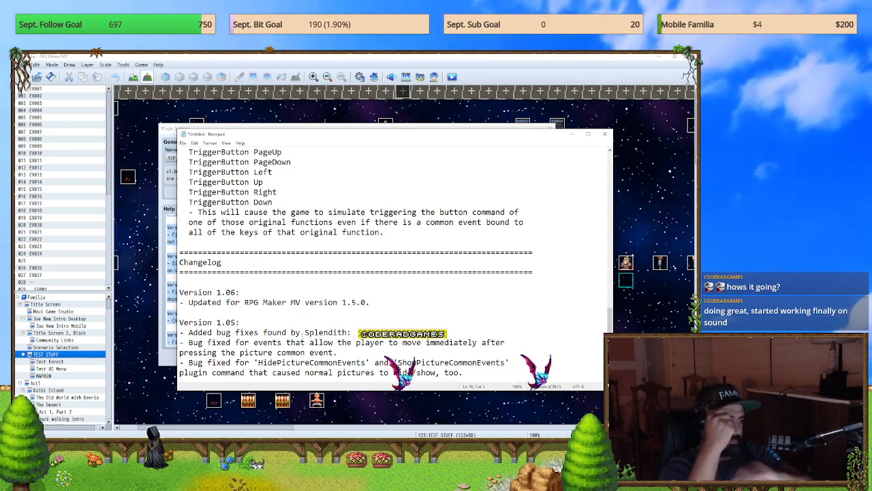
{"action": "scroll", "coordinate": [349, 269], "scroll_direction": "down", "scroll_amount": 6}
{"action": "scroll", "coordinate": [355, 288], "scroll_direction": "up", "scroll_amount": 10}
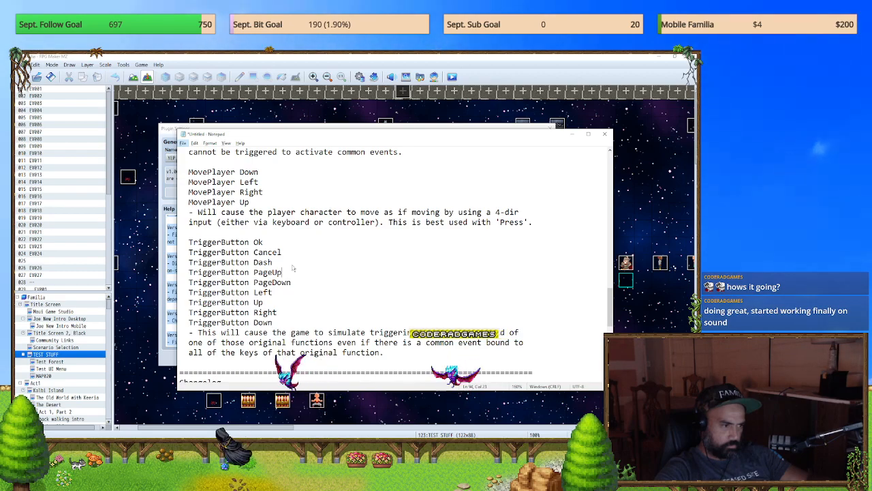
Step: Highlight the TriggerButton Cancel command and reread the surrounding plugin commands and the instructions on picture condition types
{"action": "left_click_drag", "start_coordinate": [282, 252], "coordinate": [186, 252]}
{"action": "scroll", "coordinate": [255, 265], "scroll_direction": "up", "scroll_amount": 5}
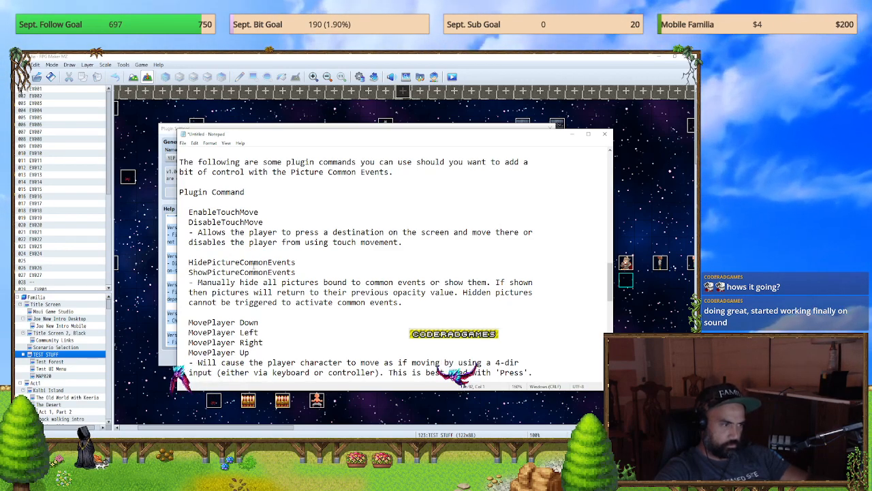
{"action": "scroll", "coordinate": [258, 263], "scroll_direction": "down", "scroll_amount": 2}
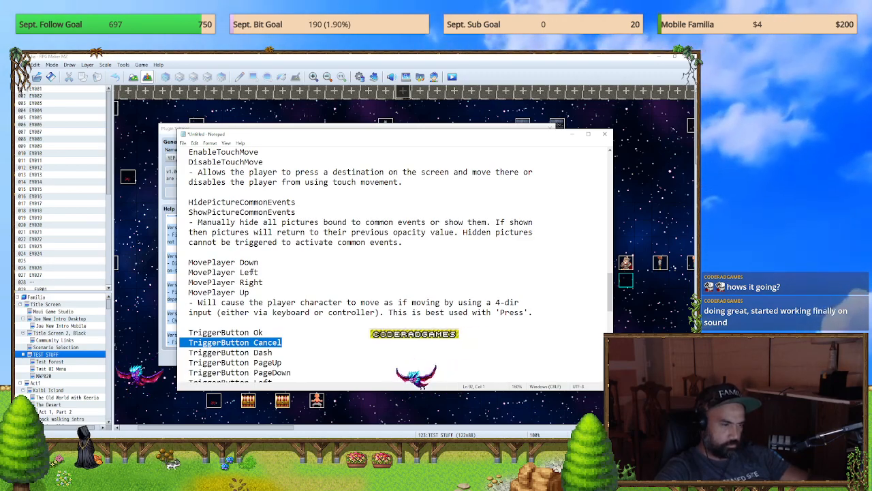
{"action": "scroll", "coordinate": [346, 255], "scroll_direction": "down", "scroll_amount": 2}
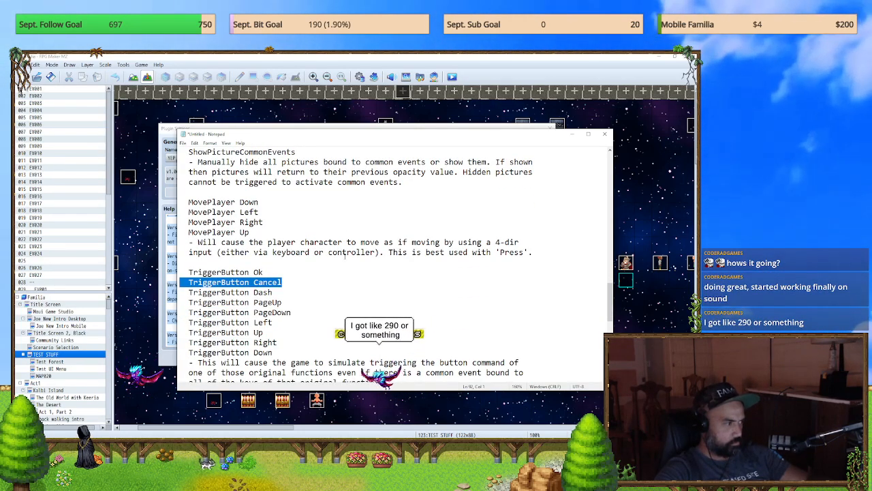
{"action": "scroll", "coordinate": [344, 255], "scroll_direction": "up", "scroll_amount": 10}
{"action": "scroll", "coordinate": [342, 258], "scroll_direction": "up", "scroll_amount": 7}
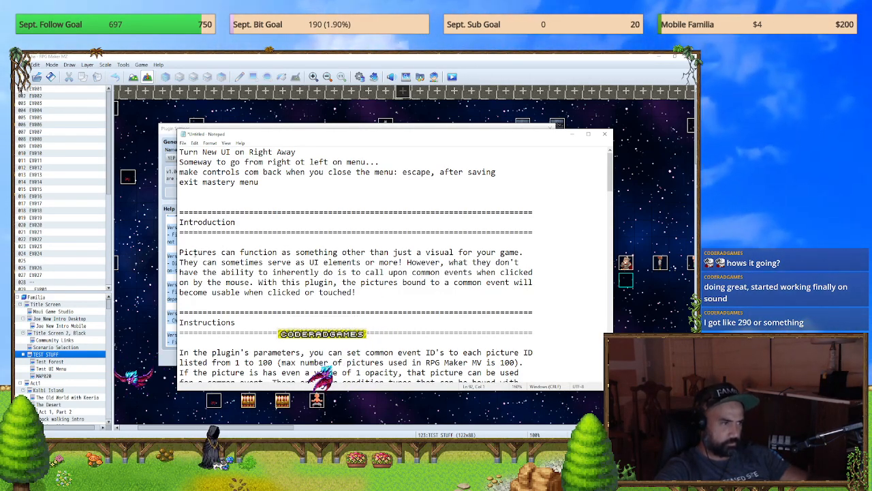
{"action": "scroll", "coordinate": [195, 254], "scroll_direction": "down", "scroll_amount": 2}
{"action": "scroll", "coordinate": [195, 257], "scroll_direction": "down", "scroll_amount": 9}
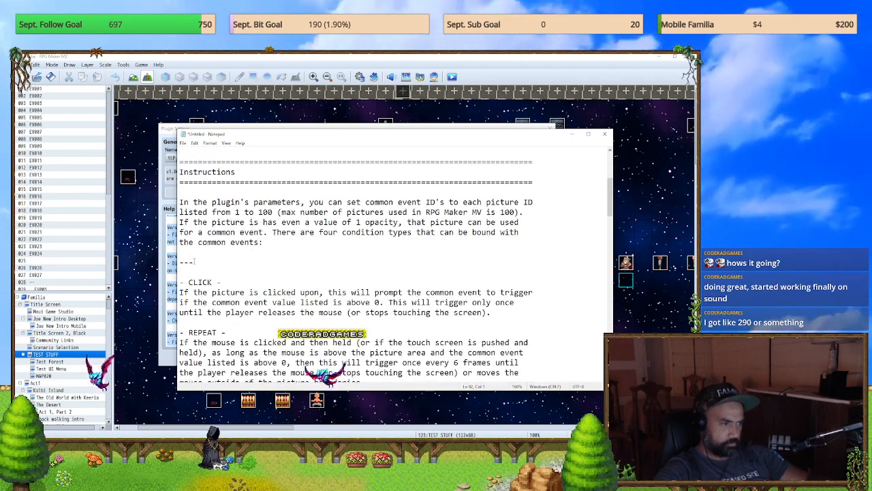
{"action": "scroll", "coordinate": [196, 268], "scroll_direction": "down", "scroll_amount": 3}
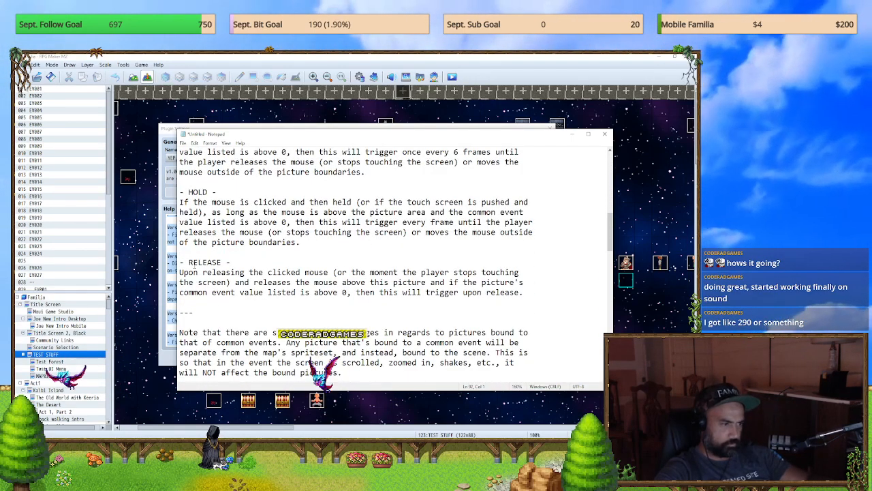
{"action": "scroll", "coordinate": [196, 267], "scroll_direction": "down", "scroll_amount": 1}
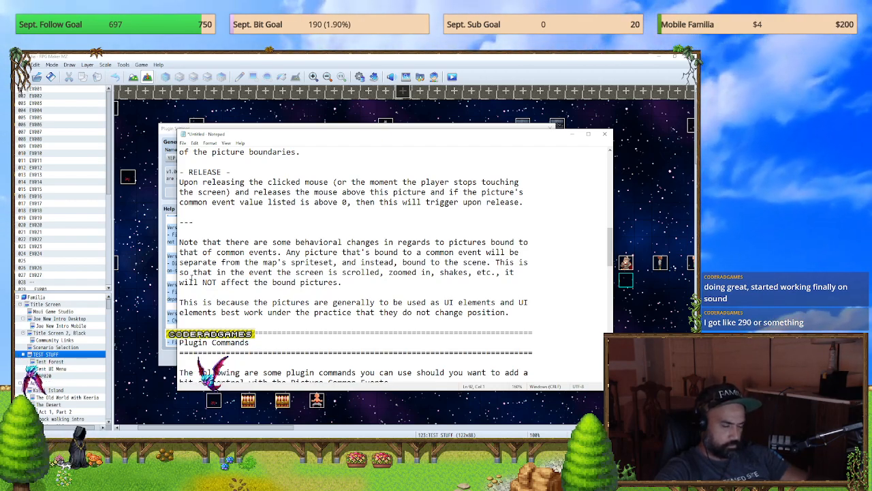
Step: Keep the Notepad notes open, exit the plugin settings and Plugin Manager, and return to the uI *** Main Menu common event in the database
{"action": "left_click", "coordinate": [607, 134]}
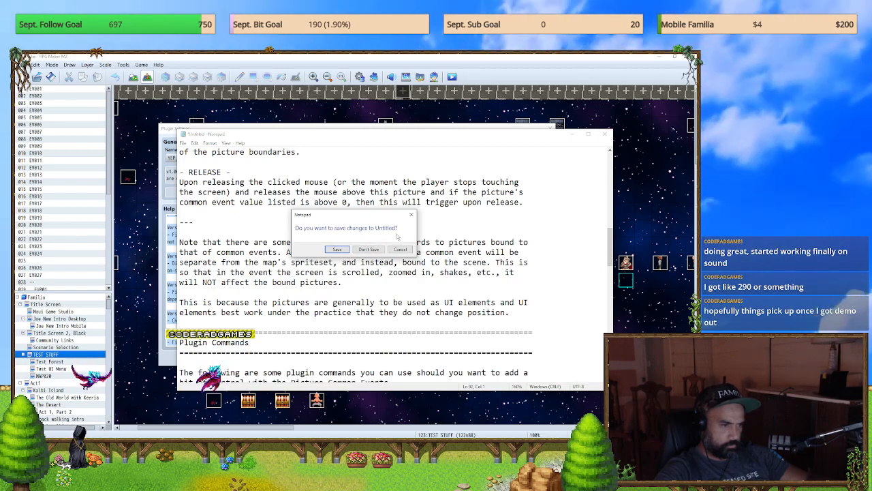
{"action": "left_click", "coordinate": [413, 212]}
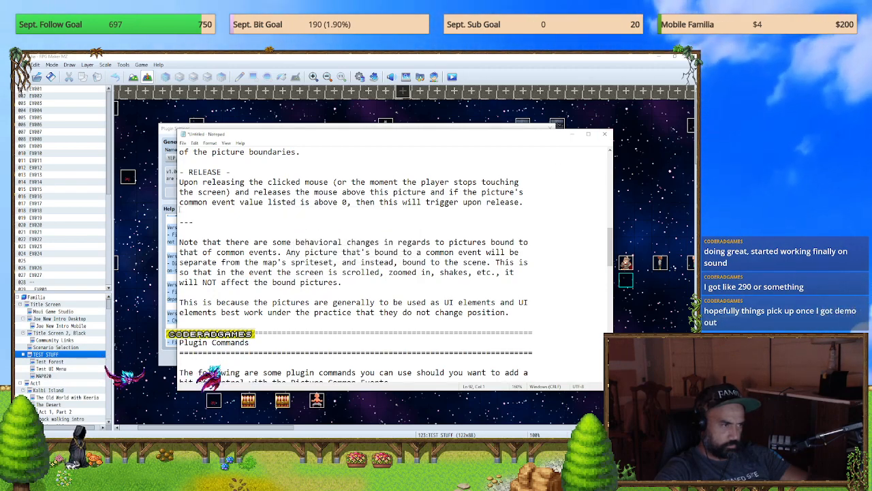
{"action": "left_click", "coordinate": [176, 209]}
{"action": "left_click", "coordinate": [550, 128]}
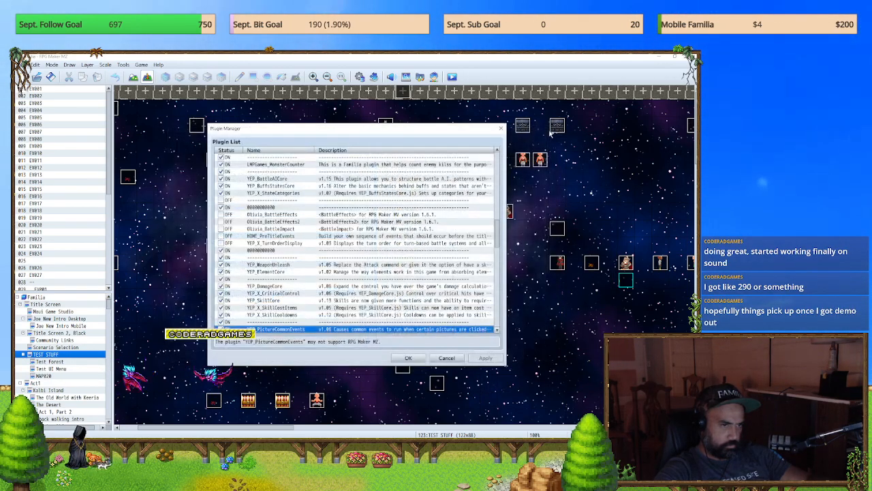
{"action": "left_click", "coordinate": [501, 129]}
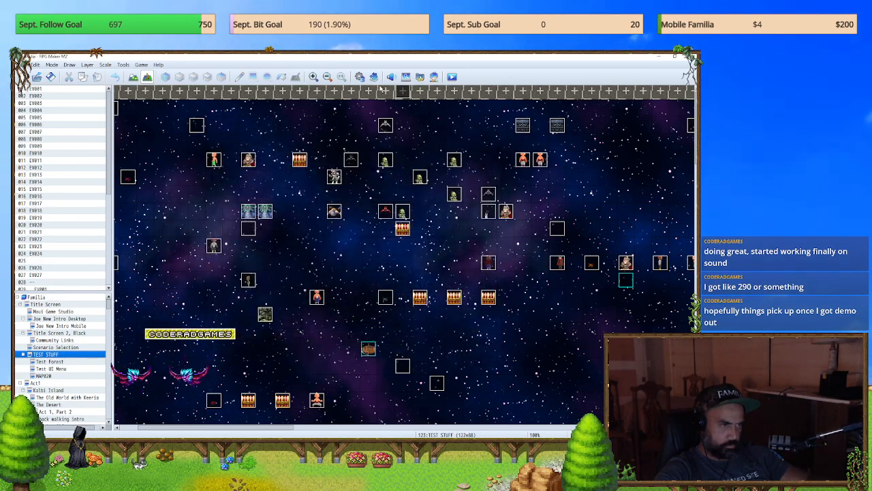
{"action": "left_click", "coordinate": [358, 77]}
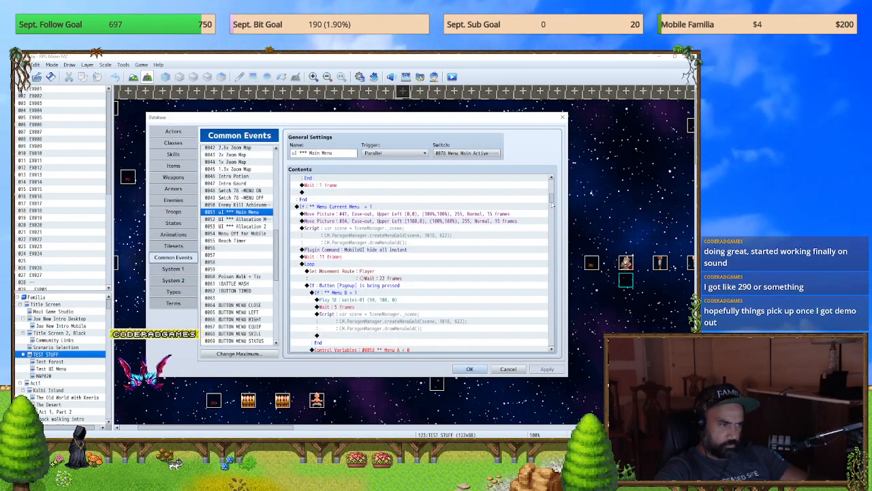
Step: Look through the common events listed after uI *** Main Menu and exit the database
{"action": "scroll", "coordinate": [277, 266], "scroll_direction": "down", "scroll_amount": 1}
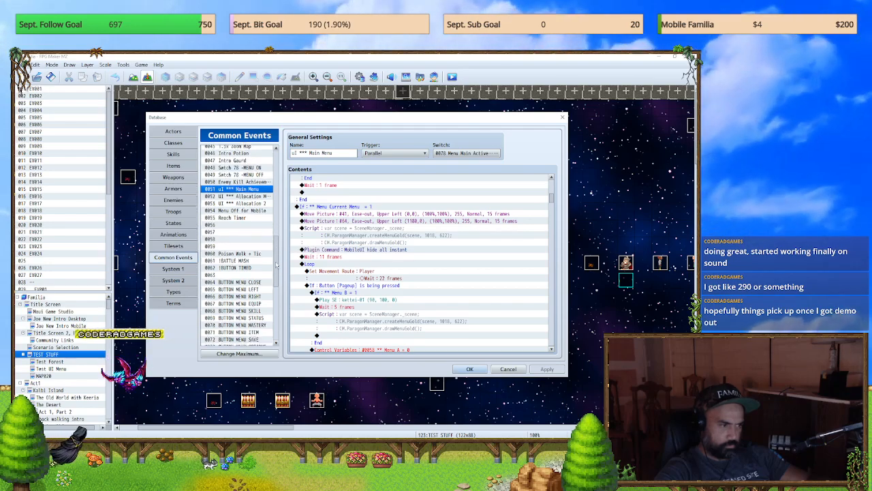
{"action": "scroll", "coordinate": [276, 266], "scroll_direction": "down", "scroll_amount": 2}
{"action": "left_click", "coordinate": [563, 118]}
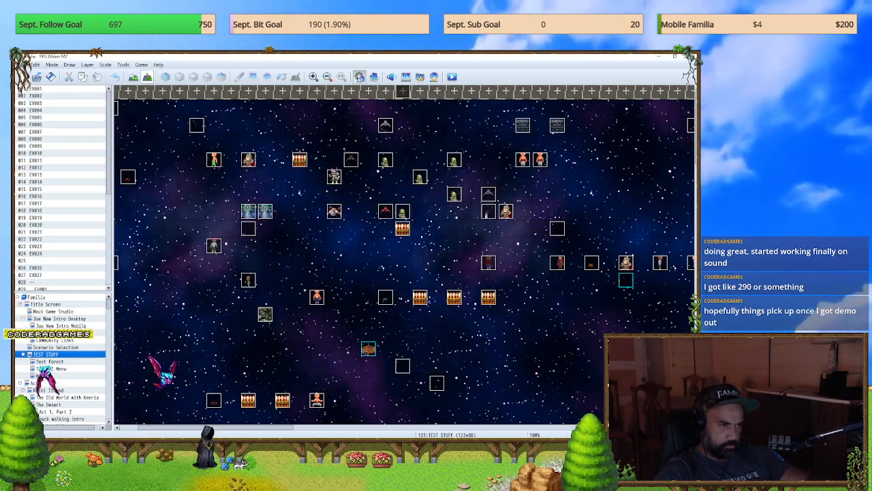
{"action": "left_click", "coordinate": [359, 76]}
{"action": "left_click", "coordinate": [561, 116]}
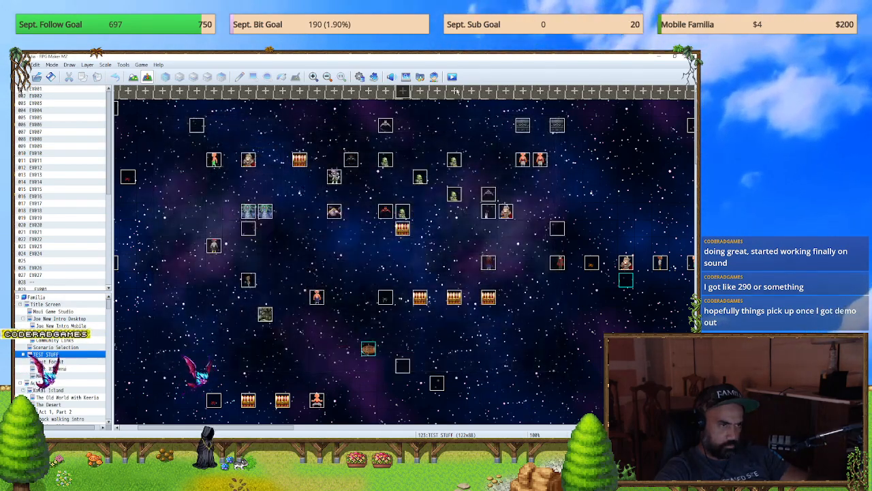
{"action": "left_click_drag", "start_coordinate": [491, 221], "coordinate": [492, 279]}
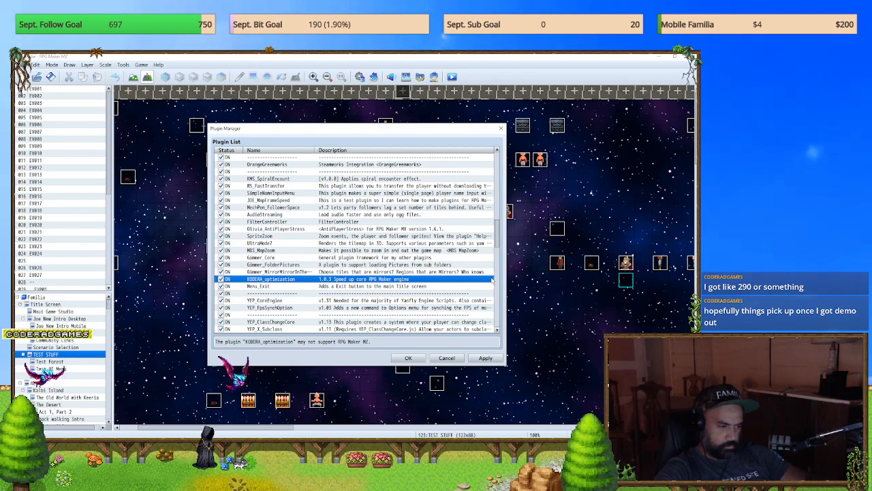
{"action": "left_click", "coordinate": [444, 358]}
{"action": "left_click", "coordinate": [347, 260]}
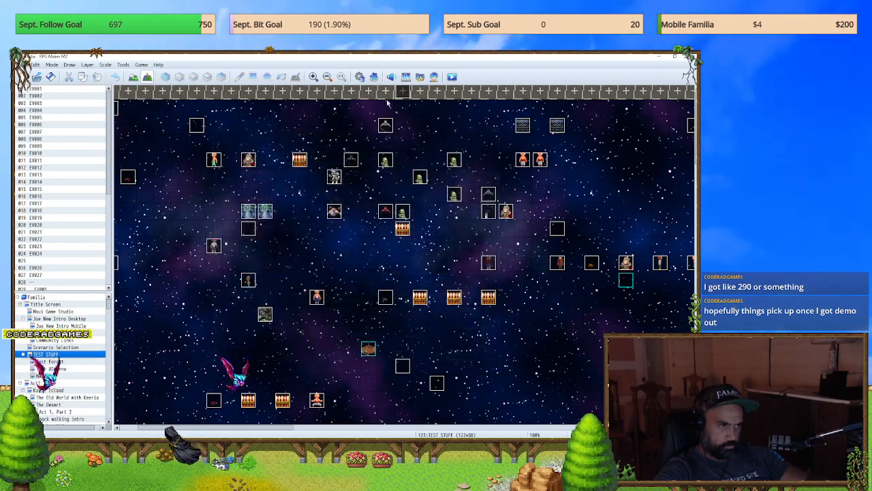
Step: Review the plugins at the end of the Plugin Manager list, including ALOE_VirtualButtons and JOE_MobileOptimization, and accept the list
{"action": "key", "text": "F10"}
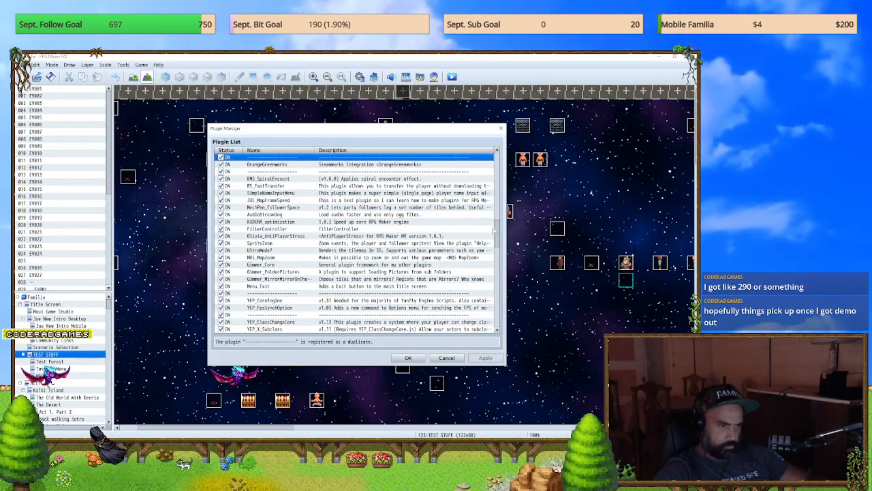
{"action": "scroll", "coordinate": [302, 308], "scroll_direction": "down", "scroll_amount": 10}
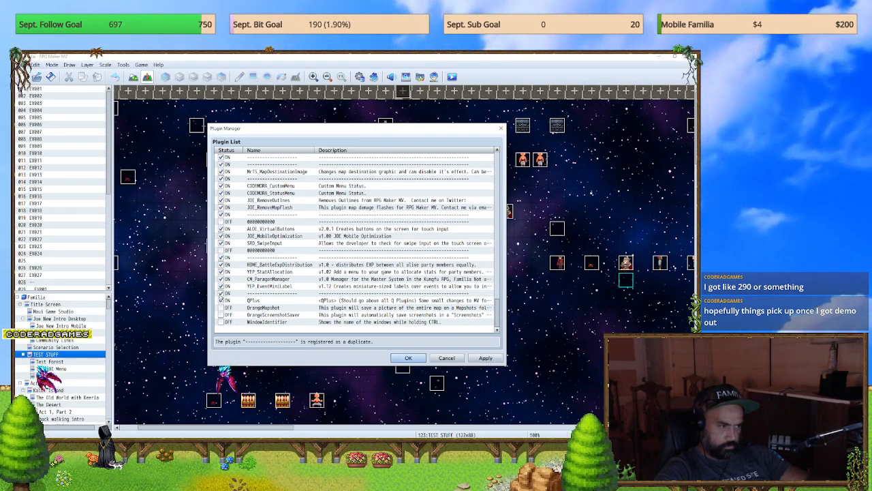
{"action": "left_click", "coordinate": [408, 359]}
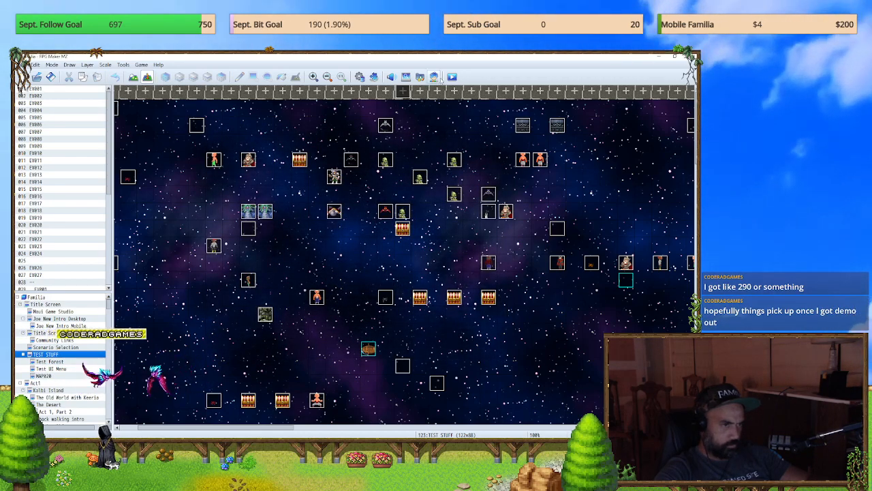
Step: Save the game changes, start a playtest, and enter the Community page from the title screen
{"action": "left_click", "coordinate": [439, 78]}
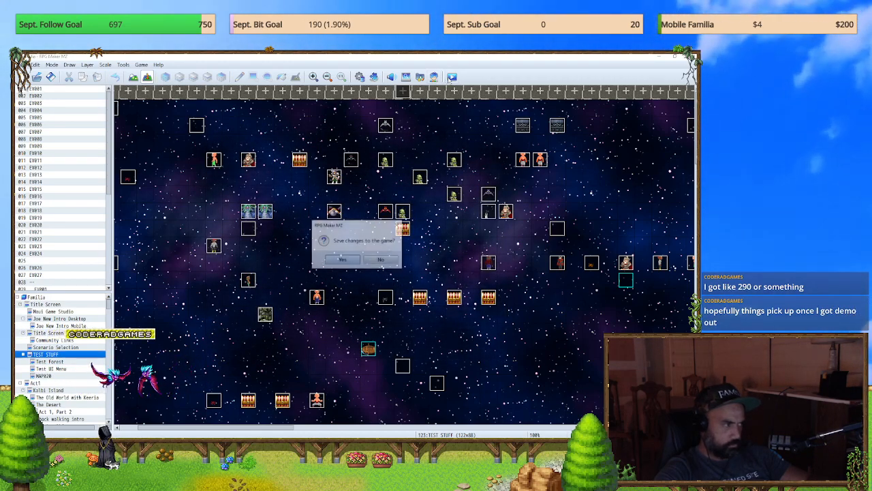
{"action": "left_click", "coordinate": [349, 261]}
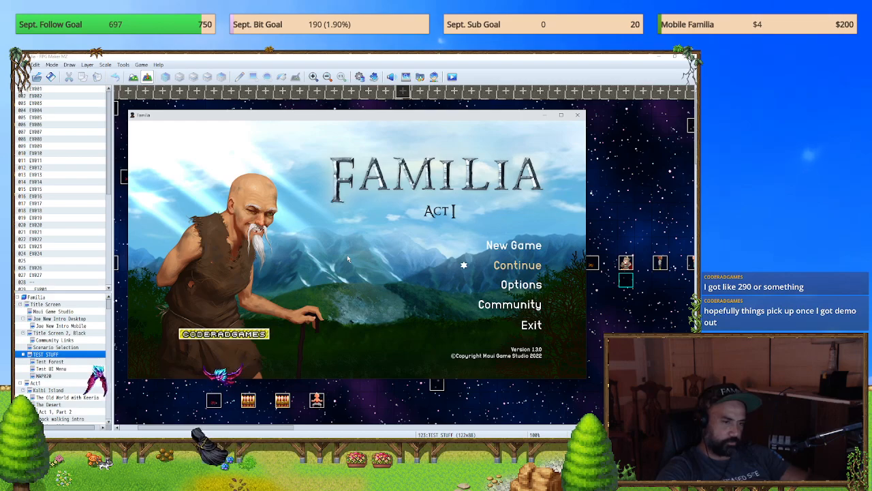
{"action": "key", "text": "Down"}
{"action": "key", "text": "Down"}
{"action": "key", "text": "Down"}
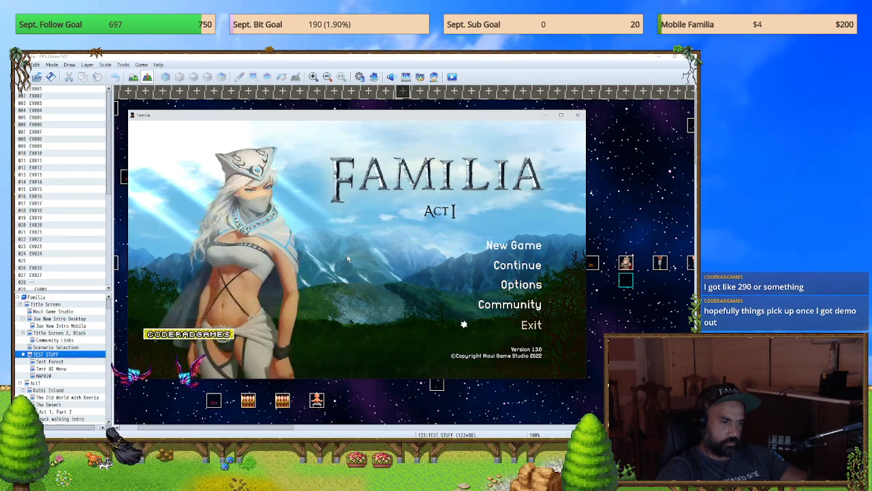
{"action": "key", "text": "Up"}
{"action": "key", "text": "Return"}
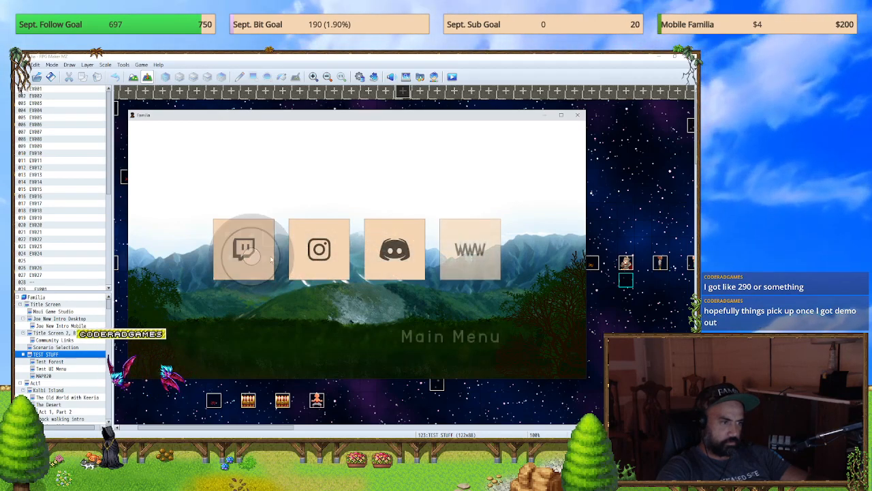
Step: Test the Discord, Instagram, Twitch and WWW links, closing each window they open, and return to the title screen
{"action": "left_click", "coordinate": [389, 252]}
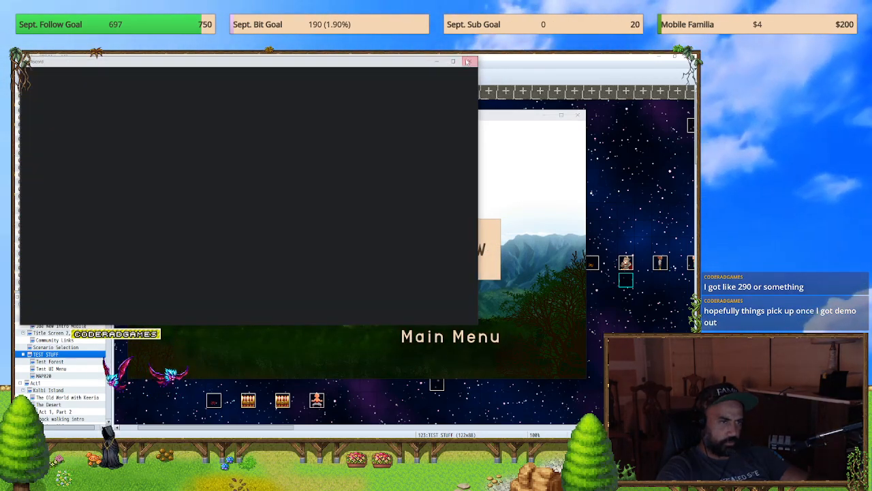
{"action": "left_click", "coordinate": [469, 62]}
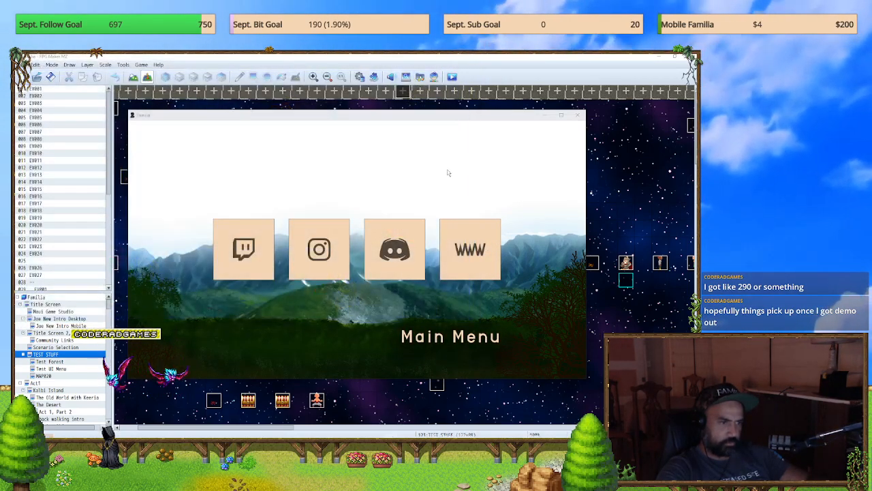
{"action": "left_click", "coordinate": [297, 259]}
{"action": "left_click", "coordinate": [469, 62]}
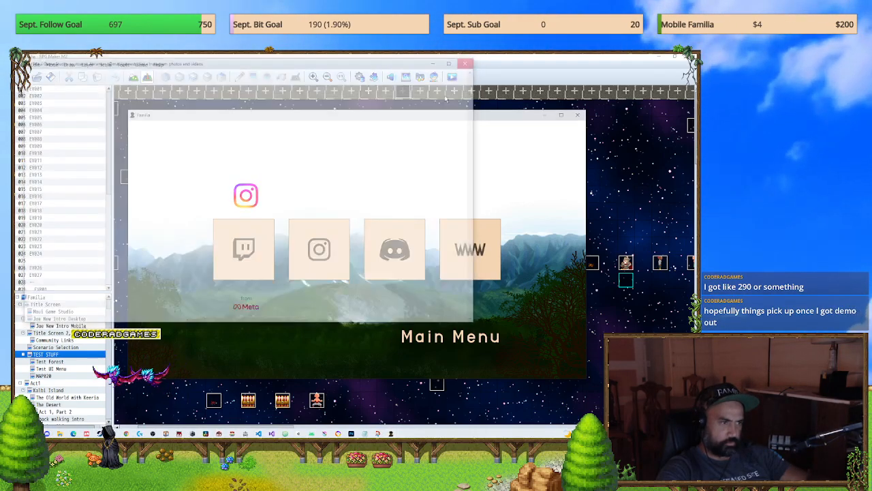
{"action": "left_click", "coordinate": [243, 248]}
{"action": "left_click", "coordinate": [469, 61]}
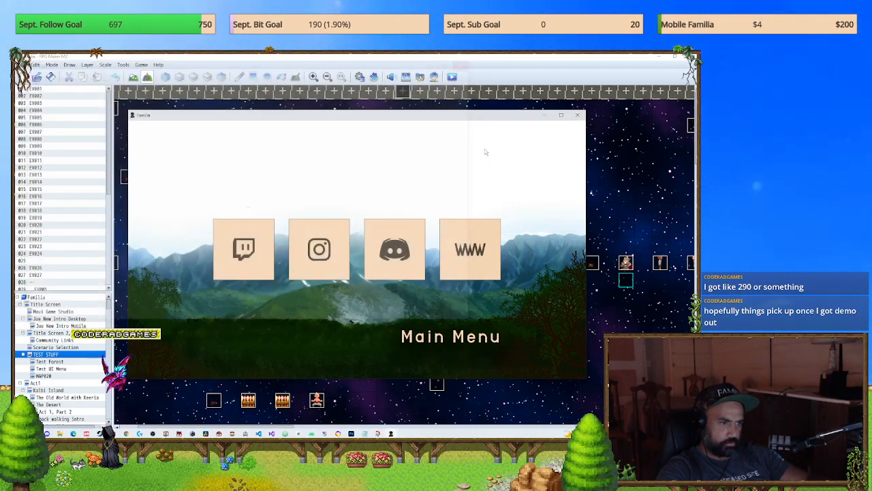
{"action": "left_click", "coordinate": [469, 248]}
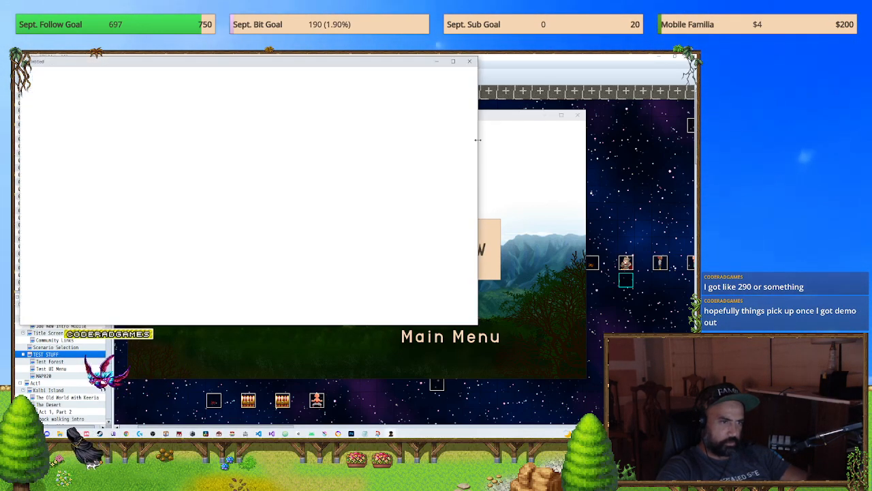
{"action": "left_click", "coordinate": [470, 61]}
{"action": "left_click", "coordinate": [436, 335]}
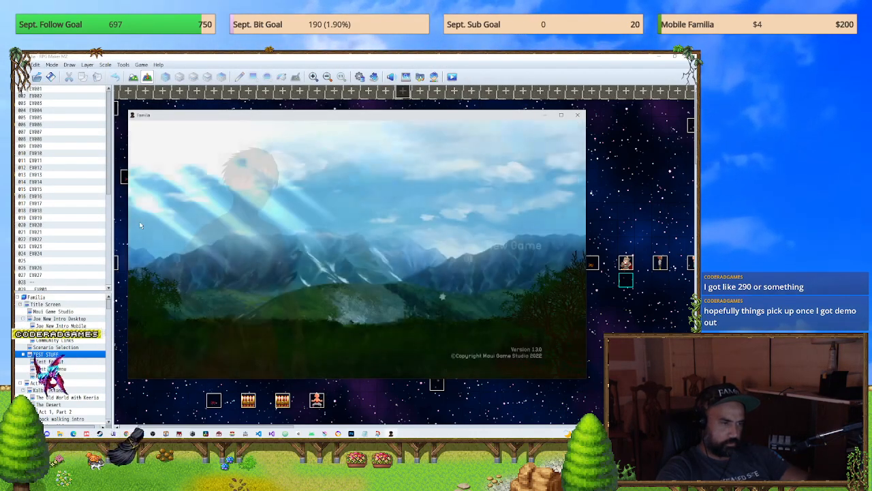
Step: Reopen the WWW link from the Community page and browse the Maui Game Studio home page
{"action": "left_click", "coordinate": [477, 303]}
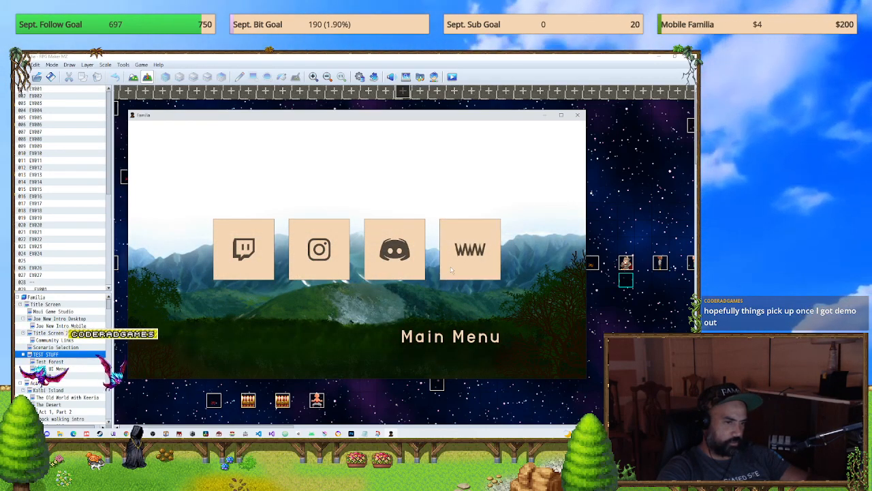
{"action": "left_click", "coordinate": [450, 270]}
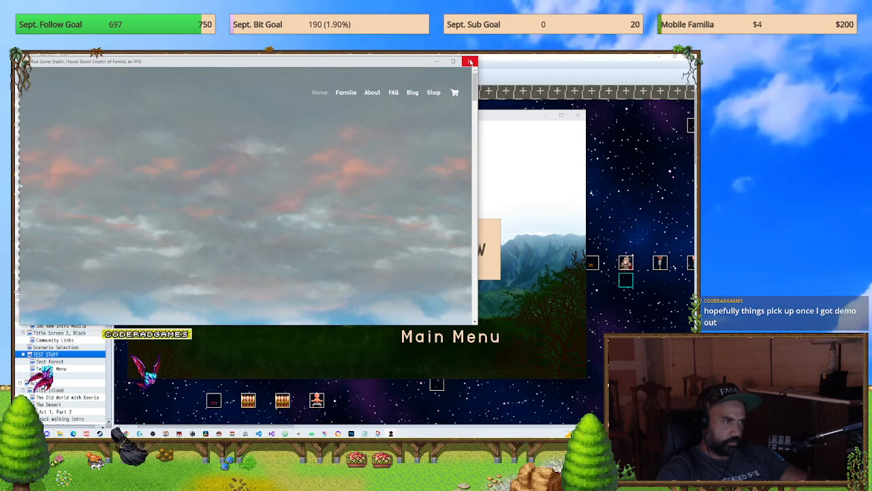
{"action": "scroll", "coordinate": [287, 192], "scroll_direction": "down", "scroll_amount": 7}
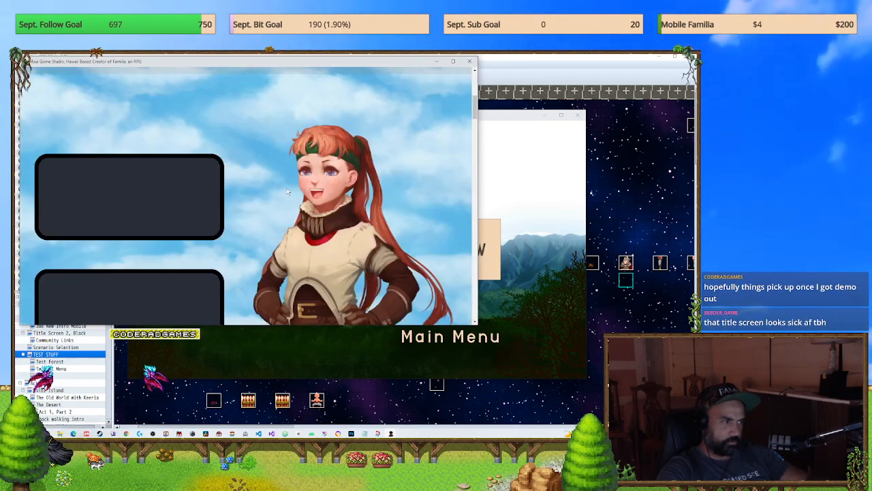
{"action": "scroll", "coordinate": [287, 192], "scroll_direction": "up", "scroll_amount": 6}
{"action": "scroll", "coordinate": [287, 191], "scroll_direction": "up", "scroll_amount": 1}
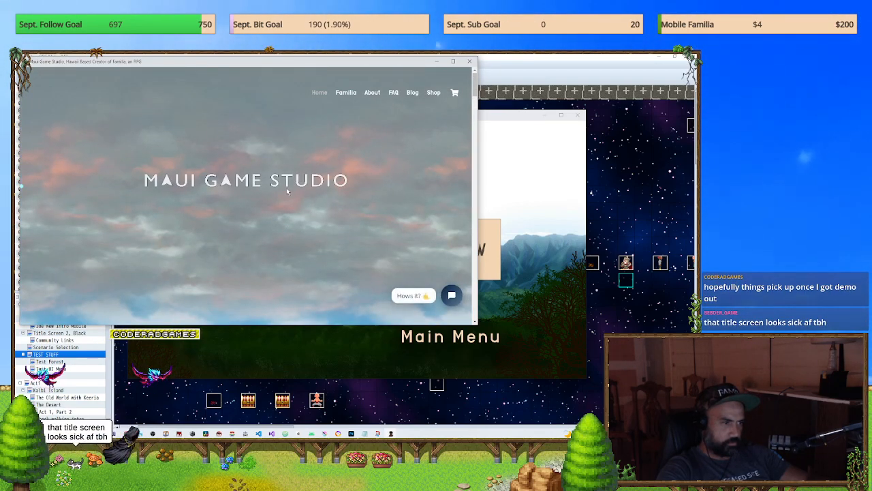
{"action": "scroll", "coordinate": [287, 191], "scroll_direction": "down", "scroll_amount": 6}
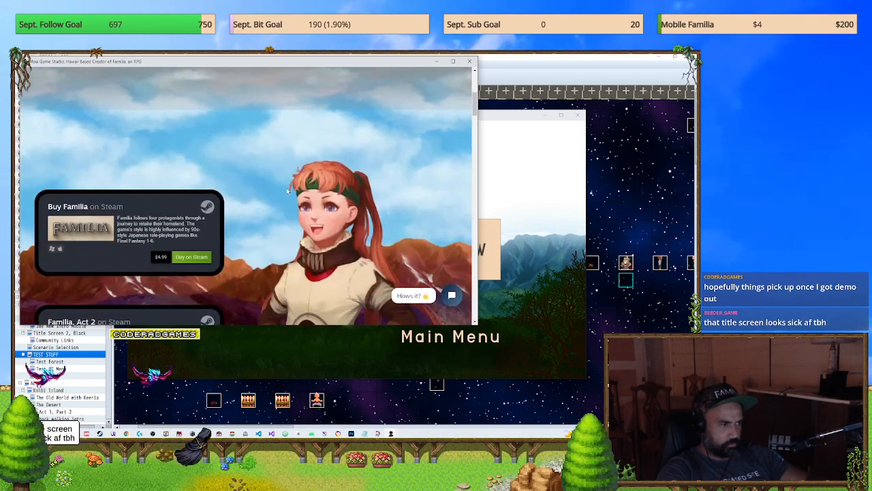
{"action": "scroll", "coordinate": [287, 191], "scroll_direction": "up", "scroll_amount": 5}
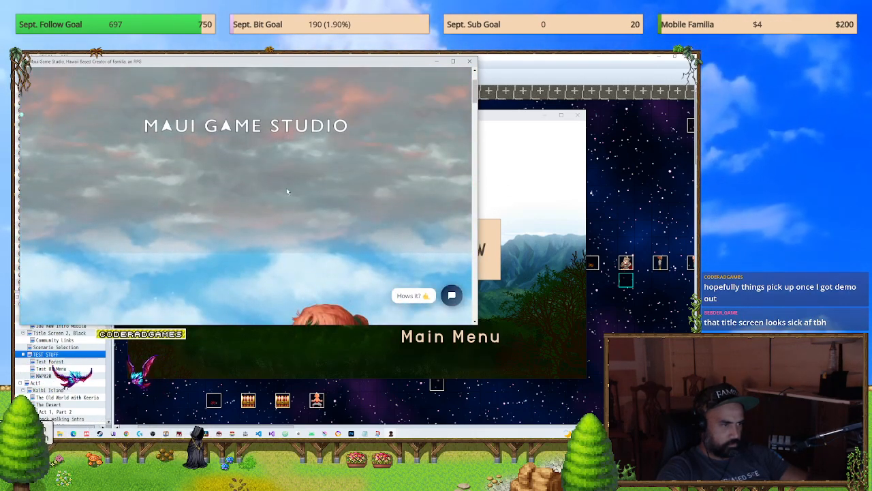
{"action": "scroll", "coordinate": [391, 137], "scroll_direction": "up", "scroll_amount": 1}
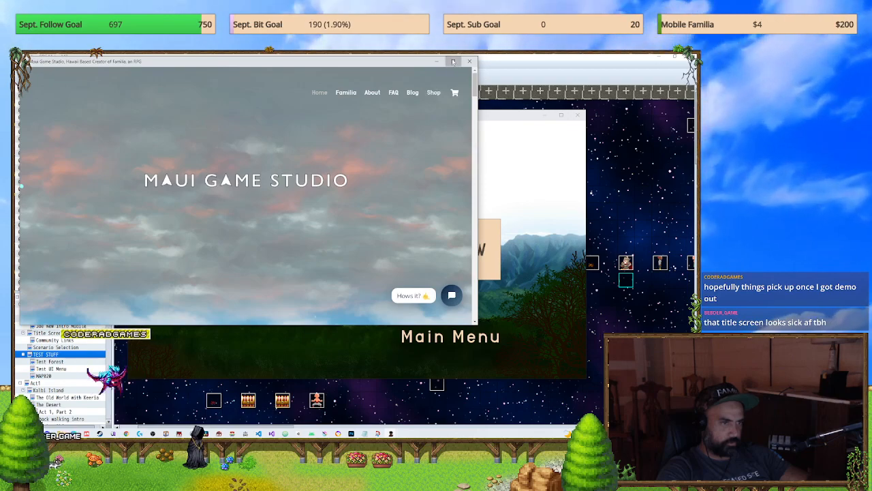
Step: Maximize the website window to view the page at full size, close it, and return to the title screen
{"action": "left_click", "coordinate": [453, 61]}
{"action": "scroll", "coordinate": [366, 203], "scroll_direction": "down", "scroll_amount": 5}
{"action": "scroll", "coordinate": [365, 200], "scroll_direction": "up", "scroll_amount": 5}
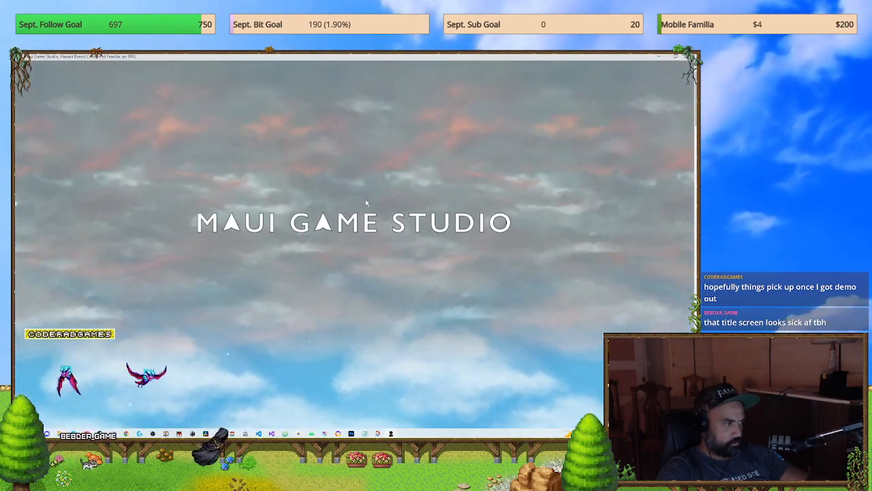
{"action": "left_click", "coordinate": [688, 57]}
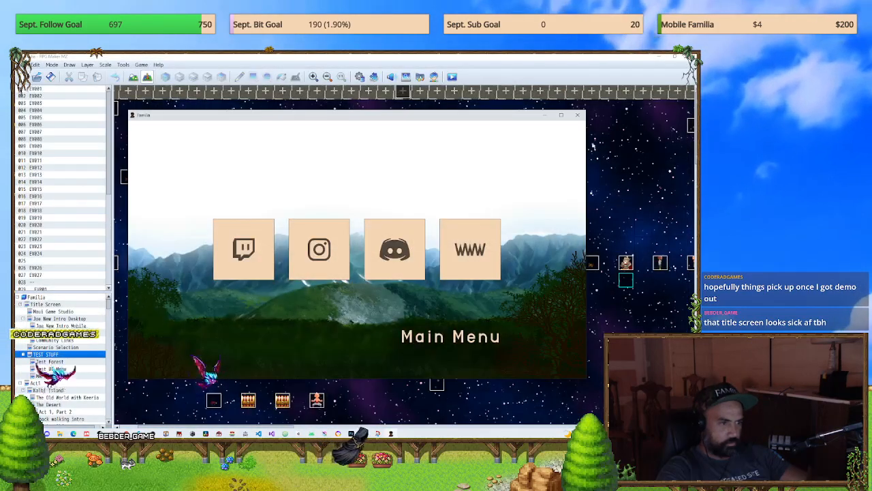
{"action": "left_click", "coordinate": [445, 336]}
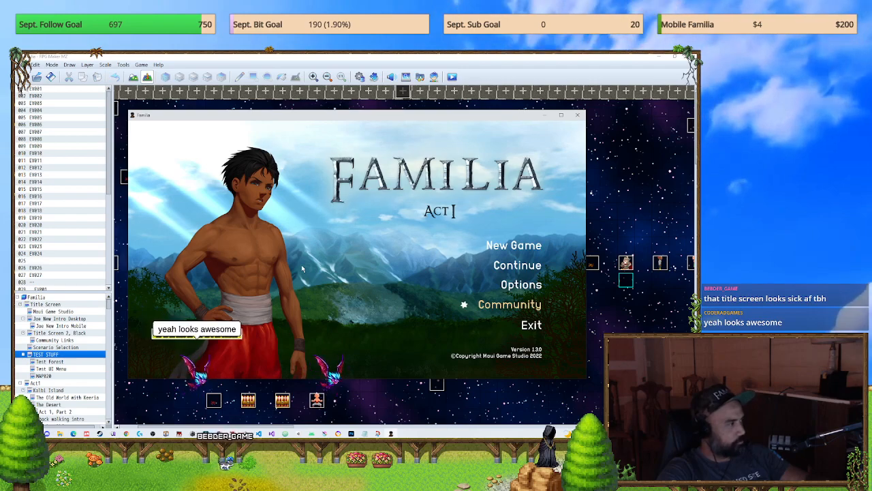
Step: Cycle the title screen selection through its options with the keyboard to check the character artwork for each one
{"action": "key", "text": "Up"}
{"action": "key", "text": "Up"}
{"action": "key", "text": "Up"}
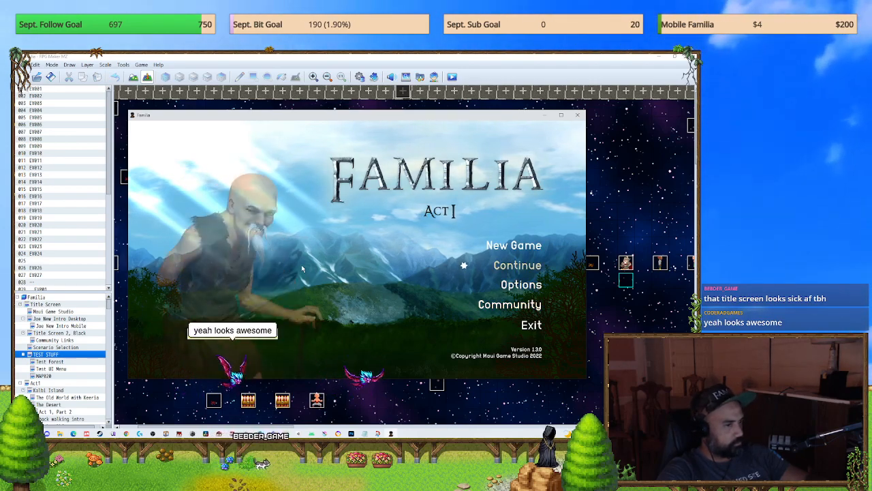
{"action": "key", "text": "Up"}
{"action": "key", "text": "Up"}
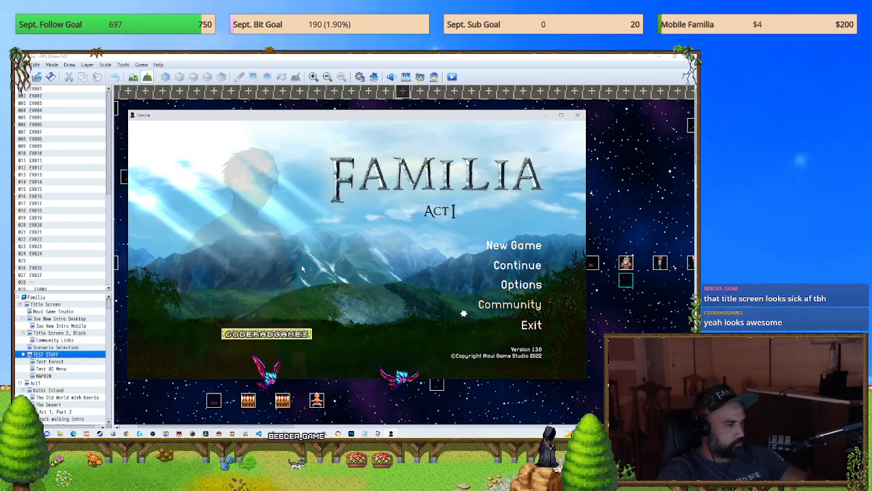
{"action": "key", "text": "Up"}
{"action": "key", "text": "Up"}
{"action": "key", "text": "Up"}
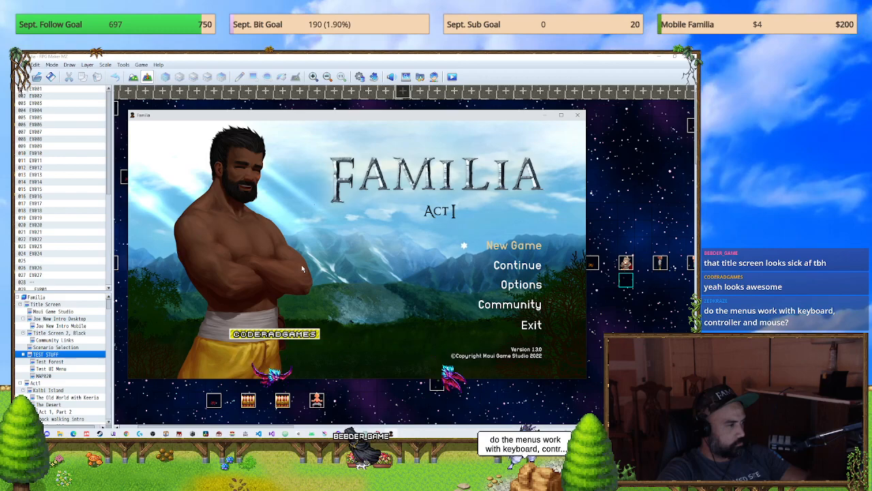
{"action": "key", "text": "Down"}
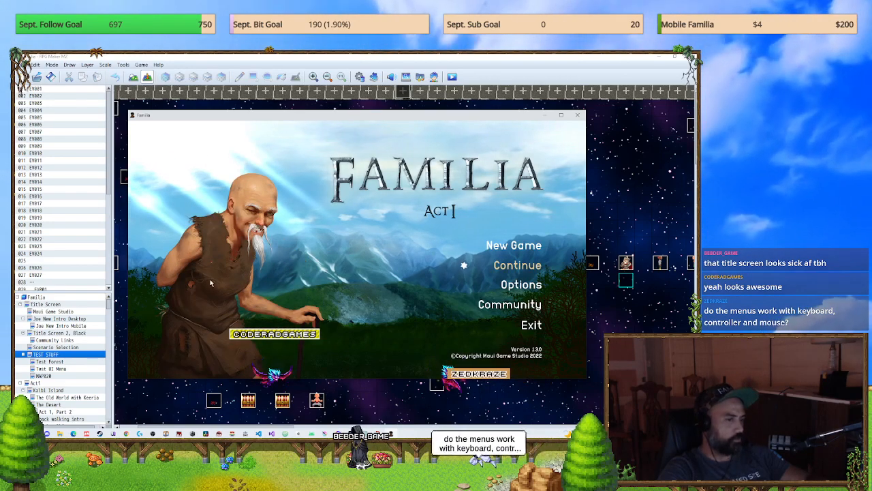
{"action": "key", "text": "Down"}
{"action": "key", "text": "Down"}
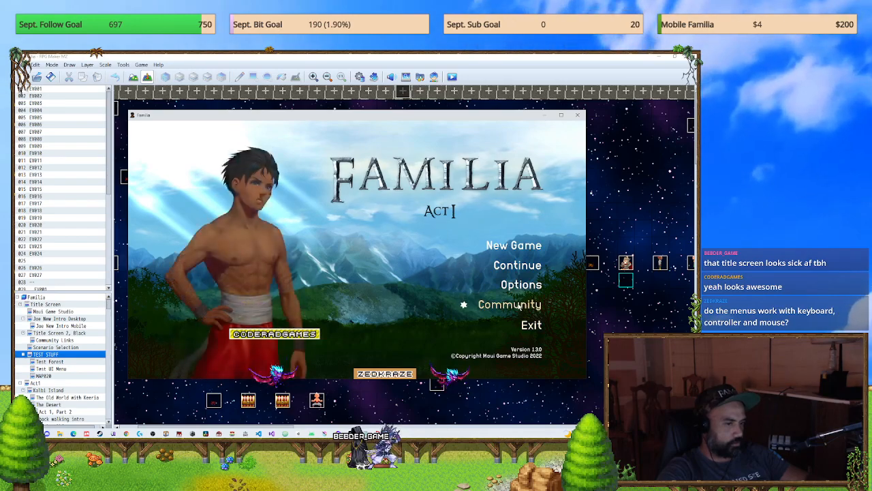
Step: Enter the Community page by mouse and test keyboard selection by moving the frame from Discord to Twitch
{"action": "left_click", "coordinate": [518, 306]}
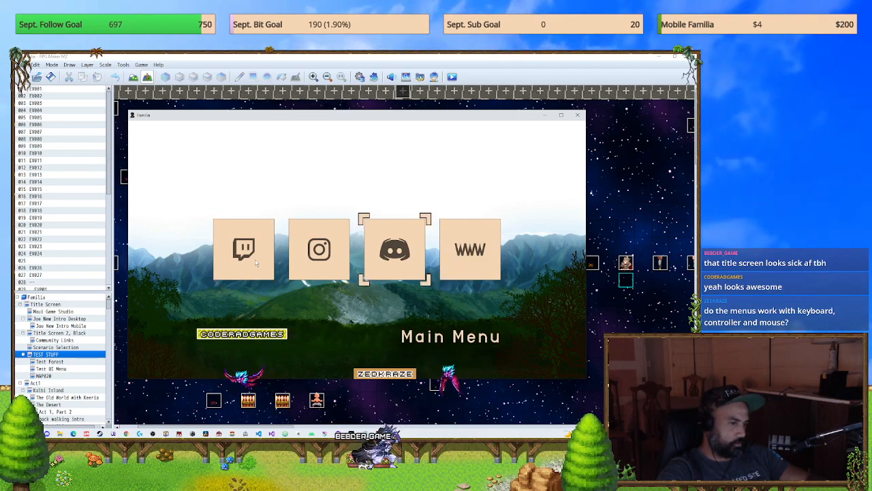
{"action": "key", "text": "Left"}
{"action": "key", "text": "Left"}
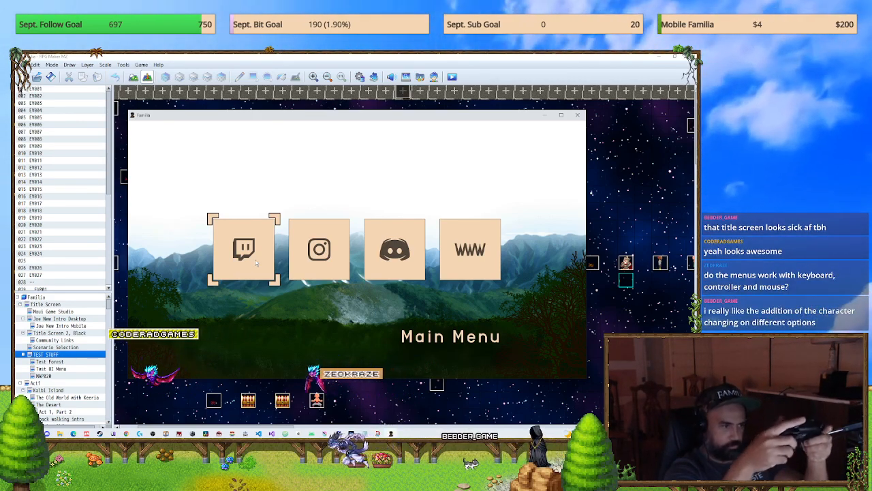
Step: Return to the title screen, move the selection between Continue and Community with the keyboard, and enter the Community page
{"action": "key", "text": "Escape"}
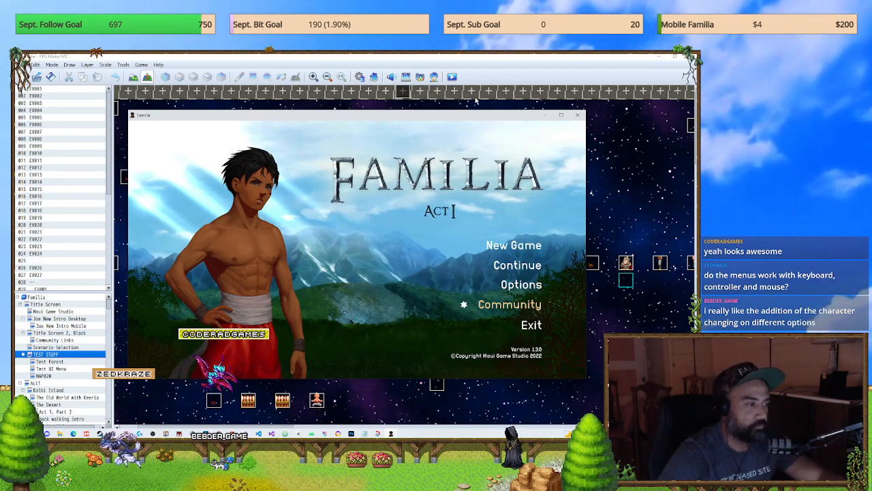
{"action": "key", "text": "Up"}
{"action": "key", "text": "Up"}
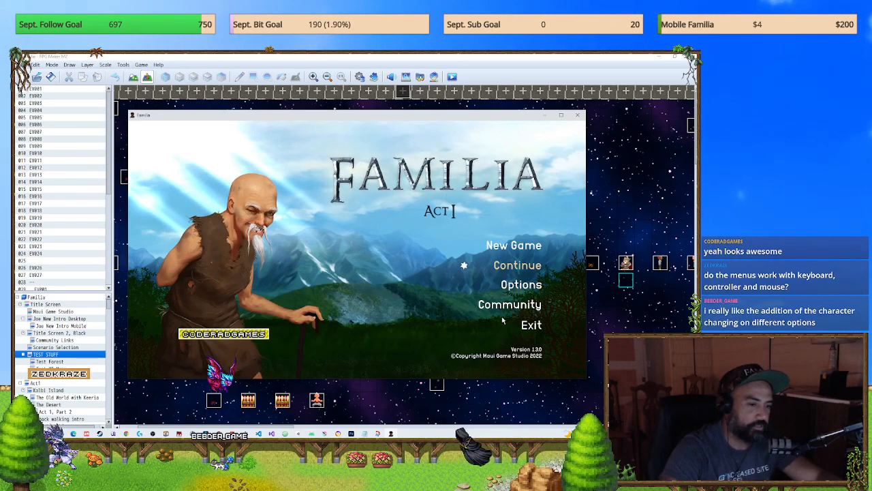
{"action": "key", "text": "Down"}
{"action": "key", "text": "Down"}
{"action": "key", "text": "Return"}
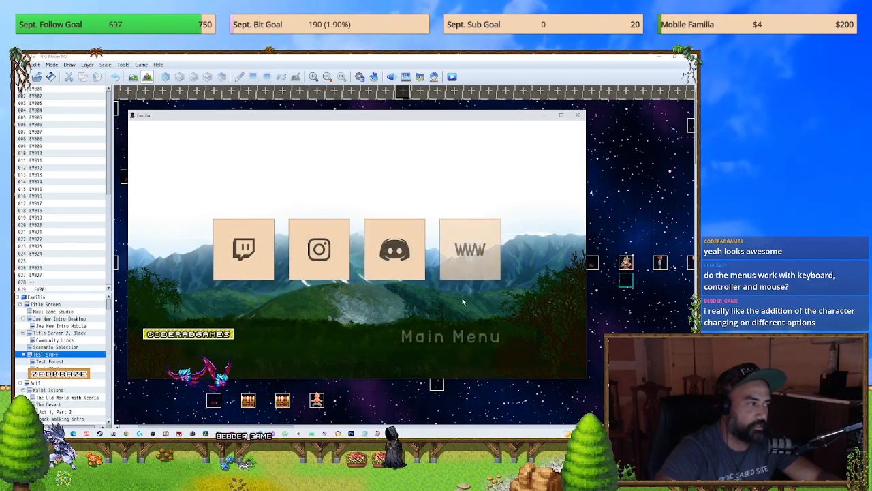
Step: Test the Main Menu and Community options by mouse, ending on the title screen, and close the playtest
{"action": "left_click", "coordinate": [455, 337]}
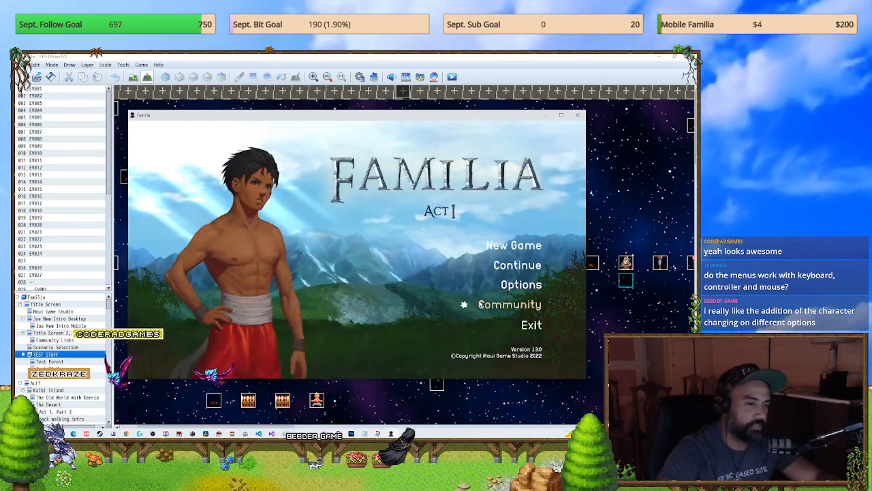
{"action": "left_click", "coordinate": [481, 305]}
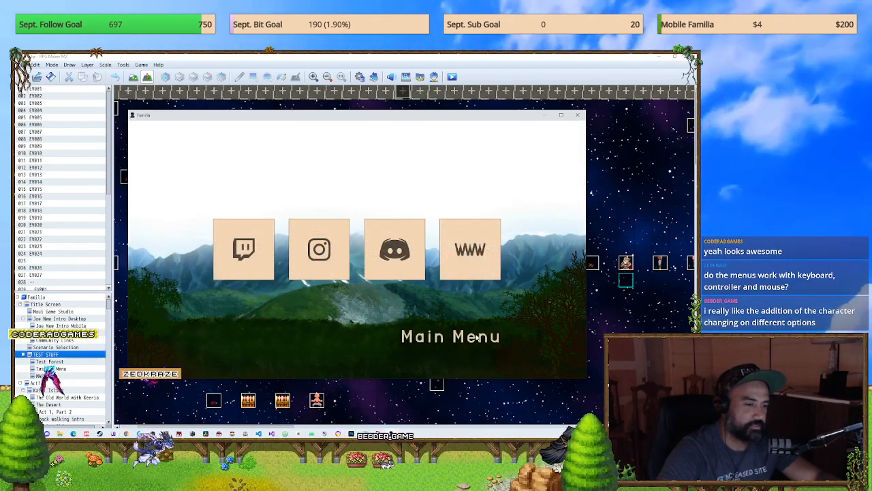
{"action": "left_click", "coordinate": [477, 337]}
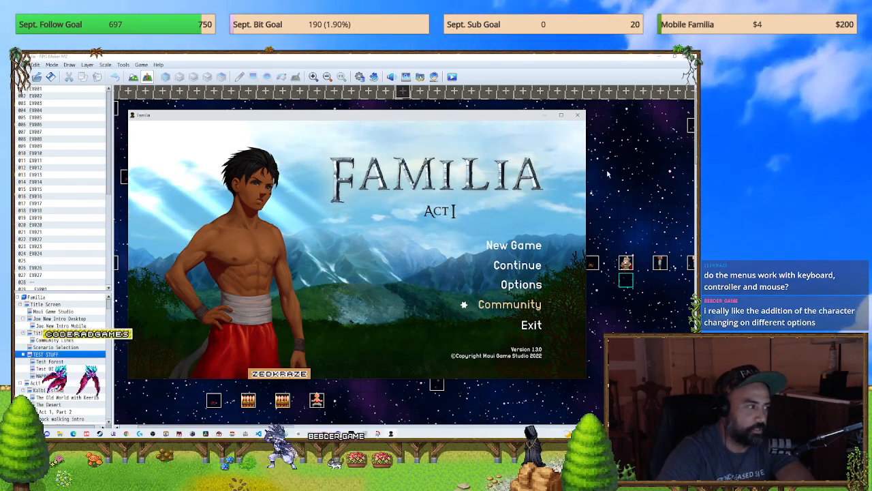
{"action": "left_click", "coordinate": [579, 116]}
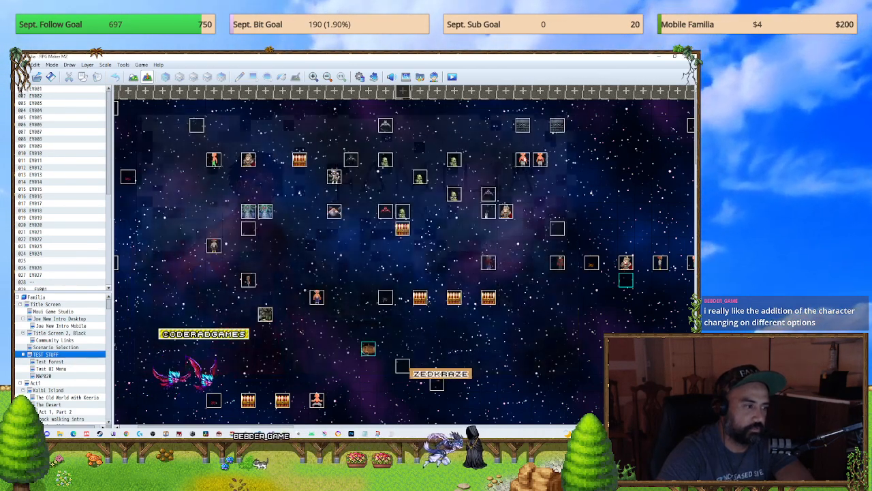
Step: Switch to the Community Links map and inspect pages 1 and 2 of event EV015
{"action": "key", "text": "Up"}
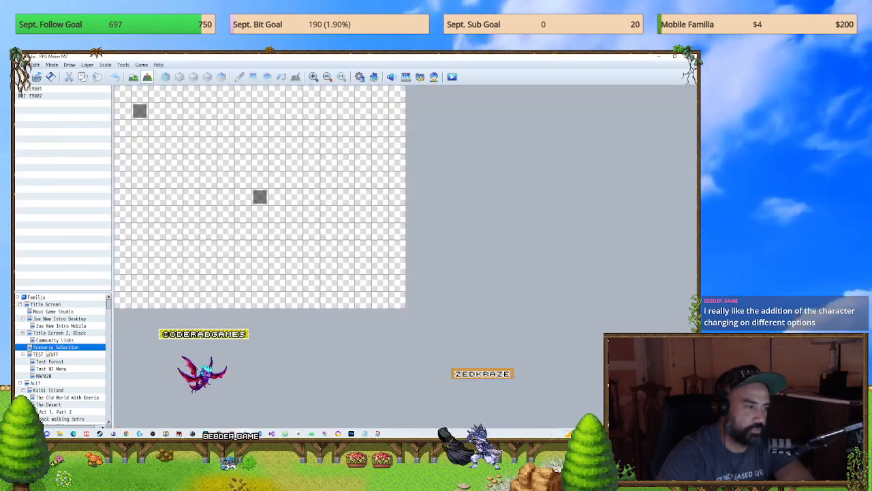
{"action": "key", "text": "Up"}
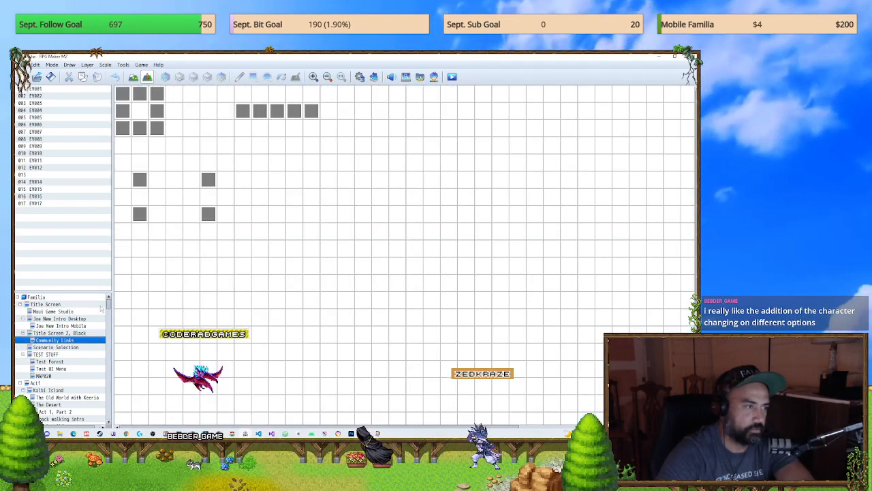
{"action": "double_click", "coordinate": [139, 179]}
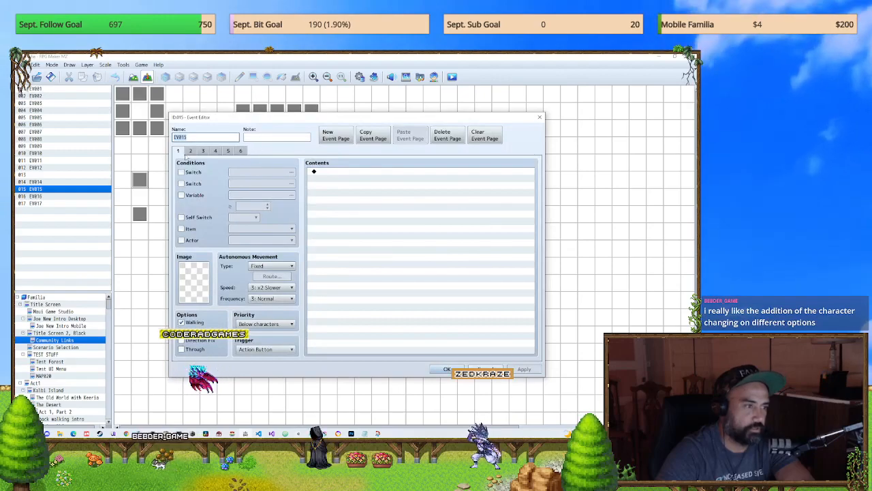
{"action": "left_click", "coordinate": [540, 119]}
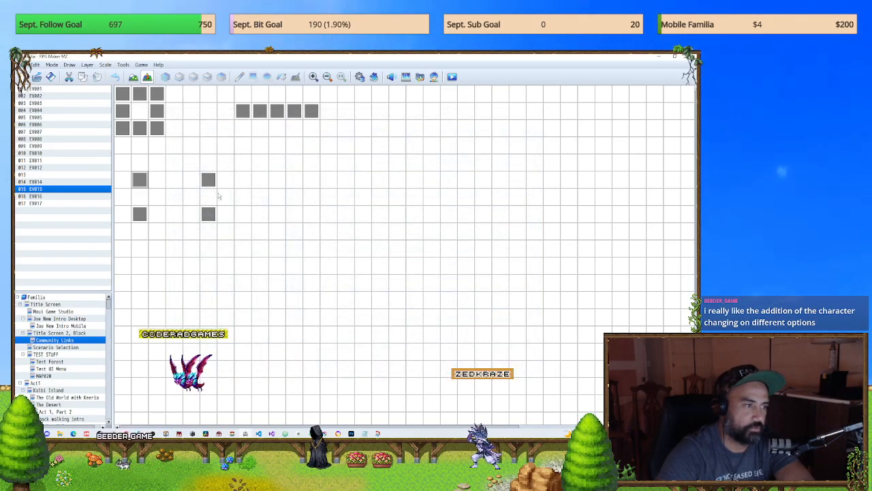
{"action": "double_click", "coordinate": [145, 192]}
{"action": "left_click", "coordinate": [190, 151]}
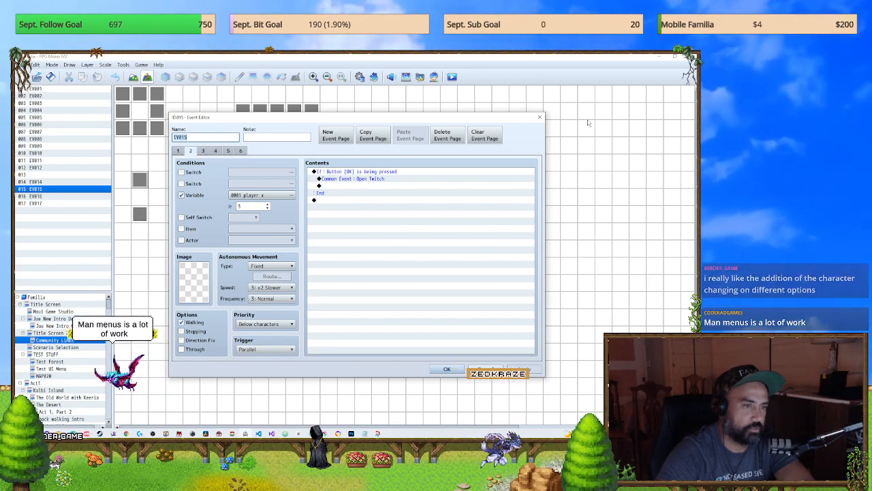
{"action": "key", "text": "Escape"}
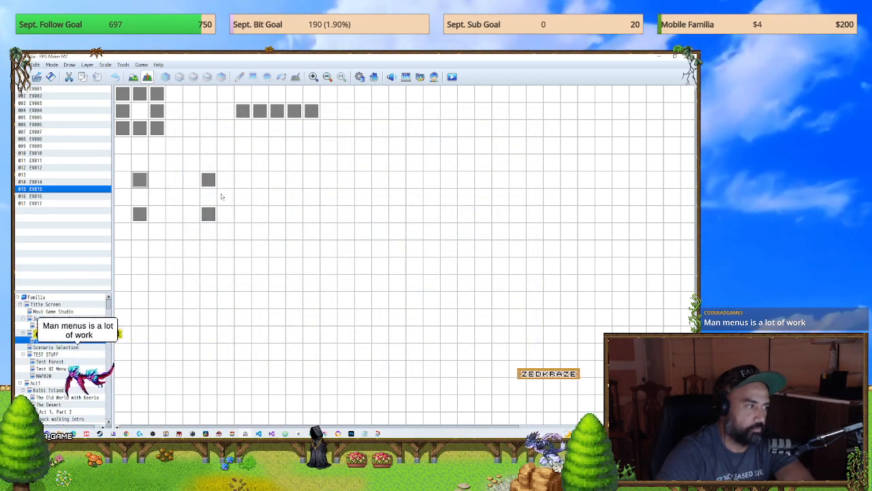
Step: Examine the picture, movement and switch commands on page 1 of event EV001 in the Community Links map, and close it unchanged
{"action": "double_click", "coordinate": [204, 183]}
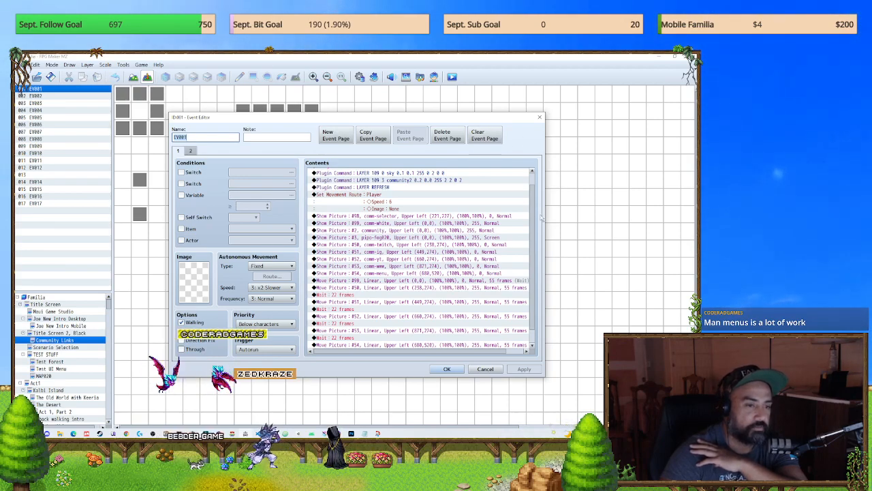
{"action": "scroll", "coordinate": [522, 187], "scroll_direction": "up", "scroll_amount": 2}
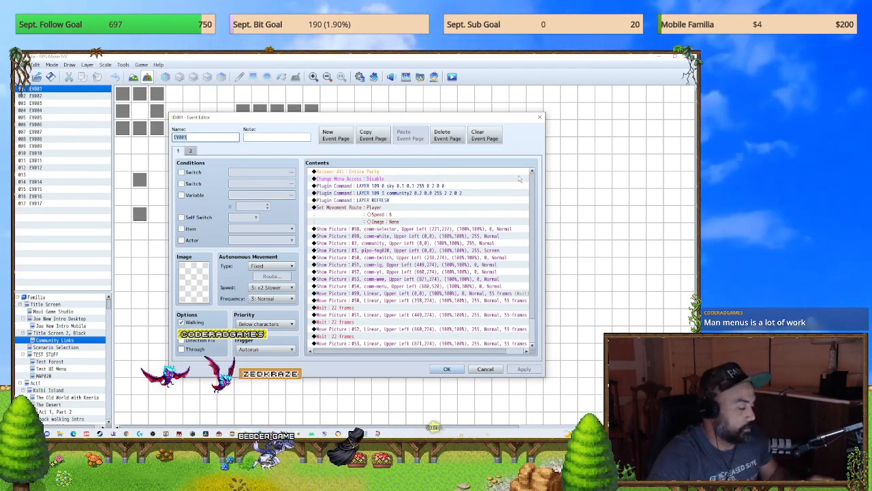
{"action": "scroll", "coordinate": [518, 182], "scroll_direction": "down", "scroll_amount": 2}
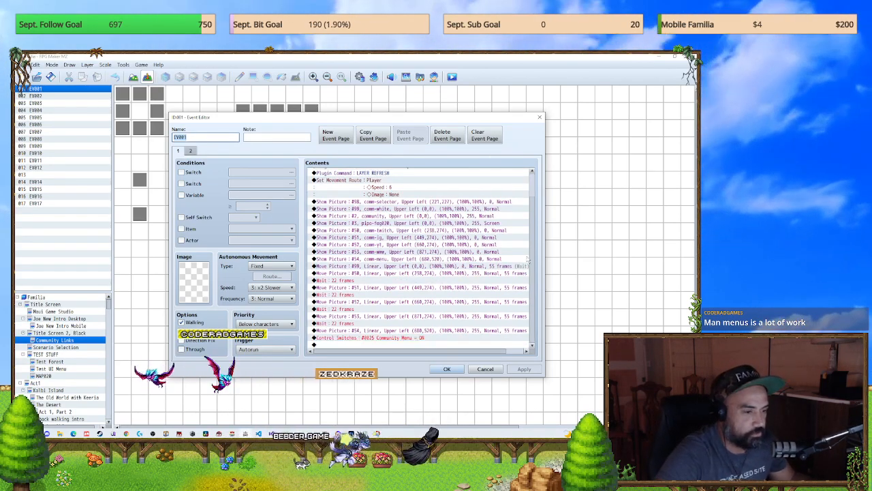
{"action": "scroll", "coordinate": [517, 182], "scroll_direction": "up", "scroll_amount": 2}
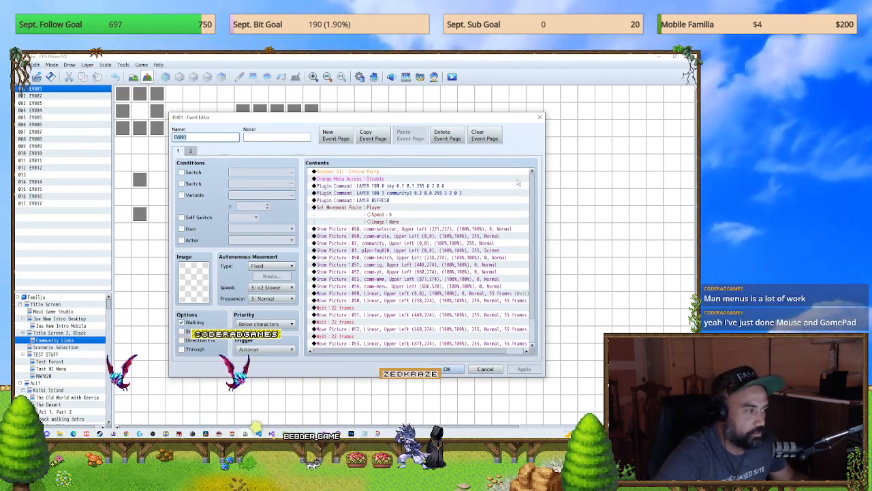
{"action": "scroll", "coordinate": [517, 182], "scroll_direction": "down", "scroll_amount": 2}
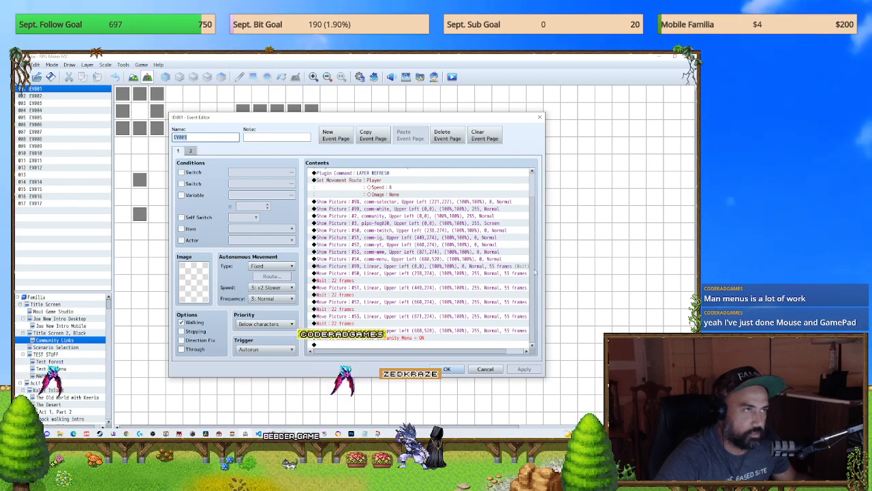
{"action": "scroll", "coordinate": [529, 183], "scroll_direction": "up", "scroll_amount": 2}
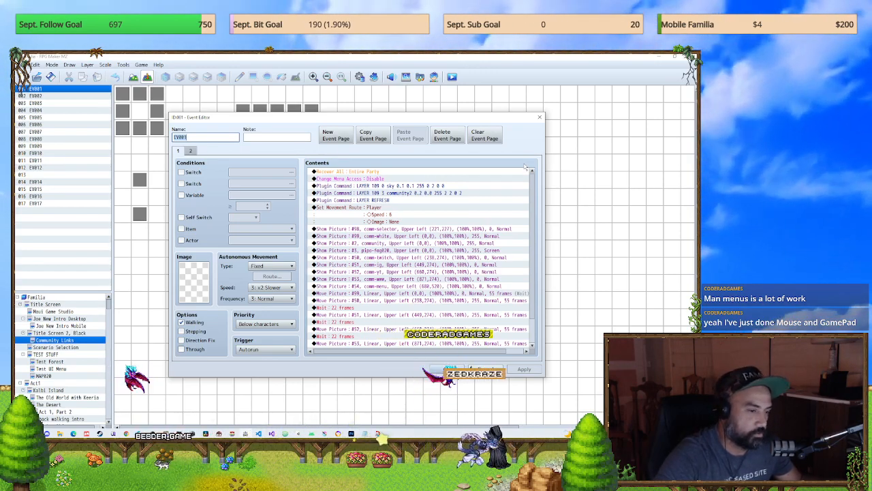
{"action": "scroll", "coordinate": [535, 335], "scroll_direction": "down", "scroll_amount": 2}
{"action": "scroll", "coordinate": [515, 191], "scroll_direction": "up", "scroll_amount": 2}
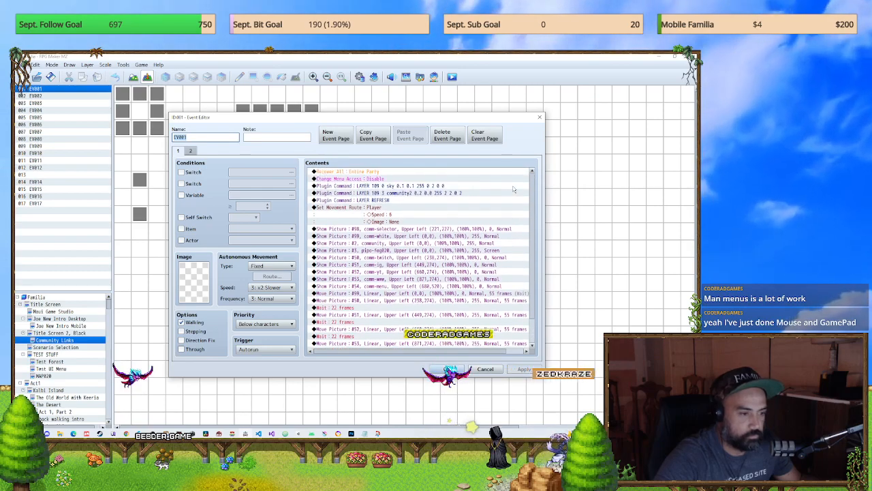
{"action": "scroll", "coordinate": [521, 283], "scroll_direction": "down", "scroll_amount": 2}
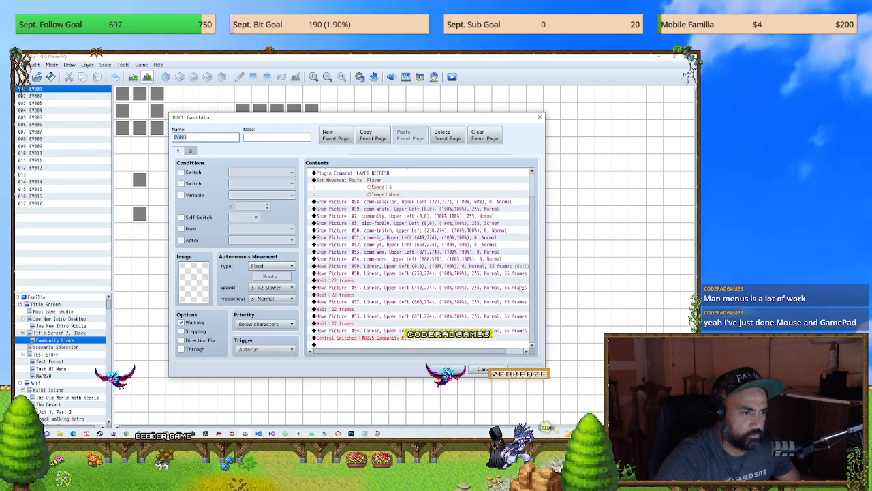
{"action": "scroll", "coordinate": [512, 205], "scroll_direction": "up", "scroll_amount": 2}
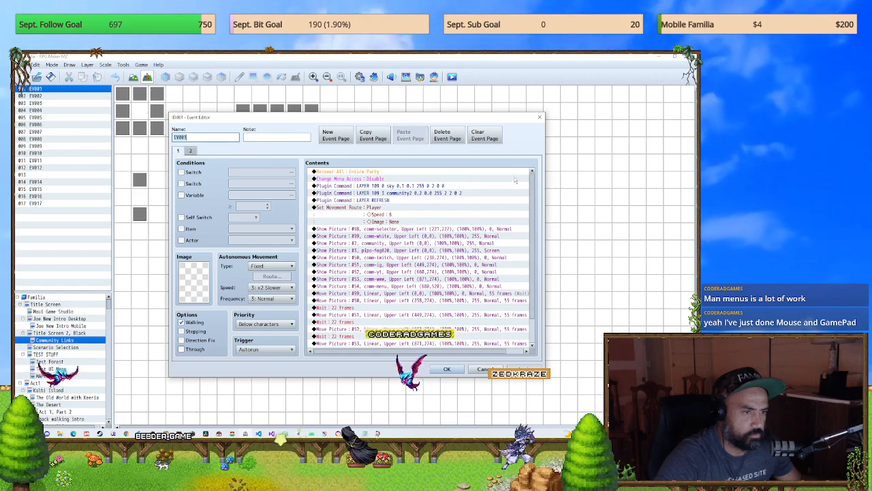
{"action": "left_click", "coordinate": [539, 117]}
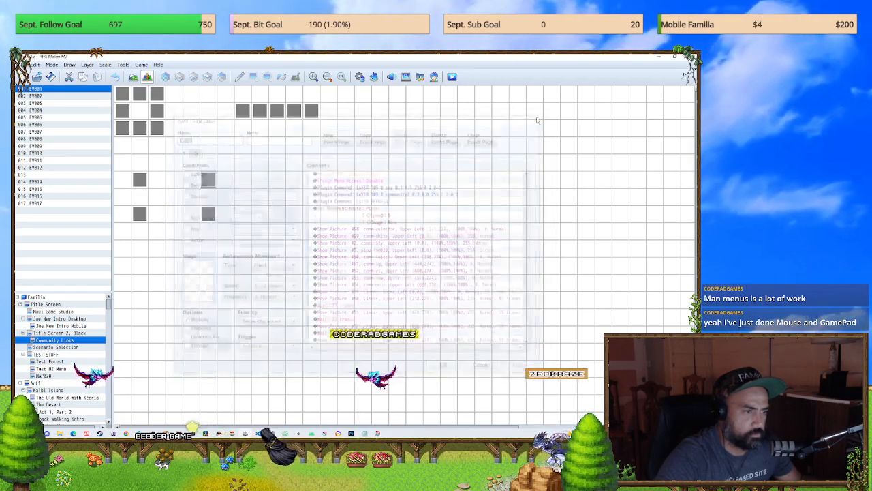
Step: Copy the Play SE command and both Move Picture commands from the Open WWW common event in the database
{"action": "key", "text": "F9"}
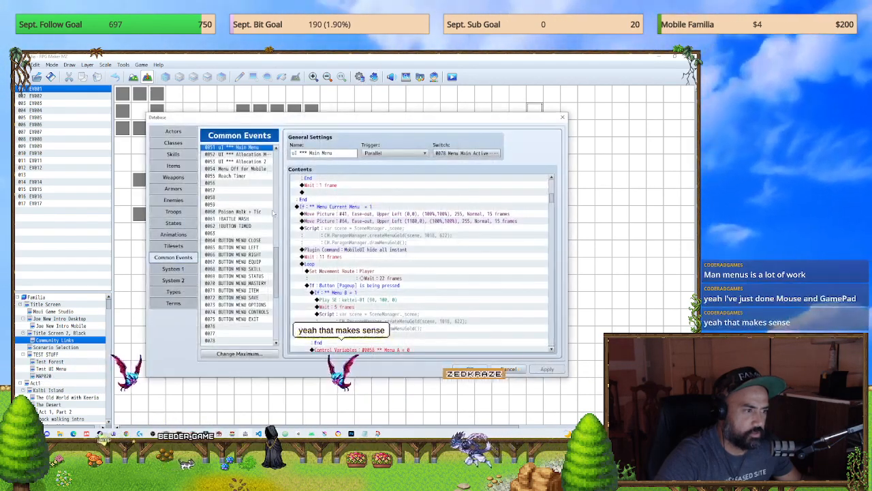
{"action": "scroll", "coordinate": [235, 255], "scroll_direction": "up", "scroll_amount": 10}
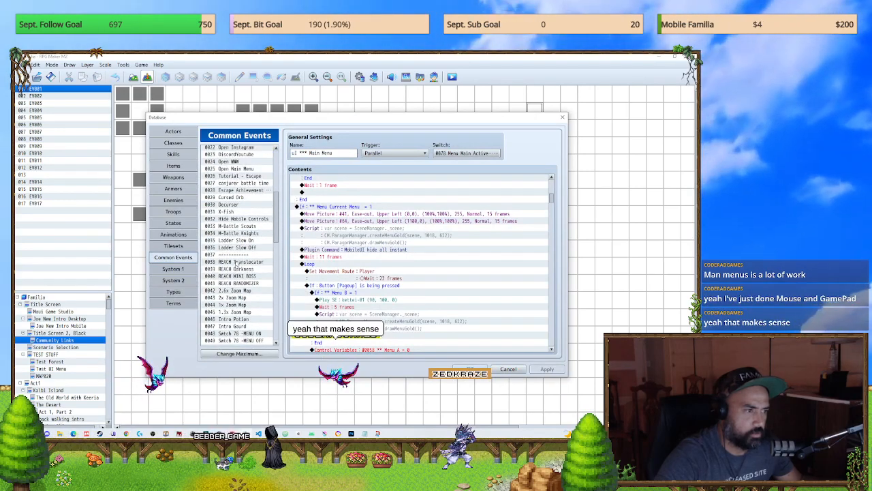
{"action": "scroll", "coordinate": [237, 259], "scroll_direction": "up", "scroll_amount": 1}
{"action": "left_click", "coordinate": [235, 219]}
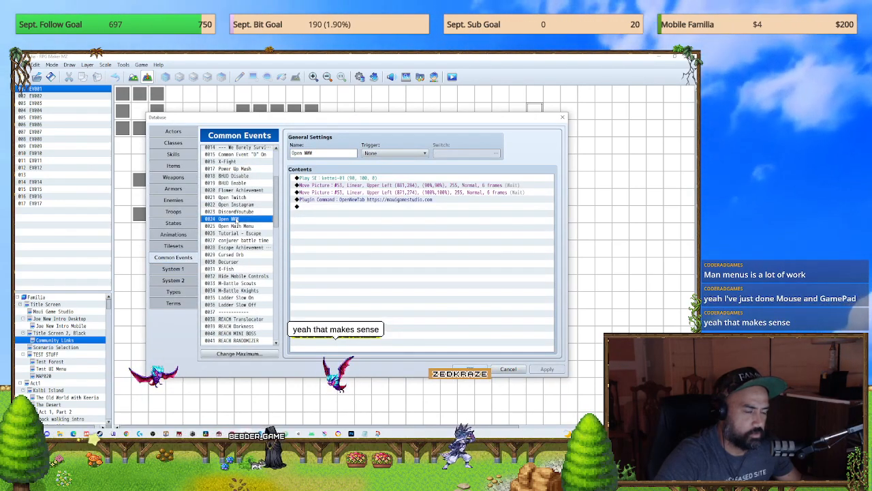
{"action": "left_click", "coordinate": [355, 178]}
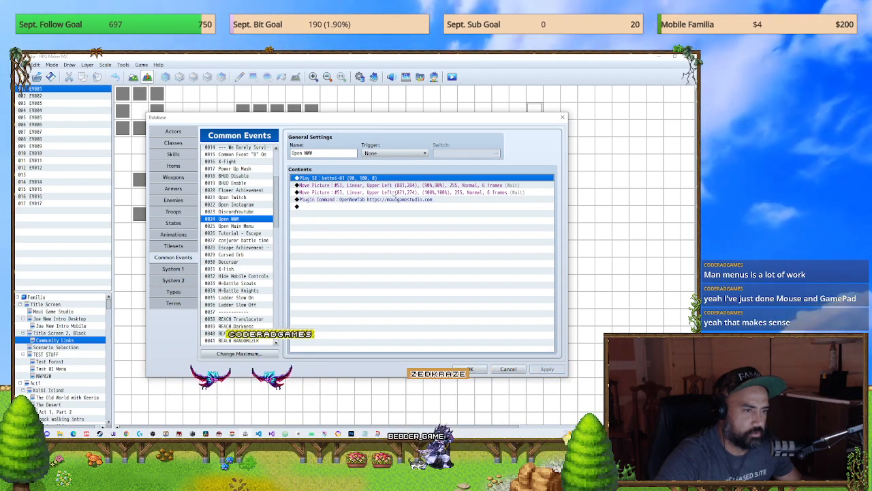
{"action": "left_click", "coordinate": [395, 193]}
{"action": "left_click", "coordinate": [398, 186], "text": "shift"}
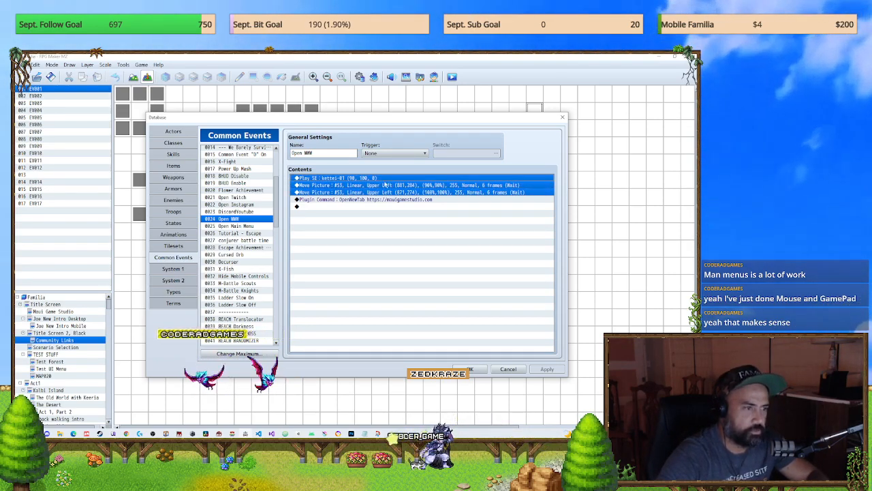
Step: Paste the copied sound and Move Picture commands above the TriggerButton Cancel command in the BUTTON MENU CLOSE common event
{"action": "scroll", "coordinate": [247, 318], "scroll_direction": "down", "scroll_amount": 4}
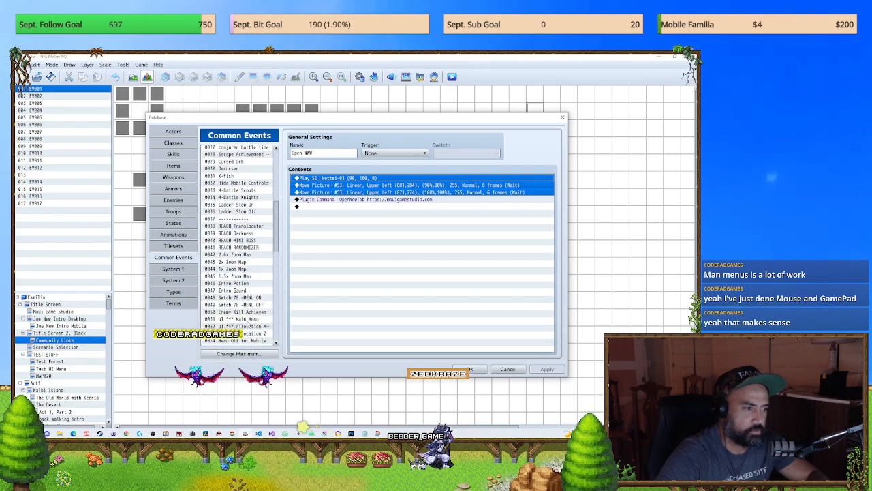
{"action": "left_click", "coordinate": [234, 226]}
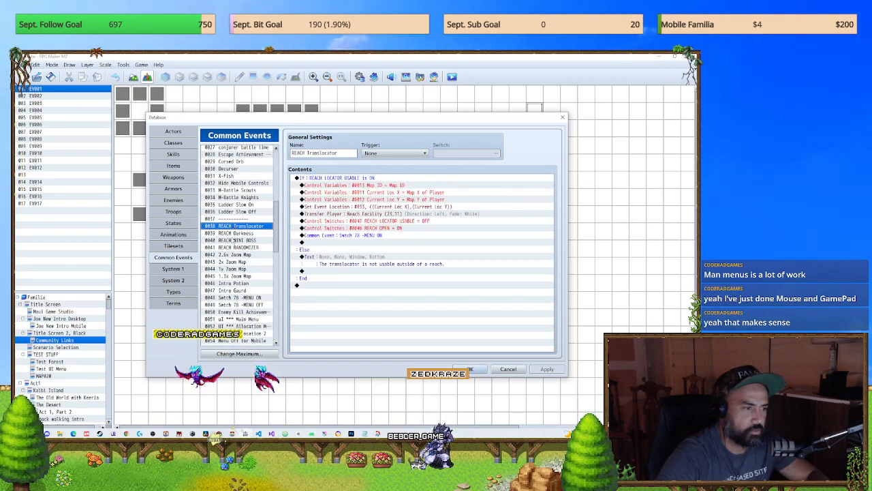
{"action": "left_click", "coordinate": [234, 240]}
{"action": "scroll", "coordinate": [241, 291], "scroll_direction": "down", "scroll_amount": 5}
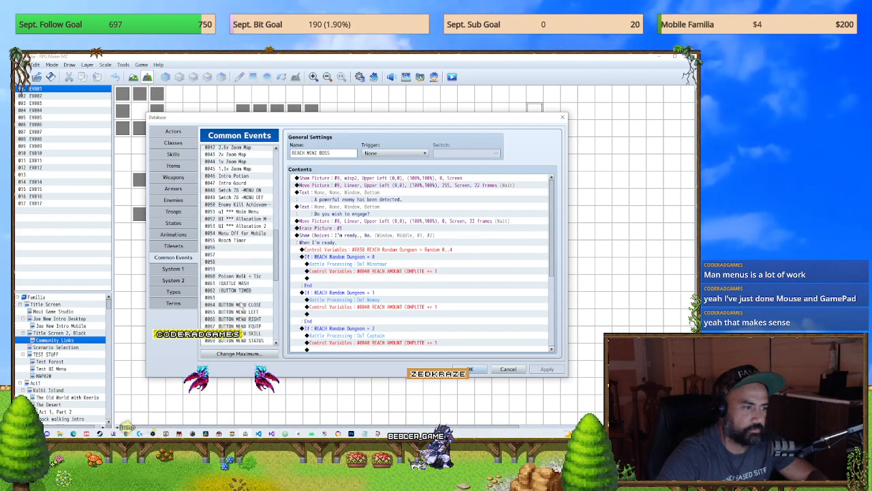
{"action": "left_click", "coordinate": [235, 304]}
{"action": "left_click", "coordinate": [341, 177]}
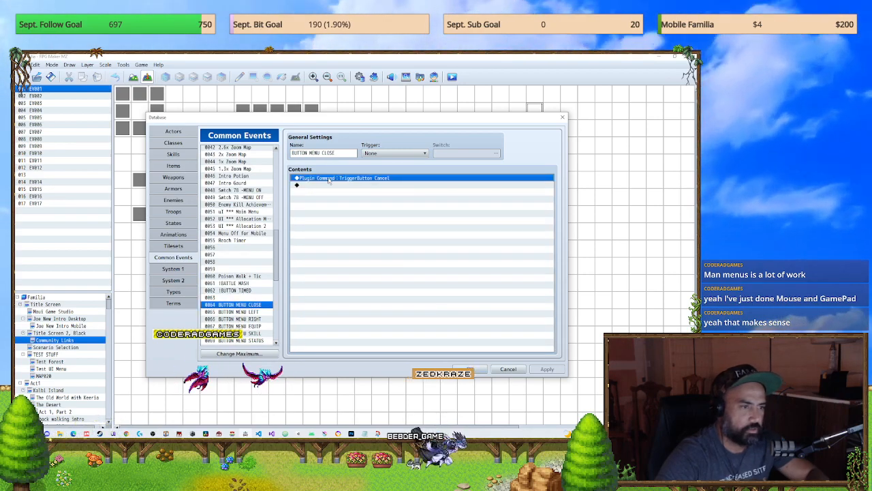
{"action": "key", "text": "ctrl+v"}
Step: Apply the BUTTON MENU CLOSE changes, close the database, and start a playtest with the game changes saved
{"action": "left_click", "coordinate": [547, 369]}
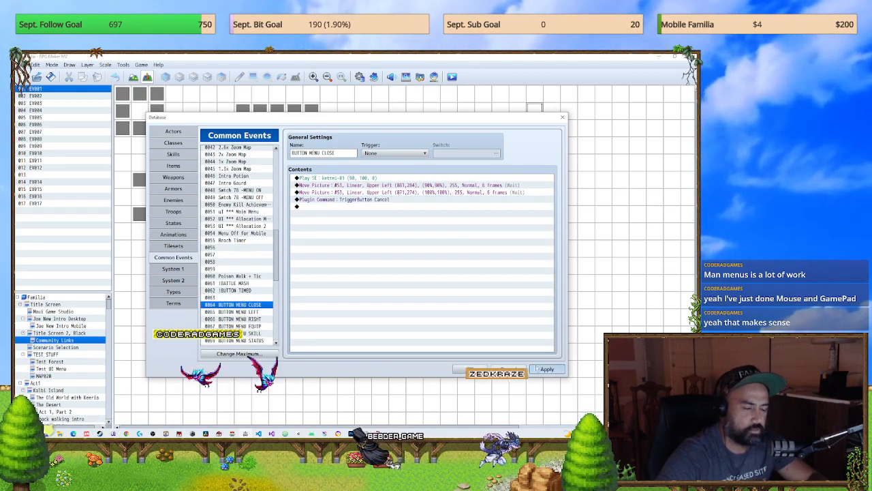
{"action": "left_click", "coordinate": [462, 370]}
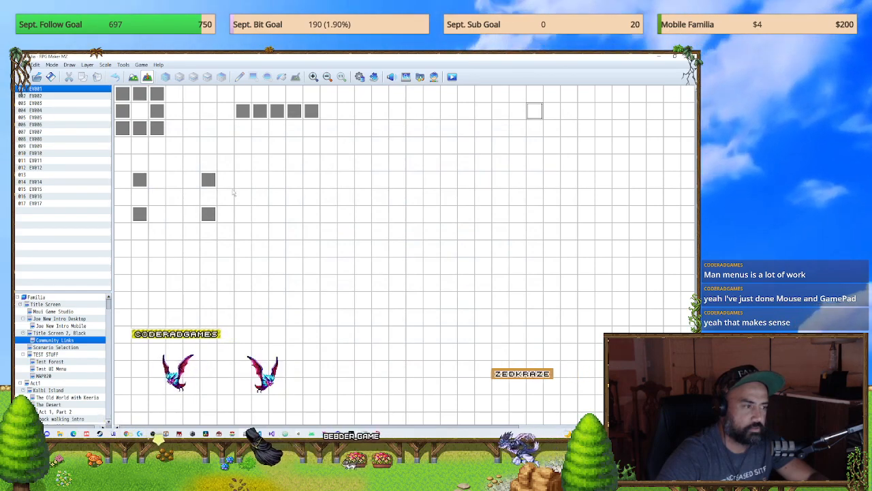
{"action": "left_click", "coordinate": [451, 77]}
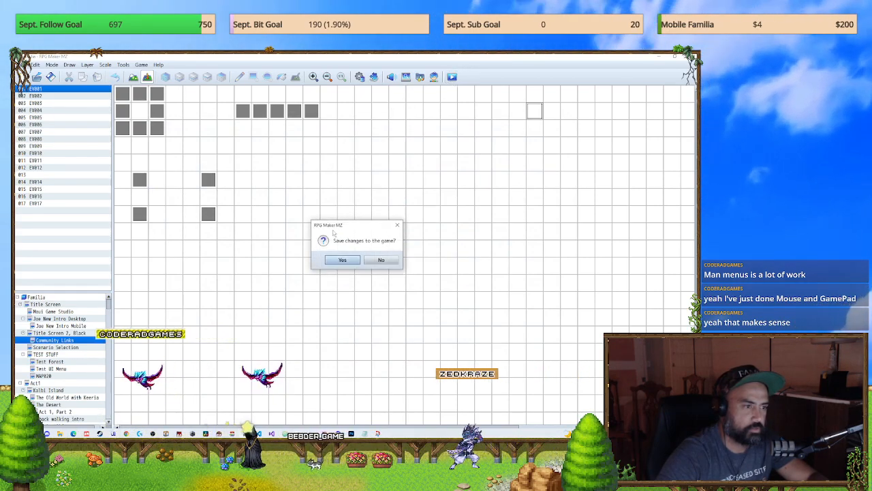
{"action": "left_click", "coordinate": [340, 262]}
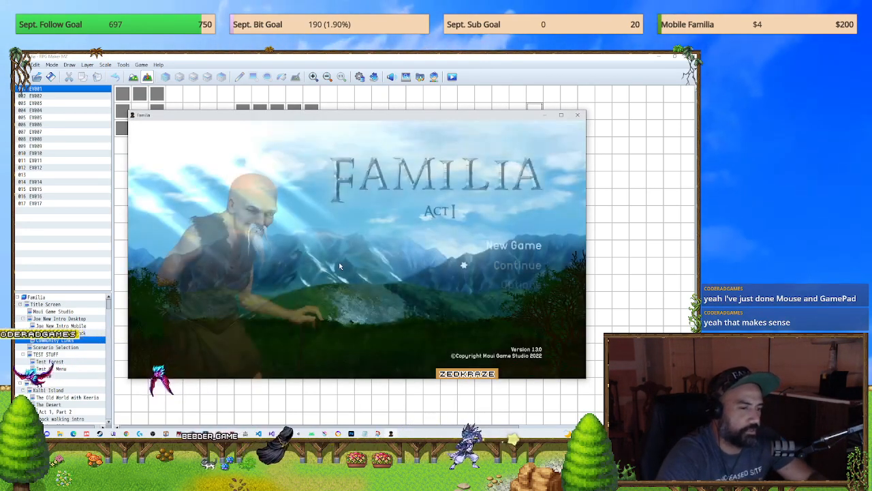
Step: Check the Continue file screen and the Community links page from the title screen, and return to the main menu
{"action": "key", "text": "Return"}
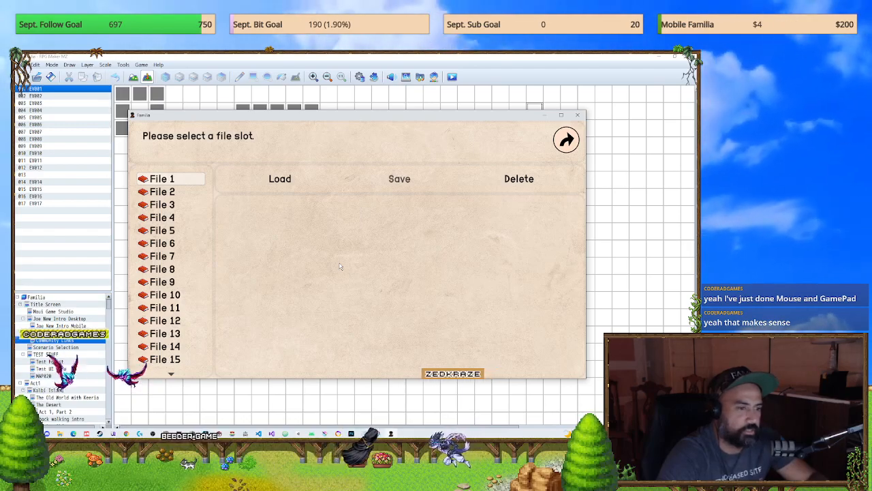
{"action": "key", "text": "Return"}
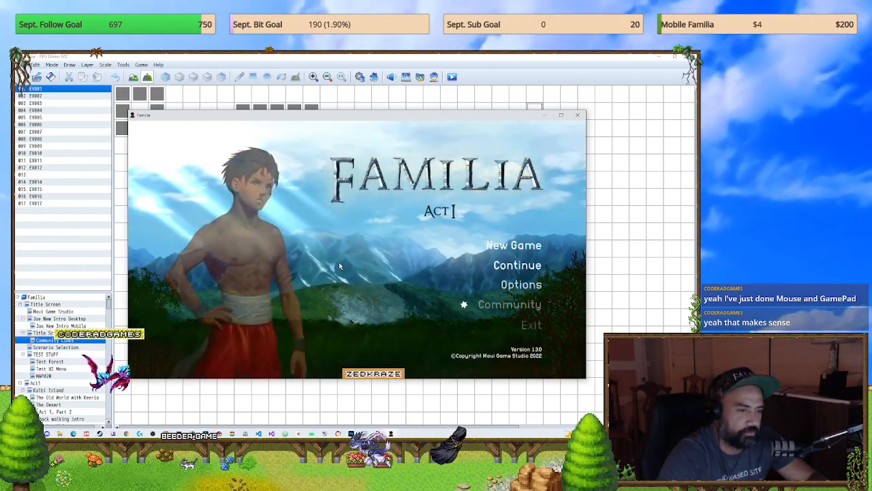
{"action": "key", "text": "Return"}
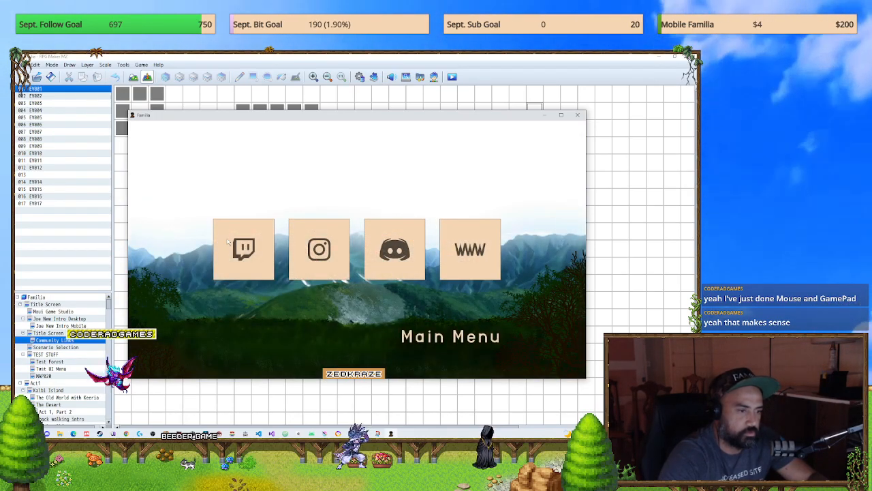
{"action": "left_click", "coordinate": [444, 329]}
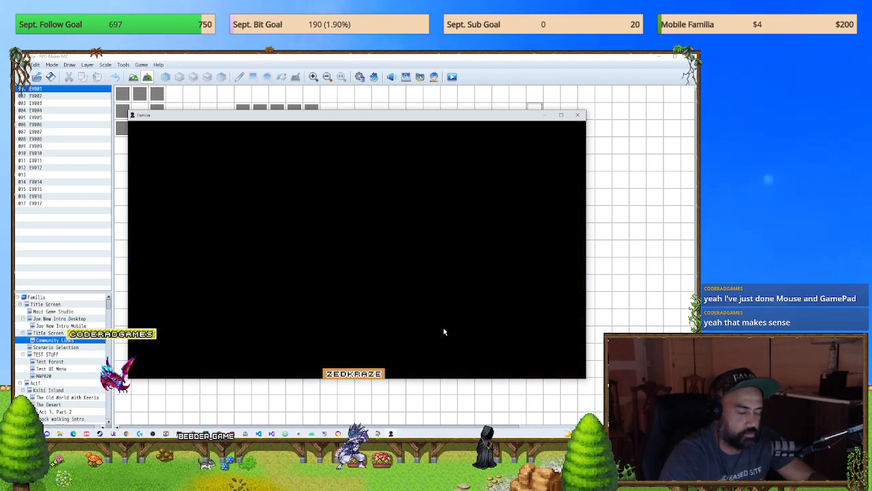
{"action": "key", "text": "Up"}
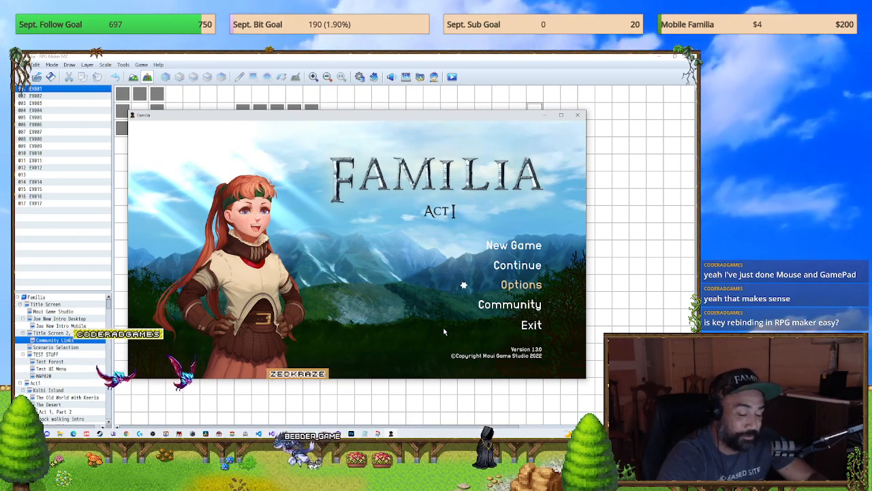
{"action": "key", "text": "Up"}
{"action": "key", "text": "Up"}
{"action": "key", "text": "Up"}
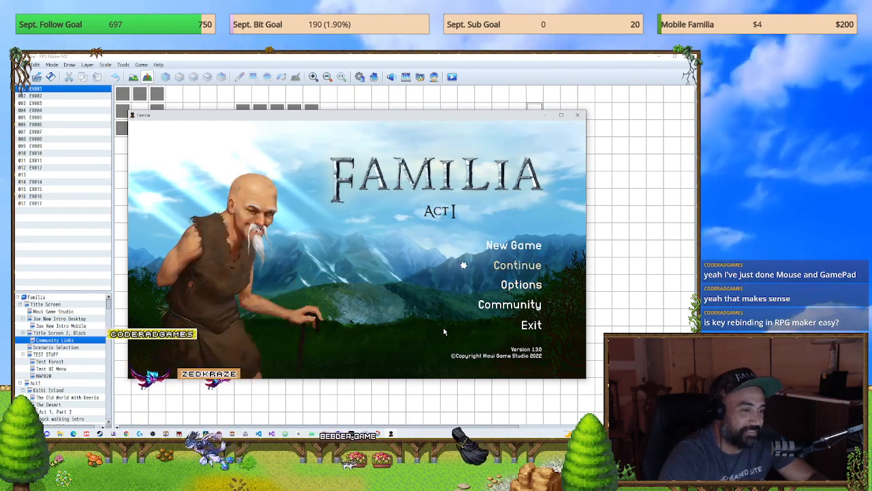
{"action": "key", "text": "Up"}
{"action": "key", "text": "Up"}
{"action": "key", "text": "Up"}
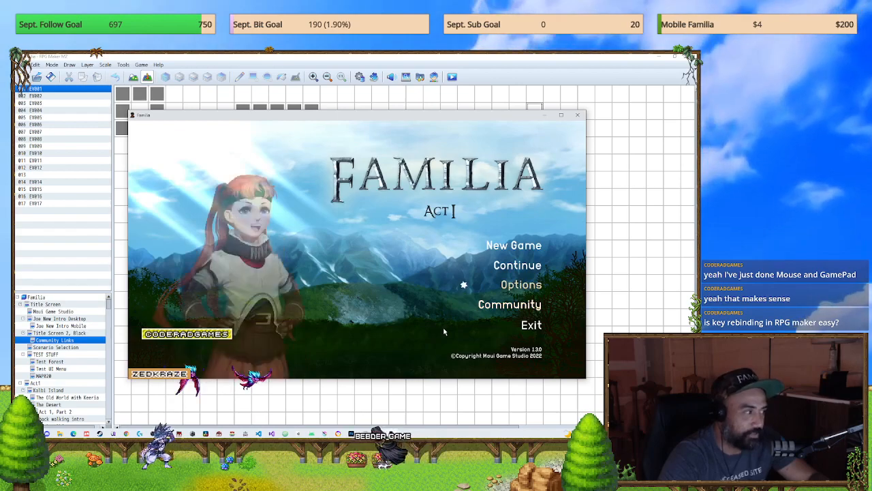
{"action": "key", "text": "Down"}
{"action": "key", "text": "Down"}
{"action": "key", "text": "Down"}
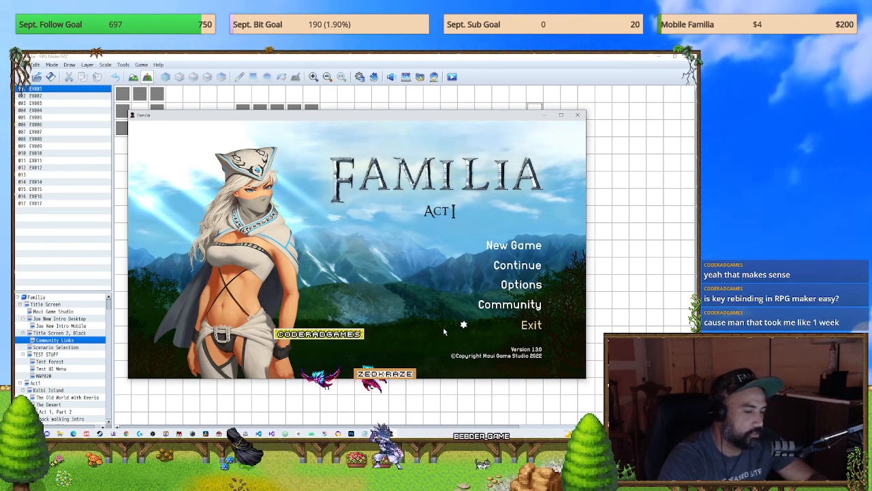
{"action": "key", "text": "Up"}
{"action": "key", "text": "Up"}
{"action": "key", "text": "Up"}
{"action": "key", "text": "Up"}
{"action": "key", "text": "Up"}
{"action": "key", "text": "Up"}
{"action": "key", "text": "Up"}
{"action": "key", "text": "Up"}
{"action": "key", "text": "Up"}
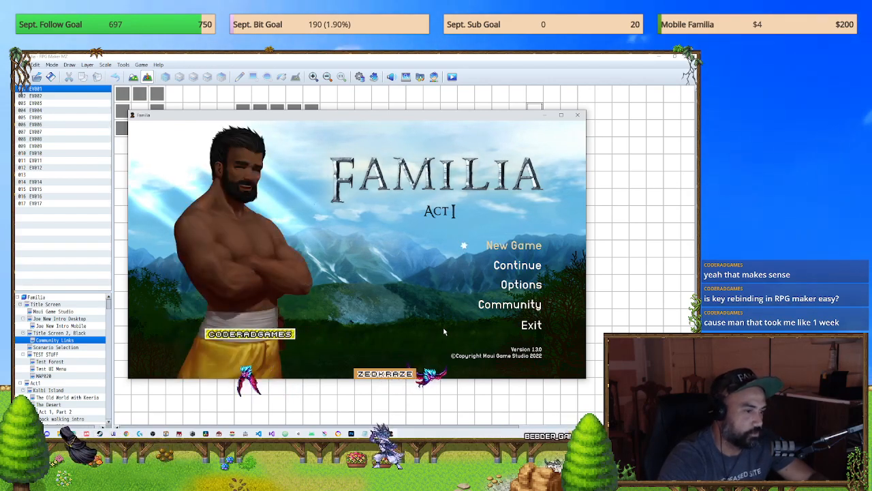
{"action": "key", "text": "Up"}
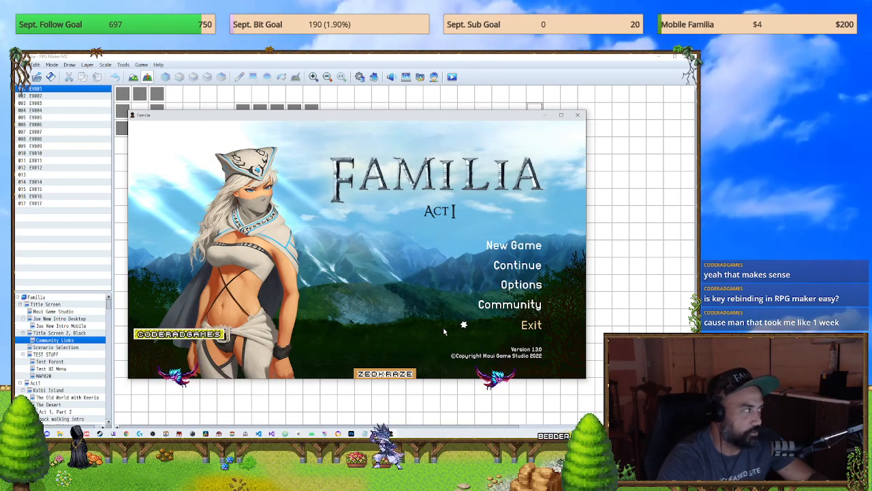
{"action": "key", "text": "Up"}
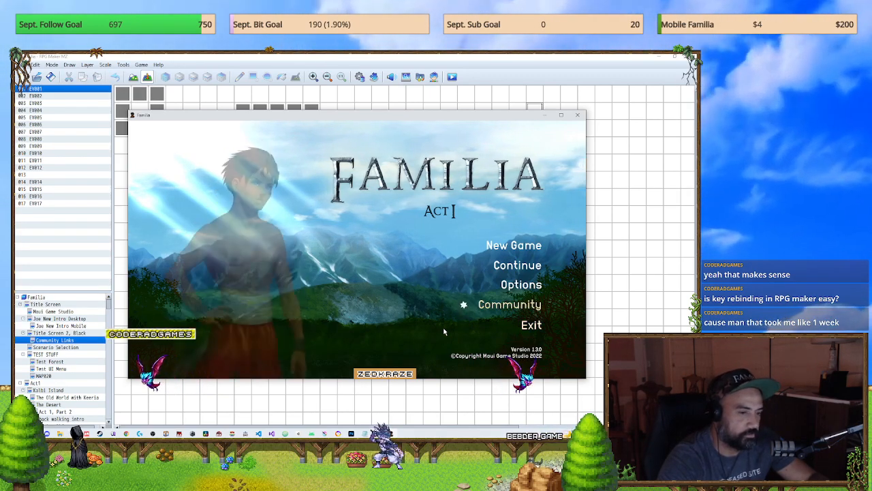
{"action": "key", "text": "Up"}
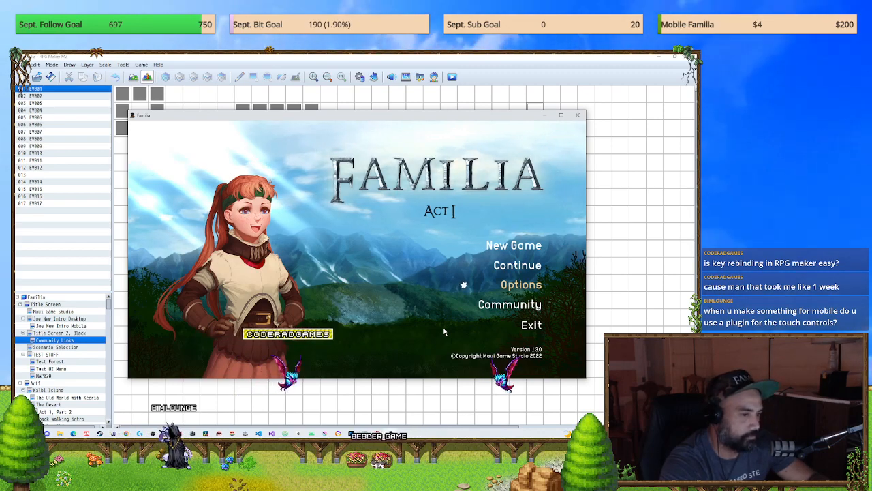
Step: Start a new game from the title screen and switch the playtest to full screen
{"action": "key", "text": "Up"}
{"action": "key", "text": "Up"}
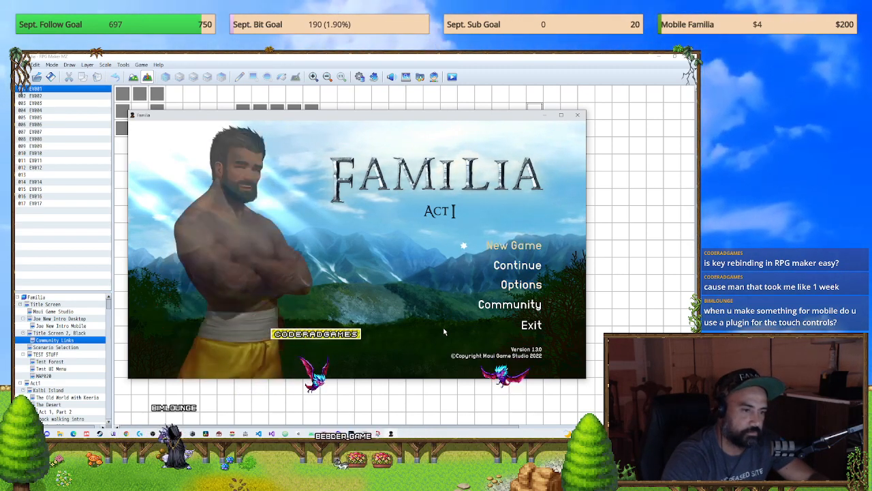
{"action": "key", "text": "Return"}
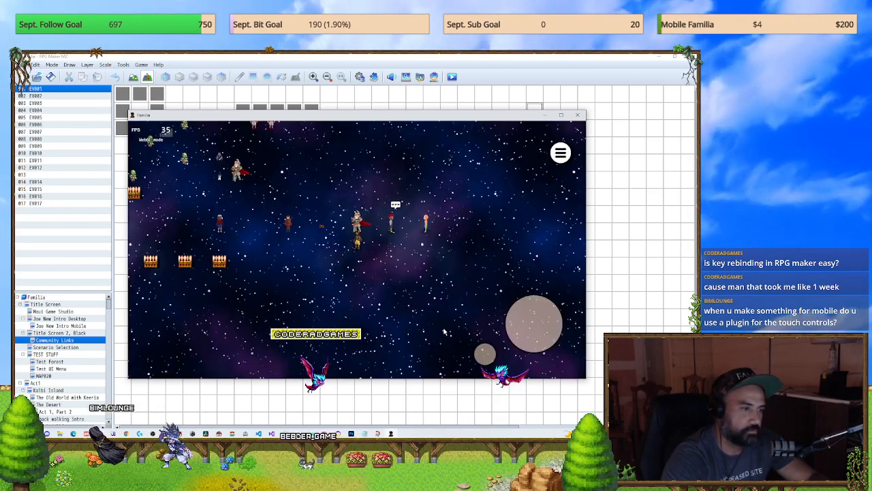
{"action": "key", "text": "F4"}
Step: Test the floating joystick by walking the party around the map in several directions from different touch points
{"action": "mouse_move", "coordinate": [228, 235]}
{"action": "left_mouse_down"}
{"action": "mouse_move", "coordinate": [238, 262]}
{"action": "mouse_move", "coordinate": [189, 266]}
{"action": "mouse_move", "coordinate": [202, 193]}
{"action": "mouse_move", "coordinate": [178, 221]}
{"action": "left_mouse_up"}
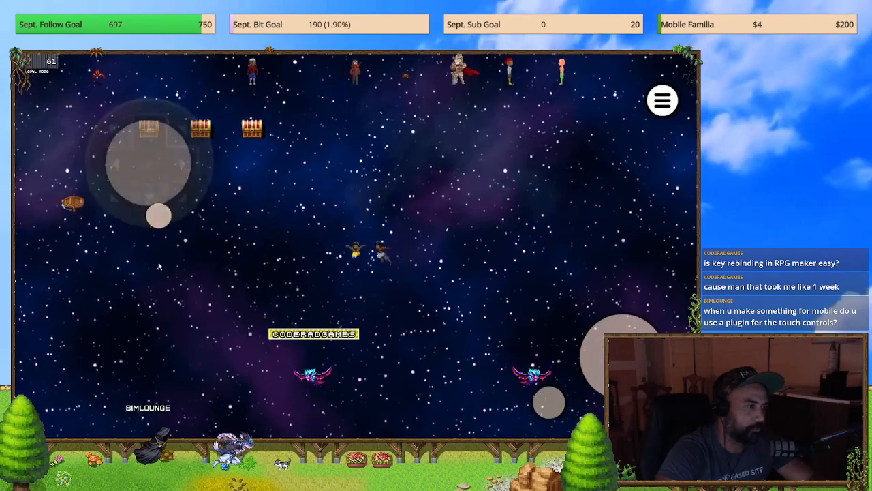
{"action": "left_click_drag", "start_coordinate": [132, 236], "coordinate": [268, 253]}
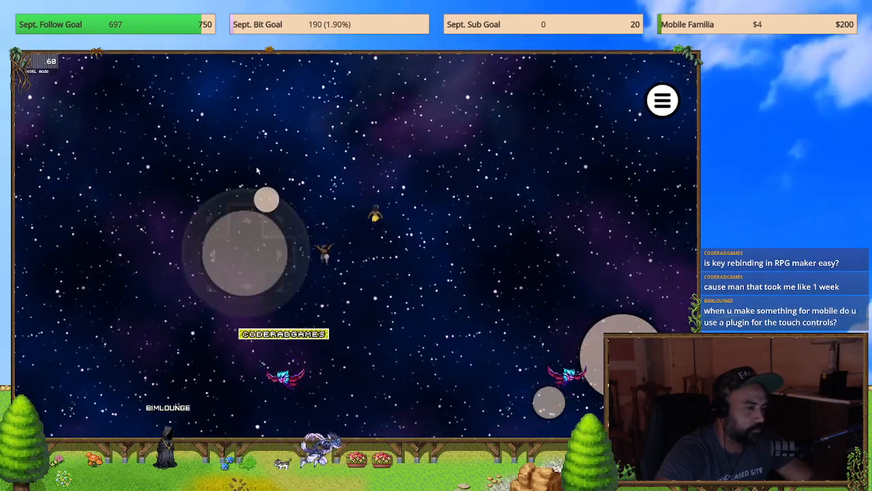
{"action": "left_click_drag", "start_coordinate": [164, 333], "coordinate": [162, 334]}
{"action": "left_click_drag", "start_coordinate": [150, 297], "coordinate": [162, 180]}
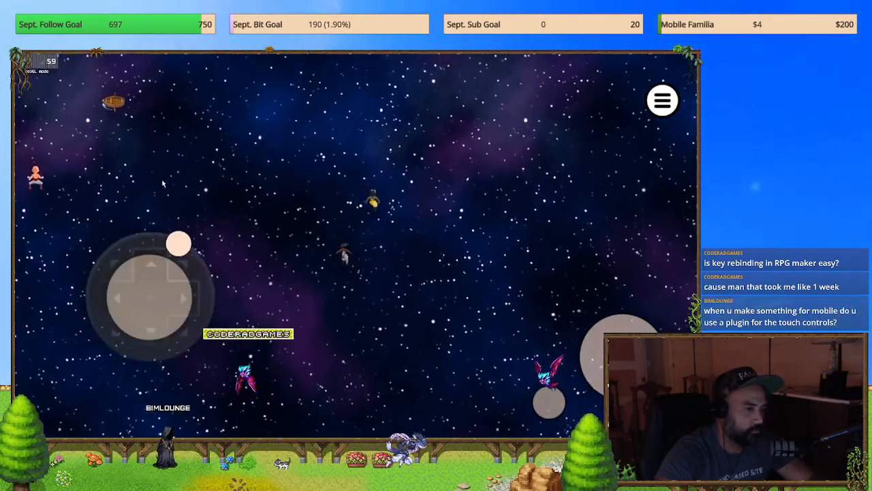
{"action": "mouse_move", "coordinate": [41, 300]}
{"action": "left_mouse_down"}
{"action": "mouse_move", "coordinate": [111, 372]}
{"action": "mouse_move", "coordinate": [206, 368]}
{"action": "mouse_move", "coordinate": [94, 362]}
{"action": "mouse_move", "coordinate": [152, 243]}
{"action": "mouse_move", "coordinate": [95, 351]}
{"action": "mouse_move", "coordinate": [204, 350]}
{"action": "mouse_move", "coordinate": [154, 350]}
{"action": "mouse_move", "coordinate": [97, 289]}
{"action": "mouse_move", "coordinate": [202, 313]}
{"action": "mouse_move", "coordinate": [191, 245]}
{"action": "mouse_move", "coordinate": [202, 248]}
{"action": "mouse_move", "coordinate": [203, 290]}
{"action": "mouse_move", "coordinate": [176, 298]}
{"action": "mouse_move", "coordinate": [220, 276]}
{"action": "left_mouse_up"}
{"action": "mouse_move", "coordinate": [167, 295]}
{"action": "left_mouse_down"}
{"action": "mouse_move", "coordinate": [200, 267]}
{"action": "mouse_move", "coordinate": [209, 298]}
{"action": "left_mouse_up"}
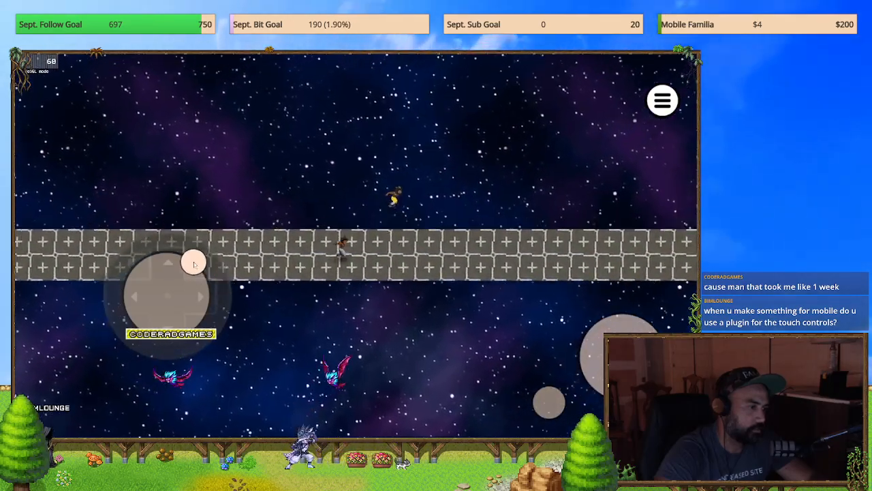
{"action": "mouse_move", "coordinate": [187, 265]}
{"action": "left_mouse_down"}
{"action": "mouse_move", "coordinate": [211, 291]}
{"action": "mouse_move", "coordinate": [208, 309]}
{"action": "left_mouse_up"}
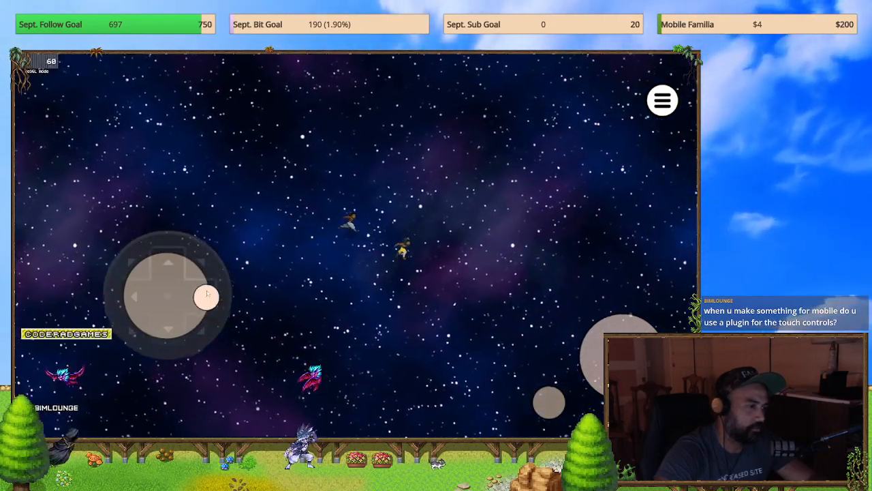
{"action": "left_click_drag", "start_coordinate": [206, 290], "coordinate": [200, 256]}
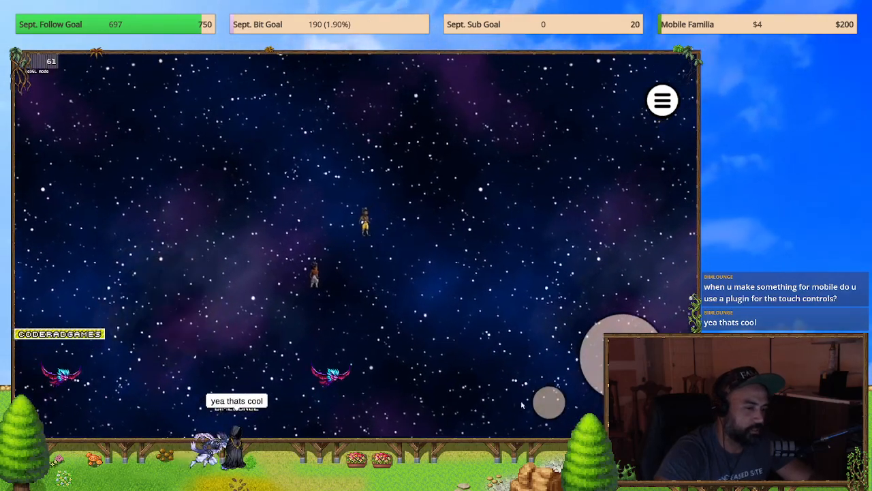
Step: Try the small and large round action buttons and the menu button on the map screen
{"action": "left_click", "coordinate": [549, 402]}
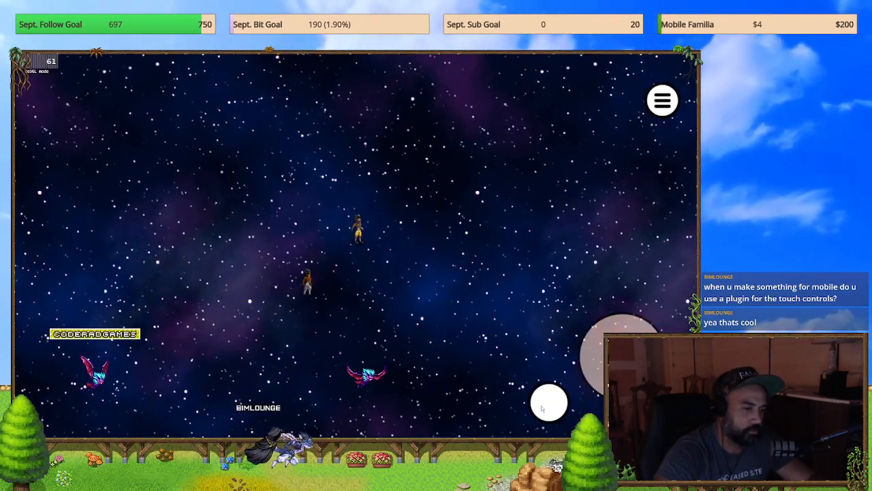
{"action": "left_click", "coordinate": [621, 356]}
{"action": "left_click", "coordinate": [663, 103]}
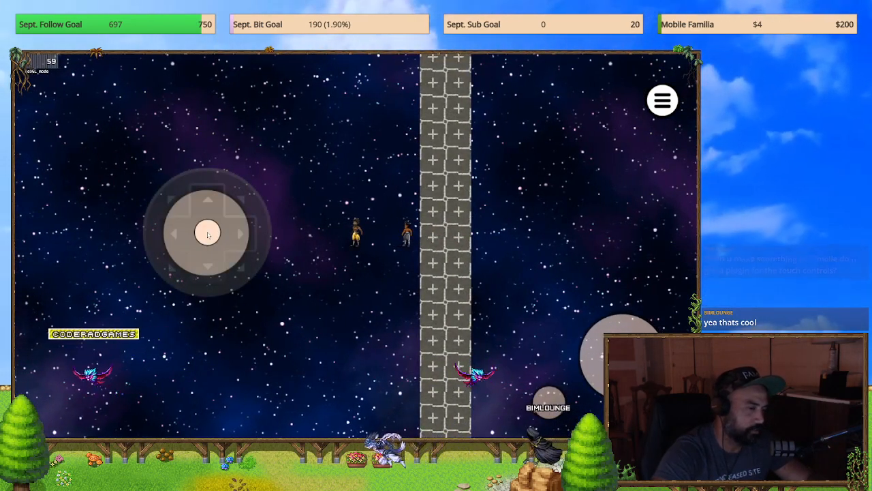
Step: Test the joystick's horizontal and vertical movement, including pulling the stick well beyond its outer ring
{"action": "left_click_drag", "start_coordinate": [208, 235], "coordinate": [183, 234]}
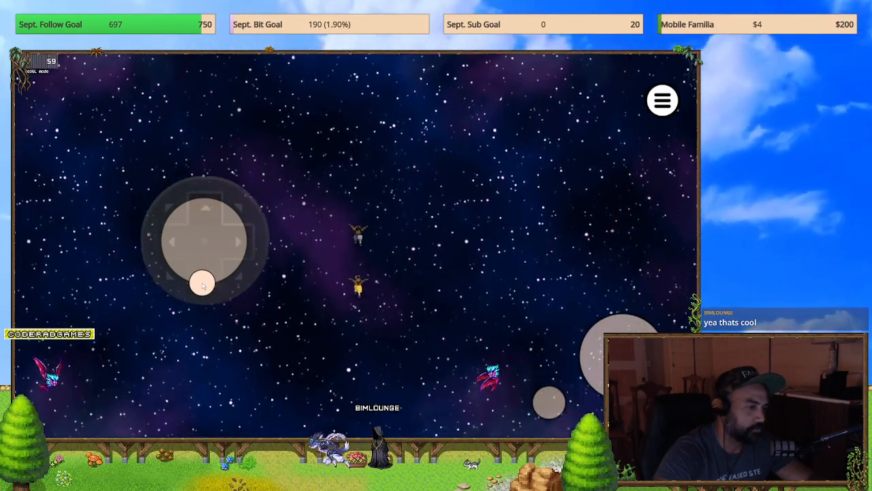
{"action": "left_click_drag", "start_coordinate": [202, 287], "coordinate": [204, 423]}
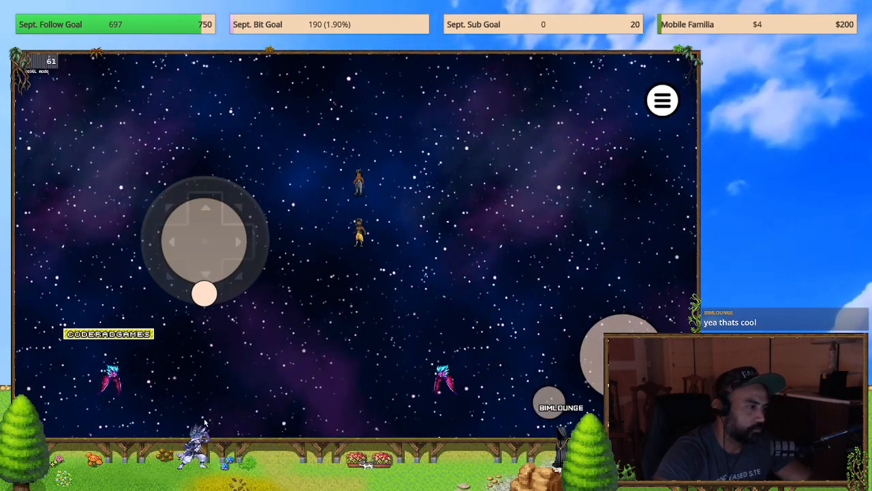
{"action": "left_click_drag", "start_coordinate": [206, 256], "coordinate": [201, 304]}
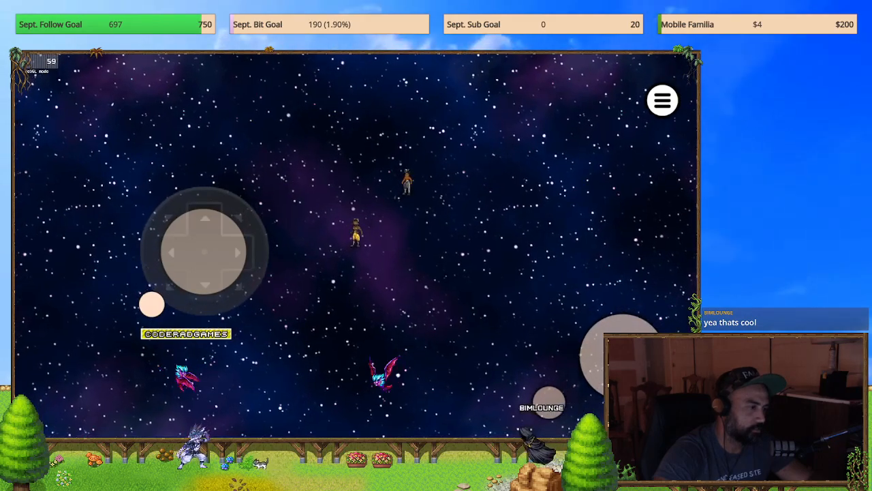
{"action": "mouse_move", "coordinate": [50, 250]}
{"action": "left_mouse_down"}
{"action": "mouse_move", "coordinate": [52, 264]}
{"action": "mouse_move", "coordinate": [435, 247]}
{"action": "mouse_move", "coordinate": [423, 184]}
{"action": "mouse_move", "coordinate": [218, 62]}
{"action": "mouse_move", "coordinate": [191, 103]}
{"action": "mouse_move", "coordinate": [183, 171]}
{"action": "mouse_move", "coordinate": [193, 232]}
{"action": "mouse_move", "coordinate": [184, 242]}
{"action": "mouse_move", "coordinate": [189, 283]}
{"action": "left_mouse_up"}
{"action": "mouse_move", "coordinate": [194, 218]}
{"action": "left_mouse_down"}
{"action": "mouse_move", "coordinate": [188, 279]}
{"action": "mouse_move", "coordinate": [136, 243]}
{"action": "mouse_move", "coordinate": [203, 158]}
{"action": "mouse_move", "coordinate": [272, 255]}
{"action": "mouse_move", "coordinate": [327, 225]}
{"action": "mouse_move", "coordinate": [398, 221]}
{"action": "left_mouse_up"}
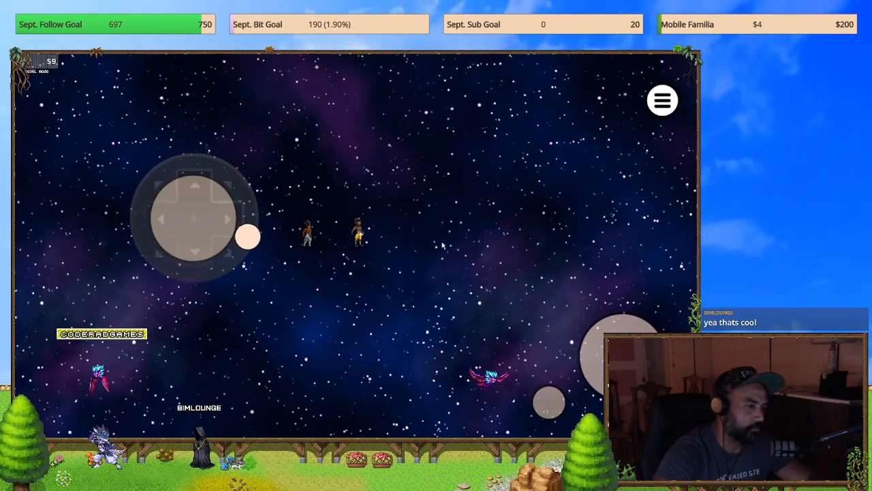
{"action": "left_click_drag", "start_coordinate": [125, 217], "coordinate": [355, 222]}
{"action": "left_click", "coordinate": [353, 218]}
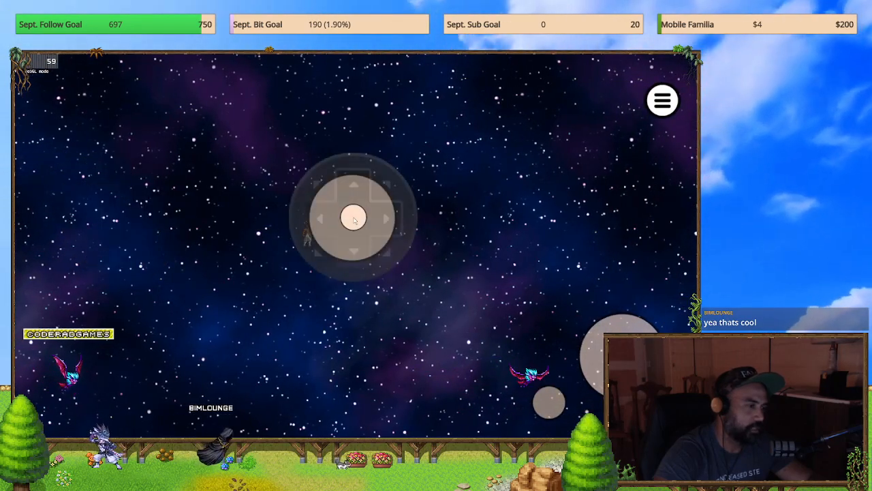
{"action": "left_click_drag", "start_coordinate": [149, 207], "coordinate": [350, 211]}
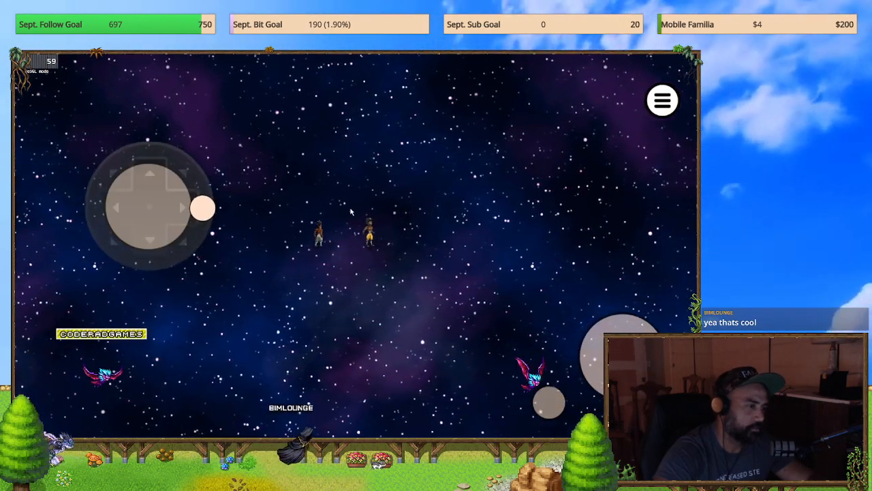
Step: Test leftward and diagonal joystick movement with swipes that start at varied spots on the map screen
{"action": "left_click_drag", "start_coordinate": [236, 230], "coordinate": [185, 238]}
{"action": "left_click_drag", "start_coordinate": [170, 188], "coordinate": [112, 242]}
{"action": "left_click_drag", "start_coordinate": [235, 178], "coordinate": [150, 233]}
{"action": "left_click_drag", "start_coordinate": [257, 255], "coordinate": [102, 184]}
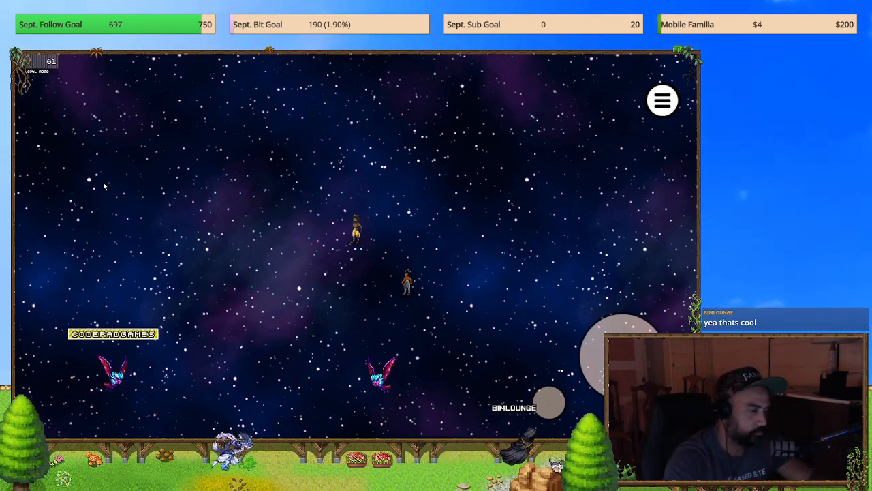
{"action": "left_click_drag", "start_coordinate": [177, 199], "coordinate": [105, 156]}
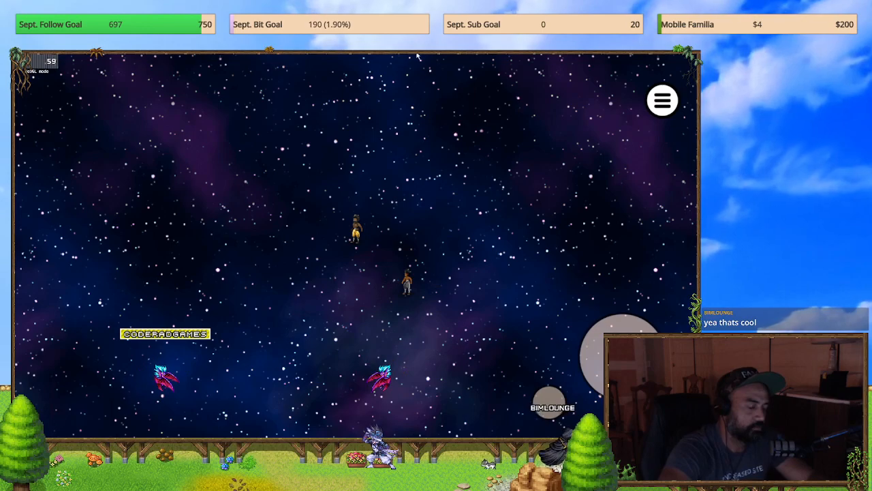
{"action": "left_click", "coordinate": [147, 220]}
{"action": "left_click_drag", "start_coordinate": [387, 219], "coordinate": [255, 255]}
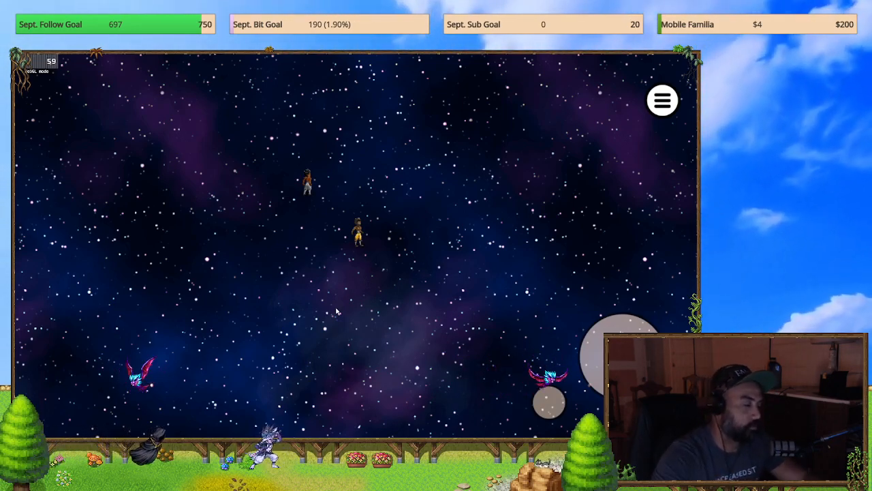
Step: Test touch movement and the small round action button on the map screen, opening and closing the main menu
{"action": "left_click", "coordinate": [310, 190]}
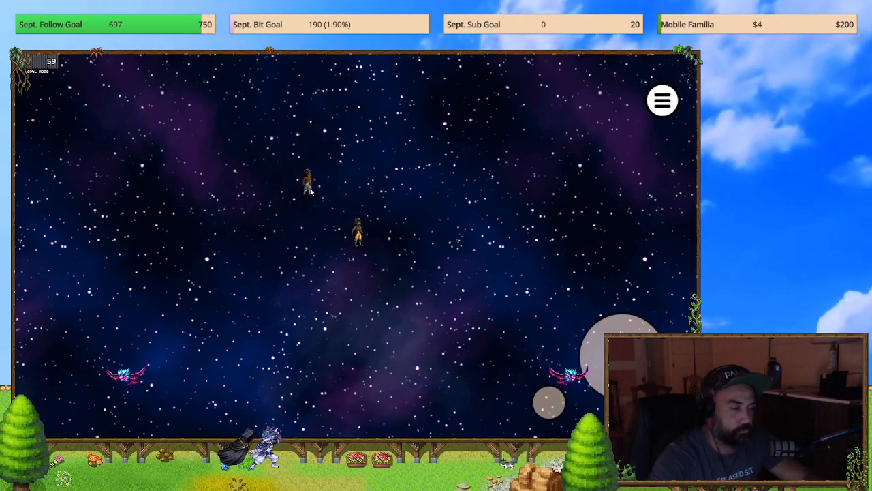
{"action": "left_click_drag", "start_coordinate": [253, 200], "coordinate": [193, 216]}
{"action": "left_click", "coordinate": [550, 405]}
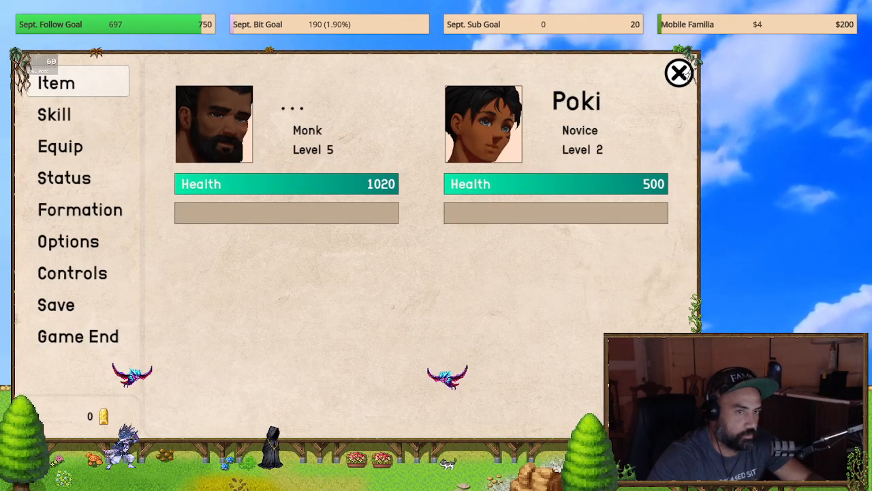
{"action": "left_click", "coordinate": [684, 72]}
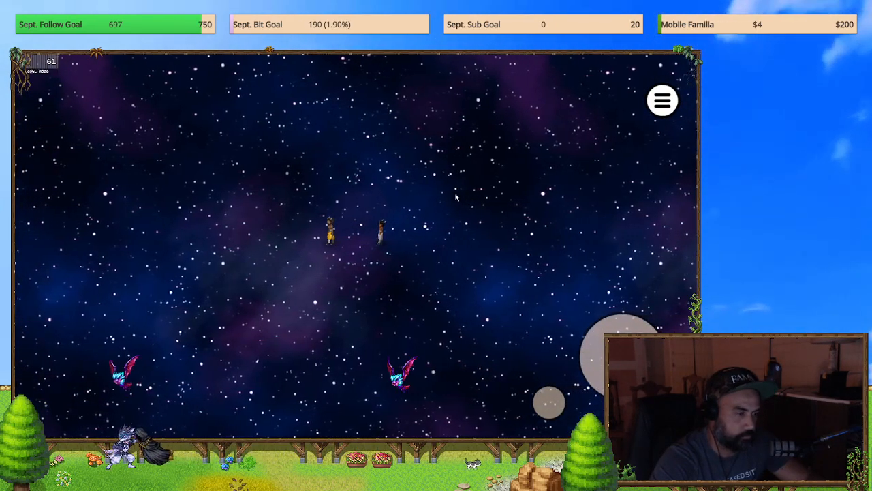
{"action": "key", "text": "Escape"}
{"action": "key", "text": "Escape"}
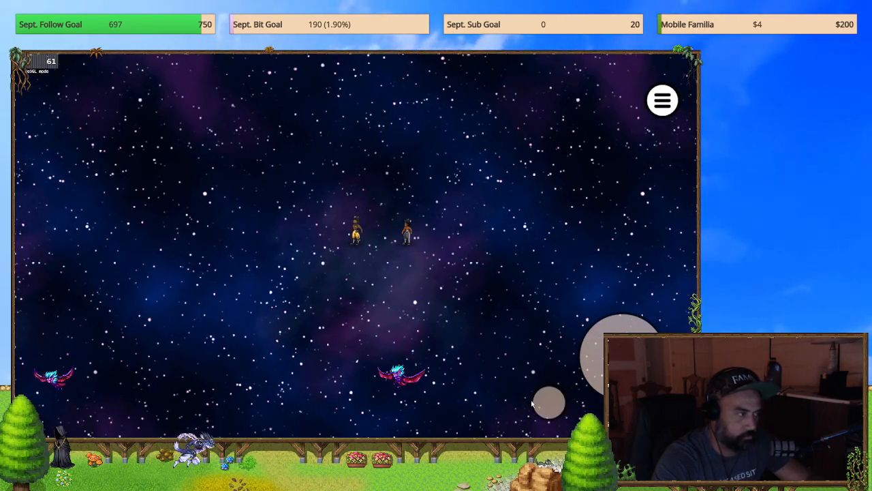
Step: Run the party across the star-field map in several directions, past the stone column to the area with chests and characters
{"action": "key", "text": "Left"}
{"action": "key", "text": "Up"}
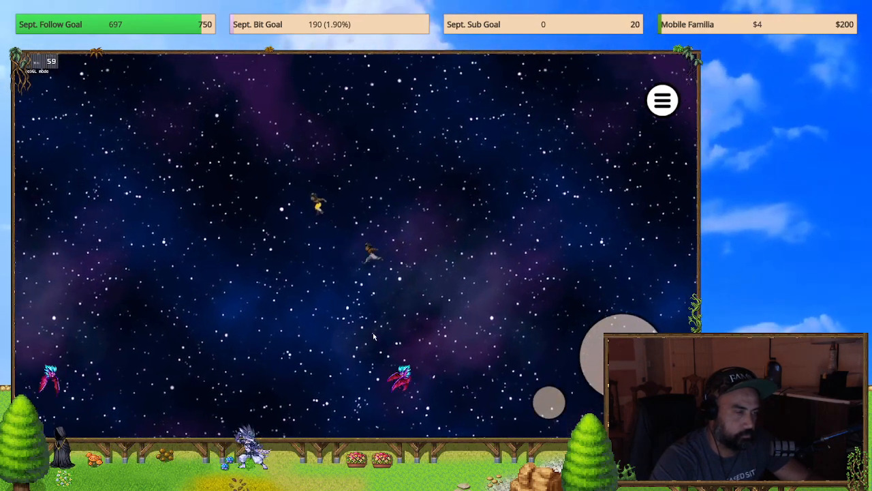
{"action": "key", "text": "Left"}
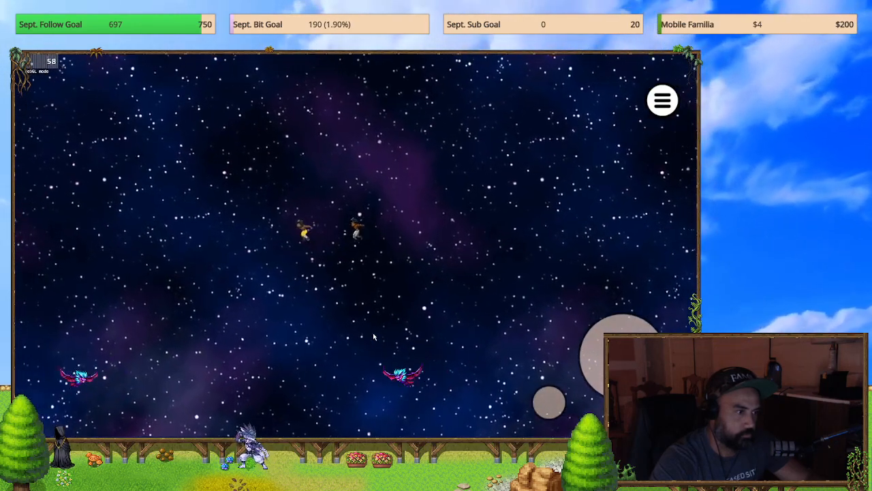
{"action": "key", "text": "Left"}
{"action": "key", "text": "Up"}
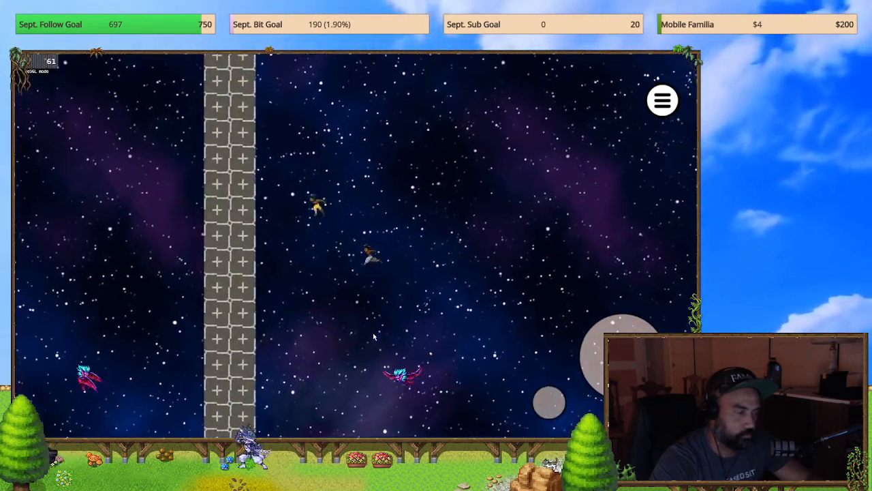
{"action": "key", "text": "Right"}
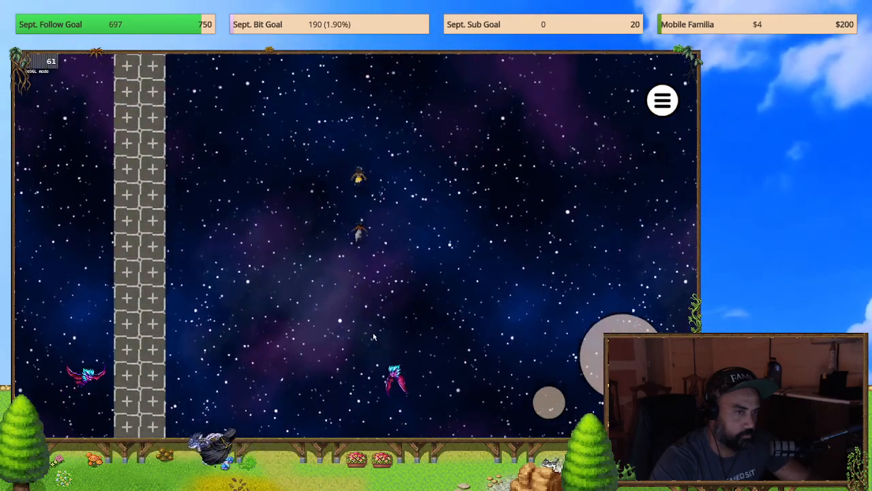
{"action": "key", "text": "Up"}
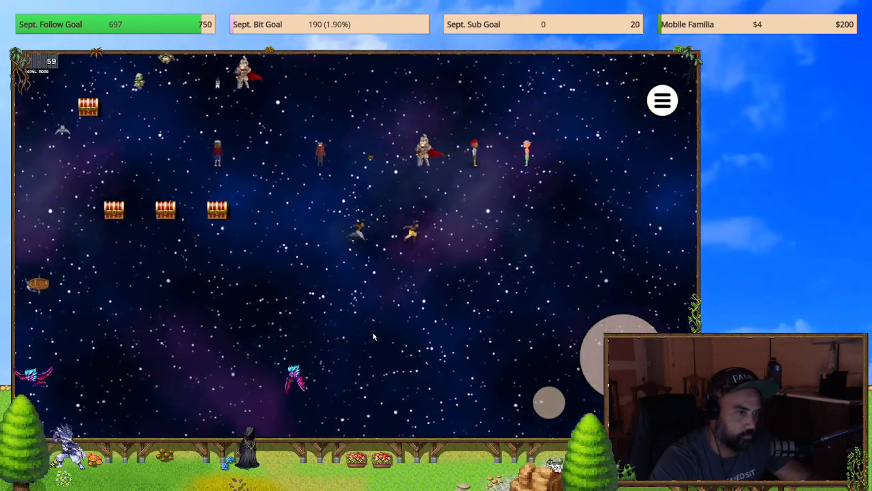
{"action": "key", "text": "Down"}
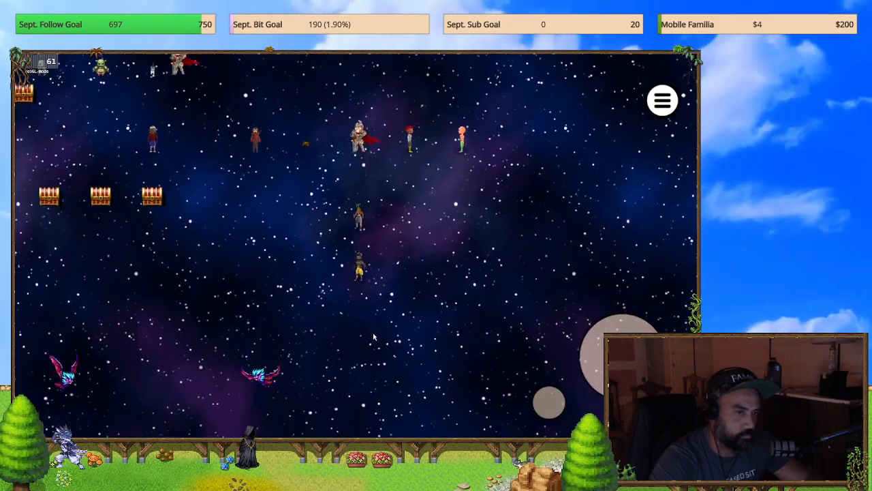
Step: Try opening and closing the party menu with its close button, and end the playtest
{"action": "key", "text": "Escape"}
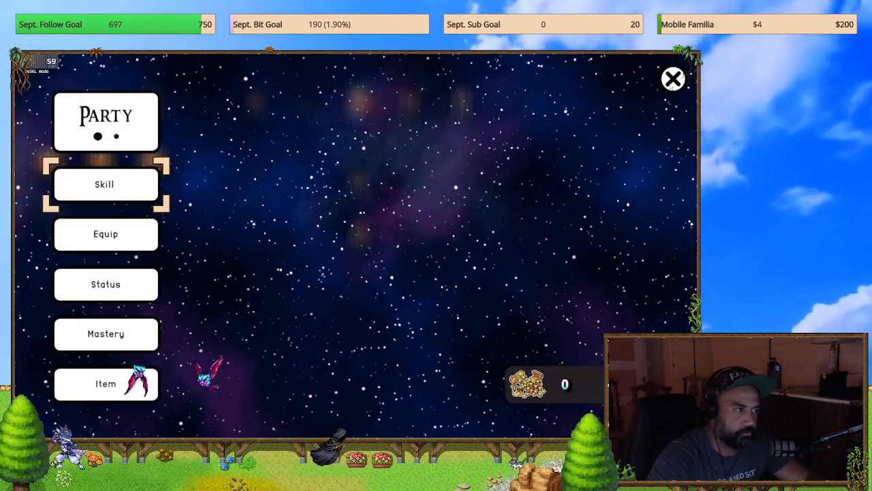
{"action": "left_click", "coordinate": [672, 79]}
{"action": "key", "text": "Escape"}
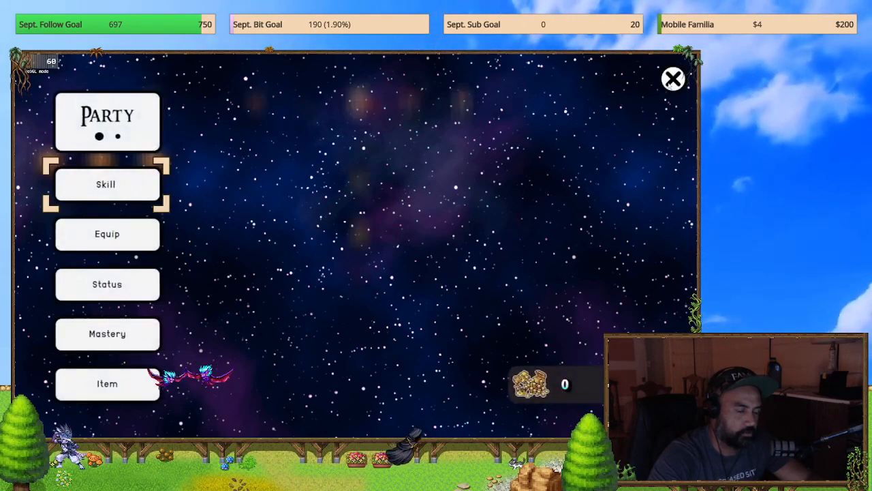
{"action": "key", "text": "F4"}
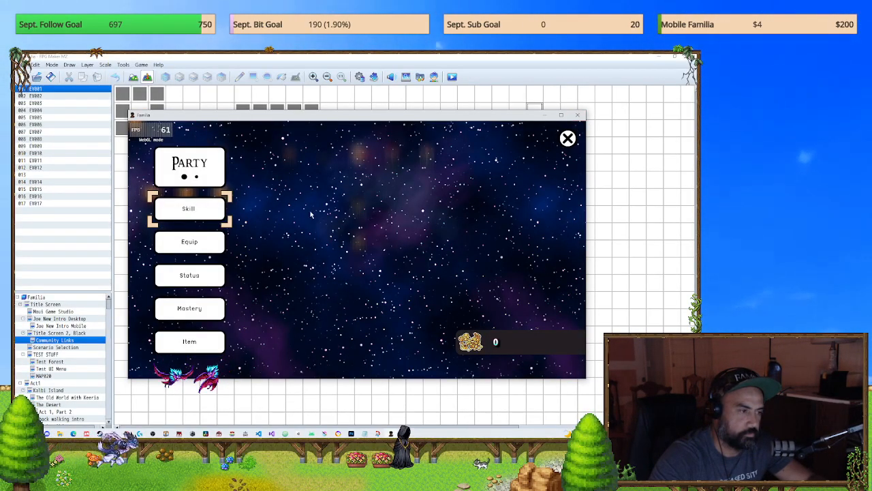
{"action": "left_click", "coordinate": [577, 116]}
Step: Inspect the commands of events EV001, EV016 and EV017 on the Community Links map without changing them
{"action": "double_click", "coordinate": [208, 180]}
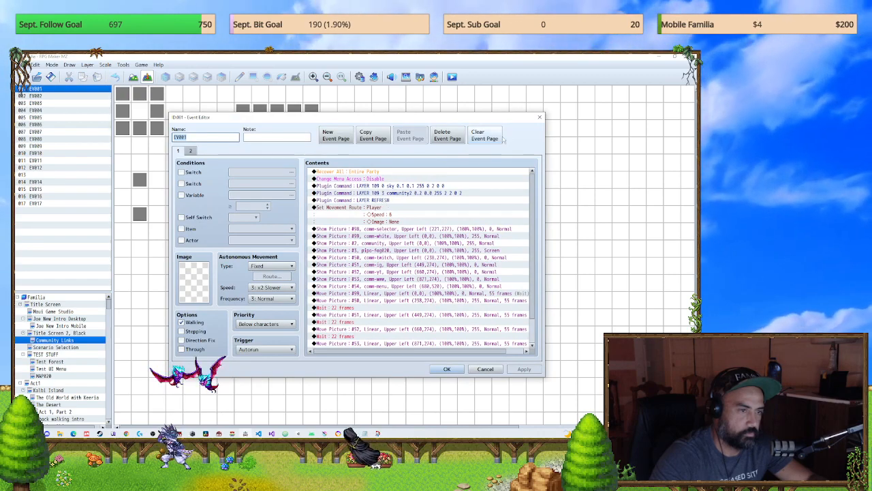
{"action": "key", "text": "Escape"}
{"action": "double_click", "coordinate": [139, 215]}
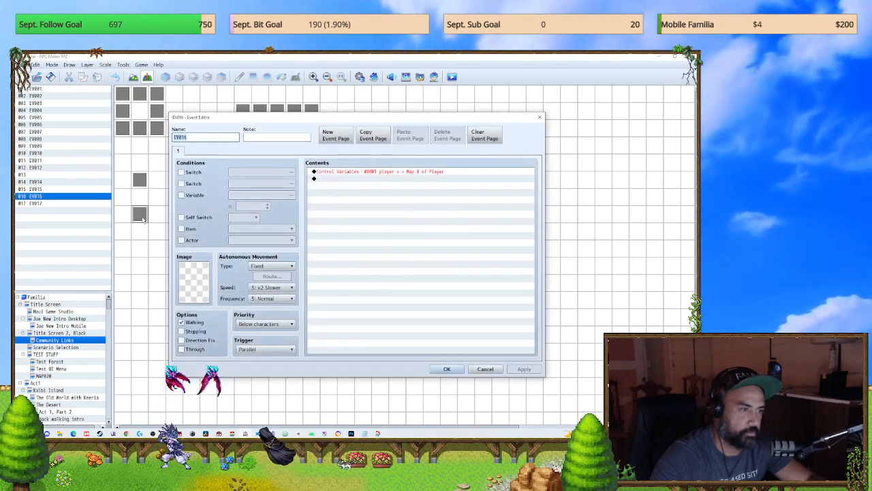
{"action": "left_click", "coordinate": [539, 117]}
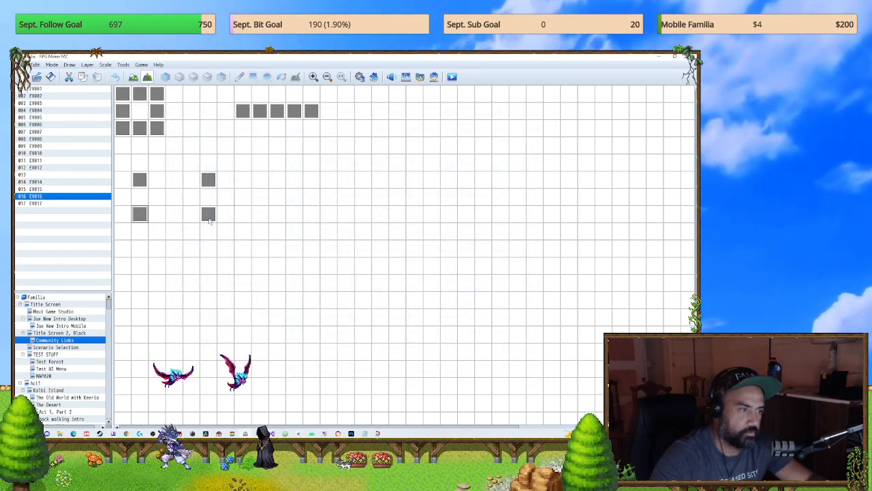
{"action": "double_click", "coordinate": [208, 213]}
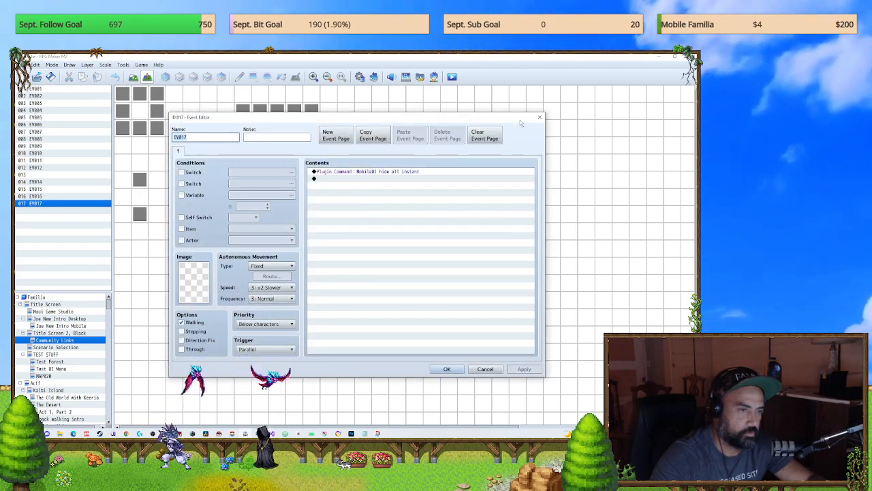
{"action": "left_click", "coordinate": [539, 118]}
{"action": "double_click", "coordinate": [208, 180]}
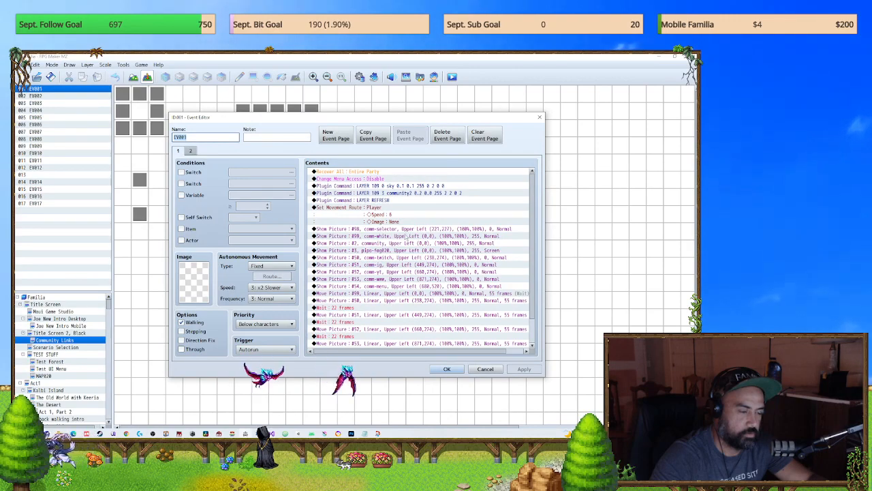
{"action": "left_click", "coordinate": [407, 229]}
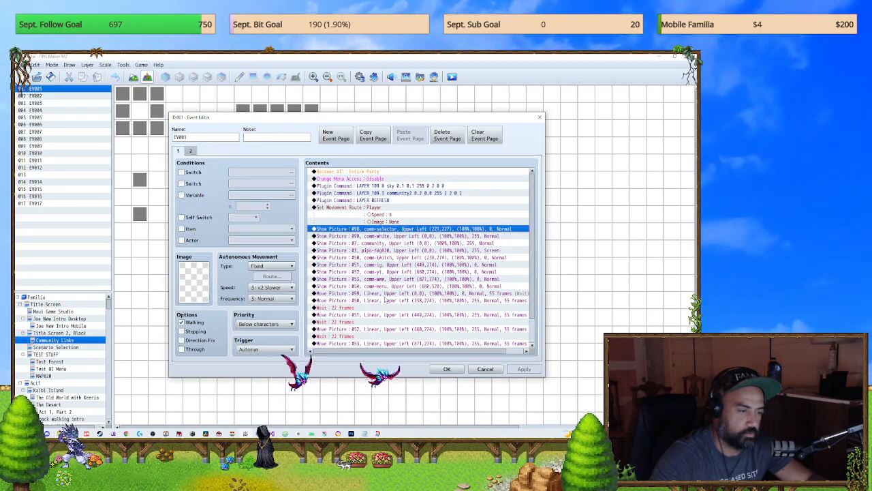
{"action": "left_click", "coordinate": [539, 117]}
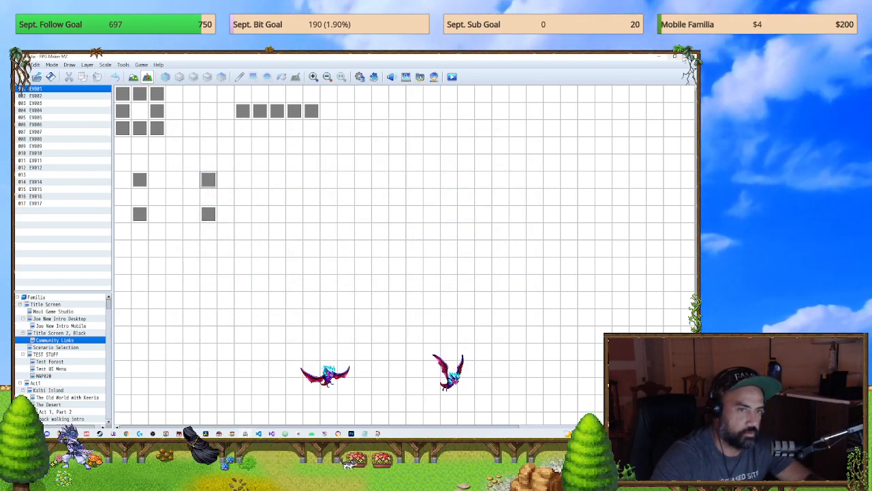
Step: Delete all commands from page 1 of event EV001 on map MAP020 and save the event
{"action": "left_click", "coordinate": [659, 57]}
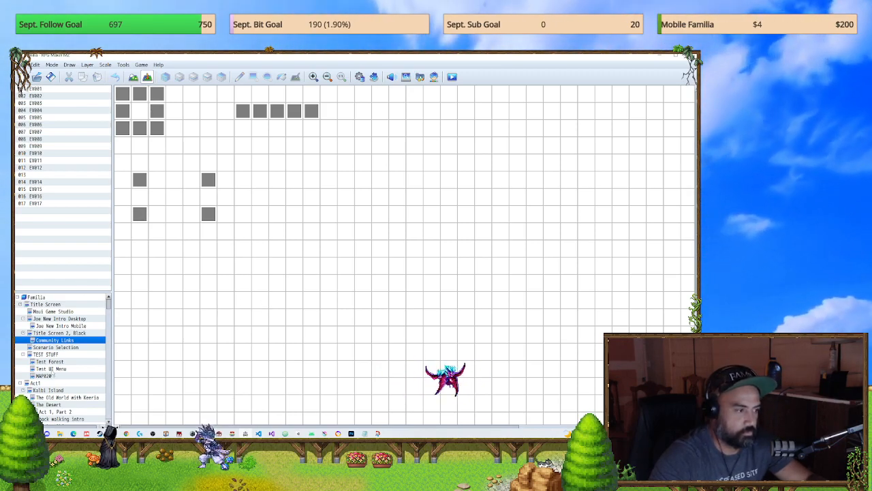
{"action": "left_click", "coordinate": [43, 376]}
{"action": "left_click", "coordinate": [49, 368]}
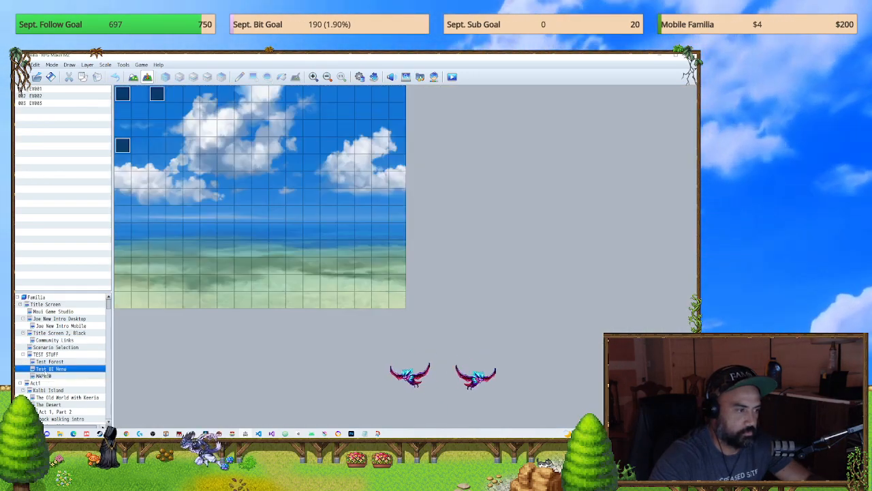
{"action": "left_click", "coordinate": [45, 376]}
{"action": "double_click", "coordinate": [244, 162]}
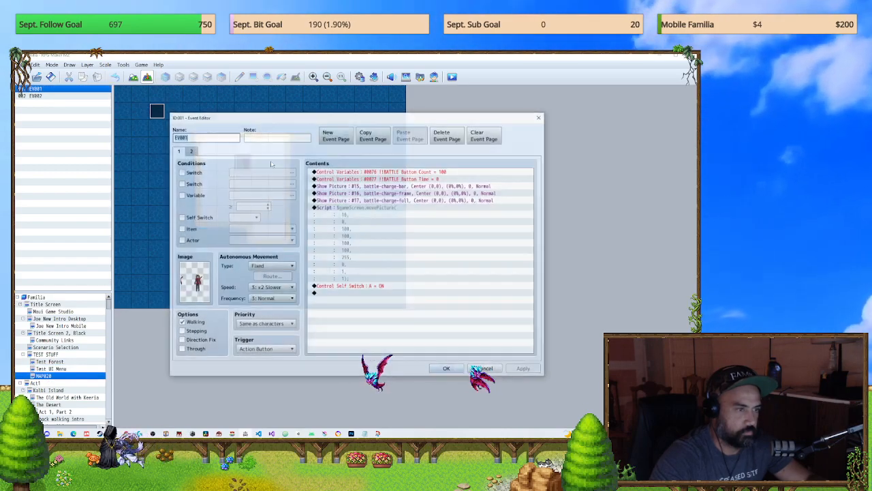
{"action": "key", "text": "ctrl+a"}
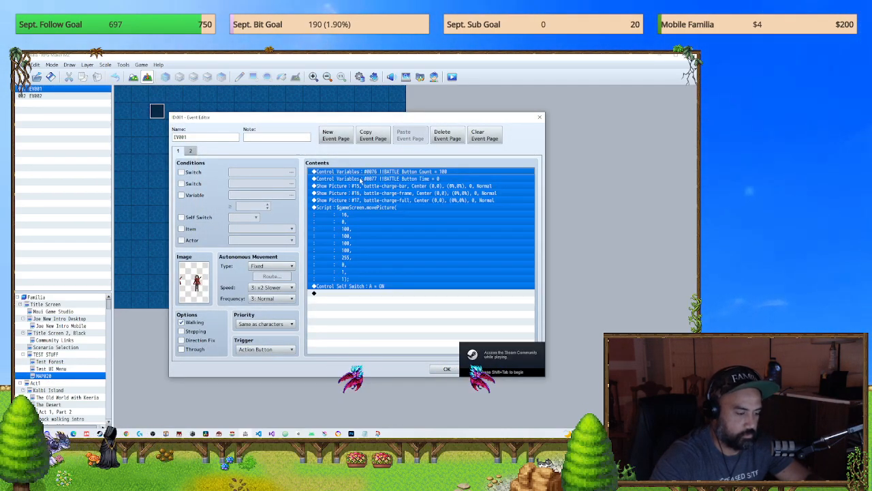
{"action": "key", "text": "Delete"}
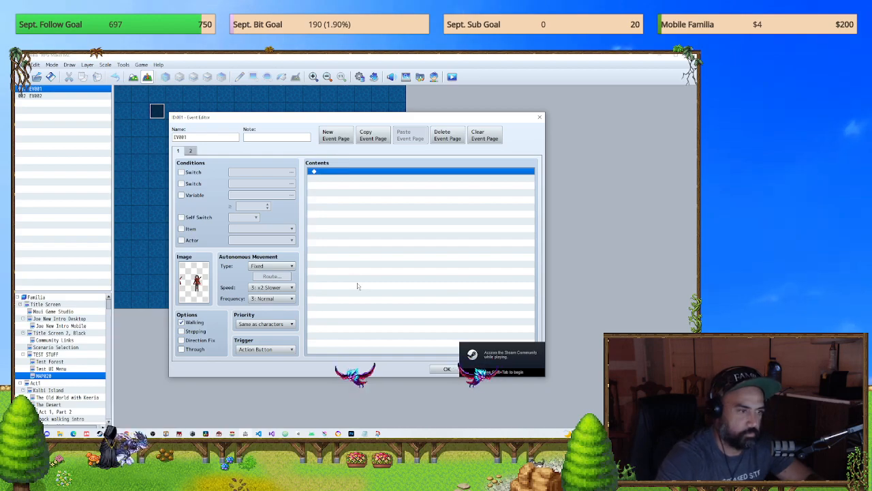
{"action": "left_click", "coordinate": [435, 370]}
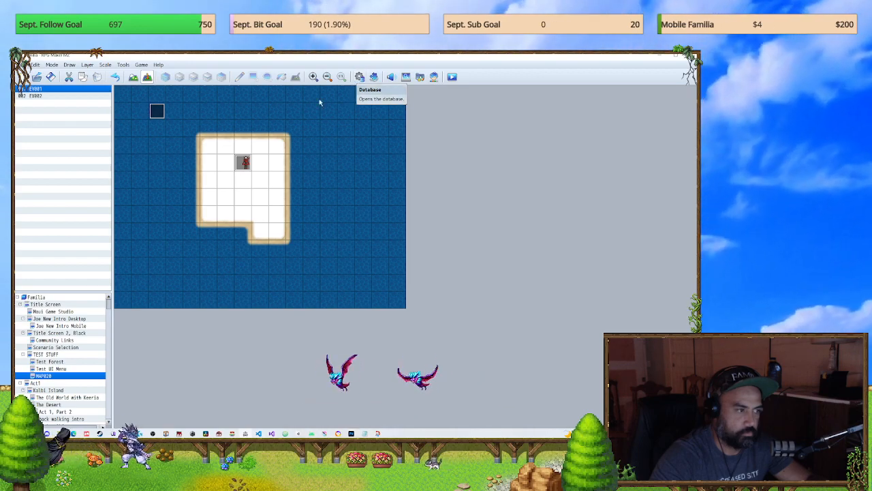
Step: Examine both pages of event EV001 on the Community Links map, including the end of its command list
{"action": "left_click", "coordinate": [65, 340]}
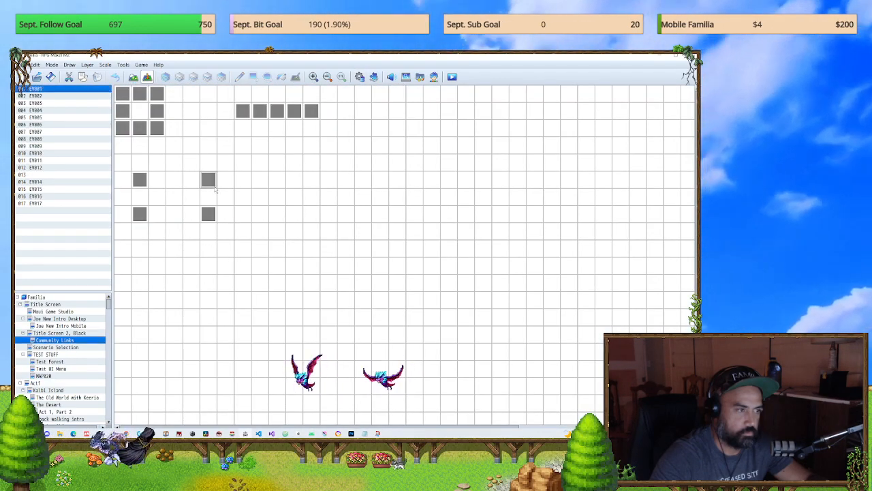
{"action": "double_click", "coordinate": [214, 188]}
{"action": "left_click", "coordinate": [461, 243]}
{"action": "key", "text": "ctrl+a"}
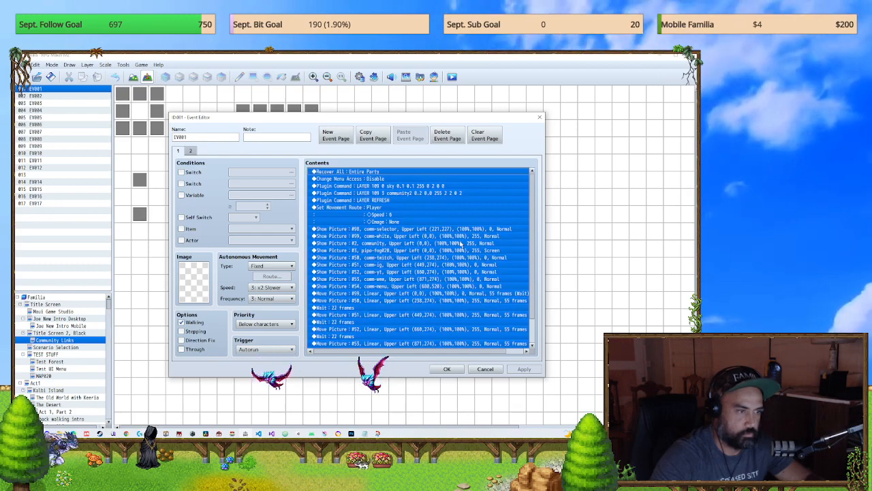
{"action": "left_click", "coordinate": [190, 151]}
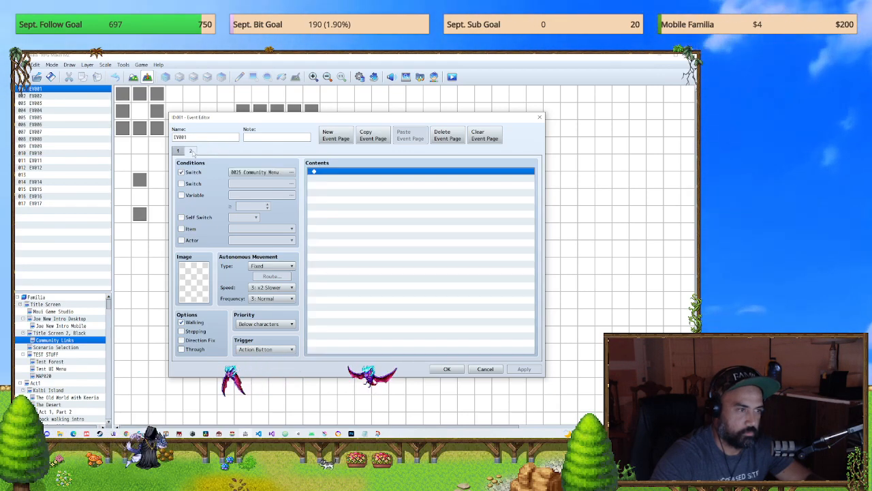
{"action": "left_click", "coordinate": [179, 152]}
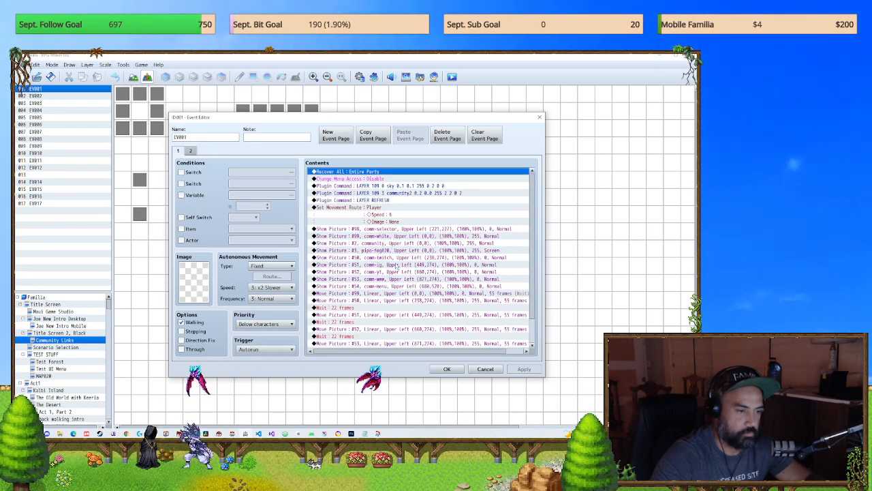
{"action": "left_click", "coordinate": [485, 369]}
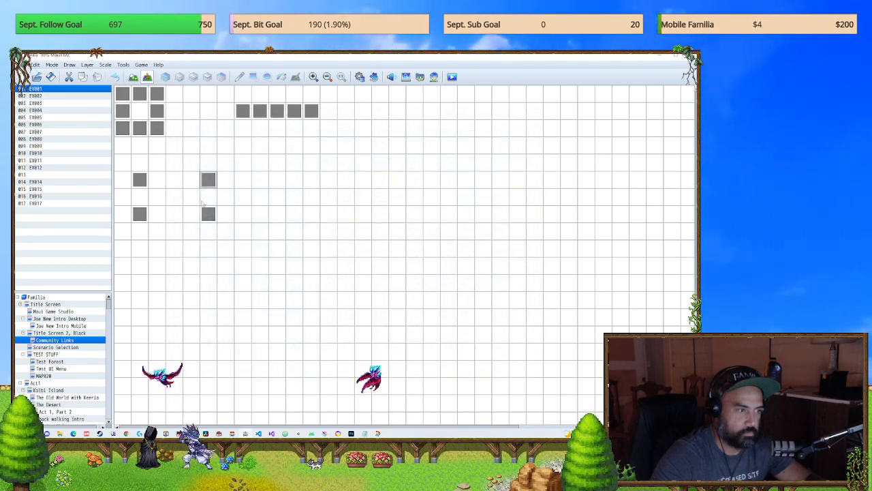
{"action": "double_click", "coordinate": [204, 285]}
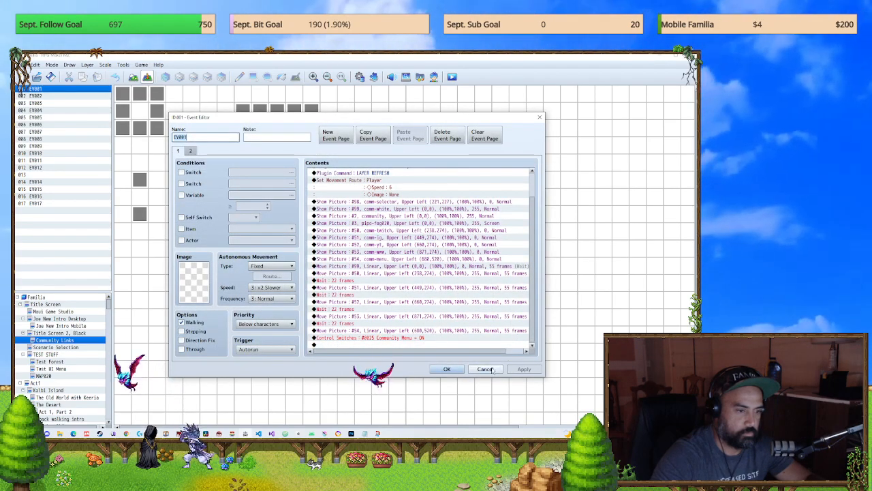
{"action": "key", "text": "Escape"}
Step: Set the player's starting position on map MAP020 two tiles below event EV001
{"action": "left_click", "coordinate": [72, 376]}
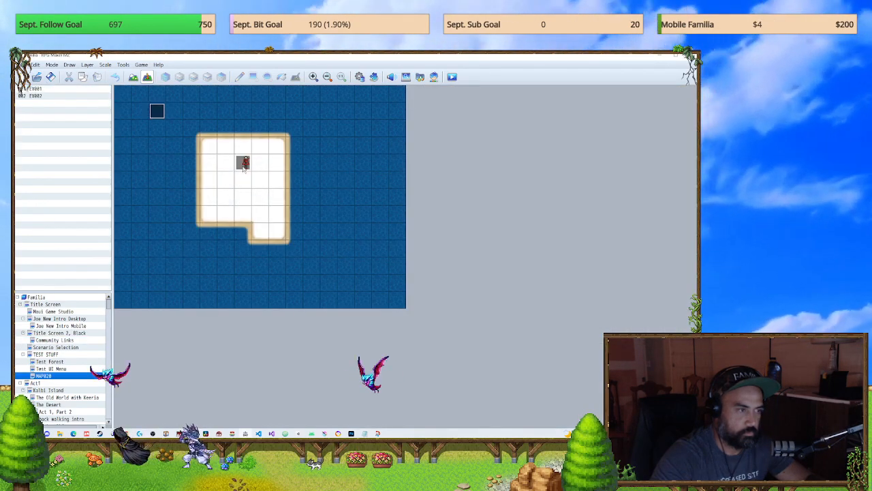
{"action": "double_click", "coordinate": [243, 163]}
{"action": "key", "text": "Escape"}
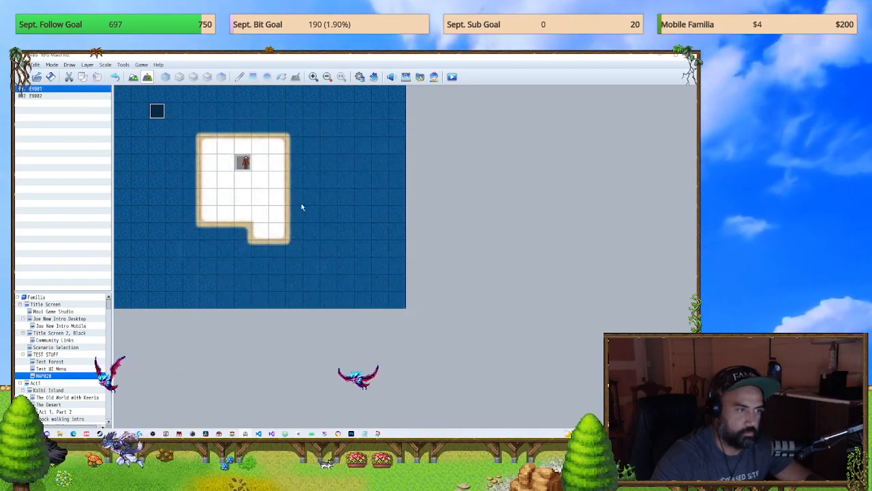
{"action": "right_click", "coordinate": [244, 199]}
{"action": "mouse_move", "coordinate": [288, 307]}
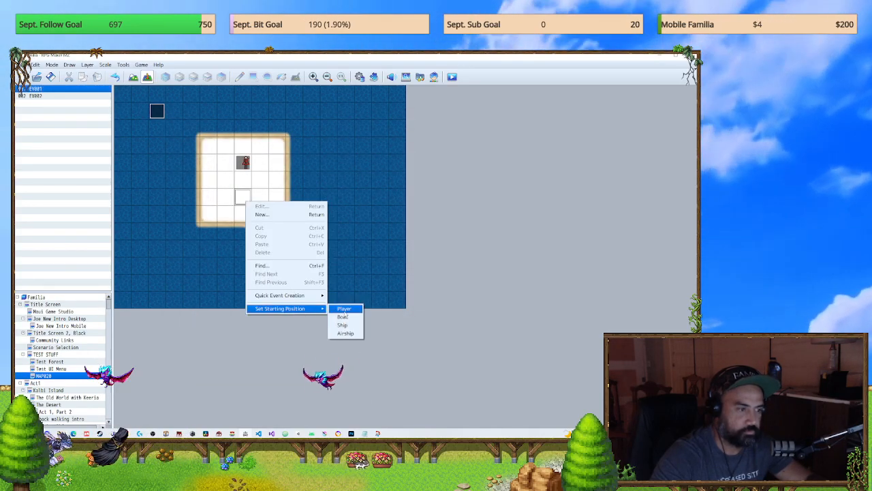
{"action": "left_click", "coordinate": [345, 307]}
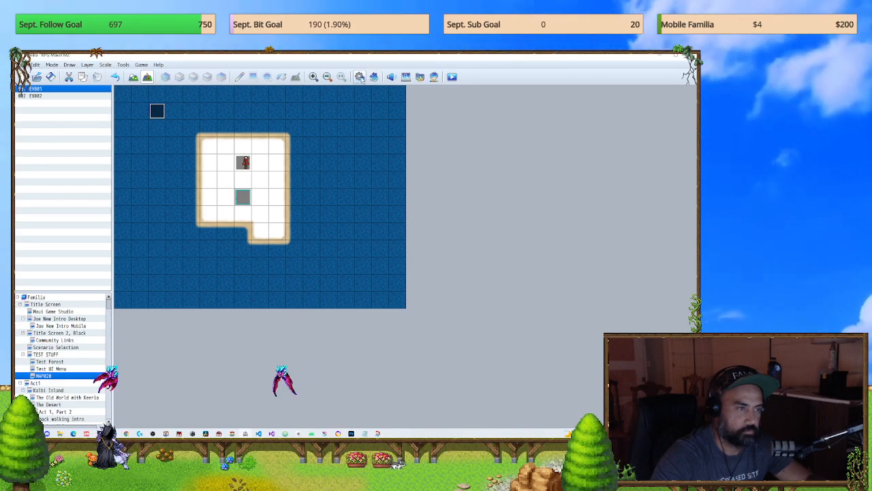
Step: Start a playtest of the game and proceed to the community links screen
{"action": "left_click", "coordinate": [359, 76]}
{"action": "left_click", "coordinate": [563, 117]}
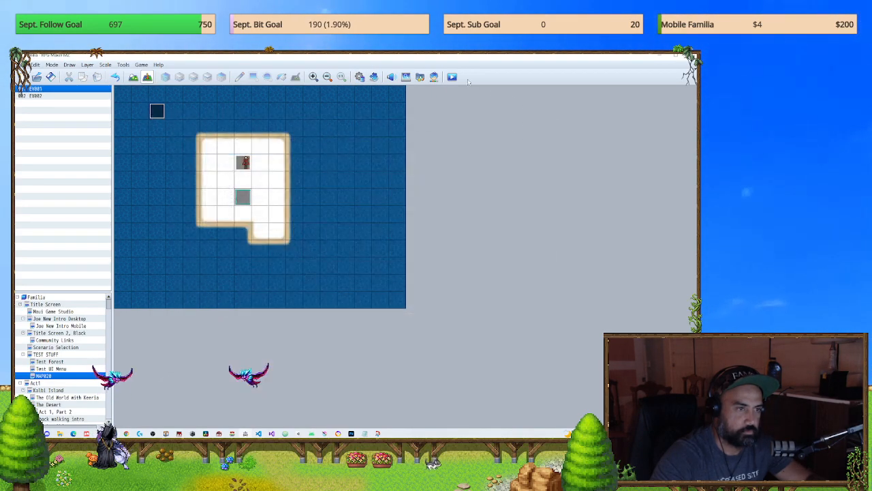
{"action": "left_click", "coordinate": [452, 78]}
{"action": "left_click", "coordinate": [343, 258]}
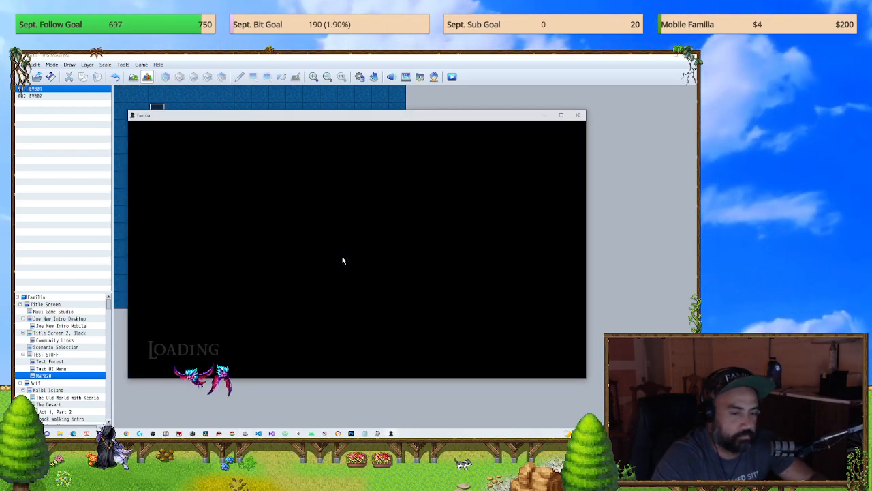
{"action": "key", "text": "Return"}
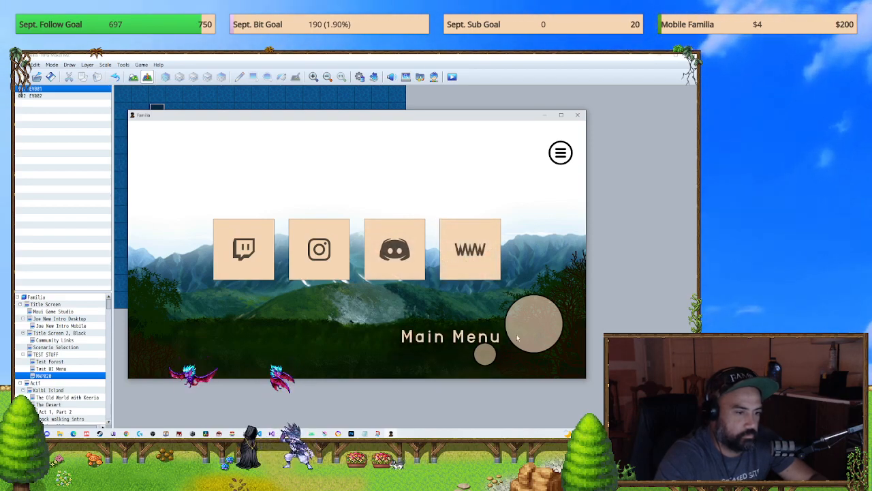
Step: Try the virtual joystick and the Twitch, Instagram and Discord tiles on the community links screen, and end the playtest
{"action": "left_click_drag", "start_coordinate": [285, 315], "coordinate": [322, 308]}
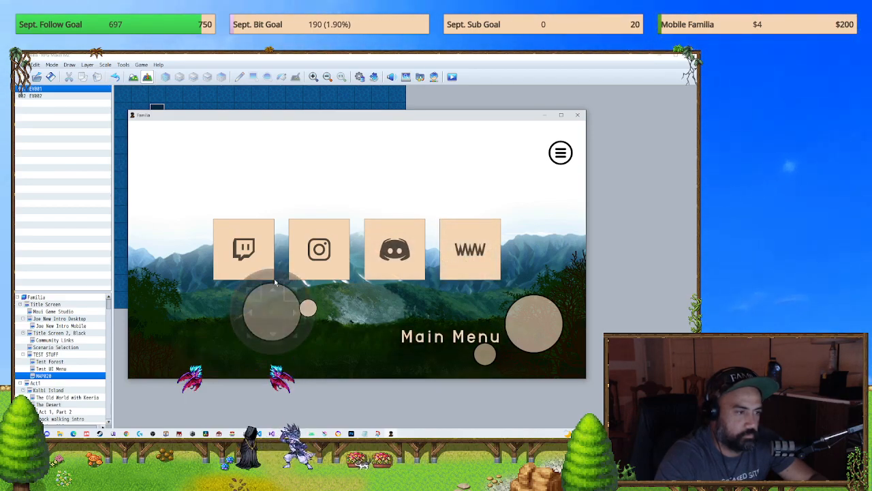
{"action": "left_click_drag", "start_coordinate": [176, 181], "coordinate": [272, 175]}
{"action": "left_click", "coordinate": [227, 239]}
{"action": "left_click", "coordinate": [268, 246]}
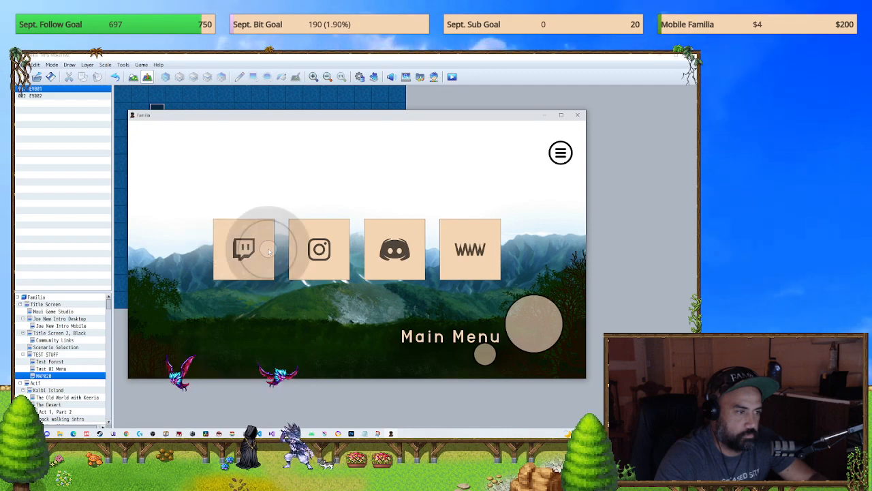
{"action": "left_click", "coordinate": [308, 250]}
{"action": "left_click", "coordinate": [408, 248]}
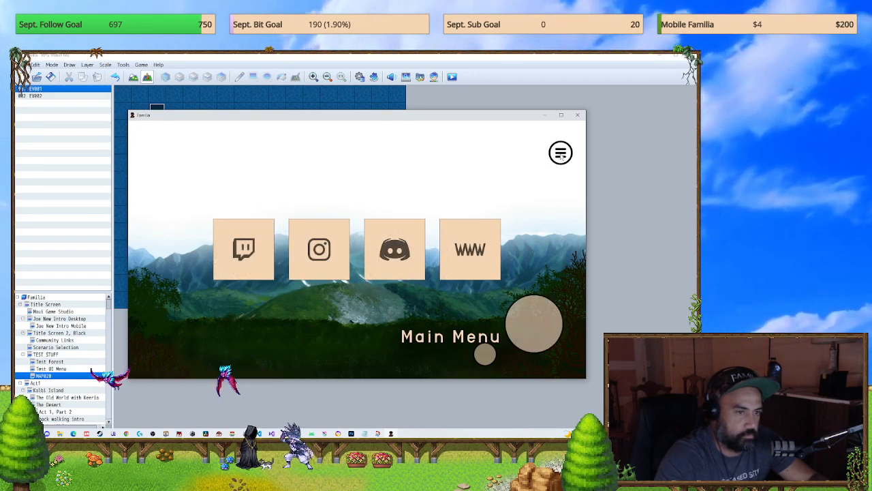
{"action": "left_click", "coordinate": [578, 117]}
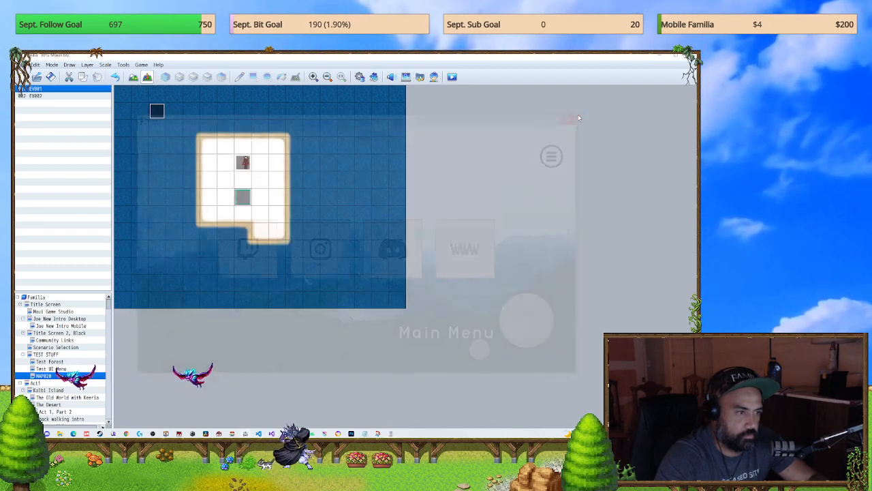
Step: Review the page 1 commands of event EV001 on the Community Links map without changing them
{"action": "left_click", "coordinate": [57, 347]}
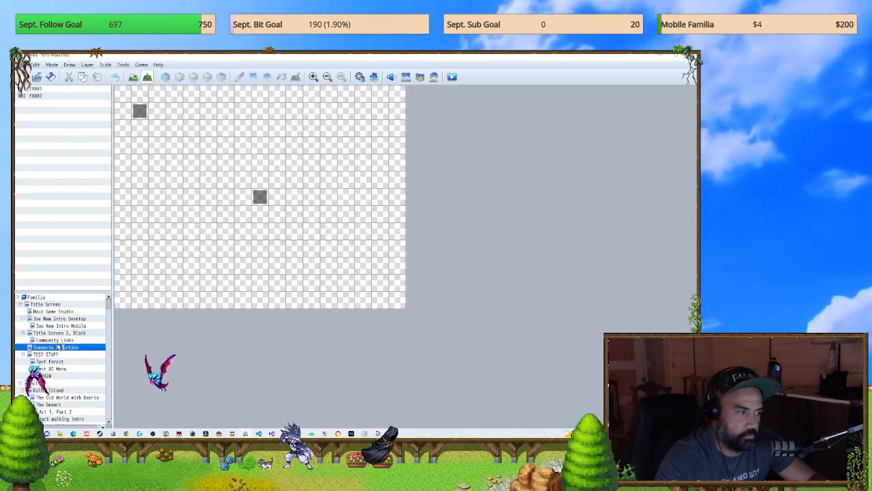
{"action": "left_click", "coordinate": [57, 340]}
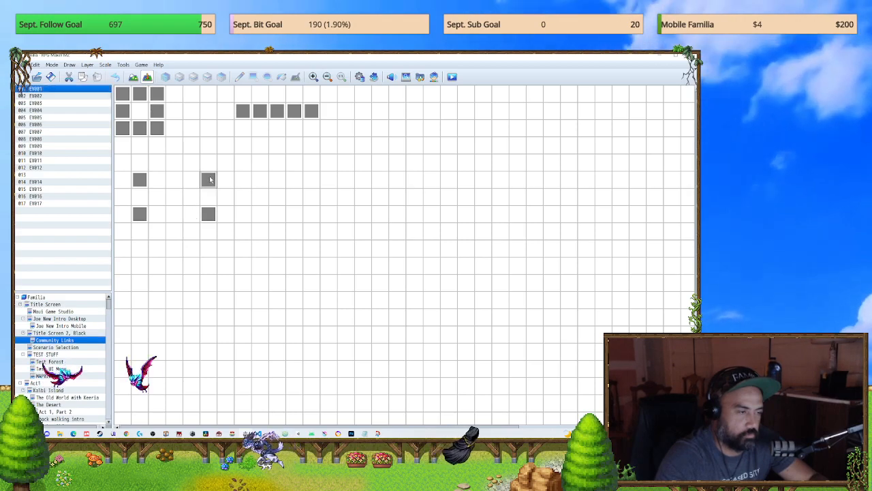
{"action": "double_click", "coordinate": [208, 179]}
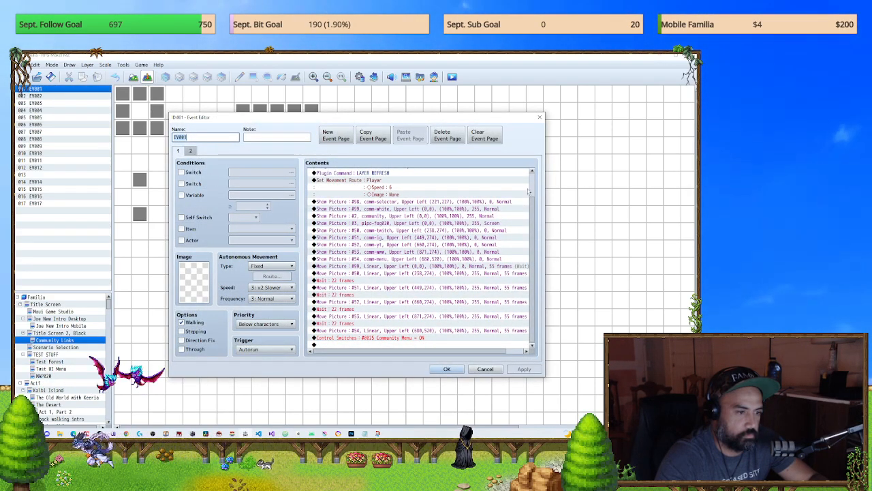
{"action": "scroll", "coordinate": [538, 184], "scroll_direction": "up", "scroll_amount": 2}
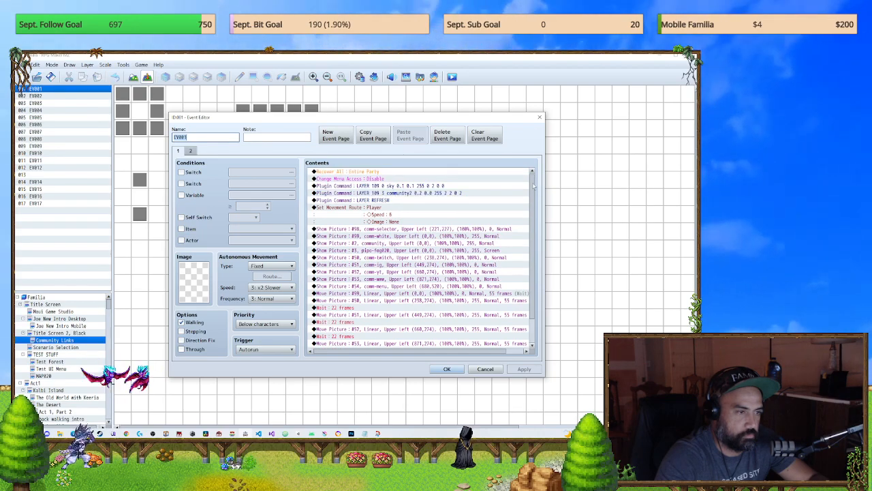
{"action": "scroll", "coordinate": [534, 185], "scroll_direction": "down", "scroll_amount": 2}
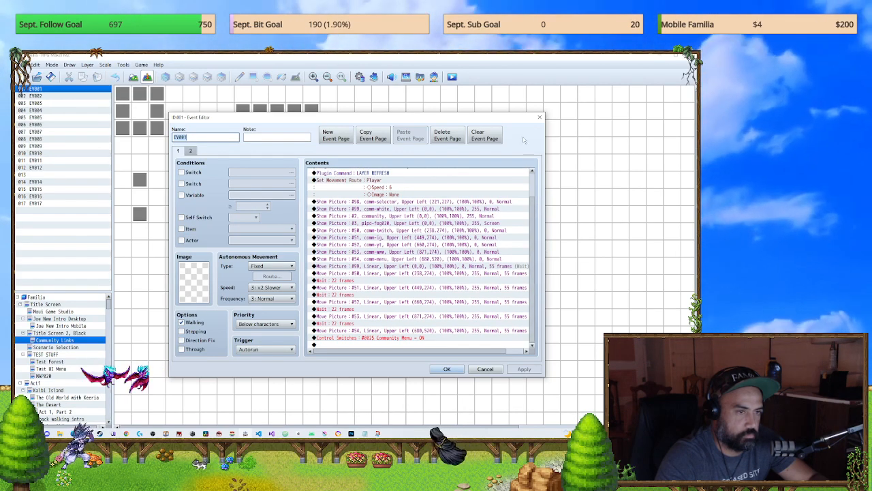
{"action": "key", "text": "Escape"}
{"action": "left_click", "coordinate": [359, 77]}
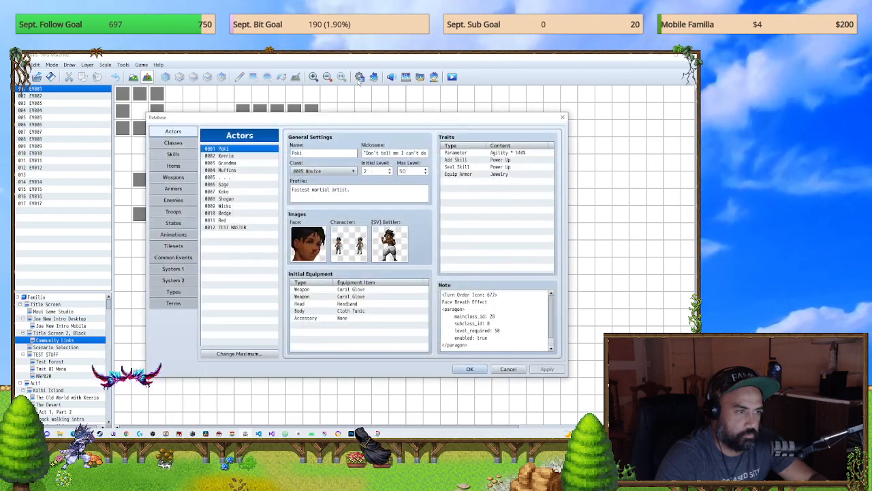
{"action": "key", "text": "Escape"}
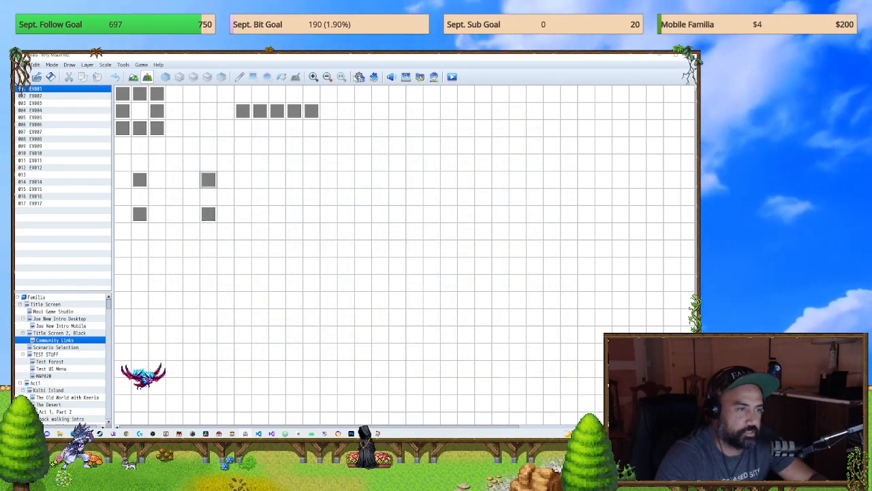
{"action": "left_click", "coordinate": [359, 77]}
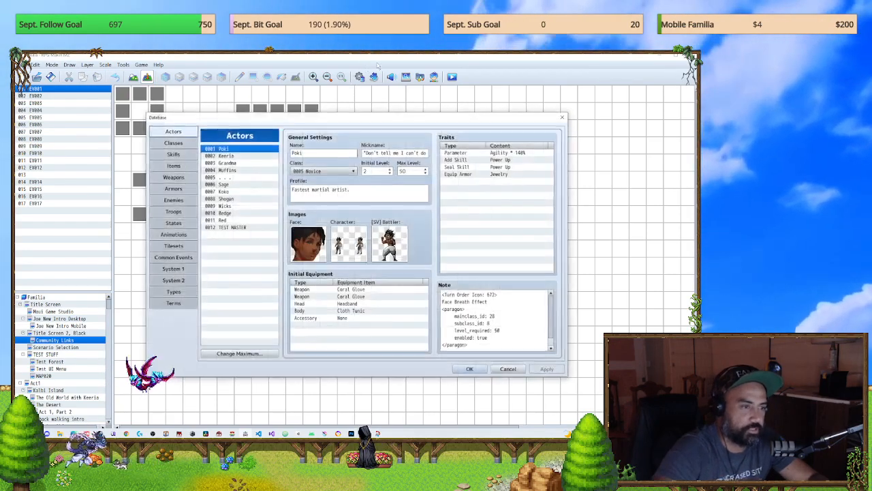
{"action": "left_click", "coordinate": [175, 257]}
{"action": "left_click", "coordinate": [562, 118]}
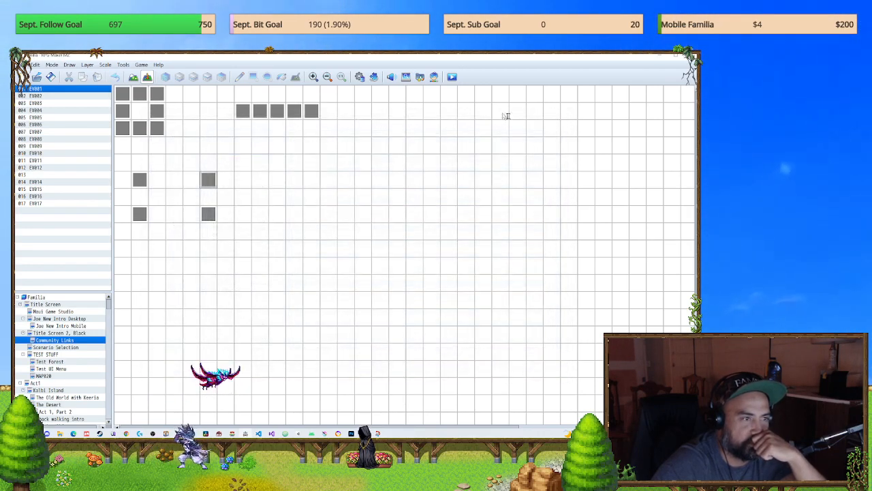
Step: Search the plugin list for "common" and open the settings of the YEP_PictureCommonEvents plugin
{"action": "left_click", "coordinate": [374, 77]}
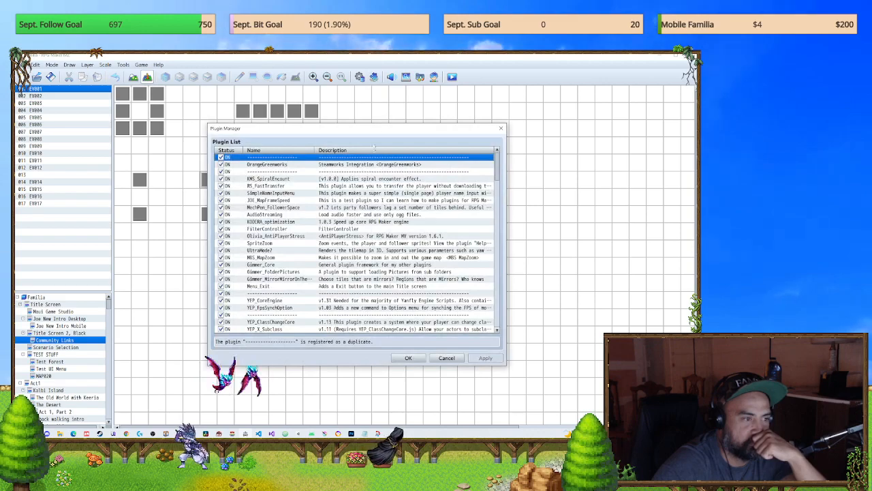
{"action": "key", "text": "ctrl+f"}
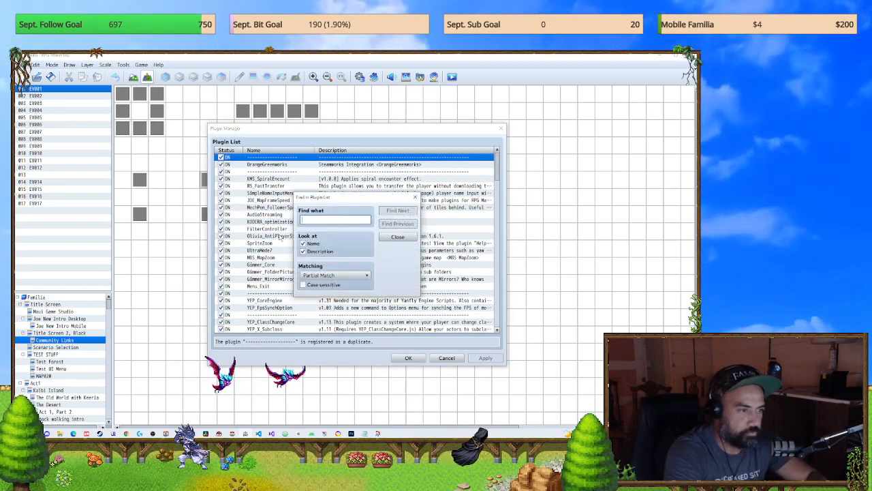
{"action": "type", "text": "common"}
{"action": "key", "text": "Return"}
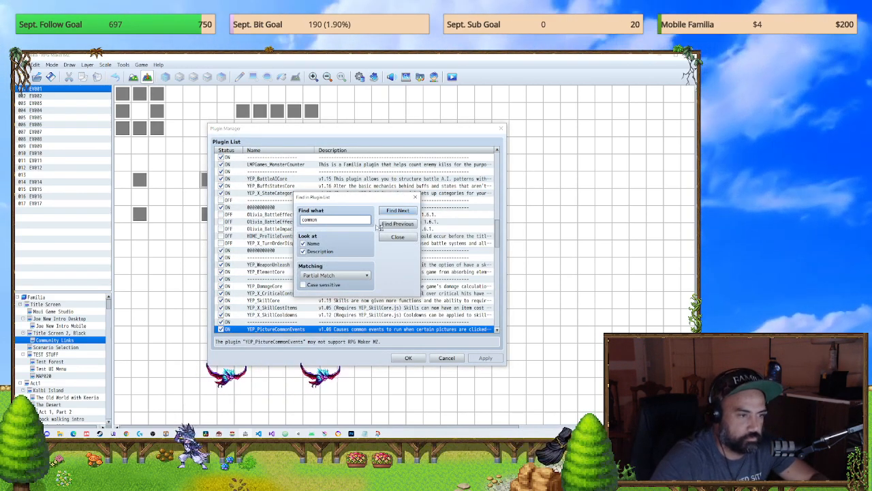
{"action": "double_click", "coordinate": [295, 329]}
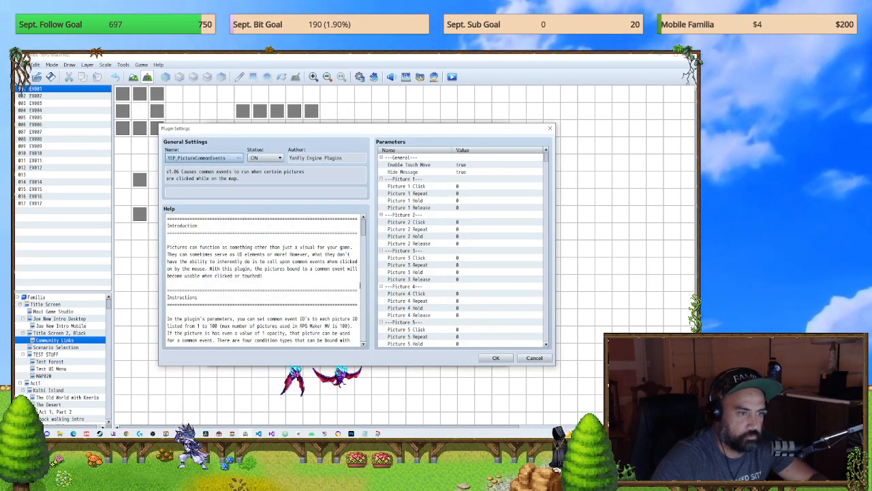
Step: Check the Hide Message and Enable Touch Move parameters of YEP_PictureCommonEvents and close the plugin windows without changes
{"action": "left_click", "coordinate": [460, 172]}
{"action": "double_click", "coordinate": [460, 173]}
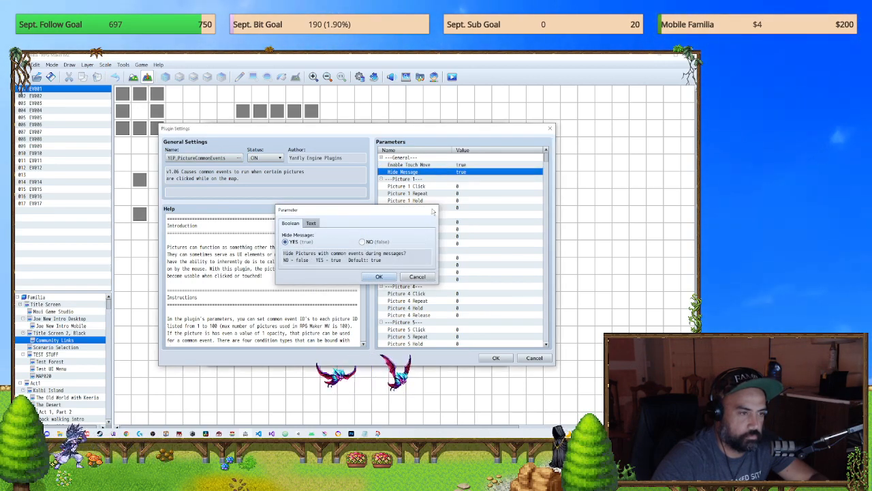
{"action": "left_click", "coordinate": [433, 211]}
{"action": "double_click", "coordinate": [418, 165]}
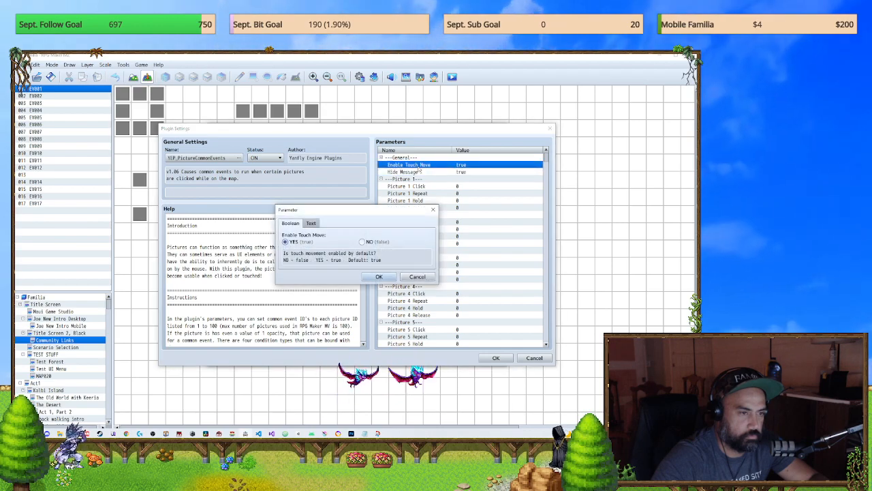
{"action": "left_click", "coordinate": [434, 209]}
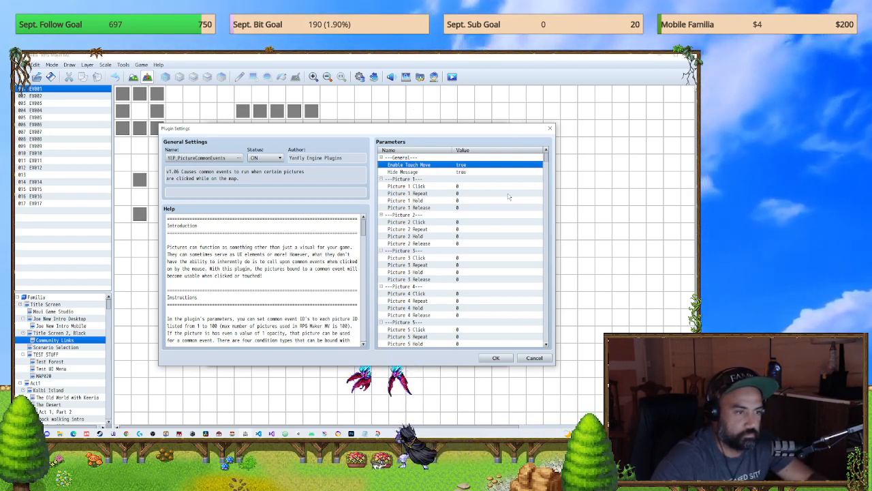
{"action": "left_click", "coordinate": [550, 129]}
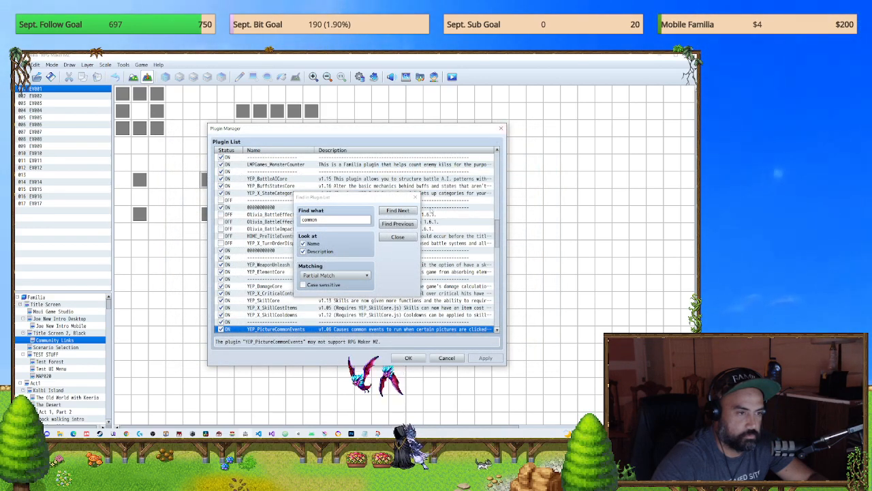
{"action": "left_click", "coordinate": [501, 128]}
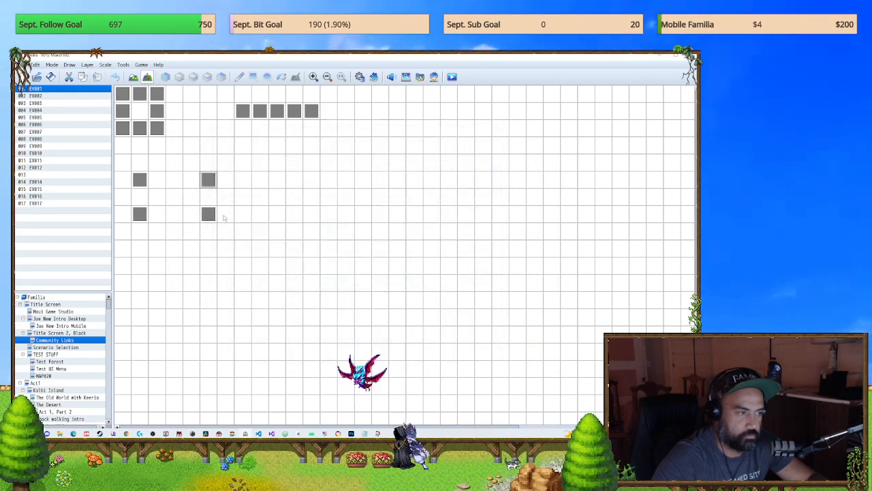
Step: Reopen event EV001 on the Community Links map and compare its command list with the conditions on page 2
{"action": "double_click", "coordinate": [207, 181]}
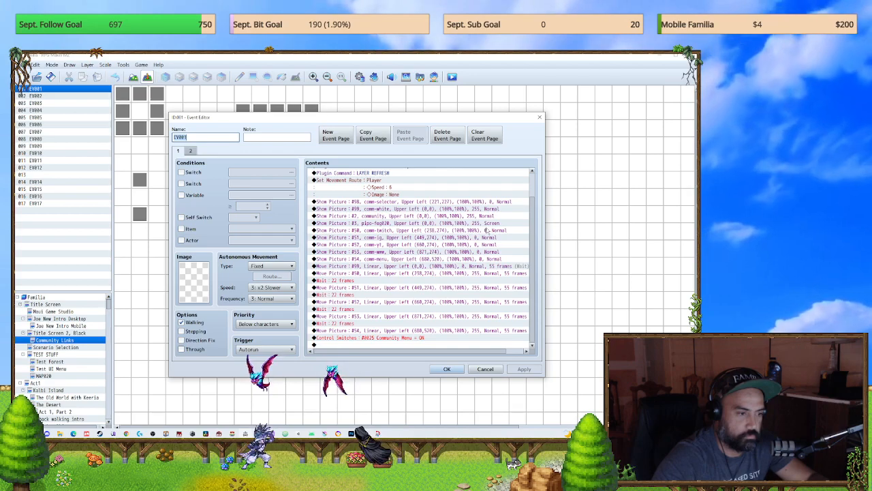
{"action": "scroll", "coordinate": [530, 232], "scroll_direction": "up", "scroll_amount": 2}
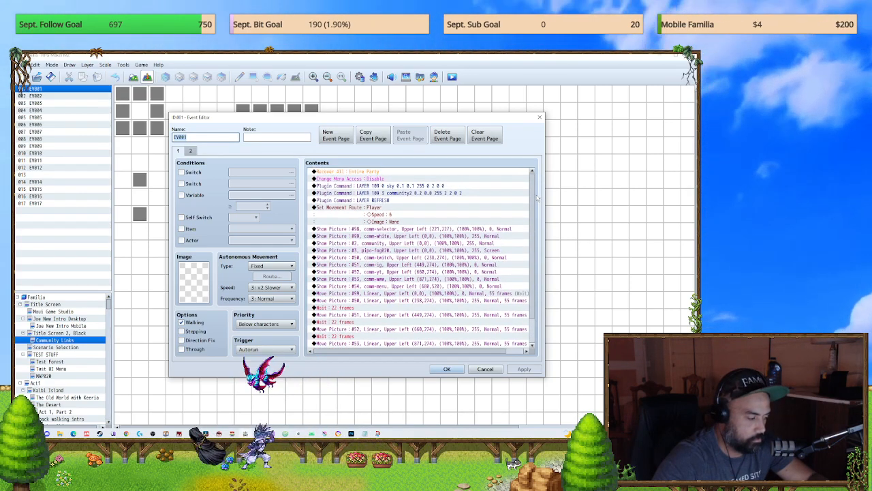
{"action": "scroll", "coordinate": [522, 252], "scroll_direction": "down", "scroll_amount": 2}
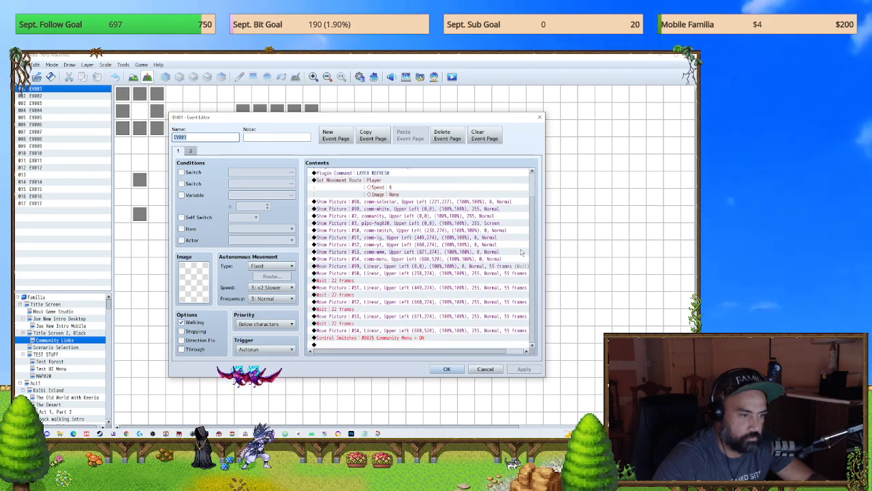
{"action": "scroll", "coordinate": [522, 253], "scroll_direction": "up", "scroll_amount": 2}
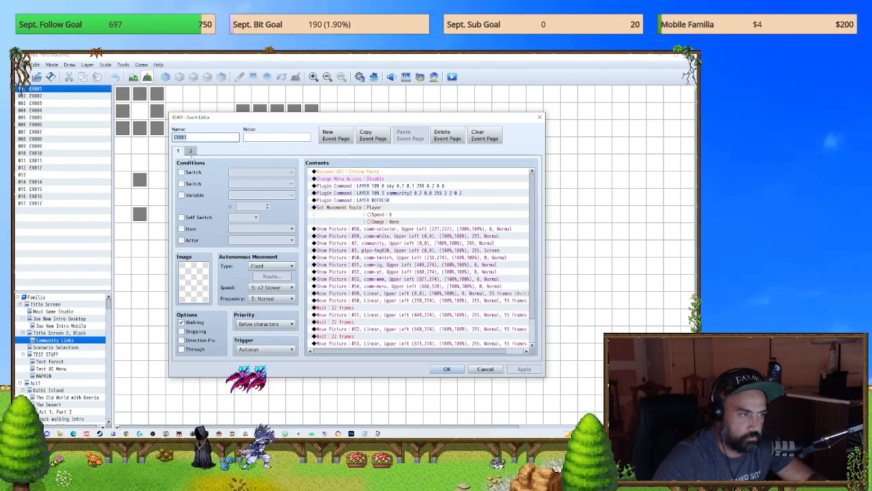
{"action": "left_click", "coordinate": [191, 151]}
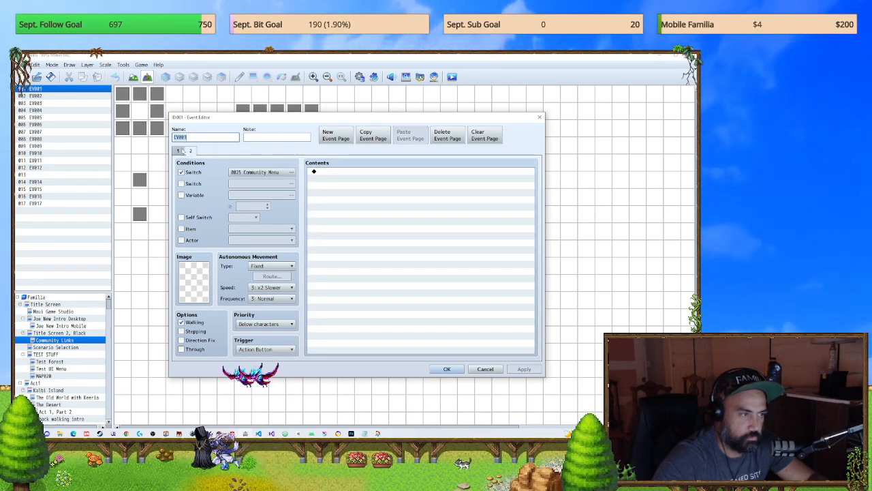
{"action": "left_click", "coordinate": [179, 150]}
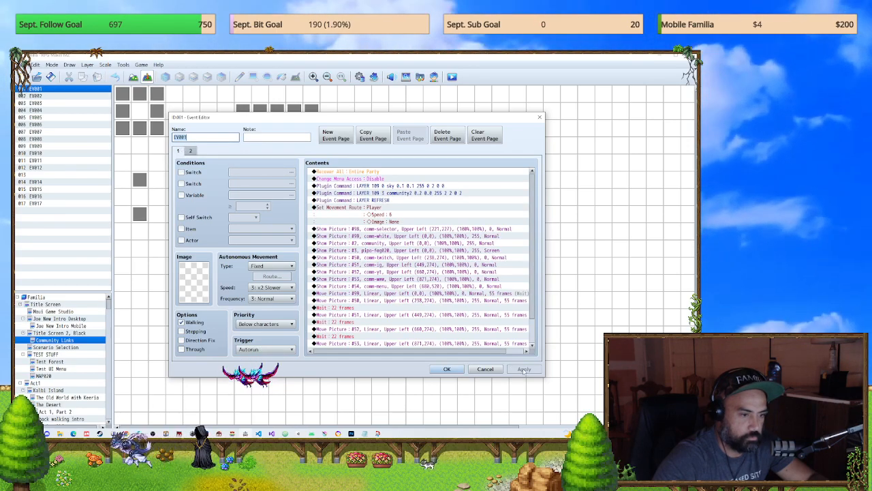
Step: Look through events EV001, EV016 and page 6 of EV015 on the Community Links map, closing each without changes
{"action": "left_click", "coordinate": [486, 368]}
{"action": "double_click", "coordinate": [208, 183]}
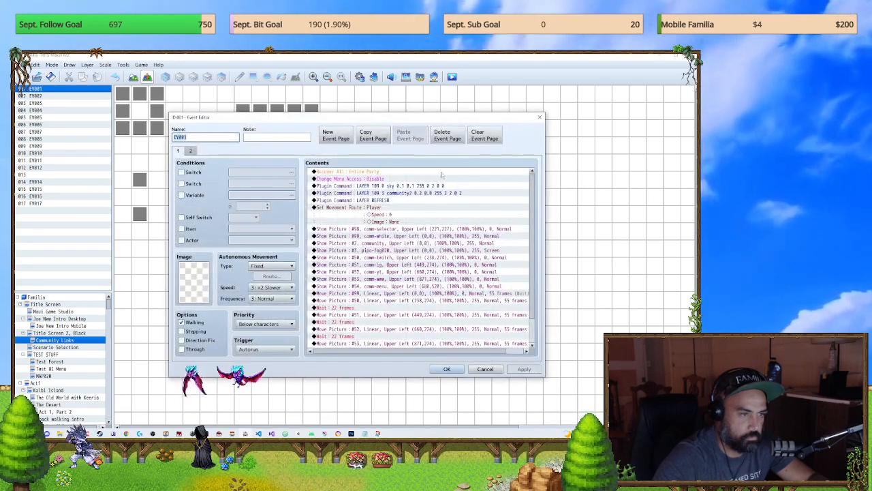
{"action": "key", "text": "Escape"}
{"action": "double_click", "coordinate": [139, 214]}
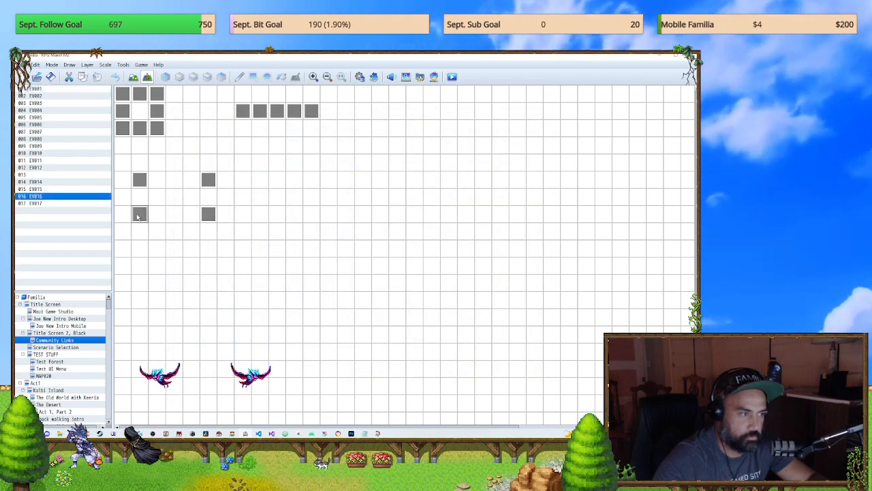
{"action": "key", "text": "Escape"}
{"action": "double_click", "coordinate": [140, 180]}
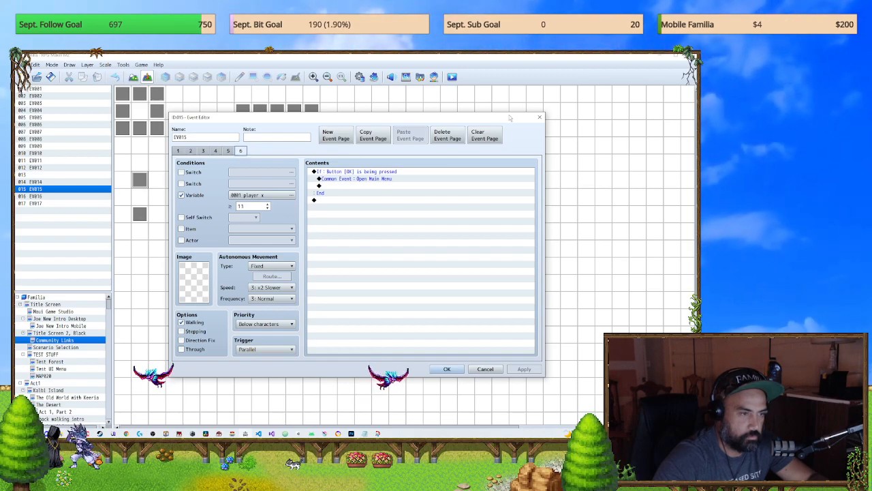
{"action": "left_click", "coordinate": [539, 117]}
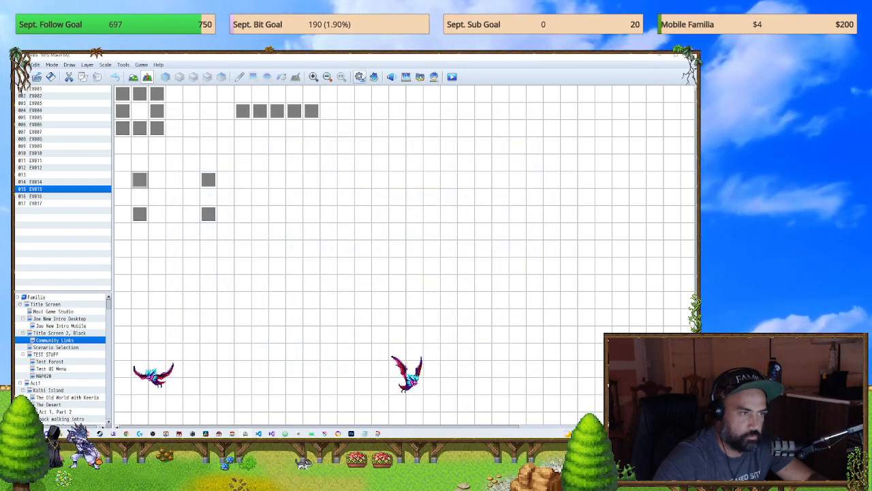
Step: Review the command list of the Open Main Menu common event in the database and close it without changes
{"action": "key", "text": "F9"}
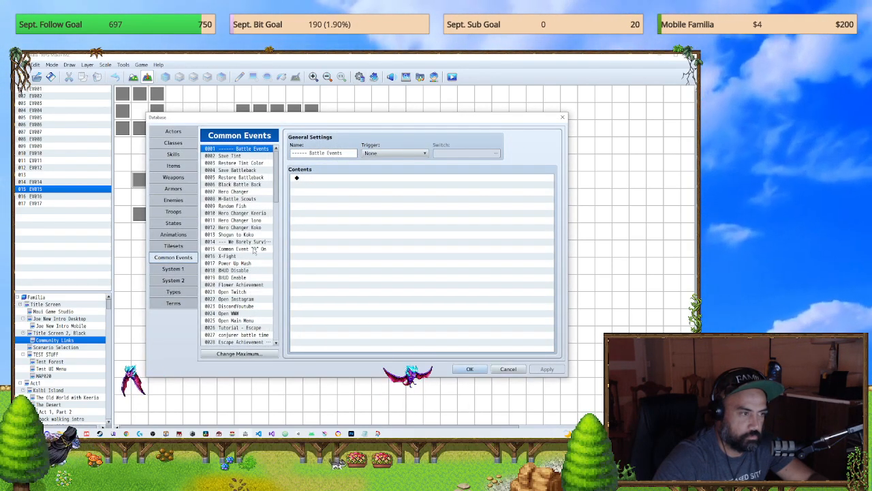
{"action": "scroll", "coordinate": [254, 251], "scroll_direction": "down", "scroll_amount": 2}
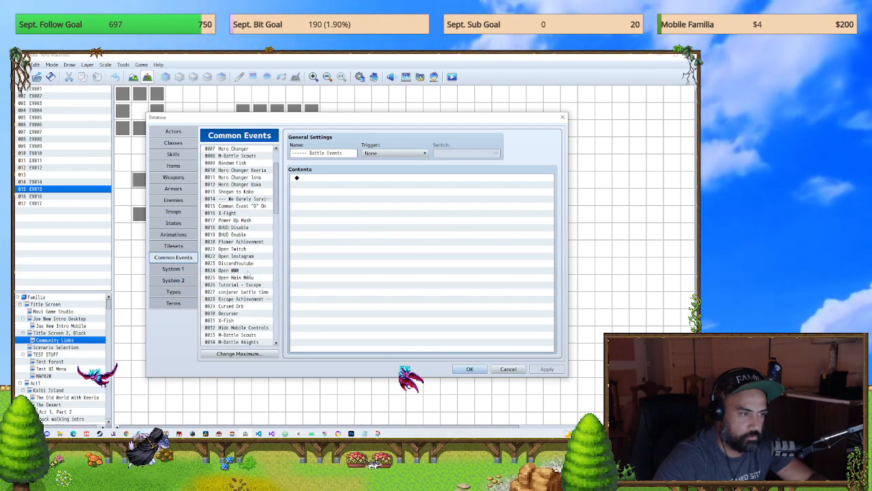
{"action": "scroll", "coordinate": [248, 273], "scroll_direction": "down", "scroll_amount": 2}
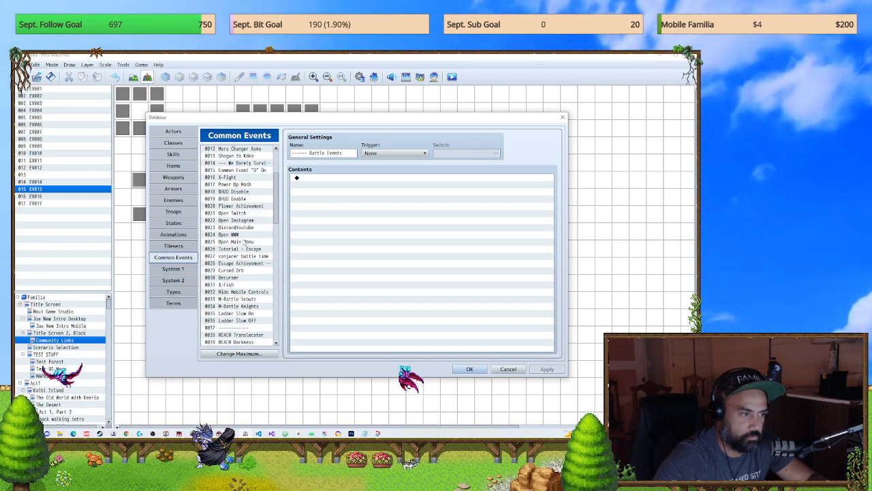
{"action": "left_click", "coordinate": [244, 242]}
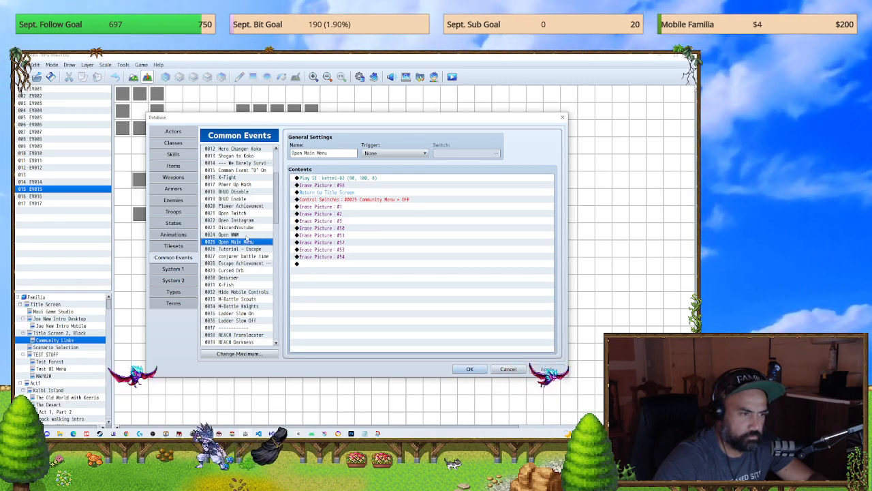
{"action": "double_click", "coordinate": [380, 200]}
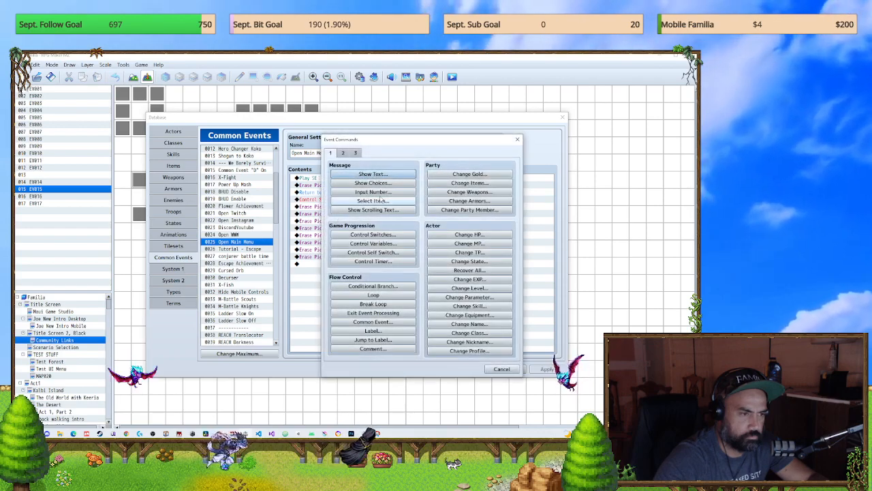
{"action": "left_click", "coordinate": [517, 139]}
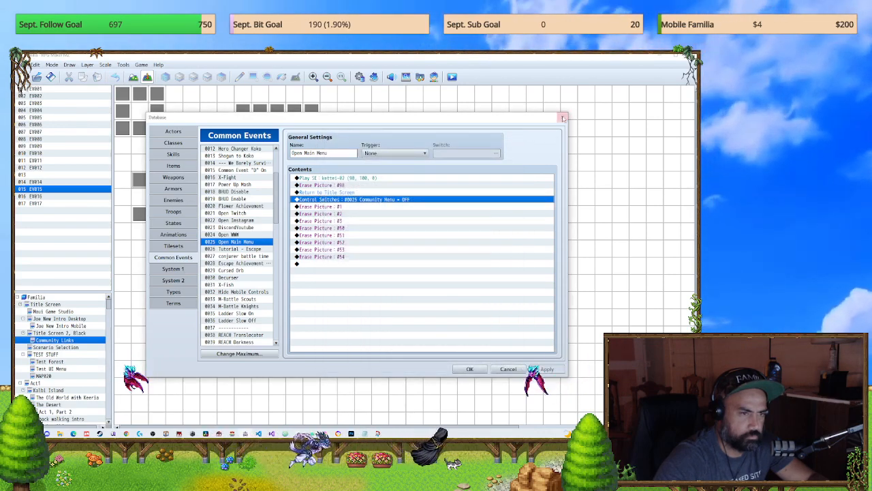
{"action": "left_click", "coordinate": [563, 118]}
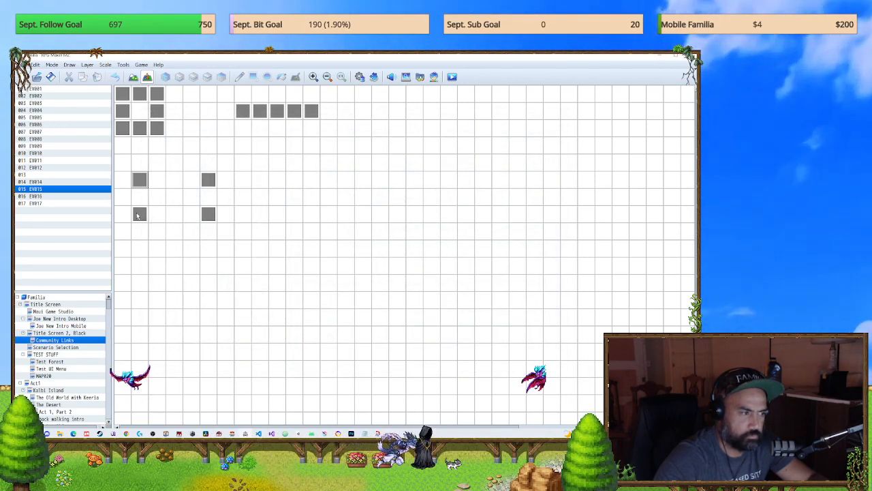
Step: Recheck events EV016, EV001 down to its last command, and EV017 without changes, and reopen EV015 on the Community Links map
{"action": "double_click", "coordinate": [139, 215]}
{"action": "left_click", "coordinate": [538, 119]}
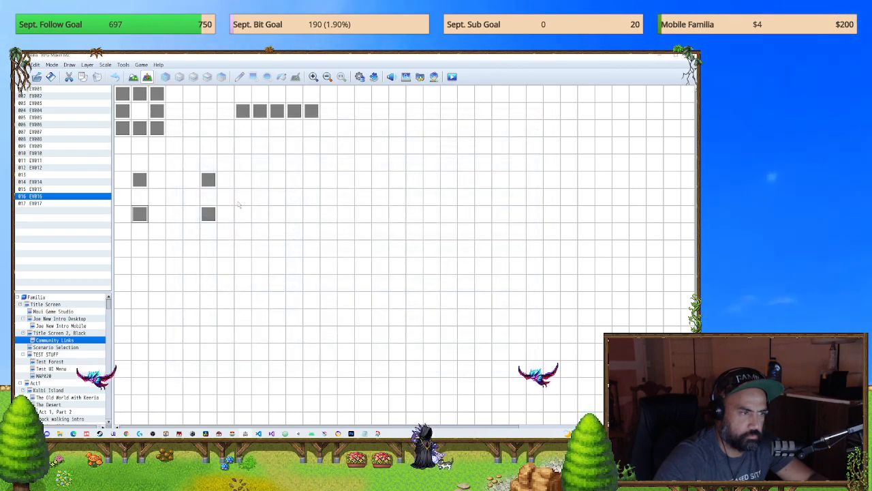
{"action": "double_click", "coordinate": [203, 178]}
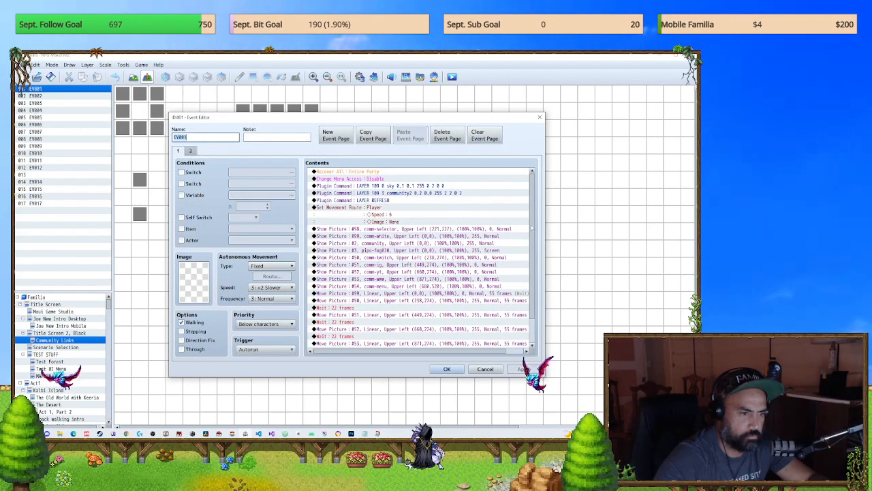
{"action": "left_click_drag", "start_coordinate": [531, 229], "coordinate": [526, 280]}
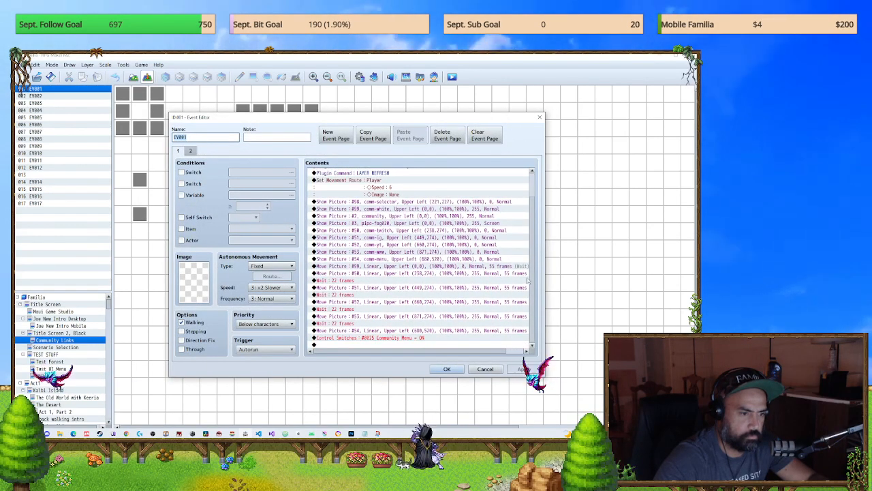
{"action": "left_click", "coordinate": [538, 119]}
{"action": "double_click", "coordinate": [210, 217]}
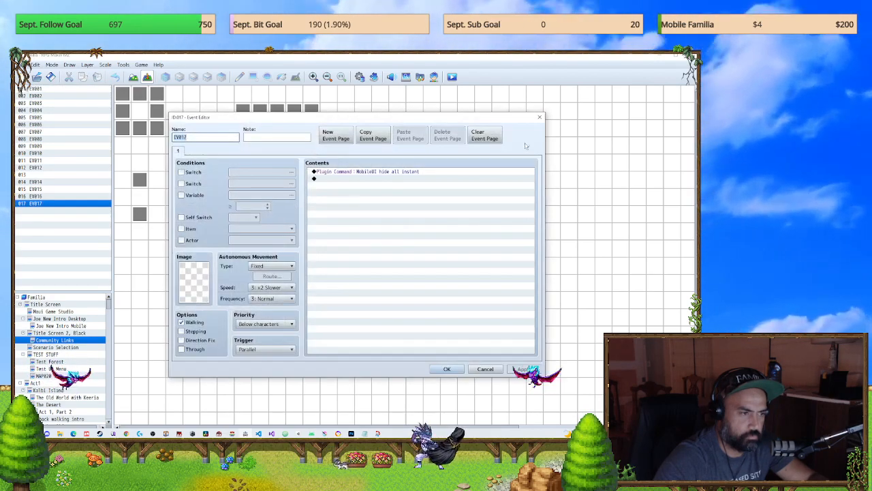
{"action": "left_click", "coordinate": [541, 118]}
{"action": "double_click", "coordinate": [141, 181]}
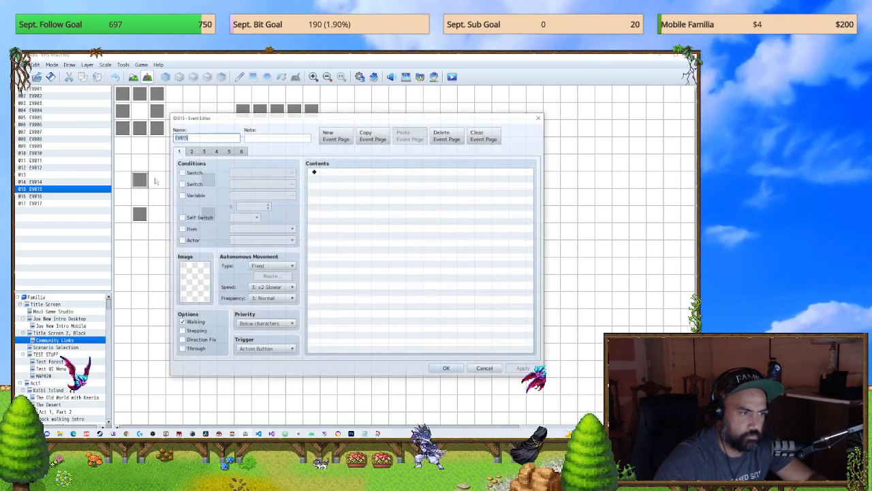
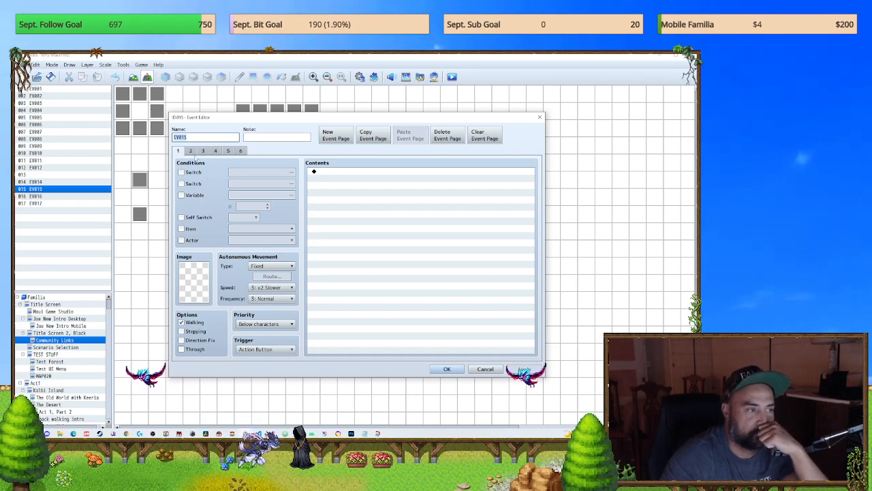
Step: Check pages 2 and 3 of EV015, close it, and read through the command list of EV001 on the Community Links map
{"action": "left_click", "coordinate": [190, 151]}
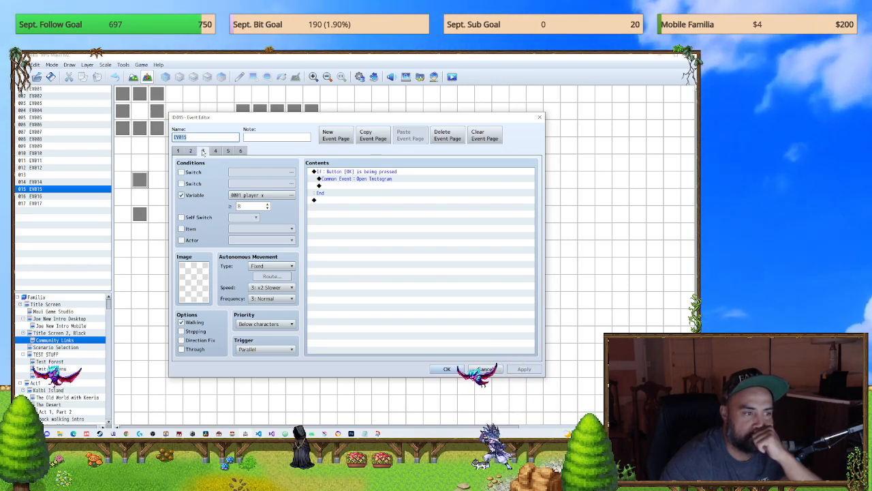
{"action": "left_click", "coordinate": [539, 117]}
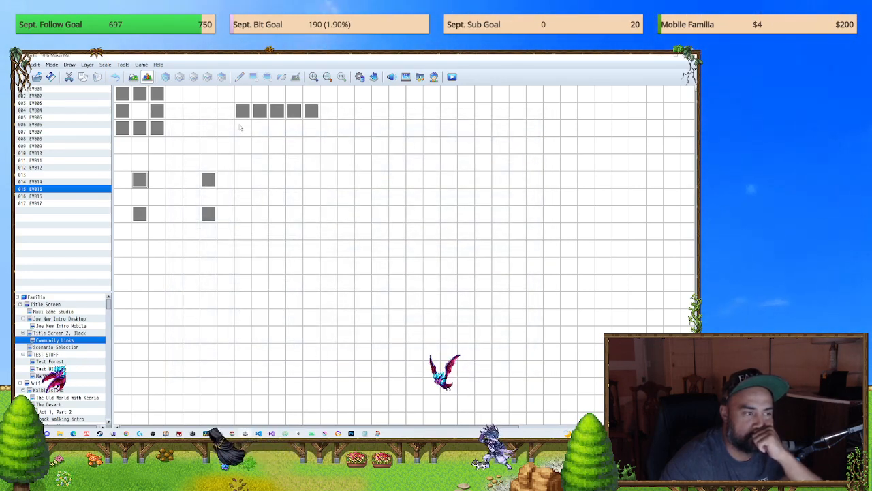
{"action": "double_click", "coordinate": [208, 181]}
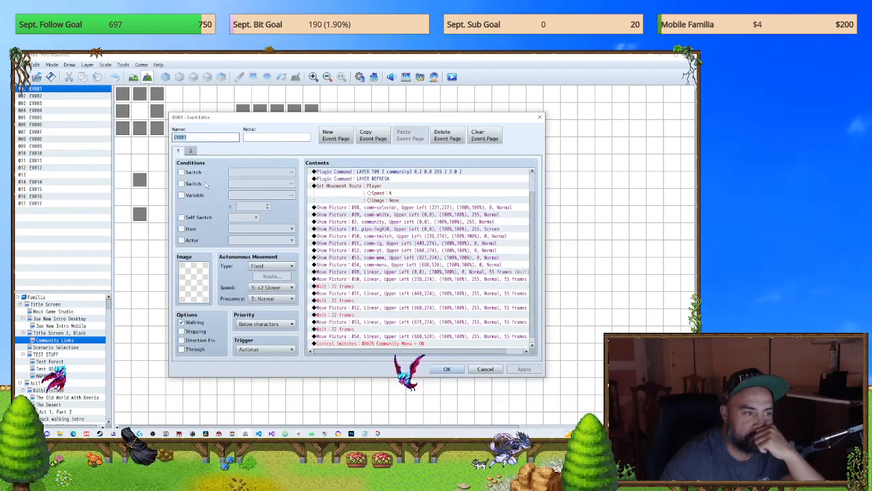
{"action": "scroll", "coordinate": [405, 210], "scroll_direction": "up", "scroll_amount": 1}
{"action": "scroll", "coordinate": [408, 214], "scroll_direction": "up", "scroll_amount": 1}
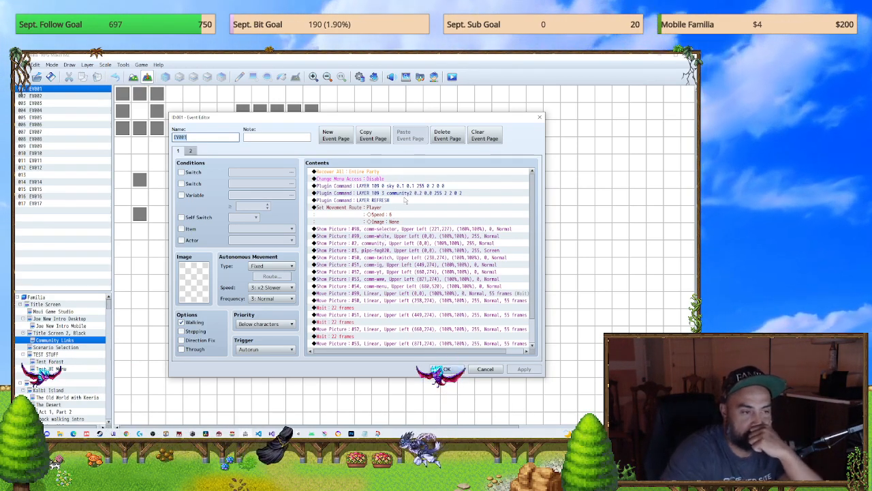
{"action": "left_click_drag", "start_coordinate": [397, 119], "coordinate": [350, 97]}
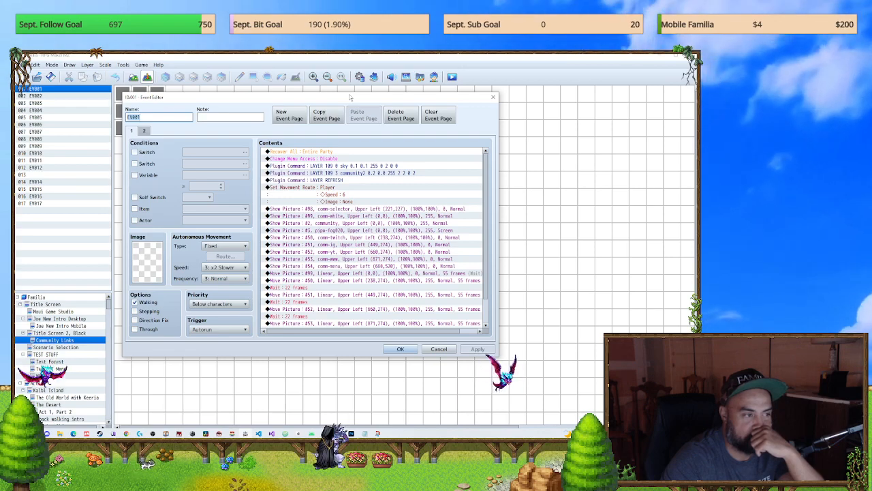
{"action": "left_click_drag", "start_coordinate": [351, 97], "coordinate": [345, 94]}
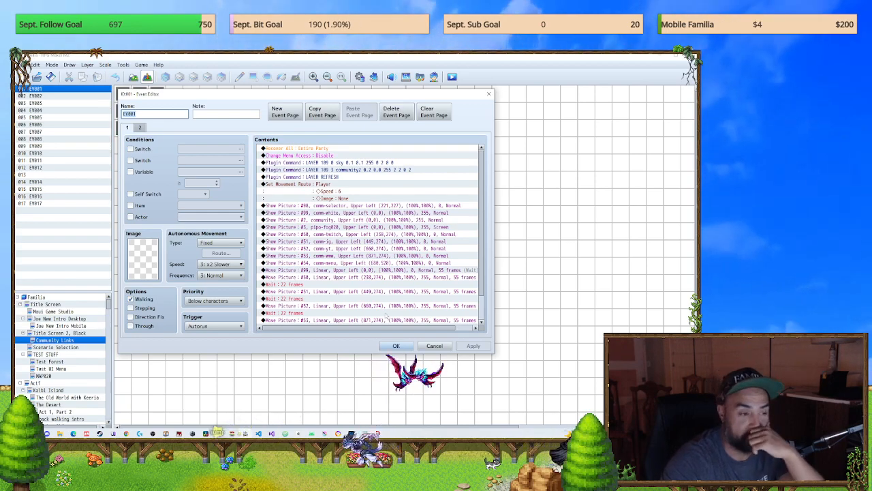
{"action": "scroll", "coordinate": [463, 272], "scroll_direction": "down", "scroll_amount": 2}
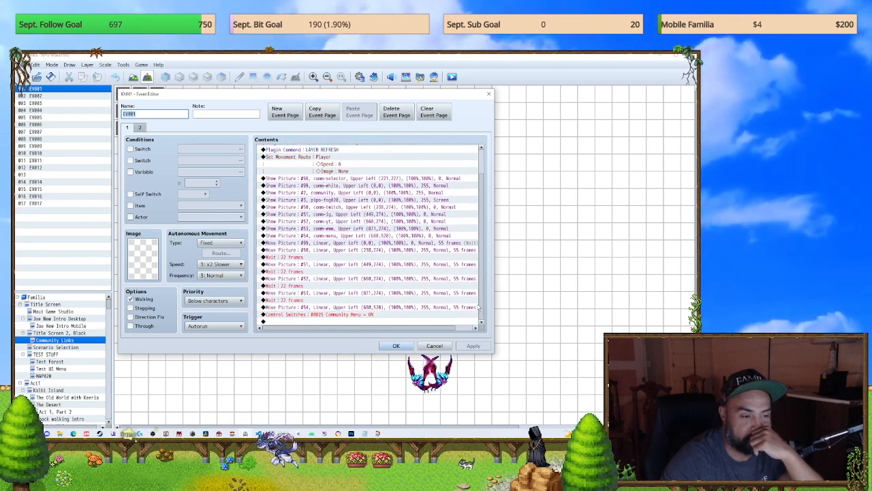
{"action": "scroll", "coordinate": [461, 246], "scroll_direction": "up", "scroll_amount": 2}
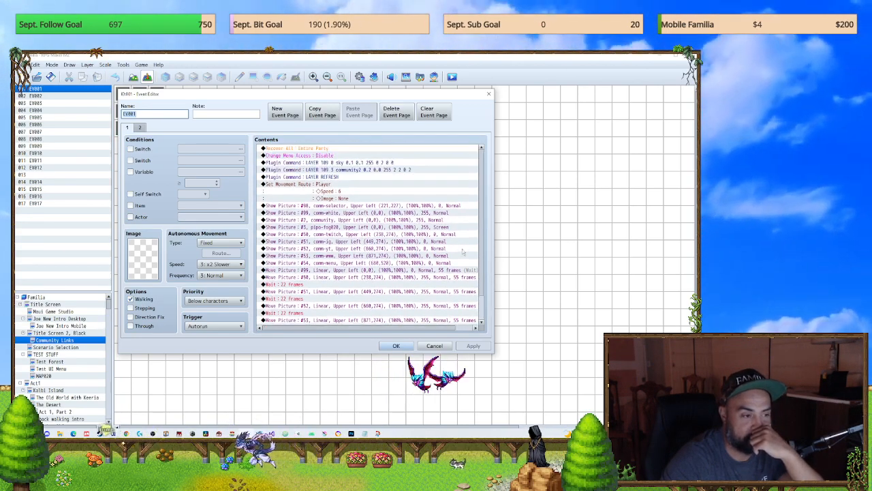
Step: Examine EV001's Show Picture commands from comm-selector to comm-yt and its page 2, closing the event without changes
{"action": "left_click", "coordinate": [334, 206]}
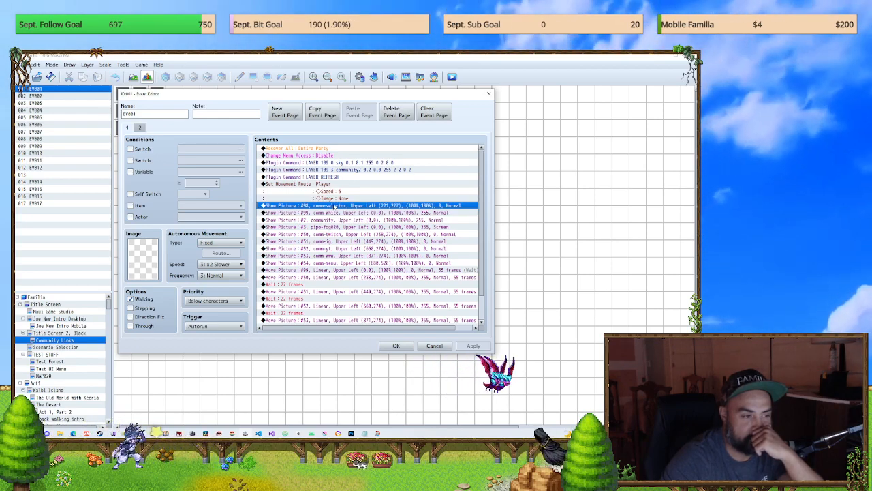
{"action": "left_click", "coordinate": [336, 228]}
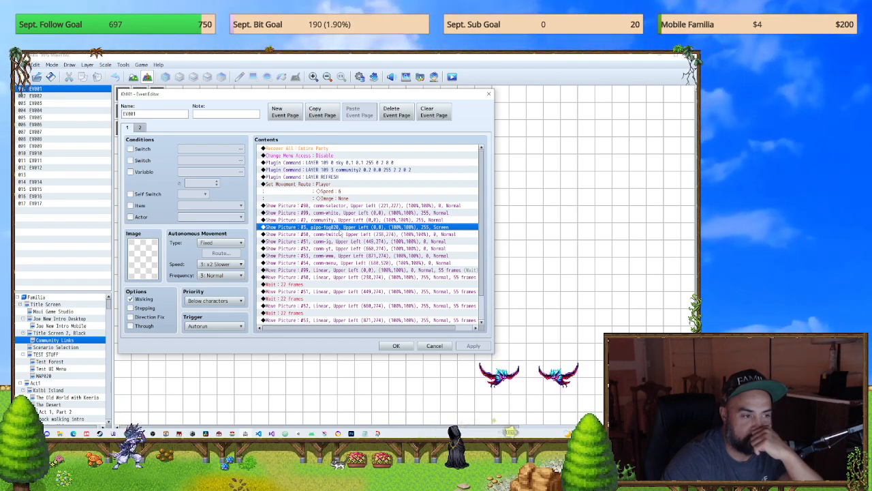
{"action": "left_click", "coordinate": [343, 235]}
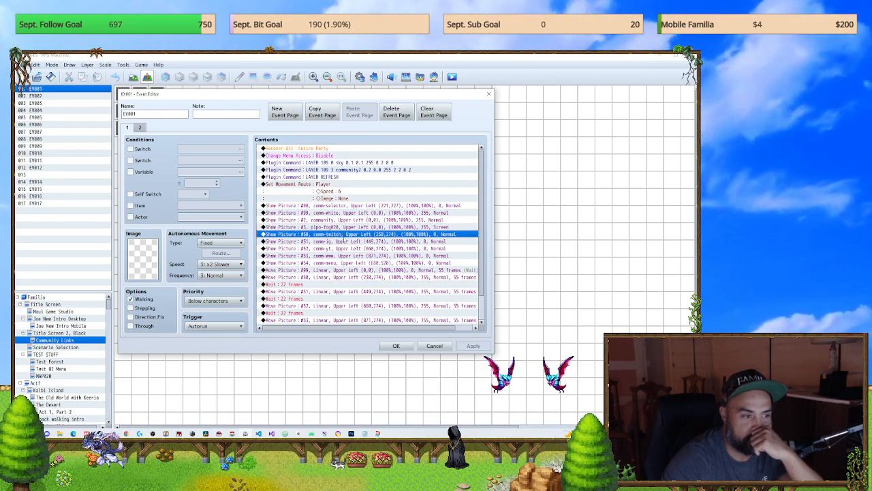
{"action": "left_click", "coordinate": [344, 242]}
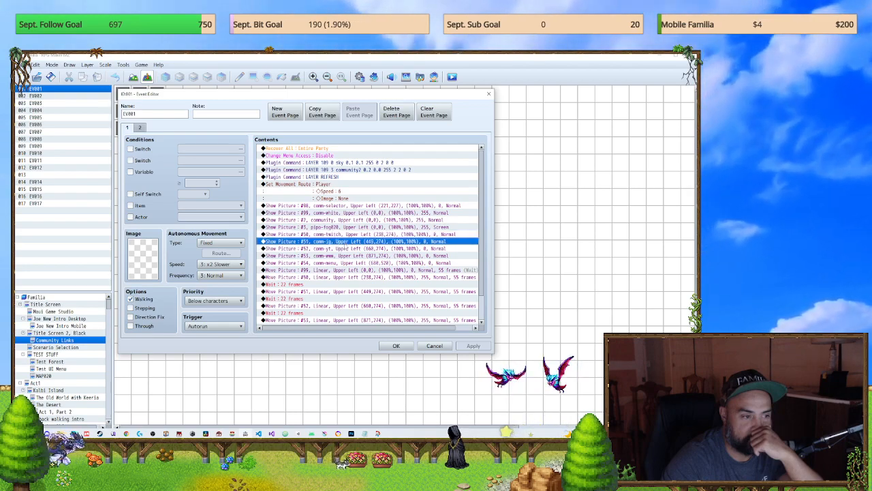
{"action": "left_click", "coordinate": [348, 250]}
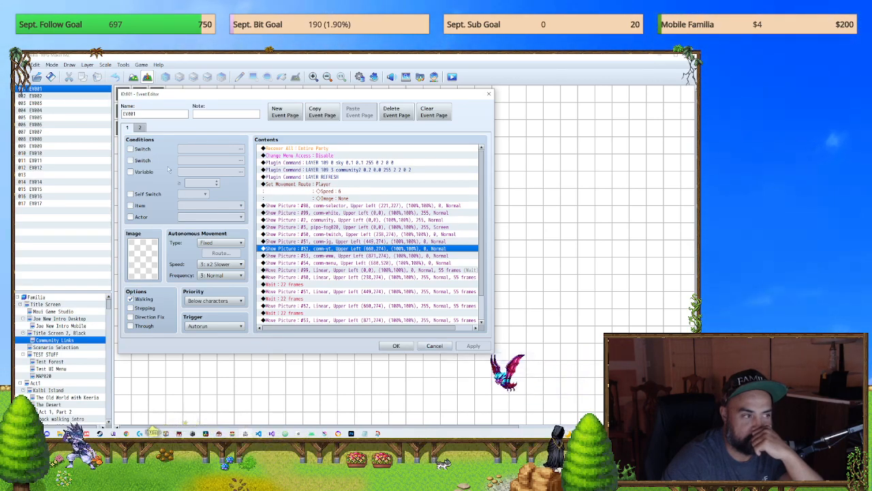
{"action": "left_click", "coordinate": [140, 128]}
{"action": "left_click", "coordinate": [434, 346]}
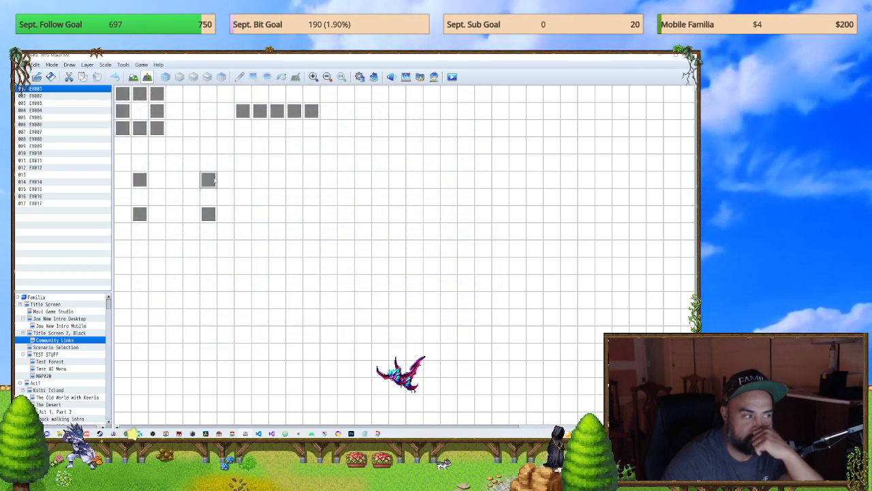
Step: Reopen EV001 on the Community Links map, read down to its last command, and close it without changes
{"action": "double_click", "coordinate": [208, 179]}
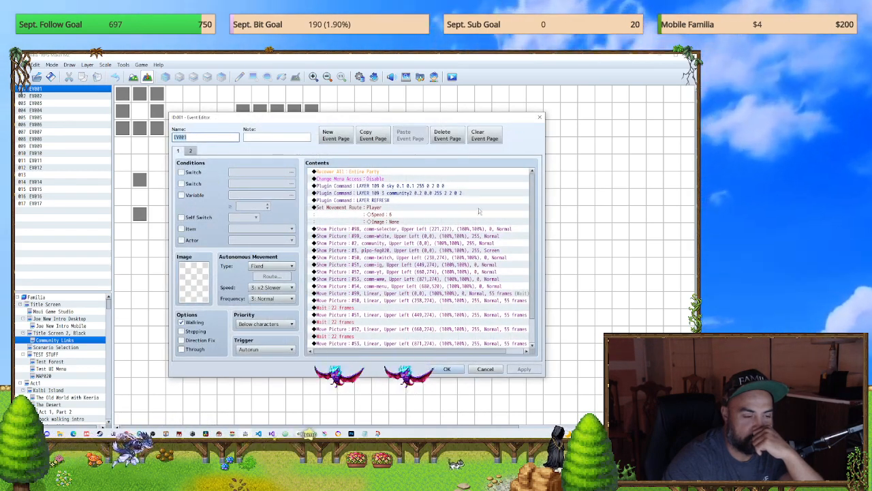
{"action": "left_click_drag", "start_coordinate": [535, 215], "coordinate": [532, 279]}
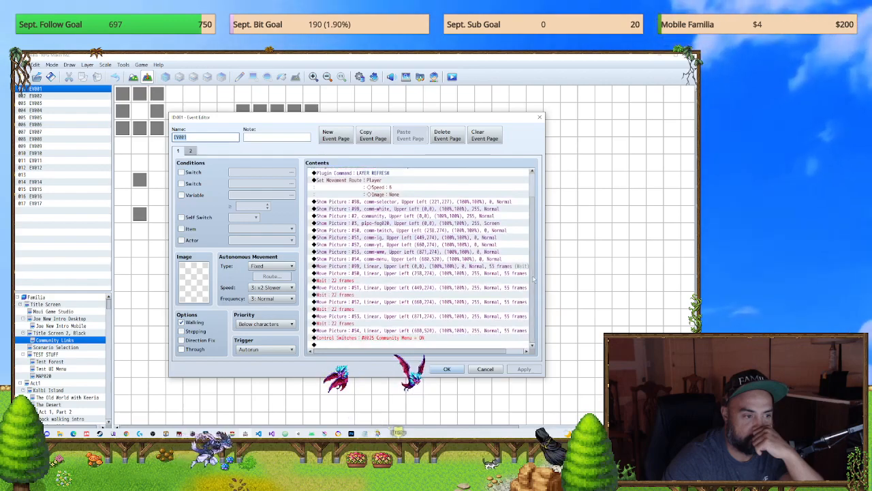
{"action": "left_click", "coordinate": [539, 117]}
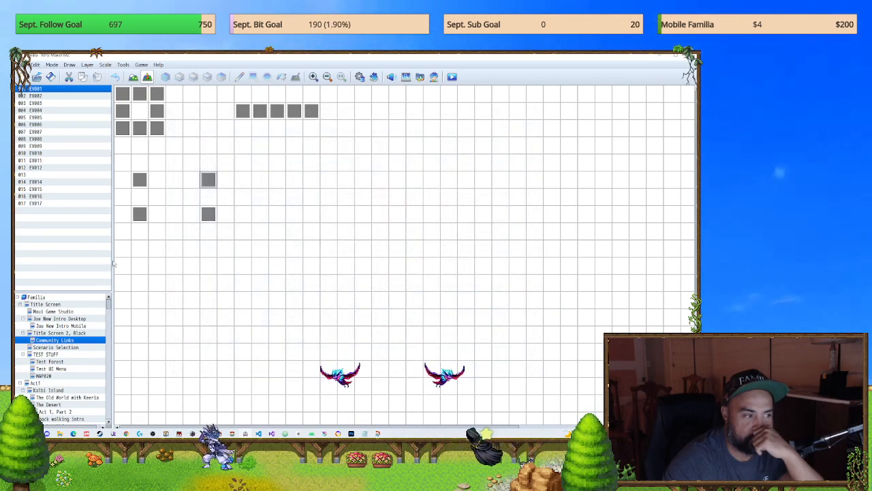
Step: Switch to the MAP020 test map, inspect the command list of its EV001 character event, and close it without changes
{"action": "left_click", "coordinate": [47, 376]}
{"action": "left_click", "coordinate": [51, 369]}
{"action": "left_click", "coordinate": [48, 376]}
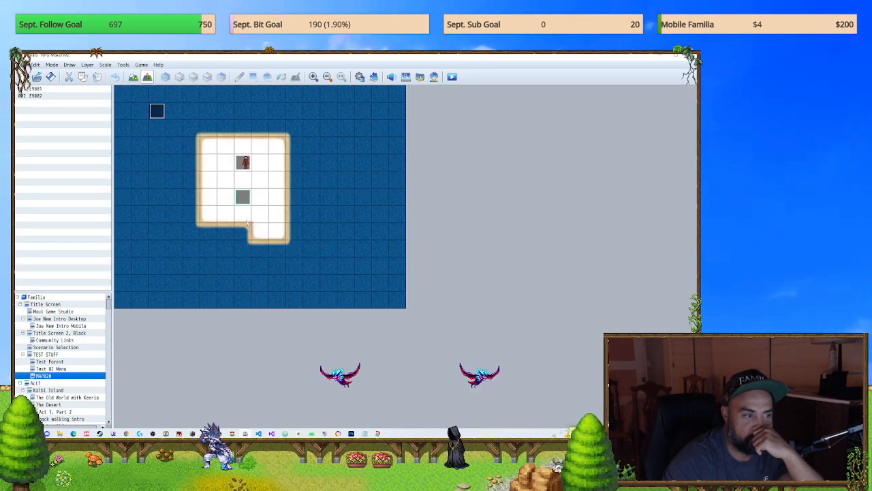
{"action": "left_click", "coordinate": [246, 166]}
{"action": "double_click", "coordinate": [246, 166]}
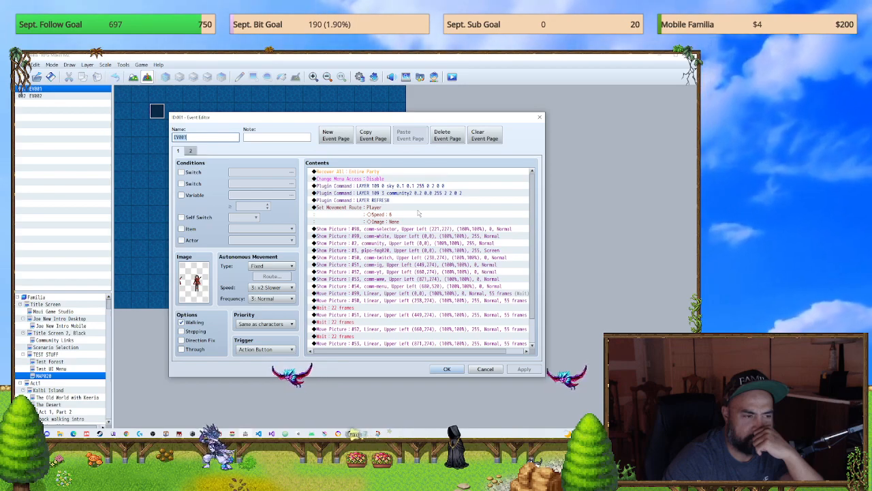
{"action": "left_click", "coordinate": [539, 117]}
Step: Look through the common events around Open Main Menu, Open WWW and DiscordYoutube in the database, moving up to We Barely Survived
{"action": "left_click", "coordinate": [360, 76]}
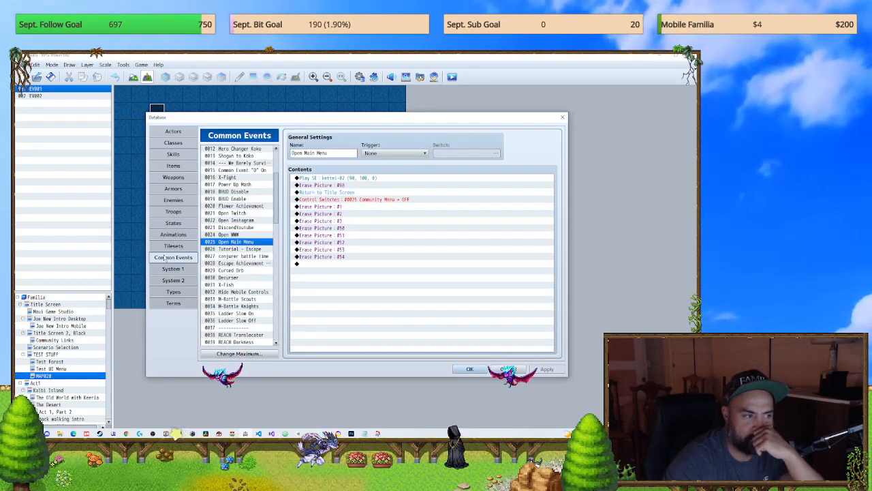
{"action": "left_click", "coordinate": [245, 235]}
{"action": "left_click", "coordinate": [246, 228]}
{"action": "left_click", "coordinate": [246, 234]}
{"action": "left_click", "coordinate": [246, 242]}
{"action": "left_click", "coordinate": [246, 234]}
{"action": "left_click_drag", "start_coordinate": [249, 211], "coordinate": [253, 169]}
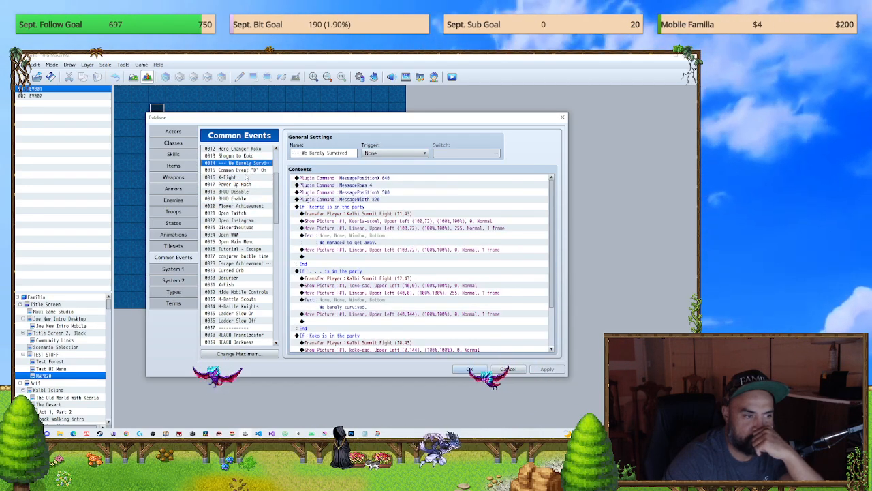
Step: Inspect the commands of the Common Event "D" On and X-Fight common events and their neighbours
{"action": "left_click", "coordinate": [250, 172]}
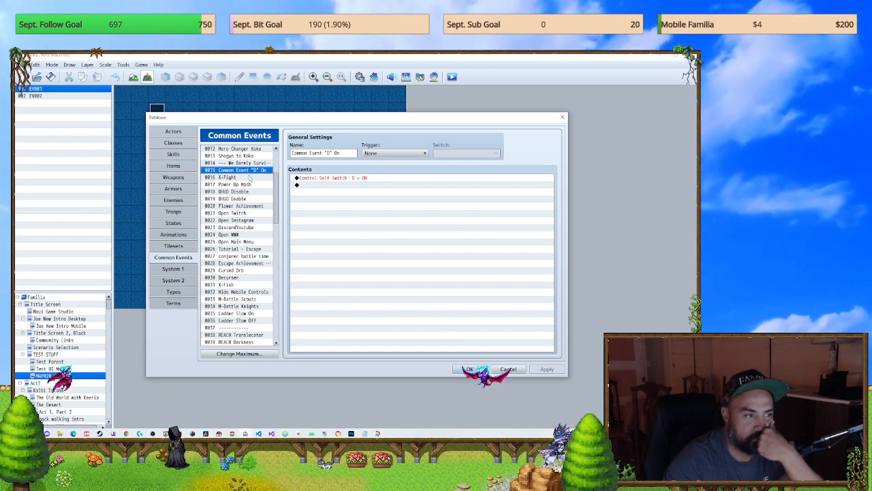
{"action": "left_click", "coordinate": [250, 177]}
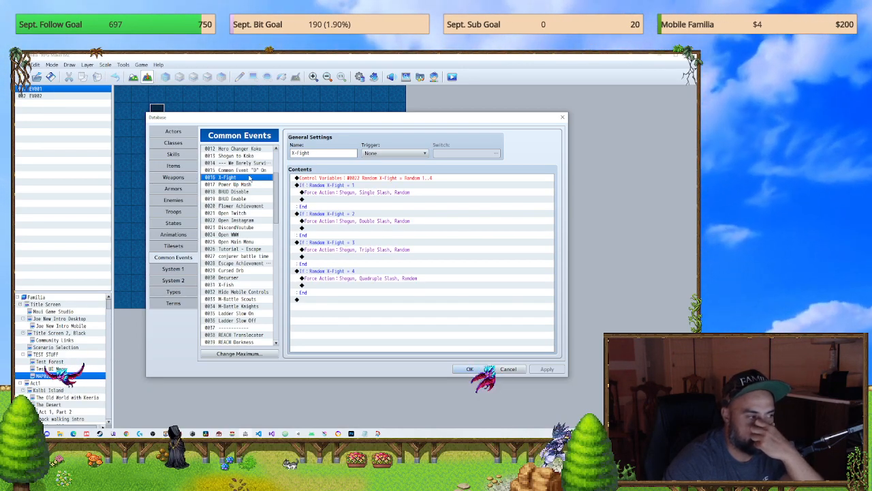
{"action": "left_click", "coordinate": [249, 185]}
{"action": "left_click", "coordinate": [249, 191]}
{"action": "left_click", "coordinate": [248, 180]}
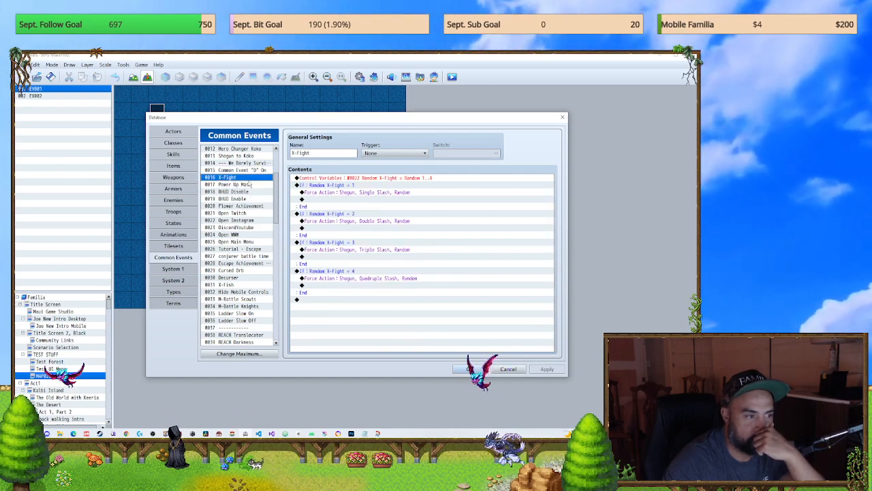
Step: Examine the full command list of the Power Up Mash common event, including its pushbutton, notacheater and cheater labels
{"action": "left_click", "coordinate": [250, 185]}
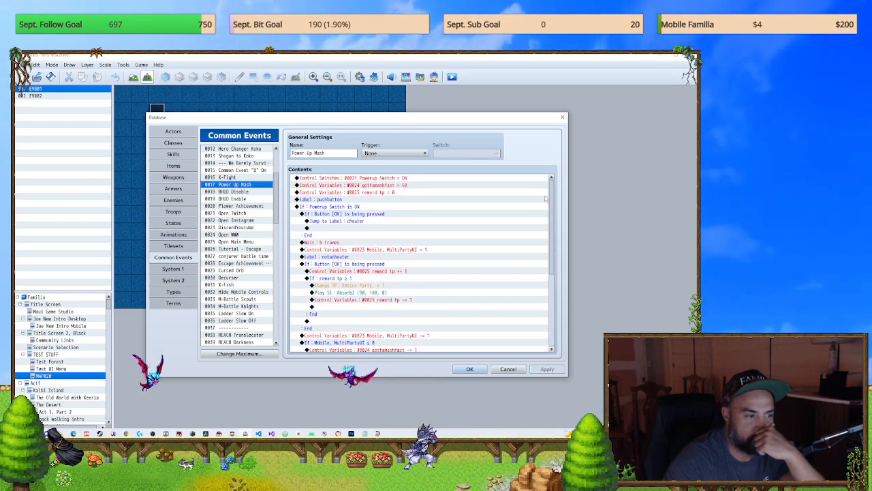
{"action": "scroll", "coordinate": [545, 196], "scroll_direction": "down", "scroll_amount": 4}
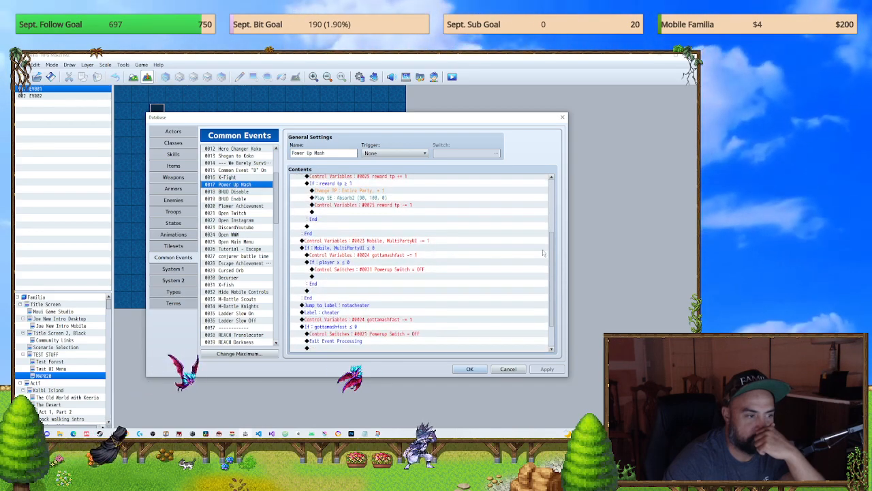
{"action": "left_click_drag", "start_coordinate": [279, 197], "coordinate": [288, 169]}
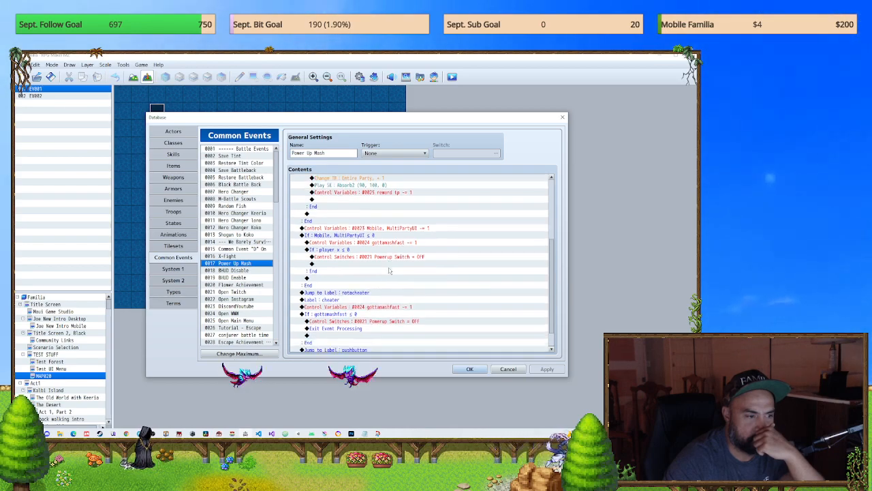
{"action": "scroll", "coordinate": [387, 270], "scroll_direction": "down", "scroll_amount": 2}
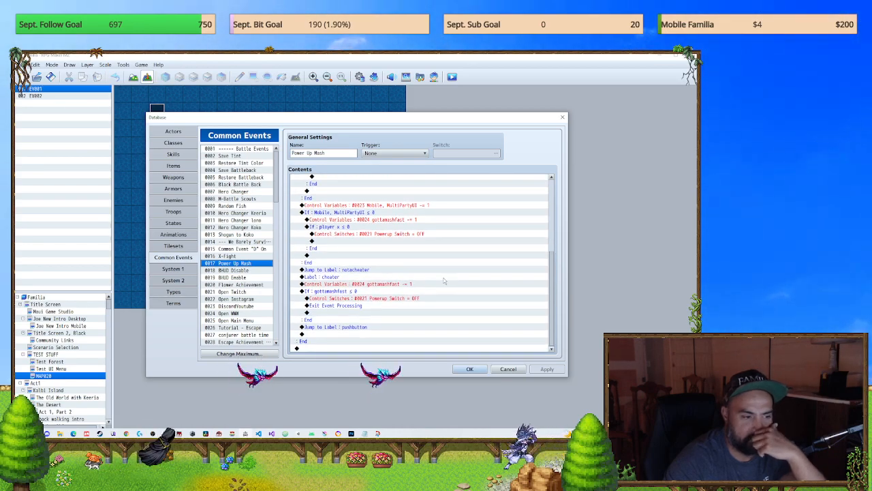
{"action": "scroll", "coordinate": [443, 285], "scroll_direction": "up", "scroll_amount": 1}
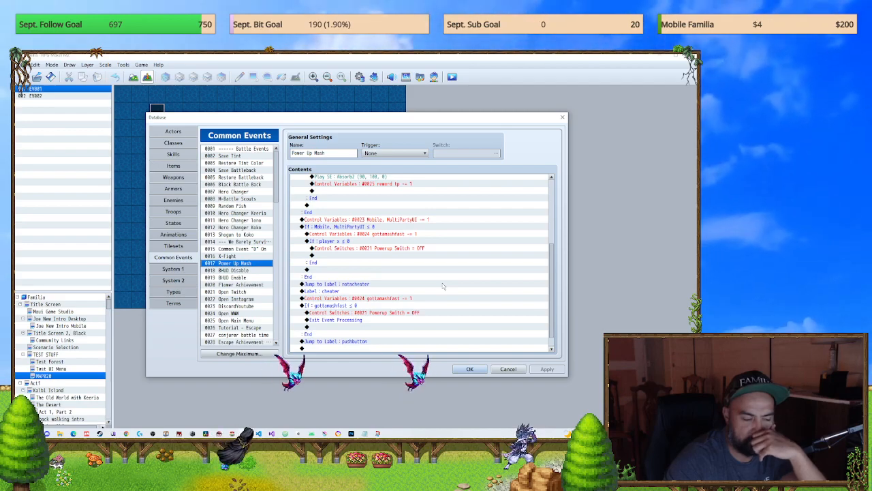
{"action": "scroll", "coordinate": [442, 284], "scroll_direction": "up", "scroll_amount": 1}
{"action": "scroll", "coordinate": [443, 282], "scroll_direction": "up", "scroll_amount": 2}
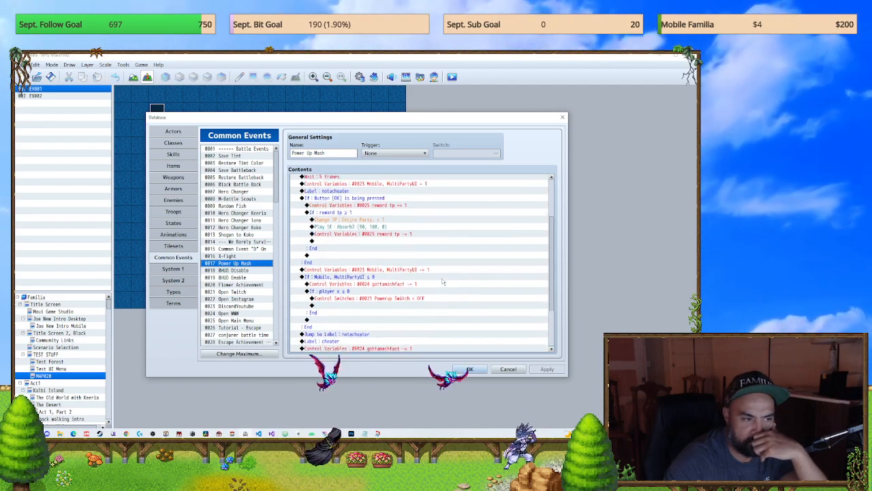
{"action": "scroll", "coordinate": [442, 281], "scroll_direction": "up", "scroll_amount": 1}
{"action": "scroll", "coordinate": [443, 281], "scroll_direction": "up", "scroll_amount": 1}
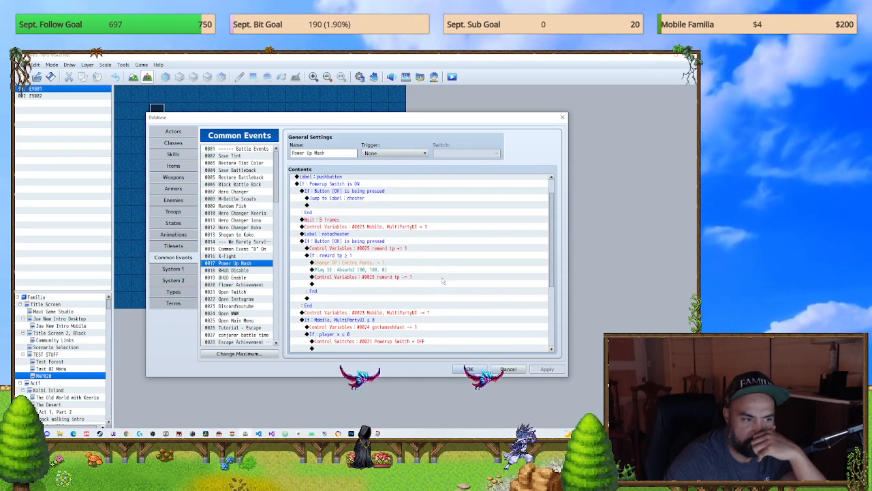
{"action": "scroll", "coordinate": [442, 281], "scroll_direction": "up", "scroll_amount": 1}
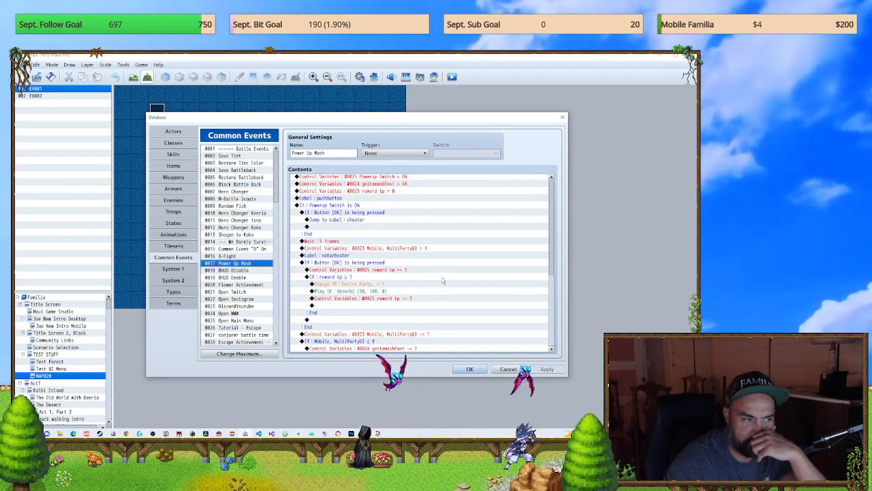
{"action": "scroll", "coordinate": [359, 268], "scroll_direction": "up", "scroll_amount": 1}
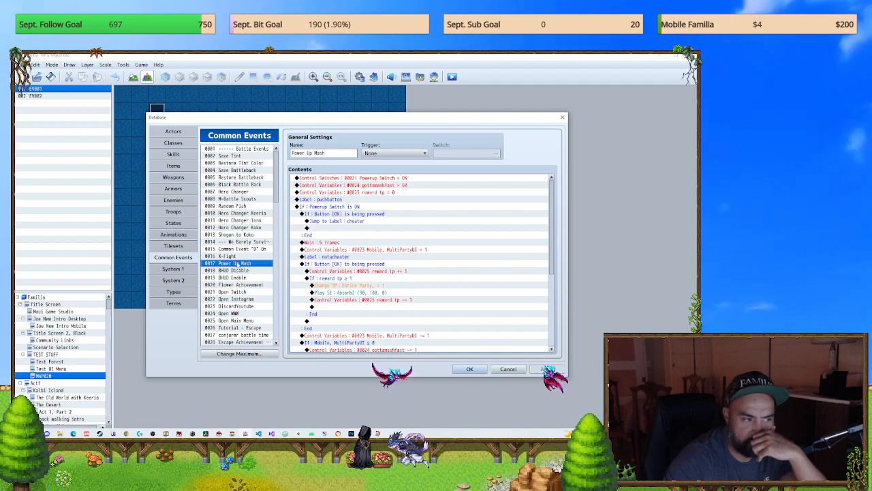
Step: Clear the Power Up Mash common event and select its emptied slot 0017
{"action": "right_click", "coordinate": [237, 264]}
{"action": "left_click", "coordinate": [259, 297]}
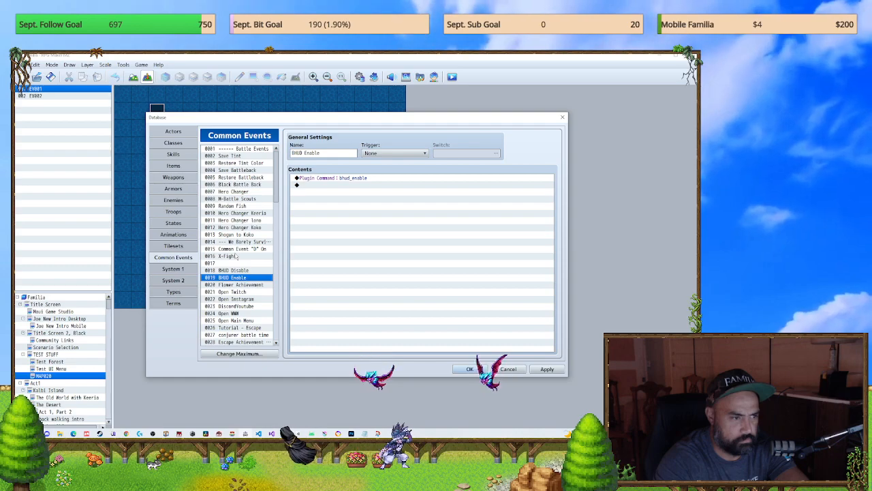
{"action": "left_click", "coordinate": [235, 263]}
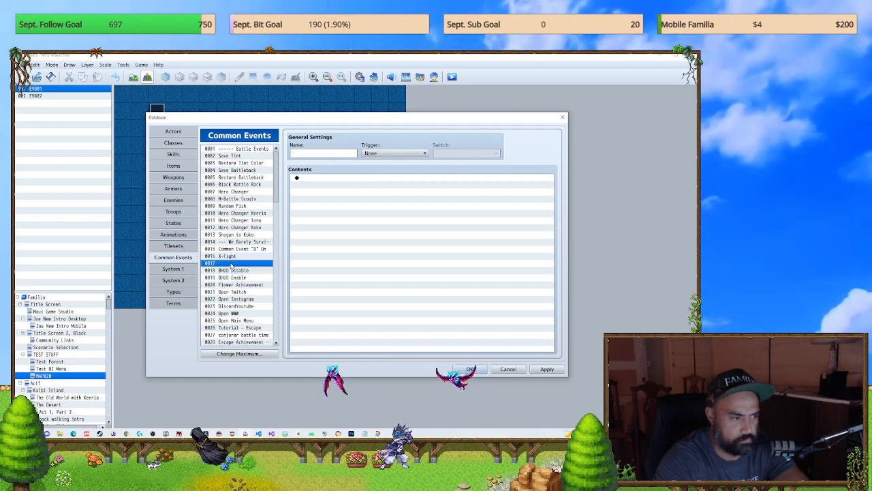
Step: Look through the common events from X-Fight up past Shogun to Koko and the Hero Changer entries to Random Fish
{"action": "left_click", "coordinate": [233, 255]}
{"action": "left_click", "coordinate": [233, 250]}
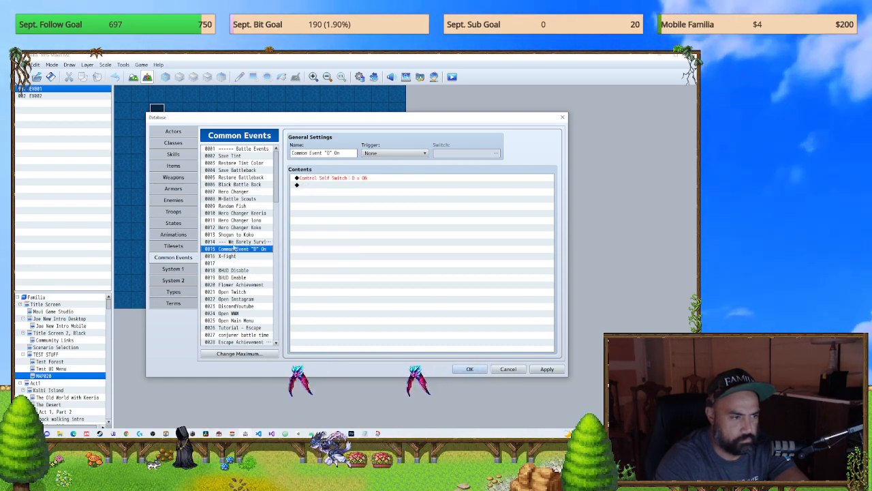
{"action": "left_click", "coordinate": [236, 235]}
{"action": "left_click", "coordinate": [237, 241]}
{"action": "left_click", "coordinate": [238, 235]}
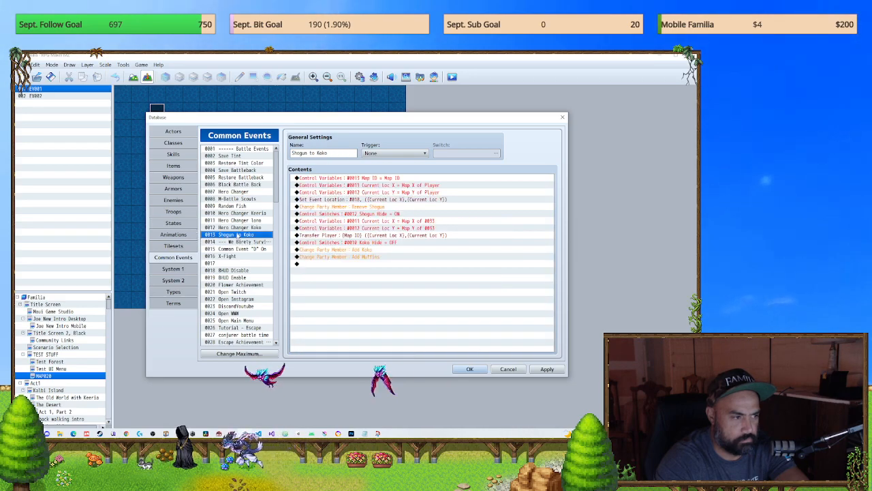
{"action": "left_click", "coordinate": [238, 228]}
{"action": "left_click", "coordinate": [240, 220]}
{"action": "left_click", "coordinate": [241, 213]}
{"action": "left_click", "coordinate": [241, 206]}
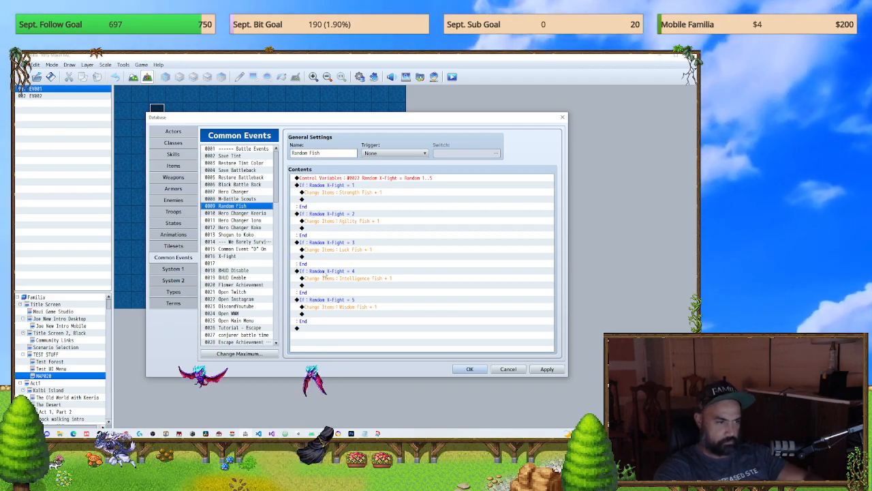
Step: Inspect the second Random X-Fight condition in the Random Fish common event and compare the event with X-Fight
{"action": "double_click", "coordinate": [341, 214]}
{"action": "left_click", "coordinate": [516, 141]}
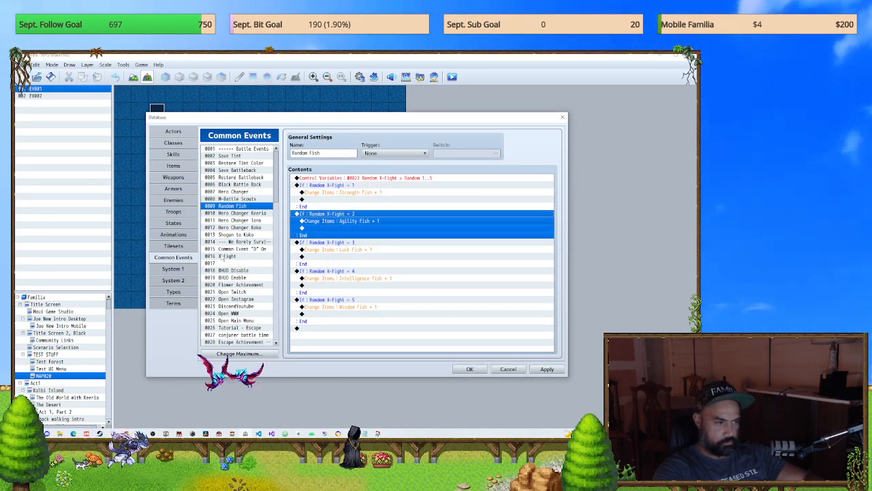
{"action": "left_click", "coordinate": [225, 257]}
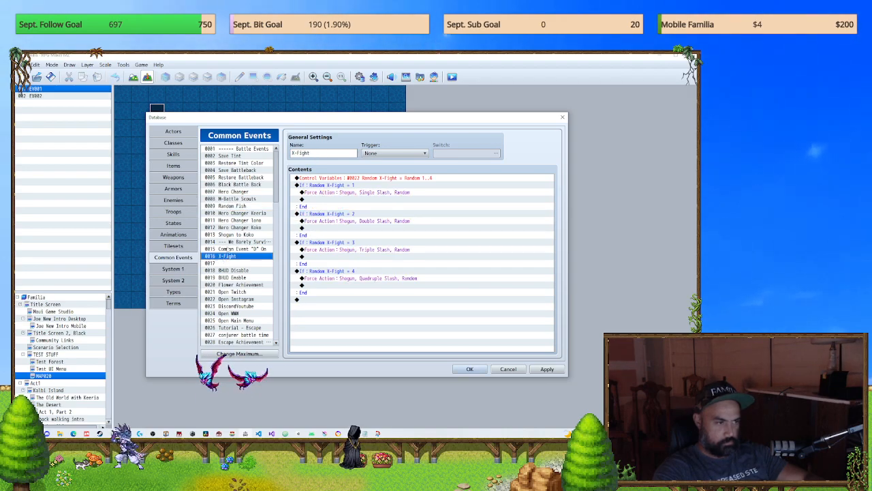
{"action": "left_click", "coordinate": [235, 205]}
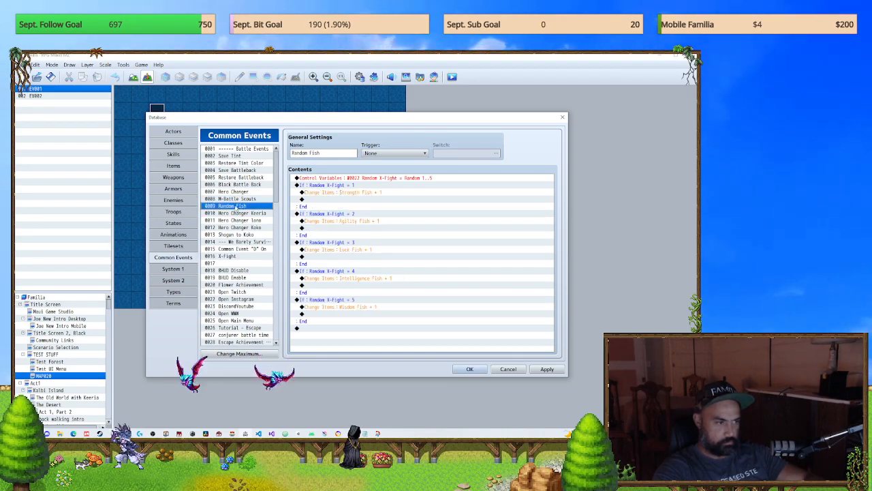
Step: Examine the Hero Changer, battleback and tint common events up to the Battle Events heading, including the full Restore Tint Color script
{"action": "left_click", "coordinate": [238, 191]}
{"action": "left_click", "coordinate": [239, 184]}
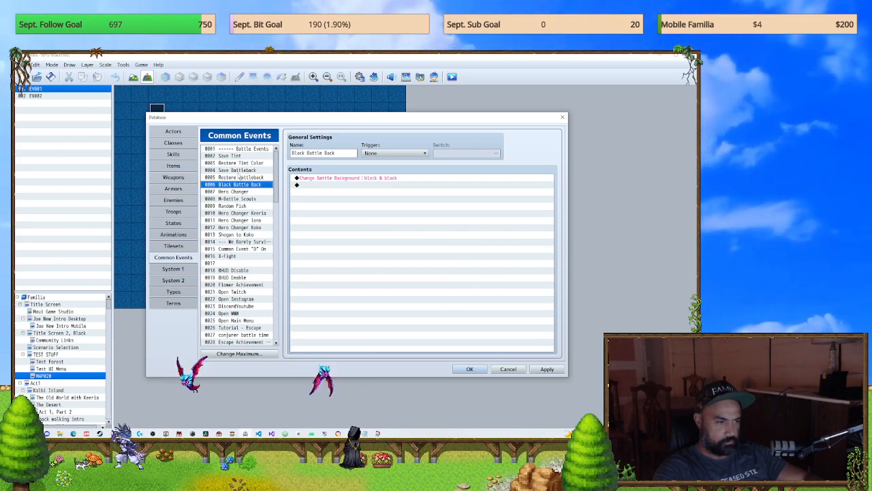
{"action": "left_click", "coordinate": [240, 177]}
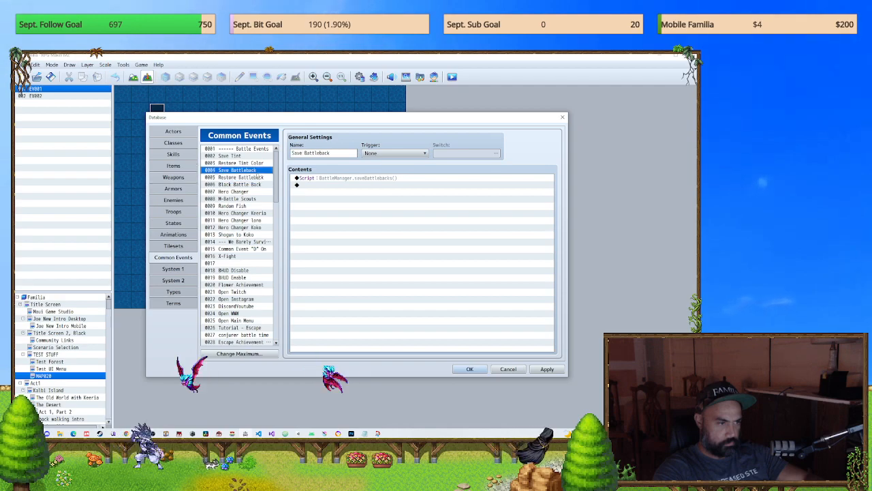
{"action": "key", "text": "Up"}
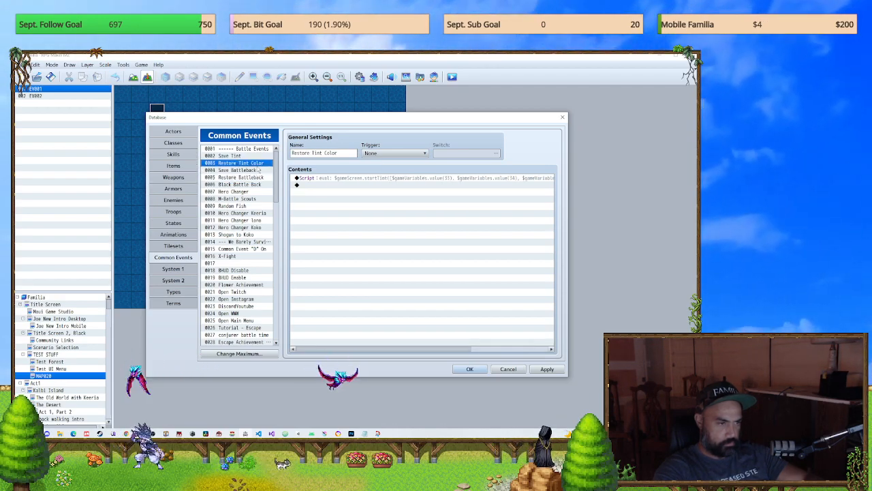
{"action": "left_click_drag", "start_coordinate": [438, 351], "coordinate": [542, 346]}
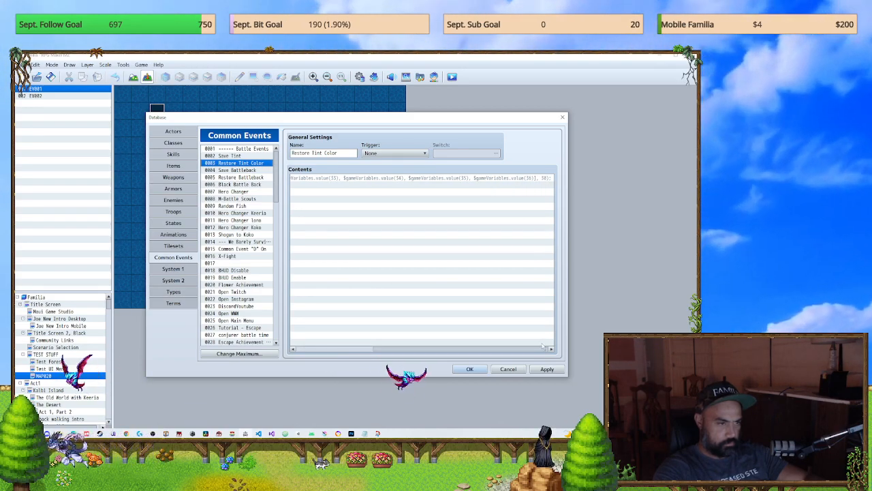
{"action": "left_click_drag", "start_coordinate": [536, 346], "coordinate": [421, 340]}
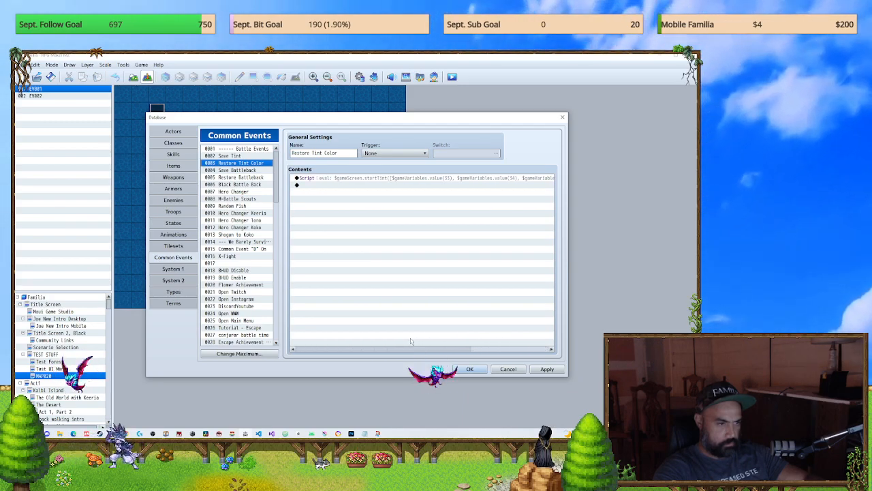
{"action": "left_click", "coordinate": [230, 156]}
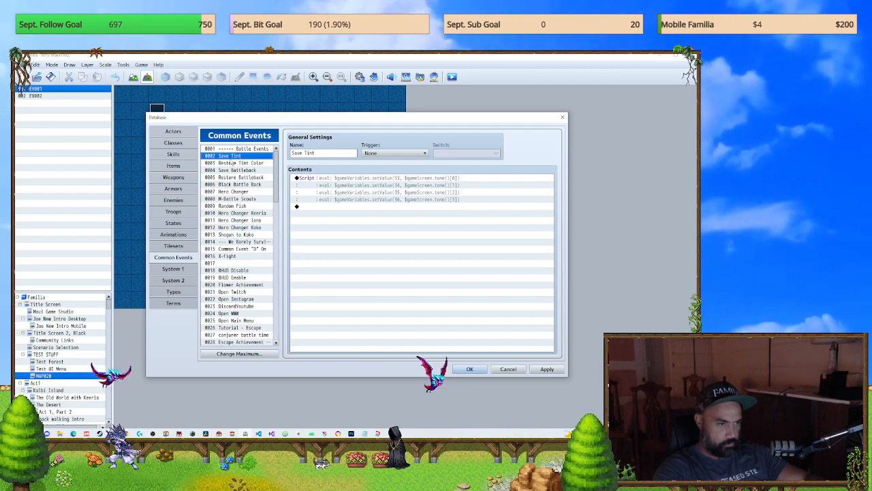
{"action": "key", "text": "Up"}
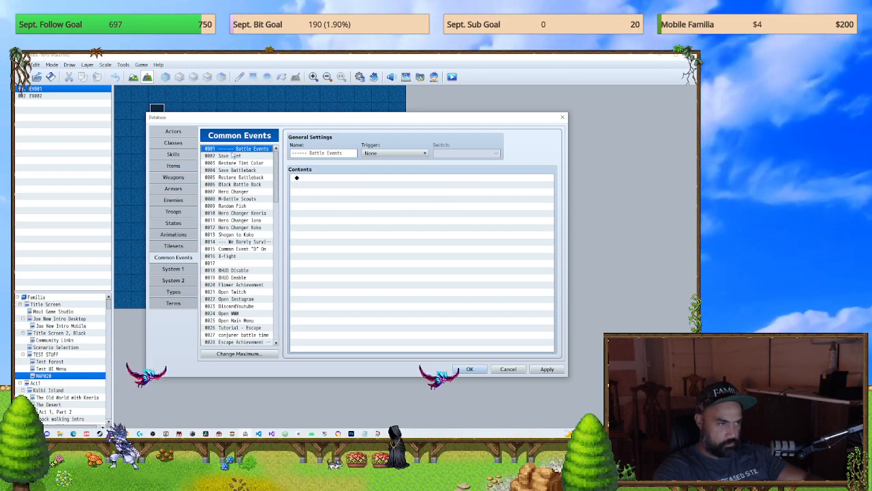
Step: Look down the common events to Flower Achievement and examine its variable, condition and achievement script commands
{"action": "left_click", "coordinate": [235, 206]}
{"action": "left_click", "coordinate": [237, 220]}
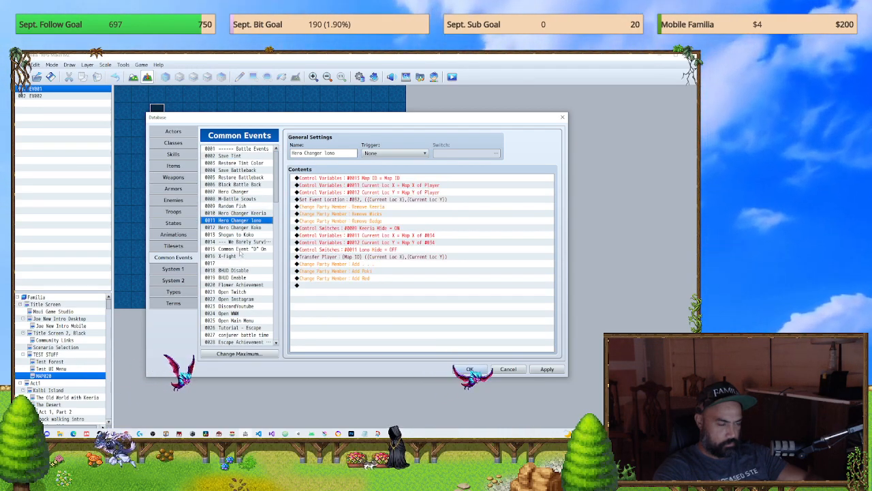
{"action": "left_click", "coordinate": [240, 249]}
{"action": "left_click", "coordinate": [240, 264]}
{"action": "left_click", "coordinate": [253, 285]}
{"action": "scroll", "coordinate": [253, 285], "scroll_direction": "down", "scroll_amount": 1}
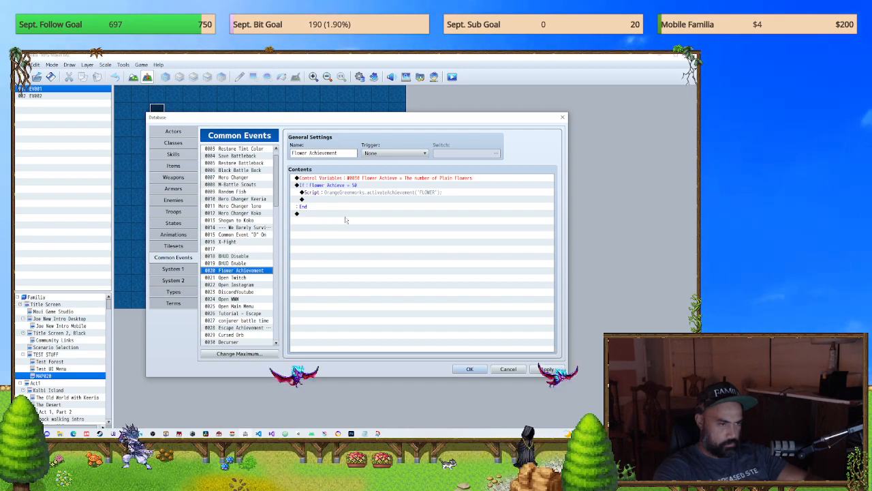
{"action": "left_click", "coordinate": [465, 213]}
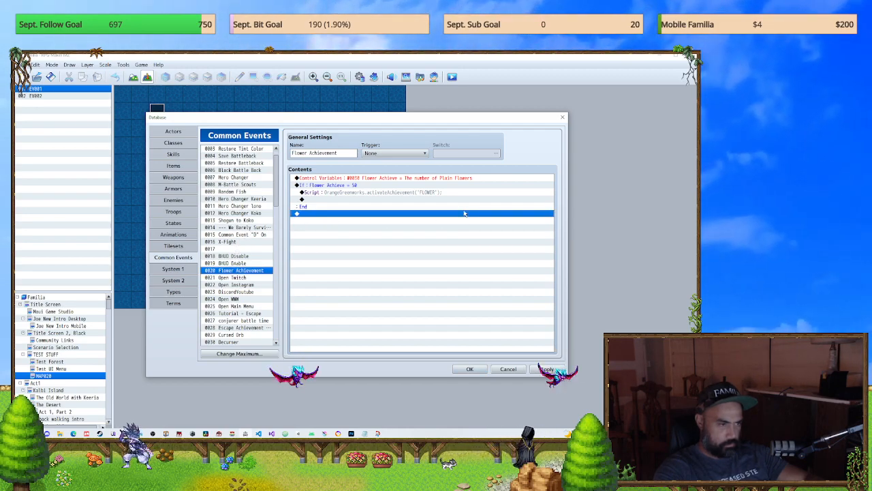
{"action": "key", "text": "Up"}
{"action": "left_click", "coordinate": [385, 193]}
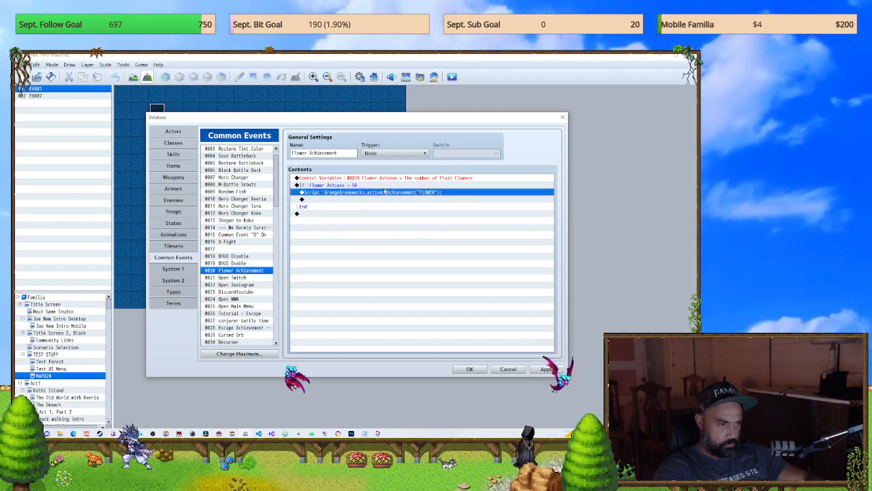
{"action": "left_click", "coordinate": [383, 180]}
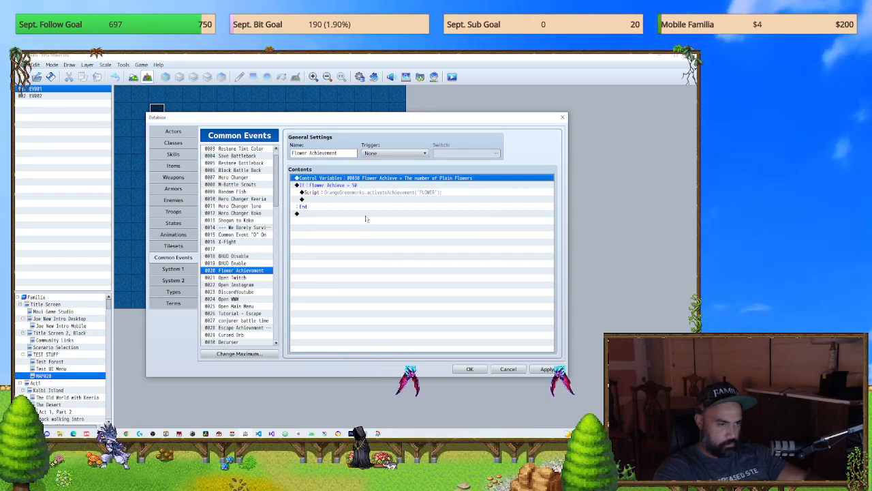
Step: Inspect the Open Twitch, Escape Achievement Fail, Cursed Orb and Decurser common events
{"action": "left_click", "coordinate": [235, 277]}
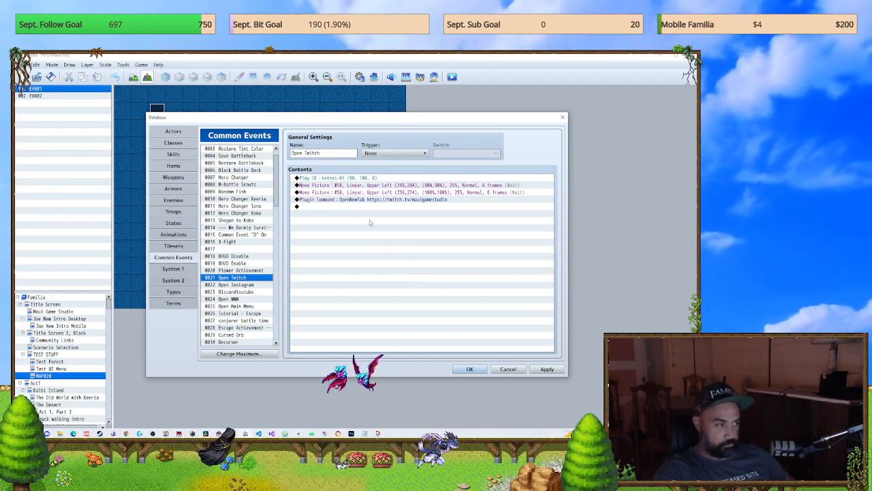
{"action": "scroll", "coordinate": [246, 272], "scroll_direction": "down", "scroll_amount": 2}
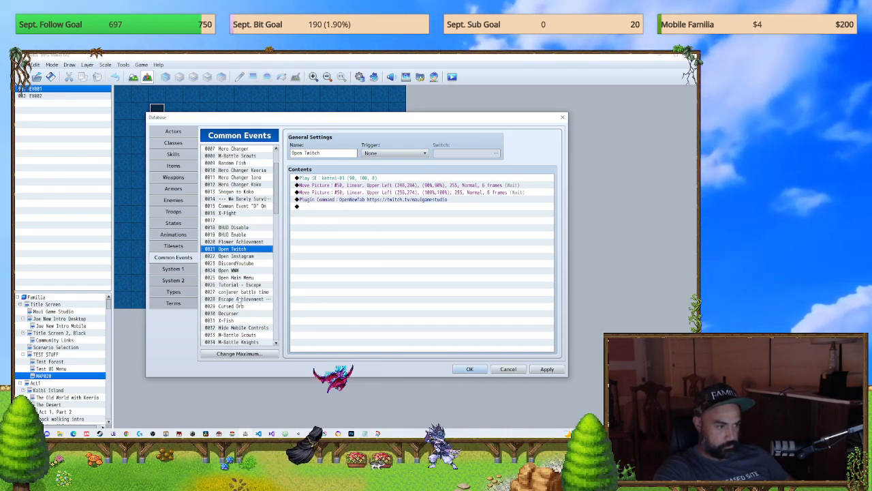
{"action": "left_click", "coordinate": [245, 297]}
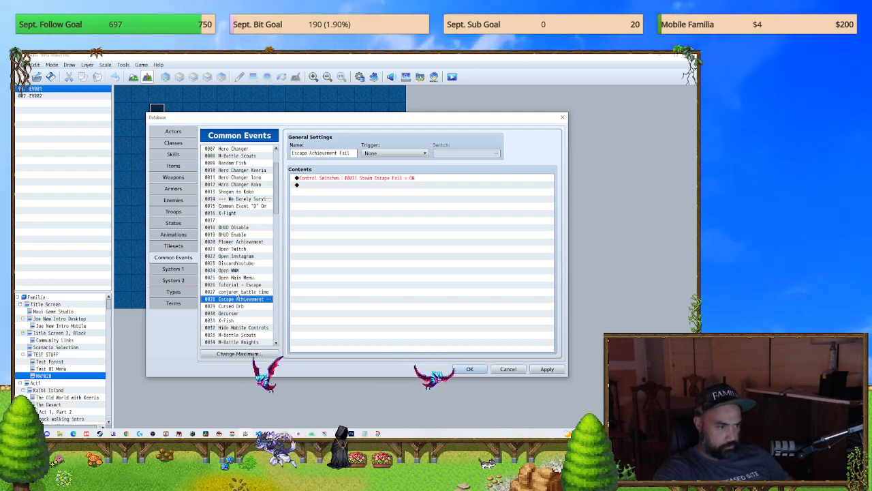
{"action": "left_click", "coordinate": [239, 306]}
{"action": "left_click", "coordinate": [252, 313]}
{"action": "scroll", "coordinate": [251, 311], "scroll_direction": "down", "scroll_amount": 2}
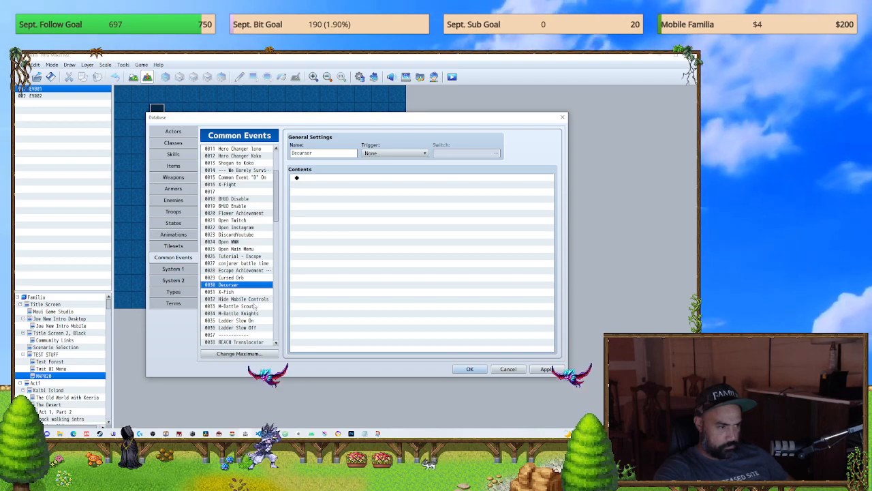
Step: Check the Cursed Orb common event's commands and clear the empty Decurser common event in slot 0030
{"action": "left_click", "coordinate": [241, 278]}
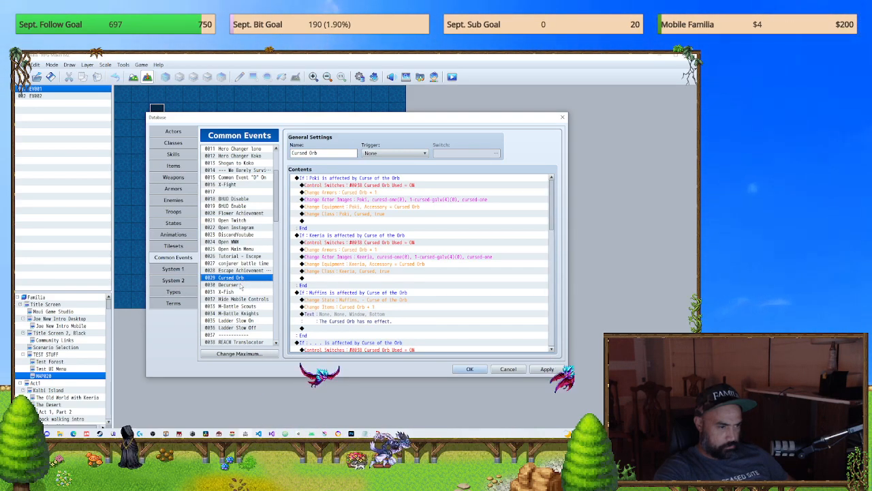
{"action": "left_click", "coordinate": [232, 284]}
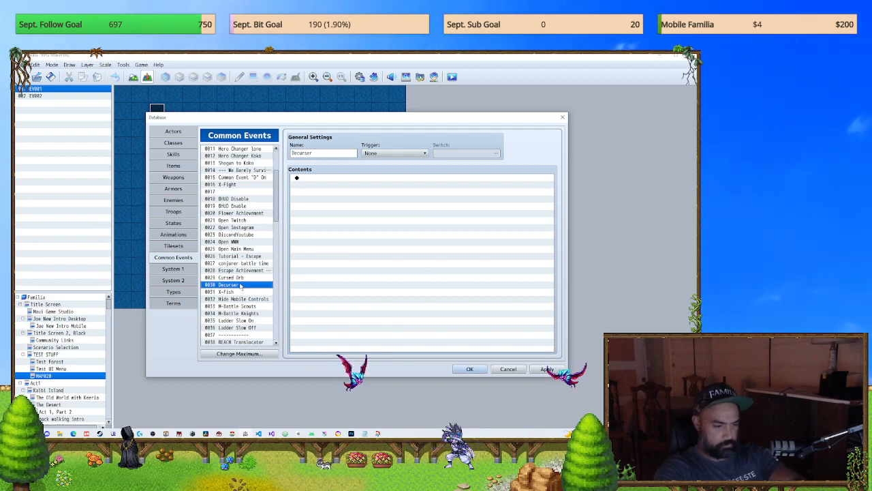
{"action": "scroll", "coordinate": [242, 293], "scroll_direction": "down", "scroll_amount": 2}
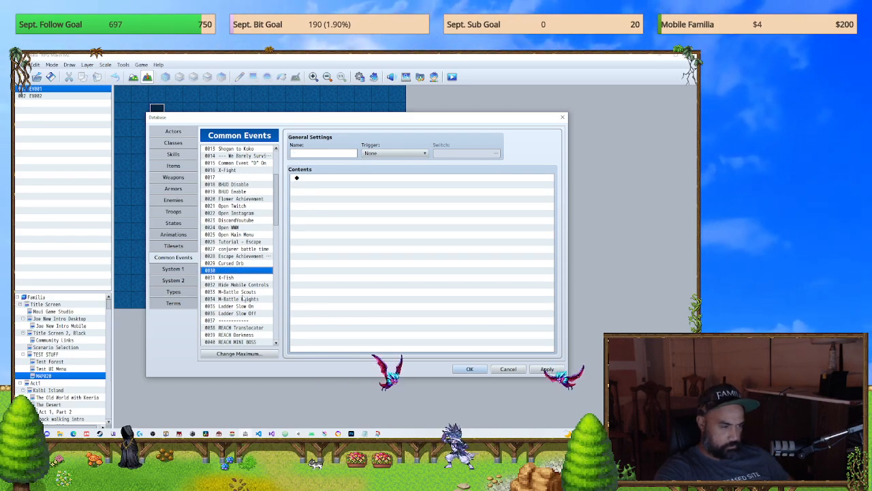
Step: Examine the M-Battle Scouts and M-Battle Knights common events and the entries around the 0037 separator
{"action": "left_click", "coordinate": [241, 292]}
{"action": "left_click", "coordinate": [242, 299]}
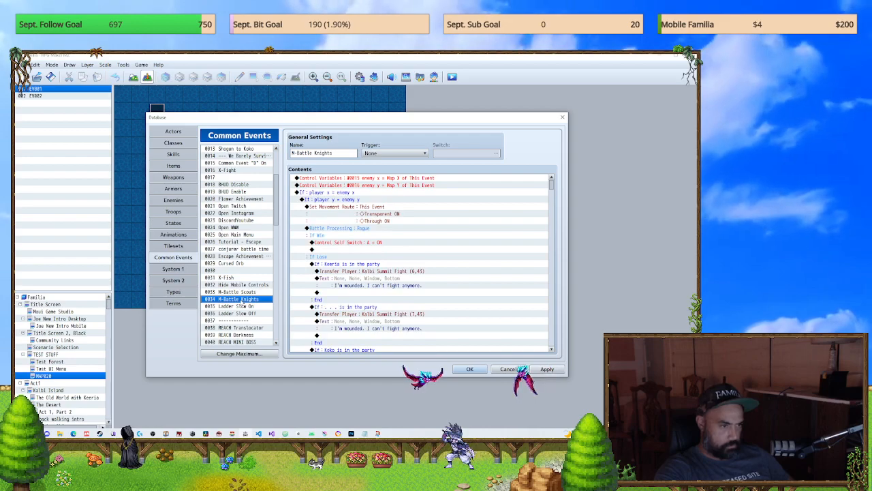
{"action": "scroll", "coordinate": [242, 303], "scroll_direction": "down", "scroll_amount": 1}
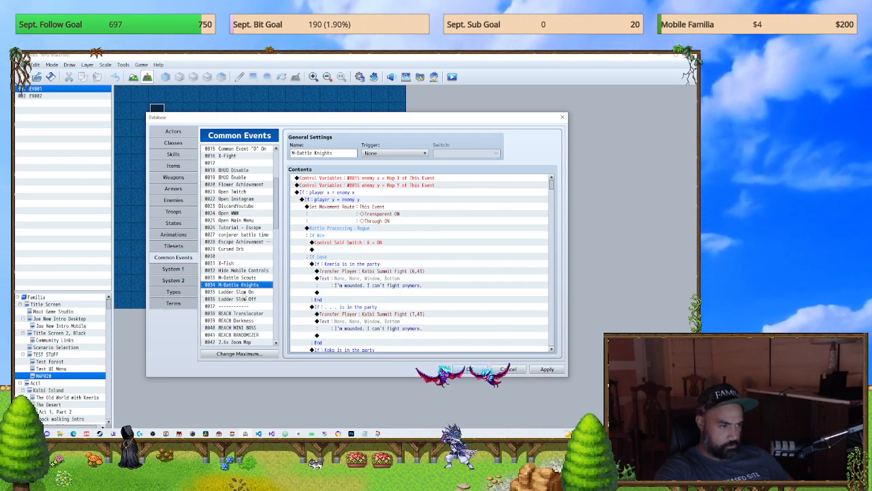
{"action": "left_click", "coordinate": [245, 279]}
{"action": "left_click", "coordinate": [246, 286]}
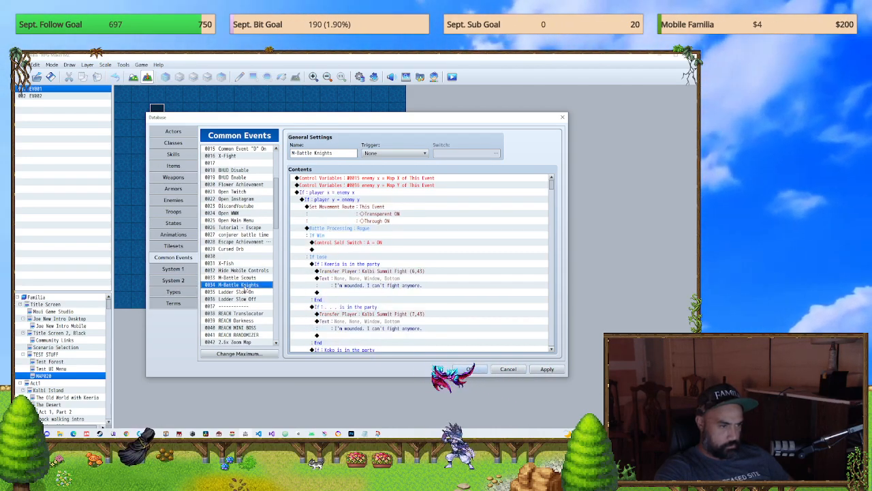
{"action": "scroll", "coordinate": [245, 286], "scroll_direction": "down", "scroll_amount": 3}
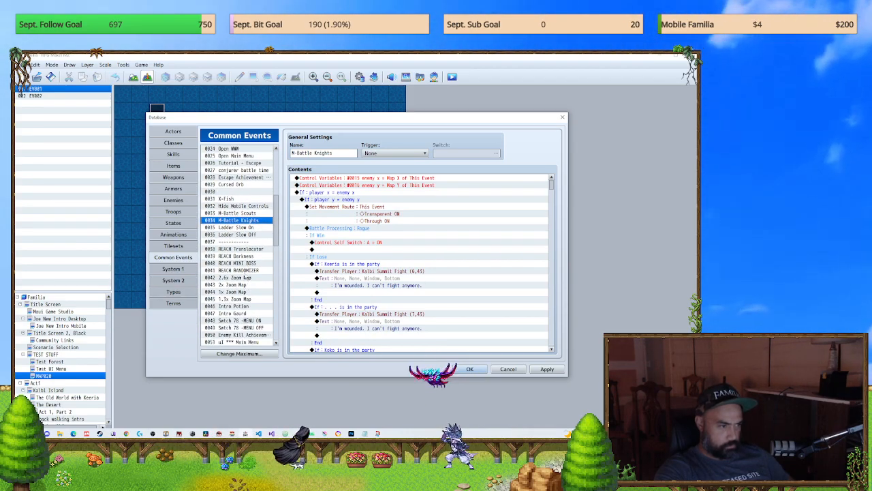
{"action": "left_click", "coordinate": [235, 242]}
{"action": "scroll", "coordinate": [241, 280], "scroll_direction": "down", "scroll_amount": 2}
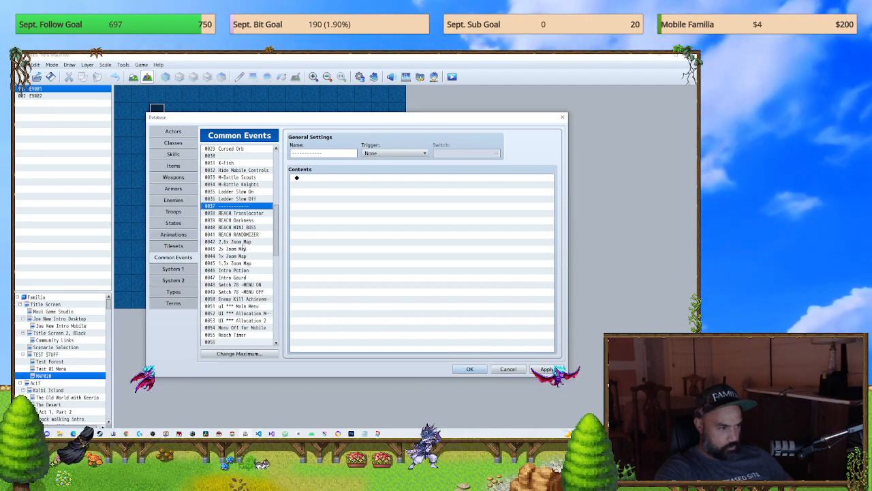
Step: Look through the database's System 1, System 2, Types and Terms settings, return to the common events, and browse the tilesets list
{"action": "left_click", "coordinate": [177, 271]}
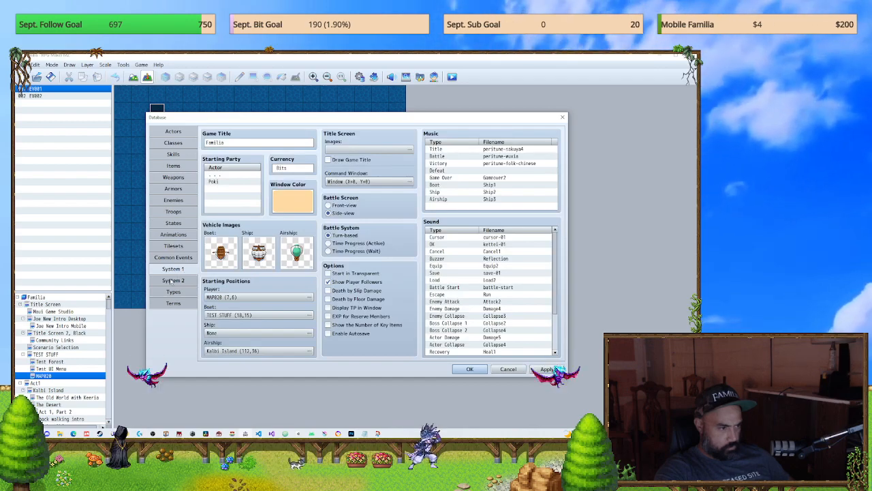
{"action": "left_click", "coordinate": [171, 282]}
{"action": "left_click", "coordinate": [172, 291]}
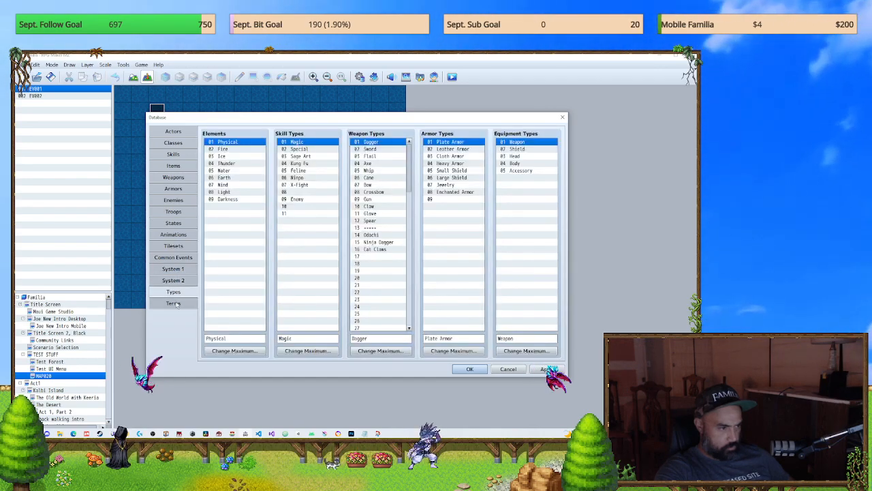
{"action": "left_click", "coordinate": [173, 303]}
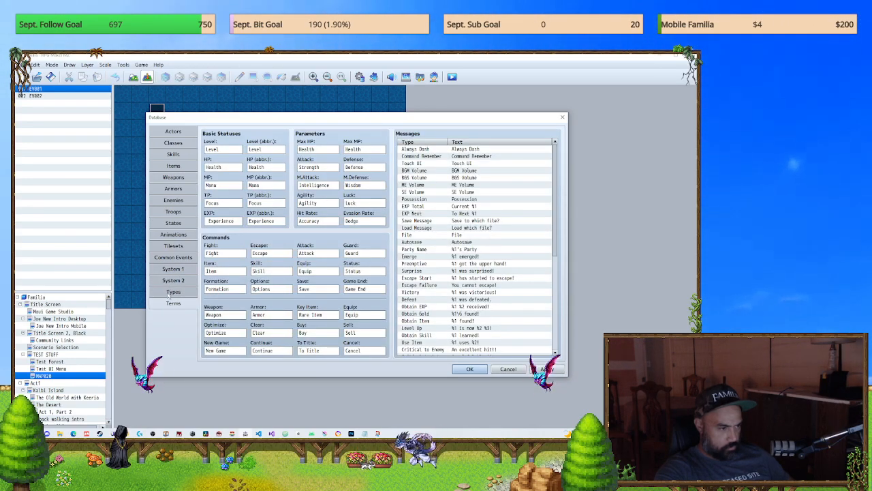
{"action": "left_click", "coordinate": [173, 291]}
{"action": "left_click", "coordinate": [173, 281]}
{"action": "left_click", "coordinate": [173, 268]}
{"action": "left_click", "coordinate": [173, 257]}
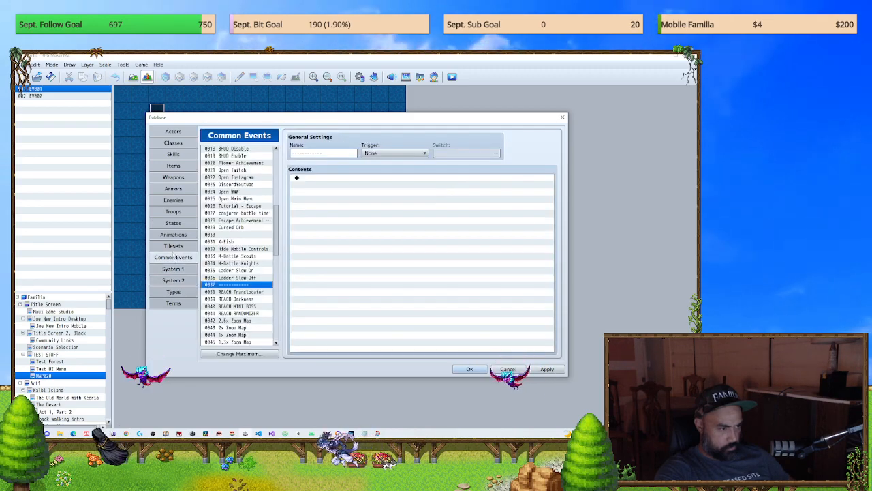
{"action": "left_click", "coordinate": [173, 245]}
{"action": "scroll", "coordinate": [262, 285], "scroll_direction": "down", "scroll_amount": 4}
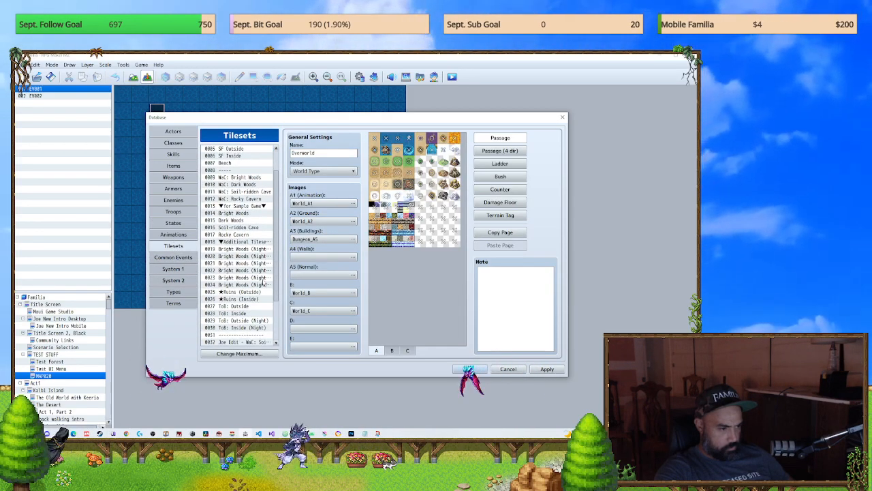
Step: Inspect the Joe Edit tileset in slot 0032, and look through the database's enemies, armors, troops, System 1 and System 2 settings
{"action": "left_click", "coordinate": [243, 292]}
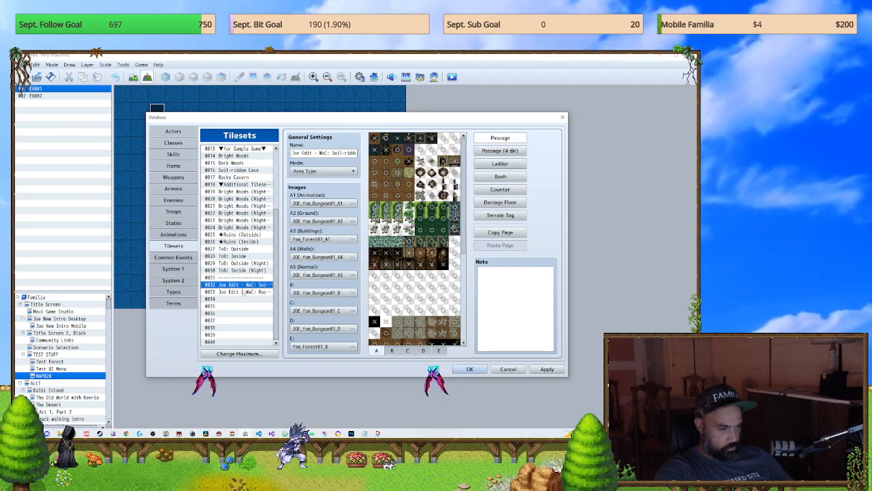
{"action": "left_click", "coordinate": [235, 284]}
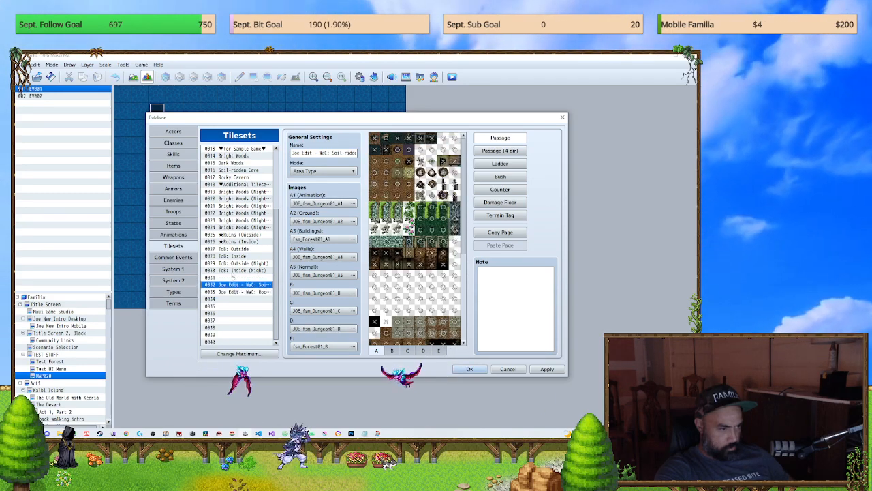
{"action": "left_click", "coordinate": [173, 223]}
{"action": "left_click", "coordinate": [175, 200]}
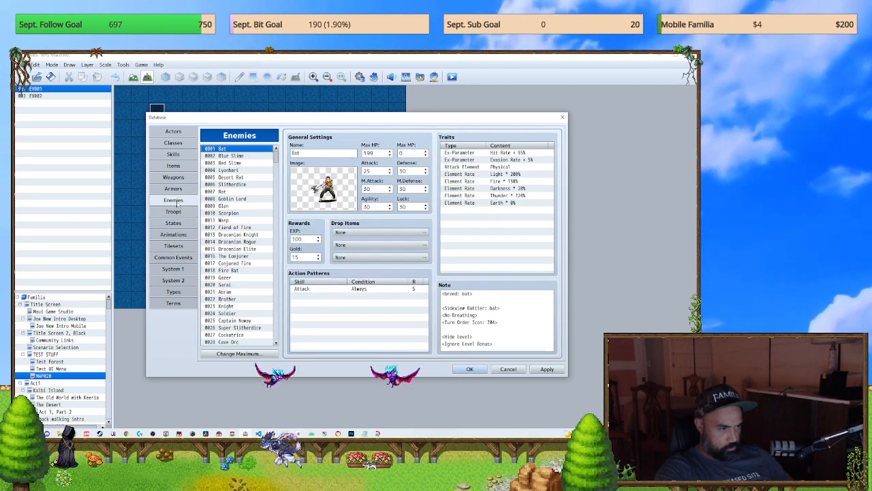
{"action": "left_click", "coordinate": [175, 189]}
{"action": "left_click", "coordinate": [173, 211]}
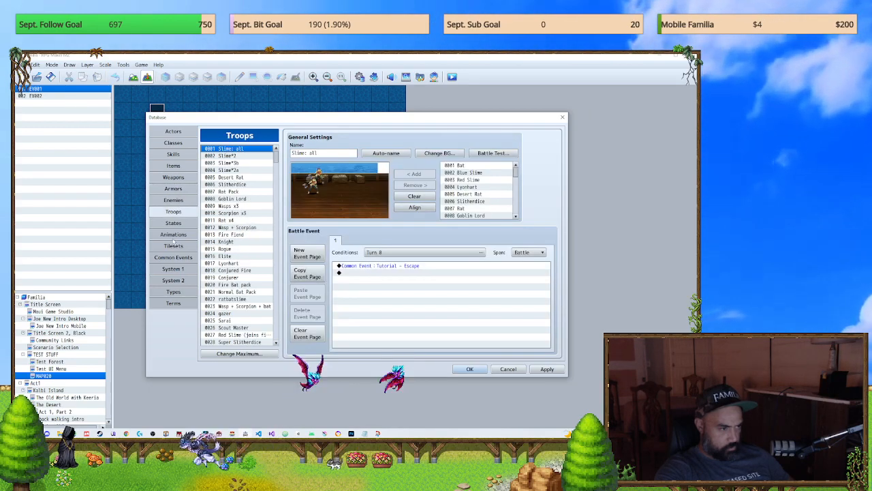
{"action": "left_click", "coordinate": [173, 257]}
{"action": "left_click", "coordinate": [173, 269]}
{"action": "left_click", "coordinate": [173, 280]}
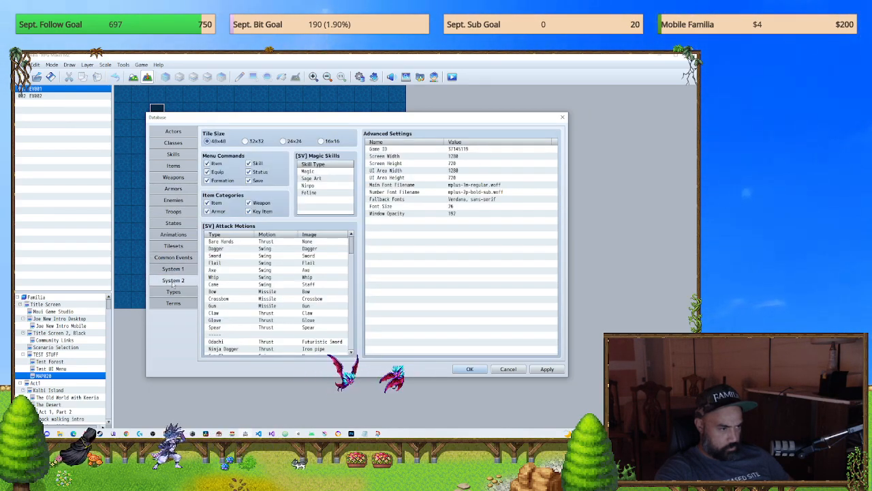
{"action": "left_click", "coordinate": [173, 269]}
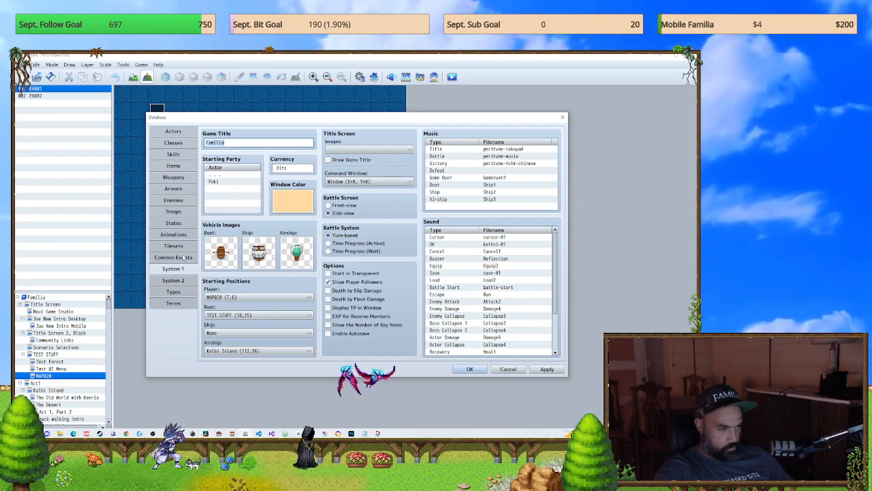
Step: Check the BUTTON MENU CLOSE common event's commands and close the database, discarding its changes
{"action": "left_click", "coordinate": [173, 257]}
{"action": "scroll", "coordinate": [254, 294], "scroll_direction": "down", "scroll_amount": 9}
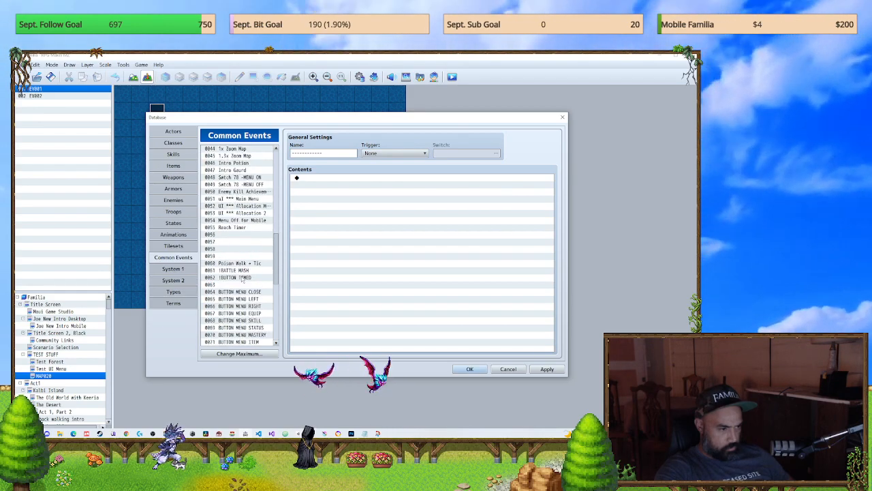
{"action": "left_click", "coordinate": [244, 293]}
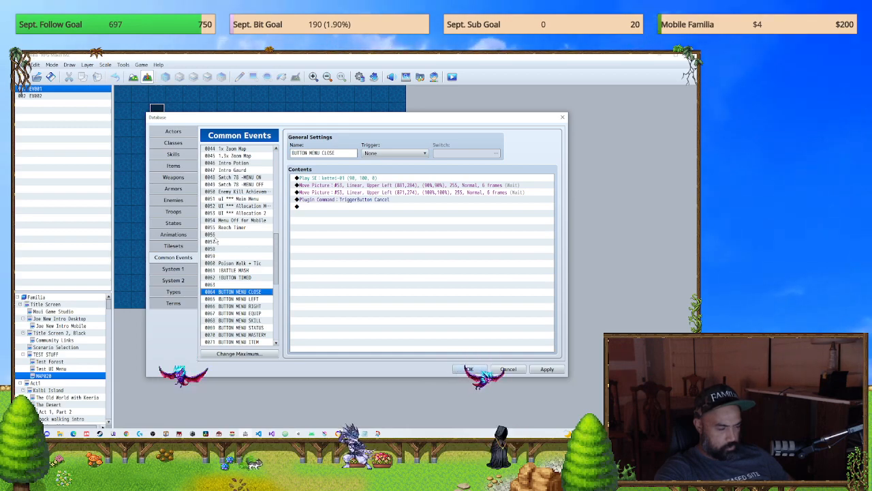
{"action": "left_click", "coordinate": [510, 369]}
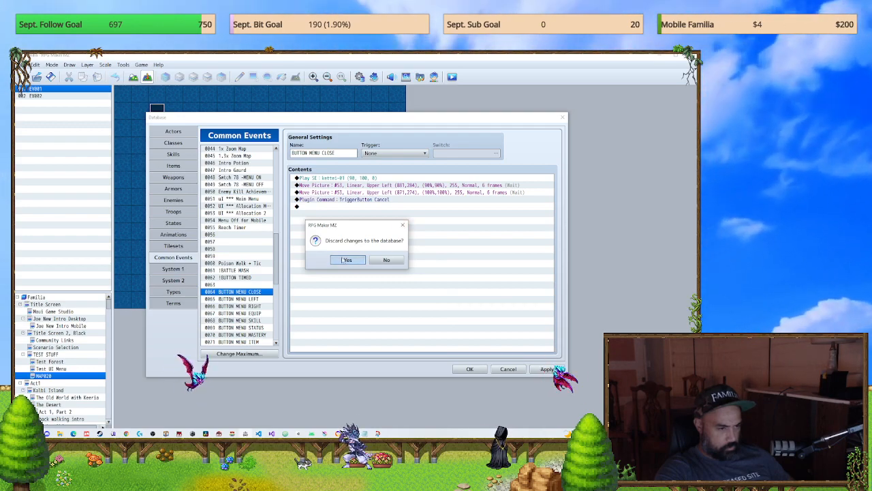
{"action": "left_click", "coordinate": [344, 260]}
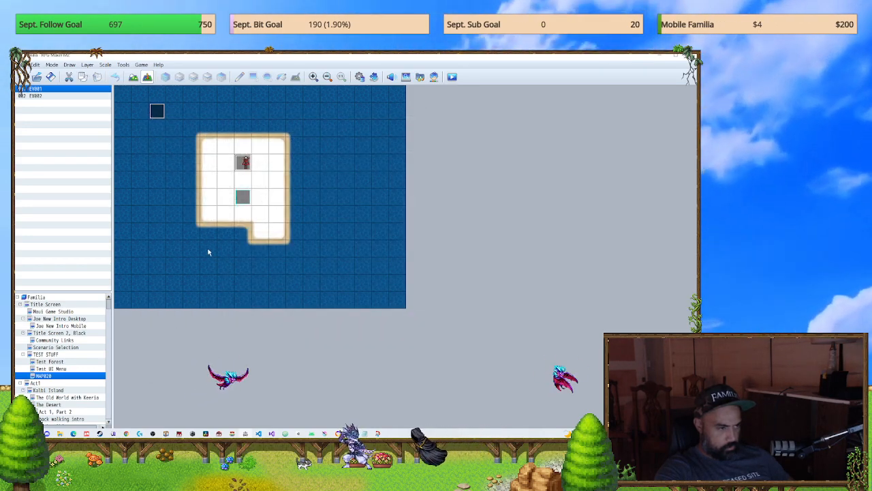
Step: Open event EV001 on MAP020 and review page 1's plugin, movement route and picture commands
{"action": "double_click", "coordinate": [244, 163]}
{"action": "left_click", "coordinate": [363, 264]}
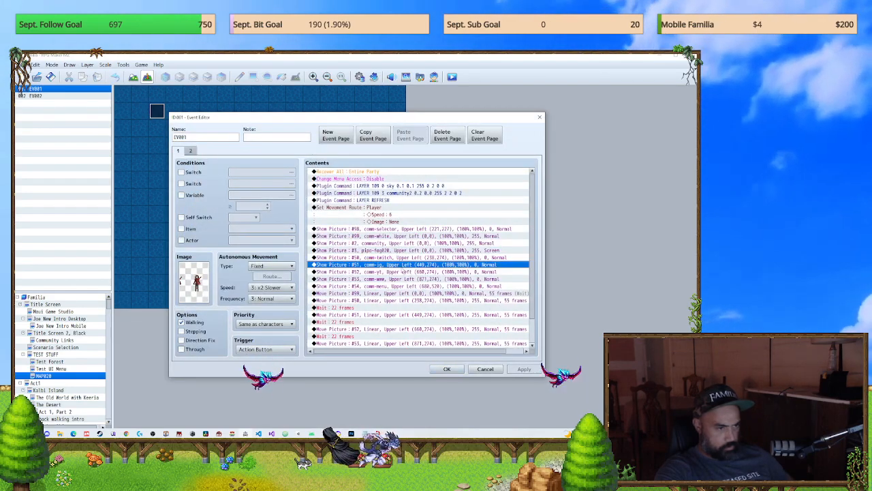
{"action": "left_click", "coordinate": [377, 222]}
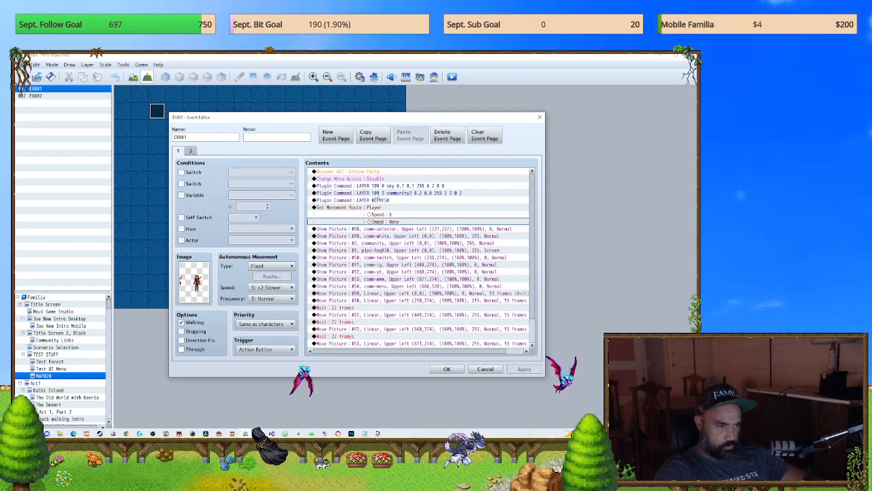
{"action": "left_click", "coordinate": [374, 199]}
{"action": "left_click", "coordinate": [373, 172]}
{"action": "left_click", "coordinate": [374, 186]}
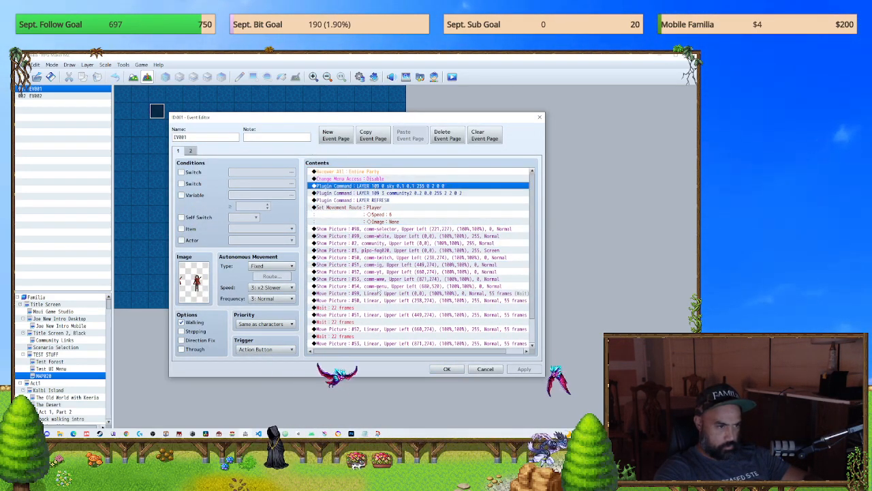
{"action": "scroll", "coordinate": [395, 241], "scroll_direction": "down", "scroll_amount": 2}
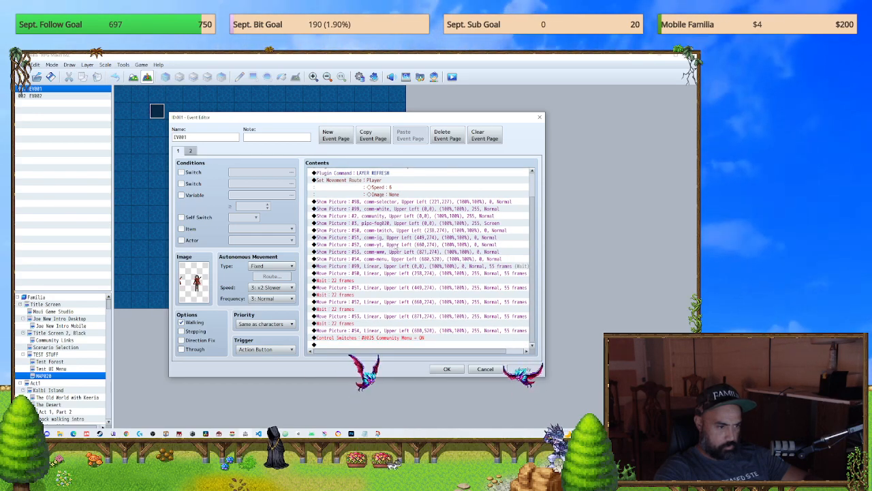
{"action": "scroll", "coordinate": [355, 315], "scroll_direction": "up", "scroll_amount": 2}
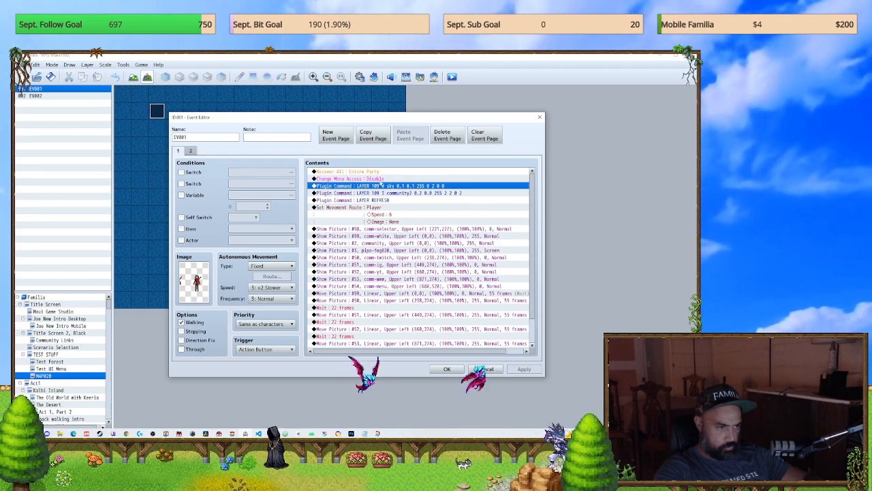
Step: Delete the player's Set Movement Route command with its speed and image settings from EV001
{"action": "left_click", "coordinate": [379, 171]}
{"action": "left_click", "coordinate": [378, 179]}
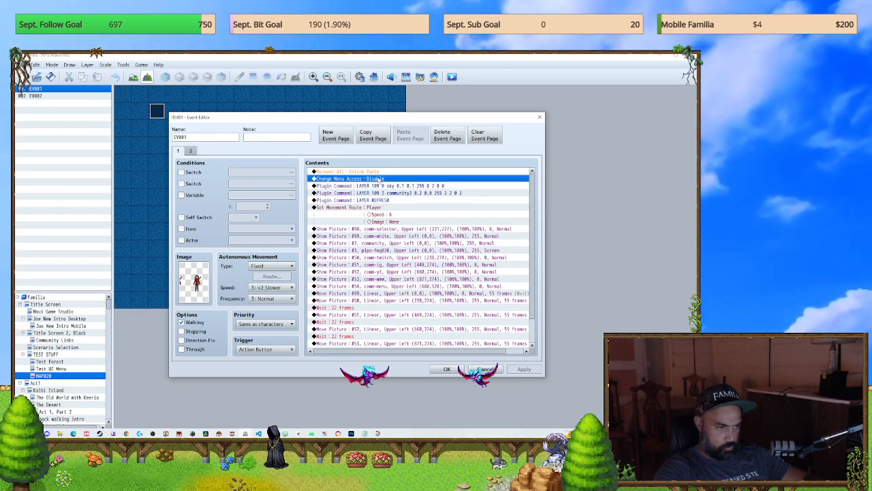
{"action": "left_click", "coordinate": [398, 214]}
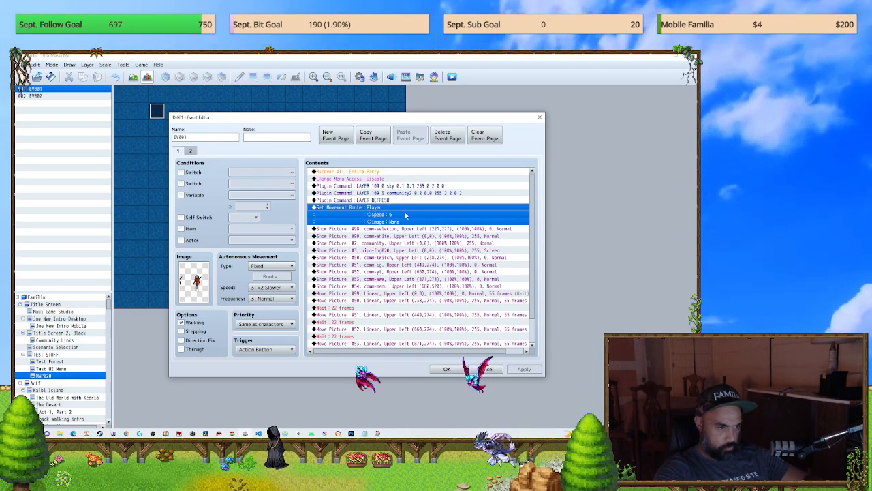
{"action": "key", "text": "Delete"}
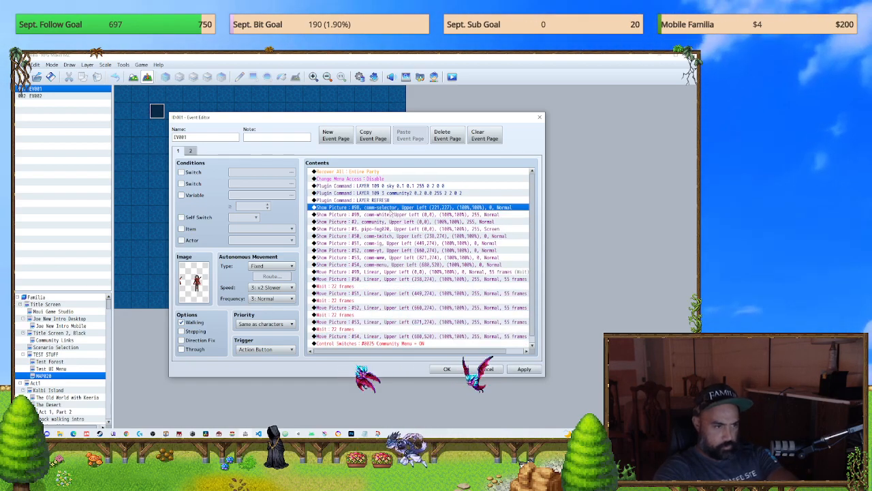
Step: Delete the sky, community2 and REFRESH LAYER plugin commands from EV001
{"action": "key", "text": "Up"}
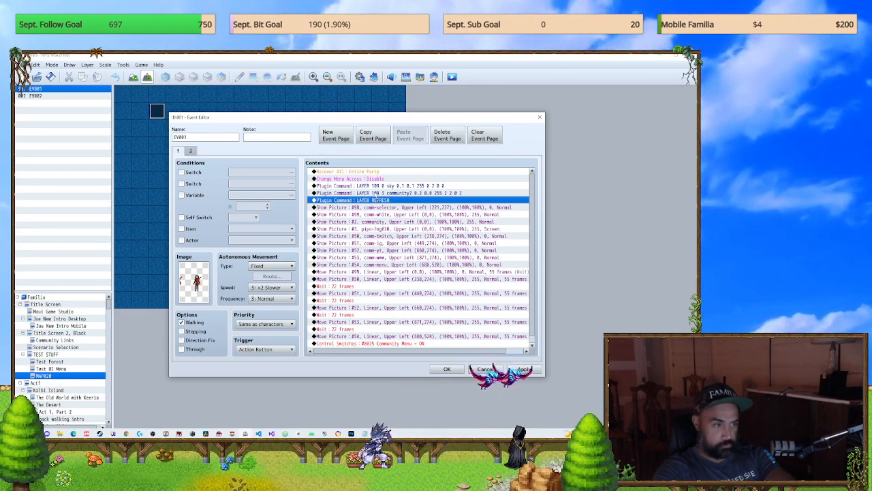
{"action": "key", "text": "shift+Up"}
{"action": "key", "text": "shift+Up"}
{"action": "key", "text": "Delete"}
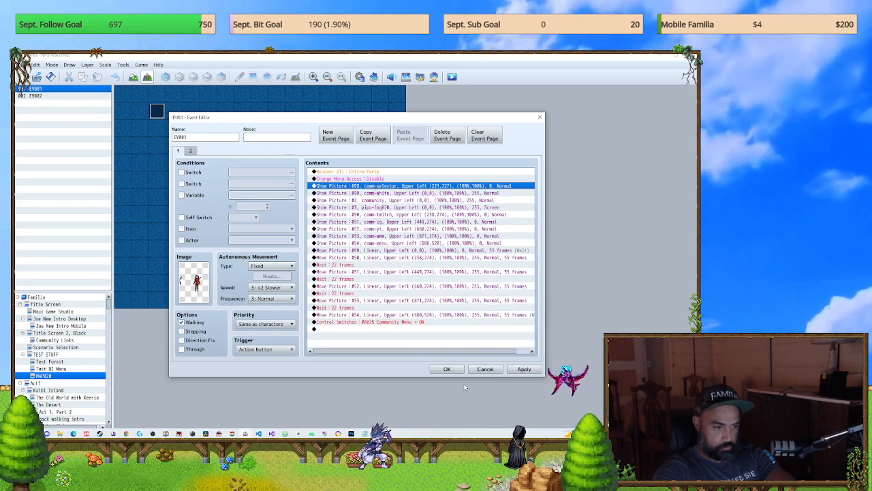
Step: Save the edited event and the game changes, launch a playtest and exit it from the title screen
{"action": "left_click", "coordinate": [447, 368]}
{"action": "left_click", "coordinate": [453, 79]}
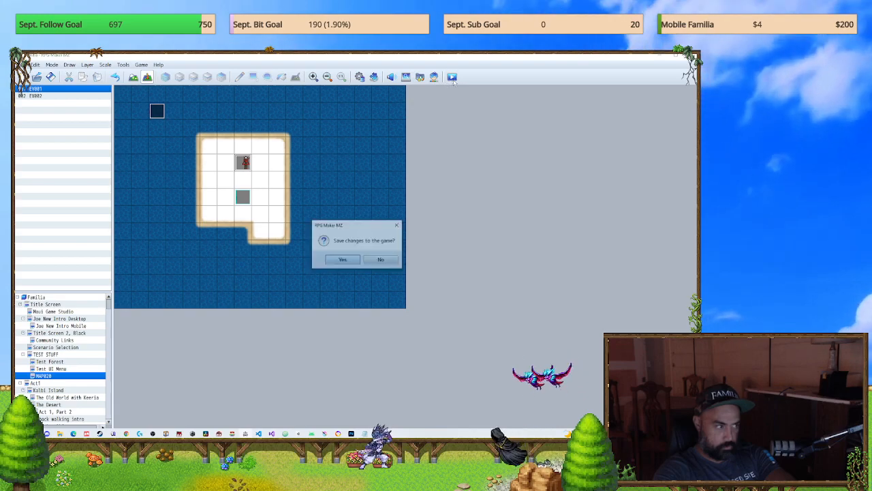
{"action": "key", "text": "Return"}
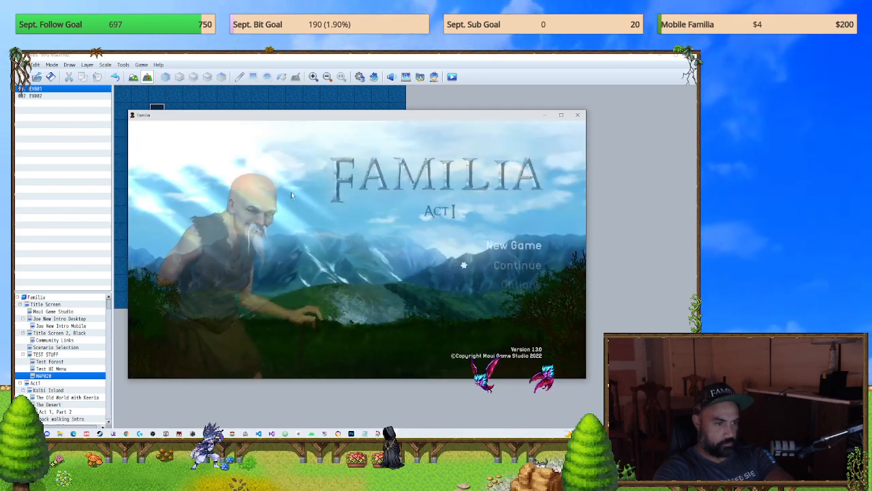
{"action": "key", "text": "Down"}
{"action": "key", "text": "Down"}
{"action": "key", "text": "Down"}
{"action": "key", "text": "Return"}
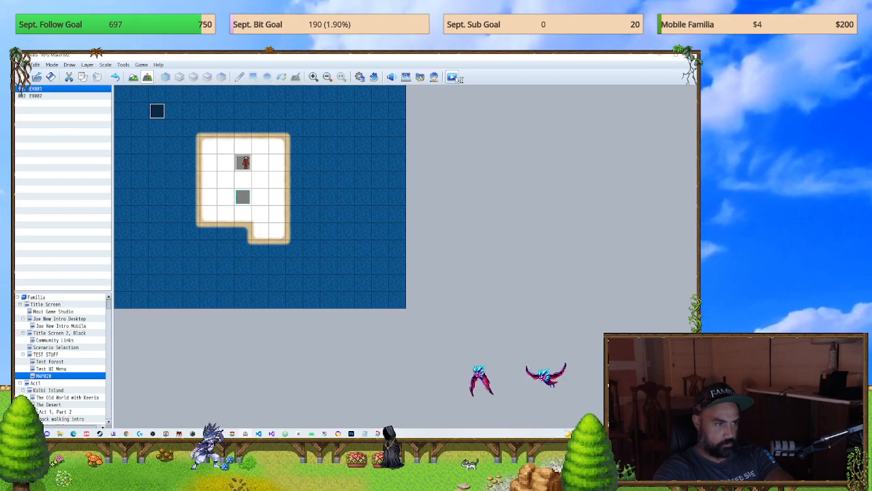
Step: Relaunch the playtest, start a new game and bring up the community links screen
{"action": "left_click", "coordinate": [452, 76]}
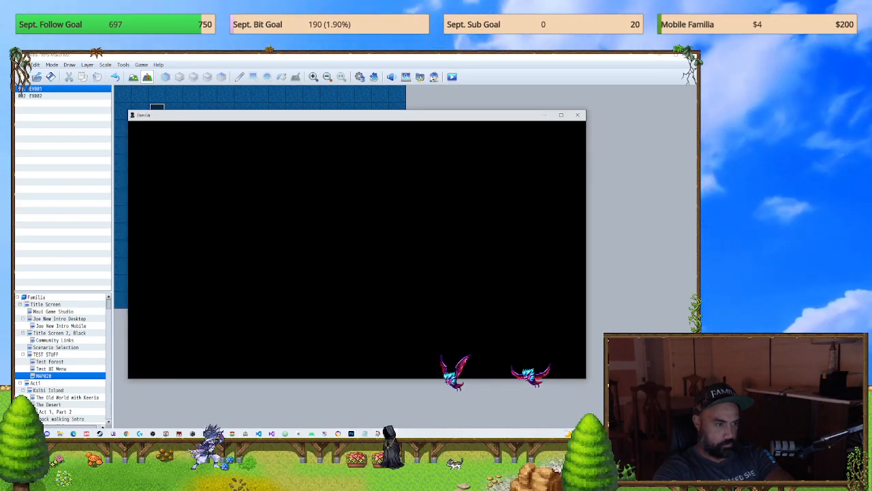
{"action": "key", "text": "Return"}
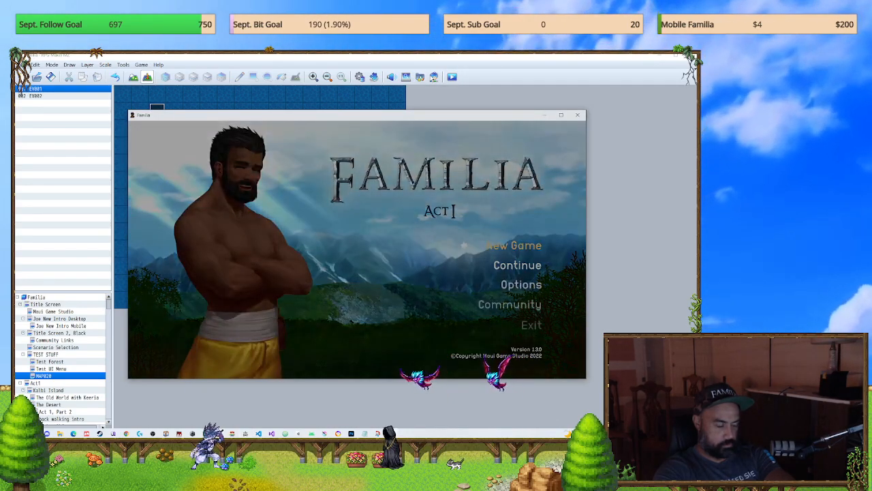
{"action": "key", "text": "Return"}
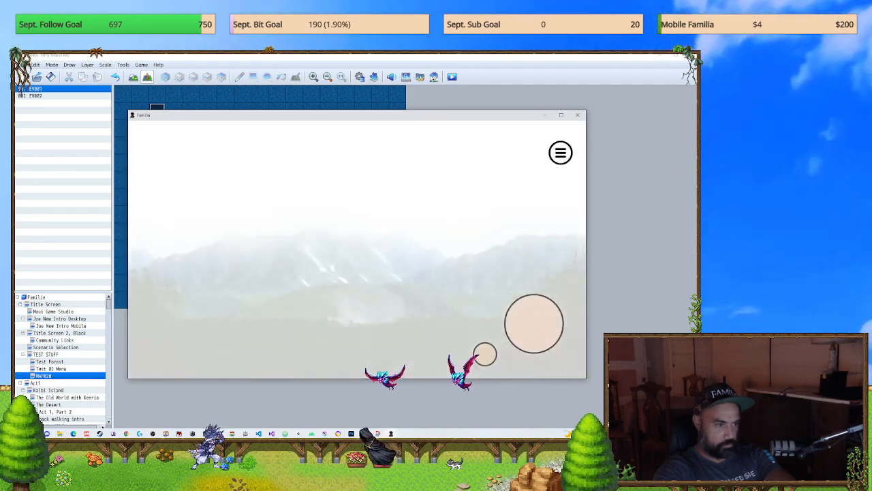
Step: Test the Twitch, Instagram and Discord picture buttons on the community screen and close the playtest
{"action": "left_click", "coordinate": [235, 253]}
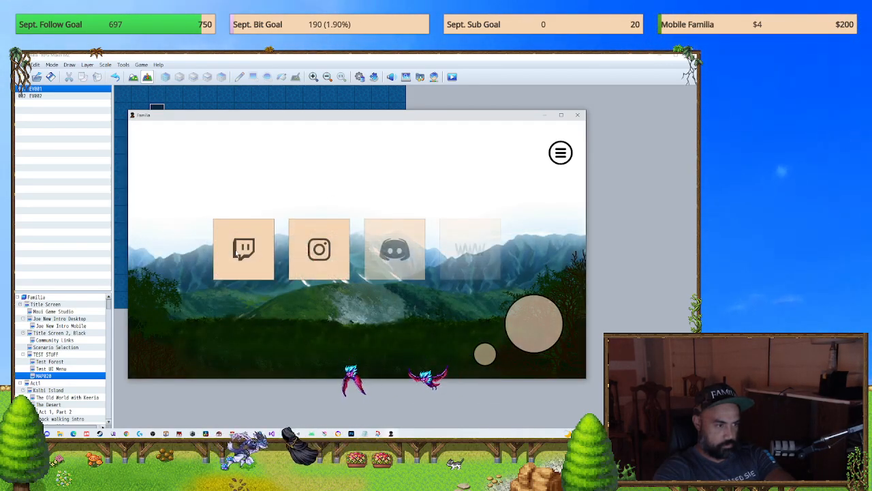
{"action": "left_click", "coordinate": [236, 253]}
{"action": "left_click", "coordinate": [297, 252]}
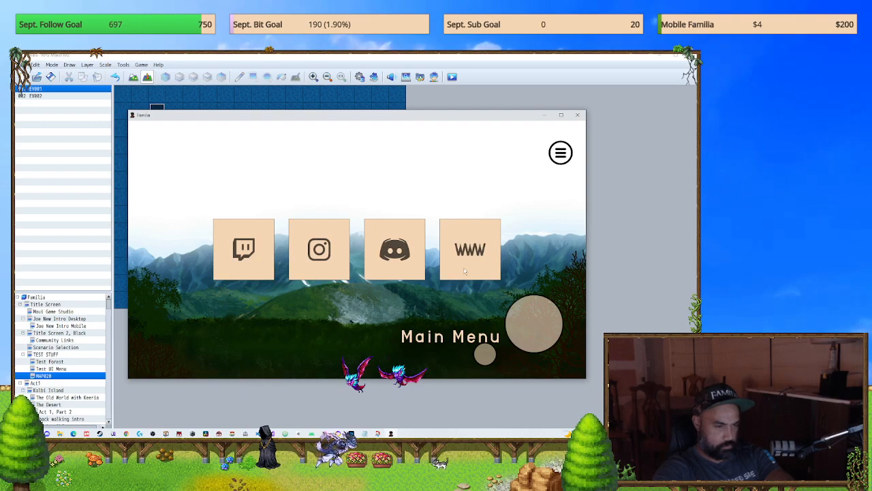
{"action": "left_click_drag", "start_coordinate": [398, 252], "coordinate": [354, 238]}
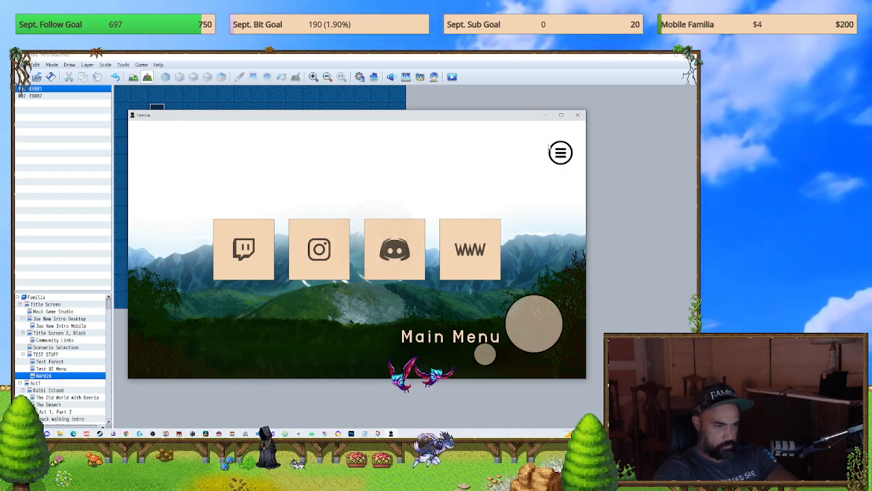
{"action": "left_click", "coordinate": [579, 116]}
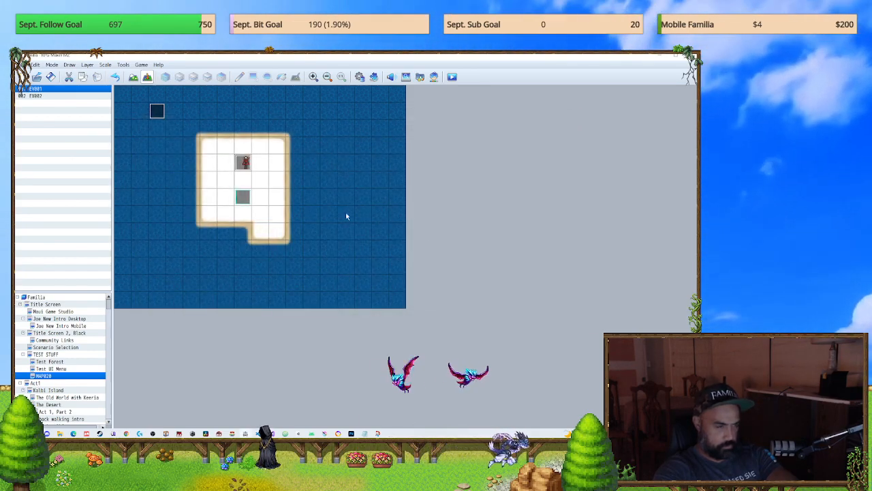
Step: Duplicate the Move Picture command for picture 50 in EV001 and set the copy's picture number to 64
{"action": "double_click", "coordinate": [241, 162]}
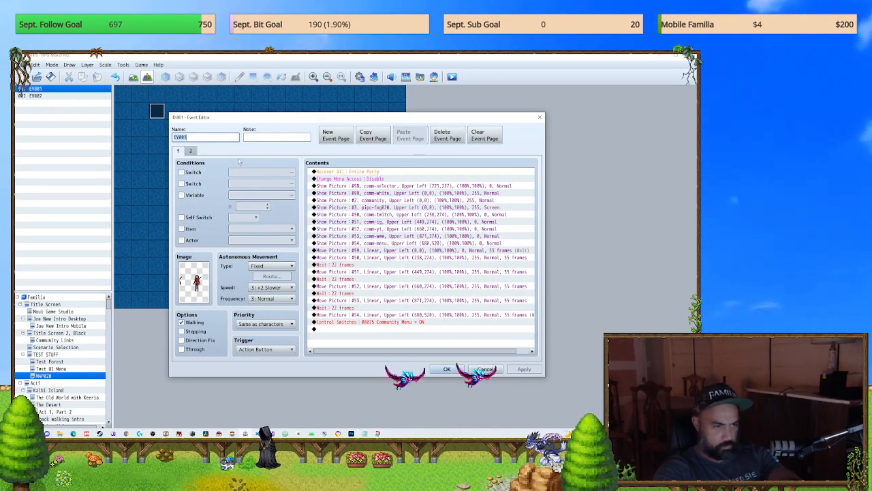
{"action": "left_click", "coordinate": [374, 258]}
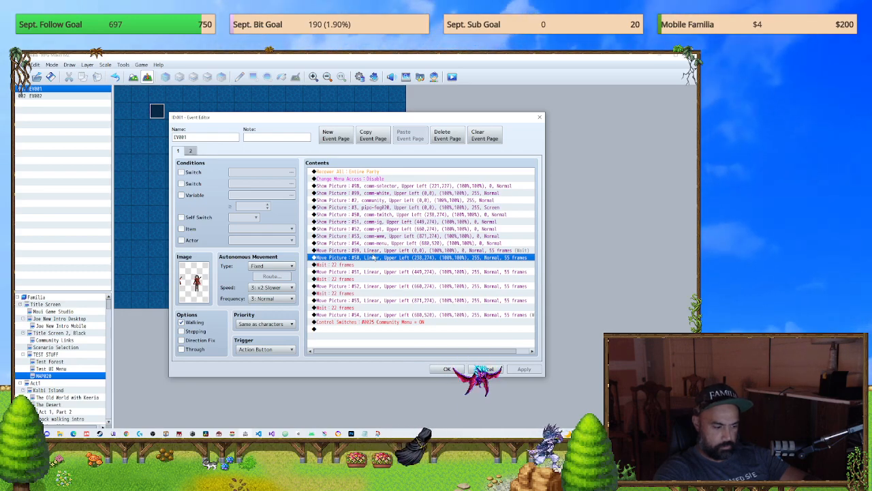
{"action": "key", "text": "ctrl+v"}
{"action": "double_click", "coordinate": [377, 265]}
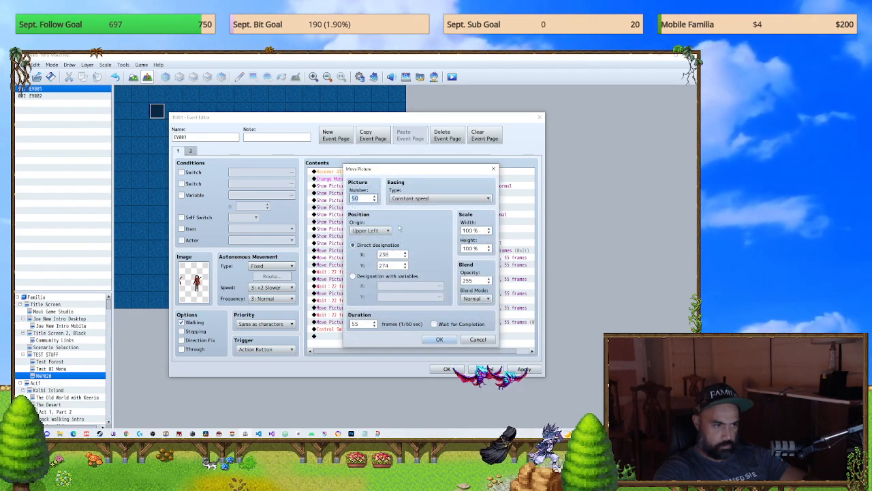
{"action": "type", "text": "5"}
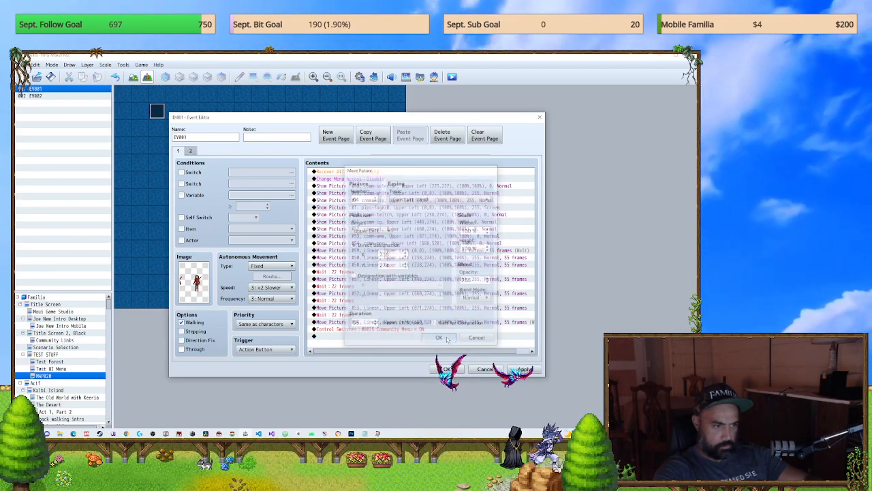
{"action": "left_click", "coordinate": [449, 340]}
{"action": "double_click", "coordinate": [388, 264]}
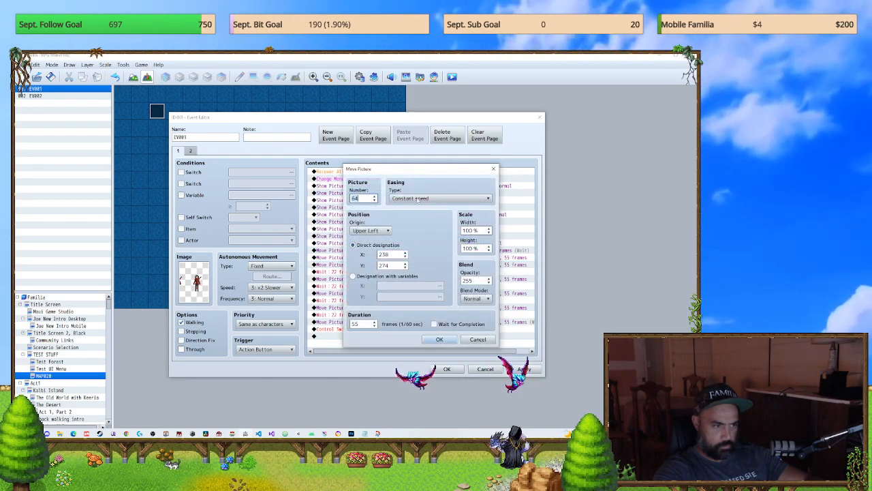
{"action": "left_click", "coordinate": [442, 340]}
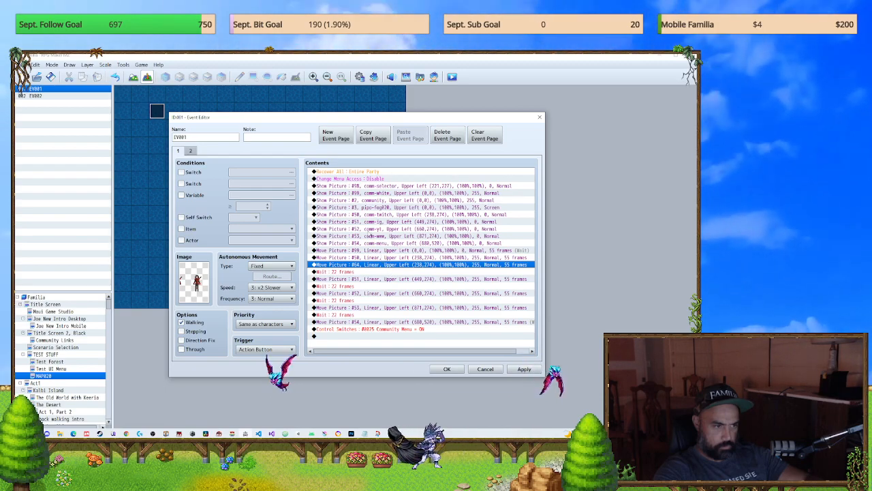
Step: Duplicate the comm-menu Show Picture command, setting the copy's picture number to 64 and its image to conj
{"action": "left_click", "coordinate": [366, 243]}
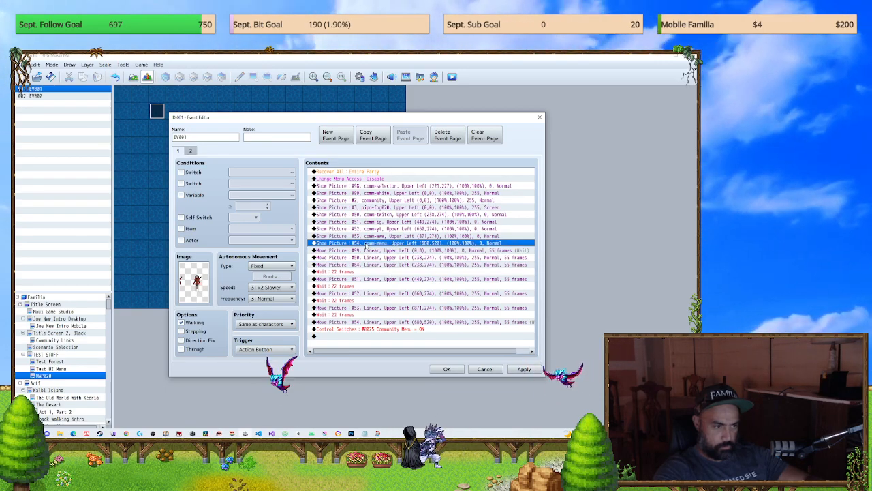
{"action": "key", "text": "super+space"}
{"action": "key", "text": "ctrl+v"}
{"action": "double_click", "coordinate": [417, 251]}
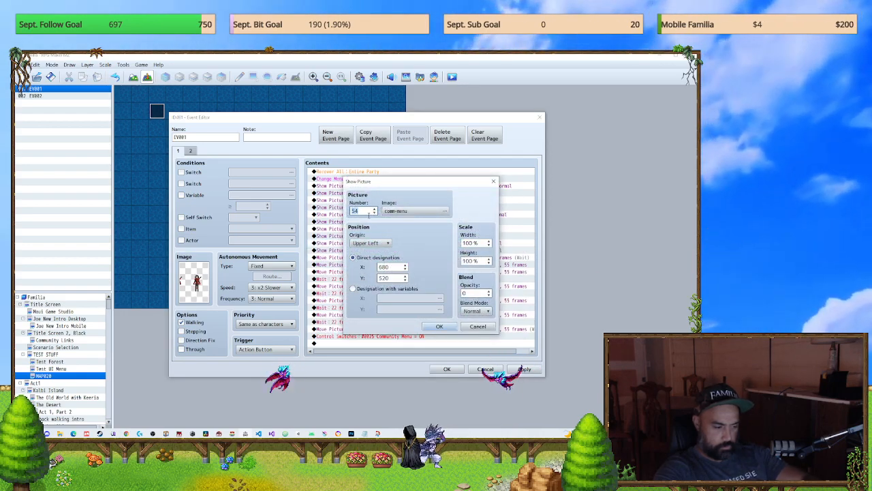
{"action": "key", "text": "BackSpace"}
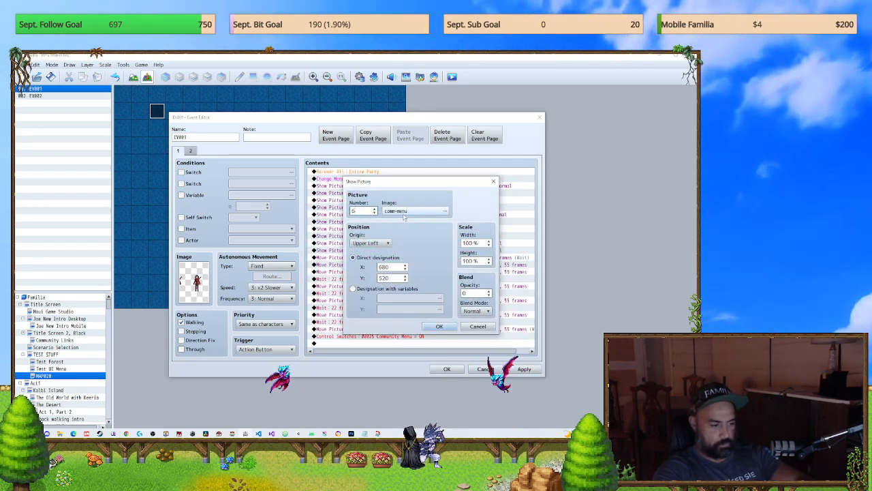
{"action": "left_click", "coordinate": [407, 213]}
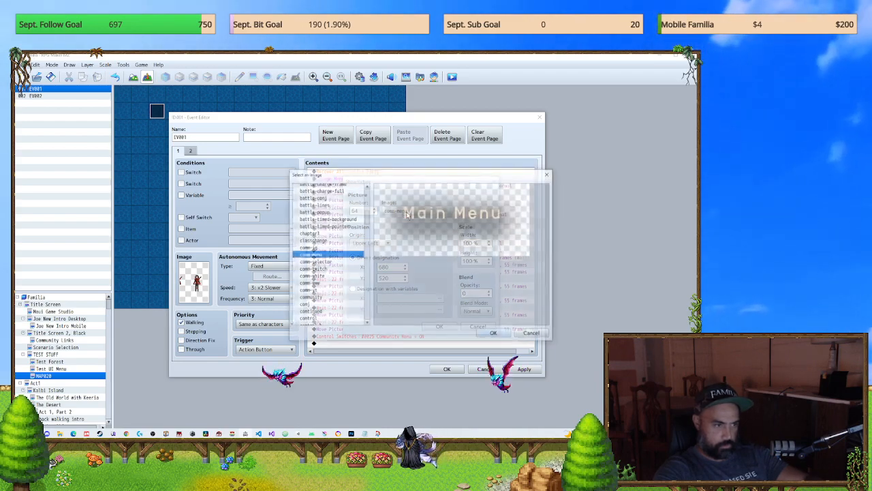
{"action": "left_click", "coordinate": [326, 270]}
{"action": "left_click", "coordinate": [328, 299]}
{"action": "left_click", "coordinate": [327, 319]}
{"action": "left_click", "coordinate": [326, 313]}
{"action": "left_click", "coordinate": [328, 306]}
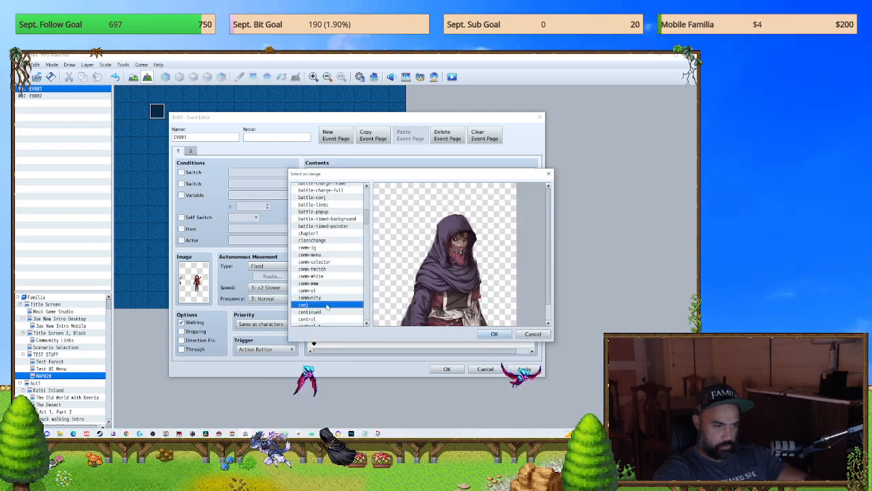
{"action": "left_click", "coordinate": [494, 333]}
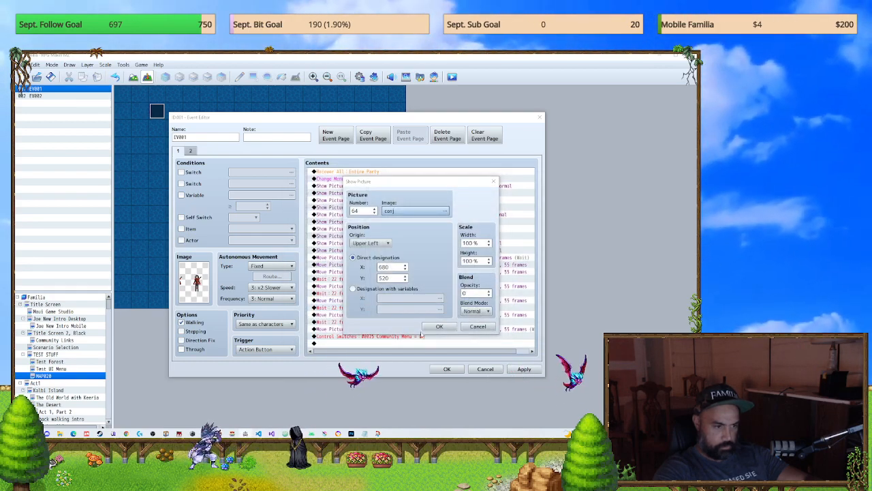
{"action": "key", "text": "Return"}
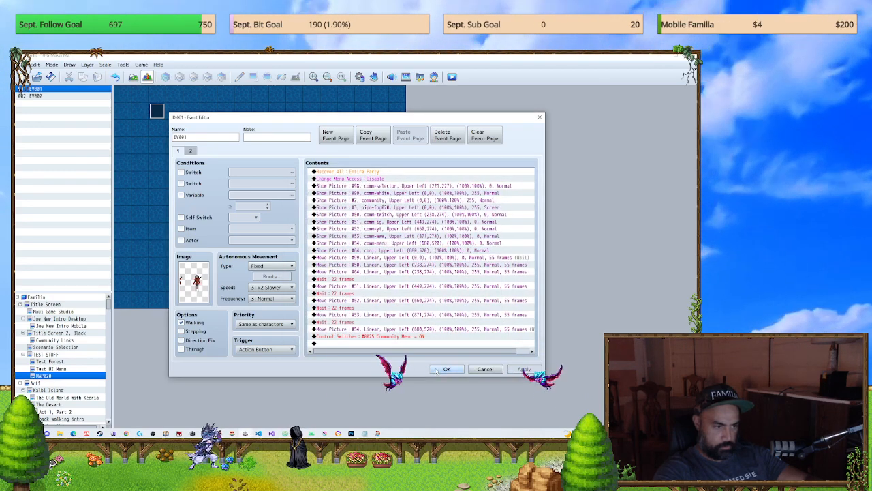
Step: Save the edited event and the game changes, launch a playtest and start a new game
{"action": "left_click", "coordinate": [447, 368]}
{"action": "left_click", "coordinate": [452, 77]}
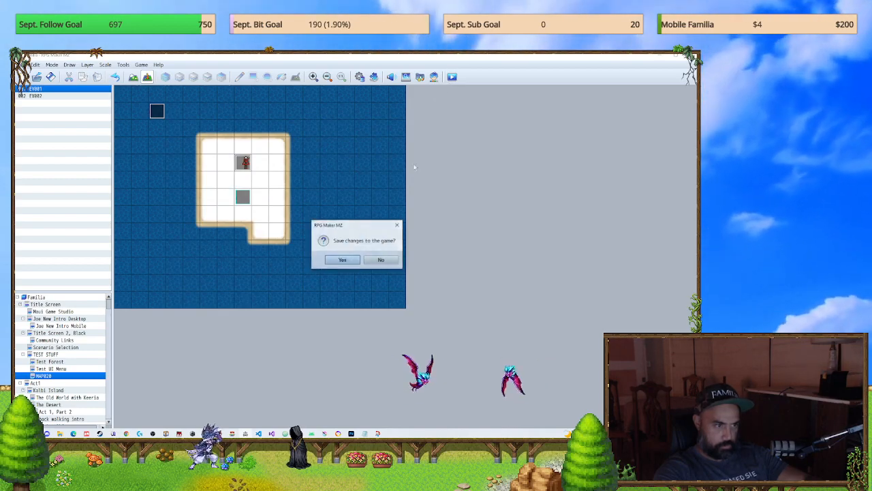
{"action": "left_click", "coordinate": [336, 260]}
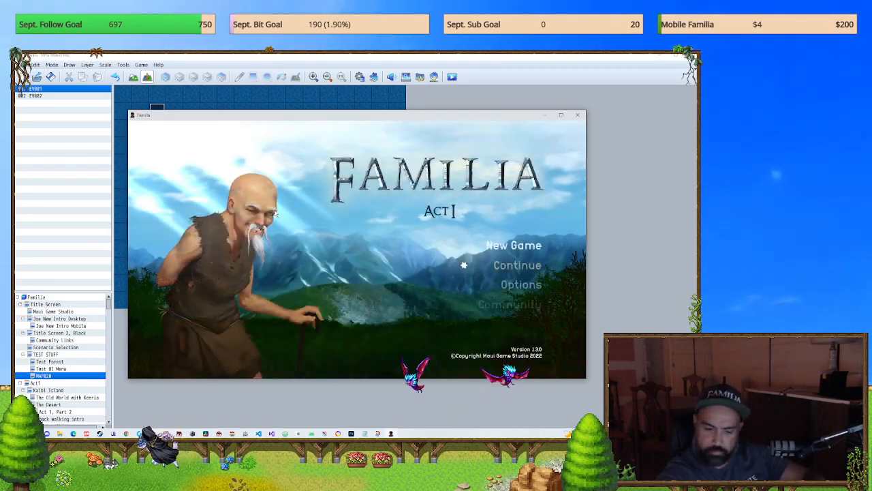
{"action": "key", "text": "Up"}
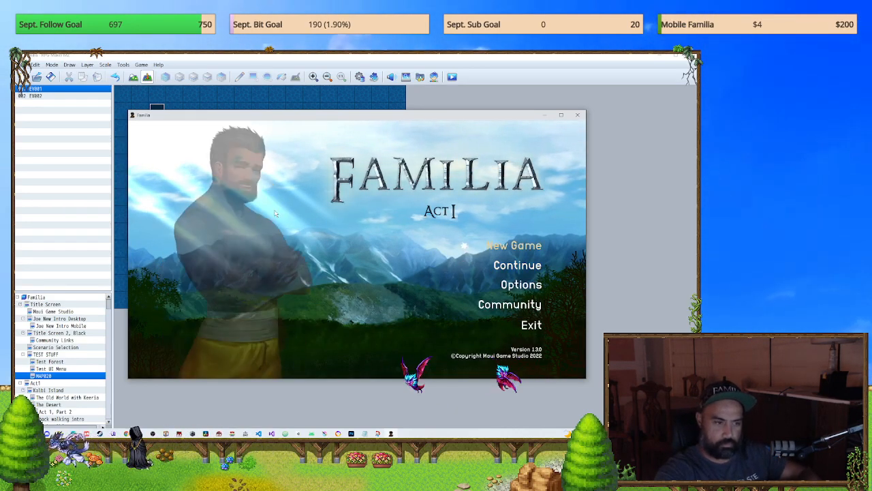
{"action": "key", "text": "Return"}
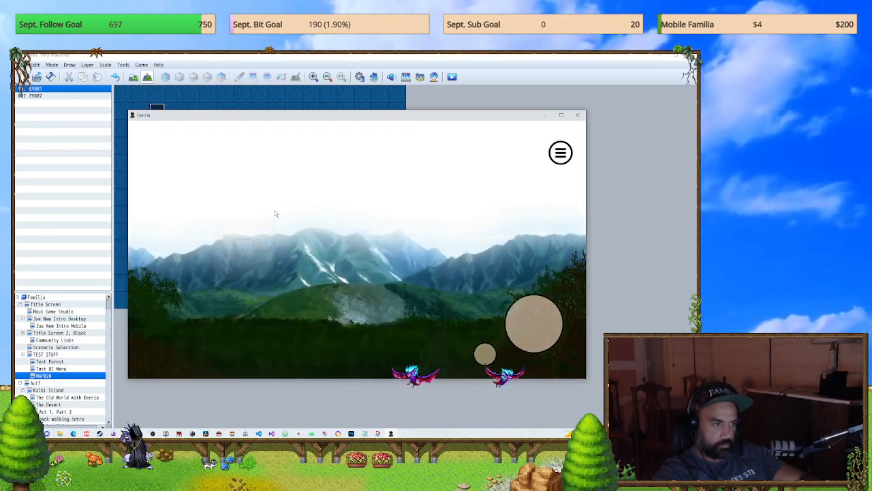
Step: Test touch response on and around the hooded character picture on the community screen, enlarge the game window vertically and close the playtest
{"action": "left_click", "coordinate": [286, 360]}
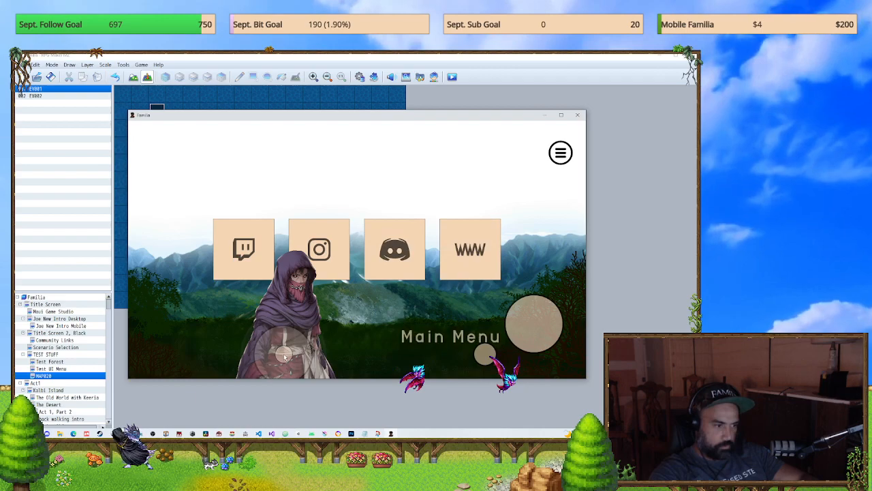
{"action": "left_click", "coordinate": [292, 309]}
{"action": "left_click", "coordinate": [294, 273]}
{"action": "left_click_drag", "start_coordinate": [328, 331], "coordinate": [296, 359]}
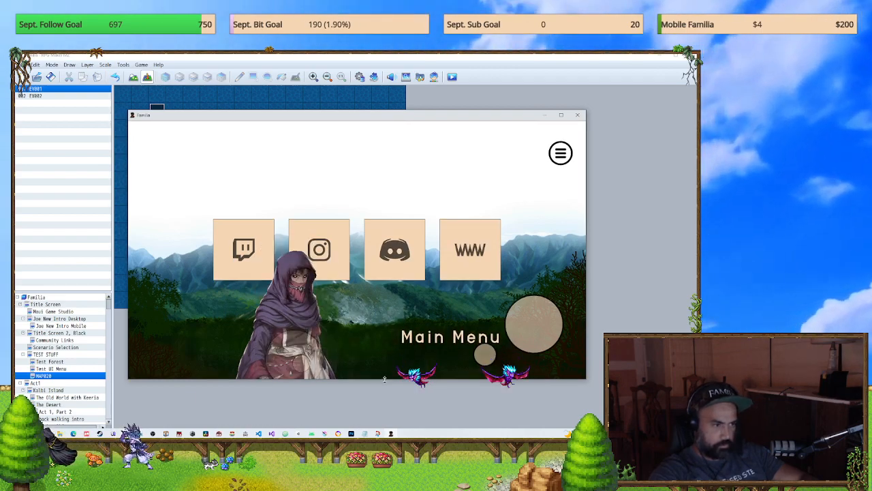
{"action": "double_click", "coordinate": [377, 379]}
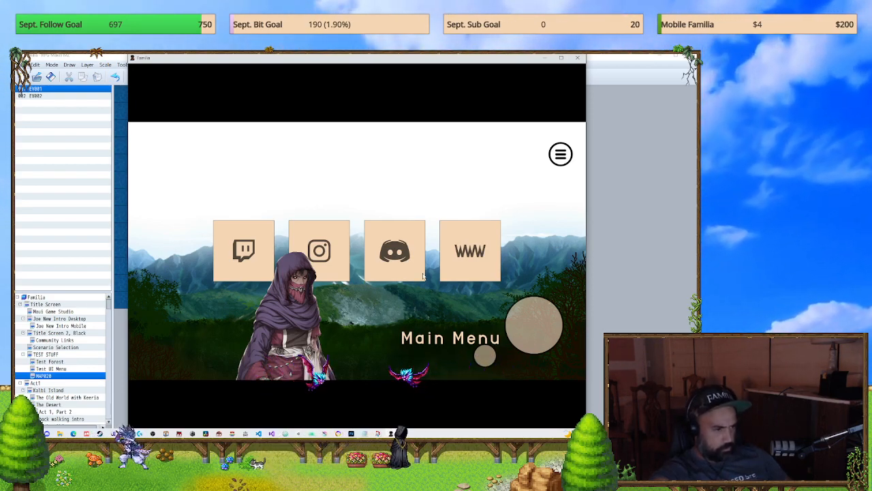
{"action": "left_click", "coordinate": [579, 58]}
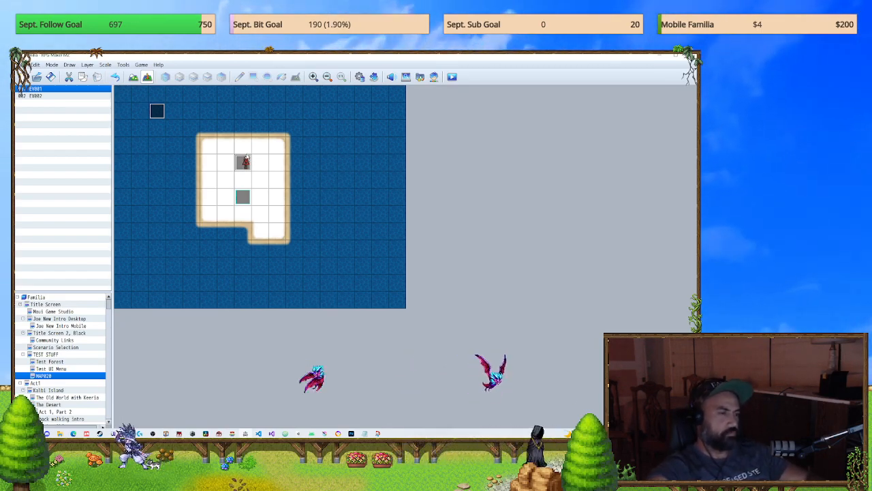
Step: Move EV001 up one tile on the map and reopen it to review its picture commands
{"action": "double_click", "coordinate": [244, 160]}
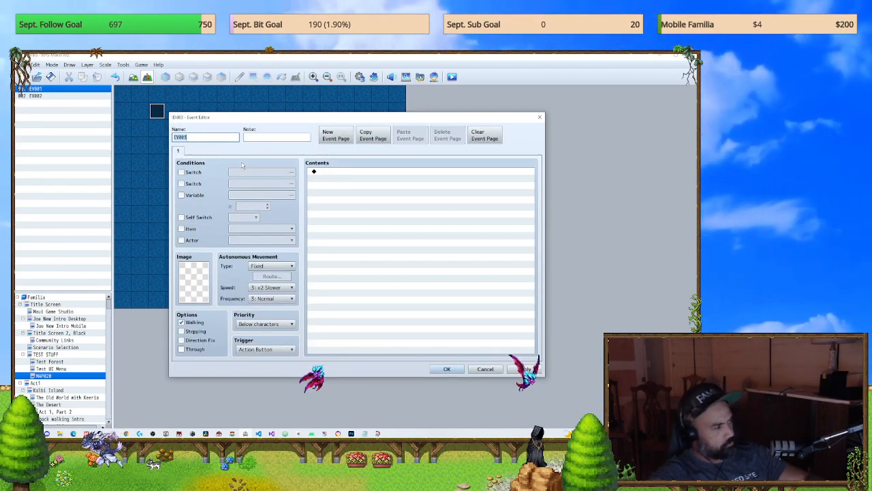
{"action": "left_click", "coordinate": [540, 117]}
{"action": "double_click", "coordinate": [244, 146]}
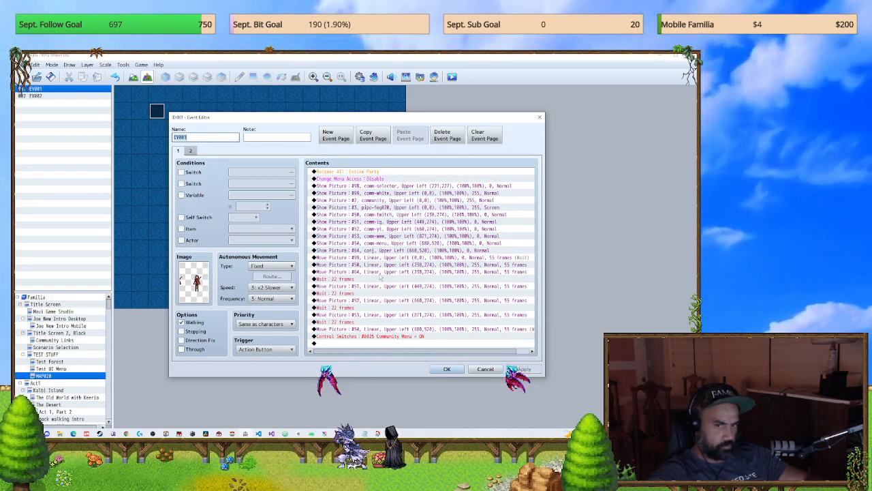
{"action": "left_click", "coordinate": [445, 369]}
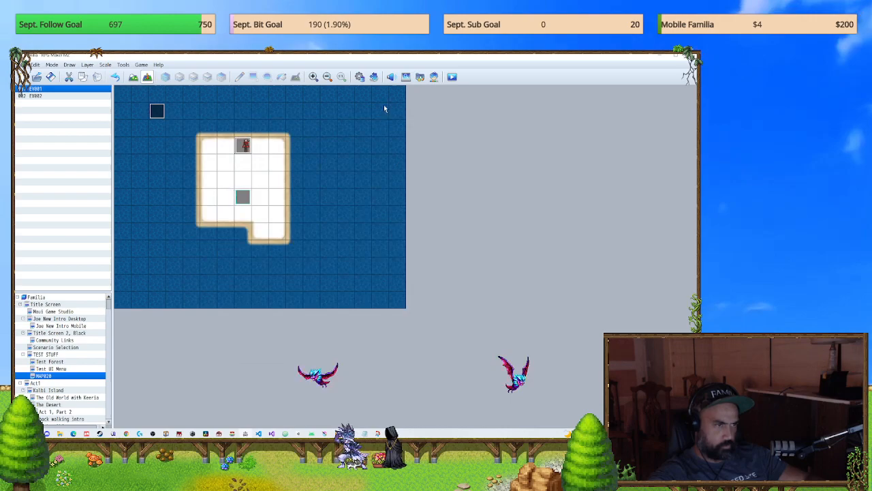
Step: Open the Plugin Manager and switch to the Notepad window holding the picture common events plugin notes
{"action": "left_click", "coordinate": [373, 77]}
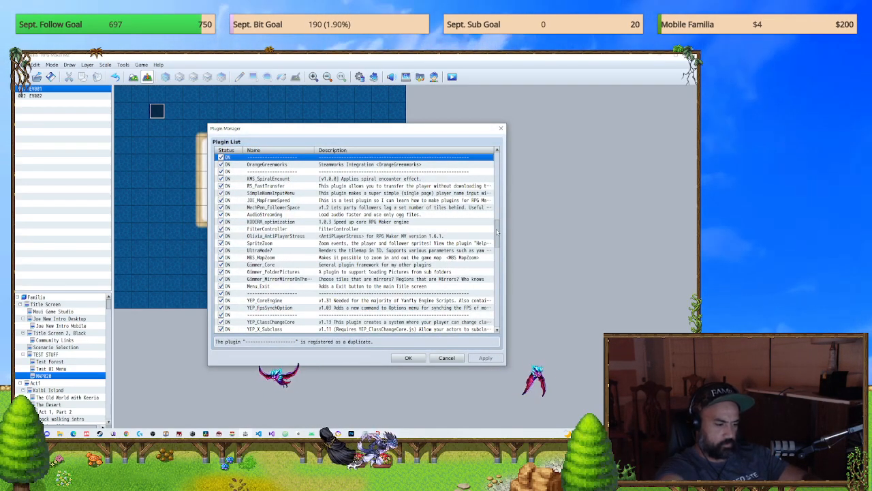
{"action": "key", "text": "alt+Tab"}
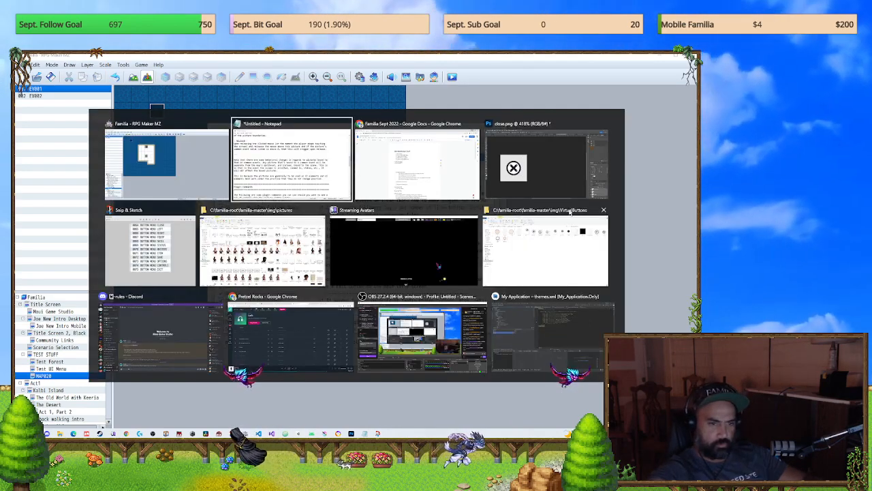
{"action": "key", "text": "Tab"}
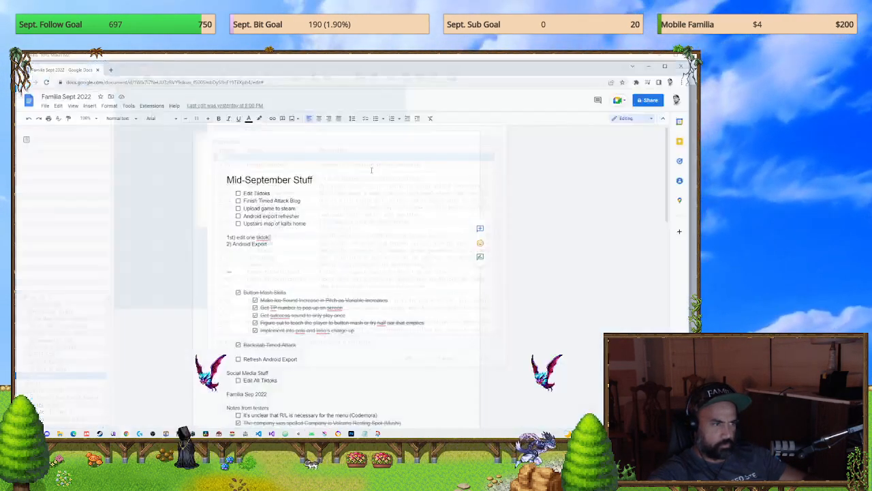
{"action": "key", "text": "alt+Tab"}
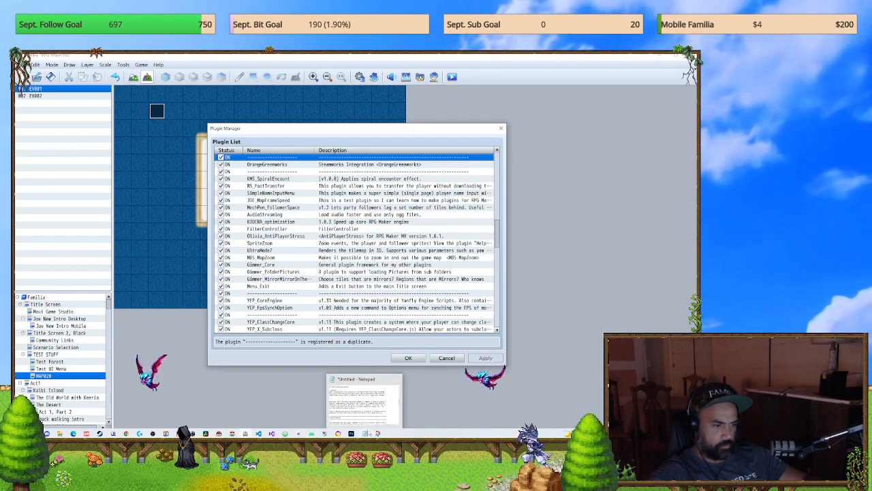
{"action": "left_click", "coordinate": [368, 433]}
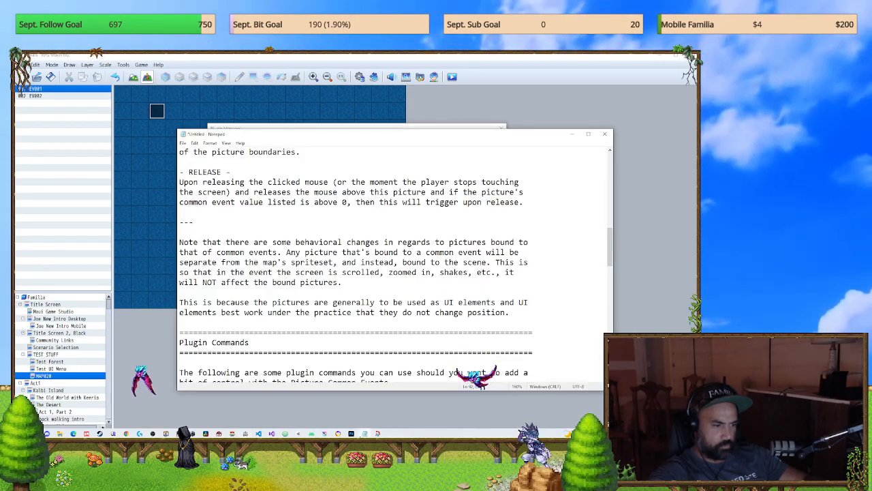
Step: Read the plugin's Introduction and Instructions on binding pictures to common events, and close the notes without saving
{"action": "scroll", "coordinate": [364, 275], "scroll_direction": "up", "scroll_amount": 14}
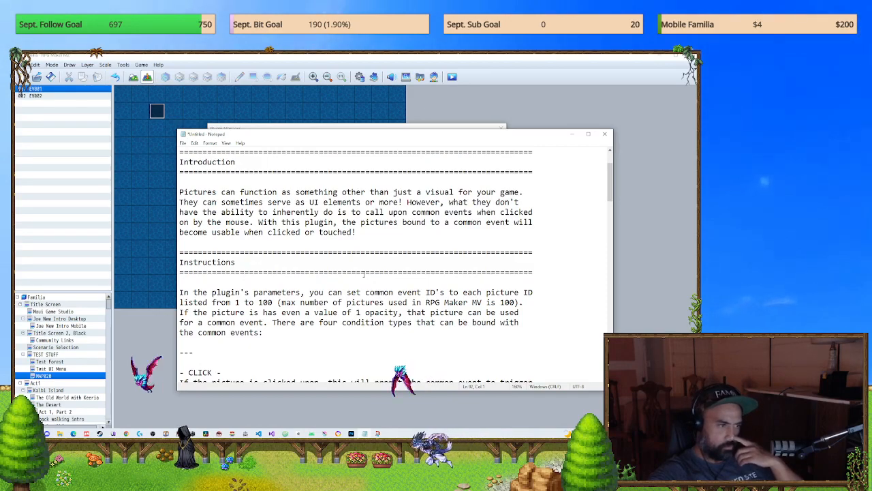
{"action": "scroll", "coordinate": [364, 275], "scroll_direction": "up", "scroll_amount": 2}
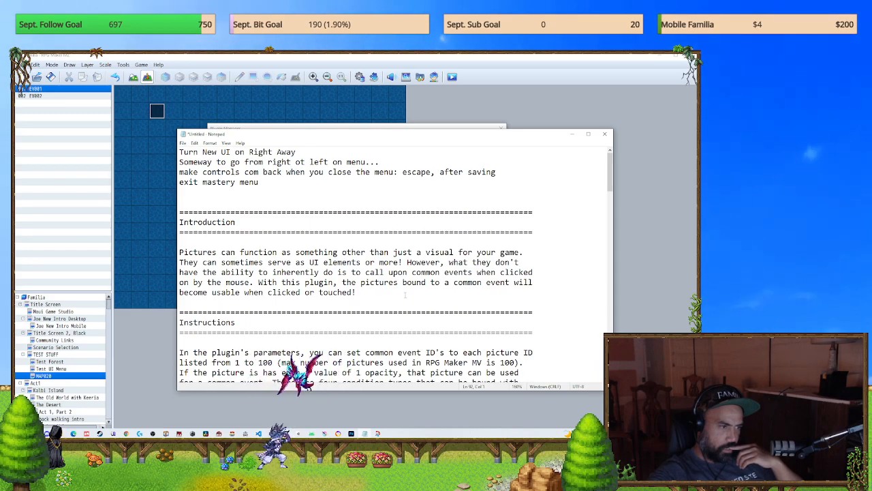
{"action": "scroll", "coordinate": [405, 295], "scroll_direction": "down", "scroll_amount": 3}
{"action": "scroll", "coordinate": [405, 294], "scroll_direction": "down", "scroll_amount": 1}
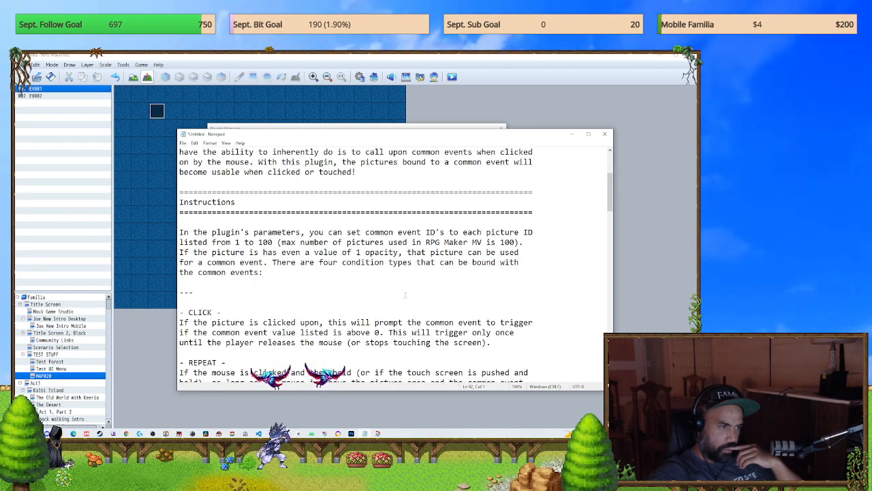
{"action": "scroll", "coordinate": [405, 295], "scroll_direction": "down", "scroll_amount": 1}
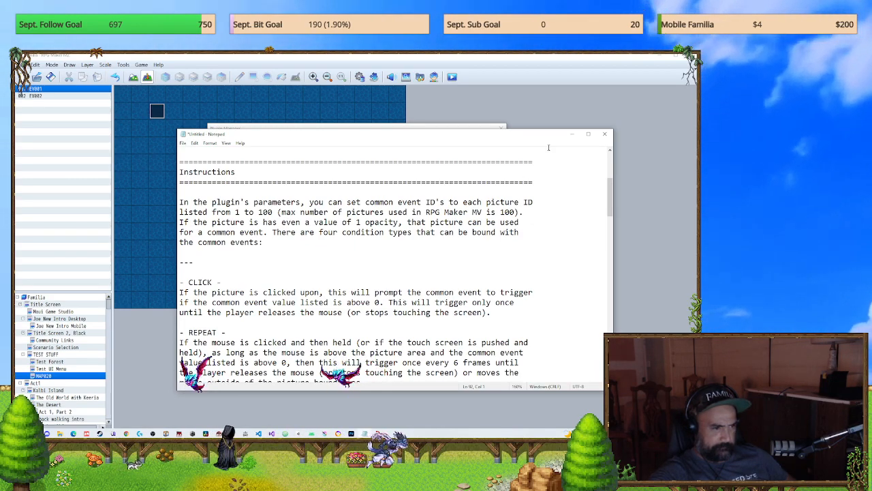
{"action": "left_click", "coordinate": [606, 136]}
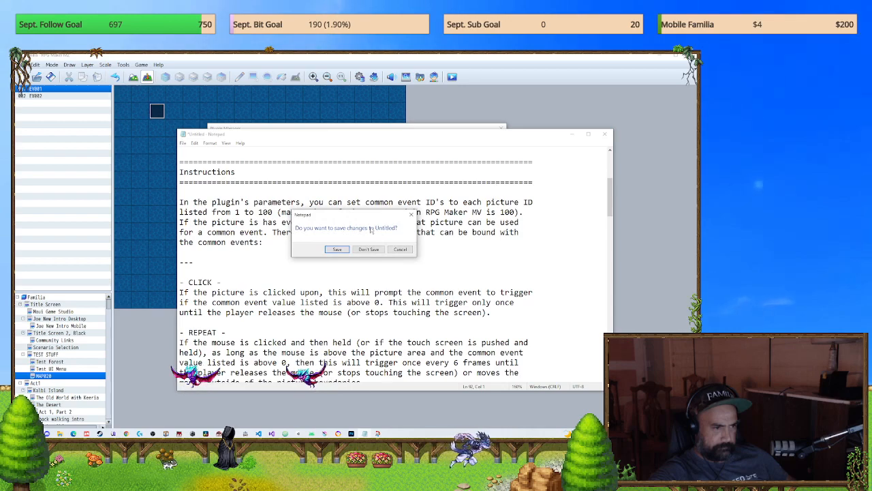
{"action": "left_click", "coordinate": [374, 249]}
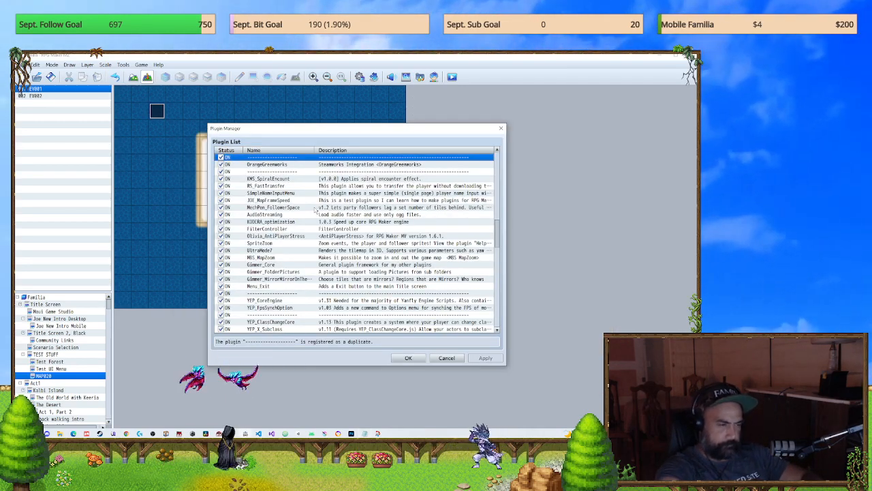
Step: Move MechPen_FollowerSpace one row down in the plugin list, directly below AudioStreaming
{"action": "left_click", "coordinate": [315, 207]}
{"action": "left_click_drag", "start_coordinate": [315, 208], "coordinate": [316, 214]}
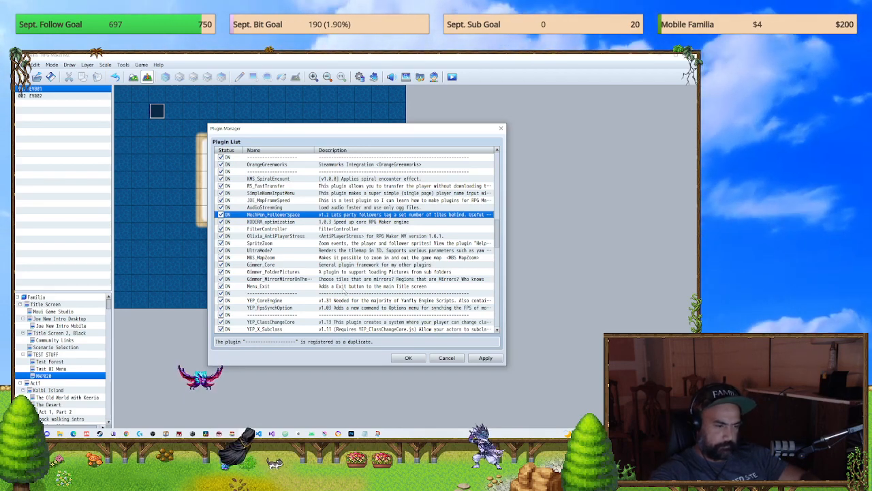
Step: Search the plugin list for "common", stepping back through the matches to YEP_PictureCommonEvents
{"action": "scroll", "coordinate": [359, 298], "scroll_direction": "down", "scroll_amount": 15}
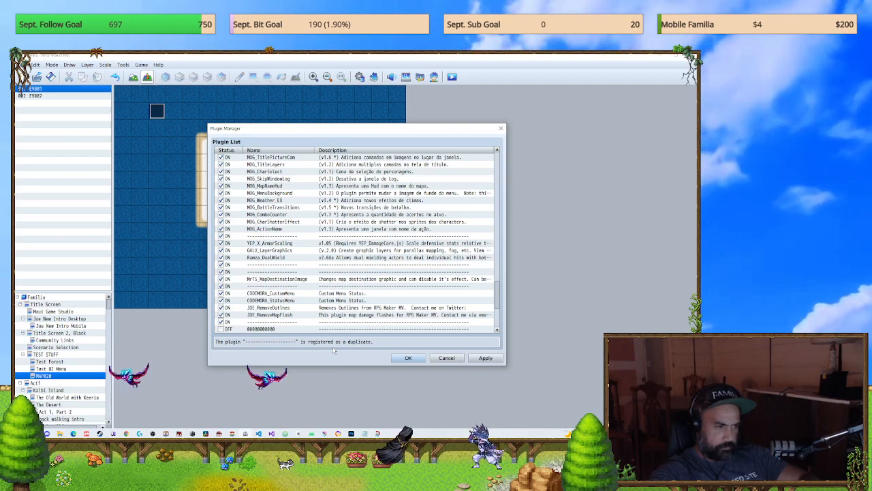
{"action": "key", "text": "super+space"}
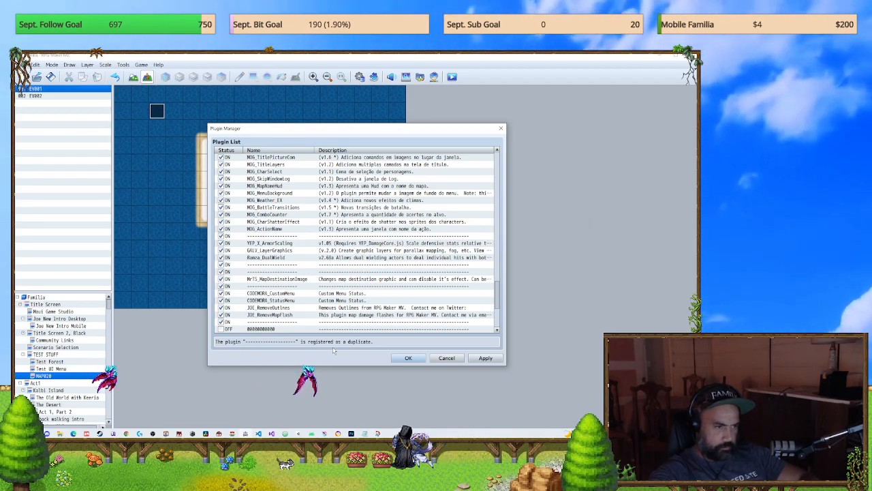
{"action": "left_click", "coordinate": [311, 301]}
{"action": "key", "text": "ctrl+f"}
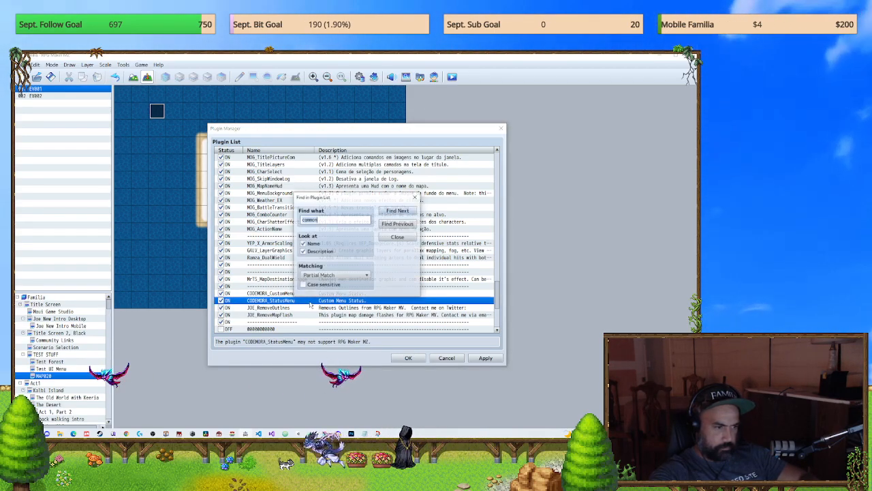
{"action": "left_click", "coordinate": [398, 210]}
{"action": "left_click", "coordinate": [413, 259]}
{"action": "left_click", "coordinate": [398, 223]}
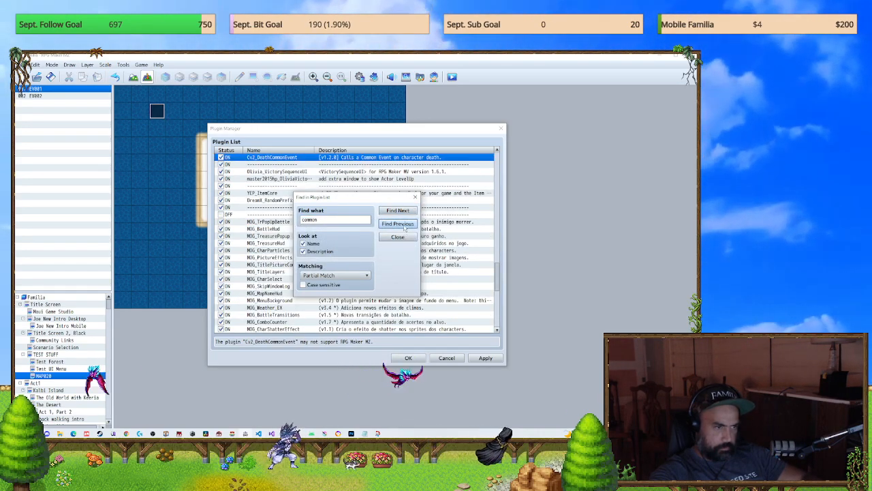
{"action": "left_click", "coordinate": [402, 225]}
{"action": "left_click", "coordinate": [397, 236]}
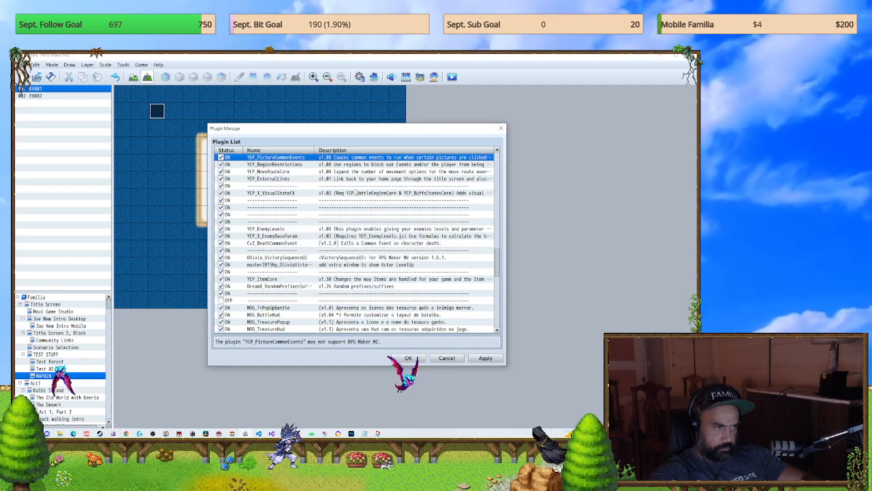
Step: Open the YEP_PictureCommonEvents settings, check the common event assigned to Picture 64 Click, and confirm the settings and plugin list
{"action": "double_click", "coordinate": [322, 157]}
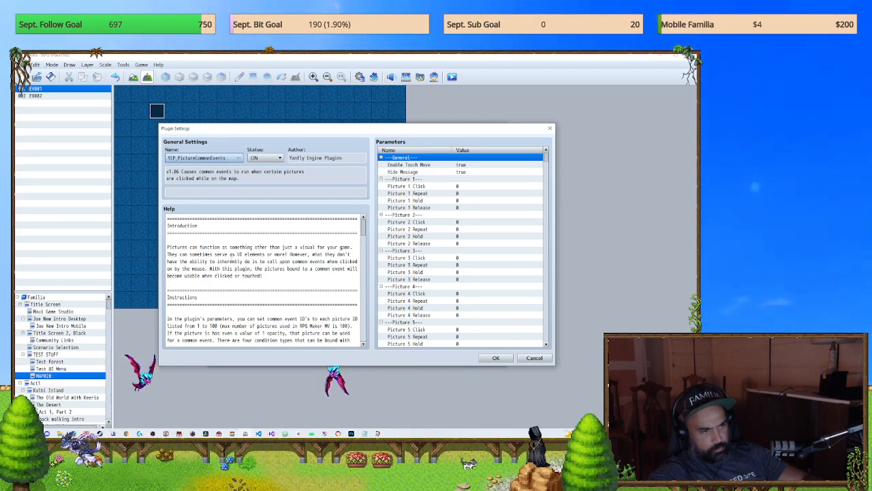
{"action": "double_click", "coordinate": [407, 215]}
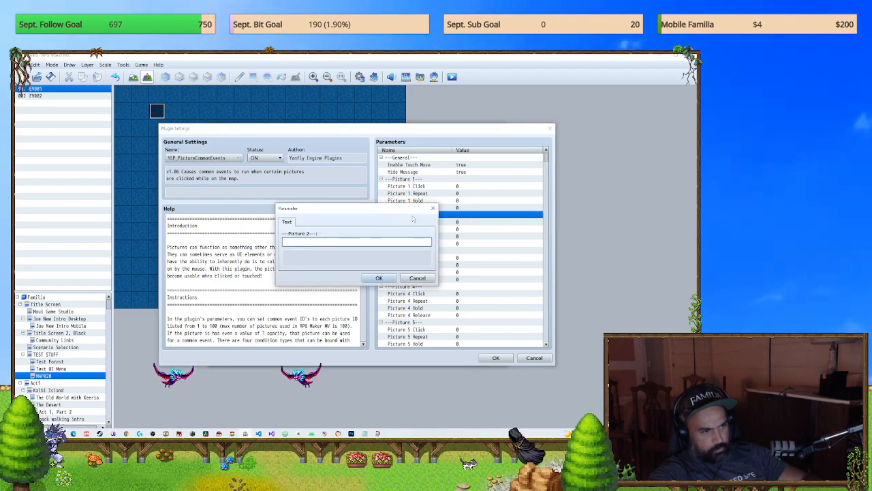
{"action": "left_click", "coordinate": [433, 207]}
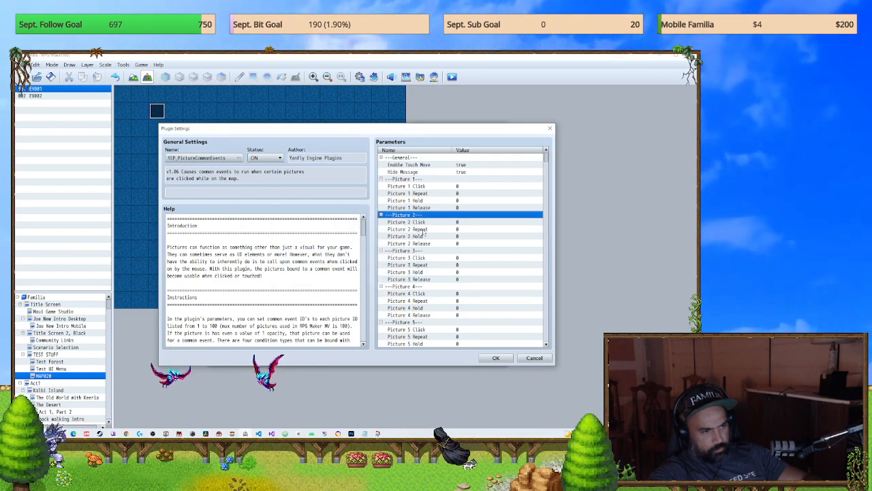
{"action": "scroll", "coordinate": [456, 298], "scroll_direction": "down", "scroll_amount": 15}
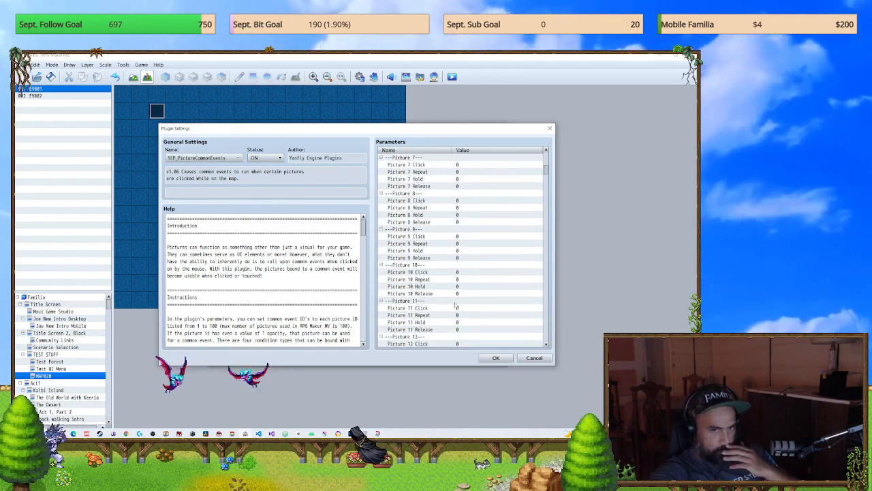
{"action": "scroll", "coordinate": [455, 302], "scroll_direction": "down", "scroll_amount": 20}
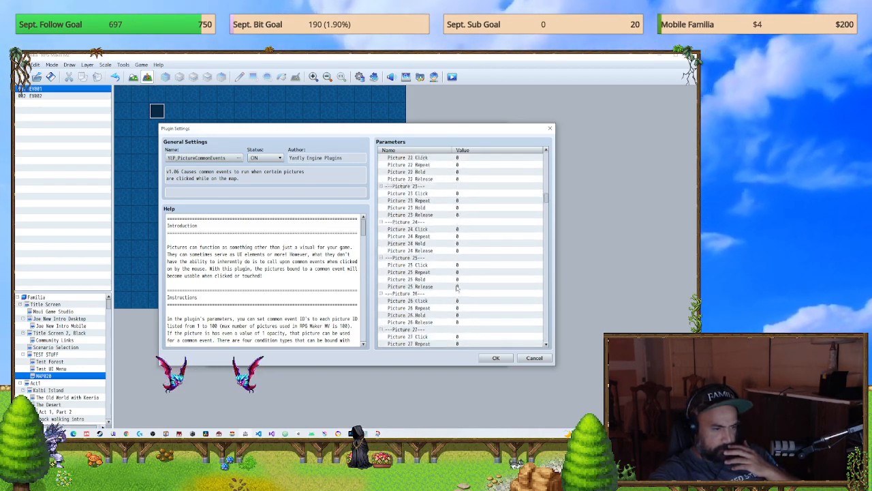
{"action": "scroll", "coordinate": [457, 276], "scroll_direction": "down", "scroll_amount": 20}
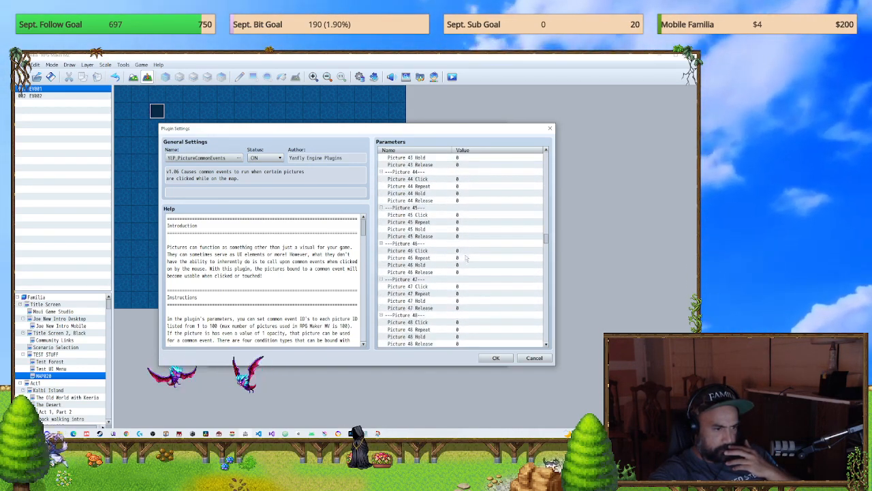
{"action": "scroll", "coordinate": [476, 287], "scroll_direction": "down", "scroll_amount": 18}
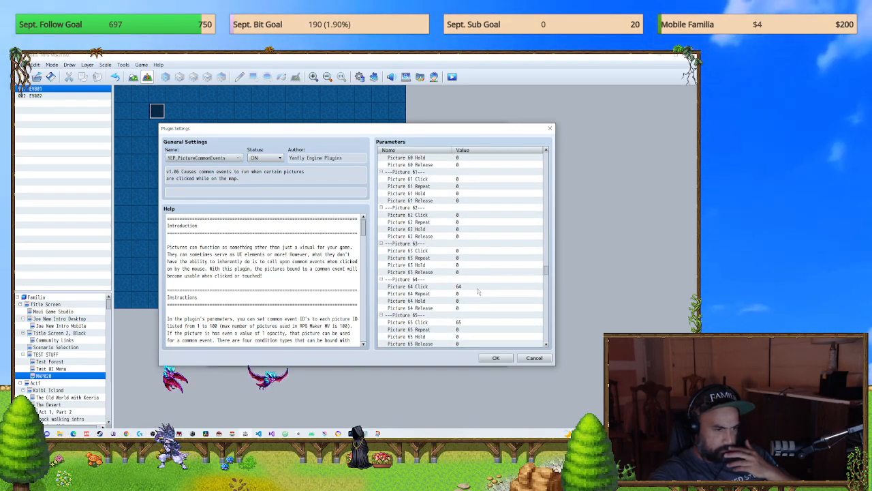
{"action": "double_click", "coordinate": [471, 287]}
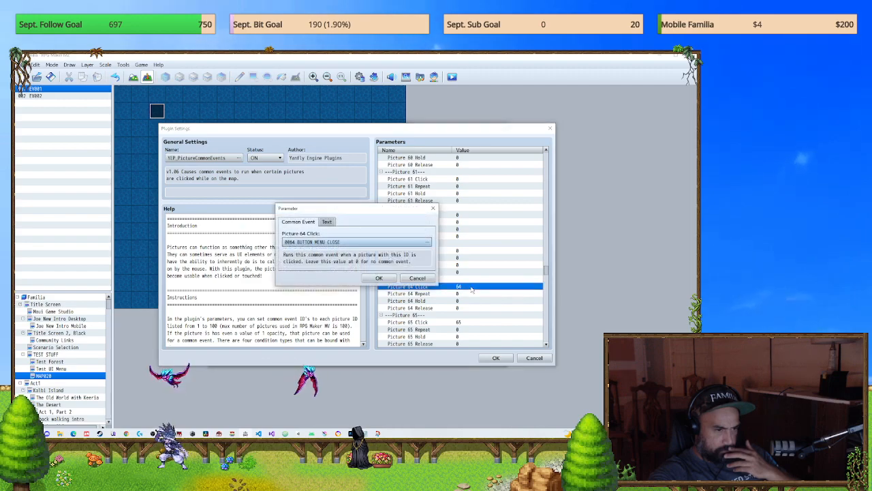
{"action": "left_click", "coordinate": [379, 278]}
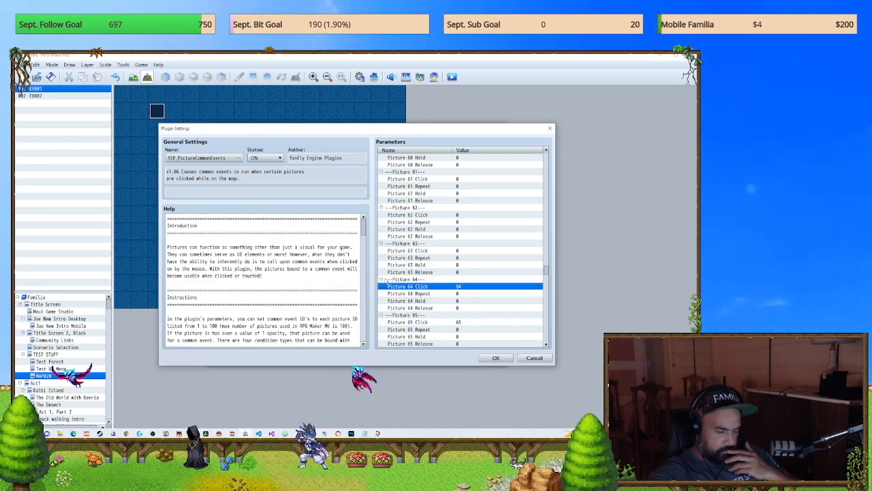
{"action": "left_click", "coordinate": [496, 358]}
{"action": "left_click", "coordinate": [409, 357]}
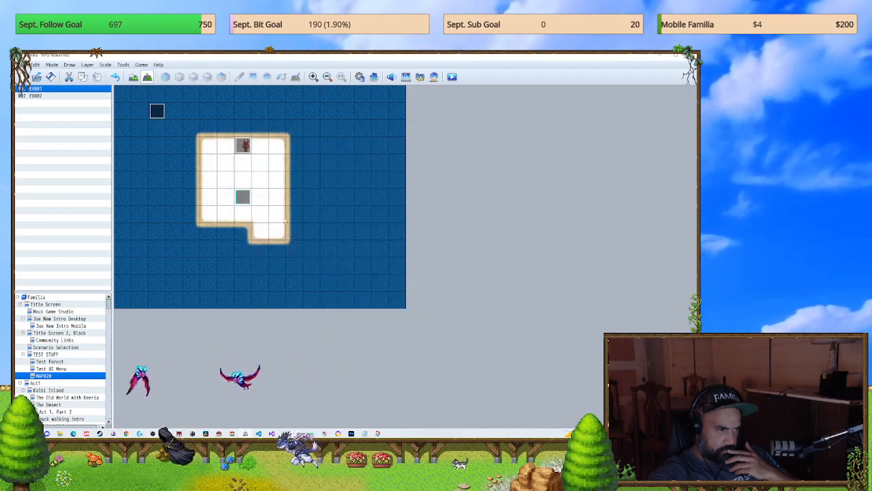
Step: Add a third page to EV001 containing a copy of page 1's Move Picture #64 command
{"action": "double_click", "coordinate": [243, 152]}
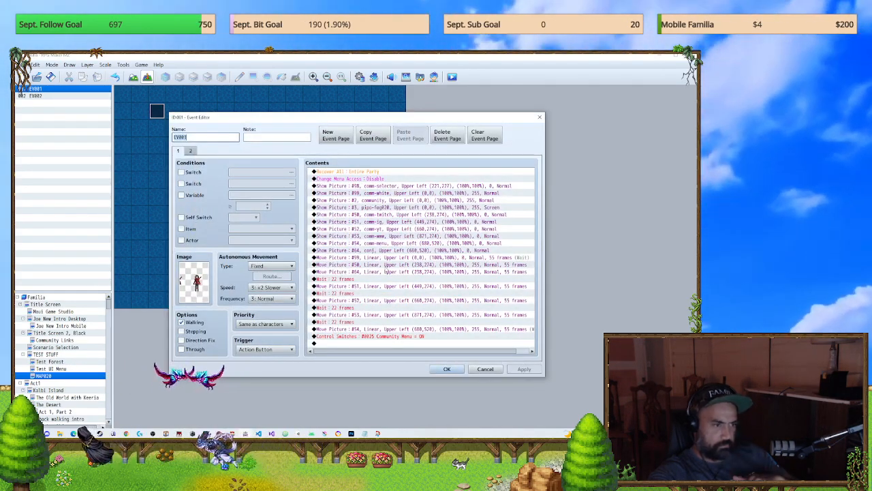
{"action": "left_click", "coordinate": [190, 151]}
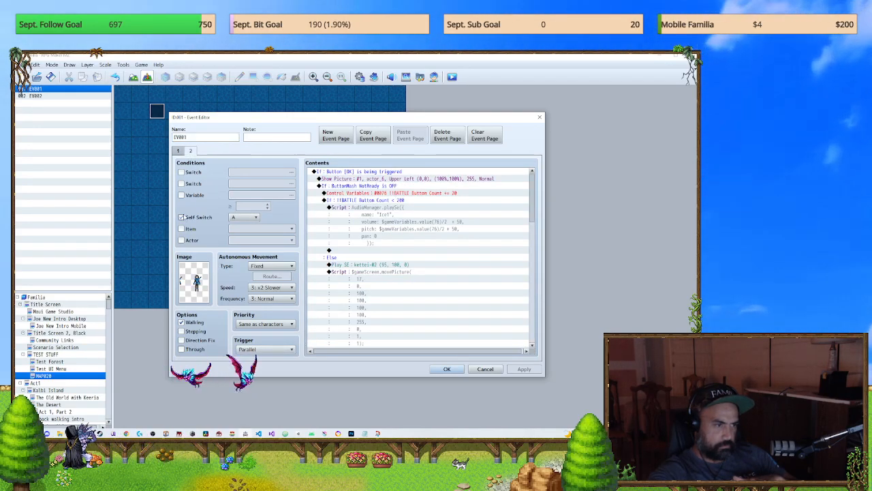
{"action": "left_click", "coordinate": [339, 138]}
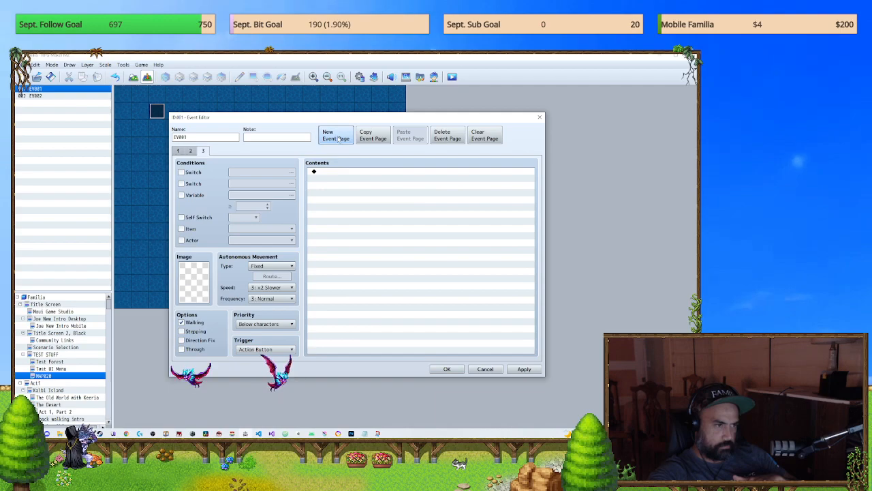
{"action": "left_click", "coordinate": [178, 151]}
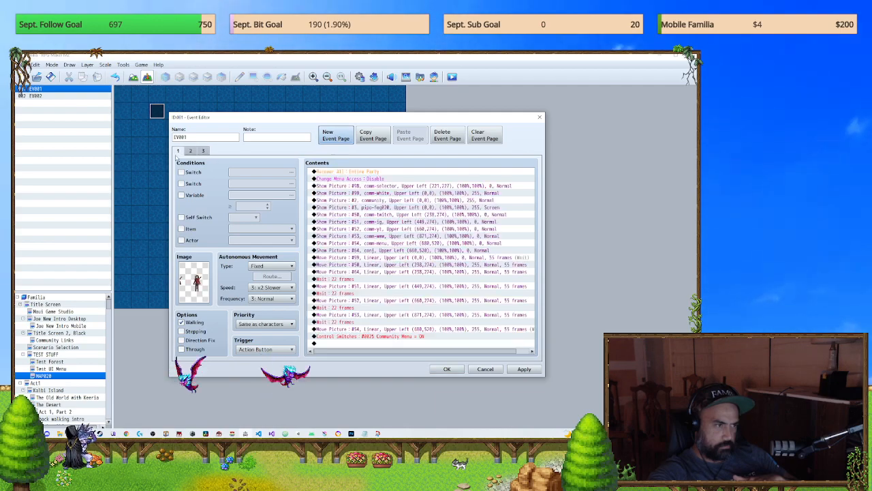
{"action": "left_click", "coordinate": [377, 271]}
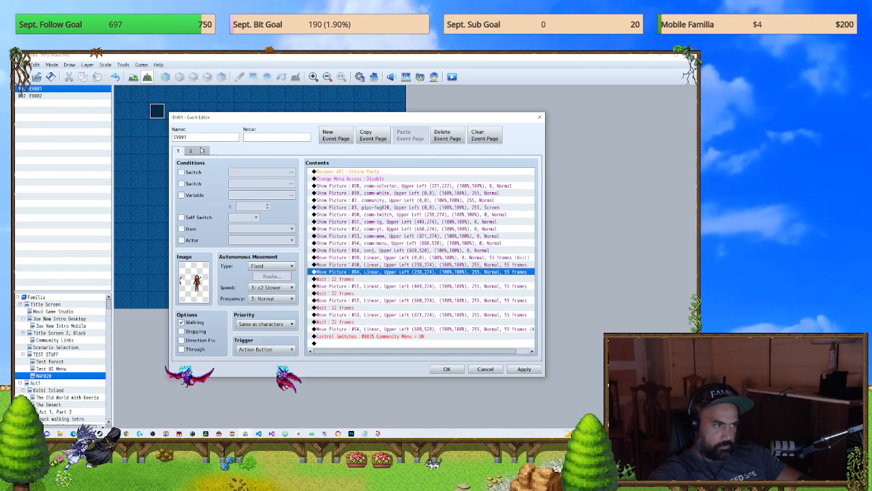
{"action": "left_click", "coordinate": [203, 151]}
{"action": "key", "text": "ctrl+v"}
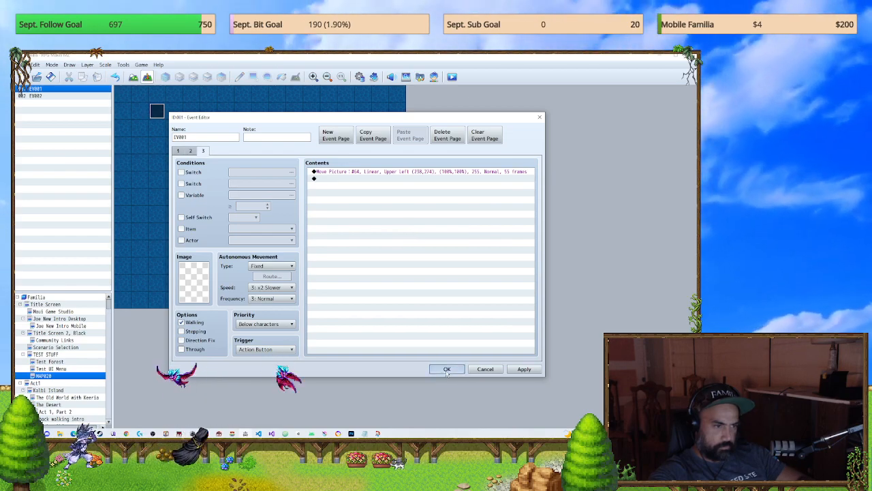
{"action": "left_click", "coordinate": [447, 371]}
Step: Save the changes, playtest the map from a new game to check EV001's new page, and close the playtest
{"action": "left_click", "coordinate": [452, 77]}
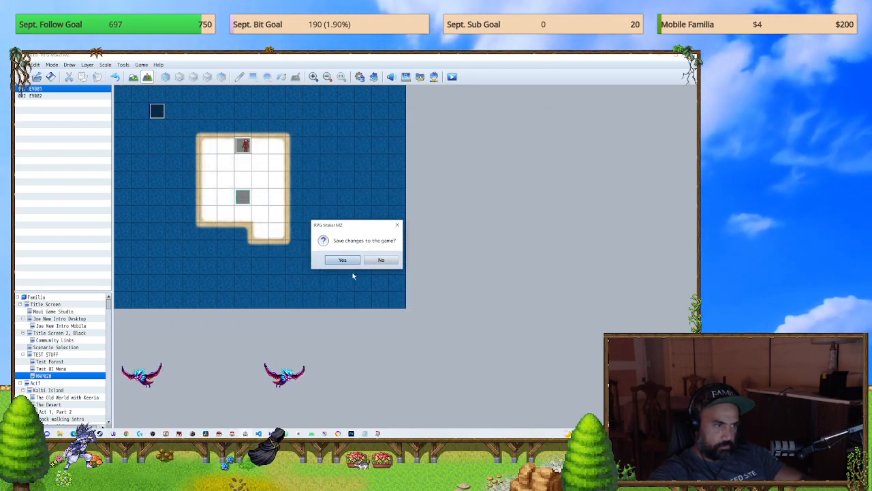
{"action": "left_click", "coordinate": [343, 258]}
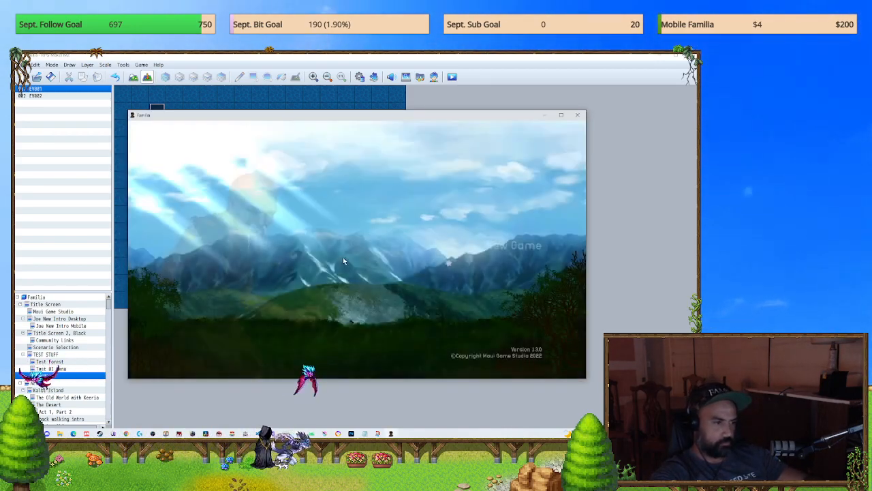
{"action": "key", "text": "Return"}
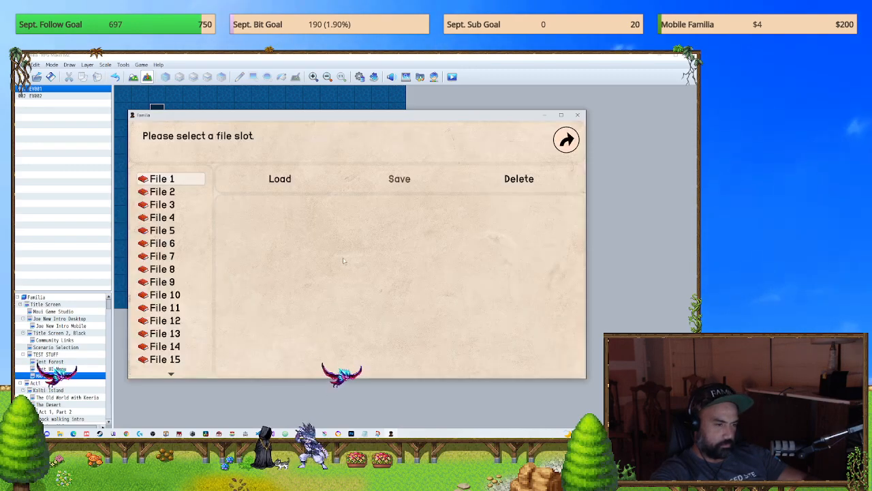
{"action": "key", "text": "Escape"}
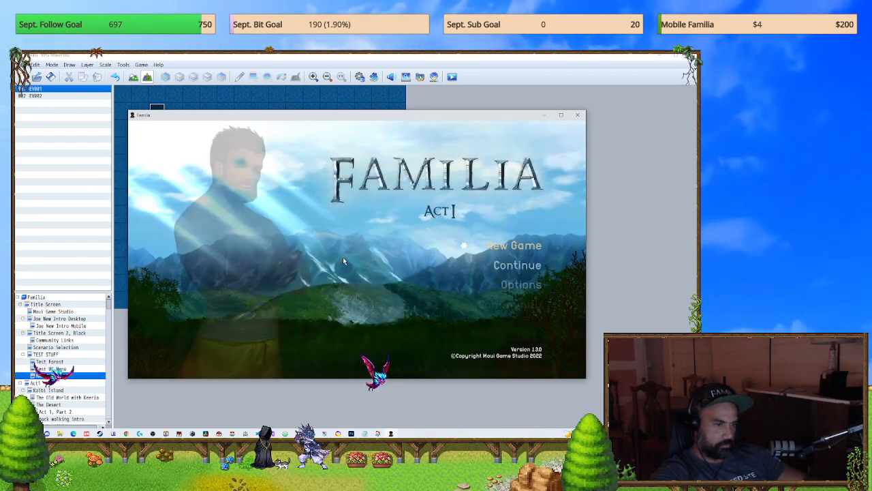
{"action": "key", "text": "Up"}
{"action": "key", "text": "Return"}
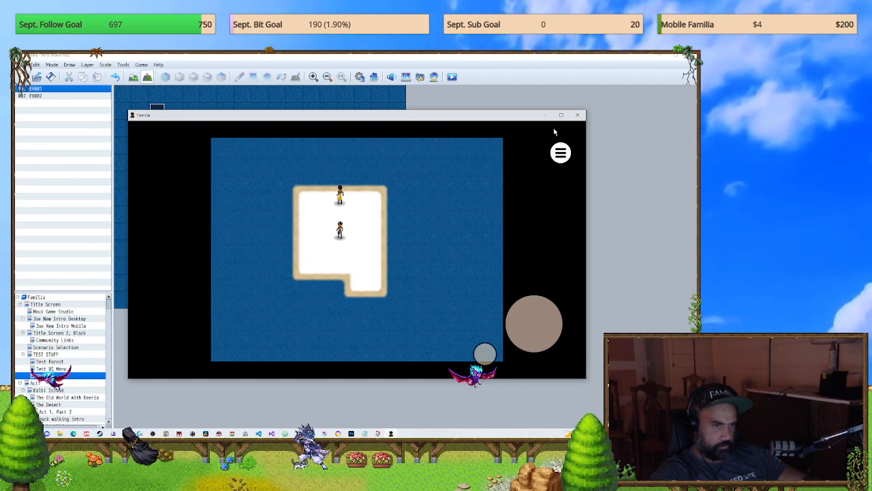
{"action": "left_click", "coordinate": [578, 116]}
Step: Set the image of EV001's third page to the 1-ninja-white-galv(8) character and confirm the event
{"action": "double_click", "coordinate": [243, 146]}
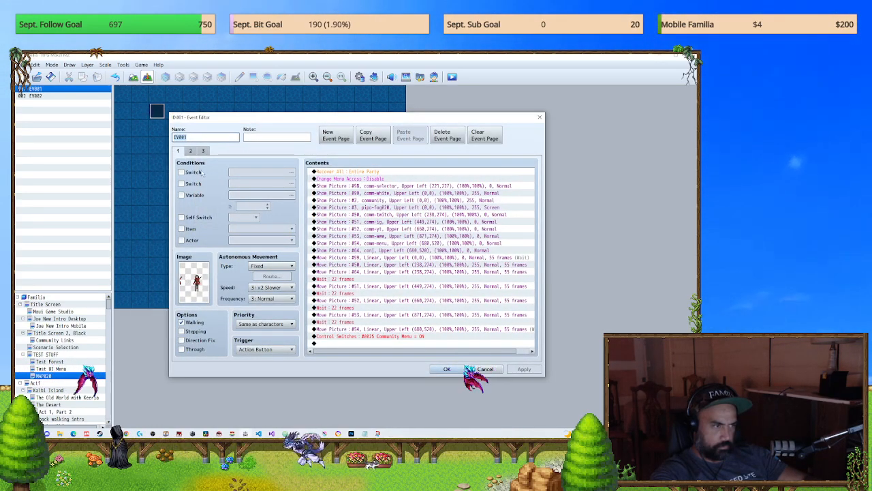
{"action": "left_click", "coordinate": [202, 151]}
{"action": "double_click", "coordinate": [184, 290]}
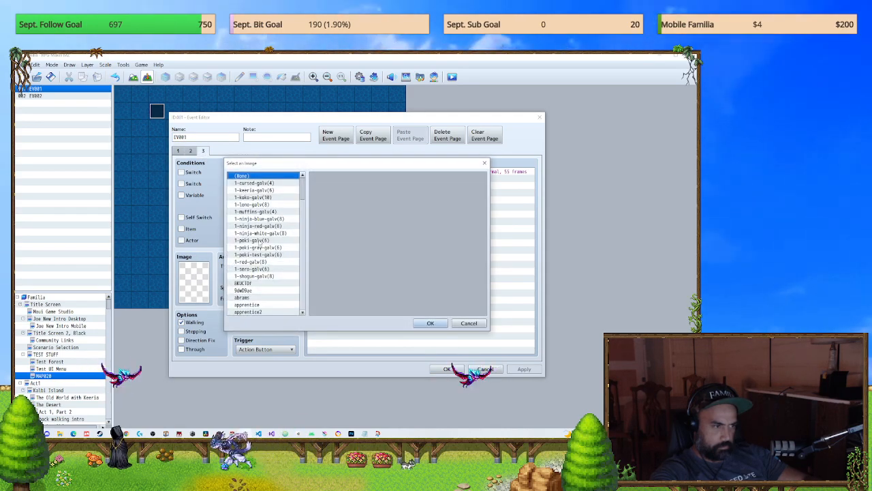
{"action": "left_click", "coordinate": [263, 240]}
{"action": "left_click", "coordinate": [264, 262]}
{"action": "left_click_drag", "start_coordinate": [264, 268], "coordinate": [265, 233]}
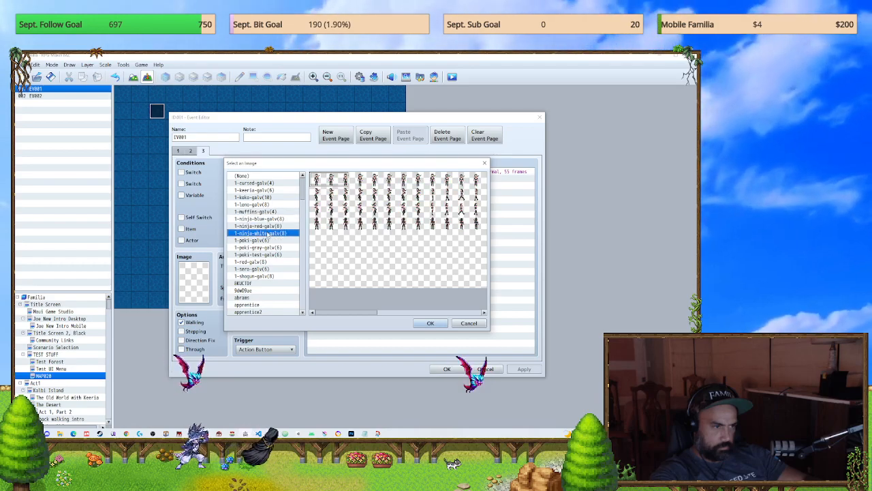
{"action": "left_click", "coordinate": [430, 323]}
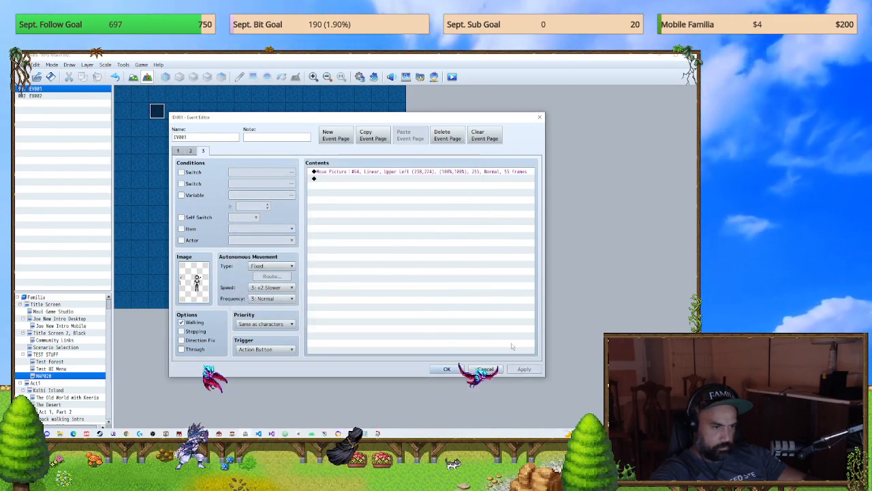
{"action": "left_click", "coordinate": [457, 370]}
Step: Save the game and start a new playtest to view EV001 with its ninja image, and close it
{"action": "left_click", "coordinate": [452, 77]}
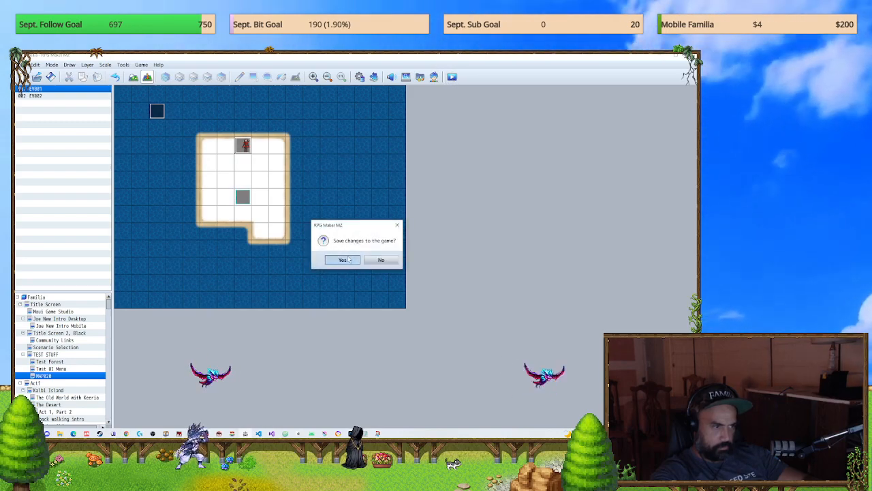
{"action": "left_click", "coordinate": [343, 260]}
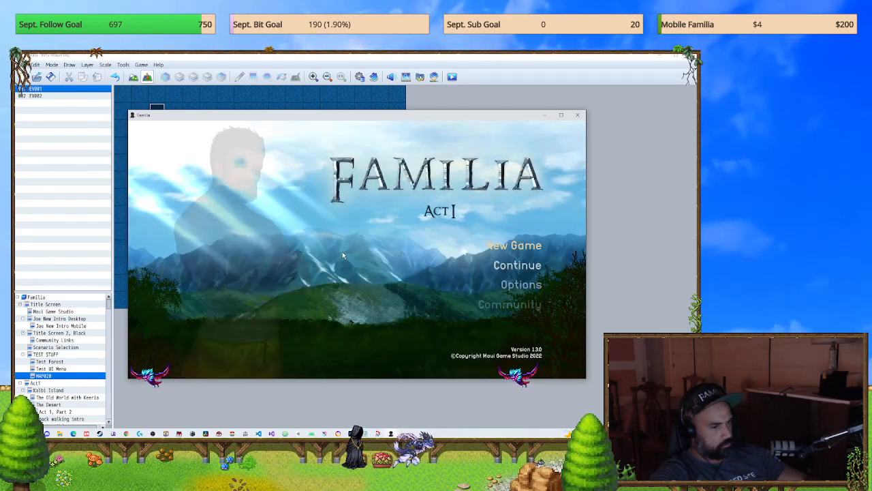
{"action": "key", "text": "Return"}
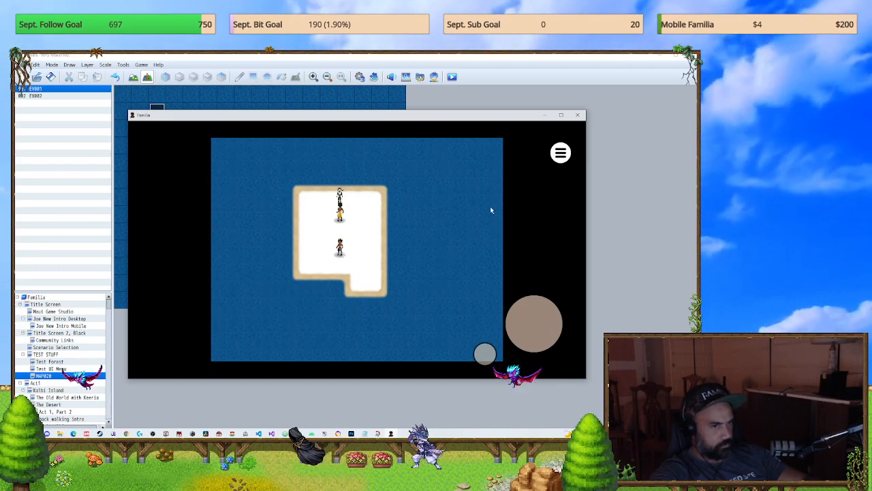
{"action": "left_click", "coordinate": [579, 116]}
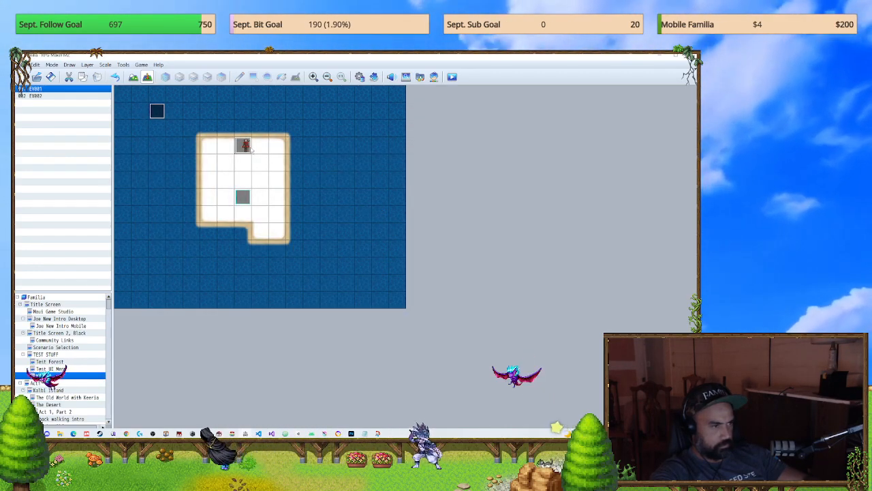
Step: Paste page 1's Show Picture #64 (conj) command above the Move Picture command on EV001's third page, and confirm the event
{"action": "double_click", "coordinate": [249, 149]}
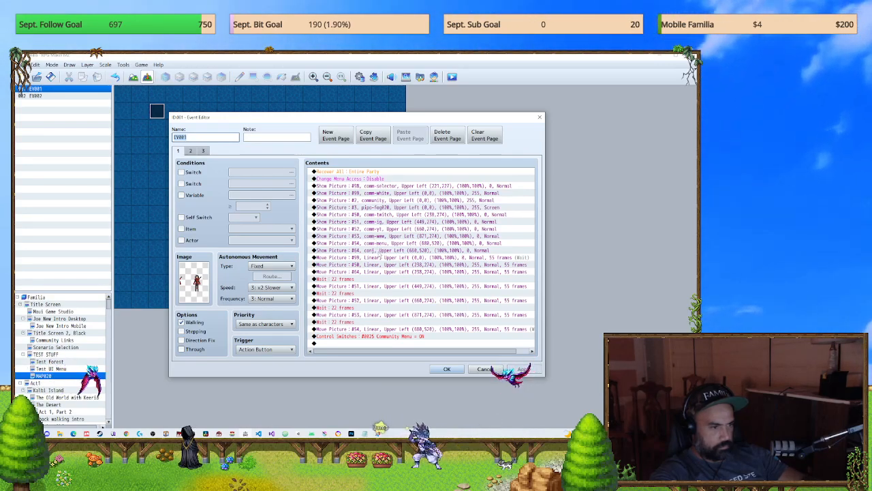
{"action": "left_click", "coordinate": [204, 152]}
{"action": "left_click", "coordinate": [382, 171]}
{"action": "key", "text": "ctrl+v"}
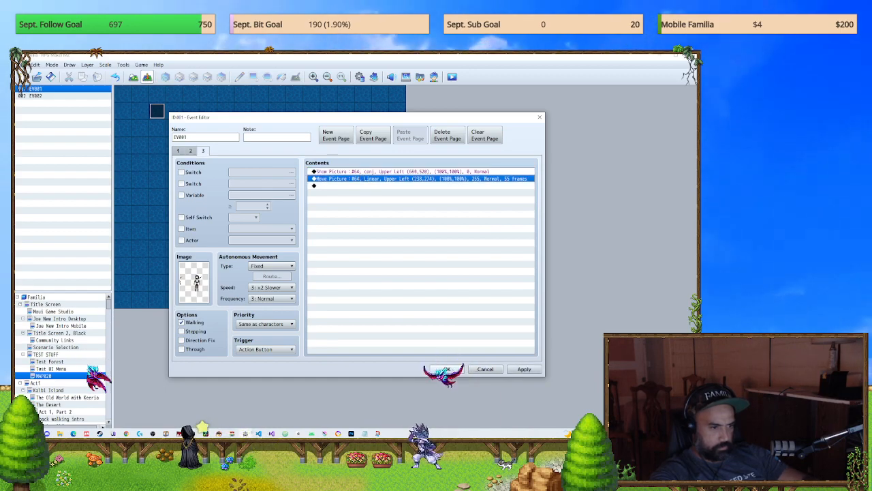
{"action": "left_click", "coordinate": [447, 368]}
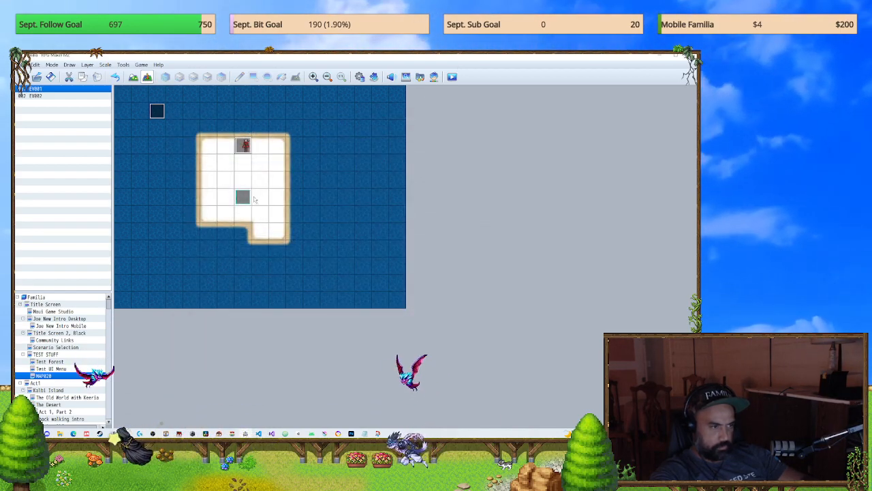
{"action": "double_click", "coordinate": [244, 145]}
{"action": "left_click", "coordinate": [202, 151]}
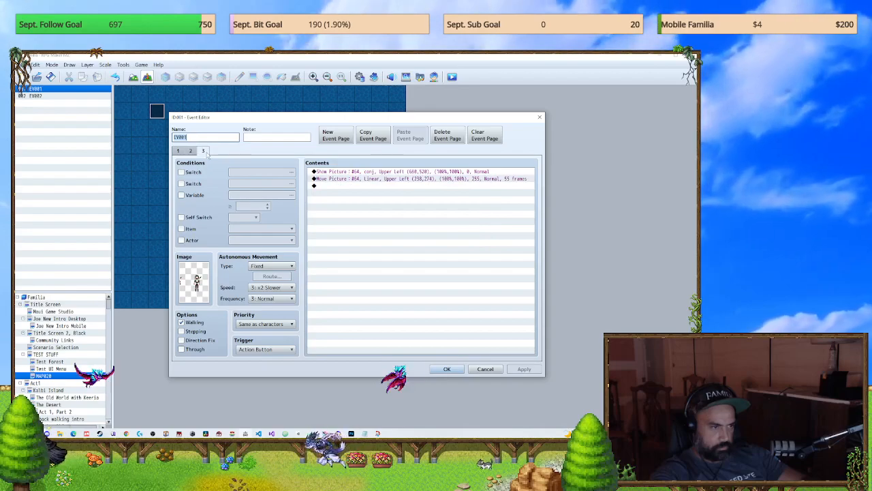
{"action": "left_click", "coordinate": [454, 371]}
Step: Save the changes, playtest a new game to trigger EV001 and walk the player around, and close the playtest
{"action": "left_click", "coordinate": [341, 259]}
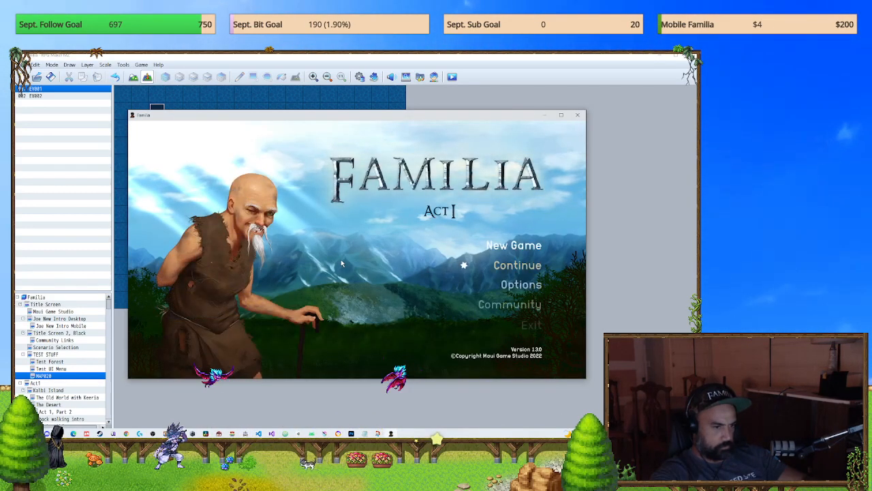
{"action": "key", "text": "Return"}
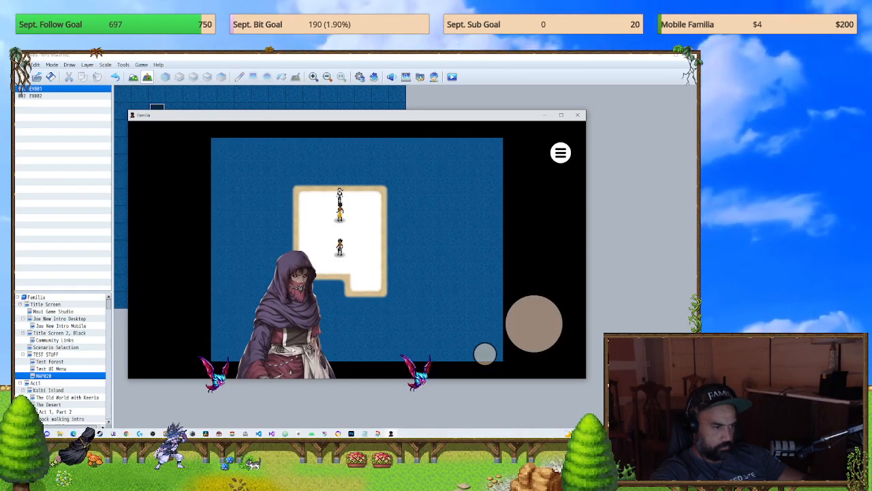
{"action": "left_click_drag", "start_coordinate": [399, 325], "coordinate": [449, 325]}
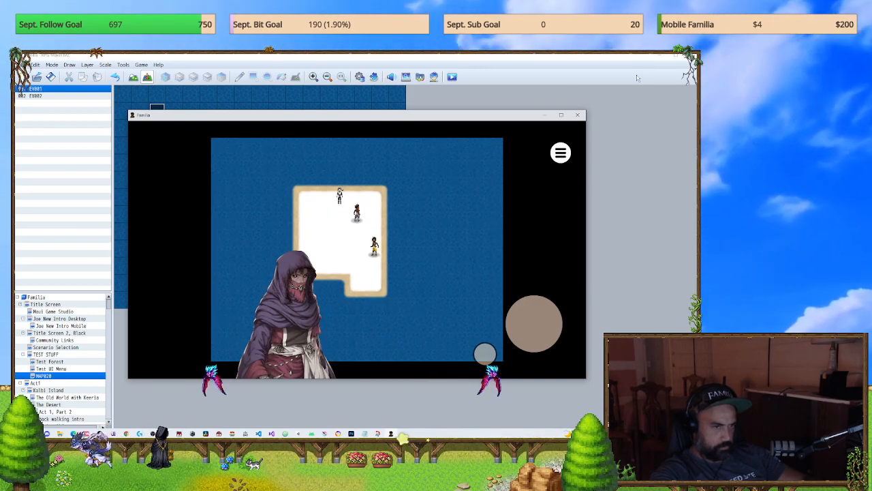
{"action": "left_click", "coordinate": [579, 113]}
Step: Set the X position of the Move Picture #64 command on EV001's third page to 900 and confirm the event
{"action": "double_click", "coordinate": [241, 144]}
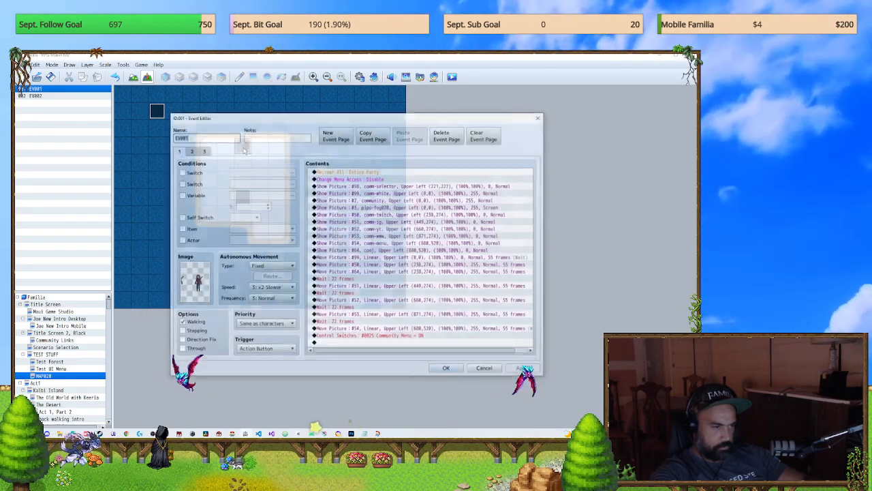
{"action": "left_click", "coordinate": [202, 150]}
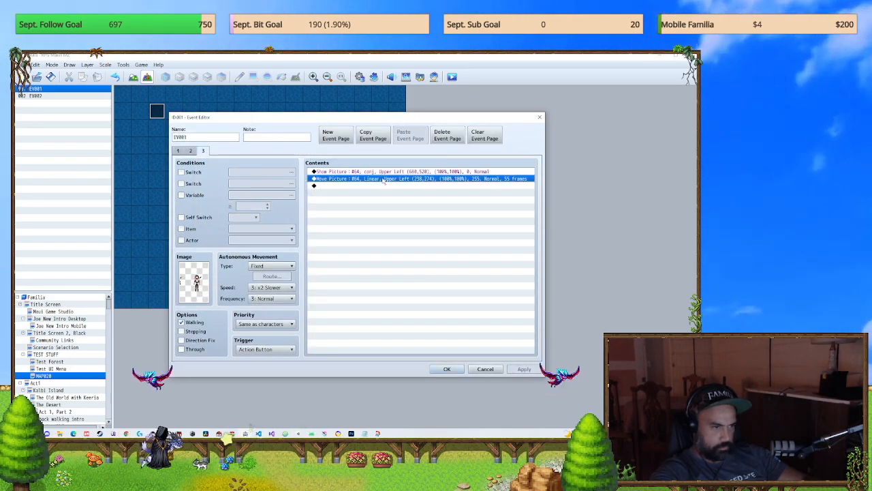
{"action": "double_click", "coordinate": [384, 180]}
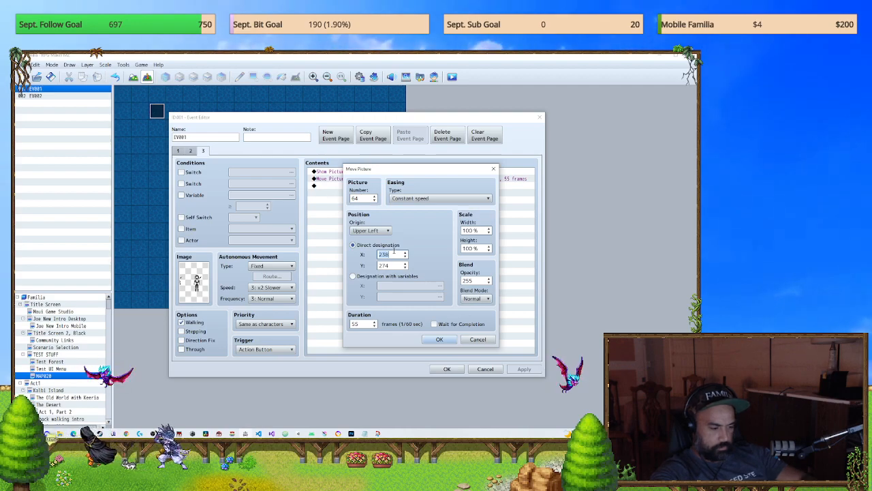
{"action": "left_click", "coordinate": [440, 339]}
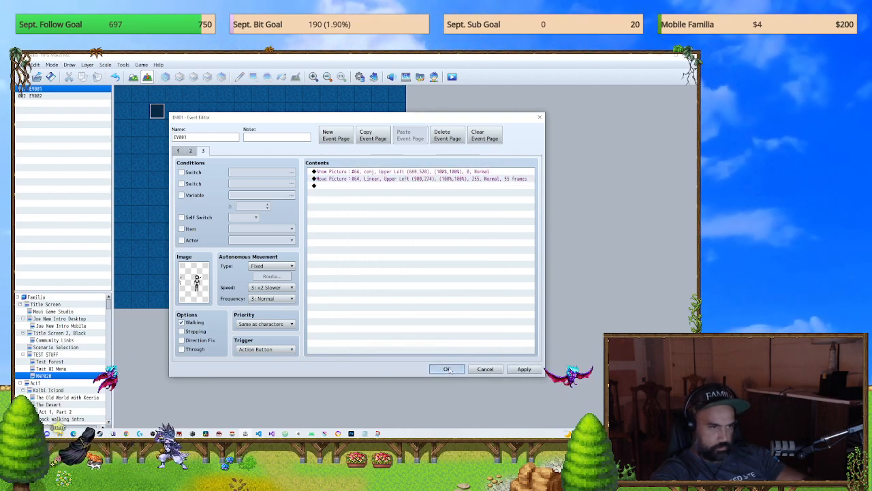
{"action": "left_click", "coordinate": [447, 369]}
Step: Save the game, check picture 64's new horizontal position in a new-game playtest, and close it
{"action": "left_click", "coordinate": [453, 76]}
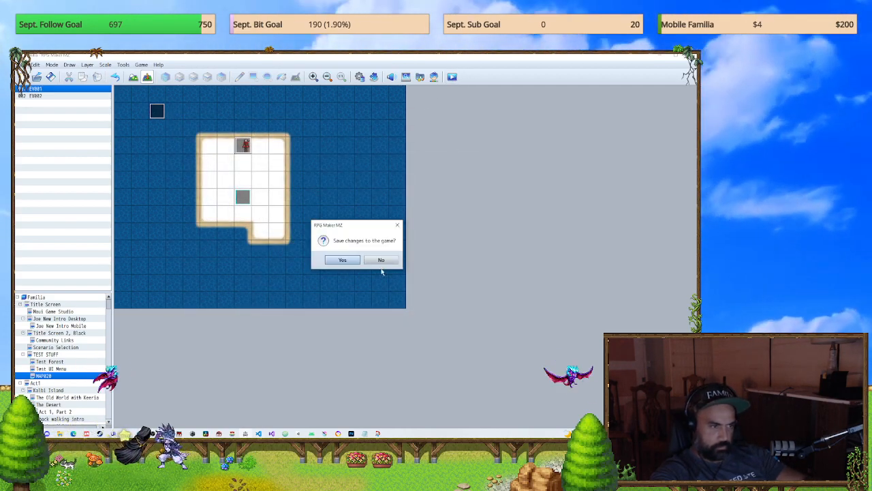
{"action": "left_click", "coordinate": [343, 259]}
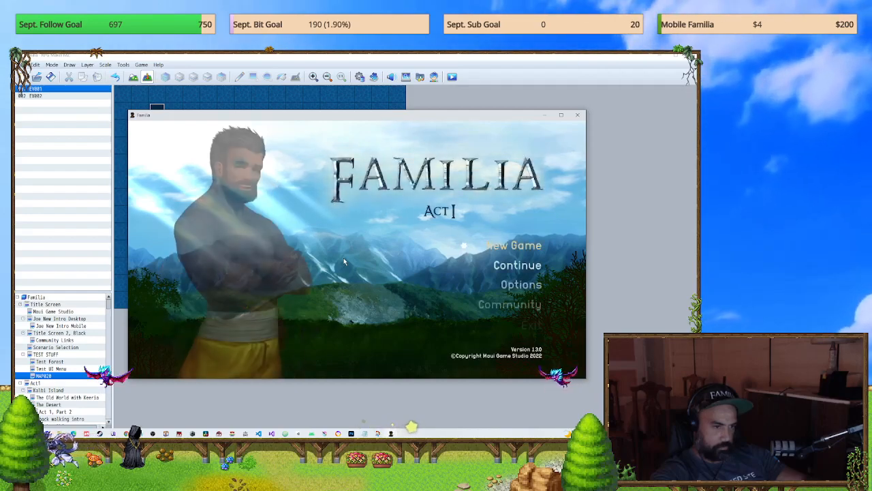
{"action": "key", "text": "Return"}
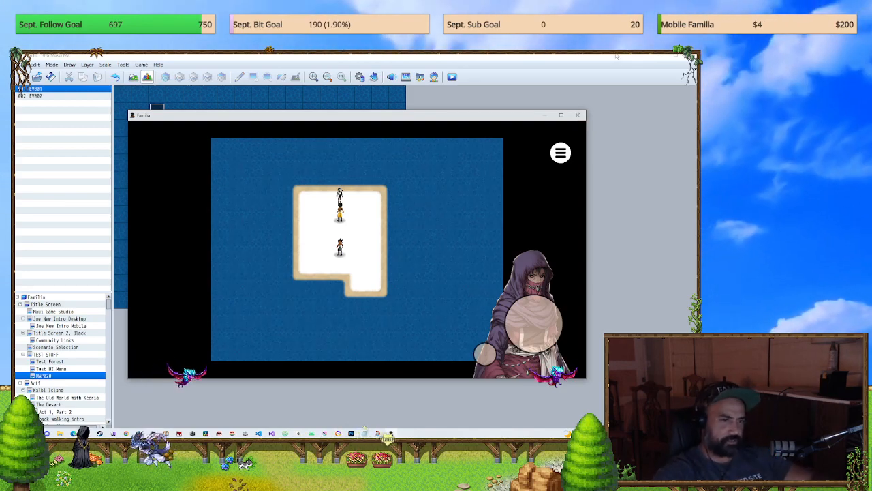
{"action": "left_click", "coordinate": [579, 115]}
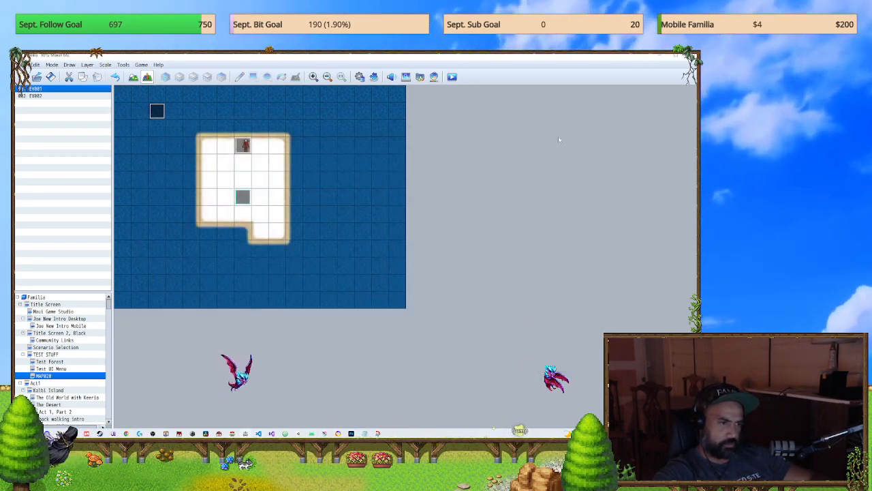
{"action": "double_click", "coordinate": [244, 145]}
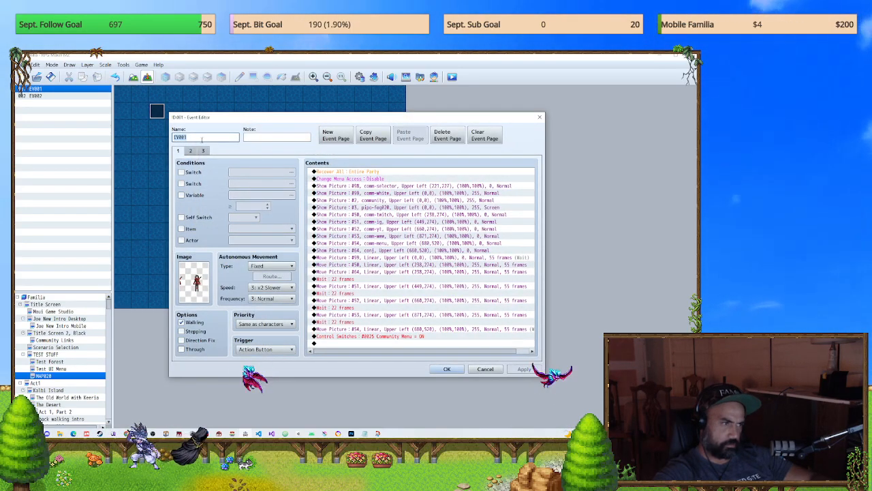
{"action": "left_click", "coordinate": [541, 120]}
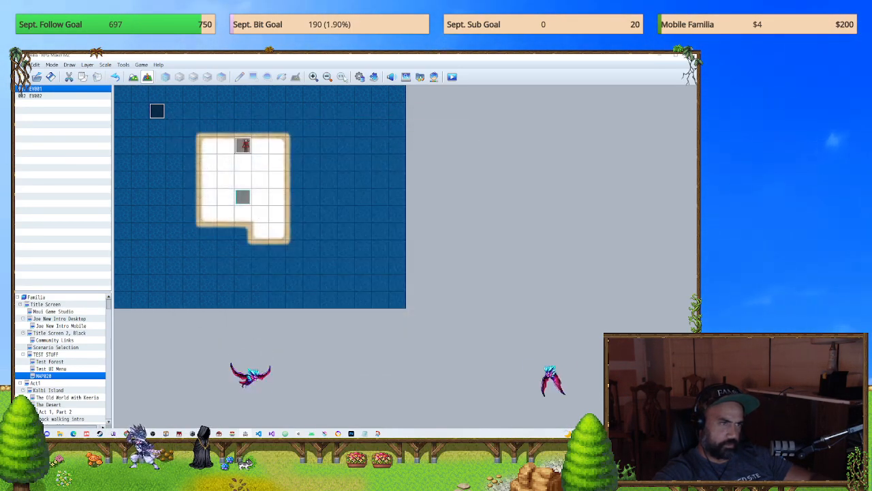
{"action": "left_click", "coordinate": [359, 76]}
{"action": "left_click", "coordinate": [562, 117]}
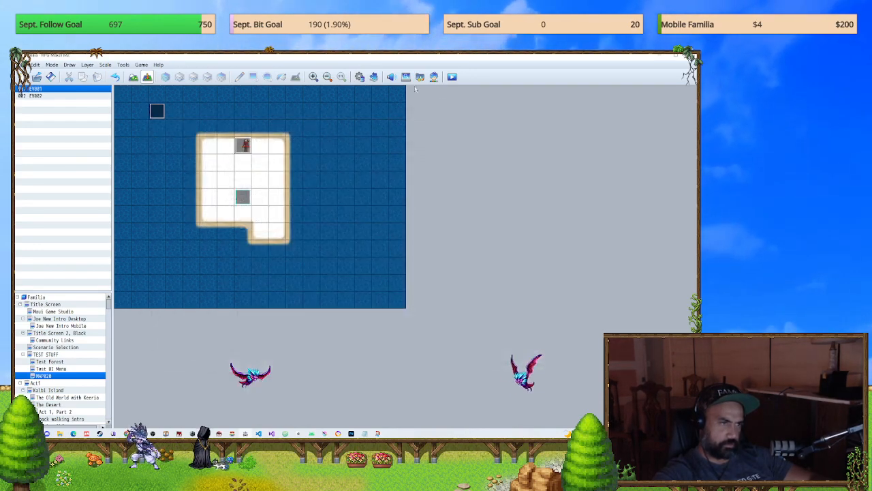
Step: Search the Plugin Manager's list for "common" to locate the YEP_PictureCommonEvents plugin
{"action": "left_click", "coordinate": [373, 76]}
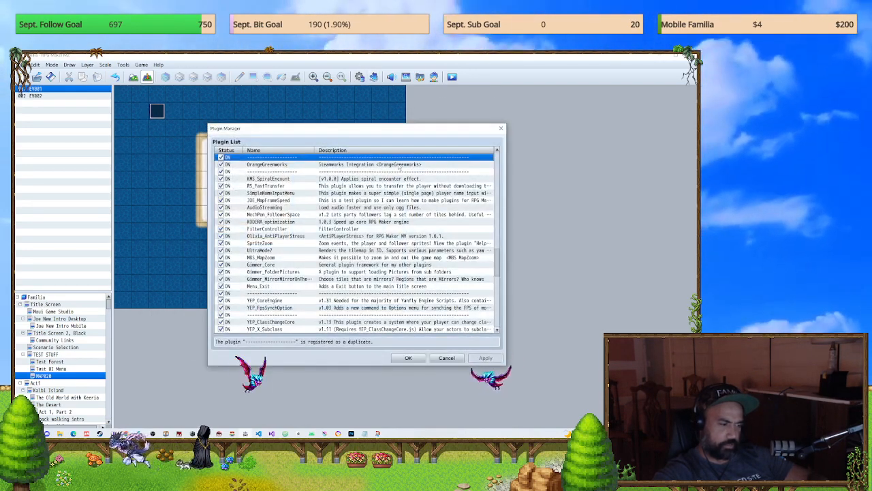
{"action": "key", "text": "ctrl+f"}
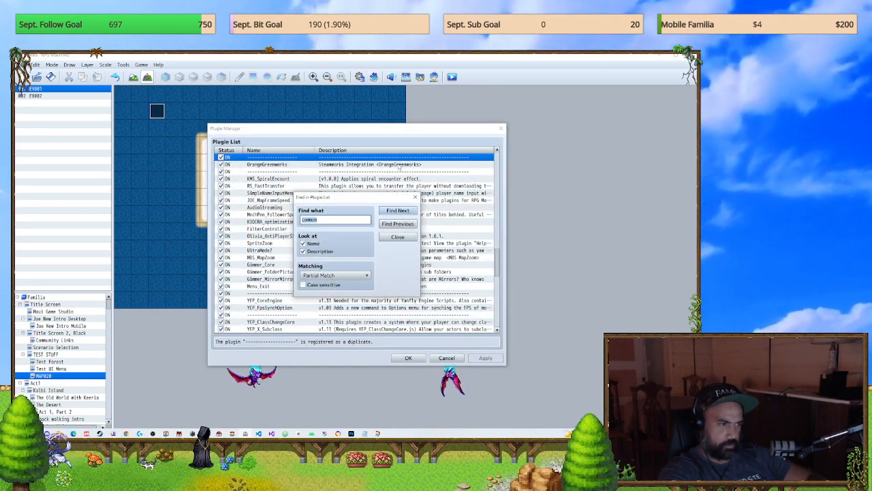
{"action": "key", "text": "Return"}
{"action": "key", "text": "Escape"}
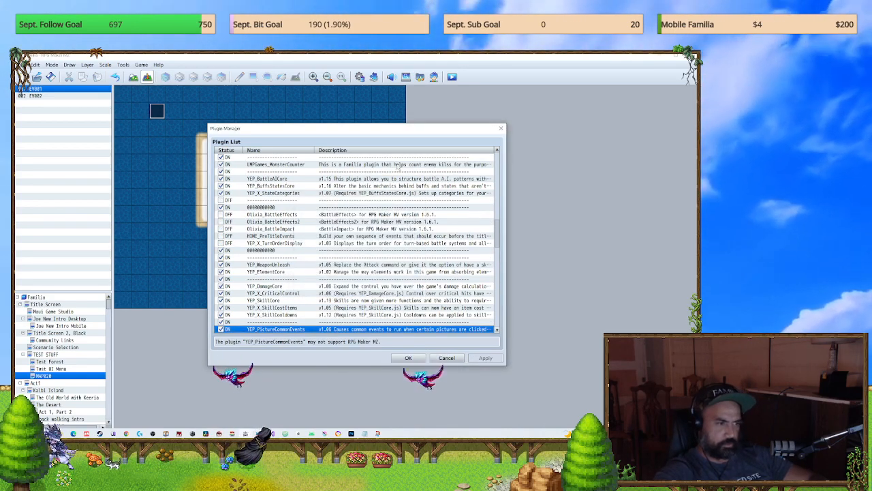
{"action": "scroll", "coordinate": [325, 290], "scroll_direction": "down", "scroll_amount": 4}
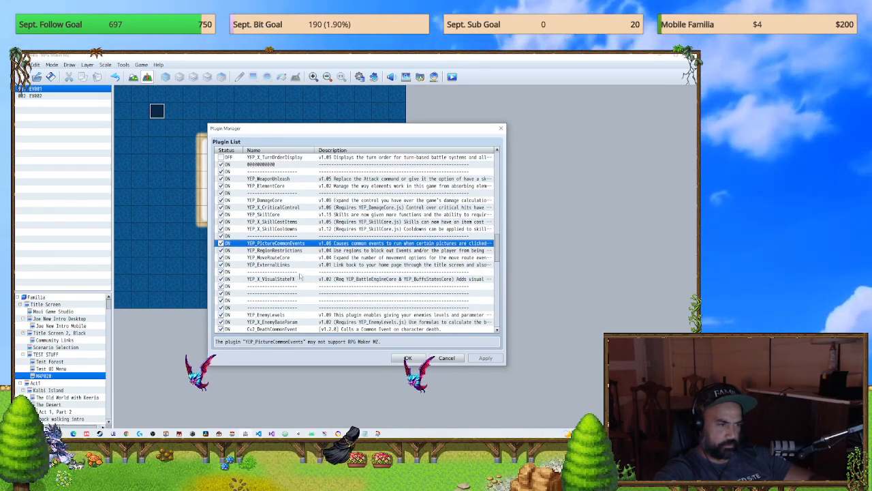
{"action": "scroll", "coordinate": [299, 275], "scroll_direction": "up", "scroll_amount": 1}
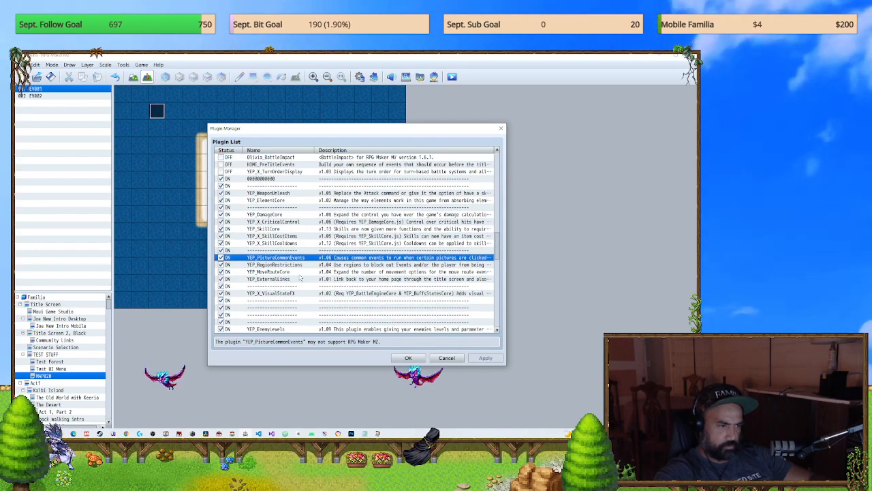
Step: Examine which picture numbers have click common events in YEP_PictureCommonEvents, and close the plugin settings and manager
{"action": "double_click", "coordinate": [282, 260]}
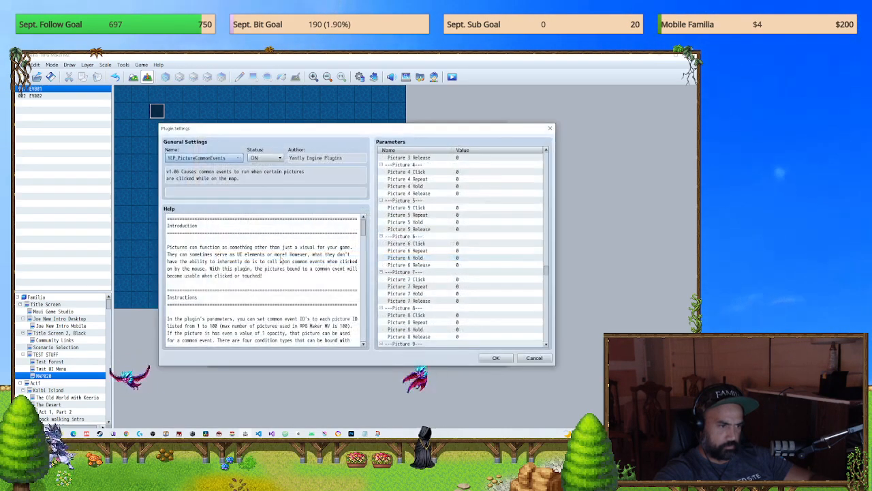
{"action": "mouse_move", "coordinate": [364, 229]}
{"action": "left_mouse_down"}
{"action": "mouse_move", "coordinate": [362, 292]}
{"action": "mouse_move", "coordinate": [363, 221]}
{"action": "left_mouse_up"}
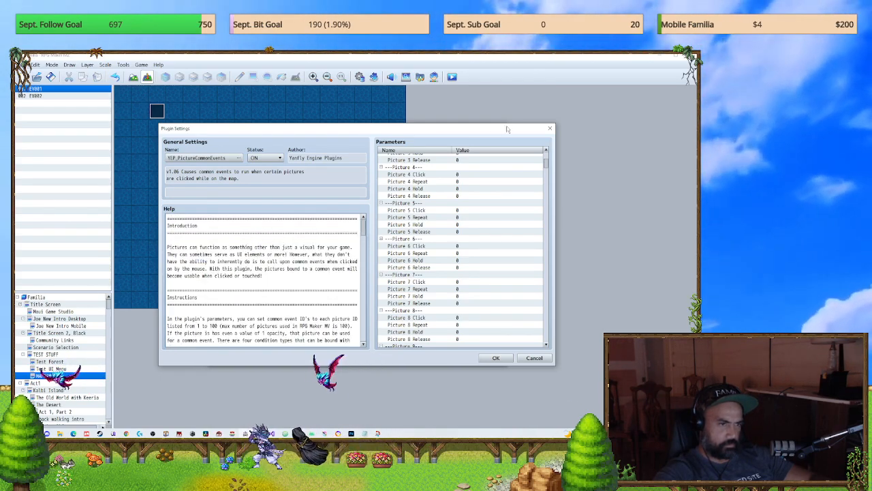
{"action": "scroll", "coordinate": [478, 245], "scroll_direction": "down", "scroll_amount": 15}
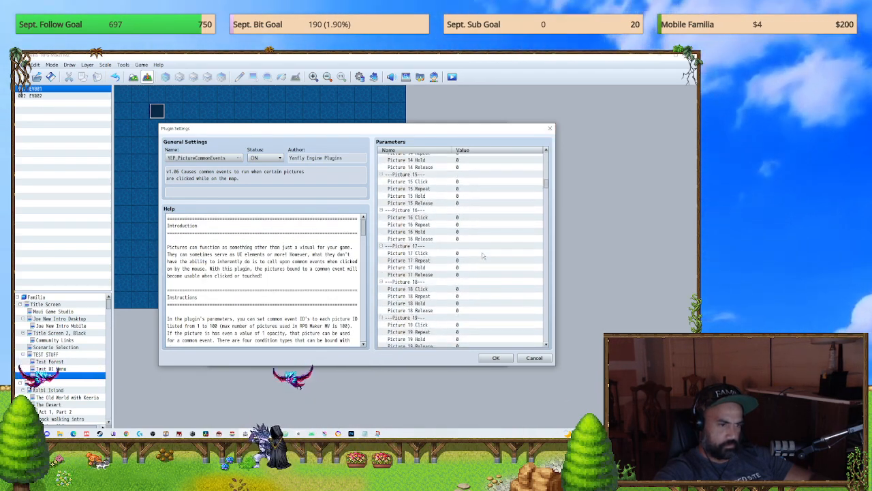
{"action": "scroll", "coordinate": [483, 273], "scroll_direction": "down", "scroll_amount": 6}
{"action": "scroll", "coordinate": [491, 291], "scroll_direction": "down", "scroll_amount": 7}
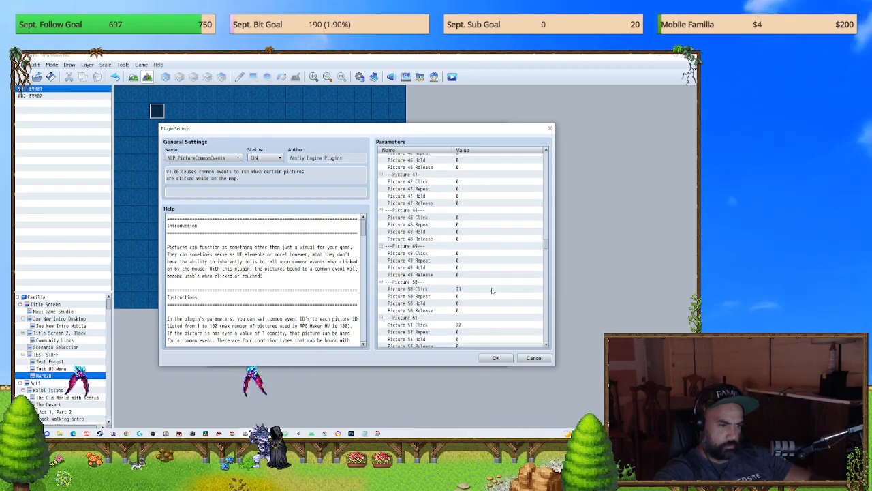
{"action": "scroll", "coordinate": [496, 297], "scroll_direction": "up", "scroll_amount": 4}
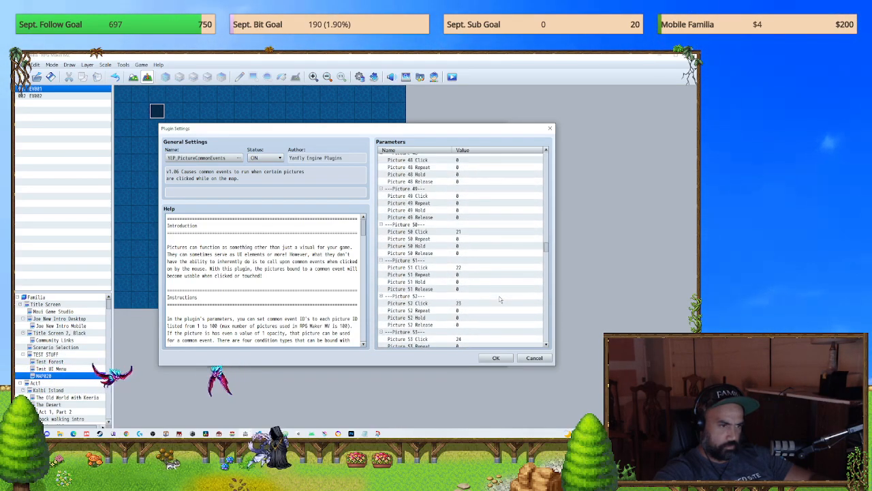
{"action": "left_click", "coordinate": [550, 128]}
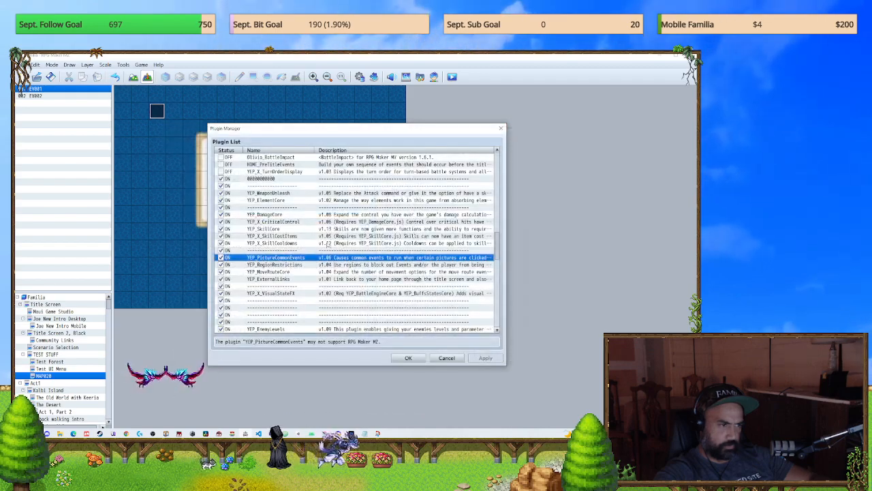
{"action": "left_click", "coordinate": [502, 128]}
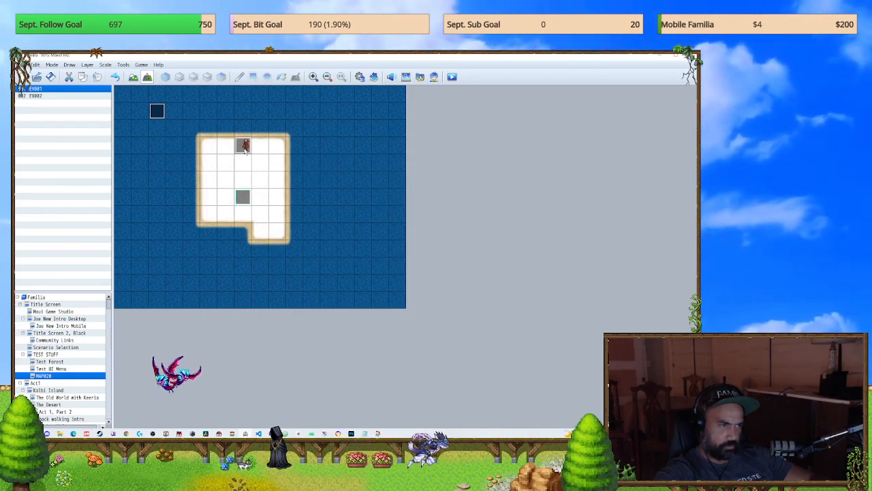
Step: Add a Show Picture command at the end of EV001's third page with picture number 51 and the image actor_5
{"action": "double_click", "coordinate": [156, 110]}
{"action": "left_click", "coordinate": [203, 151]}
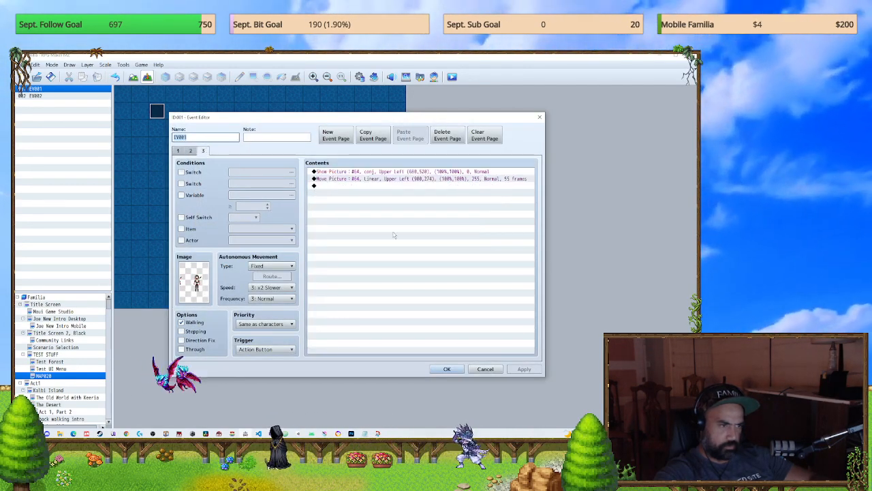
{"action": "double_click", "coordinate": [392, 214]}
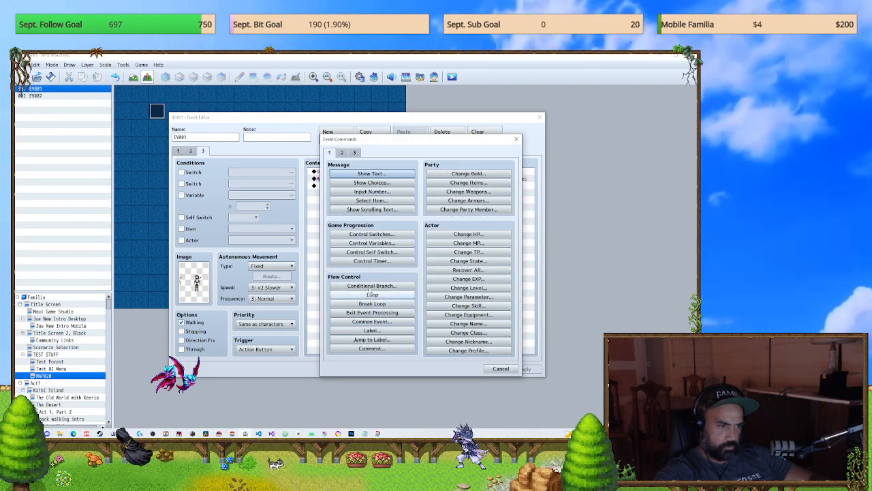
{"action": "left_click", "coordinate": [348, 152]}
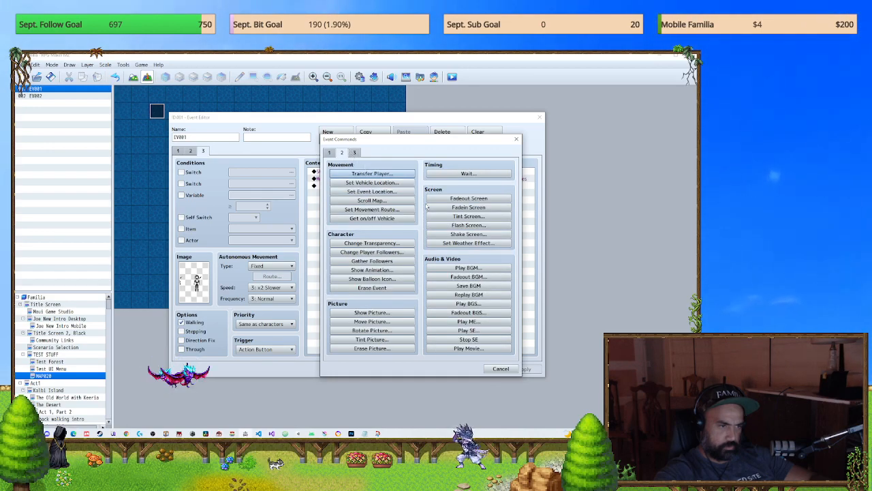
{"action": "left_click", "coordinate": [371, 313]}
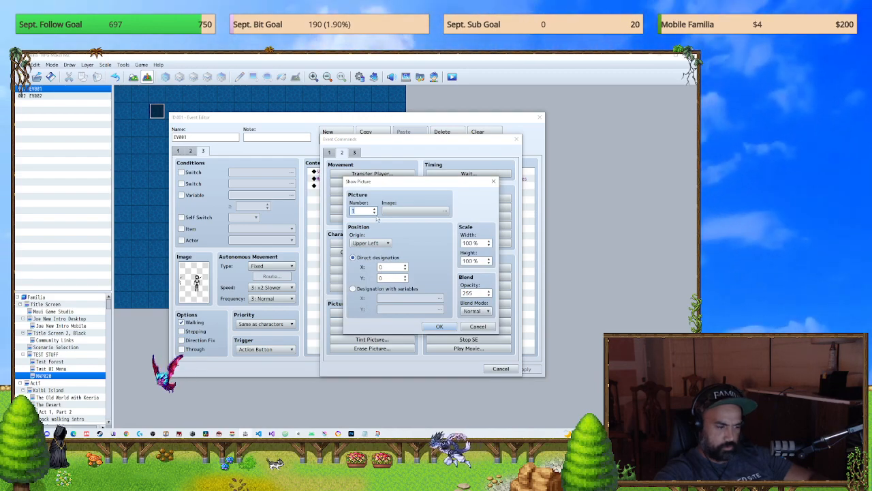
{"action": "type", "text": "51"}
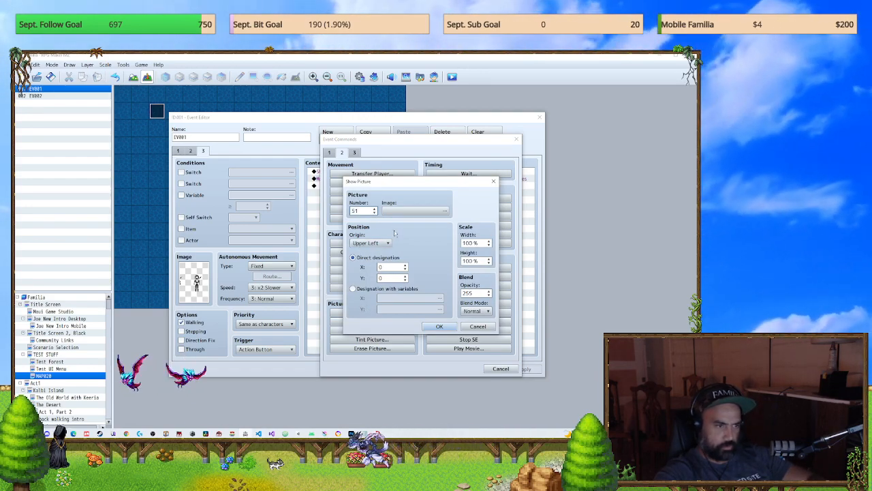
{"action": "left_click", "coordinate": [446, 210]}
{"action": "left_click", "coordinate": [308, 251]}
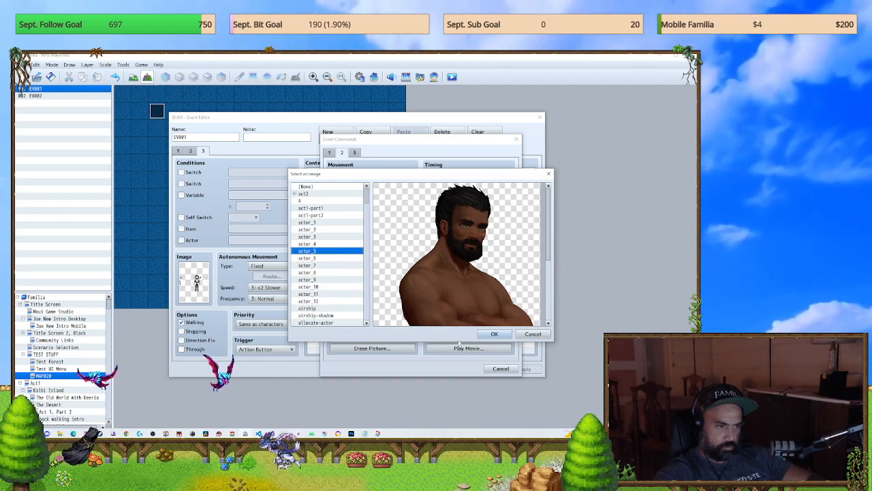
{"action": "left_click", "coordinate": [485, 334]}
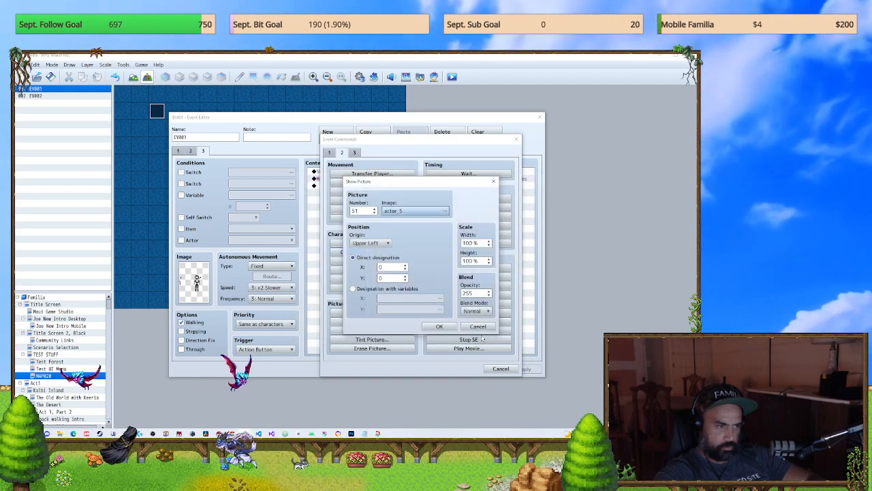
{"action": "left_click", "coordinate": [441, 326]}
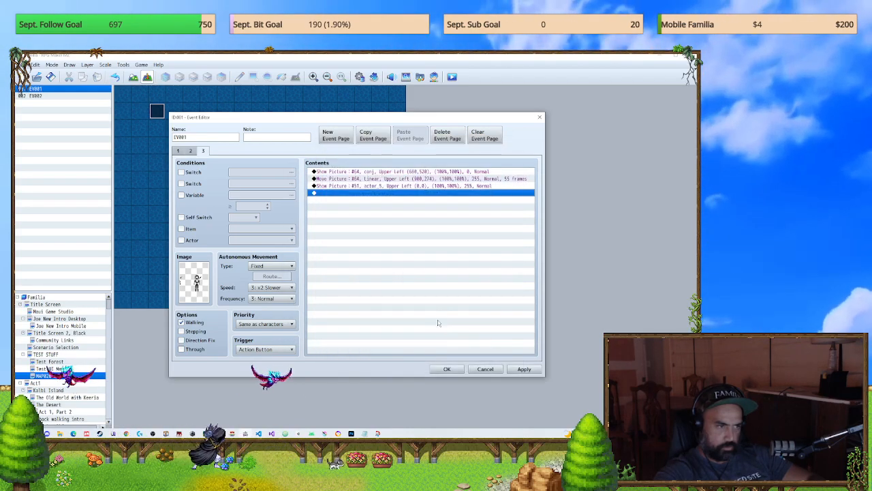
Step: Copy the Move Picture #64 command on EV001's third page to below the Show Picture #51 command
{"action": "left_click", "coordinate": [363, 186]}
{"action": "left_click", "coordinate": [363, 179]}
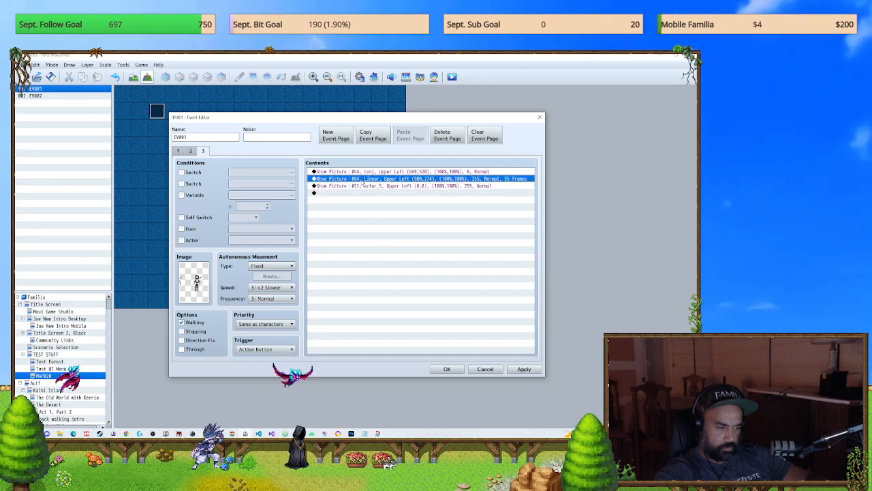
{"action": "key", "text": "ctrl+c"}
{"action": "key", "text": "ctrl+v"}
{"action": "left_click", "coordinate": [363, 192]}
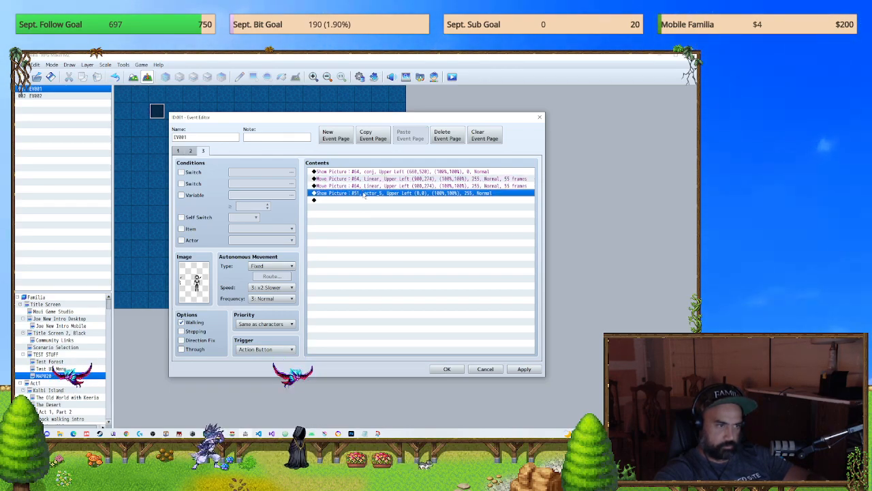
{"action": "key", "text": "Up"}
{"action": "key", "text": "ctrl+x"}
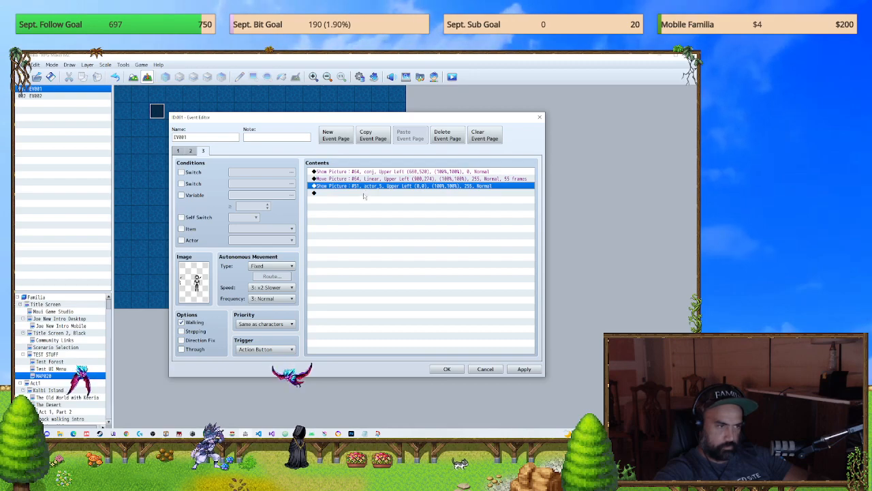
{"action": "left_click", "coordinate": [364, 195]}
{"action": "key", "text": "ctrl+v"}
Step: Set the copied Move Picture command to picture number 51 with X and Y at 0, and confirm the event
{"action": "double_click", "coordinate": [364, 195]}
{"action": "type", "text": "5"}
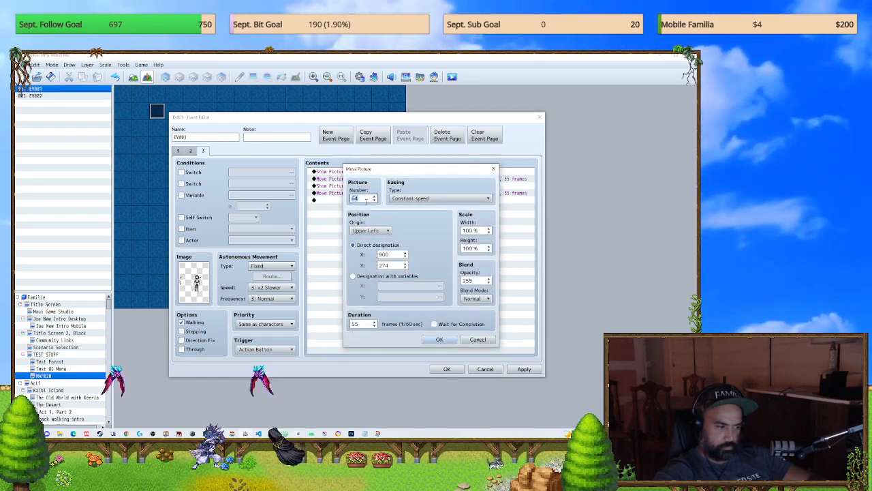
{"action": "type", "text": "1"}
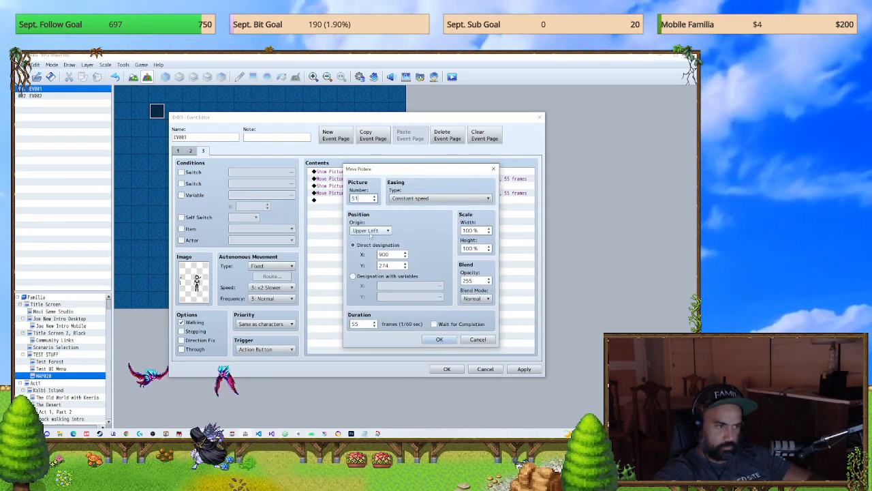
{"action": "double_click", "coordinate": [383, 254]}
{"action": "type", "text": "0"}
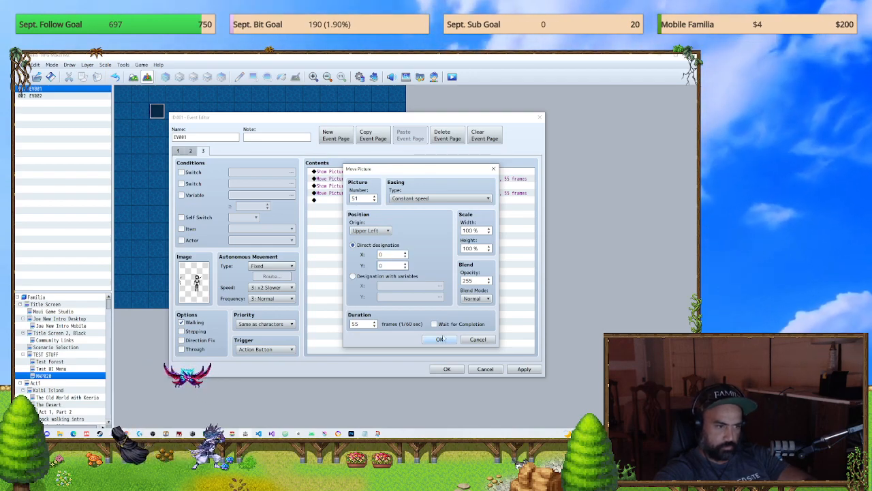
{"action": "left_click", "coordinate": [440, 339]}
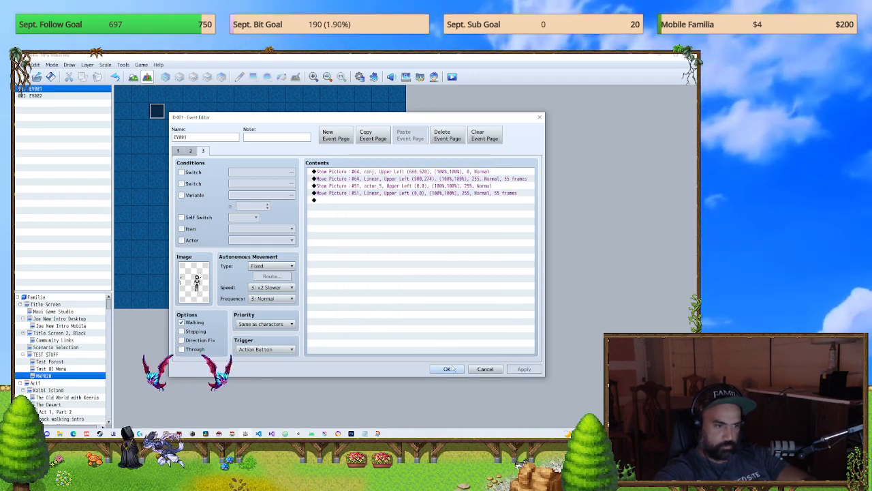
{"action": "left_click", "coordinate": [450, 368]}
Step: Save the game, test touch input over picture 51 in a new-game playtest, and close it
{"action": "left_click", "coordinate": [452, 77]}
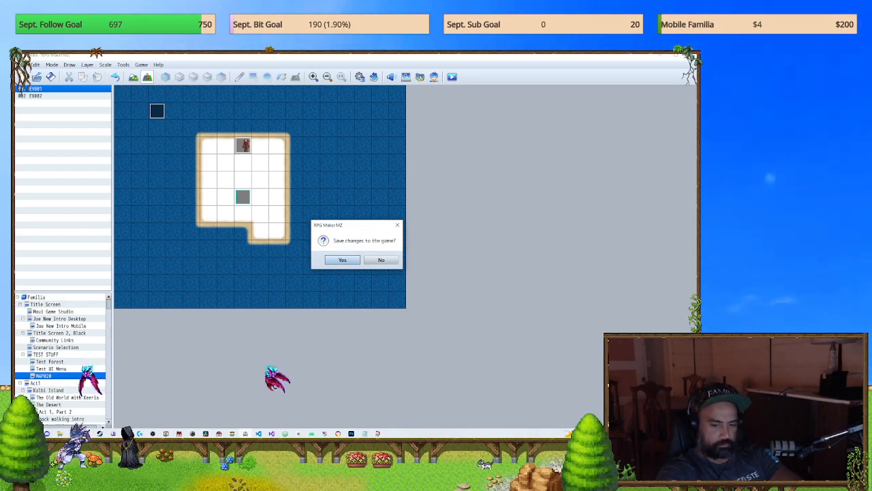
{"action": "key", "text": "Return"}
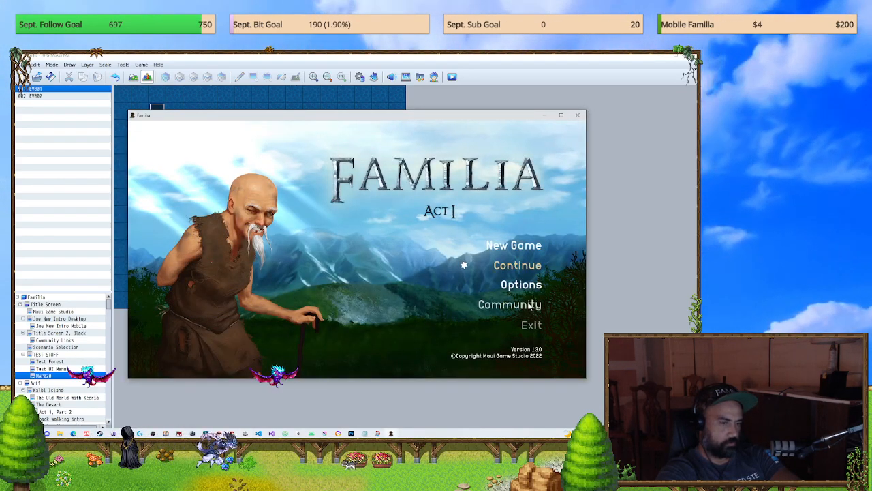
{"action": "key", "text": "Return"}
{"action": "left_click", "coordinate": [564, 145]}
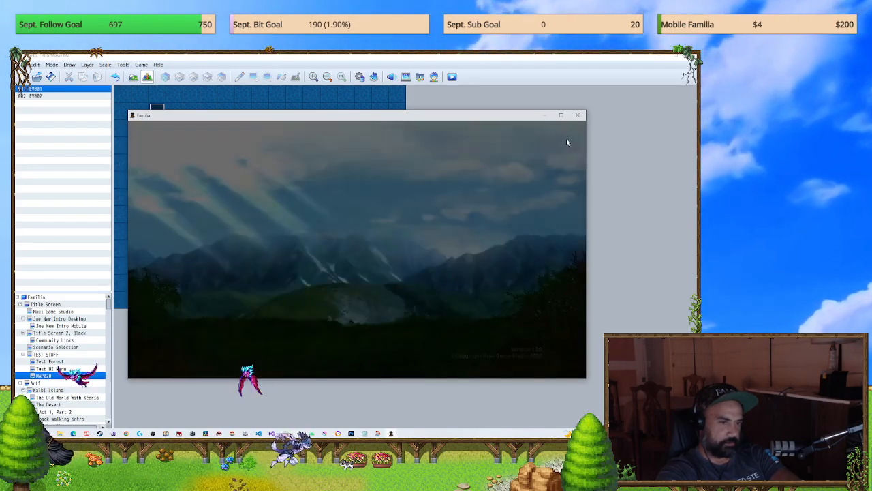
{"action": "key", "text": "Return"}
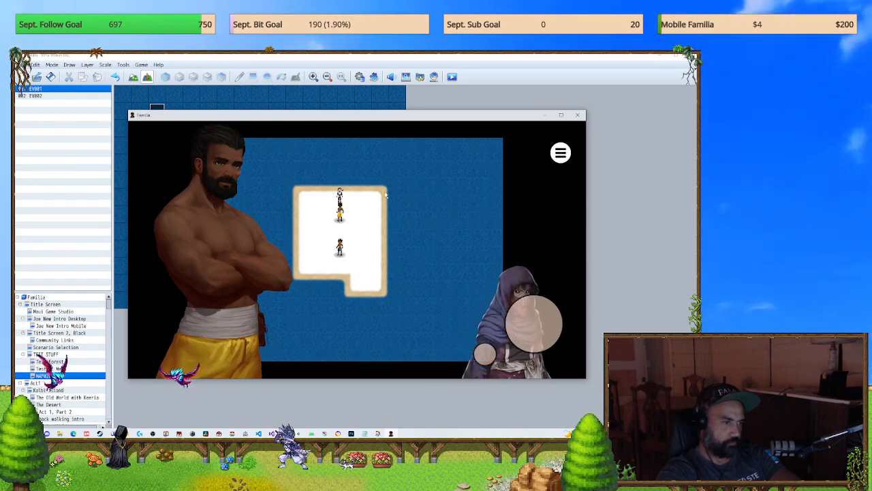
{"action": "left_click_drag", "start_coordinate": [212, 184], "coordinate": [212, 229]}
{"action": "left_click_drag", "start_coordinate": [226, 288], "coordinate": [437, 271]}
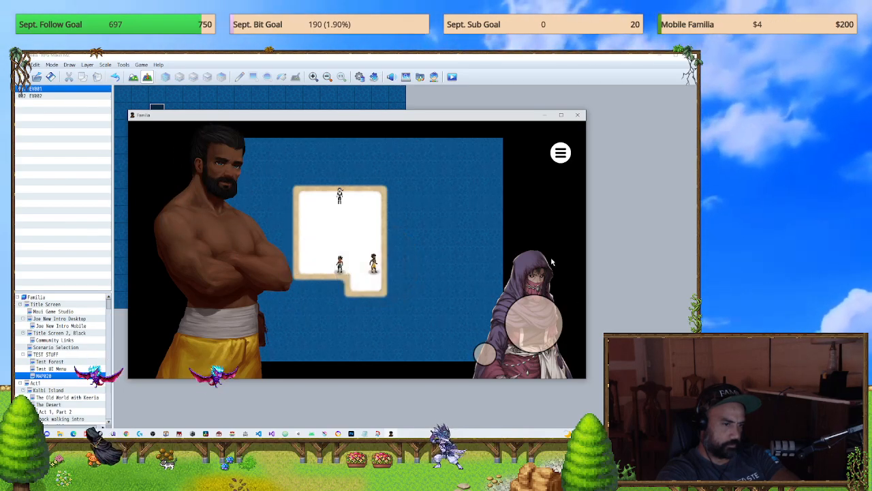
{"action": "left_click", "coordinate": [577, 115]}
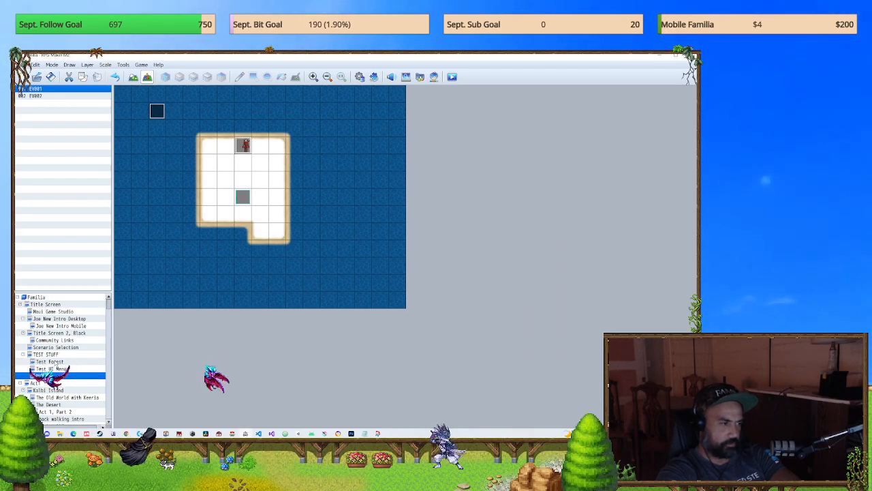
Step: Search the Plugin Manager's list for "mog" to locate the MOG plugins
{"action": "left_click", "coordinate": [374, 77]}
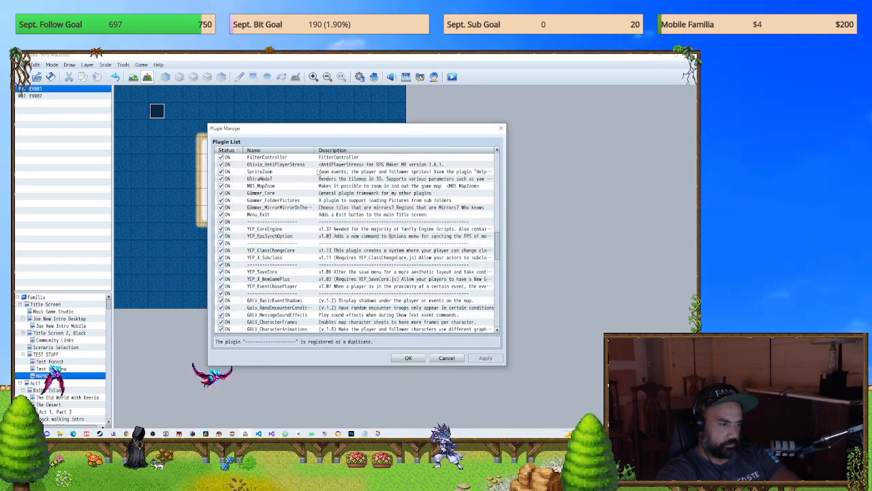
{"action": "key", "text": "ctrl+f"}
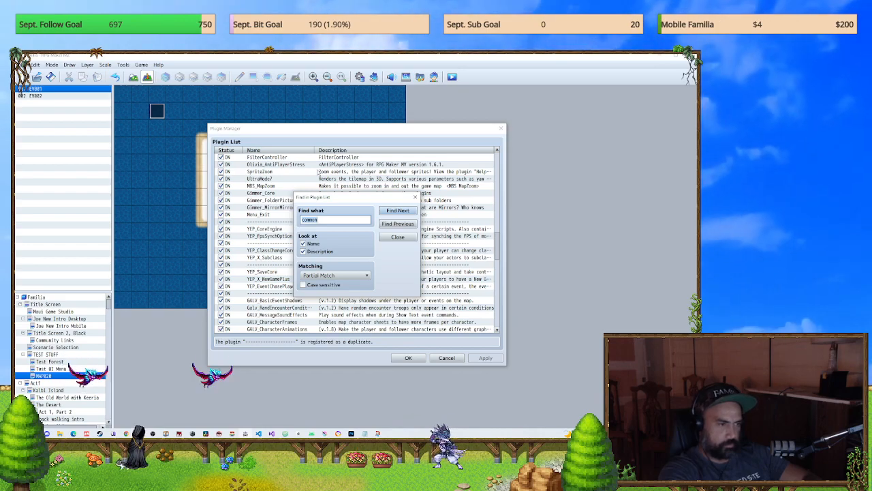
{"action": "key", "text": "Return"}
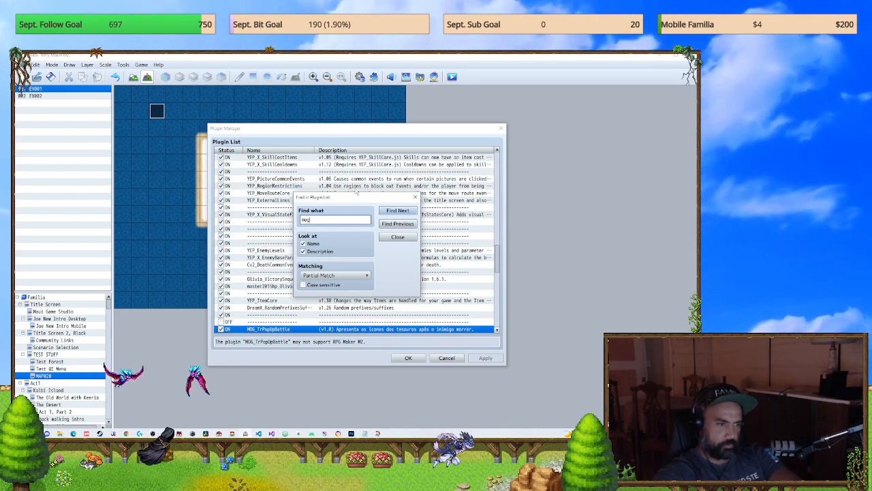
{"action": "left_click", "coordinate": [401, 236]}
{"action": "scroll", "coordinate": [351, 280], "scroll_direction": "down", "scroll_amount": 5}
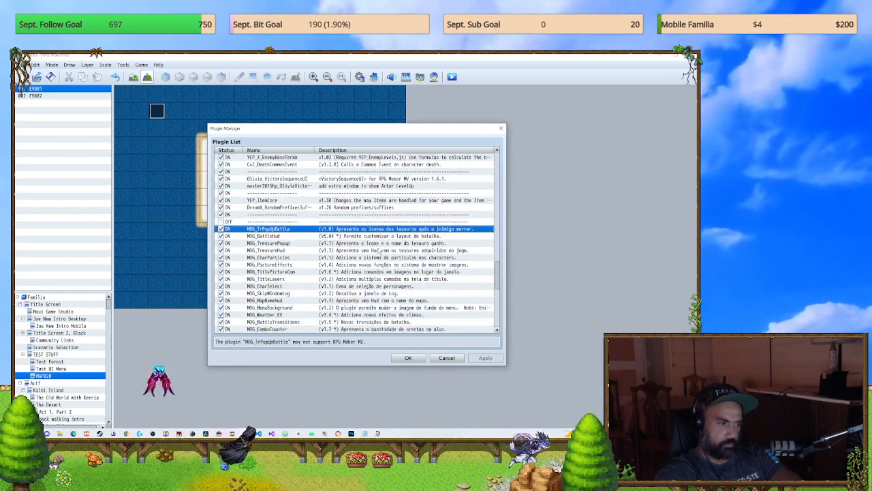
Step: Examine the parameters and help text of the MOG_TitlePictureCom plugin, and close its settings
{"action": "left_click", "coordinate": [292, 264]}
{"action": "double_click", "coordinate": [291, 264]}
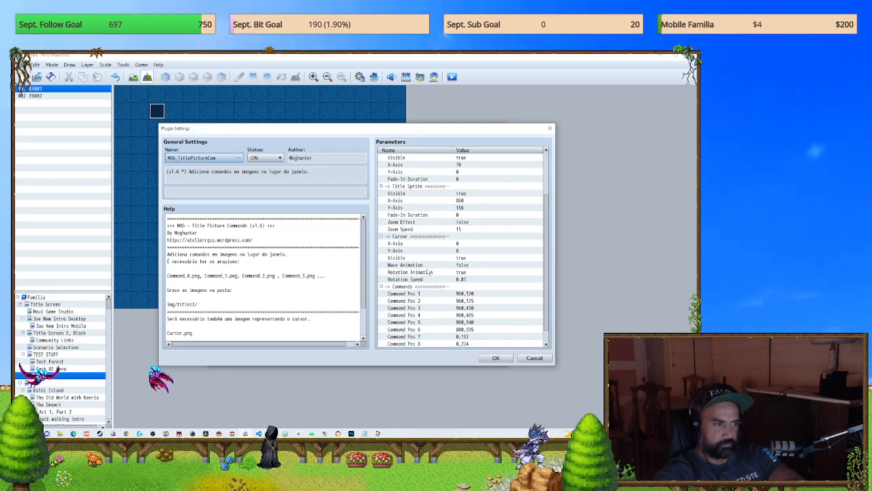
{"action": "scroll", "coordinate": [455, 292], "scroll_direction": "up", "scroll_amount": 1}
{"action": "scroll", "coordinate": [284, 252], "scroll_direction": "down", "scroll_amount": 2}
{"action": "scroll", "coordinate": [422, 240], "scroll_direction": "down", "scroll_amount": 1}
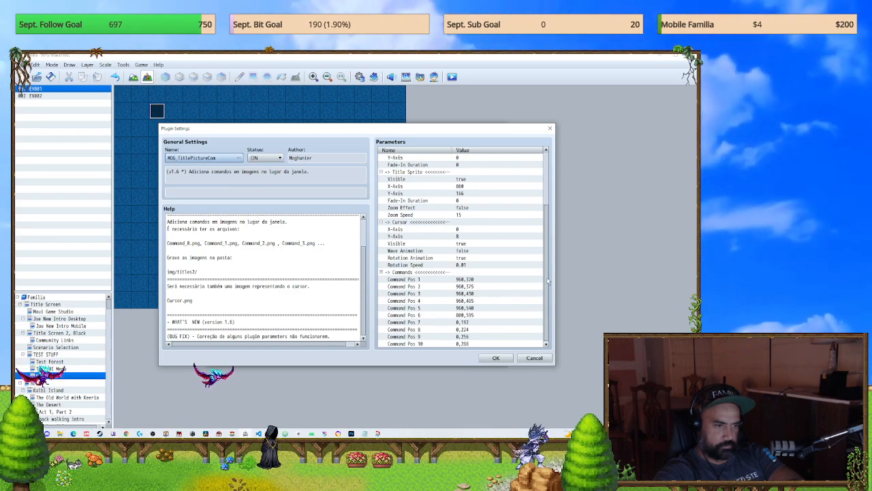
{"action": "scroll", "coordinate": [532, 246], "scroll_direction": "up", "scroll_amount": 4}
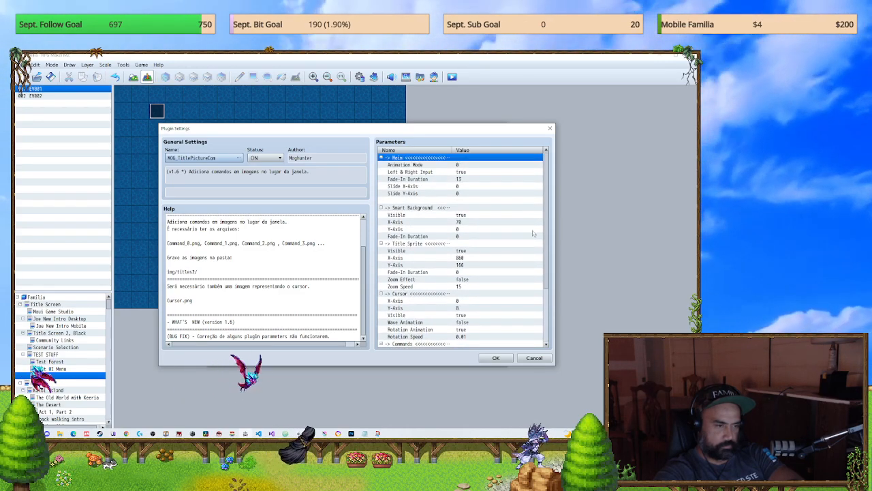
{"action": "scroll", "coordinate": [530, 300], "scroll_direction": "down", "scroll_amount": 3}
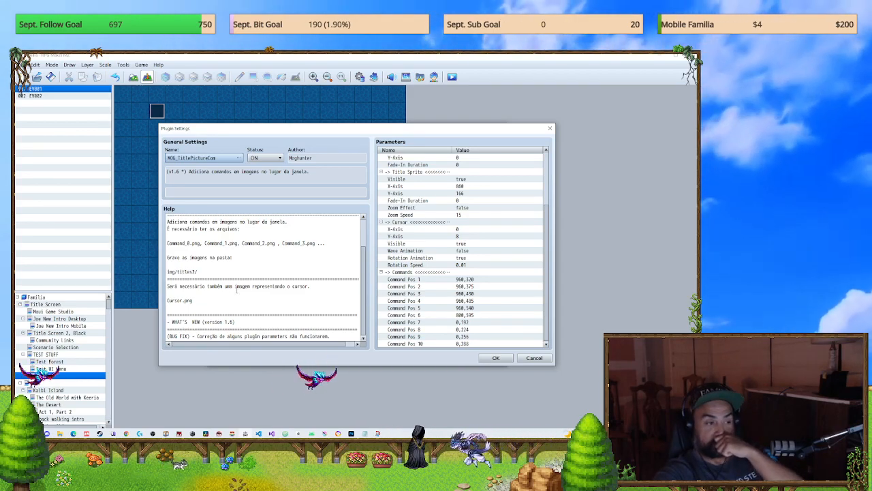
{"action": "scroll", "coordinate": [238, 289], "scroll_direction": "up", "scroll_amount": 2}
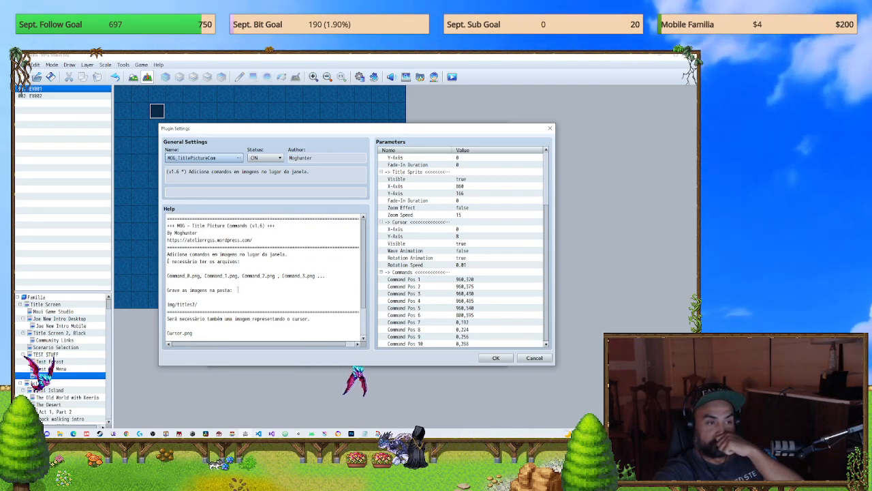
{"action": "left_click", "coordinate": [549, 128]}
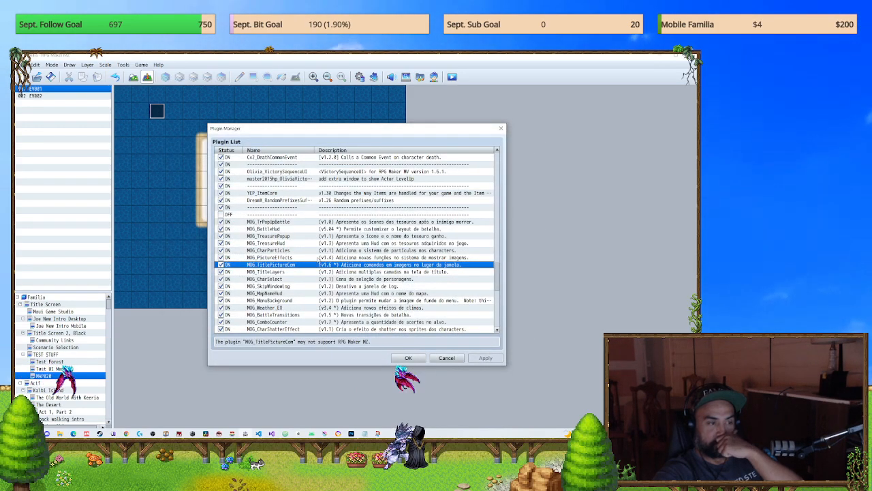
Step: Review the remaining plugins below the MOG group, check the JOE_RemoveMapFlash settings, and close the Plugin Manager
{"action": "scroll", "coordinate": [317, 258], "scroll_direction": "down", "scroll_amount": 3}
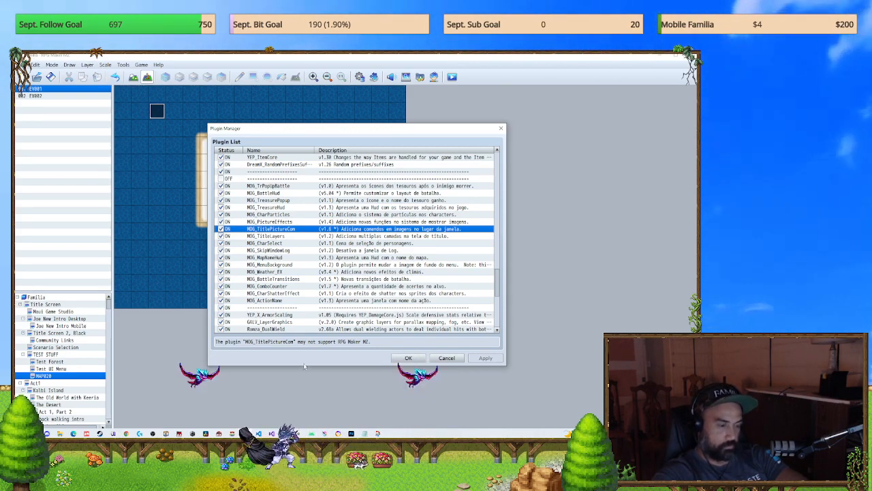
{"action": "scroll", "coordinate": [298, 317], "scroll_direction": "down", "scroll_amount": 2}
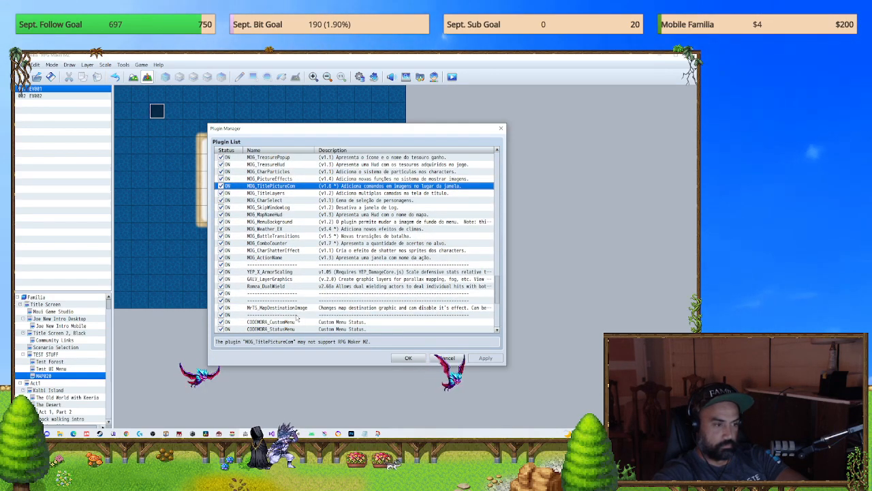
{"action": "scroll", "coordinate": [297, 316], "scroll_direction": "down", "scroll_amount": 3}
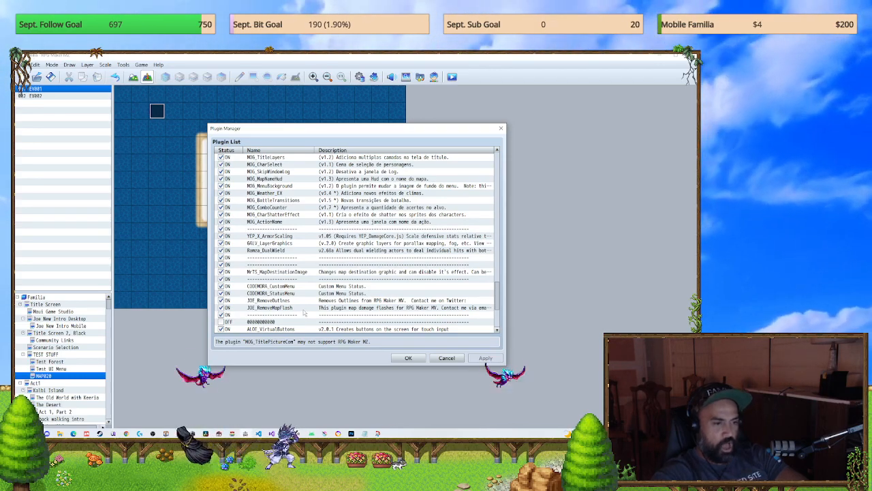
{"action": "left_click", "coordinate": [377, 295]}
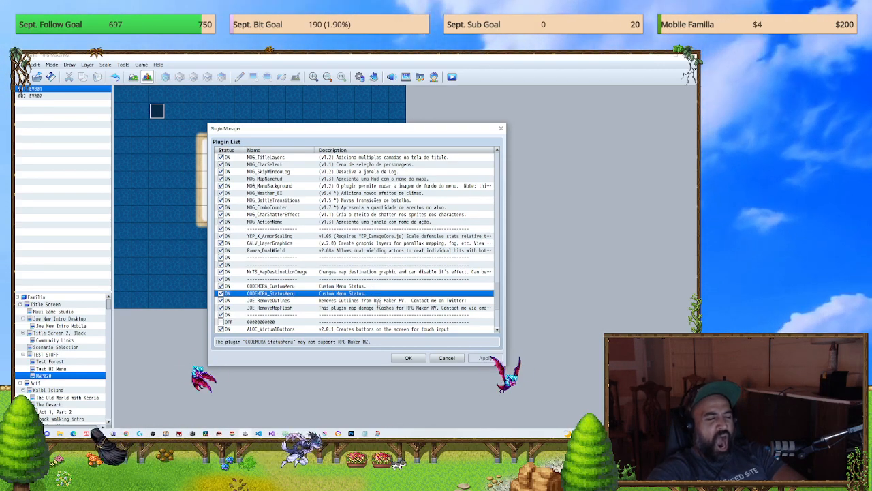
{"action": "left_click", "coordinate": [379, 301]}
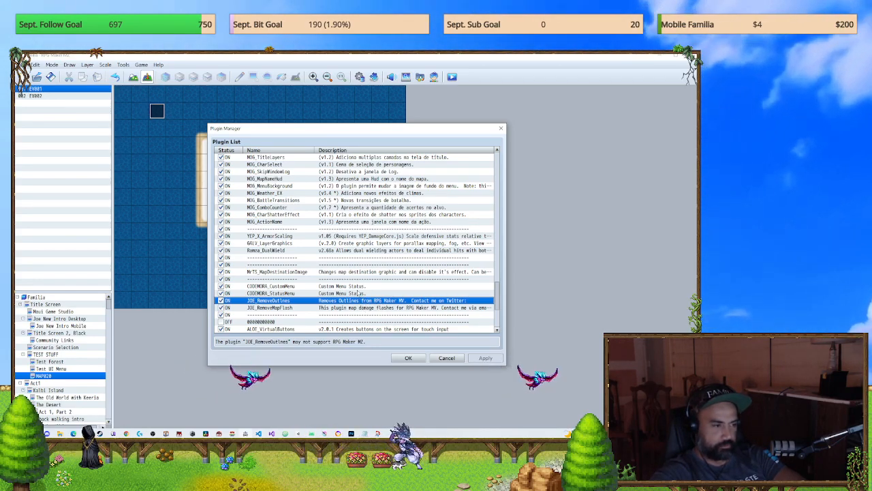
{"action": "double_click", "coordinate": [353, 308]}
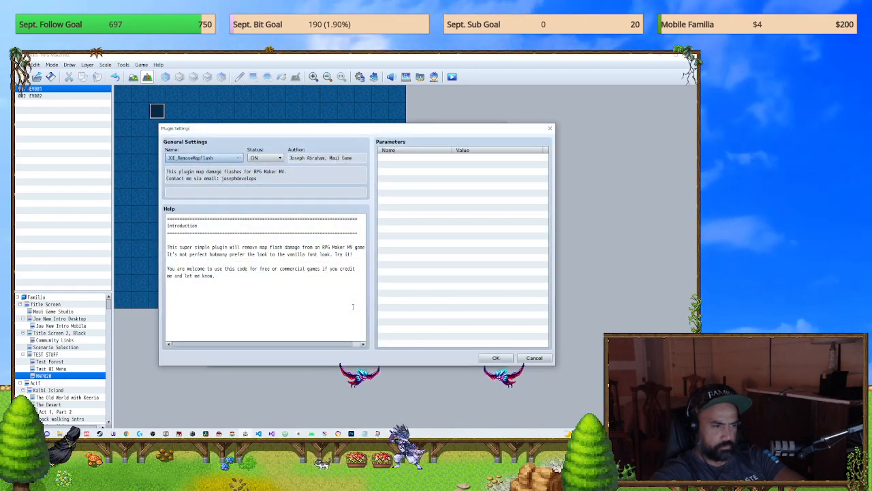
{"action": "left_click", "coordinate": [535, 360]}
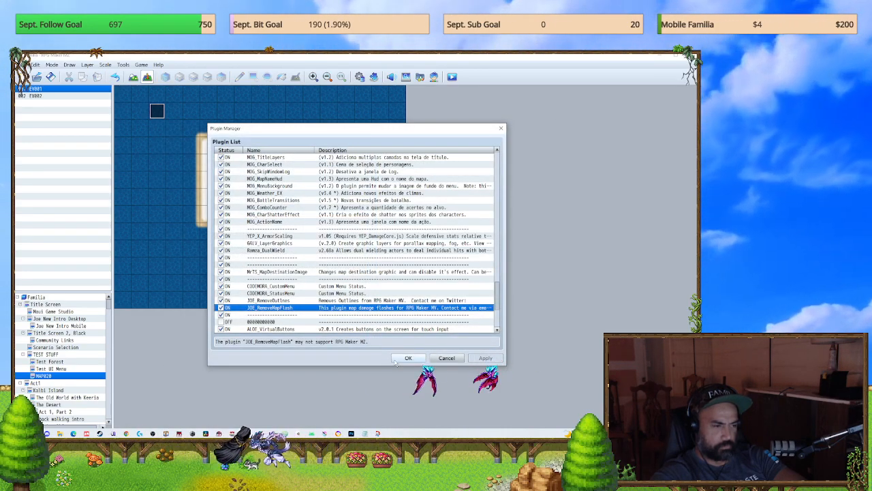
{"action": "left_click", "coordinate": [415, 361]}
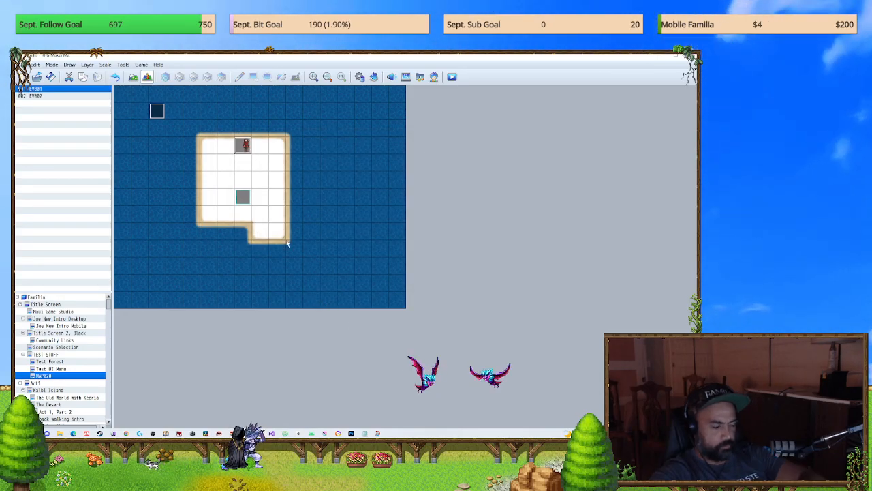
Step: Switch to YouTube in Chrome and search for "button common events"
{"action": "key", "text": "alt+Tab"}
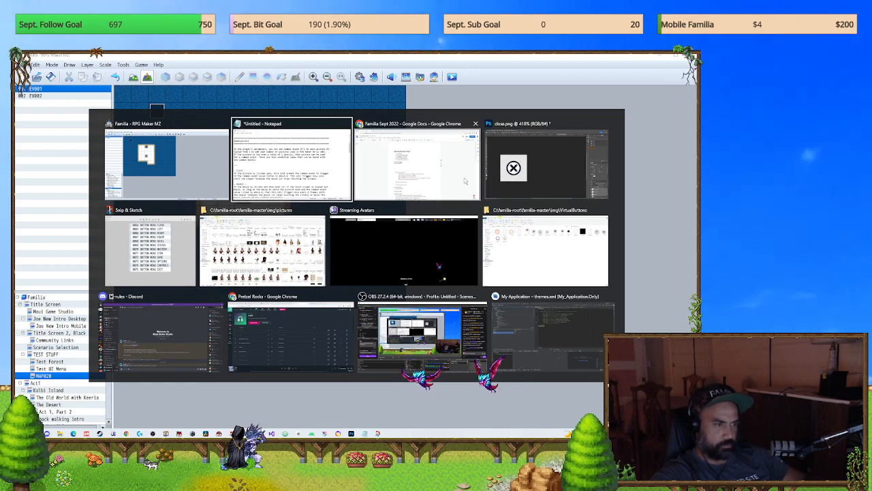
{"action": "key", "text": "Escape"}
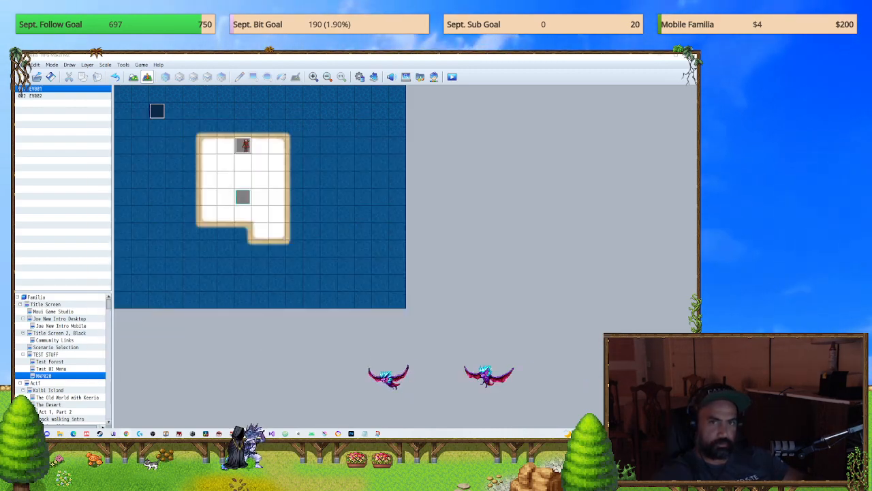
{"action": "left_click_drag", "start_coordinate": [696, 136], "coordinate": [312, 56]}
{"action": "left_click", "coordinate": [306, 86]}
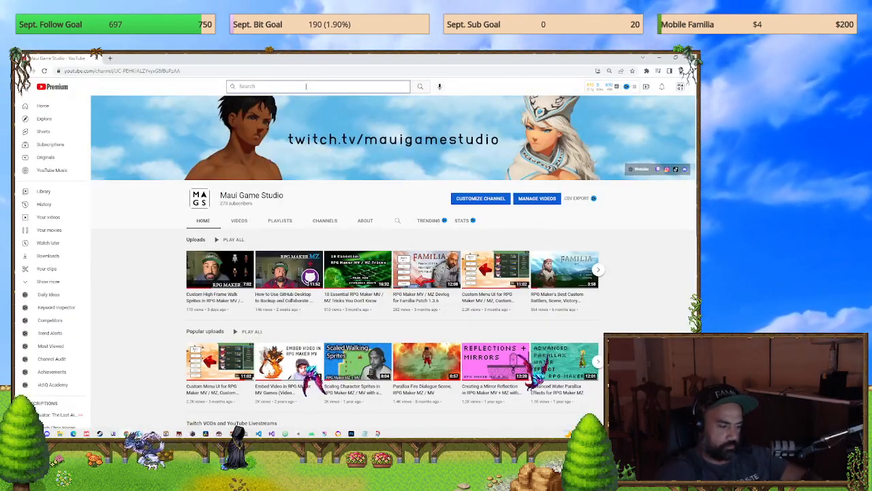
{"action": "type", "text": "button common events"}
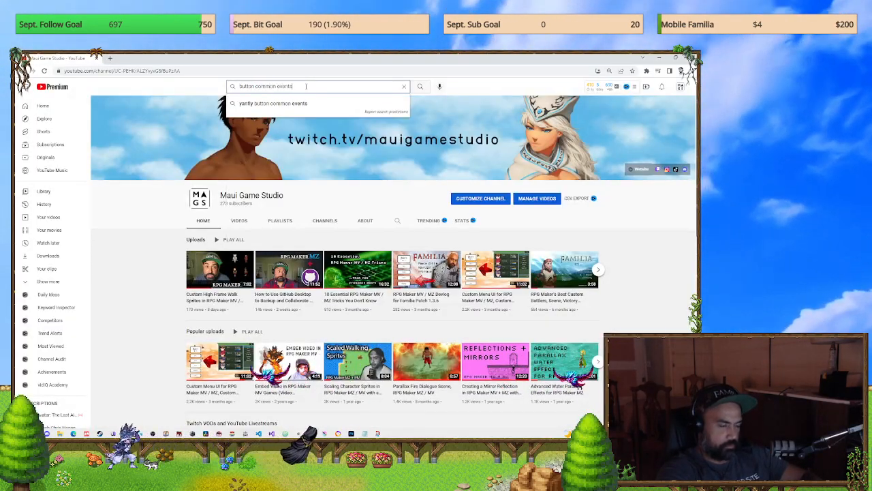
{"action": "key", "text": "Return"}
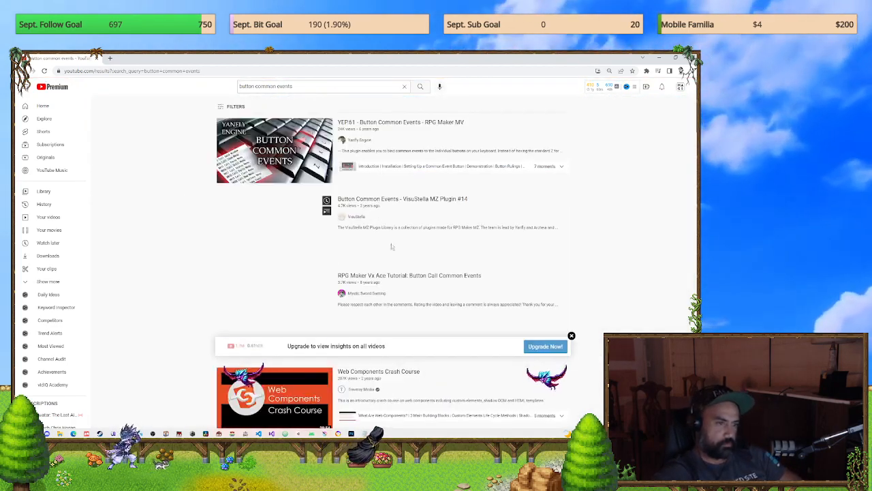
Step: View the YEP.61 Button Common Events video in full screen, and return to the search results
{"action": "left_click", "coordinate": [385, 126]}
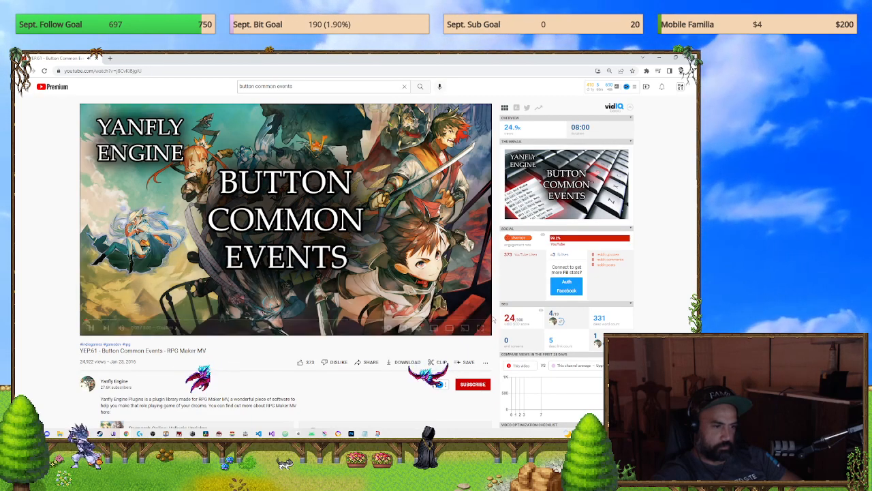
{"action": "left_click", "coordinate": [481, 328]}
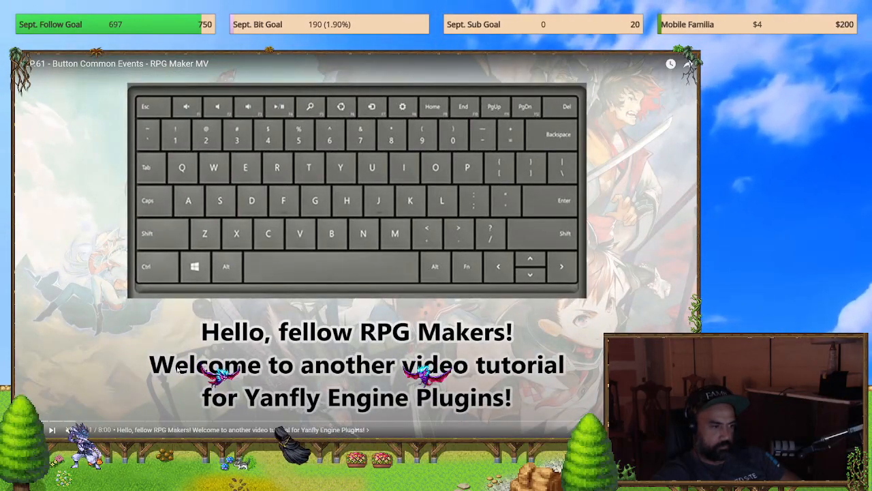
{"action": "key", "text": "Escape"}
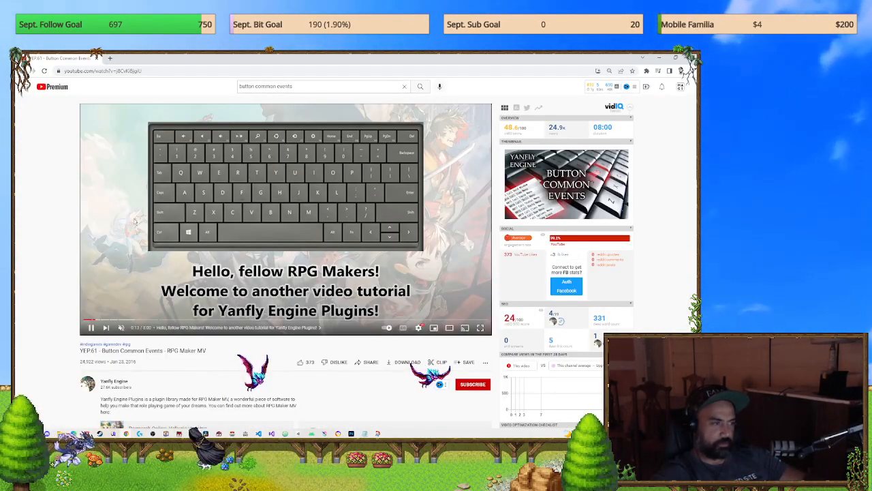
Step: Search YouTube for "picture common events" and play the YEP.88 Picture Common Events video in full screen
{"action": "left_click", "coordinate": [254, 88]}
{"action": "type", "text": "pi"}
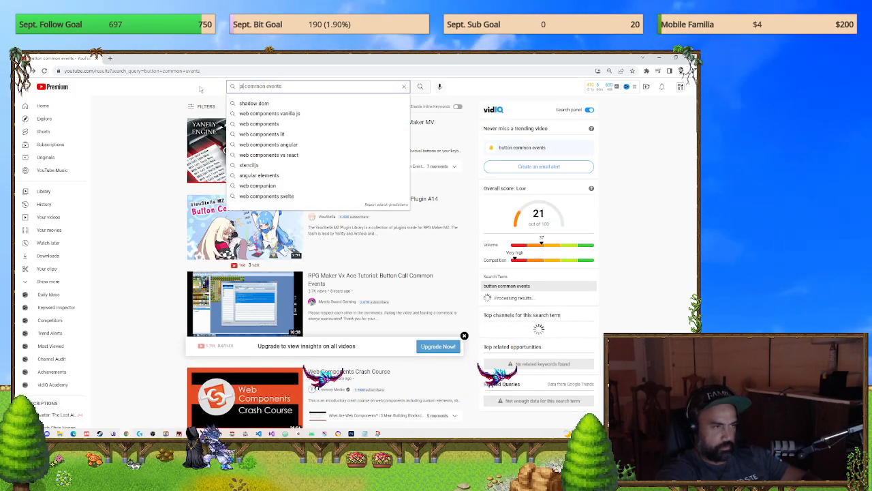
{"action": "type", "text": "cture"}
{"action": "key", "text": "Return"}
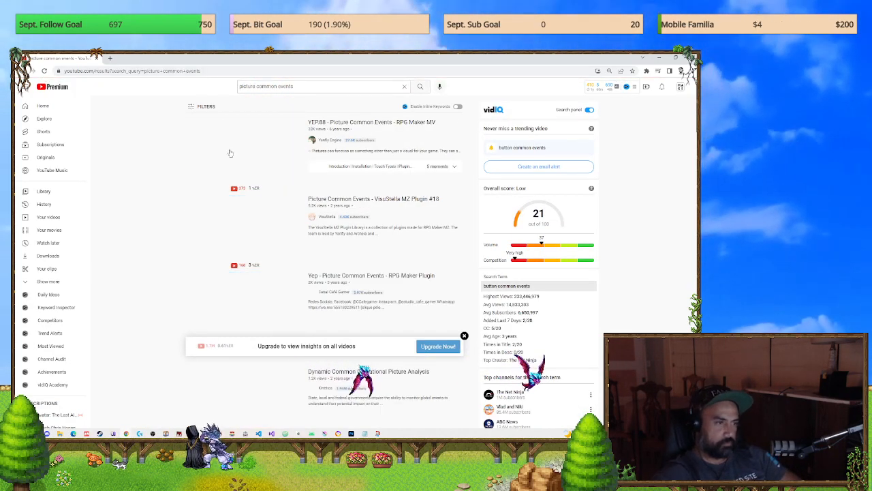
{"action": "left_click", "coordinate": [363, 125]}
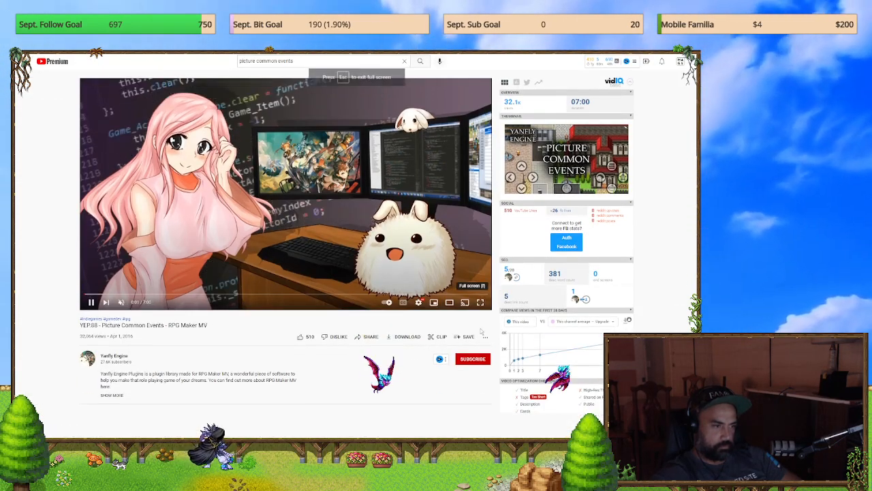
{"action": "left_click", "coordinate": [479, 328]}
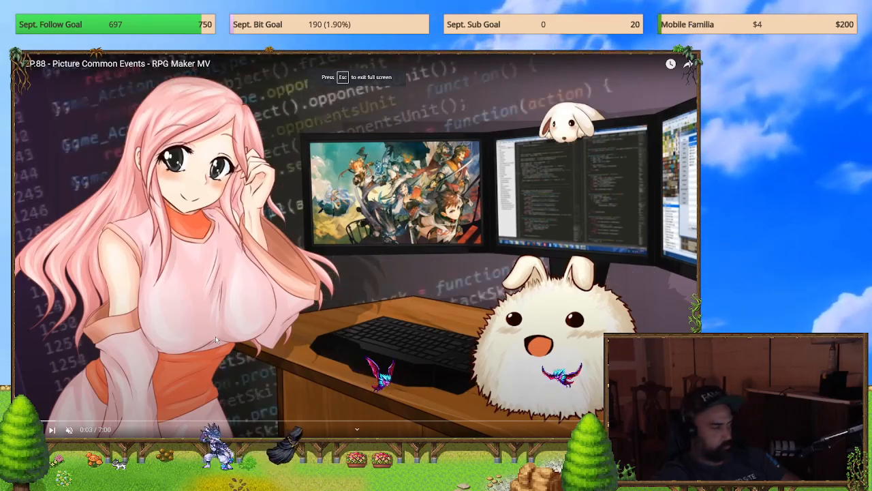
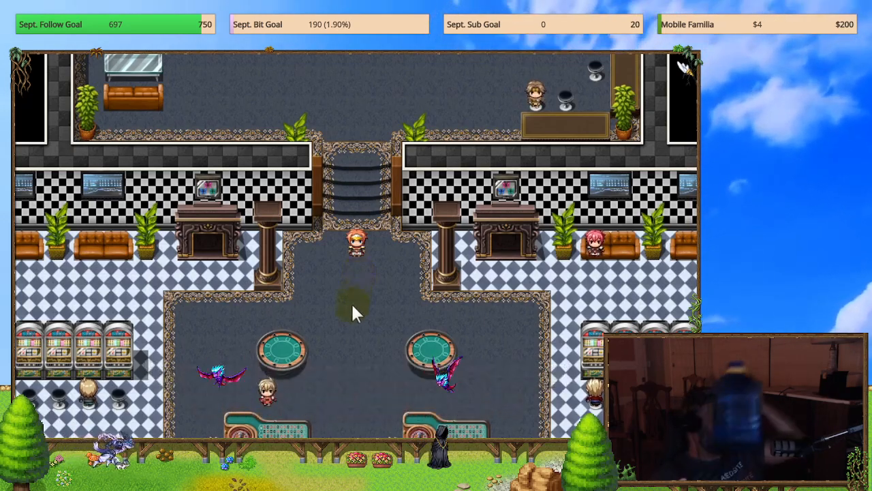
{"action": "left_click", "coordinate": [353, 392]}
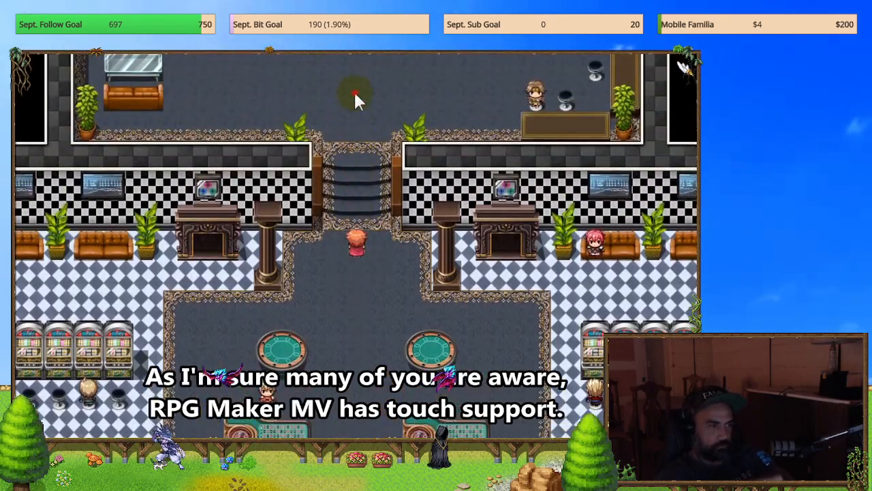
{"action": "left_click", "coordinate": [354, 90]}
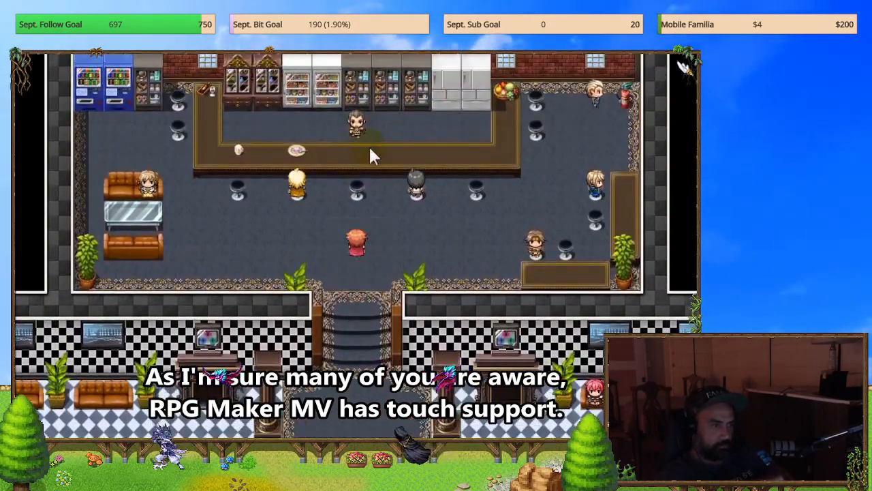
{"action": "left_click", "coordinate": [537, 213]}
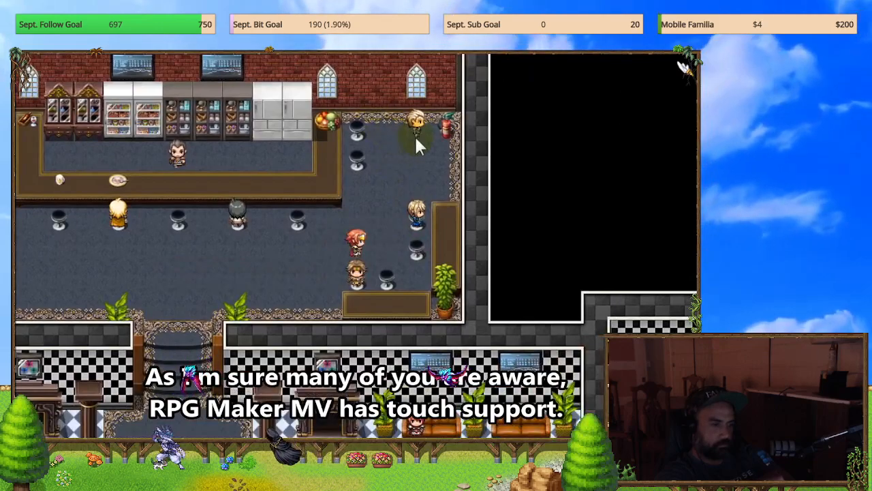
{"action": "left_click", "coordinate": [415, 136]}
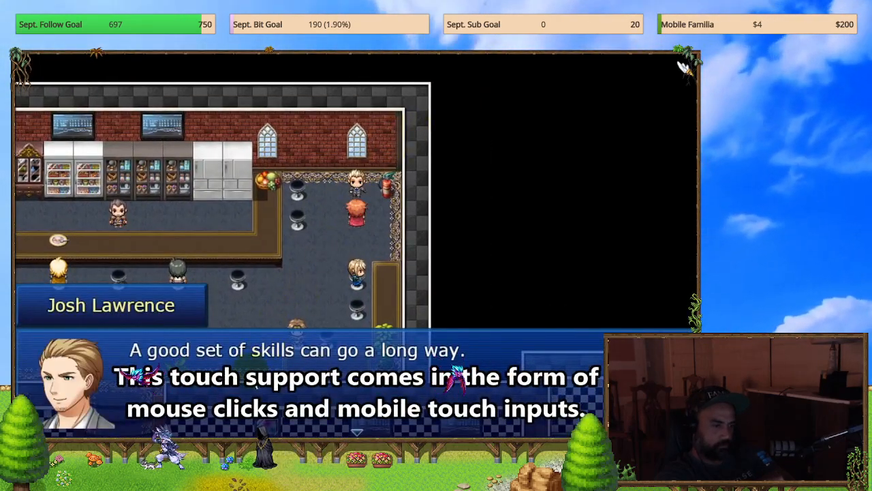
{"action": "left_click", "coordinate": [265, 363]}
{"action": "left_click", "coordinate": [123, 395]}
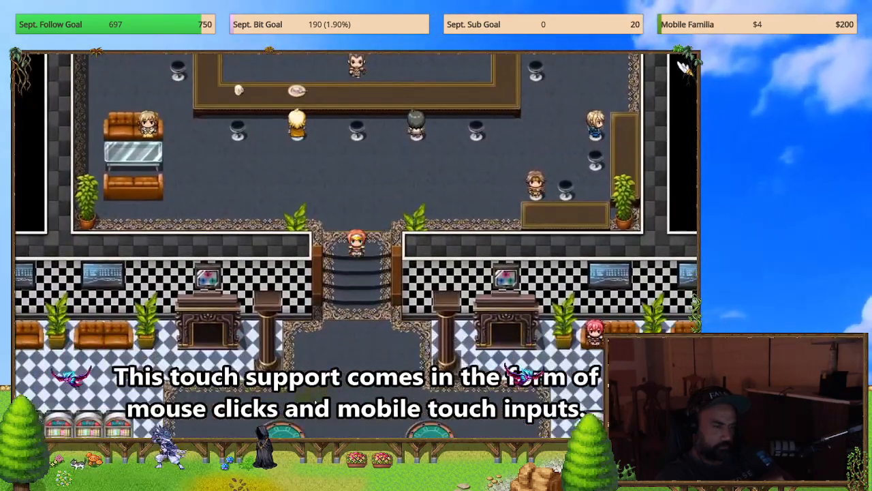
{"action": "left_click", "coordinate": [362, 338]}
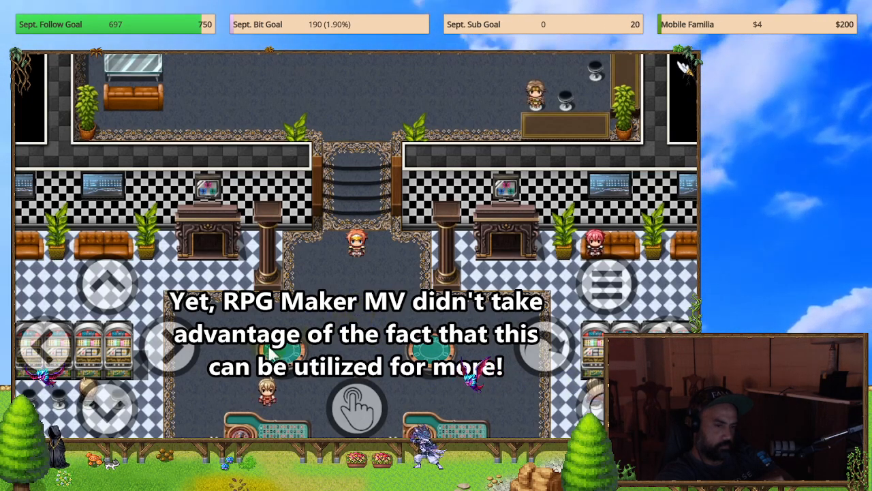
{"action": "left_click", "coordinate": [117, 401]}
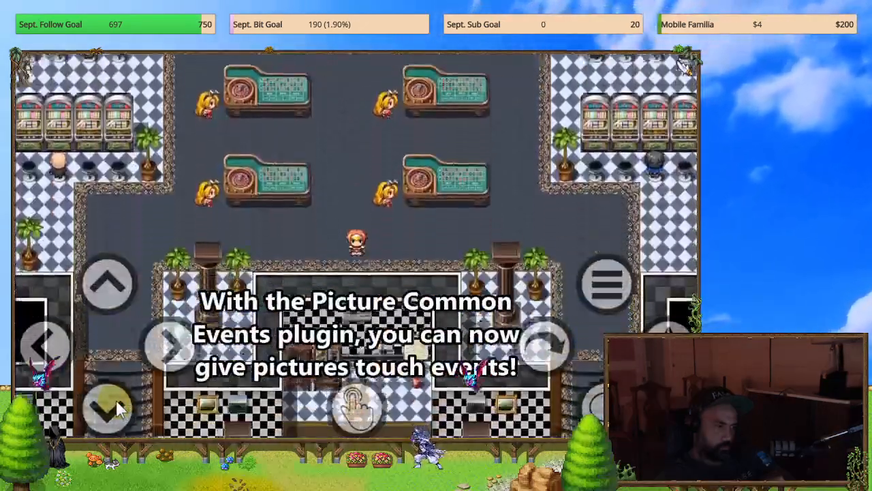
{"action": "left_click", "coordinate": [45, 344]}
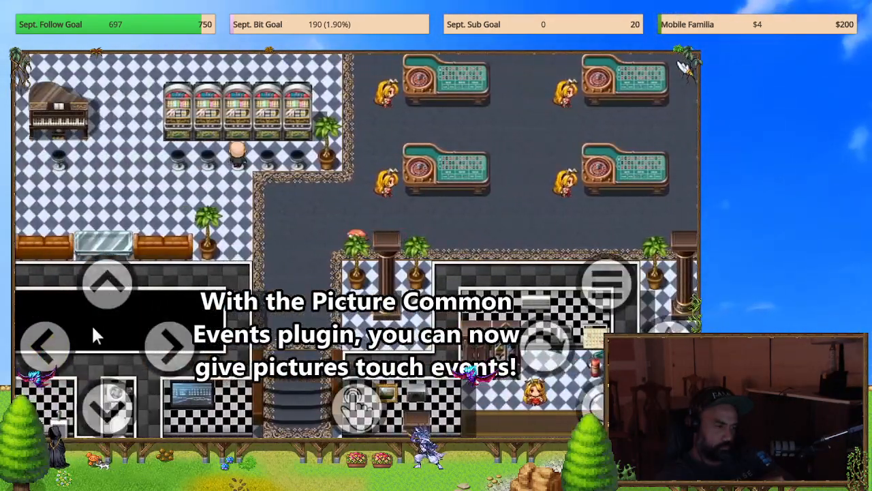
{"action": "left_click", "coordinate": [109, 286]}
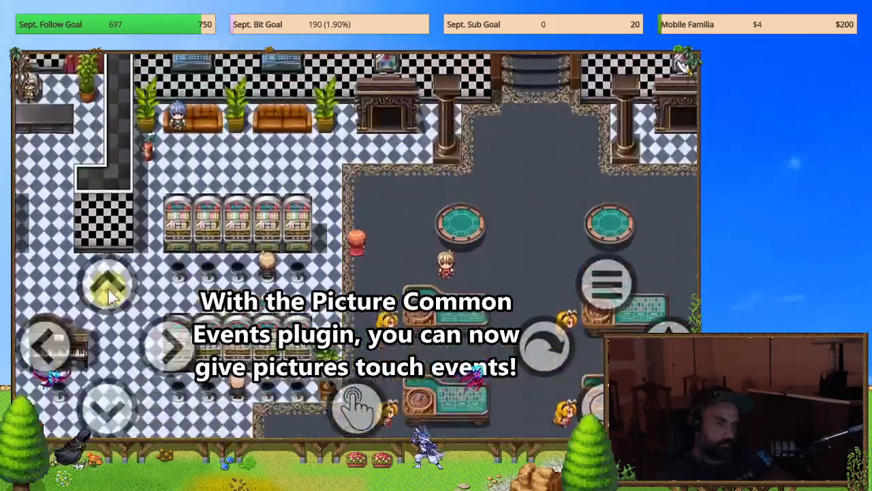
Step: Exit the full-screen Picture Common Events video, pause it, and switch to the Familia project in RPG Maker MZ
{"action": "key", "text": "Escape"}
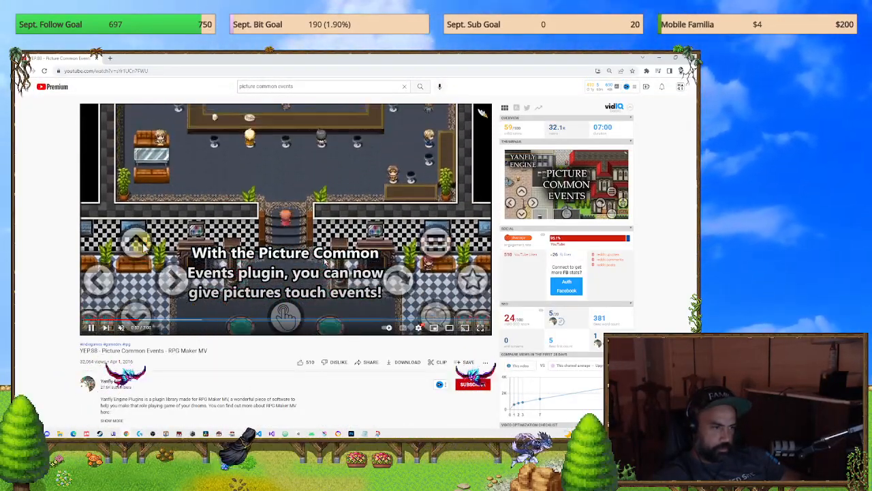
{"action": "left_click", "coordinate": [91, 327]}
{"action": "key", "text": "alt+Tab"}
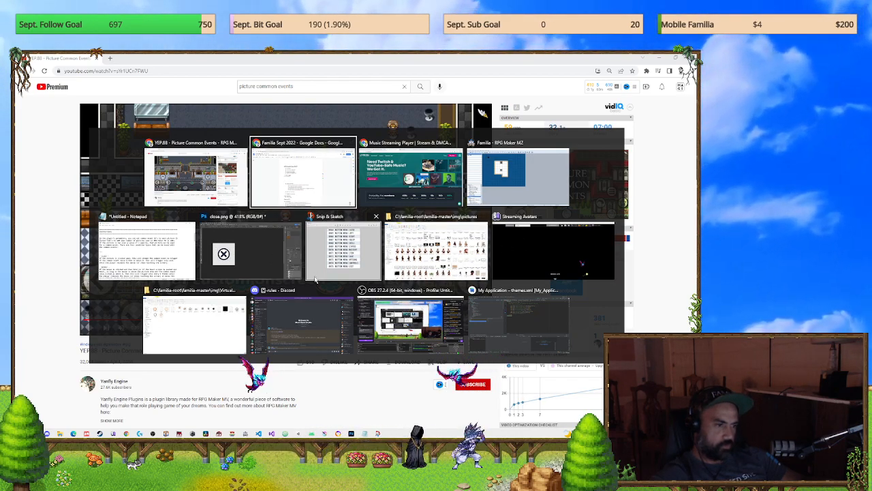
{"action": "key", "text": "alt+Tab"}
{"action": "key", "text": "alt+Tab"}
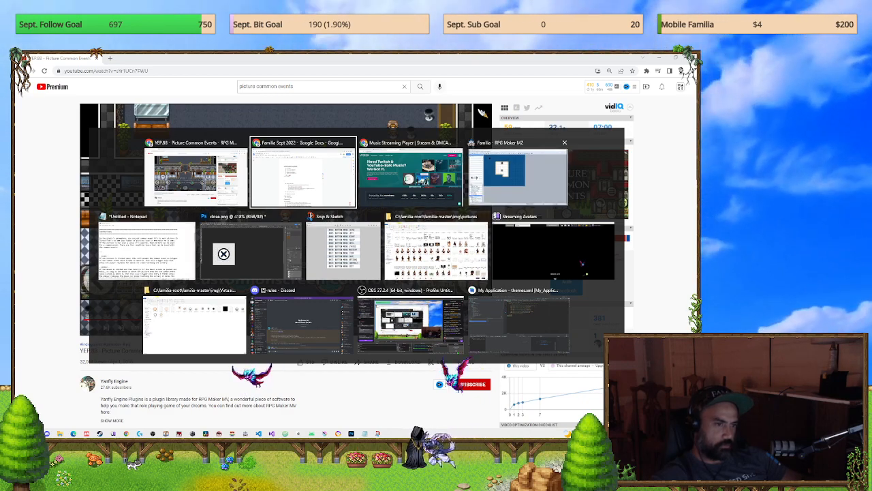
{"action": "left_click", "coordinate": [361, 77]}
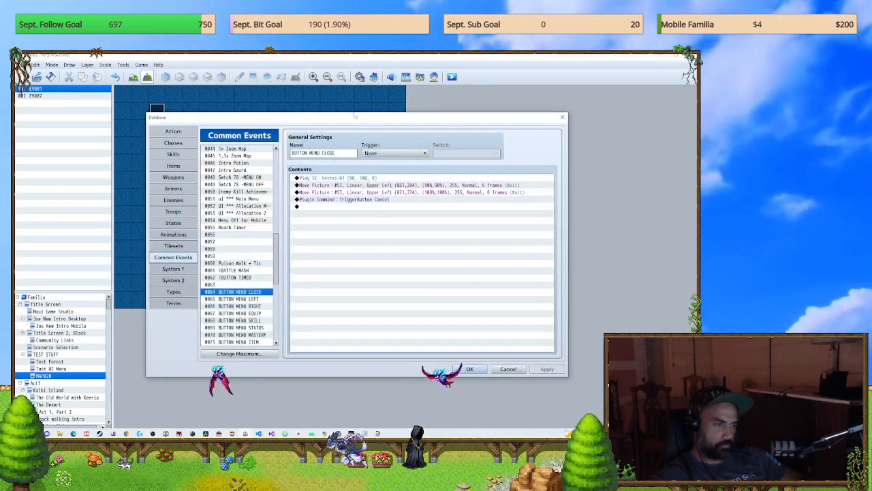
{"action": "left_click", "coordinate": [563, 118]}
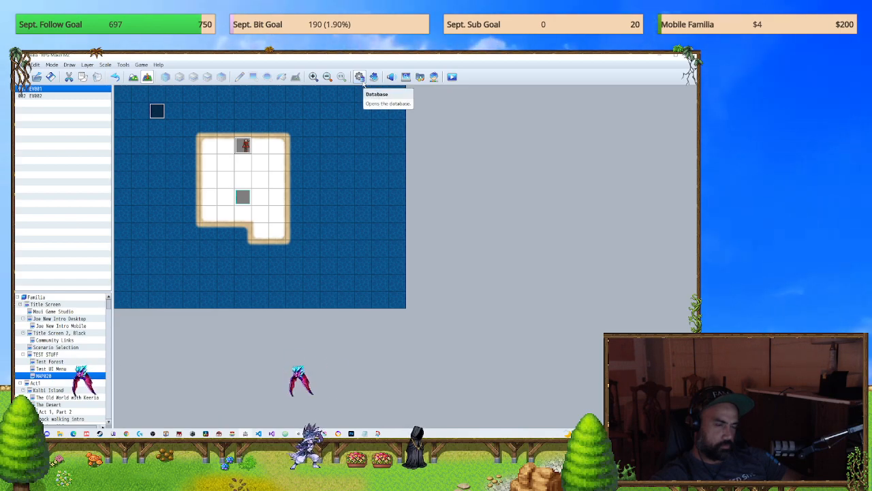
{"action": "left_click", "coordinate": [362, 79]}
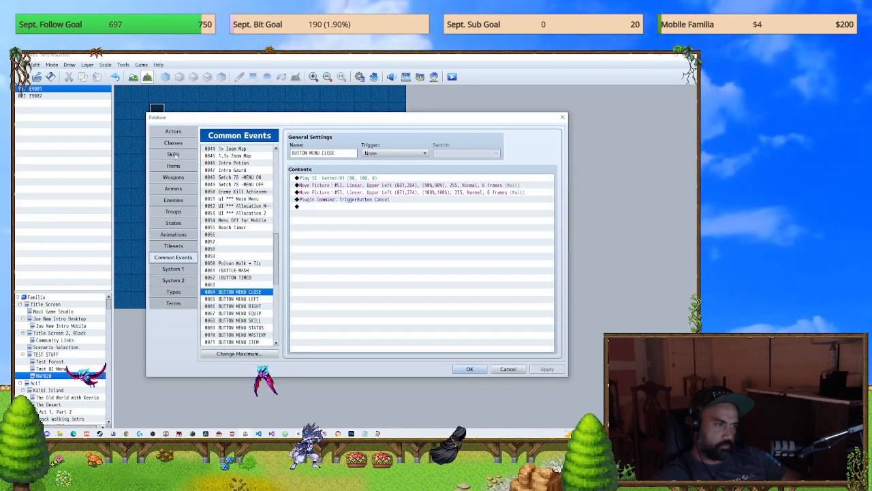
{"action": "key", "text": "Escape"}
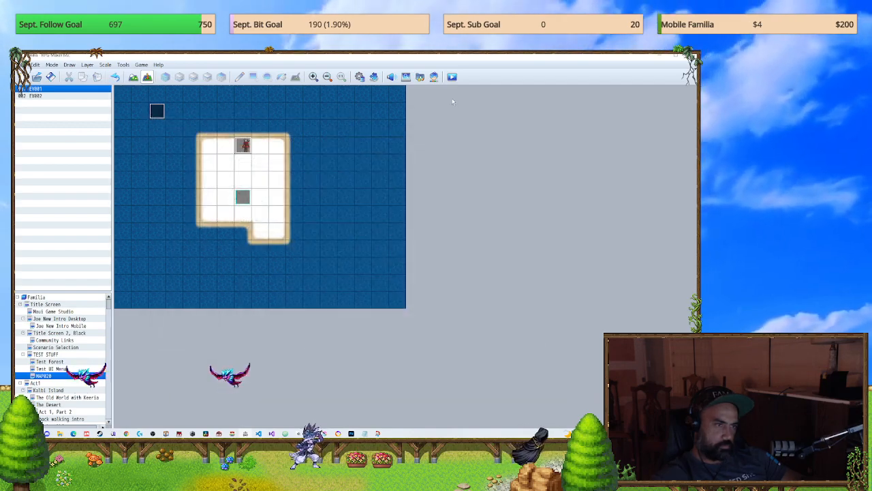
{"action": "key", "text": "F9"}
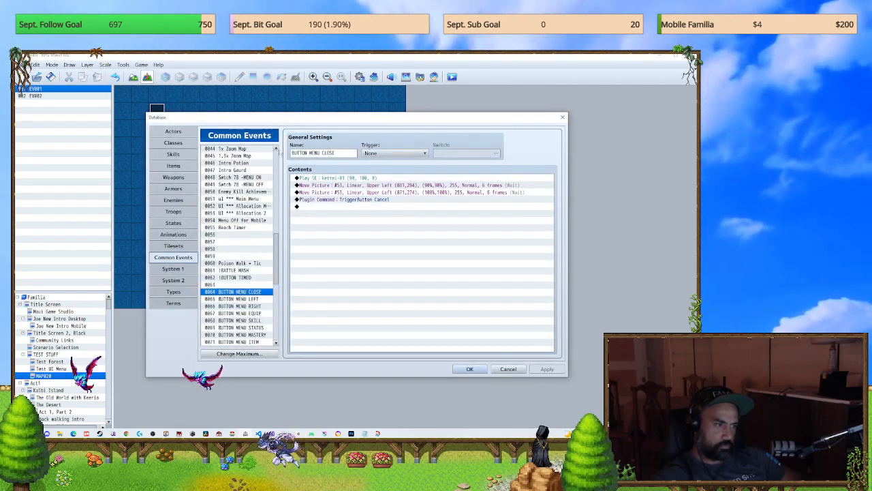
{"action": "left_click", "coordinate": [562, 117]}
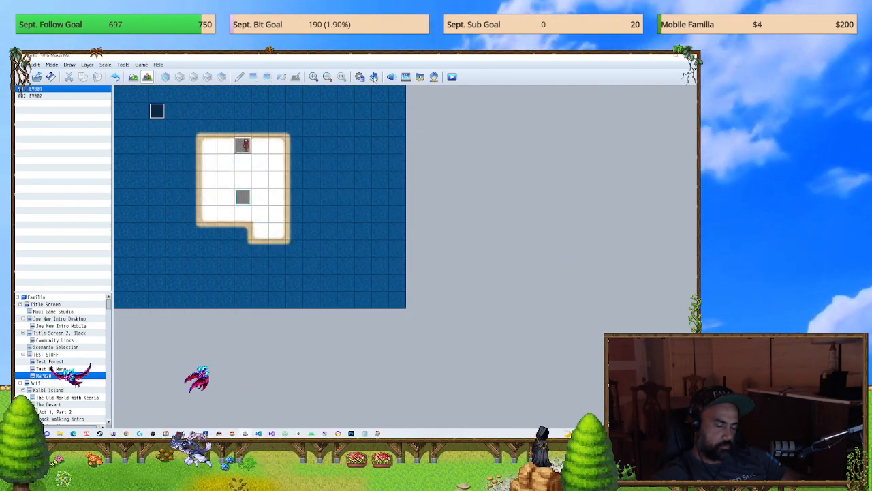
{"action": "left_click", "coordinate": [373, 77]}
{"action": "left_click_drag", "start_coordinate": [496, 287], "coordinate": [496, 289]}
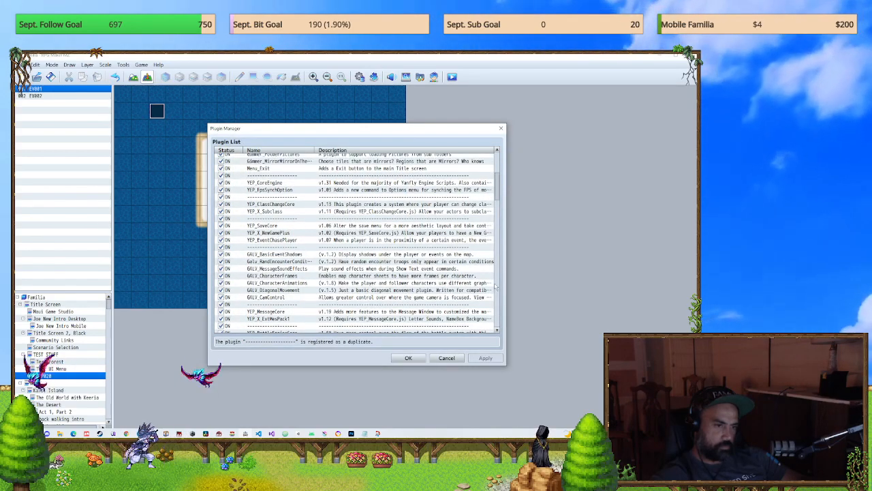
{"action": "left_click_drag", "start_coordinate": [495, 194], "coordinate": [500, 321]}
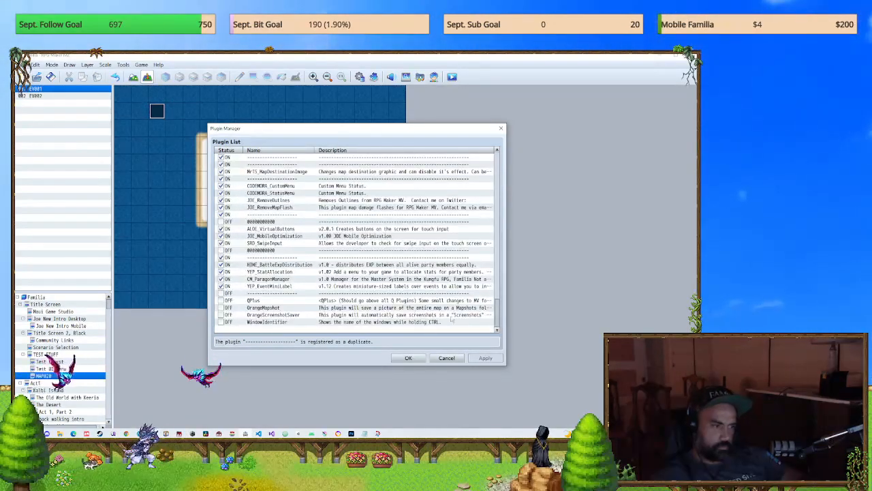
{"action": "left_click", "coordinate": [273, 288]}
{"action": "left_click", "coordinate": [275, 251]}
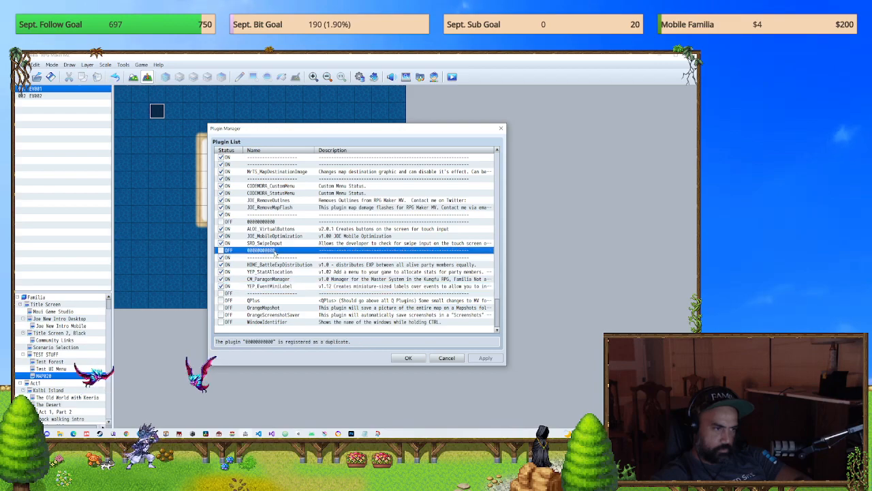
{"action": "left_click", "coordinate": [276, 222], "text": "shift"}
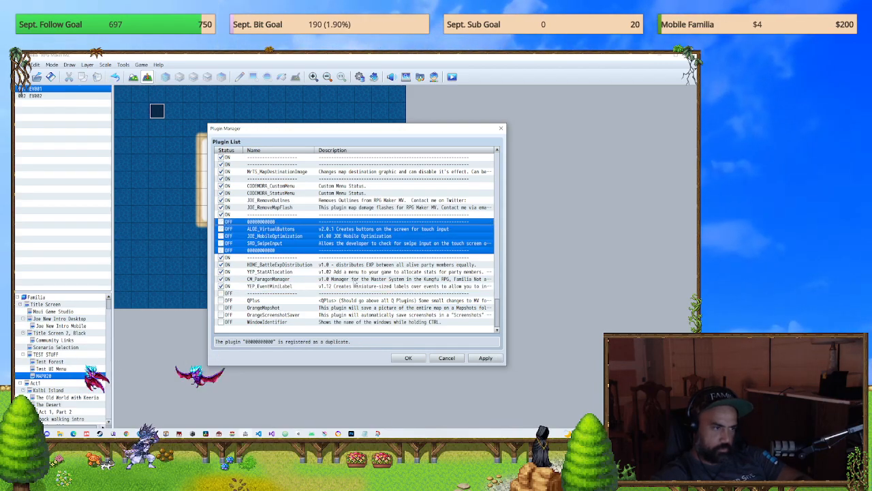
{"action": "left_click", "coordinate": [443, 358]}
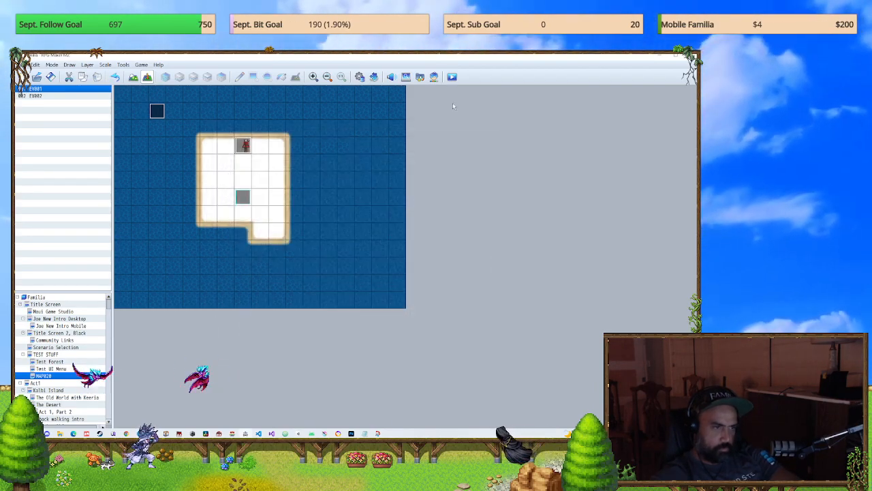
Step: Playtest a new game, dismiss the Instagram page, check the in-game main menu, and close the game
{"action": "left_click", "coordinate": [454, 77]}
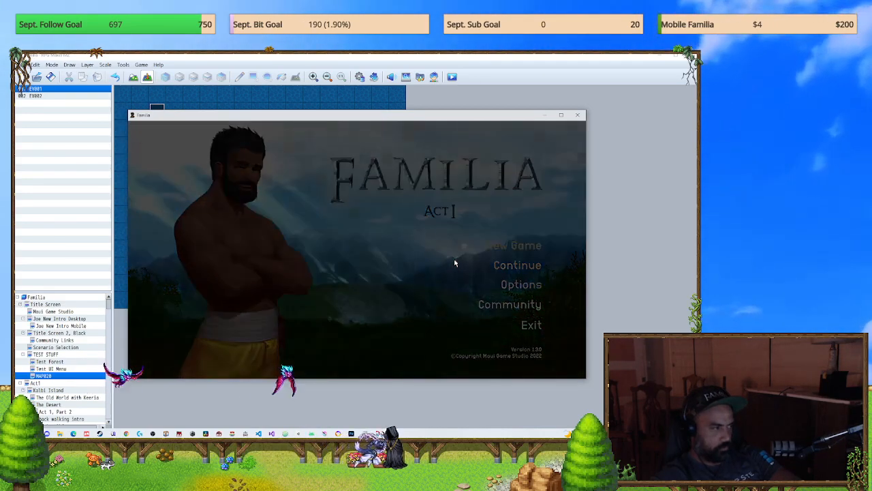
{"action": "key", "text": "Return"}
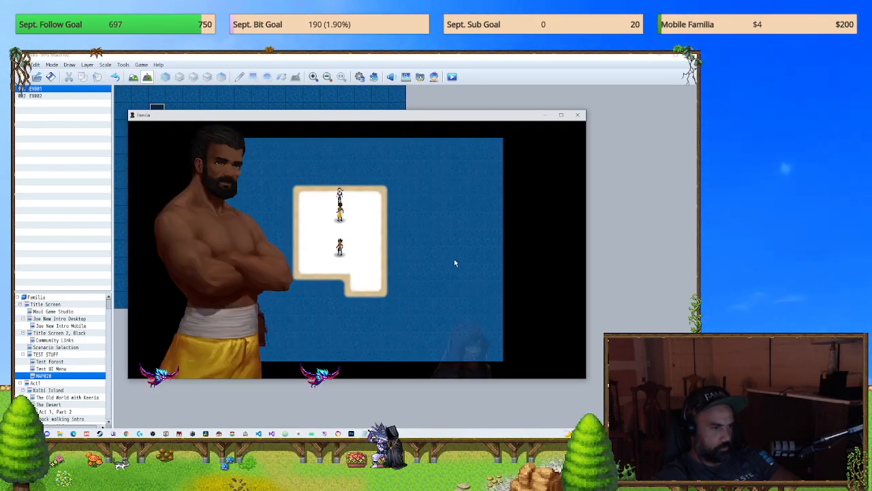
{"action": "left_click", "coordinate": [228, 294]}
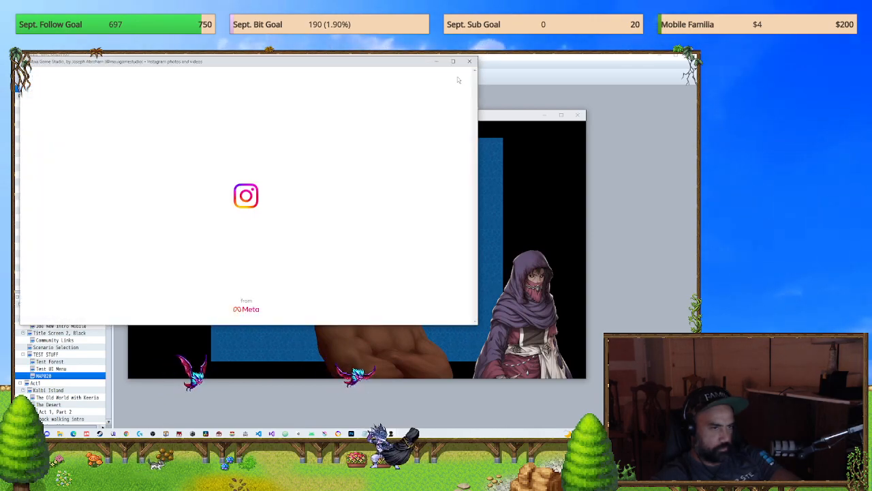
{"action": "left_click", "coordinate": [469, 61]}
{"action": "left_click", "coordinate": [536, 283]}
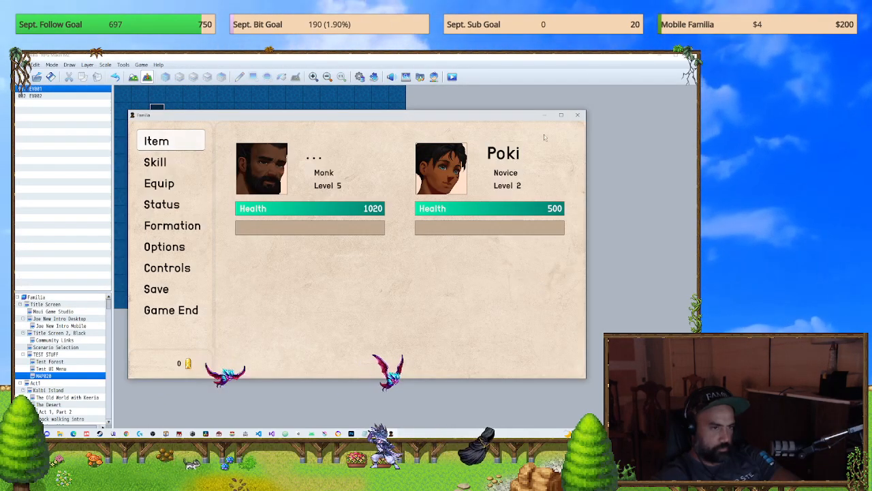
{"action": "left_click", "coordinate": [579, 116]}
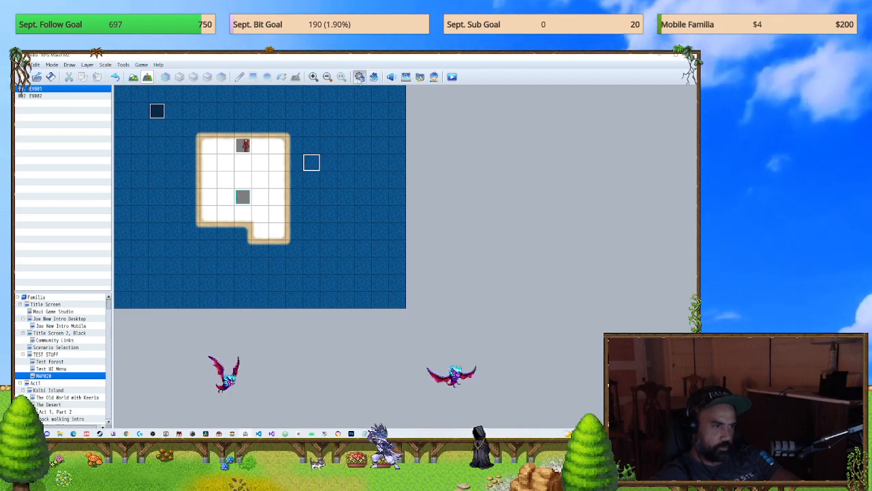
Step: Turn the ALOE_VirtualButtons and JOE_MobileOptimization plugins back on, leaving SRD_SwipeInput off
{"action": "left_click", "coordinate": [359, 76]}
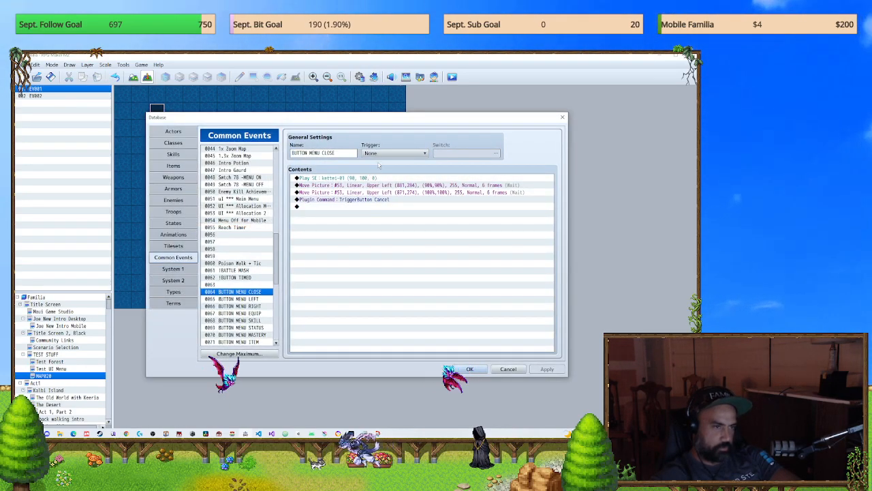
{"action": "left_click", "coordinate": [563, 118]}
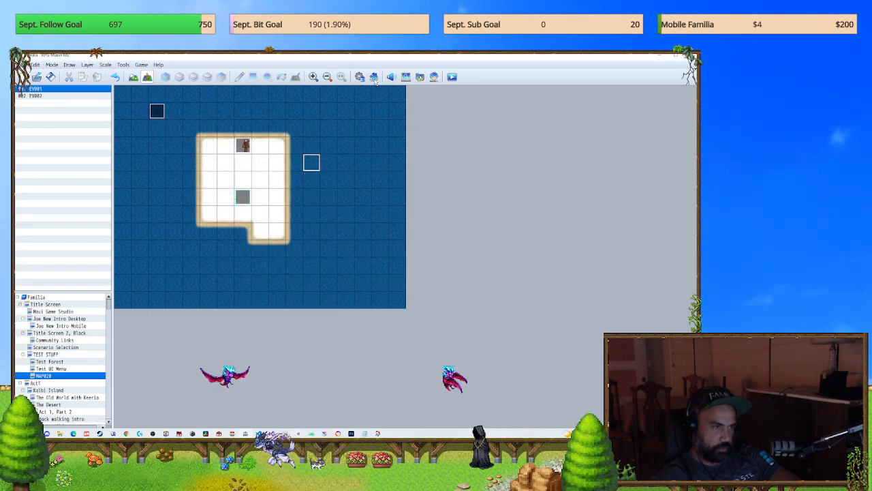
{"action": "left_click", "coordinate": [373, 76]}
{"action": "scroll", "coordinate": [497, 201], "scroll_direction": "down", "scroll_amount": 3}
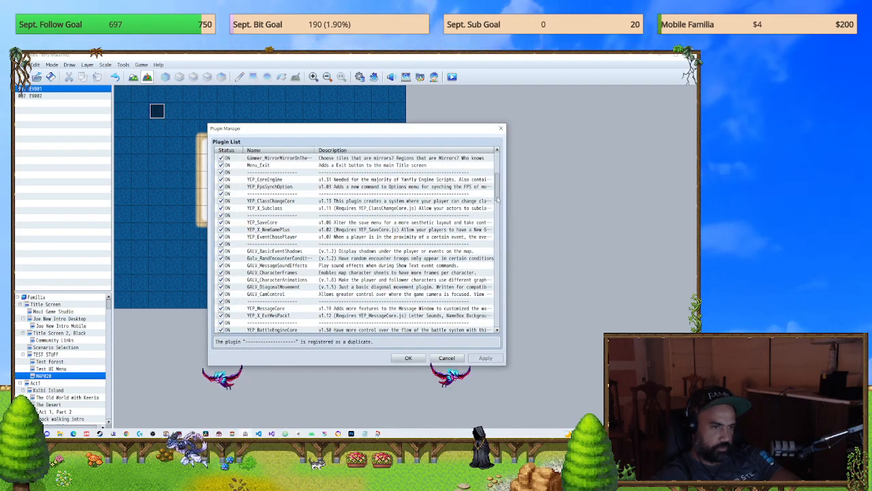
{"action": "scroll", "coordinate": [497, 201], "scroll_direction": "down", "scroll_amount": 10}
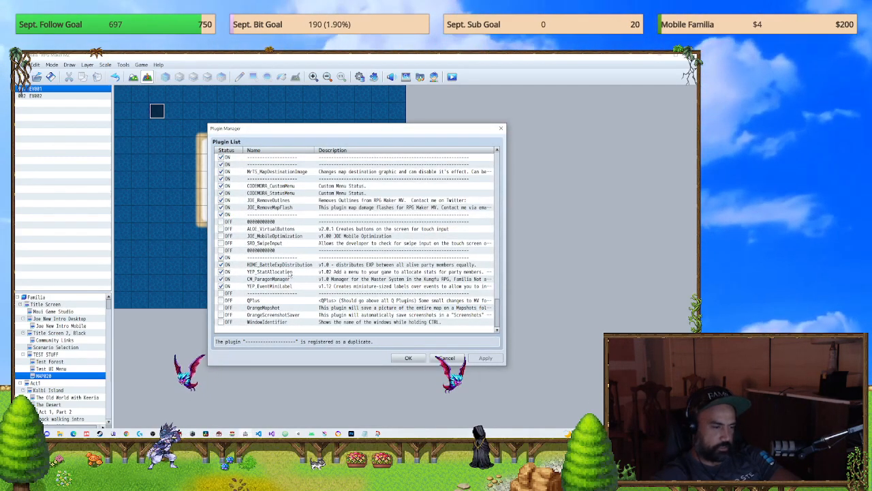
{"action": "left_click", "coordinate": [272, 243]}
{"action": "double_click", "coordinate": [273, 236]}
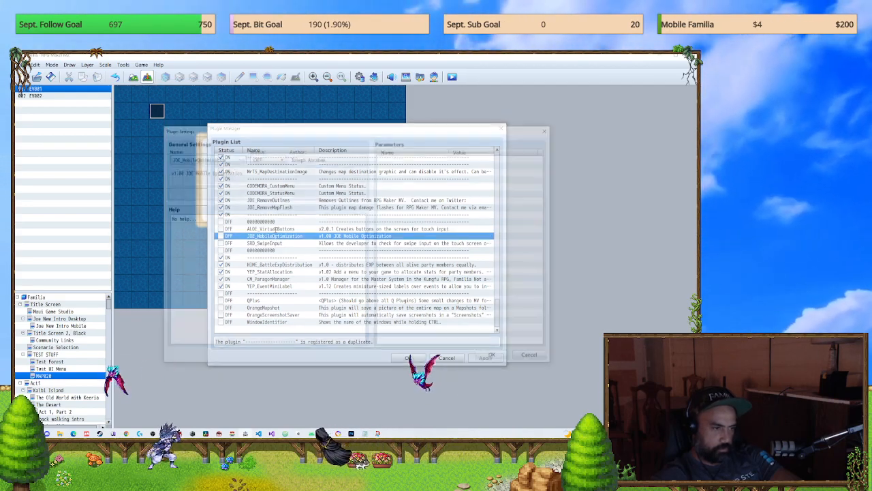
{"action": "key", "text": "Escape"}
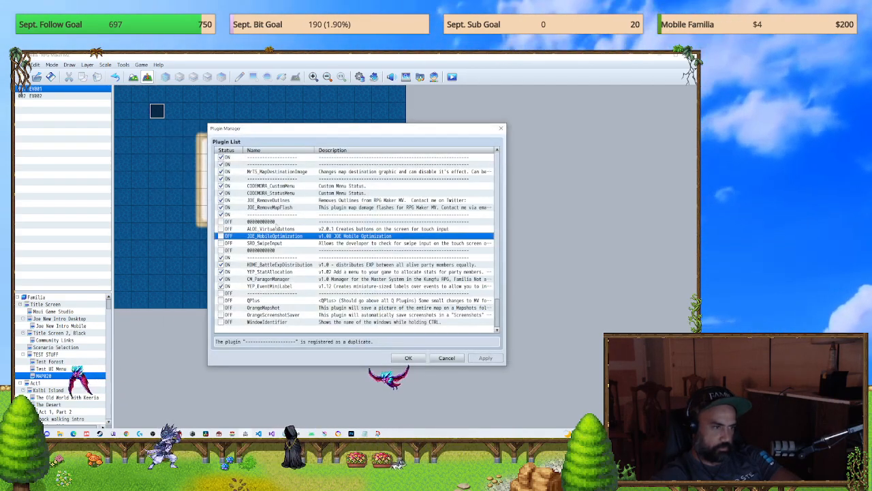
{"action": "left_click", "coordinate": [275, 230], "text": "shift"}
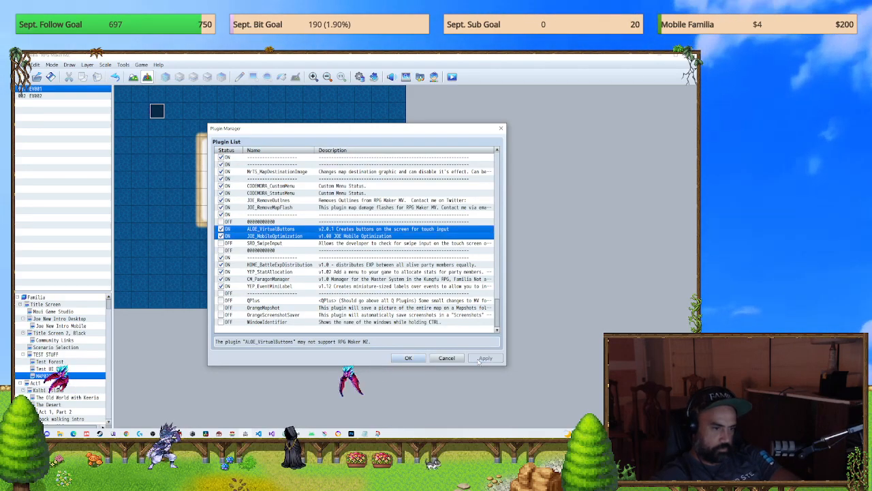
Step: Close the plugin list, save the game changes, playtest a new game to check the on-screen buttons, and close the game
{"action": "left_click", "coordinate": [445, 358]}
{"action": "left_click", "coordinate": [451, 76]}
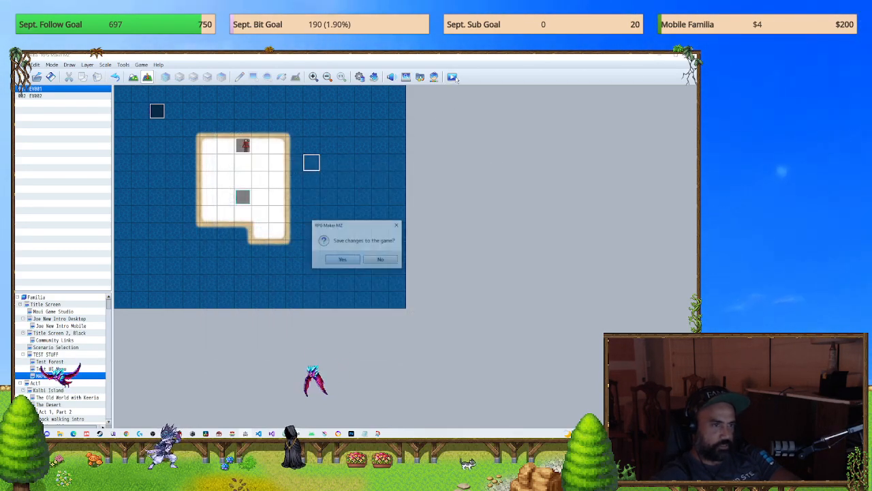
{"action": "key", "text": "Return"}
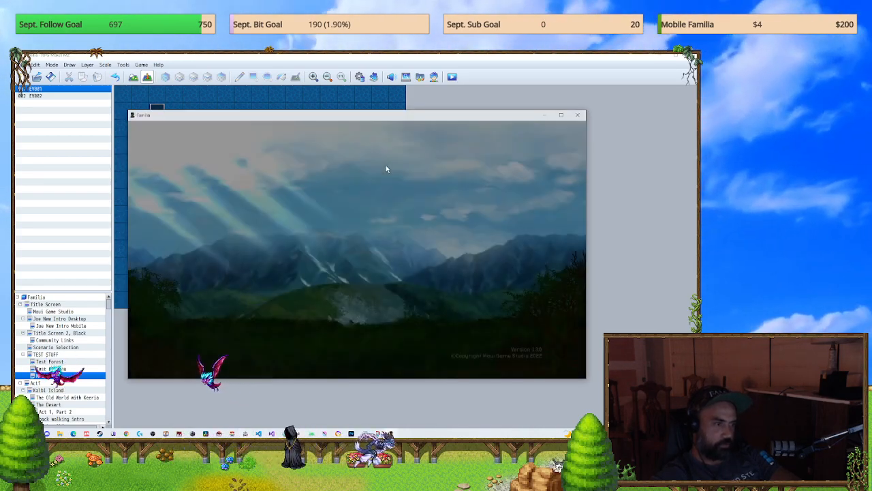
{"action": "key", "text": "Return"}
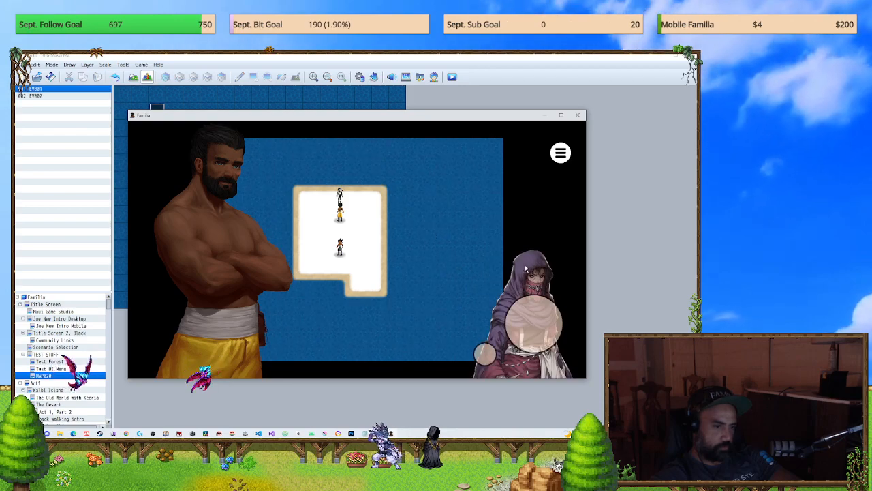
{"action": "left_click", "coordinate": [577, 115]}
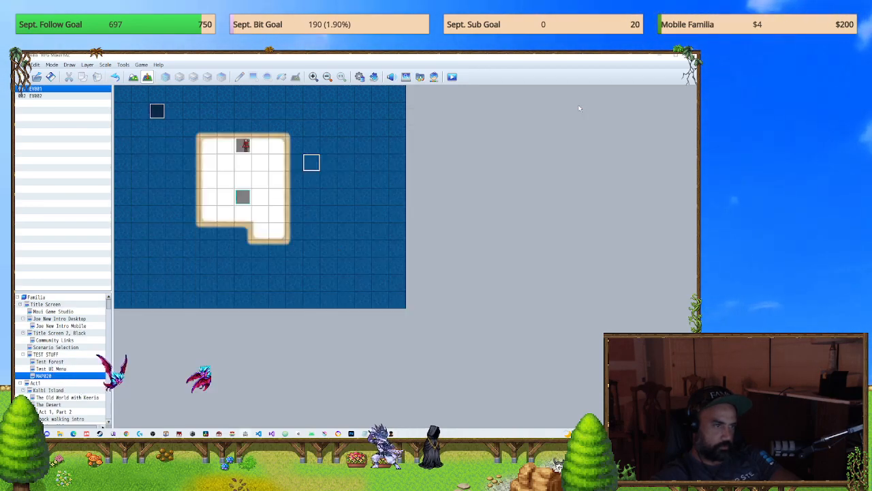
Step: Turn off the ALOE_VirtualButtons plugin and turn on SRD_SwipeInput, keeping JOE_MobileOptimization on, and confirm the plugin list
{"action": "left_click", "coordinate": [359, 76]}
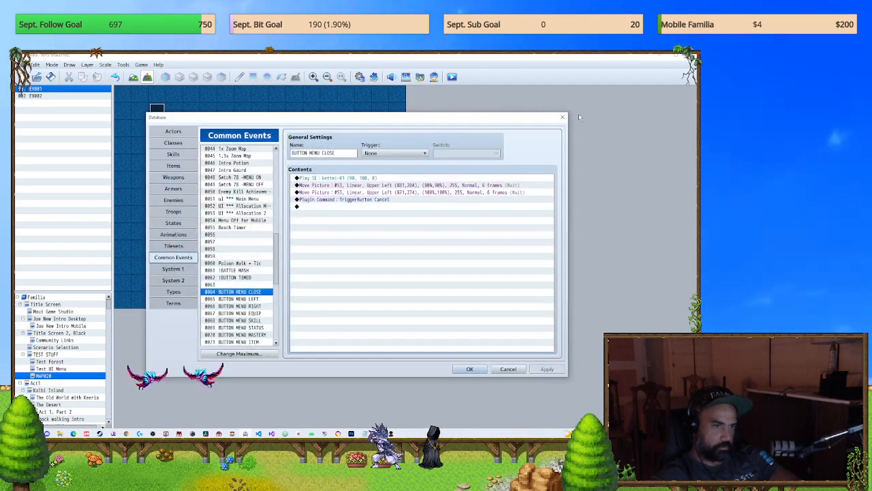
{"action": "left_click", "coordinate": [563, 117]}
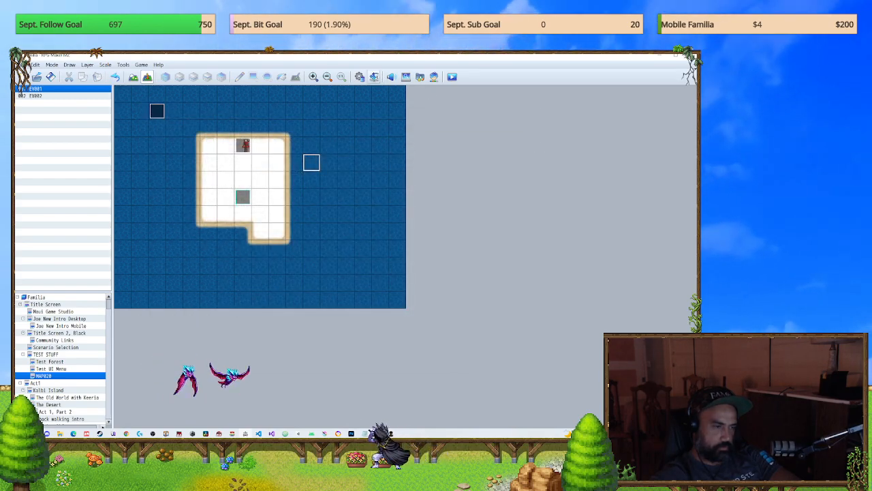
{"action": "left_click", "coordinate": [374, 77]}
{"action": "left_click_drag", "start_coordinate": [499, 202], "coordinate": [499, 300]}
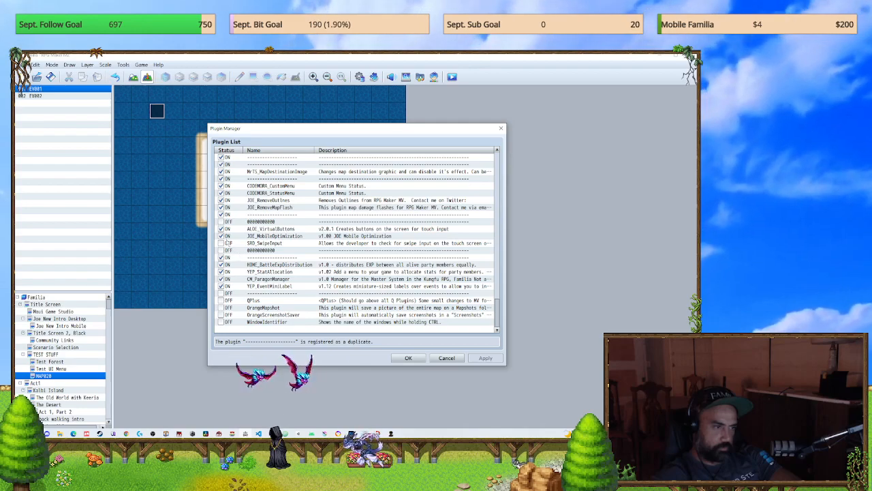
{"action": "left_click", "coordinate": [222, 230]}
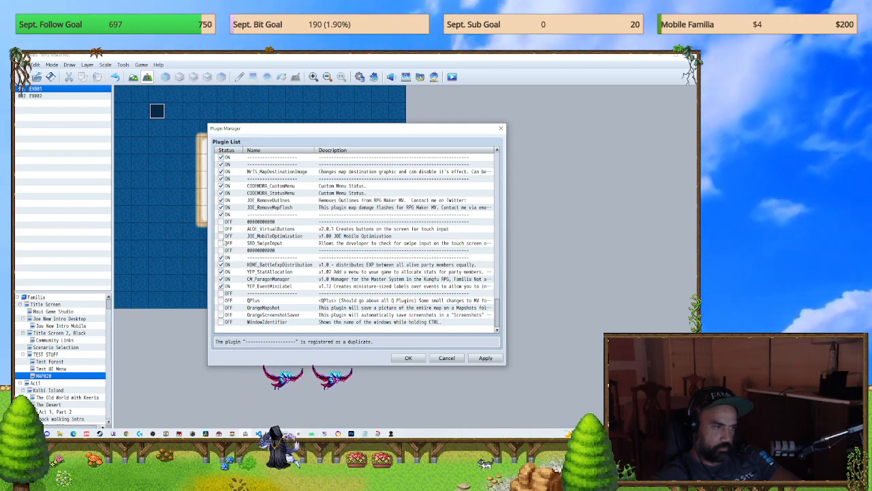
{"action": "left_click", "coordinate": [220, 242]}
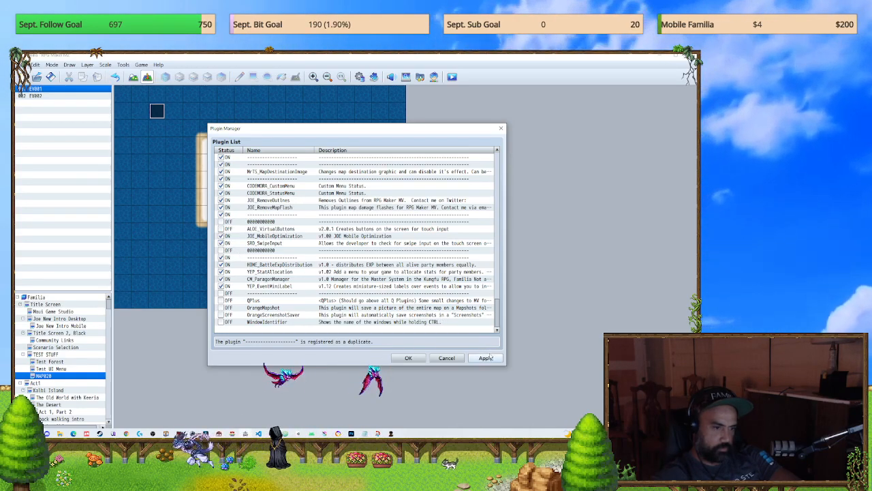
{"action": "left_click", "coordinate": [402, 358]}
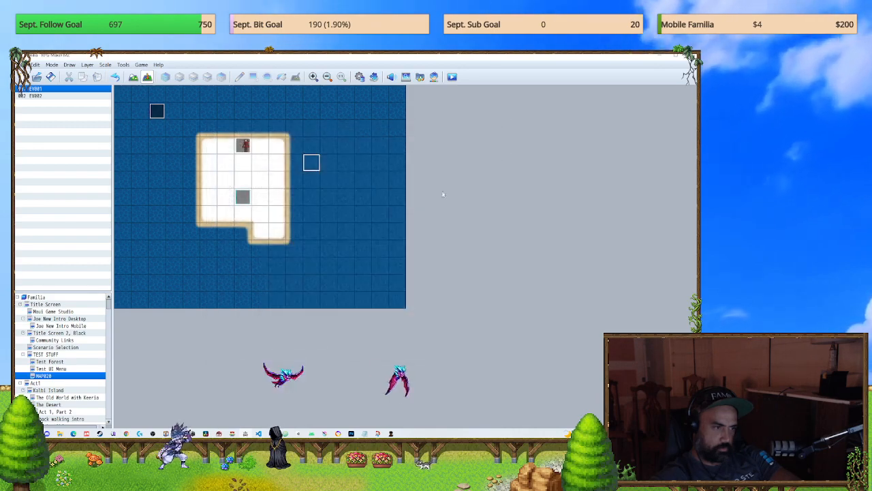
Step: Save the plugin changes and start a playtest, bring the game window forward to check the map, and close the game
{"action": "left_click", "coordinate": [456, 78]}
{"action": "key", "text": "Return"}
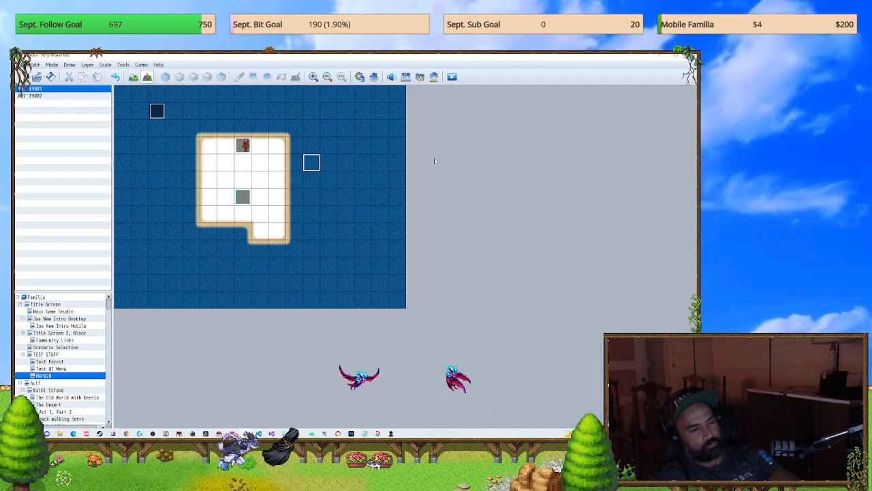
{"action": "left_click", "coordinate": [394, 434]}
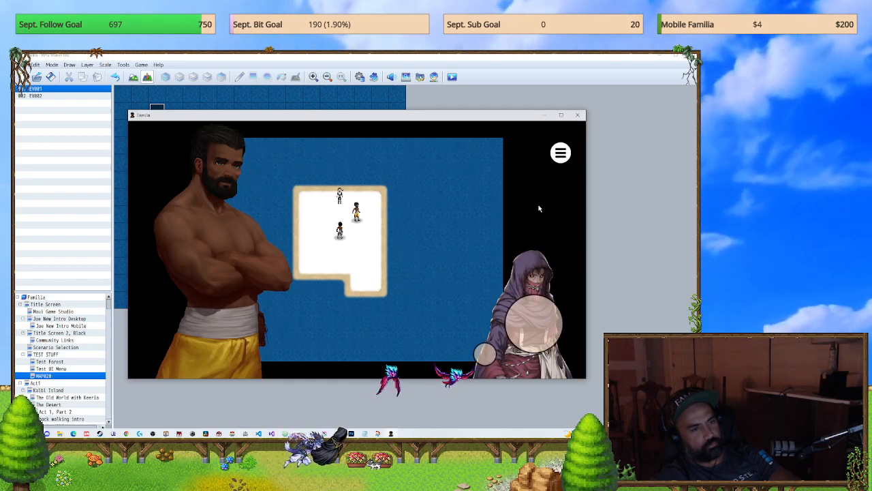
{"action": "left_click", "coordinate": [580, 116]}
Step: Playtest a new game, check the map for on-screen buttons, look at the in-game main menu, and close the game
{"action": "left_click", "coordinate": [454, 77]}
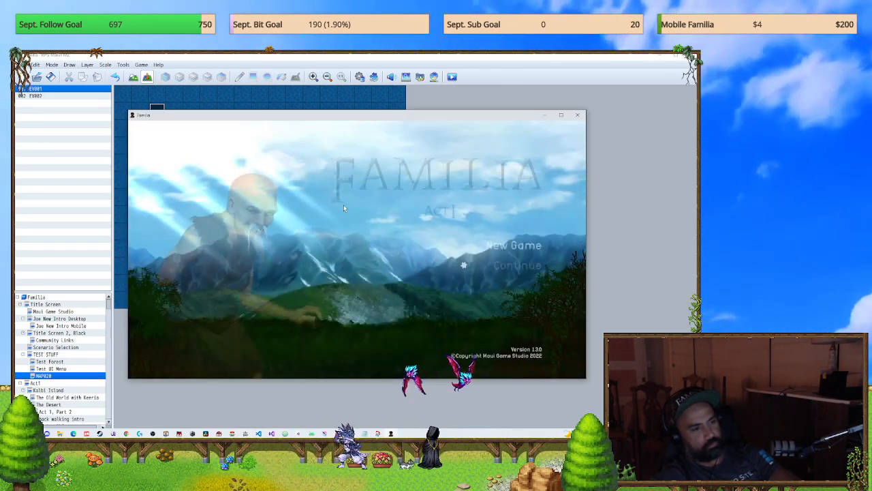
{"action": "key", "text": "Return"}
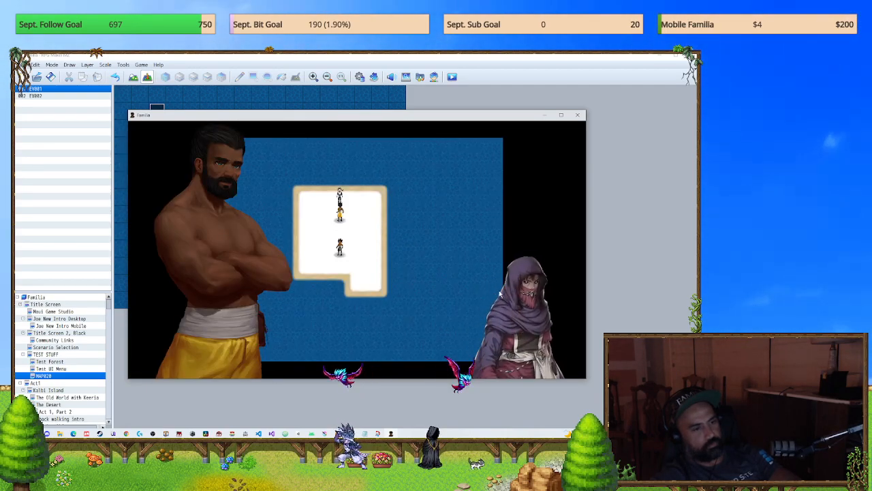
{"action": "key", "text": "Escape"}
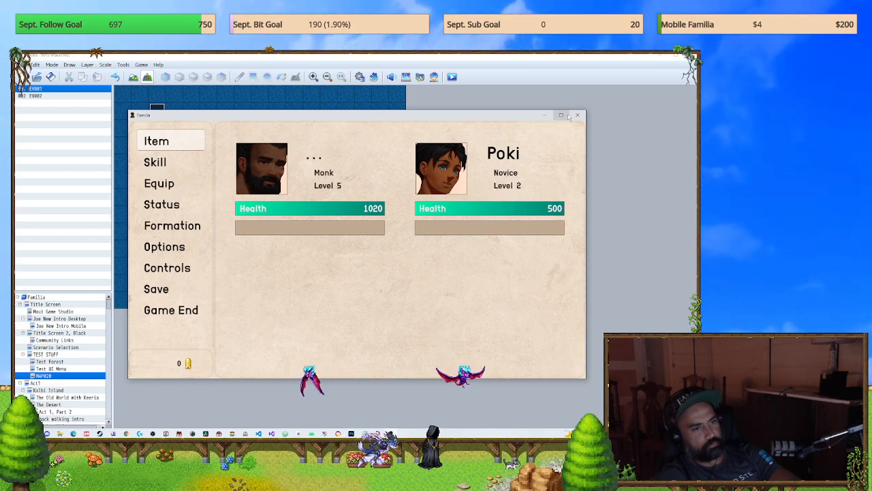
{"action": "key", "text": "alt+F4"}
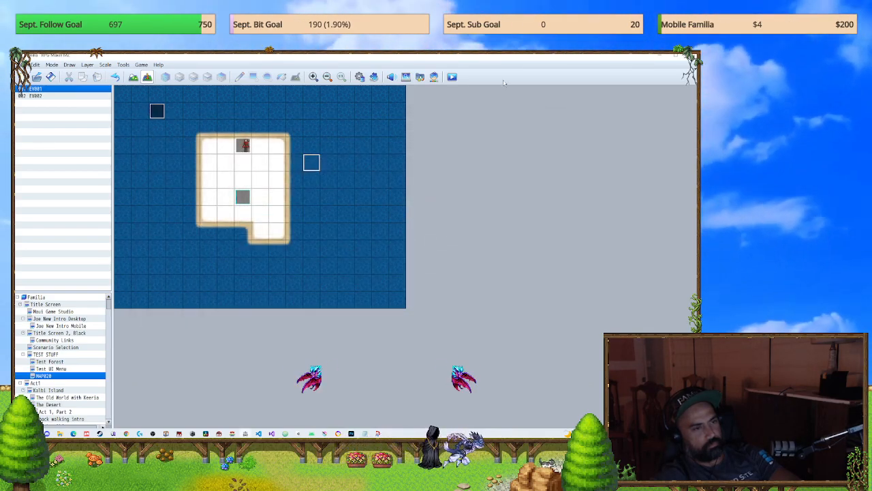
Step: Playtest the project again, view the file slot screen from the title, and close the game
{"action": "left_click", "coordinate": [451, 78]}
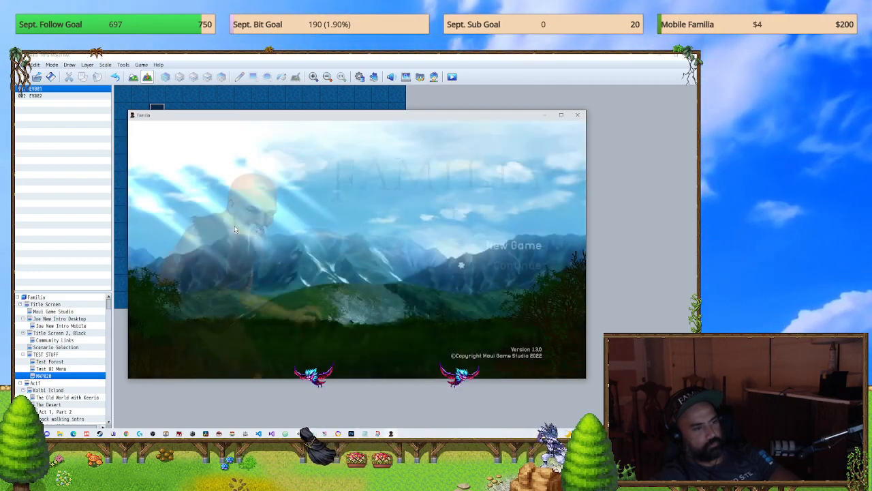
{"action": "key", "text": "Return"}
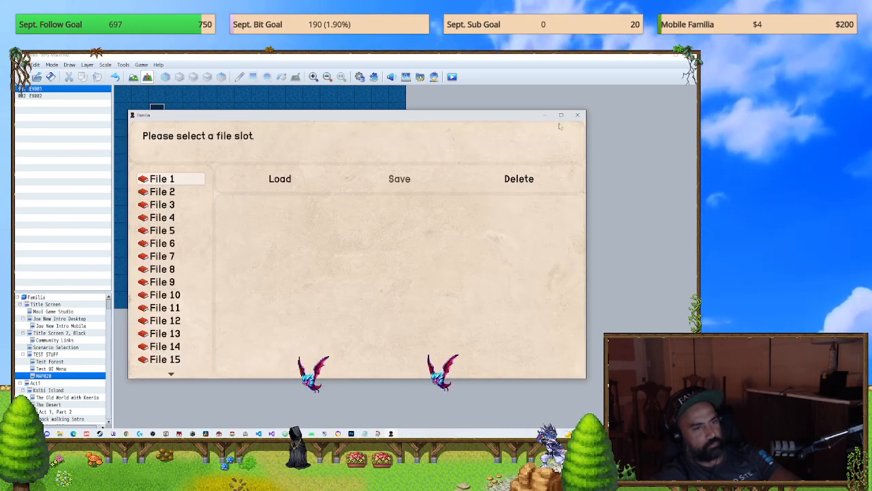
{"action": "left_click", "coordinate": [577, 114]}
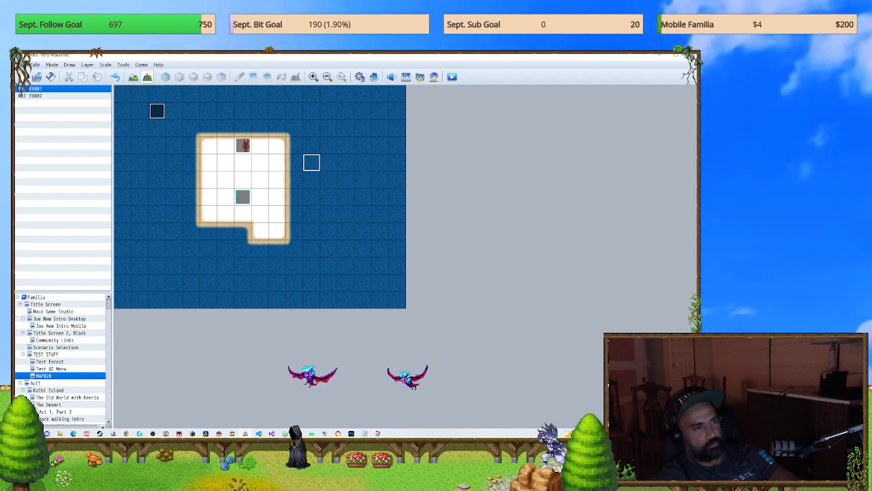
Step: Turn the ALOE_VirtualButtons plugin back on in the plugin list
{"action": "key", "text": "F9"}
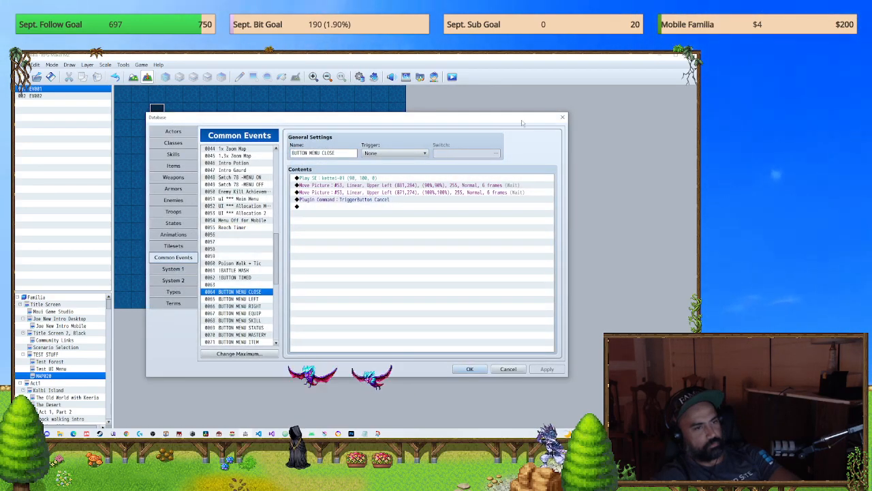
{"action": "left_click", "coordinate": [563, 118]}
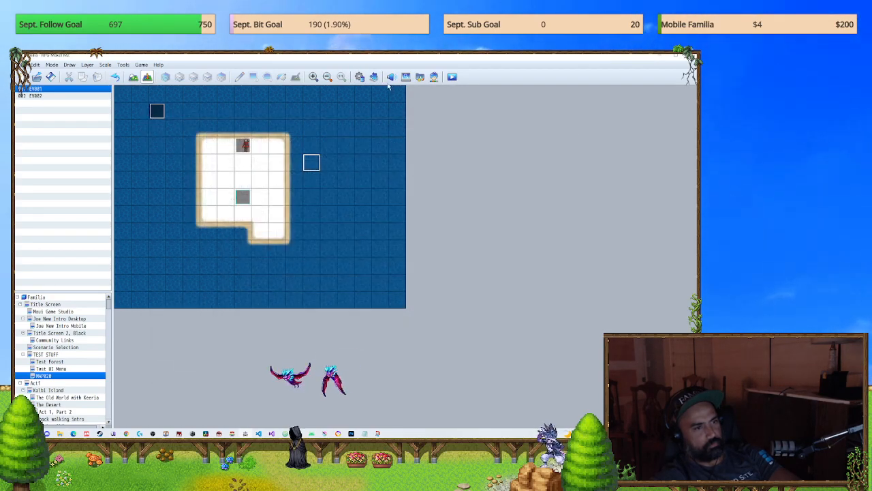
{"action": "key", "text": "F10"}
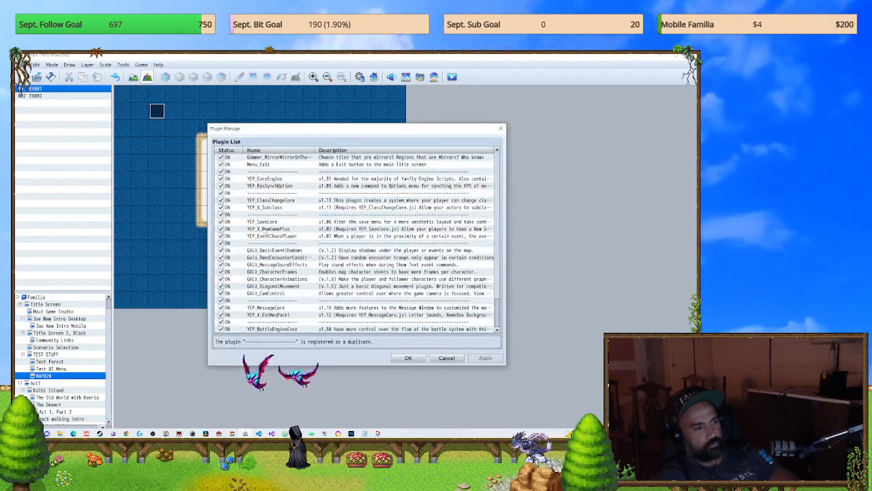
{"action": "left_click", "coordinate": [280, 223]}
{"action": "scroll", "coordinate": [290, 245], "scroll_direction": "down", "scroll_amount": 10}
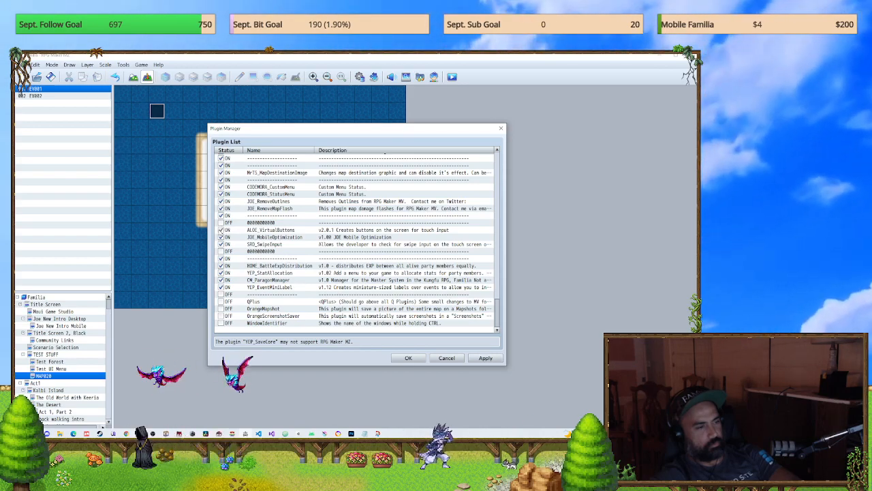
Step: Open the ALOE_VirtualButtons plugin settings and read its help down to the plugin commands for hiding and showing buttons
{"action": "double_click", "coordinate": [462, 230]}
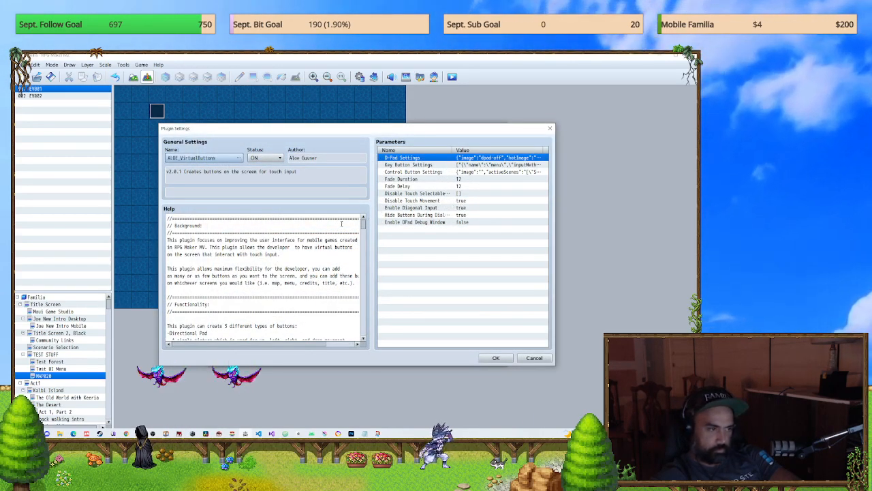
{"action": "scroll", "coordinate": [342, 224], "scroll_direction": "down", "scroll_amount": 10}
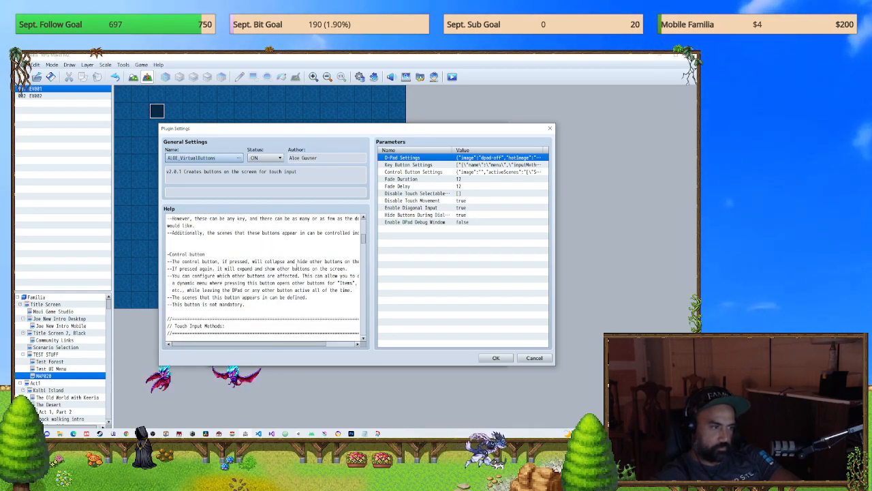
{"action": "scroll", "coordinate": [295, 280], "scroll_direction": "down", "scroll_amount": 6}
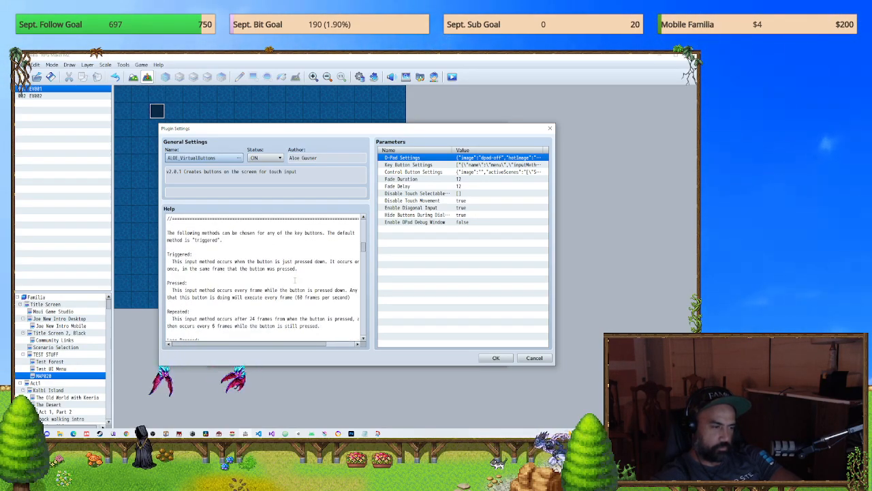
{"action": "scroll", "coordinate": [295, 279], "scroll_direction": "down", "scroll_amount": 5}
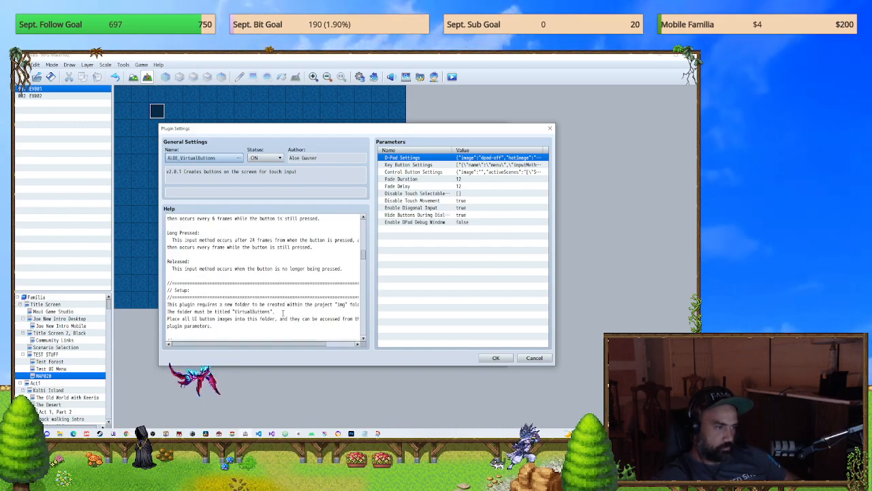
{"action": "scroll", "coordinate": [282, 312], "scroll_direction": "down", "scroll_amount": 3}
{"action": "scroll", "coordinate": [283, 312], "scroll_direction": "down", "scroll_amount": 5}
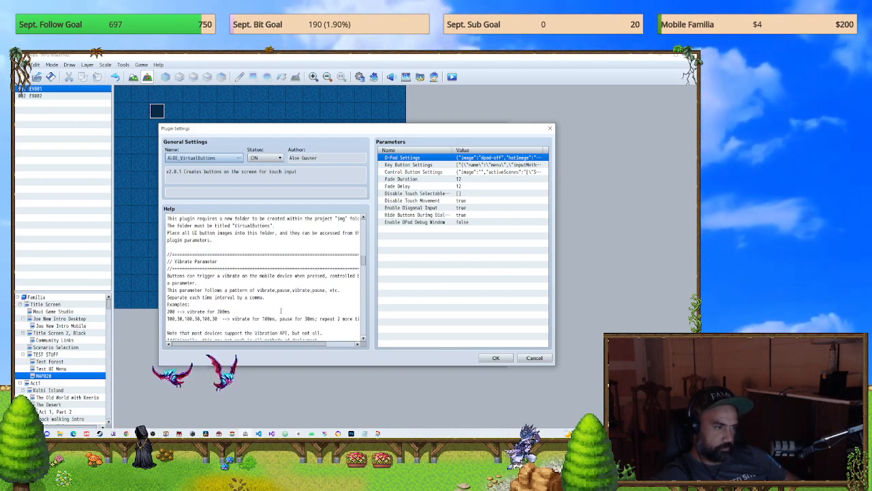
{"action": "scroll", "coordinate": [282, 311], "scroll_direction": "down", "scroll_amount": 2}
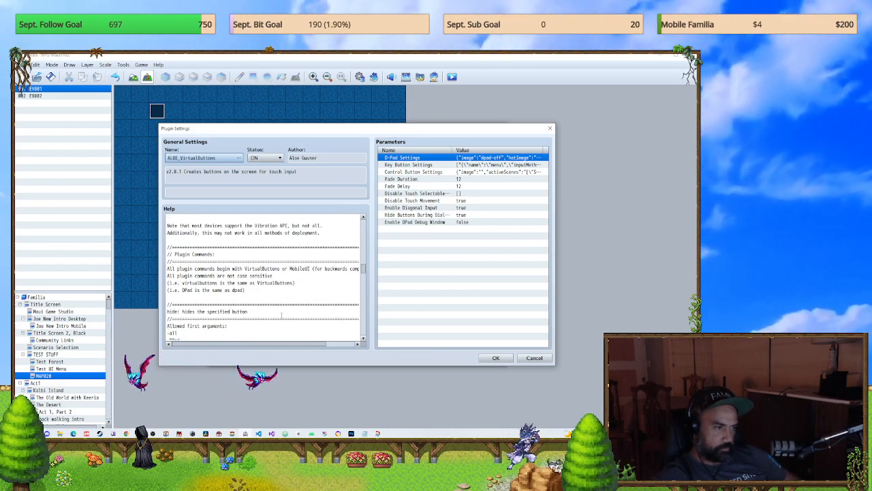
{"action": "scroll", "coordinate": [281, 315], "scroll_direction": "down", "scroll_amount": 3}
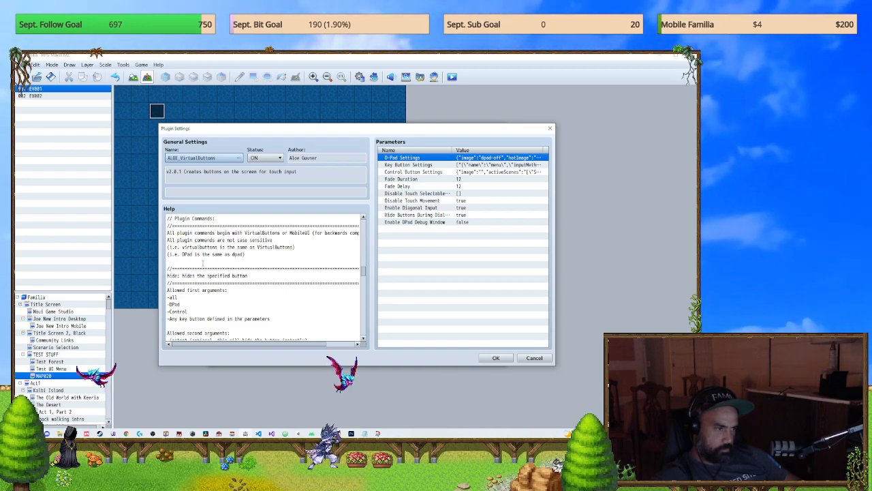
{"action": "scroll", "coordinate": [268, 295], "scroll_direction": "down", "scroll_amount": 3}
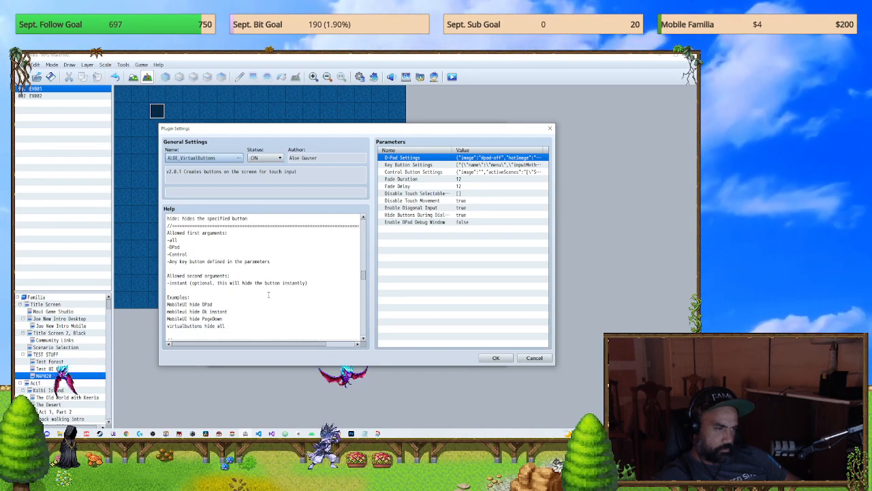
{"action": "scroll", "coordinate": [268, 295], "scroll_direction": "down", "scroll_amount": 2}
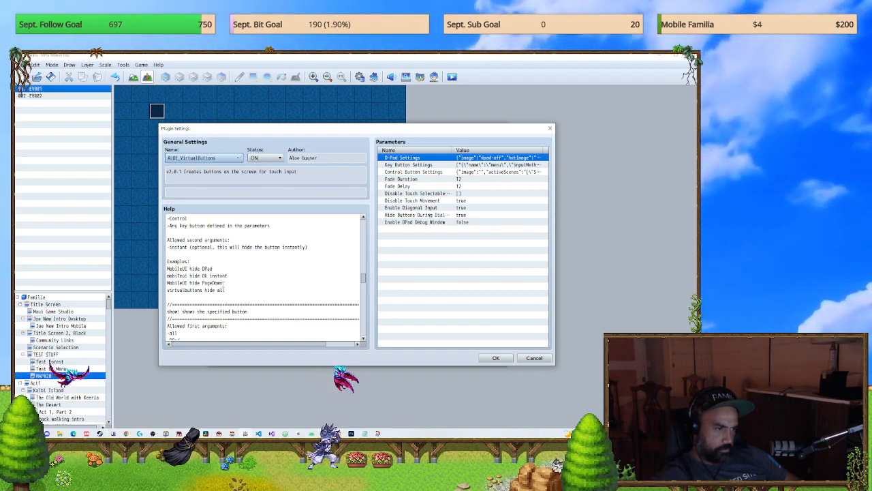
Step: Select the example command "virtualbuttons hide all" in the help, then close the plugin settings and discard the plugin list changes
{"action": "left_click_drag", "start_coordinate": [235, 289], "coordinate": [230, 283]}
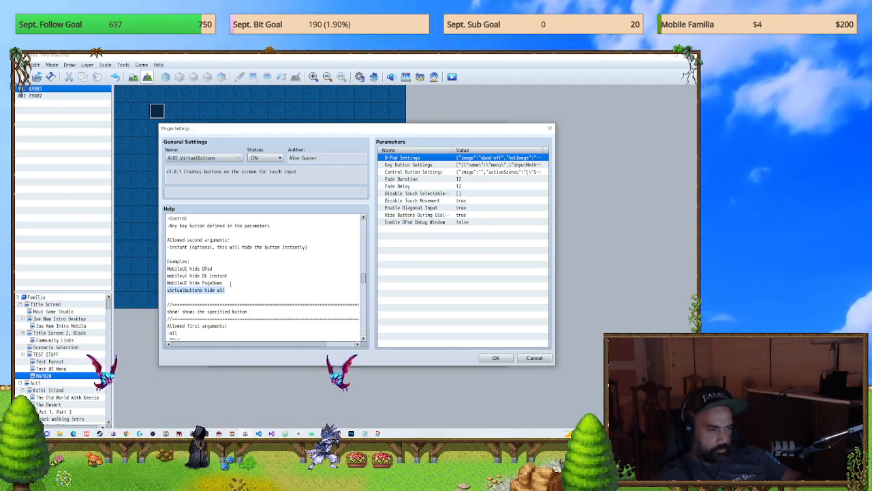
{"action": "left_click", "coordinate": [497, 358]}
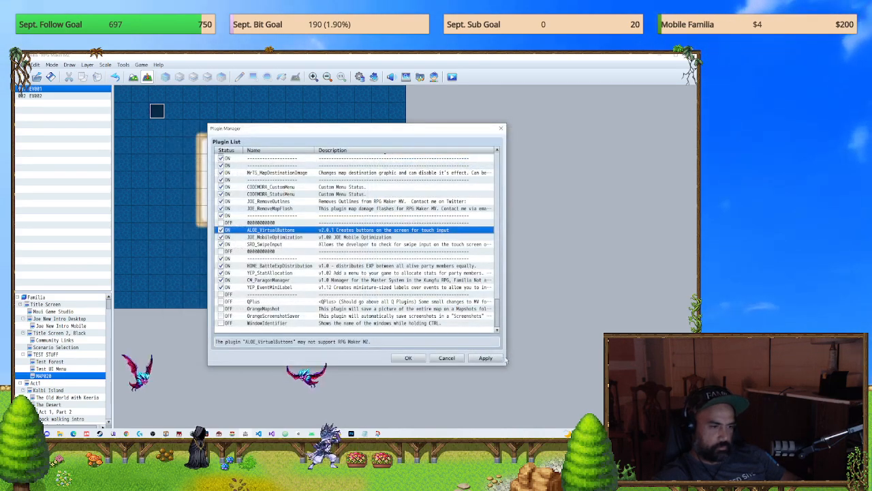
{"action": "left_click", "coordinate": [456, 358]}
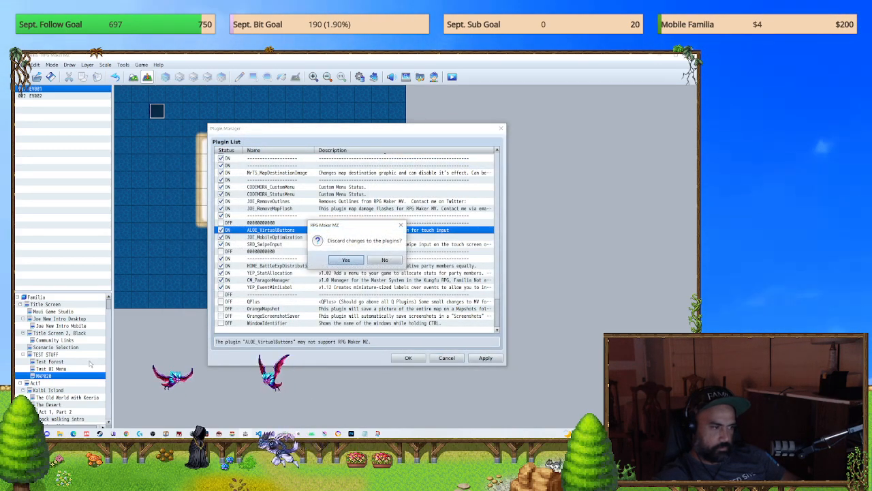
{"action": "left_click", "coordinate": [345, 259]}
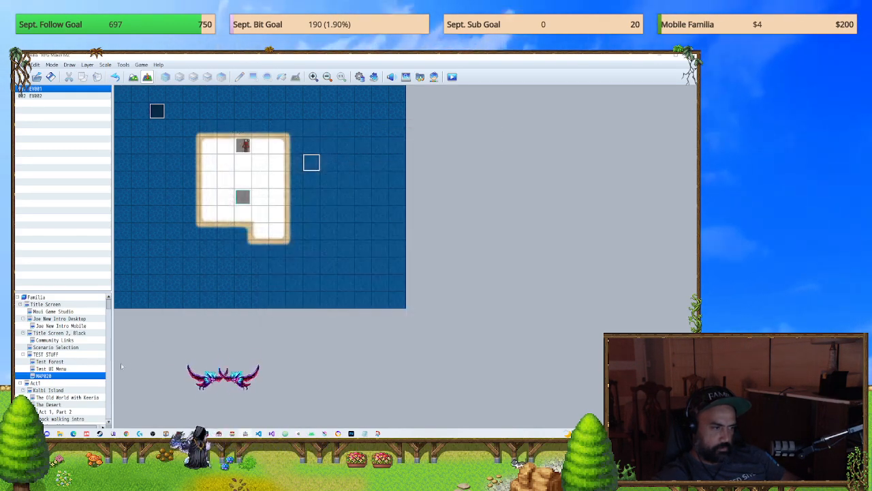
Step: Open the TEST STUFF map and look at the commands in event EV047
{"action": "left_click", "coordinate": [66, 361]}
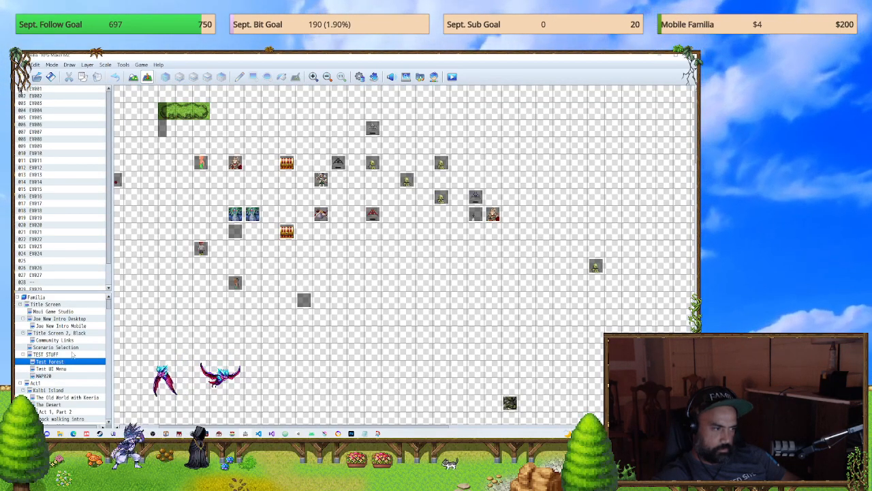
{"action": "key", "text": "Up"}
{"action": "double_click", "coordinate": [625, 263]}
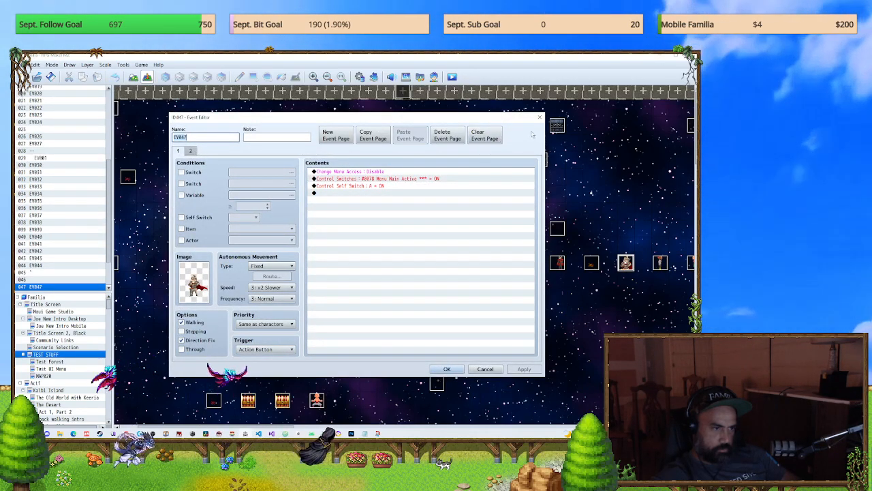
{"action": "left_click", "coordinate": [540, 118]}
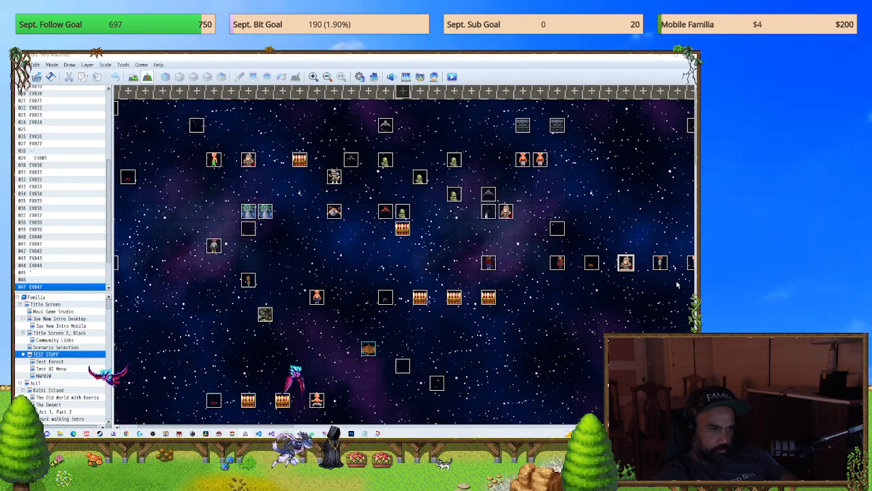
{"action": "key", "text": "alt+Tab"}
{"action": "key", "text": "Escape"}
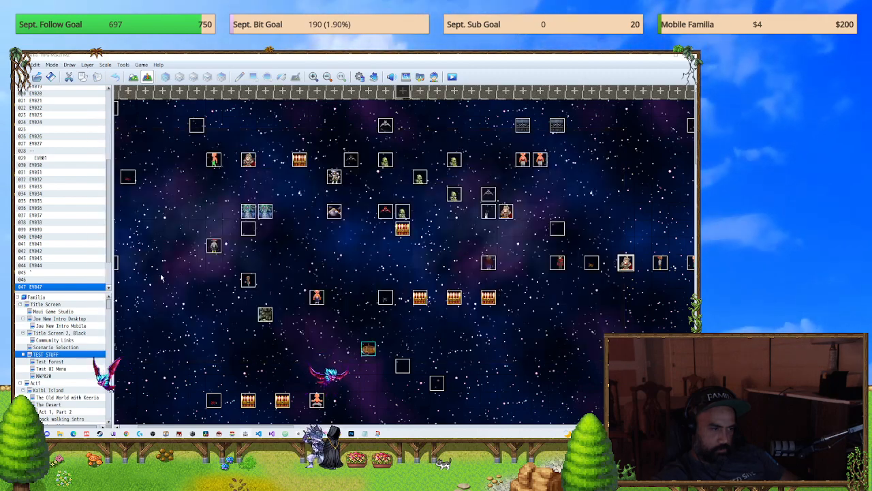
{"action": "key", "text": "alt+Tab"}
{"action": "left_click_drag", "start_coordinate": [237, 139], "coordinate": [695, 164]}
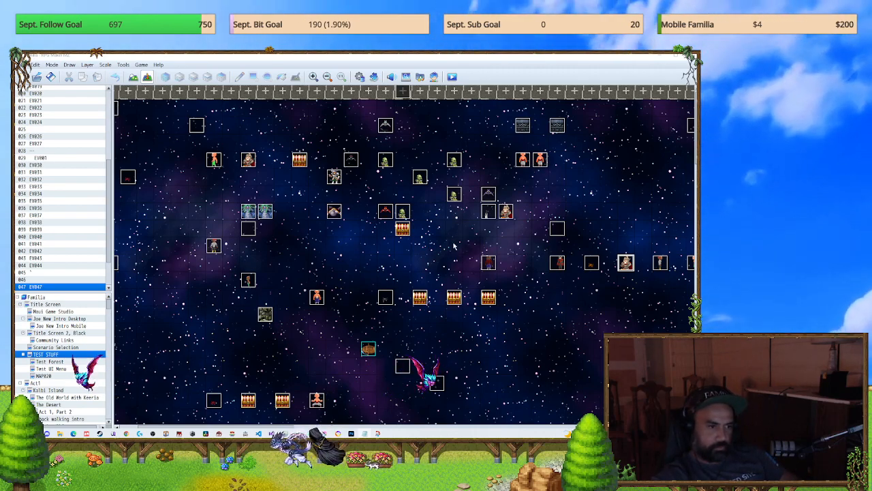
Step: Recheck event EV047, then copy the HideMiniLabel plugin command from the neighbouring event with the <shadow> note
{"action": "double_click", "coordinate": [626, 263]}
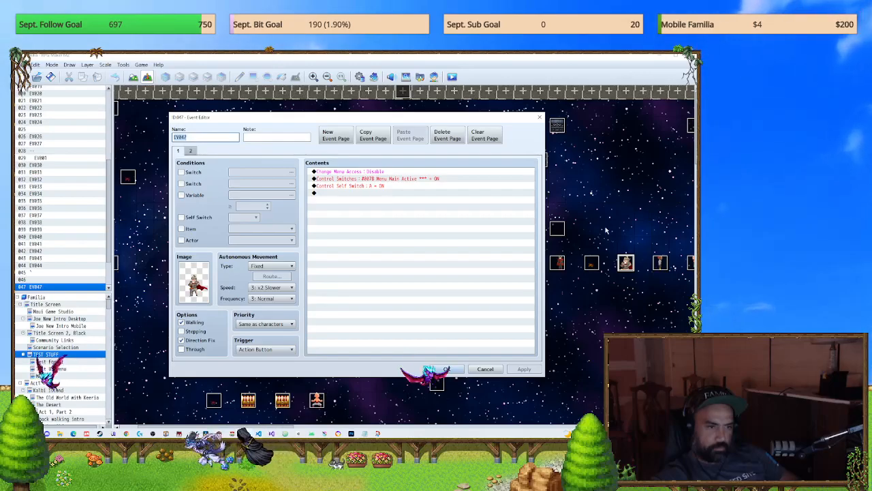
{"action": "left_click", "coordinate": [540, 118]}
{"action": "double_click", "coordinate": [659, 263]}
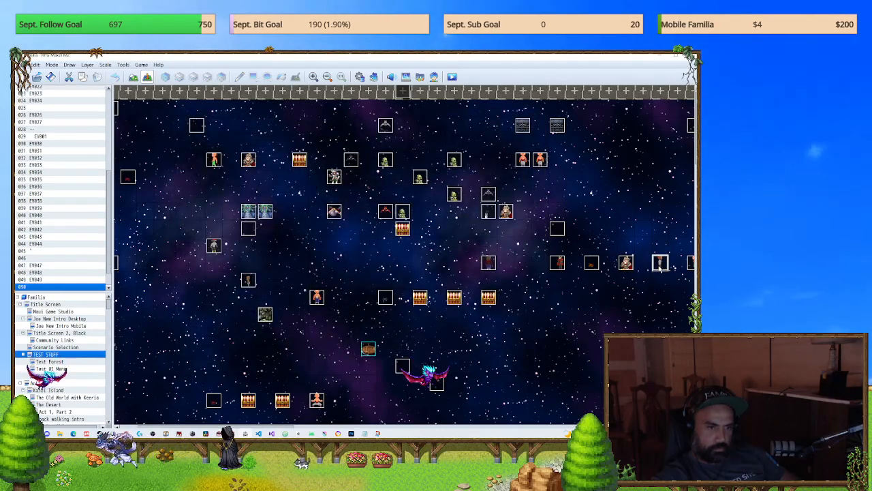
{"action": "left_click", "coordinate": [429, 200]}
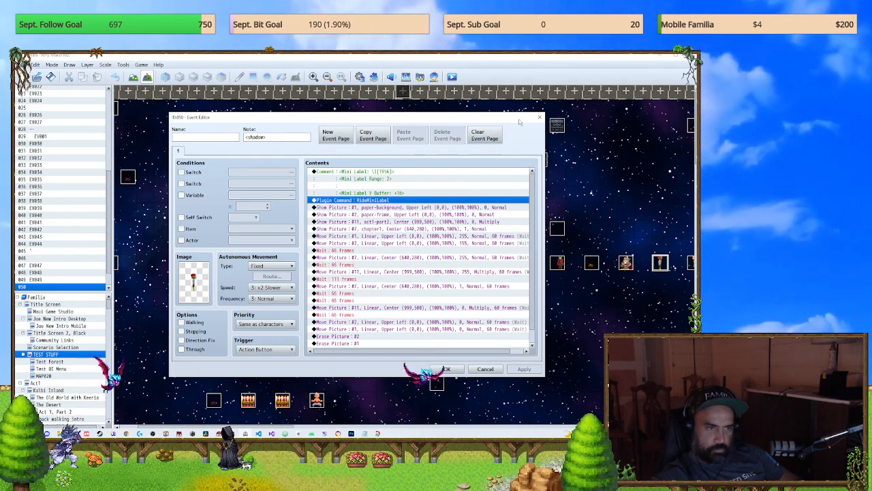
{"action": "left_click", "coordinate": [540, 118]}
Step: Insert the HideMiniLabel plugin command after Change Menu Access in event EV047, apply the change, and close the event
{"action": "left_click", "coordinate": [627, 264]}
{"action": "double_click", "coordinate": [626, 263]}
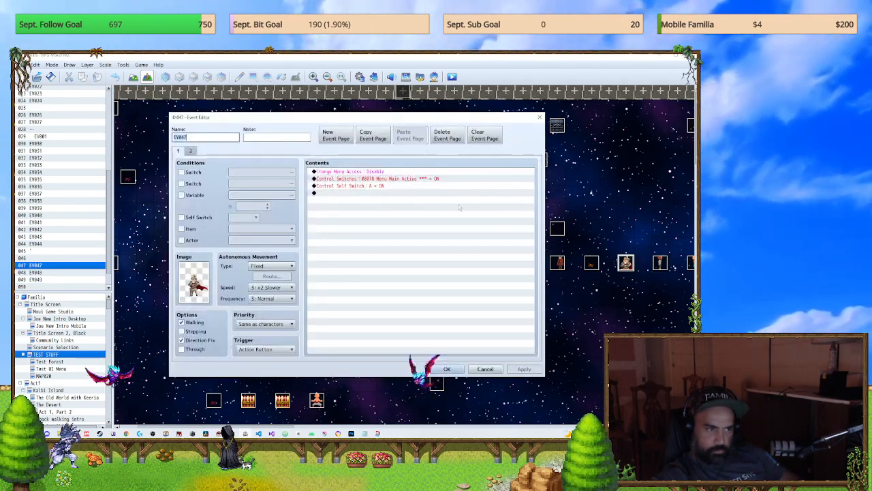
{"action": "left_click", "coordinate": [372, 172]}
{"action": "left_click", "coordinate": [366, 178]}
{"action": "left_click", "coordinate": [362, 185]}
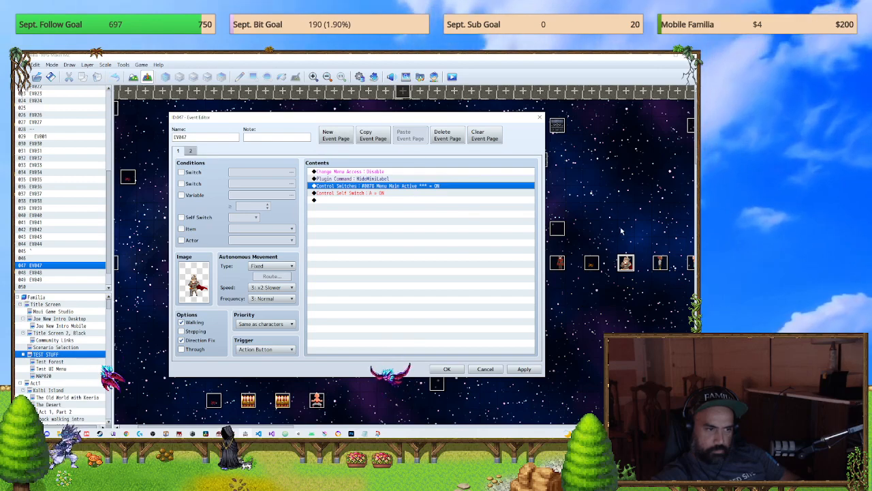
{"action": "left_click", "coordinate": [533, 370]}
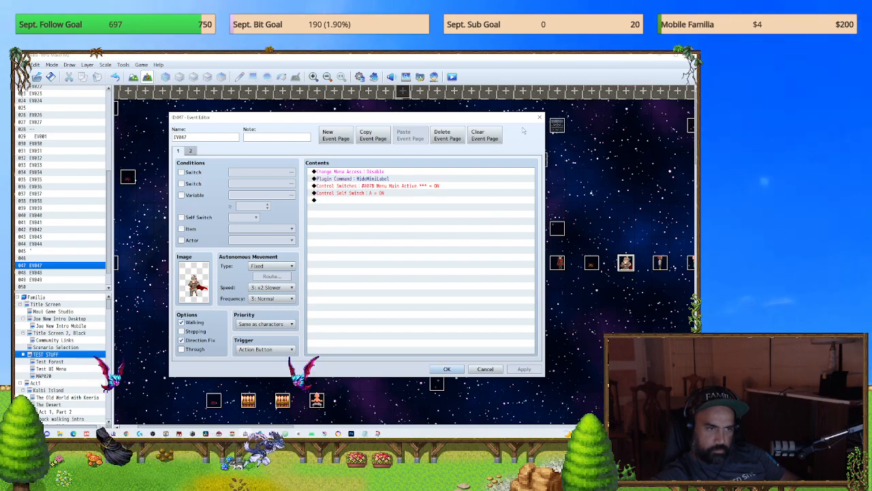
{"action": "left_click", "coordinate": [540, 117]}
Step: Turn the ALOE_VirtualButtons plugin on in the plugin list and accept the change
{"action": "left_click", "coordinate": [360, 76]}
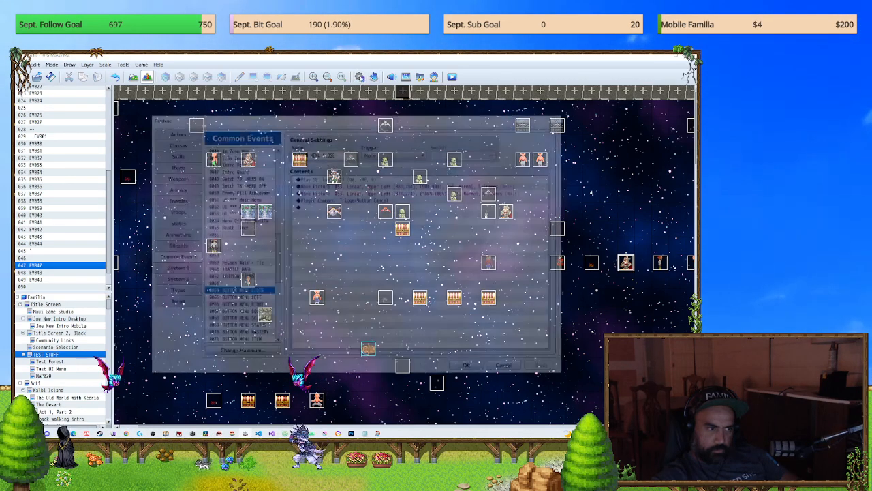
{"action": "left_click", "coordinate": [561, 117]}
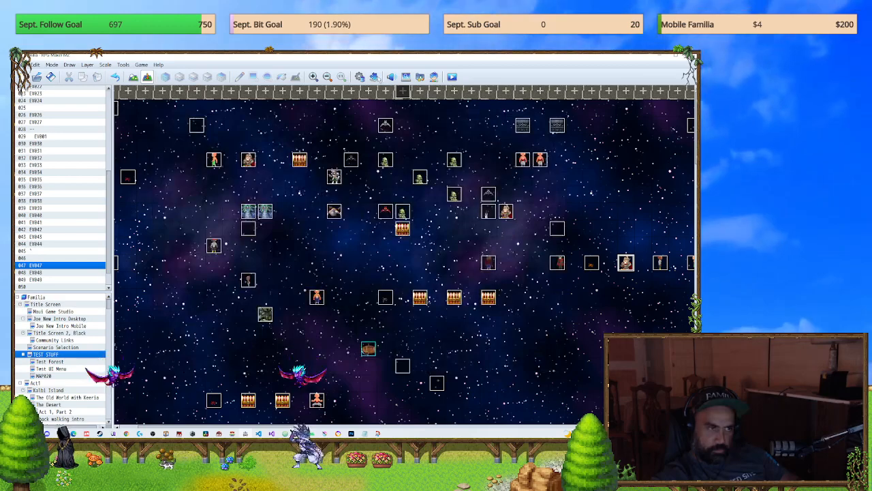
{"action": "left_click", "coordinate": [377, 77]}
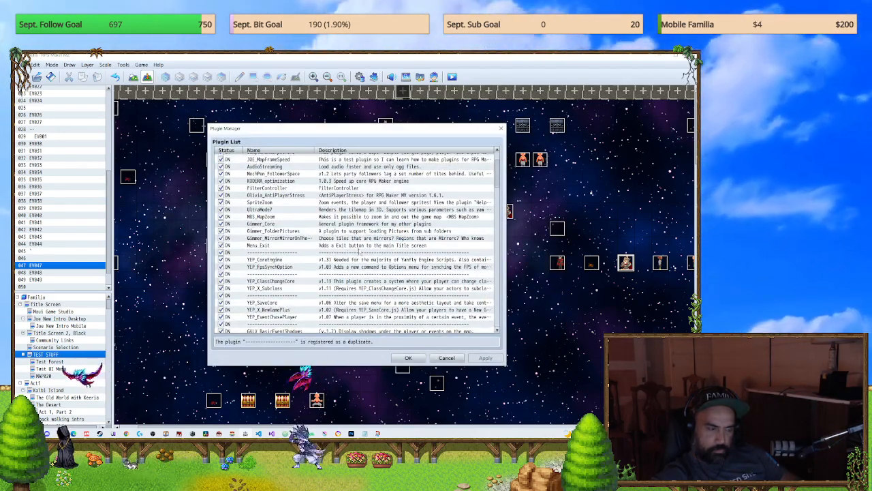
{"action": "scroll", "coordinate": [493, 255], "scroll_direction": "down", "scroll_amount": 10}
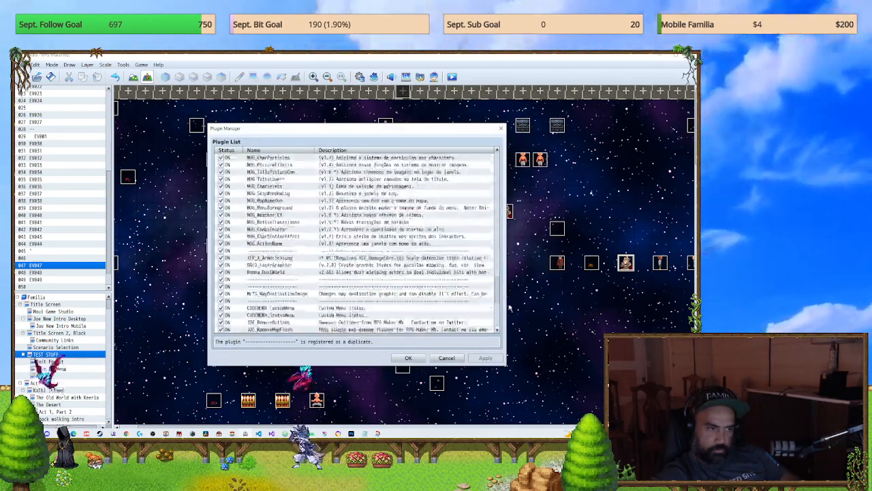
{"action": "left_click", "coordinate": [223, 229]}
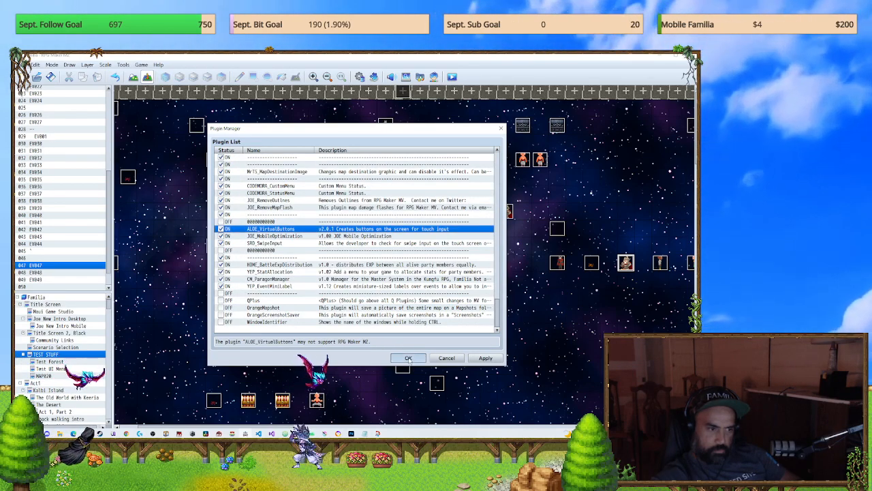
{"action": "left_click", "coordinate": [408, 357]}
Step: Save the project and playtest it, check the map for on-screen buttons, and close the game
{"action": "left_click", "coordinate": [341, 260]}
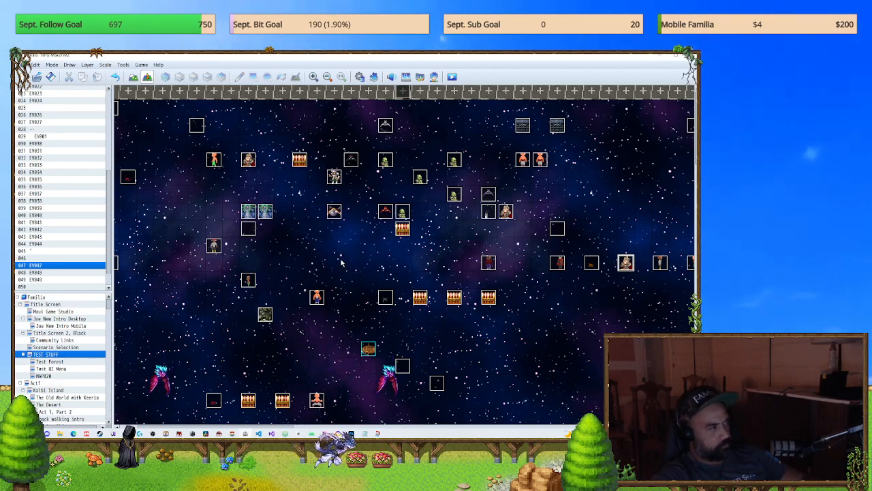
{"action": "key", "text": "ctrl+r"}
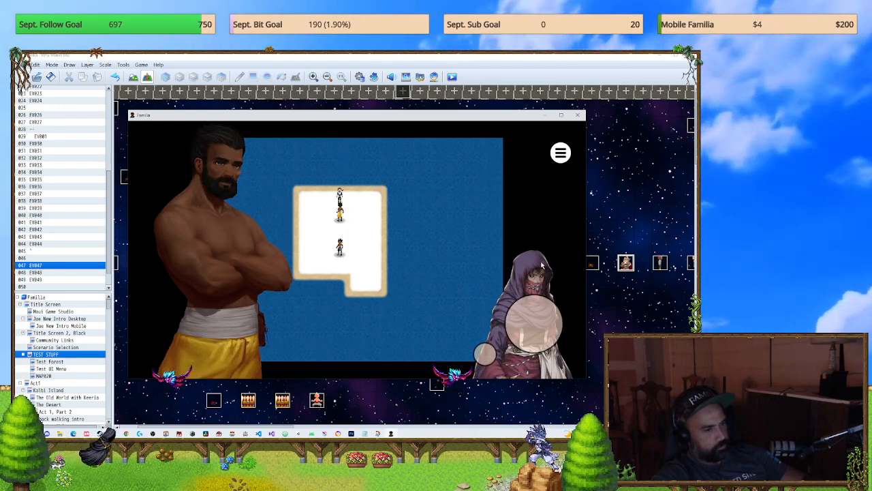
{"action": "left_click", "coordinate": [577, 115]}
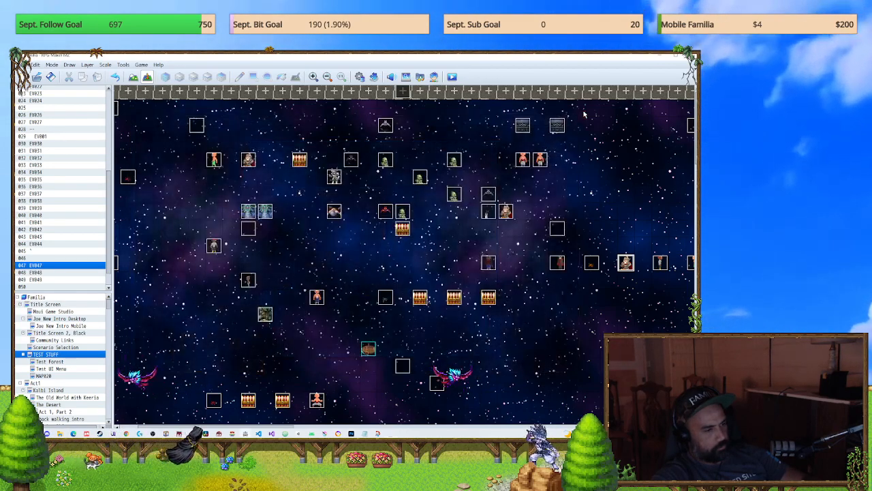
Step: Set the player's starting position two tiles below event EV047 on the TEST STUFF map, then save and start a playtest
{"action": "right_click", "coordinate": [627, 295]}
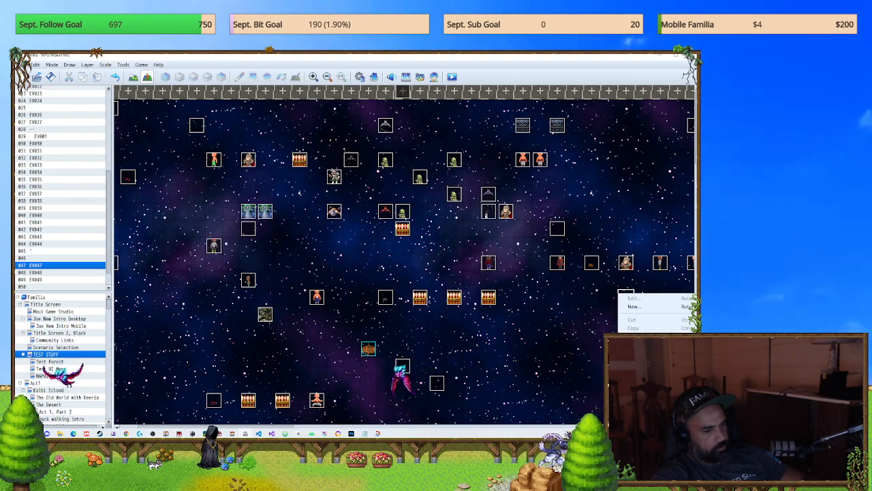
{"action": "left_click", "coordinate": [595, 400]}
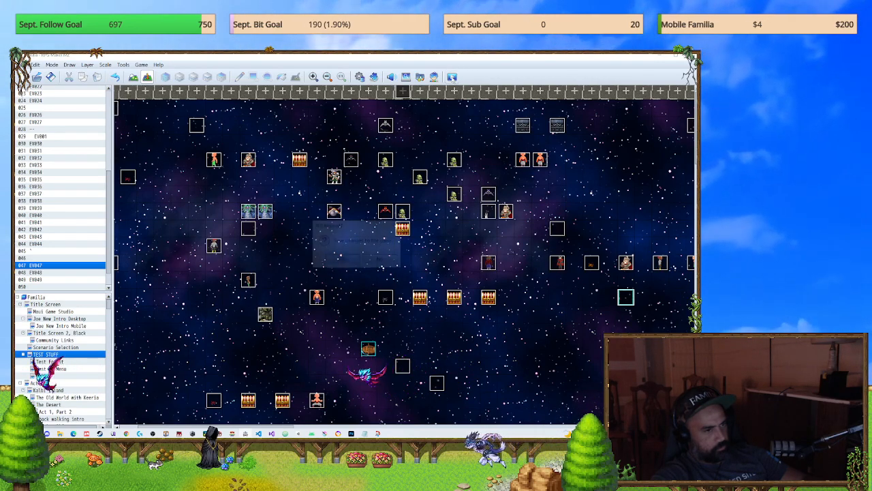
{"action": "left_click", "coordinate": [453, 77]}
{"action": "left_click", "coordinate": [353, 262]}
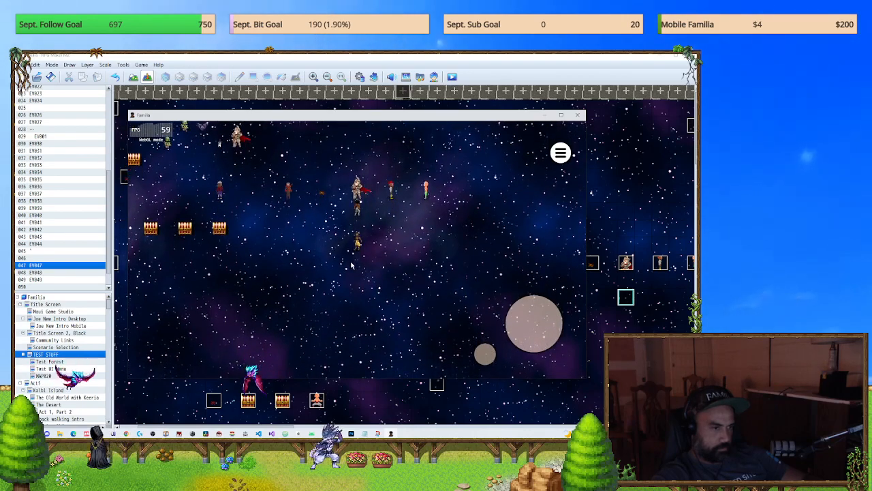
Step: Open the party menu in the playtest to check its buttons, and close the game
{"action": "key", "text": "Escape"}
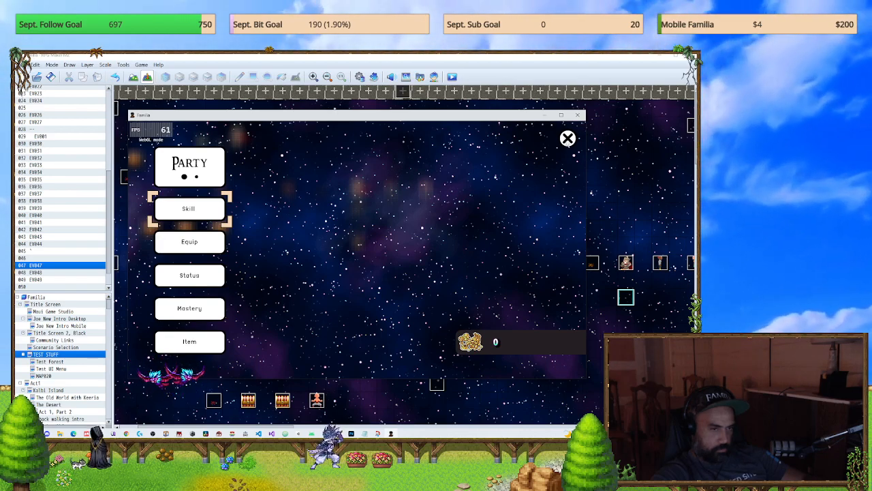
{"action": "left_click", "coordinate": [578, 114]}
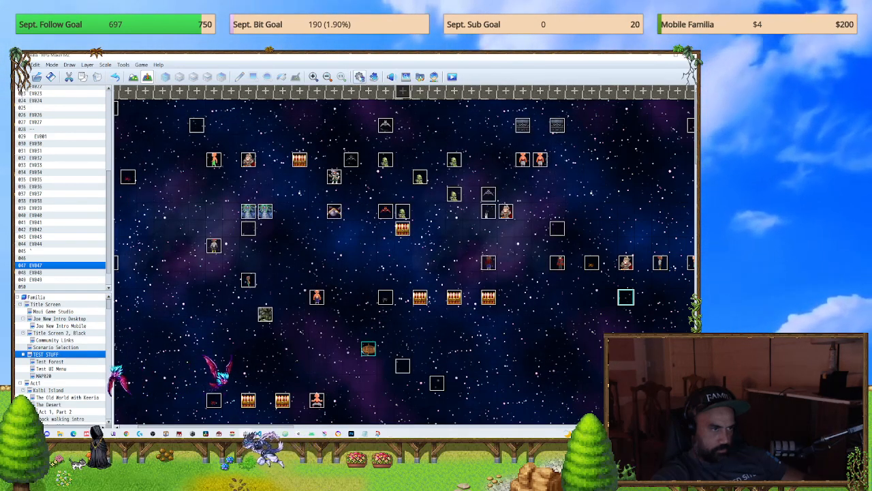
Step: Look through the project's plugin list and close it without making changes
{"action": "left_click", "coordinate": [374, 77]}
{"action": "scroll", "coordinate": [308, 274], "scroll_direction": "down", "scroll_amount": 5}
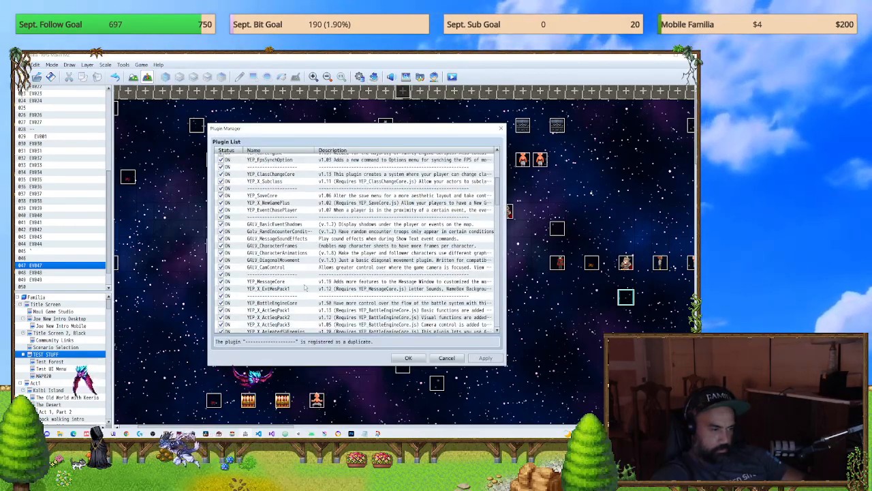
{"action": "scroll", "coordinate": [308, 274], "scroll_direction": "down", "scroll_amount": 10}
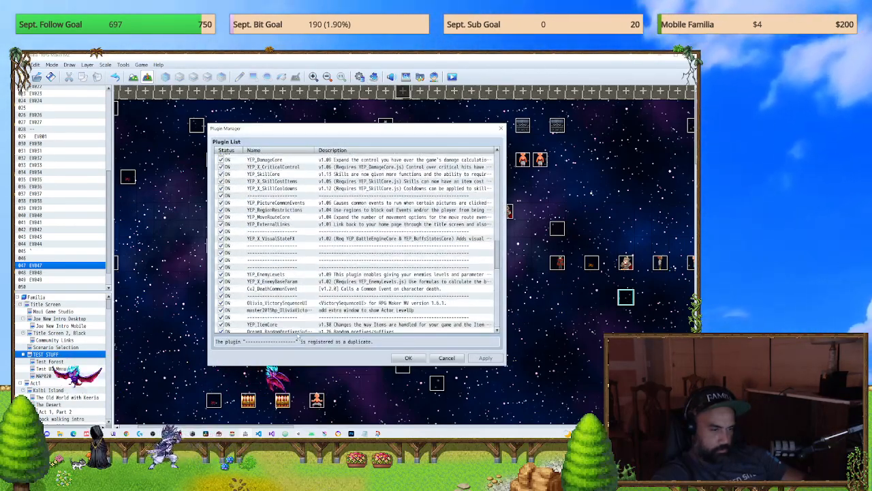
{"action": "key", "text": "Escape"}
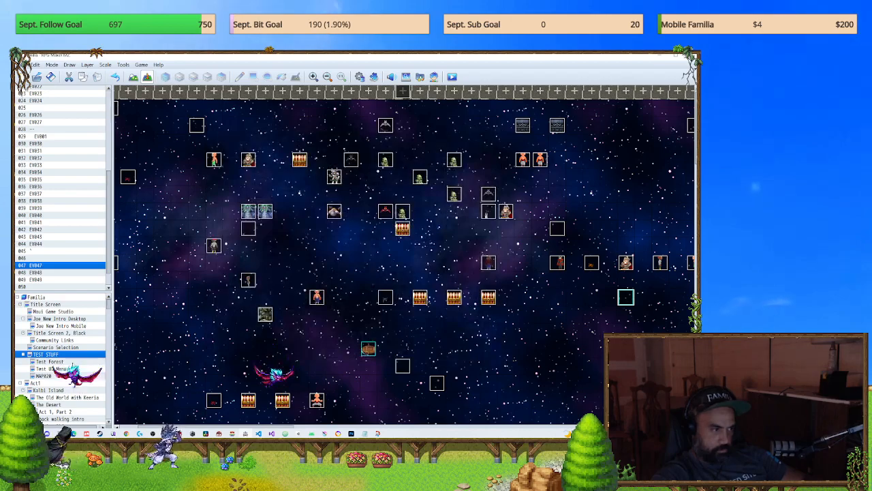
Step: Copy the Control Switches #0025 Community Menu = ON command from event EV001 on the Community Links map, and close the event
{"action": "left_click", "coordinate": [53, 340]}
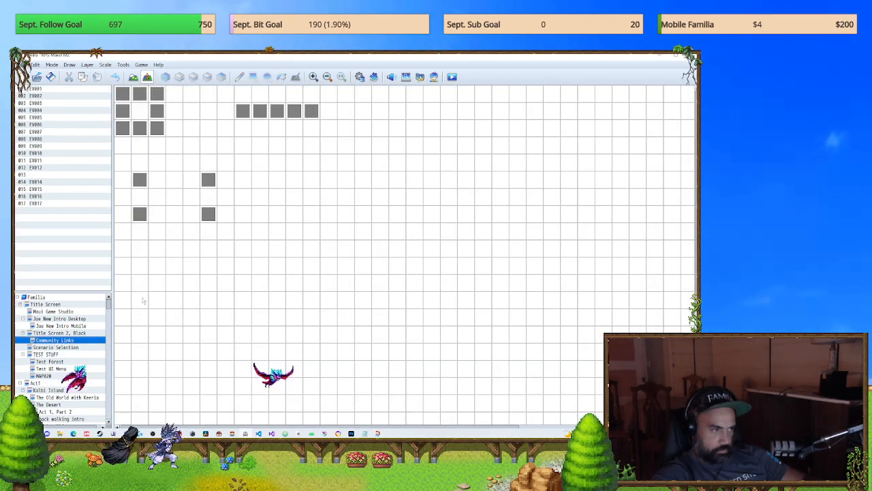
{"action": "double_click", "coordinate": [144, 178]}
{"action": "key", "text": "Escape"}
{"action": "double_click", "coordinate": [201, 185]}
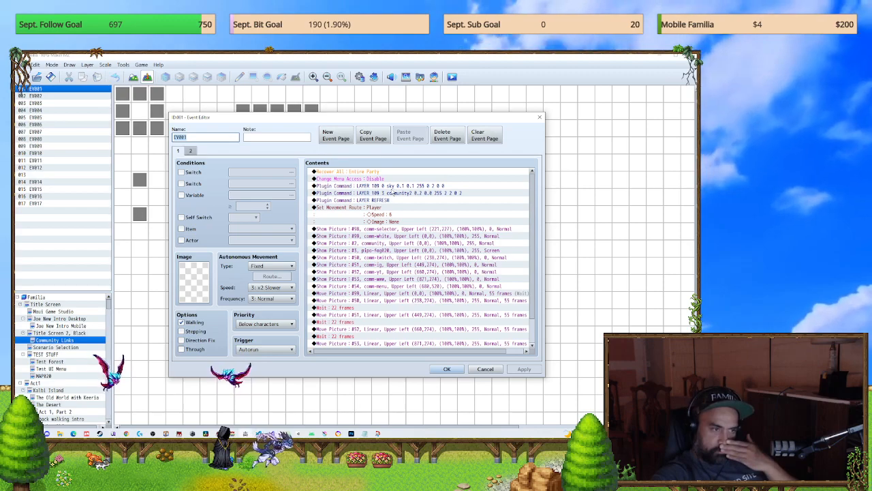
{"action": "scroll", "coordinate": [393, 193], "scroll_direction": "down", "scroll_amount": 2}
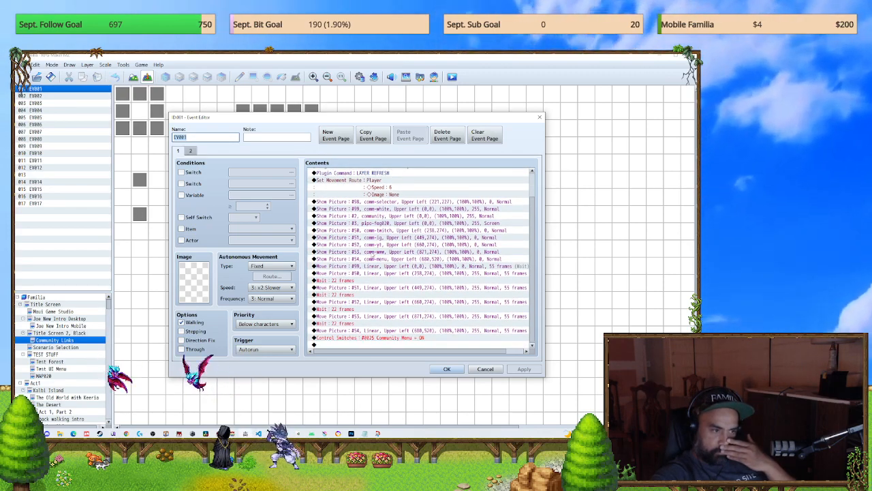
{"action": "left_click", "coordinate": [363, 338]}
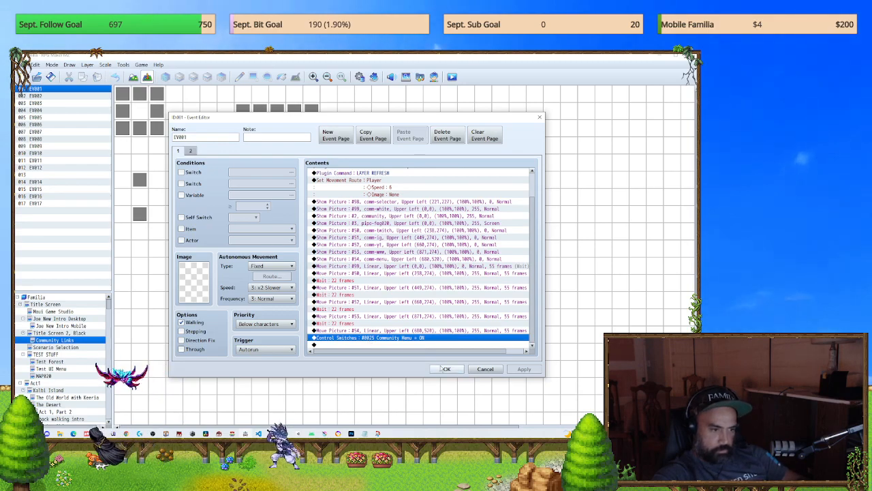
{"action": "left_click", "coordinate": [444, 369]}
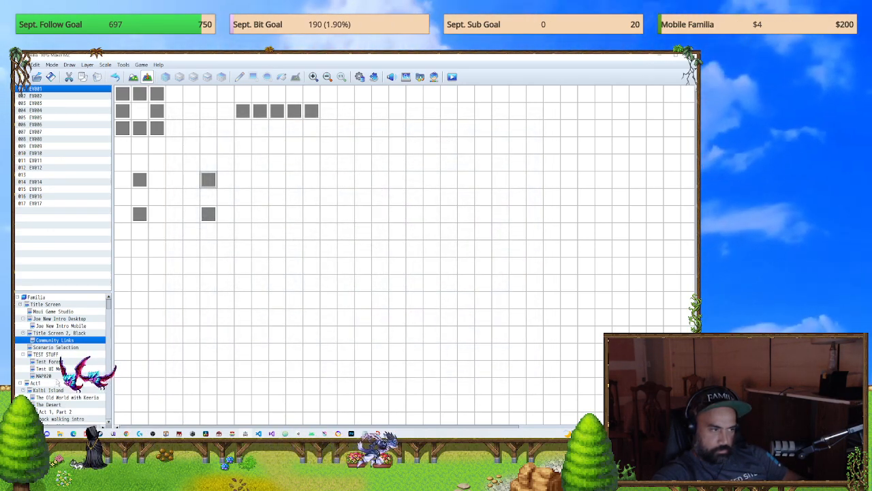
Step: Paste the Community Menu = ON switch command at the end of event EV047 on the TEST STUFF map, apply it, and close the event
{"action": "left_click", "coordinate": [69, 353]}
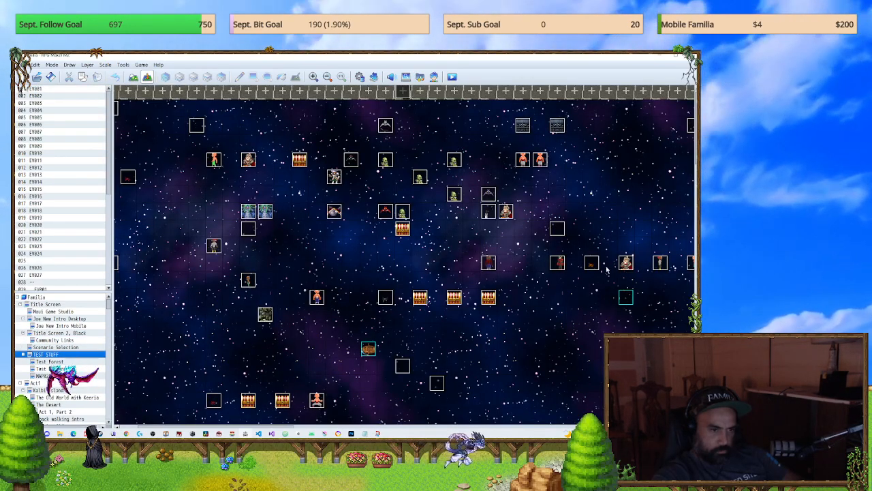
{"action": "left_click", "coordinate": [624, 267]}
{"action": "double_click", "coordinate": [624, 267]}
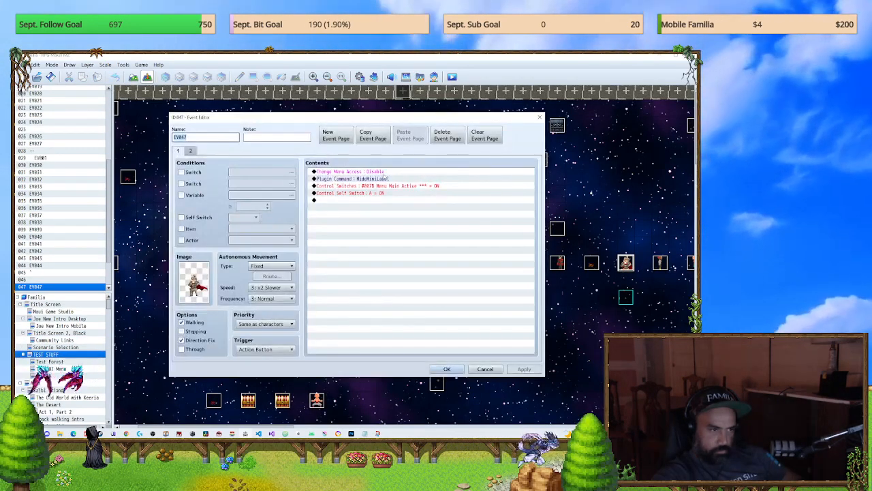
{"action": "left_click", "coordinate": [372, 200]}
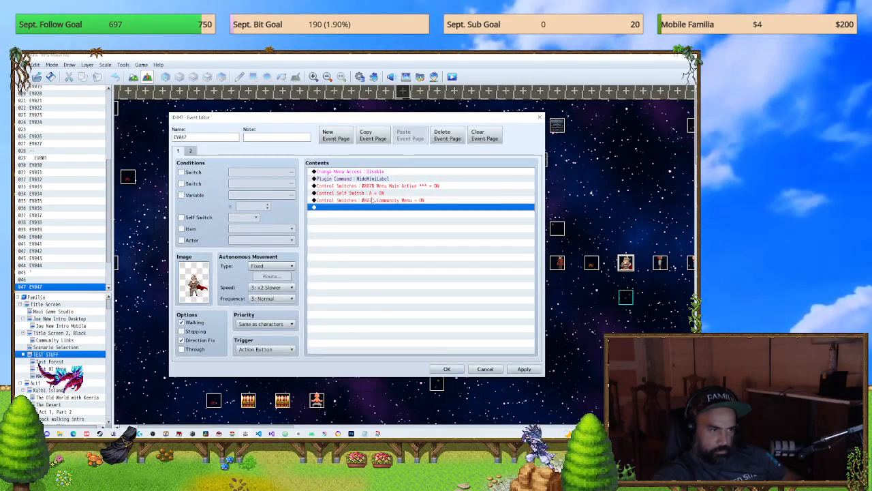
{"action": "left_click", "coordinate": [508, 369]}
{"action": "left_click", "coordinate": [444, 371]}
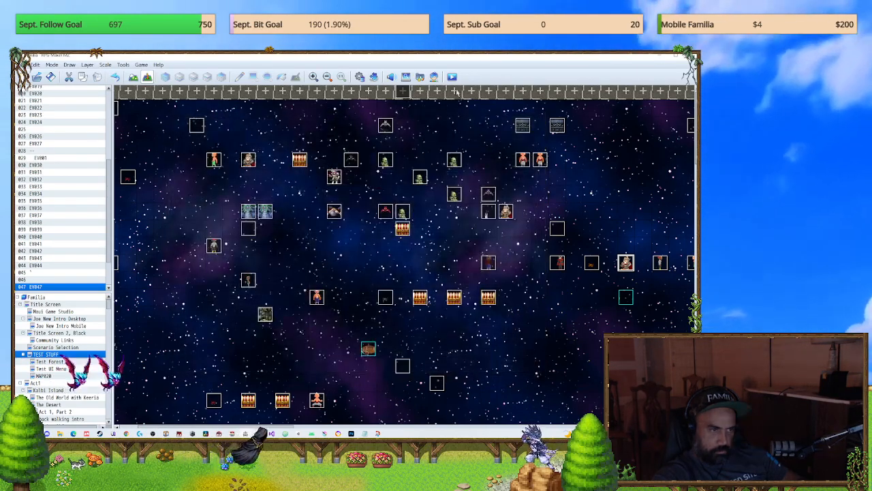
Step: Start a playtest of the project, leave the file slot screen, and begin a new game
{"action": "key", "text": "ctrl+r"}
{"action": "left_click", "coordinate": [342, 261]}
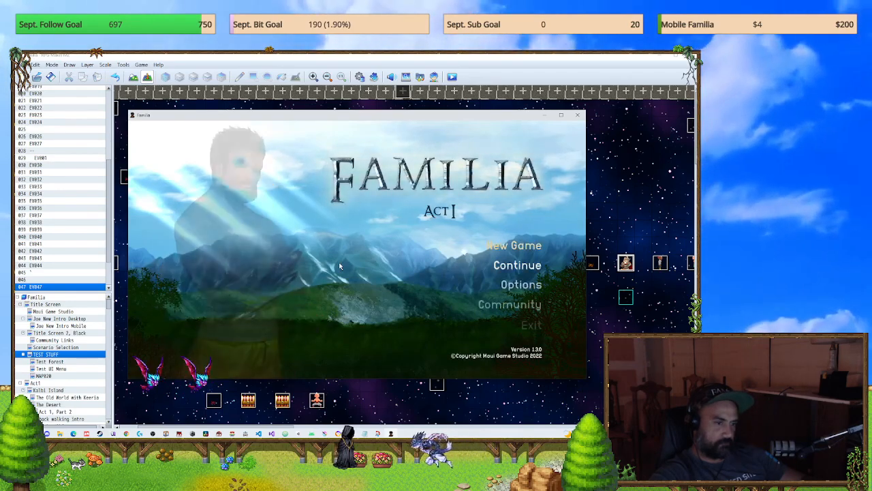
{"action": "key", "text": "Return"}
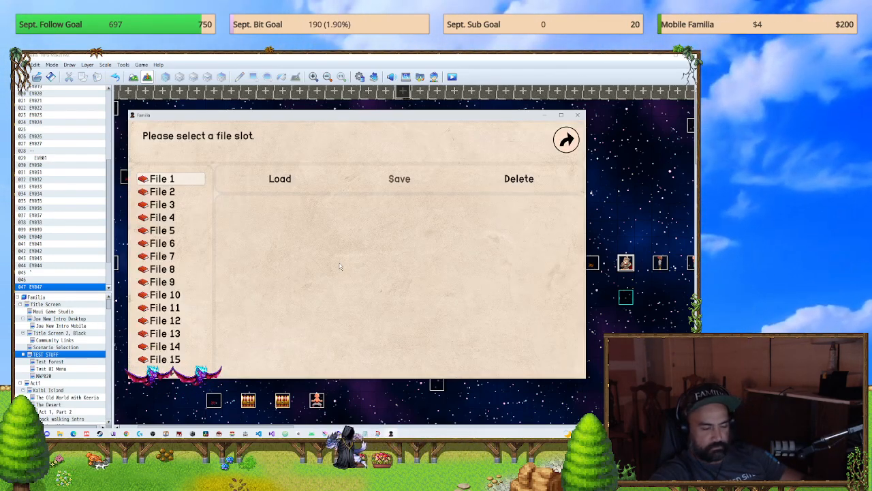
{"action": "key", "text": "Escape"}
{"action": "key", "text": "Up"}
{"action": "key", "text": "Return"}
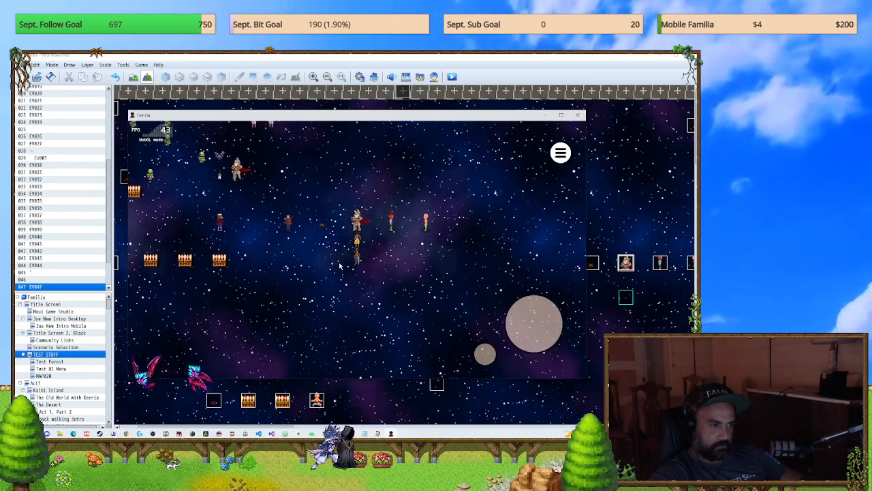
Step: Open and close the party menu in the playtest, check the map for on-screen buttons, and close the game
{"action": "key", "text": "Escape"}
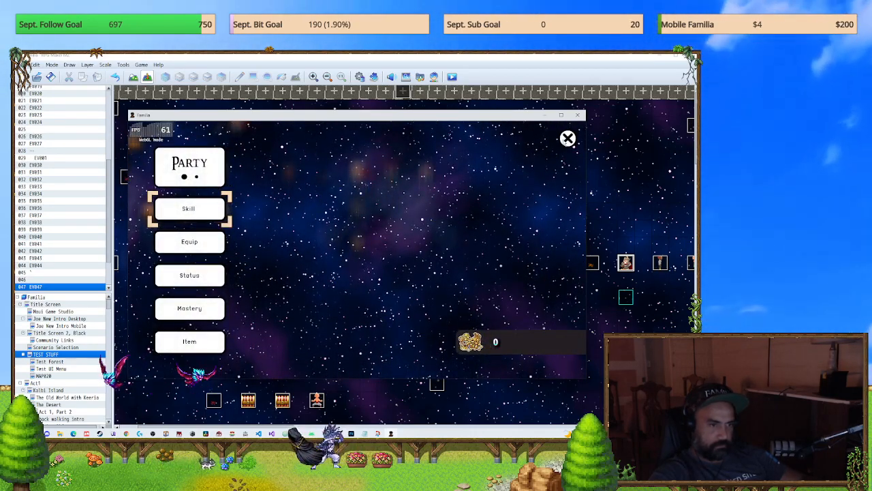
{"action": "key", "text": "Escape"}
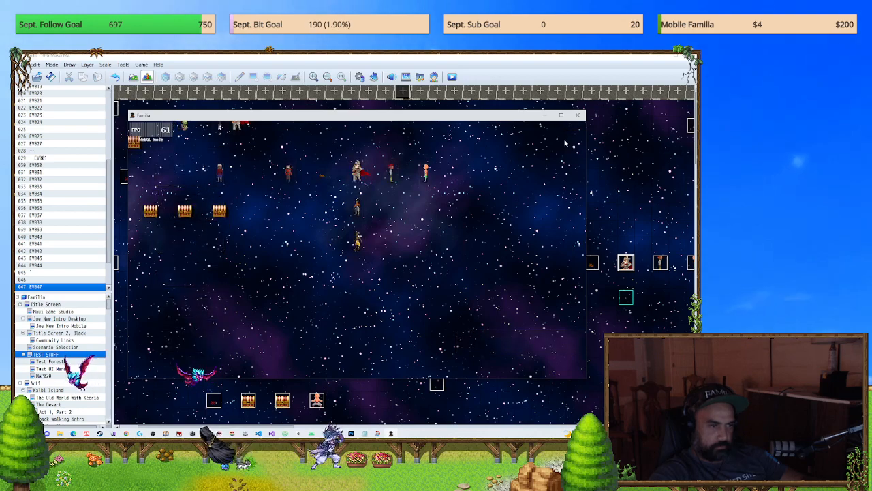
{"action": "key", "text": "Escape"}
{"action": "key", "text": "Escape"}
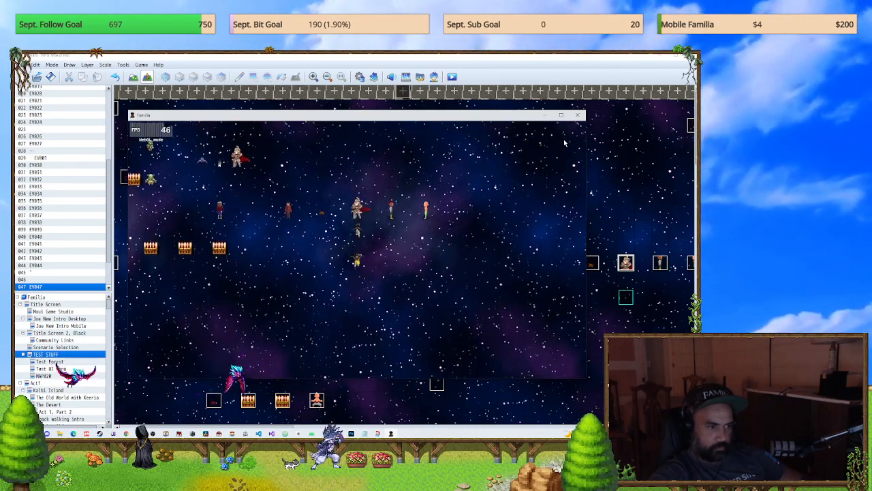
{"action": "key", "text": "Escape"}
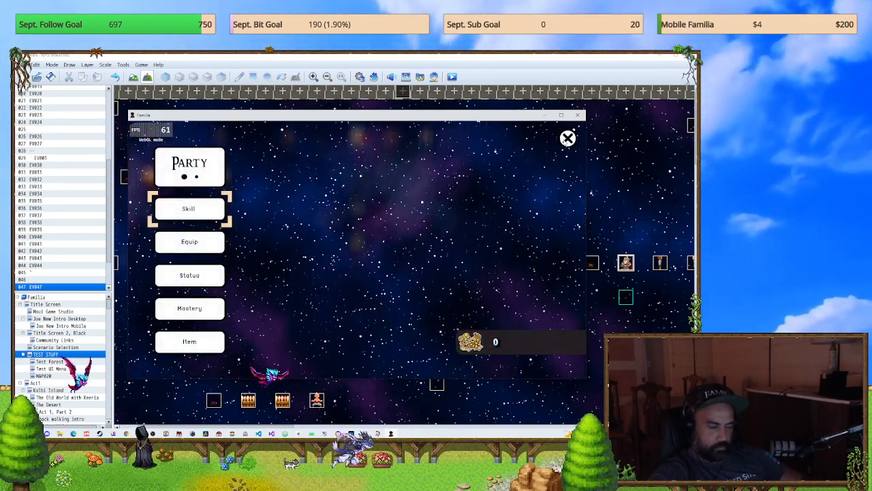
{"action": "left_click", "coordinate": [577, 116]}
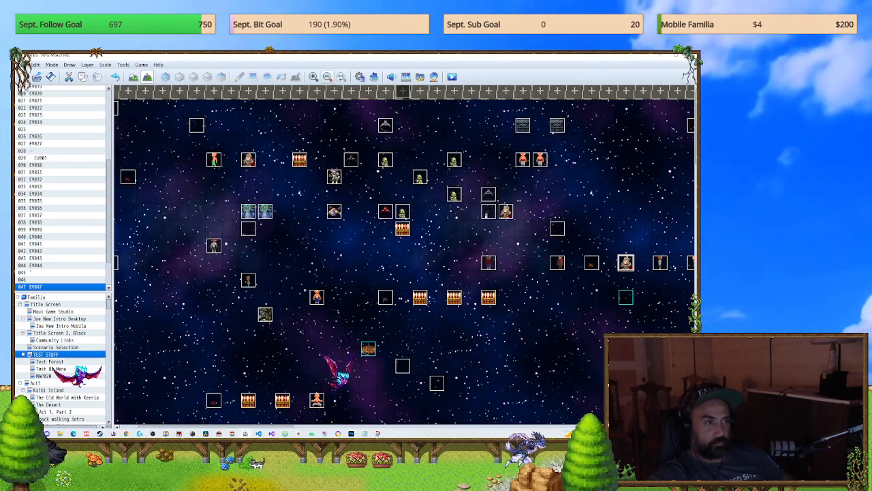
Step: Check the BUTTON MENU CLOSE common event in the database and close the database without making changes
{"action": "left_click", "coordinate": [360, 78]}
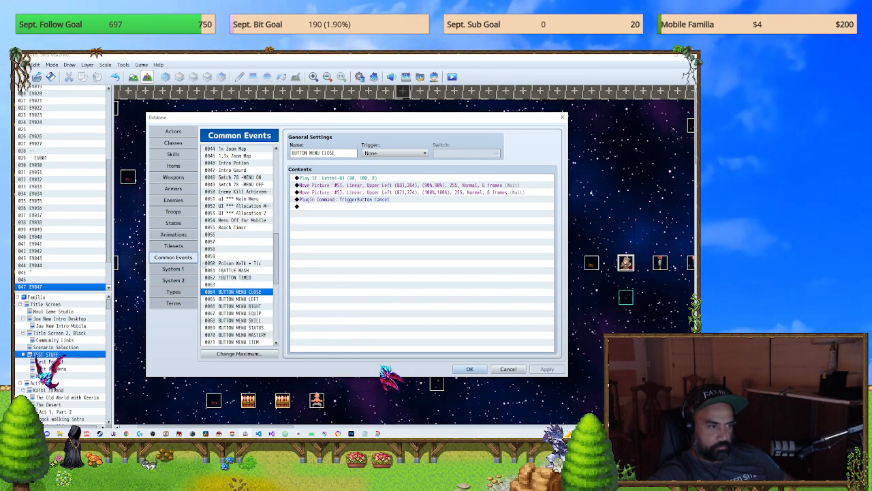
{"action": "left_click", "coordinate": [563, 117]}
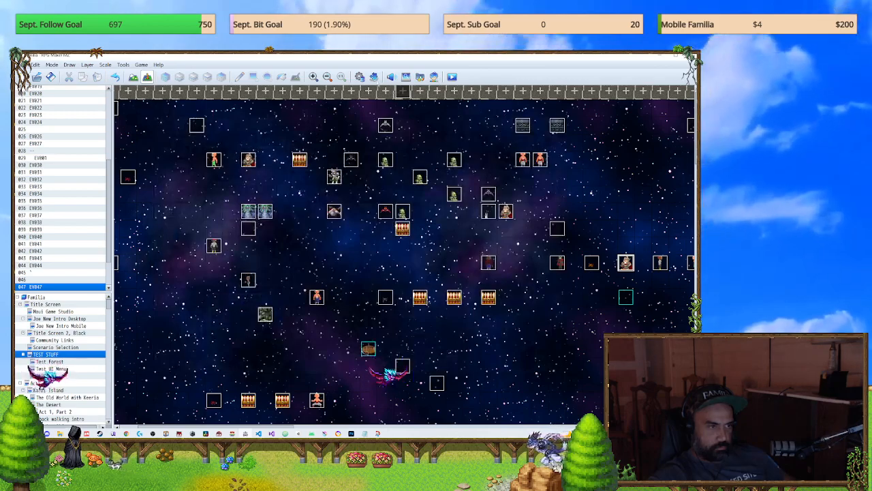
{"action": "left_click", "coordinate": [361, 77]}
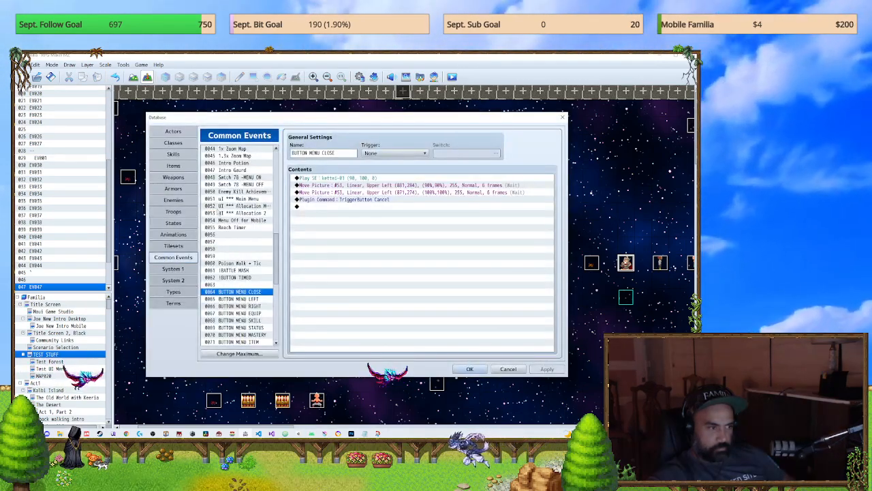
{"action": "key", "text": "Escape"}
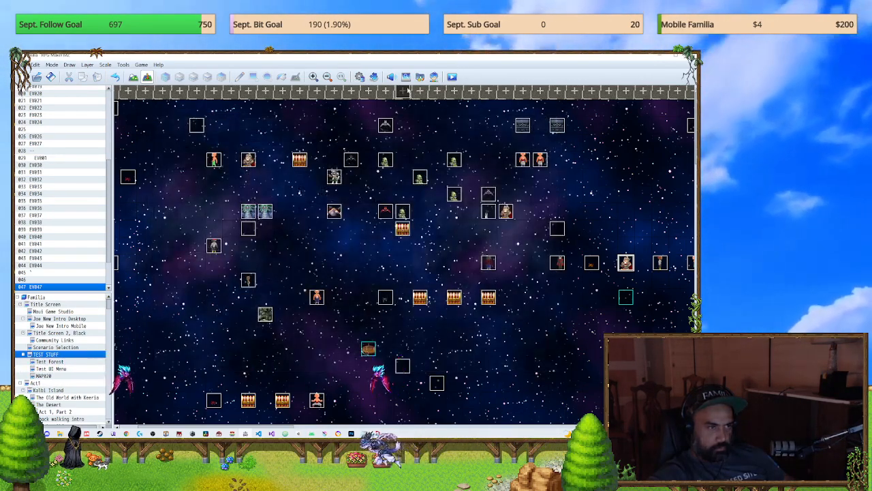
Step: Read the hide and show plugin commands in the ALOE_VirtualButtons help, and close the plugin windows without making changes
{"action": "left_click", "coordinate": [374, 77]}
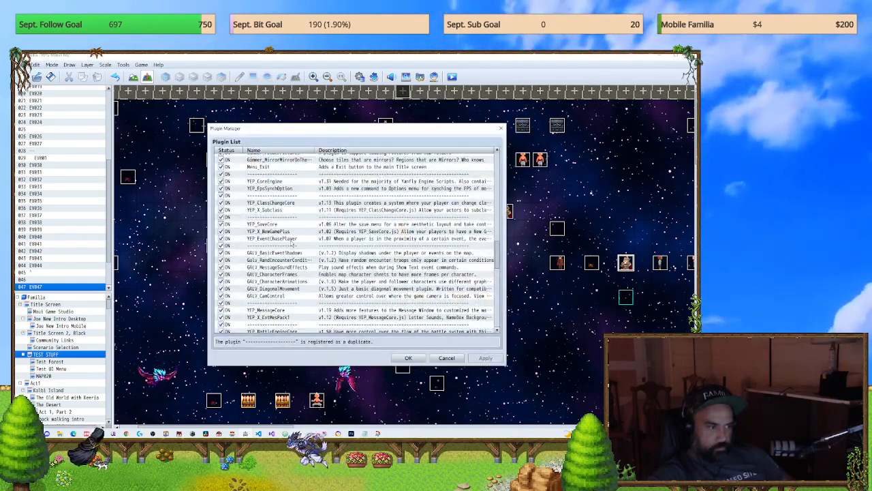
{"action": "scroll", "coordinate": [447, 232], "scroll_direction": "down", "scroll_amount": 10}
{"action": "left_click_drag", "start_coordinate": [496, 270], "coordinate": [500, 336]}
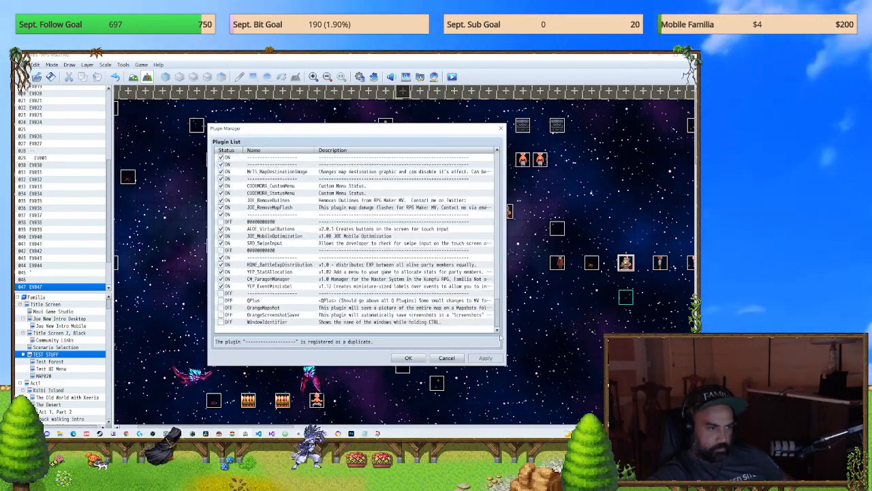
{"action": "double_click", "coordinate": [263, 230]}
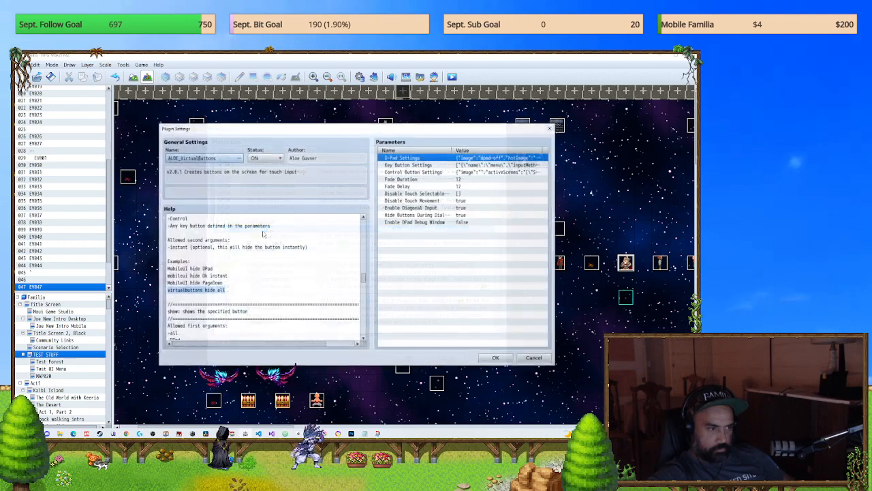
{"action": "scroll", "coordinate": [288, 239], "scroll_direction": "down", "scroll_amount": 3}
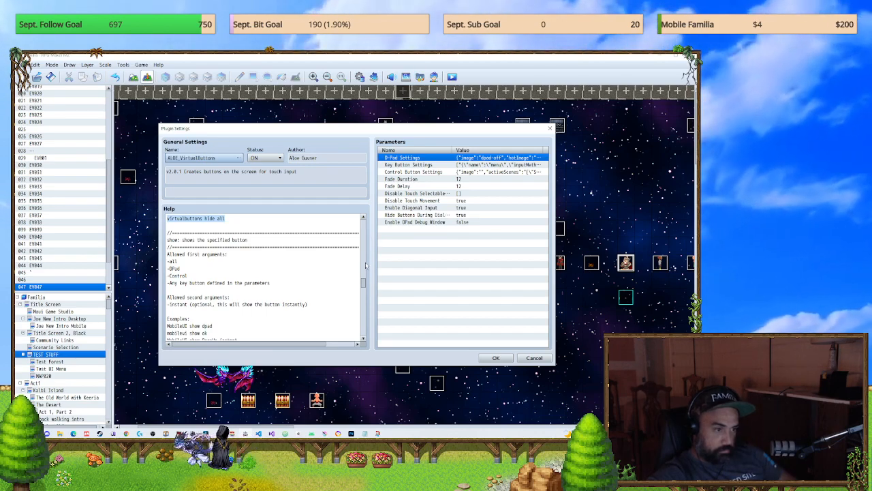
{"action": "scroll", "coordinate": [364, 290], "scroll_direction": "down", "scroll_amount": 3}
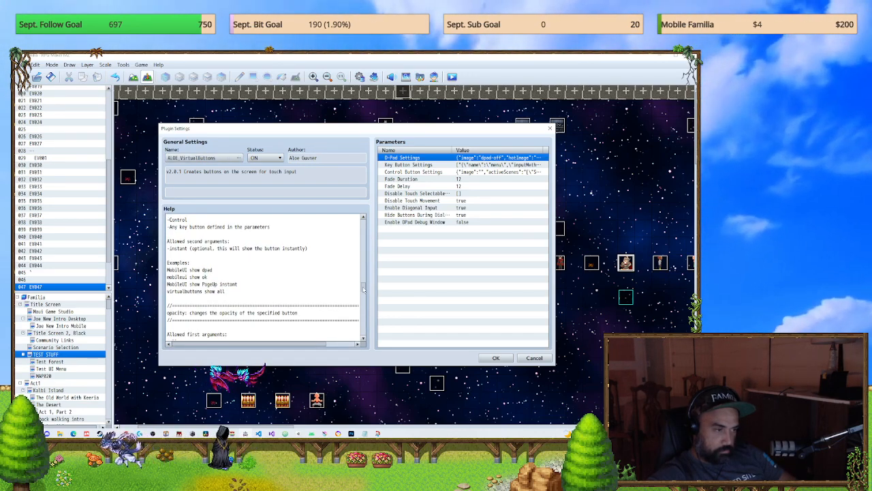
{"action": "scroll", "coordinate": [363, 289], "scroll_direction": "up", "scroll_amount": 2}
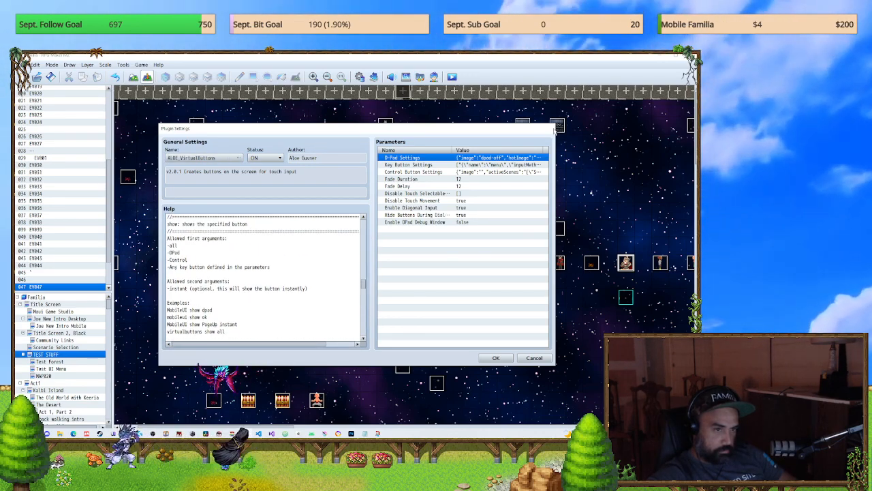
{"action": "left_click", "coordinate": [551, 128]}
{"action": "left_click", "coordinate": [449, 358]}
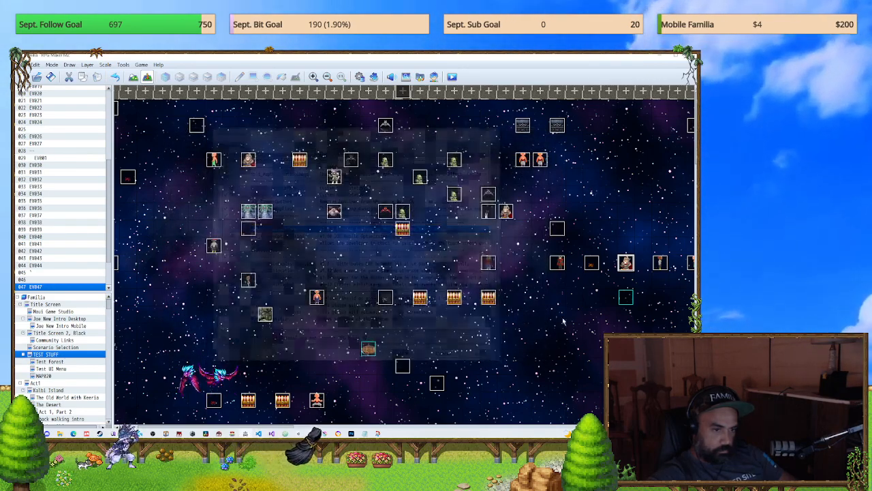
Step: Replace the HideMiniLabel plugin command in event EV047 with "virtualbuttons hide all" and save the event
{"action": "double_click", "coordinate": [624, 263]}
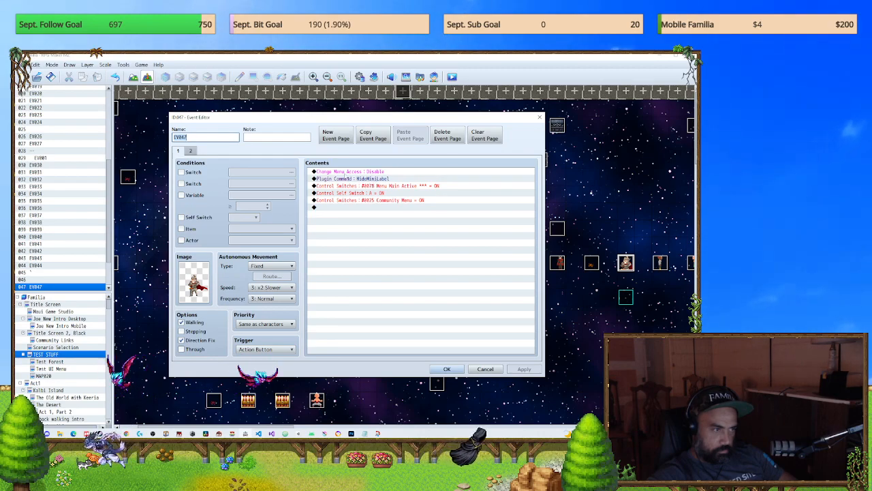
{"action": "left_click", "coordinate": [191, 152]}
{"action": "left_click", "coordinate": [184, 152]}
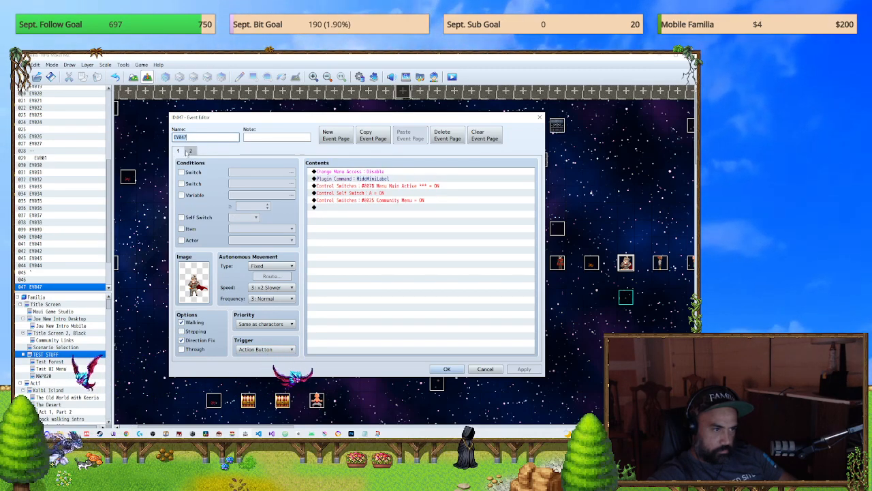
{"action": "left_click", "coordinate": [367, 178]}
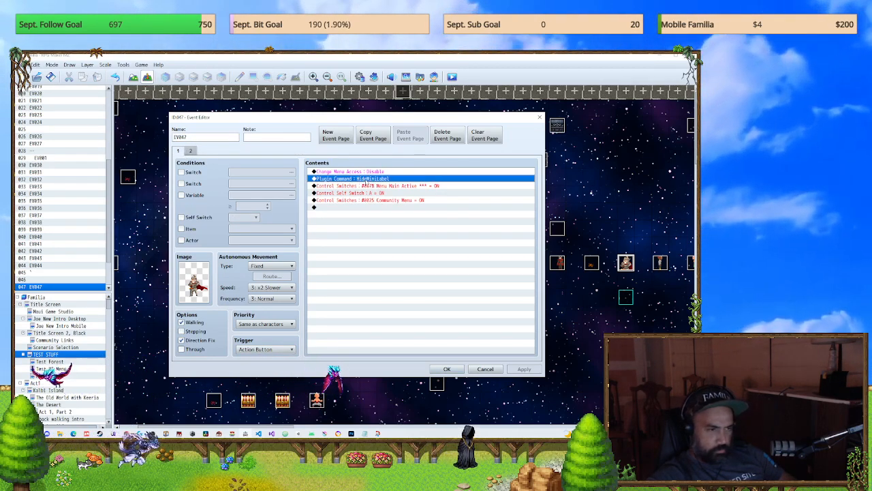
{"action": "double_click", "coordinate": [366, 179]}
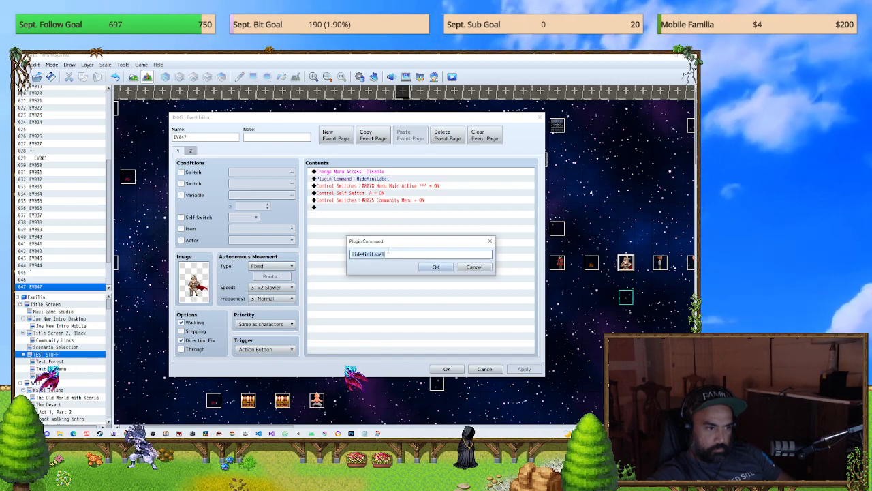
{"action": "left_click", "coordinate": [423, 268]}
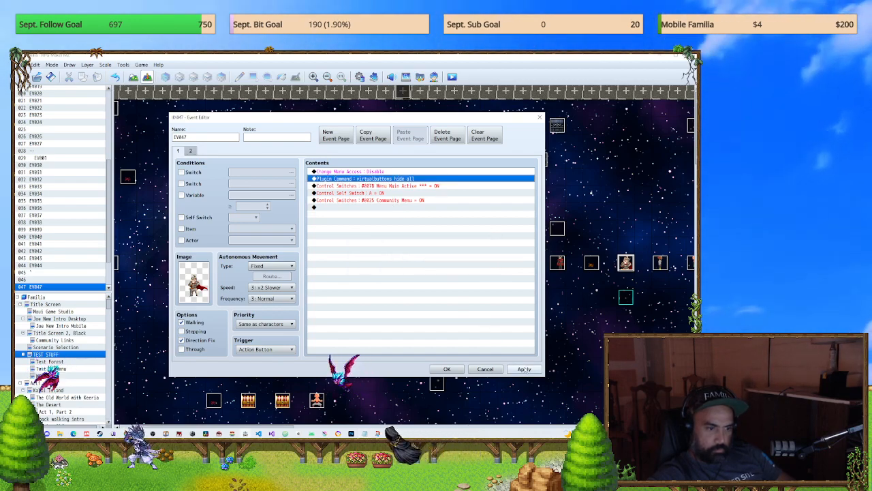
{"action": "left_click", "coordinate": [447, 369]}
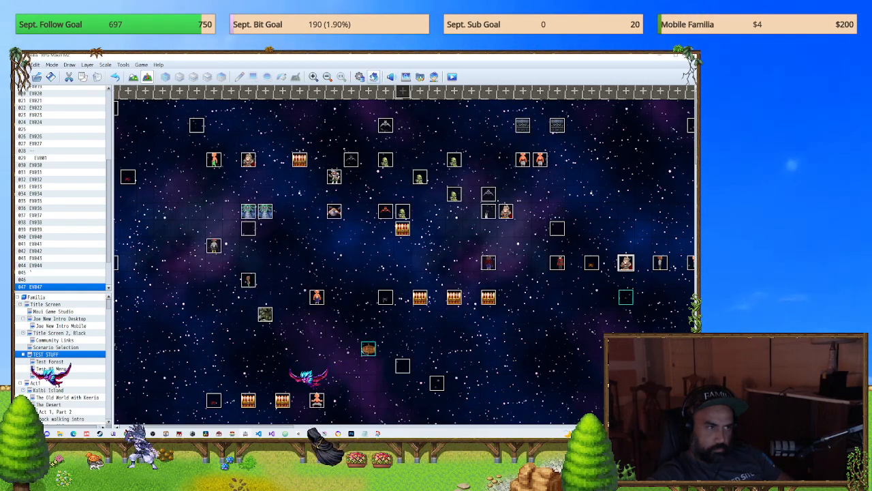
Step: Confirm the plugin list with the mobile touch plugins on, save the game changes, and start a playtest
{"action": "left_click", "coordinate": [373, 77]}
{"action": "left_click_drag", "start_coordinate": [496, 186], "coordinate": [494, 372]}
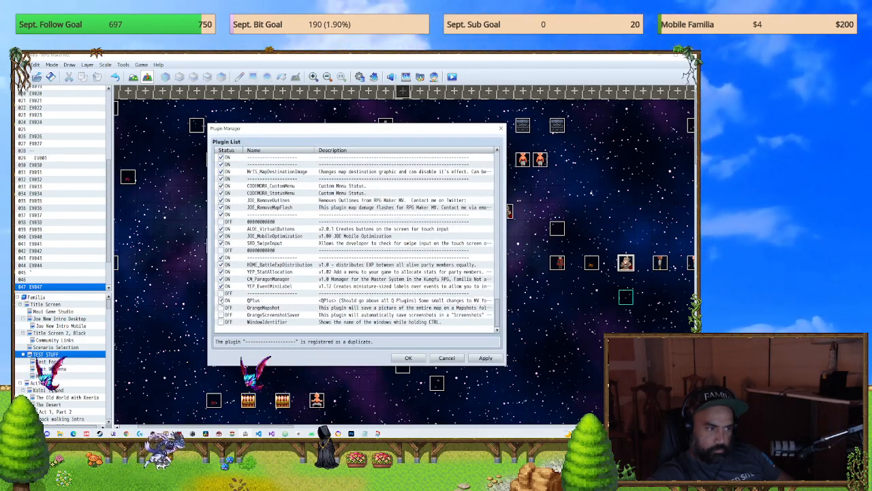
{"action": "left_click", "coordinate": [400, 359]}
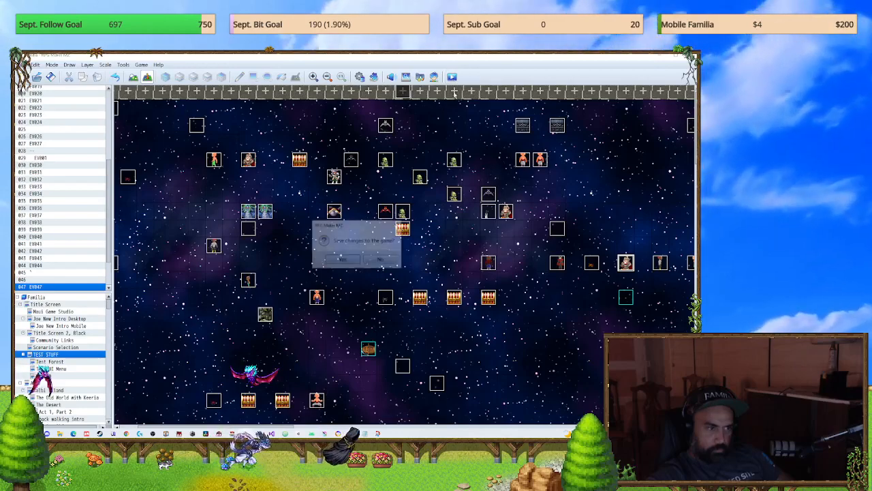
{"action": "left_click", "coordinate": [348, 262]}
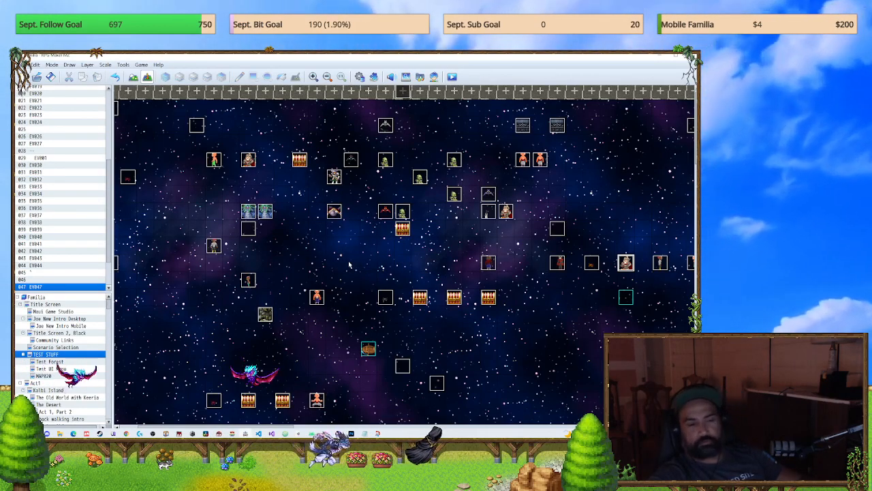
{"action": "key", "text": "ctrl+r"}
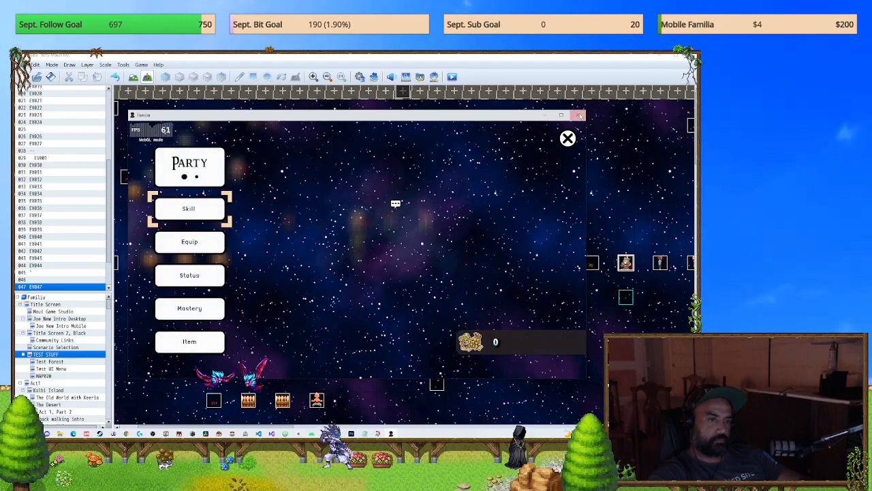
Step: Close and reopen the party menu in the playtest to check the on-screen buttons, and close the game
{"action": "left_click", "coordinate": [568, 139]}
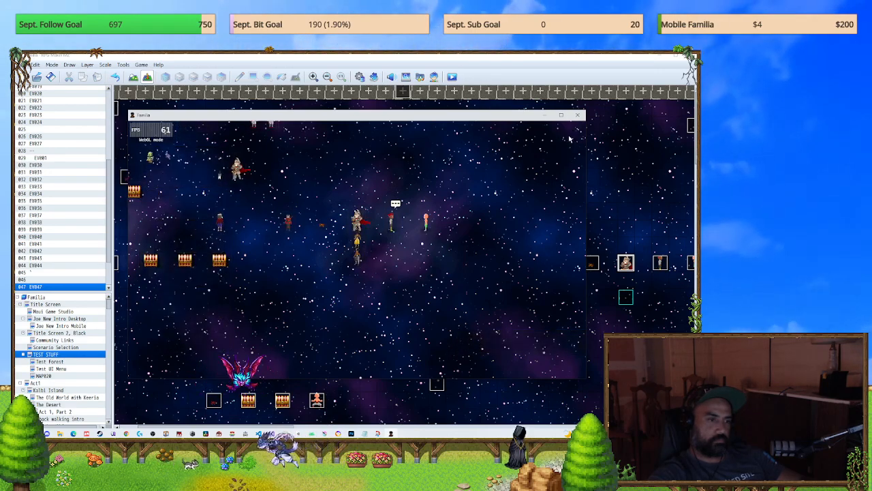
{"action": "left_click", "coordinate": [568, 138]}
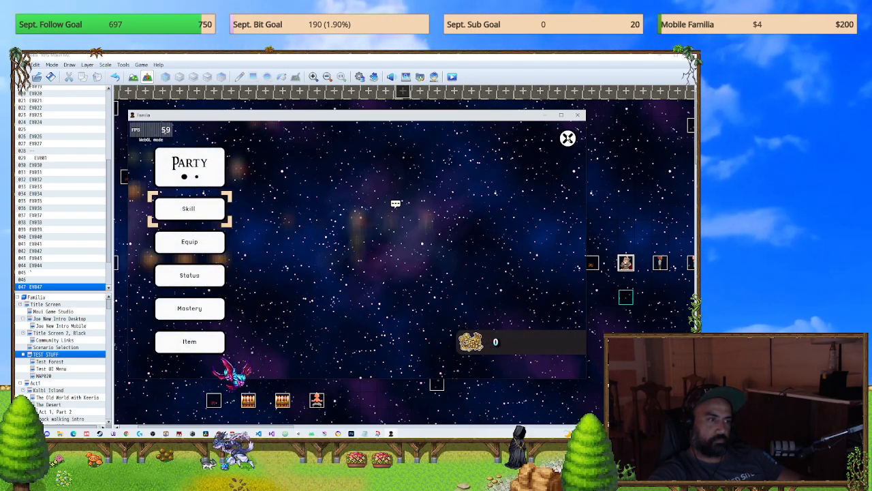
{"action": "left_click", "coordinate": [578, 115]}
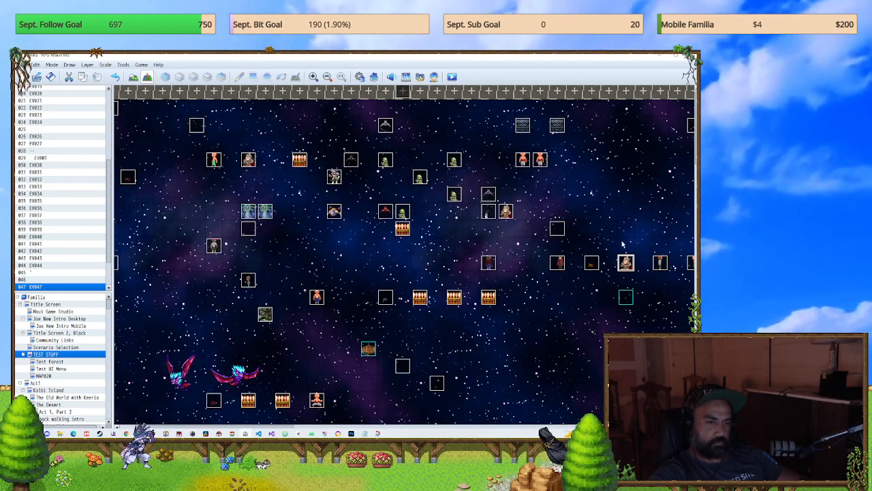
Step: Check the command list of event EV047 and close the event without making changes
{"action": "double_click", "coordinate": [626, 262]}
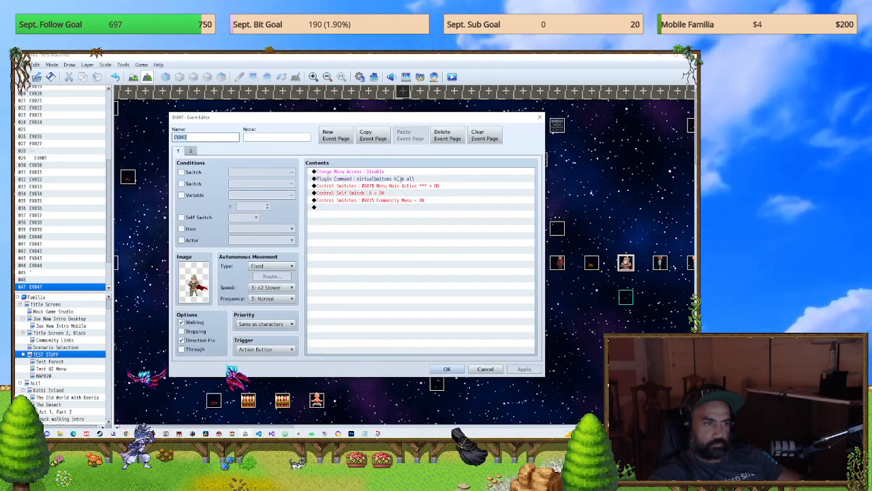
{"action": "left_click", "coordinate": [538, 118]}
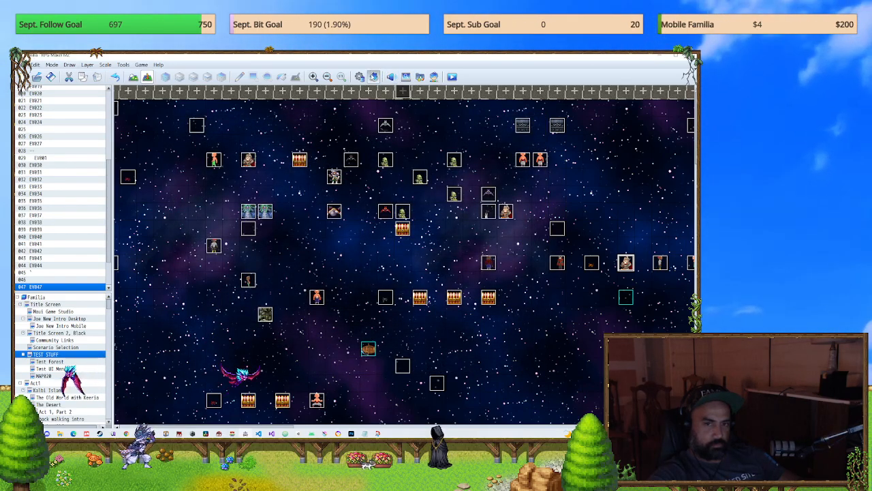
Step: Copy the entire help text of the ALOE_VirtualButtons plugin into the untitled Notepad notes
{"action": "left_click", "coordinate": [373, 76]}
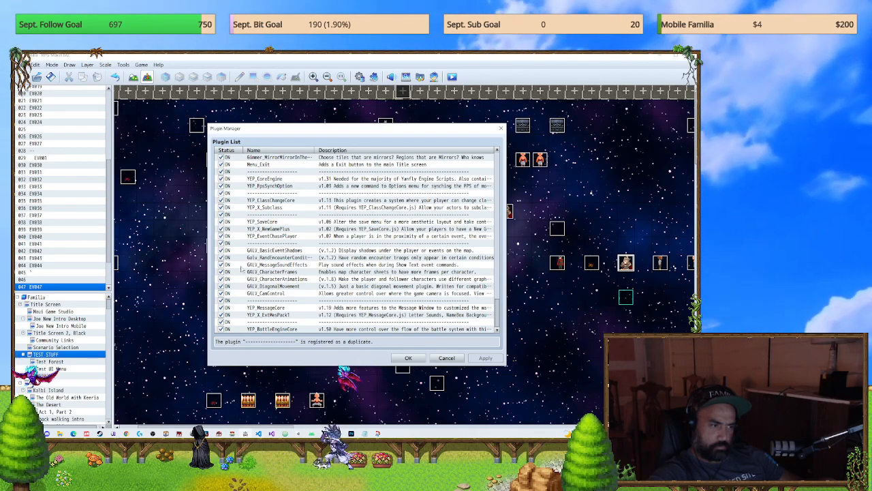
{"action": "scroll", "coordinate": [282, 257], "scroll_direction": "down", "scroll_amount": 5}
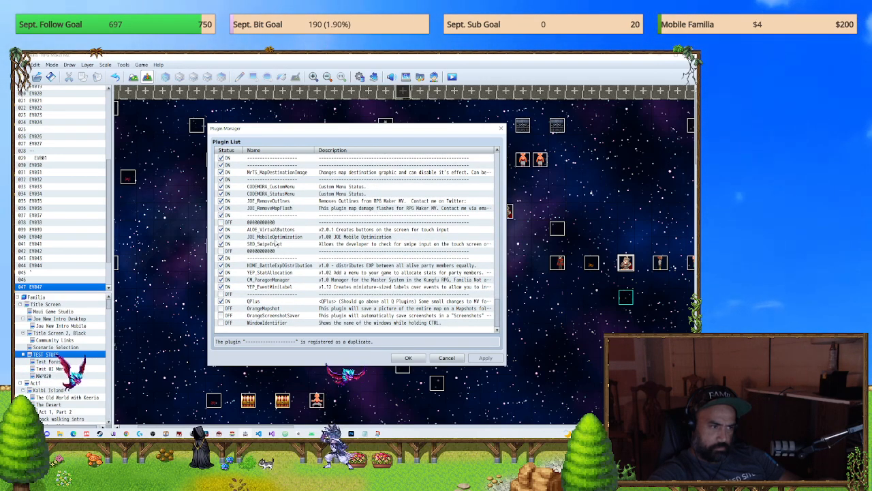
{"action": "double_click", "coordinate": [275, 230]}
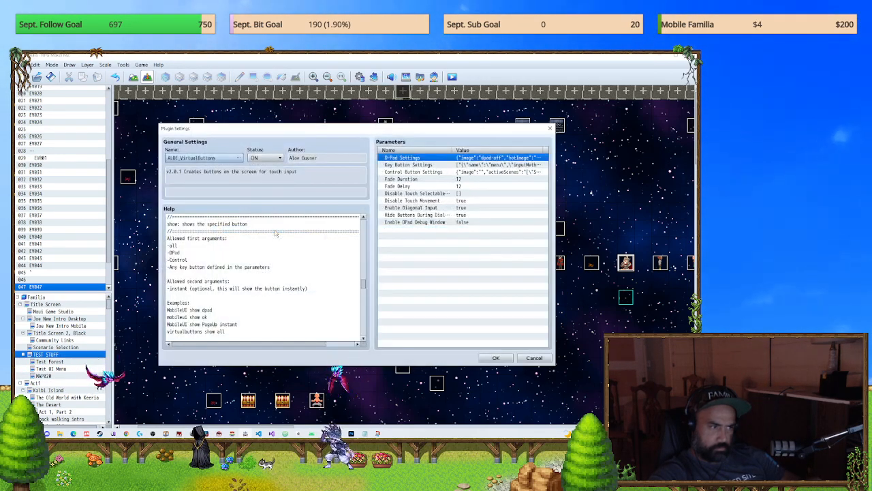
{"action": "key", "text": "ctrl+a"}
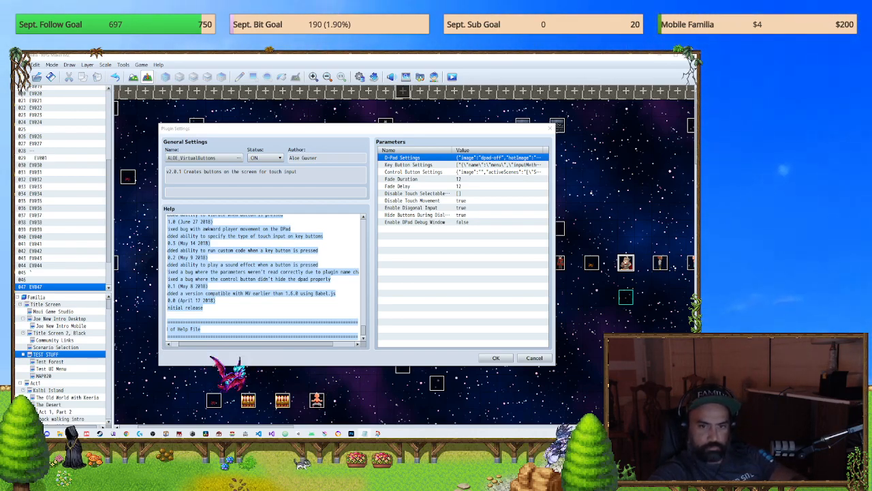
{"action": "left_click", "coordinate": [288, 325]}
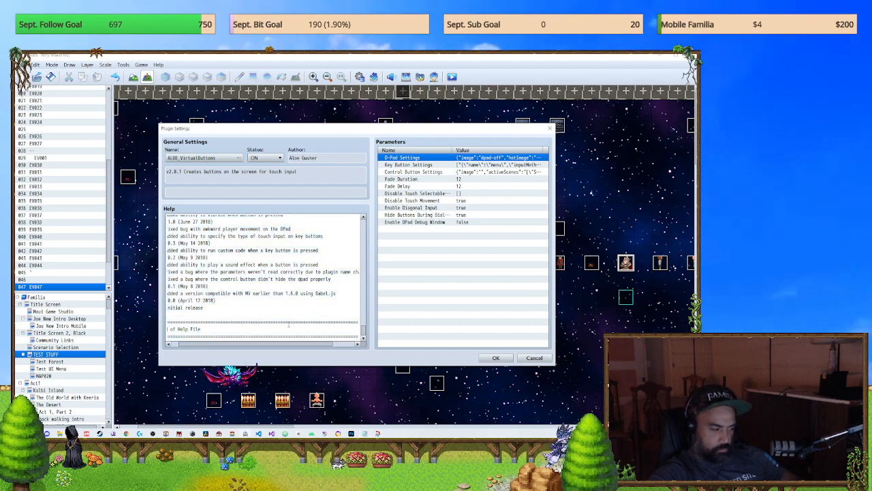
{"action": "key", "text": "ctrl+a"}
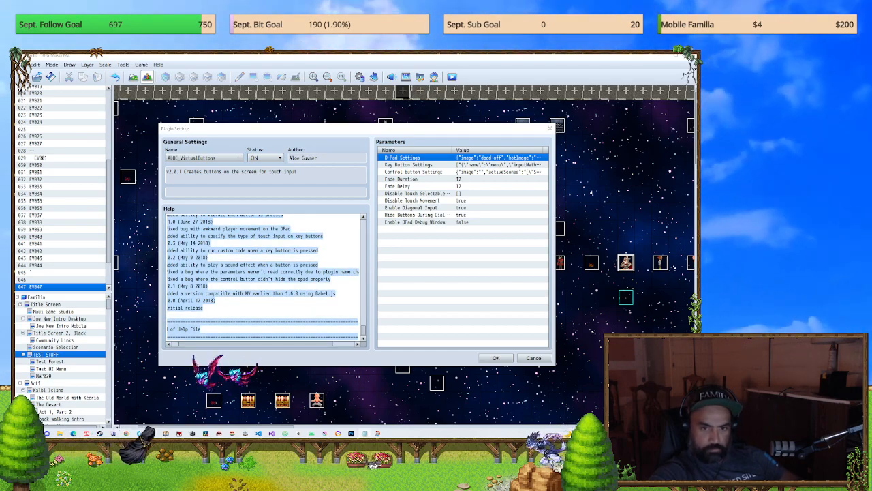
{"action": "left_click_drag", "start_coordinate": [858, 79], "coordinate": [258, 127]}
Step: Read the background, button types, touch input methods, setup and vibrate sections of the plugin help copied into the Notepad notes
{"action": "scroll", "coordinate": [368, 252], "scroll_direction": "up", "scroll_amount": 10}
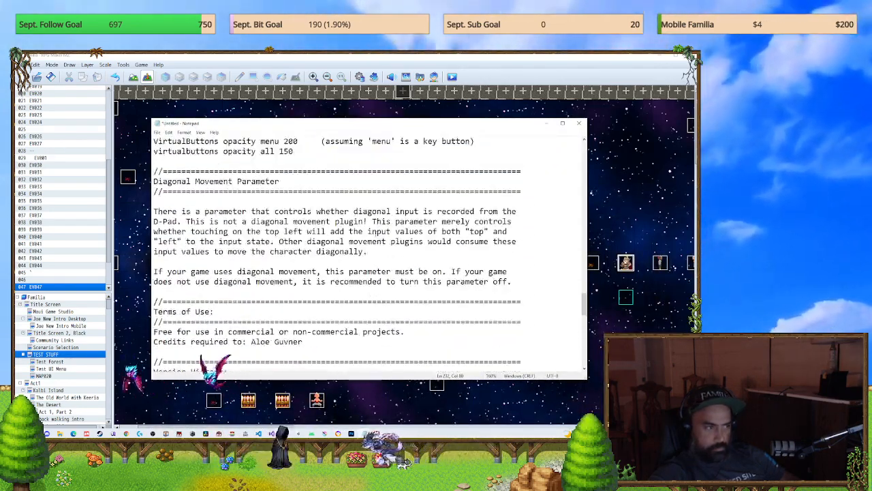
{"action": "scroll", "coordinate": [375, 234], "scroll_direction": "up", "scroll_amount": 6}
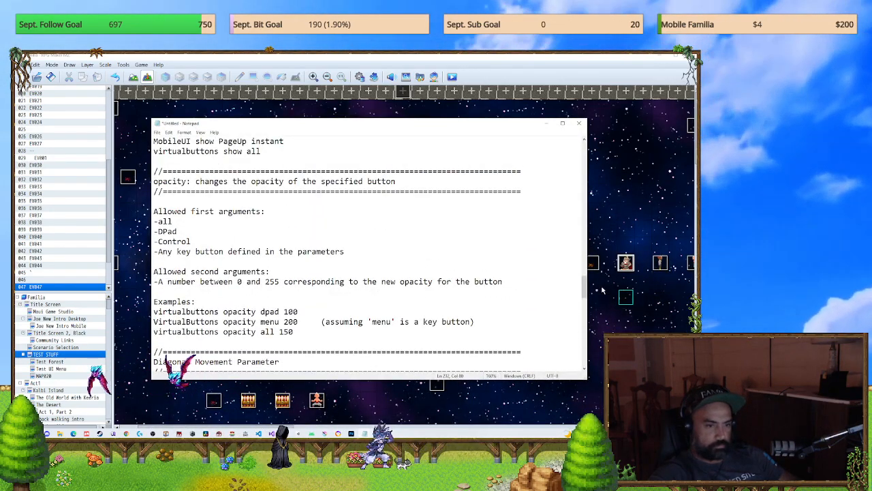
{"action": "left_click_drag", "start_coordinate": [586, 292], "coordinate": [585, 139]}
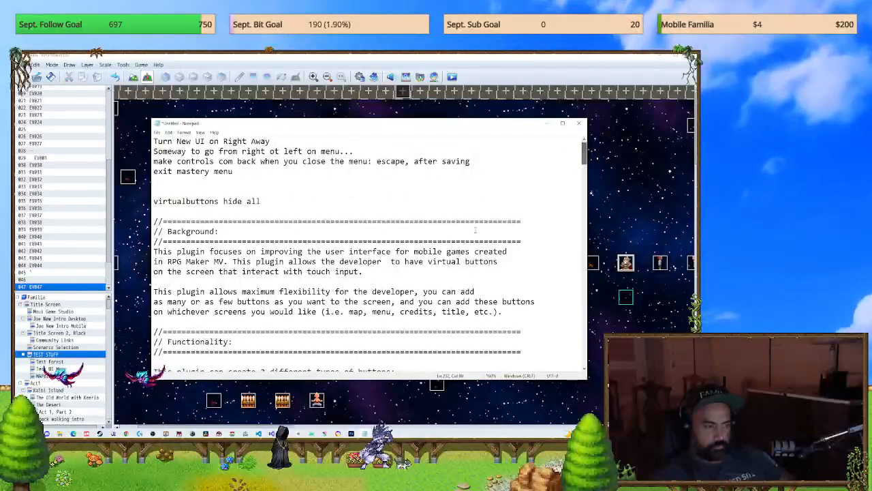
{"action": "scroll", "coordinate": [385, 234], "scroll_direction": "down", "scroll_amount": 3}
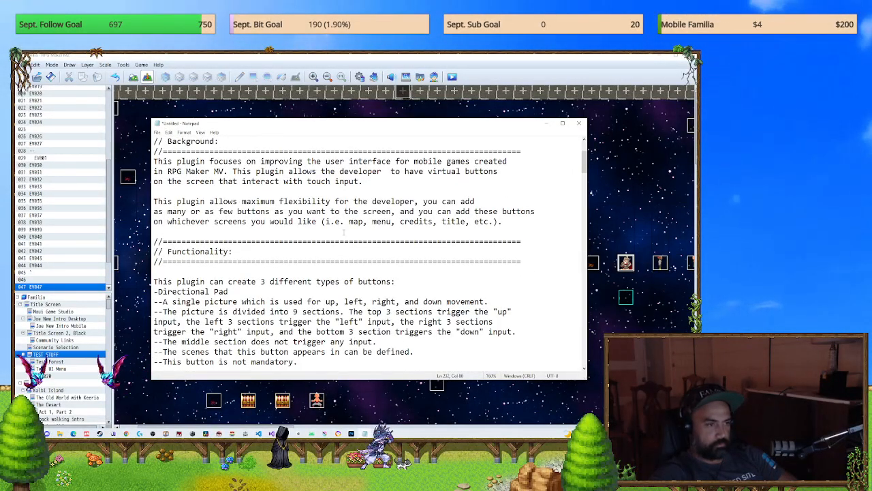
{"action": "scroll", "coordinate": [368, 252], "scroll_direction": "down", "scroll_amount": 3}
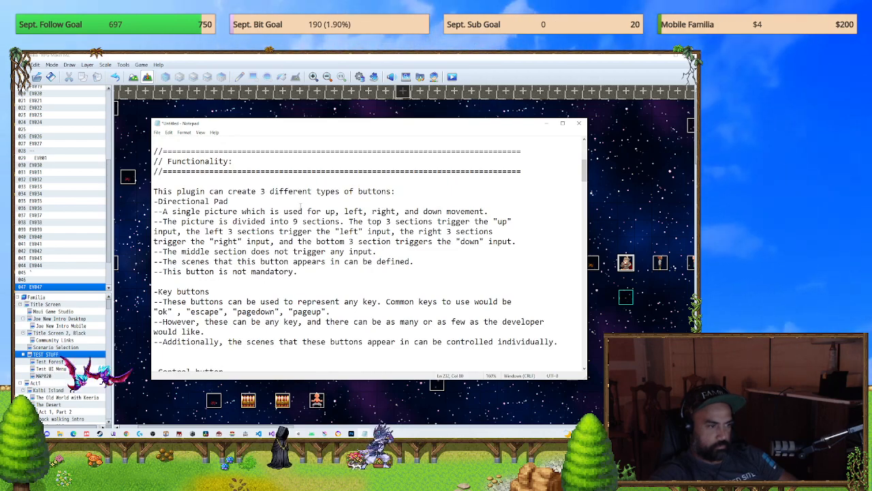
{"action": "scroll", "coordinate": [310, 205], "scroll_direction": "down", "scroll_amount": 4}
{"action": "scroll", "coordinate": [299, 205], "scroll_direction": "down", "scroll_amount": 5}
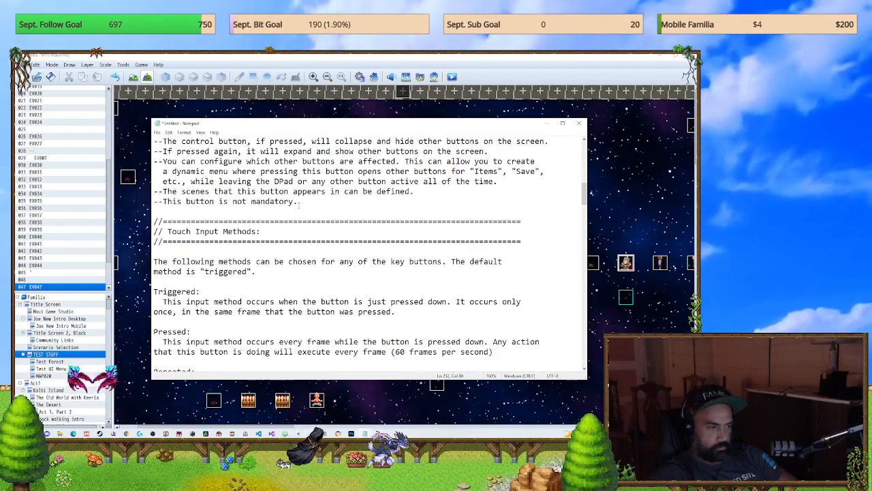
{"action": "scroll", "coordinate": [299, 205], "scroll_direction": "down", "scroll_amount": 2}
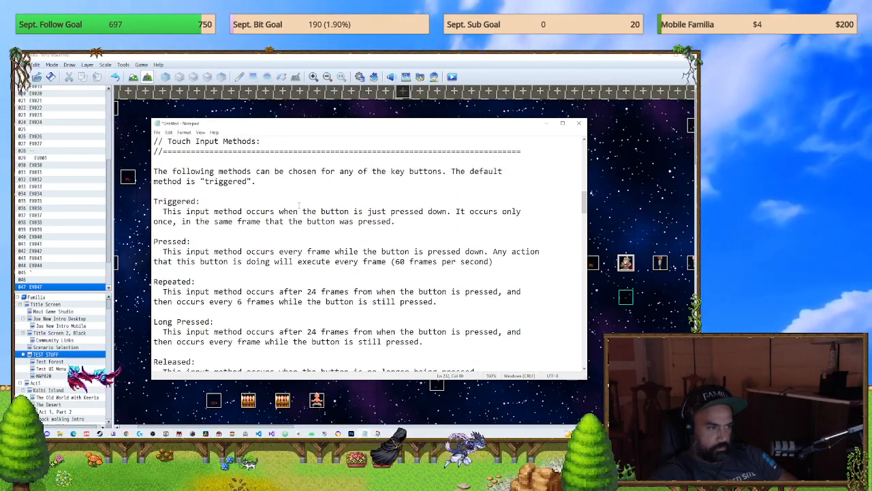
{"action": "scroll", "coordinate": [298, 205], "scroll_direction": "down", "scroll_amount": 7}
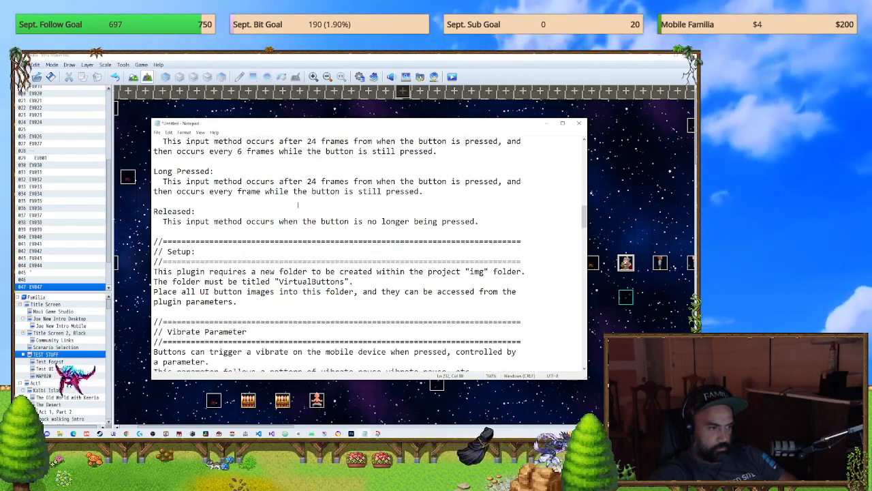
{"action": "scroll", "coordinate": [299, 205], "scroll_direction": "down", "scroll_amount": 3}
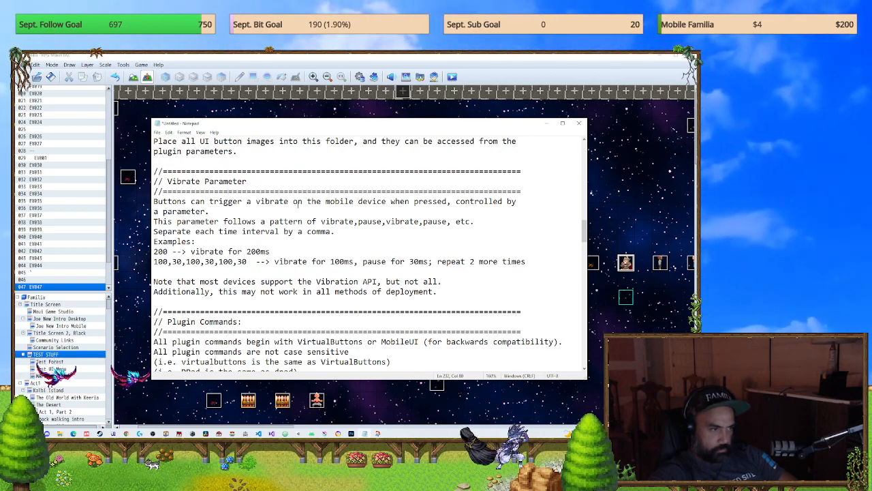
Step: Read the plugin command sections on hiding, showing and changing the opacity of buttons, and return to the beginning of the notes
{"action": "scroll", "coordinate": [298, 204], "scroll_direction": "down", "scroll_amount": 1}
{"action": "scroll", "coordinate": [298, 204], "scroll_direction": "down", "scroll_amount": 2}
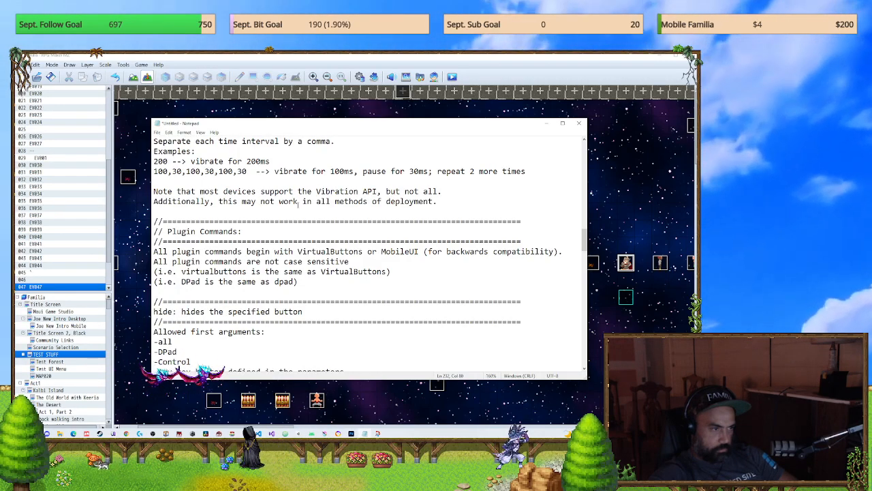
{"action": "scroll", "coordinate": [298, 205], "scroll_direction": "down", "scroll_amount": 1}
{"action": "scroll", "coordinate": [298, 205], "scroll_direction": "down", "scroll_amount": 2}
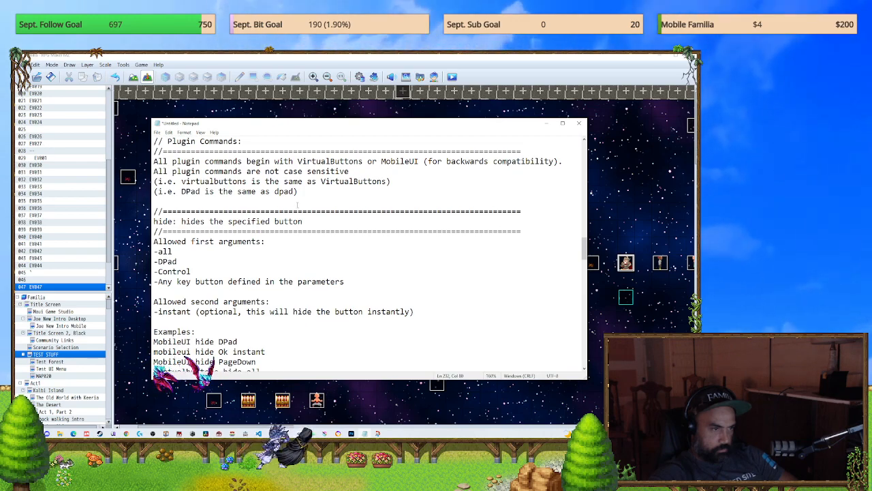
{"action": "scroll", "coordinate": [298, 204], "scroll_direction": "down", "scroll_amount": 2}
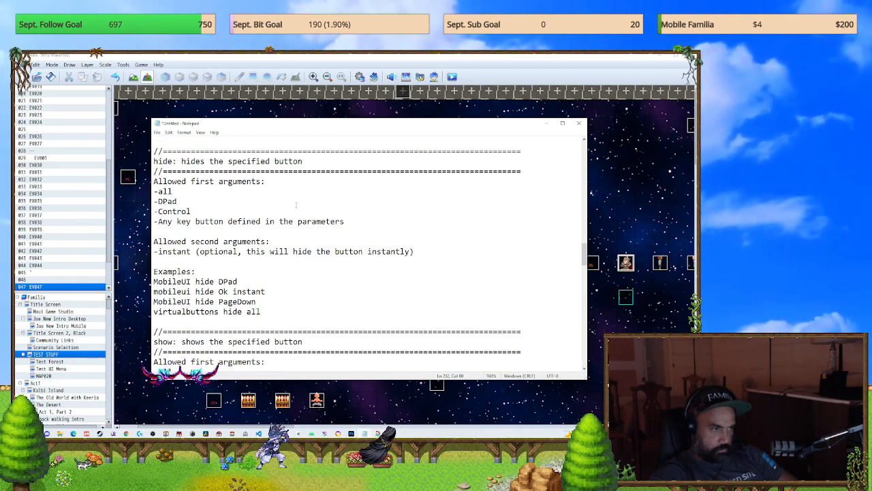
{"action": "scroll", "coordinate": [296, 204], "scroll_direction": "down", "scroll_amount": 1}
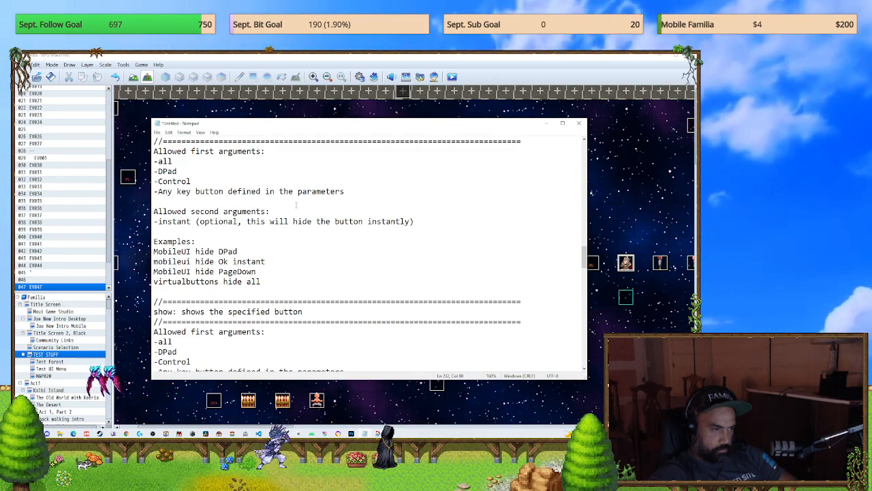
{"action": "scroll", "coordinate": [297, 205], "scroll_direction": "down", "scroll_amount": 1}
{"action": "scroll", "coordinate": [296, 204], "scroll_direction": "down", "scroll_amount": 1}
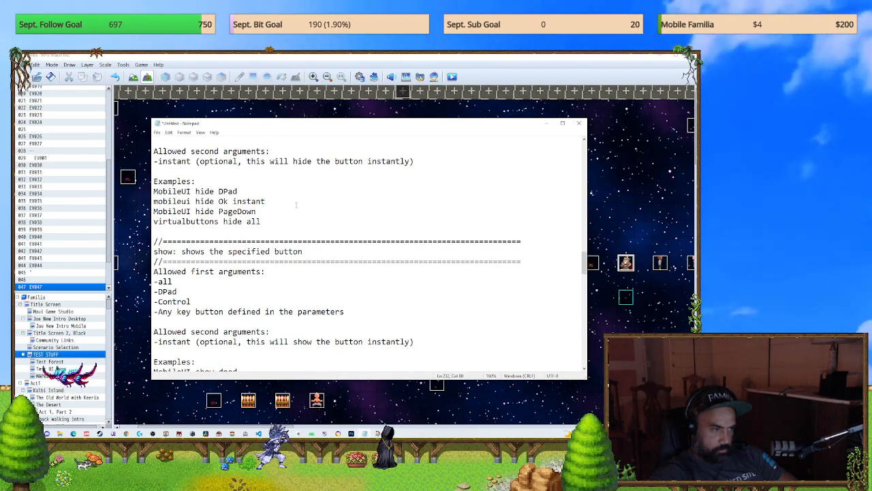
{"action": "scroll", "coordinate": [296, 204], "scroll_direction": "down", "scroll_amount": 6}
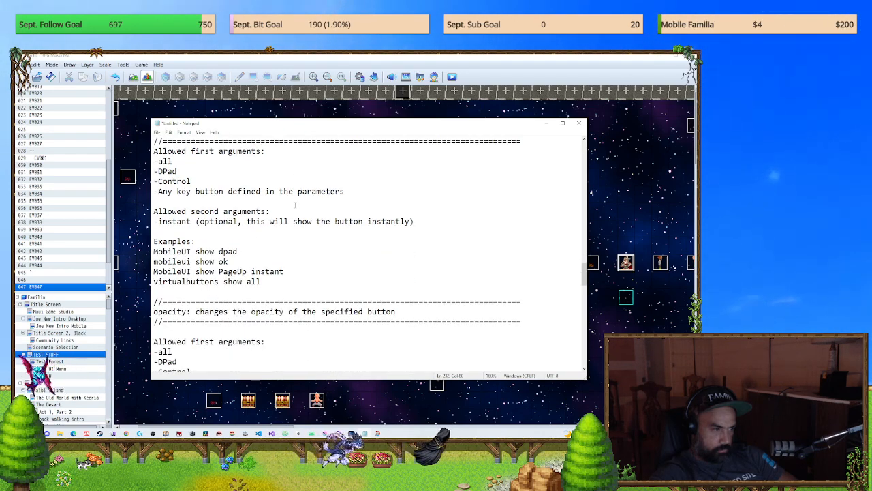
{"action": "scroll", "coordinate": [295, 204], "scroll_direction": "down", "scroll_amount": 6}
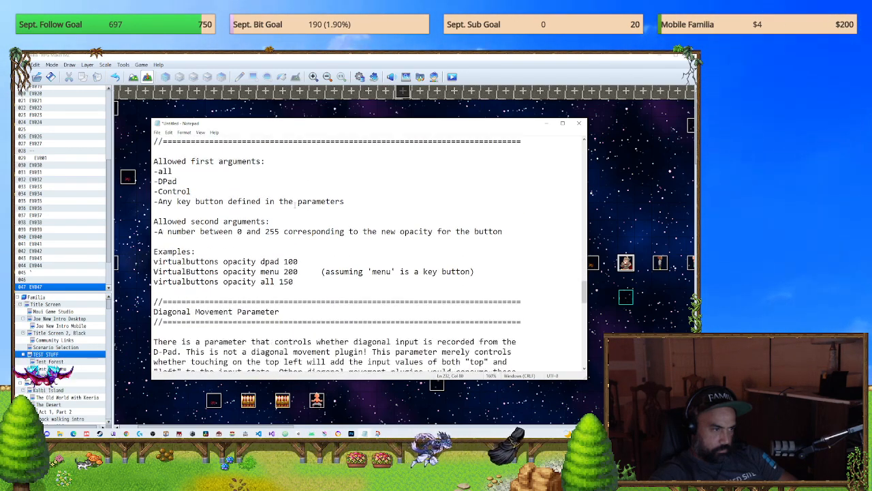
{"action": "scroll", "coordinate": [295, 205], "scroll_direction": "down", "scroll_amount": 7}
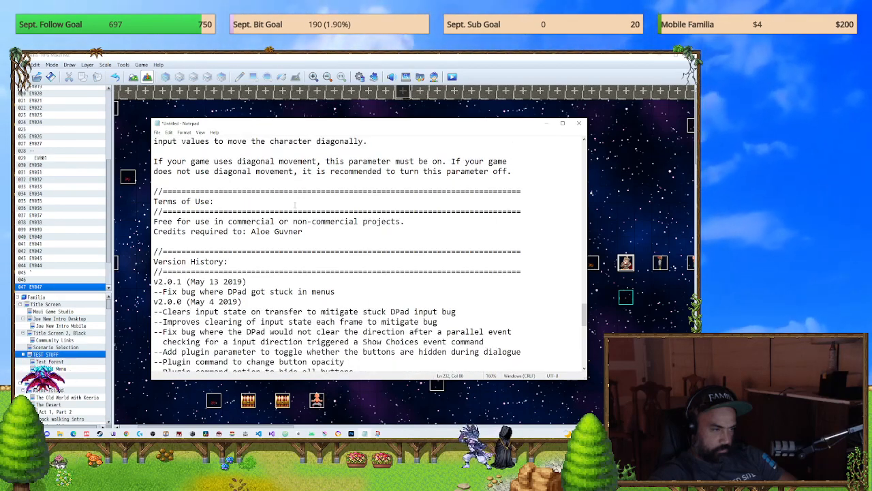
{"action": "scroll", "coordinate": [295, 203], "scroll_direction": "up", "scroll_amount": 20}
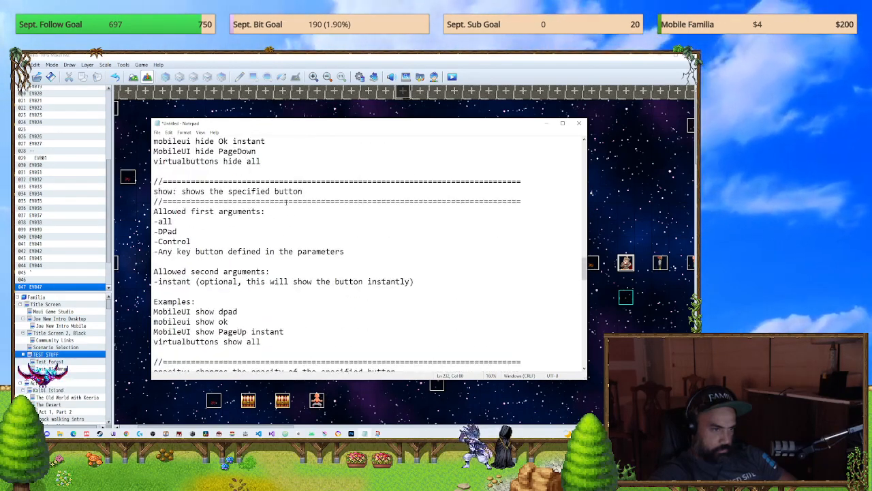
{"action": "scroll", "coordinate": [280, 199], "scroll_direction": "up", "scroll_amount": 20}
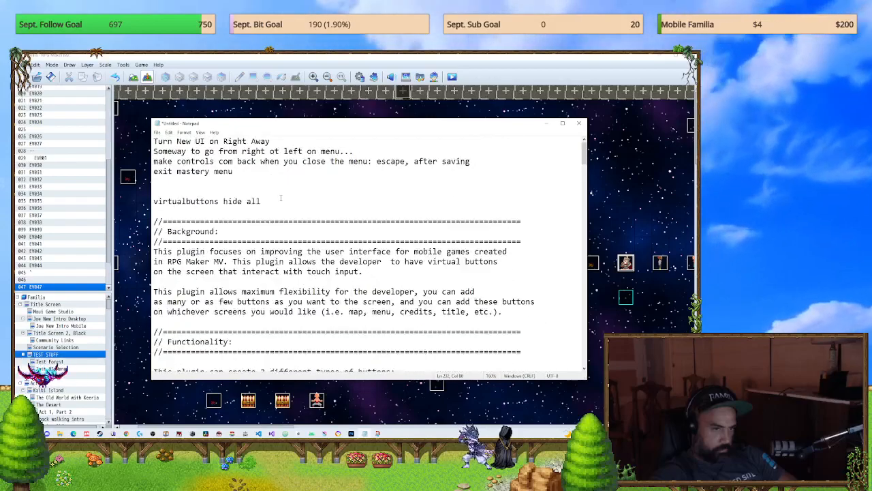
Step: Keep the unsaved notes open, and close the ALOE_VirtualButtons settings and the plugin list without making changes
{"action": "left_click", "coordinate": [580, 124]}
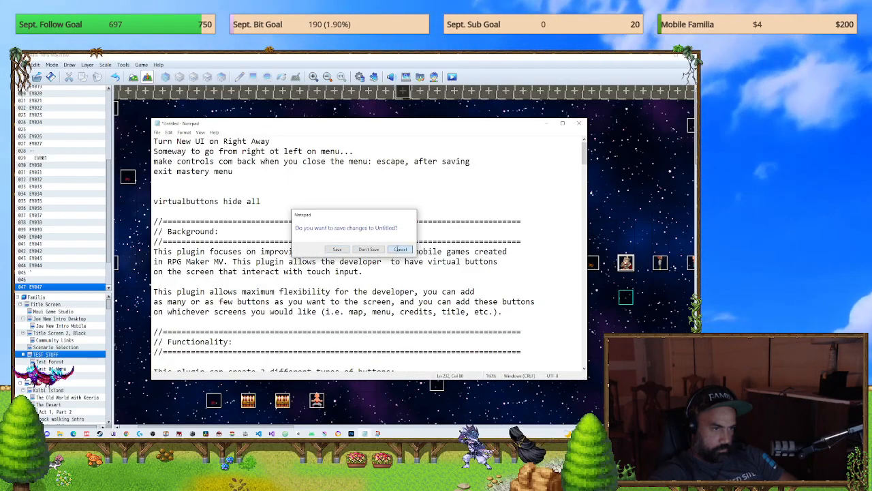
{"action": "left_click", "coordinate": [400, 249]}
{"action": "left_click", "coordinate": [385, 114]}
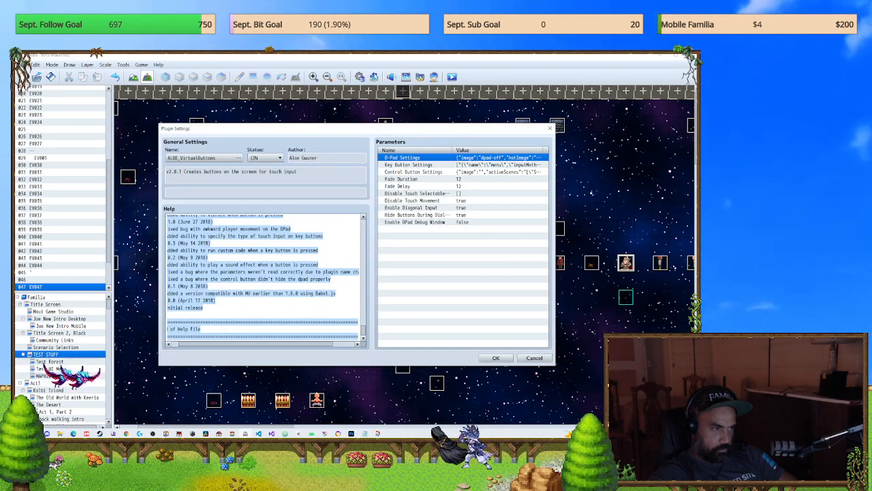
{"action": "left_click", "coordinate": [547, 128]}
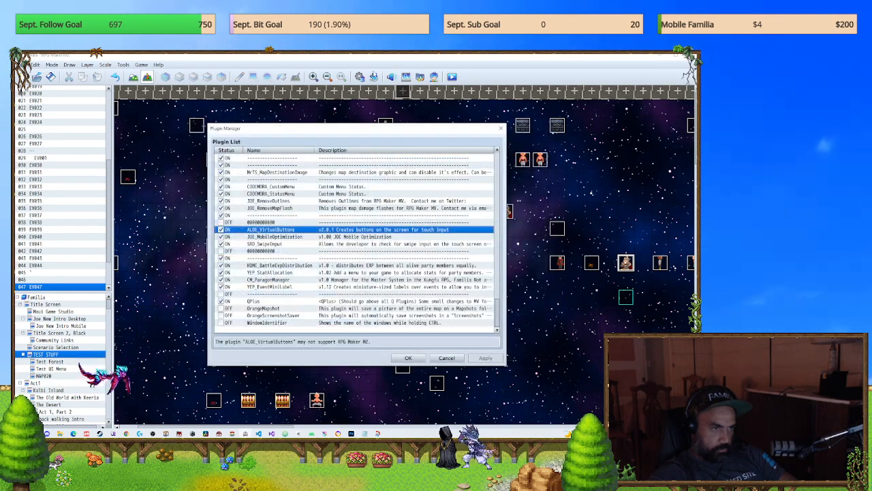
{"action": "left_click", "coordinate": [446, 358]}
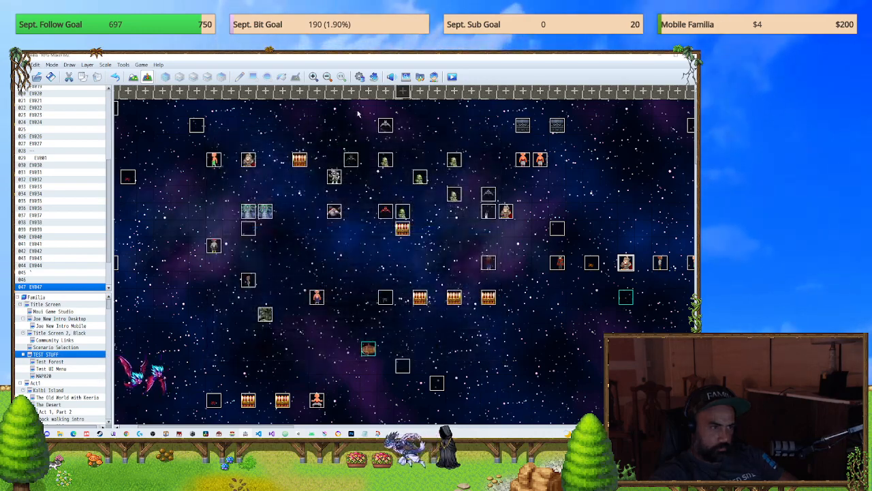
Step: Check the BUTTON MENU CLOSE common event in the database without changing it, and open the Community Links map
{"action": "left_click", "coordinate": [360, 77]}
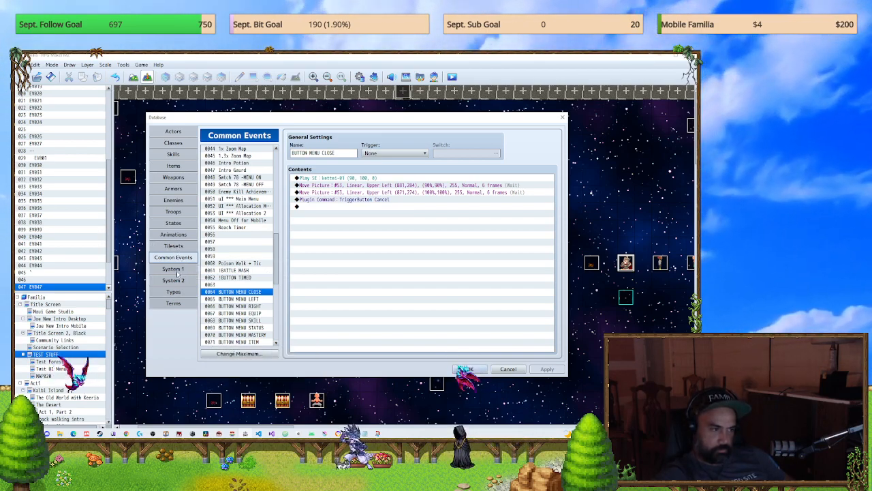
{"action": "left_click", "coordinate": [497, 372]}
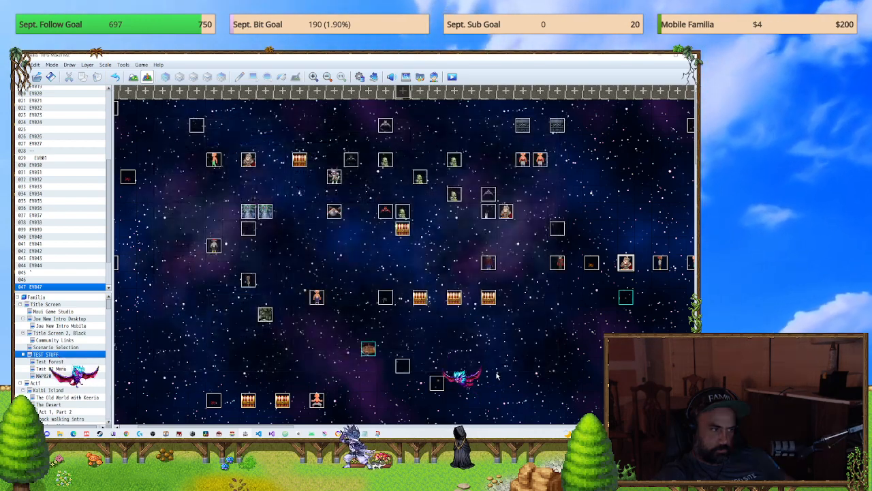
{"action": "left_click", "coordinate": [80, 341]}
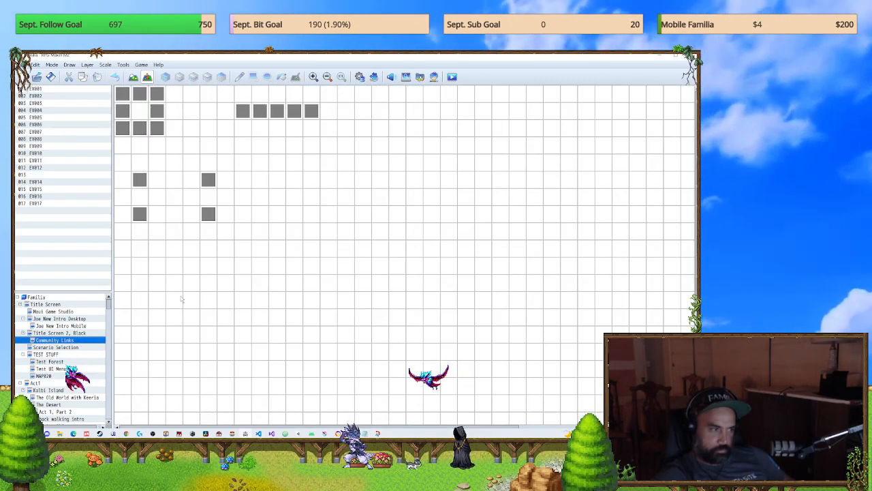
Step: Check the mobile touch plugins near the end of the plugin list, confirm the list, save the game changes, and start a playtest
{"action": "left_click", "coordinate": [374, 77]}
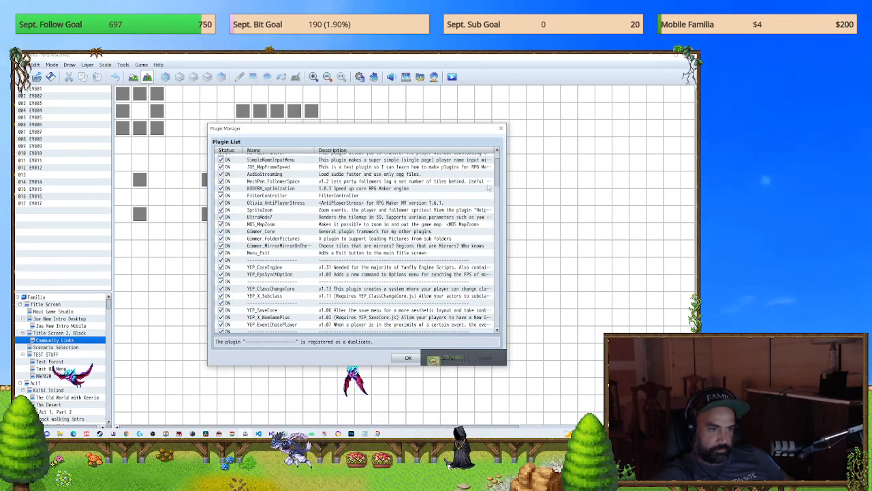
{"action": "left_click_drag", "start_coordinate": [500, 182], "coordinate": [500, 320]}
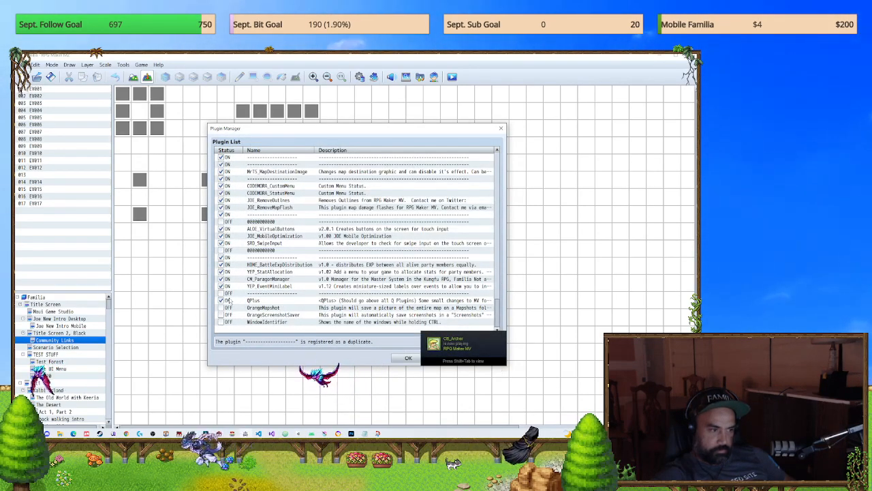
{"action": "left_click", "coordinate": [407, 358]}
{"action": "left_click", "coordinate": [452, 77]}
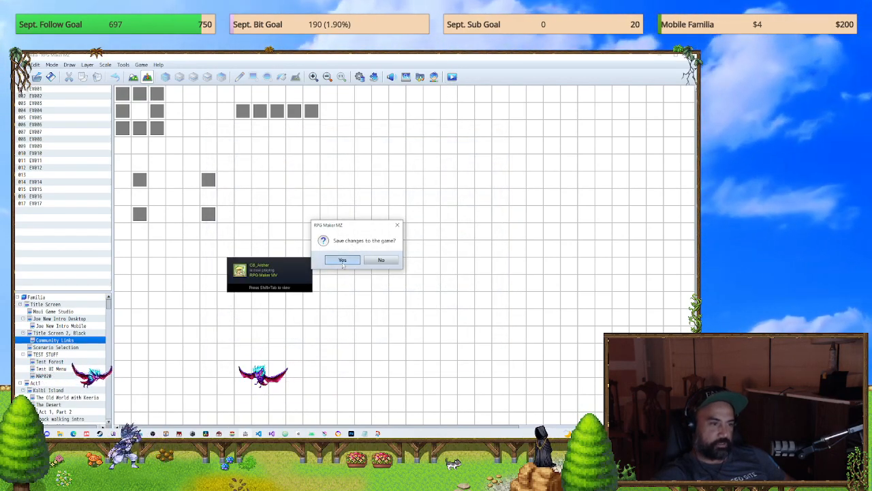
{"action": "left_click", "coordinate": [342, 262]}
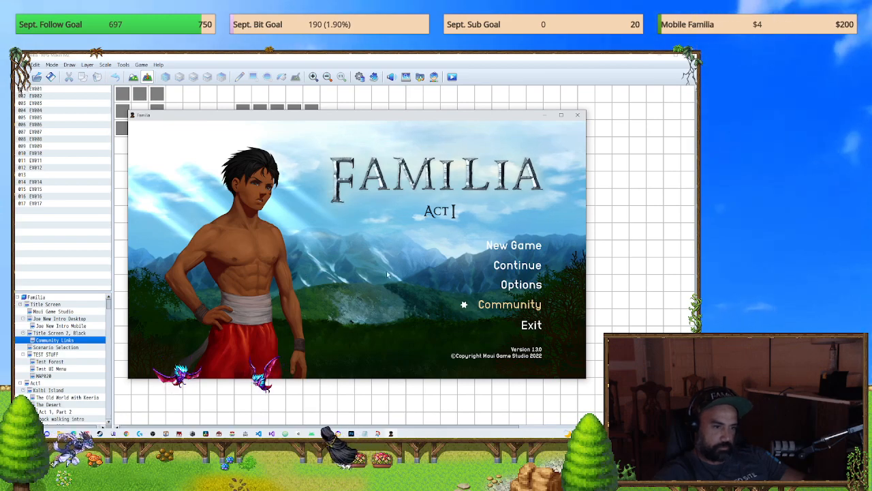
Step: Open the game's Community page, try its Twitch, Instagram and website links, closing each linked window, and end the playtest
{"action": "left_click", "coordinate": [507, 304]}
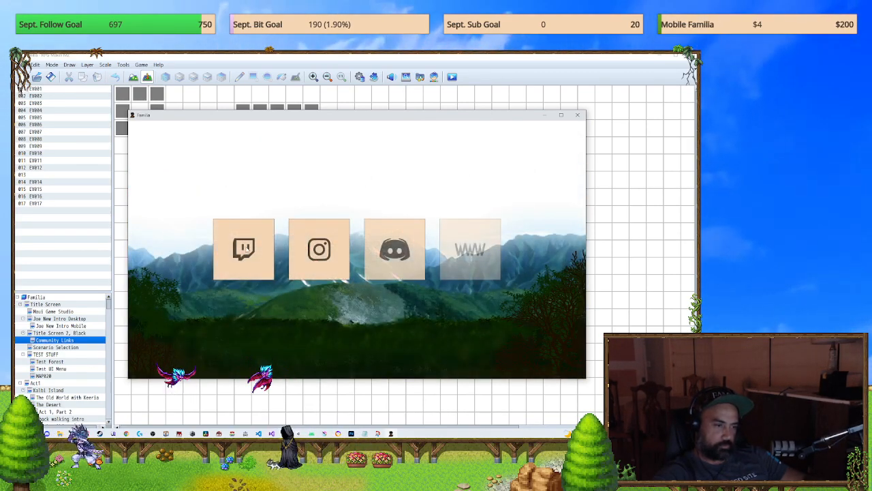
{"action": "left_click", "coordinate": [245, 249]}
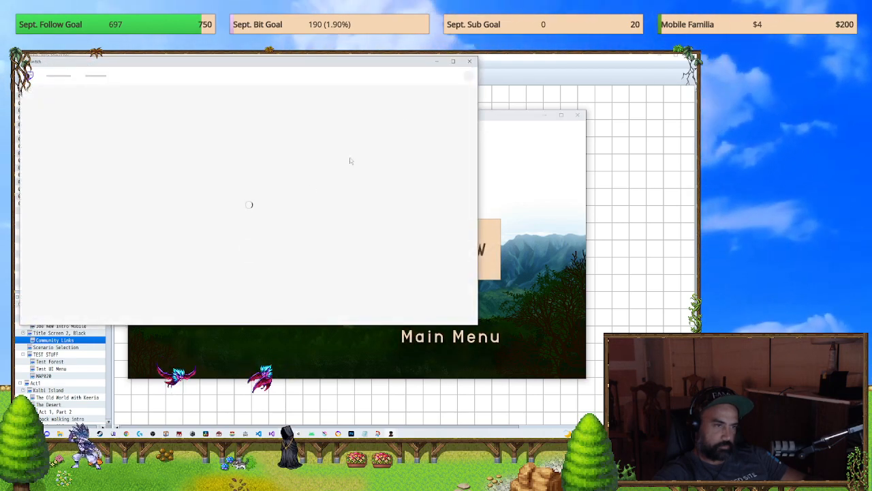
{"action": "left_click", "coordinate": [469, 61]}
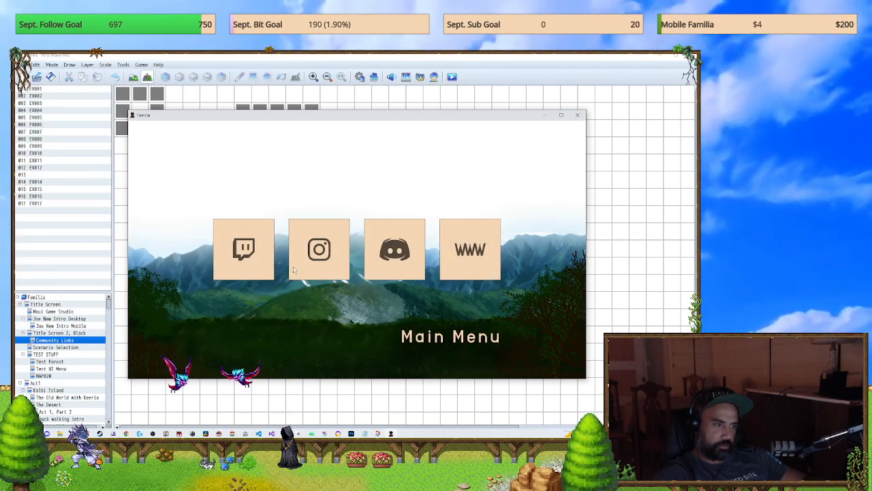
{"action": "left_click", "coordinate": [313, 270]}
{"action": "left_click", "coordinate": [468, 62]}
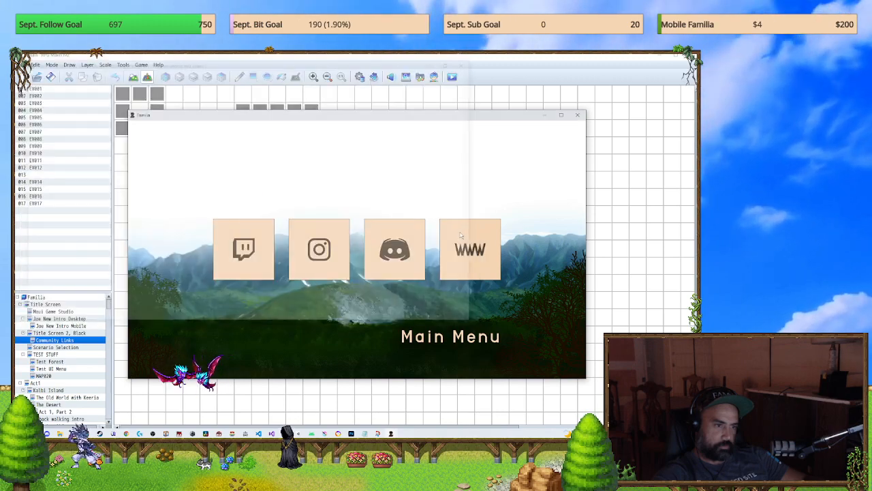
{"action": "left_click", "coordinate": [461, 235]}
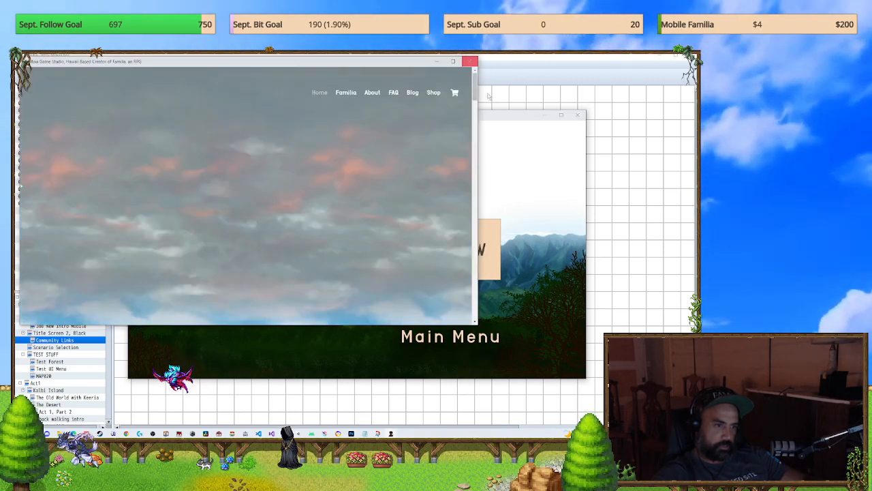
{"action": "left_click", "coordinate": [469, 62]}
{"action": "left_click", "coordinate": [578, 114]}
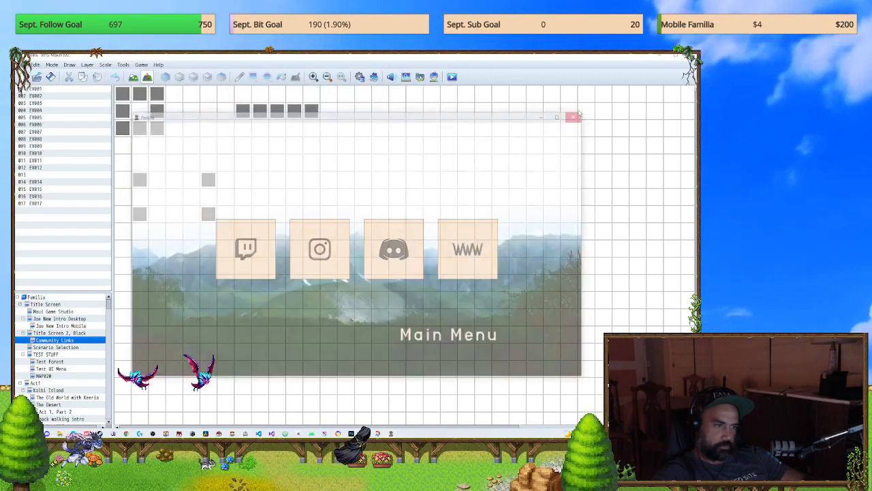
Step: Add a blank second event page to EV017, the map event holding the MobileUI hide all instant command, and confirm the event
{"action": "double_click", "coordinate": [206, 178]}
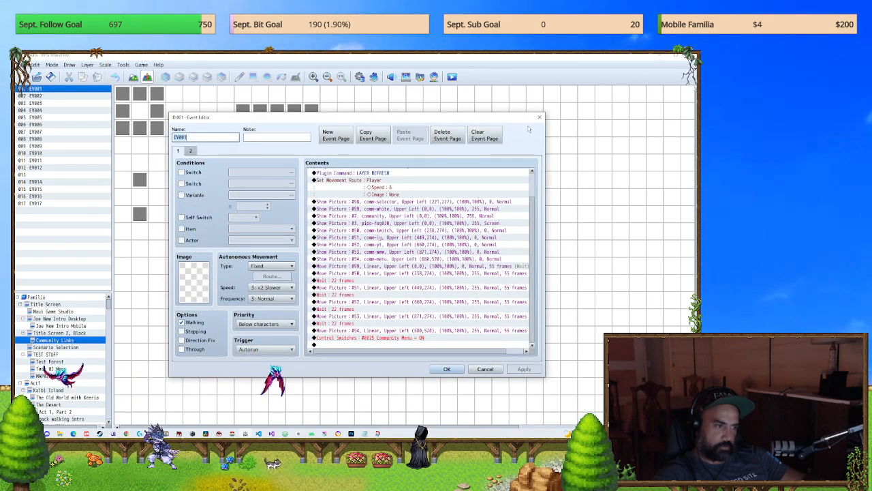
{"action": "left_click", "coordinate": [540, 117]}
{"action": "double_click", "coordinate": [210, 215]}
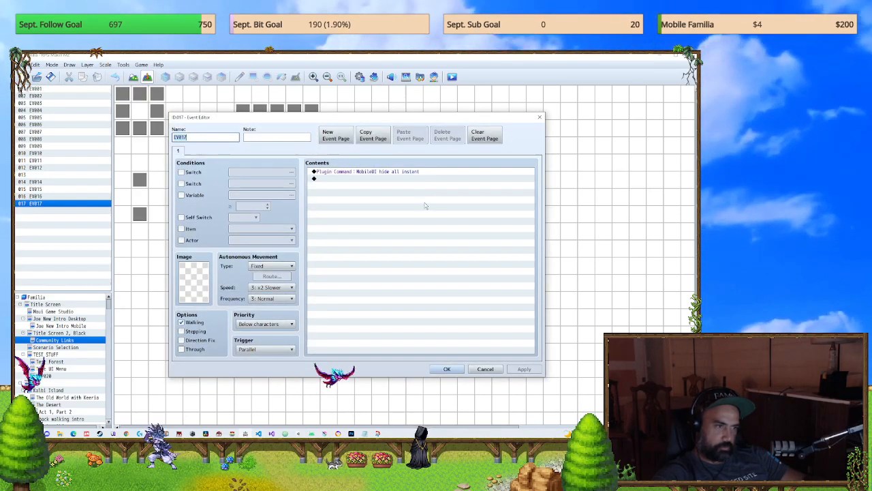
{"action": "left_click", "coordinate": [386, 172]}
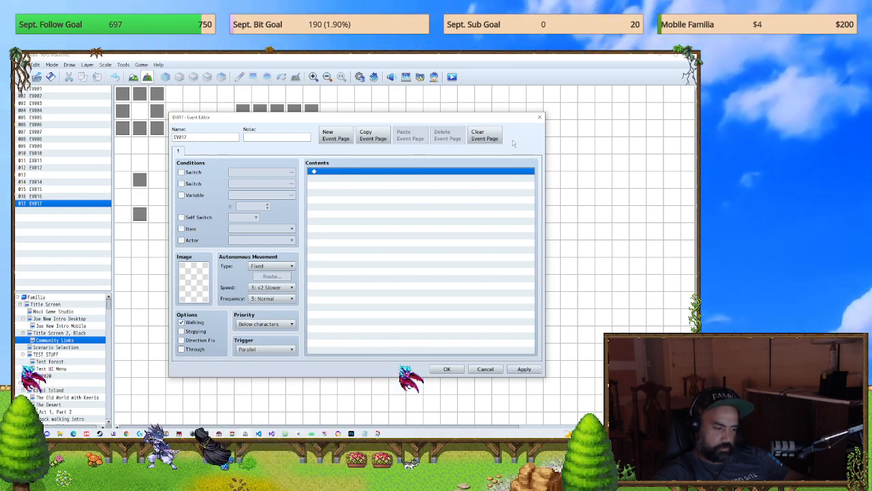
{"action": "type", "text": "Plugin Command : MobileUI hide all instant"}
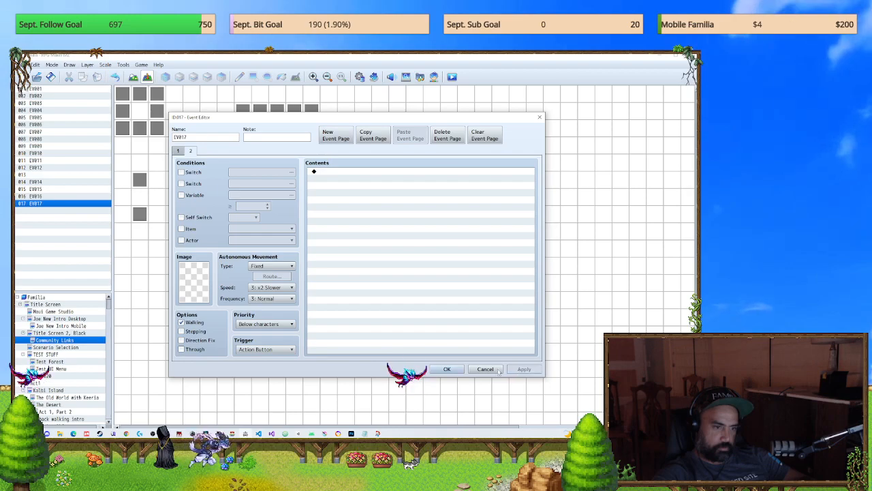
{"action": "left_click", "coordinate": [456, 369]}
Step: Save the game changes, playtest the Community page to check how the virtual buttons behave, and end the playtest
{"action": "left_click", "coordinate": [451, 77]}
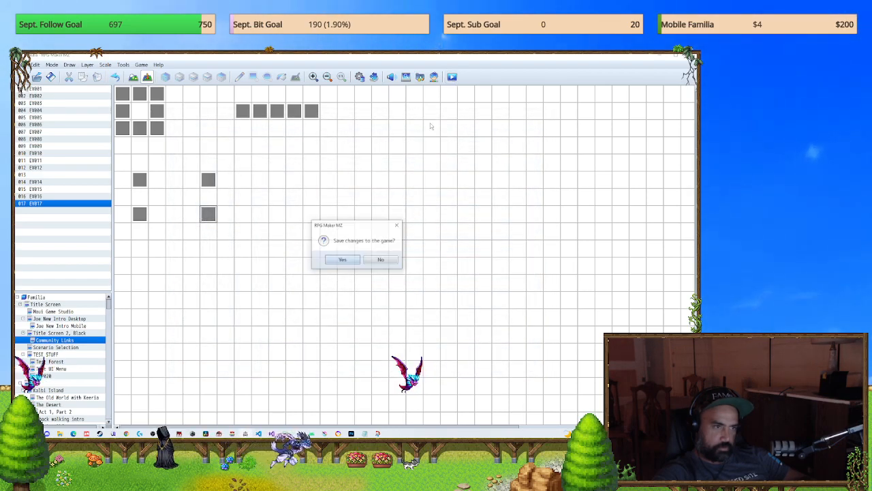
{"action": "left_click", "coordinate": [331, 262]}
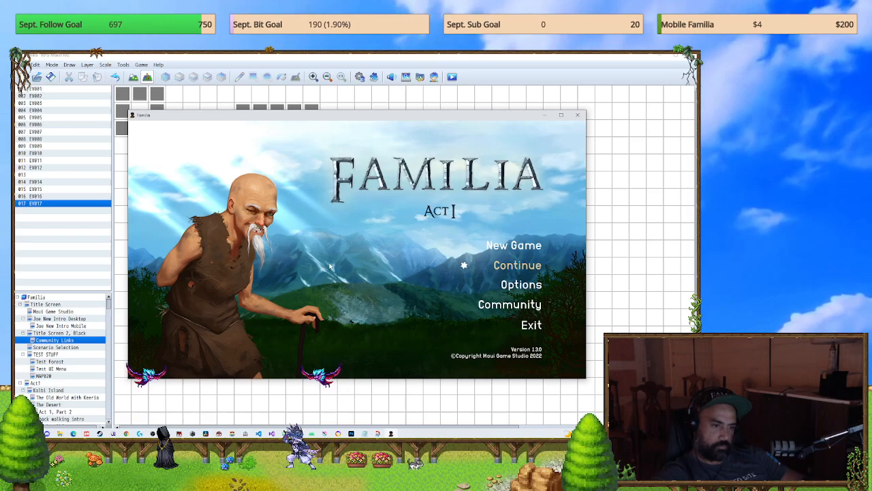
{"action": "key", "text": "Down"}
{"action": "key", "text": "Down"}
{"action": "key", "text": "Return"}
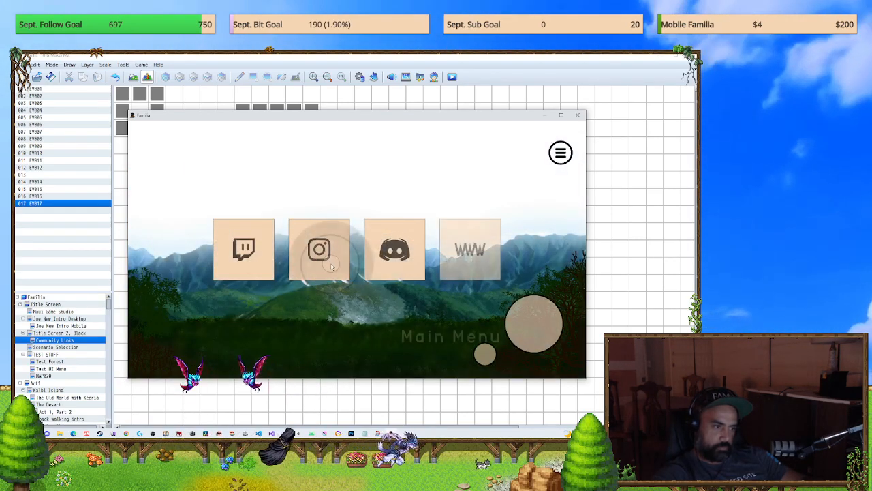
{"action": "left_click", "coordinate": [577, 116]}
Step: Delete the blank second page of EV017 and copy the MobileUI hide all instant command from its first page
{"action": "double_click", "coordinate": [210, 214]}
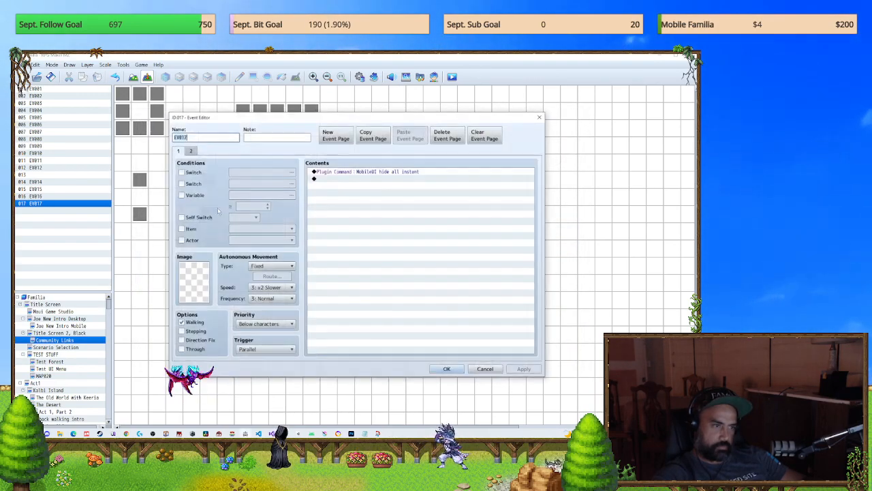
{"action": "left_click", "coordinate": [447, 135]}
{"action": "left_click", "coordinate": [403, 171]}
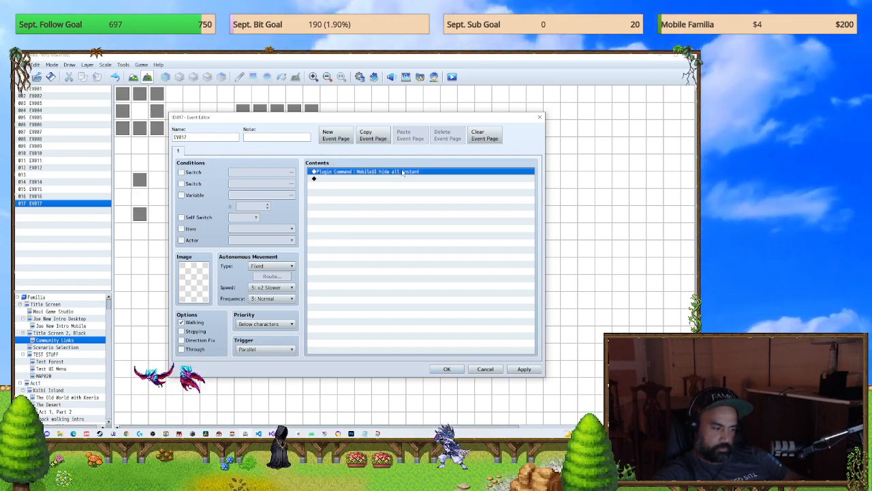
{"action": "left_click", "coordinate": [477, 368]}
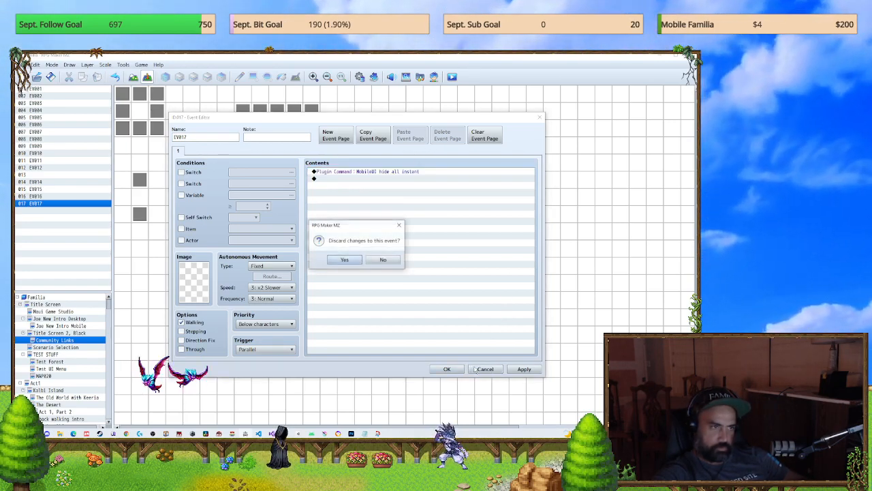
{"action": "key", "text": "Return"}
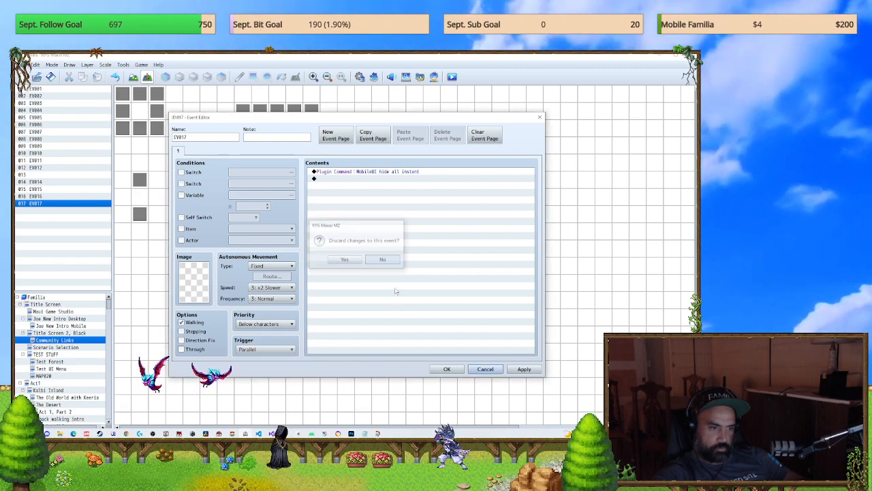
Step: In the uI *** Main Menu common event, paste MobileUI hide all instant at the start of the Menu Current Menu = 1 branch and apply it
{"action": "left_click", "coordinate": [360, 77]}
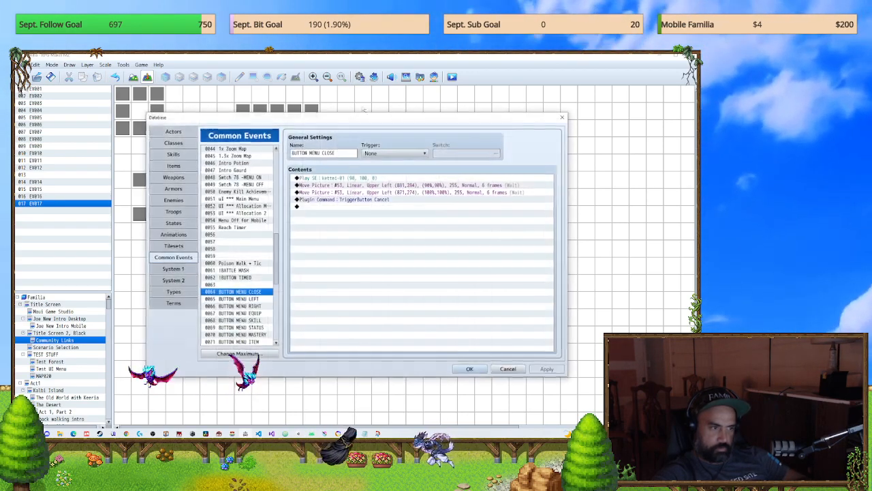
{"action": "left_click", "coordinate": [239, 198]}
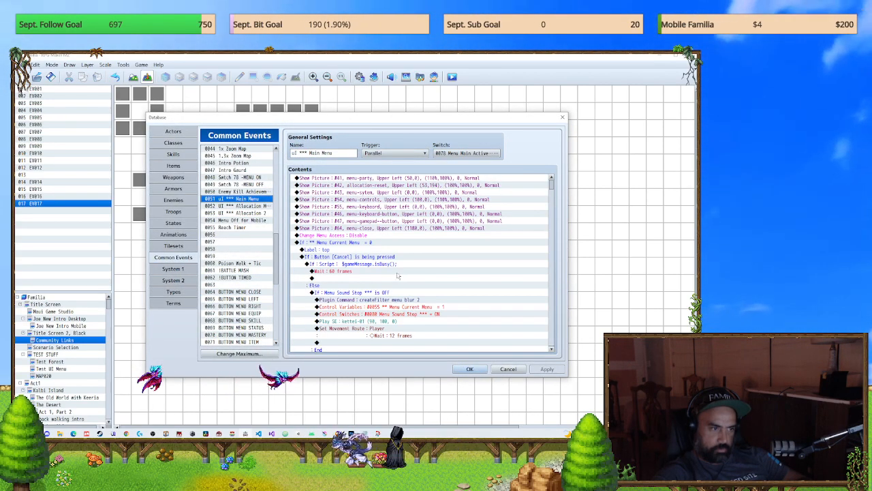
{"action": "scroll", "coordinate": [371, 278], "scroll_direction": "down", "scroll_amount": 2}
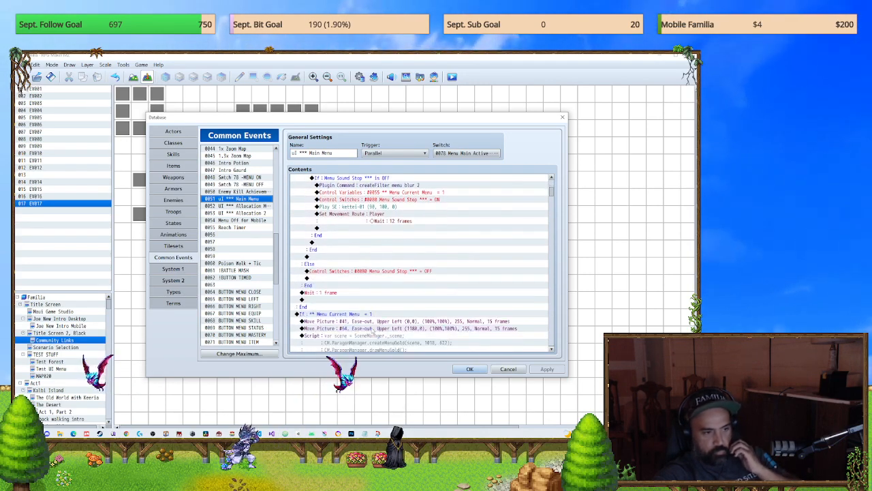
{"action": "scroll", "coordinate": [370, 300], "scroll_direction": "down", "scroll_amount": 10}
{"action": "scroll", "coordinate": [374, 327], "scroll_direction": "up", "scroll_amount": 5}
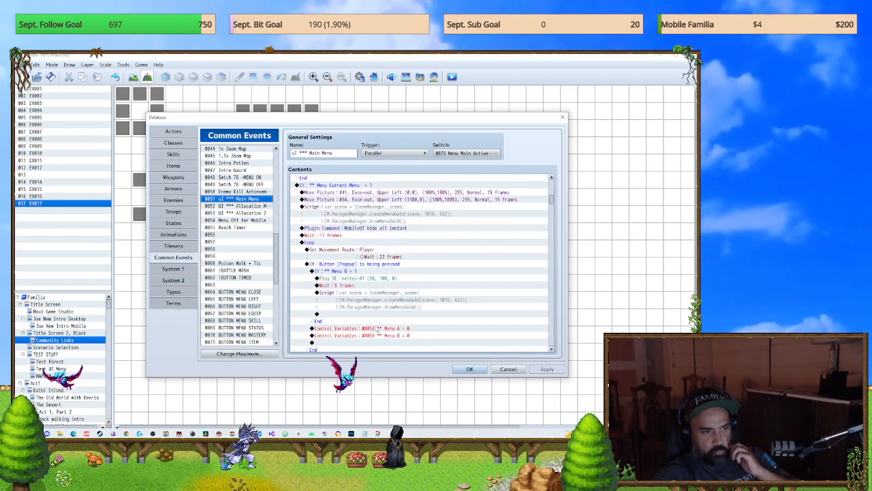
{"action": "left_click", "coordinate": [361, 239]}
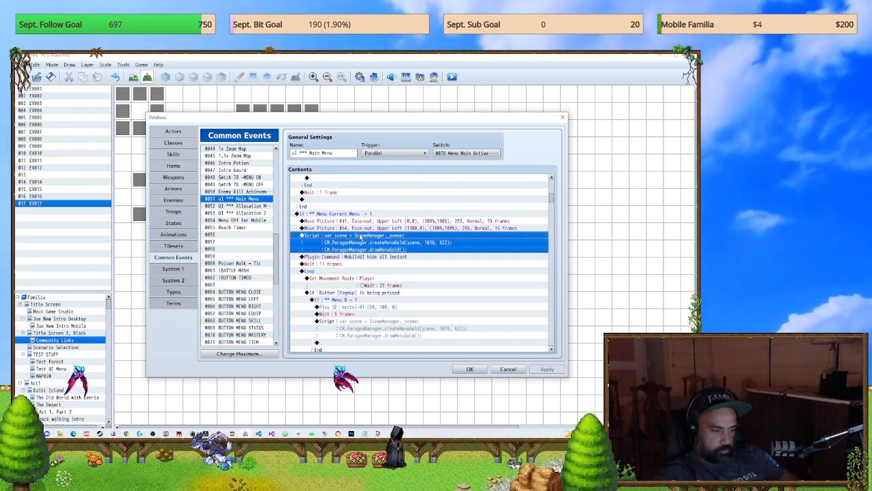
{"action": "left_click", "coordinate": [363, 222]}
{"action": "key", "text": "ctrl+v"}
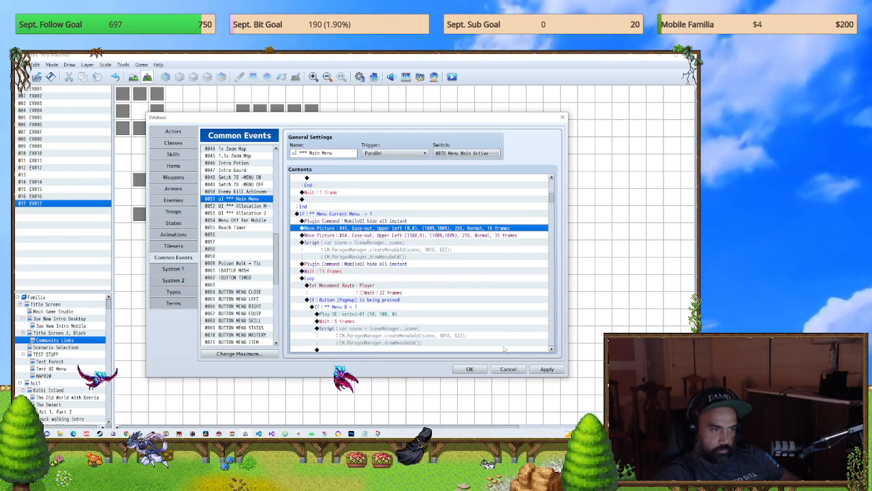
{"action": "left_click", "coordinate": [545, 369]}
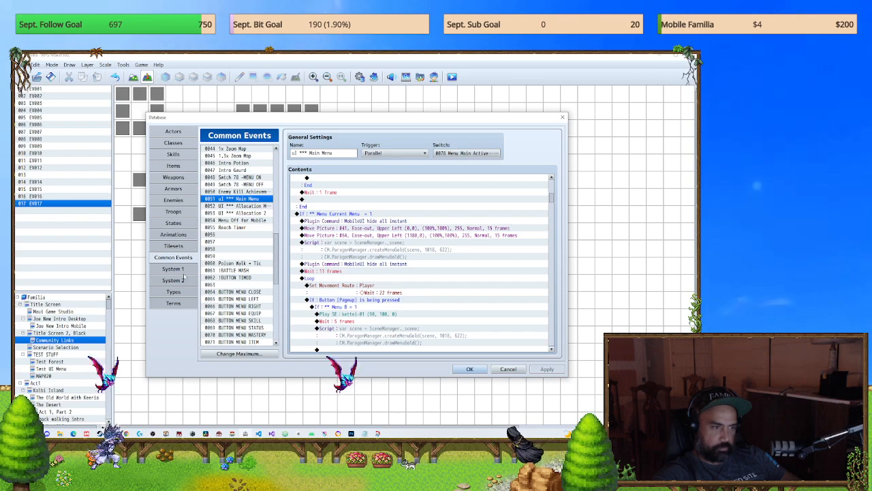
Step: Run a battle test of the Slime: all troop with the preset party to check the touch buttons, and close it
{"action": "left_click", "coordinate": [174, 213]}
{"action": "left_click", "coordinate": [505, 154]}
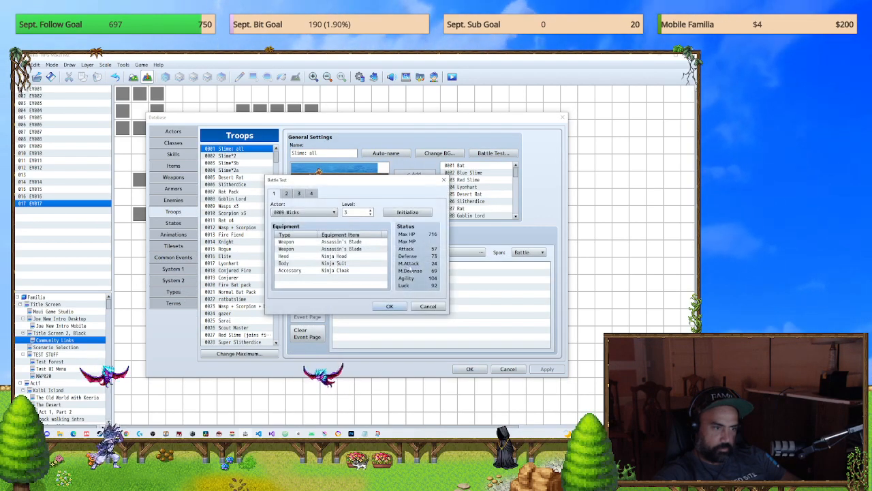
{"action": "left_click", "coordinate": [404, 308]}
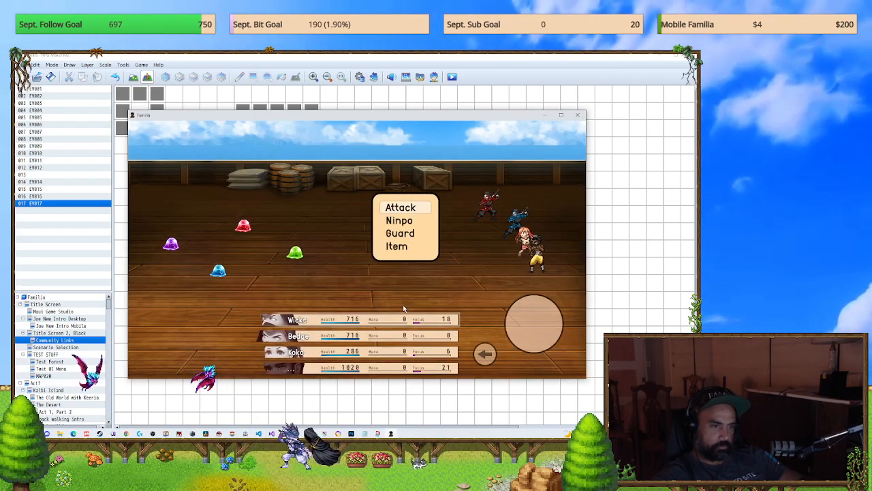
{"action": "left_click", "coordinate": [578, 115]}
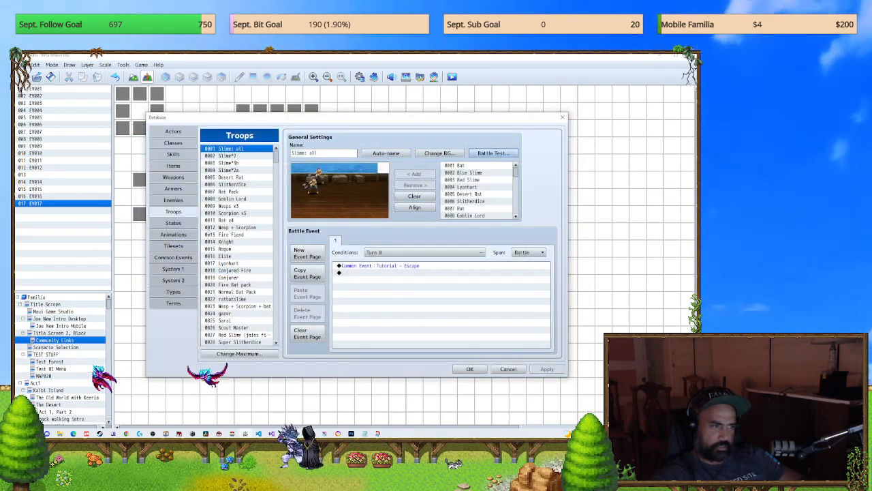
Step: Delete the duplicate MobileUI hide all instant command before the 11-frame wait in the uI *** Main Menu common event, and apply the change
{"action": "left_click", "coordinate": [172, 257]}
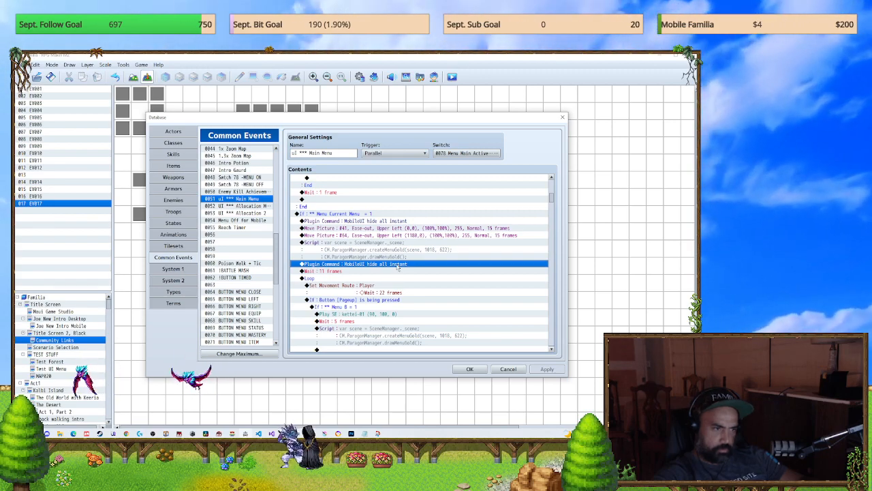
{"action": "key", "text": "Delete"}
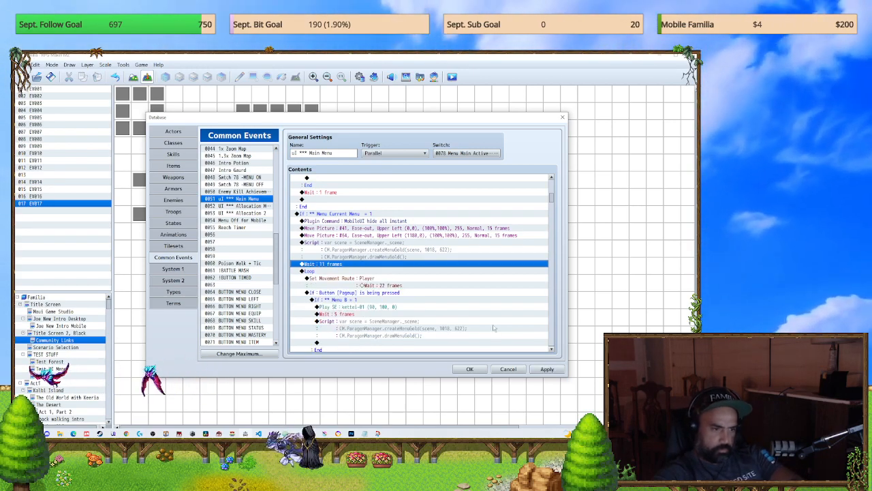
{"action": "left_click", "coordinate": [547, 368]}
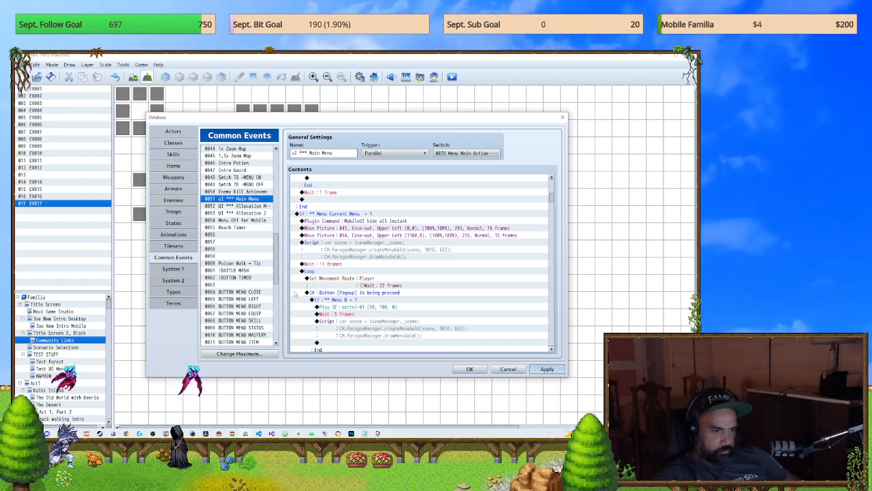
Step: Repeat the Slime: all battle test with the updated common event, view the escape tutorial, and close the test
{"action": "left_click", "coordinate": [174, 211]}
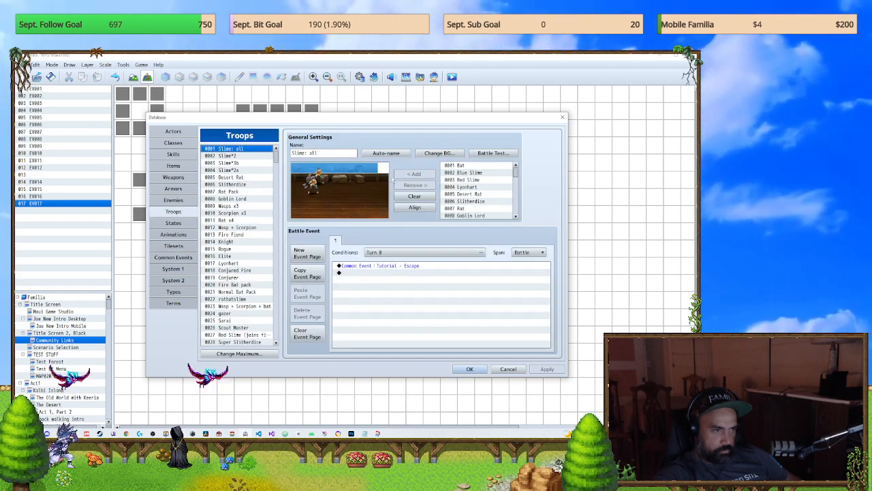
{"action": "left_click", "coordinate": [493, 152]}
{"action": "left_click", "coordinate": [388, 306]}
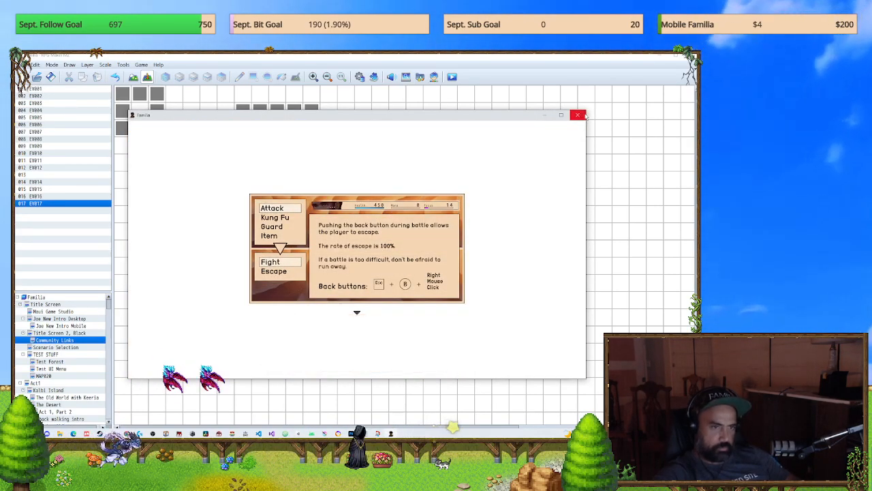
{"action": "left_click", "coordinate": [579, 115]}
Step: Confirm the database, save the game changes, and start a new playtest
{"action": "left_click", "coordinate": [470, 369]}
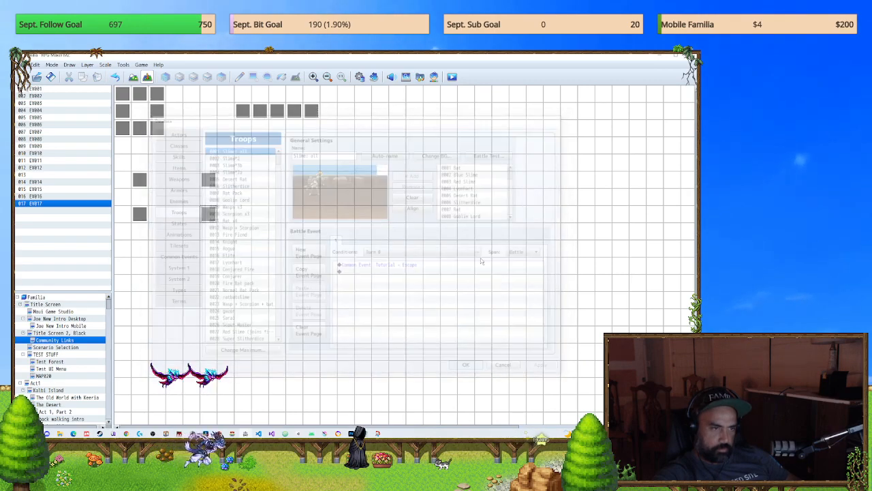
{"action": "left_click", "coordinate": [452, 77]}
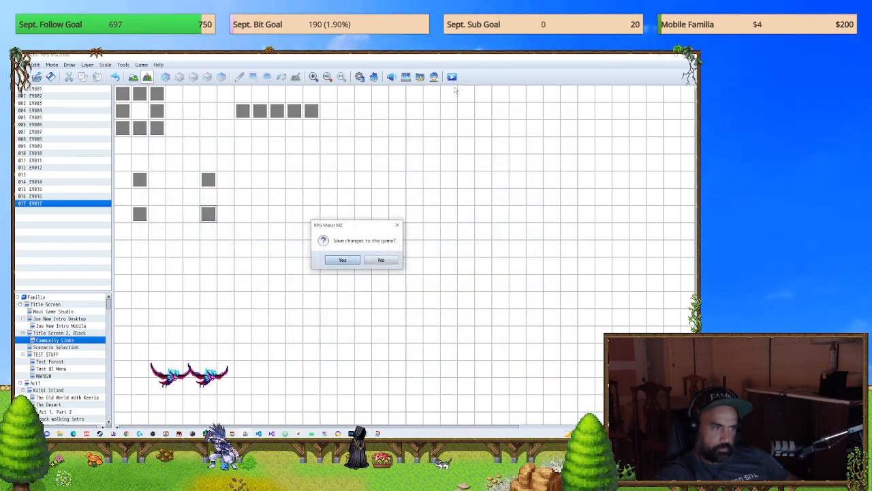
{"action": "left_click", "coordinate": [343, 260]}
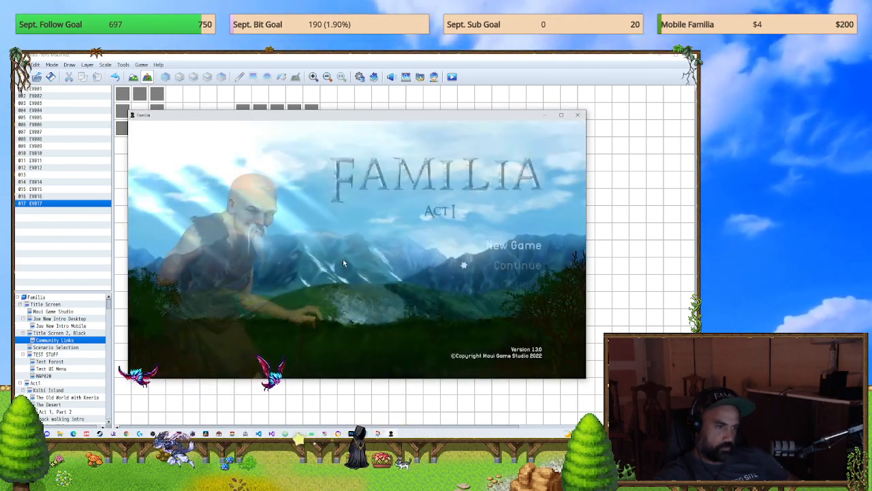
Step: Start a new game in the playtest, check the touch buttons in the party menu, and close the game
{"action": "key", "text": "Return"}
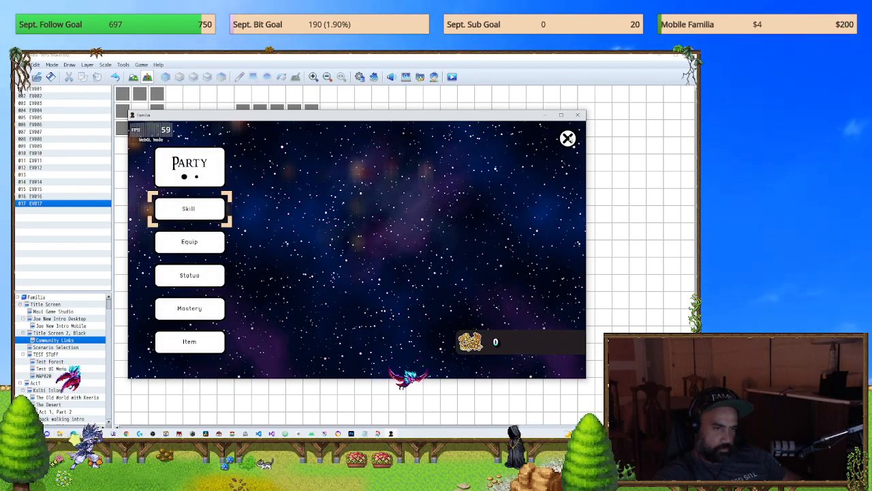
{"action": "key", "text": "Down"}
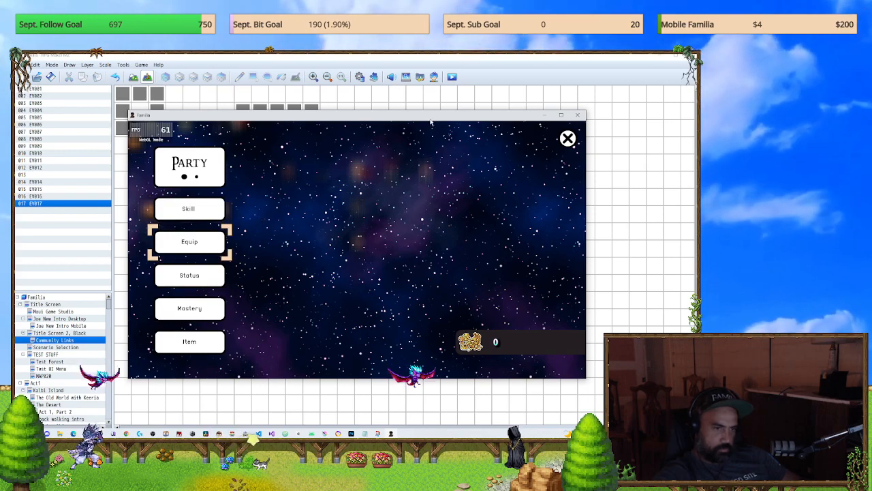
{"action": "left_click", "coordinate": [578, 115]}
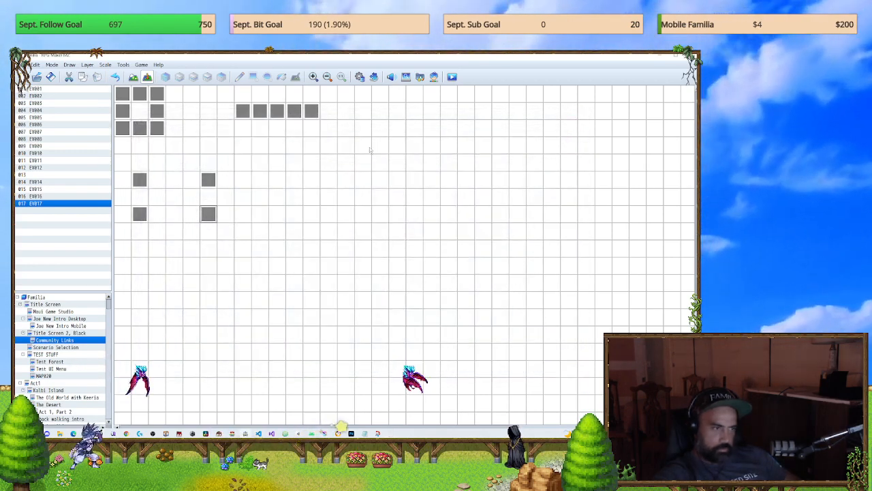
Step: Review the MobileUI hide all instant command in EV017 of the Community Links map, and close the event and database without changes
{"action": "double_click", "coordinate": [208, 214]}
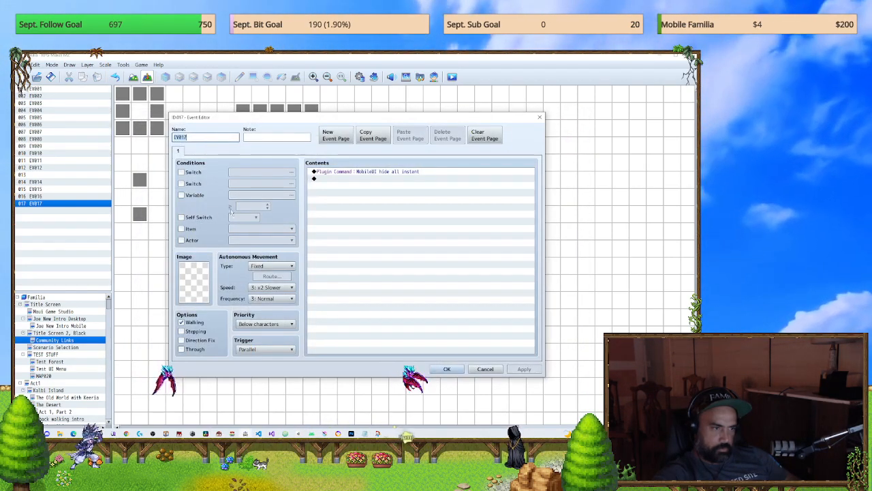
{"action": "left_click", "coordinate": [407, 173]}
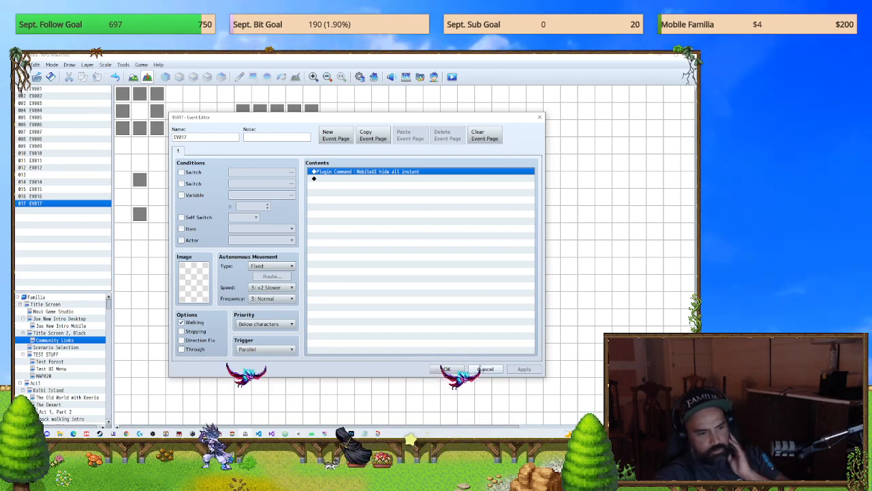
{"action": "left_click", "coordinate": [485, 368]}
{"action": "left_click", "coordinate": [359, 76]}
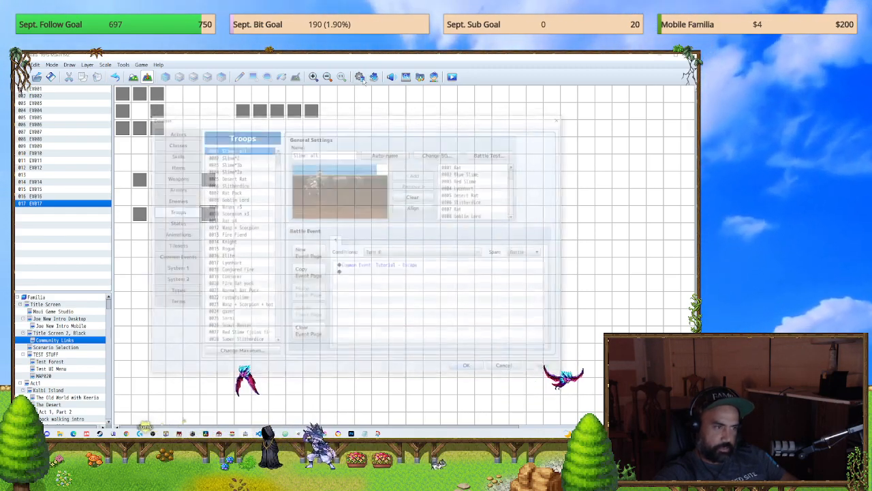
{"action": "left_click", "coordinate": [562, 117]}
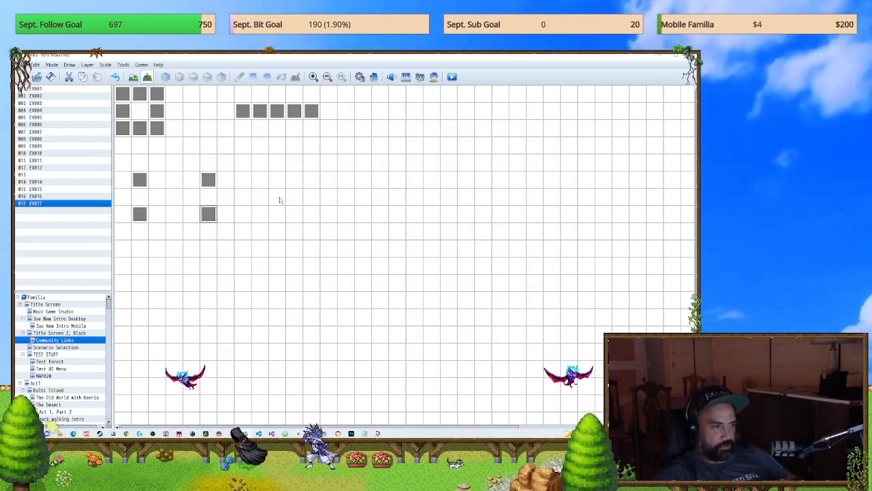
Step: Copy EV017, the parallel MobileUI hide all instant event, from the Community Links map into the Scenario Selection and TEST STUFF maps
{"action": "left_click", "coordinate": [60, 354]}
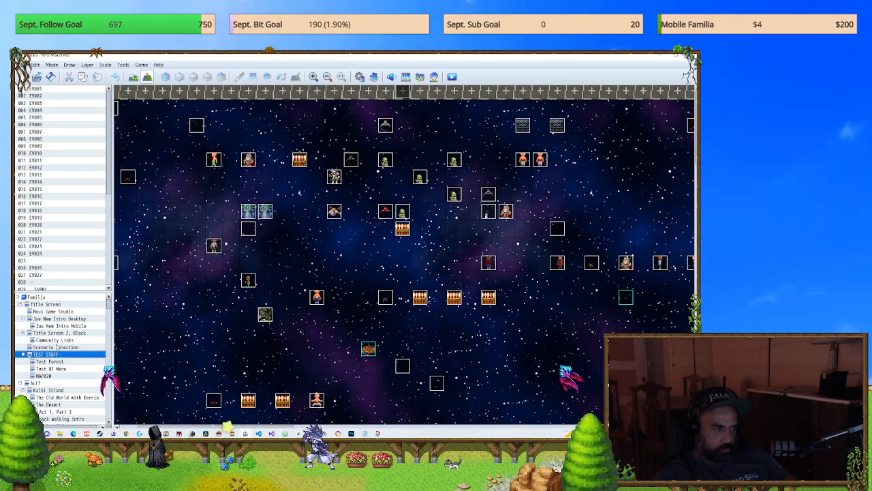
{"action": "left_click", "coordinate": [58, 347]}
{"action": "left_click", "coordinate": [57, 340]}
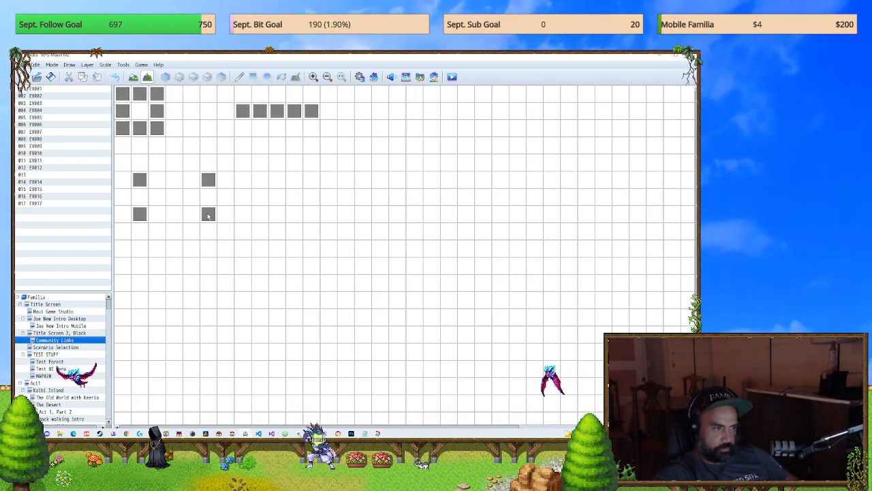
{"action": "double_click", "coordinate": [209, 216]}
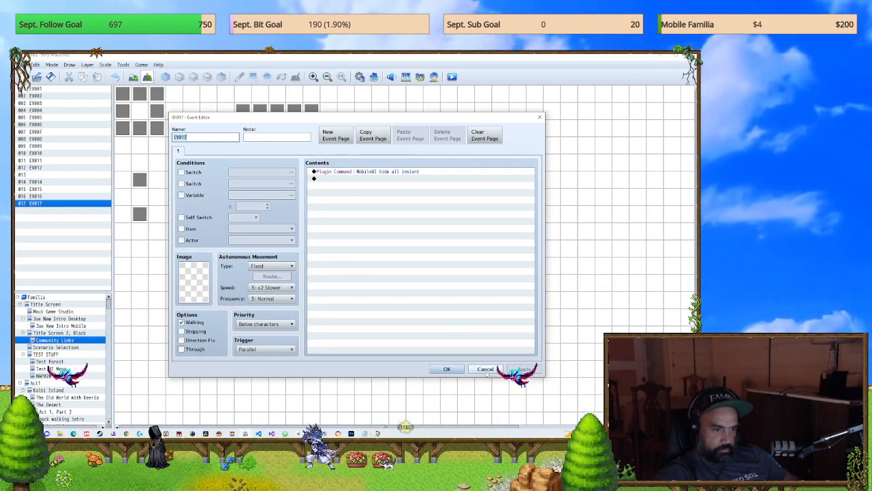
{"action": "left_click", "coordinate": [485, 368]}
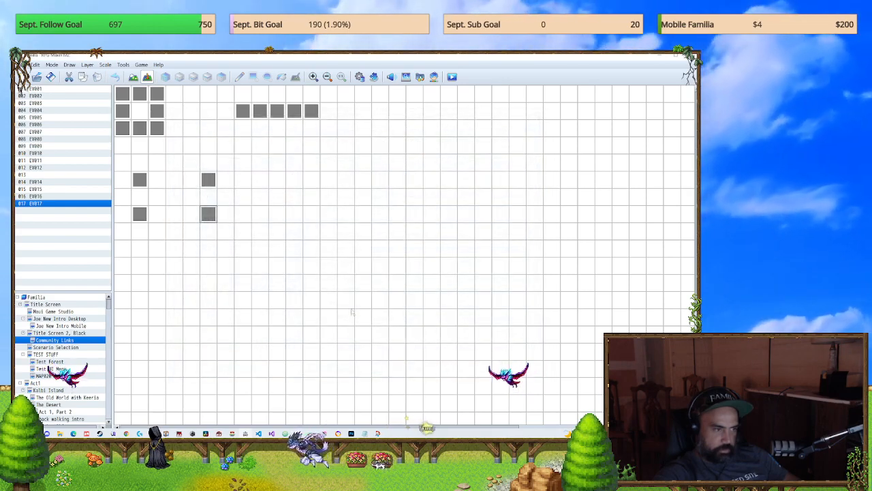
{"action": "left_click", "coordinate": [75, 347]}
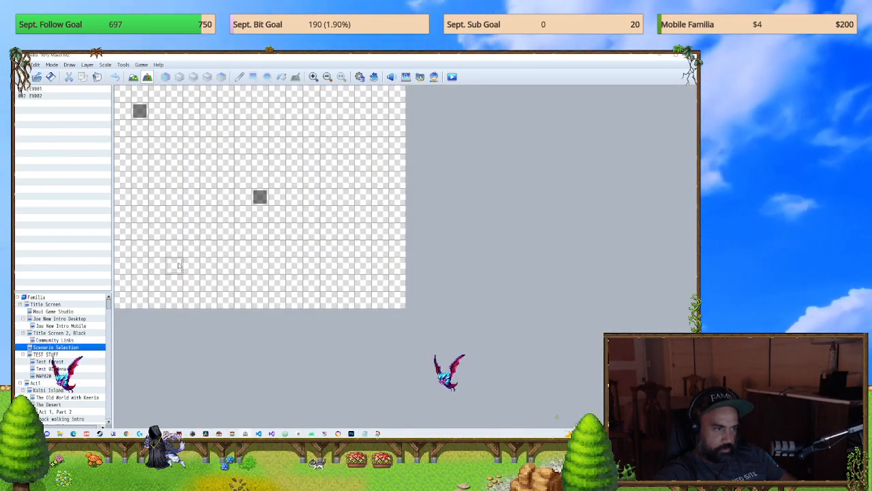
{"action": "key", "text": "ctrl+v"}
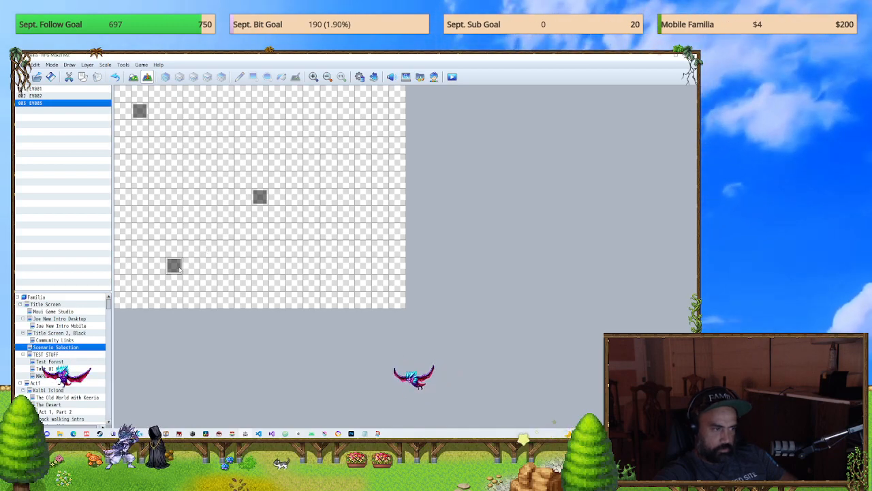
{"action": "left_click", "coordinate": [81, 355]}
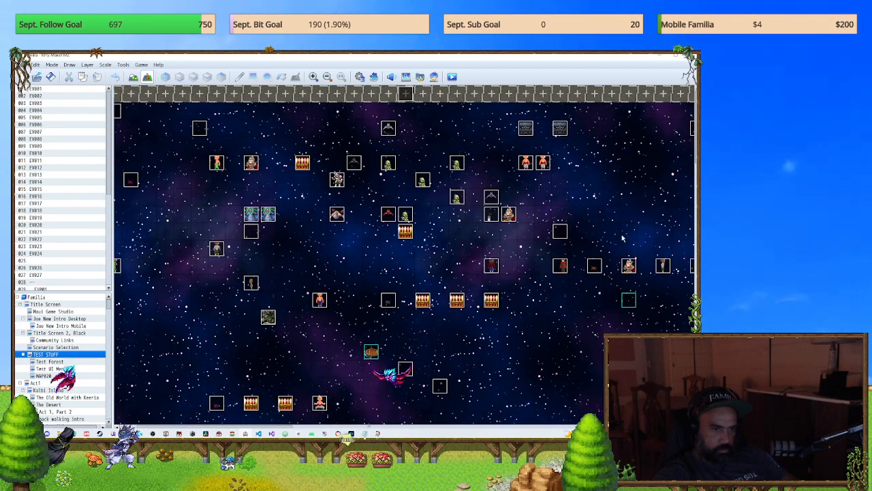
{"action": "key", "text": "ctrl+v"}
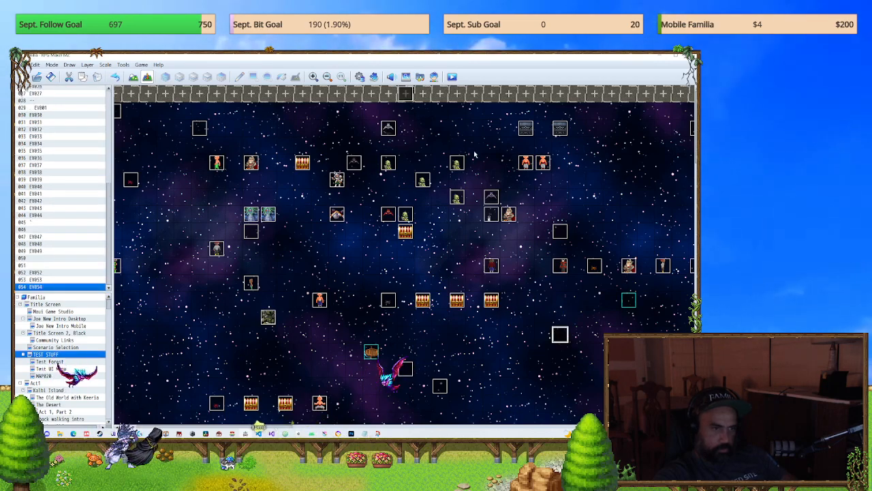
Step: Save the game changes, playtest a new game through to the party menu, and close the playtest
{"action": "left_click", "coordinate": [452, 77]}
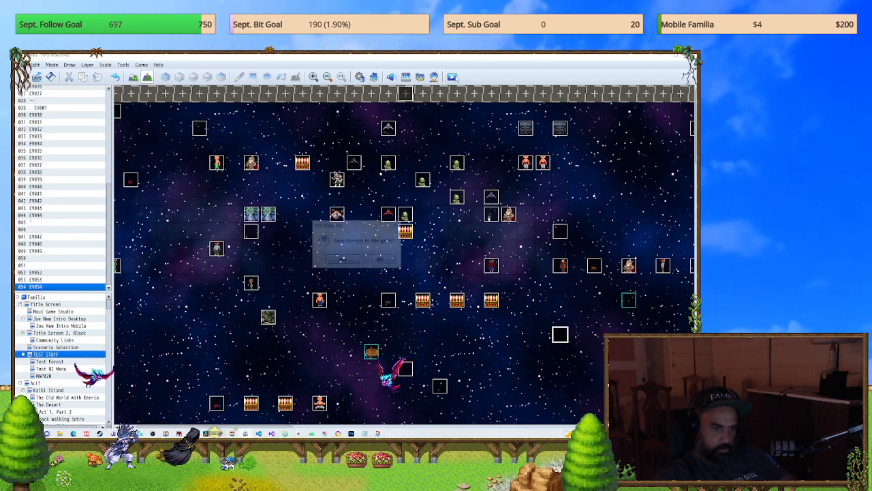
{"action": "left_click", "coordinate": [355, 261]}
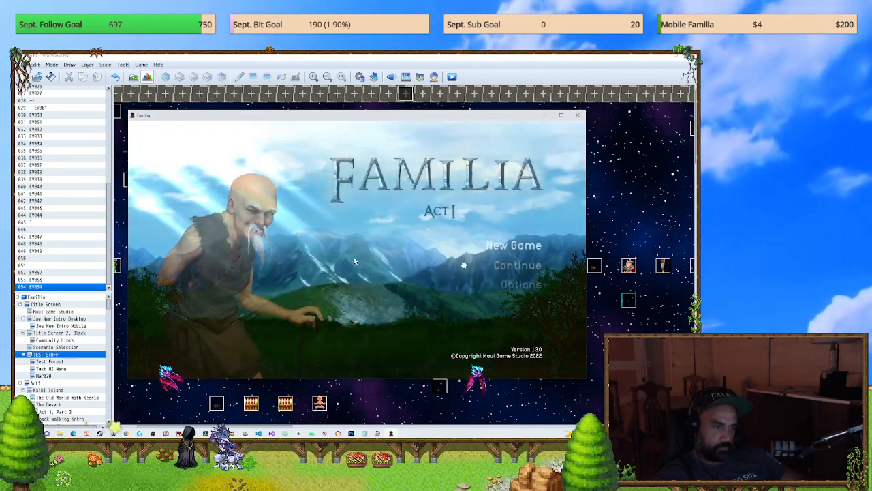
{"action": "key", "text": "Return"}
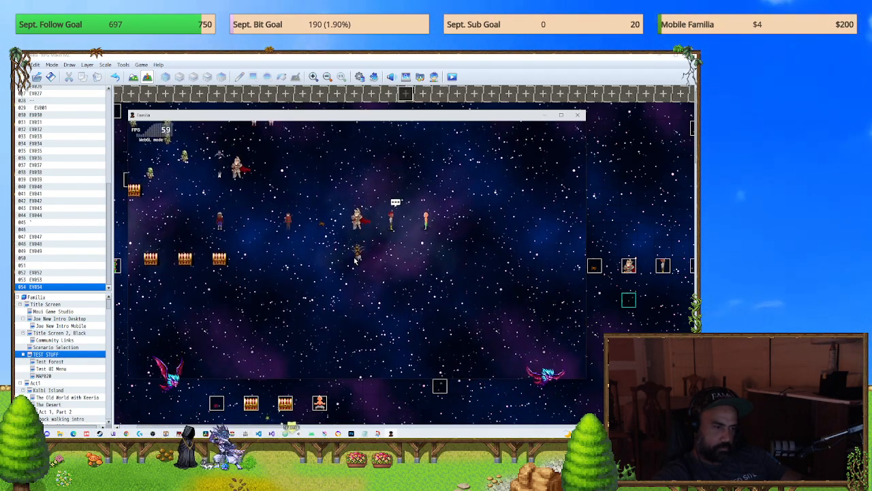
{"action": "key", "text": "Escape"}
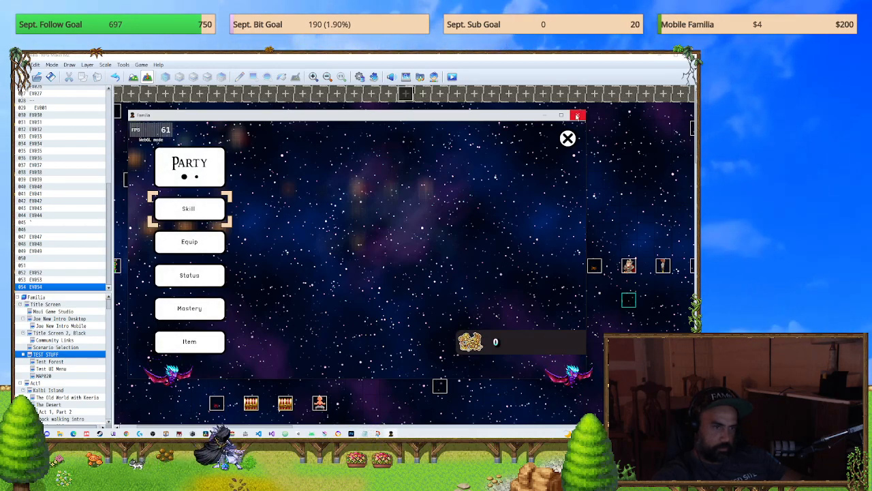
{"action": "left_click", "coordinate": [577, 117]}
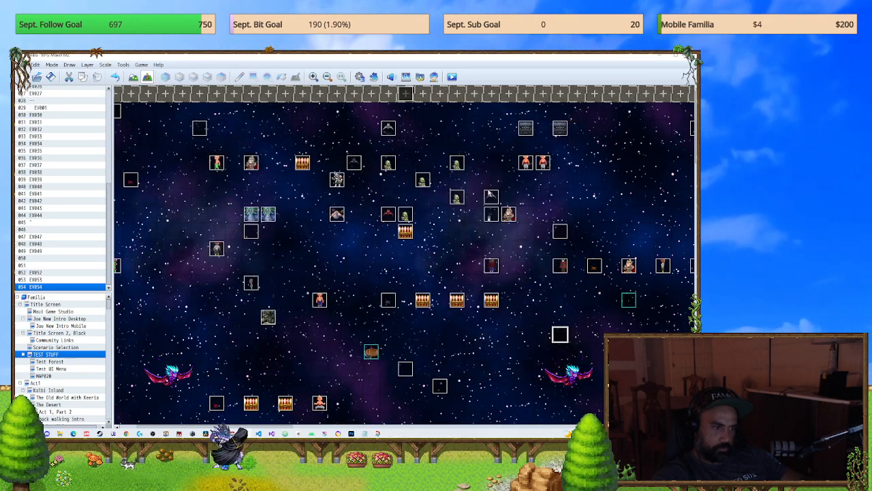
Step: Inspect the contents of EV054 in the TEST STUFF map and EV016 in the Community Links map
{"action": "double_click", "coordinate": [561, 336]}
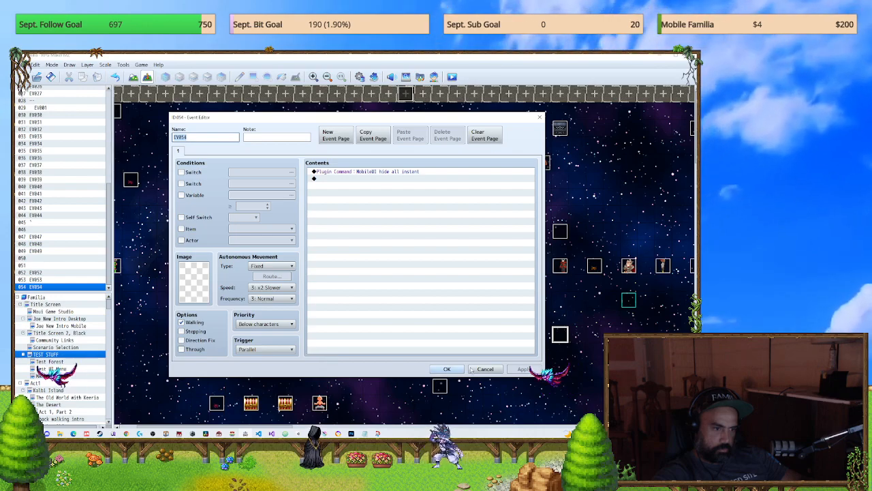
{"action": "left_click", "coordinate": [446, 369]}
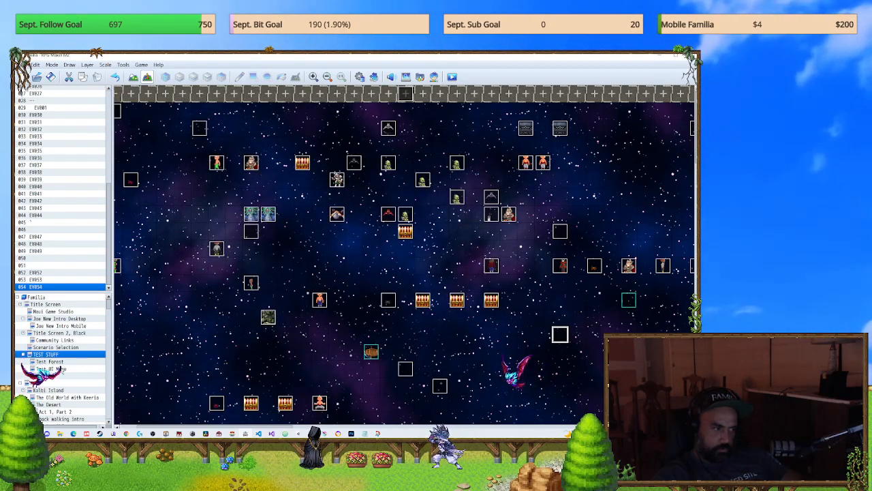
{"action": "left_click", "coordinate": [63, 340]}
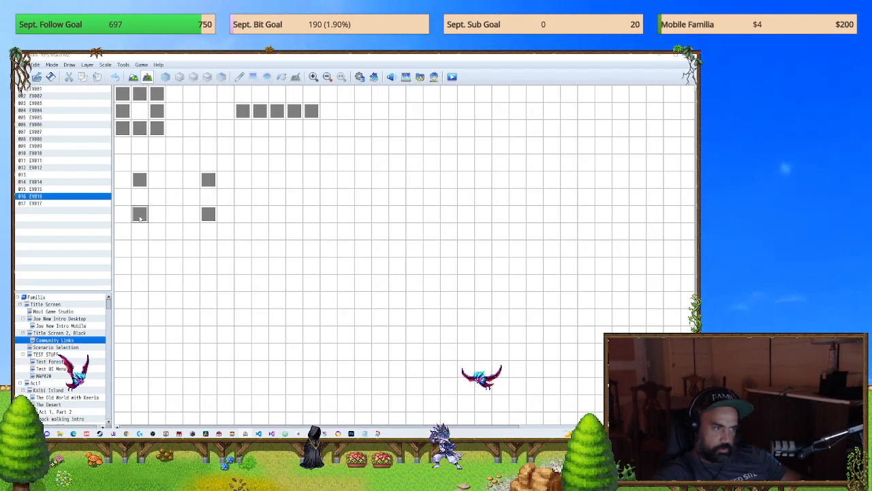
{"action": "double_click", "coordinate": [140, 216]}
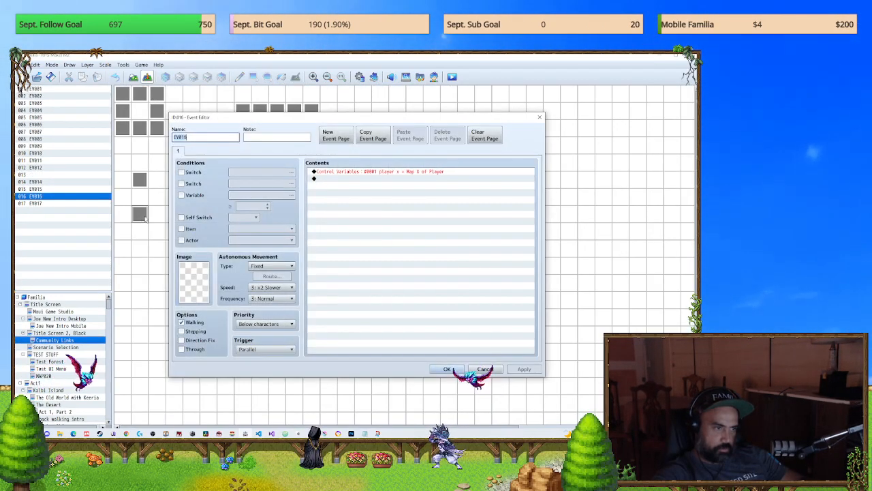
{"action": "left_click", "coordinate": [537, 119]}
Step: Copy the Control Switches #0025 Community Menu = ON command from Community Links EV001 to the end of EV054 in TEST STUFF
{"action": "double_click", "coordinate": [38, 90]}
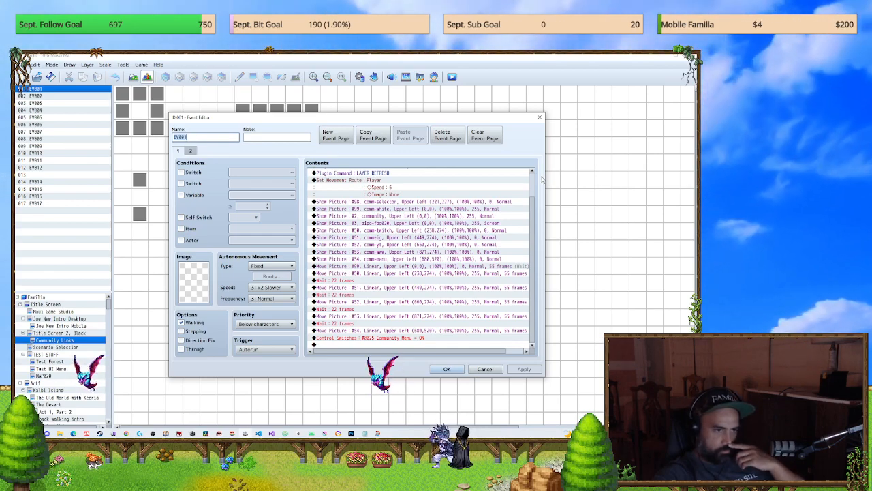
{"action": "scroll", "coordinate": [532, 206], "scroll_direction": "up", "scroll_amount": 1}
{"action": "scroll", "coordinate": [531, 197], "scroll_direction": "down", "scroll_amount": 2}
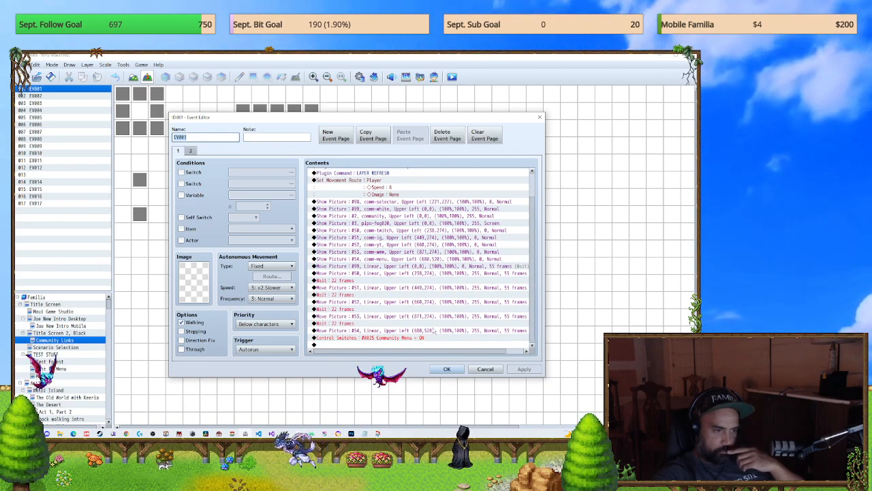
{"action": "left_click", "coordinate": [423, 337]}
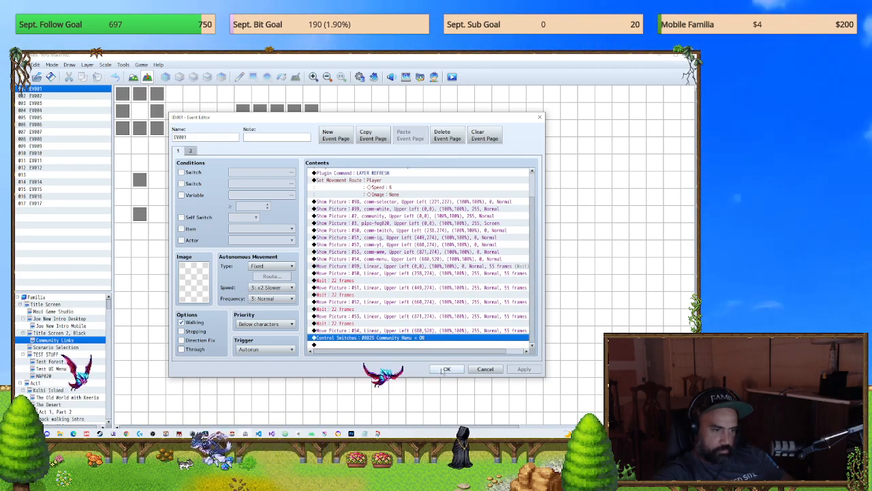
{"action": "key", "text": "Escape"}
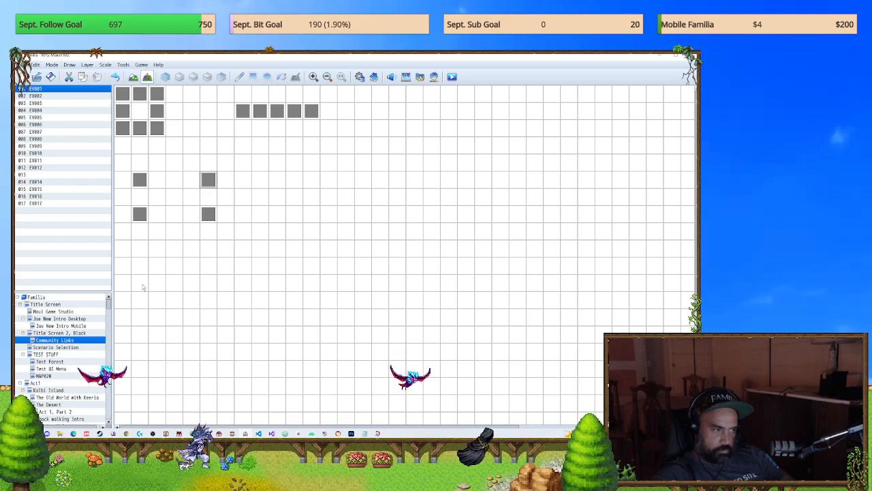
{"action": "left_click", "coordinate": [46, 355]}
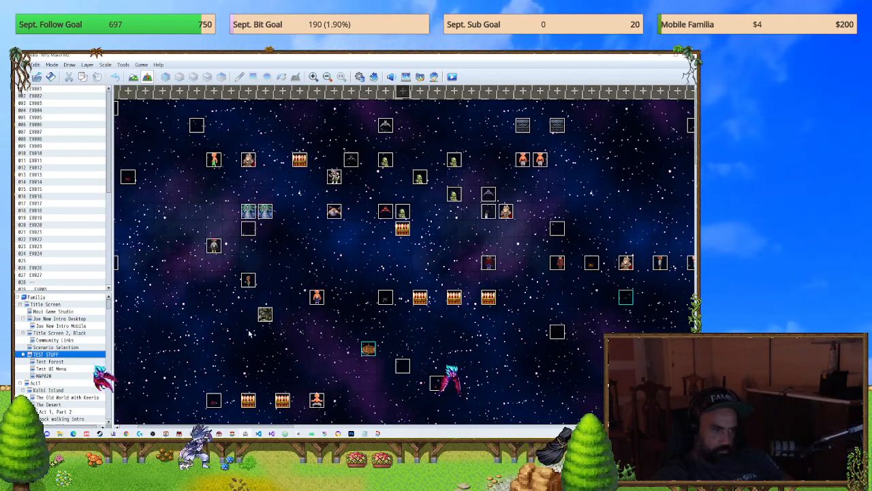
{"action": "double_click", "coordinate": [553, 331]}
{"action": "key", "text": "ctrl+v"}
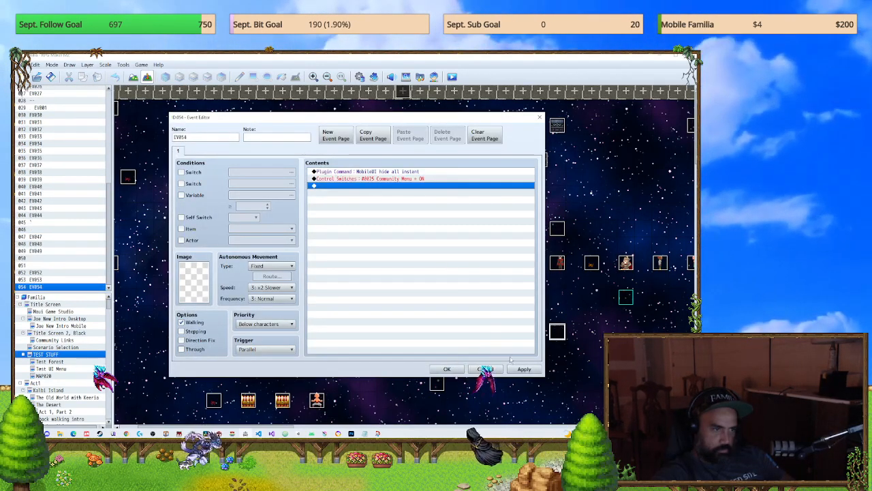
{"action": "left_click", "coordinate": [516, 370]}
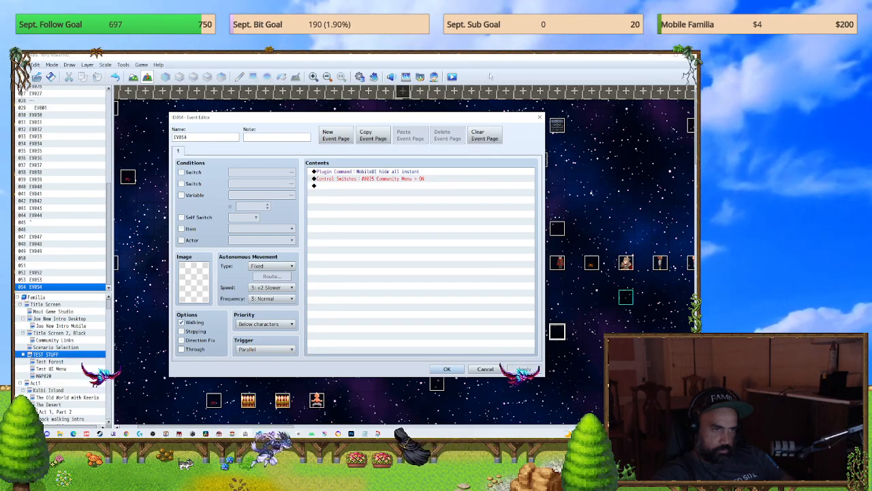
{"action": "left_click", "coordinate": [449, 80]}
{"action": "left_click", "coordinate": [447, 369]}
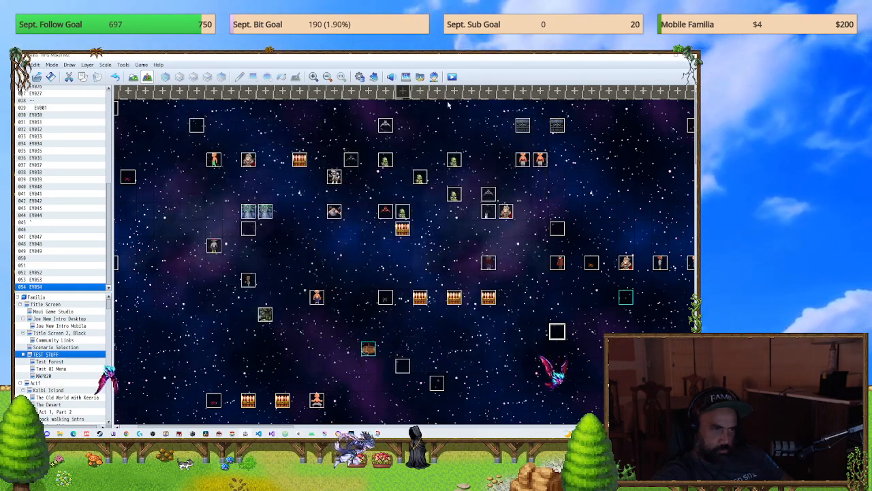
Step: Save the game changes and playtest a new game with the updated EV054, opening the party menu
{"action": "left_click", "coordinate": [451, 76]}
{"action": "left_click", "coordinate": [353, 262]}
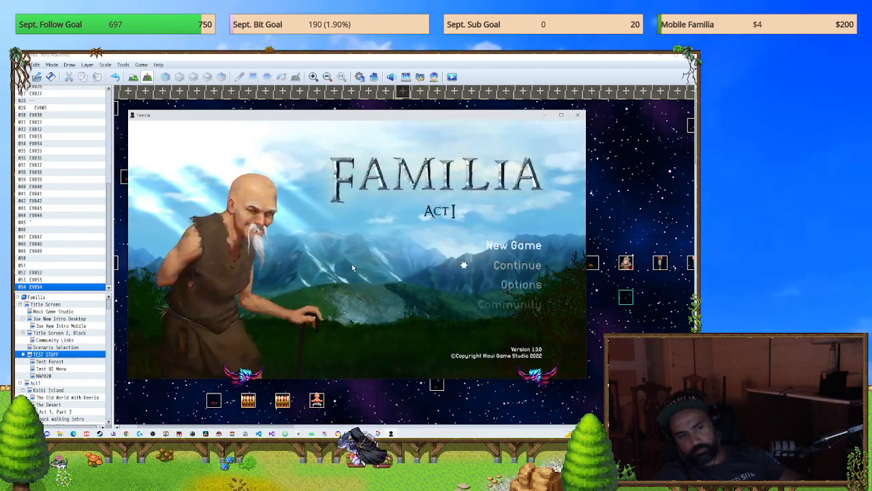
{"action": "key", "text": "Return"}
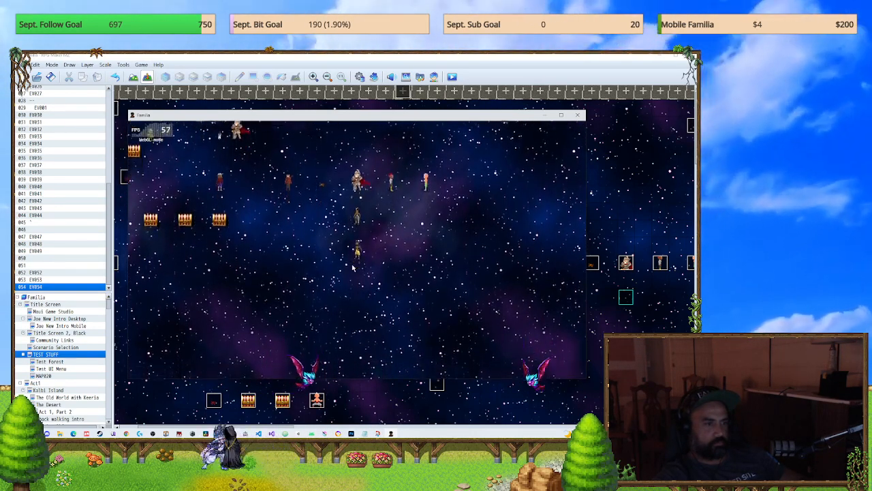
{"action": "key", "text": "Escape"}
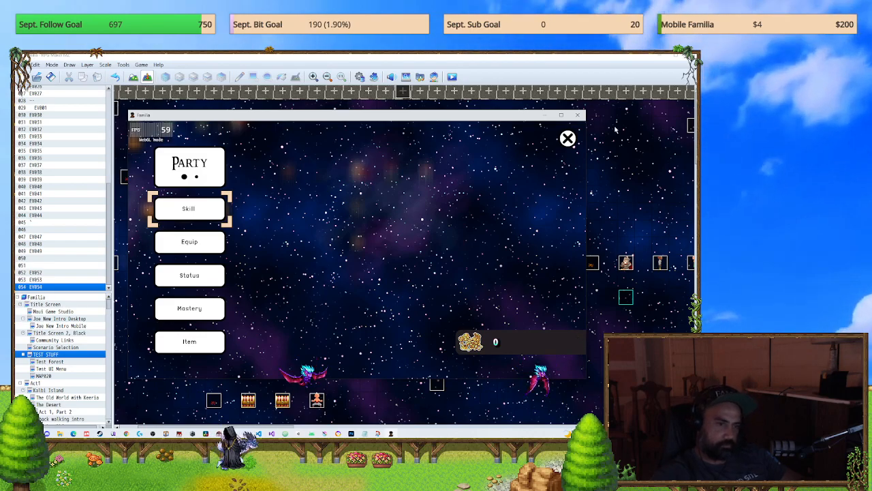
Step: Close the playtest and open common event 0064 BUTTON MENU CLOSE in the database
{"action": "left_click", "coordinate": [578, 115]}
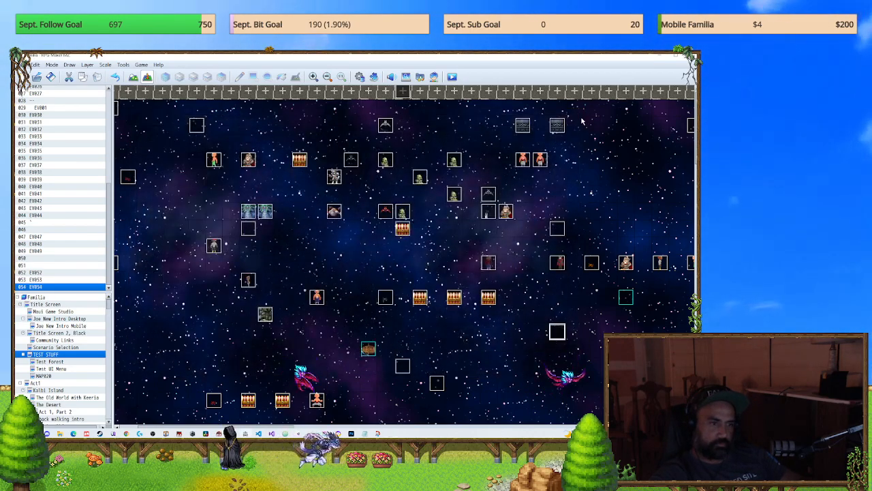
{"action": "key", "text": "F9"}
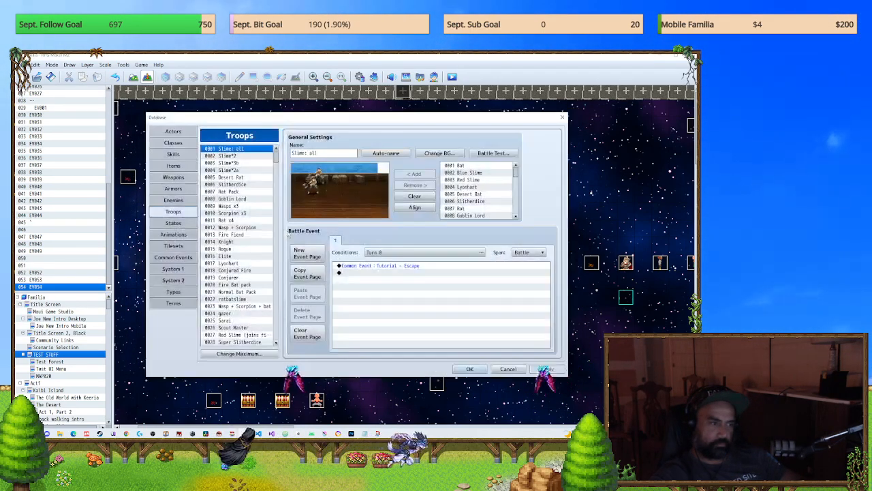
{"action": "left_click", "coordinate": [173, 234]}
{"action": "left_click", "coordinate": [173, 245]}
{"action": "left_click", "coordinate": [176, 269]}
{"action": "left_click", "coordinate": [173, 257]}
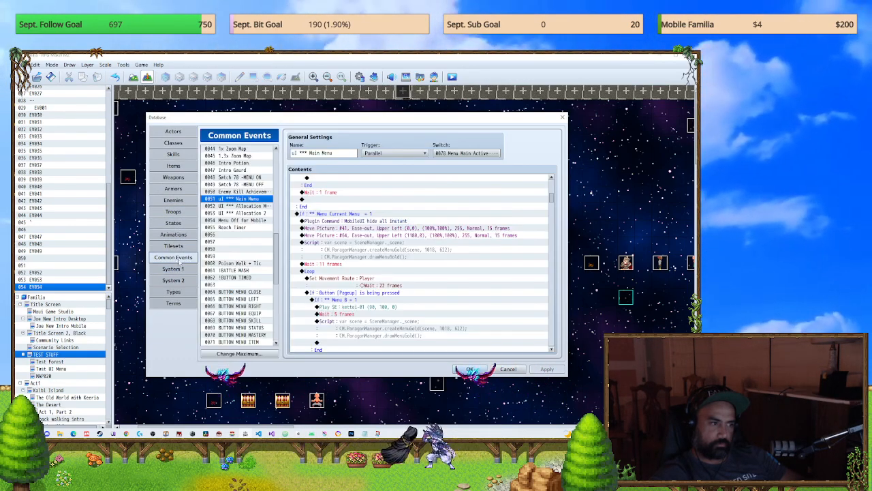
{"action": "left_click", "coordinate": [240, 292]}
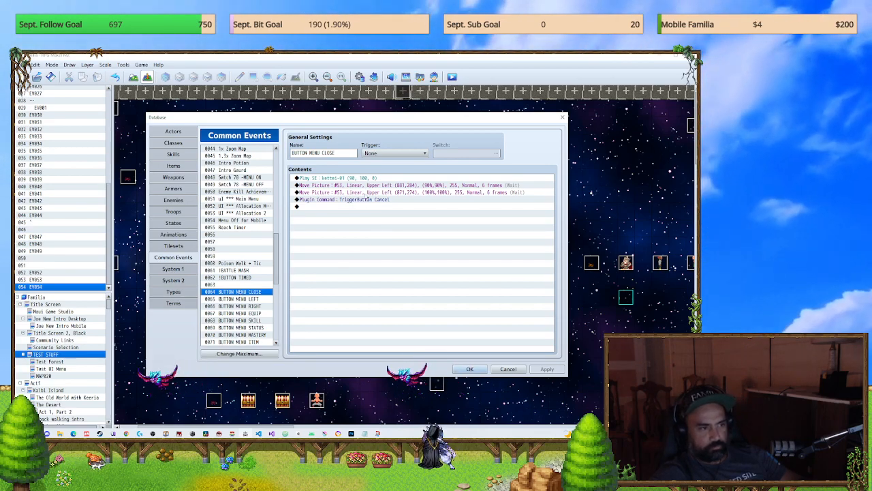
Step: Set the picture number to 64 in both Move Picture commands of BUTTON MENU CLOSE and accept the database changes
{"action": "left_click", "coordinate": [366, 186]}
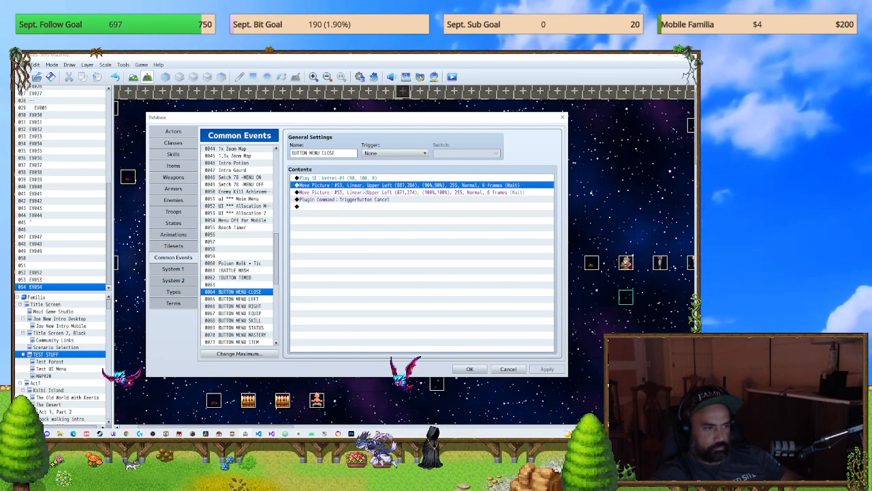
{"action": "key", "text": "Return"}
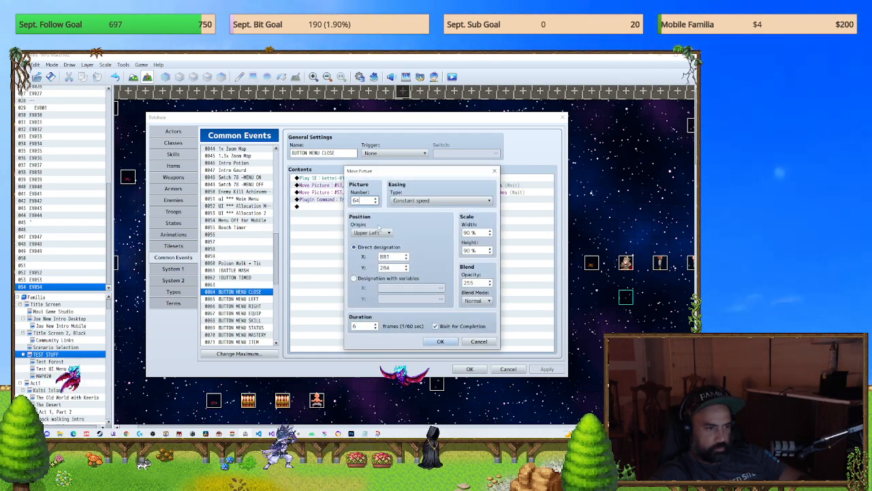
{"action": "left_click", "coordinate": [448, 341]}
{"action": "left_click", "coordinate": [382, 199]}
{"action": "key", "text": "Up"}
{"action": "key", "text": "space"}
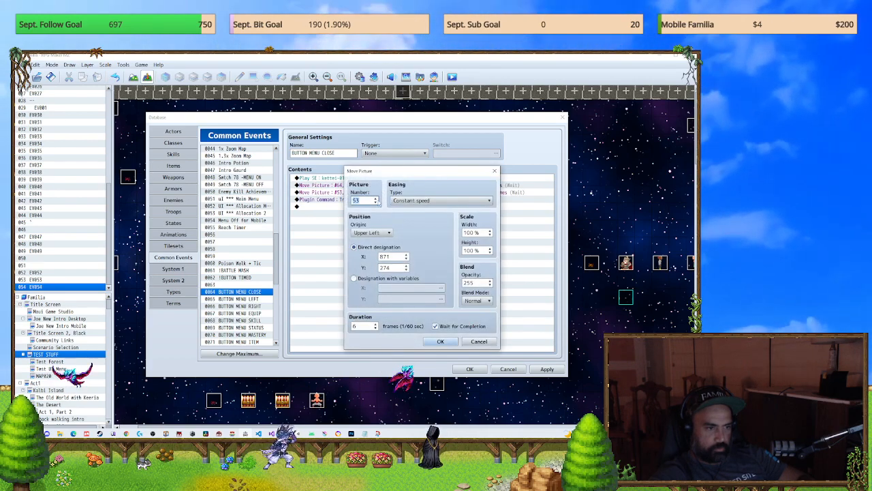
{"action": "type", "text": "6"}
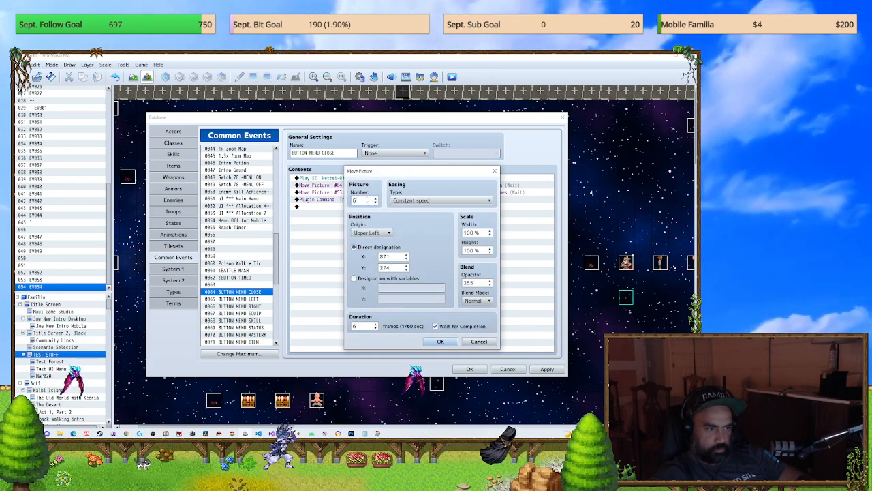
{"action": "type", "text": "4"}
{"action": "key", "text": "Return"}
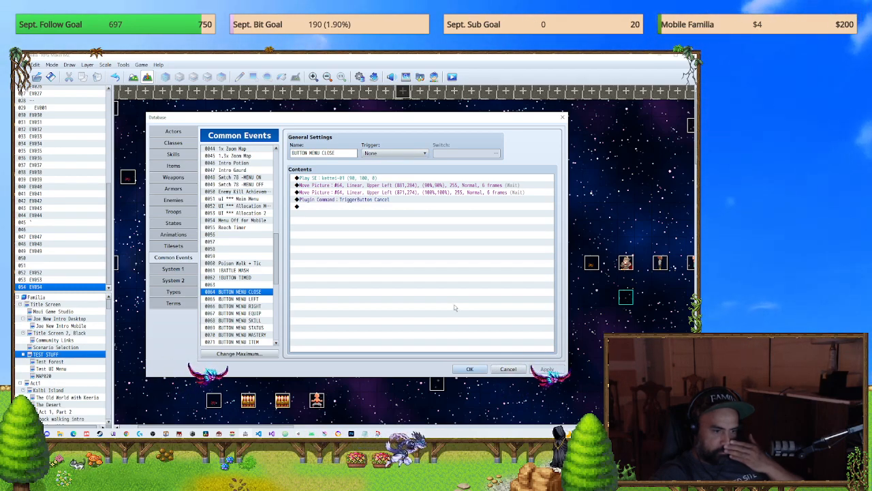
{"action": "left_click", "coordinate": [468, 370]}
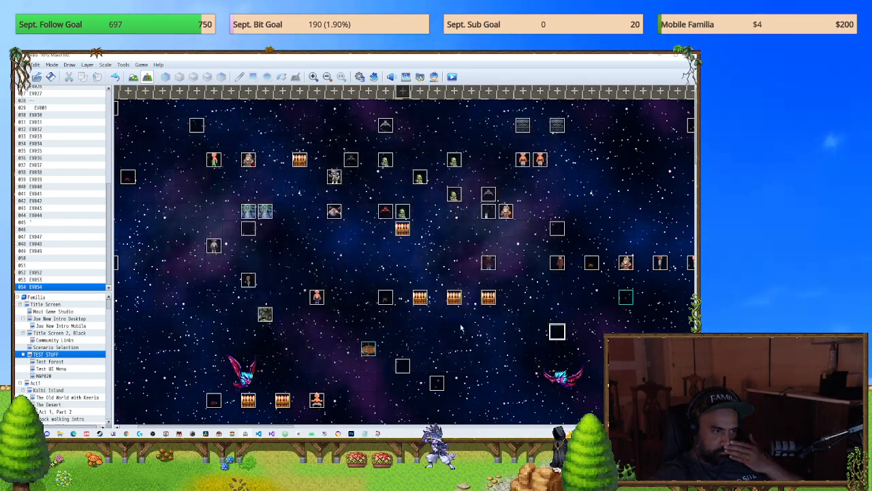
Step: Save the game changes, playtest a new game up to the party menu, and close the playtest
{"action": "left_click", "coordinate": [453, 77]}
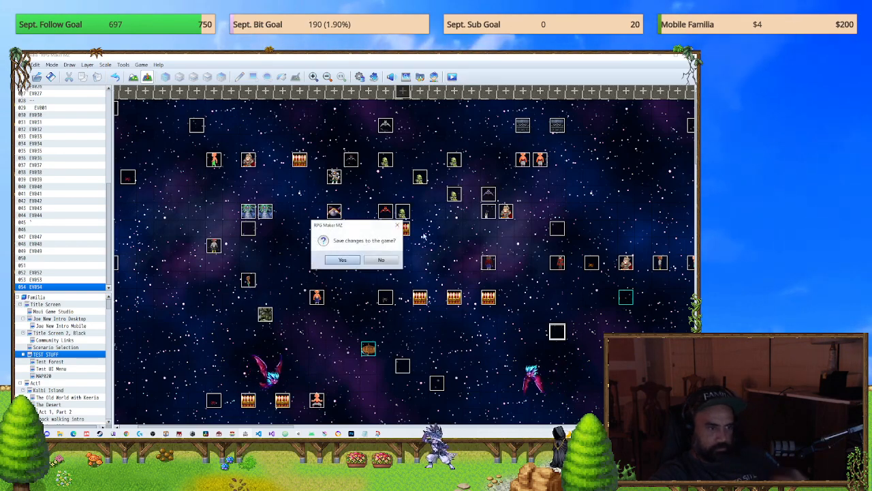
{"action": "left_click", "coordinate": [354, 261]}
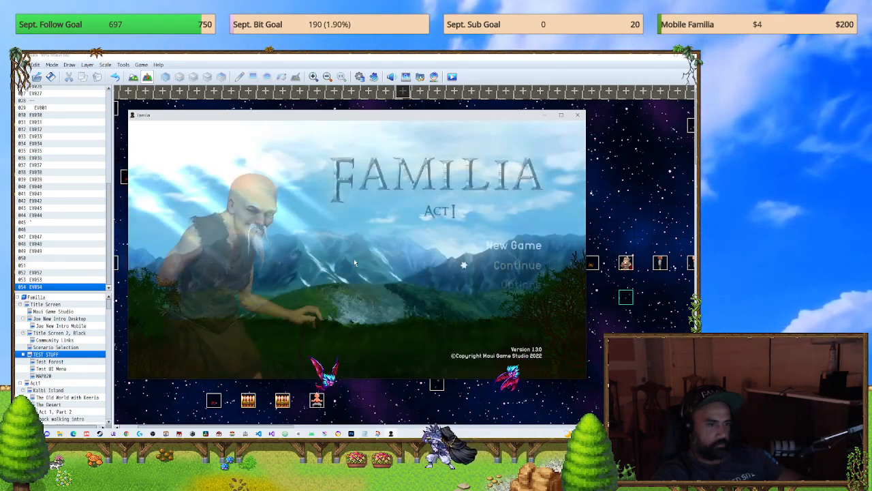
{"action": "key", "text": "Return"}
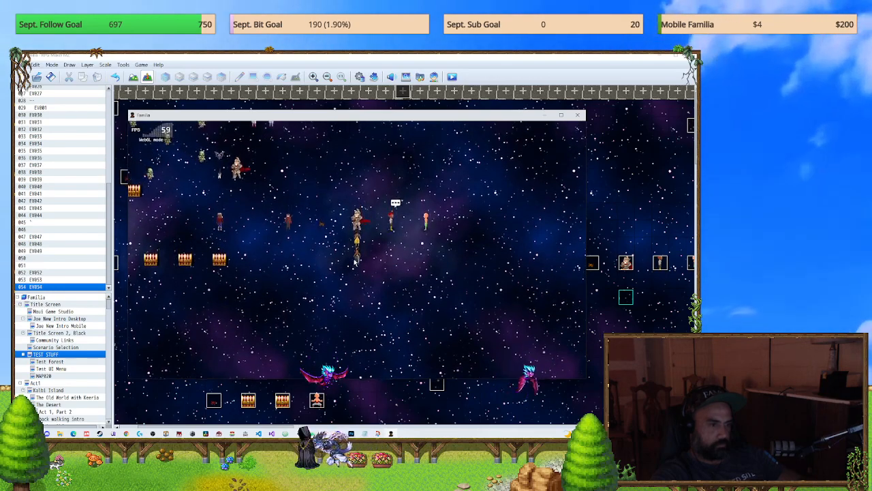
{"action": "key", "text": "Escape"}
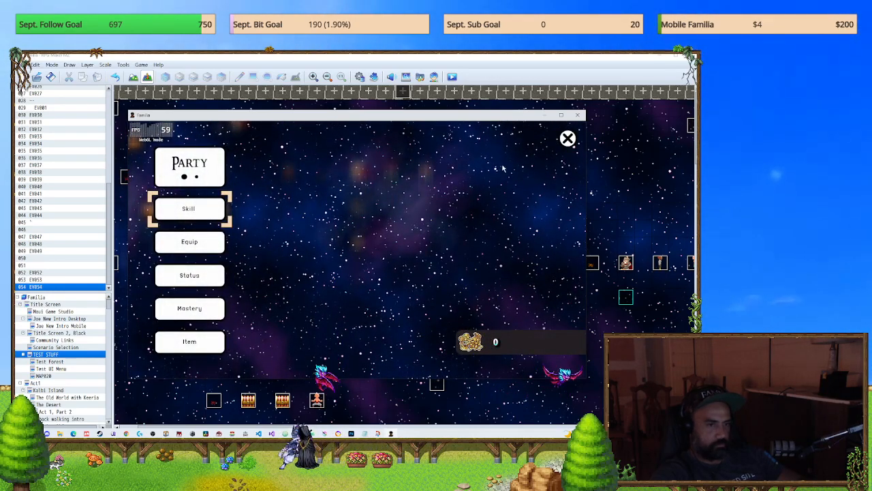
{"action": "left_click", "coordinate": [578, 115]}
Step: Inspect the contents of EV001 and the row of selector events EV007, EV004, EV005 and EV006 in the Community Links map
{"action": "left_click", "coordinate": [56, 341]}
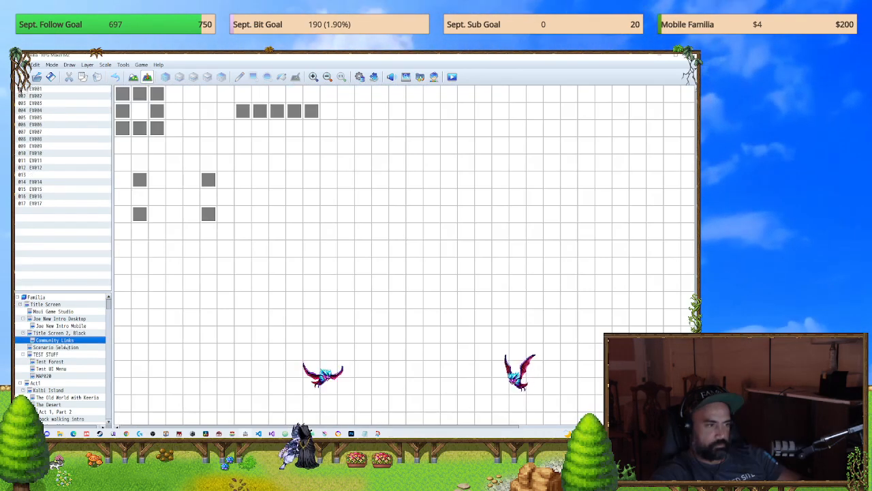
{"action": "double_click", "coordinate": [209, 179]}
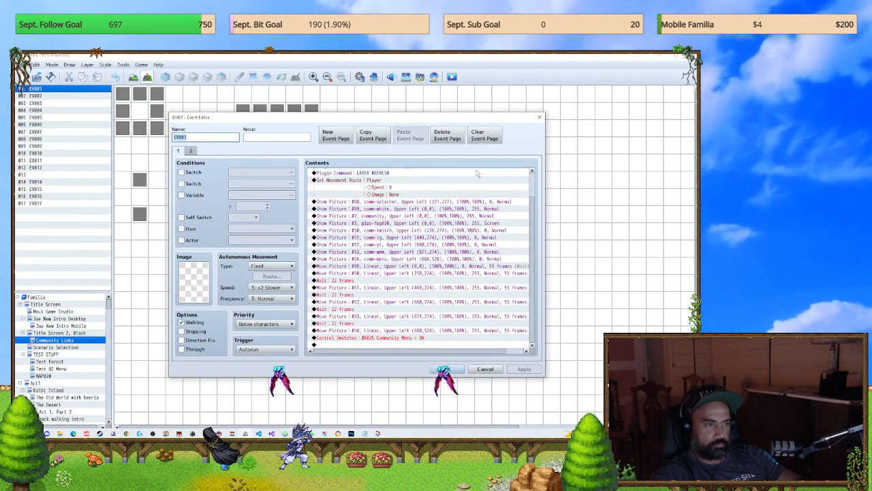
{"action": "key", "text": "Escape"}
{"action": "double_click", "coordinate": [245, 118]}
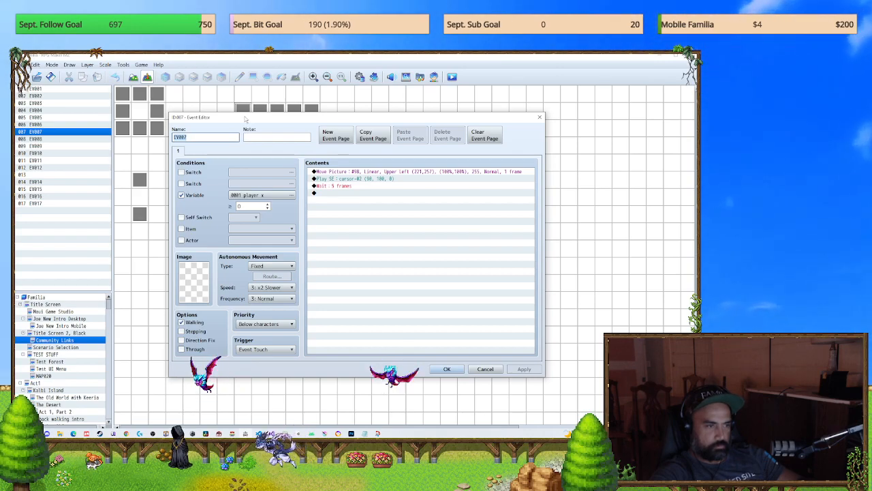
{"action": "key", "text": "Escape"}
{"action": "double_click", "coordinate": [256, 119]}
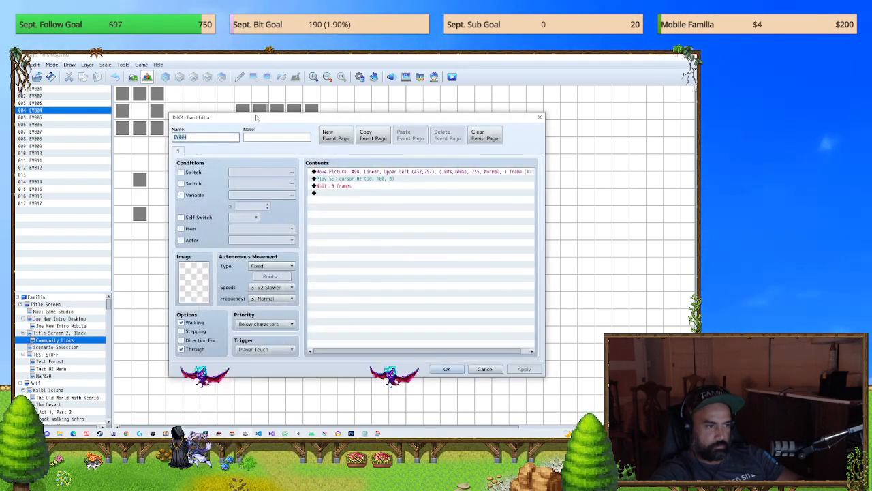
{"action": "key", "text": "Escape"}
{"action": "double_click", "coordinate": [277, 116]}
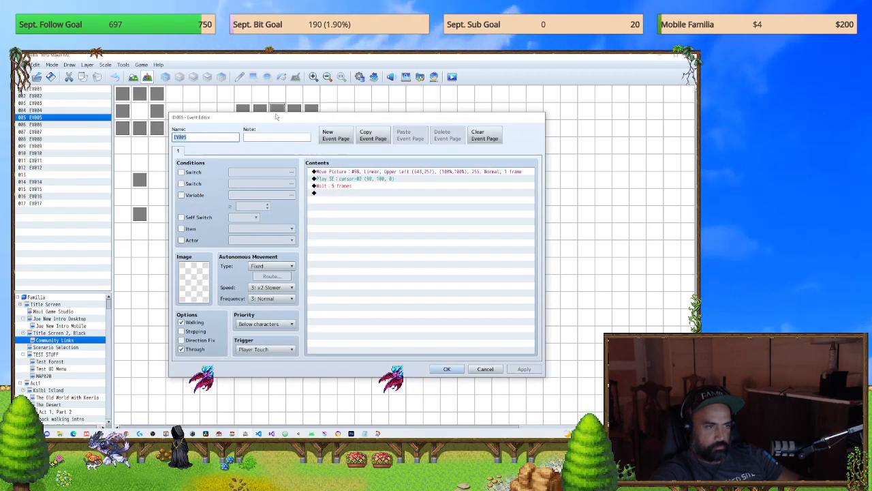
{"action": "key", "text": "Escape"}
{"action": "double_click", "coordinate": [294, 110]}
{"action": "key", "text": "Escape"}
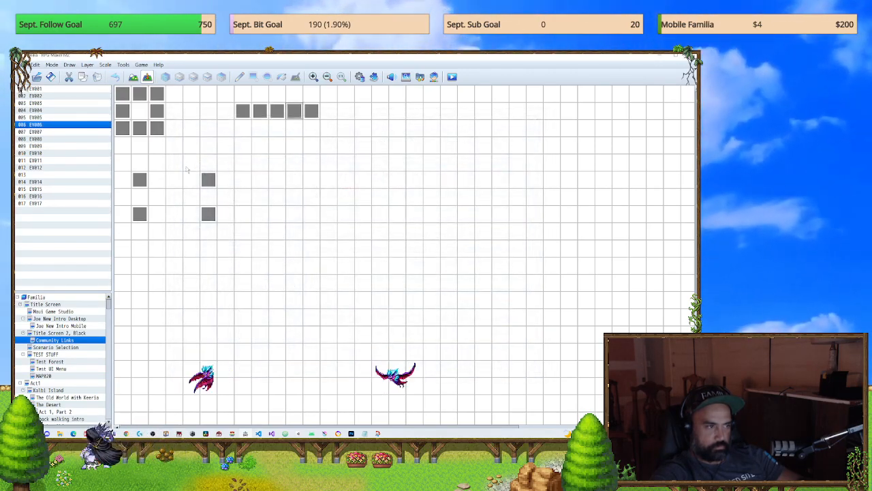
Step: Examine the event pages of EV015 and the player movement route in EV010 of the Community Links map
{"action": "double_click", "coordinate": [208, 180]}
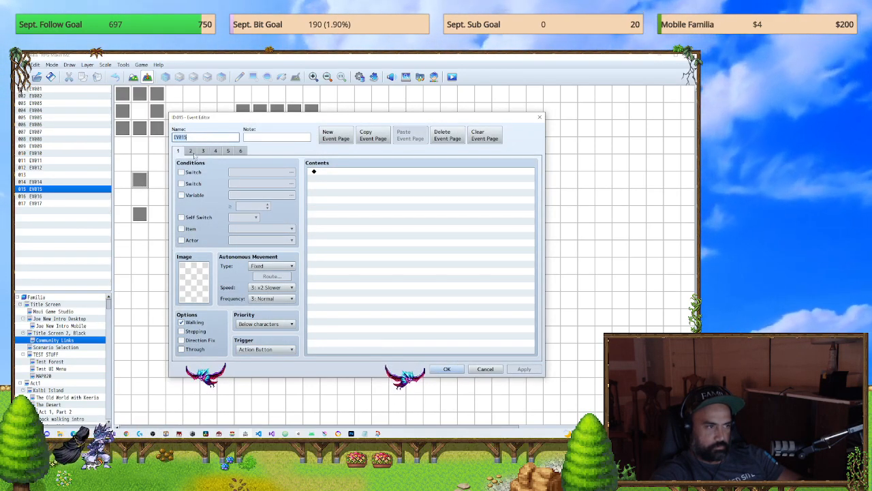
{"action": "left_click", "coordinate": [202, 150]}
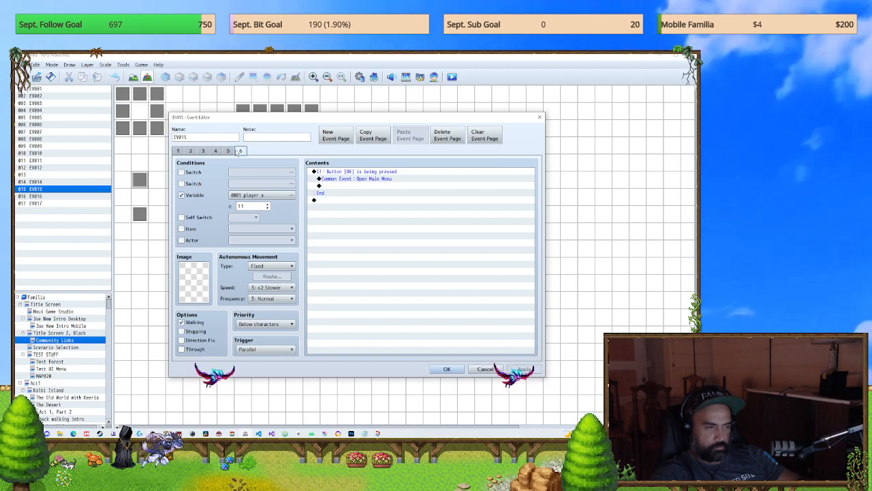
{"action": "left_click", "coordinate": [540, 117]}
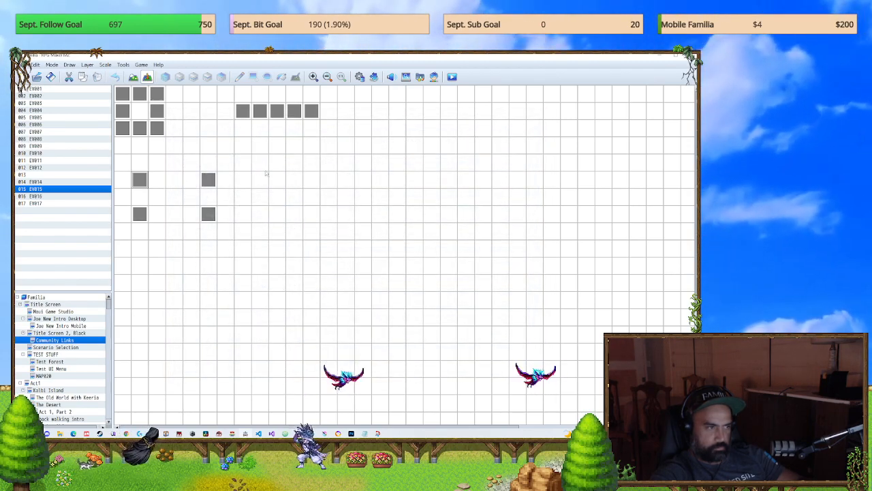
{"action": "double_click", "coordinate": [160, 127]}
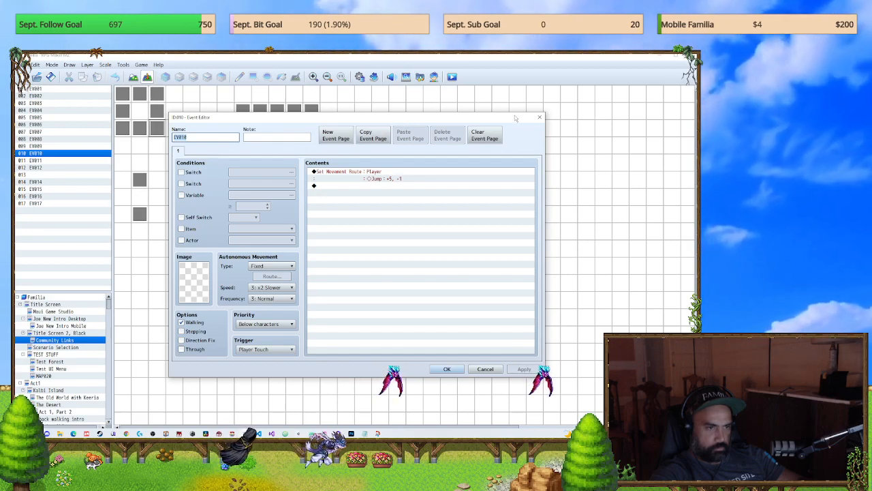
{"action": "left_click", "coordinate": [540, 117]}
Step: Review both event pages of Community Links EV001, including the full picture setup commands on page 1, and close the event
{"action": "double_click", "coordinate": [208, 179]}
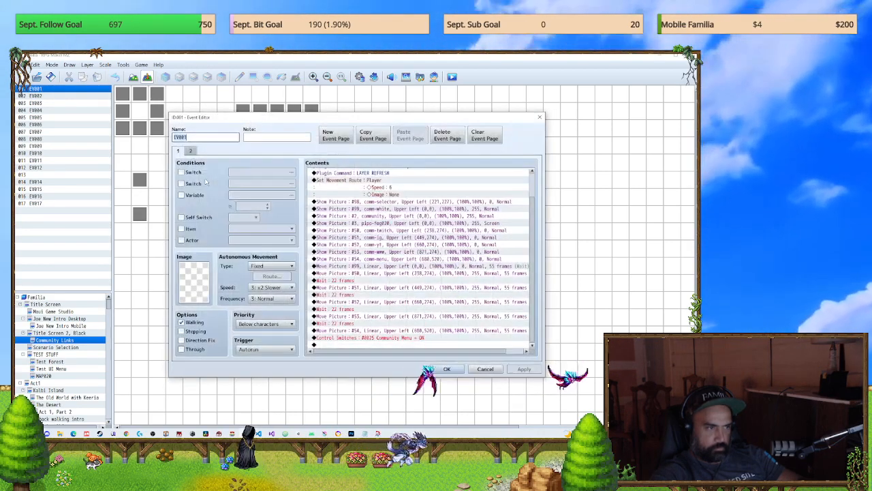
{"action": "left_click", "coordinate": [192, 150]}
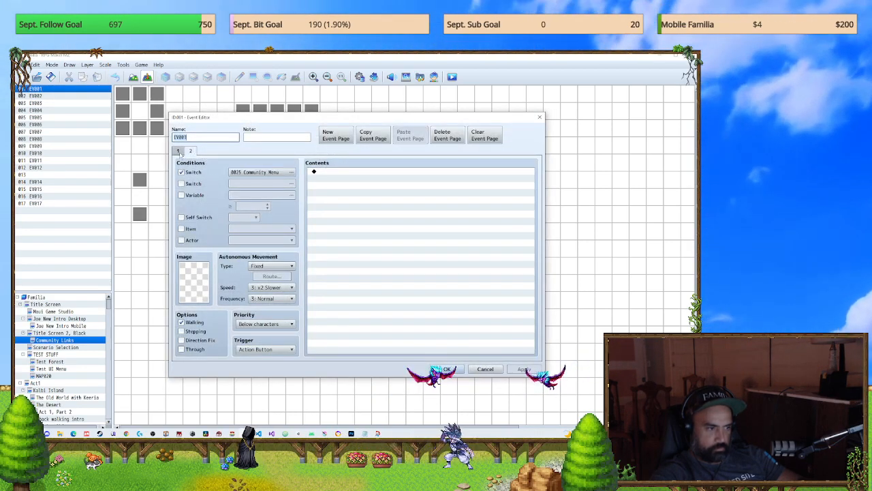
{"action": "left_click", "coordinate": [178, 151]}
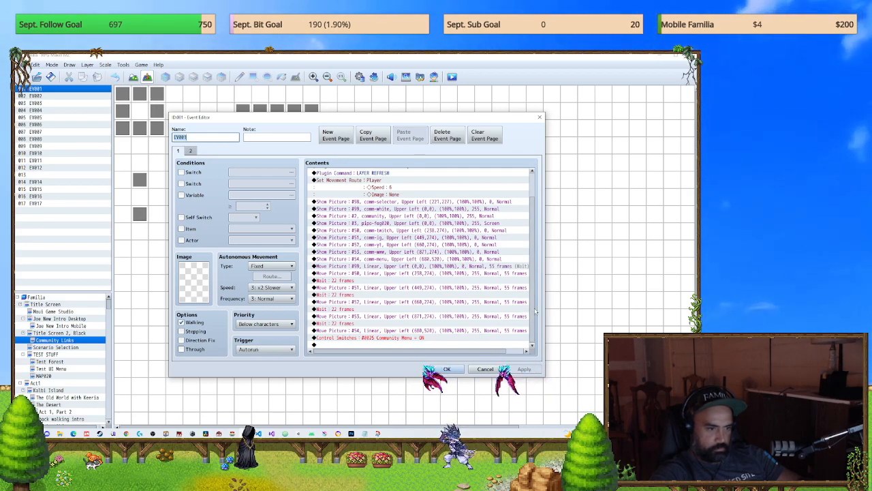
{"action": "scroll", "coordinate": [530, 306], "scroll_direction": "up", "scroll_amount": 2}
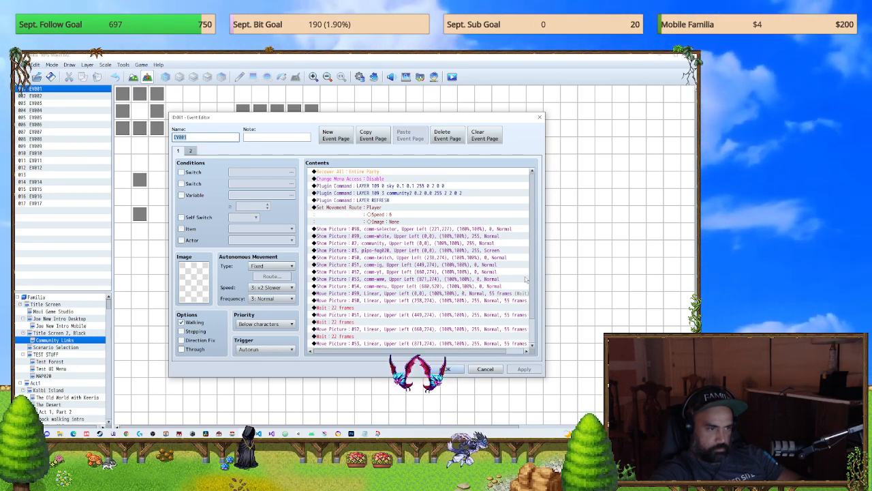
{"action": "scroll", "coordinate": [527, 314], "scroll_direction": "down", "scroll_amount": 2}
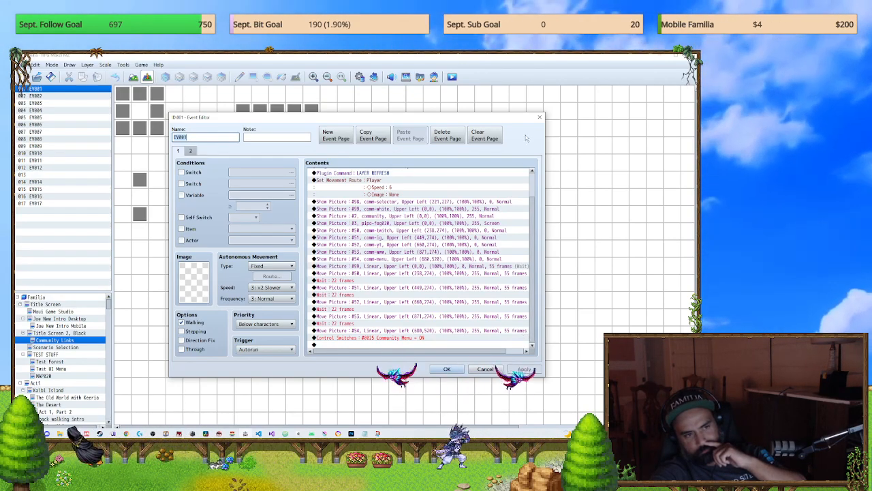
{"action": "left_click", "coordinate": [539, 118]}
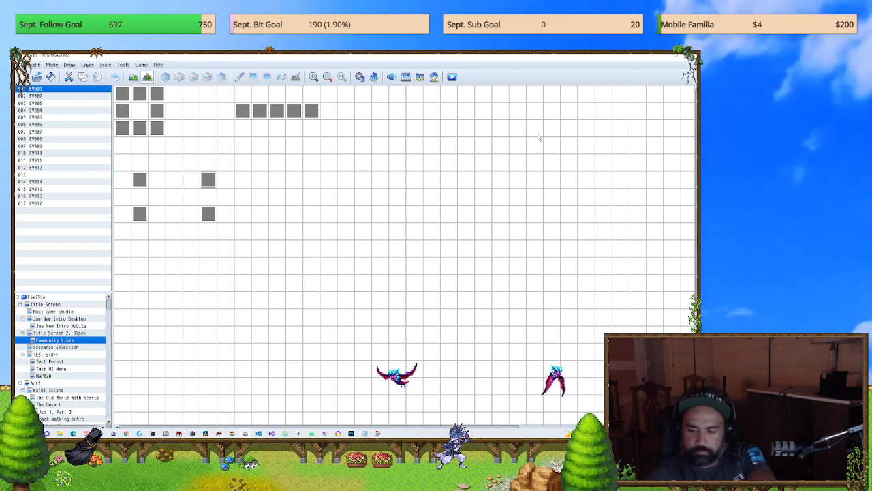
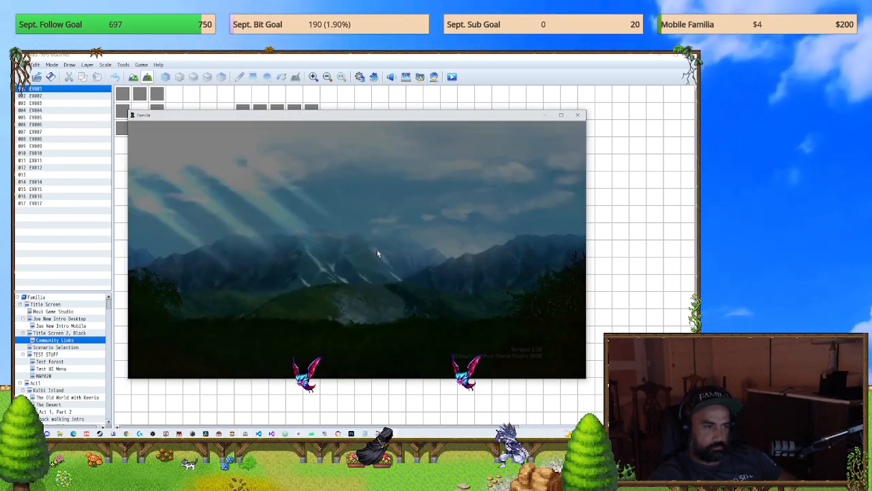
Step: Start a new game in the playtest, check the party menu, and close the playtest
{"action": "key", "text": "Return"}
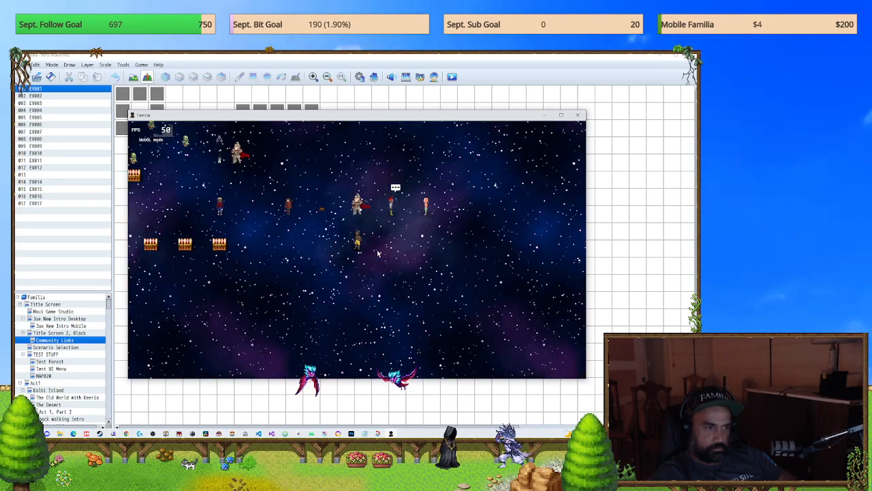
{"action": "key", "text": "Escape"}
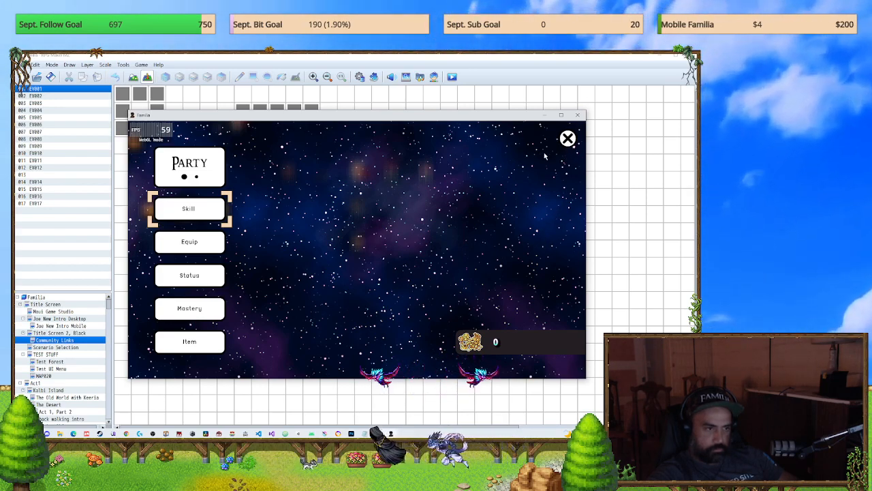
{"action": "left_click", "coordinate": [578, 114]}
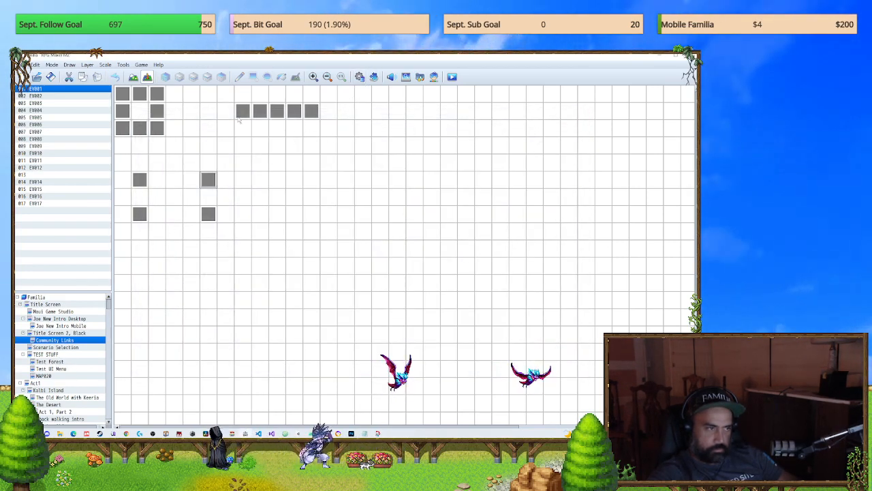
Step: Review the common events 0051 uI *** Main Menu and 0054 Menu Off for Mobile in the database
{"action": "left_click", "coordinate": [372, 75]}
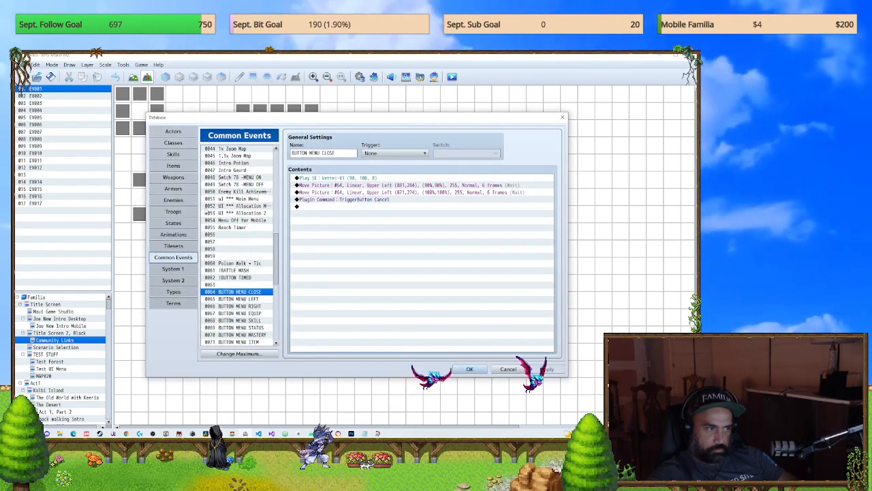
{"action": "left_click", "coordinate": [241, 198]}
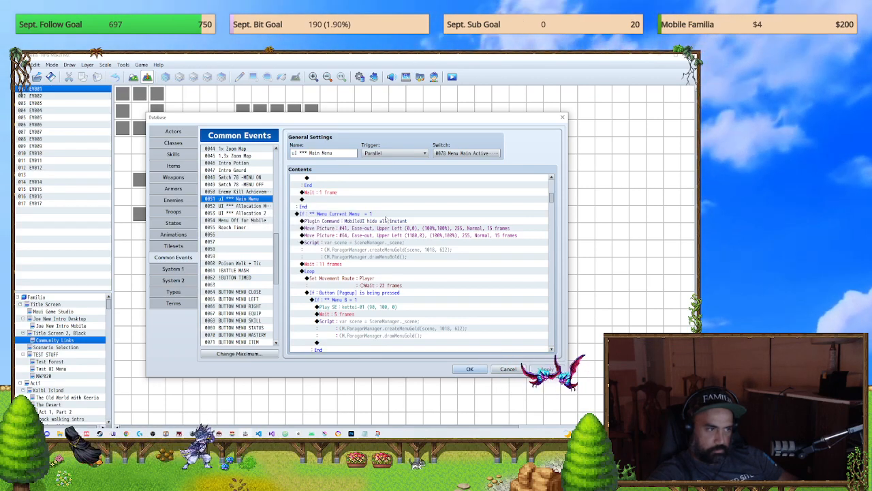
{"action": "left_click", "coordinate": [258, 221]}
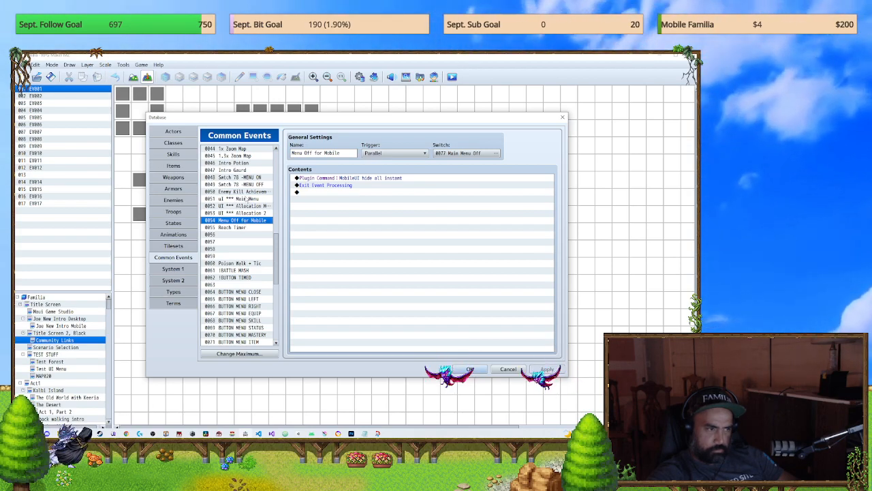
Step: Examine the Main Menu common event around its MobileUI hide all instant command and the Cancel button branch, and close the database without changes
{"action": "left_click", "coordinate": [246, 199]}
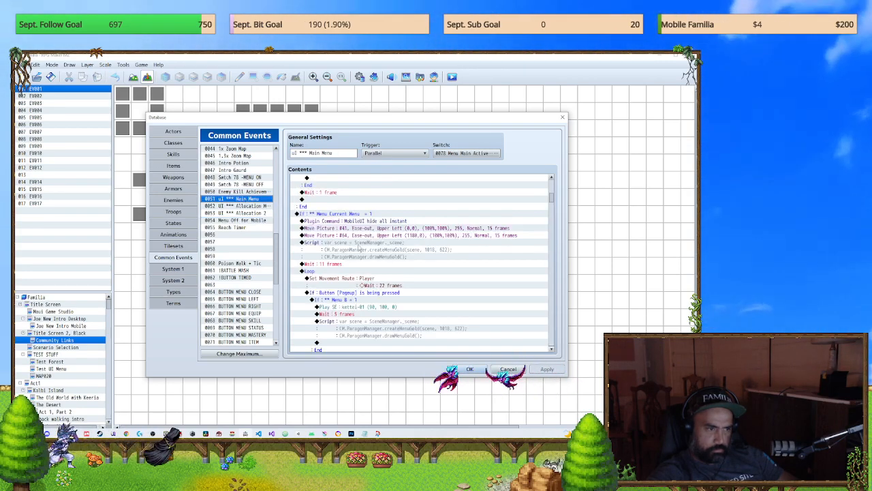
{"action": "scroll", "coordinate": [424, 264], "scroll_direction": "up", "scroll_amount": 2}
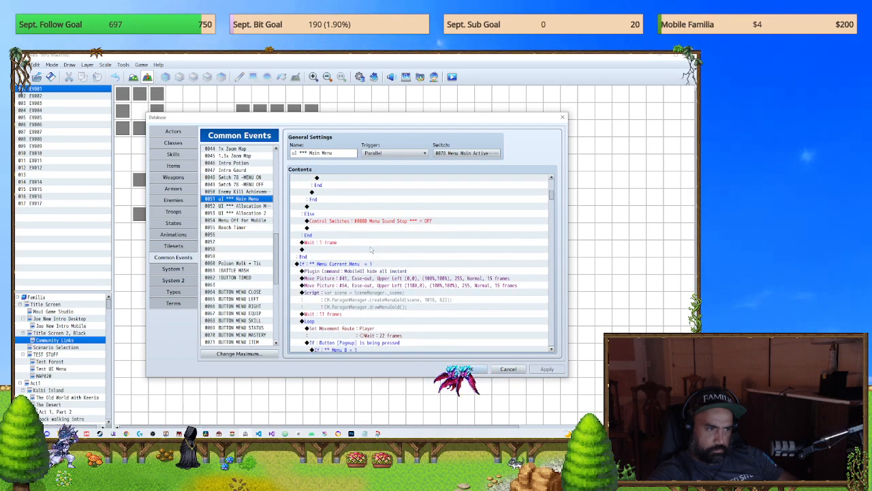
{"action": "scroll", "coordinate": [369, 249], "scroll_direction": "down", "scroll_amount": 1}
{"action": "scroll", "coordinate": [371, 251], "scroll_direction": "down", "scroll_amount": 1}
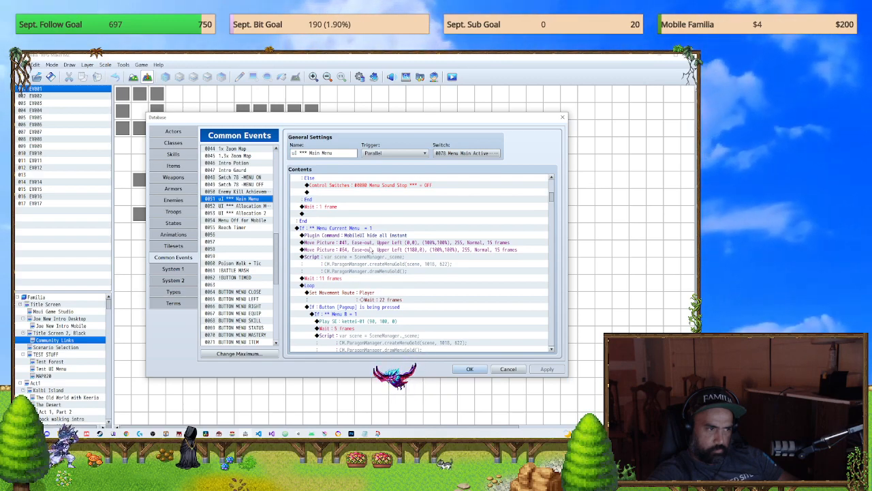
{"action": "scroll", "coordinate": [371, 251], "scroll_direction": "down", "scroll_amount": 2}
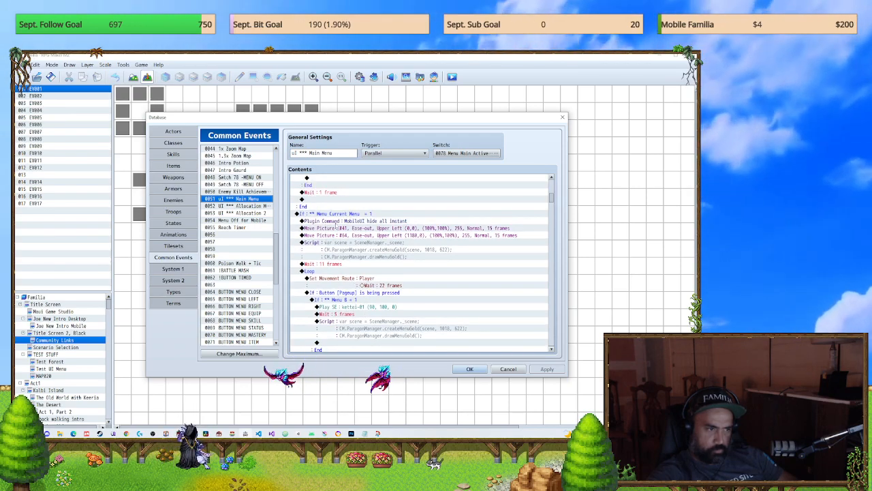
{"action": "left_click", "coordinate": [336, 222]}
{"action": "scroll", "coordinate": [354, 252], "scroll_direction": "up", "scroll_amount": 6}
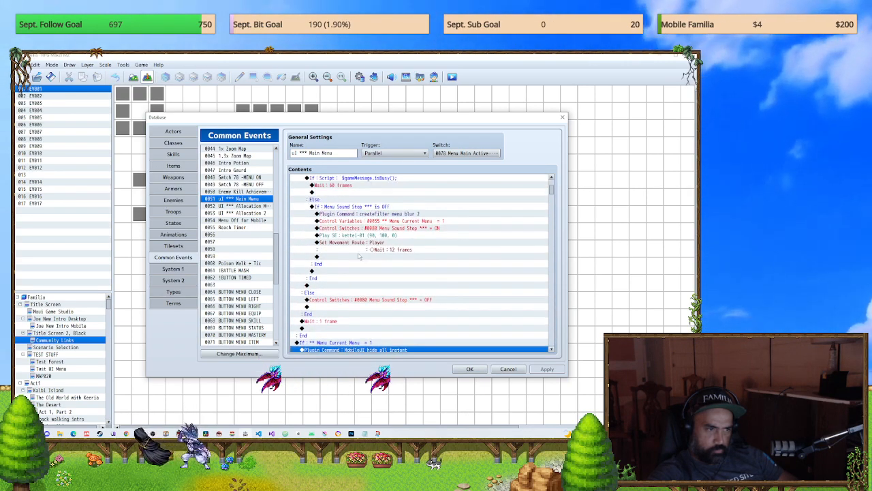
{"action": "scroll", "coordinate": [359, 256], "scroll_direction": "up", "scroll_amount": 3}
{"action": "scroll", "coordinate": [354, 255], "scroll_direction": "down", "scroll_amount": 2}
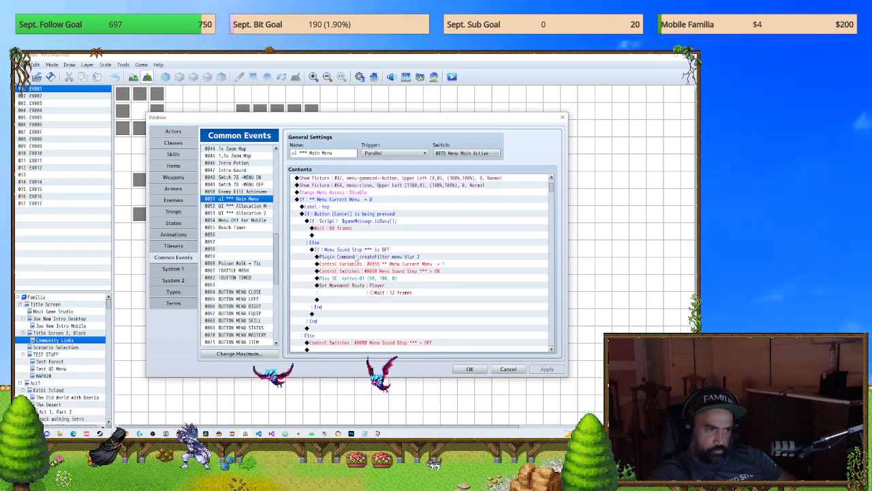
{"action": "scroll", "coordinate": [355, 266], "scroll_direction": "down", "scroll_amount": 4}
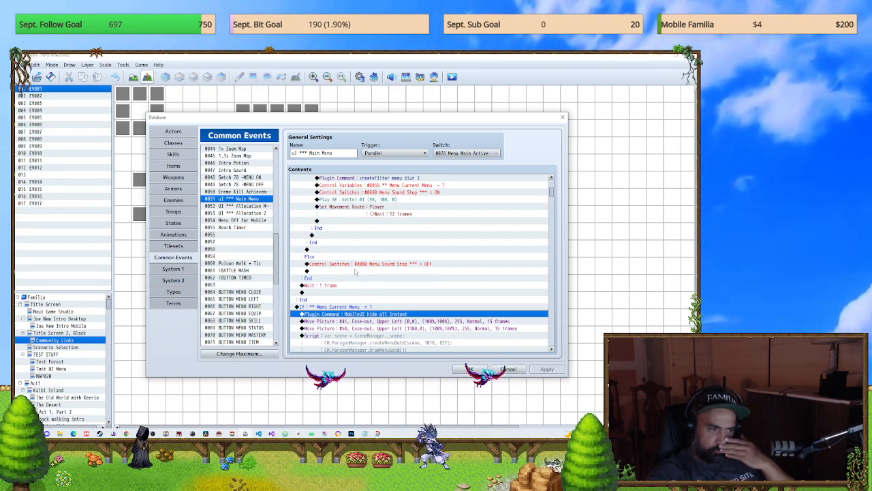
{"action": "scroll", "coordinate": [354, 271], "scroll_direction": "down", "scroll_amount": 3}
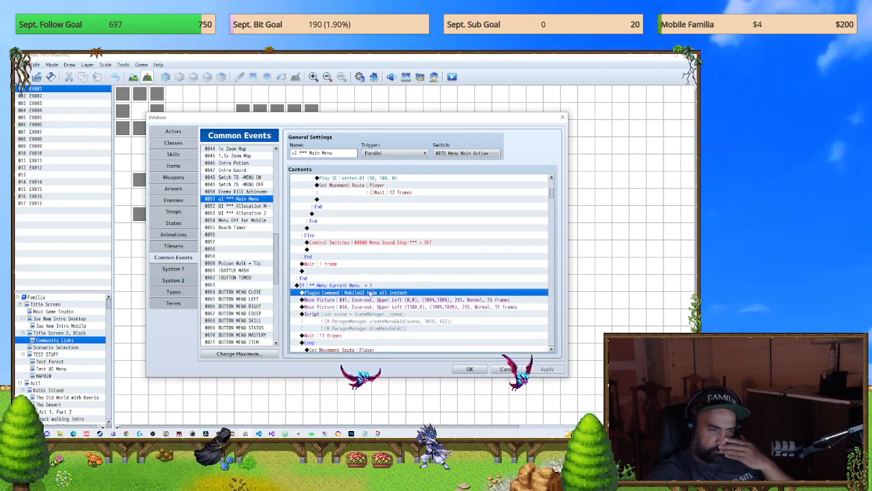
{"action": "left_click", "coordinate": [507, 368]}
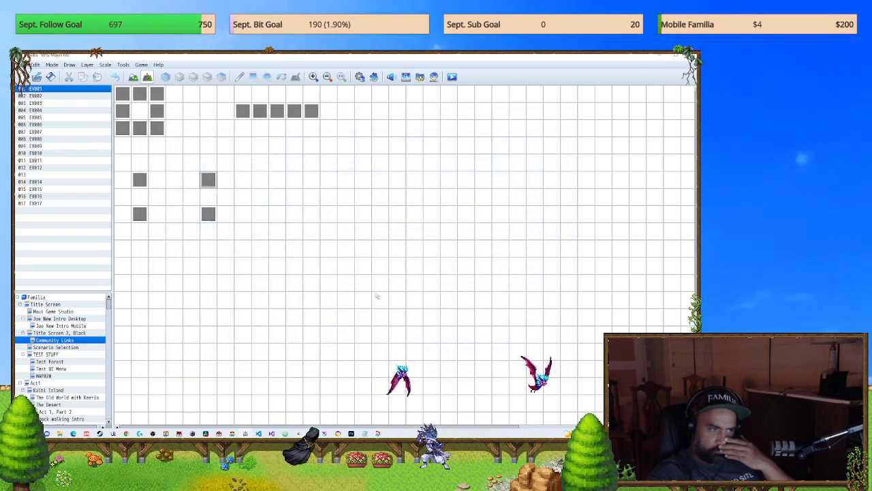
Step: Check the map properties of Community Links and close them without changes
{"action": "right_click", "coordinate": [74, 341]}
{"action": "left_click", "coordinate": [87, 328]}
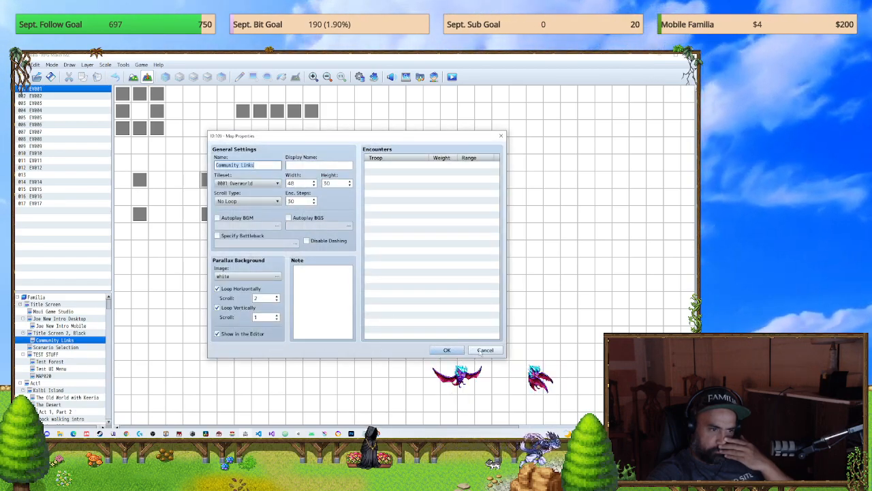
{"action": "left_click", "coordinate": [484, 350]}
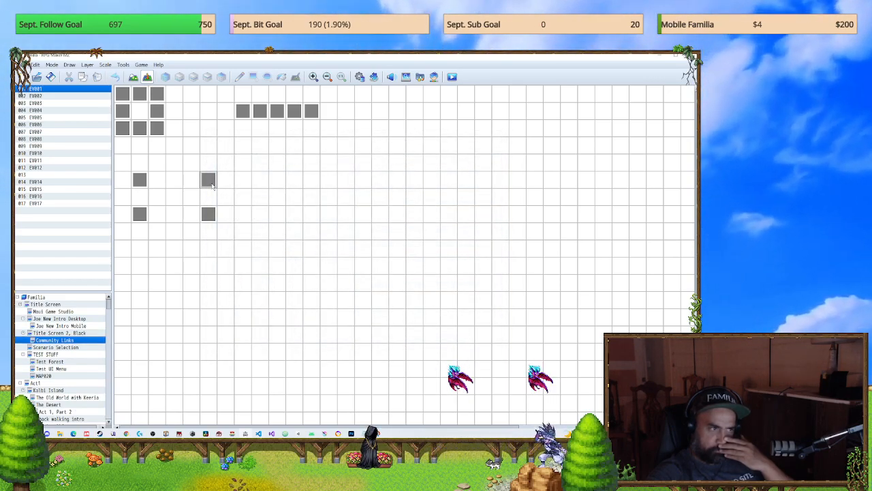
Step: Inspect both event pages of EV001 and the plugin command in EV017 on the Community Links map
{"action": "double_click", "coordinate": [209, 181]}
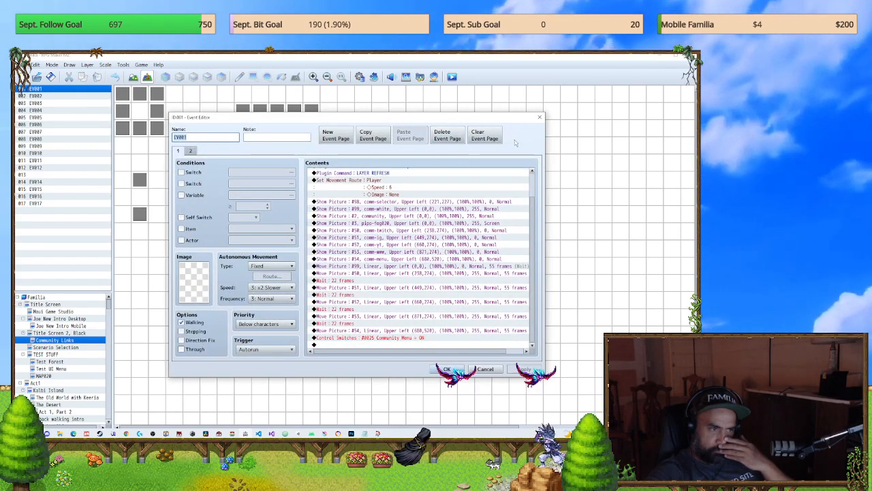
{"action": "left_click", "coordinate": [191, 150]}
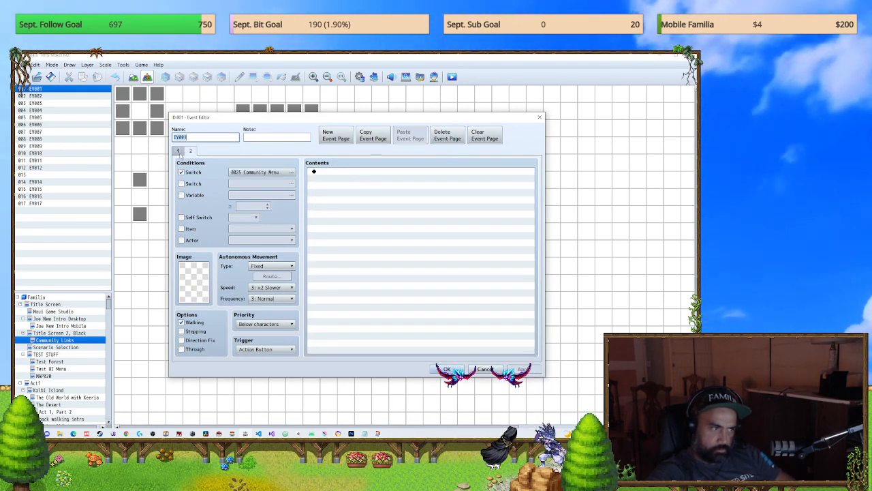
{"action": "left_click", "coordinate": [178, 151]}
{"action": "left_click", "coordinate": [486, 369]}
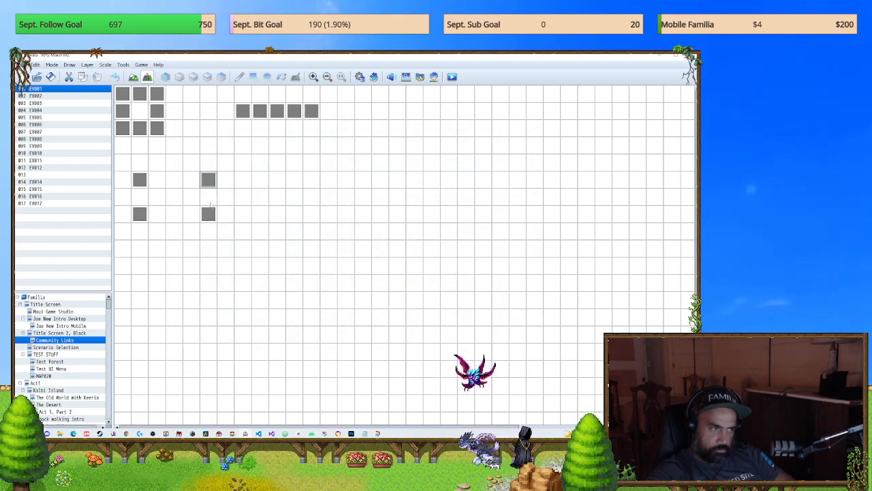
{"action": "double_click", "coordinate": [37, 203]}
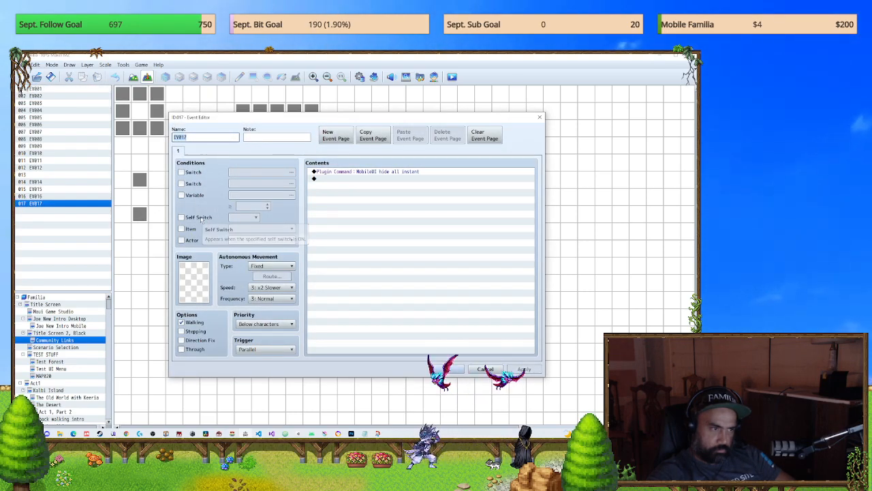
{"action": "left_click", "coordinate": [486, 368]}
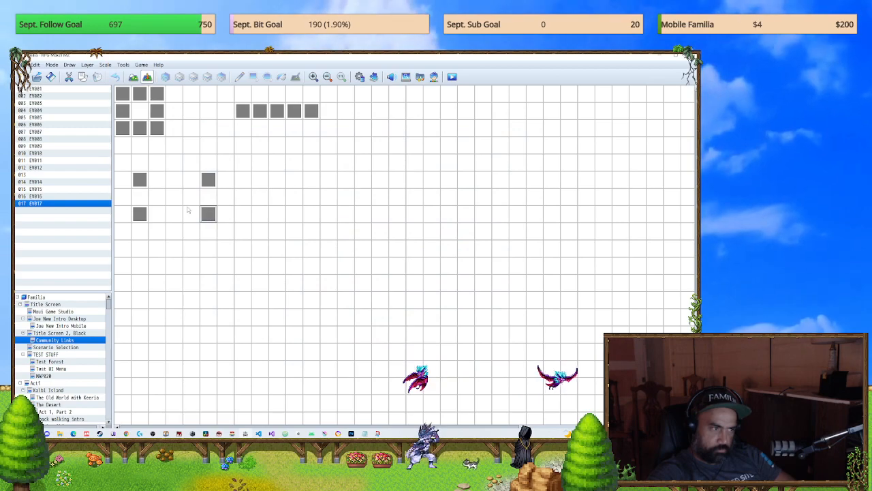
Step: Inspect the contents of EV016, EV015, EV002 and the unnamed event 013 on the Community Links map
{"action": "double_click", "coordinate": [139, 215]}
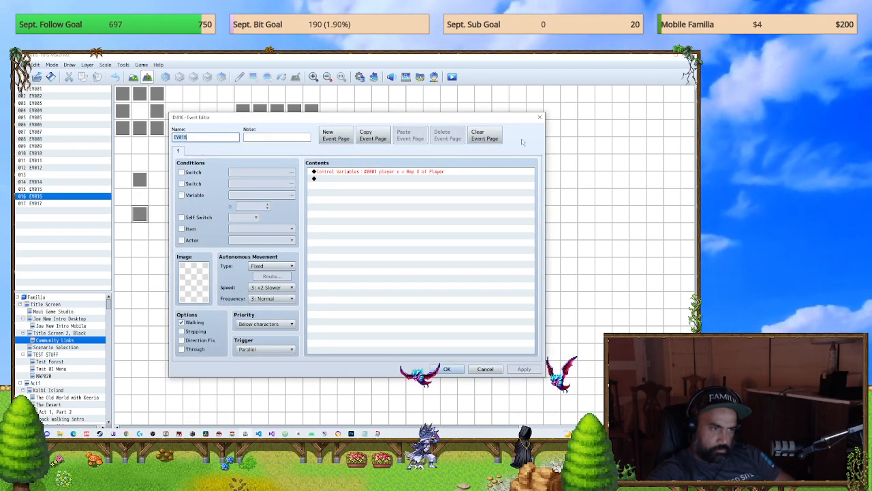
{"action": "left_click", "coordinate": [540, 117]}
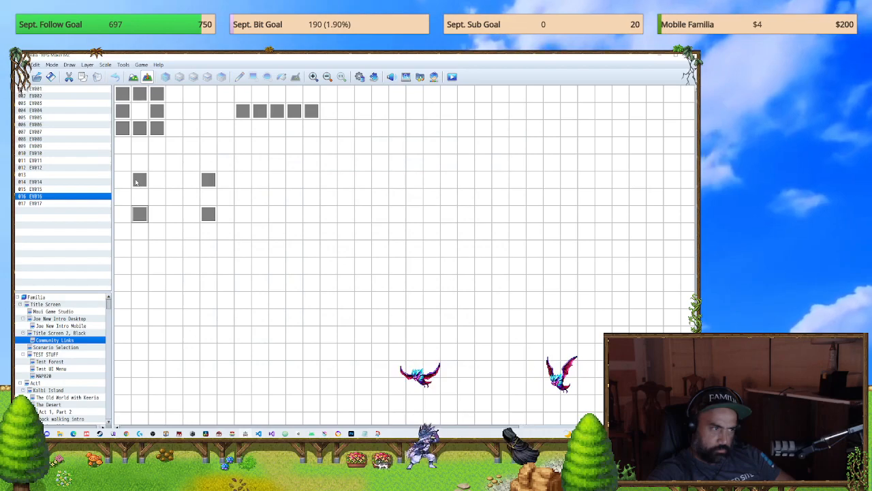
{"action": "double_click", "coordinate": [139, 180]}
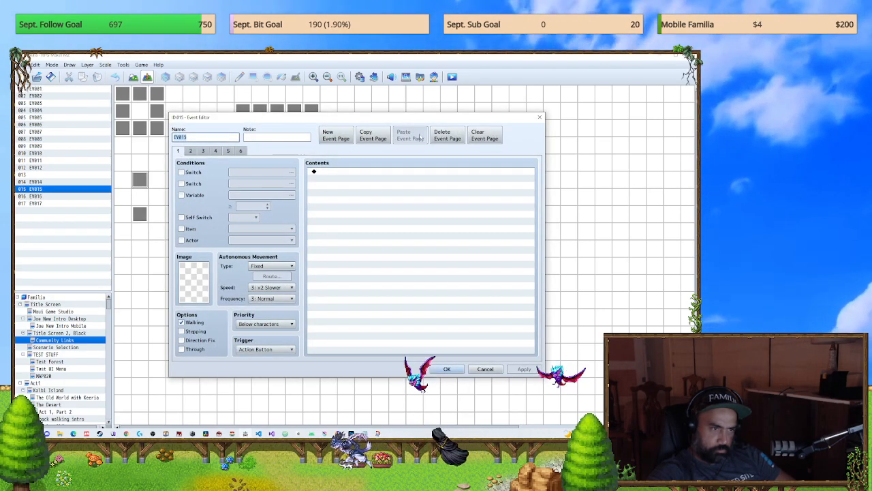
{"action": "left_click", "coordinate": [540, 118]}
{"action": "double_click", "coordinate": [311, 110]}
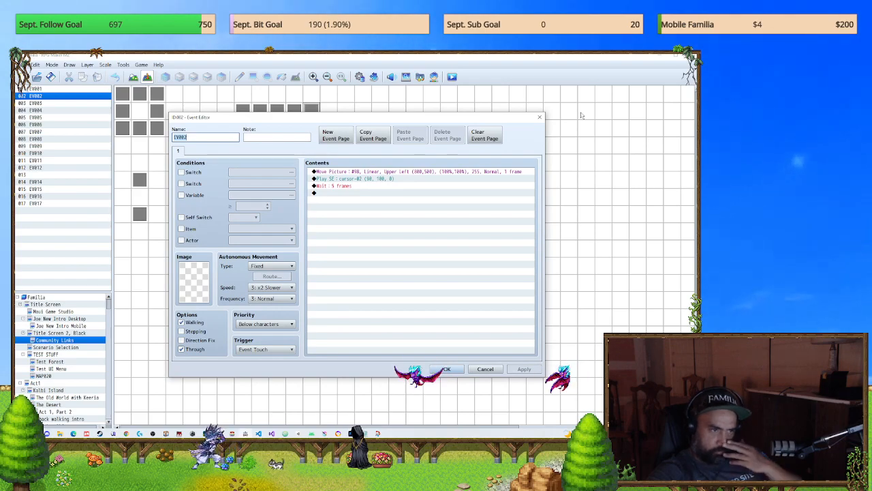
{"action": "left_click", "coordinate": [539, 117]}
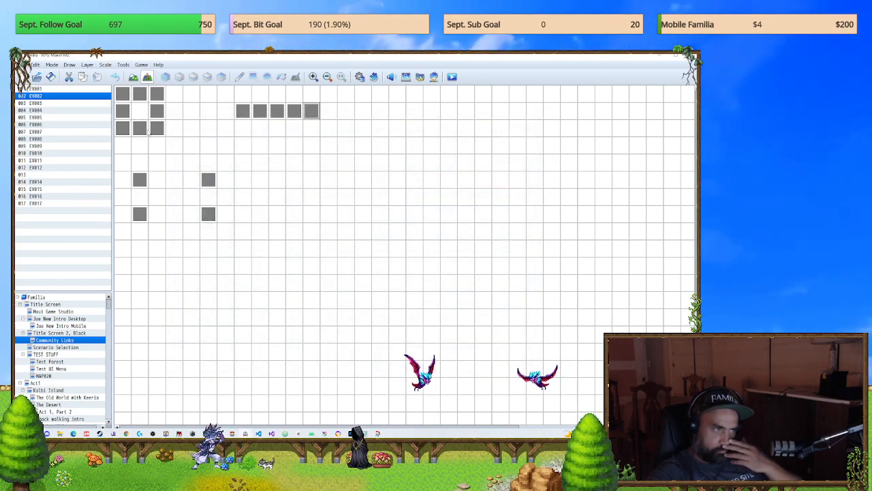
{"action": "double_click", "coordinate": [122, 111]}
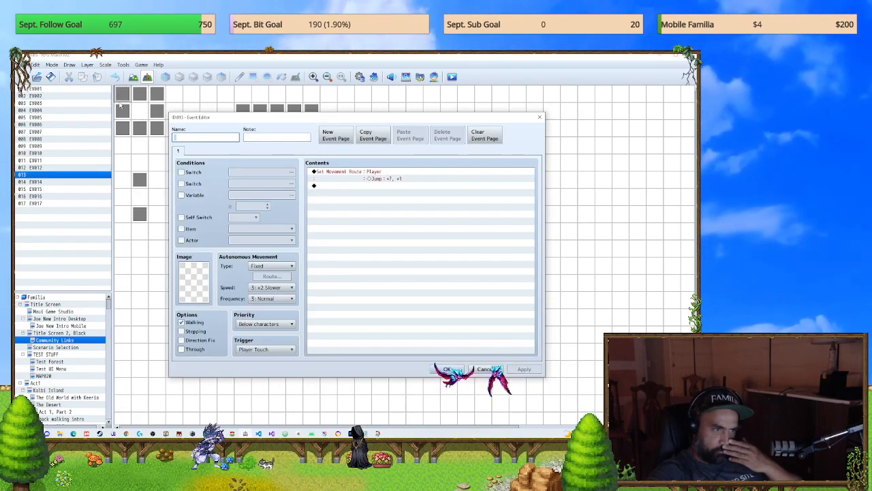
{"action": "left_click", "coordinate": [539, 117]}
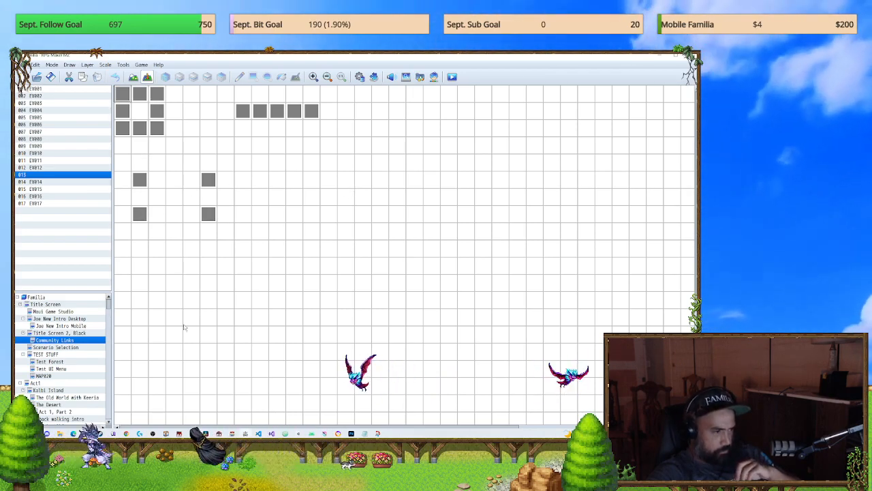
Step: Delete all the picture commands from page 3 of EV001 on MAP020 and save the event
{"action": "left_click", "coordinate": [45, 375]}
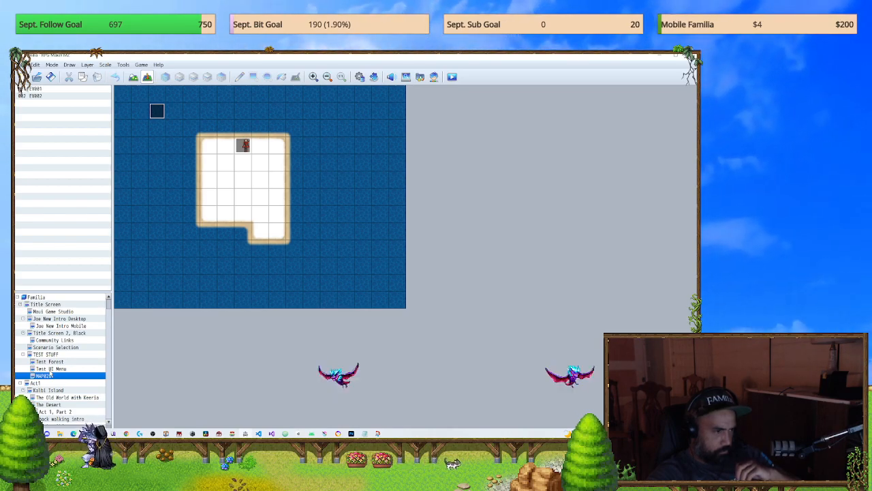
{"action": "left_click", "coordinate": [243, 179]}
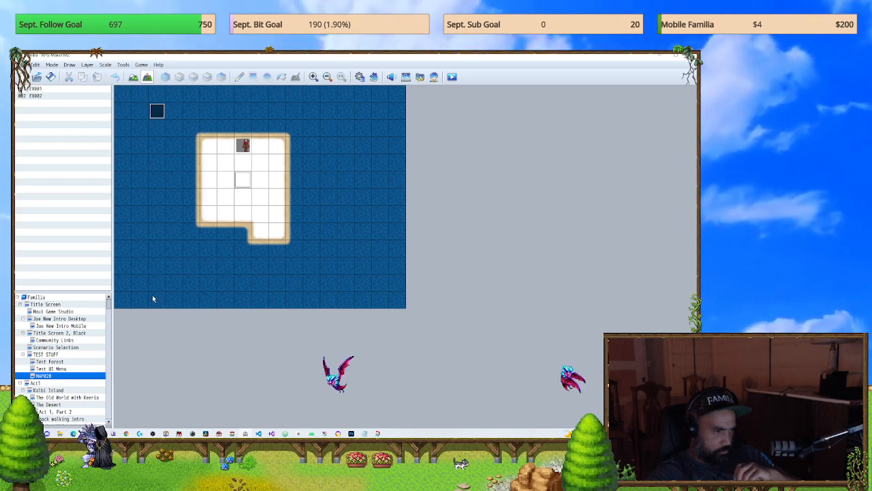
{"action": "right_click", "coordinate": [240, 179]}
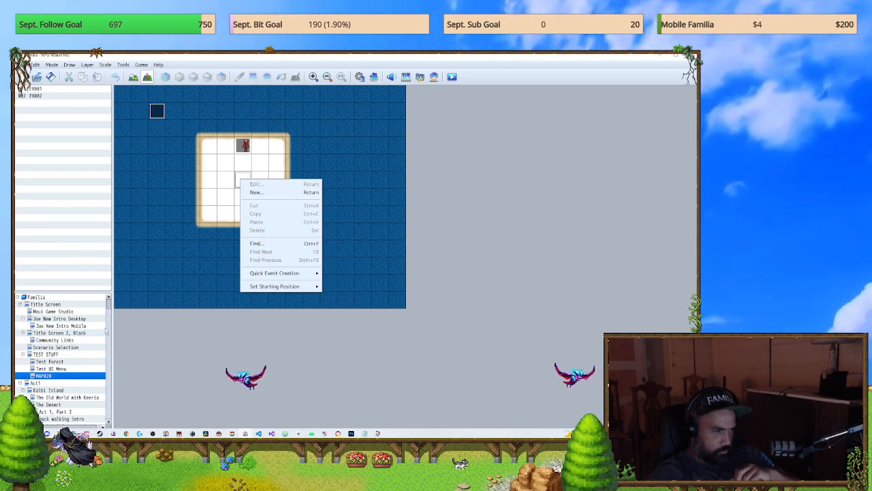
{"action": "double_click", "coordinate": [243, 146]}
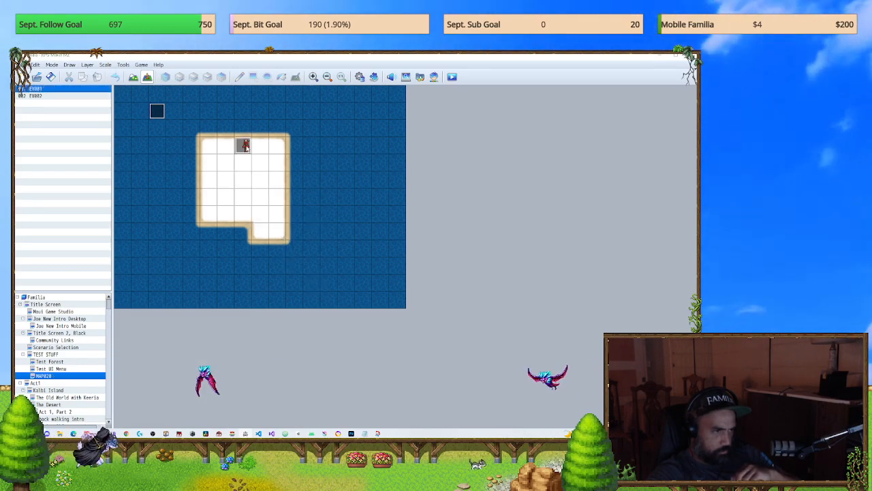
{"action": "left_click", "coordinate": [202, 151]}
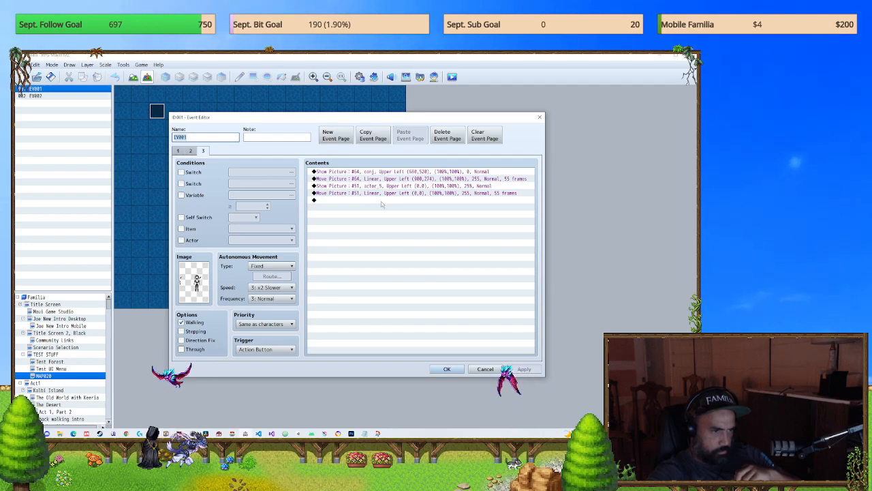
{"action": "left_click", "coordinate": [382, 201]}
{"action": "key", "text": "ctrl+a"}
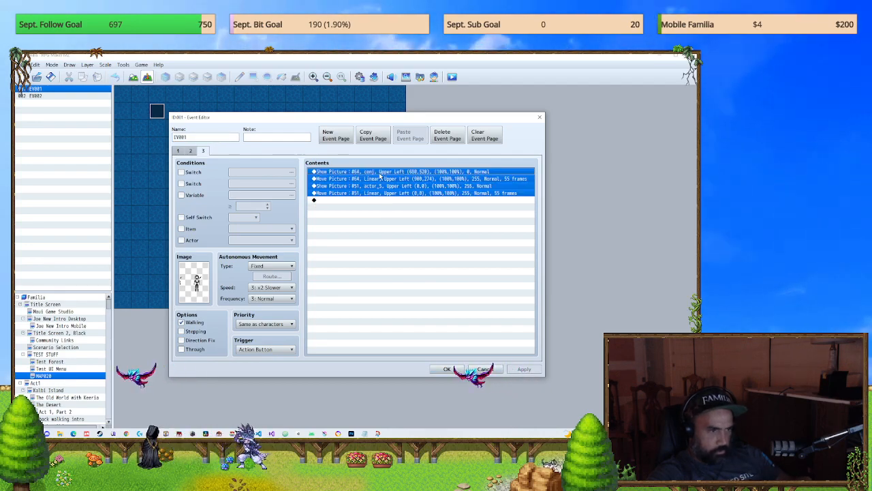
{"action": "key", "text": "Delete"}
{"action": "double_click", "coordinate": [386, 181]}
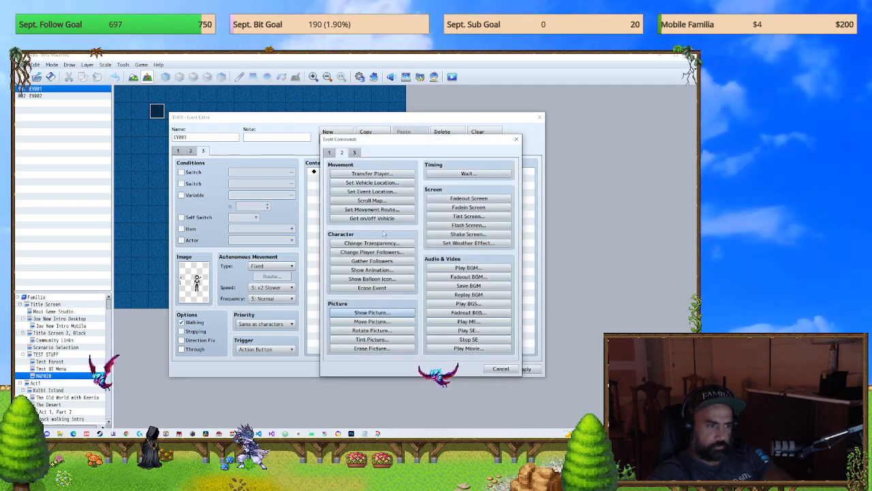
{"action": "left_click", "coordinate": [498, 368]}
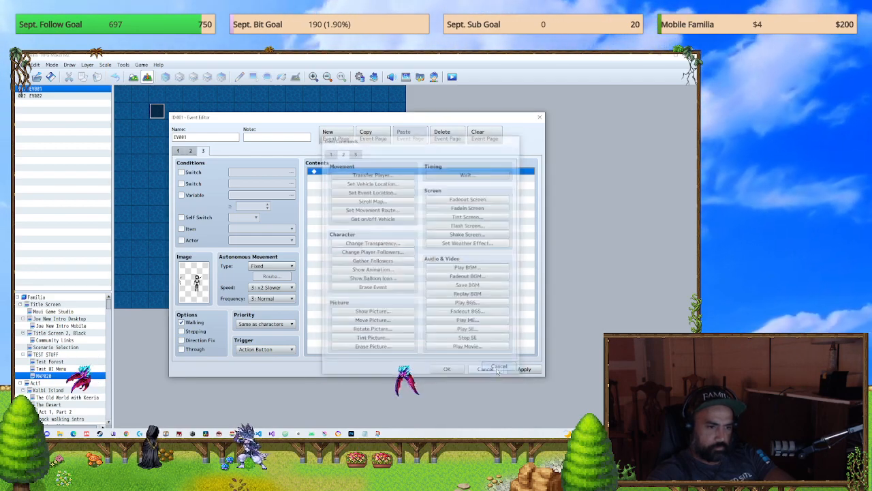
{"action": "left_click", "coordinate": [440, 371]}
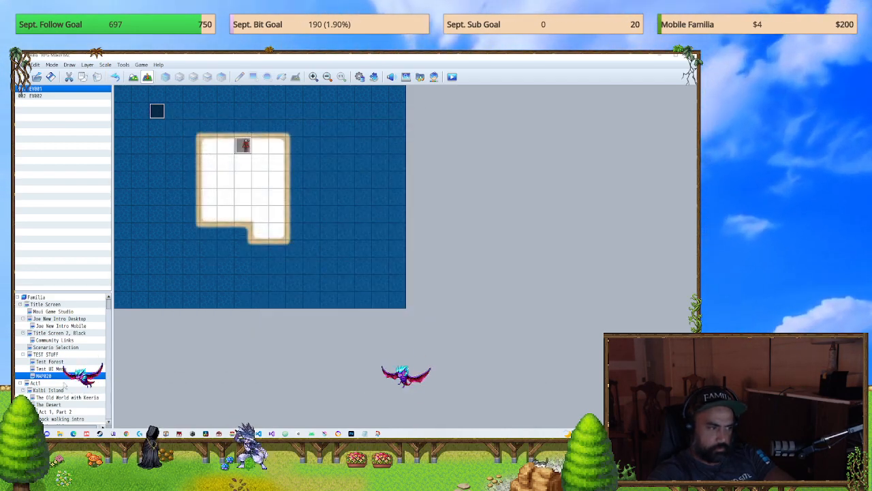
Step: Copy the Control Switches command that turns #0078 Menu Main Active ON from EV047 on the TEST STUFF map
{"action": "left_click", "coordinate": [41, 347]}
{"action": "left_click", "coordinate": [42, 361]}
{"action": "left_click", "coordinate": [44, 355]}
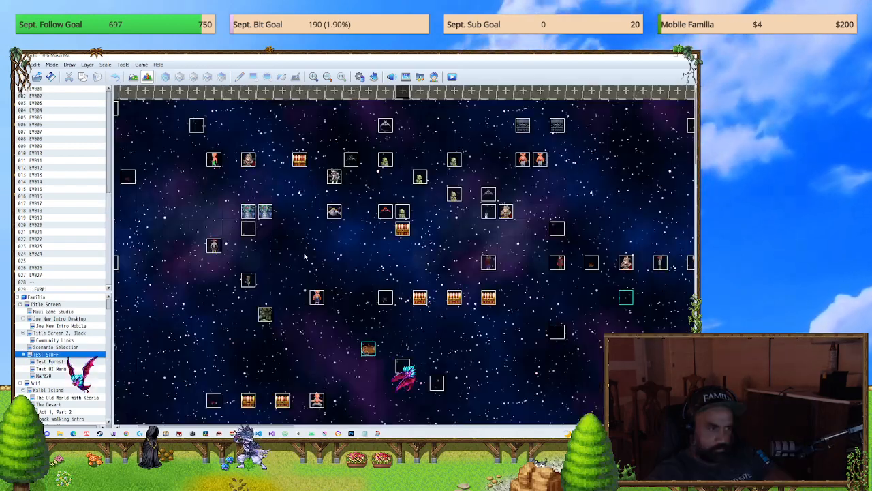
{"action": "double_click", "coordinate": [558, 266]}
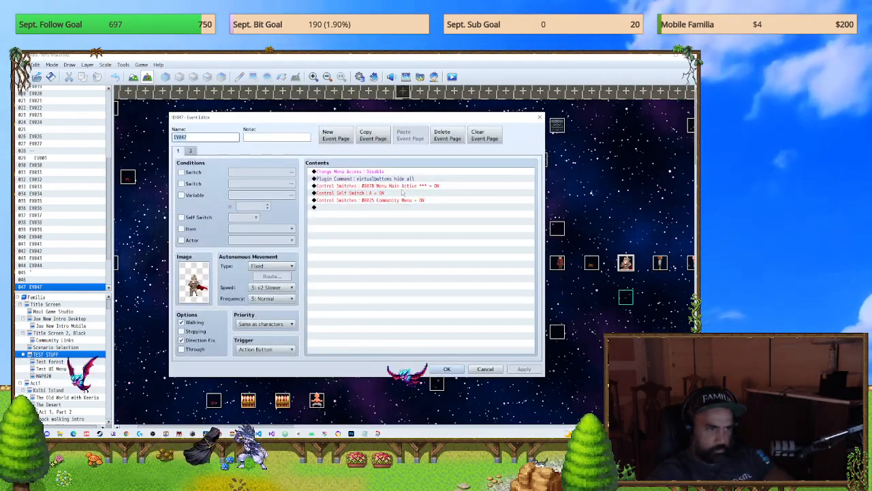
{"action": "left_click", "coordinate": [399, 195]}
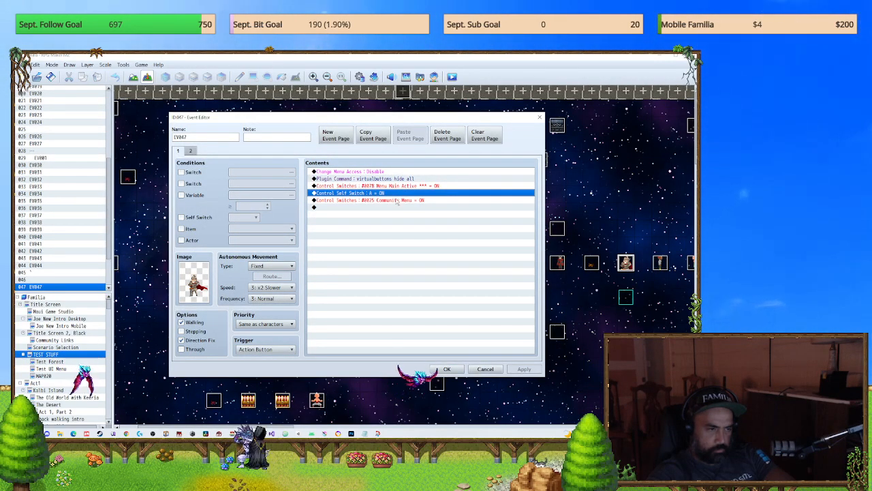
{"action": "left_click", "coordinate": [401, 186]}
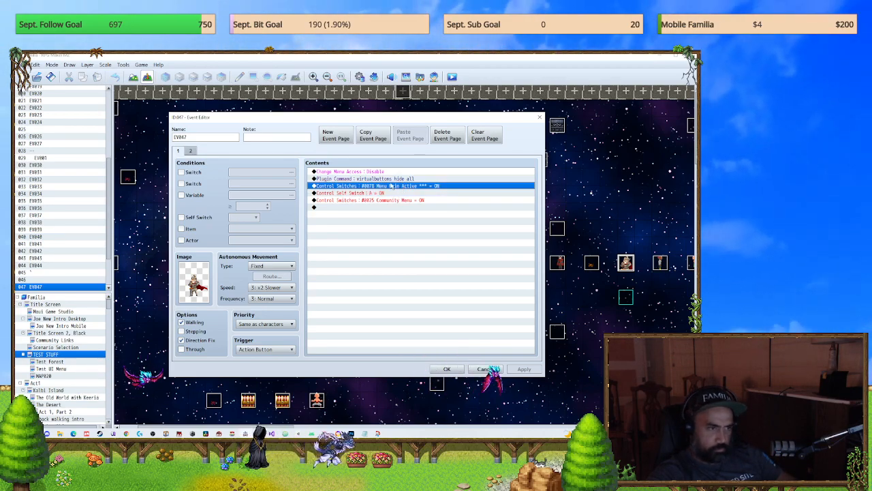
{"action": "left_click", "coordinate": [447, 368]}
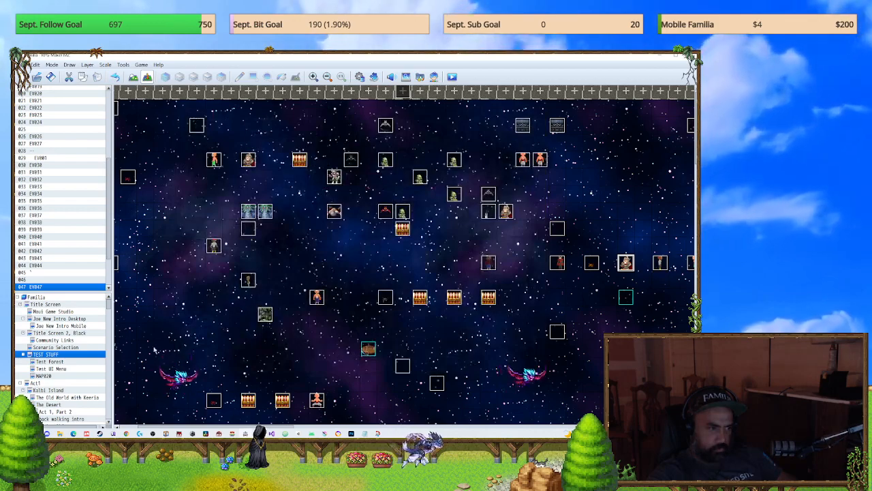
Step: Paste the #0078 Menu Main Active ON switch command into page 3 of EV001 on MAP020
{"action": "left_click", "coordinate": [67, 377]}
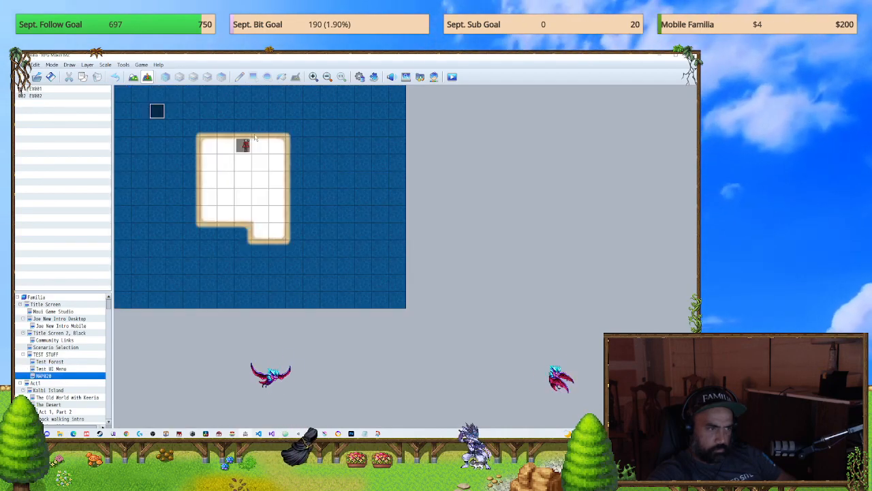
{"action": "double_click", "coordinate": [243, 146]}
{"action": "left_click", "coordinate": [203, 150]}
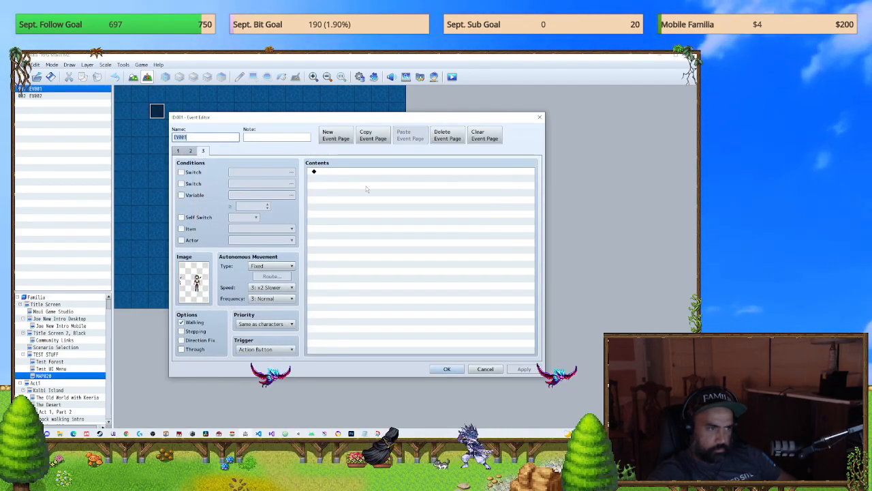
{"action": "left_click", "coordinate": [370, 193]}
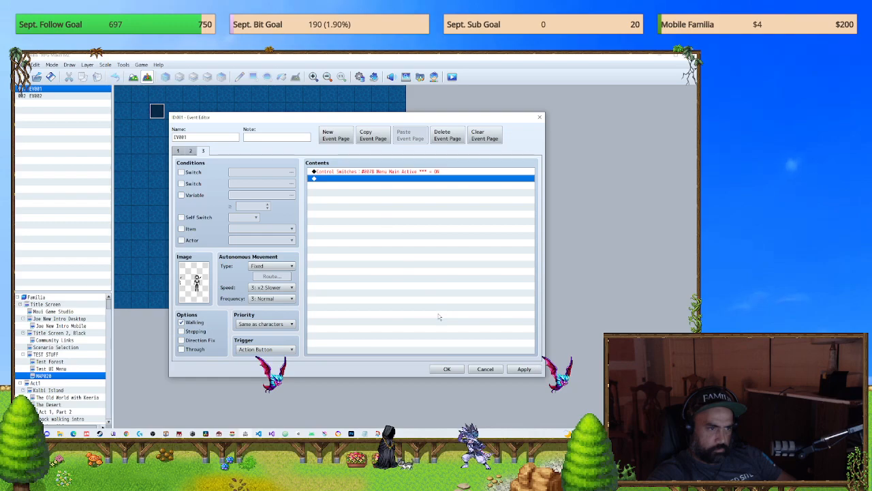
{"action": "left_click", "coordinate": [447, 369]}
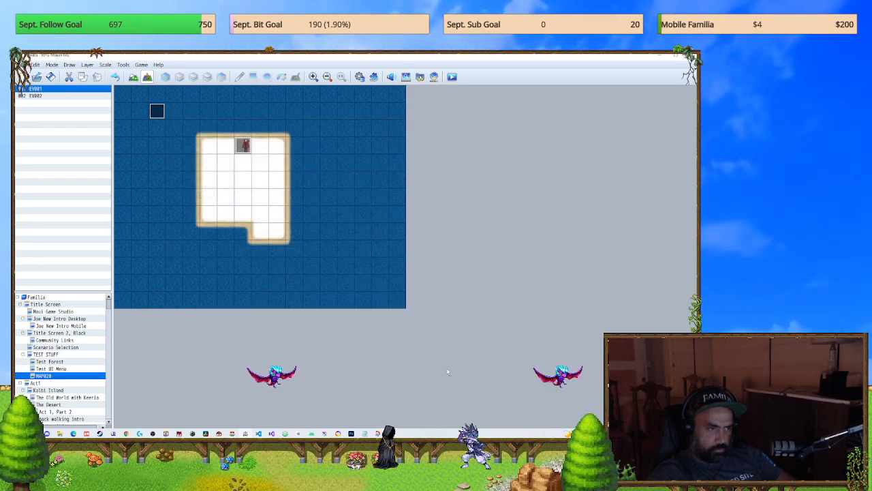
Step: Set the player's starting position on MAP020 to the white floor tile three squares below EV001
{"action": "right_click", "coordinate": [243, 197]}
{"action": "mouse_move", "coordinate": [287, 301]}
{"action": "left_click", "coordinate": [354, 307]}
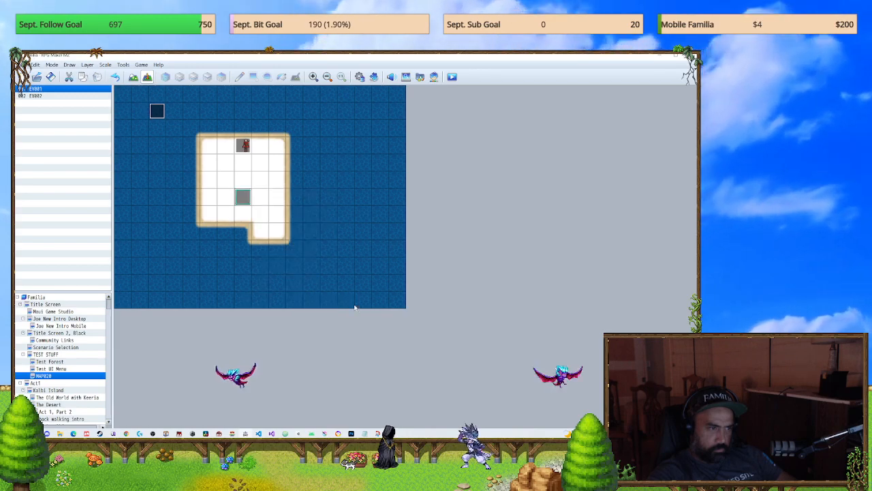
Step: Save and playtest a new game on MAP020, open the main menu, exit it with the X button, and close the game
{"action": "left_click", "coordinate": [453, 78]}
{"action": "left_click", "coordinate": [334, 263]}
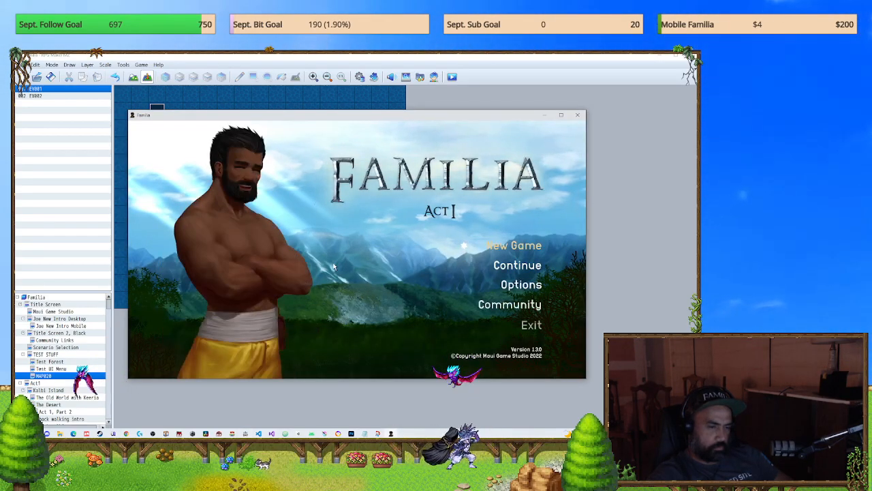
{"action": "key", "text": "Return"}
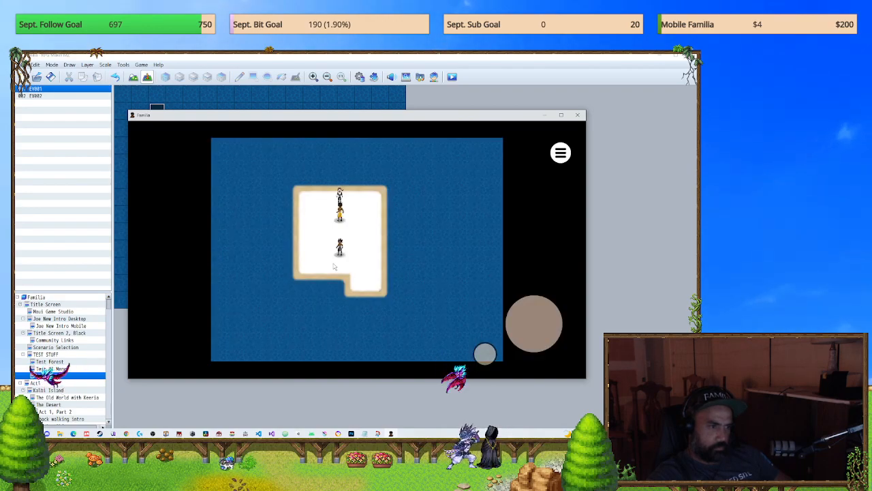
{"action": "key", "text": "Escape"}
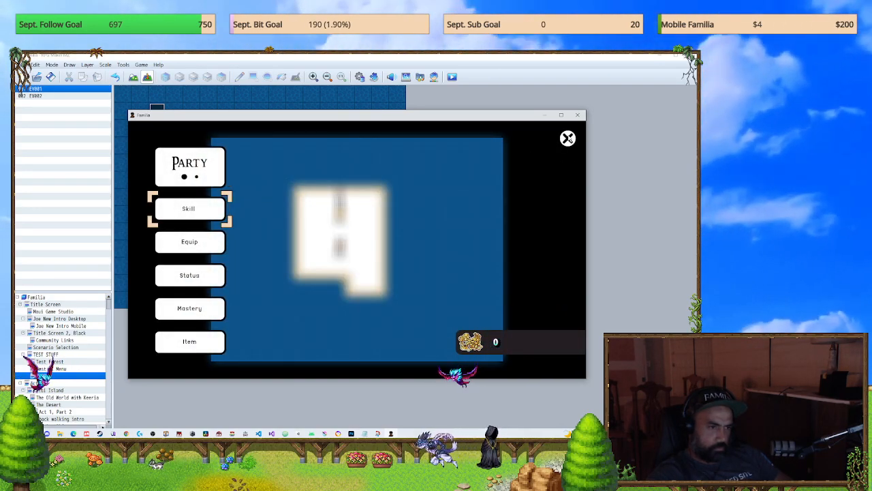
{"action": "left_click", "coordinate": [569, 139]}
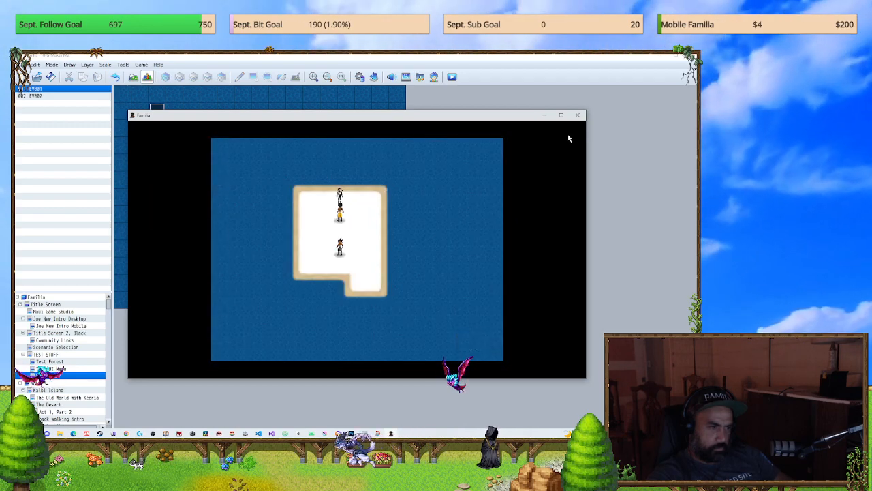
{"action": "key", "text": "Escape"}
{"action": "left_click", "coordinate": [570, 139]}
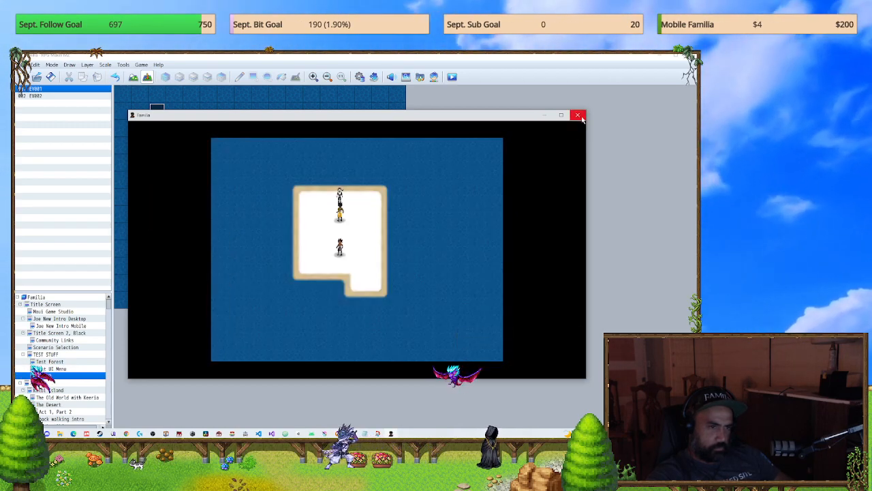
{"action": "left_click", "coordinate": [579, 116]}
Step: Inspect the contents of EV002 on MAP020 and close it without changes
{"action": "double_click", "coordinate": [156, 110]}
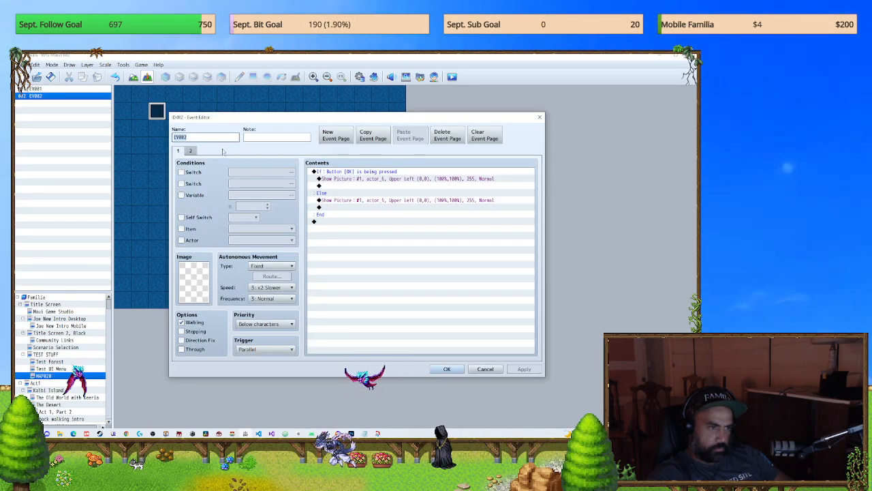
{"action": "left_click", "coordinate": [350, 223]}
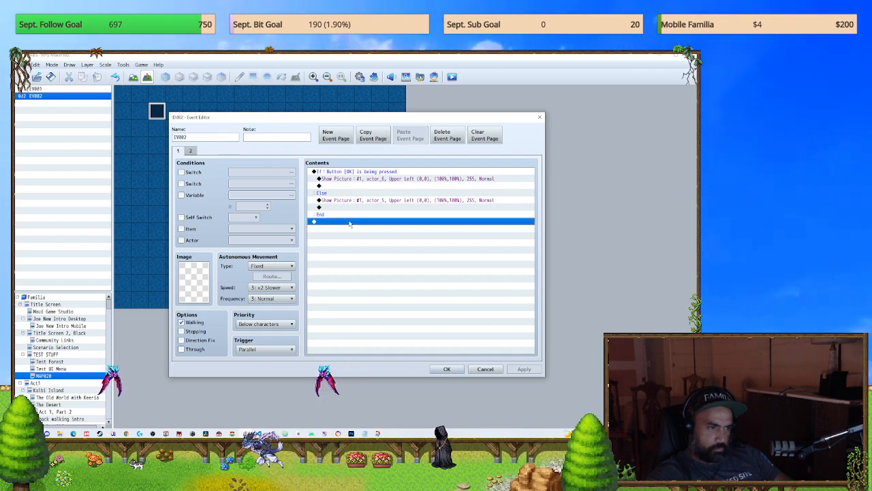
{"action": "left_click", "coordinate": [539, 118]}
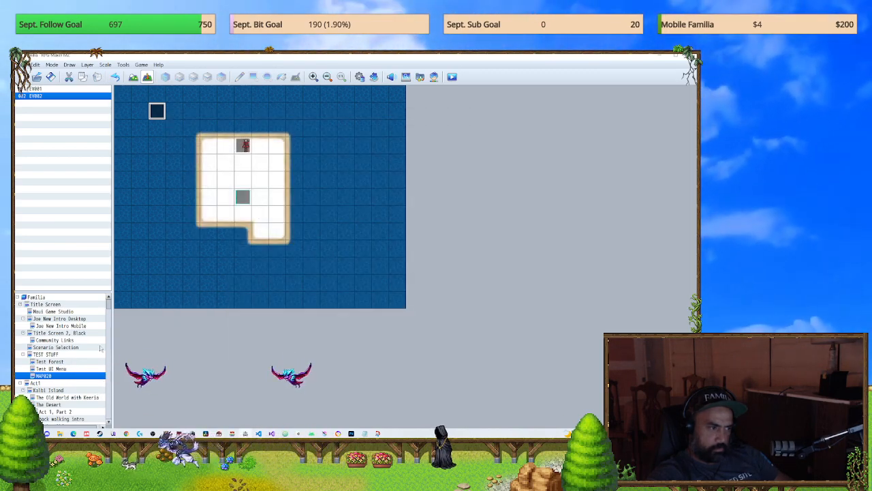
Step: Copy the TEST STUFF event containing MobileUI hide all instant and paste it onto MAP020 in EV002's row
{"action": "left_click", "coordinate": [38, 355]}
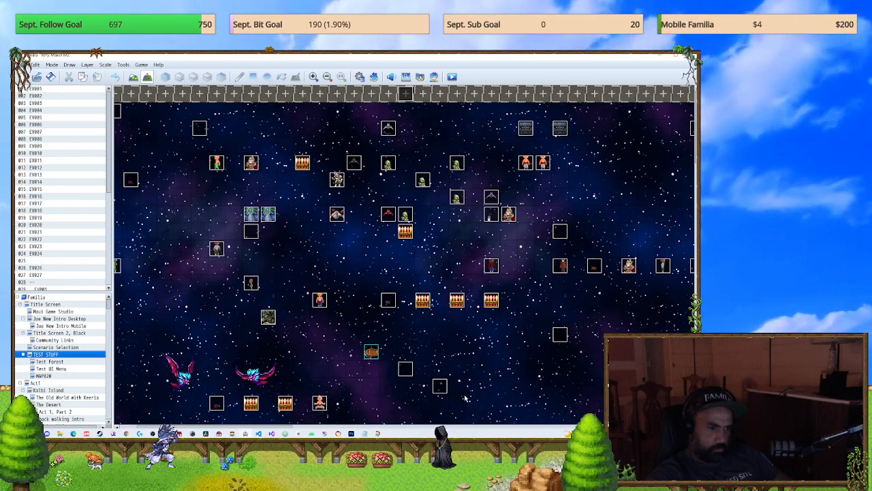
{"action": "left_click", "coordinate": [560, 335]}
{"action": "key", "text": "ctrl+x"}
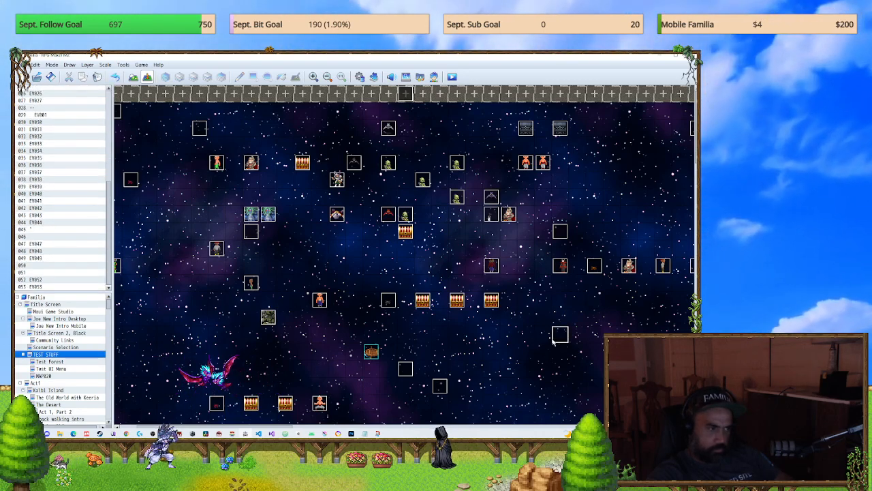
{"action": "left_click", "coordinate": [47, 375]}
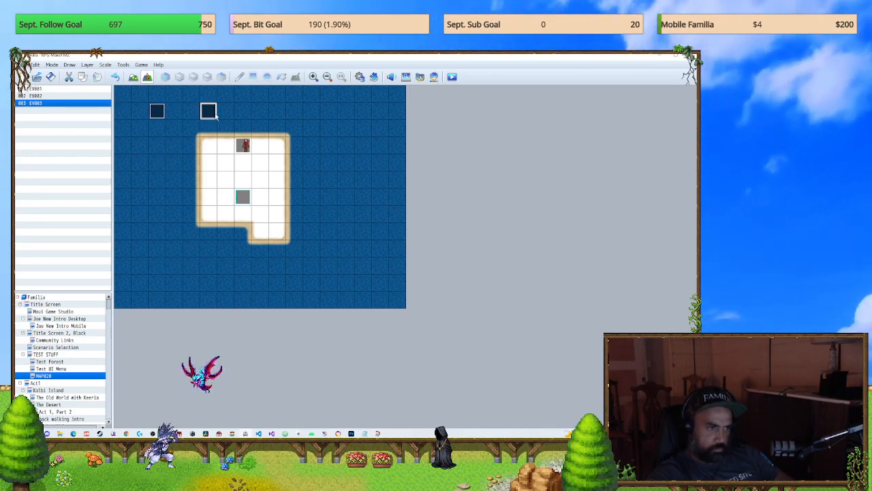
Step: Delete the #0025 Community Menu switch command from EV003 on MAP020, keeping only MobileUI hide all instant
{"action": "double_click", "coordinate": [215, 114]}
{"action": "left_click", "coordinate": [402, 178]}
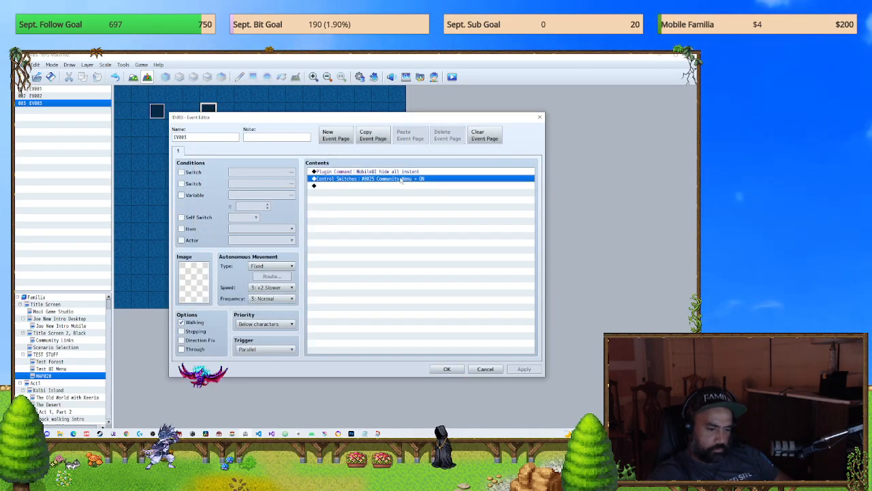
{"action": "left_click", "coordinate": [444, 369]}
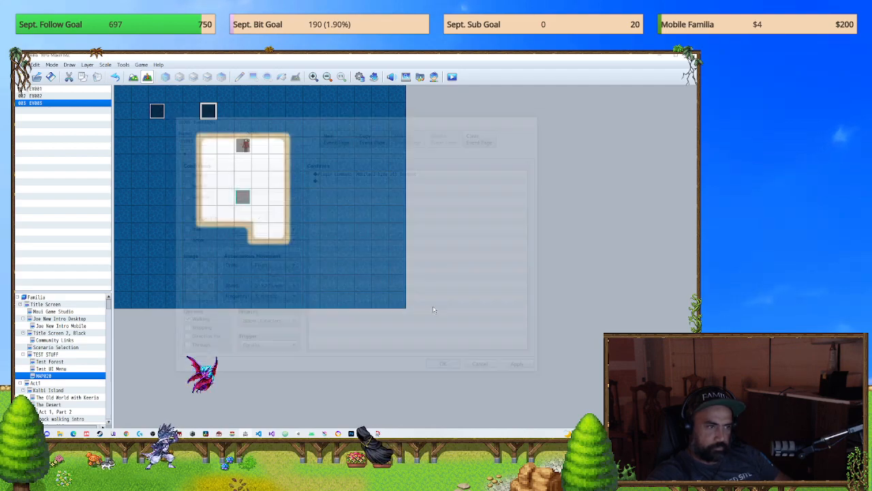
Step: Save the project and playtest a new game on MAP020, open the main menu to check its buttons, and close the game
{"action": "left_click", "coordinate": [453, 79]}
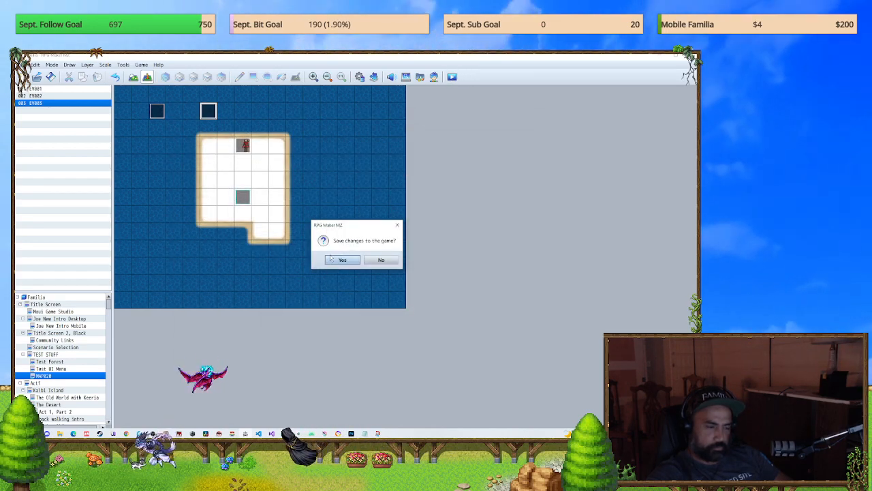
{"action": "left_click", "coordinate": [337, 260]}
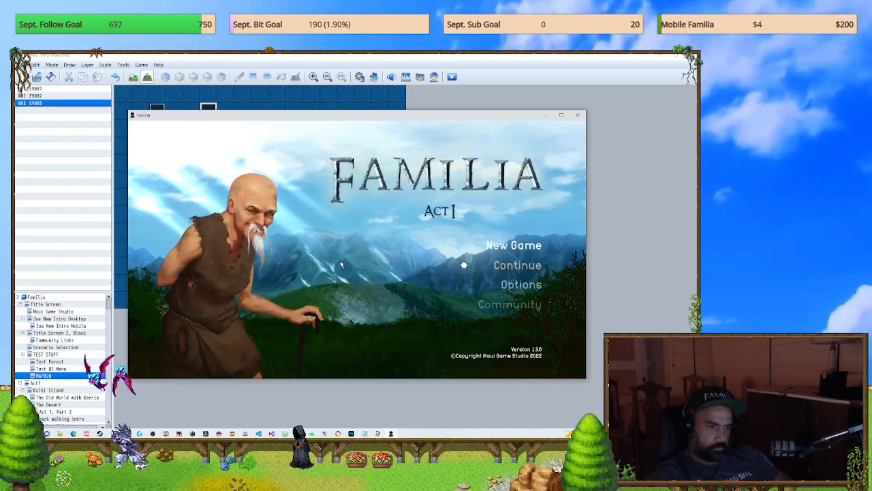
{"action": "key", "text": "Return"}
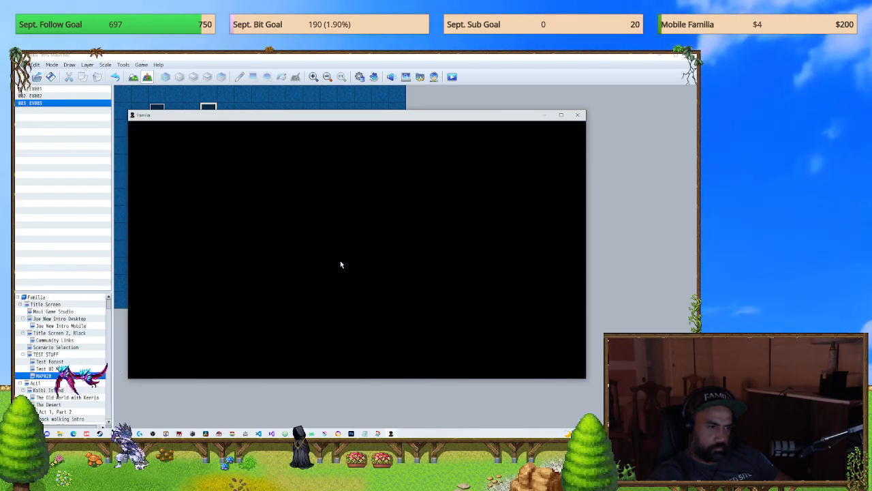
{"action": "key", "text": "Escape"}
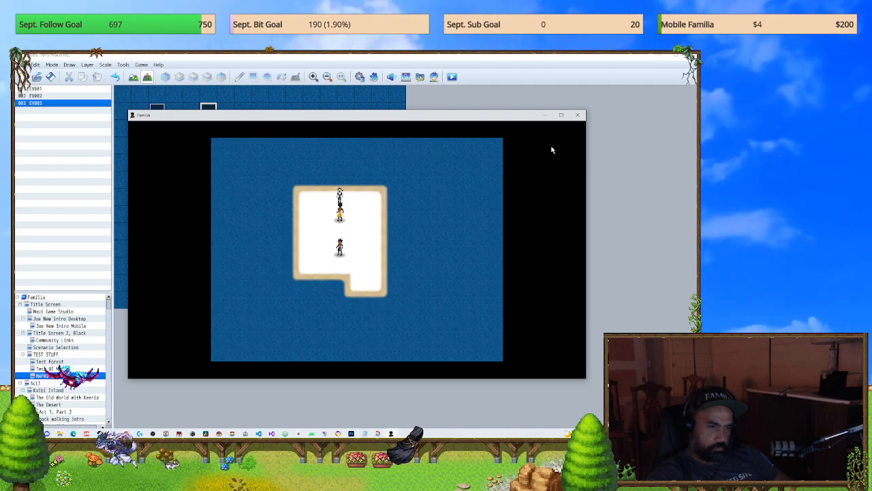
{"action": "key", "text": "Escape"}
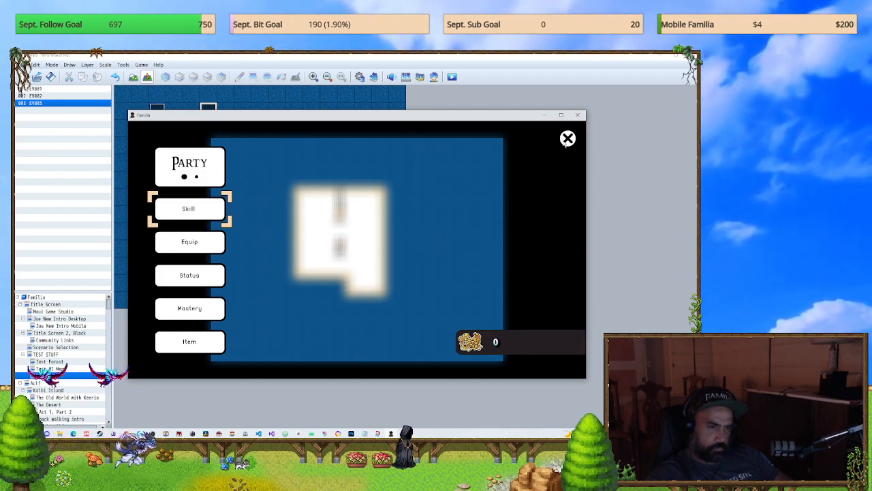
{"action": "left_click_drag", "start_coordinate": [194, 224], "coordinate": [376, 285]}
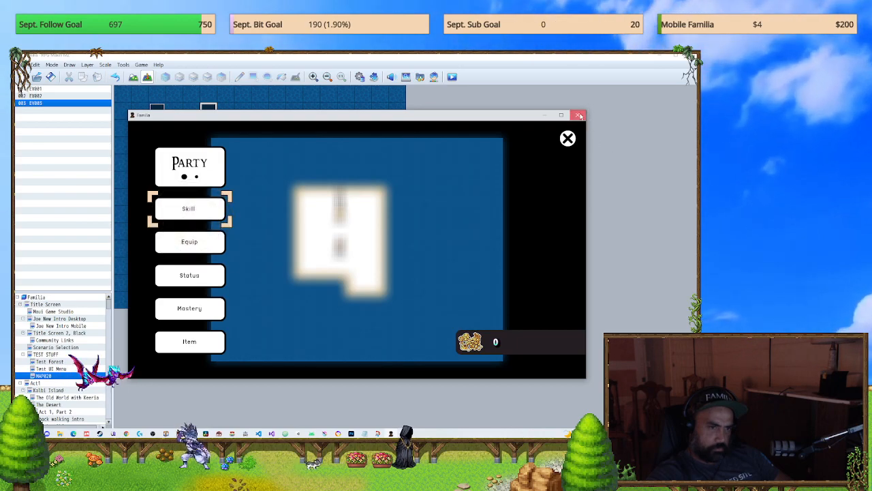
{"action": "left_click", "coordinate": [580, 116]}
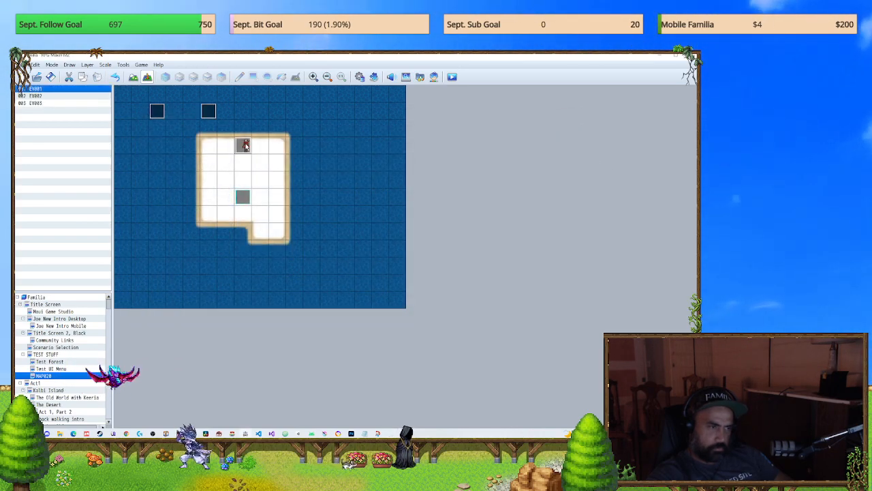
Step: Create EV004 at the white floor's upper-right edge with the Community menu and button-mash pages, and delete its blank third page
{"action": "double_click", "coordinate": [244, 145]}
{"action": "left_click", "coordinate": [539, 118]}
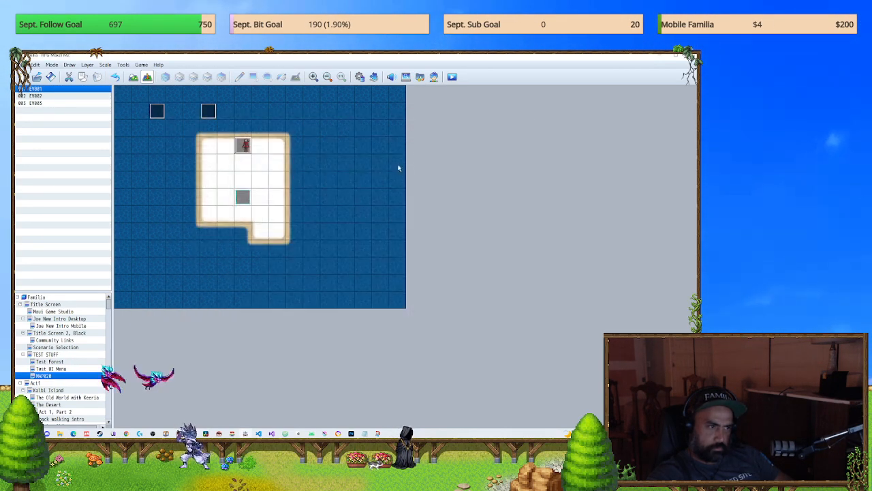
{"action": "double_click", "coordinate": [278, 161]}
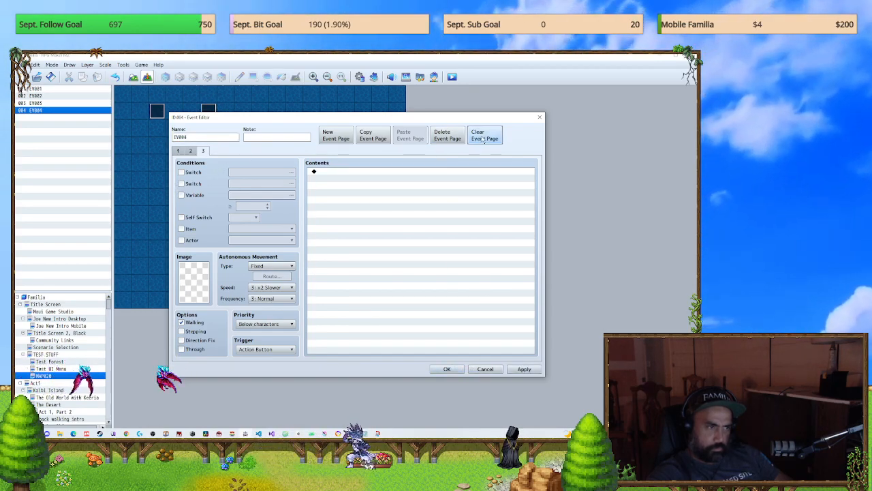
{"action": "left_click", "coordinate": [446, 136]}
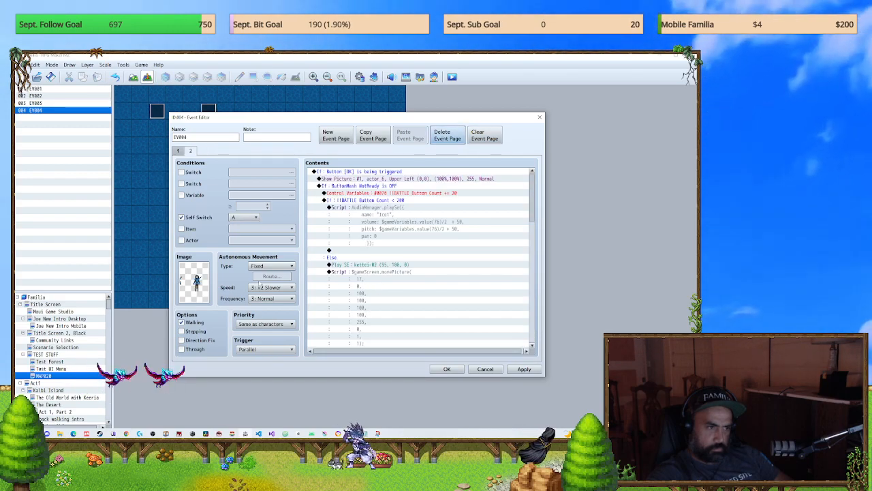
{"action": "left_click", "coordinate": [179, 151]}
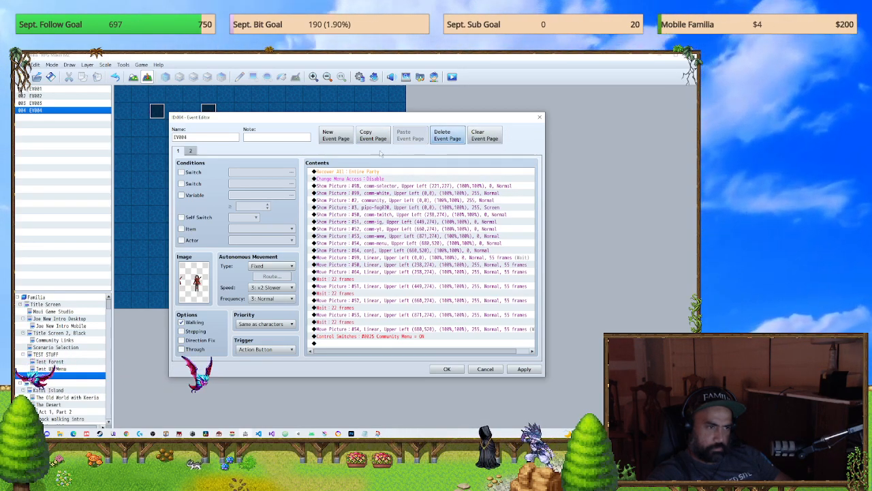
{"action": "left_click", "coordinate": [192, 150]}
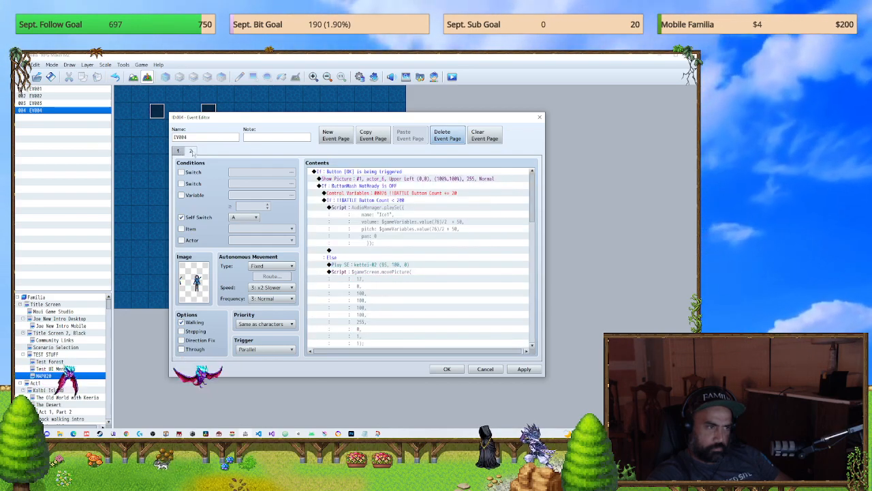
{"action": "left_click", "coordinate": [179, 151]}
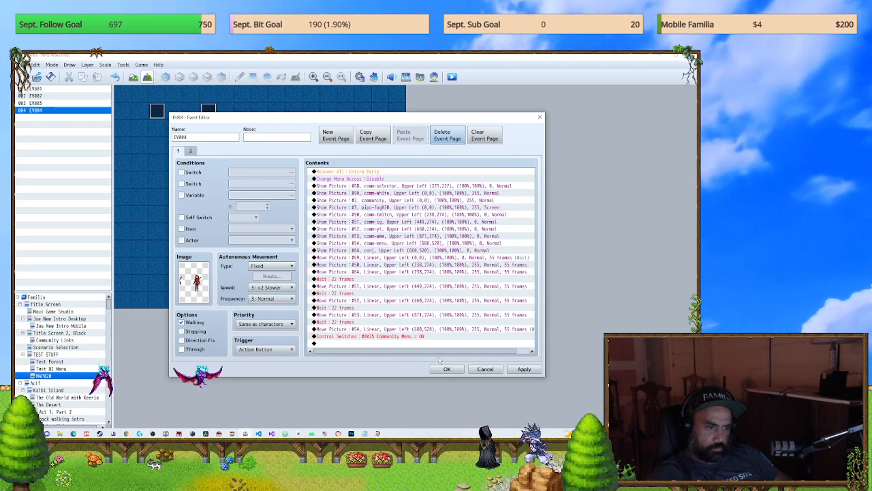
{"action": "left_click", "coordinate": [446, 369]}
Step: Save and playtest a new game, test the link tiles on the Community menu, dismiss the opened window, and close the game
{"action": "left_click", "coordinate": [452, 77]}
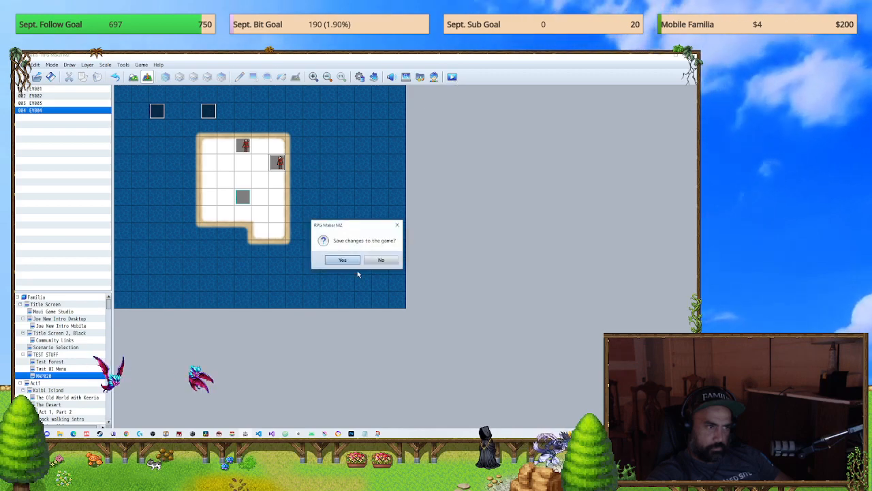
{"action": "left_click", "coordinate": [350, 262]}
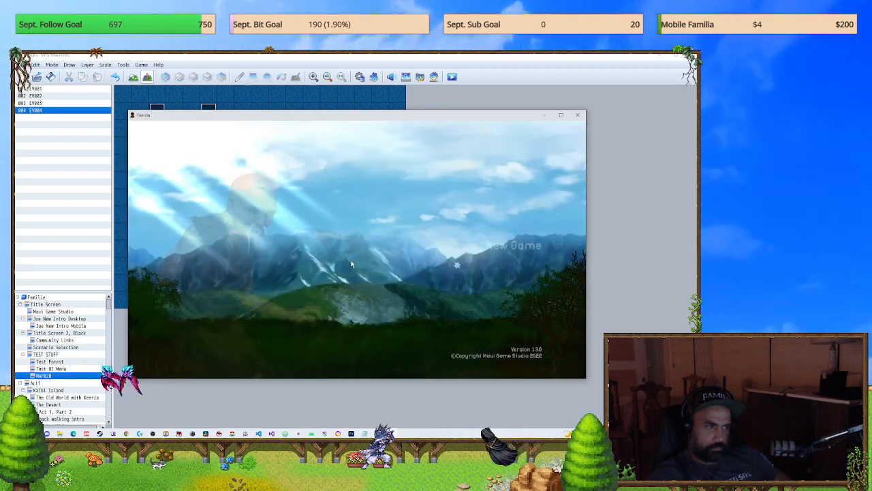
{"action": "key", "text": "Return"}
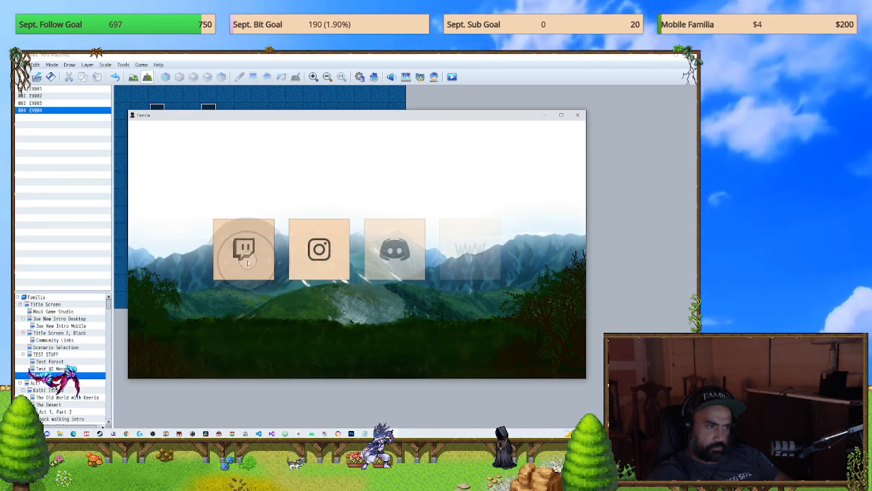
{"action": "left_click", "coordinate": [318, 248]}
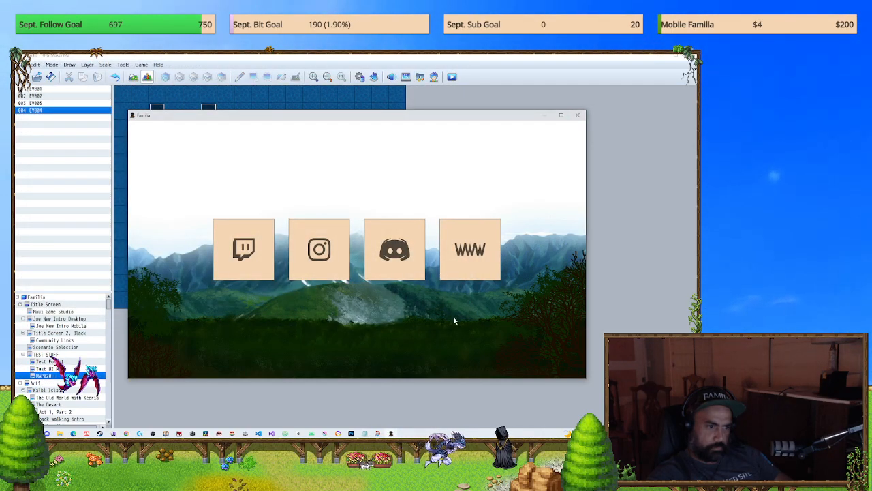
{"action": "left_click", "coordinate": [424, 344]}
{"action": "left_click", "coordinate": [451, 274]}
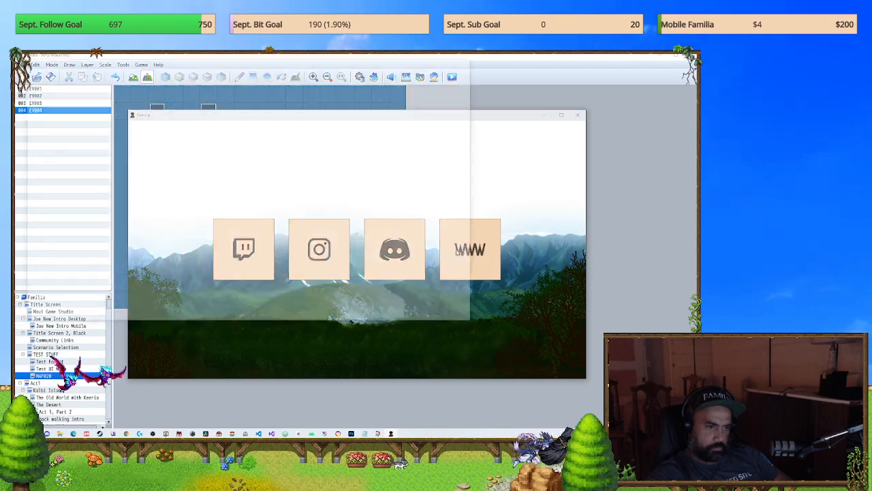
{"action": "left_click", "coordinate": [470, 61]}
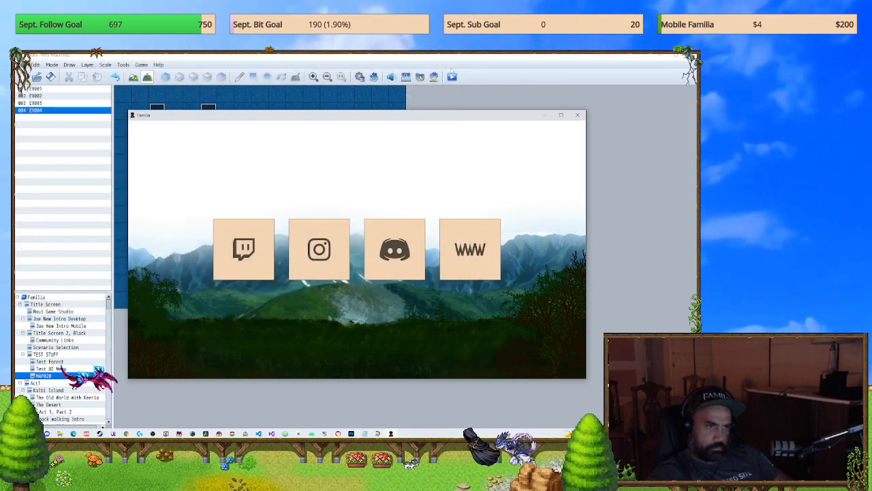
{"action": "left_click", "coordinate": [578, 115]}
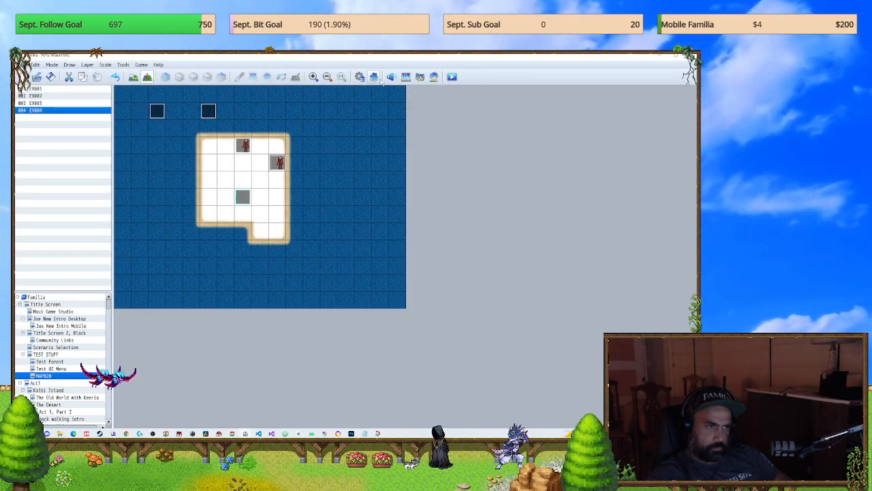
Step: Playtest another new game on MAP020, open the party main menu over the map, and close the game
{"action": "left_click", "coordinate": [452, 76]}
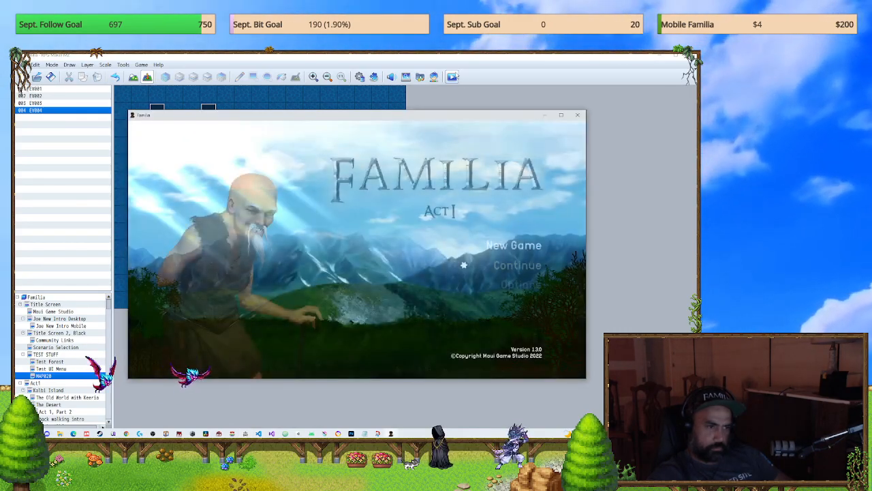
{"action": "key", "text": "Return"}
{"action": "key", "text": "Escape"}
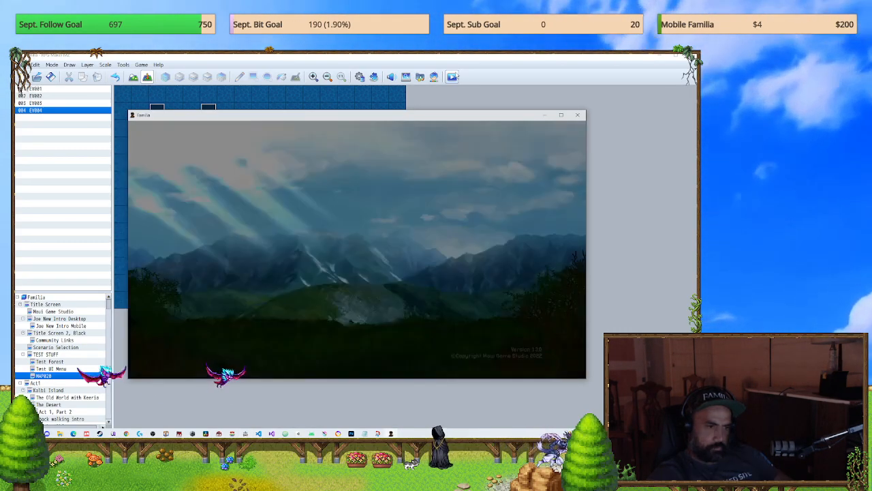
{"action": "key", "text": "Return"}
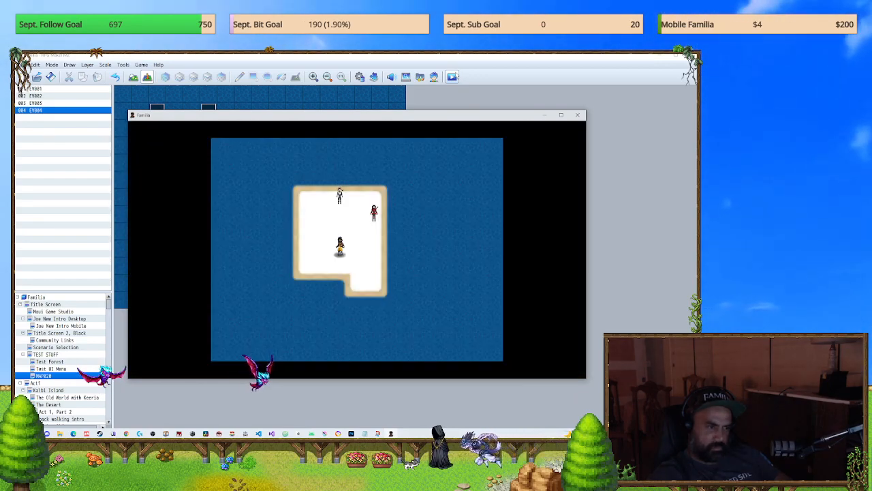
{"action": "key", "text": "Escape"}
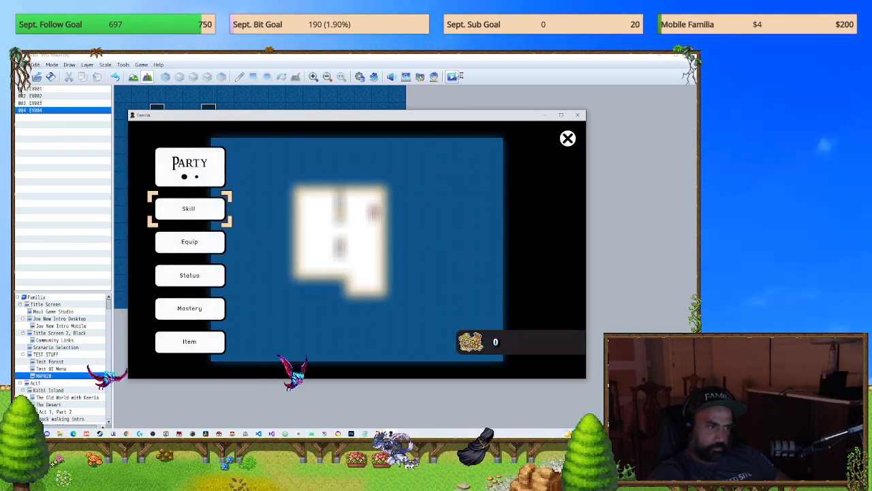
{"action": "left_click", "coordinate": [576, 116]}
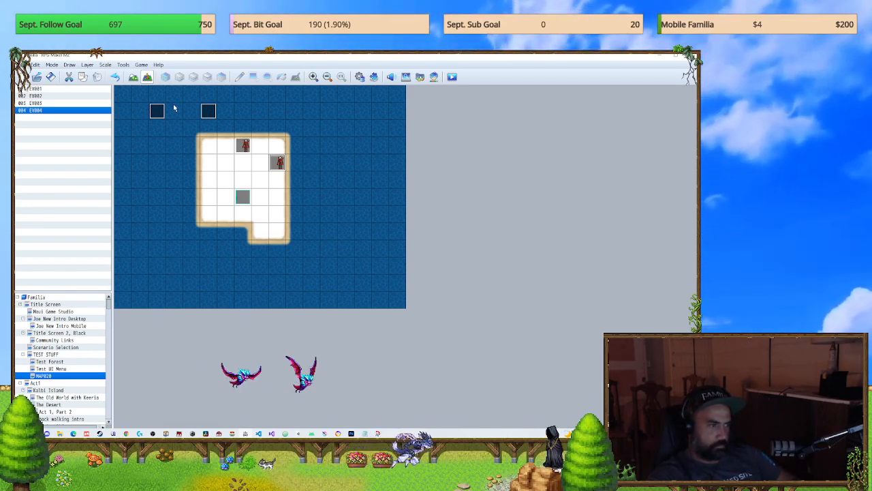
Step: In common event 0051 uI *** Main Menu, duplicate the #64 menu-close Show Picture command four times
{"action": "left_click", "coordinate": [359, 77]}
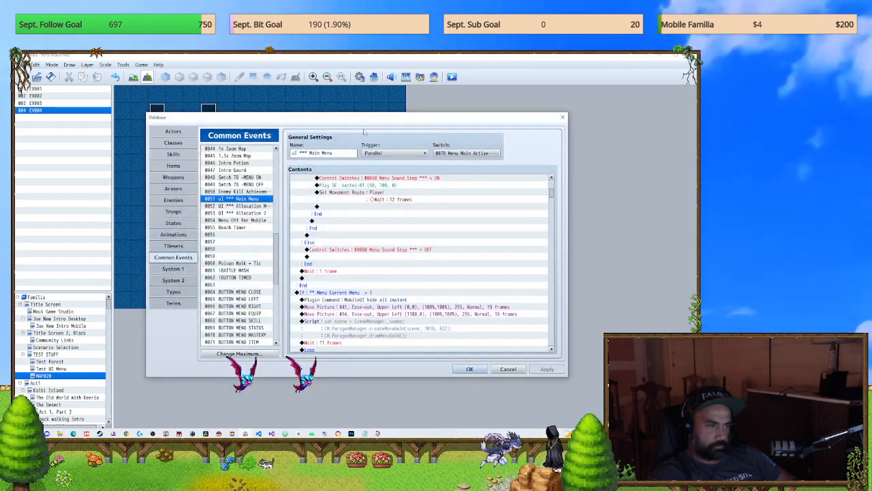
{"action": "left_click", "coordinate": [562, 118]}
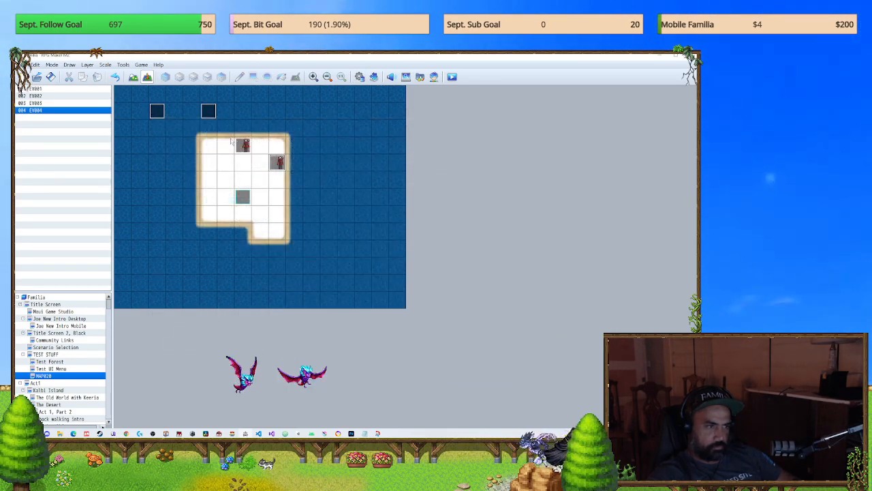
{"action": "left_click", "coordinate": [360, 78]}
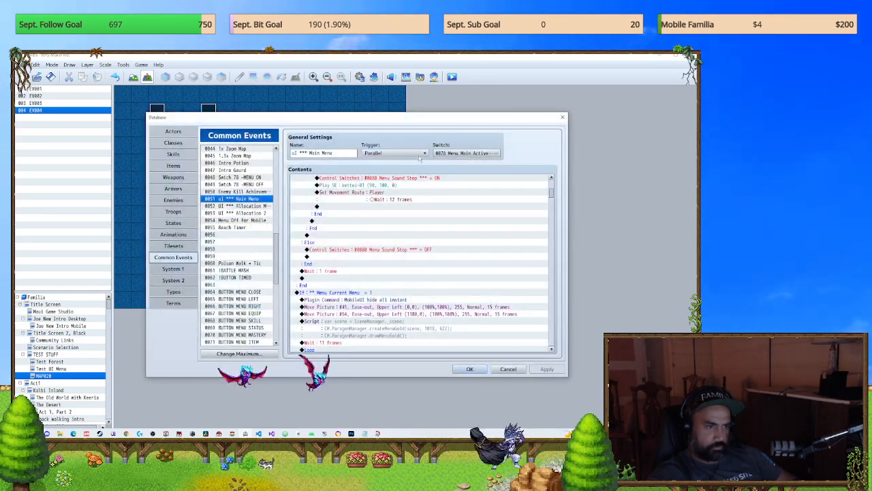
{"action": "left_click_drag", "start_coordinate": [554, 190], "coordinate": [552, 169]}
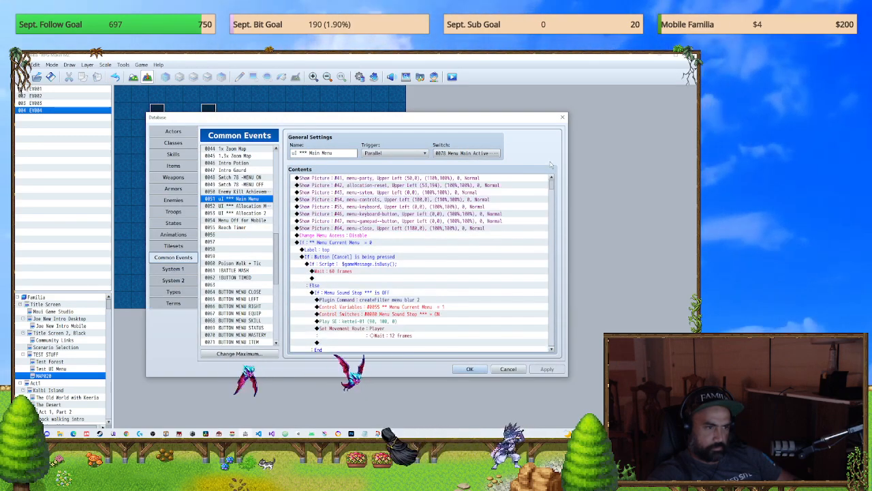
{"action": "left_click", "coordinate": [462, 229]}
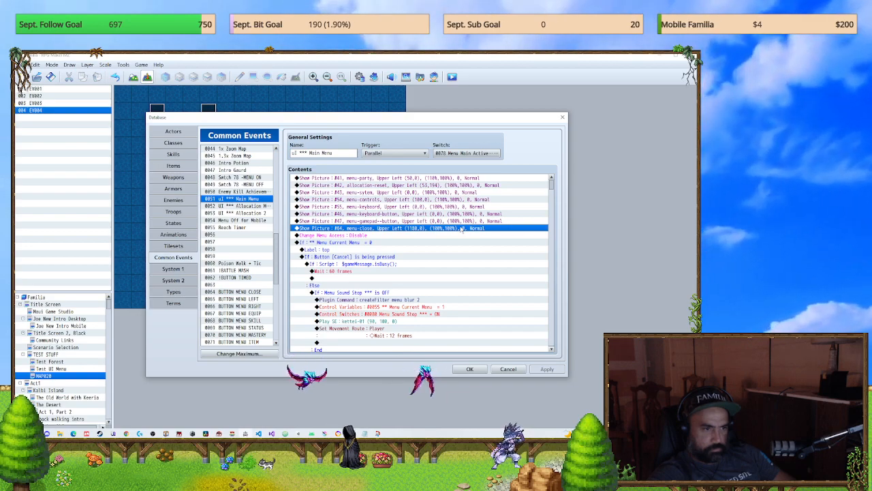
{"action": "key", "text": "ctrl+c"}
{"action": "key", "text": "ctrl+v"}
{"action": "key", "text": "ctrl+v"}
{"action": "key", "text": "ctrl+v"}
{"action": "key", "text": "ctrl+v"}
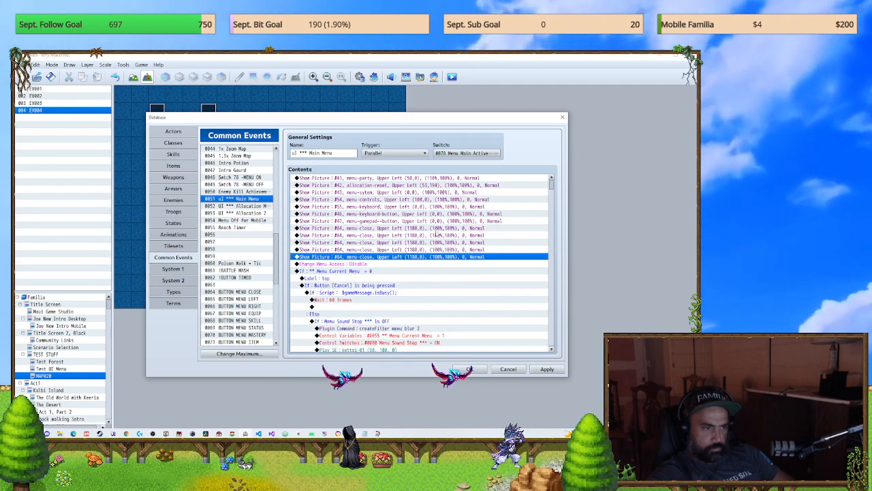
Step: Change the first duplicated menu-close Show Picture command to picture number 65 with X position 1080
{"action": "left_click", "coordinate": [462, 229]}
{"action": "left_click", "coordinate": [440, 242]}
{"action": "left_click", "coordinate": [440, 235]}
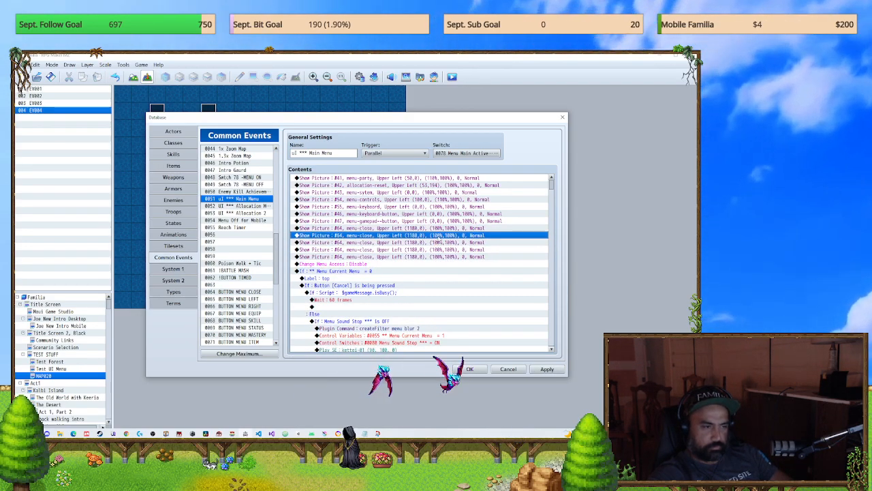
{"action": "double_click", "coordinate": [420, 249]}
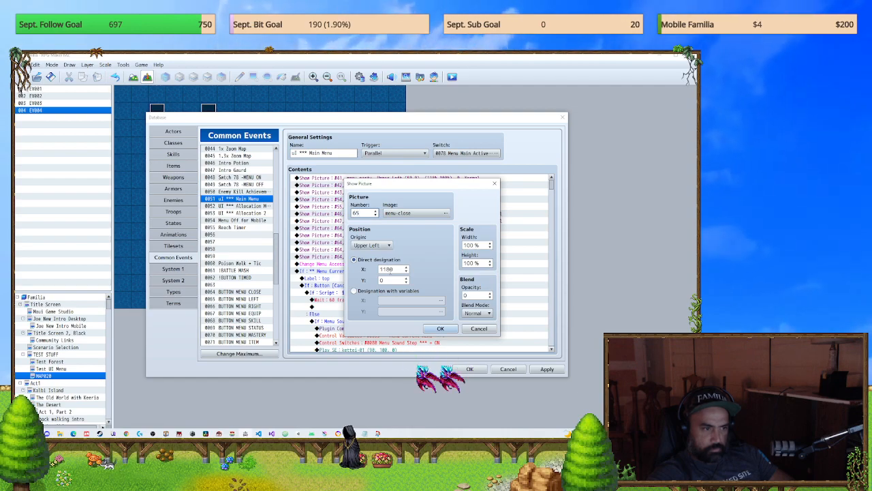
{"action": "left_click", "coordinate": [390, 270]}
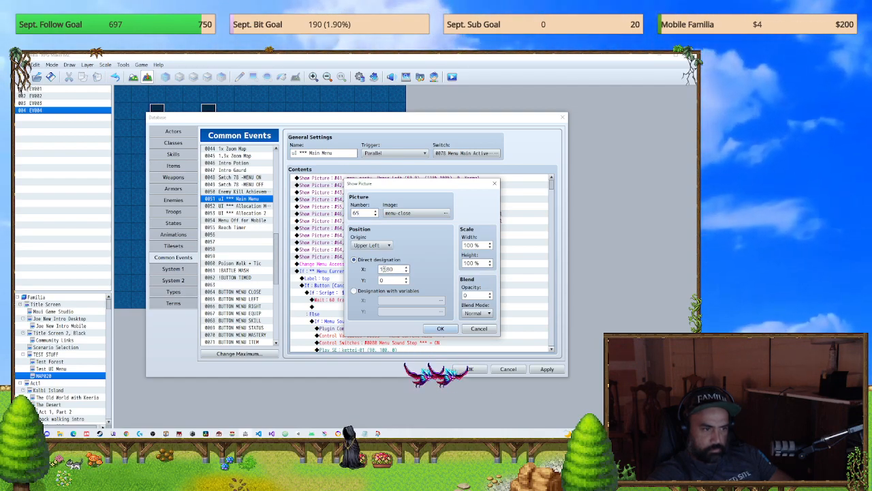
{"action": "left_click_drag", "start_coordinate": [391, 269], "coordinate": [388, 269]}
{"action": "type", "text": "0"}
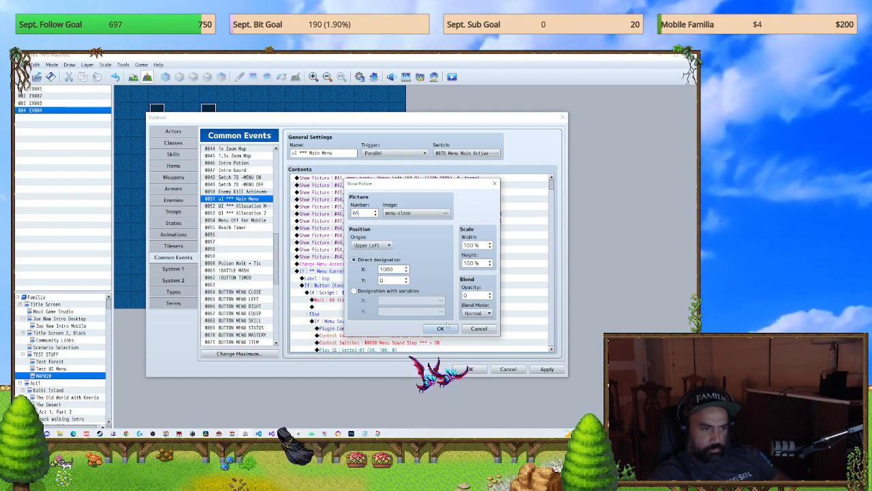
{"action": "key", "text": "Return"}
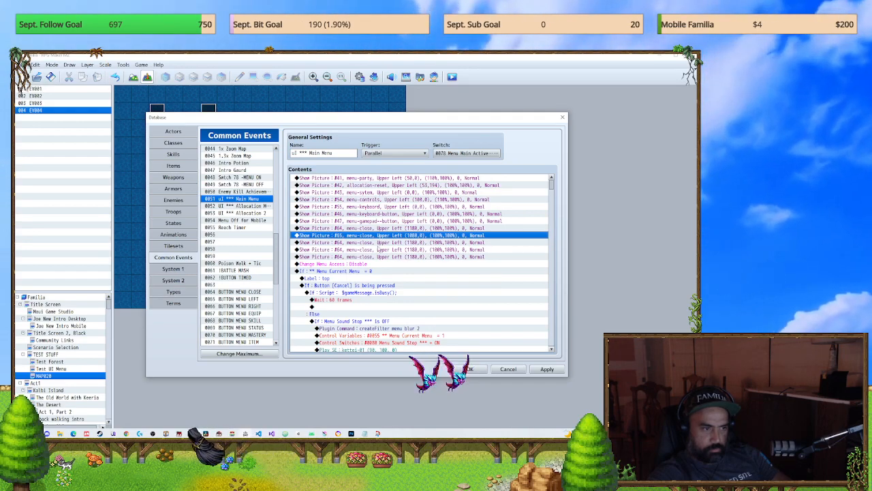
Step: Change the second duplicated menu-close command to picture number 66 with X position 980
{"action": "left_click", "coordinate": [379, 243]}
{"action": "double_click", "coordinate": [379, 243]}
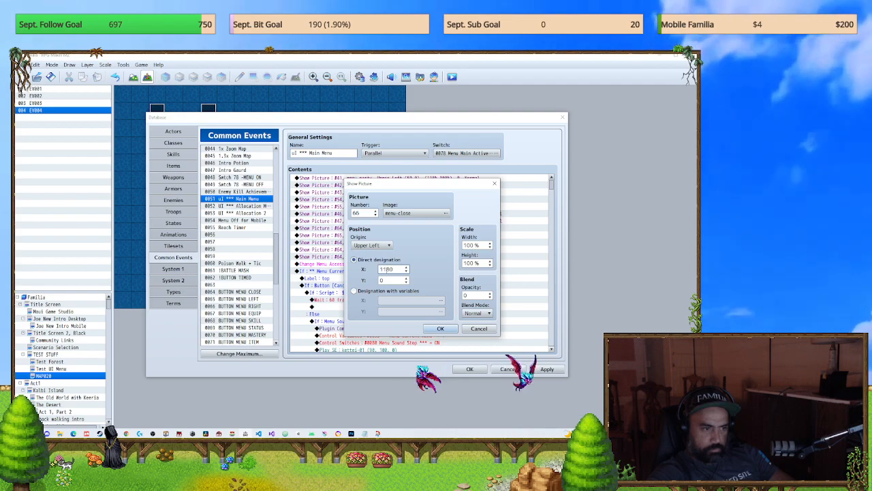
{"action": "left_click", "coordinate": [434, 327]}
Step: Change the third duplicated menu-close command to picture number 67 at X 880, and set the last duplicate's X position to 780
{"action": "left_click", "coordinate": [361, 249]}
{"action": "double_click", "coordinate": [360, 249]}
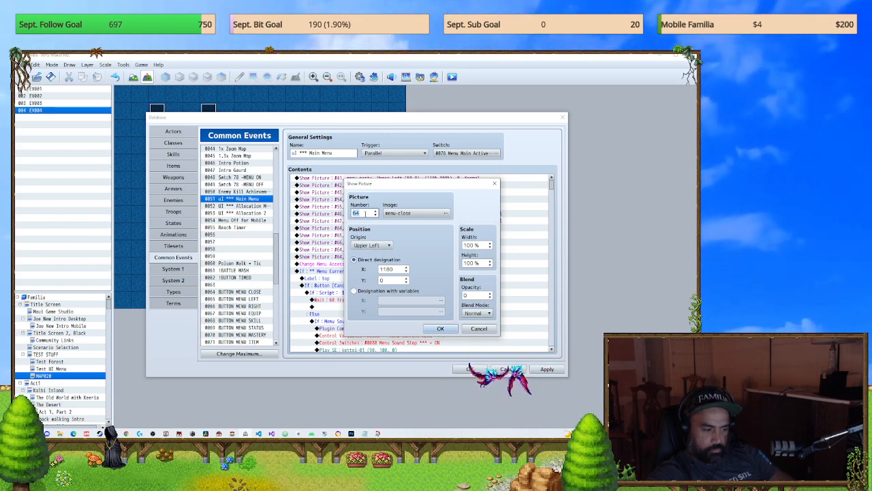
{"action": "type", "text": "67"}
{"action": "double_click", "coordinate": [383, 269]}
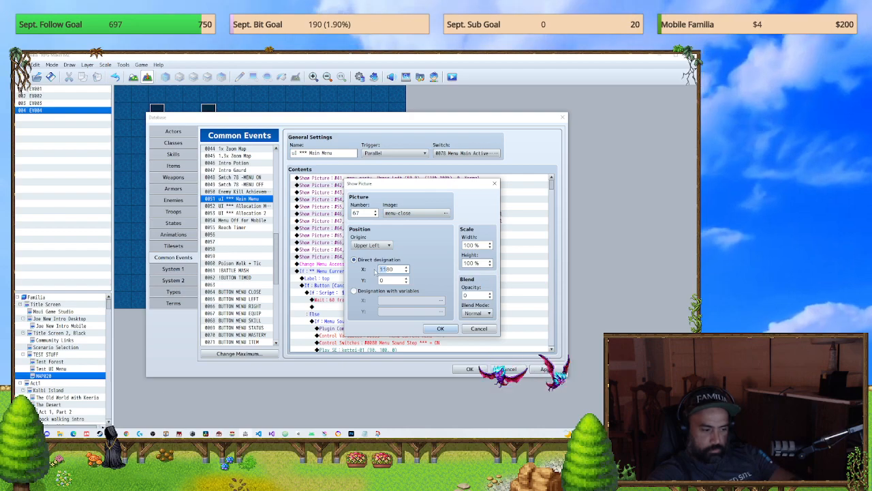
{"action": "type", "text": "880"}
{"action": "left_click", "coordinate": [434, 328]}
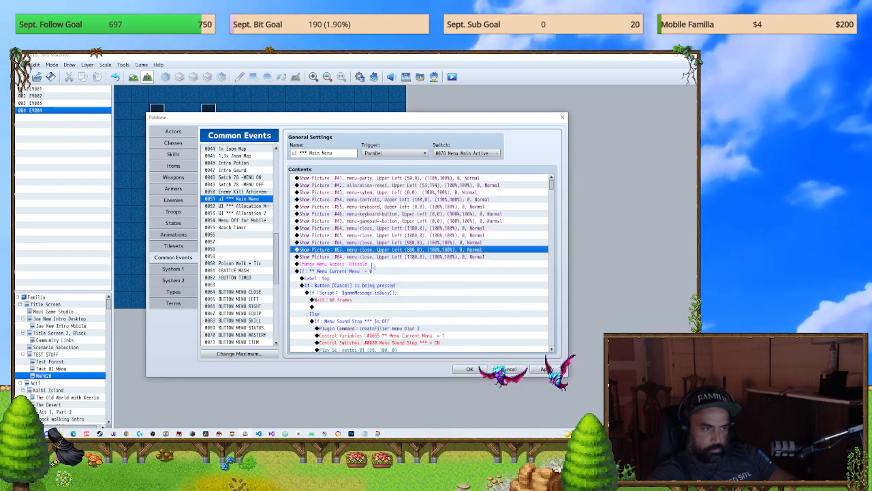
{"action": "double_click", "coordinate": [374, 257]}
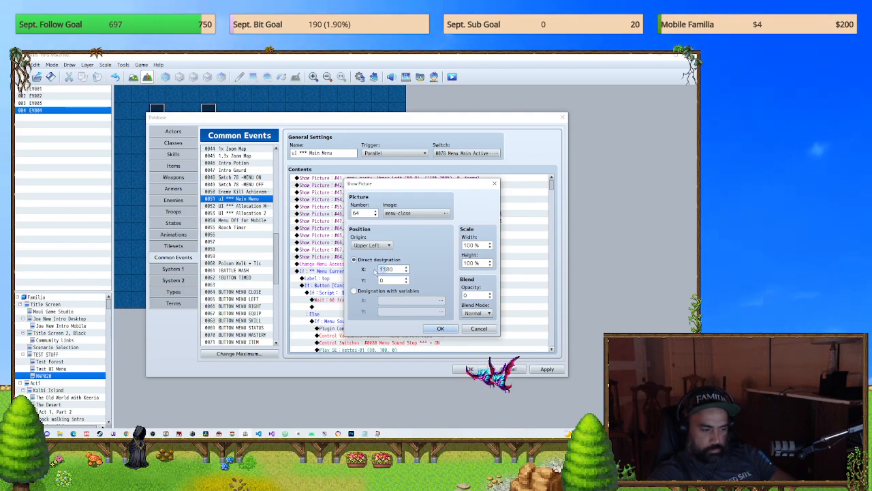
{"action": "left_click", "coordinate": [441, 328]}
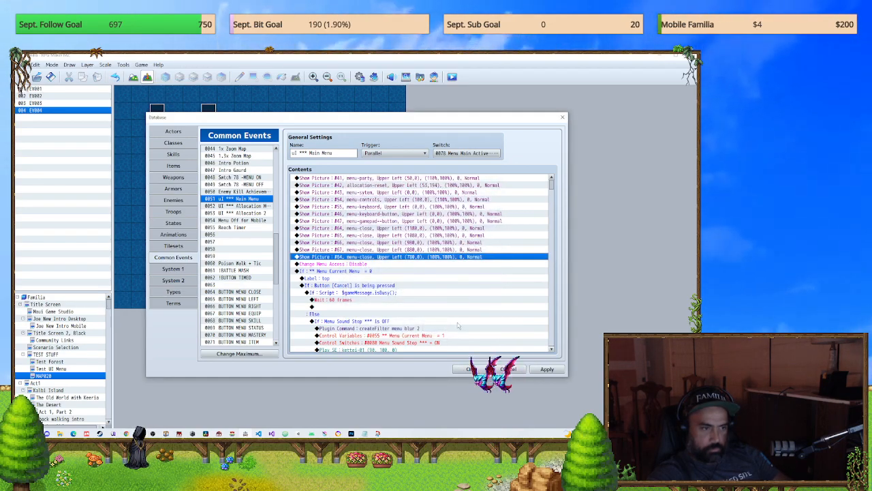
Step: Copy the Play SE and both Move Picture commands from BUTTON MENU CLOSE into common events BUTTON MENU LEFT and BUTTON MENU RIGHT
{"action": "left_click", "coordinate": [248, 299]}
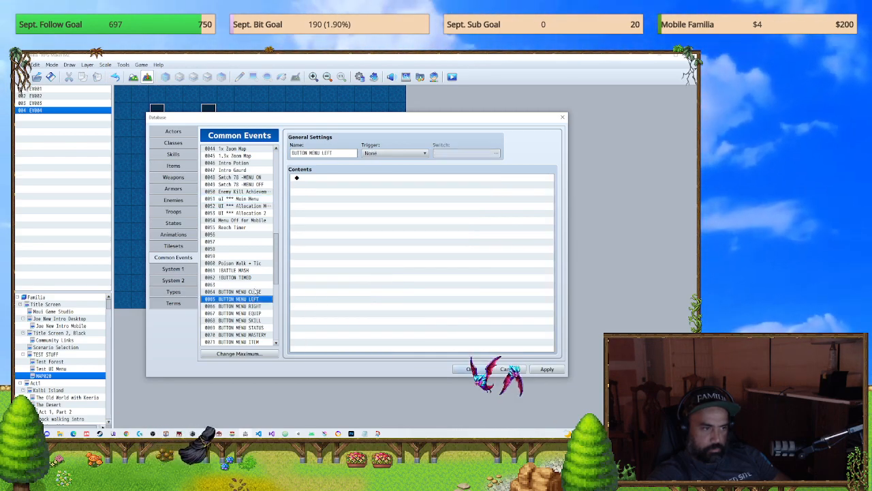
{"action": "left_click", "coordinate": [251, 285]}
{"action": "left_click", "coordinate": [252, 292]}
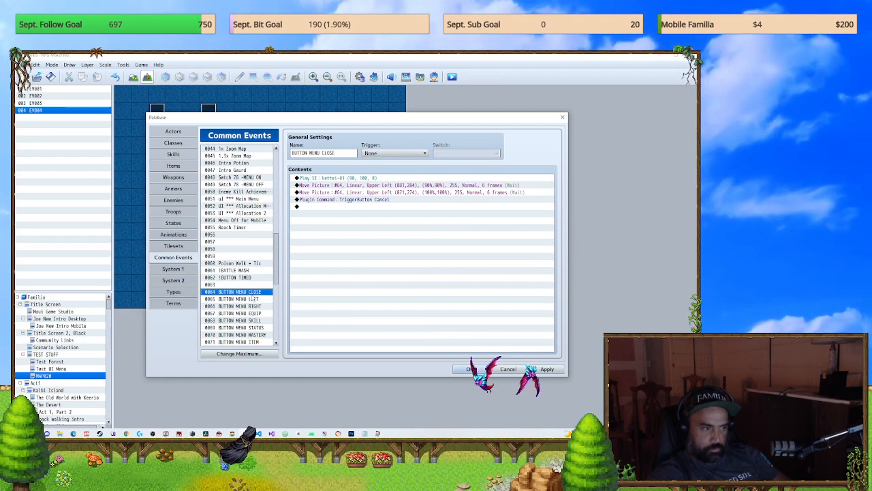
{"action": "left_click", "coordinate": [348, 194]}
{"action": "left_click_drag", "start_coordinate": [353, 193], "coordinate": [354, 179]}
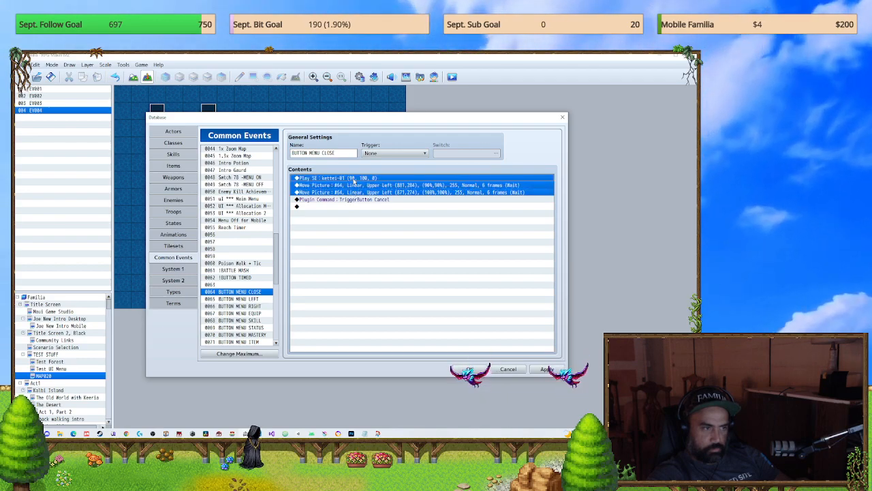
{"action": "left_click", "coordinate": [252, 299]}
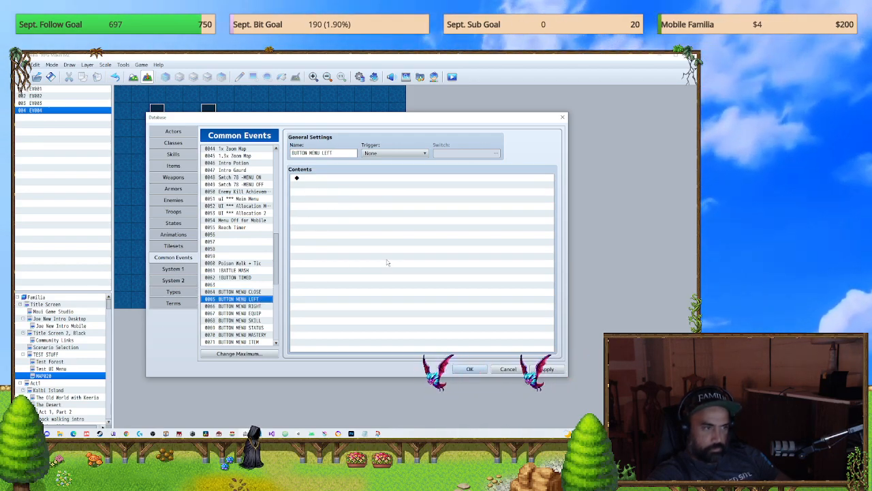
{"action": "key", "text": "ctrl+v"}
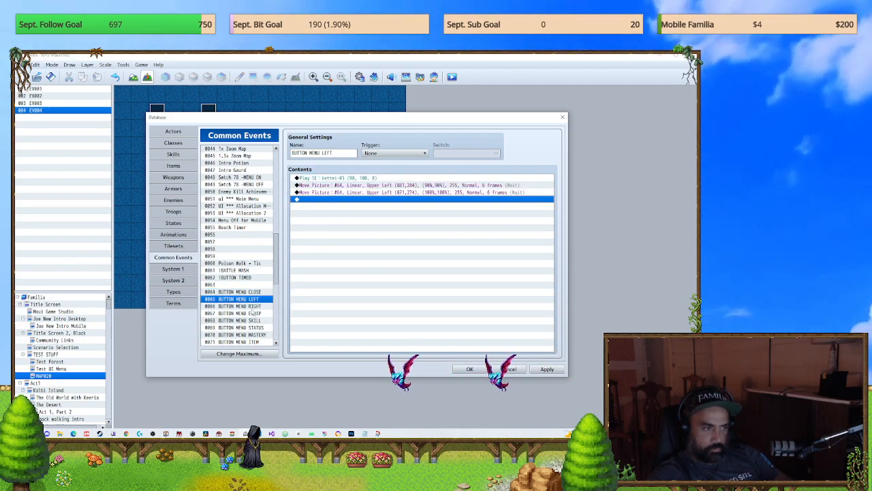
{"action": "left_click", "coordinate": [252, 306]}
{"action": "key", "text": "ctrl+v"}
Step: Paste the copied sound and Move Picture commands into BUTTON MENU EQUIP and BUTTON MENU STATUS, skipping BUTTON MENU SKILL
{"action": "left_click", "coordinate": [268, 319]}
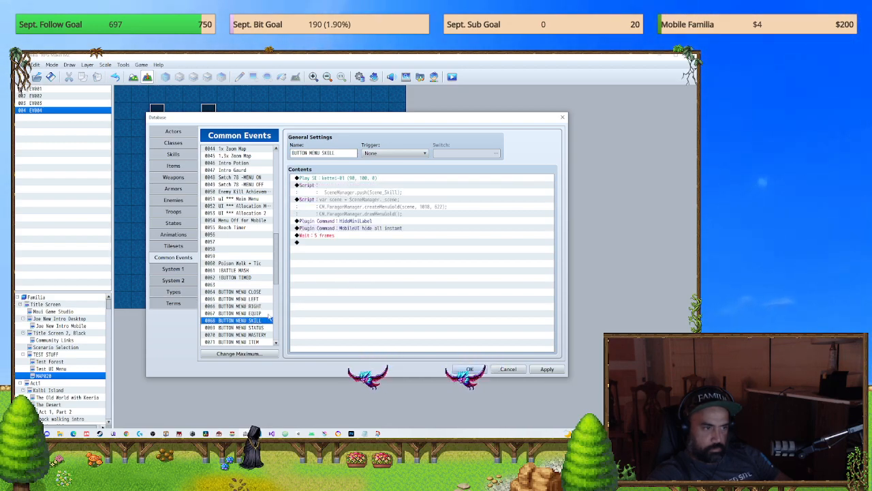
{"action": "left_click", "coordinate": [263, 314]}
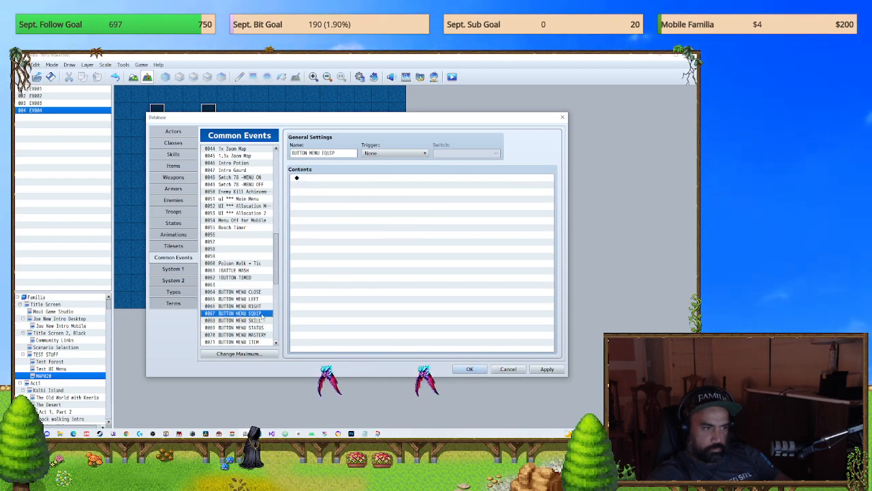
{"action": "left_click", "coordinate": [326, 286]}
{"action": "key", "text": "ctrl+v"}
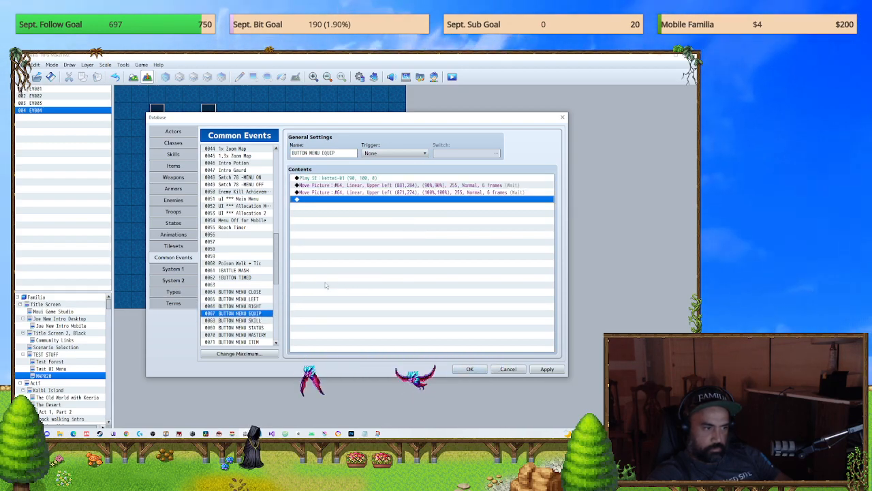
{"action": "left_click", "coordinate": [257, 334]}
{"action": "left_click", "coordinate": [257, 328]}
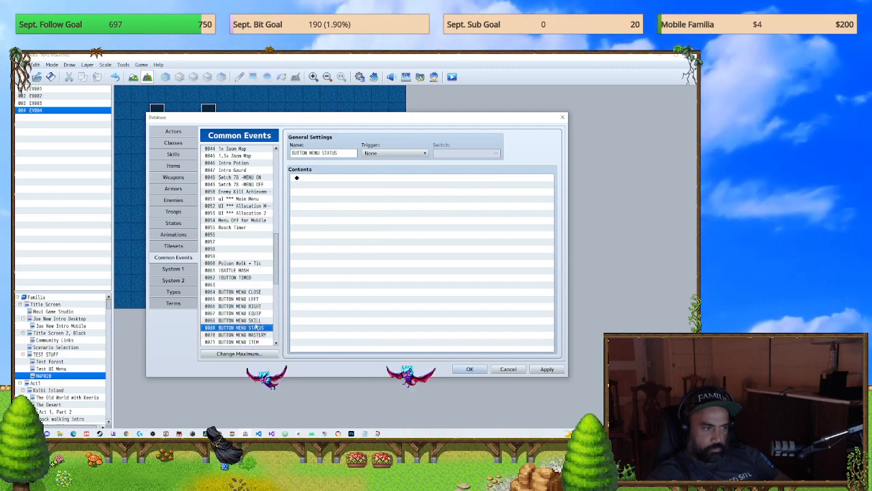
{"action": "left_click", "coordinate": [258, 321]}
{"action": "left_click", "coordinate": [357, 293]}
{"action": "left_click", "coordinate": [269, 328]}
{"action": "left_click", "coordinate": [320, 294]}
{"action": "key", "text": "ctrl+v"}
Step: Paste the copied sound and Move Picture commands into common events BUTTON MENU MASTERY and BUTTON MENU ITEM
{"action": "left_click", "coordinate": [263, 334]}
{"action": "left_click", "coordinate": [337, 283]}
{"action": "key", "text": "ctrl+v"}
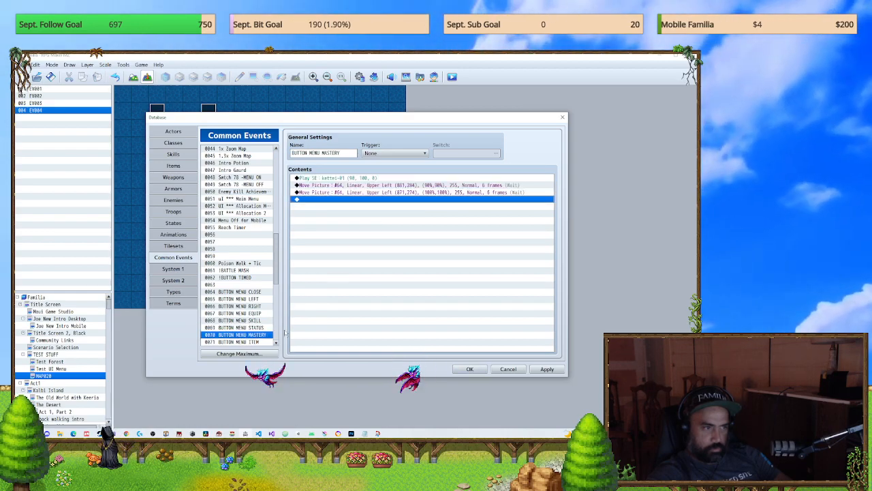
{"action": "left_click", "coordinate": [245, 341]}
{"action": "left_click", "coordinate": [327, 283]}
{"action": "key", "text": "ctrl+v"}
Step: Paste the copied sound and Move Picture commands into common events BUTTON MENU SAVE and BUTTON MENU OPTIONS
{"action": "scroll", "coordinate": [238, 300], "scroll_direction": "down", "scroll_amount": 2}
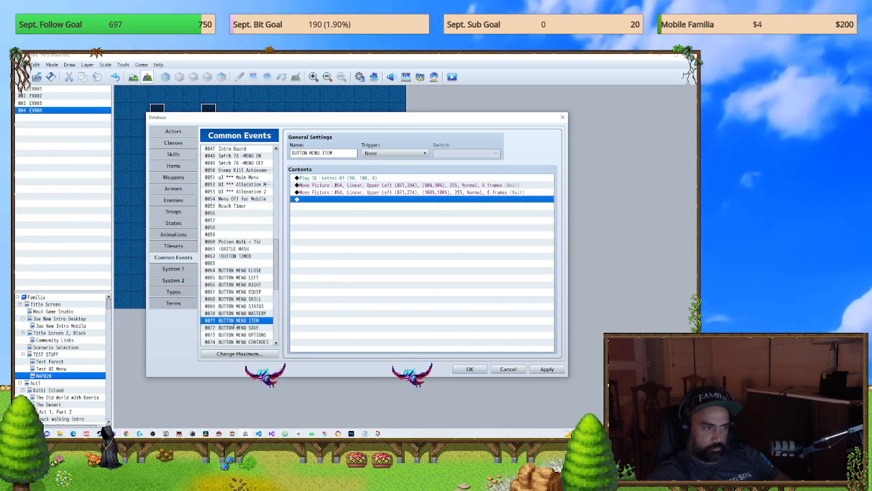
{"action": "left_click", "coordinate": [239, 306]}
{"action": "left_click", "coordinate": [348, 282]}
{"action": "key", "text": "ctrl+v"}
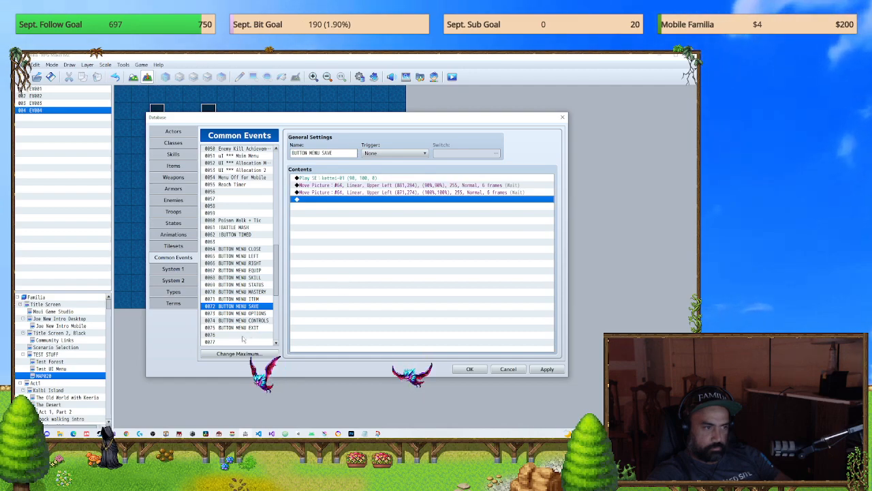
{"action": "left_click", "coordinate": [240, 313]}
{"action": "left_click", "coordinate": [363, 288]}
{"action": "key", "text": "ctrl+v"}
Step: Paste the copied commands into common events BUTTON MENU CONTROLS and BUTTON MENU EXIT, and accept the database changes
{"action": "left_click", "coordinate": [241, 321]}
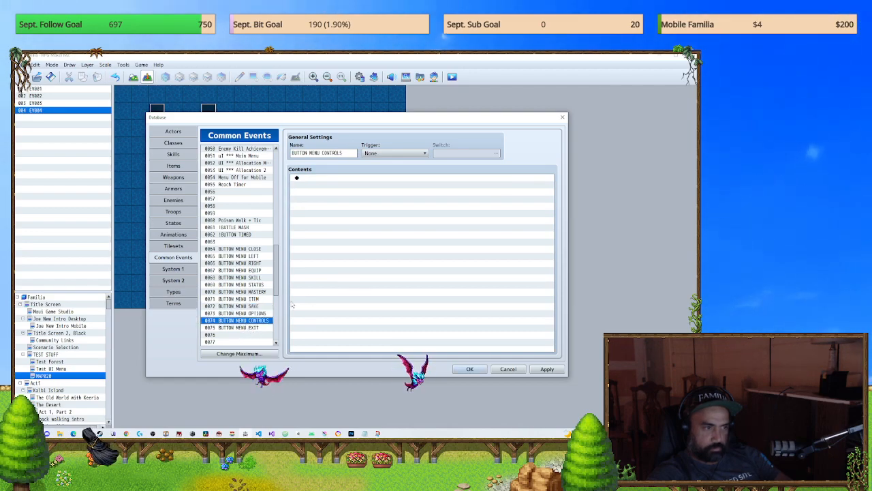
{"action": "left_click", "coordinate": [354, 199]}
{"action": "key", "text": "ctrl+v"}
{"action": "left_click", "coordinate": [252, 328]}
{"action": "key", "text": "ctrl+v"}
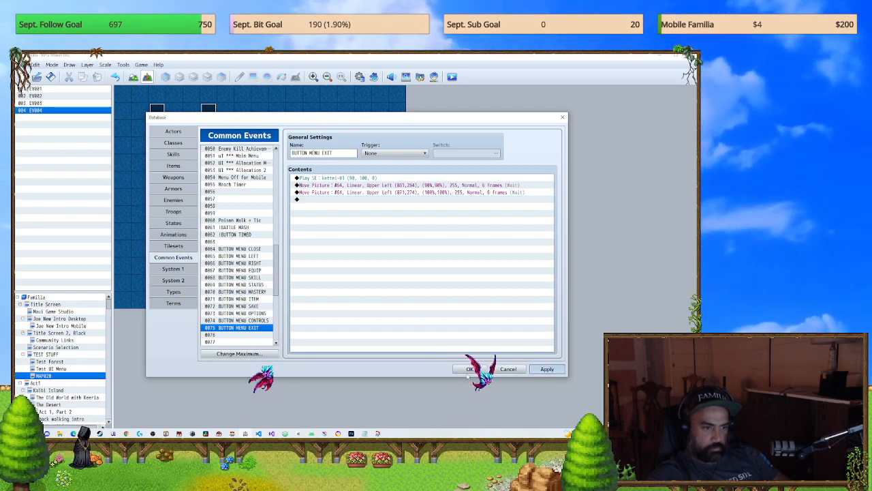
{"action": "left_click", "coordinate": [468, 370]}
Step: Save the game changes, launch a playtest, and close the game from its opening scene
{"action": "left_click", "coordinate": [452, 77]}
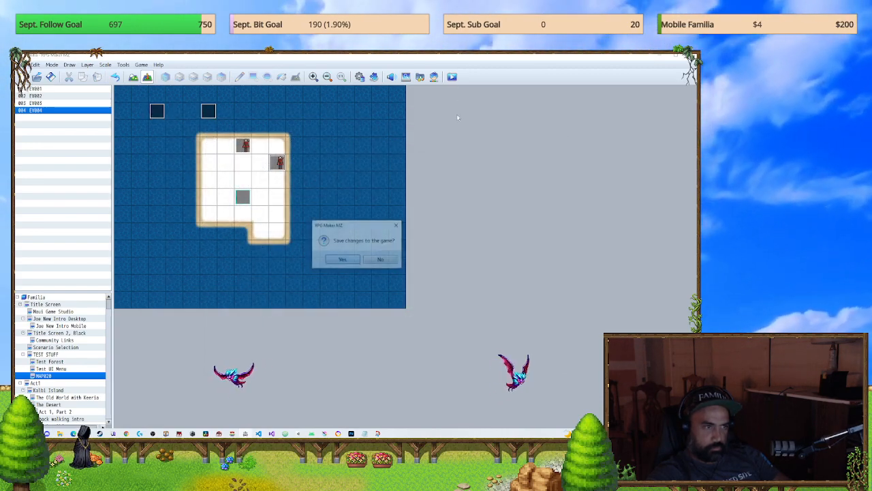
{"action": "left_click", "coordinate": [338, 260]}
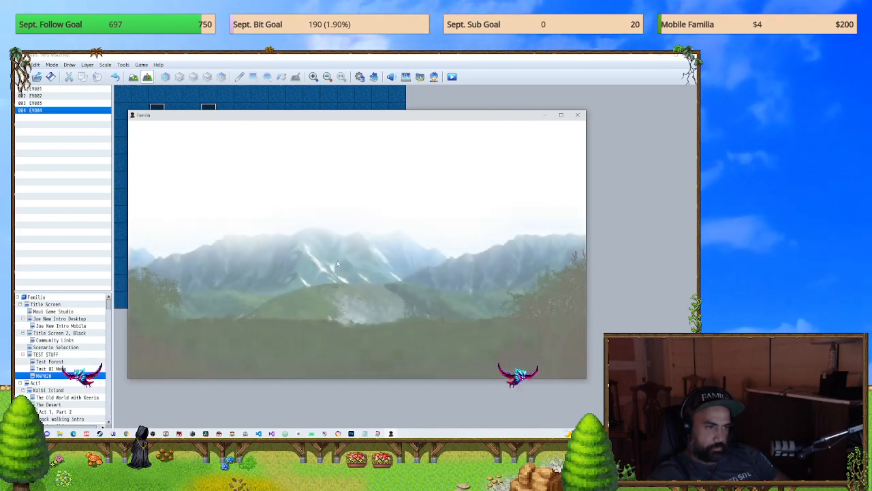
{"action": "left_click", "coordinate": [577, 114]}
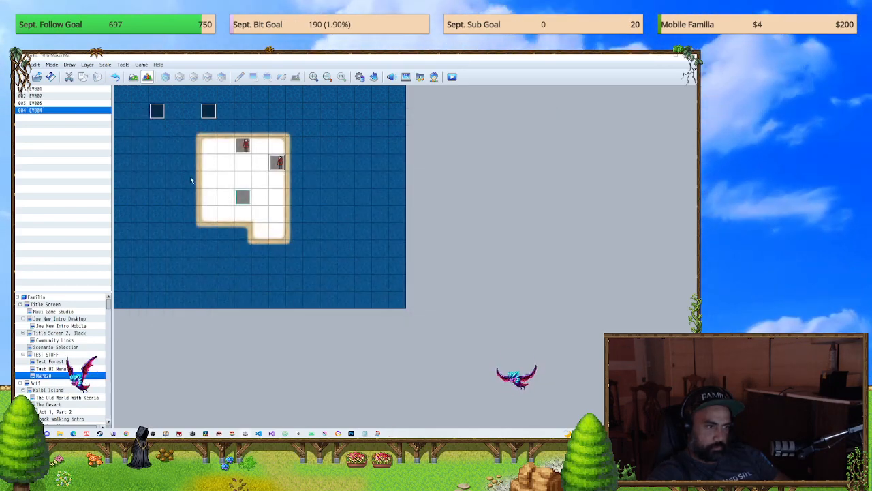
Step: Check the Menu Main Active switch command on page 3 of event EV001
{"action": "double_click", "coordinate": [207, 150]}
{"action": "left_click", "coordinate": [204, 150]}
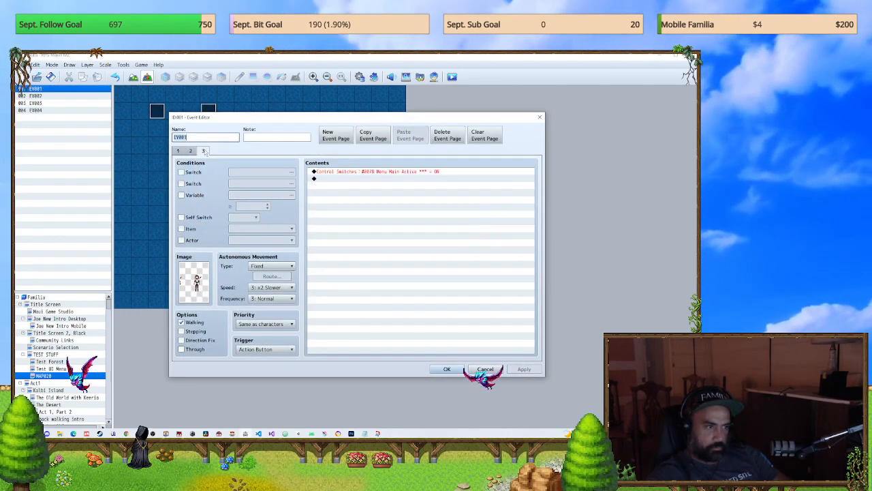
{"action": "left_click", "coordinate": [449, 368]}
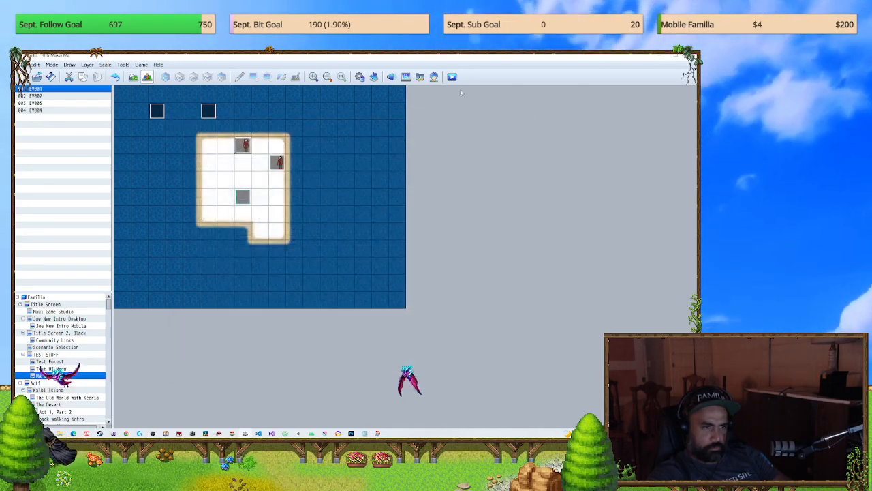
Step: Save and playtest again, open the party main menu over the map, and close the game
{"action": "left_click", "coordinate": [452, 76]}
{"action": "left_click", "coordinate": [353, 260]}
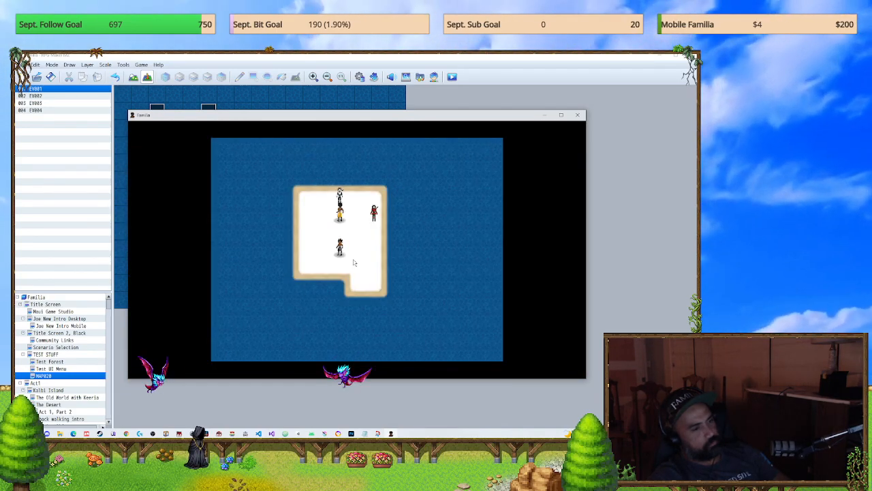
{"action": "left_click", "coordinate": [578, 115]}
Step: Inspect the picture commands on page 1 of EV001, and open common event 0051 uI *** Main Menu in the database
{"action": "double_click", "coordinate": [240, 146]}
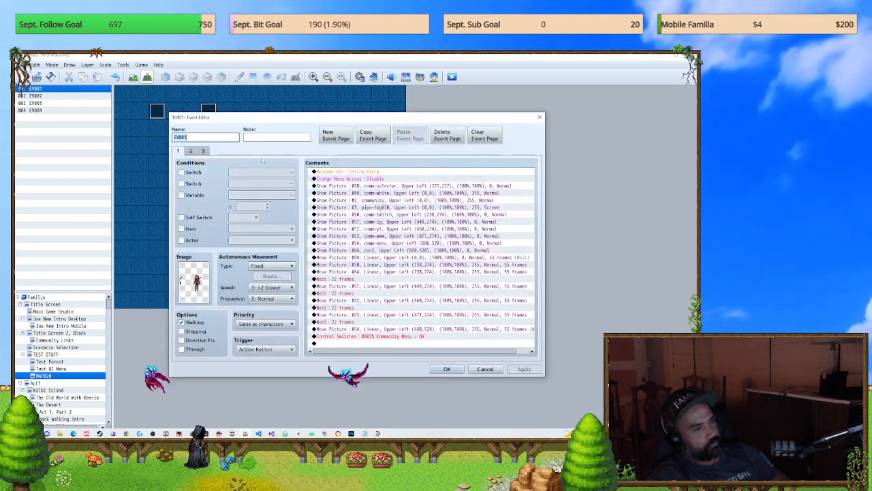
{"action": "left_click", "coordinate": [539, 118]}
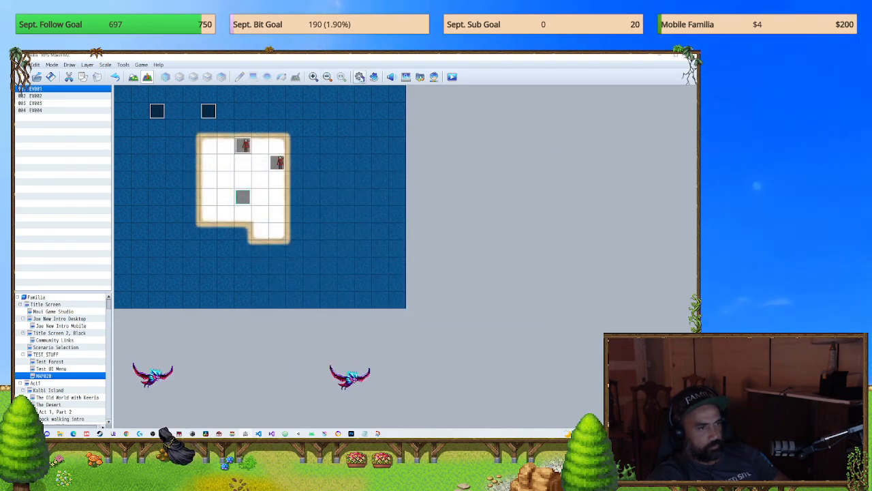
{"action": "key", "text": "F9"}
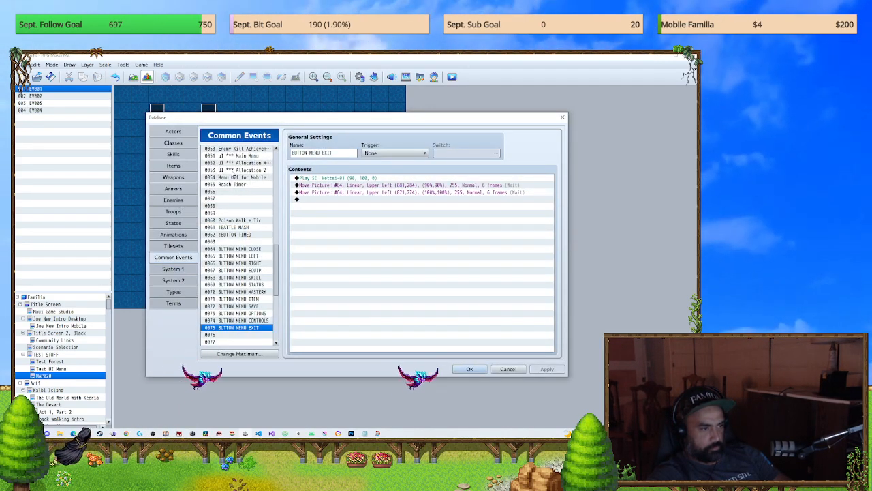
{"action": "left_click", "coordinate": [235, 156]}
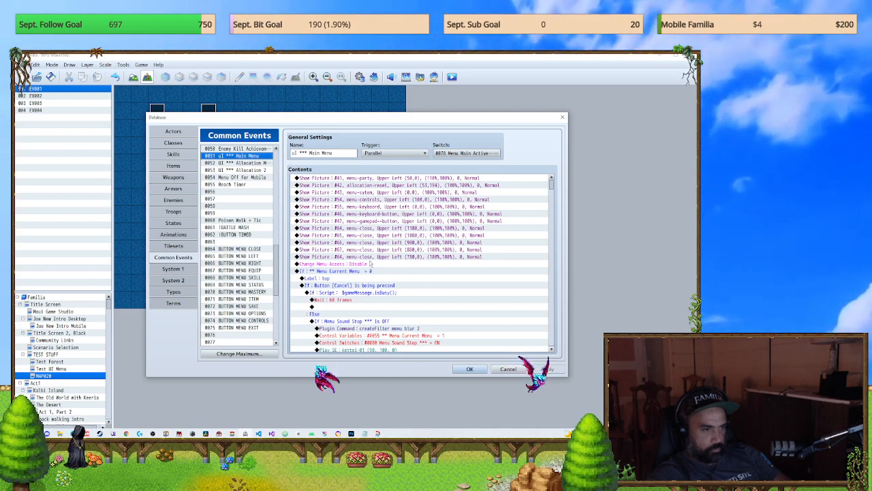
Step: Set the opacity of the menu-close pictures #65 and #66 to 255 in the uI *** Main Menu common event
{"action": "left_click", "coordinate": [430, 228]}
{"action": "double_click", "coordinate": [430, 236]}
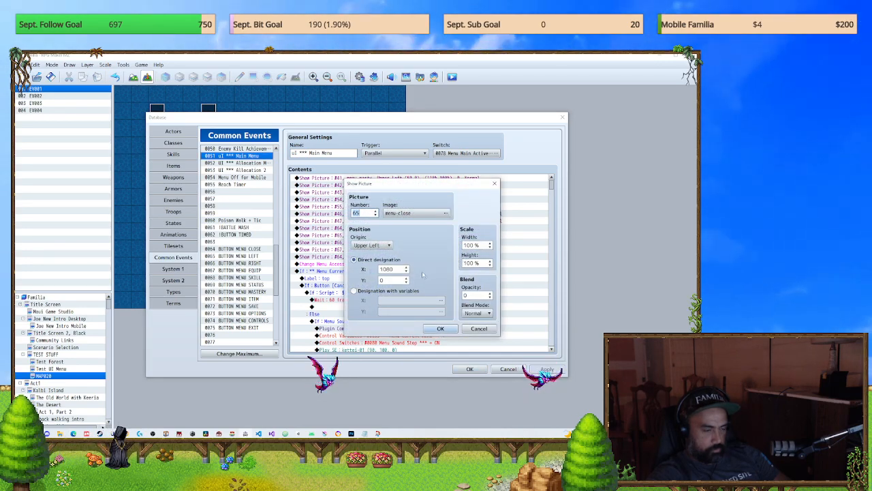
{"action": "double_click", "coordinate": [475, 296]}
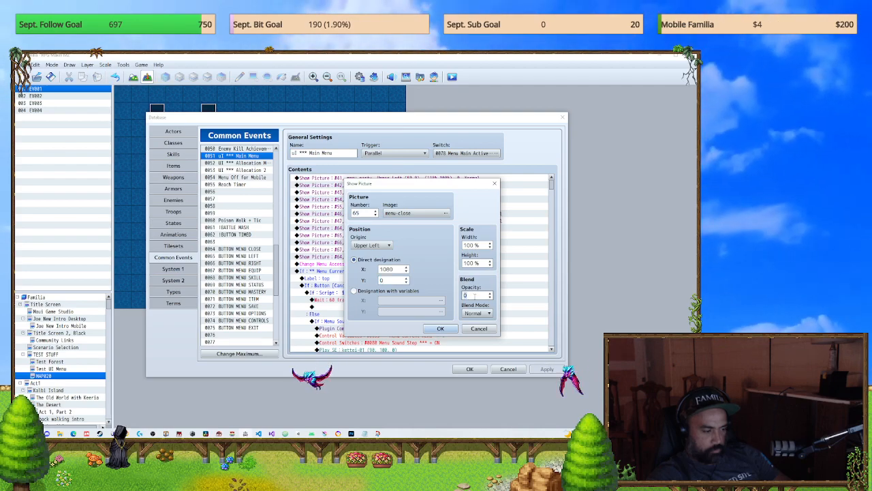
{"action": "type", "text": "255"}
{"action": "left_click", "coordinate": [441, 327]}
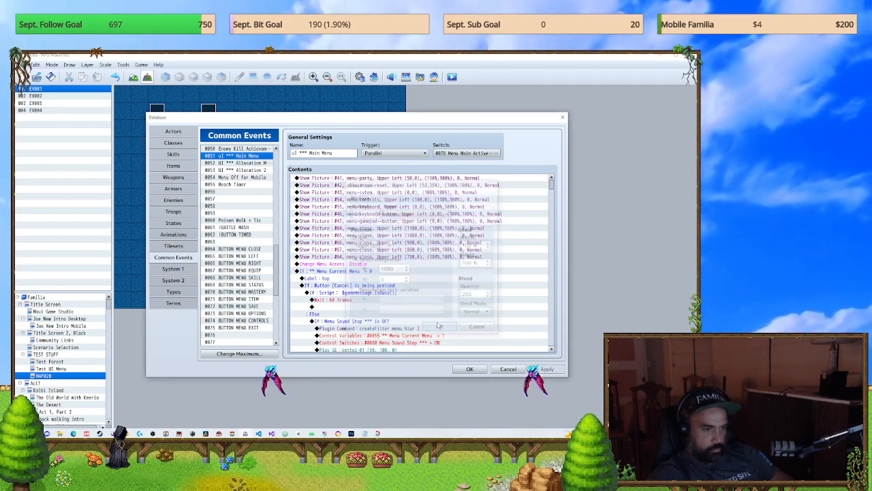
{"action": "double_click", "coordinate": [409, 242]}
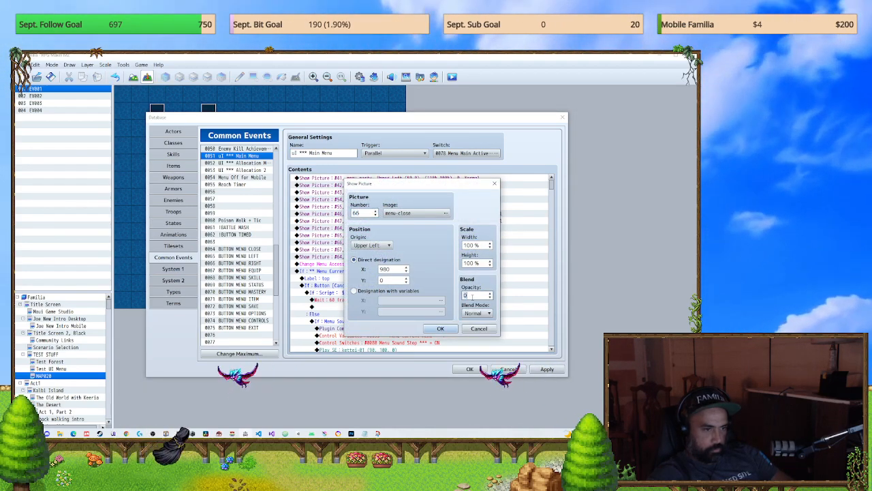
{"action": "double_click", "coordinate": [475, 295]}
{"action": "type", "text": "255"}
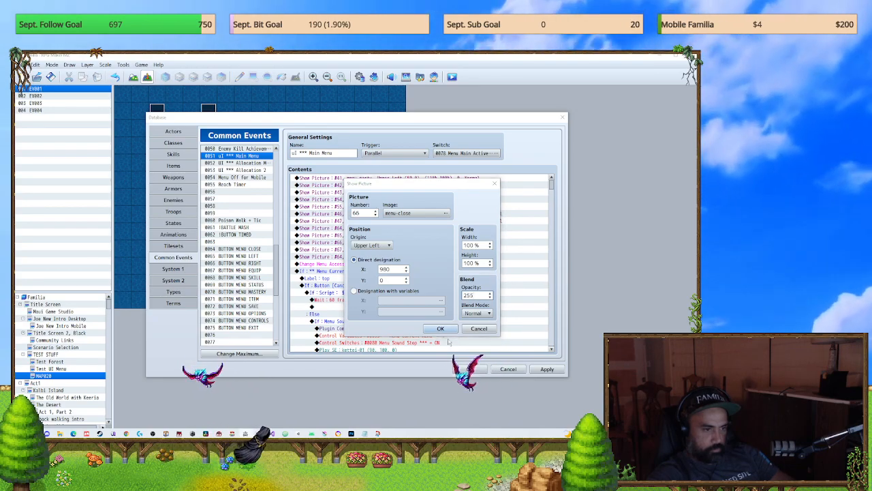
{"action": "left_click", "coordinate": [440, 327]}
Step: Set opacity 255 for menu-close picture #67 and the #64 picture at X 780, and apply the database changes
{"action": "double_click", "coordinate": [420, 250]}
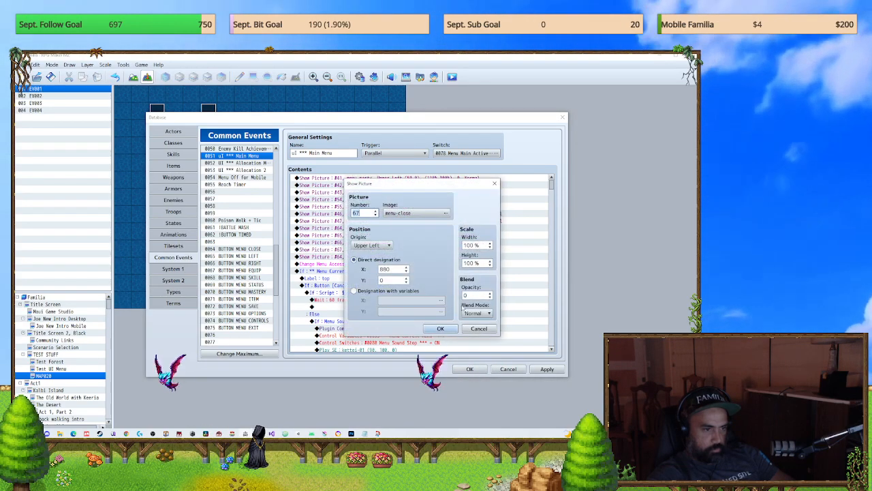
{"action": "left_click", "coordinate": [447, 331]}
{"action": "double_click", "coordinate": [416, 257]}
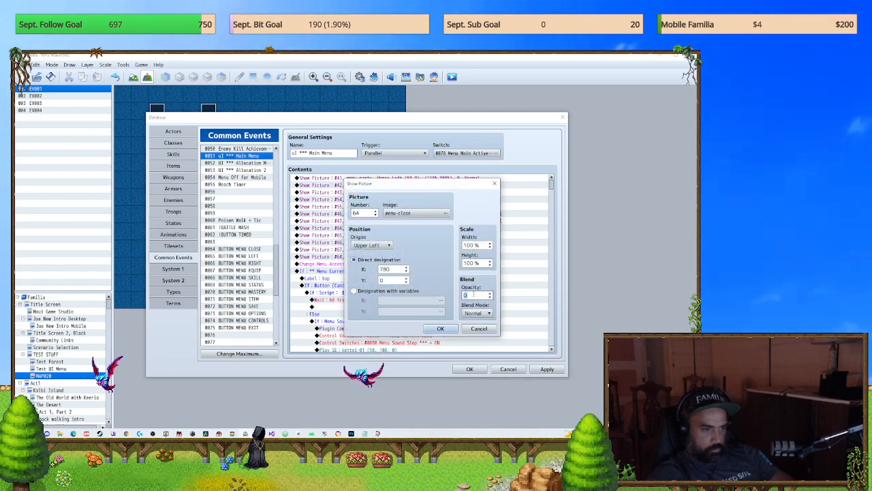
{"action": "left_click", "coordinate": [440, 328]}
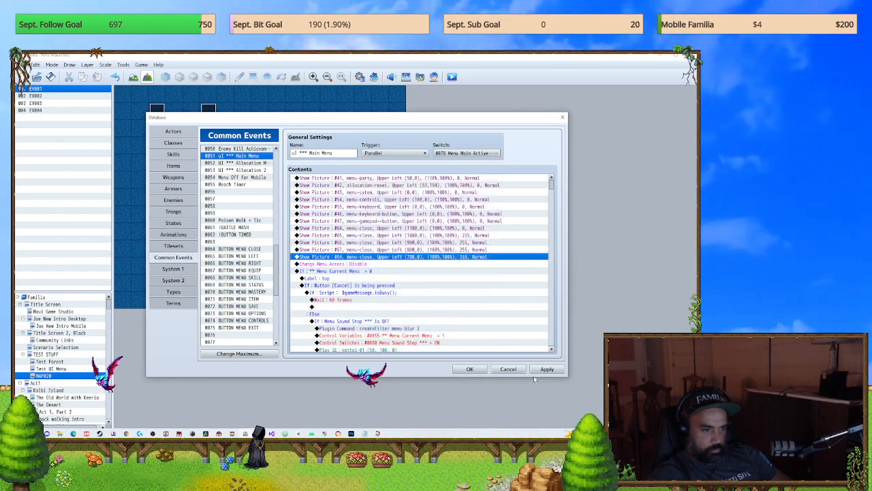
{"action": "left_click", "coordinate": [547, 369]}
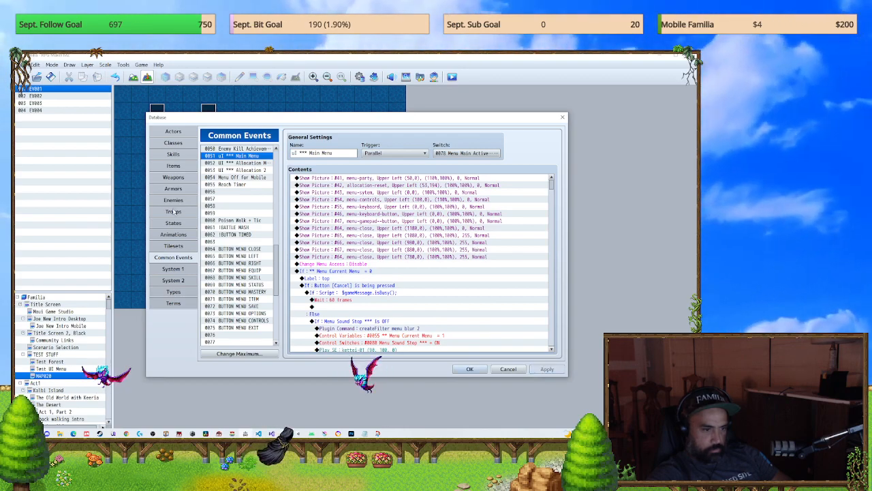
Step: Run a battle test of the Slime: all troop, and close the game at the battle screen
{"action": "left_click", "coordinate": [174, 211]}
{"action": "left_click", "coordinate": [493, 154]}
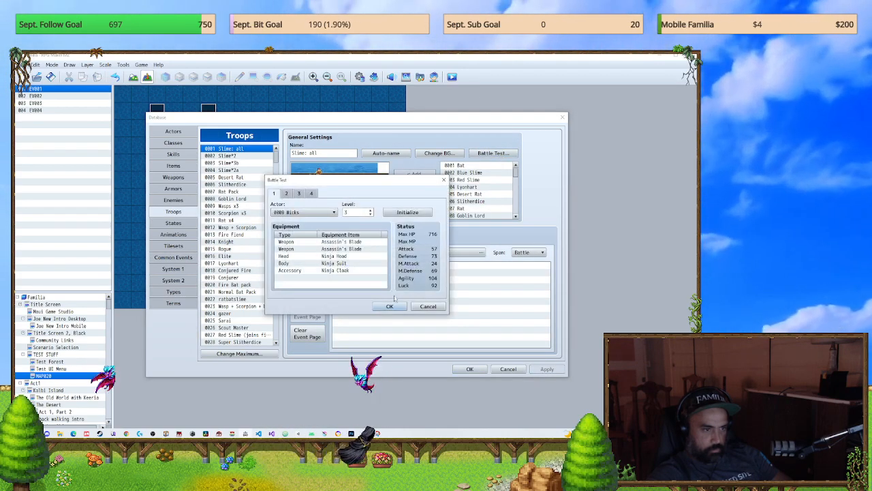
{"action": "left_click", "coordinate": [390, 305]}
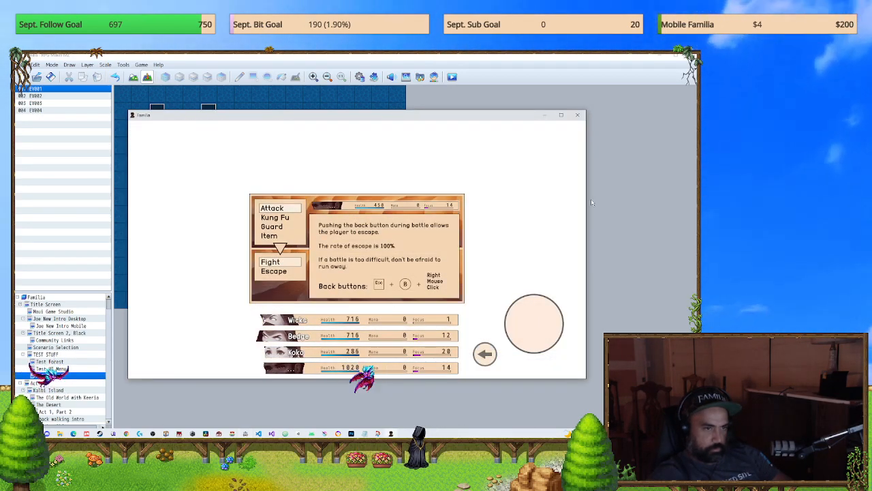
{"action": "left_click", "coordinate": [578, 115]}
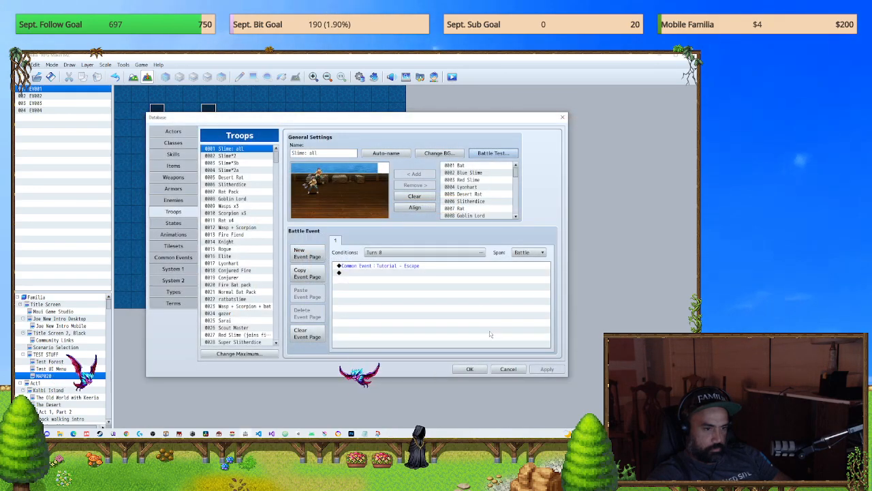
Step: Save and playtest a new game, toggle the party menu using the on-screen X pictures, and close the game
{"action": "left_click", "coordinate": [470, 369]}
{"action": "left_click", "coordinate": [452, 77]}
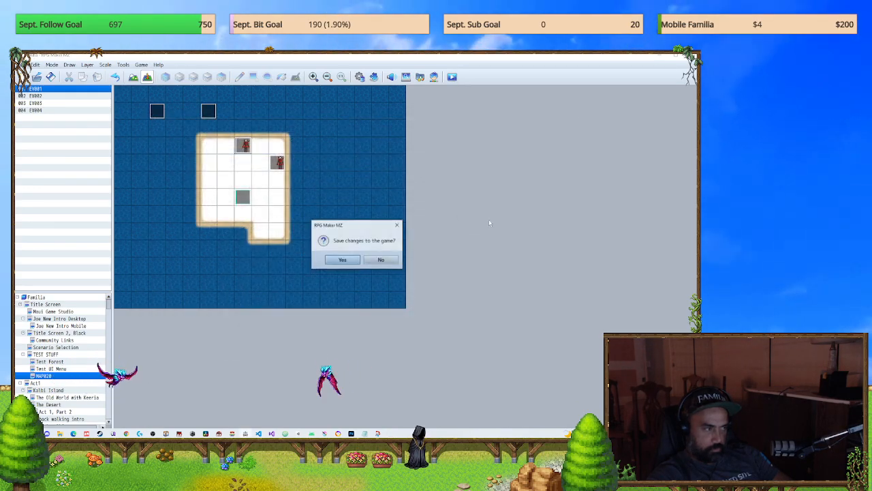
{"action": "key", "text": "Return"}
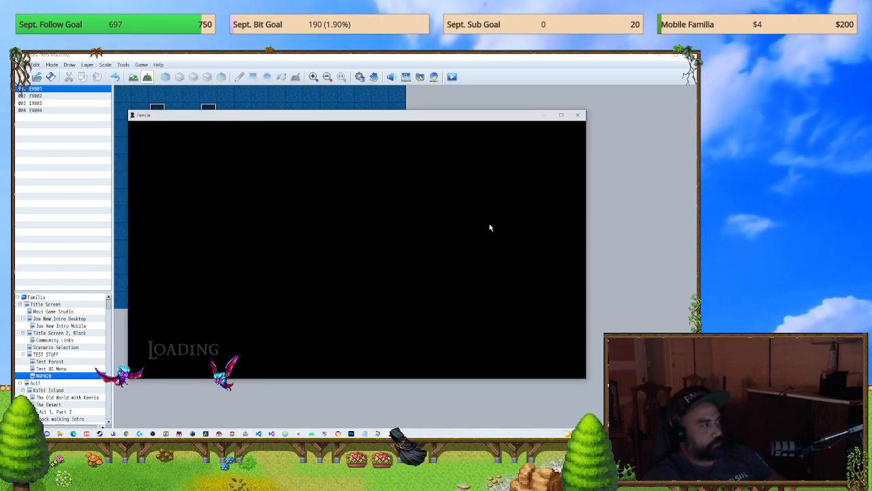
{"action": "key", "text": "Return"}
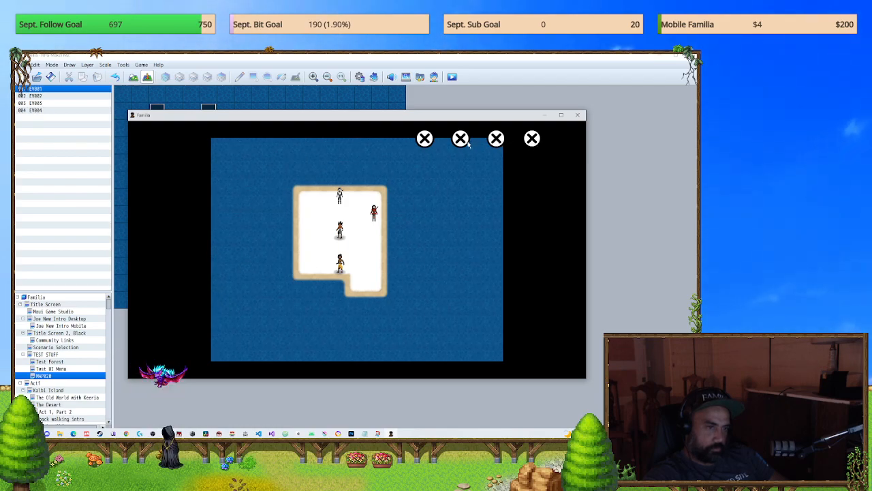
{"action": "left_click", "coordinate": [425, 138]}
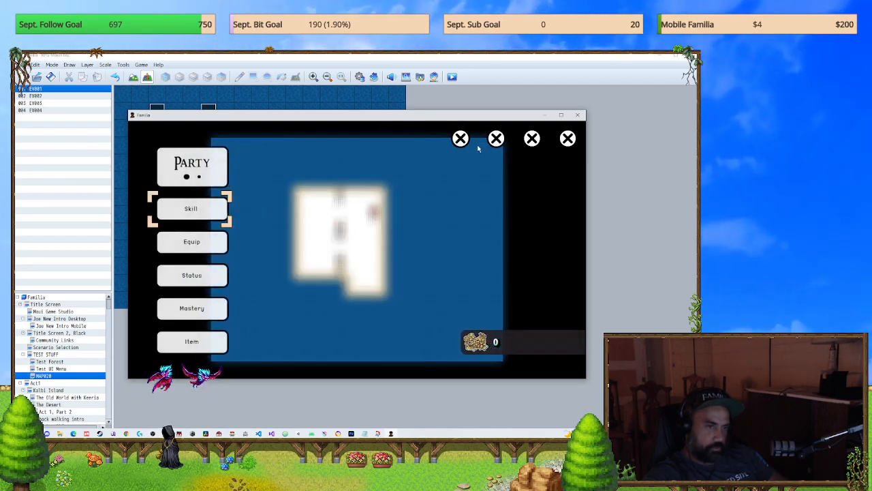
{"action": "left_click", "coordinate": [496, 138]}
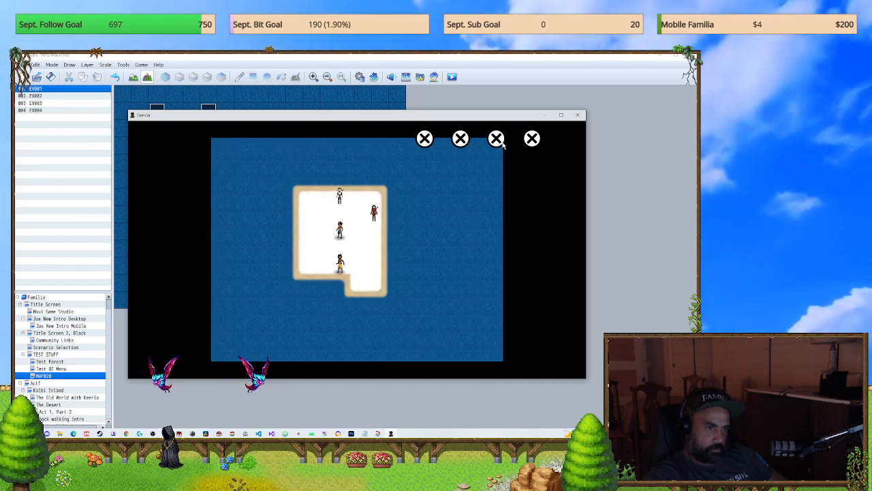
{"action": "left_click", "coordinate": [530, 139]}
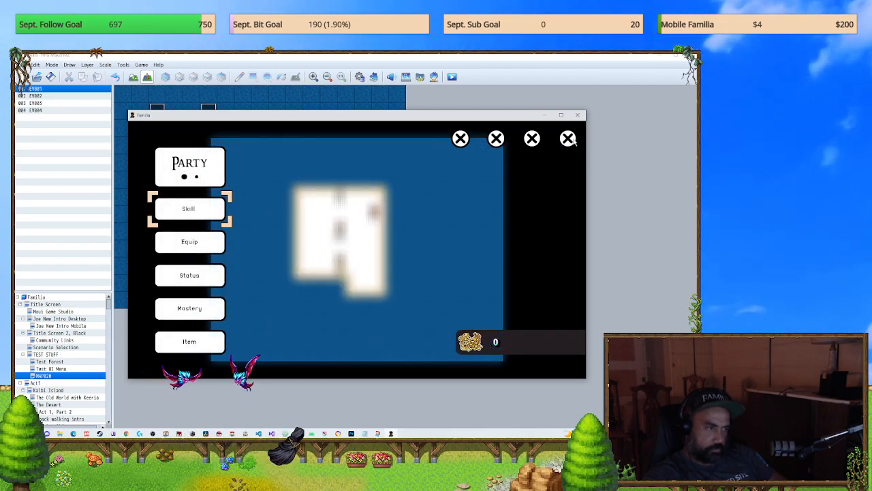
{"action": "left_click", "coordinate": [569, 139]}
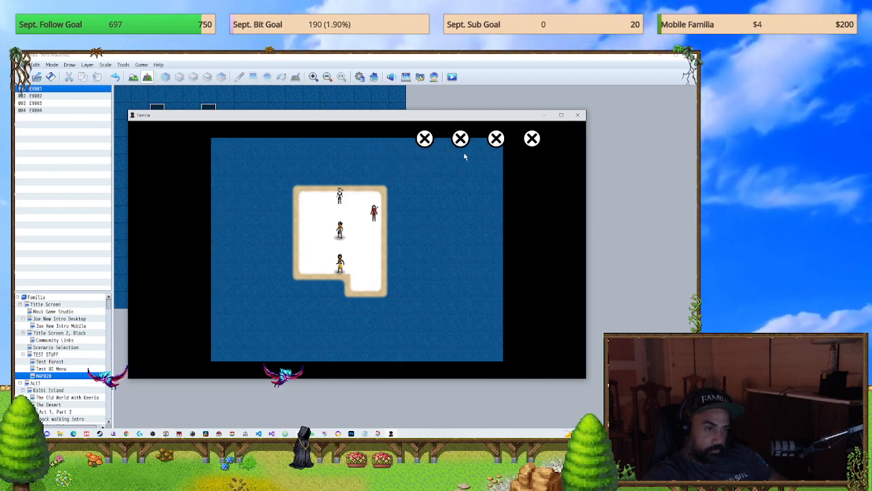
{"action": "left_click", "coordinate": [577, 114]}
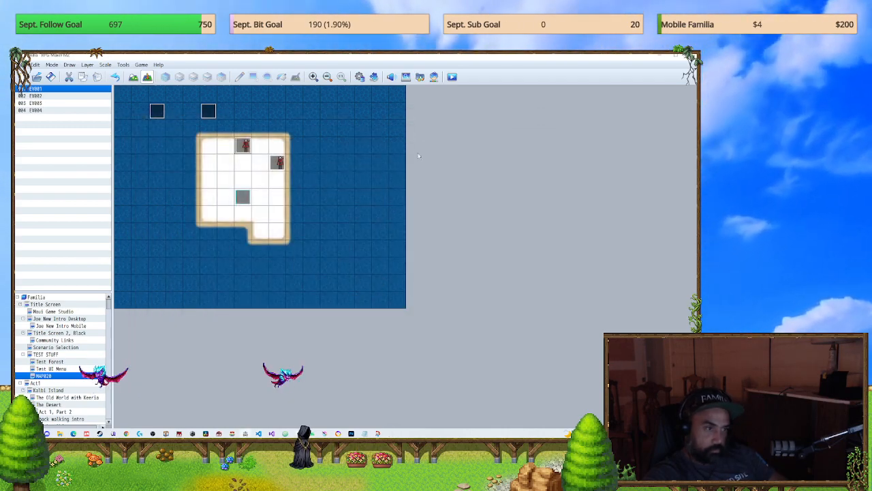
Step: Add a blank second event page to EV003 on MAP020
{"action": "double_click", "coordinate": [208, 110]}
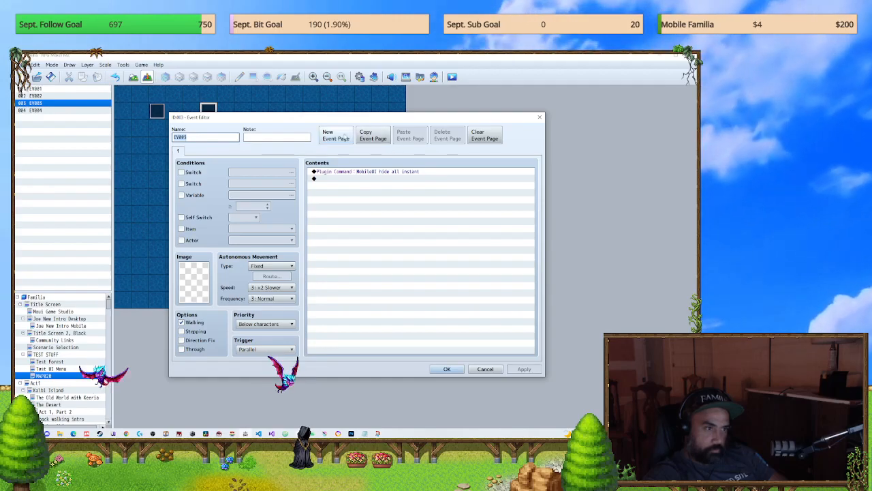
{"action": "left_click", "coordinate": [345, 137]}
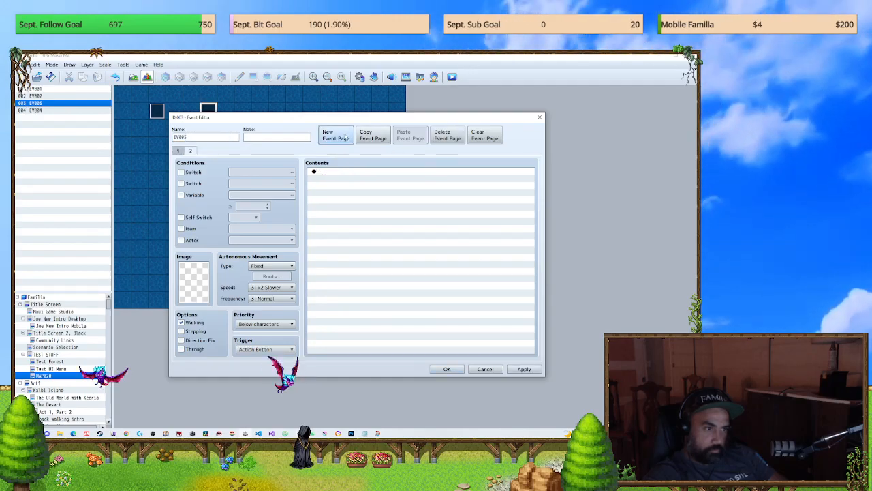
{"action": "left_click", "coordinate": [446, 369]}
Step: Save the changes, start a new game to check the on-screen controls on the map, and close it
{"action": "left_click", "coordinate": [450, 75]}
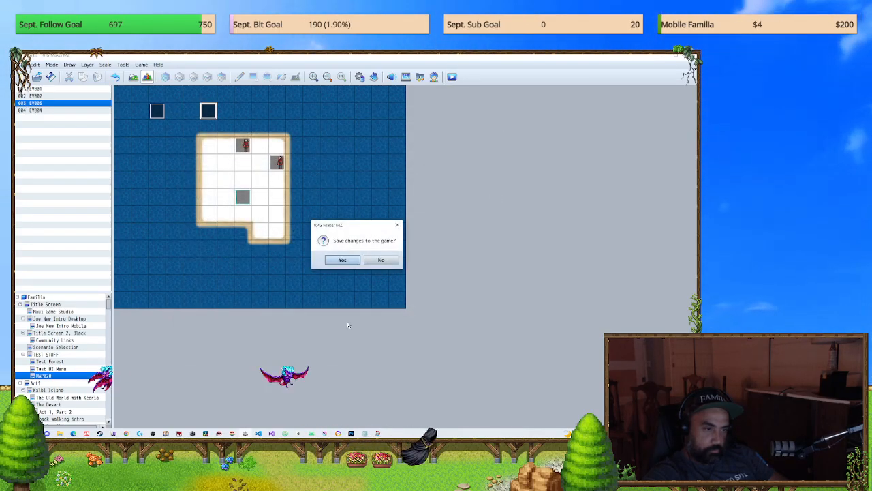
{"action": "left_click", "coordinate": [343, 260]}
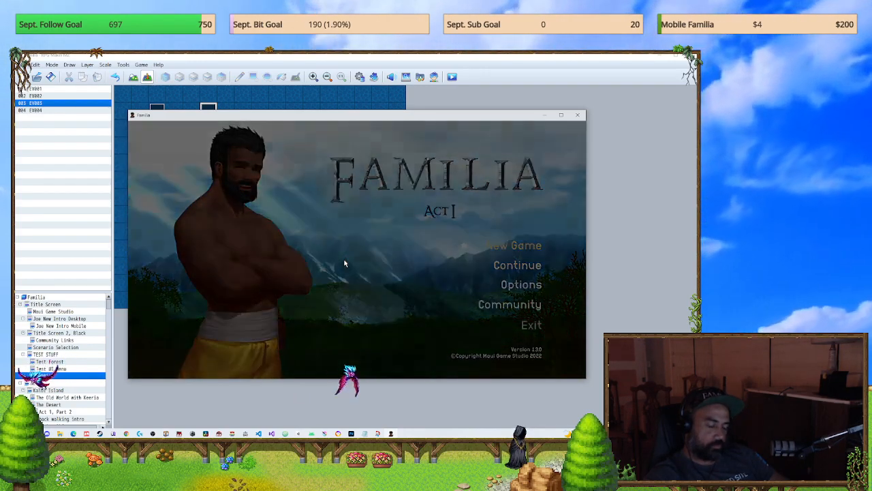
{"action": "key", "text": "Return"}
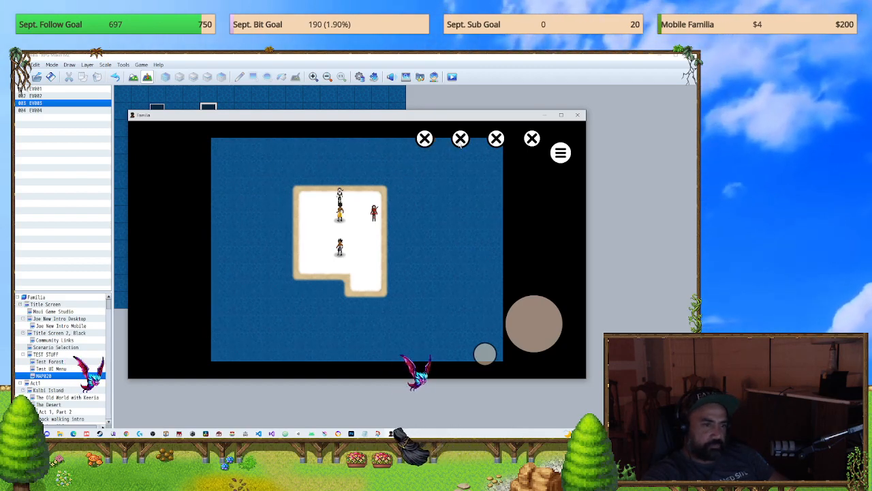
{"action": "left_click", "coordinate": [577, 116]}
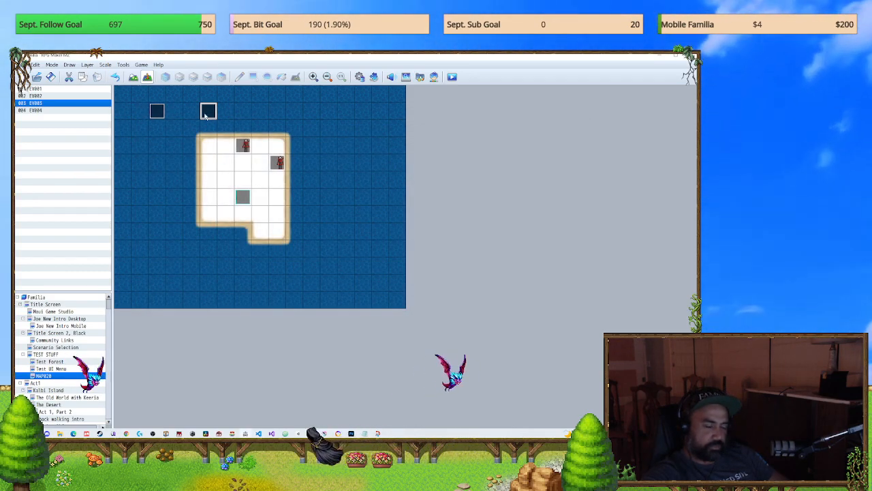
Step: Add an Erase Event command after the MobileUI hide all instant command on page 1 of EV003
{"action": "double_click", "coordinate": [206, 112]}
{"action": "double_click", "coordinate": [349, 179]}
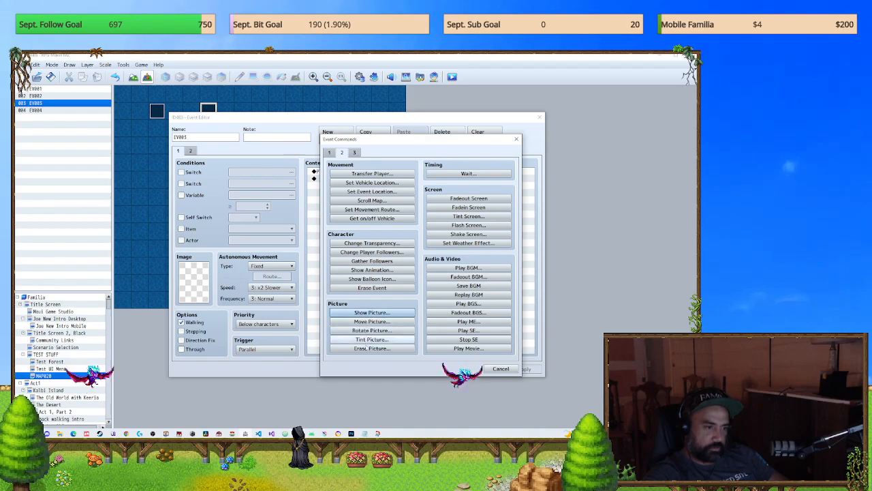
{"action": "left_click", "coordinate": [372, 287]}
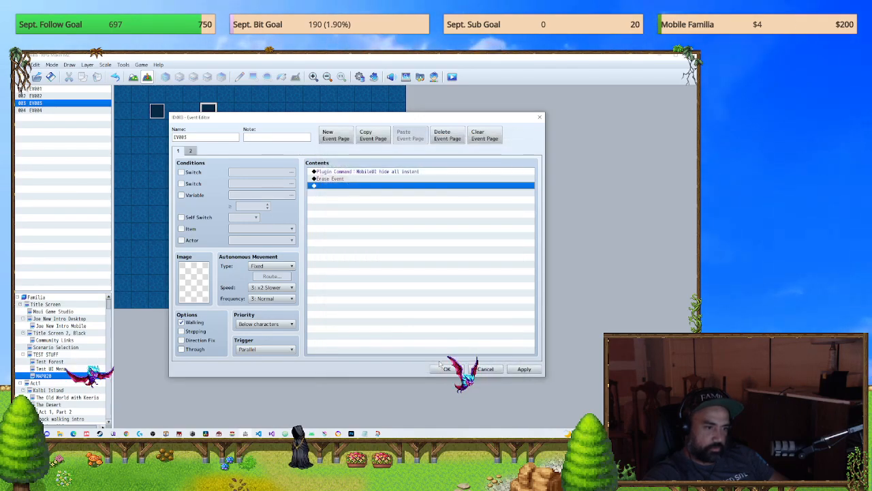
{"action": "left_click", "coordinate": [448, 368]}
Step: Save and playtest with the Erase Event command in EV003, check the touch controls on the map, and close the game
{"action": "left_click", "coordinate": [451, 76]}
{"action": "left_click", "coordinate": [345, 259]}
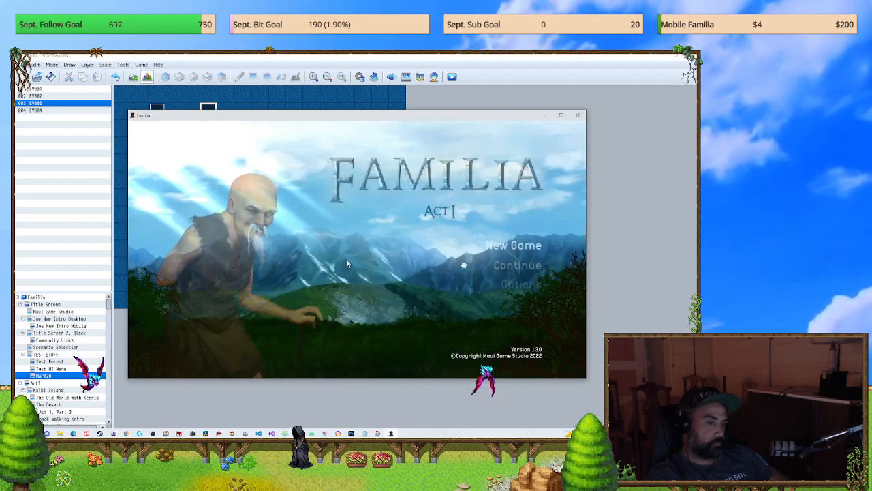
{"action": "key", "text": "Return"}
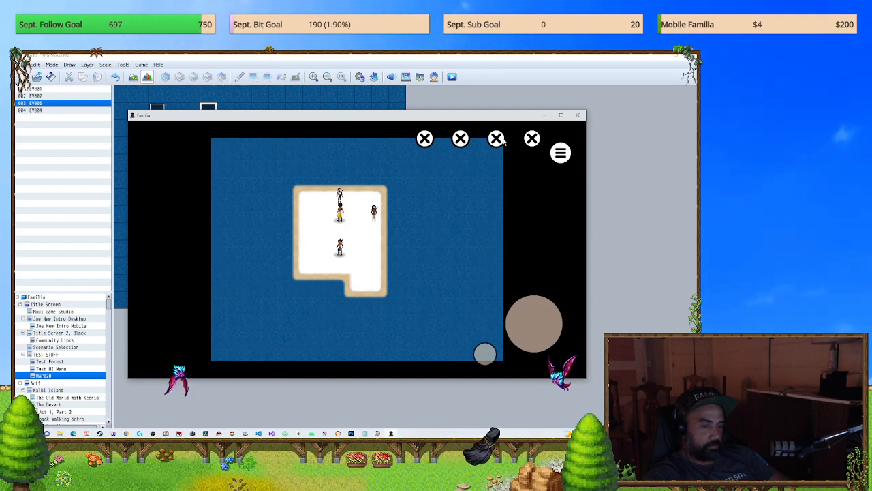
{"action": "left_click", "coordinate": [577, 115]}
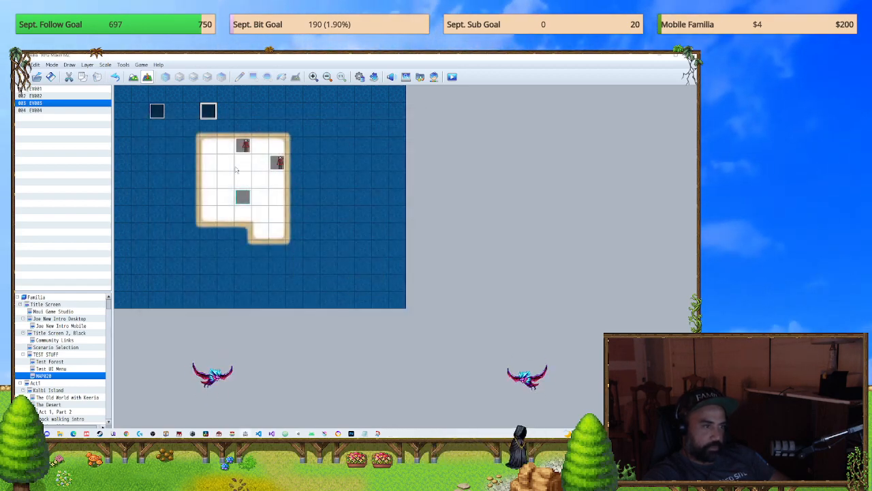
Step: Delete the Erase Event command from page 1 of EV003 and apply the change
{"action": "double_click", "coordinate": [209, 111]}
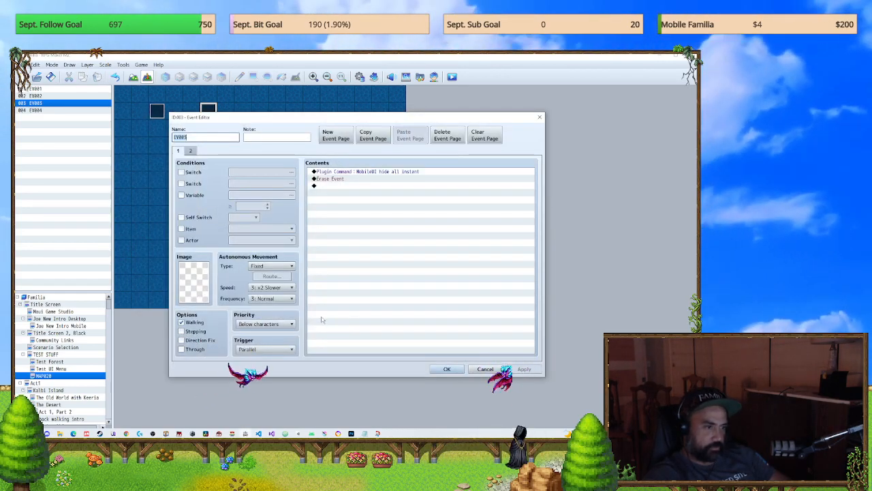
{"action": "left_click", "coordinate": [340, 179]}
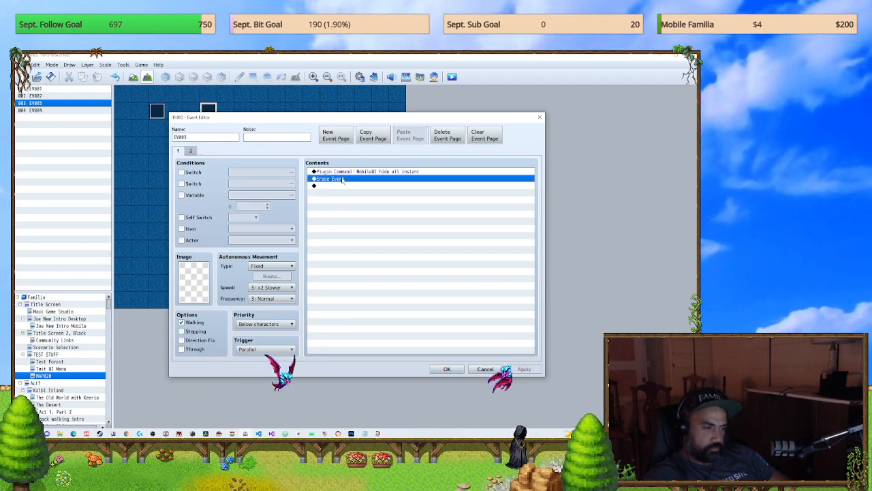
{"action": "key", "text": "Delete"}
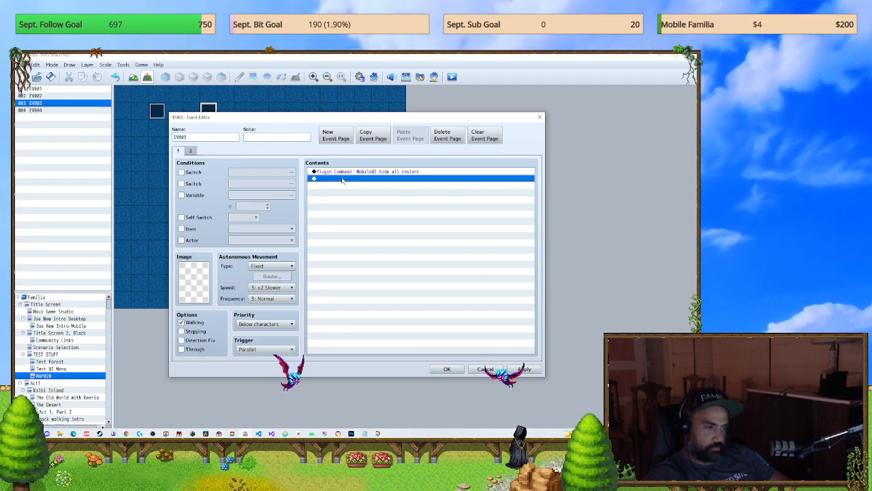
{"action": "left_click", "coordinate": [531, 371]}
{"action": "left_click", "coordinate": [446, 369]}
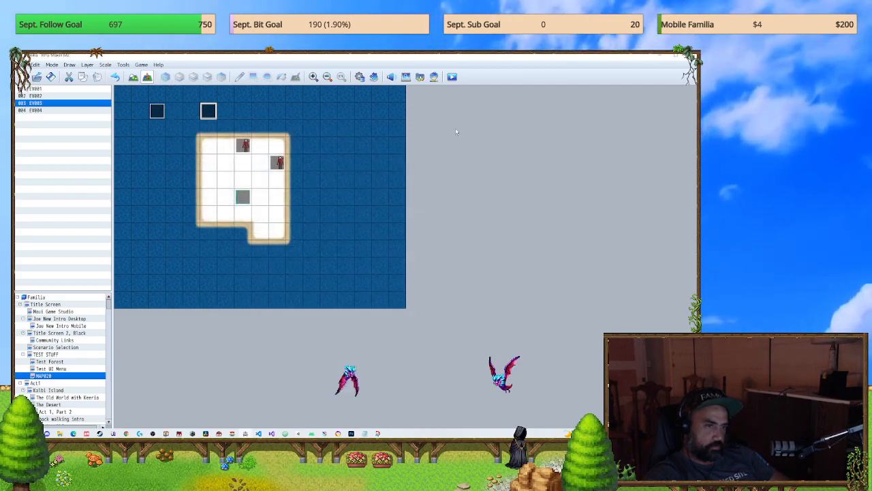
Step: Save and playtest a new game, try the on-screen close buttons to open and close the party menu, and close the game
{"action": "left_click", "coordinate": [450, 76]}
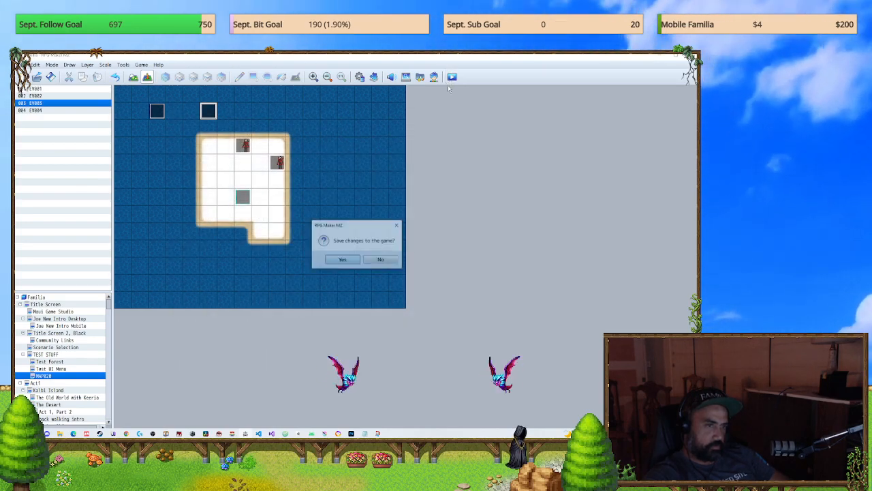
{"action": "left_click", "coordinate": [341, 260]}
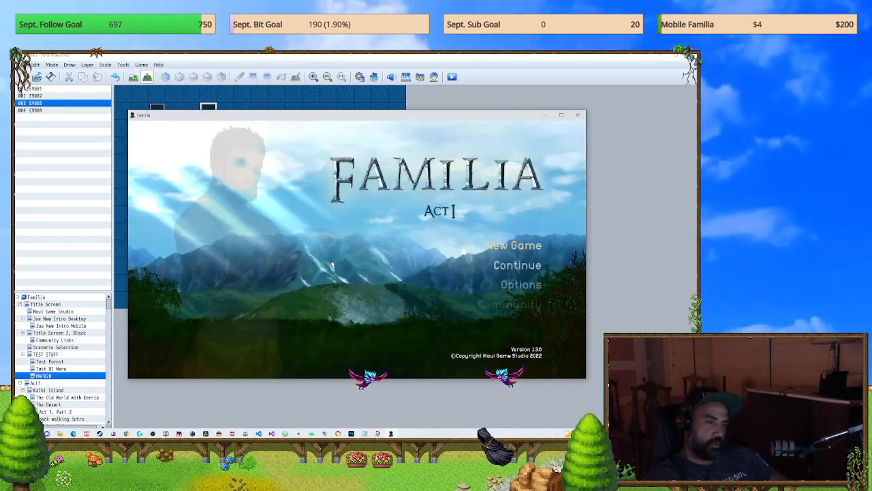
{"action": "key", "text": "Return"}
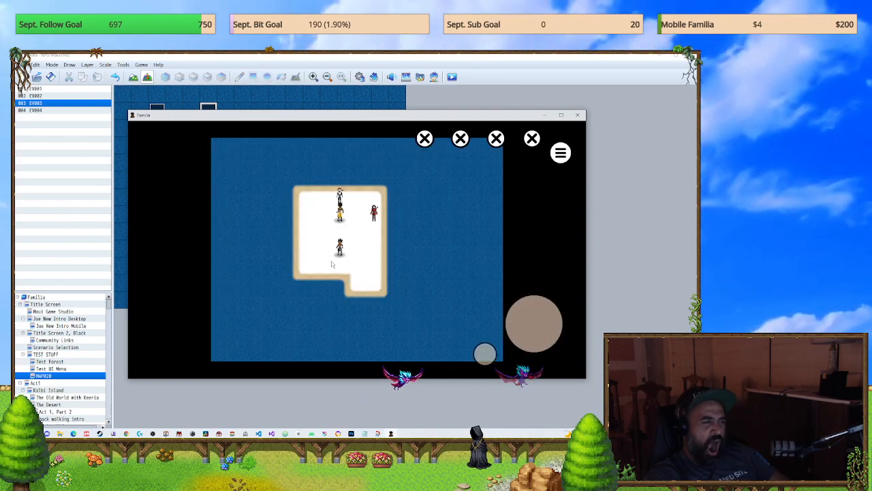
{"action": "left_click", "coordinate": [458, 141]}
{"action": "left_click", "coordinate": [457, 143]}
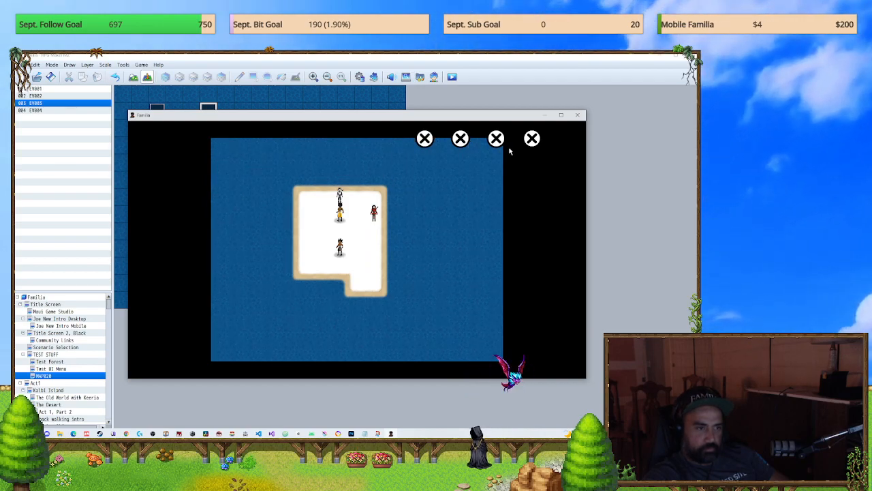
{"action": "left_click", "coordinate": [536, 139]}
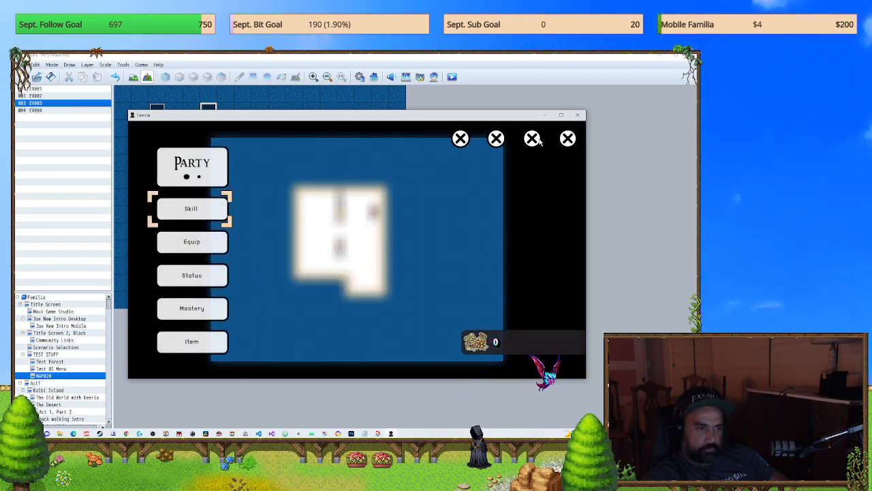
{"action": "left_click", "coordinate": [497, 141]}
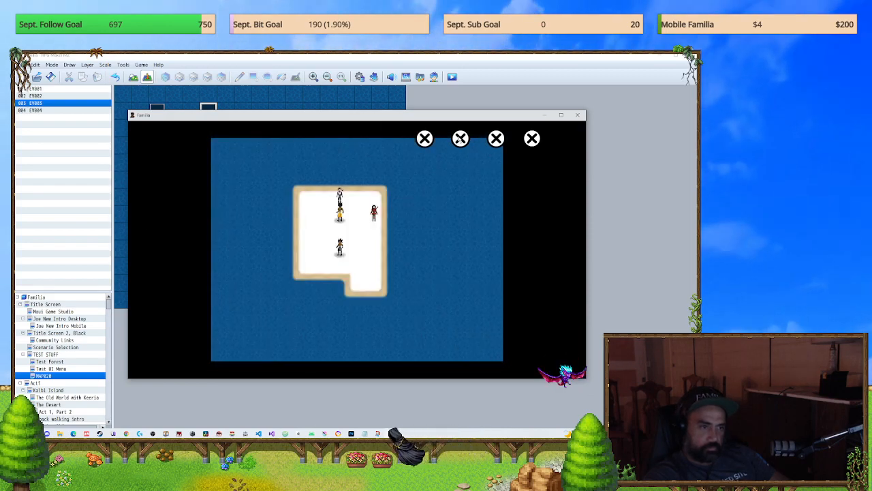
{"action": "left_click", "coordinate": [577, 113]}
Step: Check both pages of EV003 on MAP020, and delete that event from the map
{"action": "double_click", "coordinate": [264, 146]}
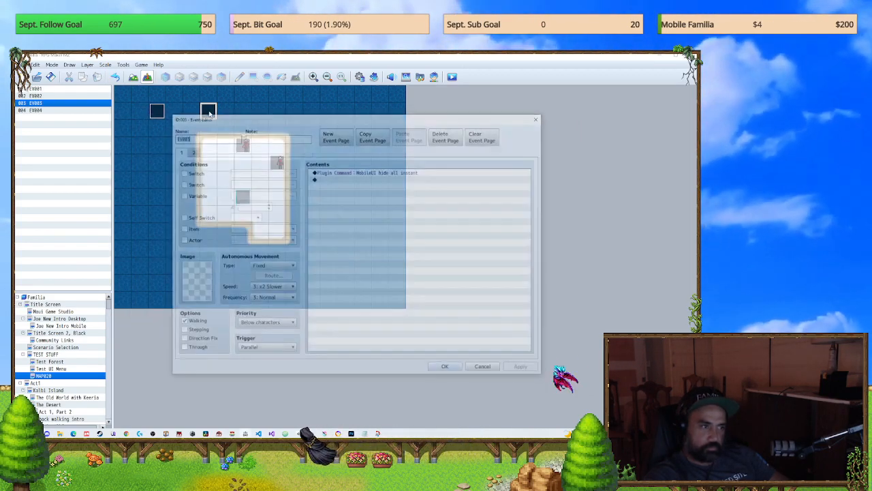
{"action": "left_click", "coordinate": [191, 151]}
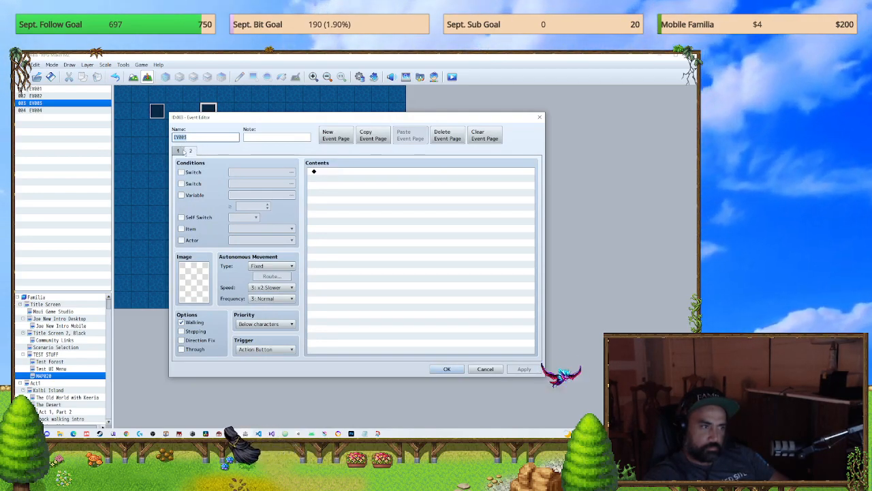
{"action": "left_click", "coordinate": [179, 151]}
{"action": "left_click", "coordinate": [191, 150]}
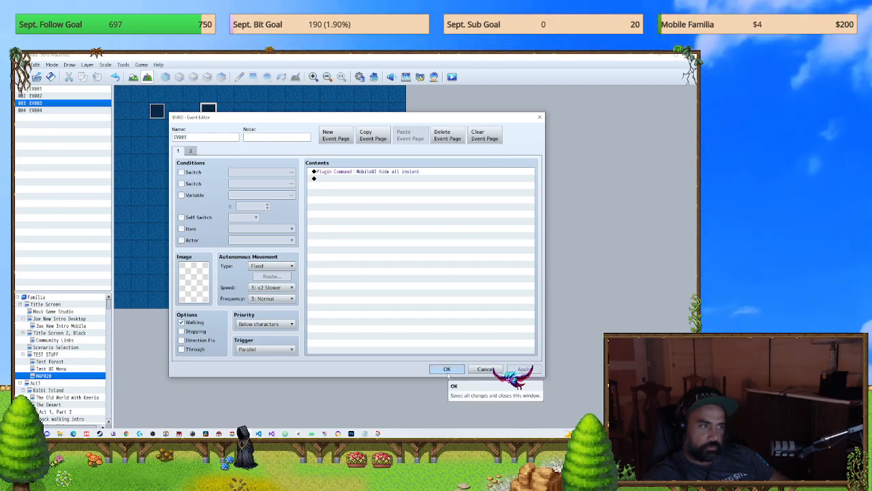
{"action": "left_click", "coordinate": [447, 370]}
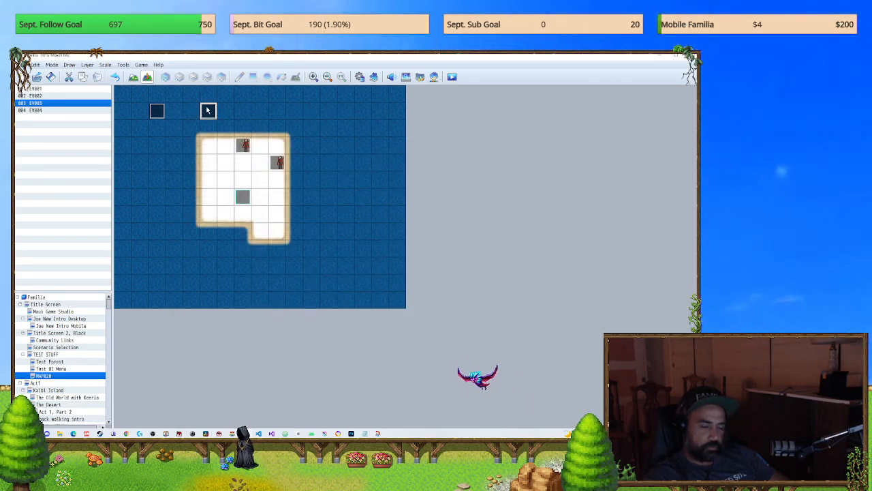
{"action": "key", "text": "Delete"}
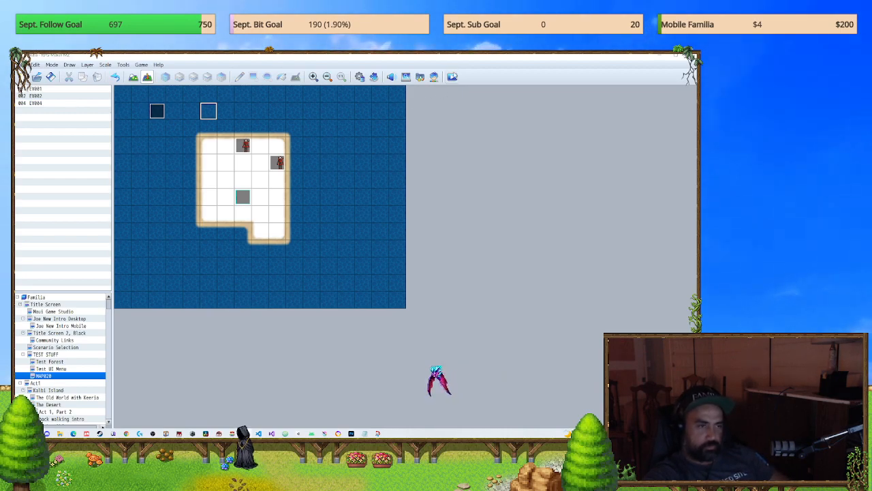
Step: Save and playtest a new game without EV003, open and close the party menu on the map, and close the game
{"action": "left_click", "coordinate": [454, 78]}
{"action": "left_click", "coordinate": [340, 261]}
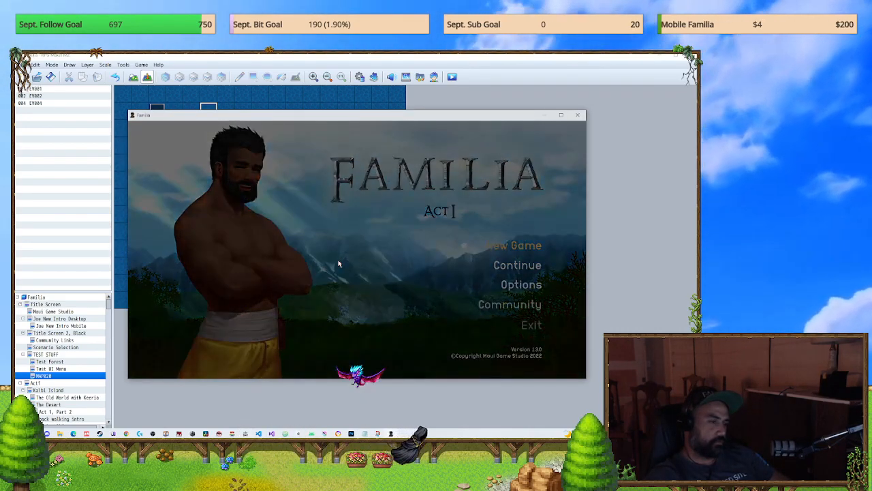
{"action": "key", "text": "Return"}
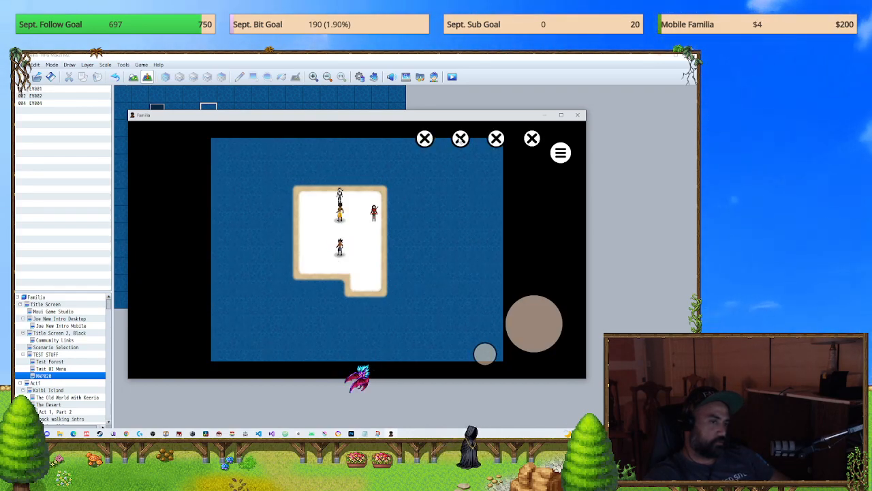
{"action": "key", "text": "Escape"}
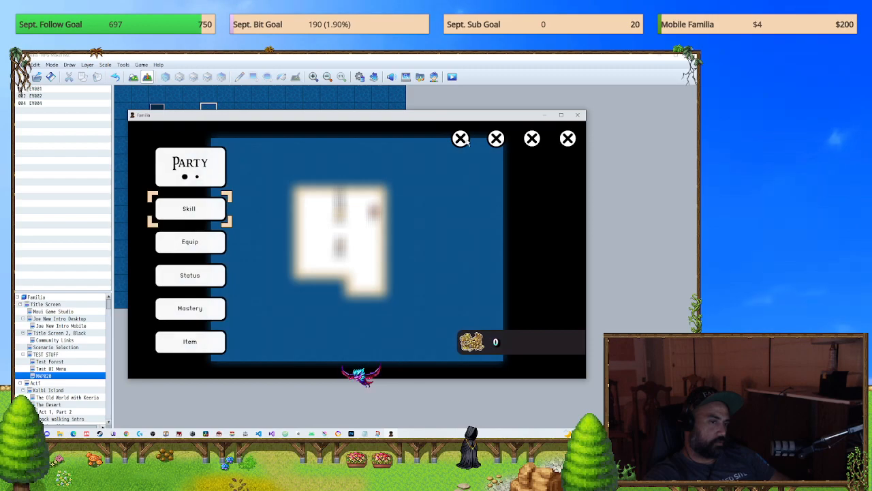
{"action": "key", "text": "Escape"}
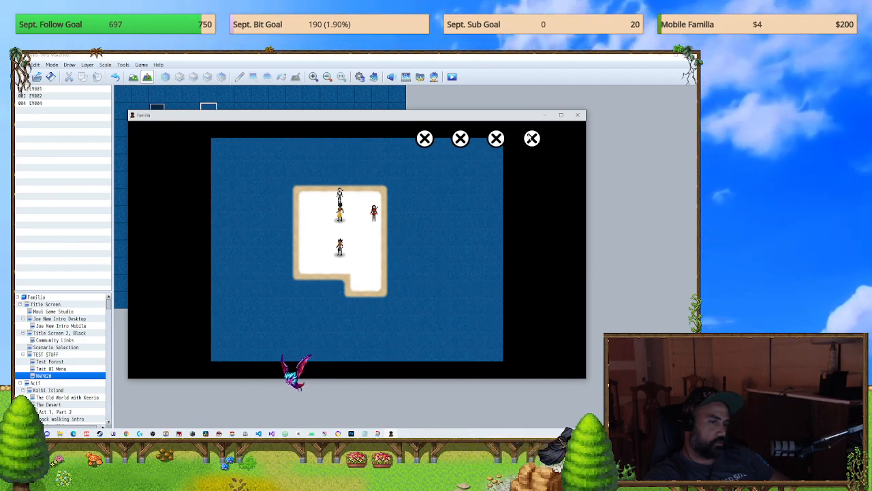
{"action": "left_click", "coordinate": [579, 115]}
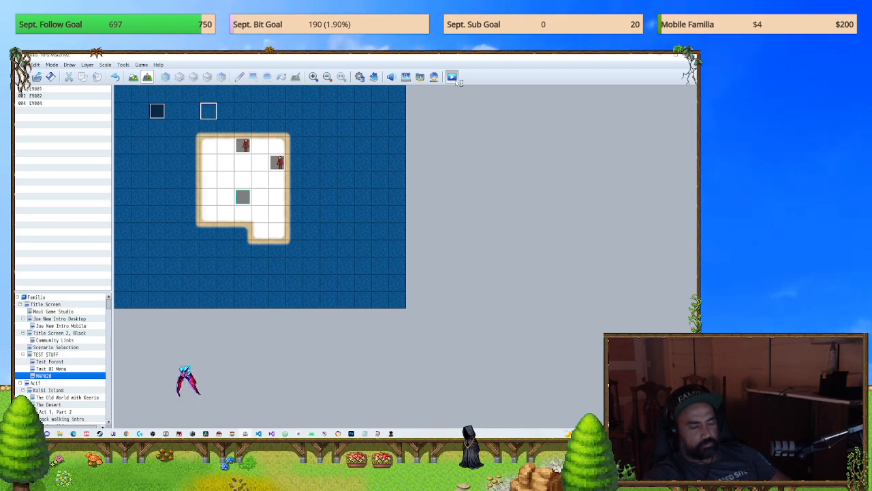
Step: Playtest again, try the individual on-screen close buttons both on the map and in the party menu, and close the game
{"action": "key", "text": "alt+Tab"}
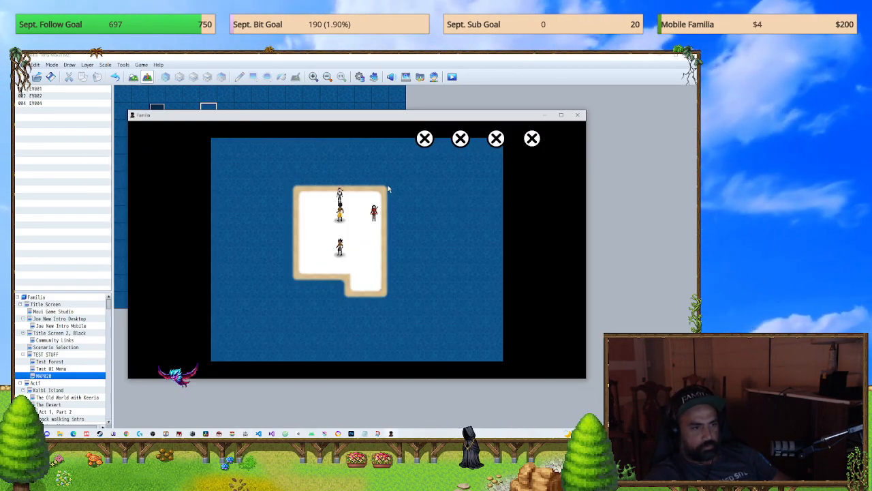
{"action": "key", "text": "Escape"}
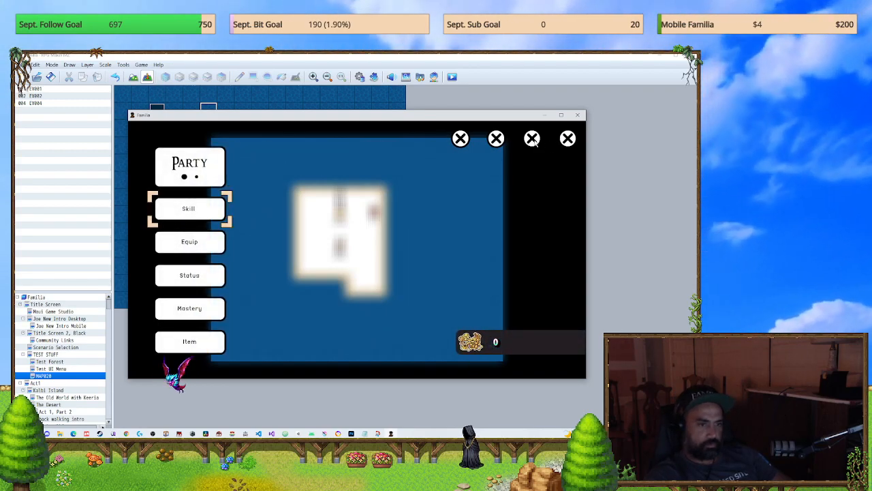
{"action": "left_click", "coordinate": [570, 139]}
{"action": "left_click", "coordinate": [570, 139]}
{"action": "left_click", "coordinate": [569, 139]}
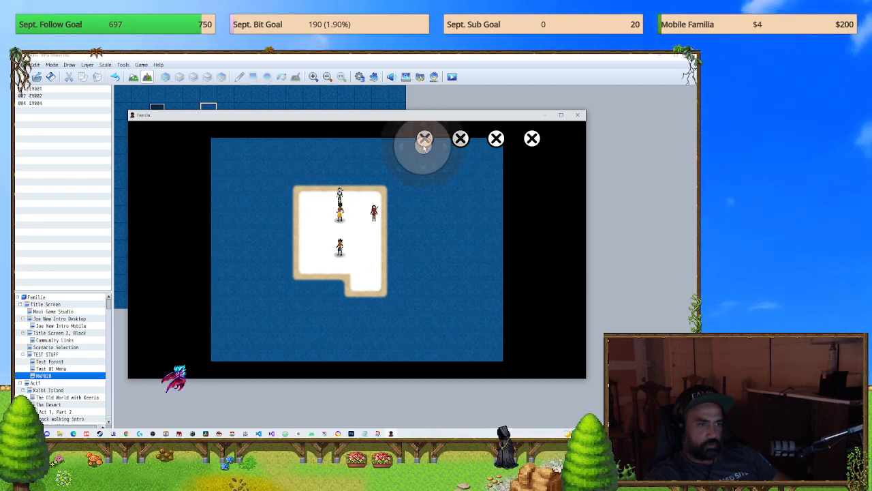
{"action": "left_click", "coordinate": [424, 140]}
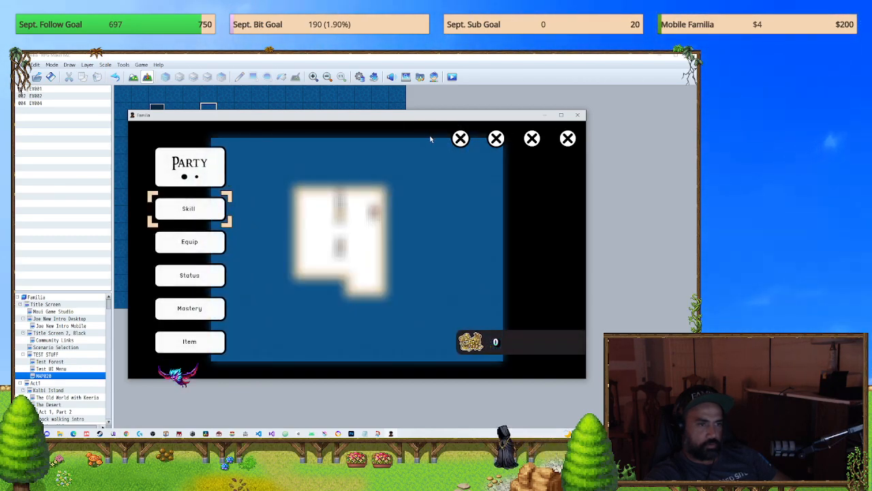
{"action": "left_click", "coordinate": [568, 139]}
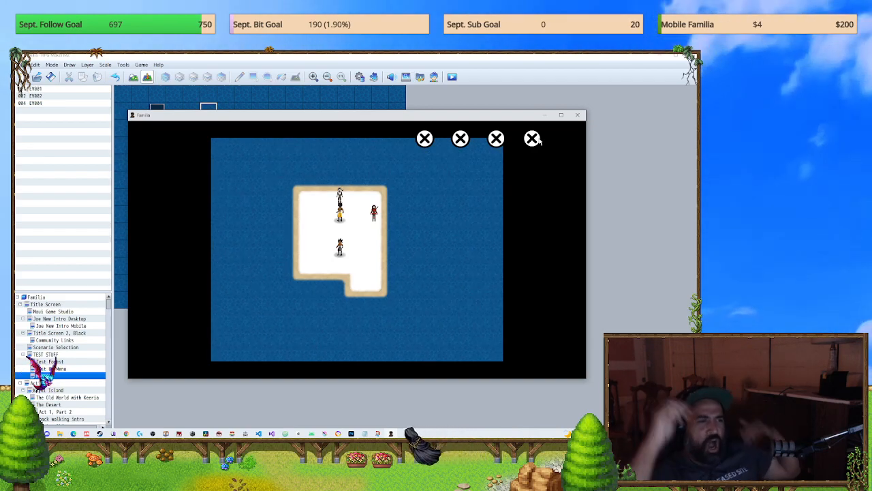
{"action": "left_click", "coordinate": [579, 116]}
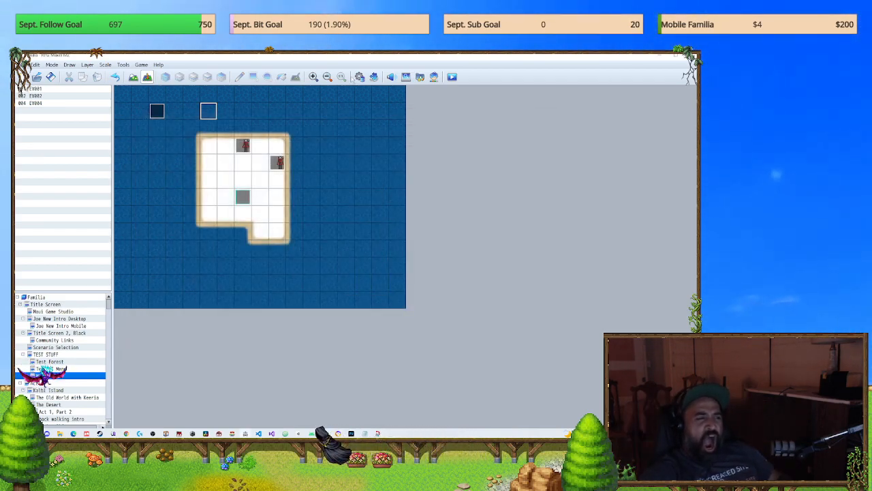
Step: In the UI *** Main Menu common event, set the picture number of the menu-close picture at (780,0) to 68 and apply it
{"action": "key", "text": "F9"}
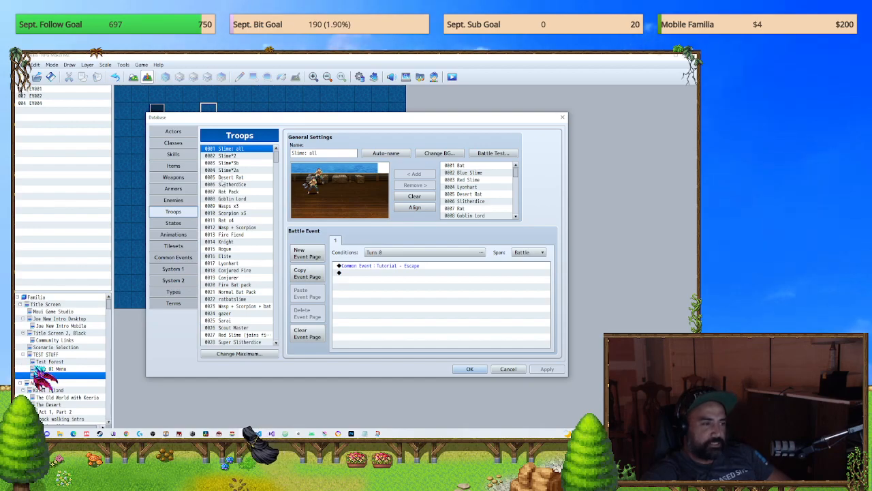
{"action": "left_click", "coordinate": [173, 257]}
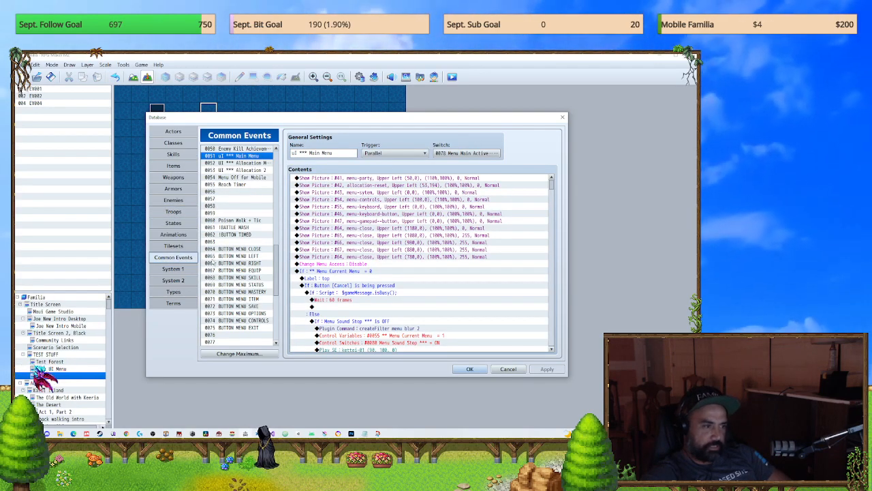
{"action": "scroll", "coordinate": [239, 253], "scroll_direction": "up", "scroll_amount": 1}
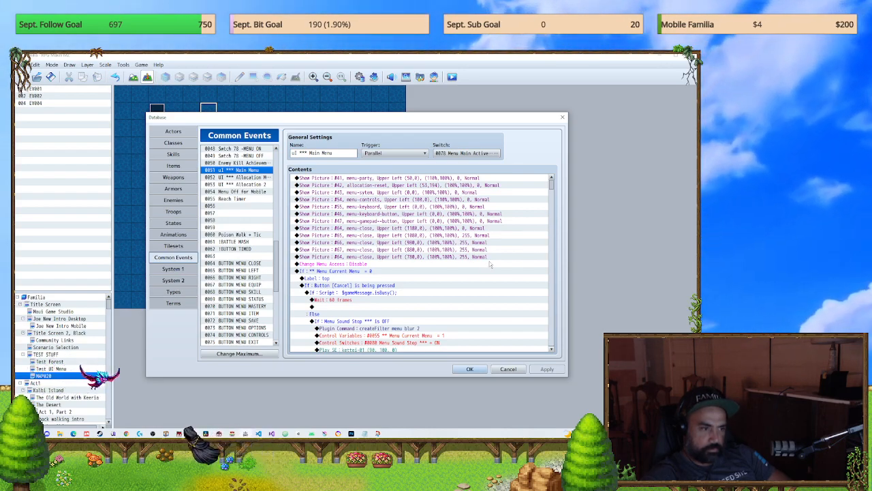
{"action": "left_click", "coordinate": [490, 261]}
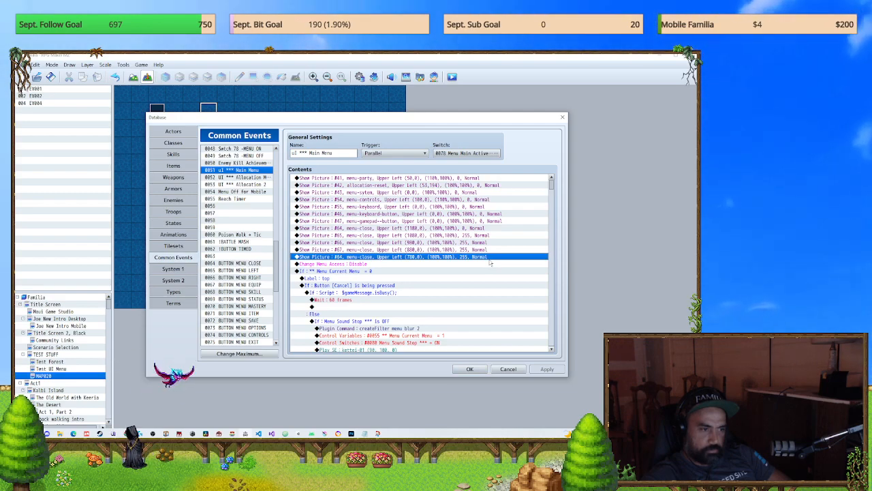
{"action": "scroll", "coordinate": [490, 262], "scroll_direction": "down", "scroll_amount": 2}
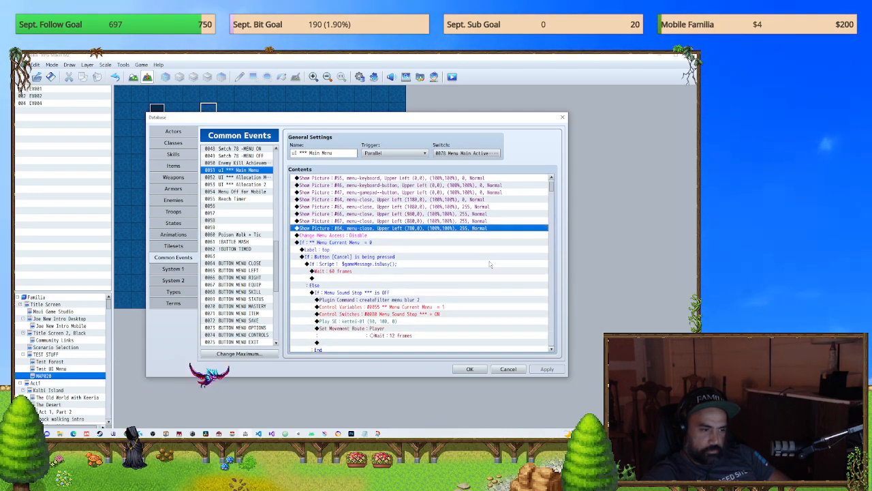
{"action": "scroll", "coordinate": [489, 264], "scroll_direction": "up", "scroll_amount": 1}
{"action": "scroll", "coordinate": [490, 264], "scroll_direction": "up", "scroll_amount": 1}
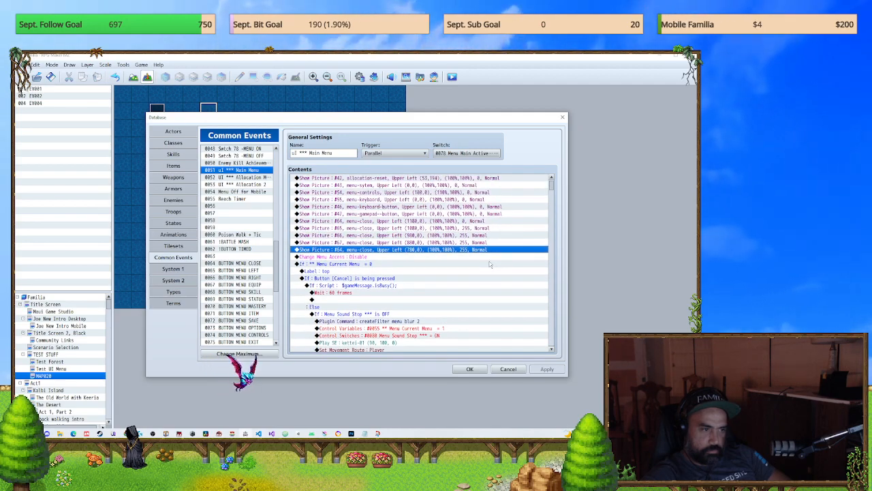
{"action": "double_click", "coordinate": [388, 250]}
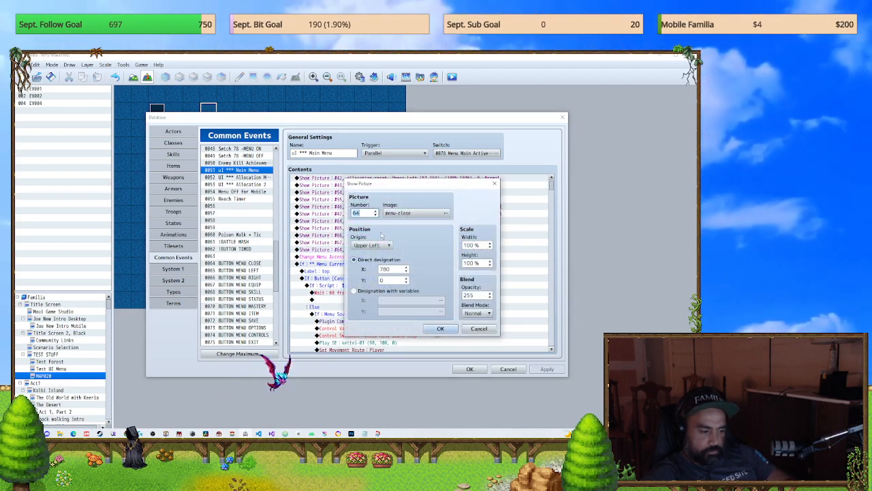
{"action": "type", "text": "68"}
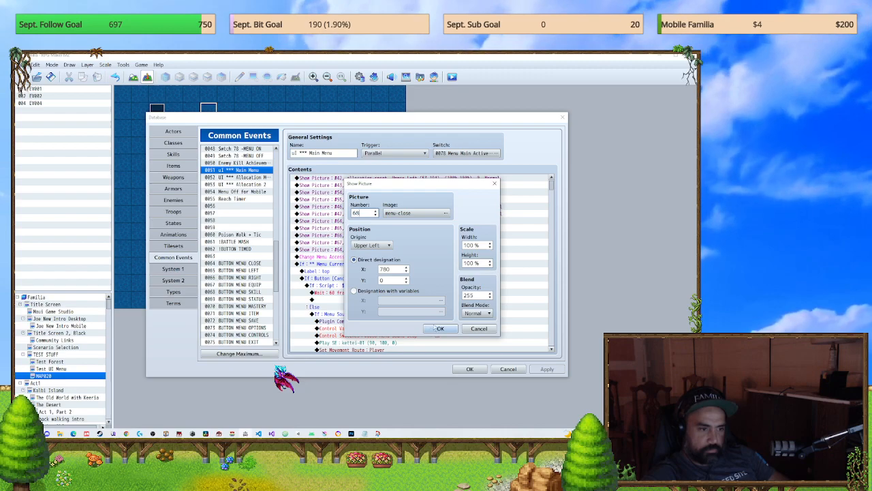
{"action": "left_click", "coordinate": [440, 327]}
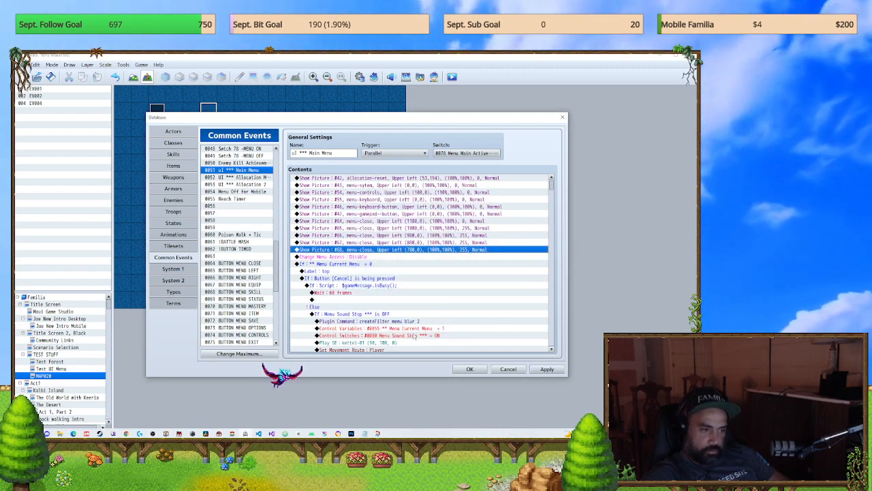
{"action": "scroll", "coordinate": [409, 297], "scroll_direction": "down", "scroll_amount": 4}
{"action": "scroll", "coordinate": [405, 293], "scroll_direction": "up", "scroll_amount": 4}
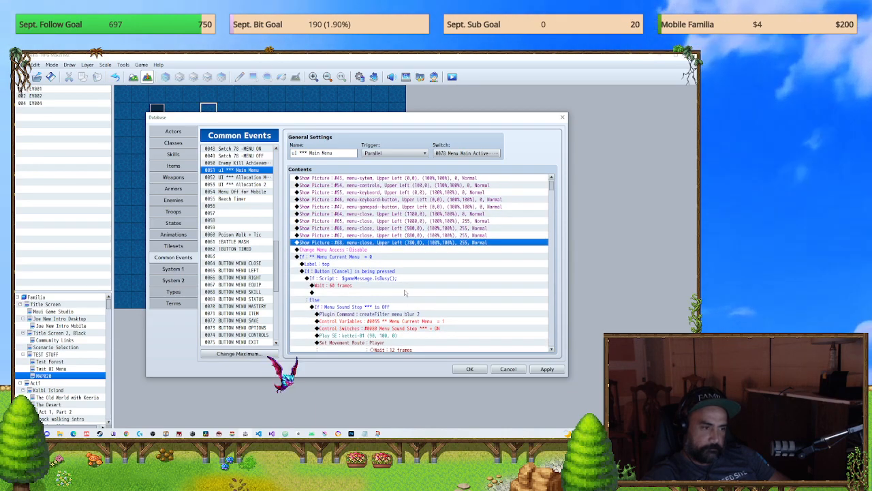
{"action": "scroll", "coordinate": [405, 293], "scroll_direction": "down", "scroll_amount": 3}
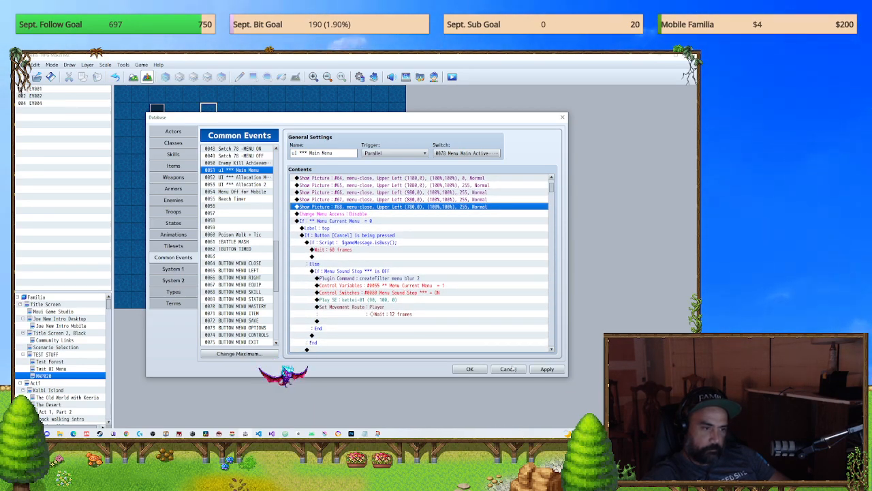
{"action": "left_click", "coordinate": [539, 373]}
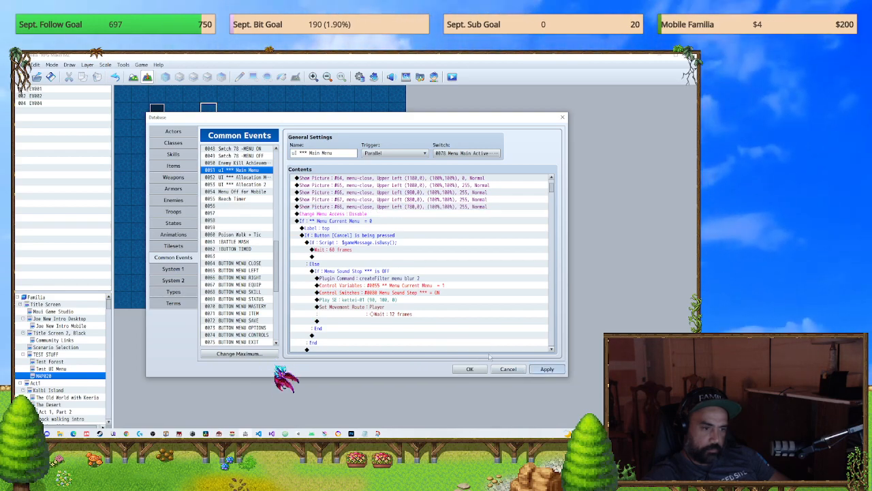
{"action": "scroll", "coordinate": [225, 298], "scroll_direction": "down", "scroll_amount": 1}
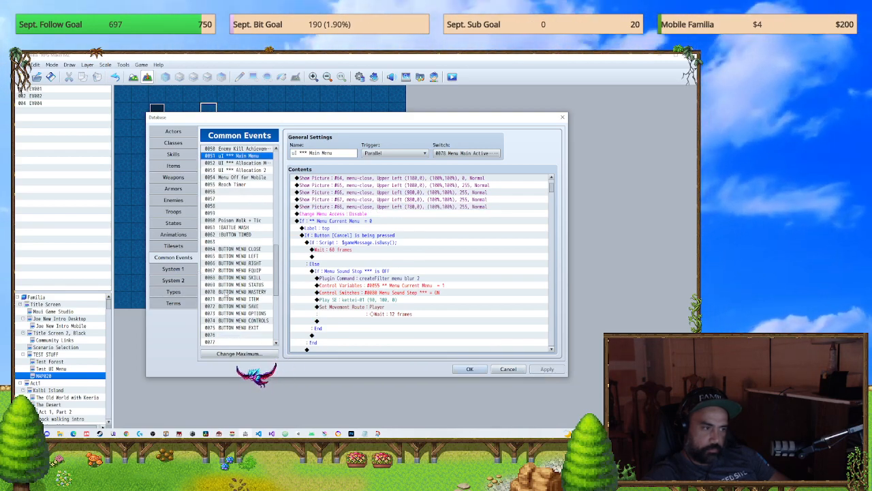
Step: Check the BUTTON MENU SKILL common event, close the database, save the changes, and start a new game in playtest
{"action": "left_click", "coordinate": [235, 277]}
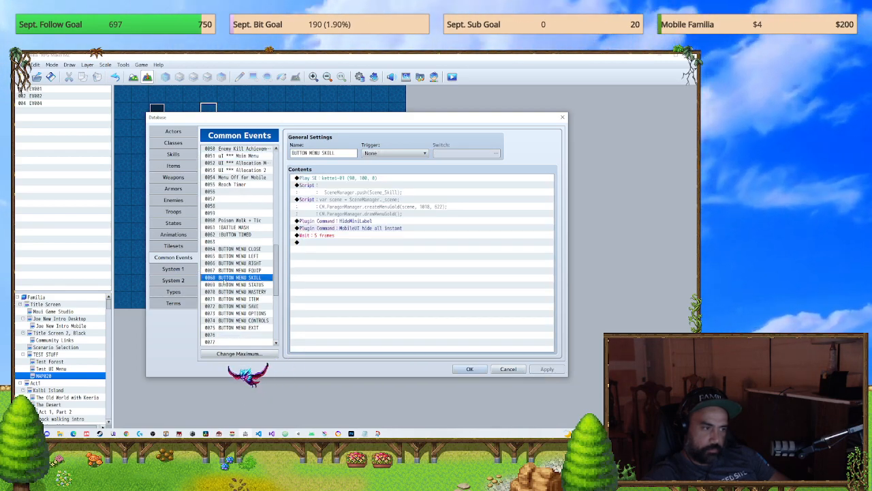
{"action": "left_click", "coordinate": [469, 368]}
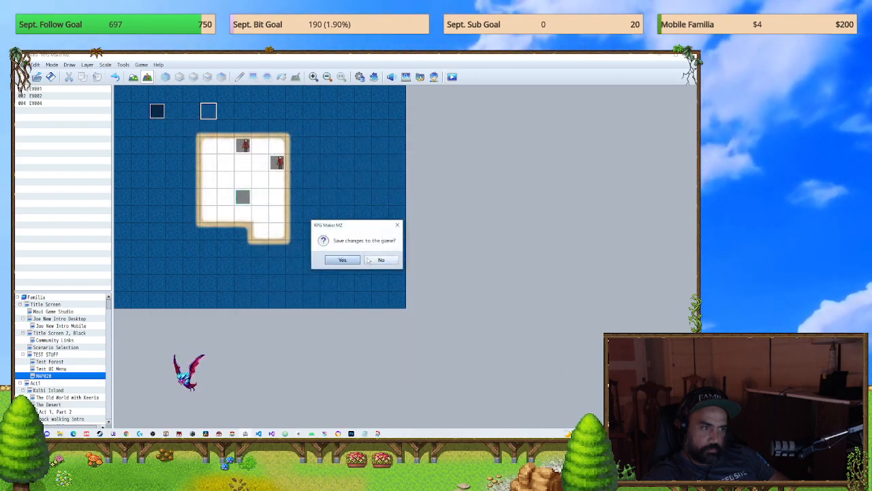
{"action": "left_click", "coordinate": [353, 263]}
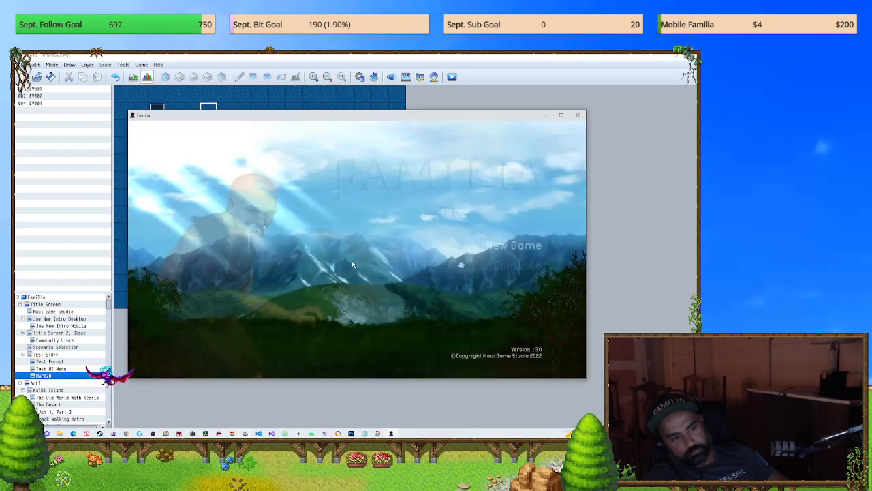
{"action": "key", "text": "Return"}
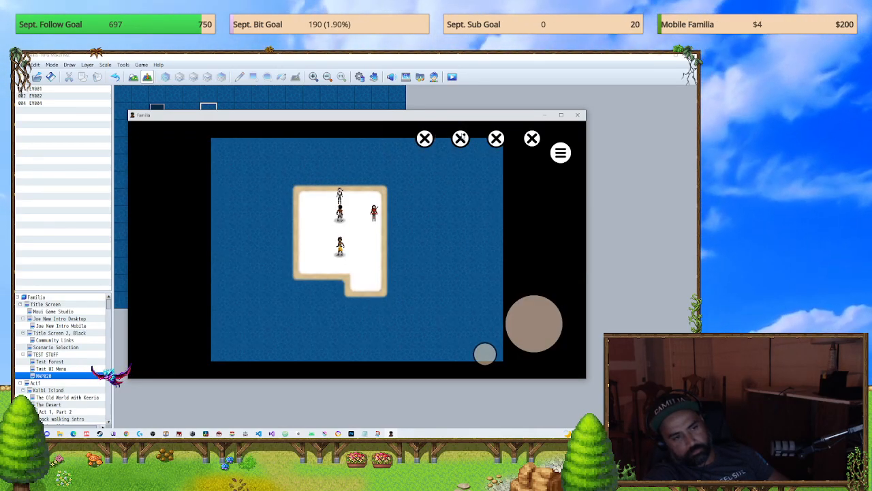
Step: Open the party menu and try several of the on-screen close buttons, backing out of the Skill screen after each one
{"action": "right_click", "coordinate": [464, 194]}
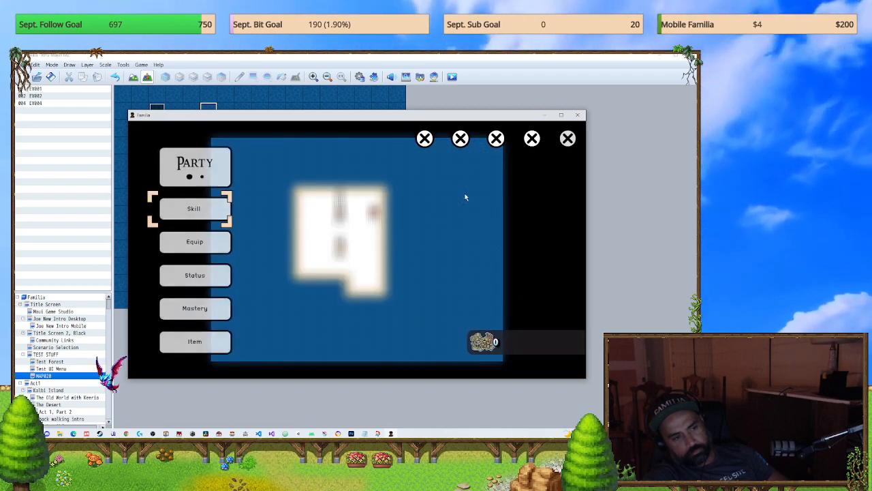
{"action": "right_click", "coordinate": [464, 196]}
{"action": "left_click", "coordinate": [427, 141]}
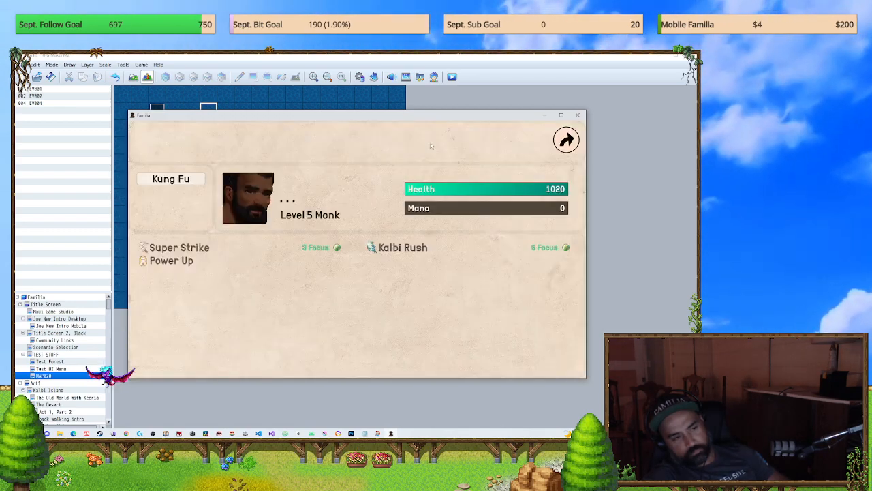
{"action": "right_click", "coordinate": [430, 145]}
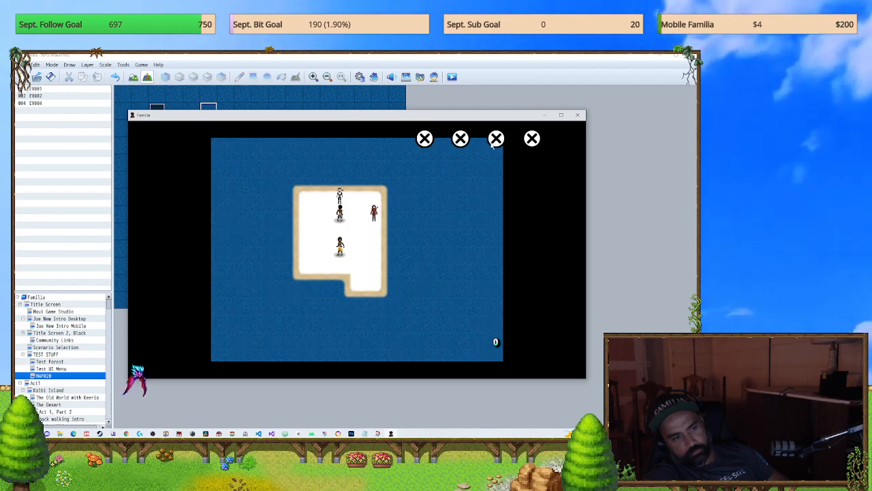
{"action": "right_click", "coordinate": [474, 195]}
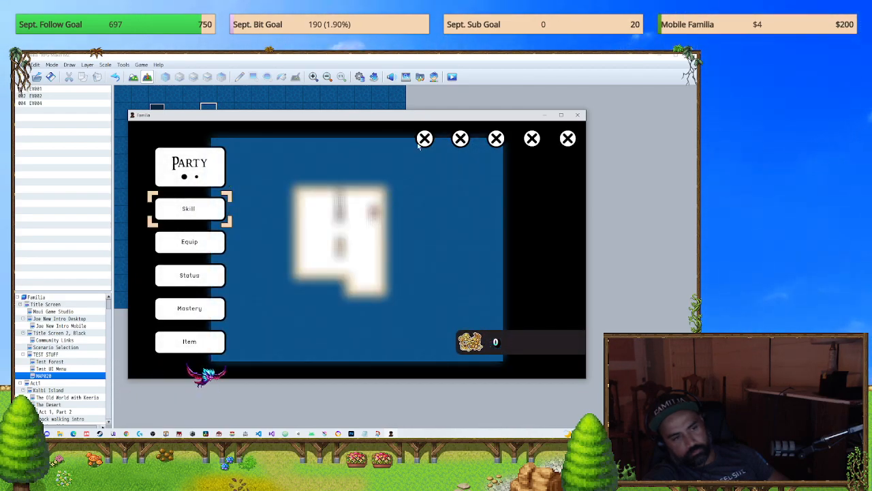
{"action": "left_click", "coordinate": [537, 140]}
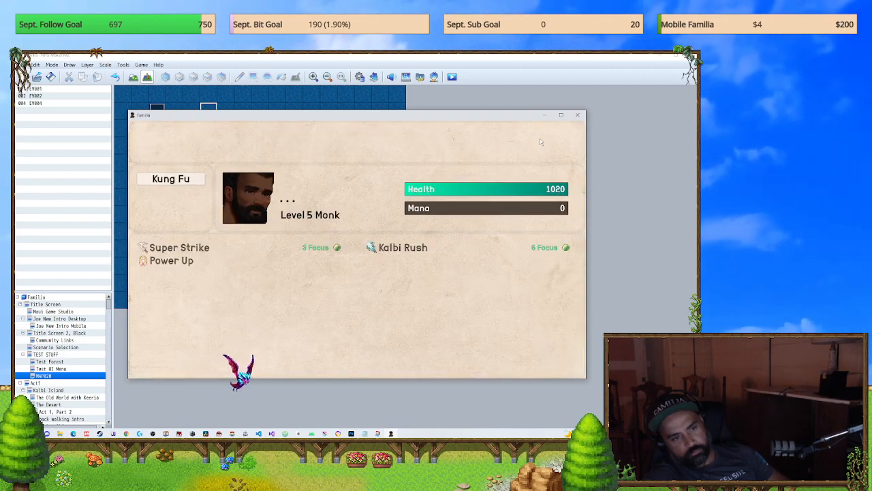
{"action": "right_click", "coordinate": [540, 140]}
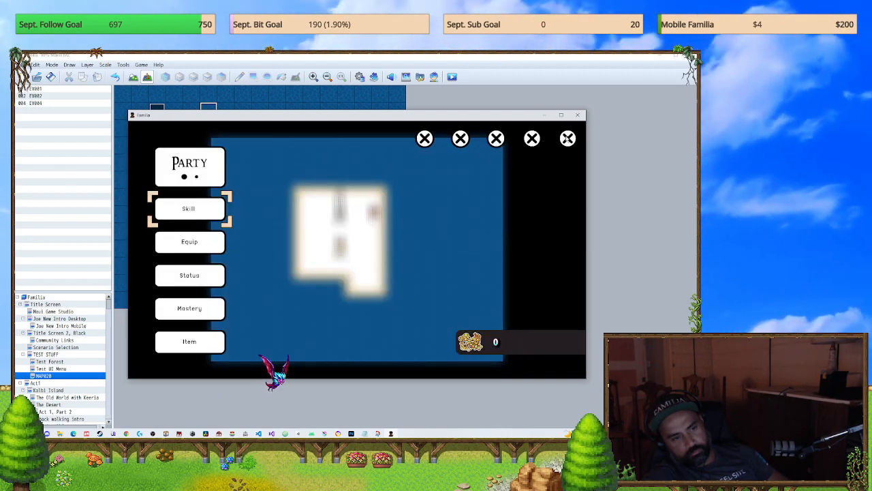
{"action": "left_click", "coordinate": [496, 139]}
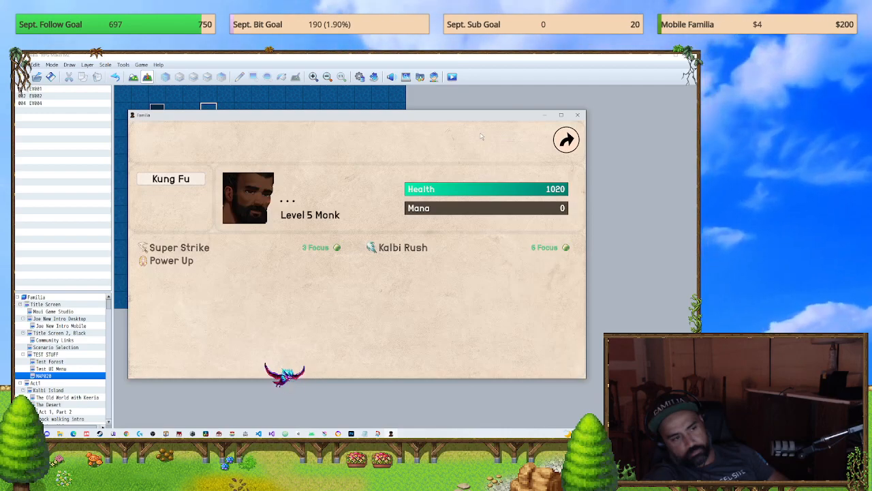
{"action": "right_click", "coordinate": [481, 137]}
{"action": "right_click", "coordinate": [480, 137]}
Step: Test the menu-close picture at (780,0) repeatedly, backing out of the Skill screen each time
{"action": "left_click", "coordinate": [425, 140]}
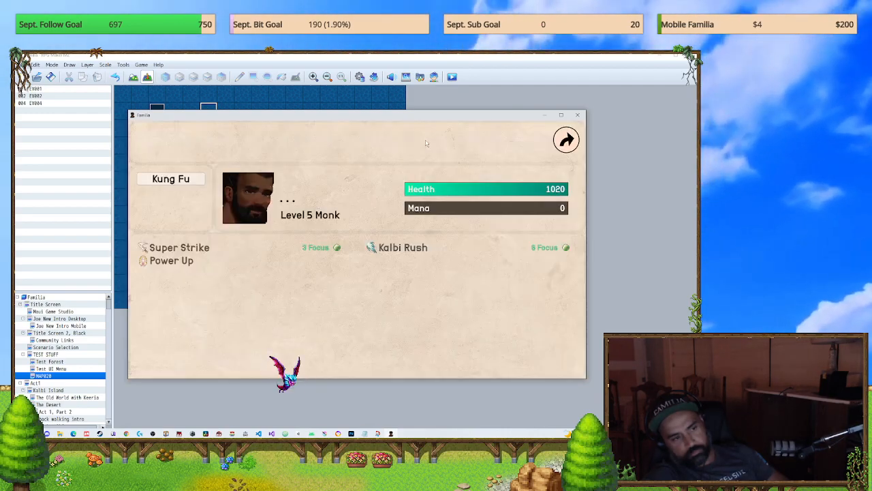
{"action": "right_click", "coordinate": [440, 139]}
{"action": "left_click", "coordinate": [425, 140]}
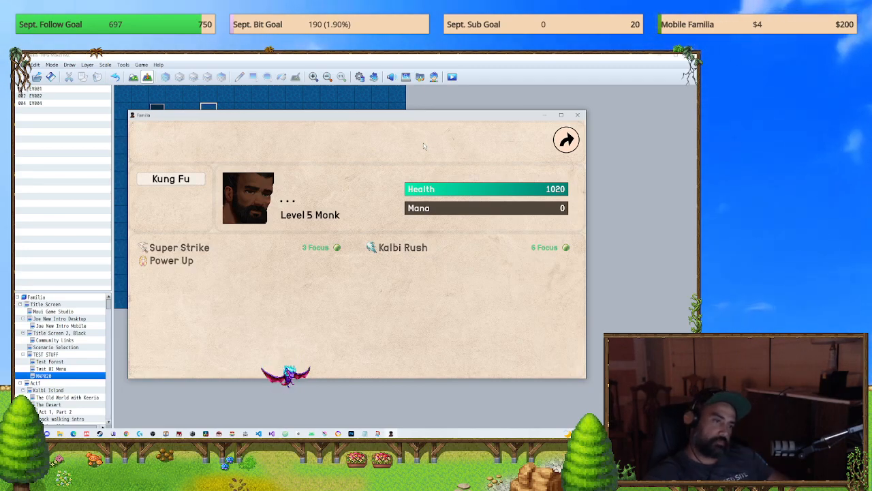
{"action": "right_click", "coordinate": [424, 145]}
{"action": "left_click", "coordinate": [424, 139]}
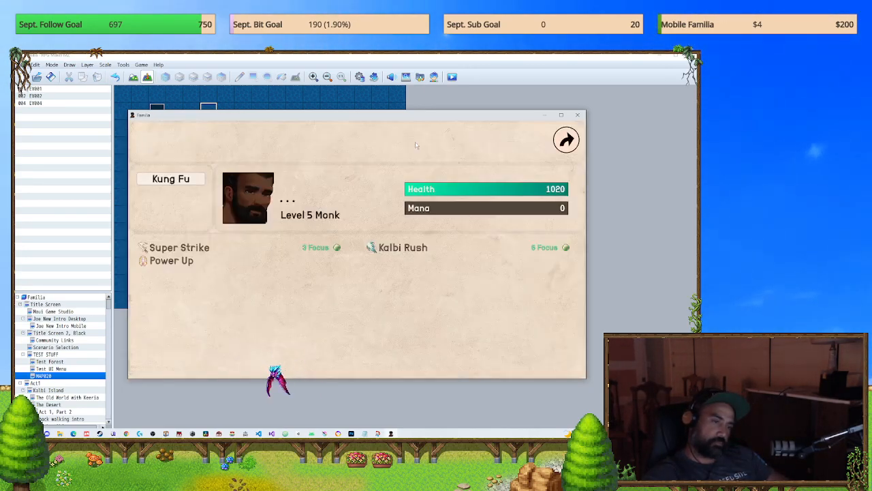
{"action": "right_click", "coordinate": [423, 141]}
Step: Try the (780,0) close picture in quick succession from the map, reopen the party menu, and close the game
{"action": "left_click_drag", "start_coordinate": [394, 140], "coordinate": [397, 139]}
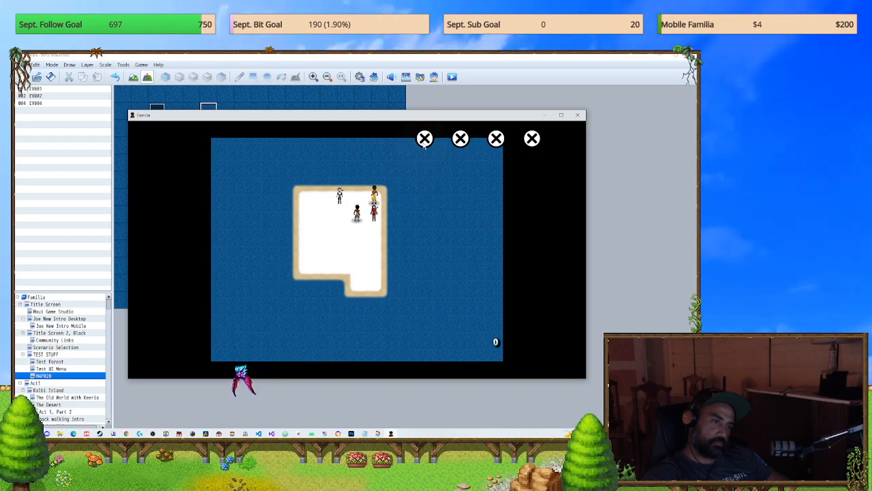
{"action": "left_click", "coordinate": [425, 140]}
{"action": "right_click", "coordinate": [424, 143]}
{"action": "left_click", "coordinate": [424, 145]}
{"action": "right_click", "coordinate": [424, 145]}
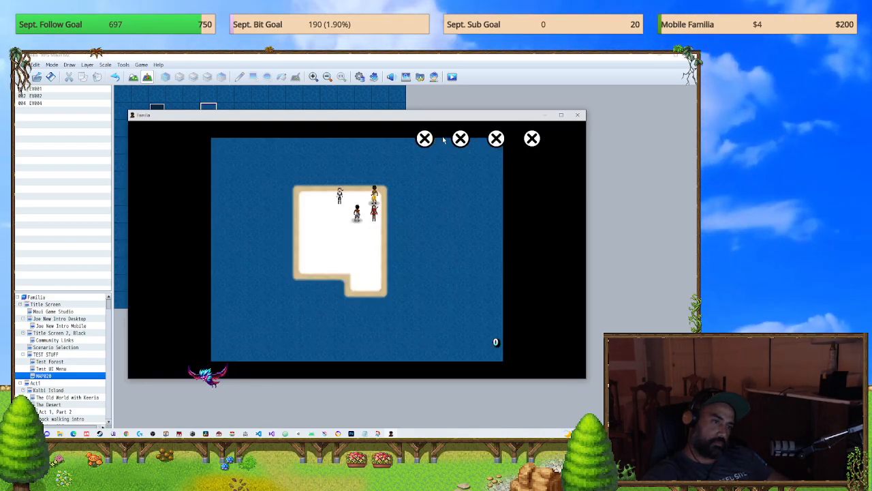
{"action": "right_click", "coordinate": [408, 157]}
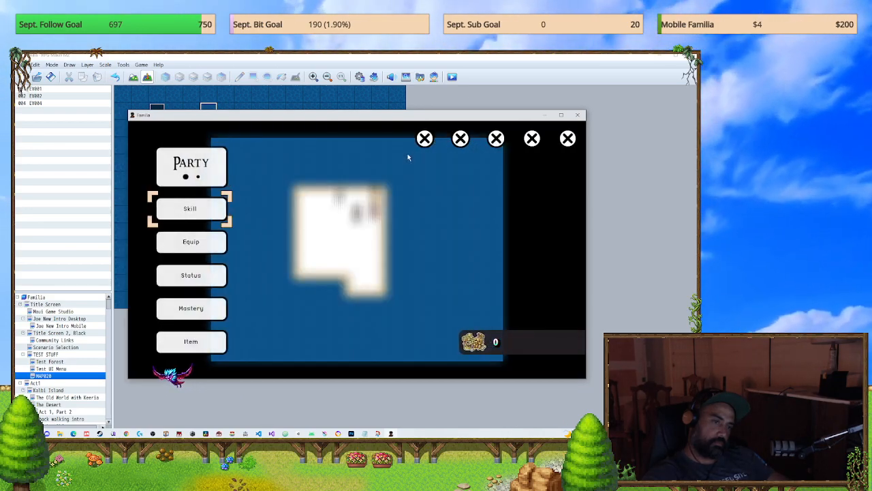
{"action": "left_click", "coordinate": [577, 116]}
Step: Examine the BUTTON MENU CLOSE common event and the Move Picture commands under Menu Current Menu = 1 in UI *** Main Menu
{"action": "left_click", "coordinate": [359, 79]}
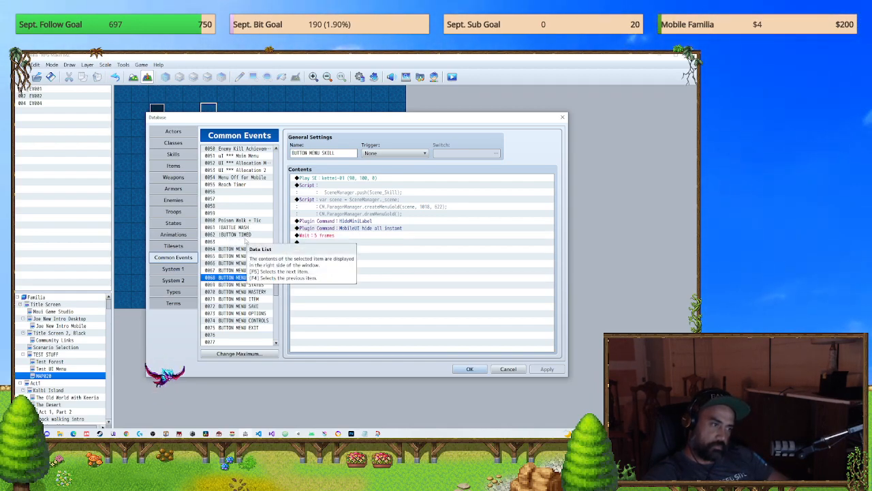
{"action": "left_click", "coordinate": [244, 249]}
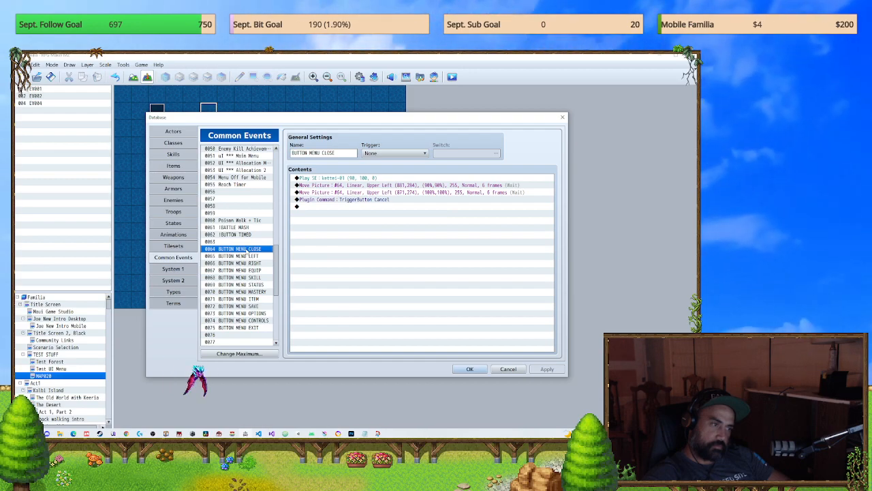
{"action": "scroll", "coordinate": [238, 187], "scroll_direction": "up", "scroll_amount": 1}
{"action": "left_click", "coordinate": [239, 170]}
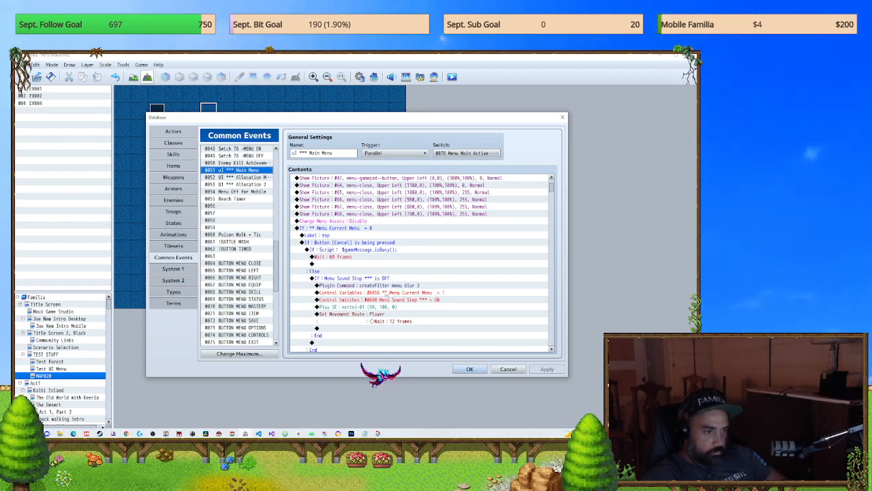
{"action": "scroll", "coordinate": [386, 292], "scroll_direction": "down", "scroll_amount": 1}
{"action": "scroll", "coordinate": [367, 286], "scroll_direction": "down", "scroll_amount": 6}
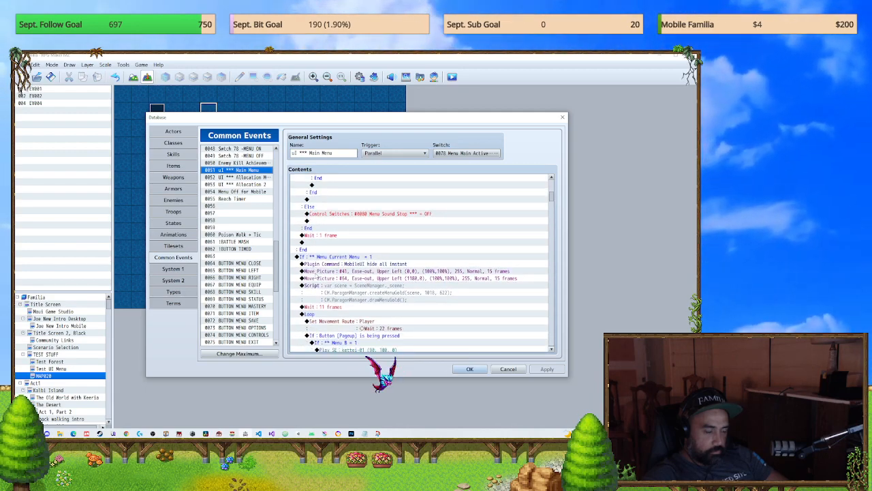
{"action": "left_click", "coordinate": [366, 271]}
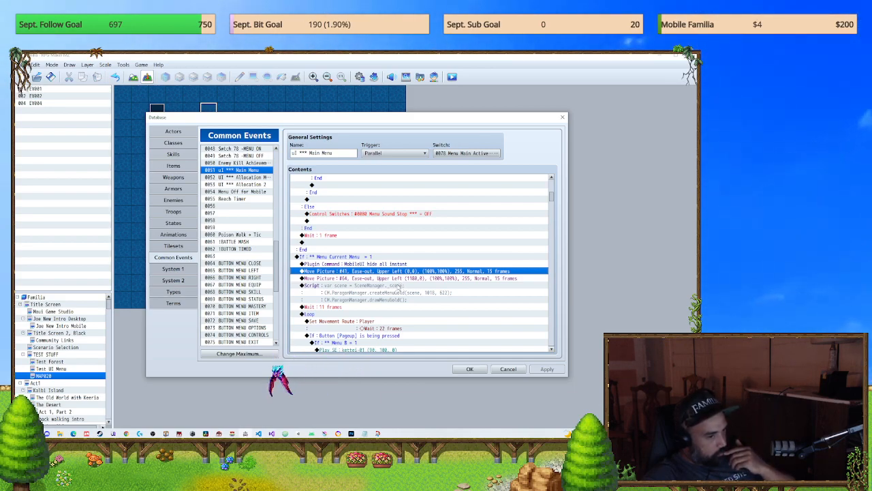
{"action": "scroll", "coordinate": [397, 292], "scroll_direction": "down", "scroll_amount": 2}
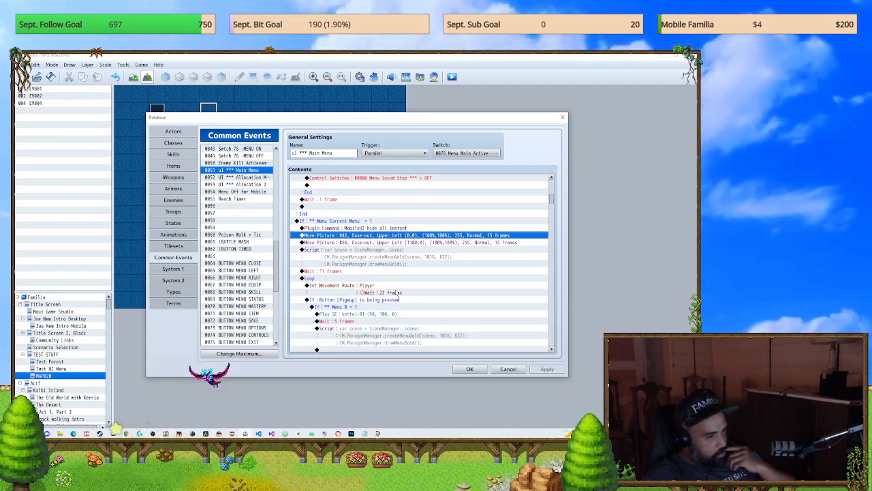
Step: Delete the player's 22-frame wait movement route from the Menu Current Menu = 1 loop, and apply the database change
{"action": "left_click", "coordinate": [392, 286]}
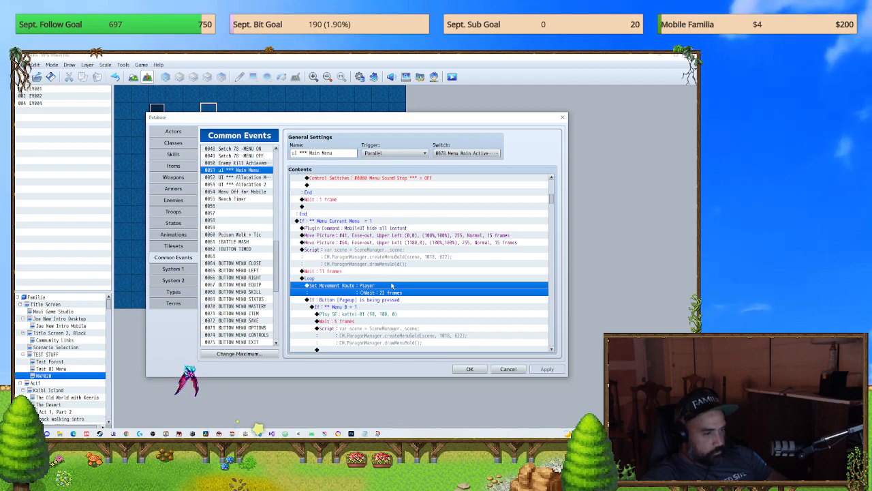
{"action": "key", "text": "Delete"}
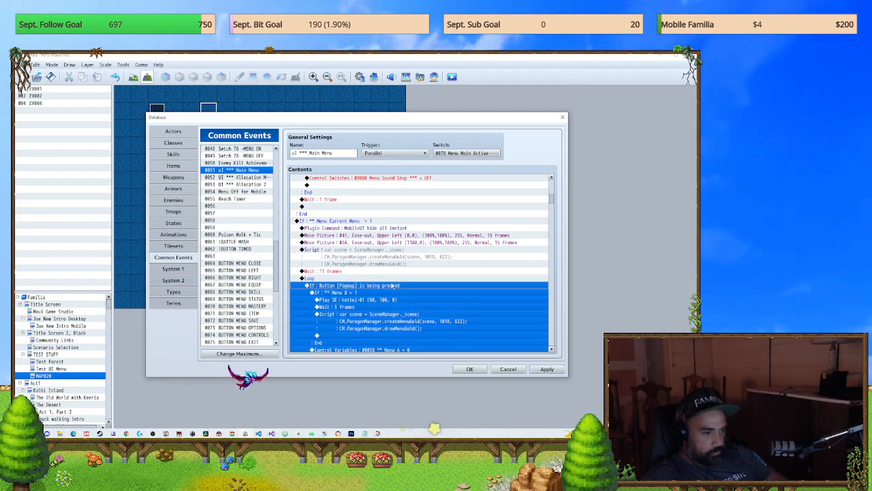
{"action": "key", "text": "ctrl+z"}
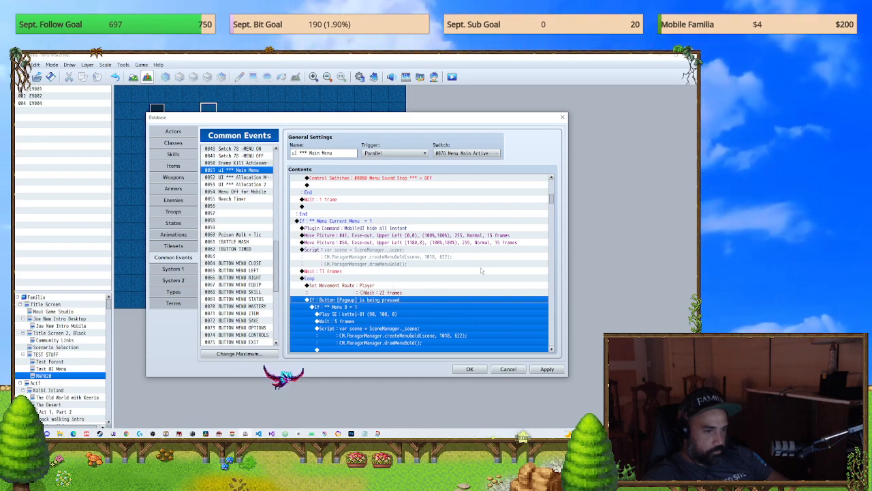
{"action": "left_click", "coordinate": [393, 286]}
{"action": "key", "text": "Delete"}
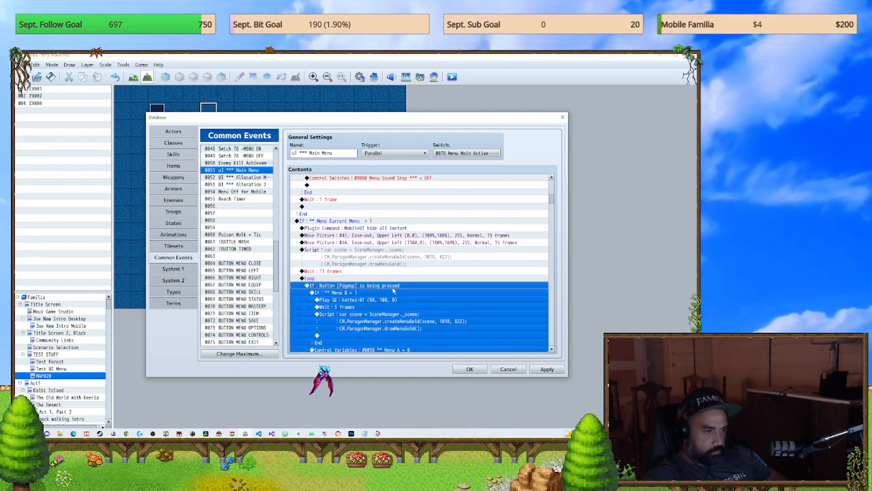
{"action": "left_click", "coordinate": [547, 369]}
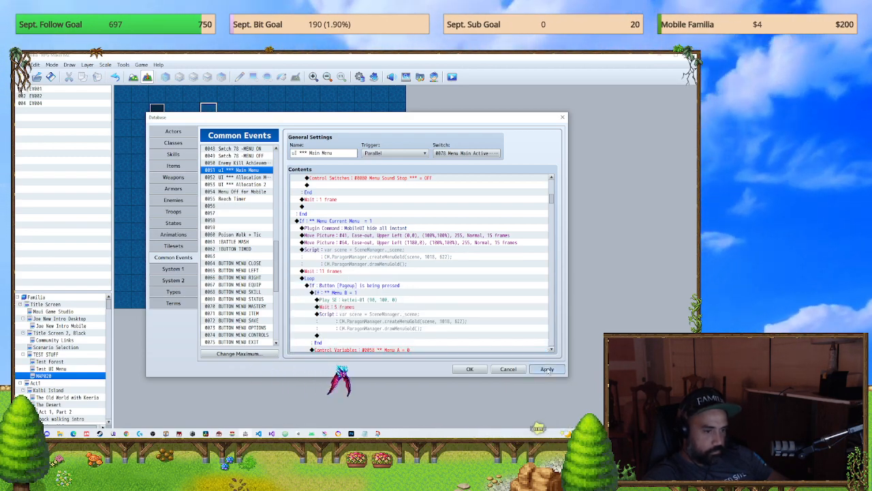
{"action": "left_click", "coordinate": [470, 370]}
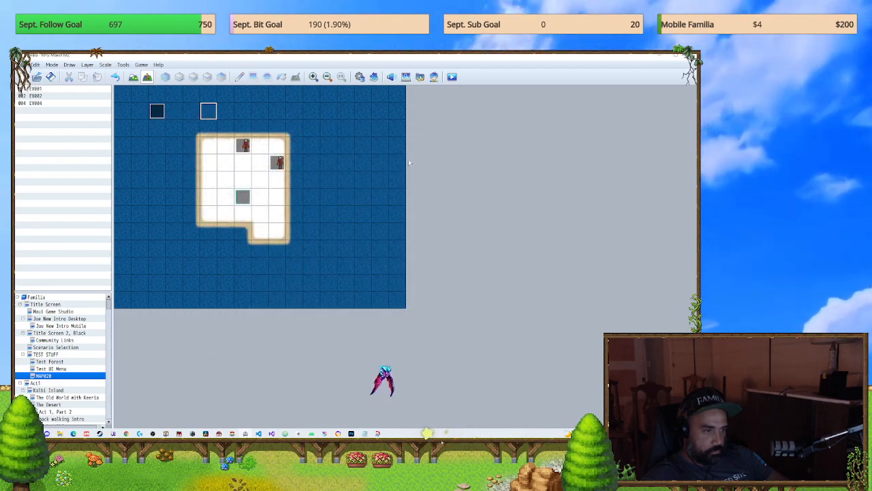
Step: Save and playtest the project, start a new game, and open the party menu on the map
{"action": "left_click", "coordinate": [453, 77]}
{"action": "left_click", "coordinate": [344, 262]}
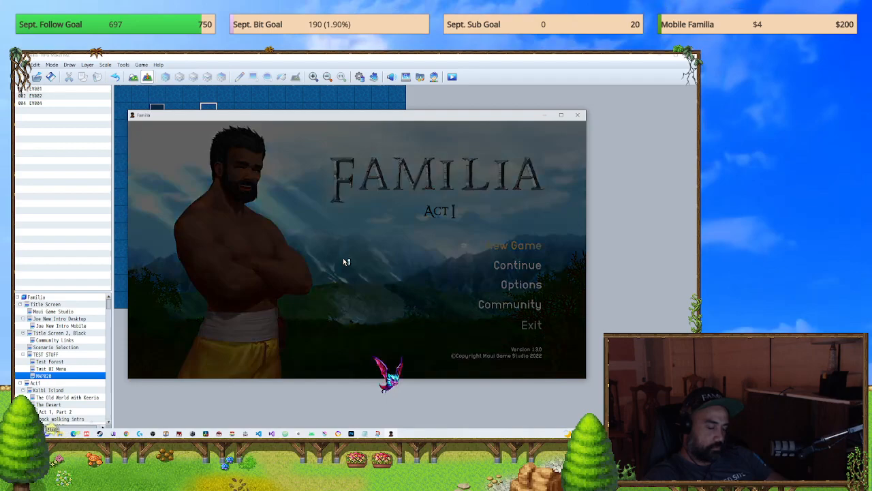
{"action": "key", "text": "Up"}
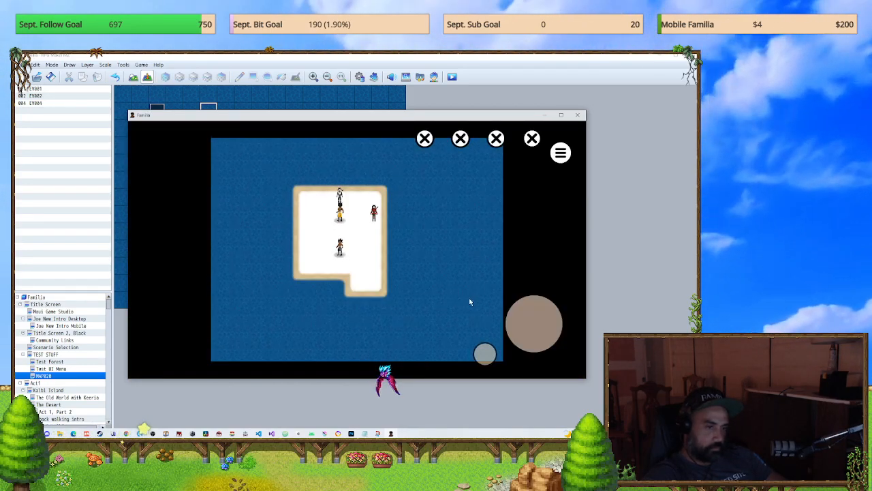
{"action": "key", "text": "Escape"}
Step: Try two on-screen close buttons, return from the Skill screen with its back arrow, and close and reopen the party menu
{"action": "left_click", "coordinate": [532, 141]}
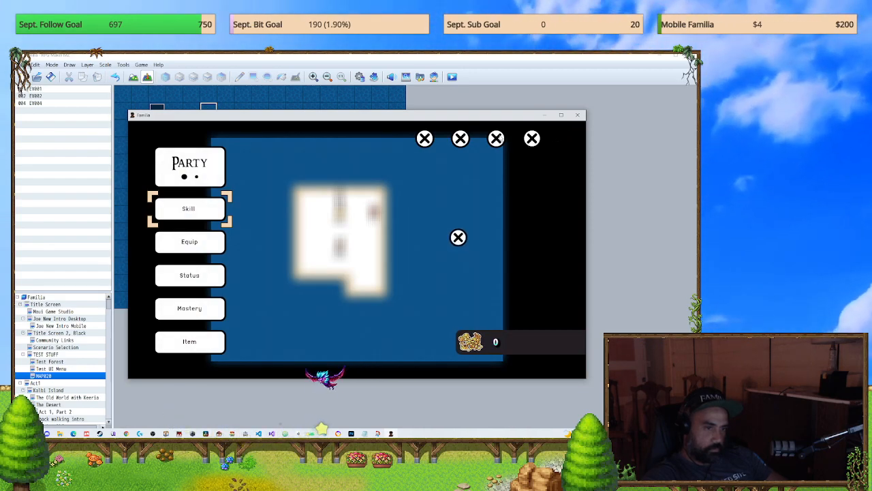
{"action": "left_click", "coordinate": [452, 140]}
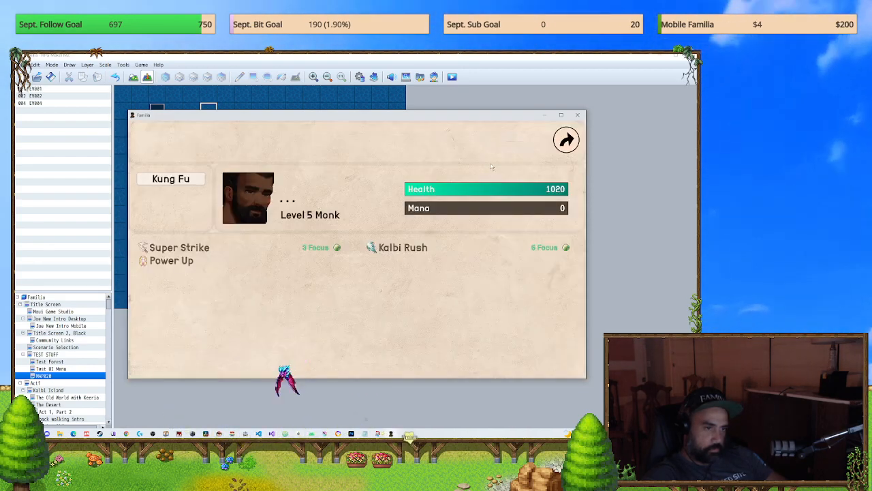
{"action": "left_click", "coordinate": [566, 141]}
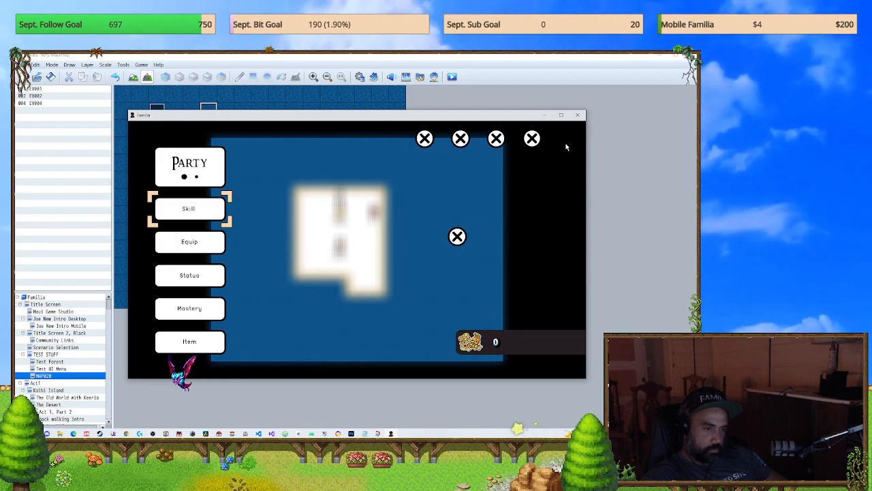
{"action": "key", "text": "Escape"}
Step: Test backing out of and reopening the party menu in the running game, and end the playtest
{"action": "key", "text": "Escape"}
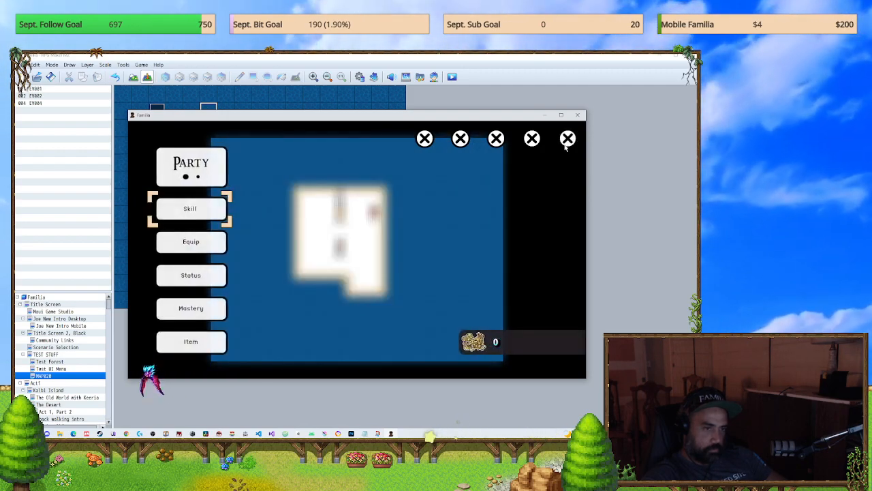
{"action": "key", "text": "Escape"}
{"action": "key", "text": "Escape"}
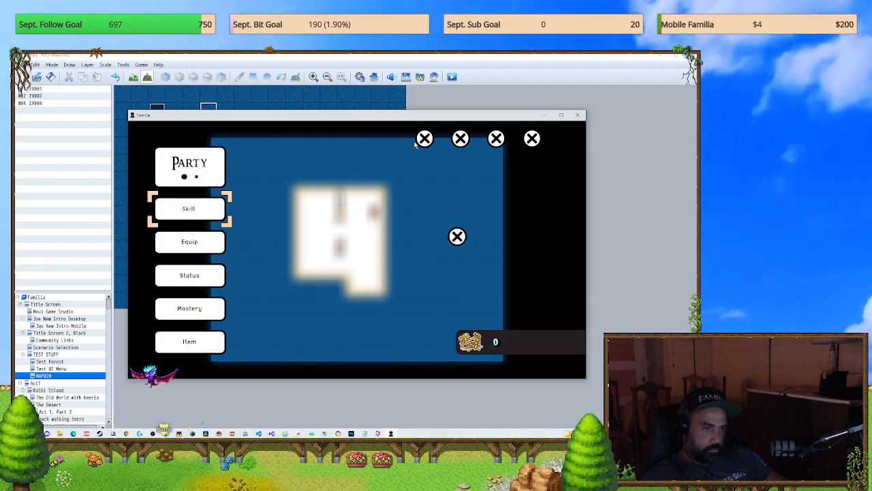
{"action": "key", "text": "Return"}
{"action": "left_click", "coordinate": [578, 116]}
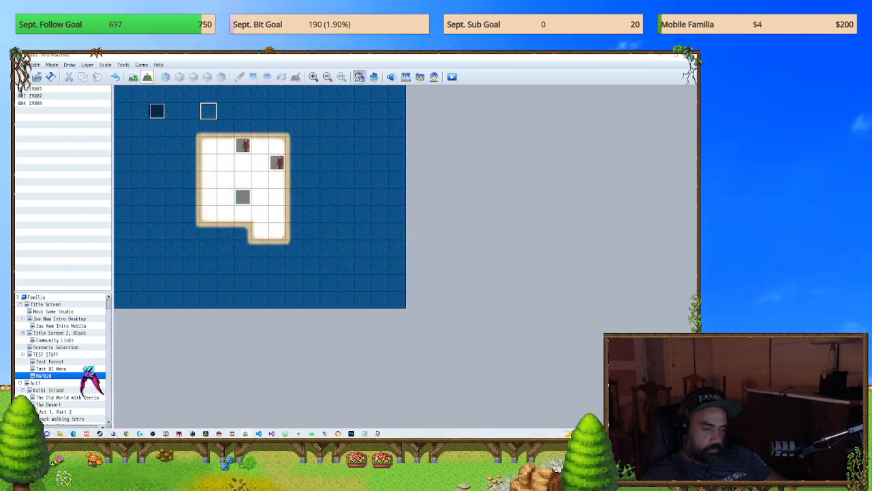
Step: Compare the Move Picture and plugin commands in the BUTTON MENU CLOSE, LEFT, RIGHT and SKILL common events
{"action": "key", "text": "F9"}
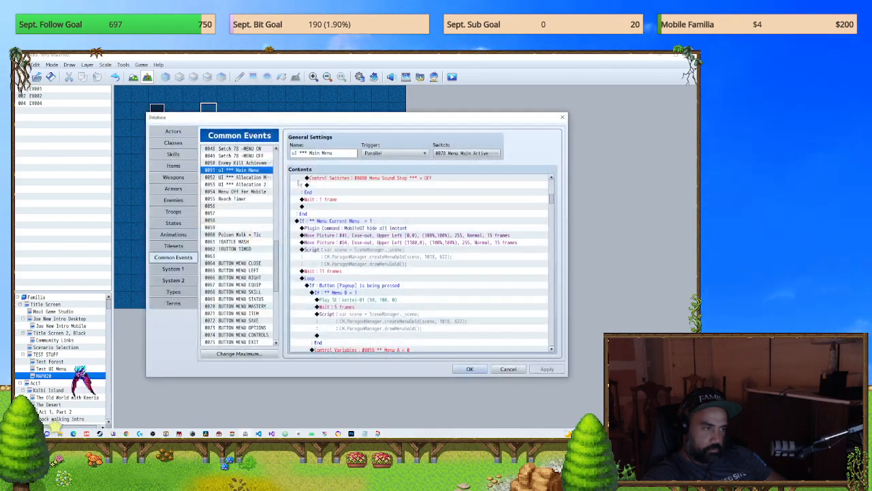
{"action": "left_click", "coordinate": [253, 263]}
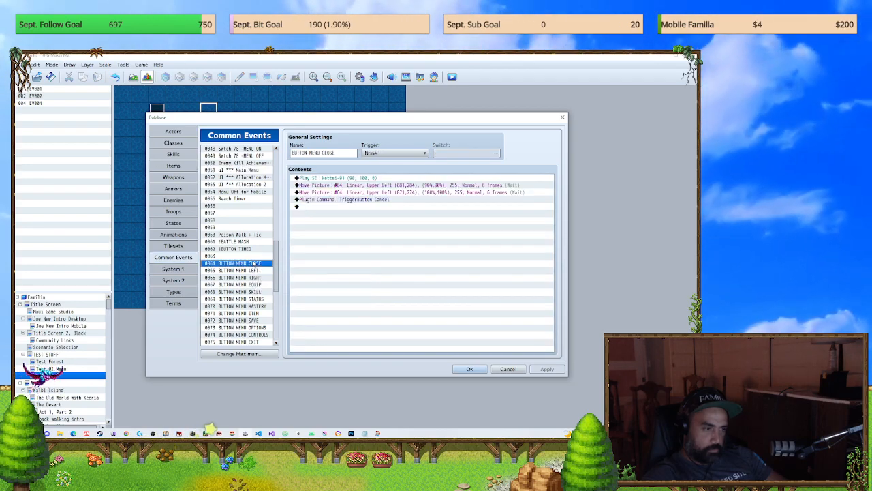
{"action": "left_click", "coordinate": [252, 271]}
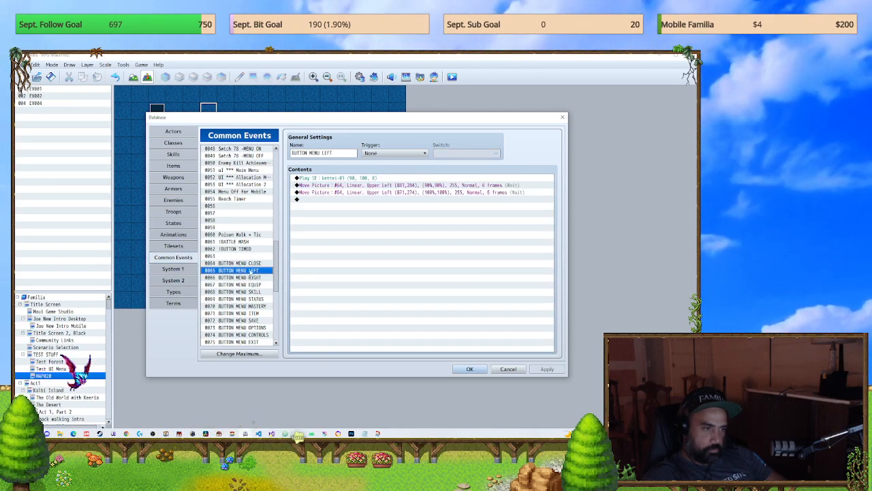
{"action": "left_click", "coordinate": [259, 263]}
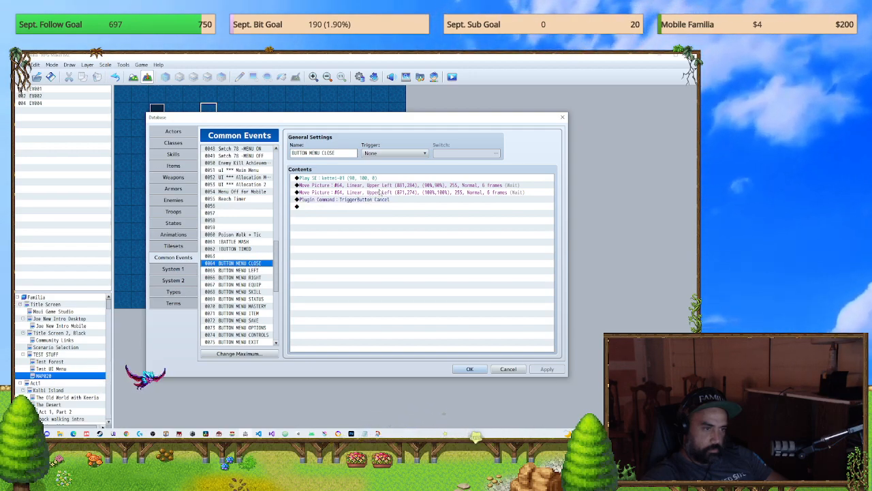
{"action": "left_click", "coordinate": [266, 277]}
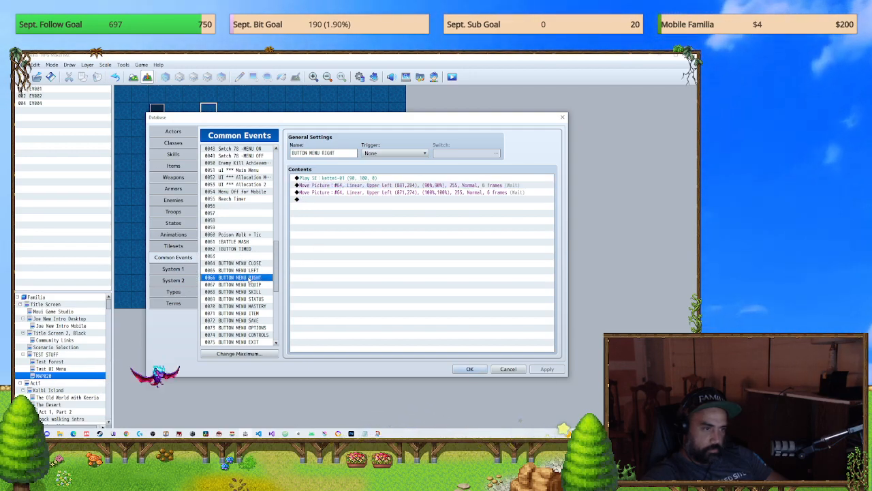
{"action": "left_click", "coordinate": [251, 292]}
{"action": "left_click", "coordinate": [249, 280]}
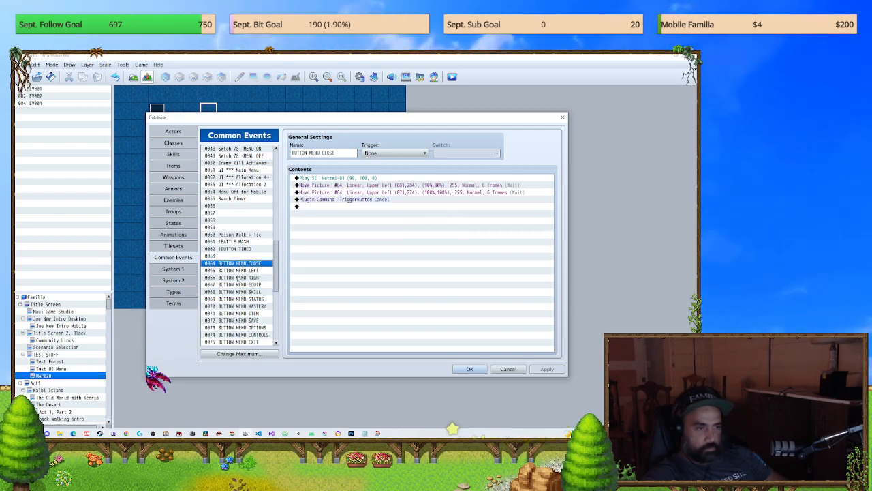
Step: Set the first Move Picture position in BUTTON MENU CLOSE to X 1180, Y 0, and accept the database changes
{"action": "left_click", "coordinate": [358, 185]}
{"action": "double_click", "coordinate": [358, 185]}
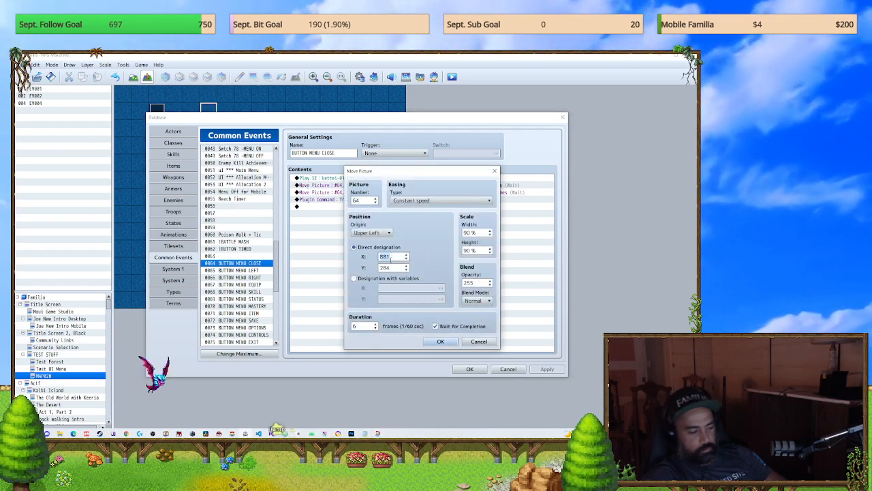
{"action": "type", "text": "1180"}
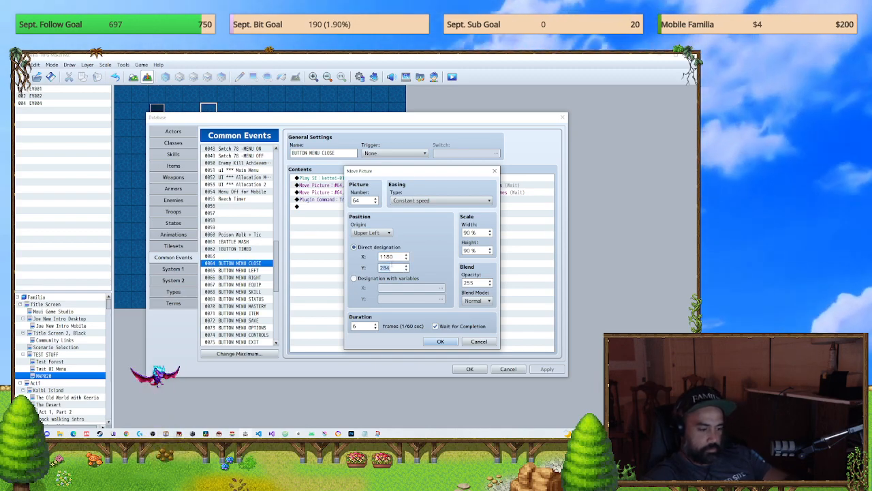
{"action": "left_click", "coordinate": [440, 341]}
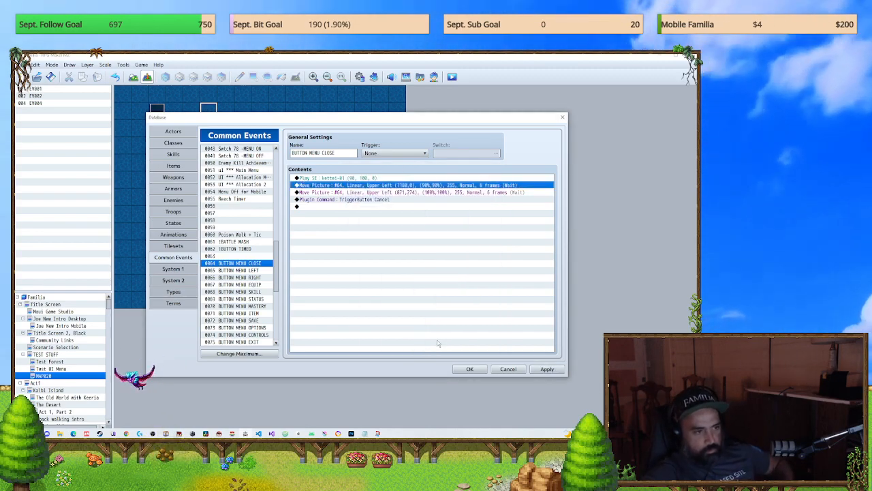
{"action": "left_click", "coordinate": [375, 202]}
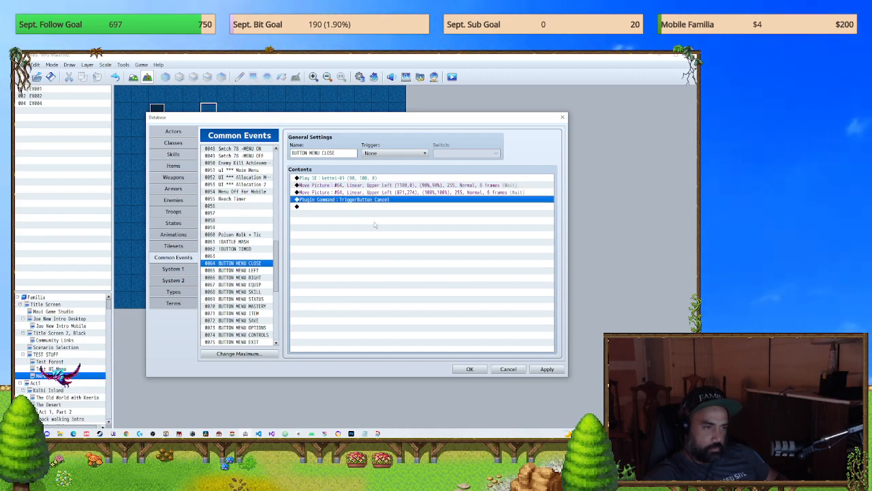
{"action": "left_click", "coordinate": [479, 371]}
Step: Save the project changes, launch a playtest and start a new game
{"action": "left_click", "coordinate": [452, 77]}
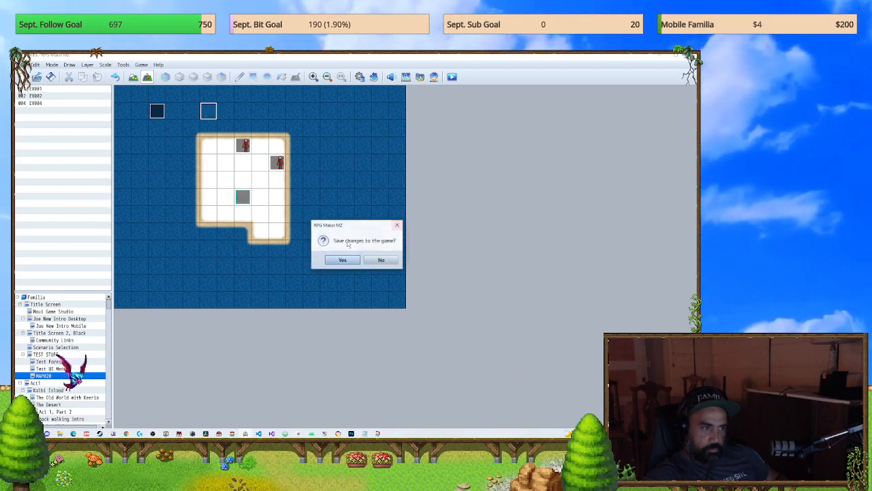
{"action": "left_click", "coordinate": [342, 260]}
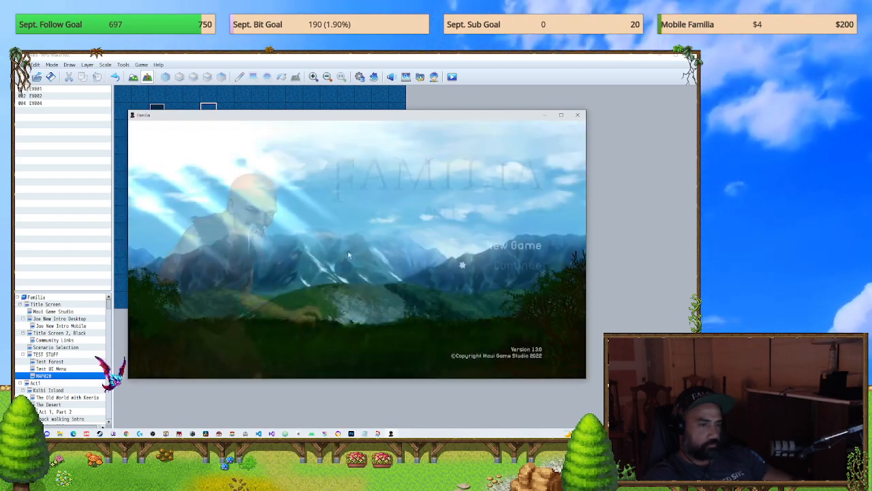
{"action": "left_click", "coordinate": [530, 246]}
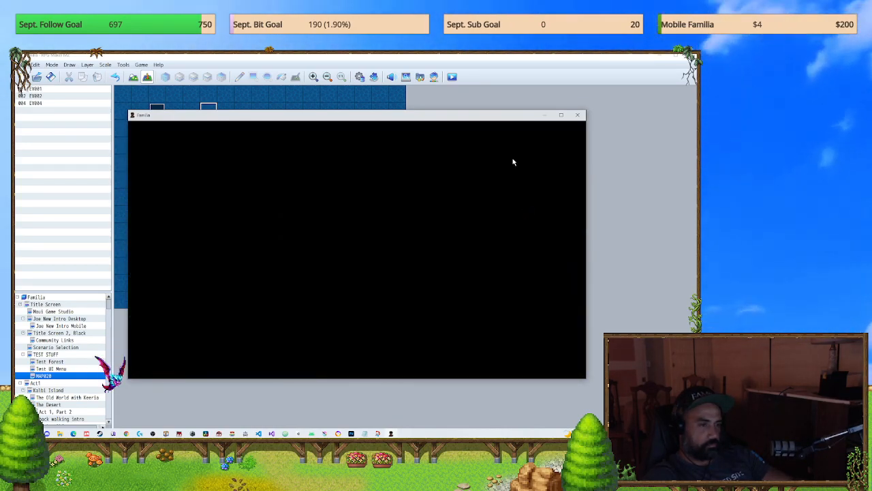
Step: Open and close the map menu, try the outermost close button on the reopened party menu, and end the playtest
{"action": "left_click", "coordinate": [560, 153]}
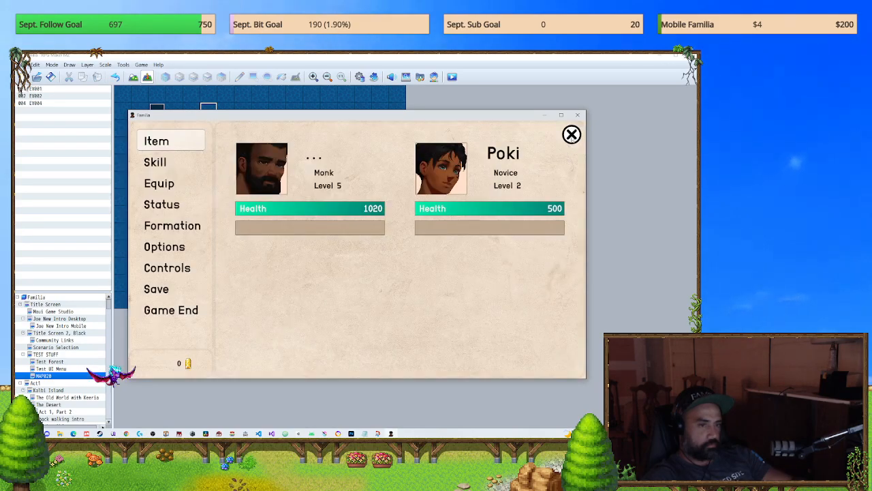
{"action": "left_click", "coordinate": [572, 135]}
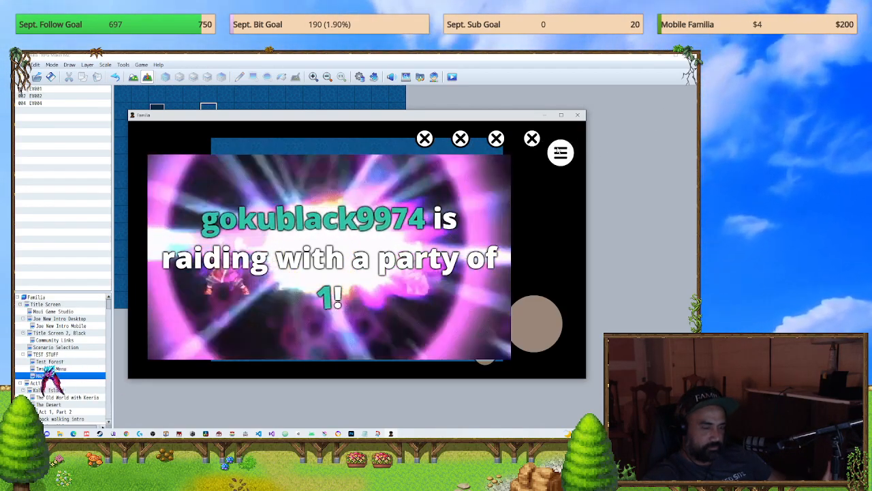
{"action": "left_click", "coordinate": [559, 160]}
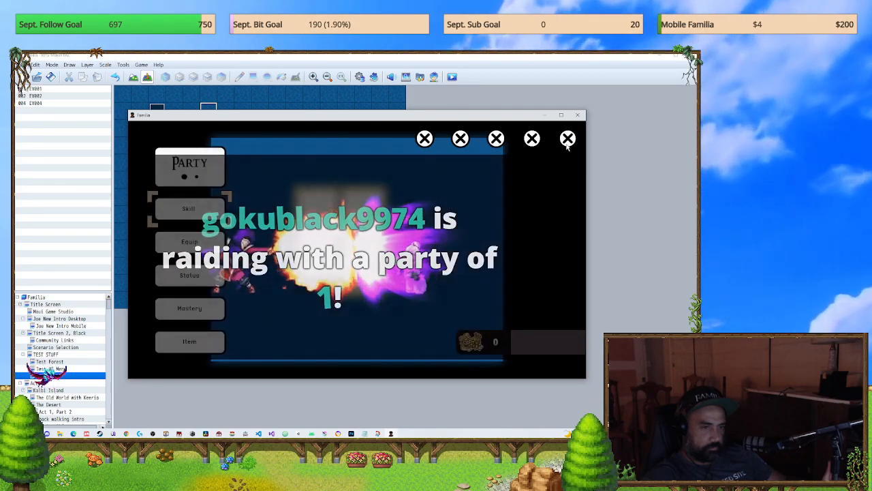
{"action": "left_click", "coordinate": [569, 141]}
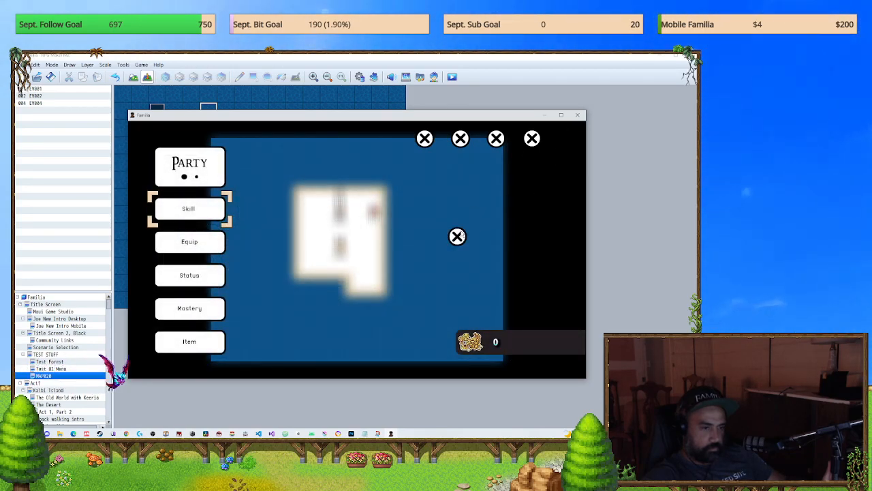
{"action": "left_click", "coordinate": [578, 116]}
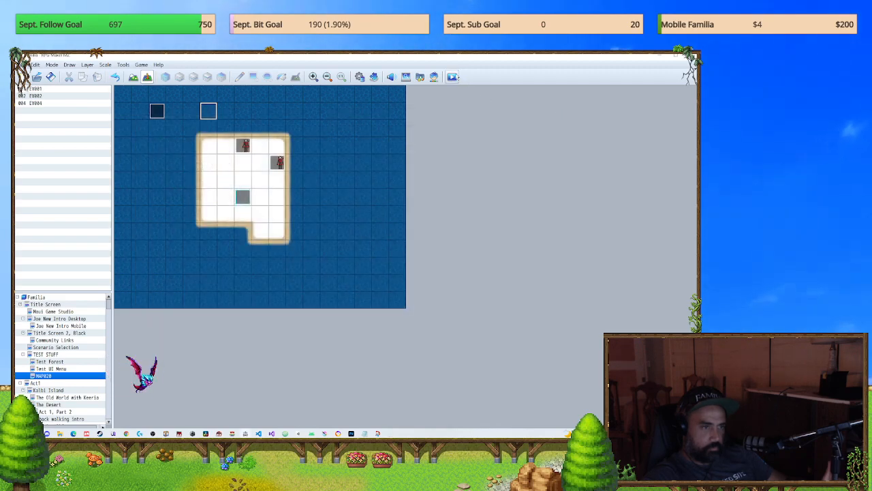
Step: Launch another playtest with a new game, and repeatedly open and close the menus with the on-screen menu and close buttons
{"action": "left_click", "coordinate": [452, 76]}
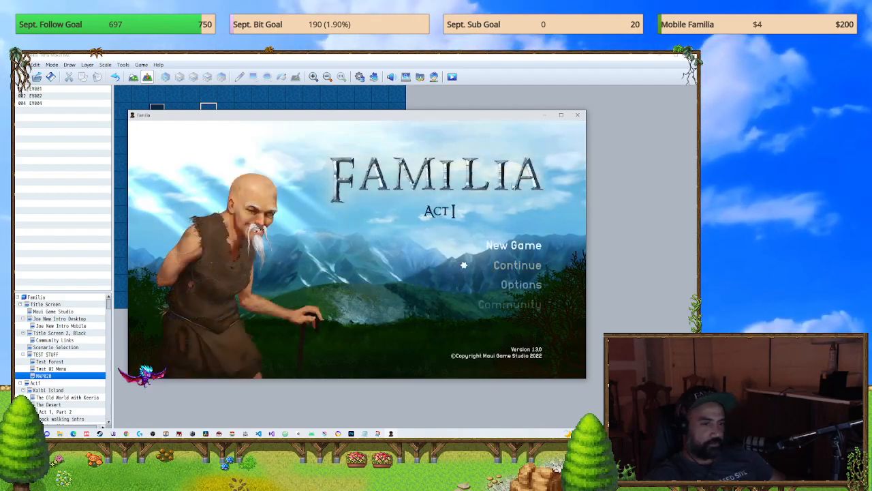
{"action": "left_click", "coordinate": [513, 246]}
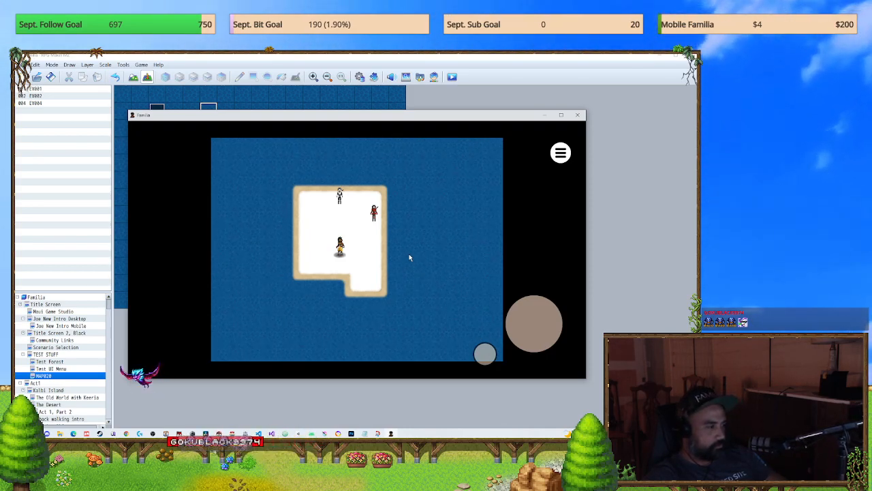
{"action": "left_click", "coordinate": [560, 152]}
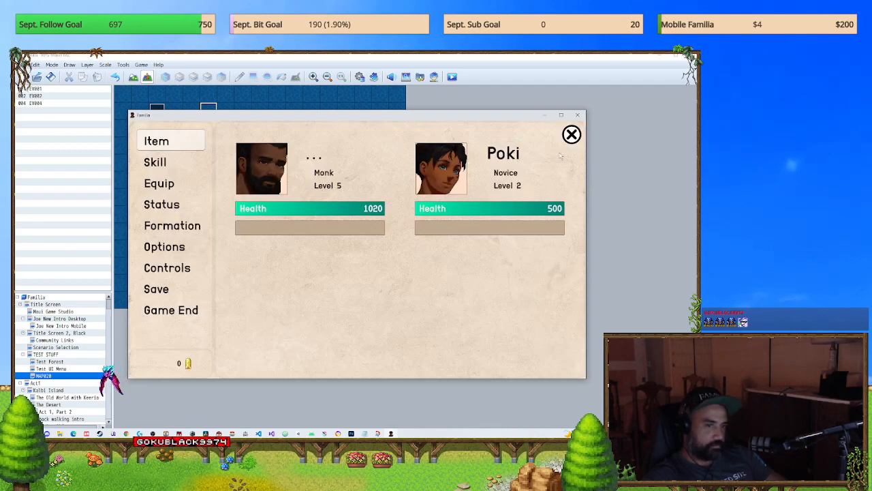
{"action": "left_click", "coordinate": [572, 135]}
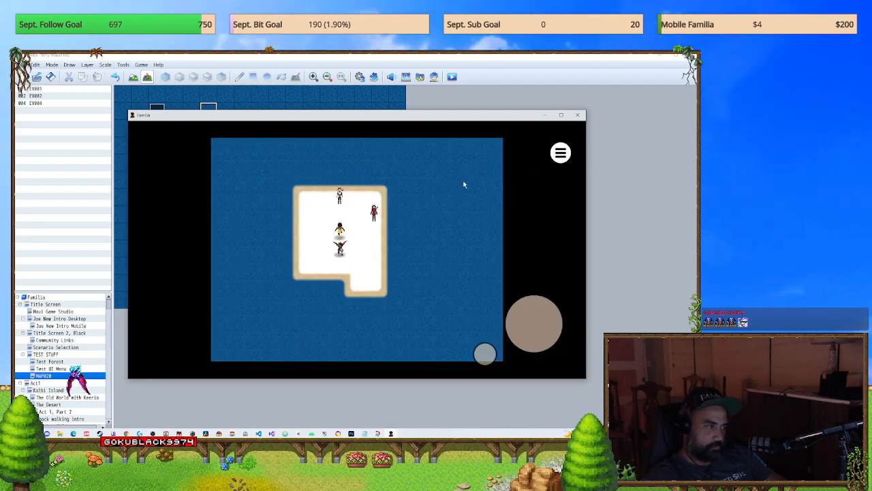
{"action": "left_click", "coordinate": [561, 152]}
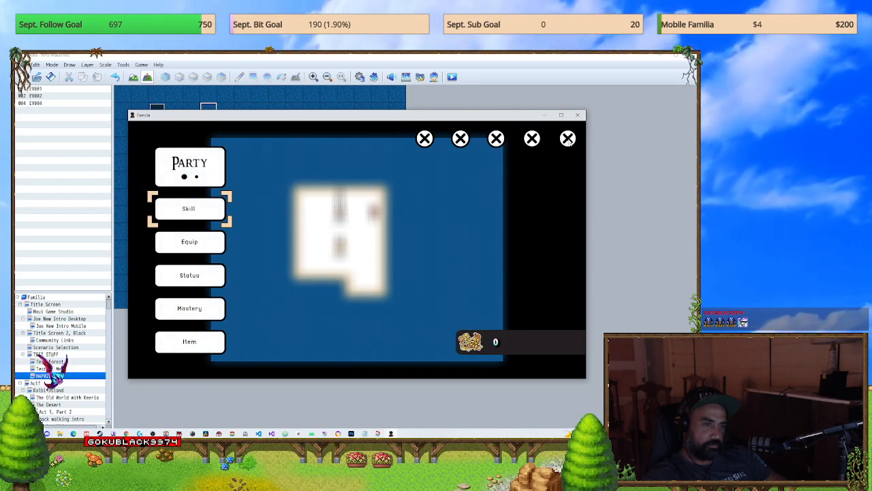
{"action": "left_click", "coordinate": [568, 139]}
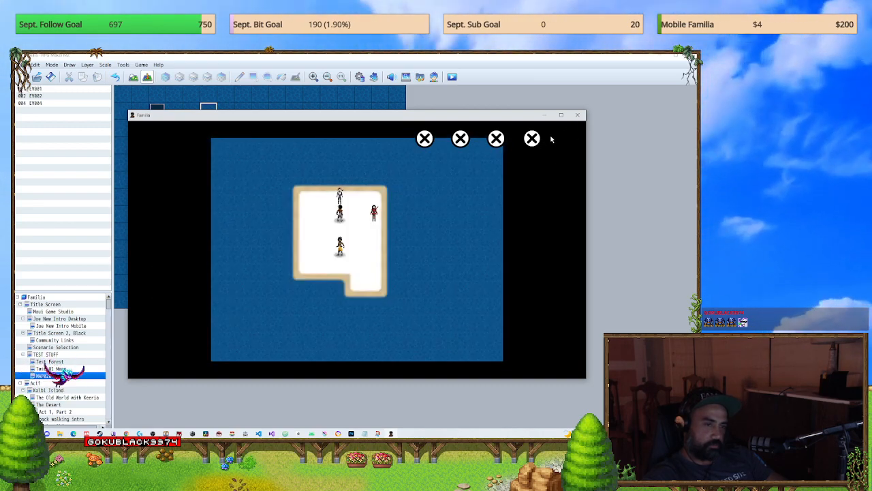
{"action": "left_click", "coordinate": [568, 139]}
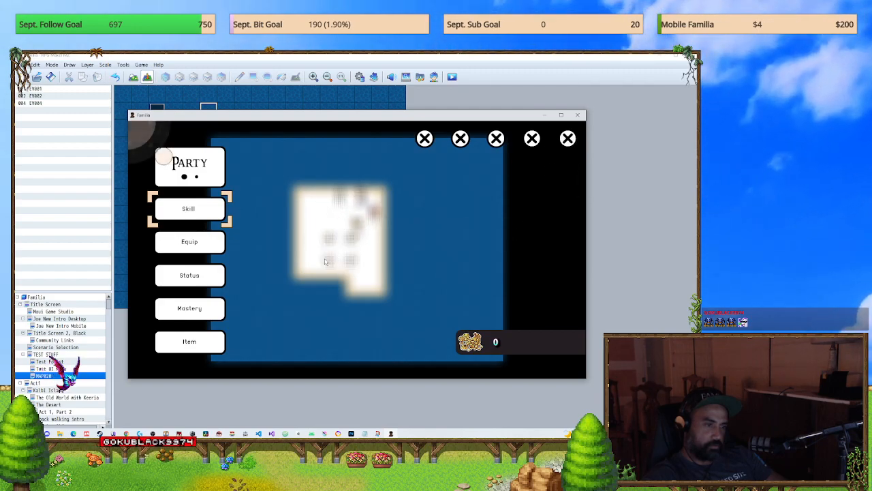
Step: Test moving the character by touch while the party menu is open, try the outermost close button, and end the playtest
{"action": "left_click_drag", "start_coordinate": [254, 202], "coordinate": [289, 235]}
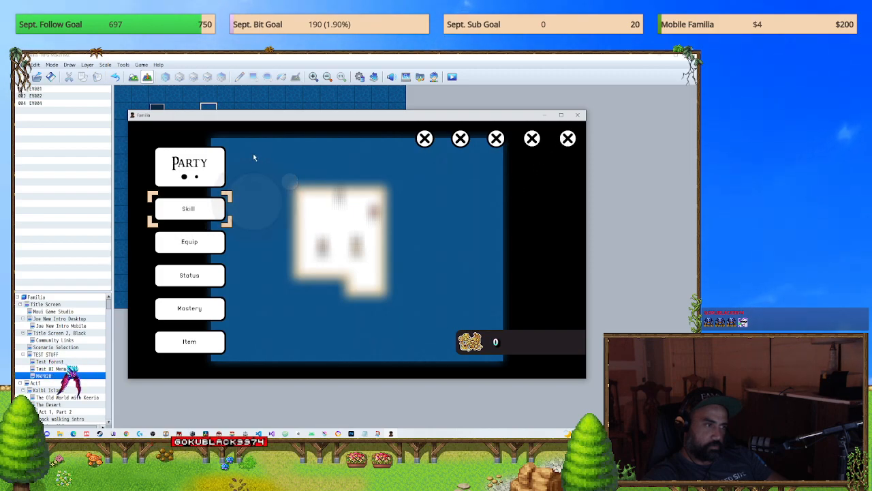
{"action": "left_click_drag", "start_coordinate": [244, 150], "coordinate": [140, 148]}
{"action": "left_click_drag", "start_coordinate": [264, 237], "coordinate": [300, 246]}
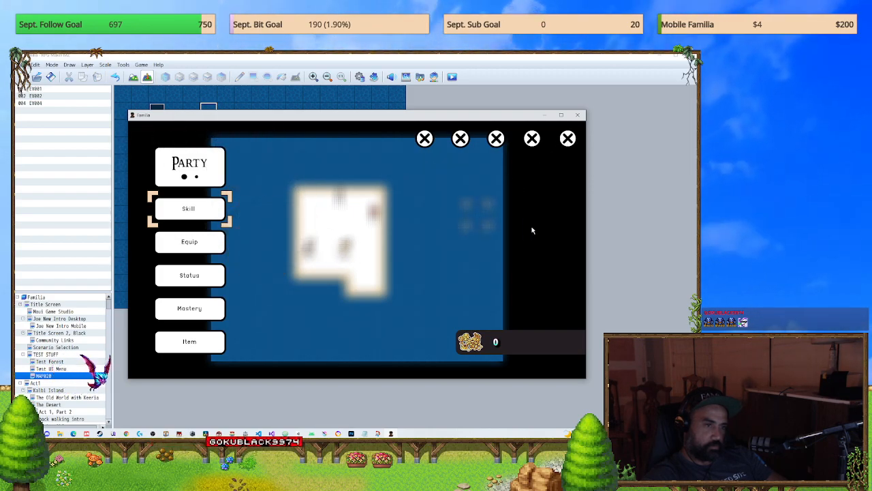
{"action": "left_click", "coordinate": [570, 144]}
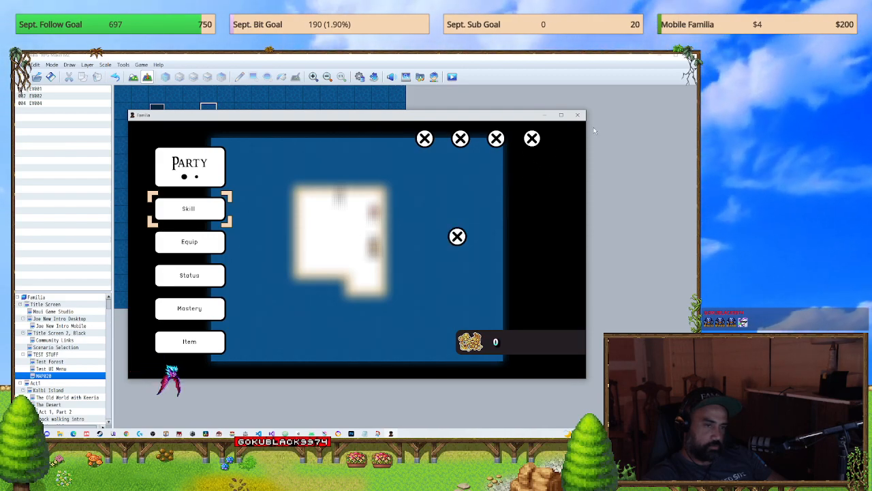
{"action": "left_click", "coordinate": [578, 115]}
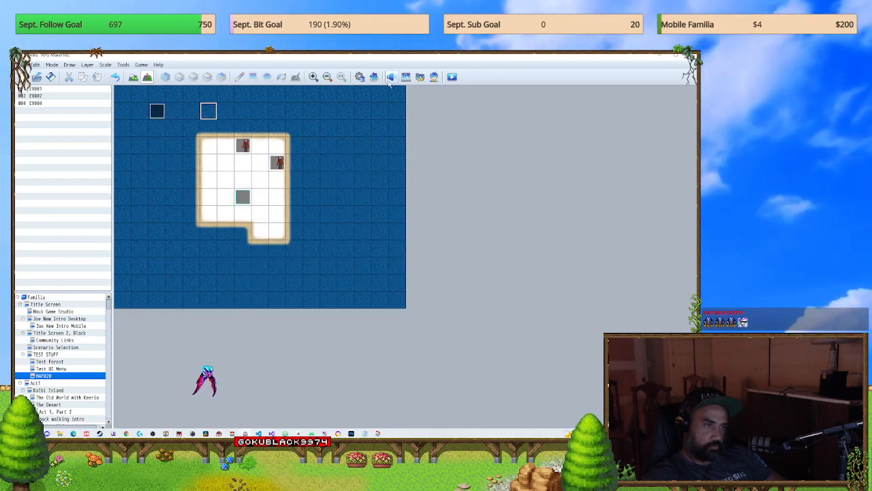
Step: Reopen the database and select the TriggerButton Cancel plugin command in the BUTTON MENU CLOSE common event
{"action": "key", "text": "F9"}
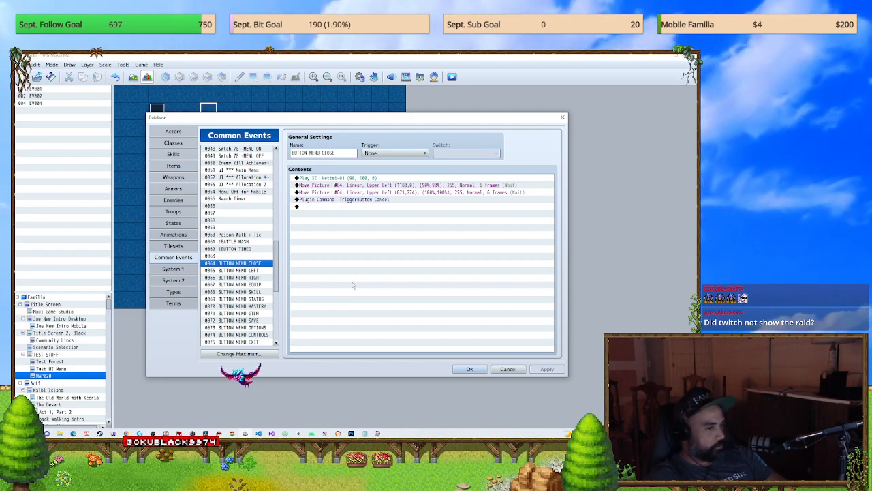
{"action": "left_click", "coordinate": [388, 202]}
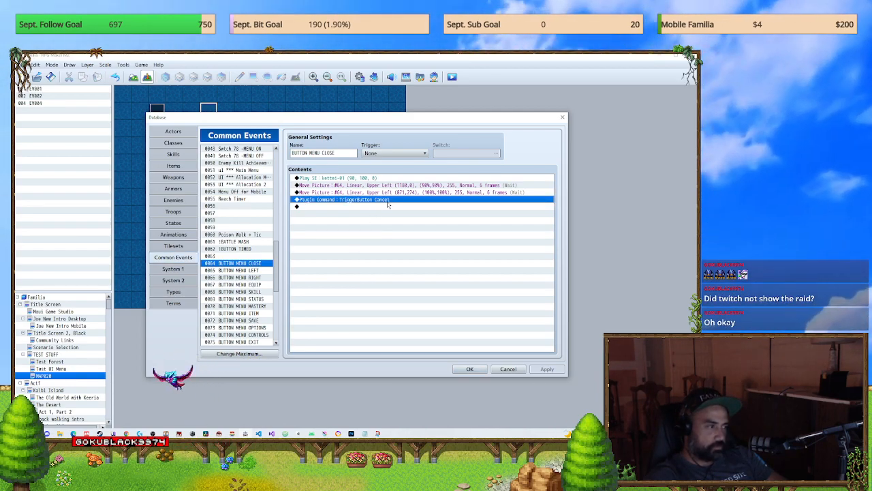
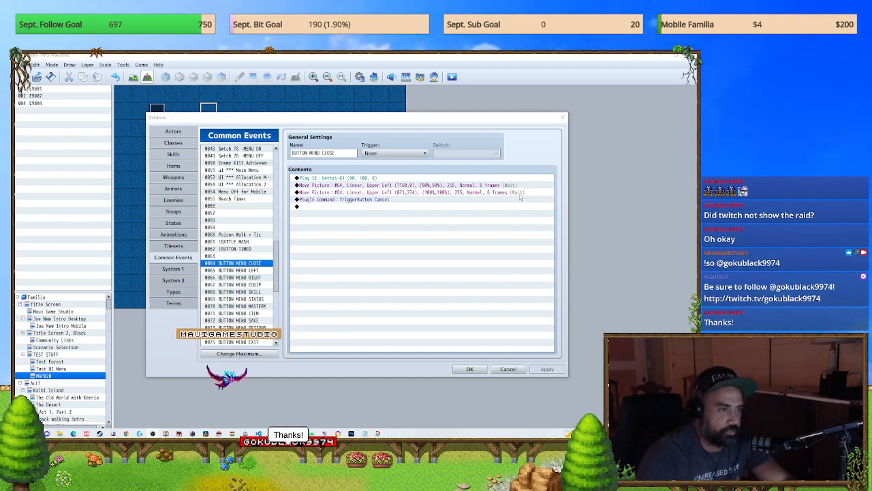
Step: Recheck the TriggerButton Cancel plugin command in the BUTTON MENU CLOSE common event, glance at the tilesets, and close the database
{"action": "left_click", "coordinate": [365, 200]}
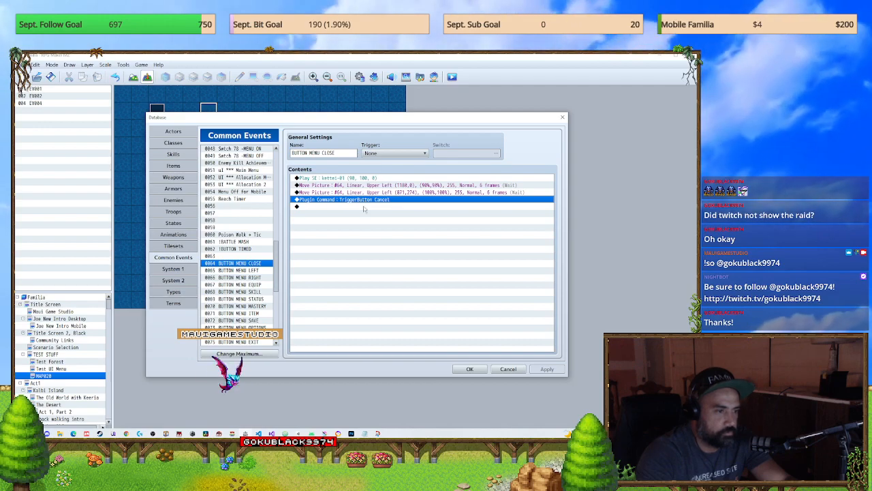
{"action": "left_click", "coordinate": [469, 370]}
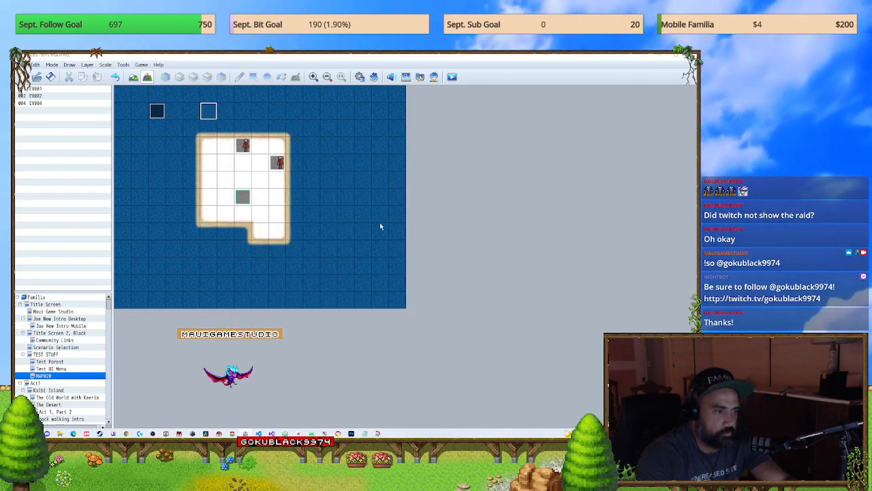
{"action": "key", "text": "F9"}
{"action": "left_click", "coordinate": [173, 268]}
{"action": "left_click", "coordinate": [173, 256]}
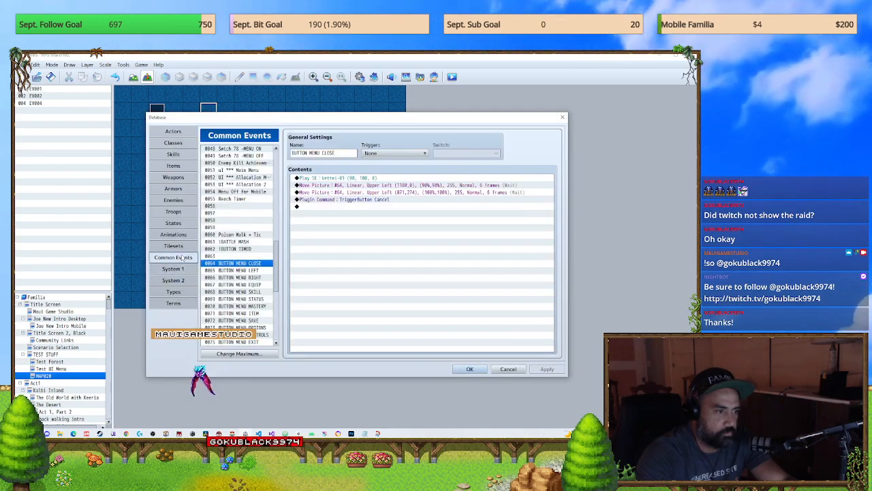
{"action": "left_click", "coordinate": [176, 246]}
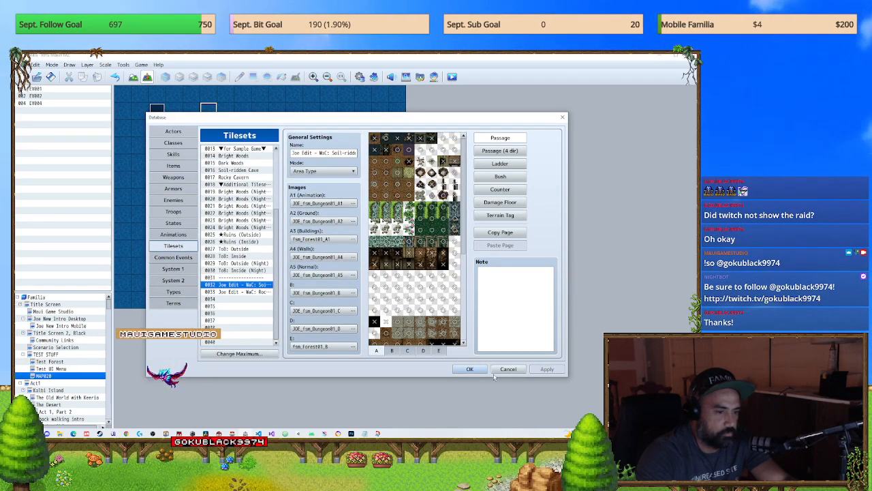
{"action": "left_click", "coordinate": [499, 371]}
Step: Review the mobile plugins near the end of the plugin list, including ALOE_VirtualButtons and JOE_MobileOptimization, and close the list
{"action": "left_click", "coordinate": [374, 79]}
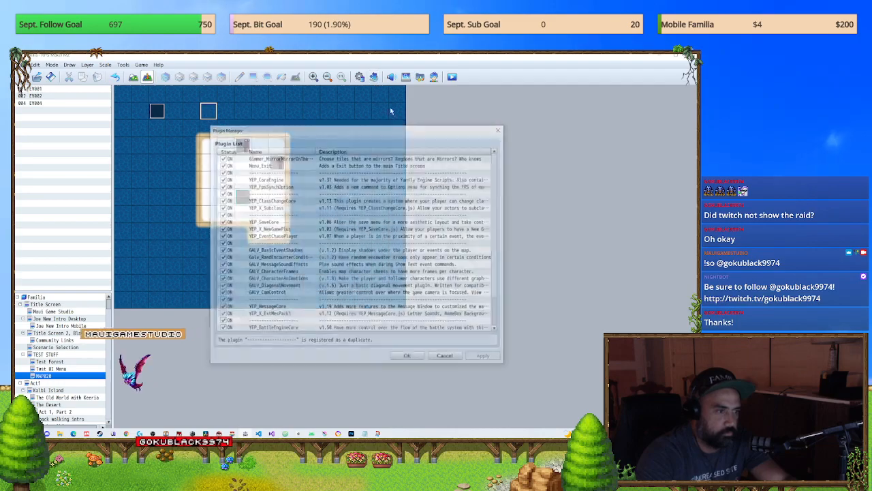
{"action": "scroll", "coordinate": [497, 289], "scroll_direction": "down", "scroll_amount": 10}
{"action": "left_click_drag", "start_coordinate": [497, 289], "coordinate": [490, 333]}
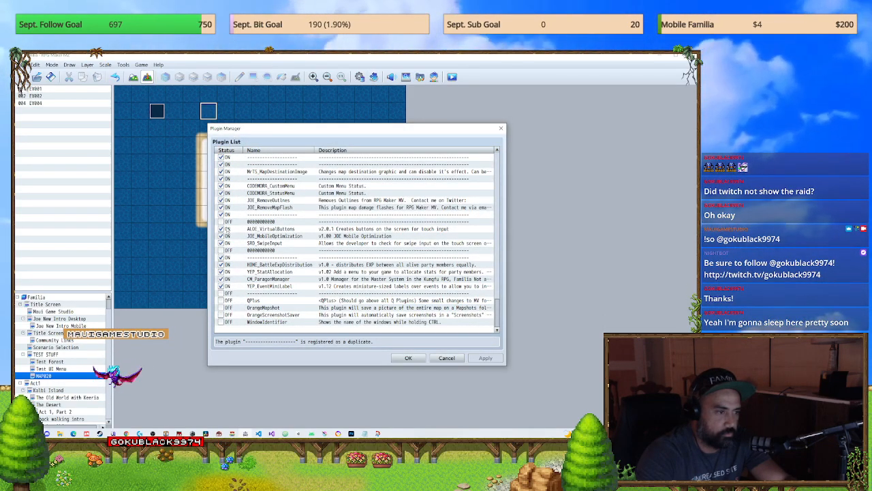
{"action": "left_click", "coordinate": [407, 358]}
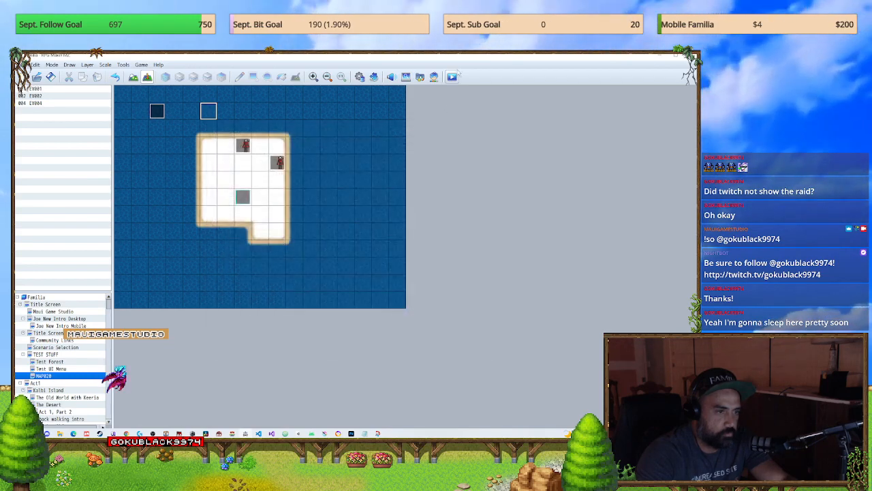
Step: Playtest with a new game, try the outermost close button in the party menu, close and reopen the menu, and end the playtest
{"action": "left_click", "coordinate": [452, 76]}
{"action": "left_click", "coordinate": [349, 262]}
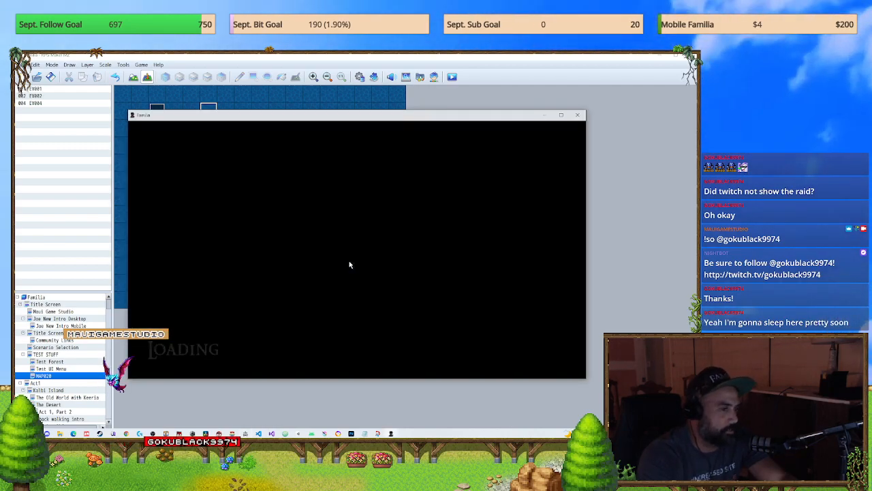
{"action": "key", "text": "Return"}
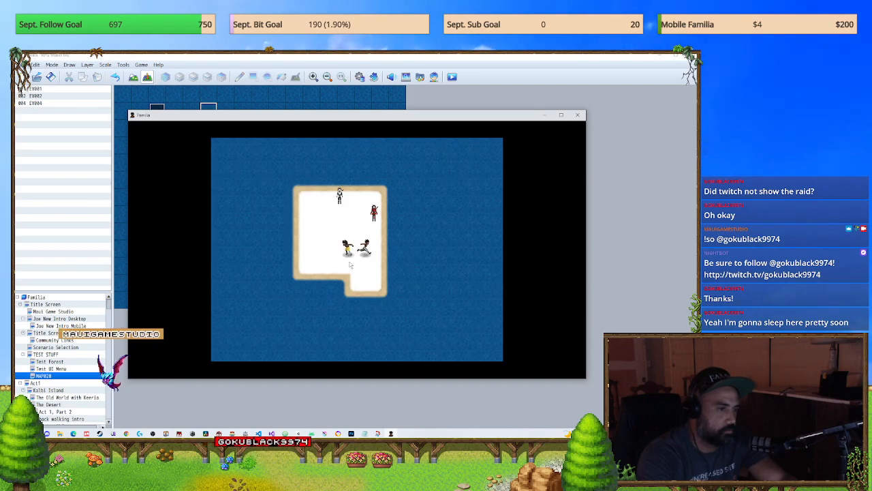
{"action": "key", "text": "Escape"}
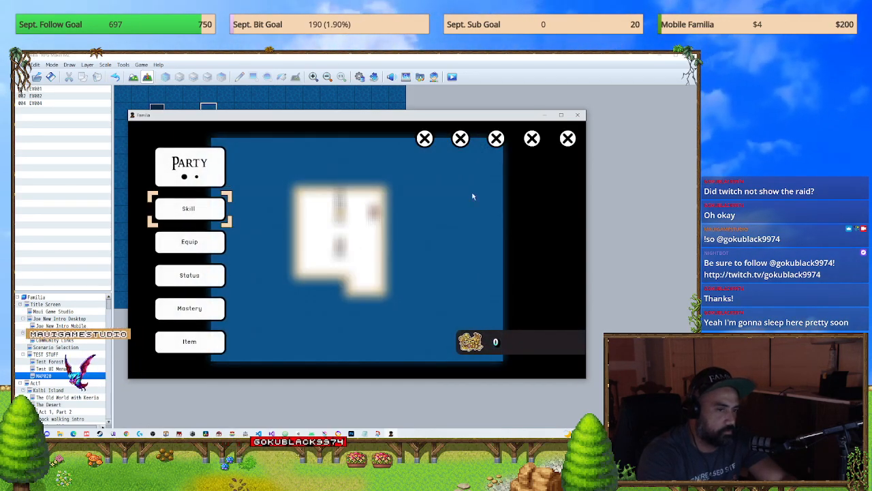
{"action": "left_click", "coordinate": [568, 139]}
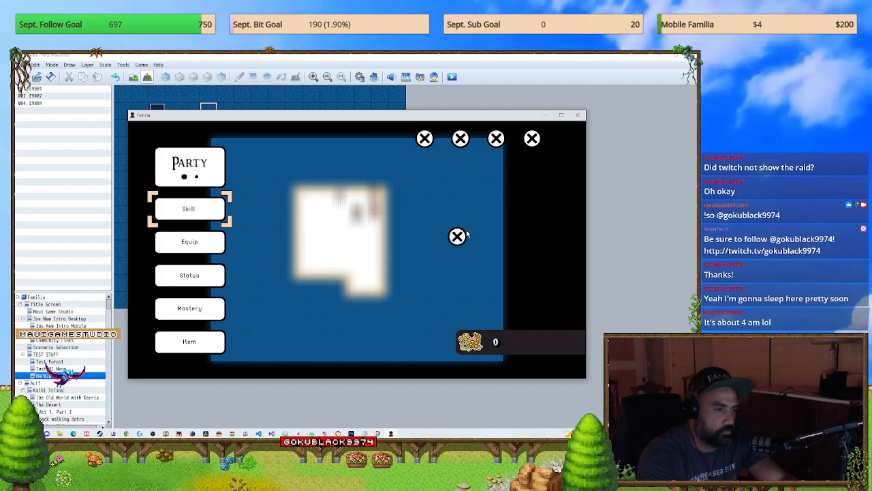
{"action": "key", "text": "Escape"}
{"action": "key", "text": "Escape"}
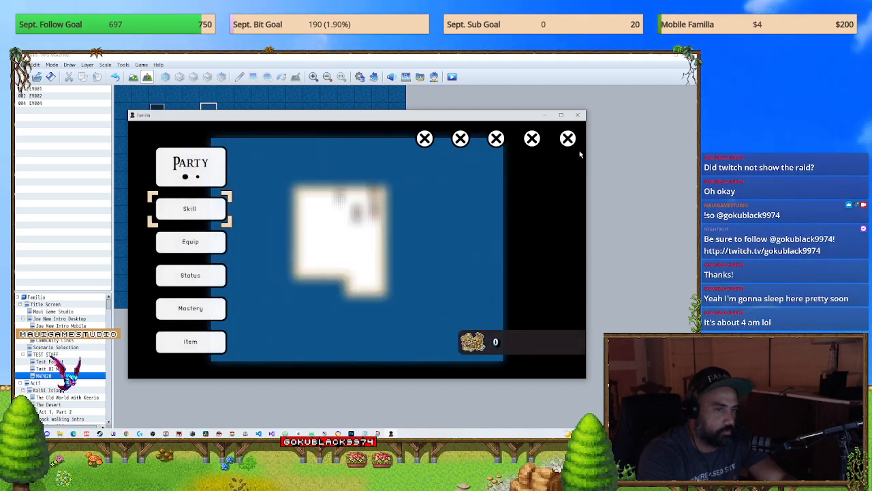
{"action": "left_click", "coordinate": [578, 115]}
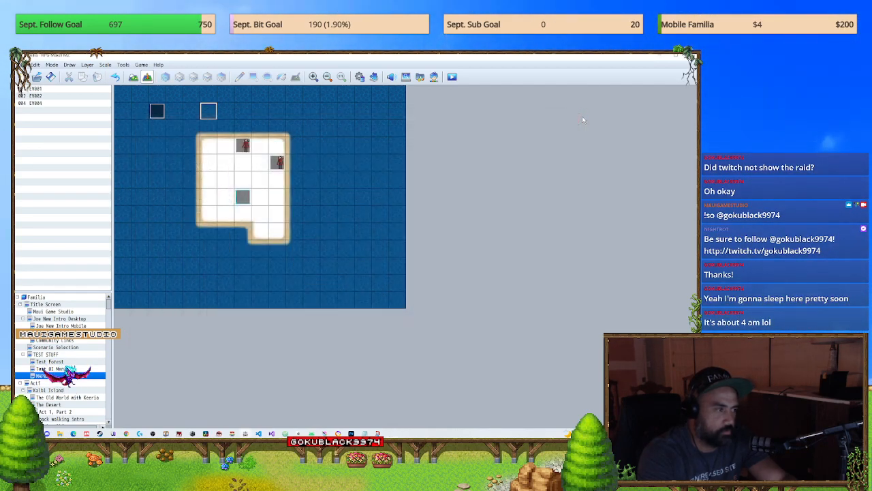
Step: Reopen the database at the BUTTON MENU CLOSE common event and select its TriggerButton Cancel plugin command
{"action": "left_click", "coordinate": [359, 78]}
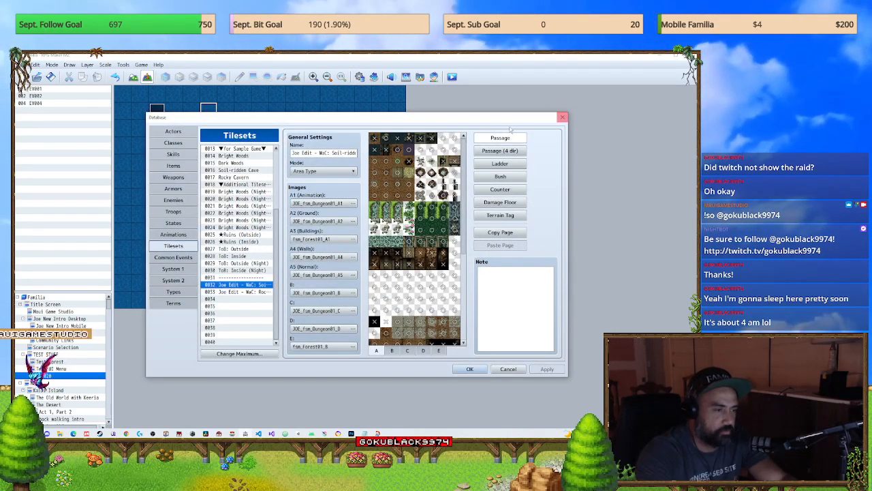
{"action": "left_click", "coordinate": [562, 117]}
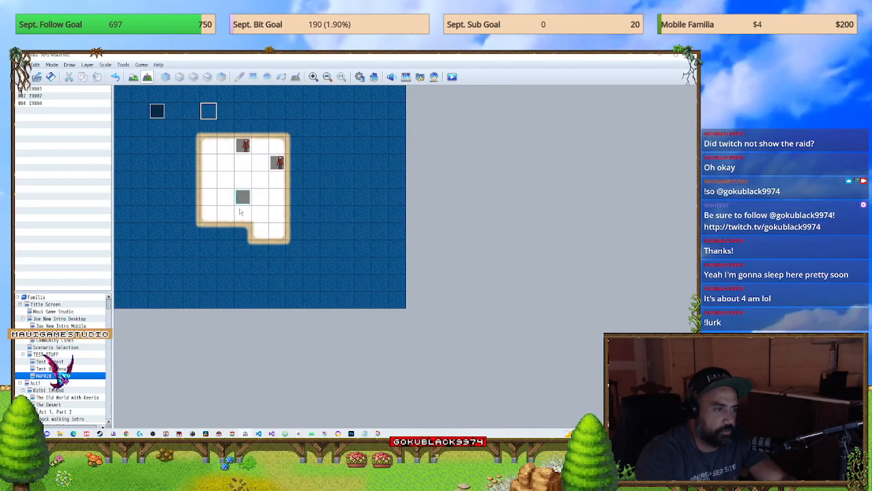
{"action": "key", "text": "F9"}
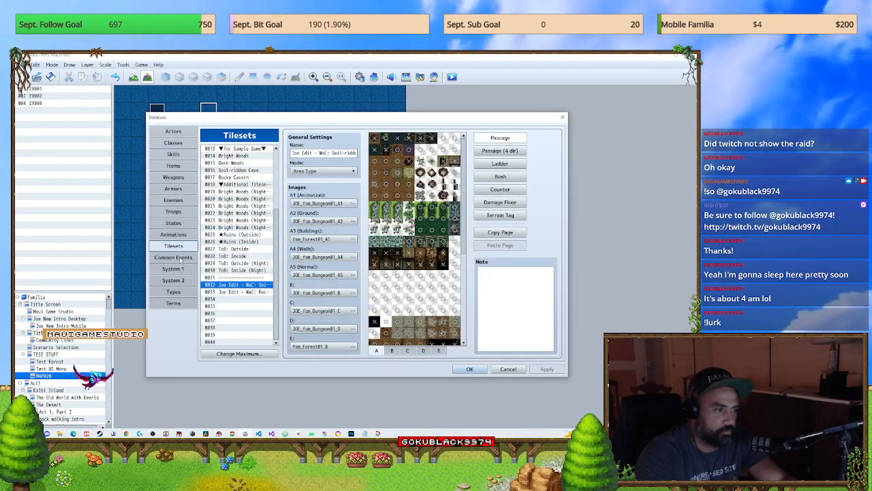
{"action": "left_click", "coordinate": [179, 257]}
{"action": "left_click", "coordinate": [386, 201]}
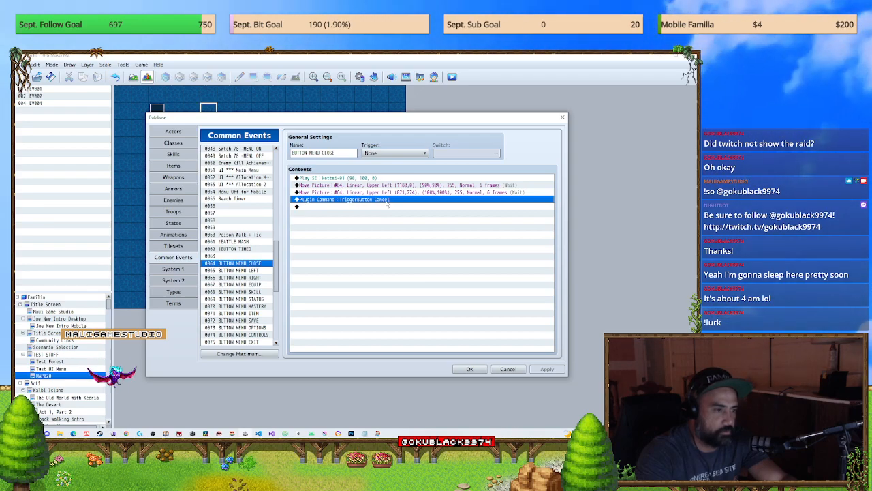
Step: Add the script command Input.isPressed("ok"); after the TriggerButton Cancel plugin command in the BUTTON MENU CLOSE event
{"action": "double_click", "coordinate": [387, 206]}
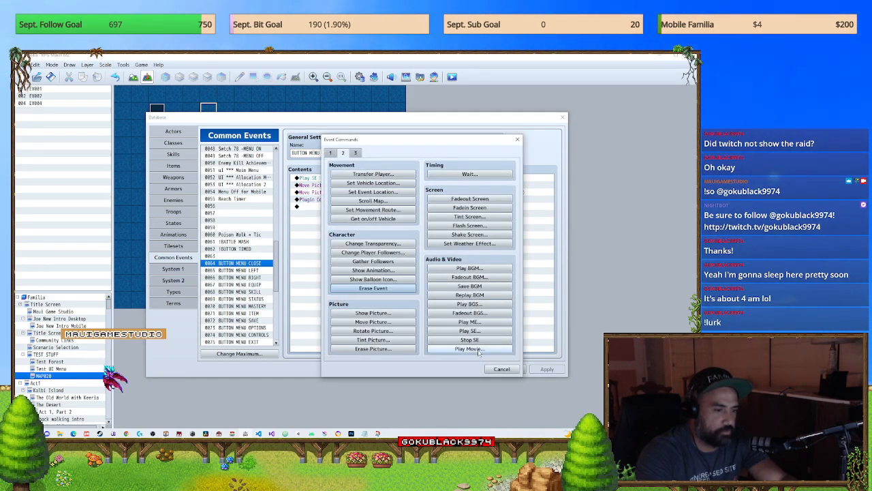
{"action": "left_click", "coordinate": [355, 153]}
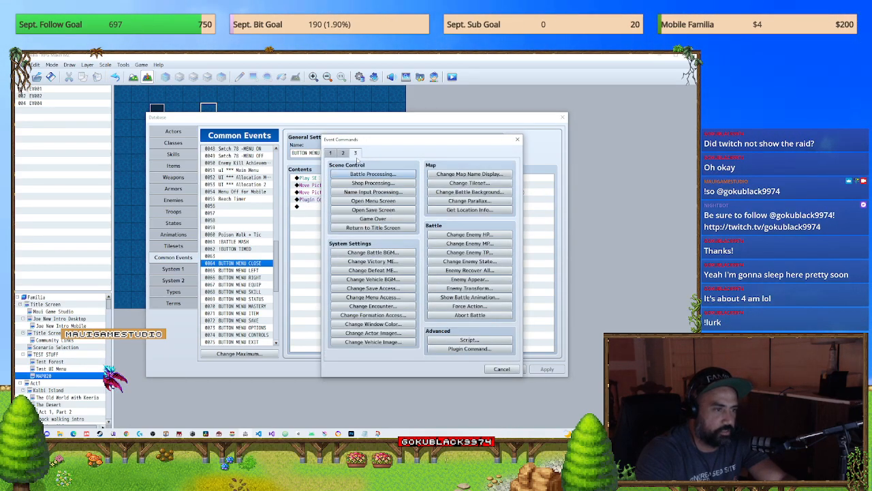
{"action": "left_click", "coordinate": [470, 340]}
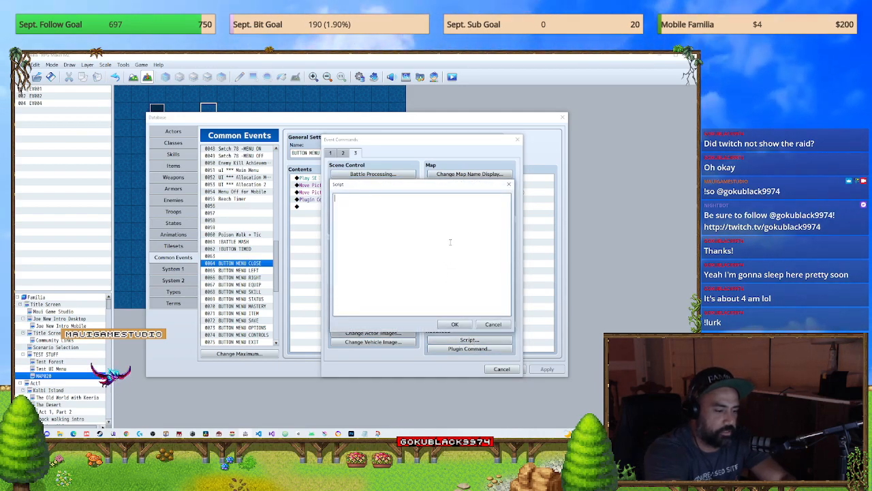
{"action": "type", "text": "Inpu"}
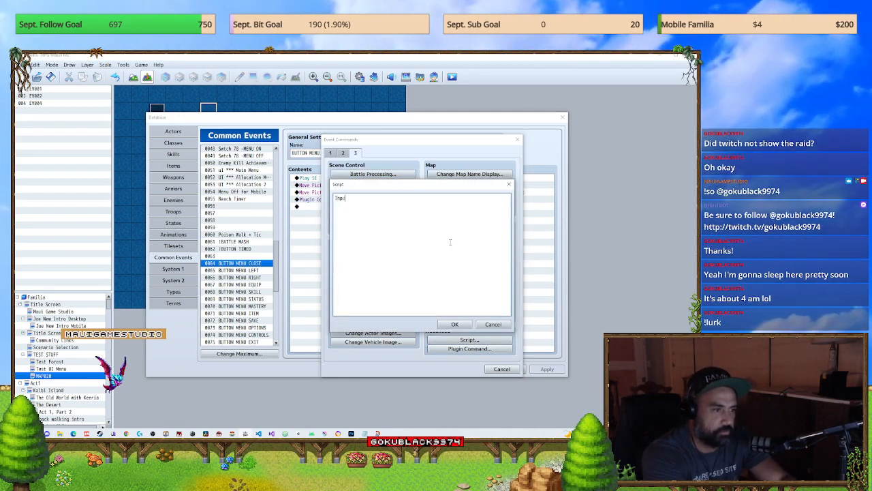
{"action": "type", "text": "t."}
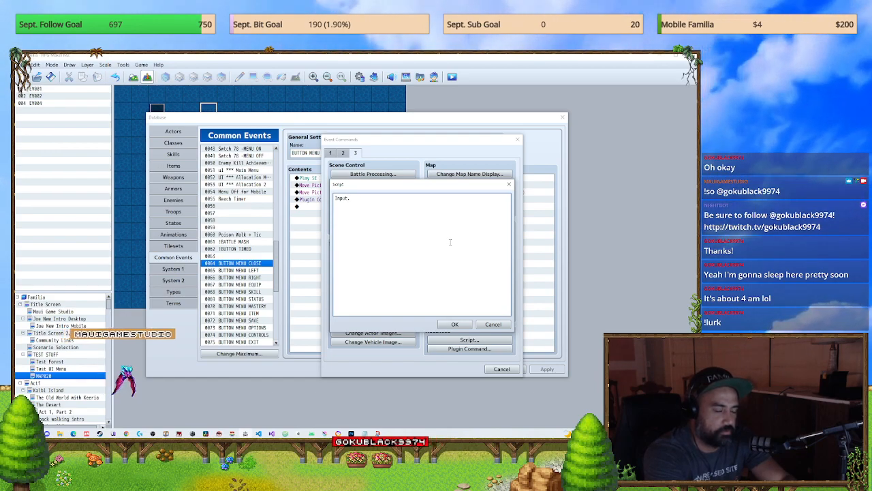
{"action": "type", "text": "isPressed"}
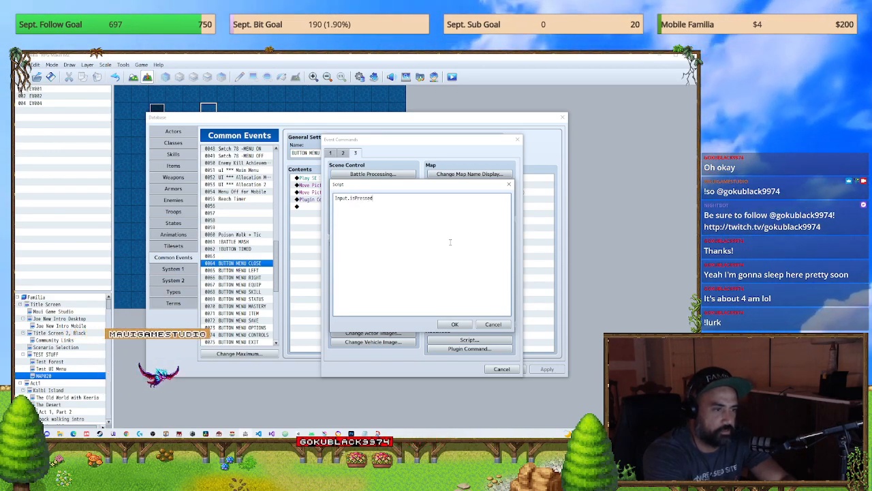
{"action": "type", "text": "(\"ok\");"}
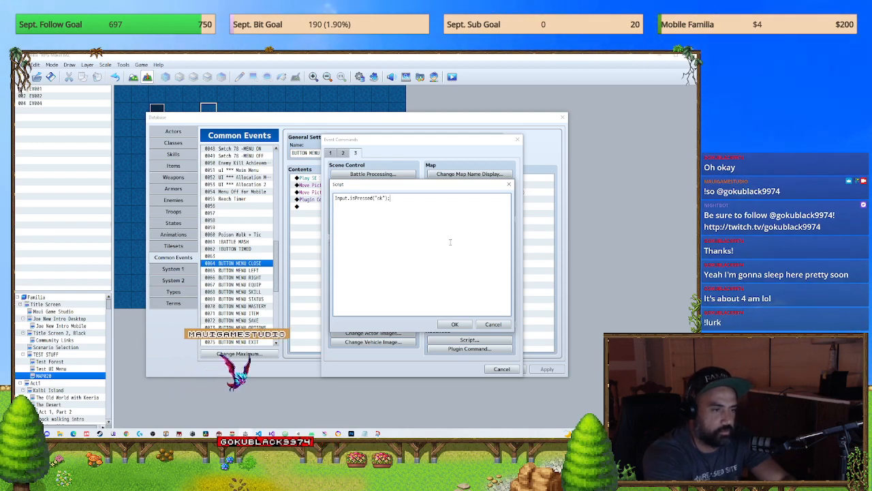
{"action": "left_click", "coordinate": [455, 324]}
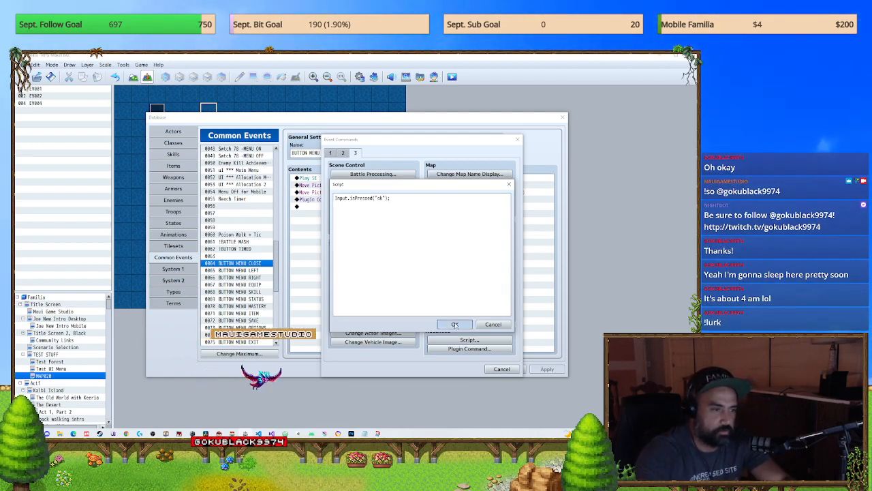
{"action": "left_click", "coordinate": [351, 200]}
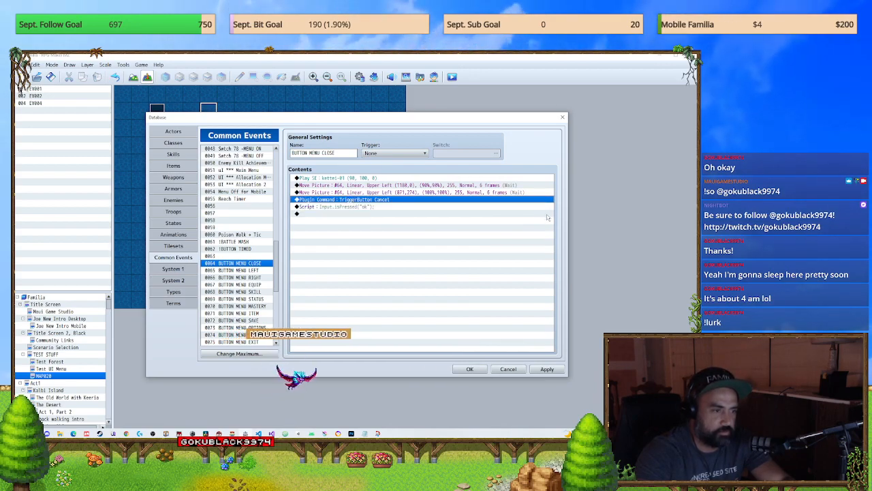
Step: Switch to Chrome and open the mauigamestudio.com home page in a new tab
{"action": "key", "text": "alt+Tab"}
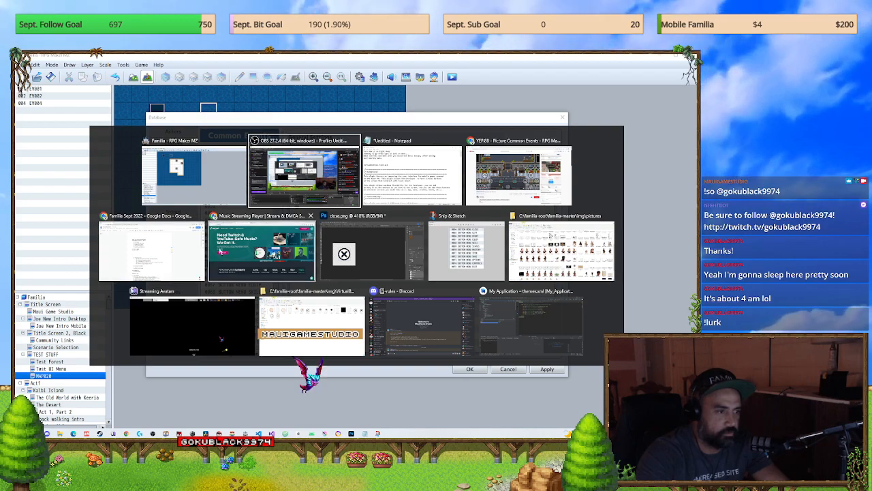
{"action": "left_click", "coordinate": [189, 240]}
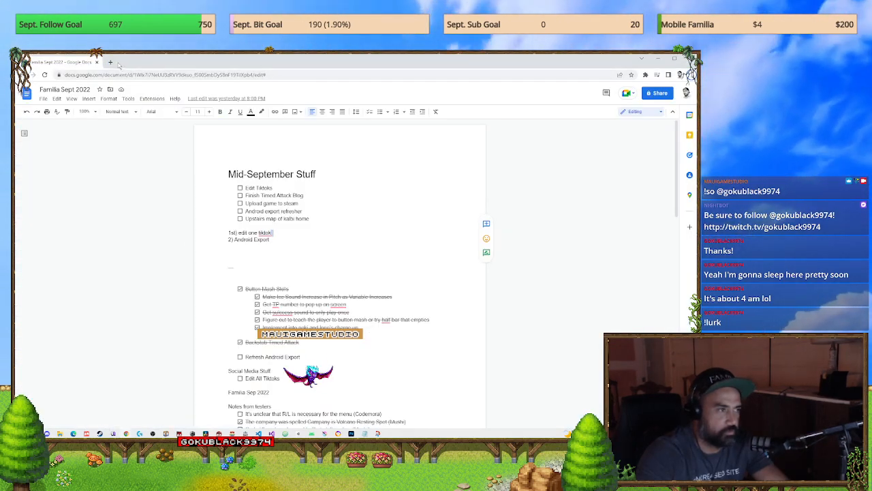
{"action": "left_click", "coordinate": [110, 62]}
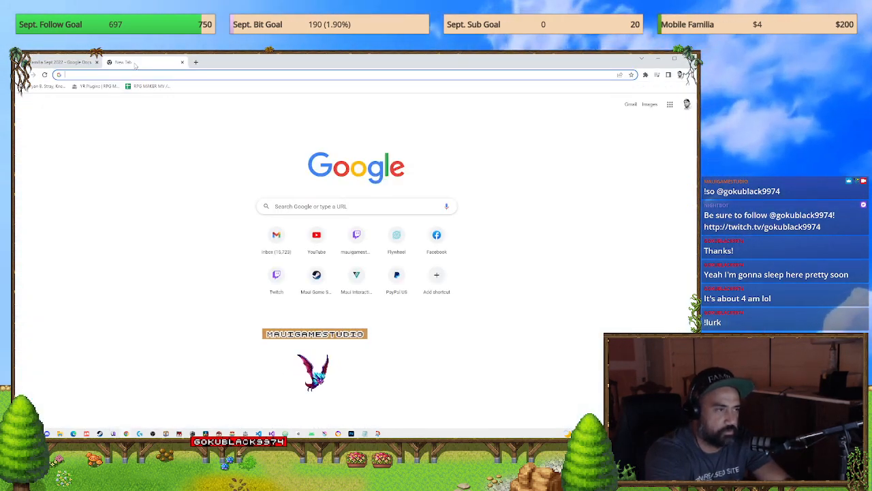
{"action": "type", "text": "maui"}
{"action": "key", "text": "Return"}
{"action": "left_click", "coordinate": [102, 75]}
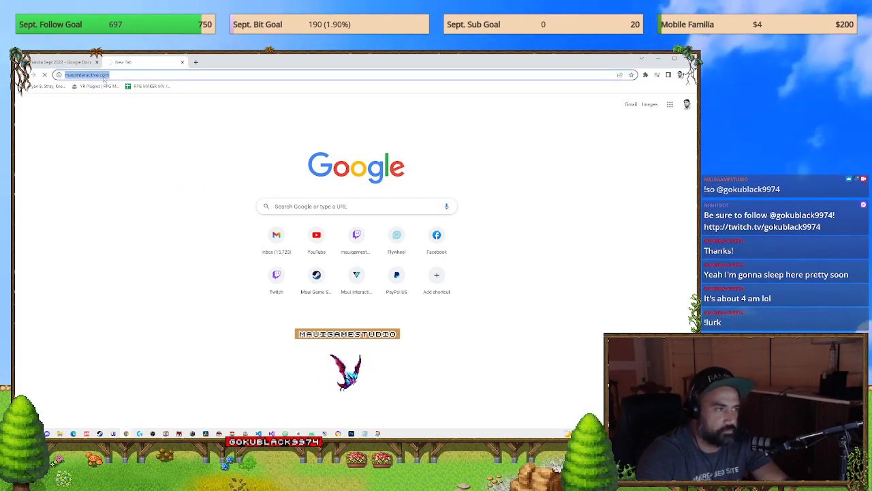
{"action": "type", "text": "mauigamestudio."}
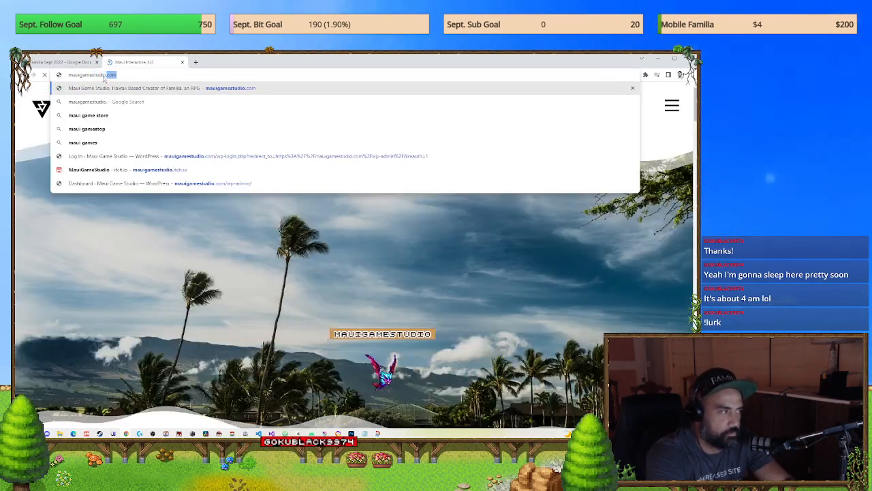
{"action": "key", "text": "Down"}
{"action": "key", "text": "Down"}
{"action": "key", "text": "Down"}
{"action": "key", "text": "Down"}
{"action": "key", "text": "Down"}
{"action": "key", "text": "Return"}
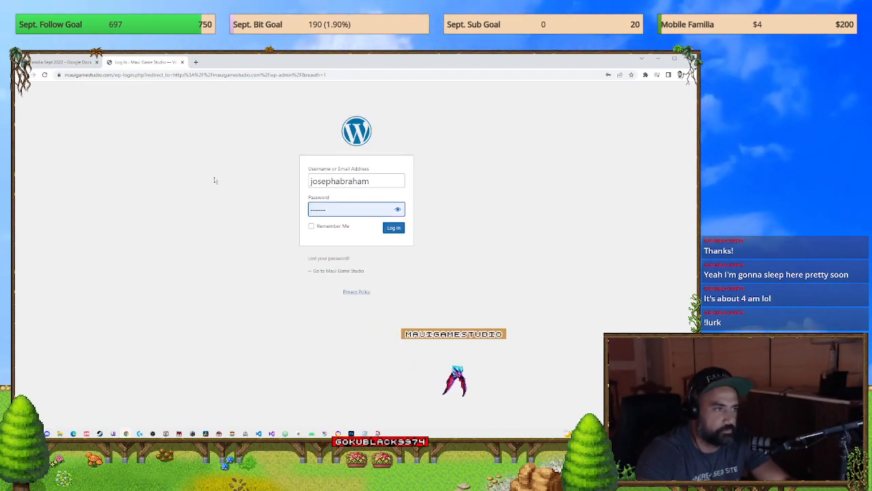
{"action": "left_click", "coordinate": [345, 270]}
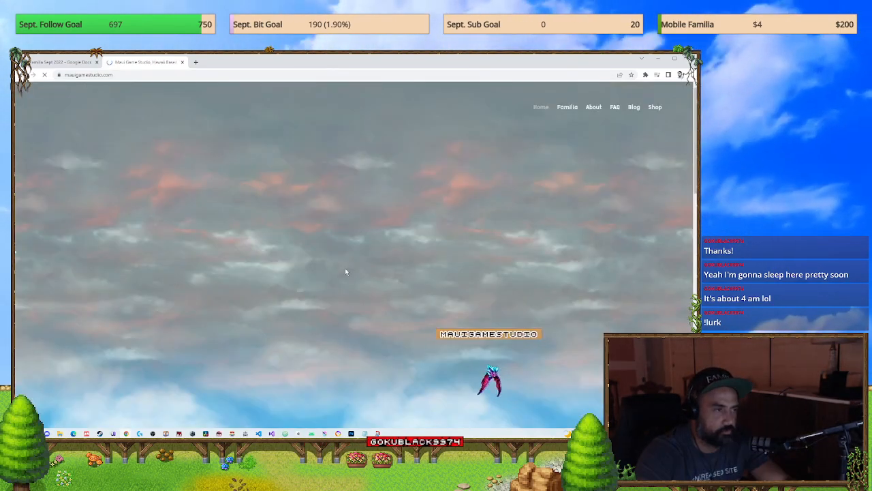
Step: Visit the site's shop page, open the Maui Game Studio blog, and look over its latest posts
{"action": "left_click", "coordinate": [654, 107]}
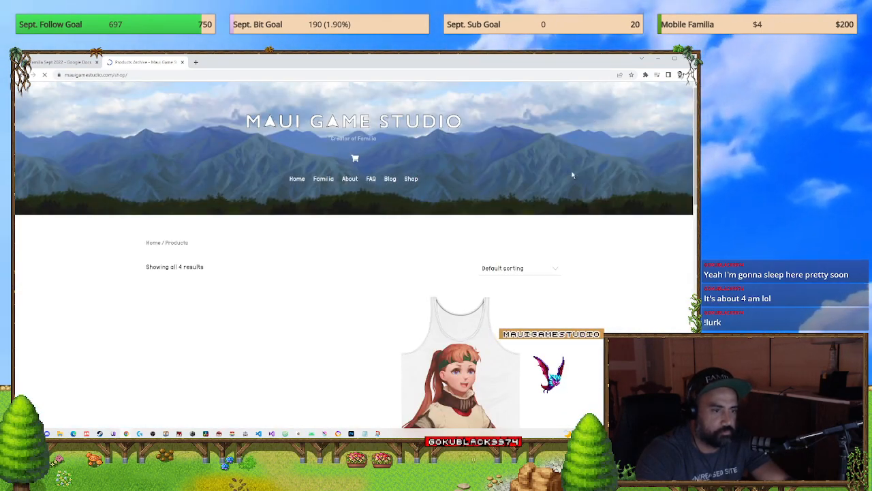
{"action": "left_click", "coordinate": [389, 179]}
{"action": "scroll", "coordinate": [475, 280], "scroll_direction": "down", "scroll_amount": 5}
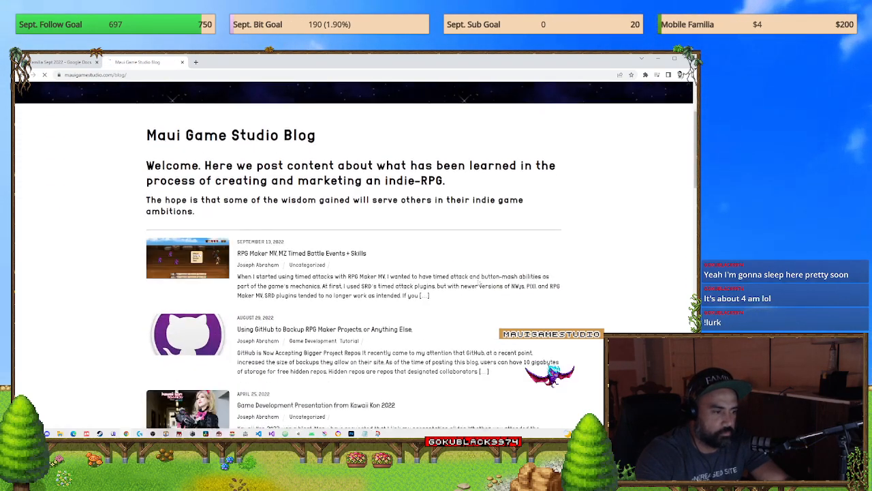
Step: Read the RPG Maker MV, MZ Timed Battle Events + Skills blog post and open its linked script calls spreadsheet
{"action": "scroll", "coordinate": [475, 280], "scroll_direction": "up", "scroll_amount": 5}
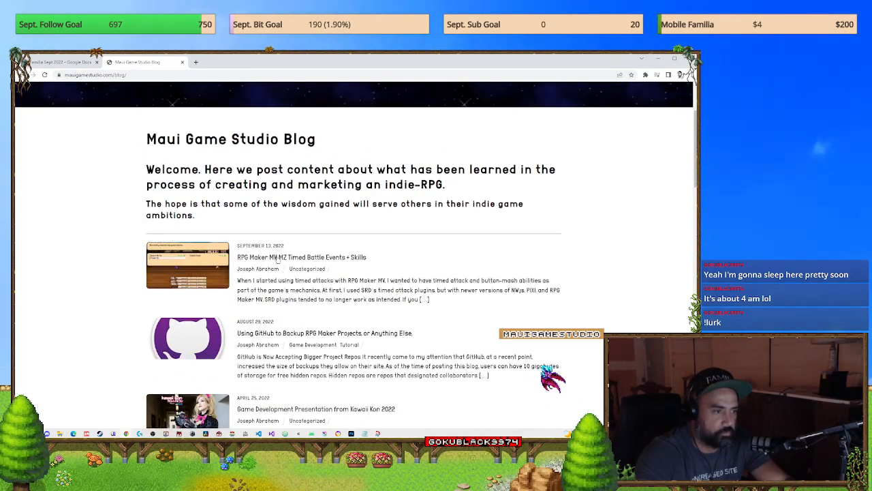
{"action": "left_click", "coordinate": [276, 258]}
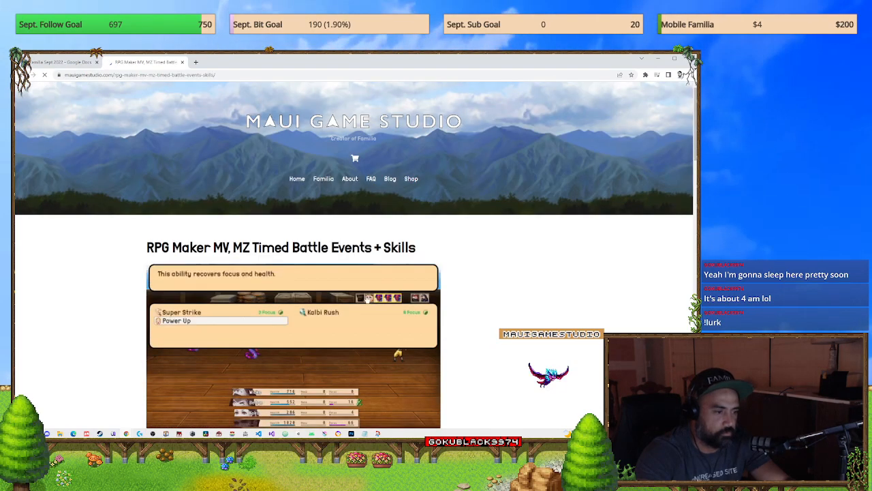
{"action": "scroll", "coordinate": [264, 280], "scroll_direction": "down", "scroll_amount": 10}
{"action": "scroll", "coordinate": [263, 280], "scroll_direction": "down", "scroll_amount": 5}
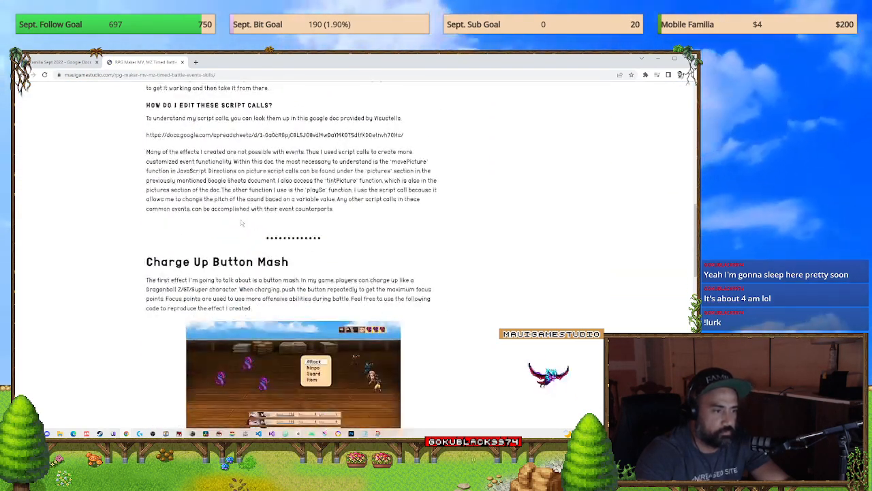
{"action": "scroll", "coordinate": [244, 201], "scroll_direction": "down", "scroll_amount": 3}
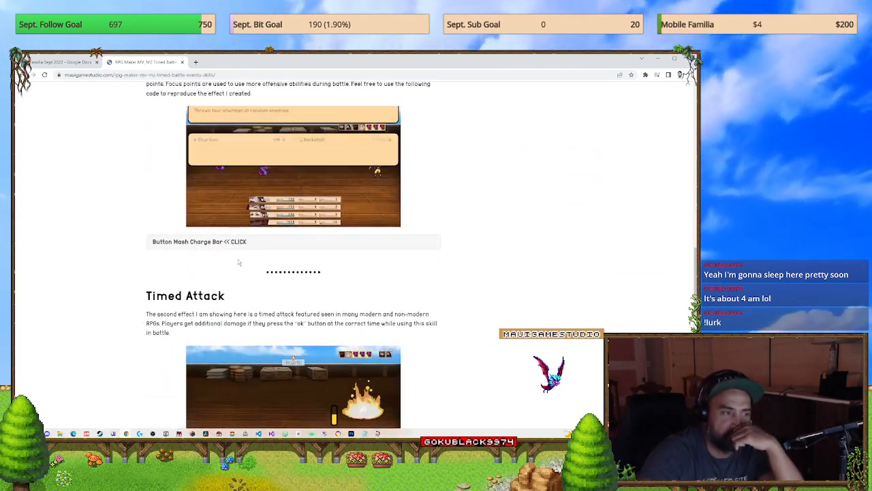
{"action": "scroll", "coordinate": [241, 244], "scroll_direction": "up", "scroll_amount": 1}
{"action": "scroll", "coordinate": [240, 244], "scroll_direction": "down", "scroll_amount": 3}
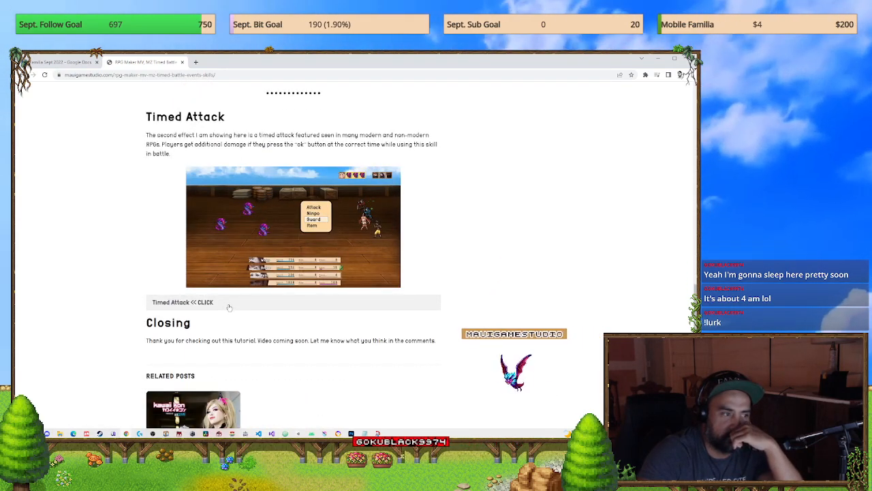
{"action": "scroll", "coordinate": [229, 307], "scroll_direction": "up", "scroll_amount": 3}
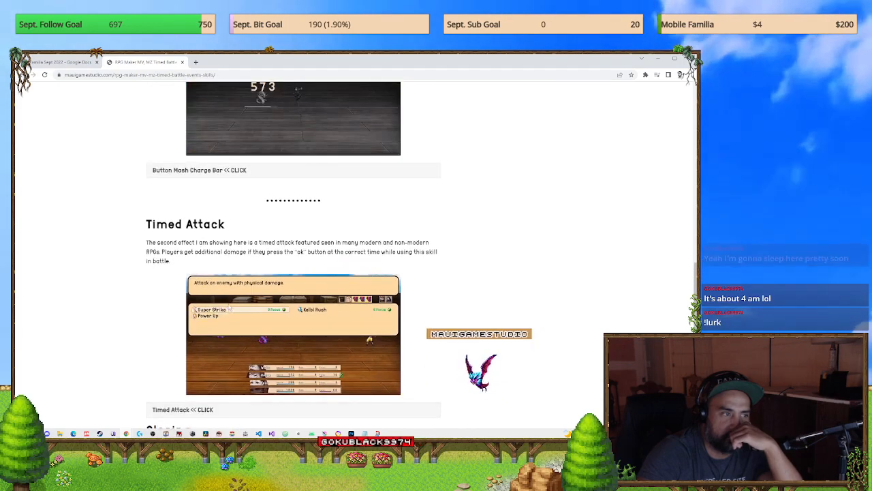
{"action": "scroll", "coordinate": [222, 283], "scroll_direction": "up", "scroll_amount": 5}
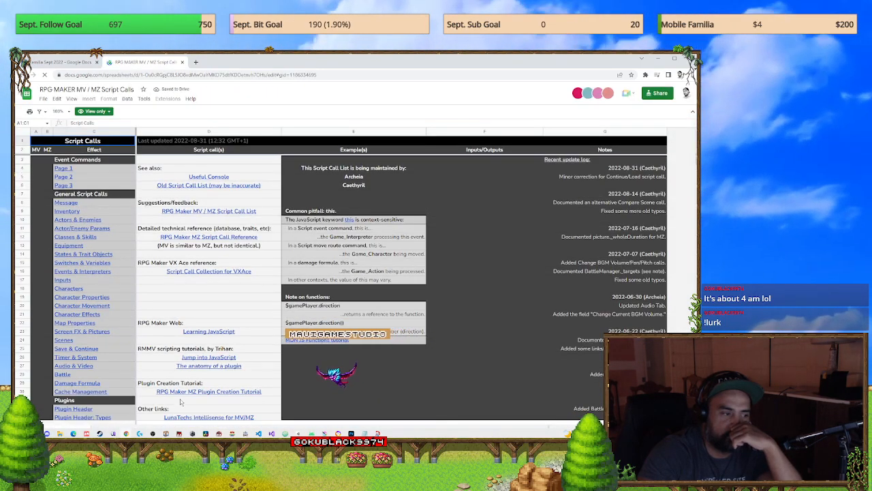
{"action": "left_click_drag", "start_coordinate": [272, 63], "coordinate": [695, 58]}
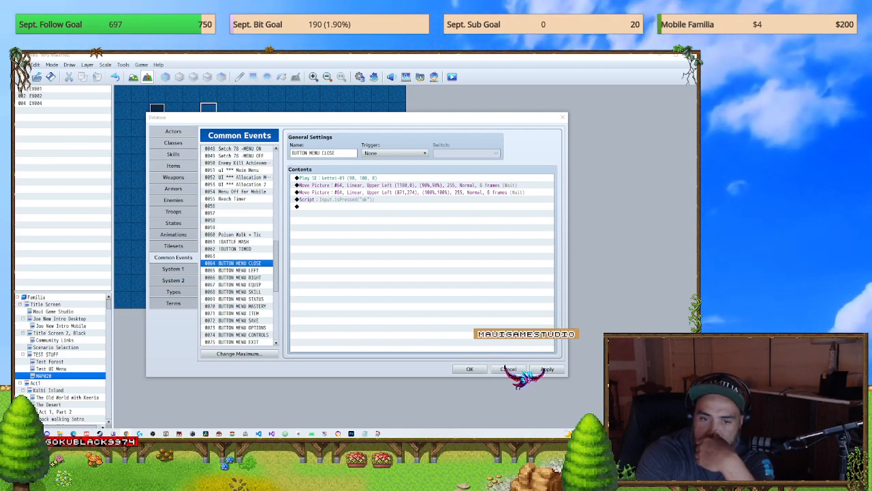
Step: Replace the script command in the BUTTON MENU CLOSE event with Input._currentState["ok"] = true;
{"action": "left_click", "coordinate": [360, 199]}
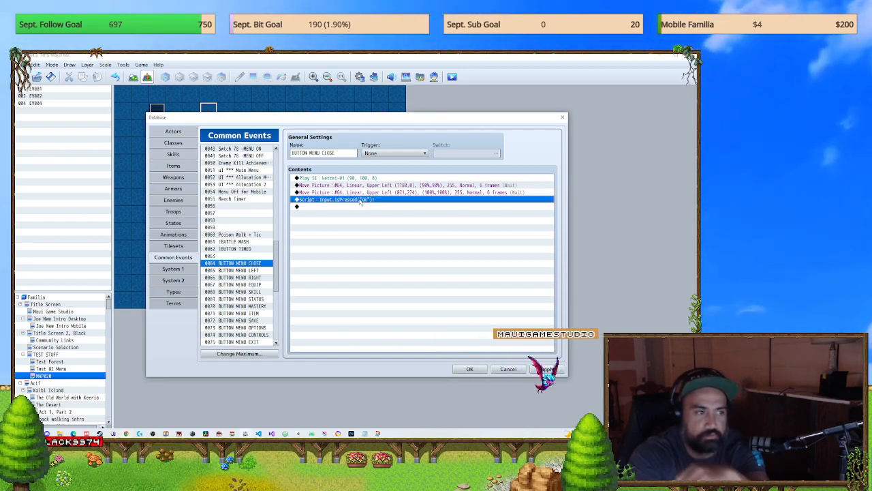
{"action": "double_click", "coordinate": [360, 199]}
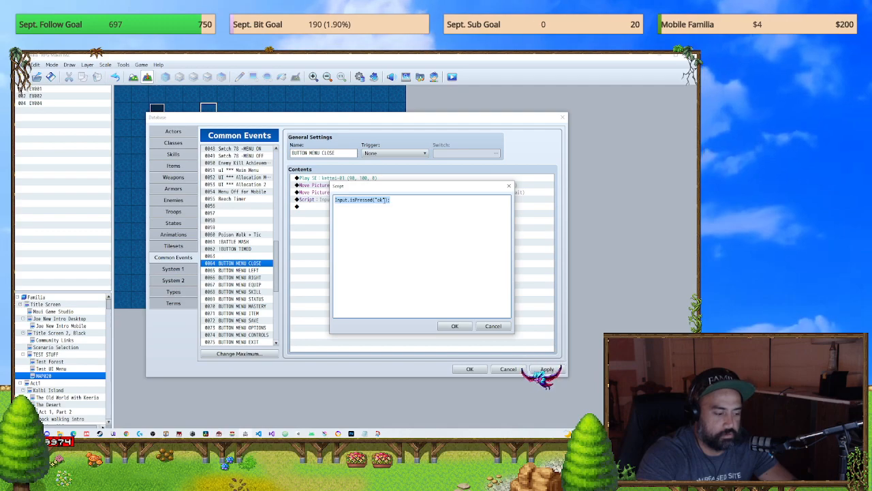
{"action": "key", "text": "ctrl+a"}
{"action": "type", "text": "Input._currentState[inputName] = true;"}
{"action": "left_click_drag", "start_coordinate": [408, 200], "coordinate": [386, 203]}
{"action": "type", "text": "0"}
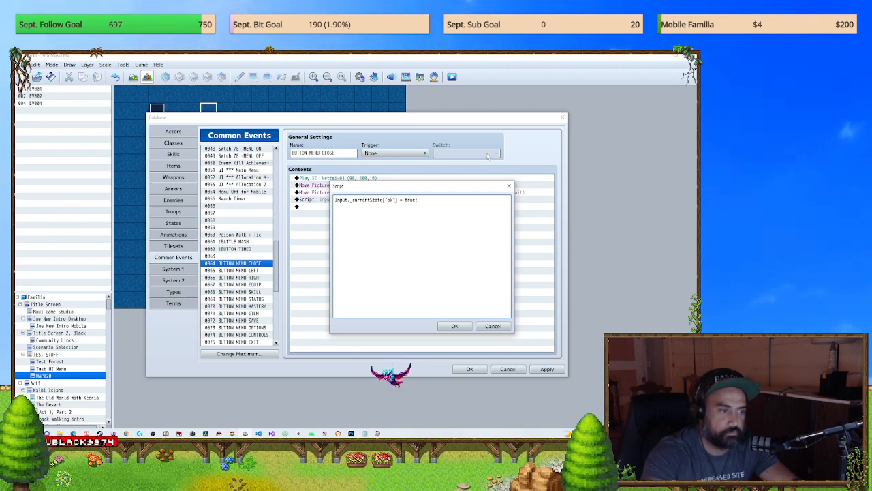
{"action": "left_click", "coordinate": [455, 326]}
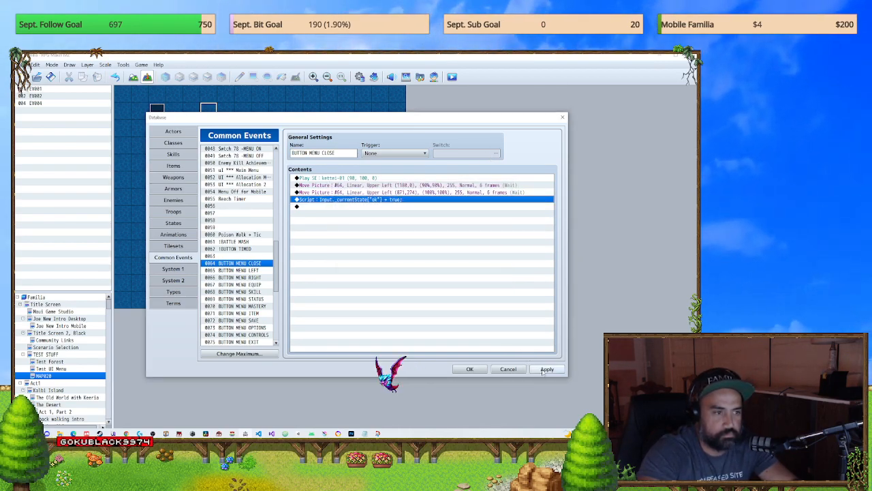
Step: Change the key in the BUTTON MENU CLOSE script to "cancel" and apply the database change
{"action": "key", "text": "Return"}
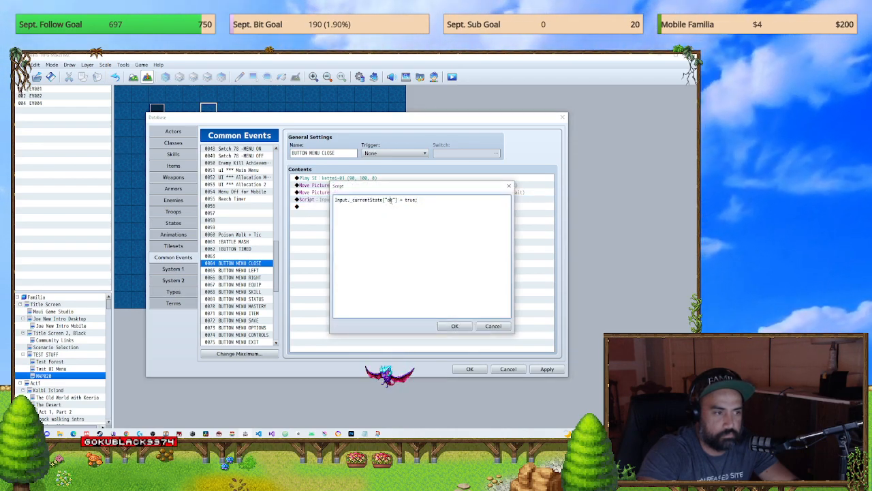
{"action": "double_click", "coordinate": [390, 200]}
{"action": "type", "text": "cancel"}
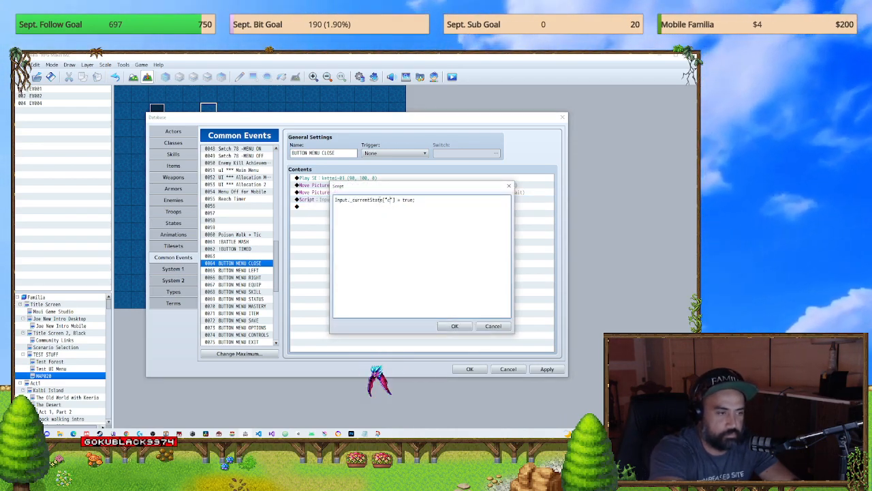
{"action": "left_click", "coordinate": [455, 325]}
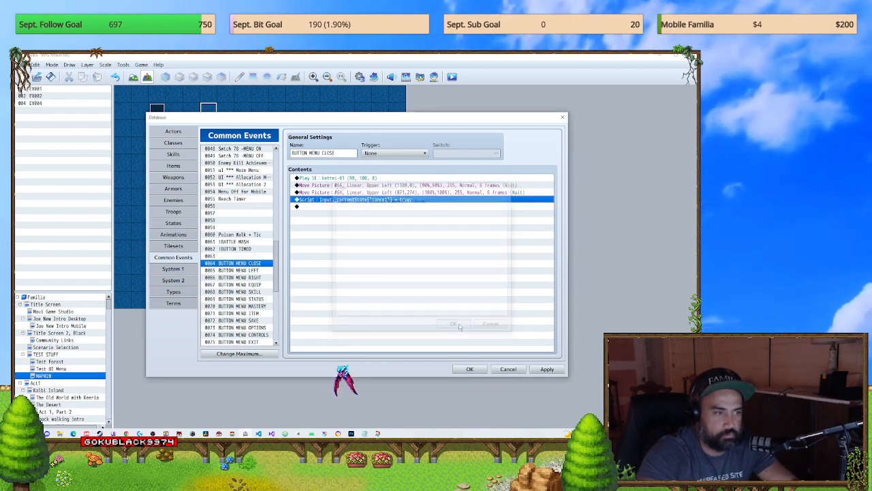
{"action": "left_click", "coordinate": [547, 370]}
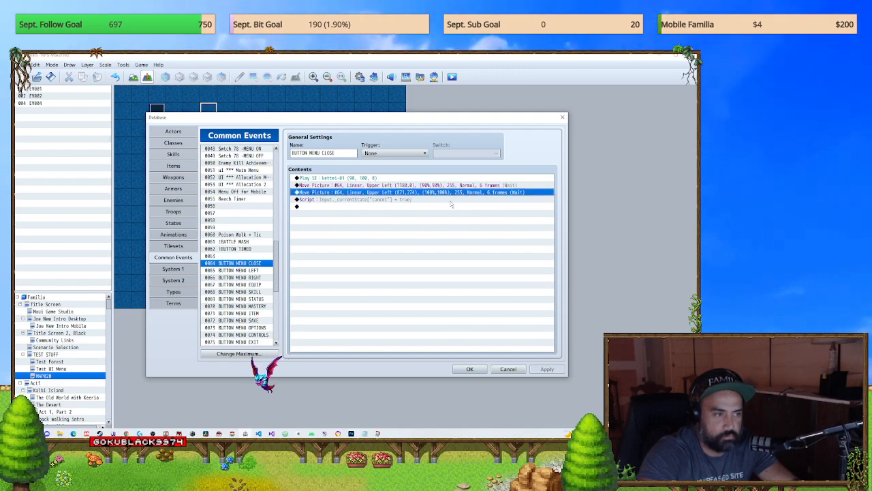
Step: Set the second Move Picture command of the BUTTON MENU CLOSE event to position X 1180, Y 0
{"action": "double_click", "coordinate": [450, 194]}
{"action": "double_click", "coordinate": [389, 268]}
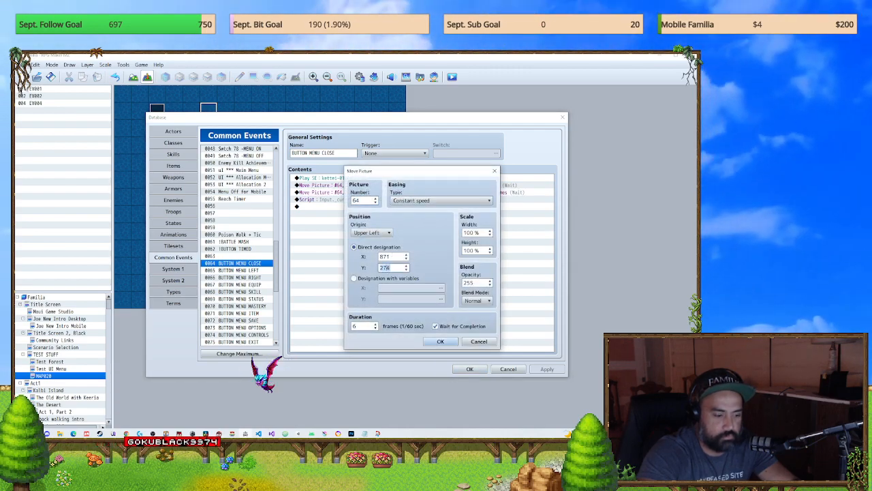
{"action": "type", "text": "0"}
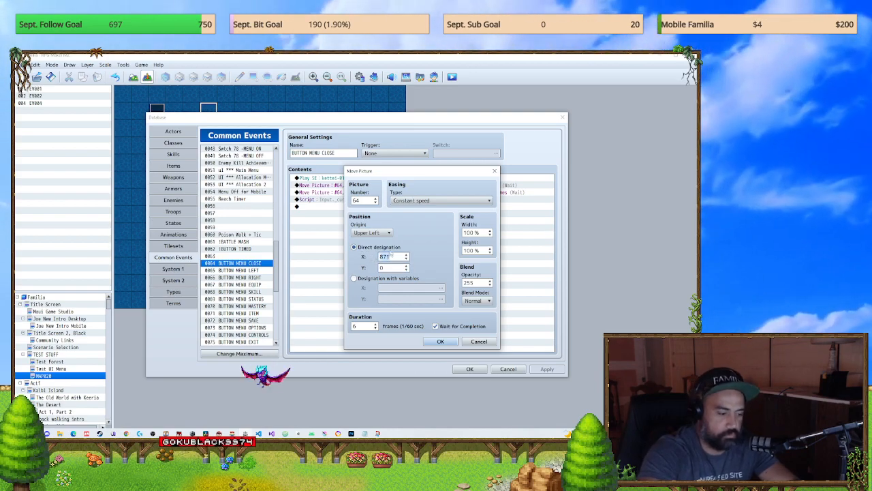
{"action": "type", "text": "1180"}
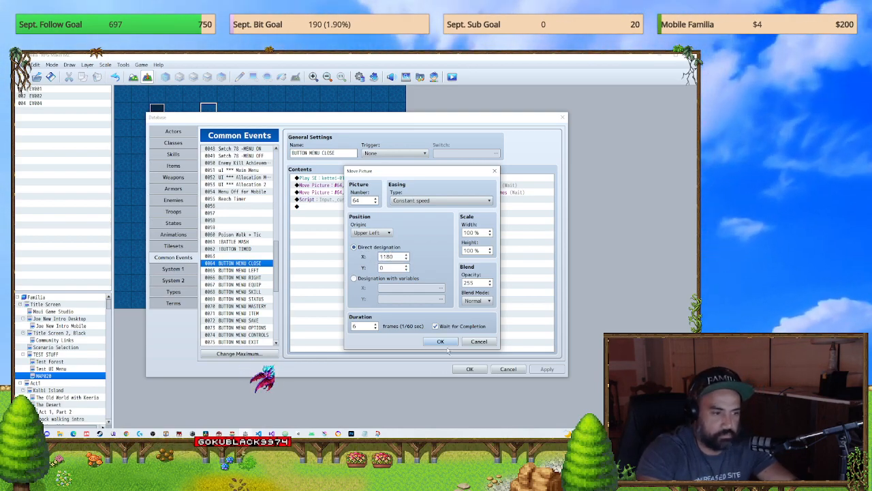
{"action": "left_click", "coordinate": [440, 342]}
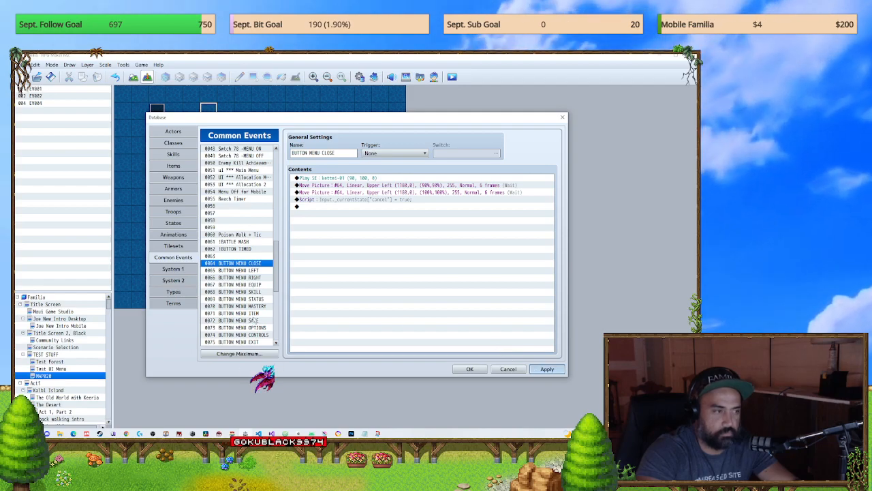
Step: Run a battle test with the Slime: all troop, quit the test, and close the database
{"action": "left_click", "coordinate": [173, 212]}
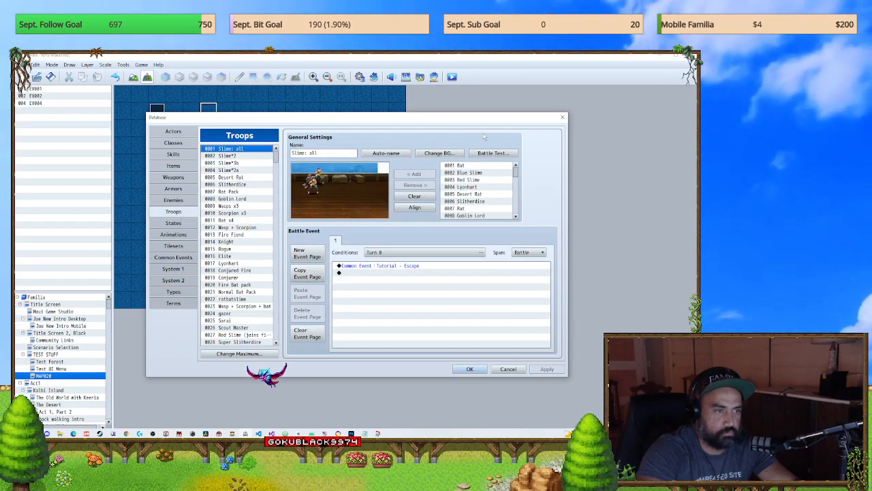
{"action": "left_click", "coordinate": [493, 153]}
{"action": "left_click", "coordinate": [390, 309]}
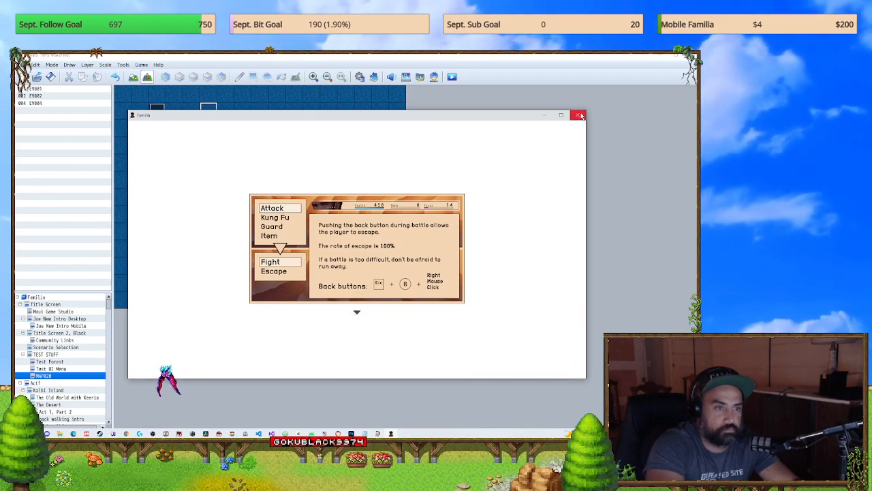
{"action": "left_click", "coordinate": [578, 116]}
{"action": "left_click", "coordinate": [470, 369]}
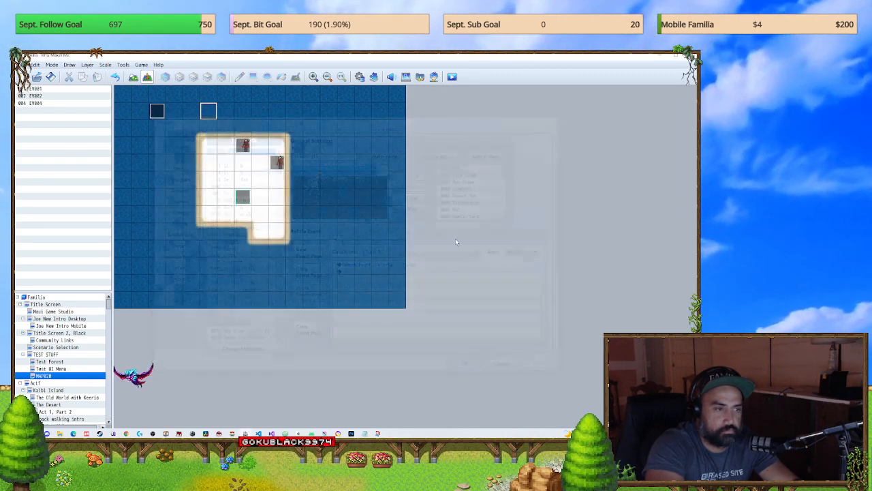
Step: Save the project and playtest MAP020, opening the party menu and closing it with the on-screen X button
{"action": "left_click", "coordinate": [455, 77]}
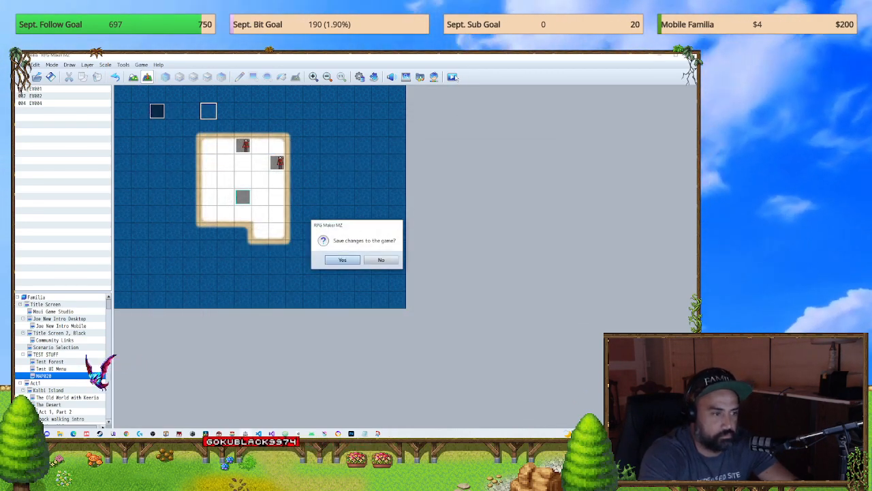
{"action": "key", "text": "Return"}
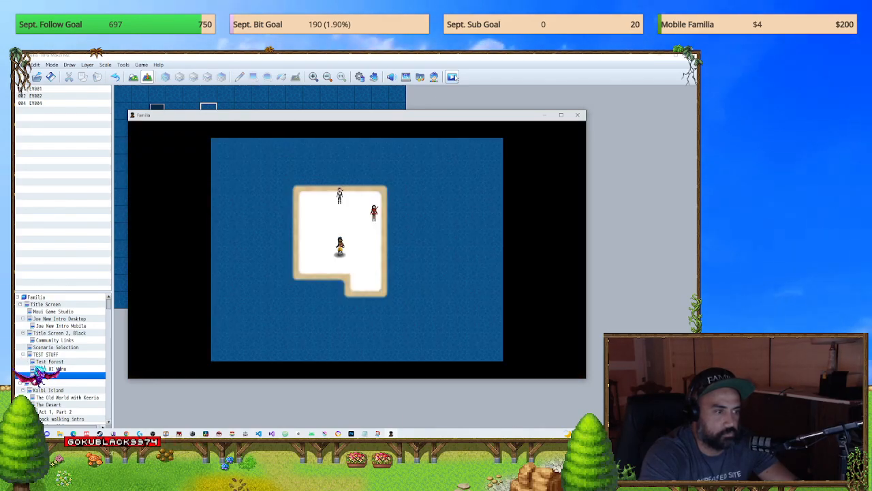
{"action": "key", "text": "Down"}
{"action": "key", "text": "Escape"}
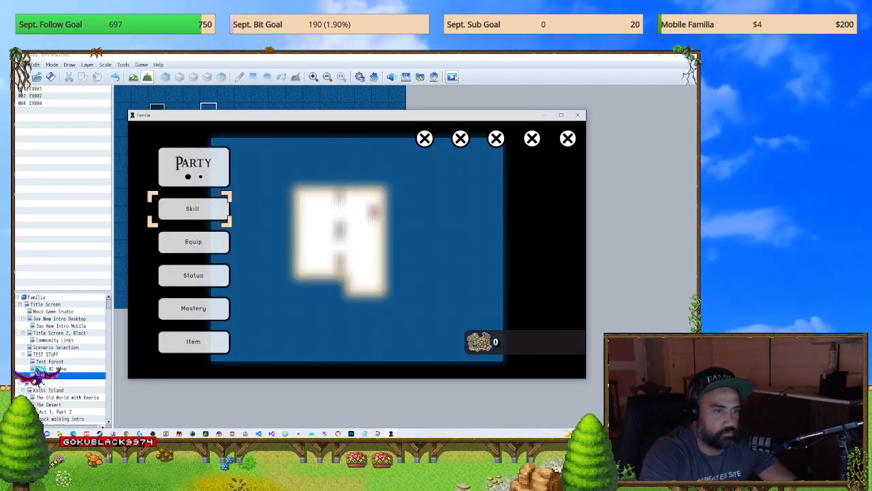
{"action": "left_click", "coordinate": [566, 140]}
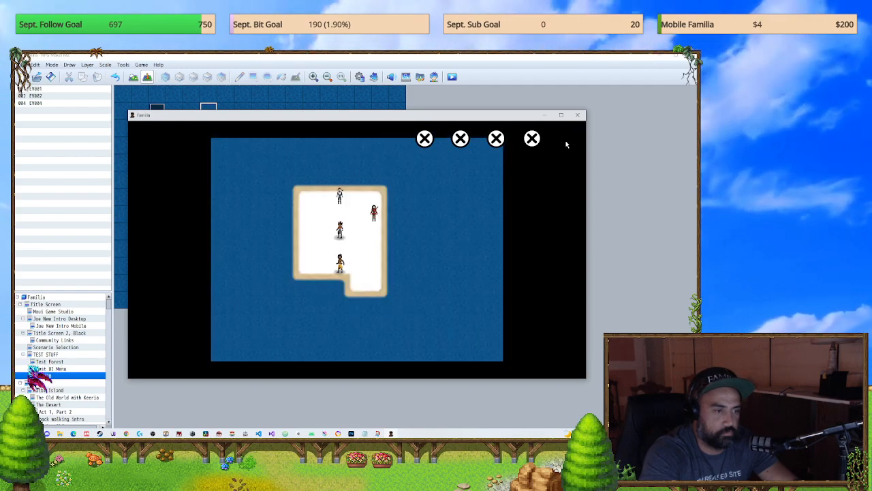
{"action": "left_click", "coordinate": [547, 183]}
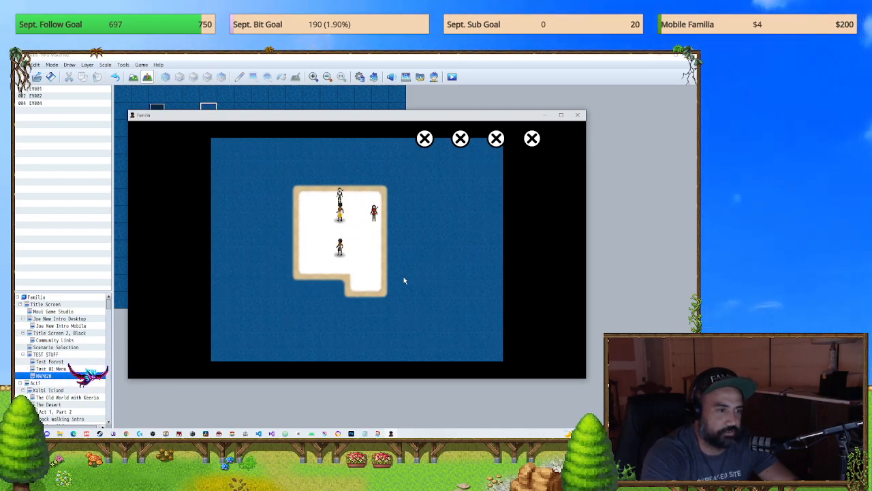
Step: Test moving the party around the map by touch and direction controls and go to the community links screen
{"action": "left_click", "coordinate": [374, 264]}
{"action": "key", "text": "Left"}
{"action": "key", "text": "Up"}
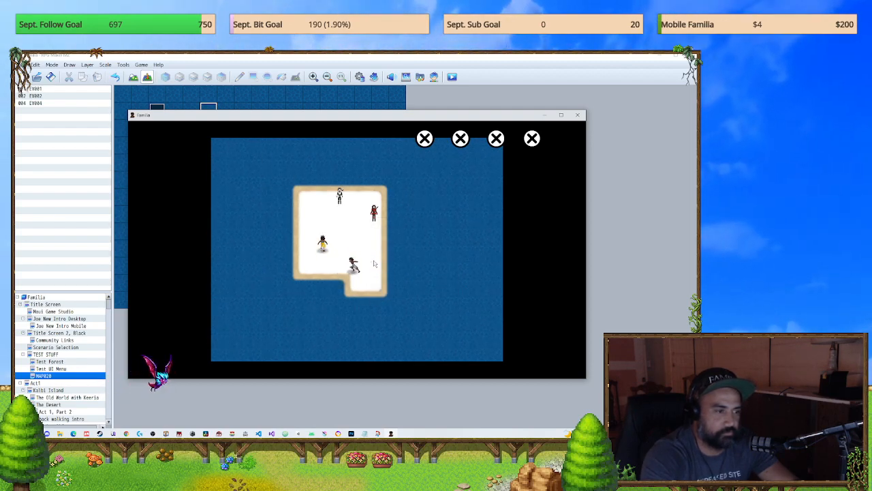
{"action": "key", "text": "Down"}
{"action": "key", "text": "Right"}
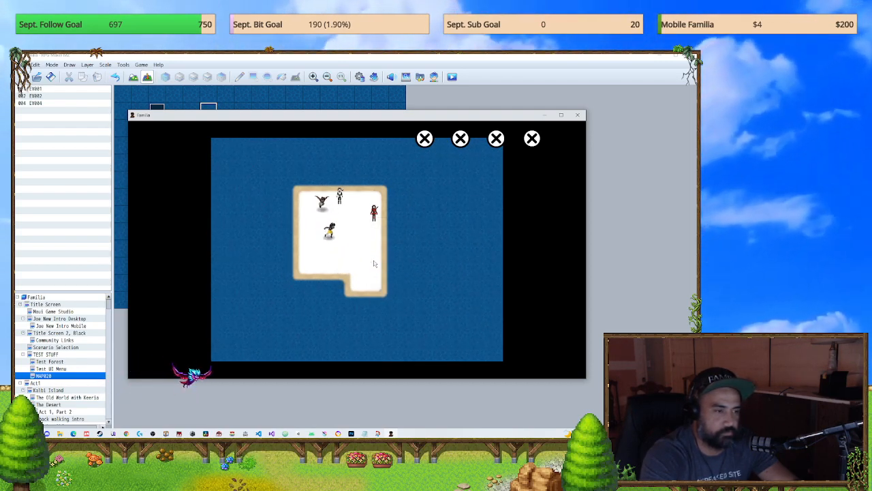
{"action": "key", "text": "Up"}
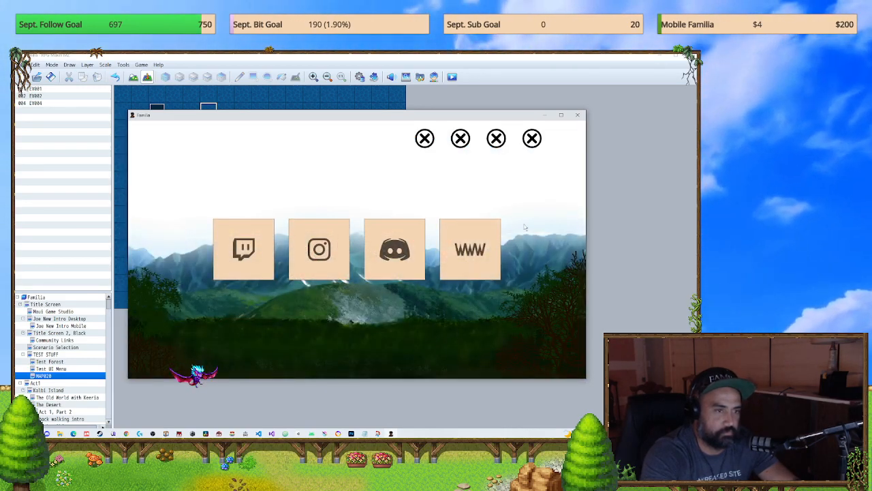
Step: Restart the running game, return to MAP020, and retest the cancel input and touch movement of the party
{"action": "key", "text": "F5"}
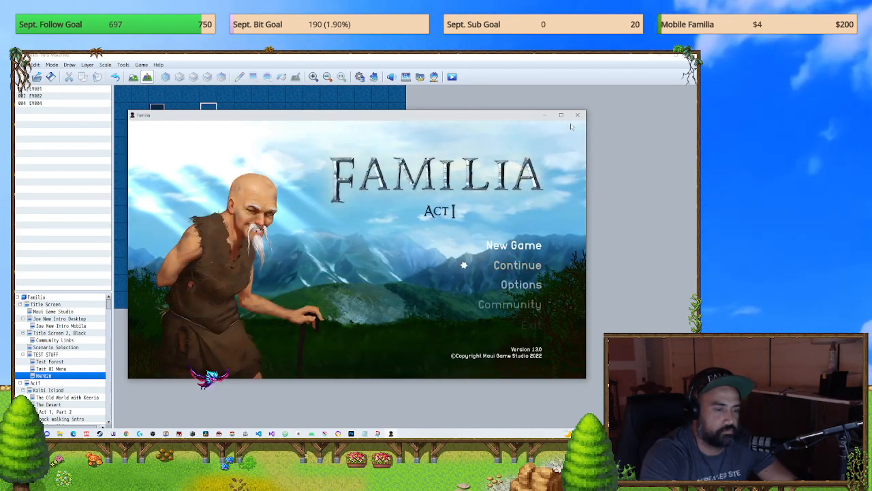
{"action": "key", "text": "Return"}
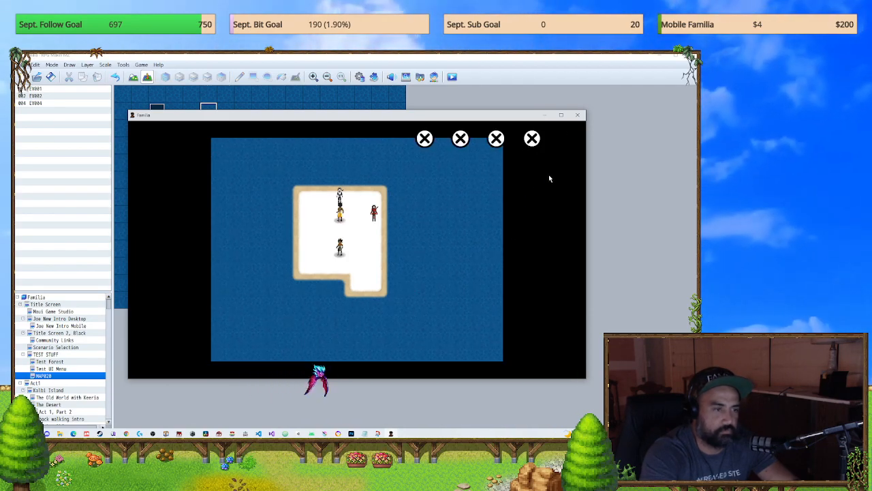
{"action": "key", "text": "Escape"}
{"action": "key", "text": "Escape"}
{"action": "left_click", "coordinate": [464, 258]}
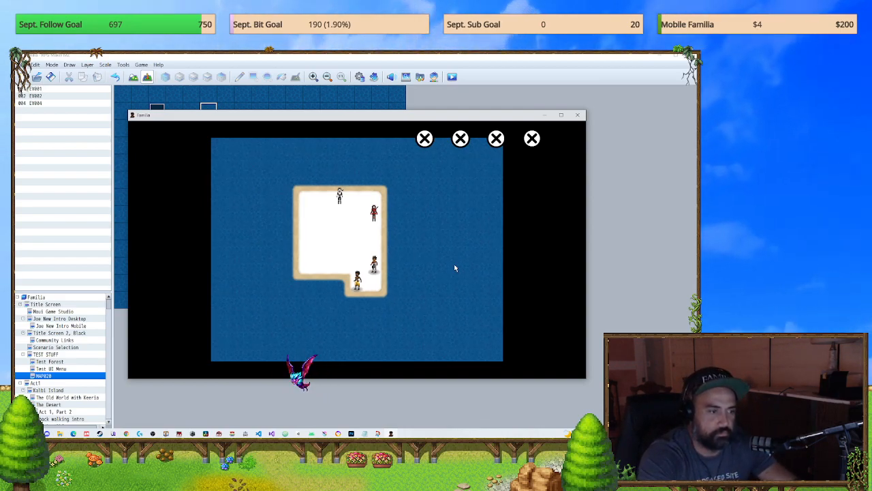
{"action": "left_click", "coordinate": [430, 282]}
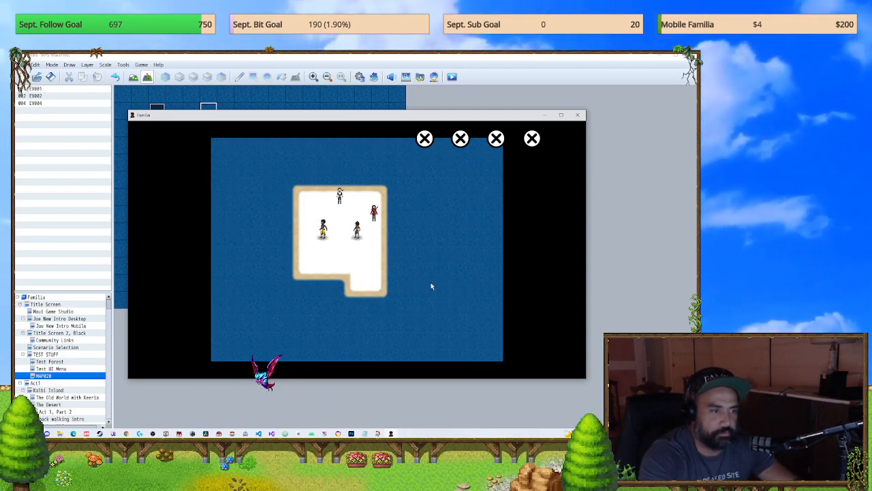
Step: Quit the playtest and set the player's starting position on the TEST STUFF map, below the row of characters at its lower right
{"action": "left_click", "coordinate": [577, 114]}
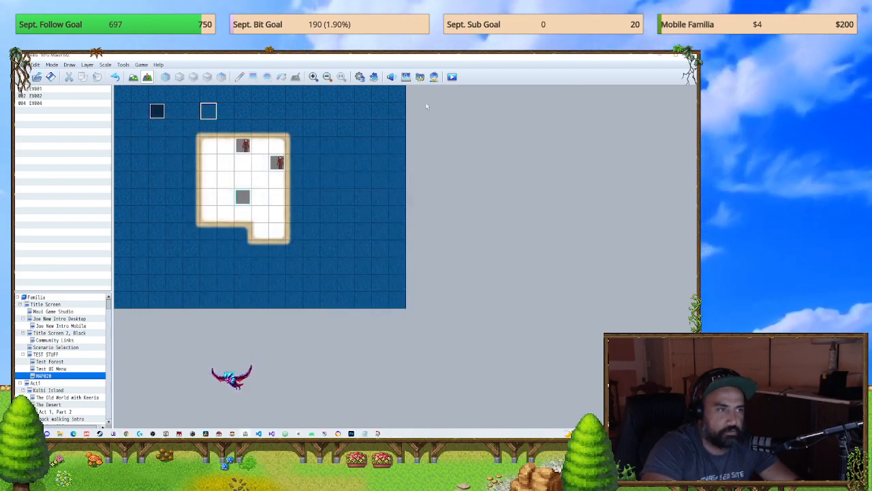
{"action": "key", "text": "F9"}
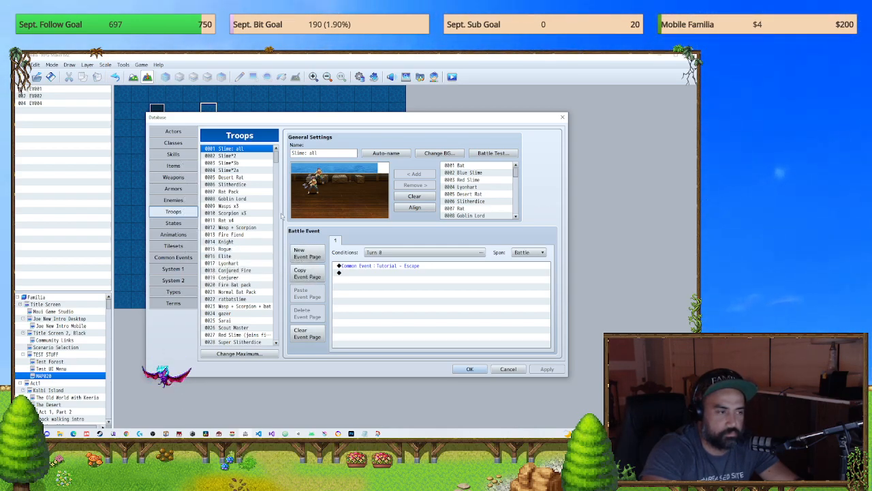
{"action": "left_click", "coordinate": [562, 117]}
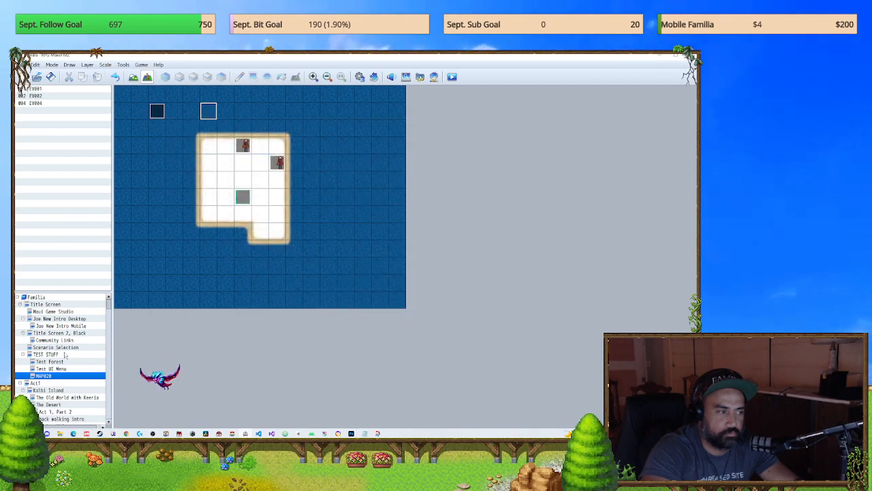
{"action": "left_click", "coordinate": [46, 354]}
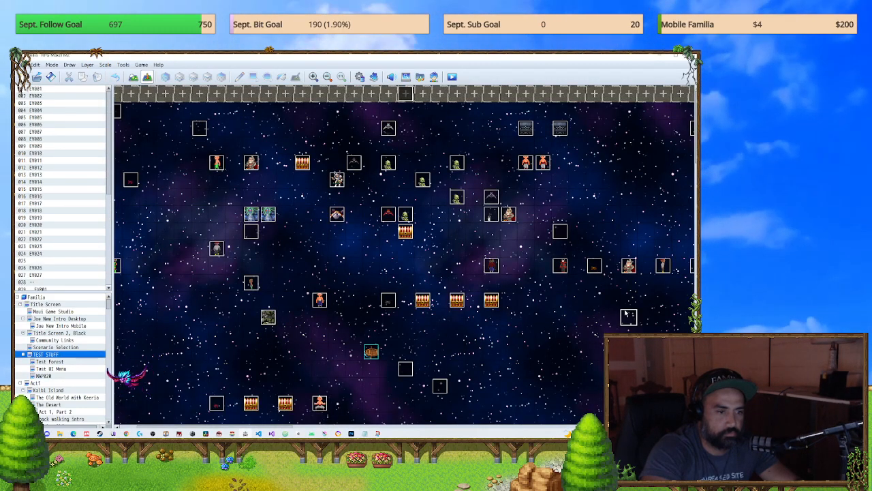
{"action": "right_click", "coordinate": [618, 311]}
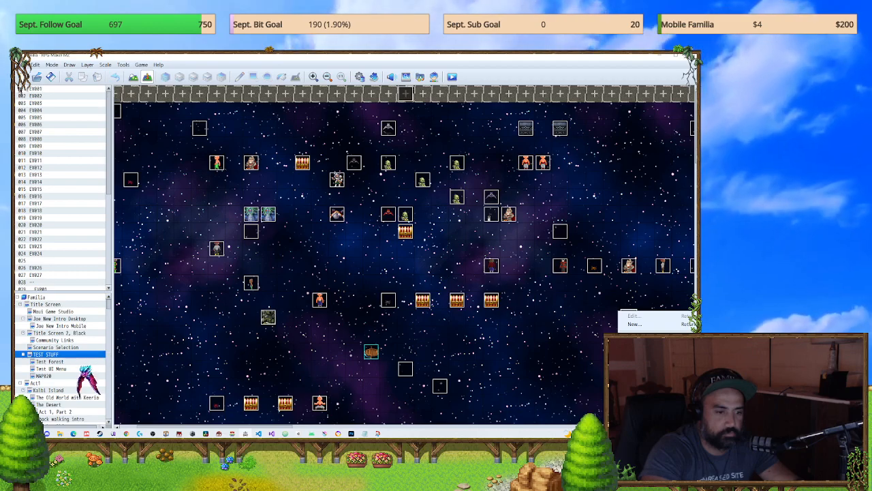
{"action": "left_click", "coordinate": [598, 408]}
Step: Turn on the QPlus plugin in the Plugin Manager and confirm the change
{"action": "left_click", "coordinate": [374, 77]}
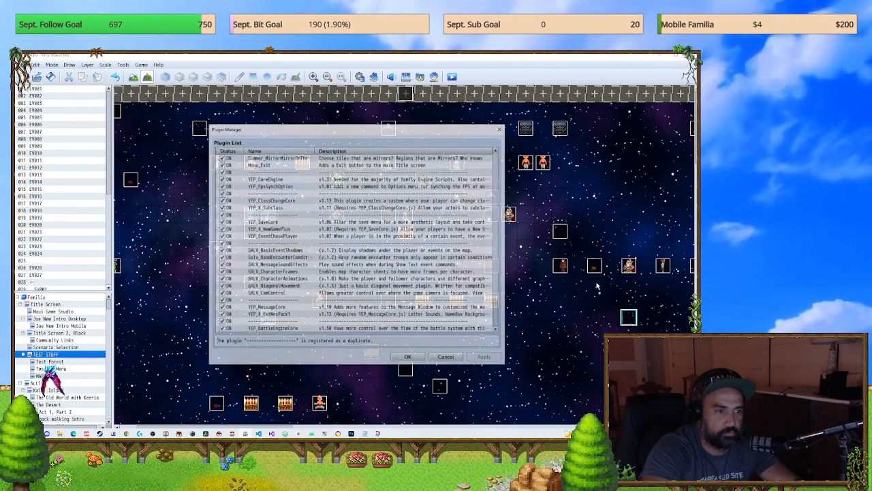
{"action": "scroll", "coordinate": [409, 272], "scroll_direction": "down", "scroll_amount": 8}
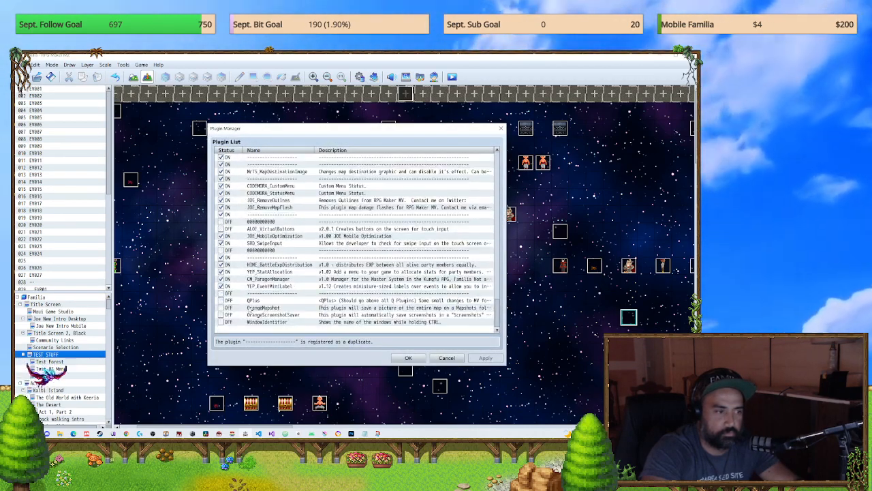
{"action": "left_click", "coordinate": [220, 300]}
{"action": "left_click", "coordinate": [409, 358]}
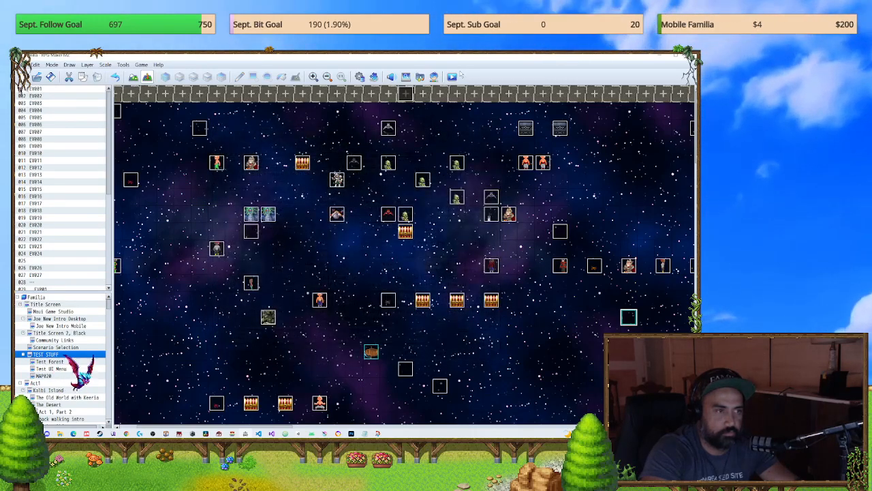
Step: Playtest the TEST STUFF map, open the party menu, close it with the rightmost on-screen X button, and quit the game
{"action": "left_click", "coordinate": [346, 261]}
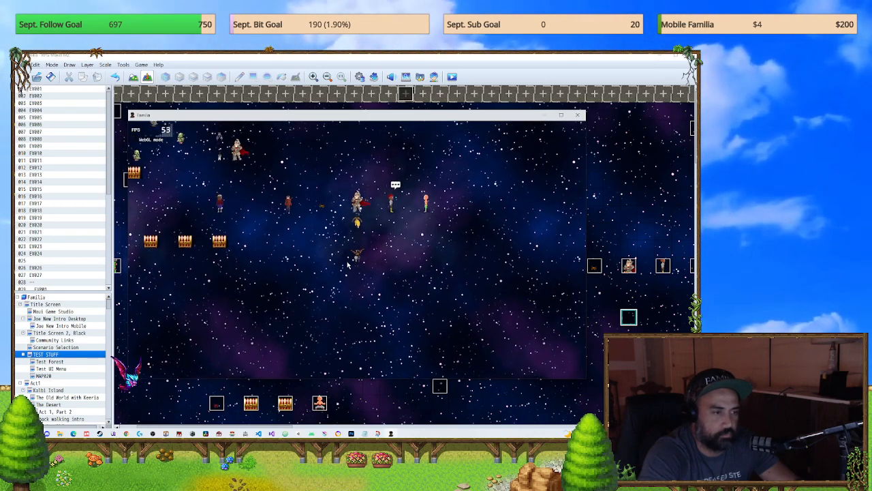
{"action": "key", "text": "Up"}
{"action": "key", "text": "Escape"}
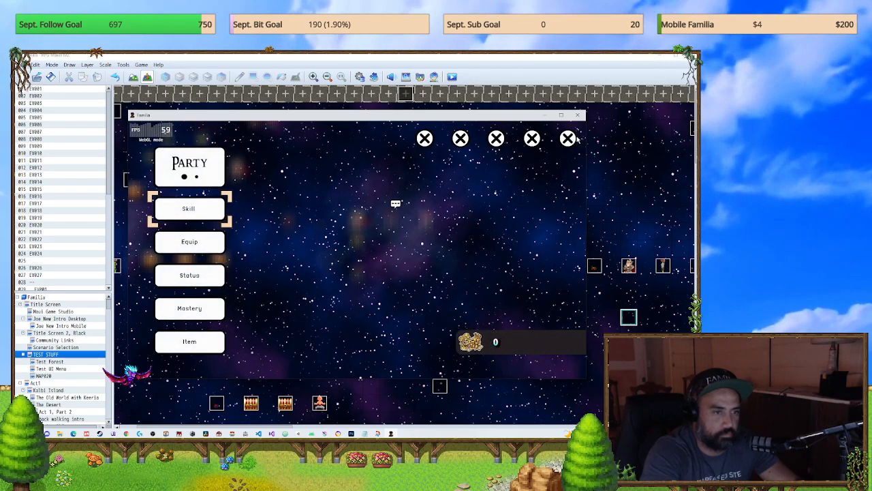
{"action": "left_click", "coordinate": [571, 138]}
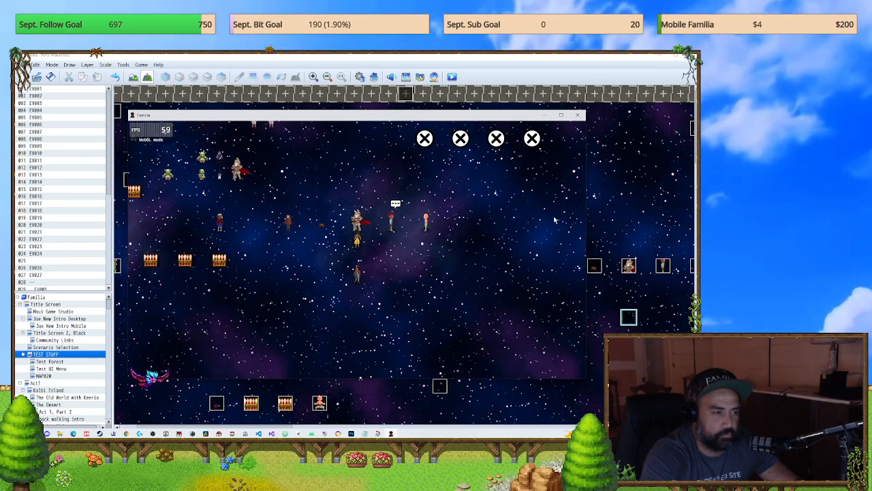
{"action": "left_click", "coordinate": [577, 115]}
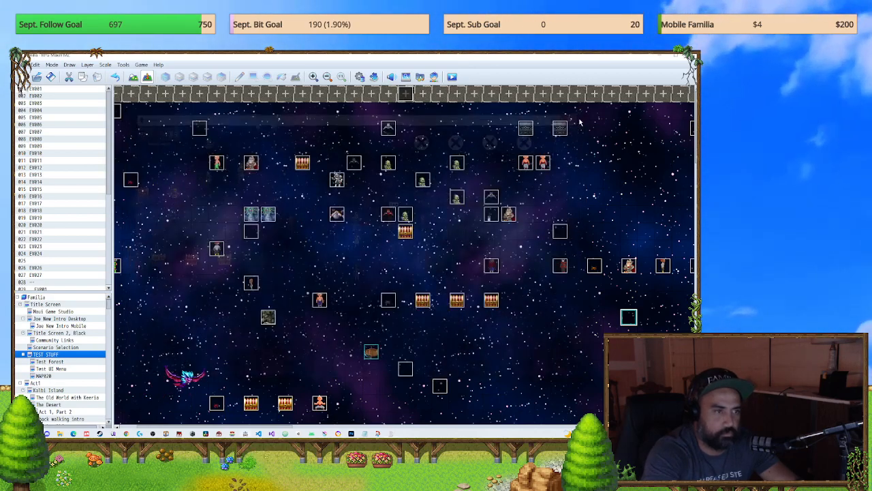
Step: Examine the BUTTON MENU CLOSE and uI *** Main Menu common events for how the close button pictures and cancel input are handled
{"action": "left_click", "coordinate": [357, 76]}
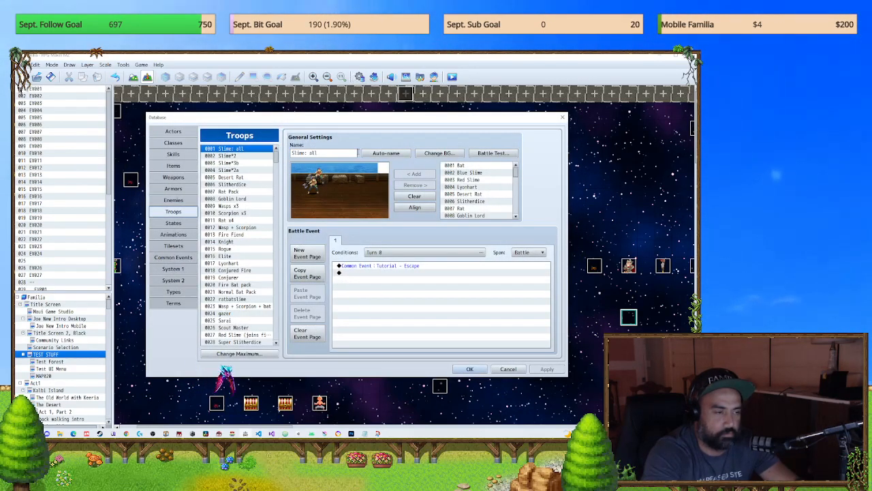
{"action": "left_click", "coordinate": [169, 257]}
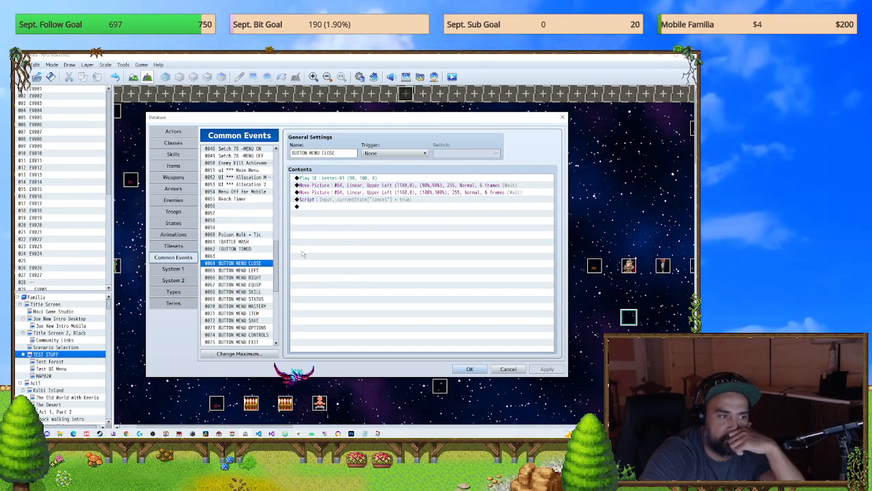
{"action": "scroll", "coordinate": [263, 227], "scroll_direction": "up", "scroll_amount": 1}
{"action": "scroll", "coordinate": [263, 227], "scroll_direction": "up", "scroll_amount": 1}
{"action": "left_click", "coordinate": [239, 184]}
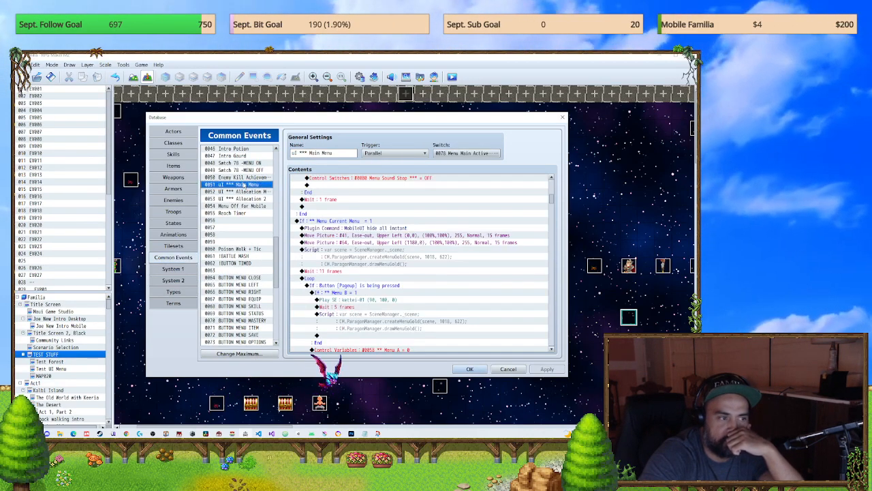
{"action": "left_click", "coordinate": [238, 278]}
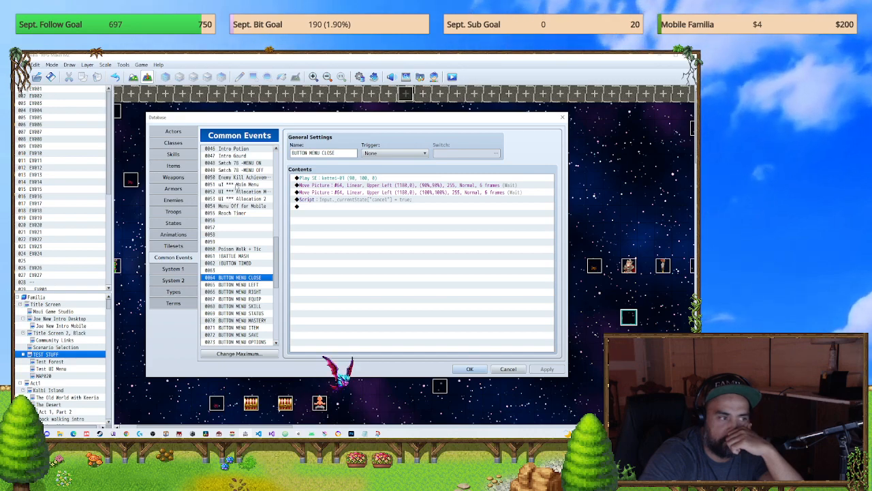
{"action": "left_click", "coordinate": [237, 186]}
{"action": "scroll", "coordinate": [428, 272], "scroll_direction": "up", "scroll_amount": 10}
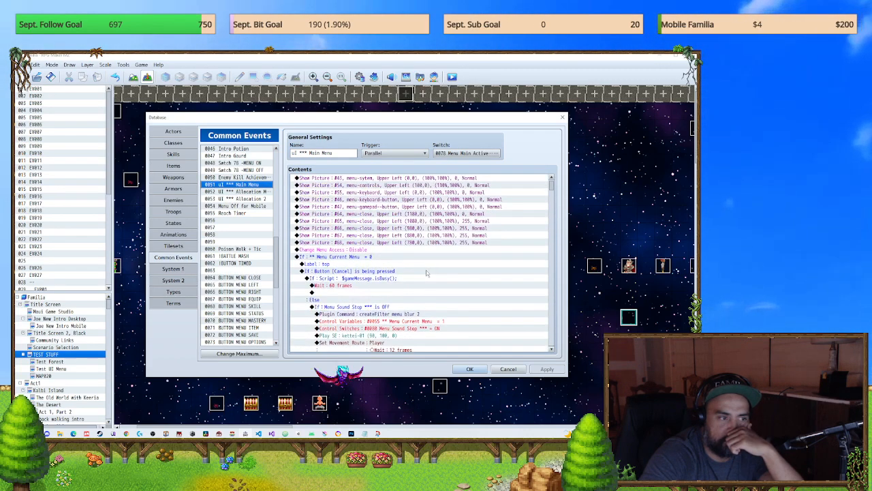
{"action": "scroll", "coordinate": [426, 273], "scroll_direction": "up", "scroll_amount": 1}
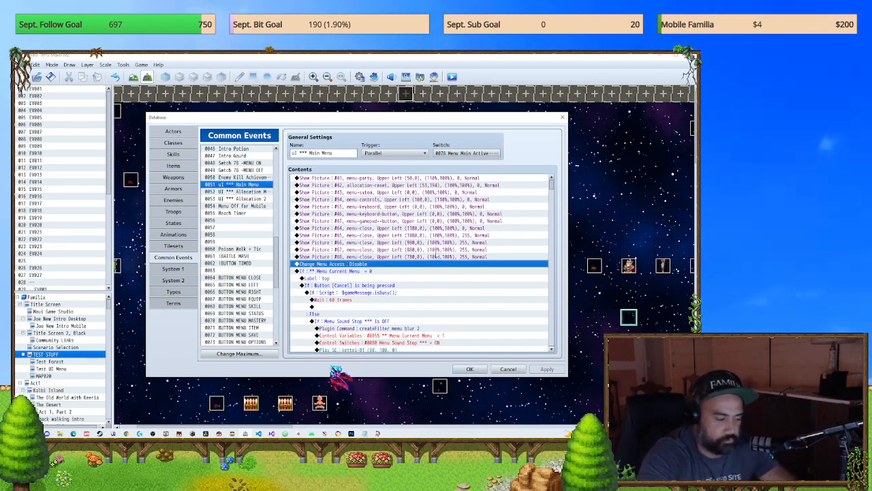
Step: Delete the four Show Picture commands for menu-close pictures #65 to #68 from the uI *** Main Menu common event
{"action": "left_click", "coordinate": [437, 235], "text": "shift"}
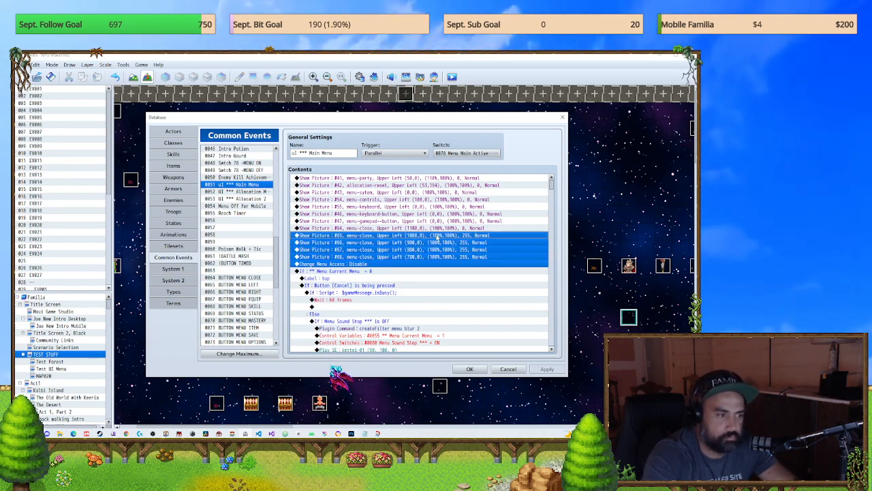
{"action": "key", "text": "Down"}
{"action": "key", "text": "Down"}
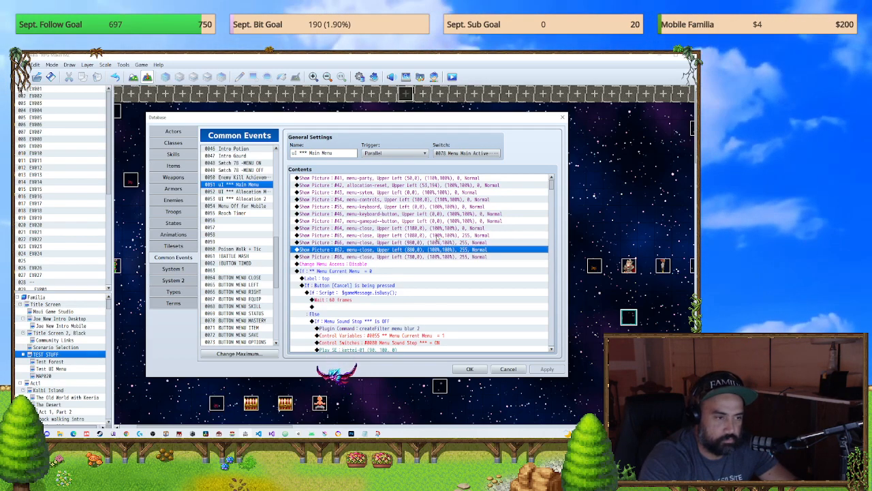
{"action": "key", "text": "Up"}
{"action": "key", "text": "Up"}
{"action": "key", "text": "Up"}
{"action": "key", "text": "Down"}
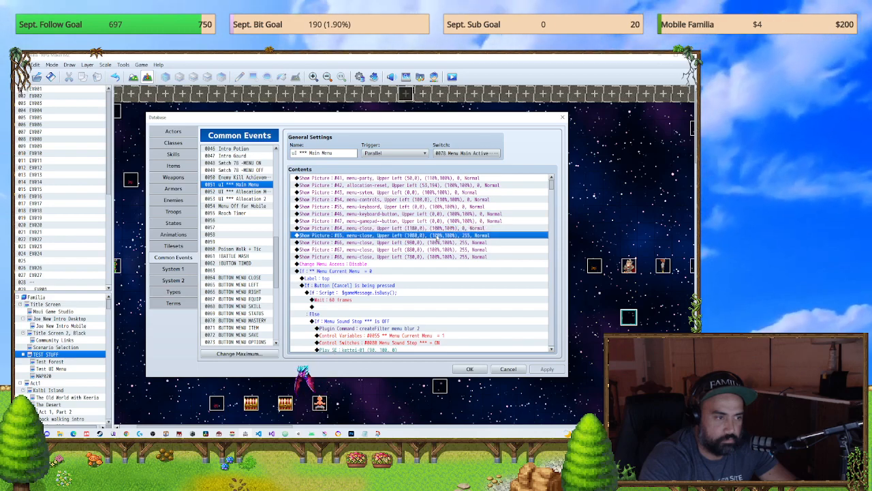
{"action": "key", "text": "shift+Down"}
{"action": "key", "text": "shift+Down"}
{"action": "key", "text": "shift+Down"}
{"action": "key", "text": "Delete"}
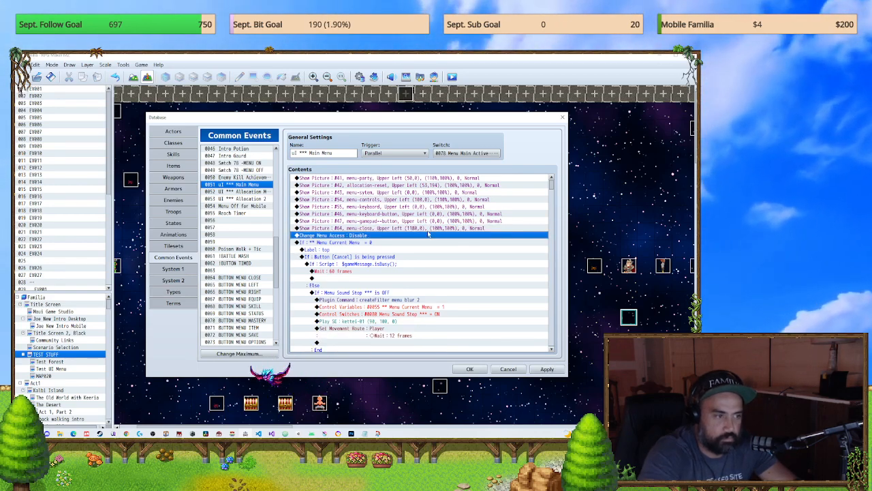
Step: Copy the Move Picture #64 command from the menu-opening block and paste it after Move Picture #47 in the menu-closing block
{"action": "scroll", "coordinate": [441, 229], "scroll_direction": "down", "scroll_amount": 10}
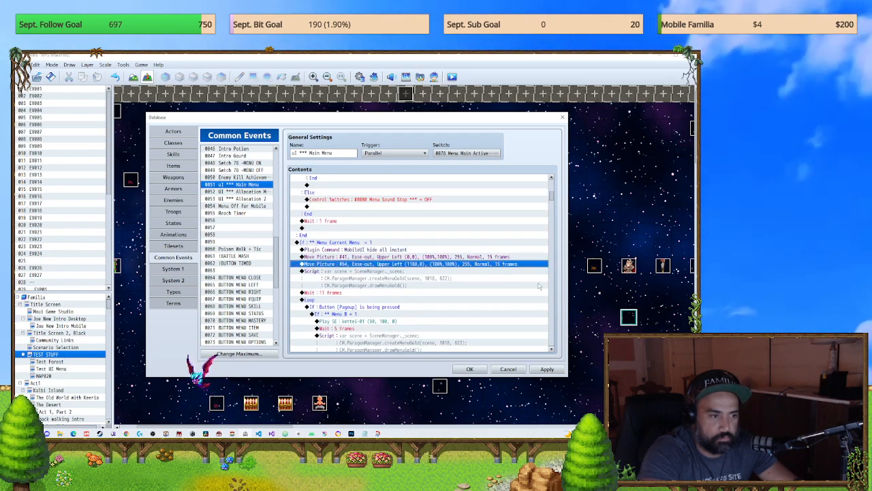
{"action": "key", "text": "Return"}
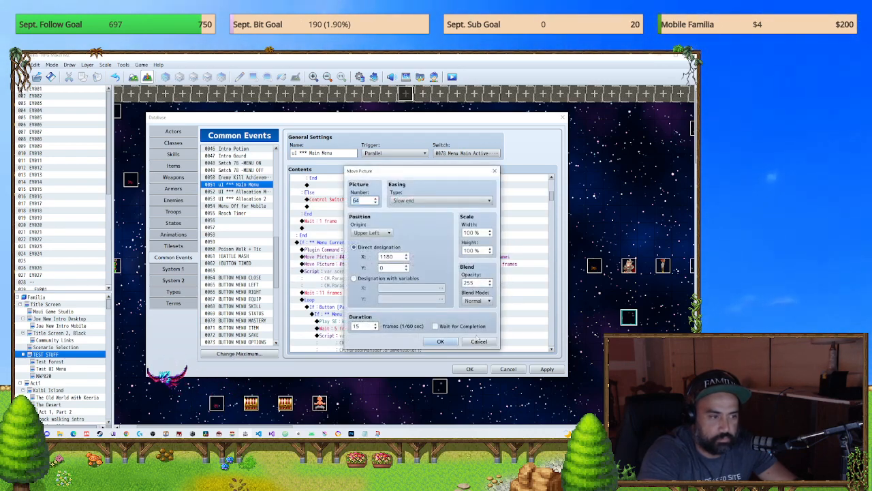
{"action": "left_click", "coordinate": [479, 342]}
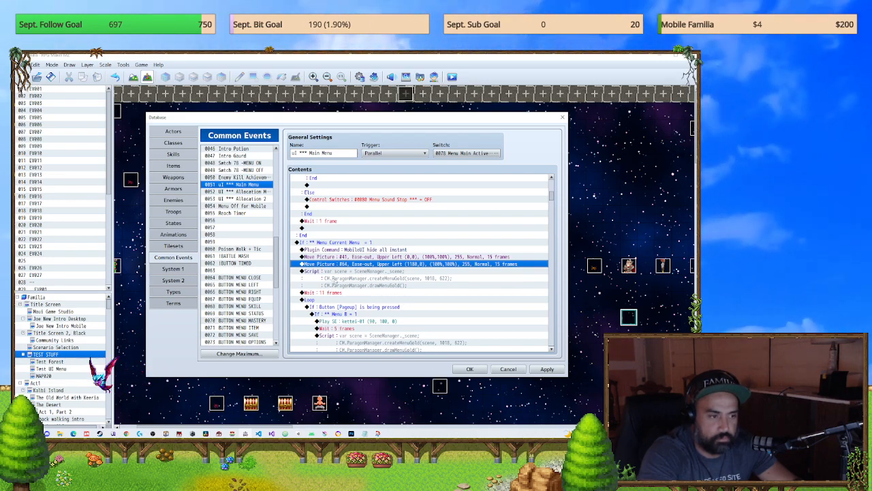
{"action": "left_click_drag", "start_coordinate": [556, 197], "coordinate": [545, 225]}
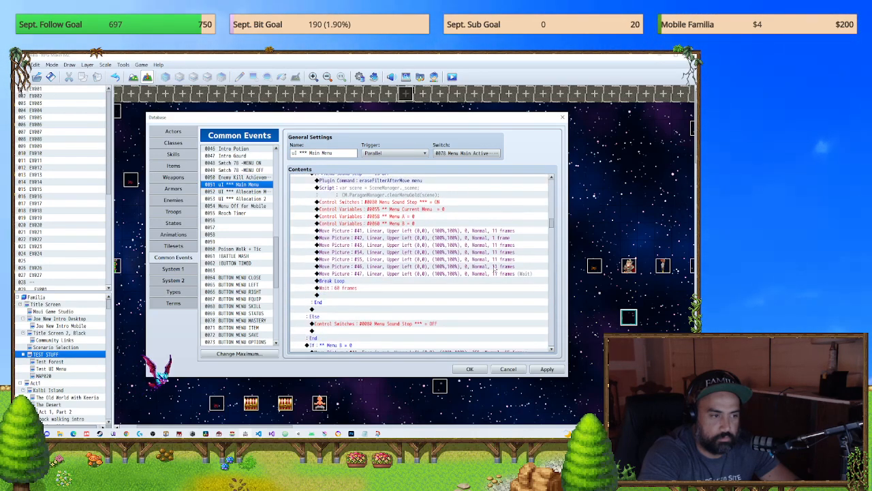
{"action": "key", "text": "ctrl+v"}
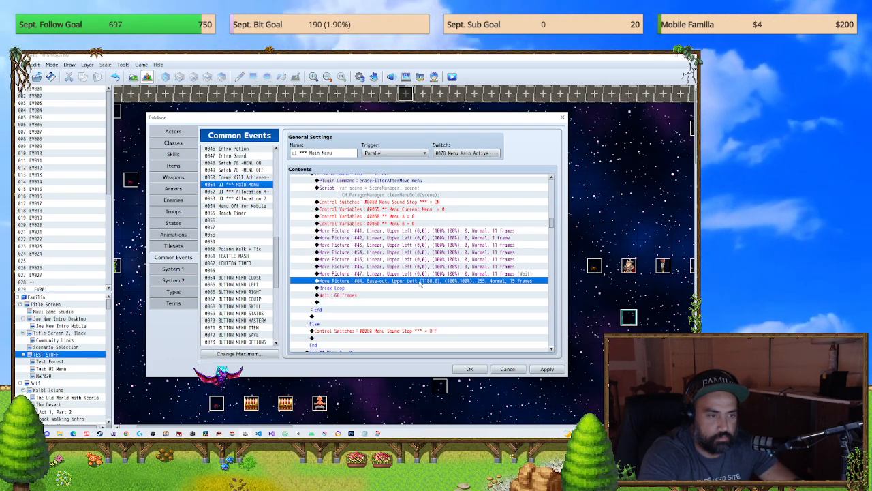
Step: Set the pasted Move Picture #64 command to opacity 0 and a duration of 22 frames, waiting for completion
{"action": "double_click", "coordinate": [419, 281]}
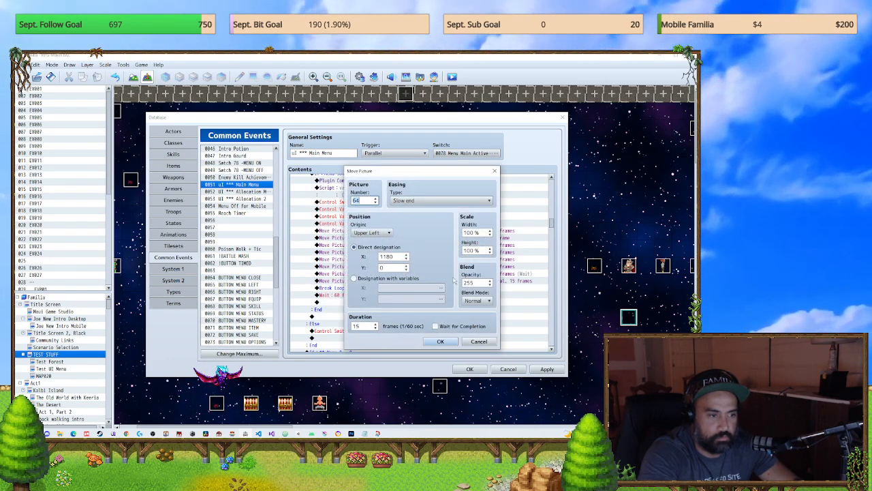
{"action": "double_click", "coordinate": [361, 326]}
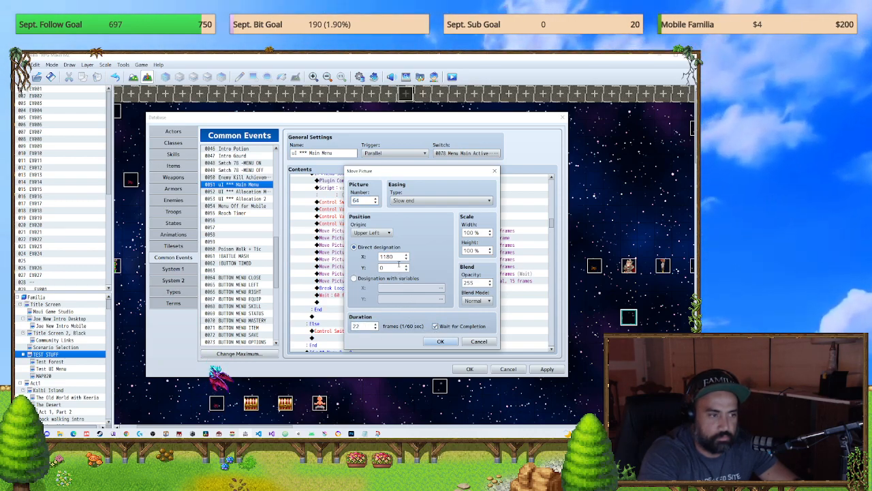
{"action": "left_click", "coordinate": [440, 341]}
{"action": "key", "text": "space"}
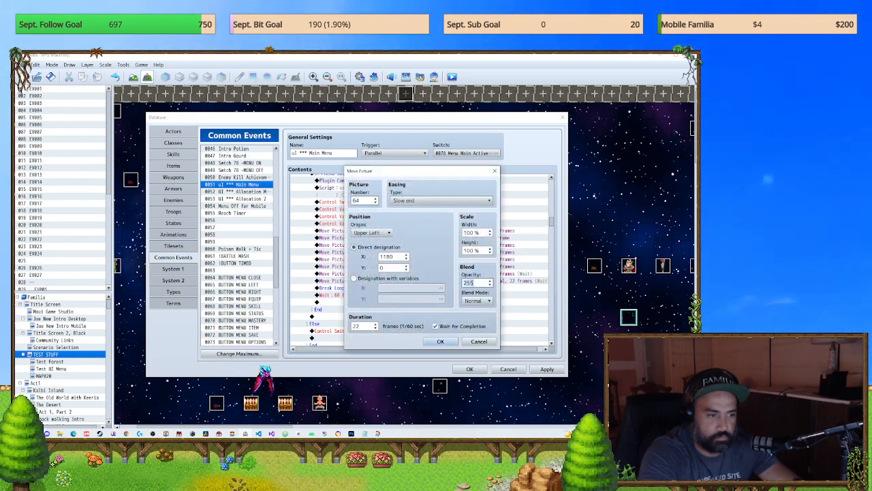
{"action": "type", "text": "0"}
{"action": "key", "text": "Return"}
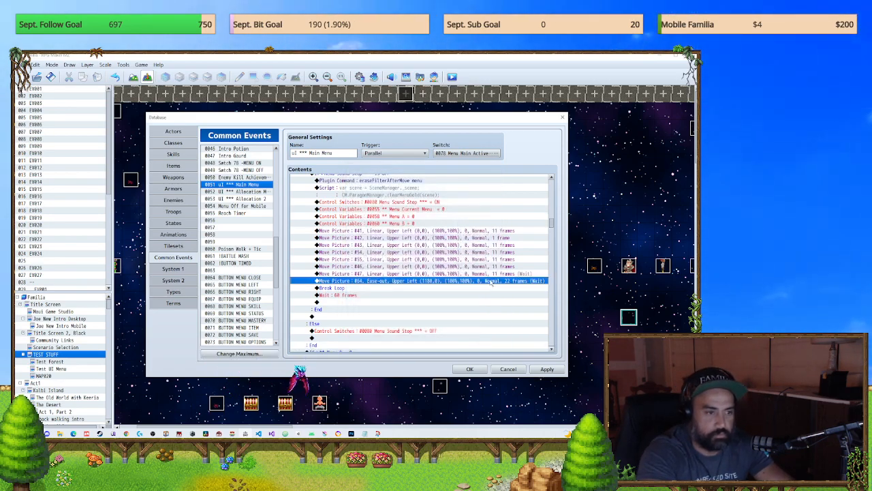
Step: Turn off Wait for Completion on Move Picture #47, set Move Picture #64's duration to 11 frames, and apply the changes
{"action": "double_click", "coordinate": [488, 274]}
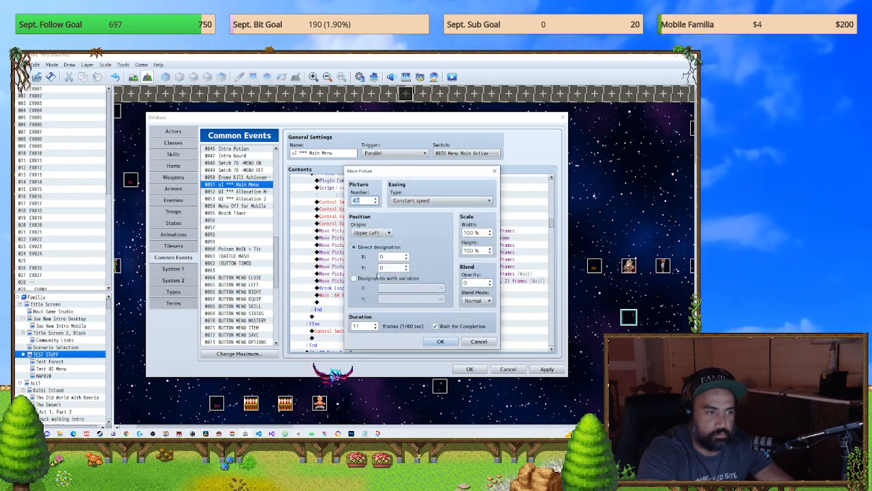
{"action": "left_click", "coordinate": [436, 325]}
{"action": "left_click", "coordinate": [440, 341]}
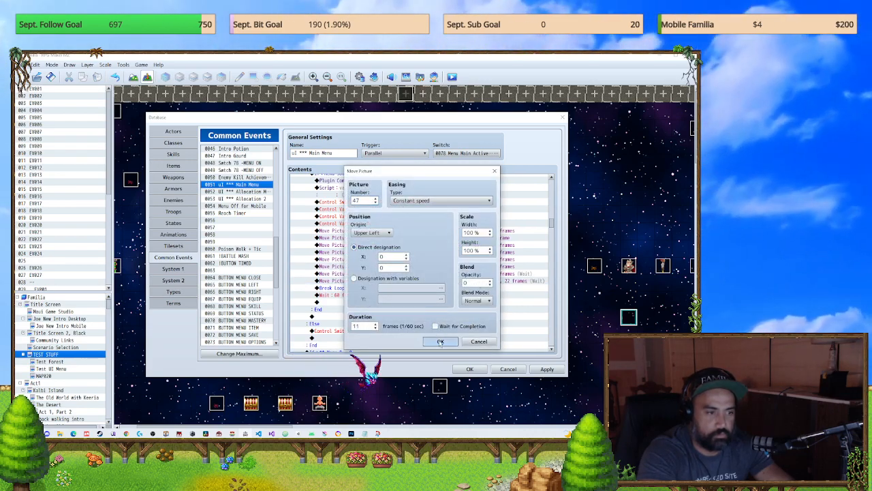
{"action": "double_click", "coordinate": [469, 281]}
{"action": "double_click", "coordinate": [367, 327]}
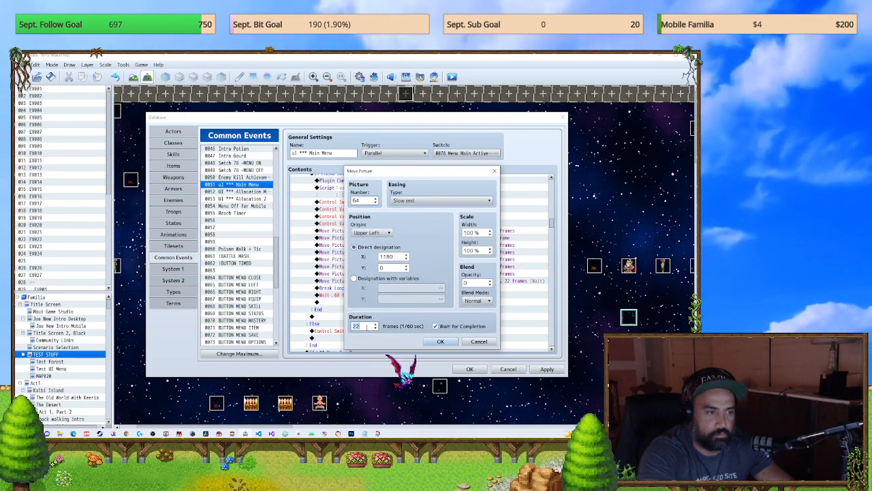
{"action": "left_click", "coordinate": [440, 342]}
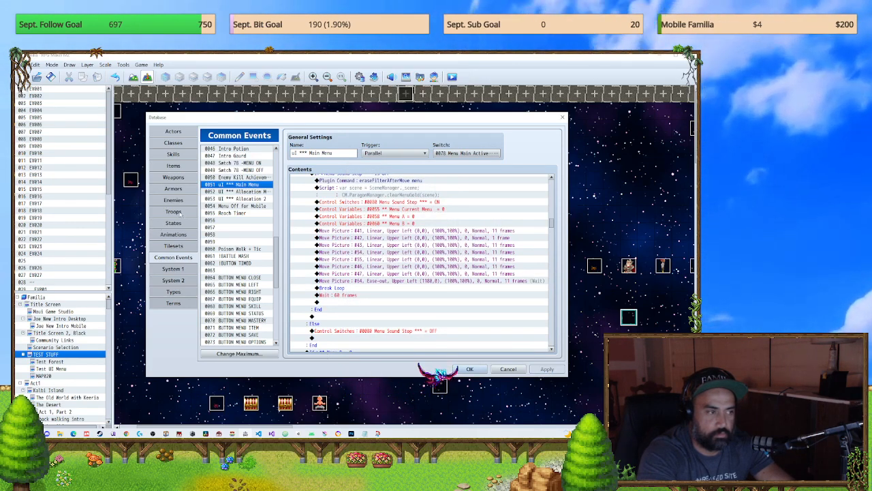
Step: Run a battle test of the Slime: all troop, close it, and accept the database changes
{"action": "left_click", "coordinate": [173, 212]}
{"action": "left_click", "coordinate": [485, 152]}
{"action": "left_click", "coordinate": [382, 306]}
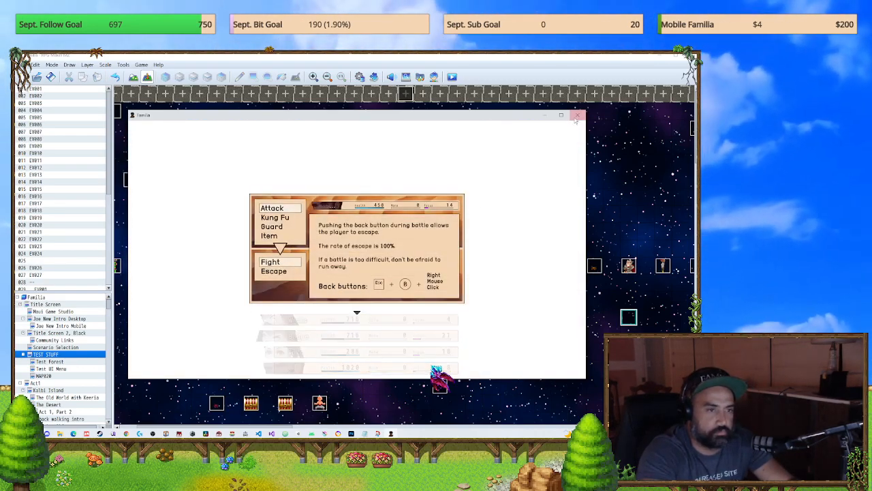
{"action": "left_click", "coordinate": [578, 115]}
{"action": "left_click", "coordinate": [464, 369]}
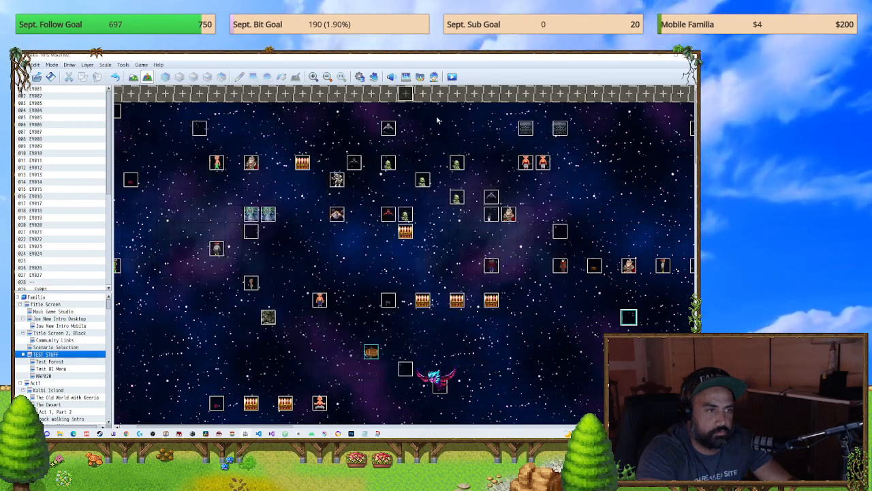
Step: Save the game changes and playtest them, opening and closing the main menu to check how the close button fades
{"action": "left_click", "coordinate": [452, 76]}
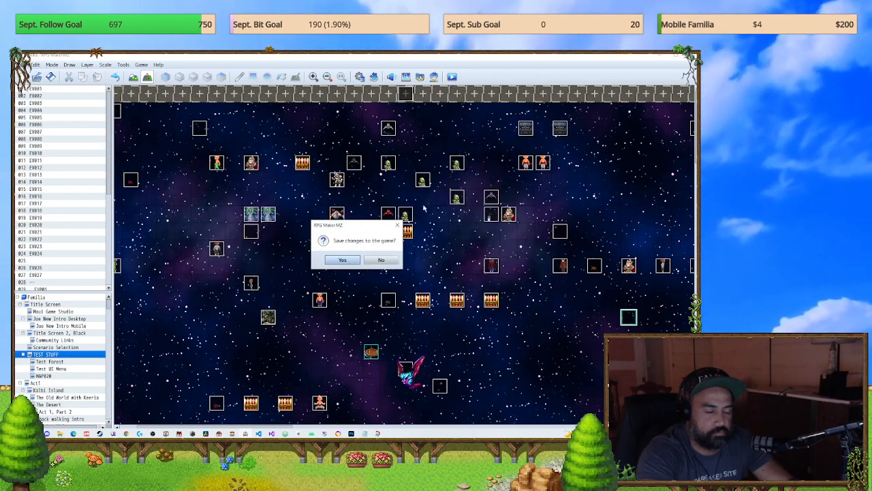
{"action": "left_click", "coordinate": [343, 260]}
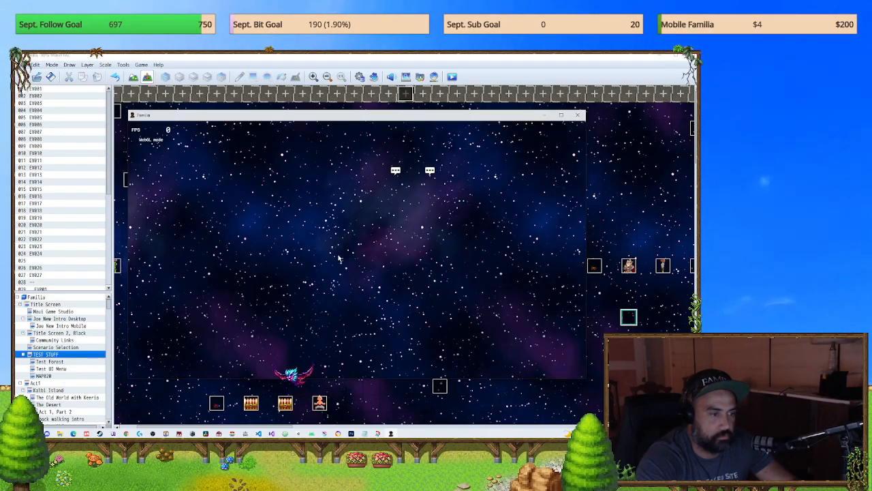
{"action": "key", "text": "Escape"}
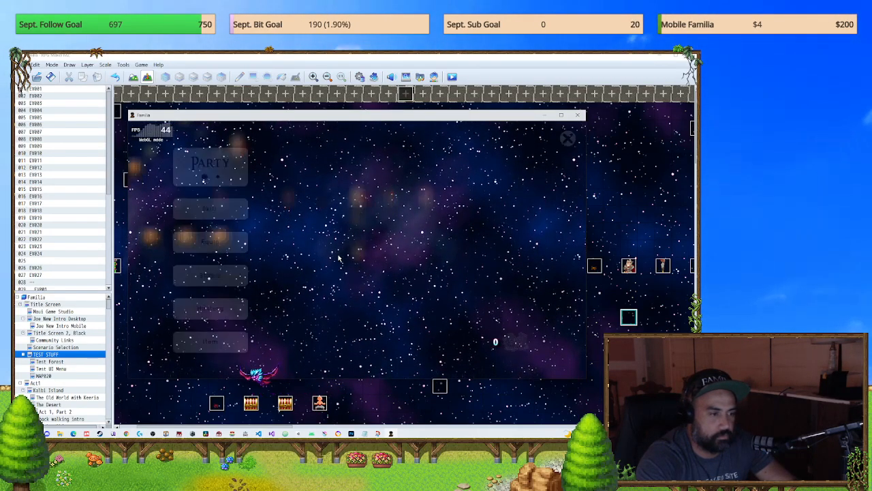
{"action": "key", "text": "Escape"}
{"action": "key", "text": "Escape"}
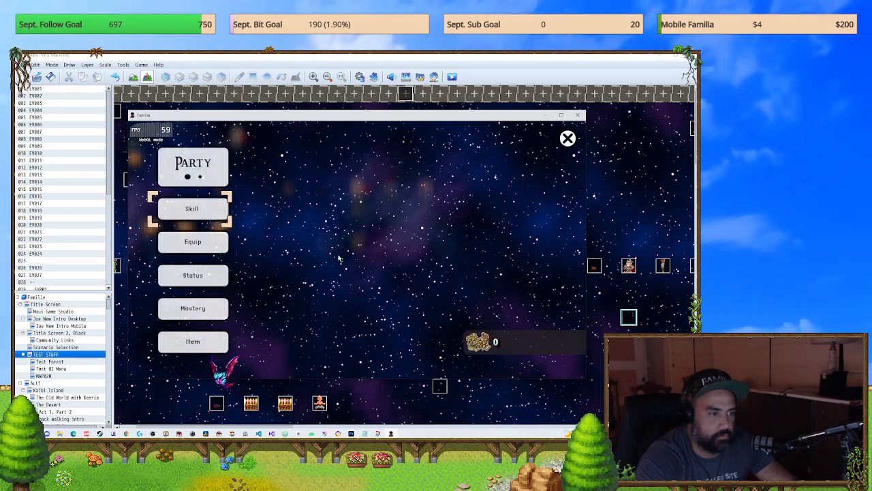
{"action": "key", "text": "Escape"}
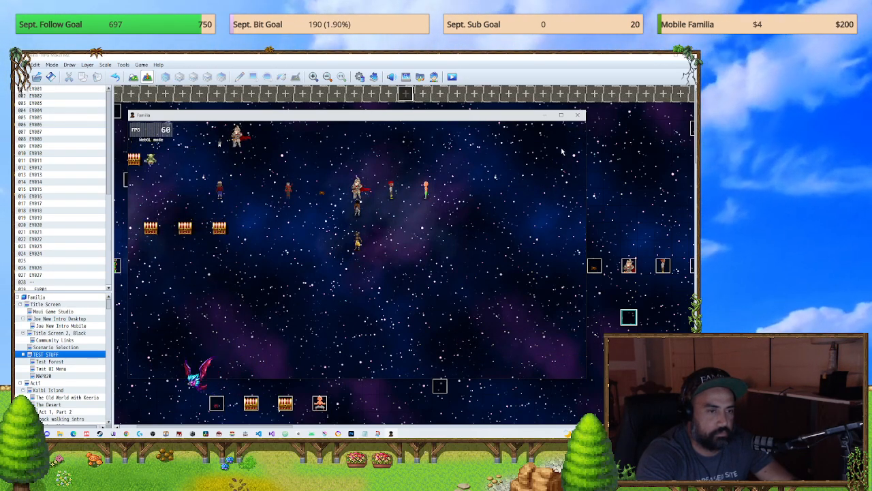
{"action": "left_click", "coordinate": [578, 114]}
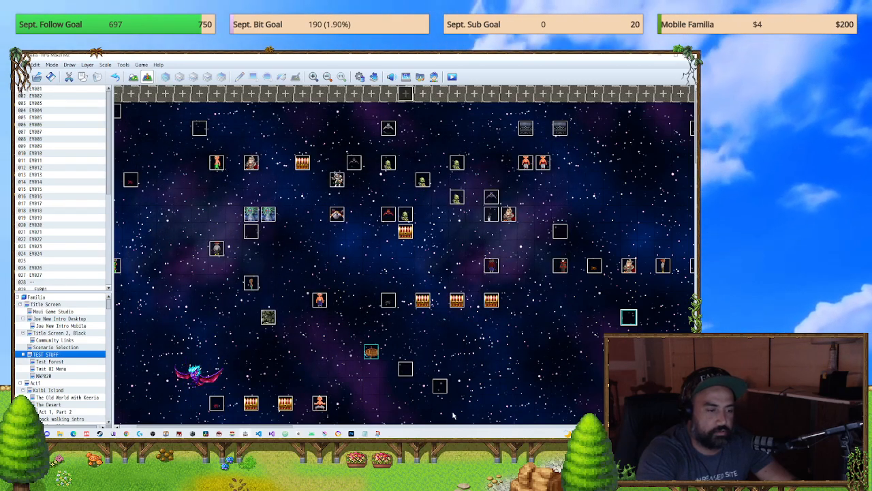
Step: Inspect the command list of event EV047 on the TEST STUFF map and leave it unedited
{"action": "double_click", "coordinate": [629, 269]}
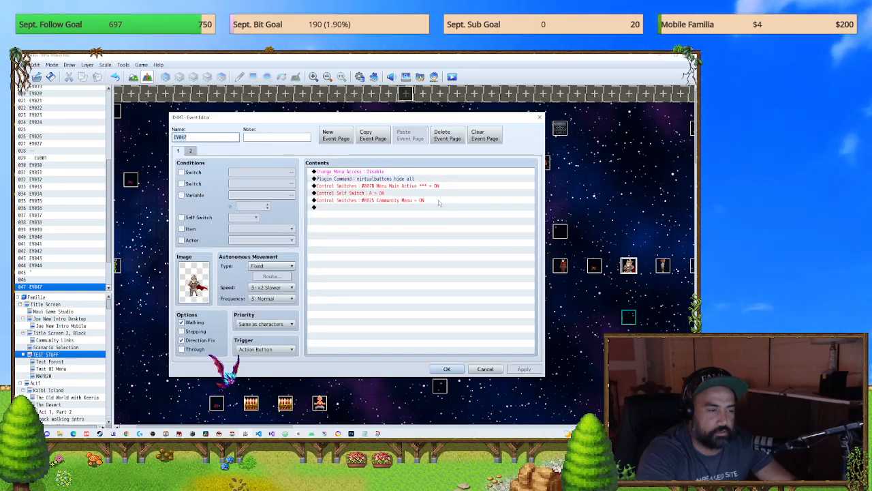
{"action": "left_click", "coordinate": [540, 118]}
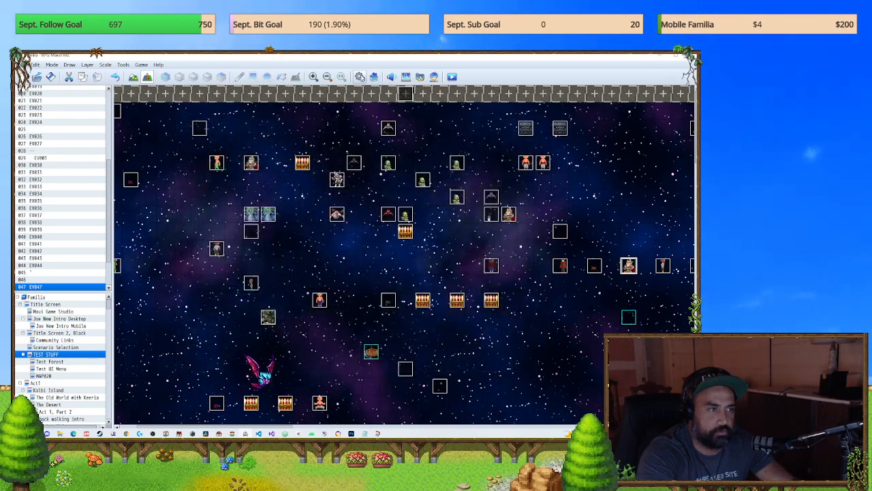
{"action": "left_click", "coordinate": [359, 76]}
{"action": "left_click", "coordinate": [560, 119]}
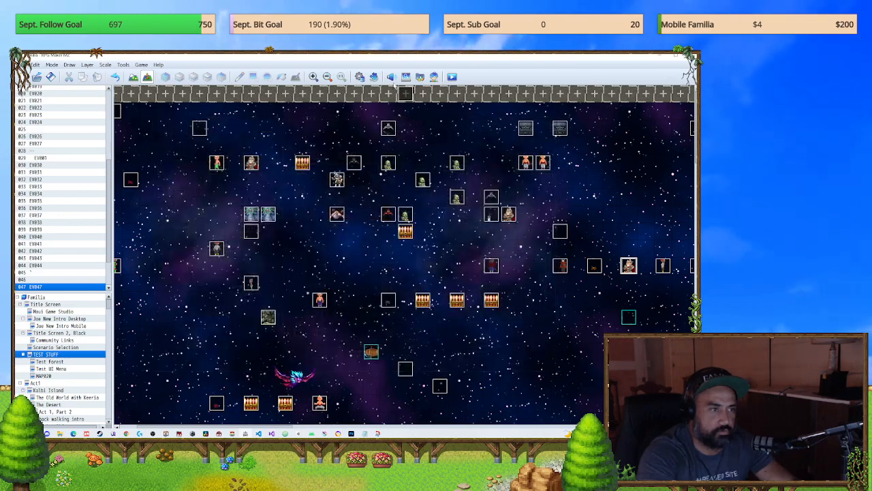
Step: Turn on the ALOE_VirtualButtons plugin in the Plugin Manager and accept the change
{"action": "key", "text": "F10"}
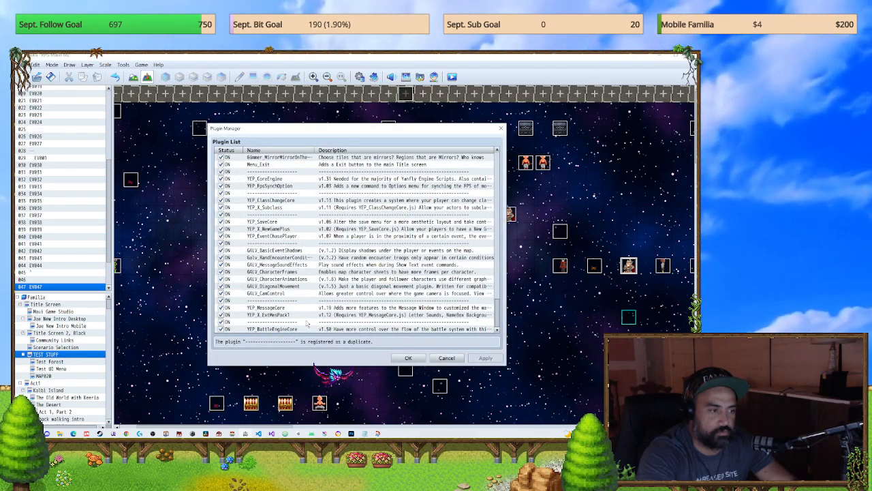
{"action": "scroll", "coordinate": [308, 323], "scroll_direction": "down", "scroll_amount": 10}
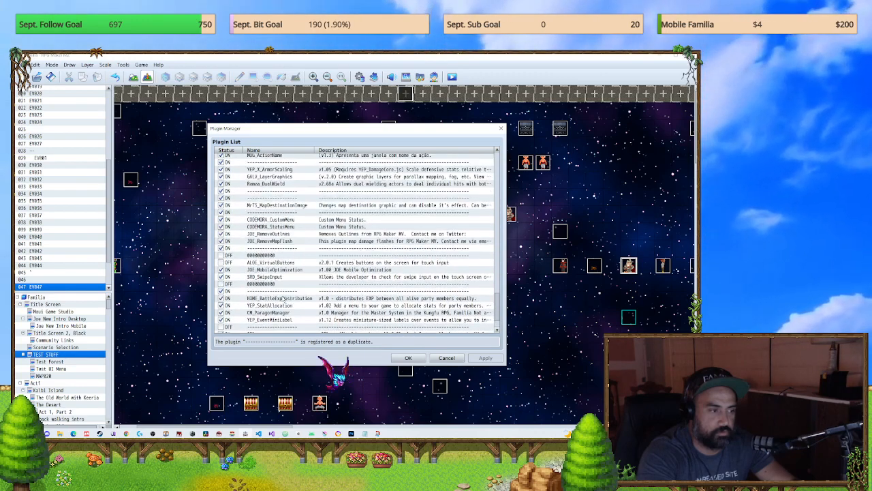
{"action": "scroll", "coordinate": [286, 306], "scroll_direction": "down", "scroll_amount": 1}
{"action": "scroll", "coordinate": [230, 286], "scroll_direction": "up", "scroll_amount": 1}
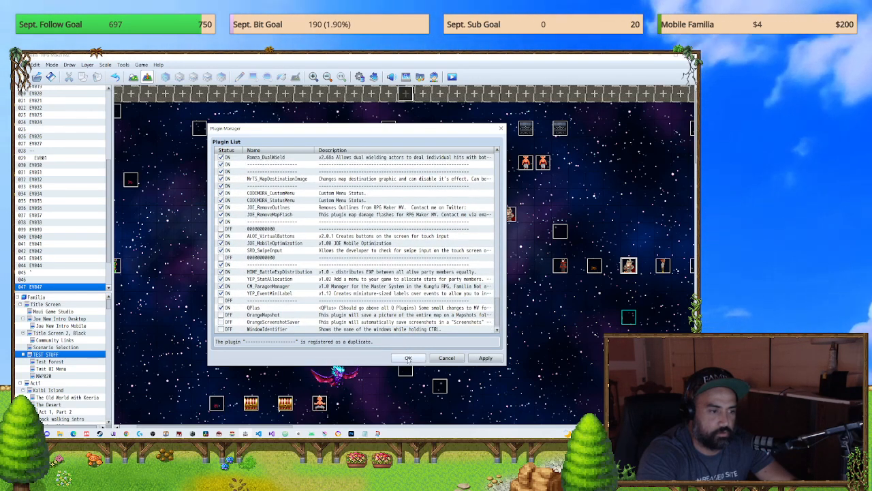
{"action": "left_click", "coordinate": [408, 359]}
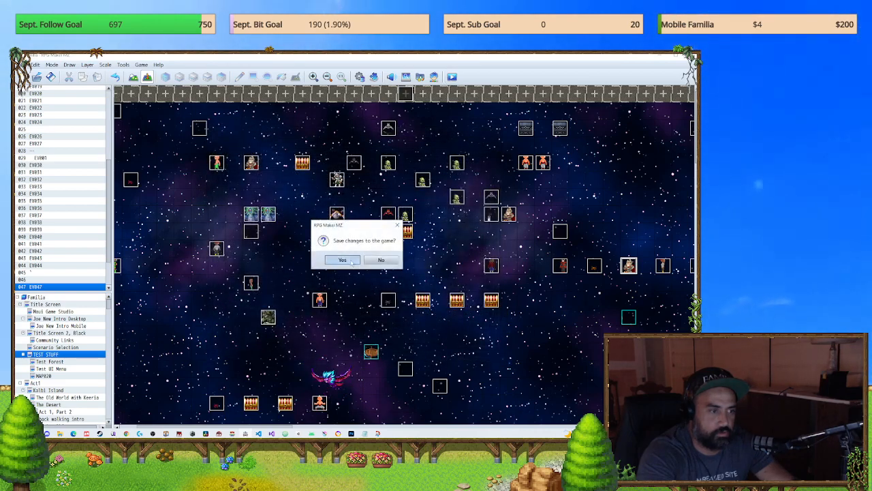
Step: Save the changes and playtest the game, repeatedly opening the main menu and closing it with the on-screen close button
{"action": "left_click", "coordinate": [343, 260]}
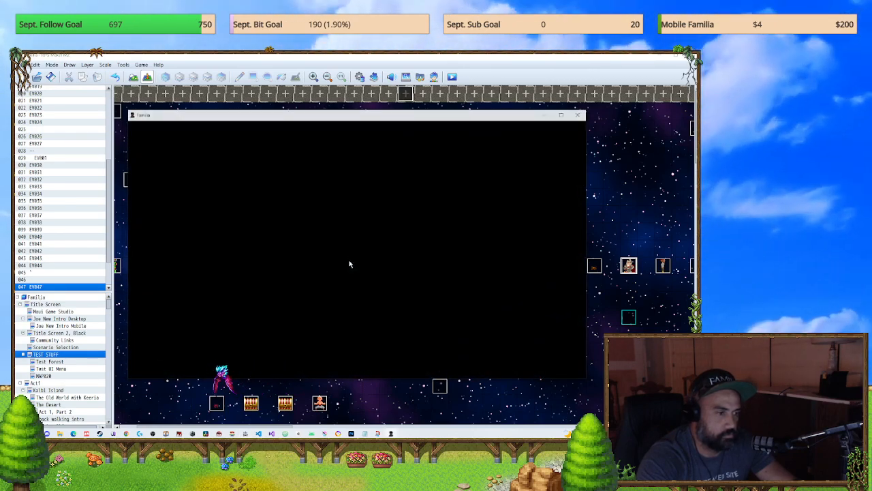
{"action": "key", "text": "Escape"}
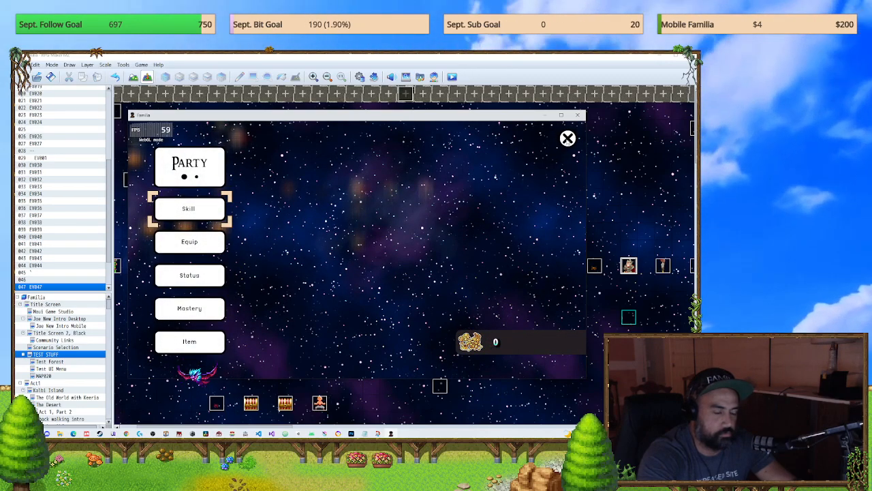
{"action": "left_click", "coordinate": [571, 136]}
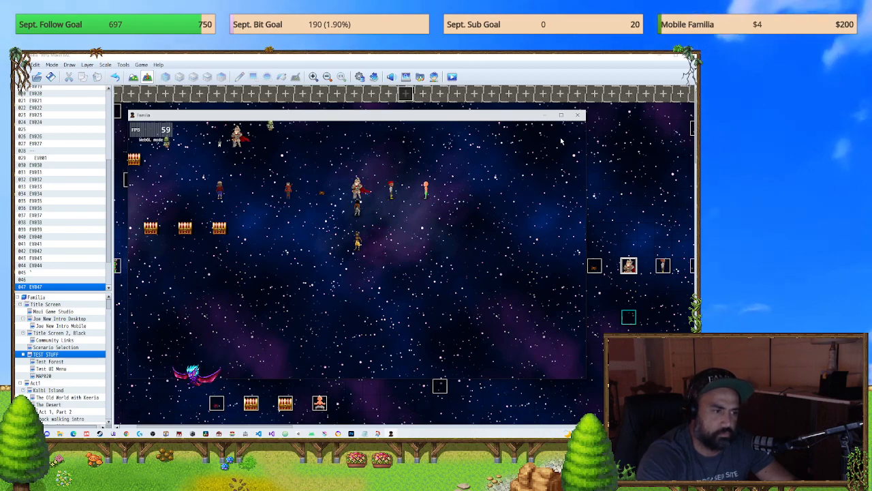
{"action": "key", "text": "F5"}
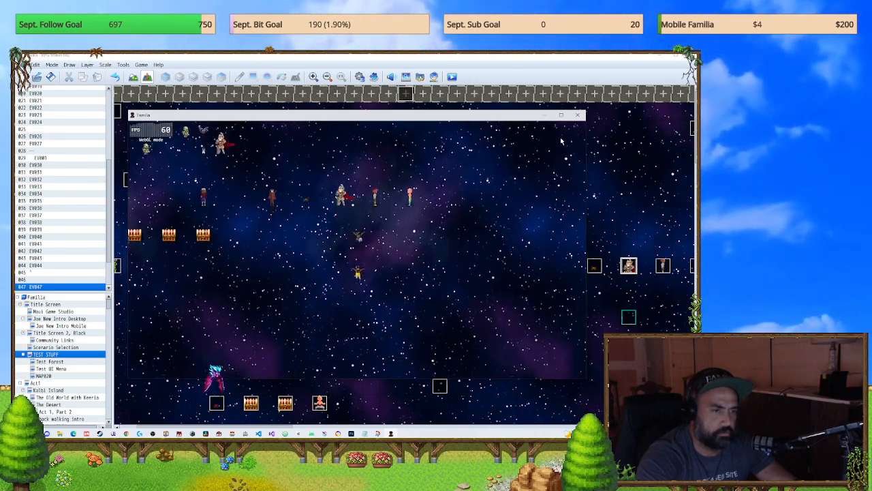
{"action": "left_click", "coordinate": [562, 140]}
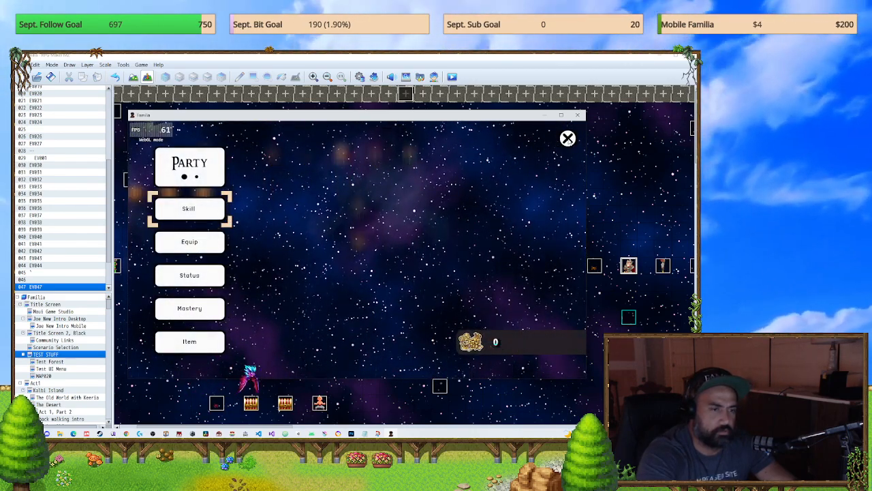
{"action": "left_click", "coordinate": [566, 139]}
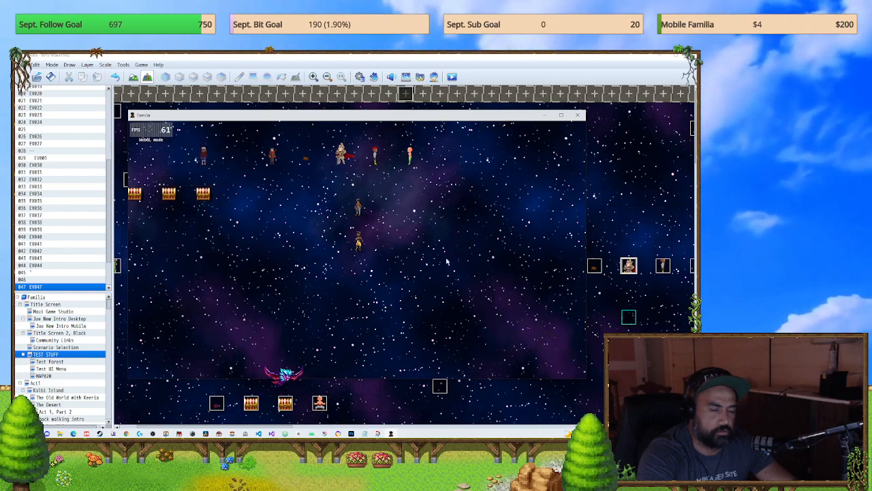
{"action": "key", "text": "Escape"}
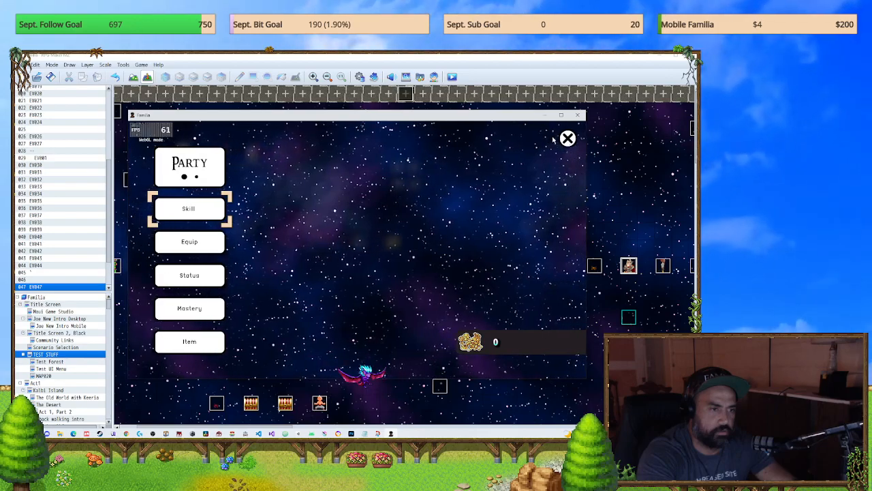
{"action": "left_click", "coordinate": [577, 115]}
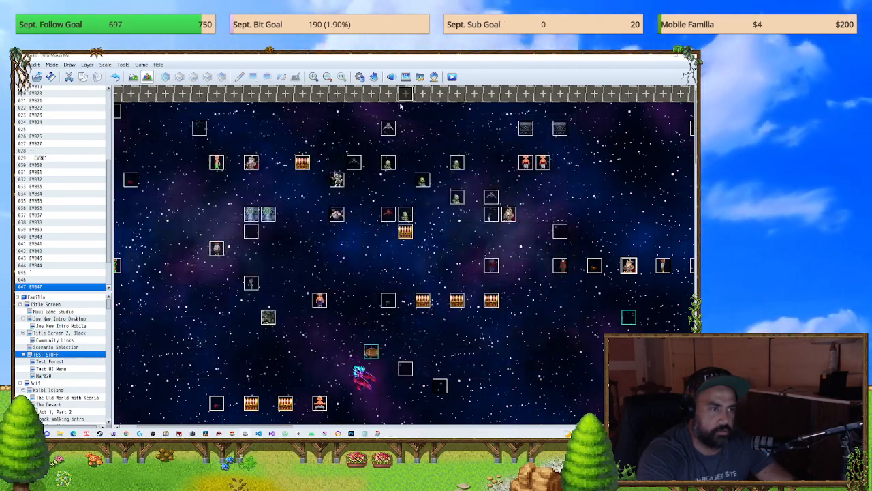
{"action": "left_click", "coordinate": [360, 76]}
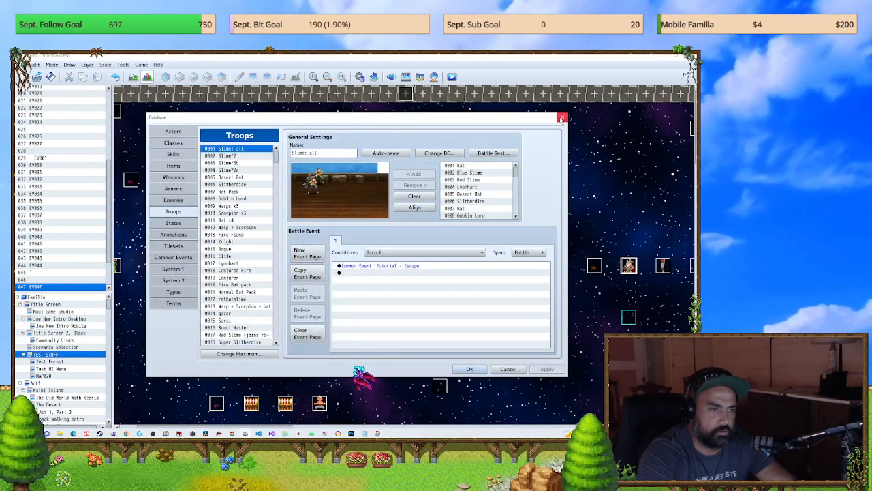
{"action": "key", "text": "Escape"}
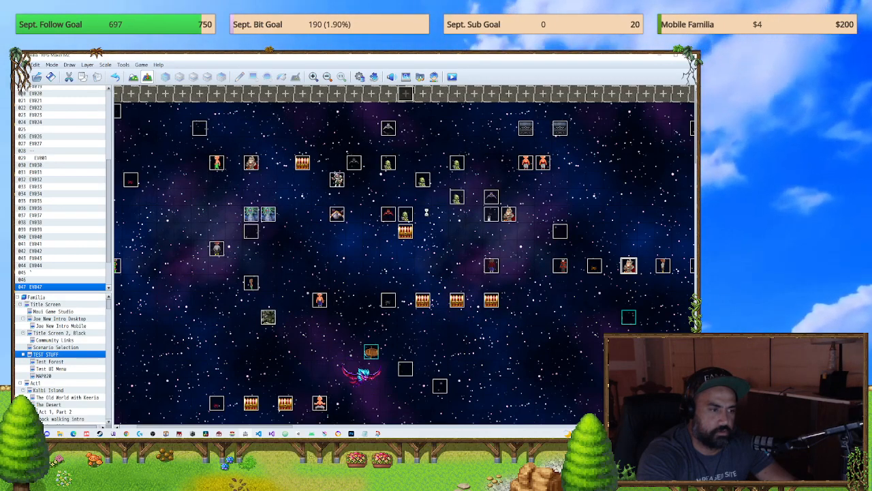
{"action": "left_click", "coordinate": [501, 128]}
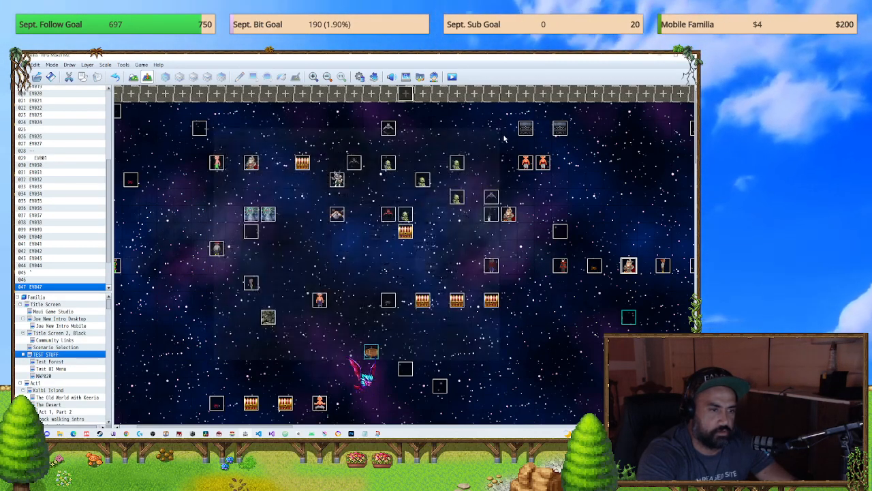
Step: Examine the uI *** Main Menu common event, from its menu-closing block back to the Show Picture and Cancel-button commands at the start
{"action": "left_click", "coordinate": [359, 77]}
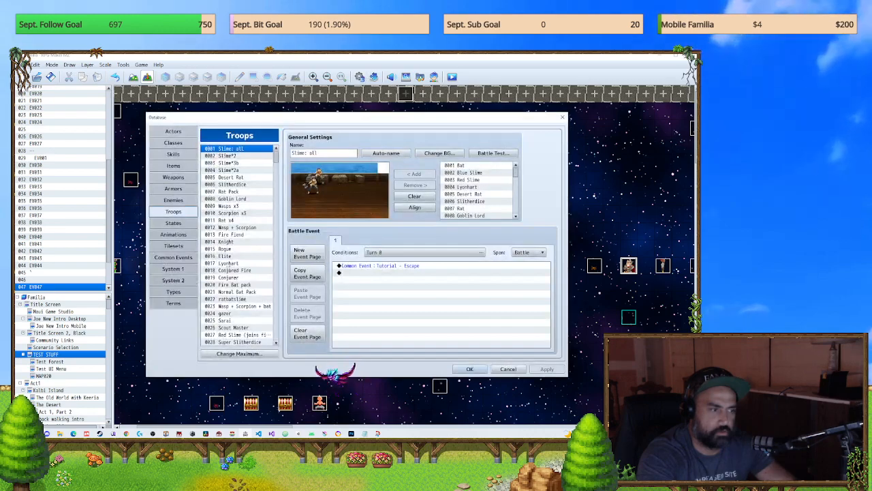
{"action": "left_click", "coordinate": [173, 256]}
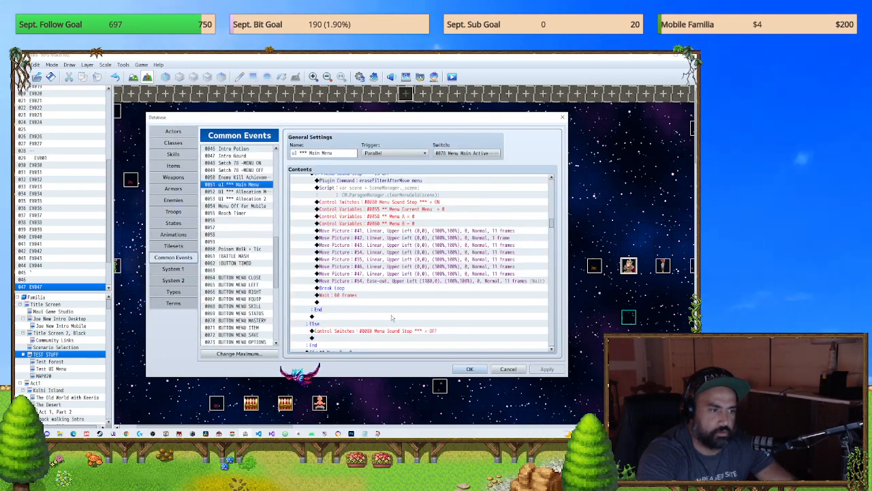
{"action": "scroll", "coordinate": [384, 318], "scroll_direction": "up", "scroll_amount": 5}
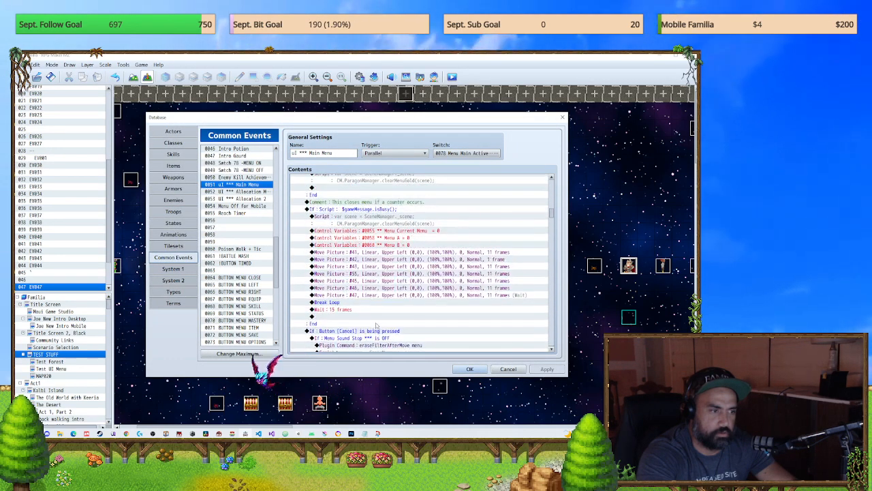
{"action": "scroll", "coordinate": [376, 326], "scroll_direction": "up", "scroll_amount": 6}
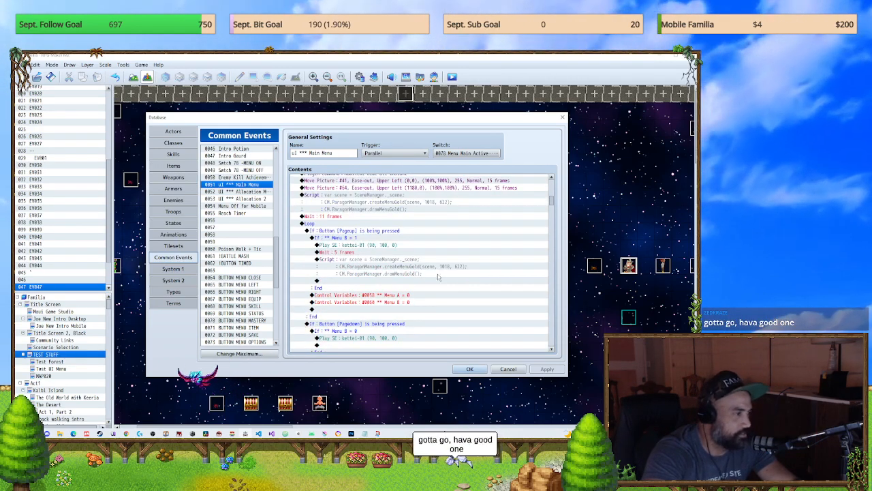
{"action": "scroll", "coordinate": [551, 189], "scroll_direction": "up", "scroll_amount": 5}
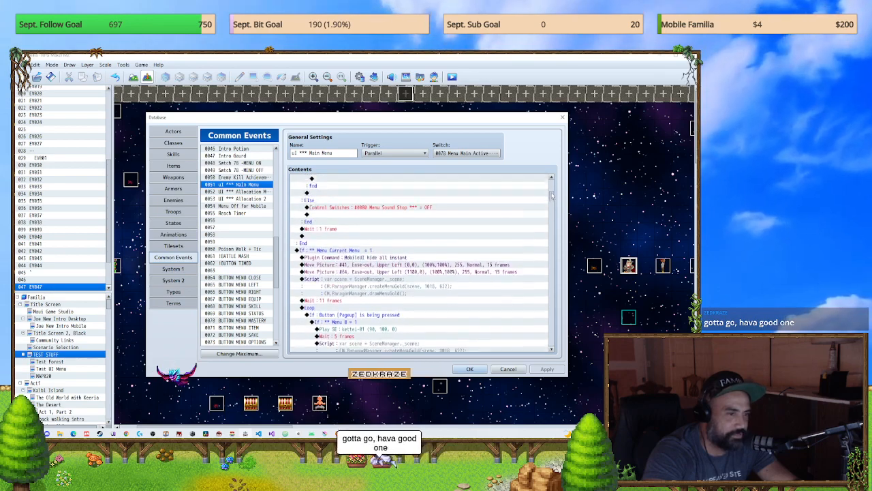
{"action": "scroll", "coordinate": [551, 189], "scroll_direction": "up", "scroll_amount": 3}
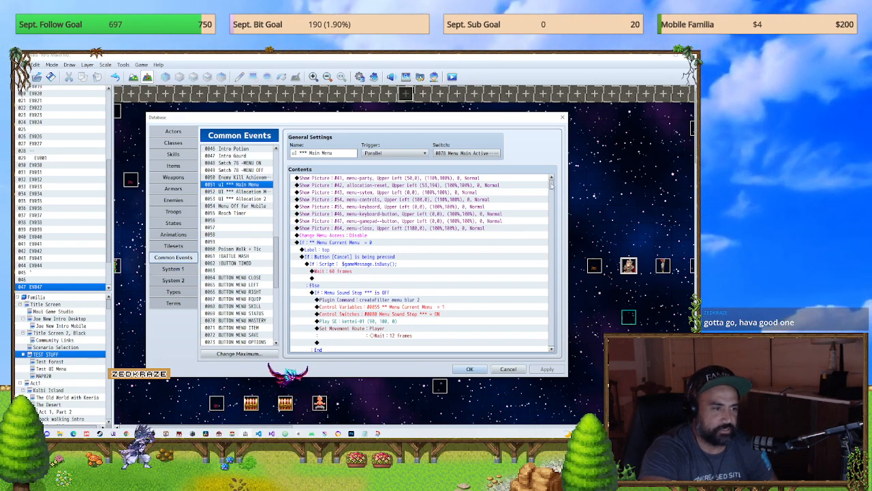
{"action": "scroll", "coordinate": [550, 186], "scroll_direction": "down", "scroll_amount": 1}
{"action": "scroll", "coordinate": [551, 186], "scroll_direction": "down", "scroll_amount": 2}
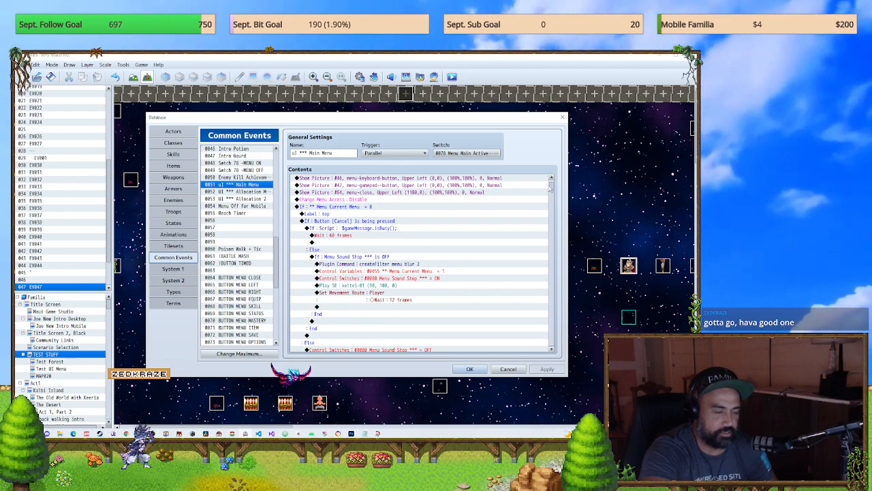
{"action": "scroll", "coordinate": [550, 190], "scroll_direction": "down", "scroll_amount": 1}
{"action": "scroll", "coordinate": [548, 190], "scroll_direction": "up", "scroll_amount": 4}
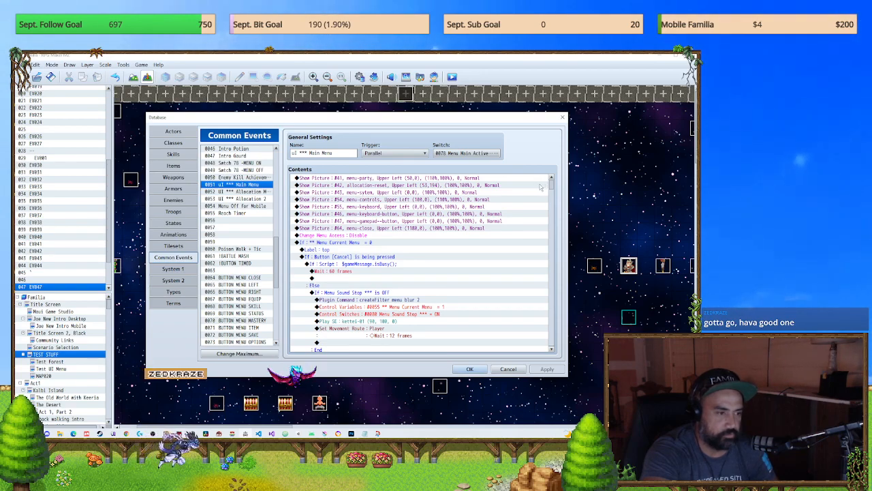
{"action": "scroll", "coordinate": [539, 186], "scroll_direction": "down", "scroll_amount": 4}
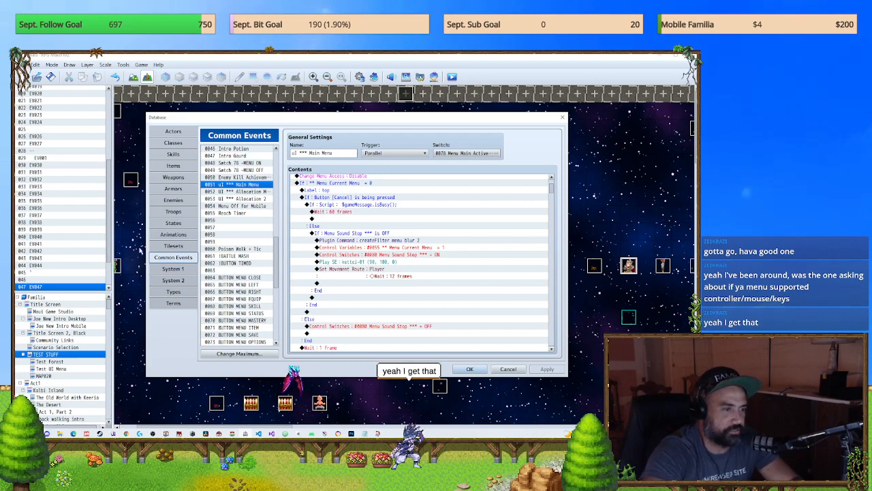
Step: Leave the uI *** Main Menu common event unedited and turn off the ALOE_VirtualButtons plugin in the Plugin Manager
{"action": "left_click", "coordinate": [545, 190]}
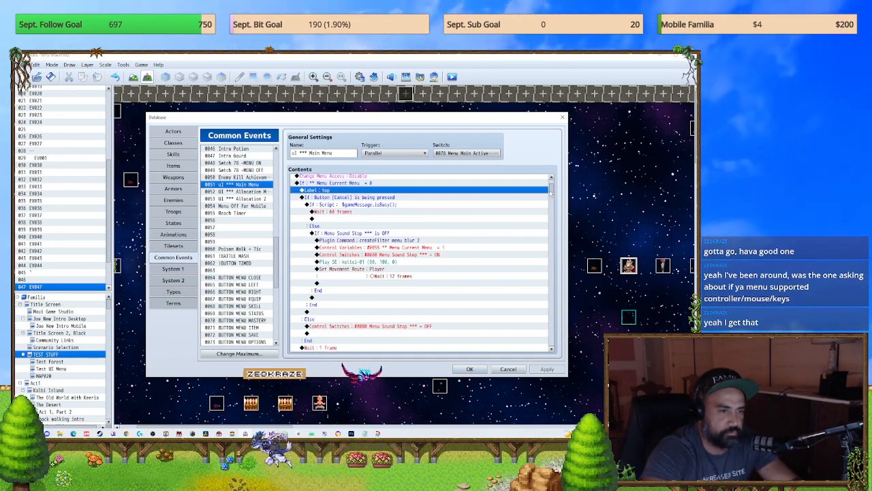
{"action": "left_click", "coordinate": [562, 117]}
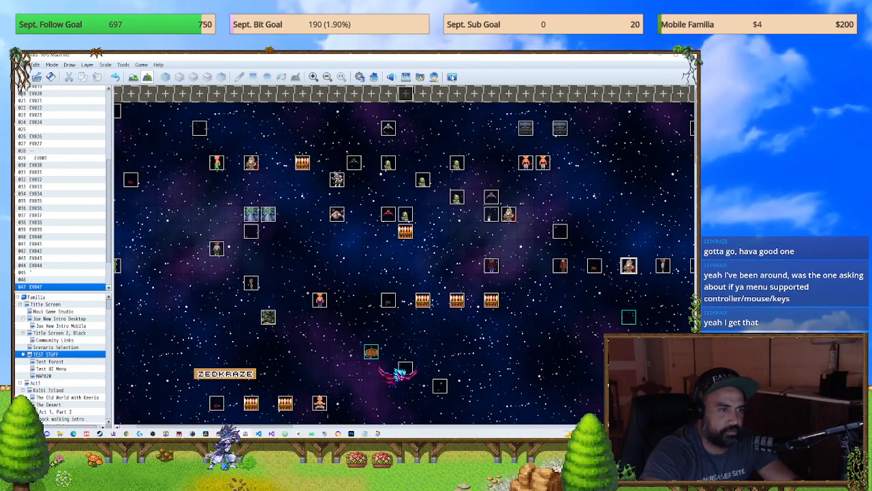
{"action": "left_click", "coordinate": [391, 77]}
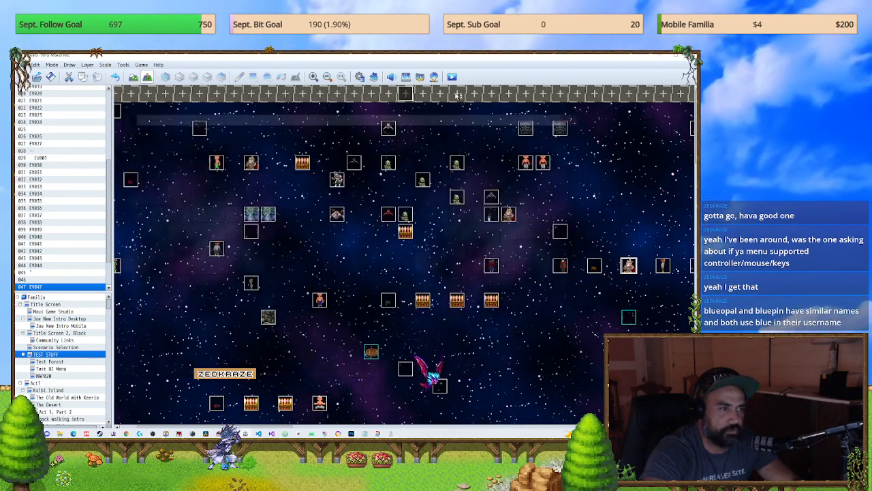
{"action": "left_click", "coordinate": [373, 76]}
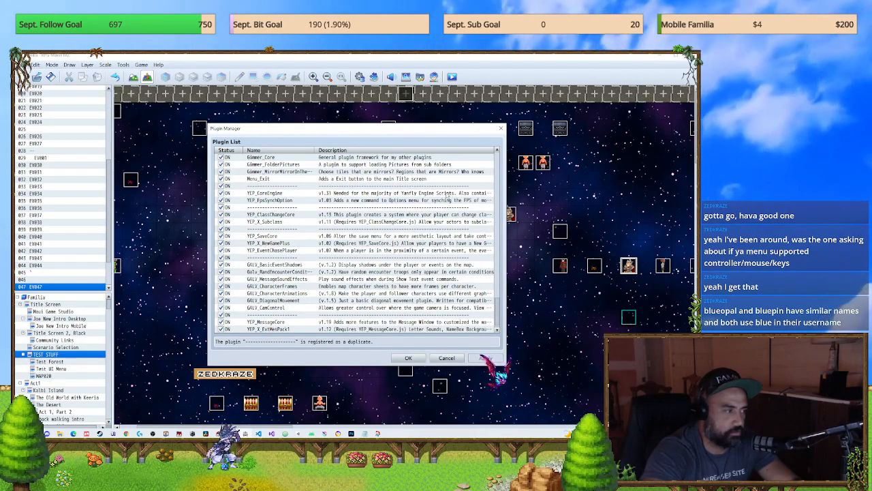
{"action": "scroll", "coordinate": [496, 308], "scroll_direction": "down", "scroll_amount": 10}
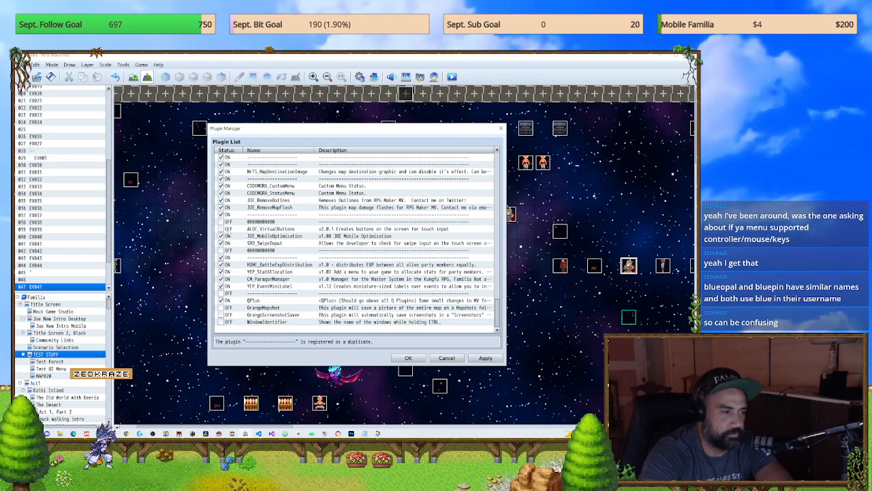
{"action": "left_click", "coordinate": [409, 358]}
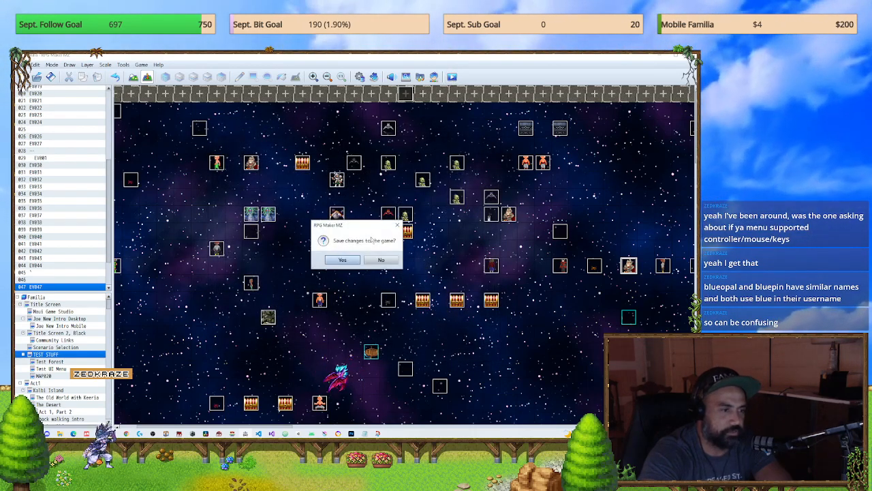
Step: Save the changes to the game and start a playtest, opening and closing the main menu on the test map
{"action": "left_click", "coordinate": [342, 257]}
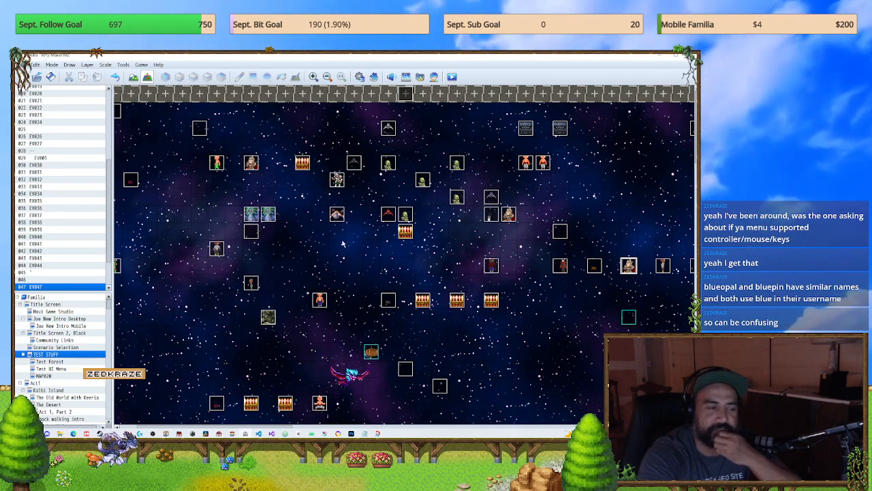
{"action": "key", "text": "ctrl+r"}
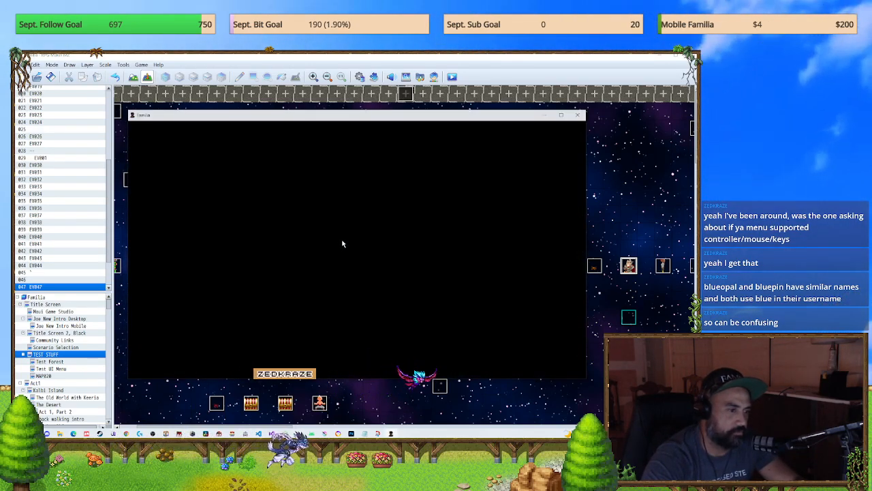
{"action": "key", "text": "Escape"}
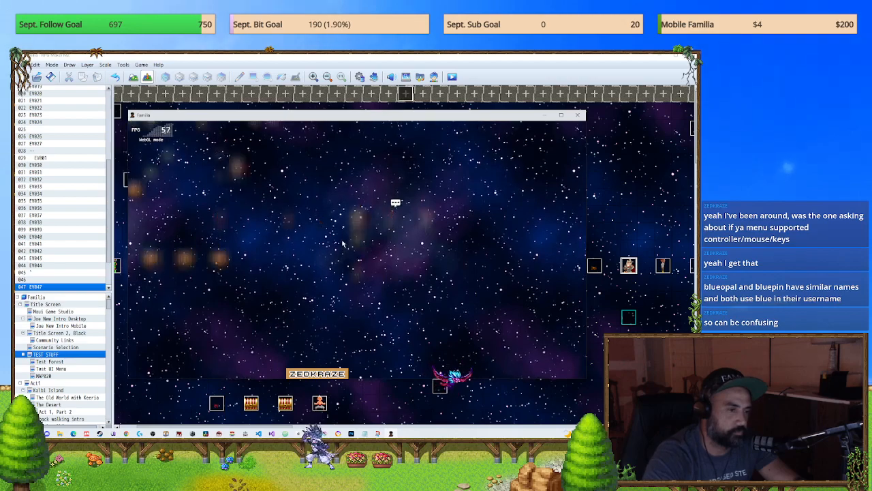
{"action": "key", "text": "Escape"}
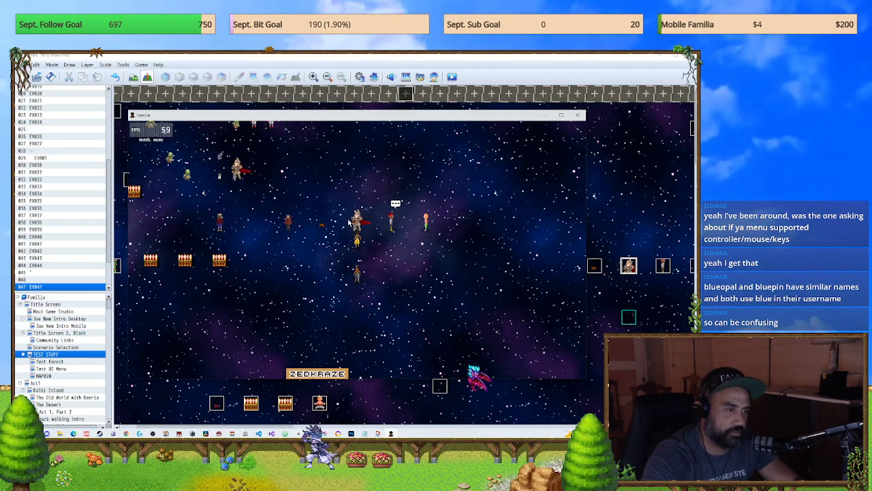
Step: Walk the party across the test map to a treasure chest and collect its contents
{"action": "left_click", "coordinate": [398, 262]}
{"action": "left_click_drag", "start_coordinate": [330, 276], "coordinate": [304, 238]}
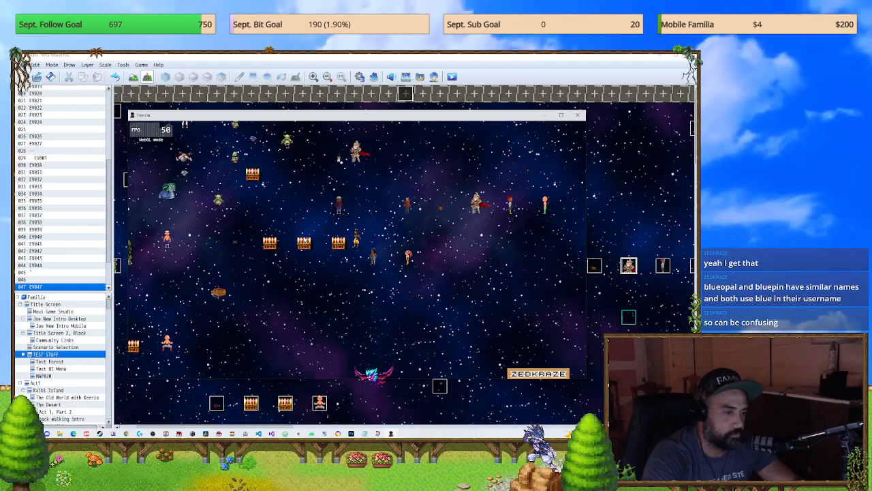
{"action": "key", "text": "Down"}
{"action": "key", "text": "Left"}
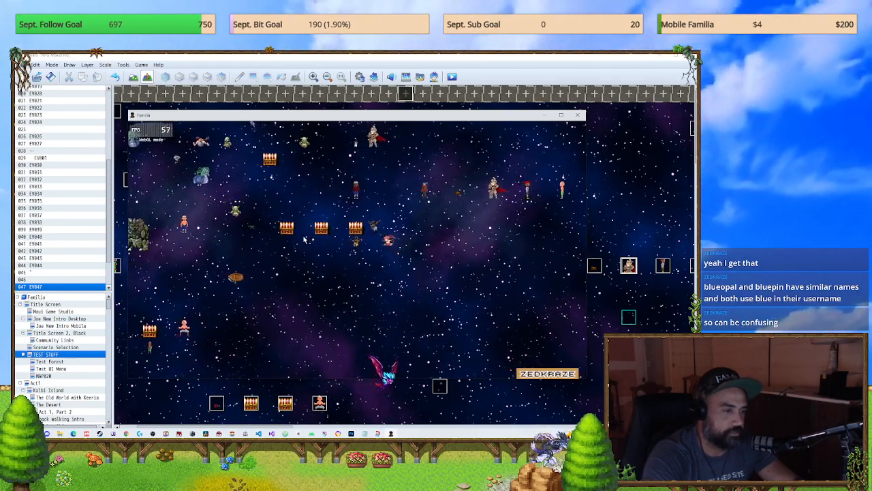
{"action": "key", "text": "Down"}
{"action": "key", "text": "Up"}
{"action": "key", "text": "Left"}
{"action": "key", "text": "Return"}
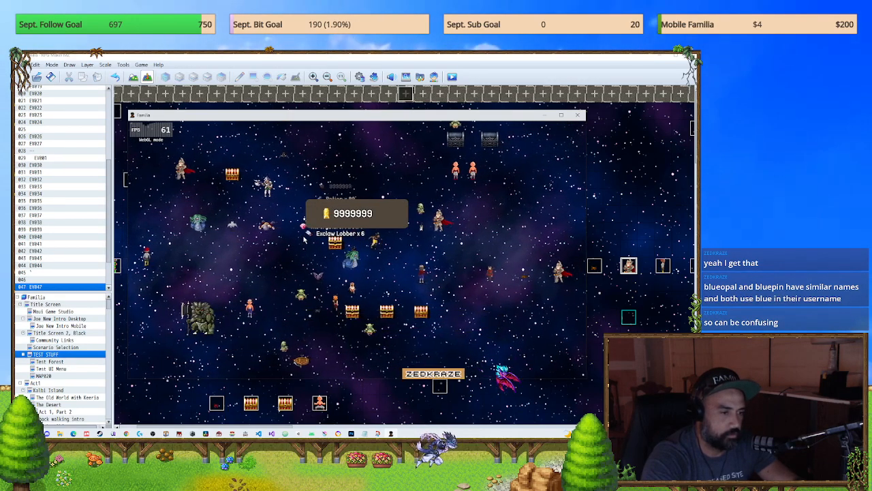
Step: Walk the party back to the row of standing characters and test movement in all directions beside them
{"action": "key", "text": "Down"}
{"action": "key", "text": "Right"}
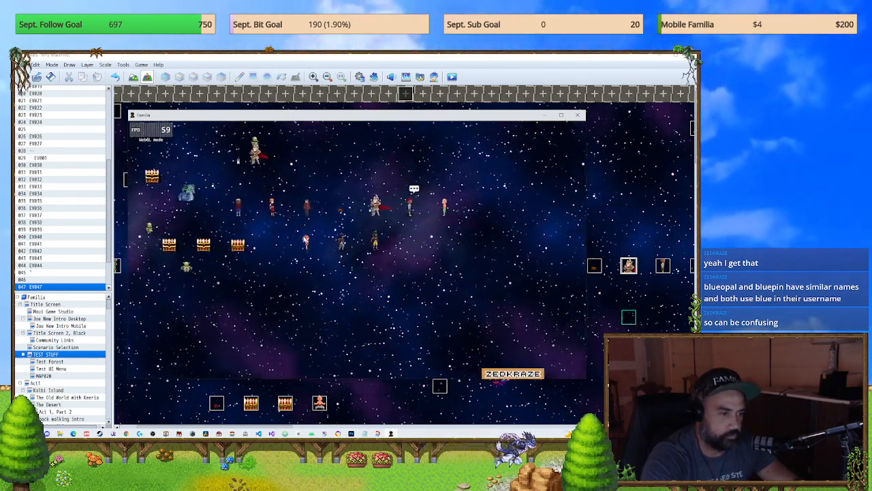
{"action": "key", "text": "Up"}
{"action": "key", "text": "Down"}
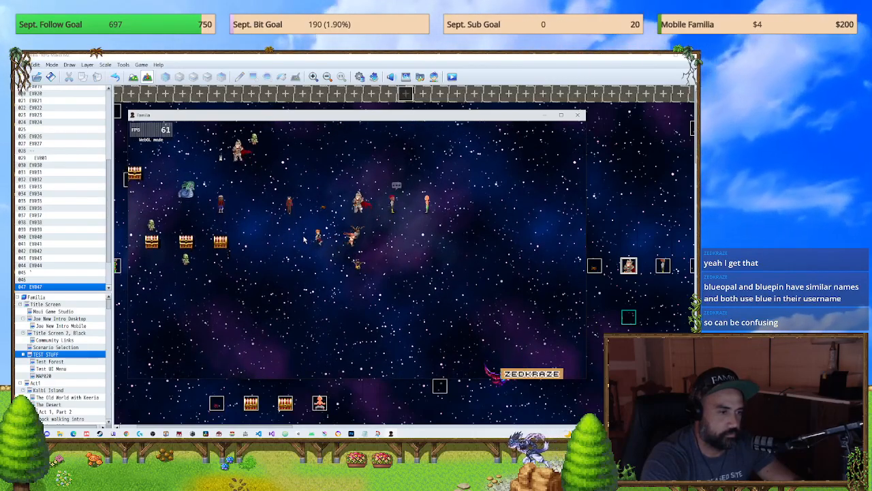
{"action": "key", "text": "Right"}
{"action": "key", "text": "Up"}
{"action": "key", "text": "Left"}
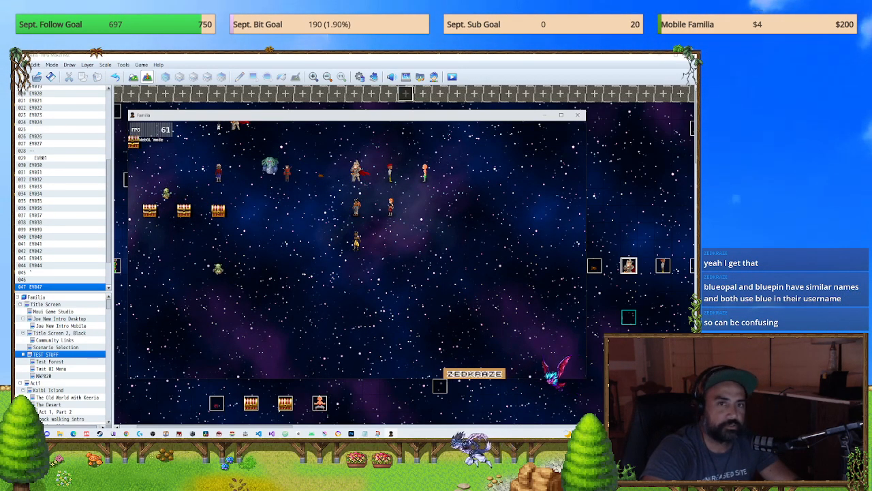
Step: Switch to Twitch in the browser and open the live pixel art commission stream from the followed channels
{"action": "left_click_drag", "start_coordinate": [695, 82], "coordinate": [395, 55]}
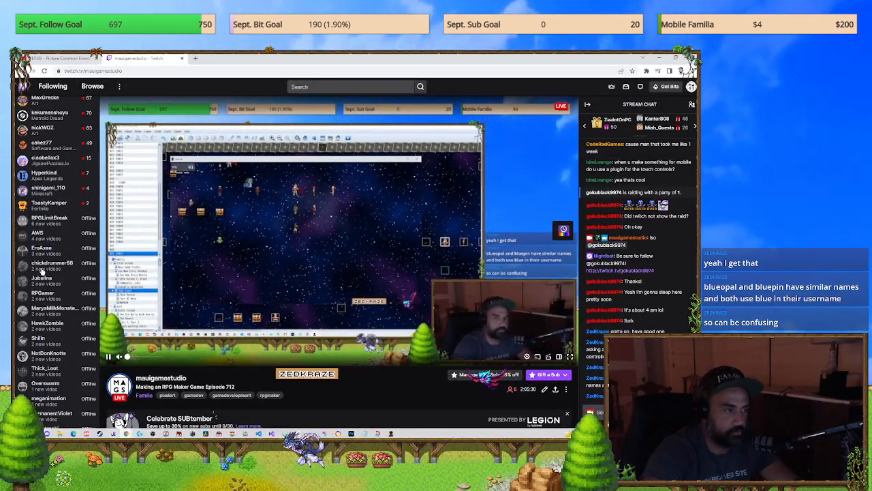
{"action": "scroll", "coordinate": [46, 215], "scroll_direction": "up", "scroll_amount": 2}
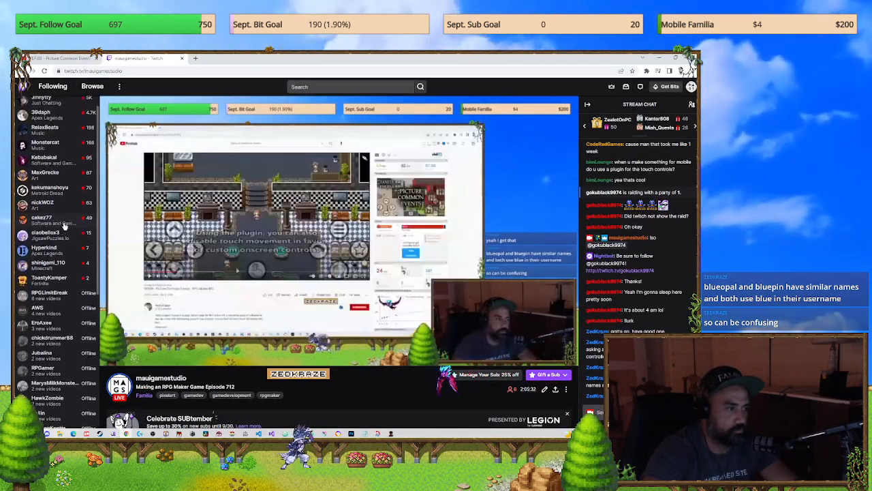
{"action": "scroll", "coordinate": [55, 225], "scroll_direction": "up", "scroll_amount": 1}
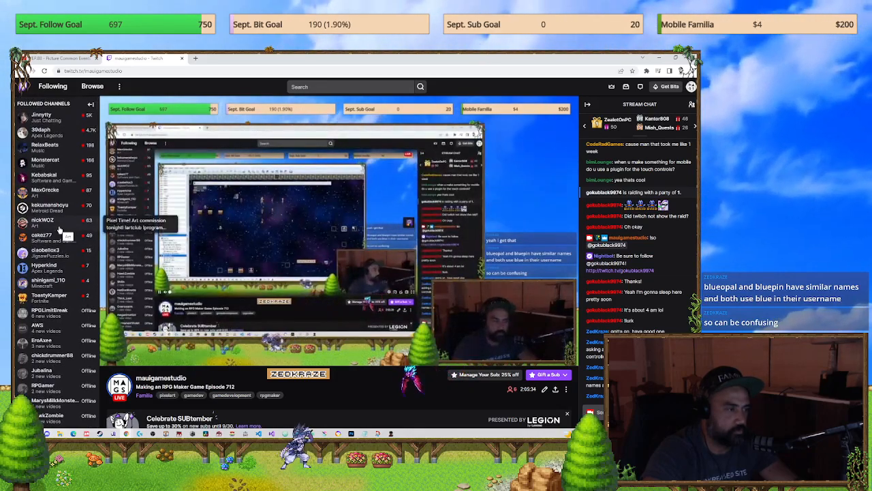
{"action": "left_click", "coordinate": [58, 228]}
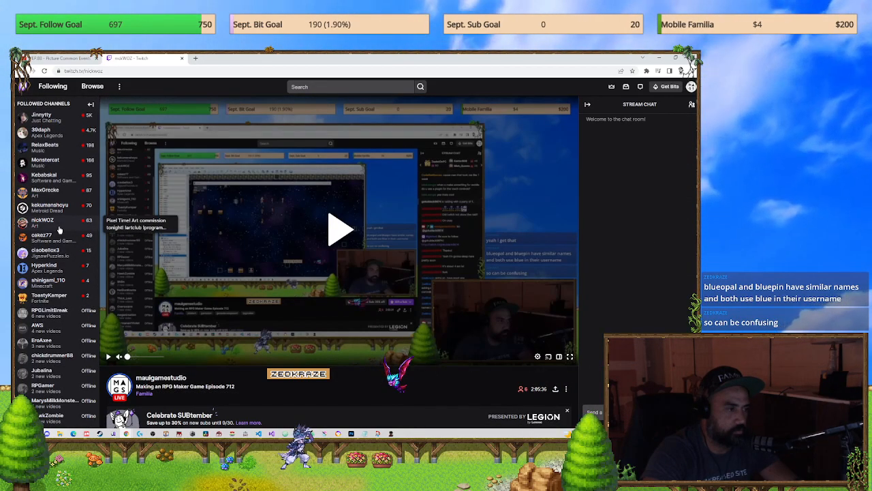